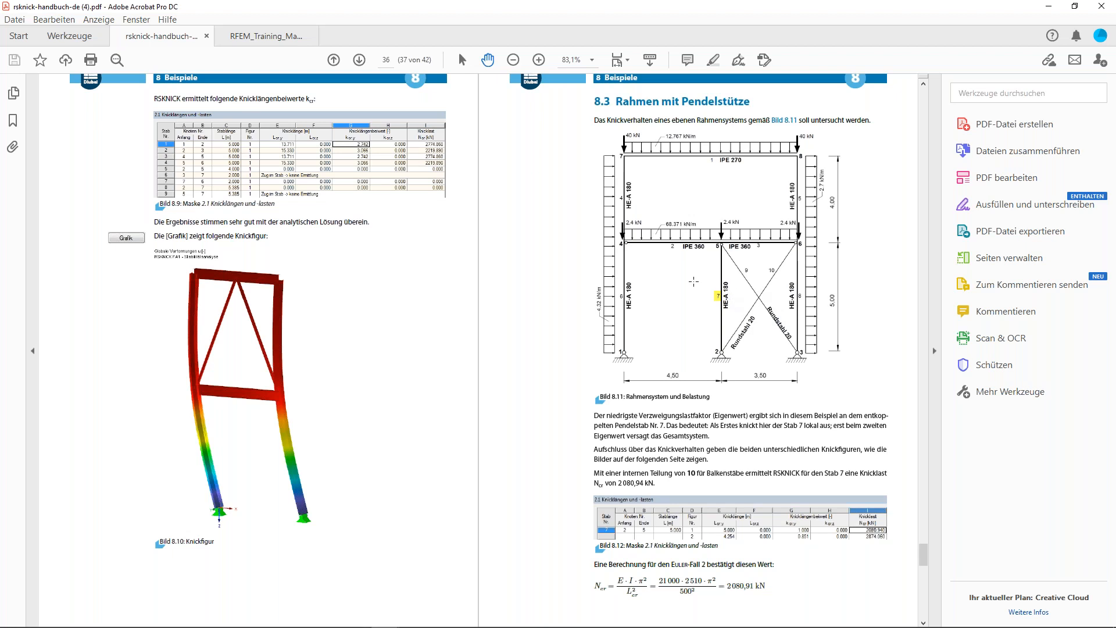
- Review the example of the frame with a pinned column and its buckling figures in the RSKNICK manual
scroll(693, 281, "down", 10)
scroll(290, 522, "down", 3)
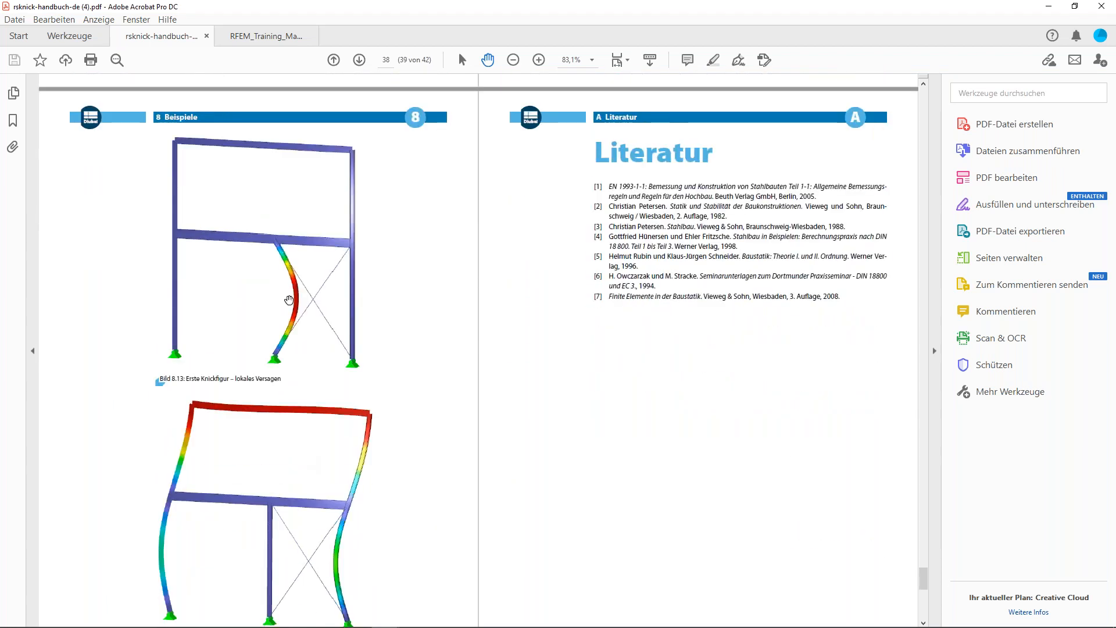
scroll(258, 350, "down", 1)
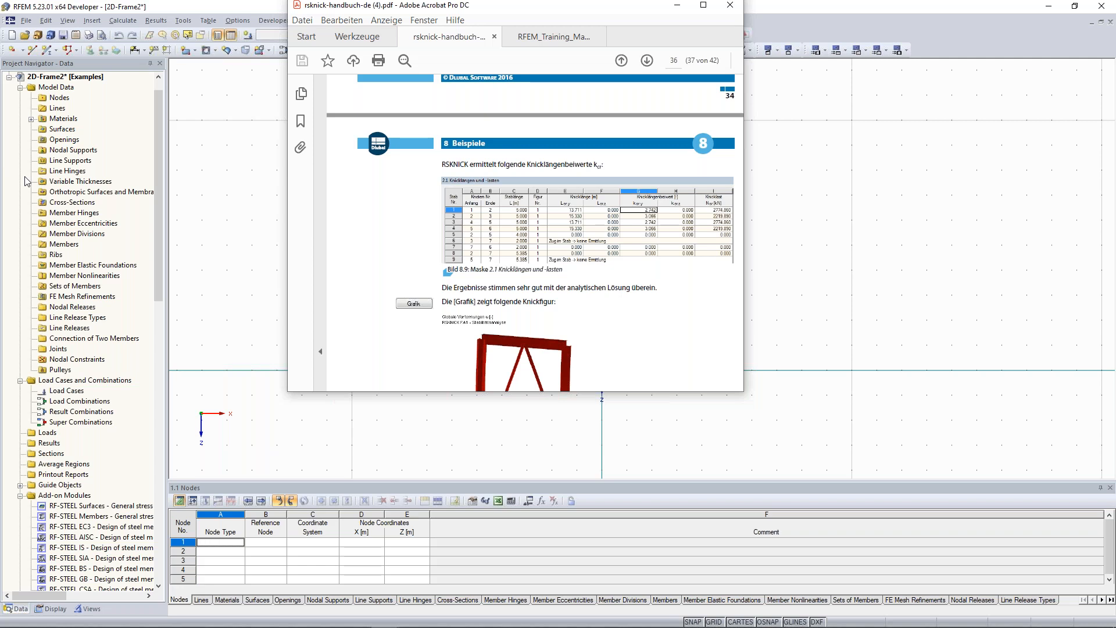
- Begin a new single beam member in RFEM and choose the rolled HEA 180 profile as its new cross-section
middle_click_drag(488, 248, 351, 212)
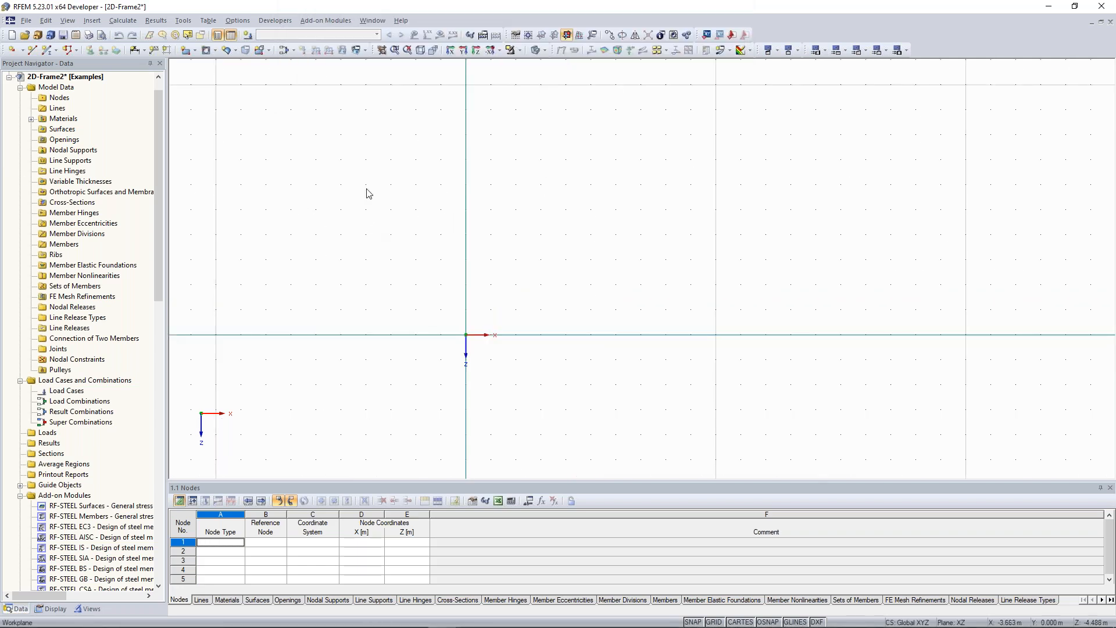
left_click(46, 51)
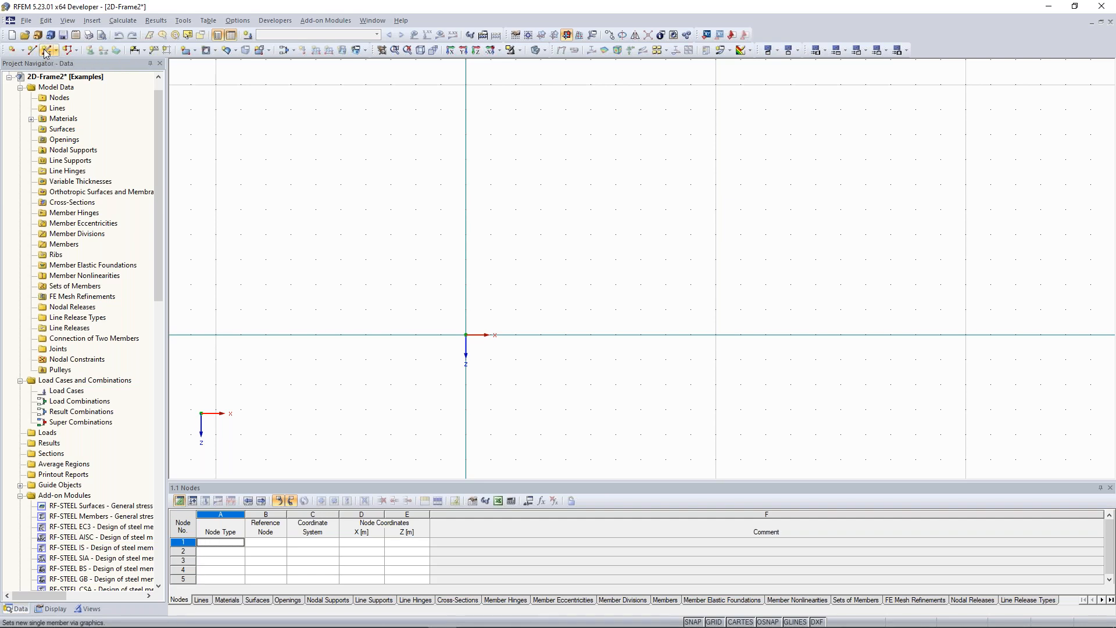
left_click(45, 51)
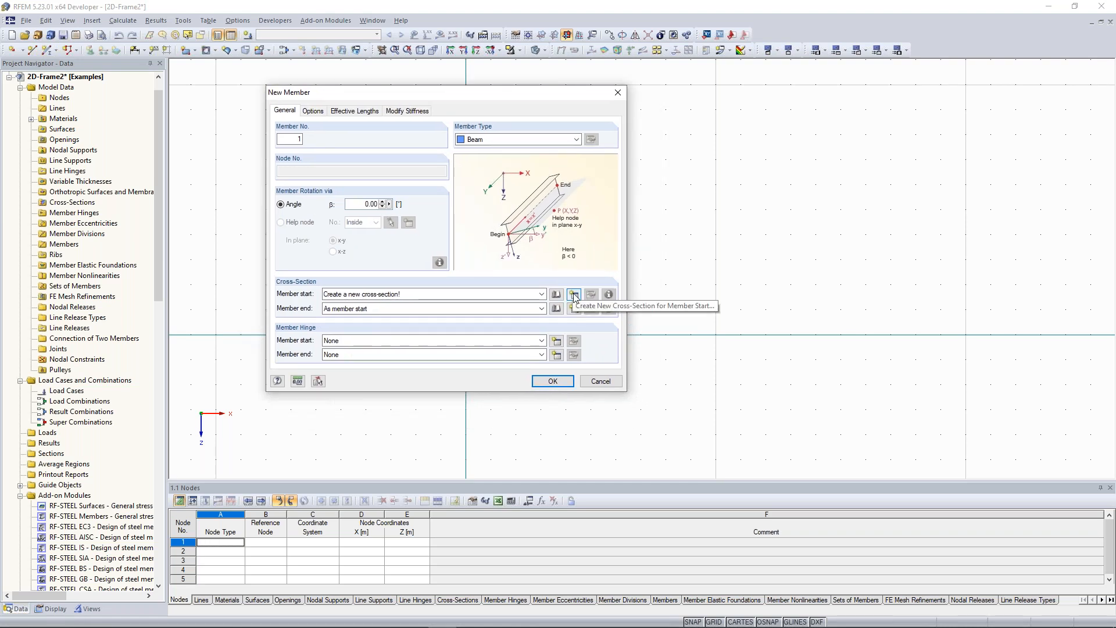
left_click(573, 295)
left_click(573, 295)
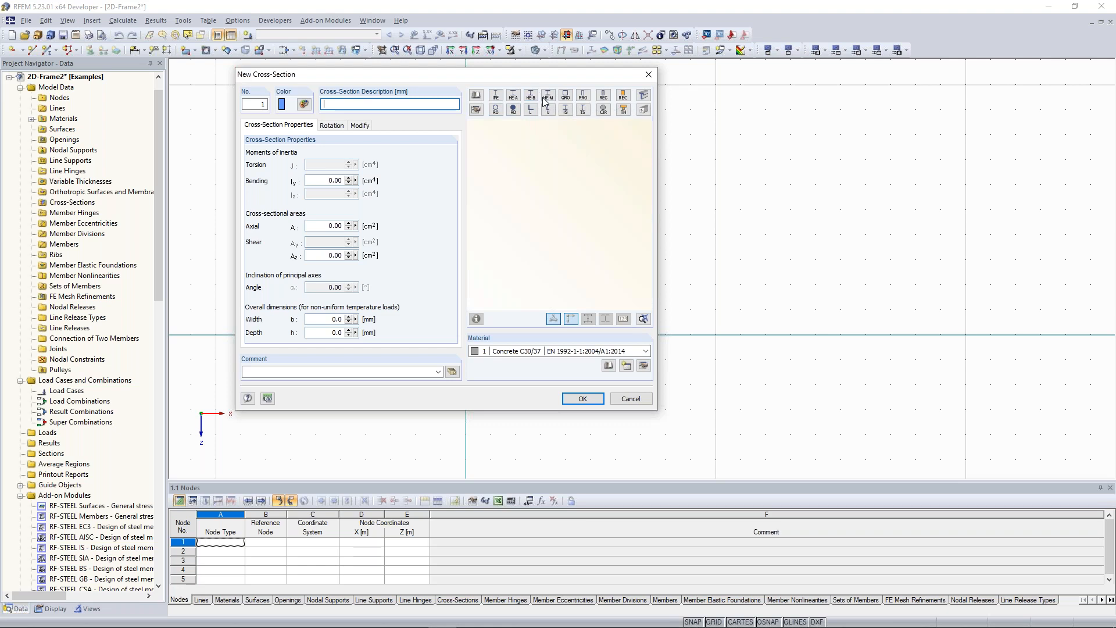
left_click(514, 96)
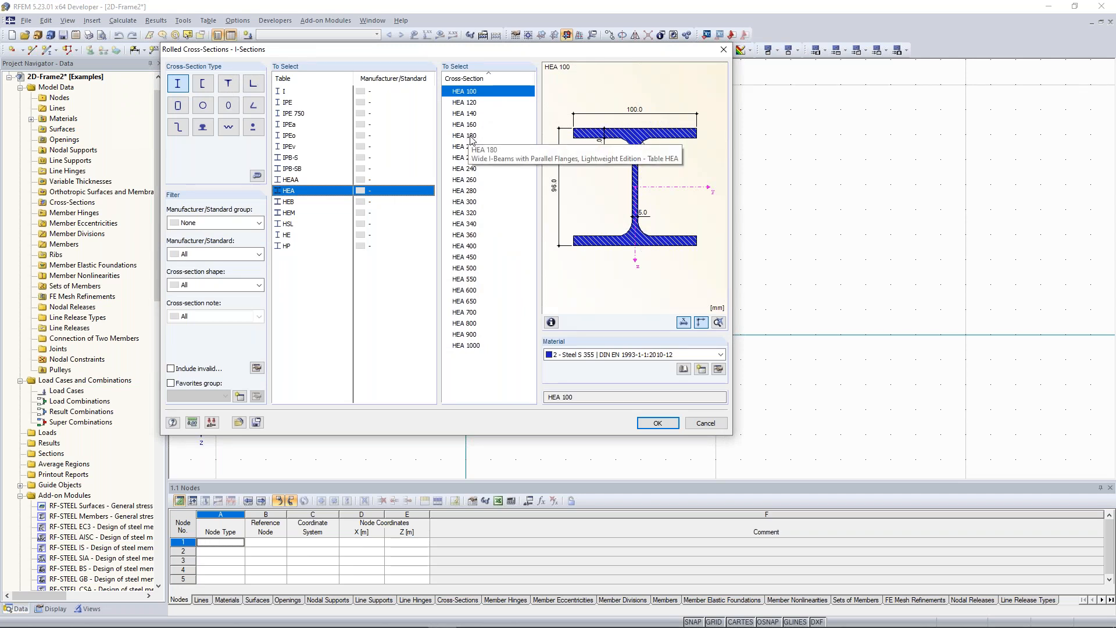
left_click(471, 137)
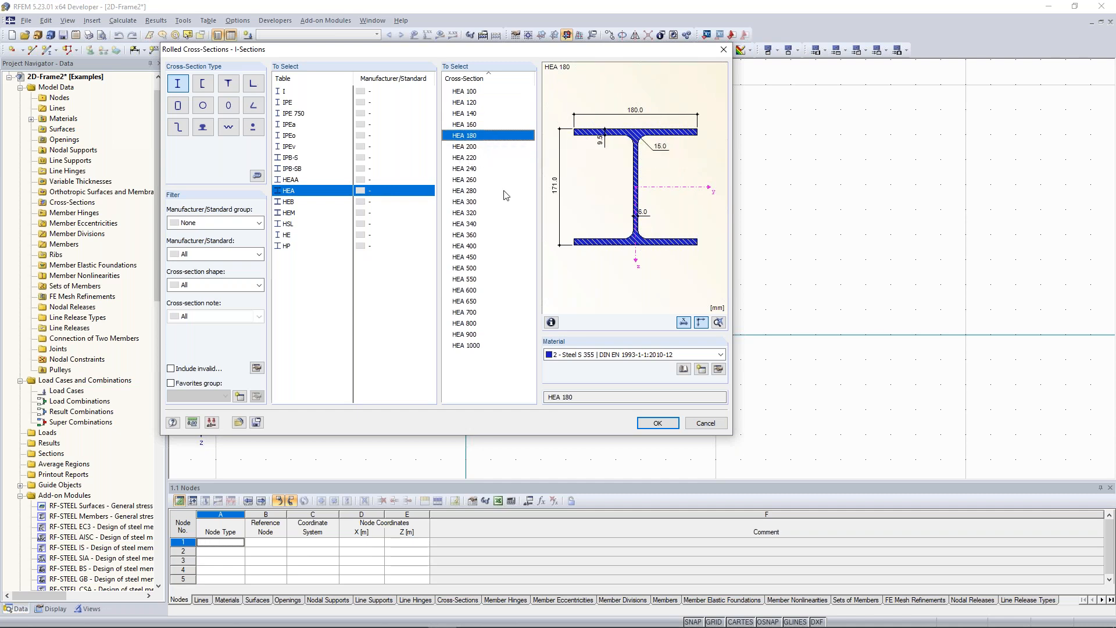
left_click(620, 356)
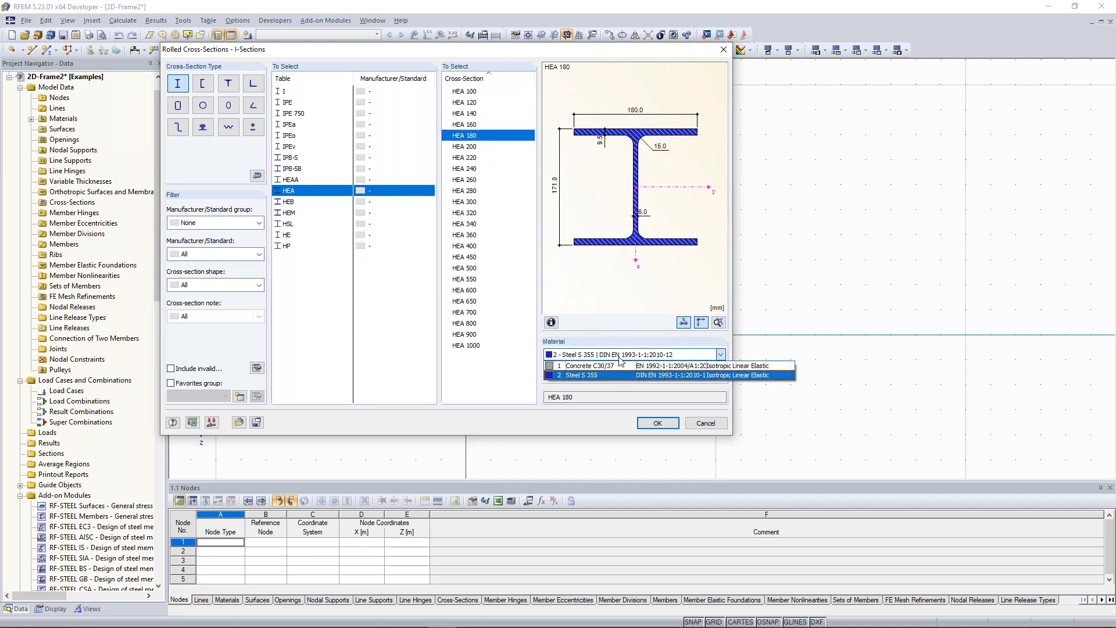
left_click(604, 354)
left_click(587, 356)
left_click(596, 353)
left_click(589, 358)
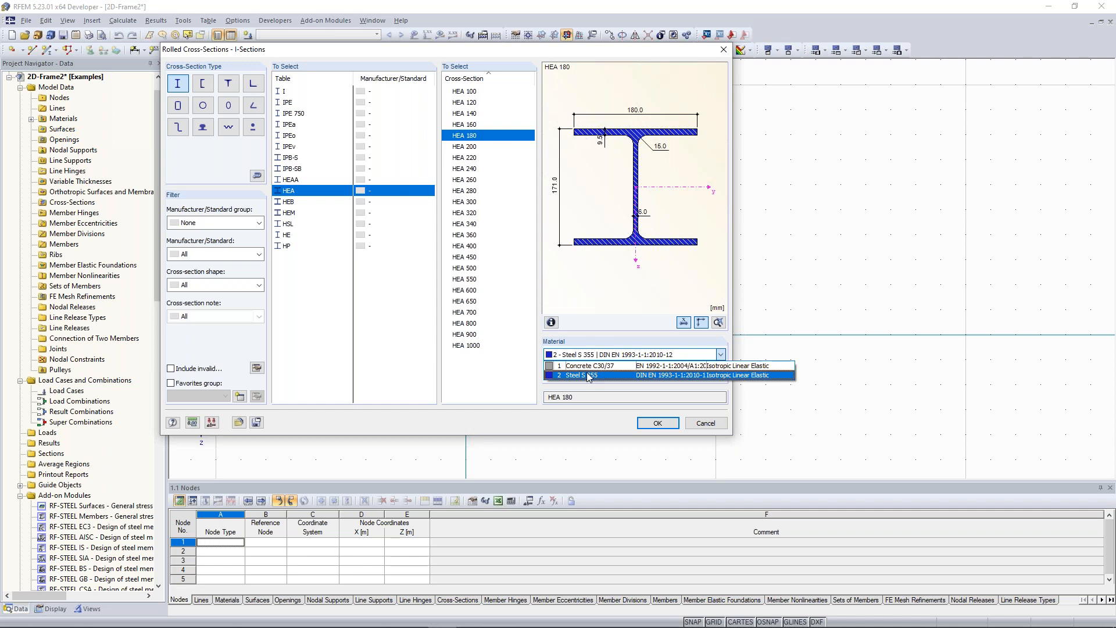
left_click(618, 354)
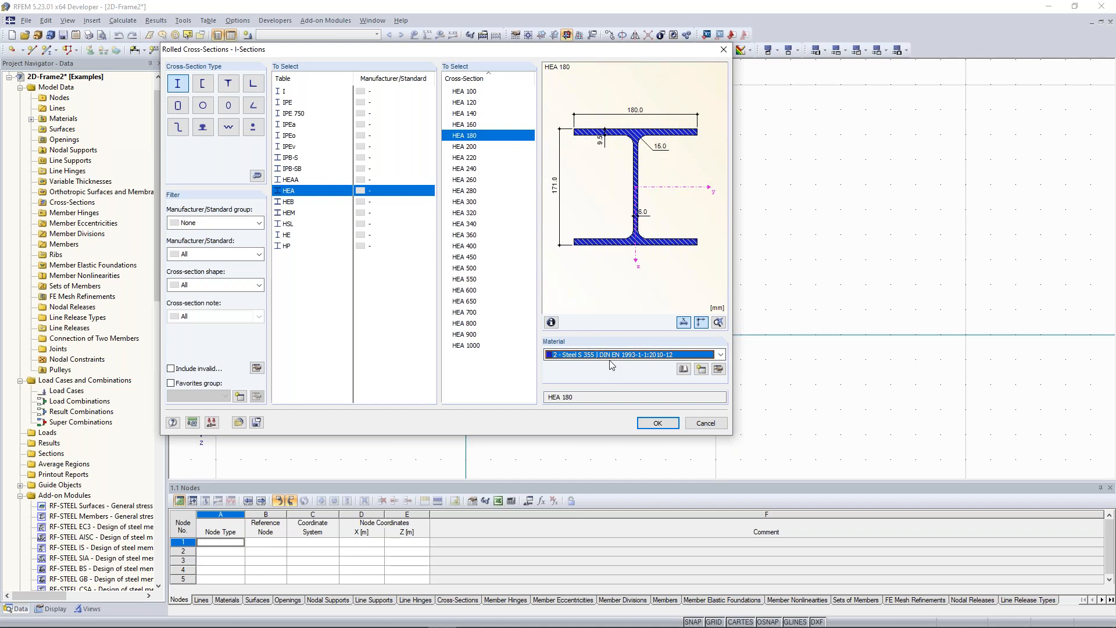
- Change the HEA 180 section's material to Steel S 235 from the EN standard group, EN 10025-2:2004-11
left_click(718, 370)
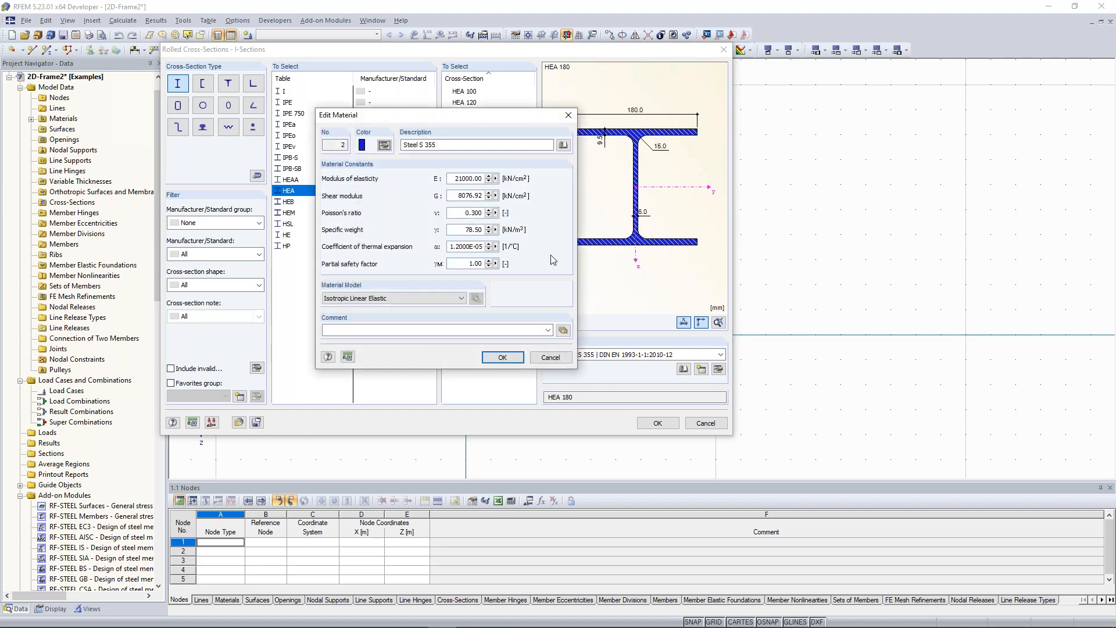
left_click_drag(476, 118, 802, 127)
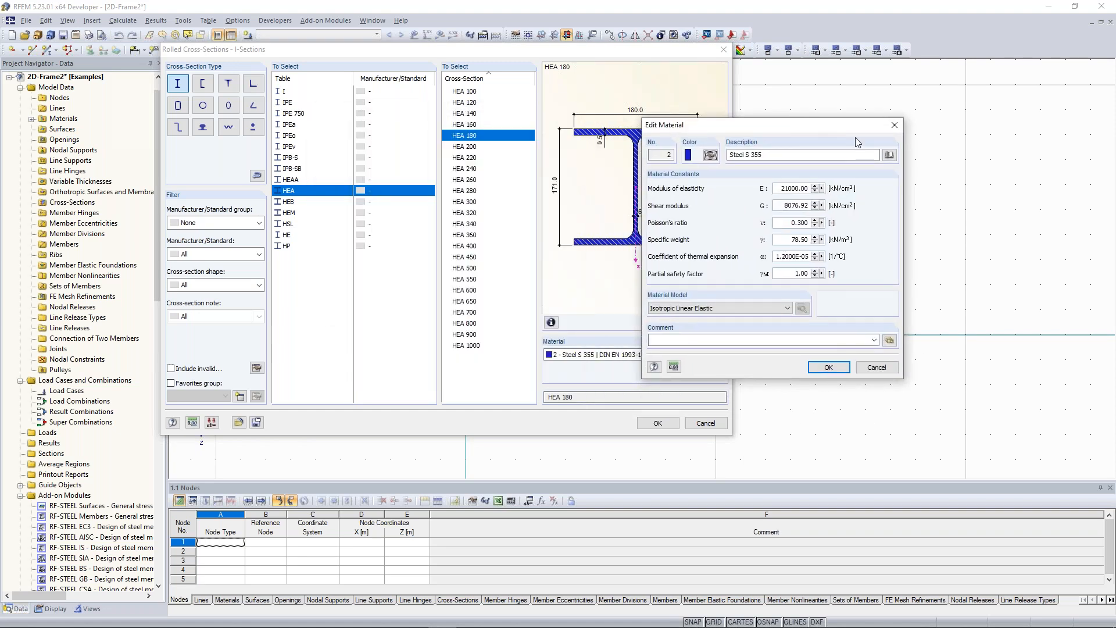
left_click(890, 155)
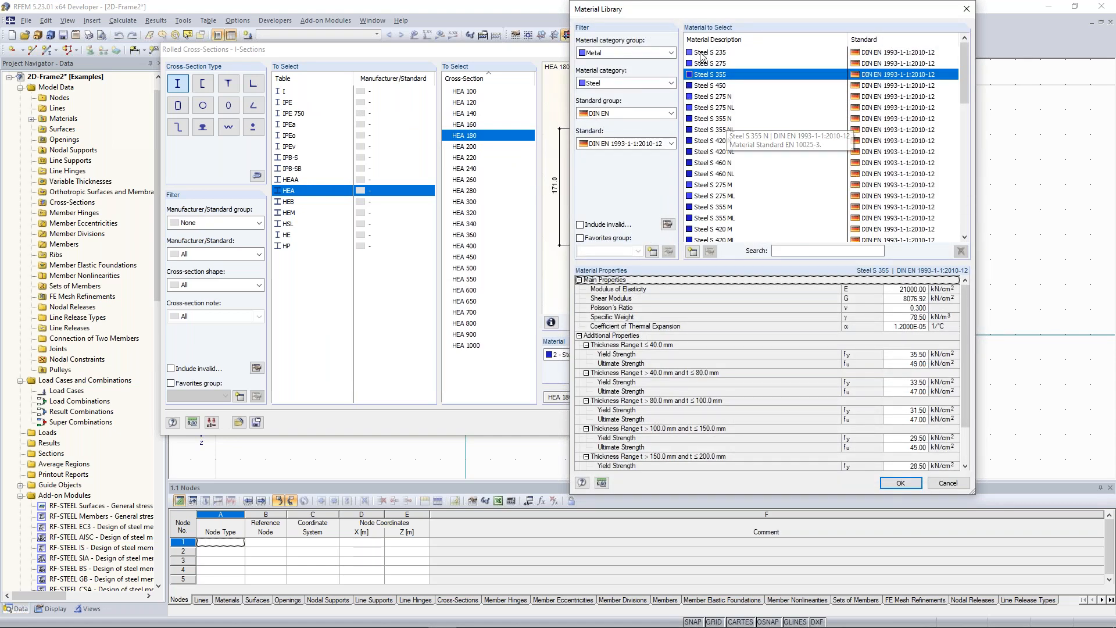
left_click_drag(708, 13, 638, 18)
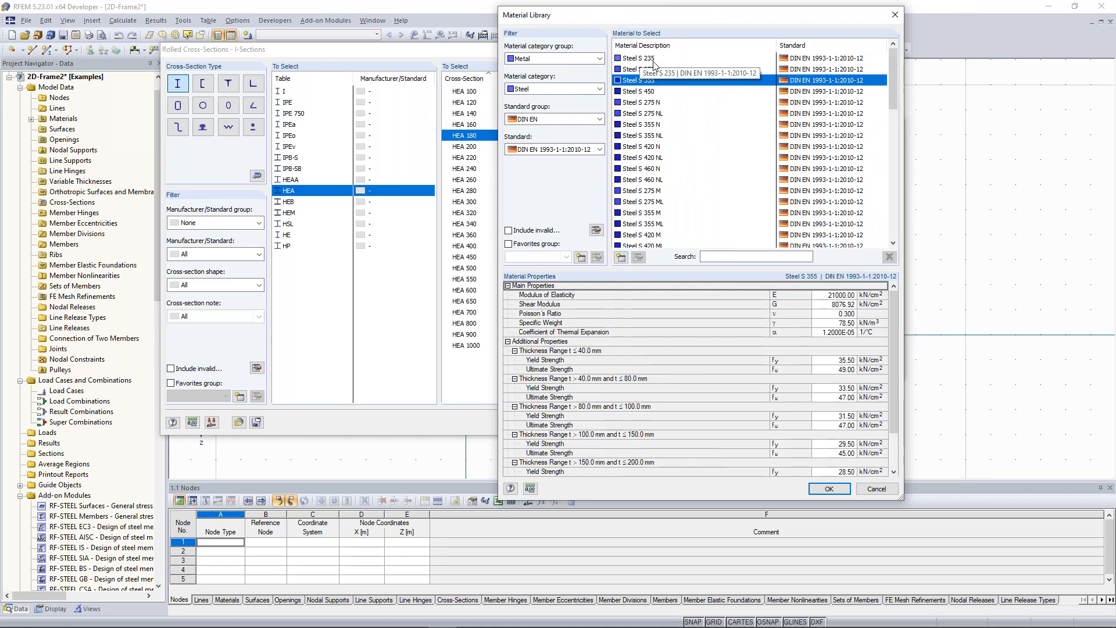
left_click(653, 61)
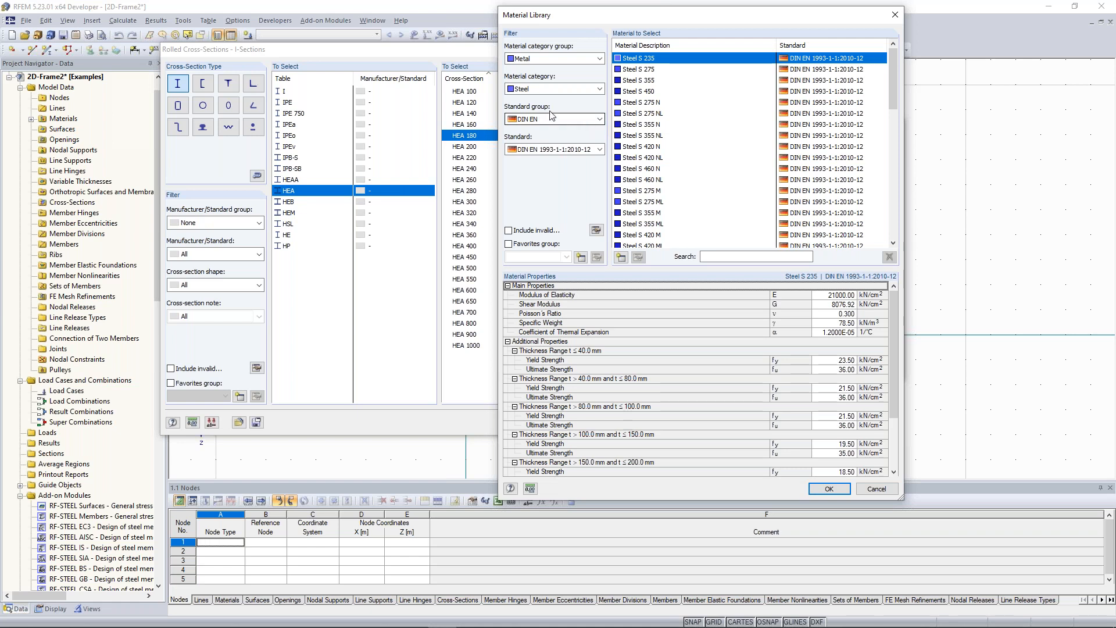
left_click(601, 120)
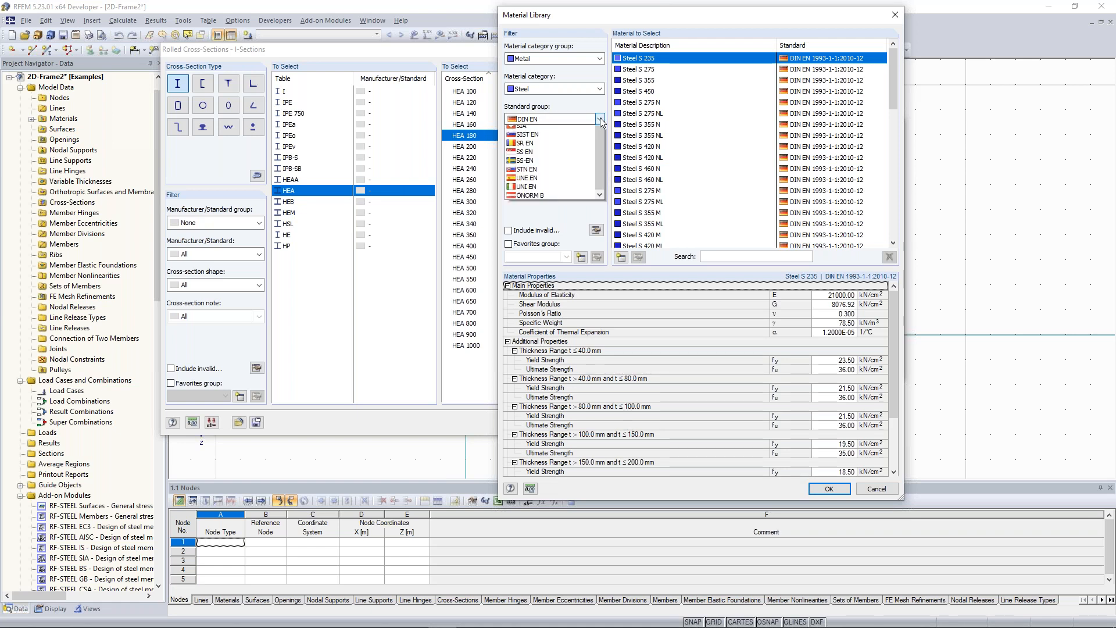
left_click(544, 156)
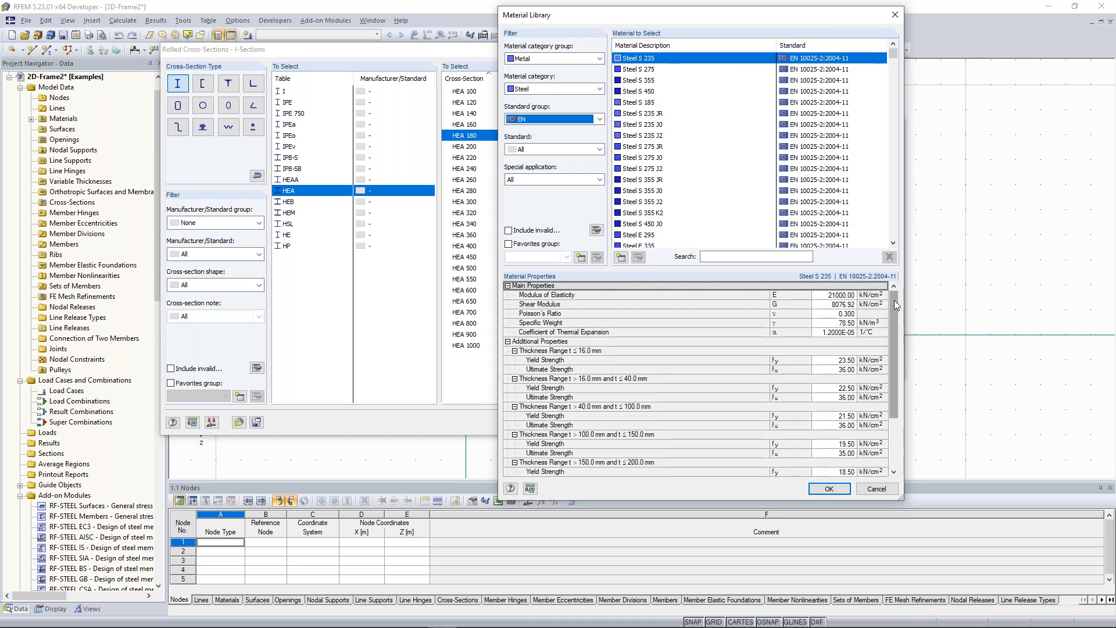
left_click_drag(894, 300, 893, 307)
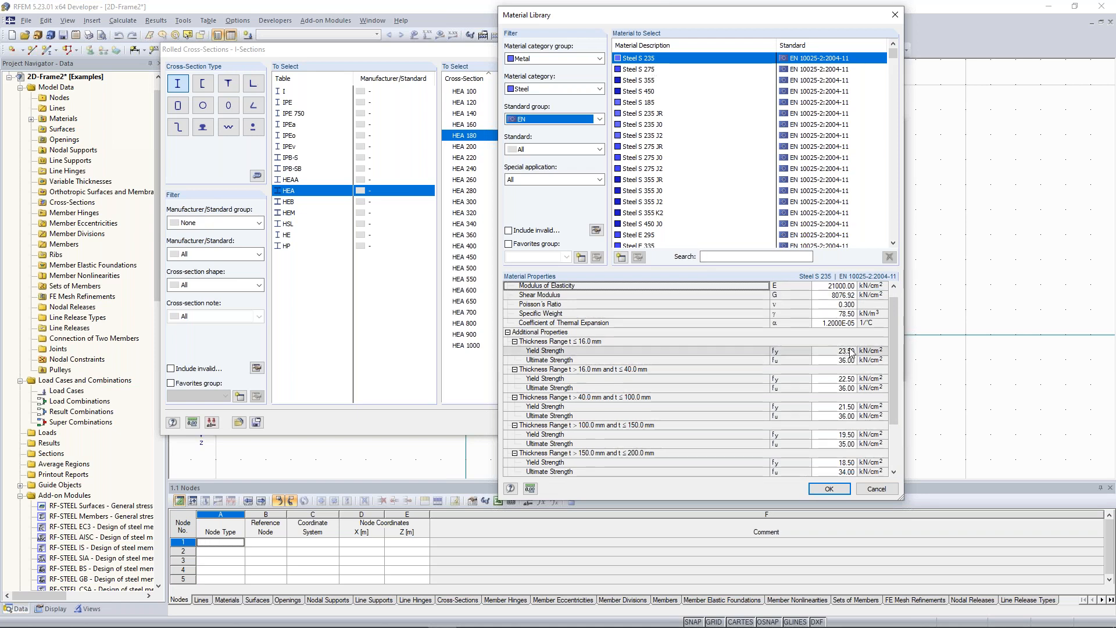
left_click(829, 489)
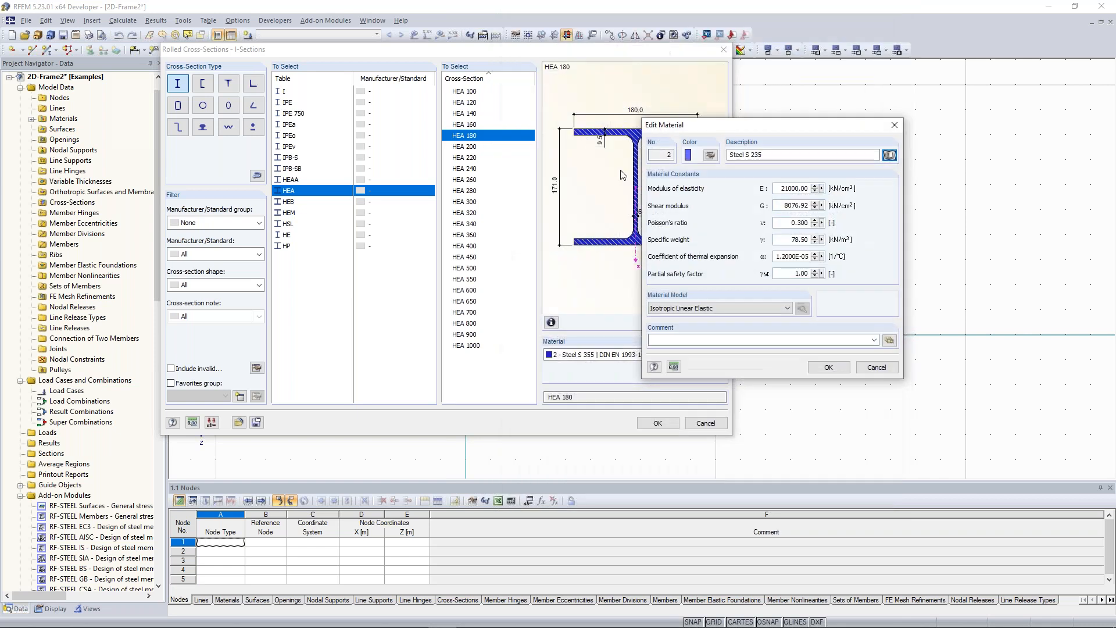
left_click(828, 367)
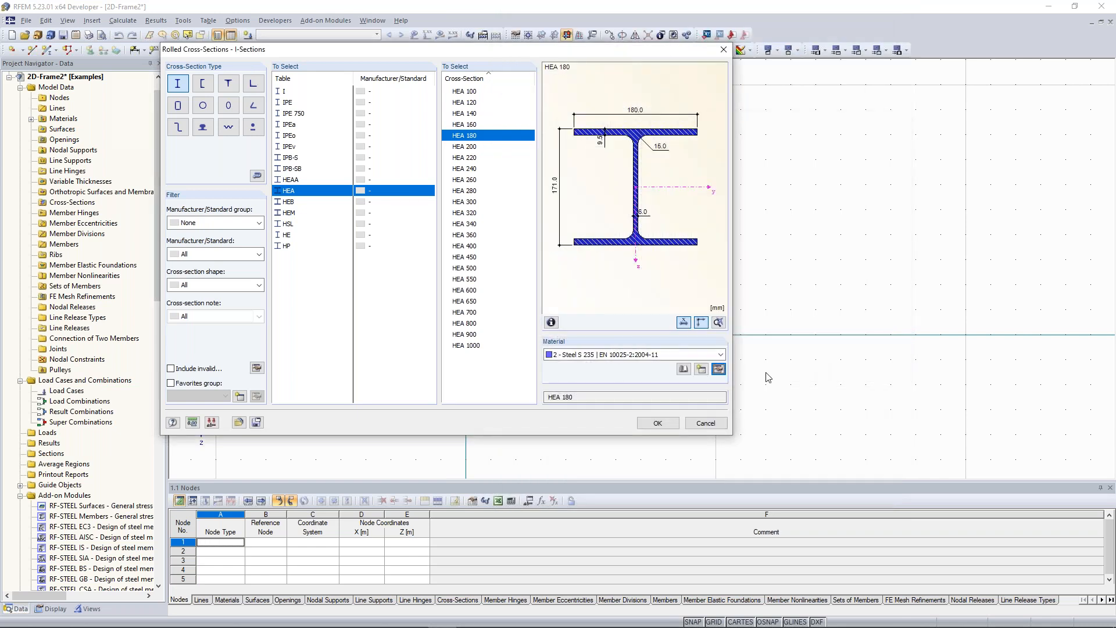
left_click(627, 358)
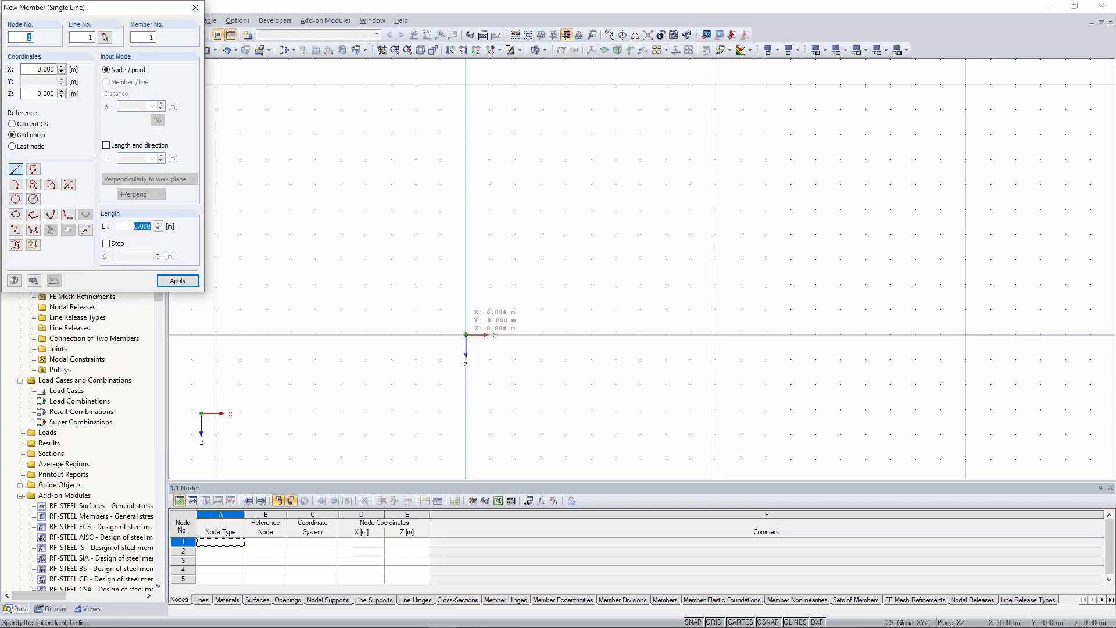
- Draw a vertical column member from the origin upward with a length of 9 m
left_click(466, 335)
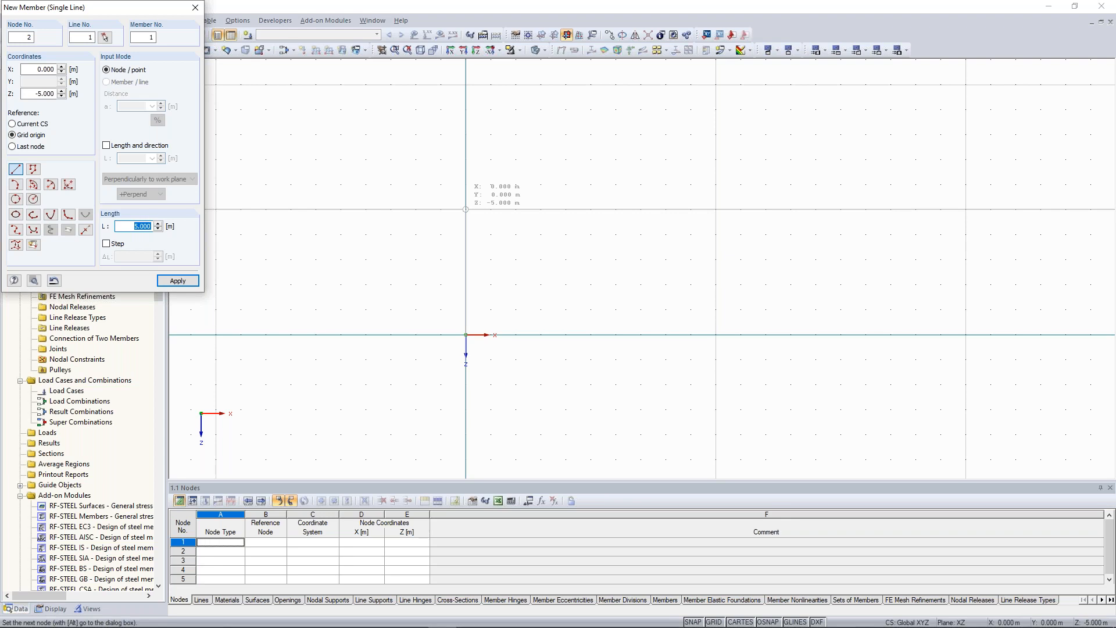
type("9")
key("Return")
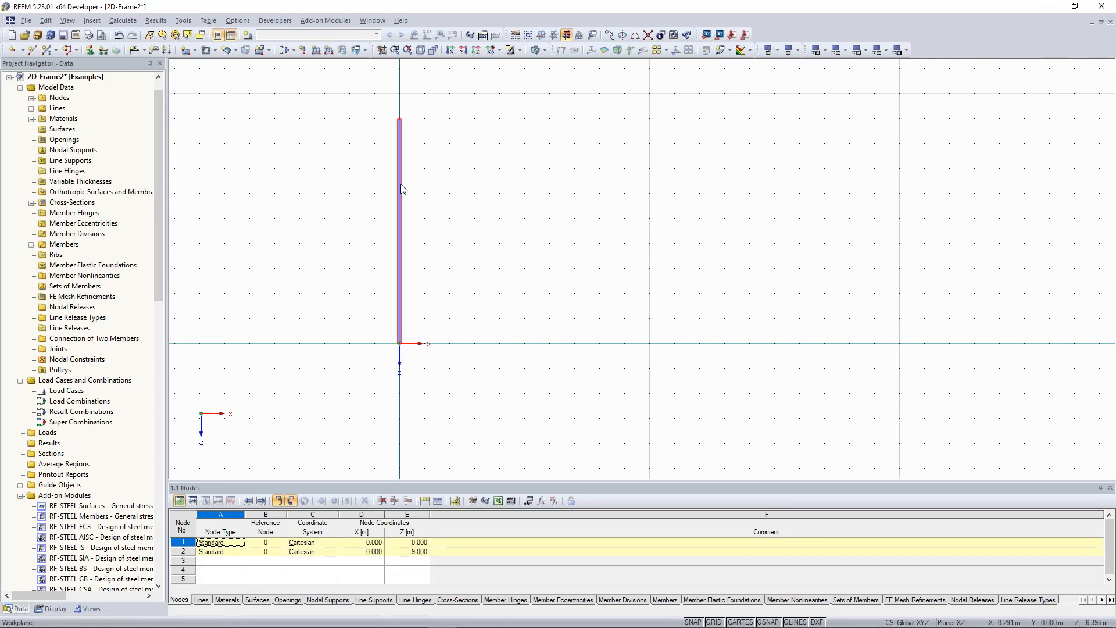
- Copy the column once with a displacement of 8 m in the X direction
right_click(399, 184)
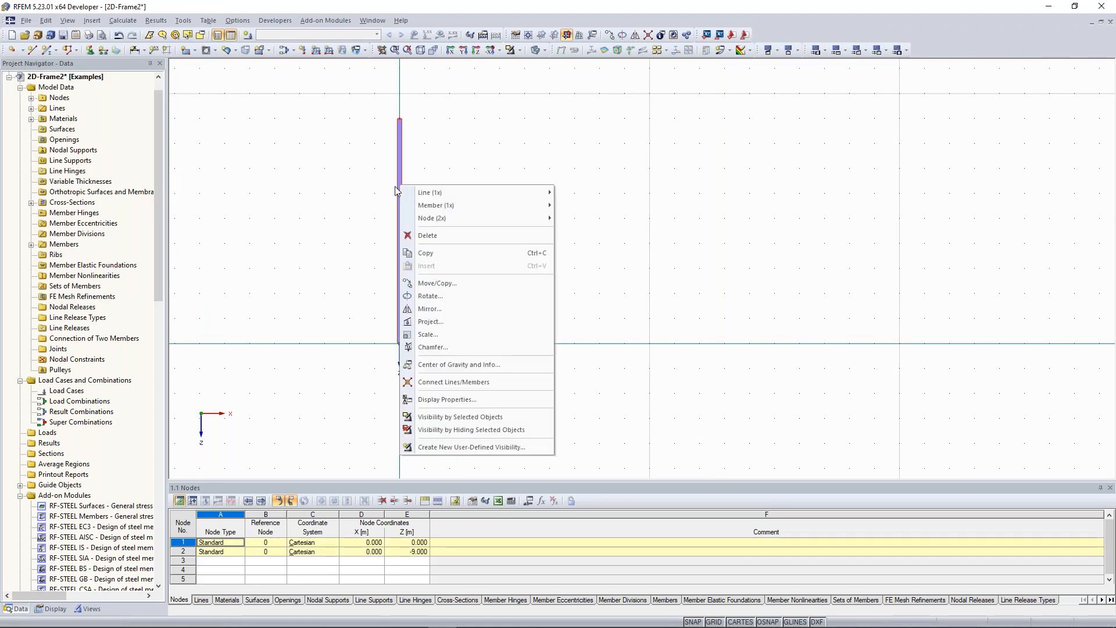
left_click(435, 283)
left_click(411, 214)
left_click_drag(460, 175, 746, 117)
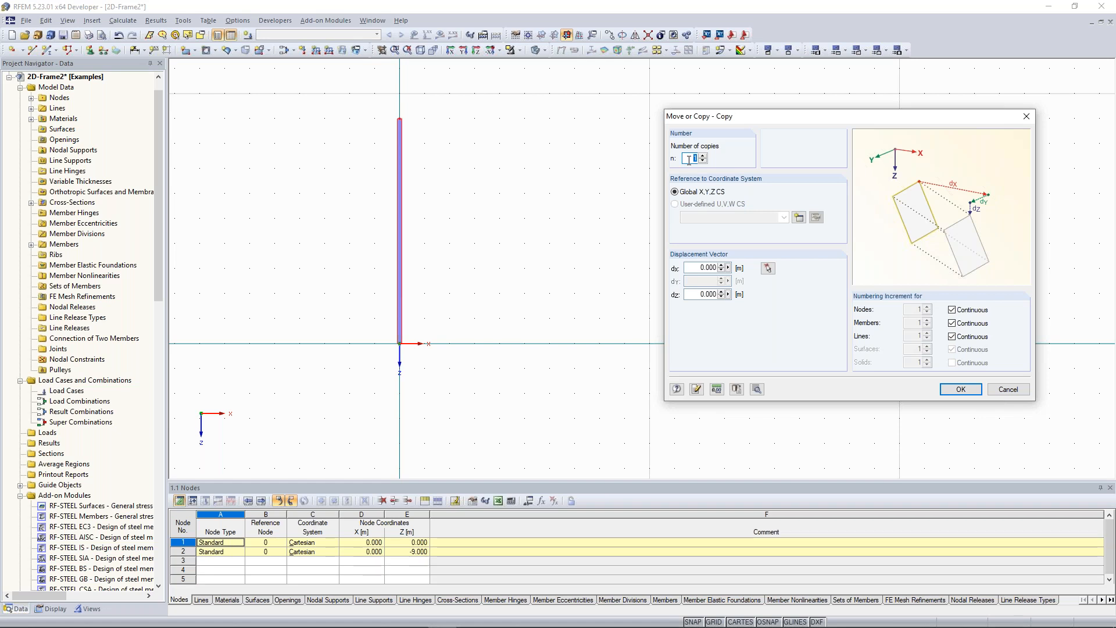
key("Tab")
type("8")
double_click(714, 268)
left_click(960, 389)
left_click(667, 282)
middle_click_drag(434, 232, 443, 242)
left_click_drag(361, 95, 679, 376)
middle_click_drag(524, 220, 533, 237)
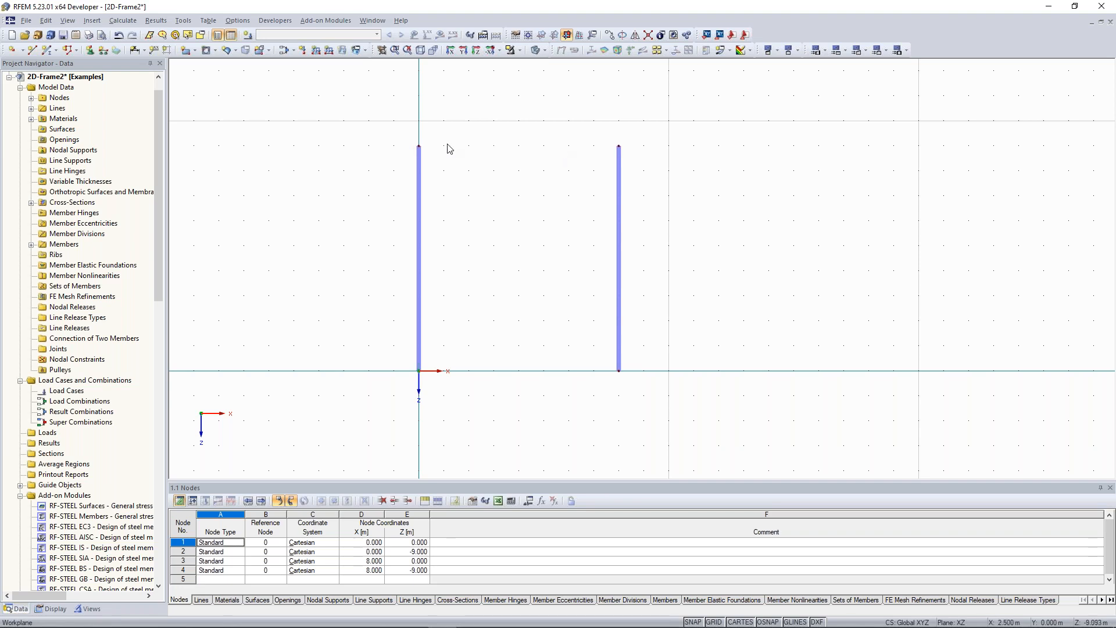
- Begin a new single beam member and choose the rolled IPE 270 profile in Steel S 235 as its new cross-section
scroll(511, 159, "up", 1)
middle_click_drag(512, 159, 546, 136)
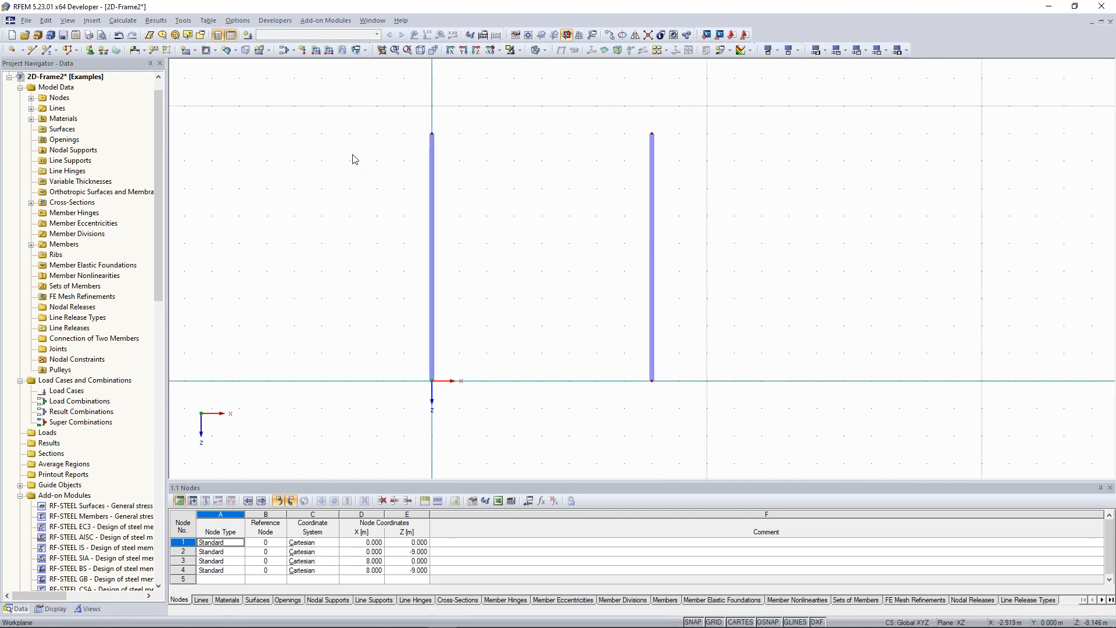
left_click(49, 51)
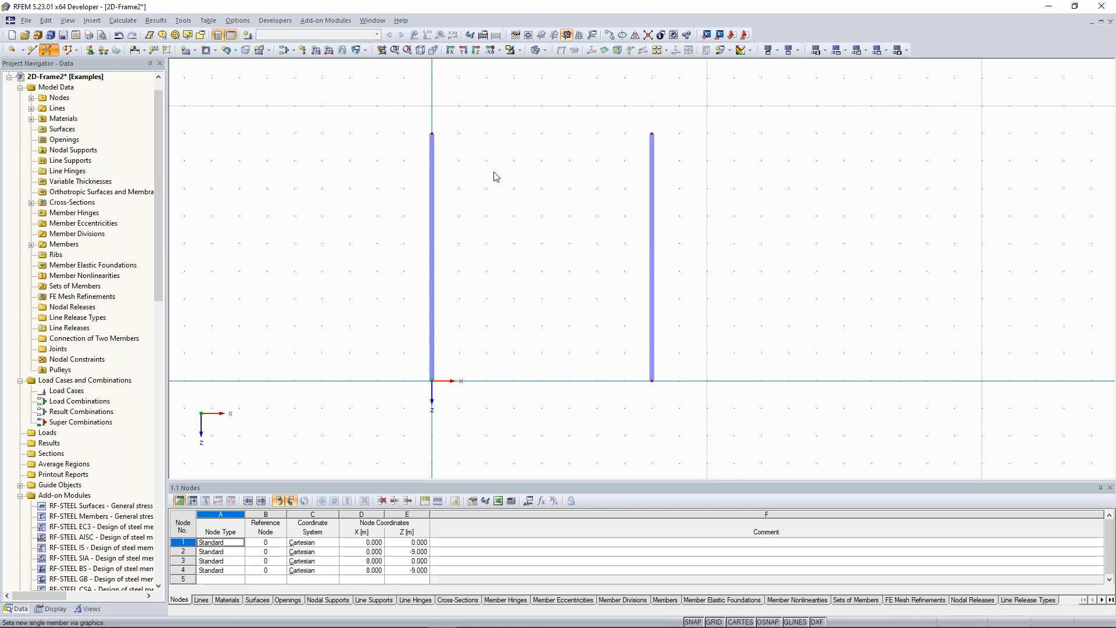
left_click_drag(443, 119, 441, 113)
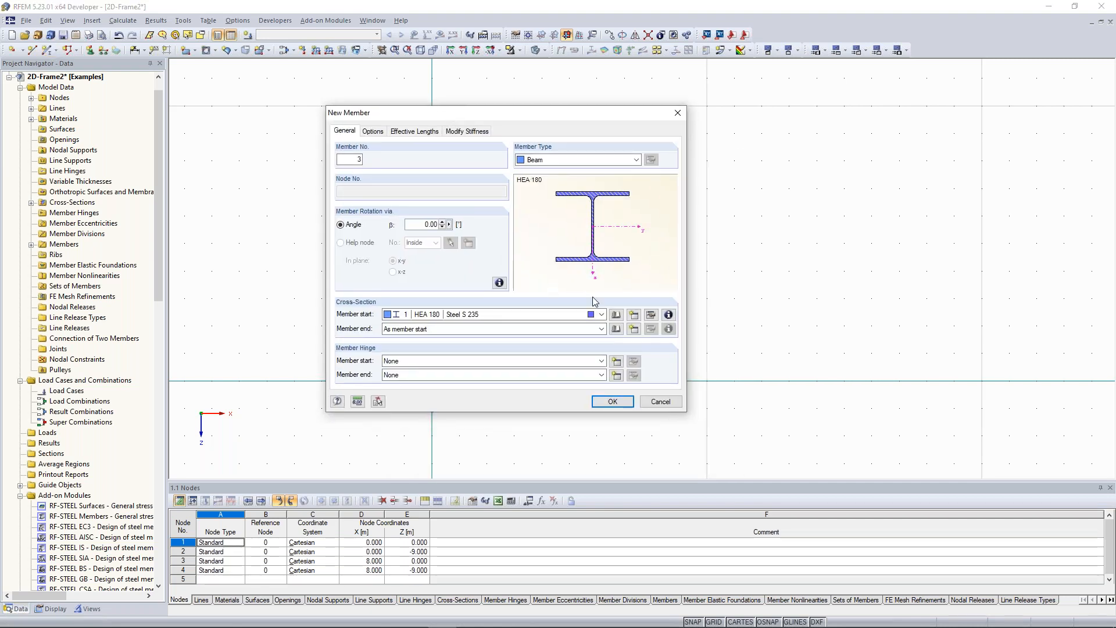
left_click(634, 316)
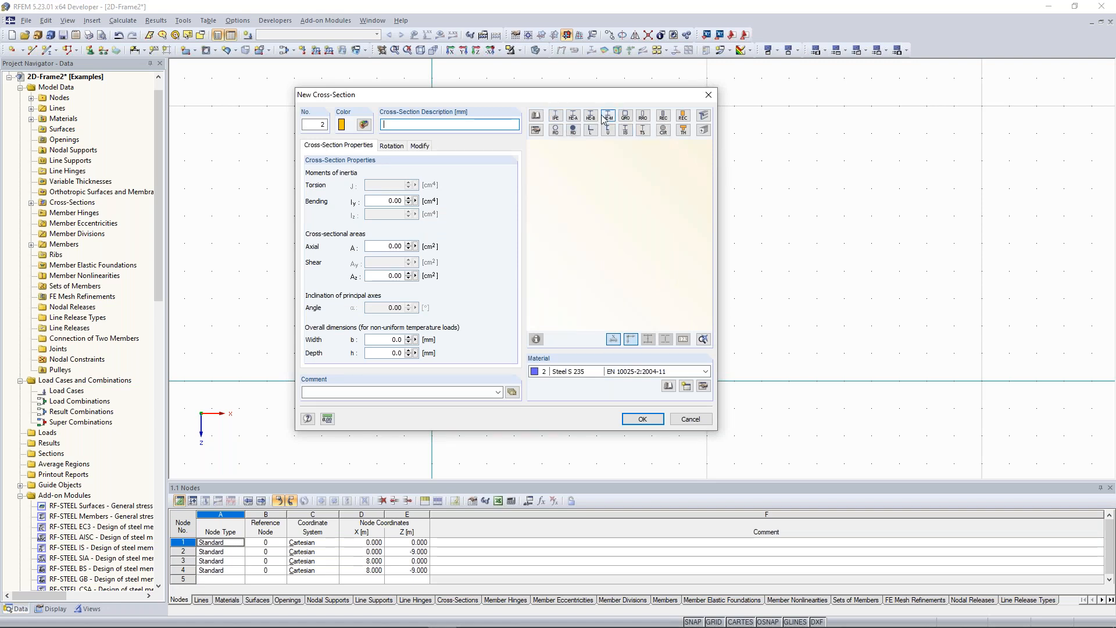
left_click(537, 116)
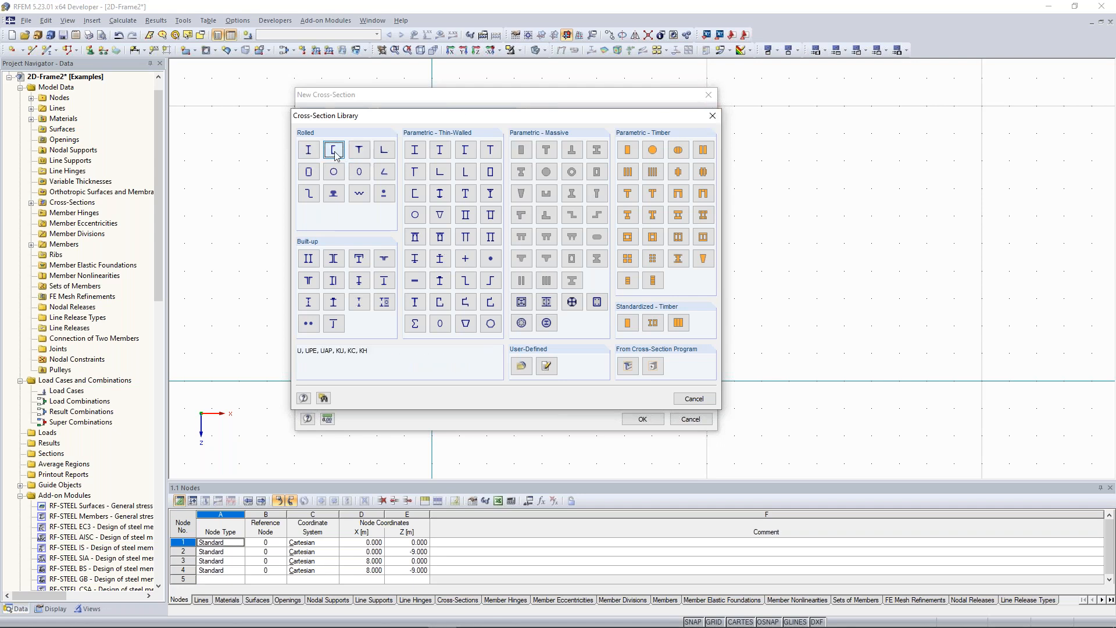
left_click_drag(483, 120, 370, 180)
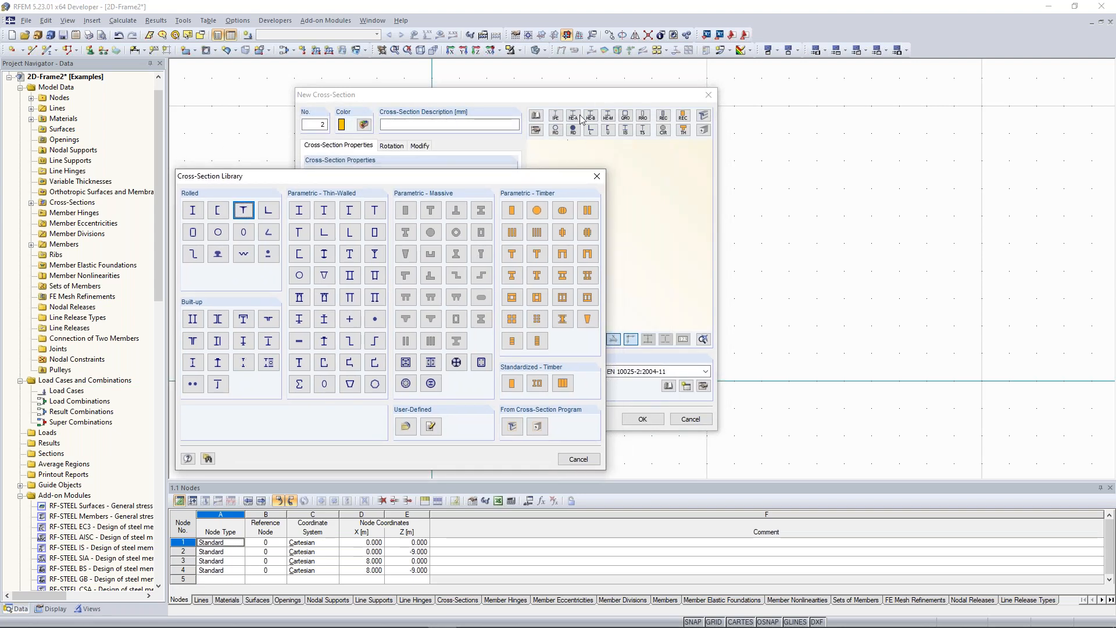
left_click(192, 210)
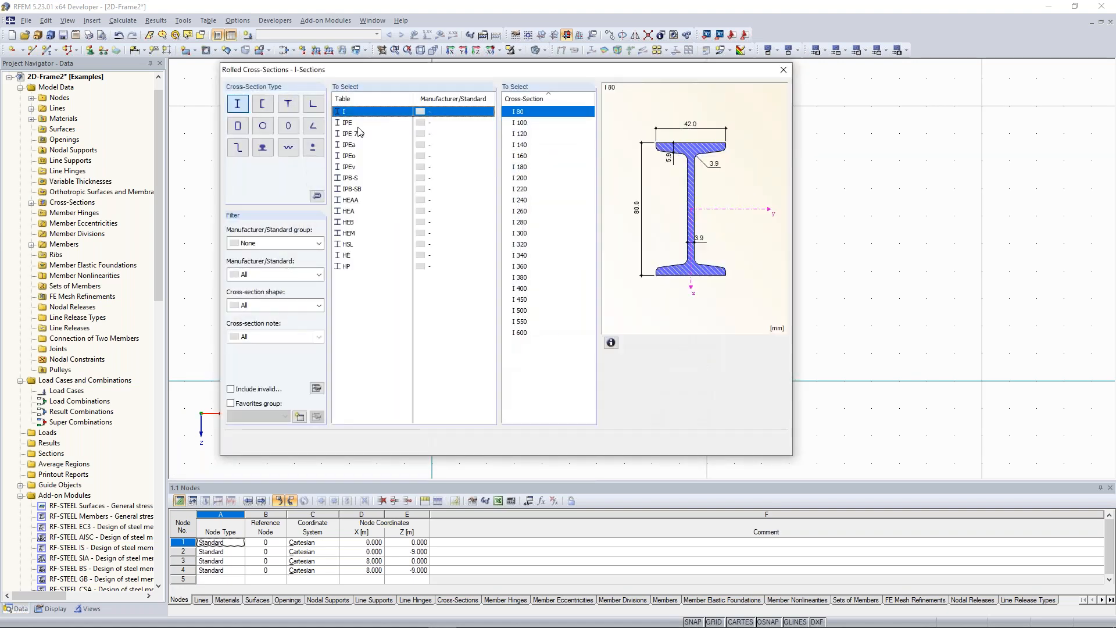
left_click(354, 123)
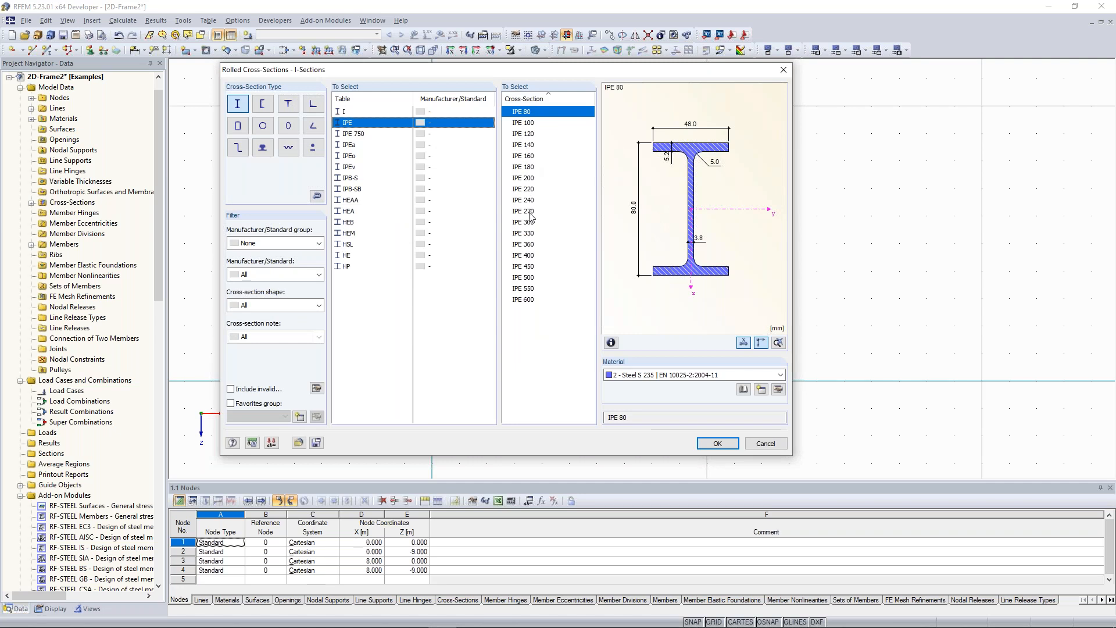
left_click(529, 212)
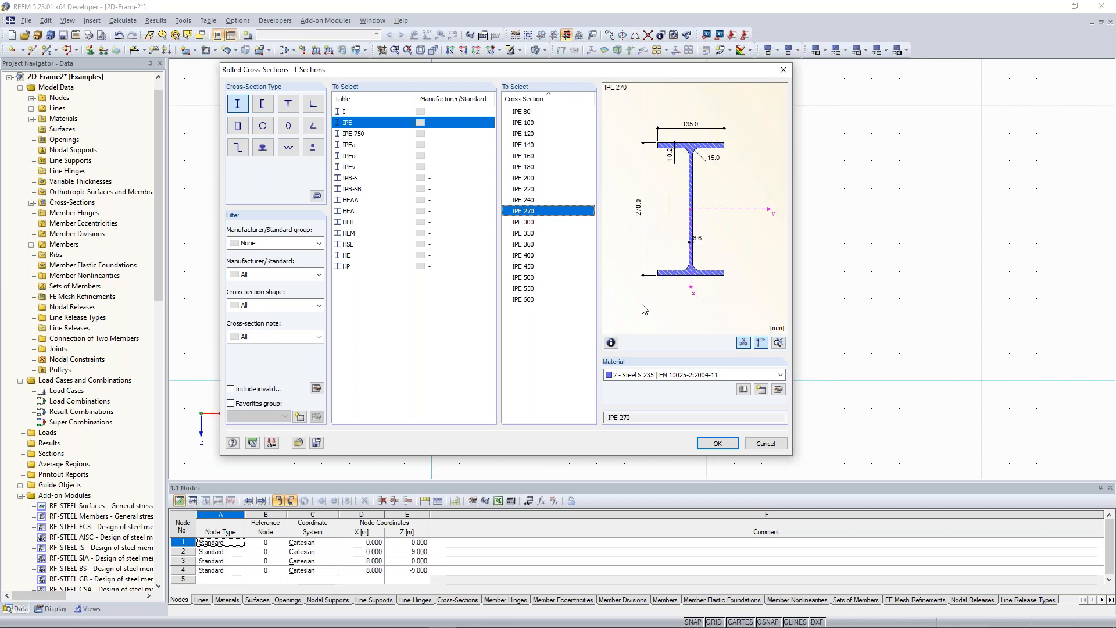
- Review the IPE 270 profile's detailed section properties, including the cross-sectional area and moments of inertia
left_click(611, 343)
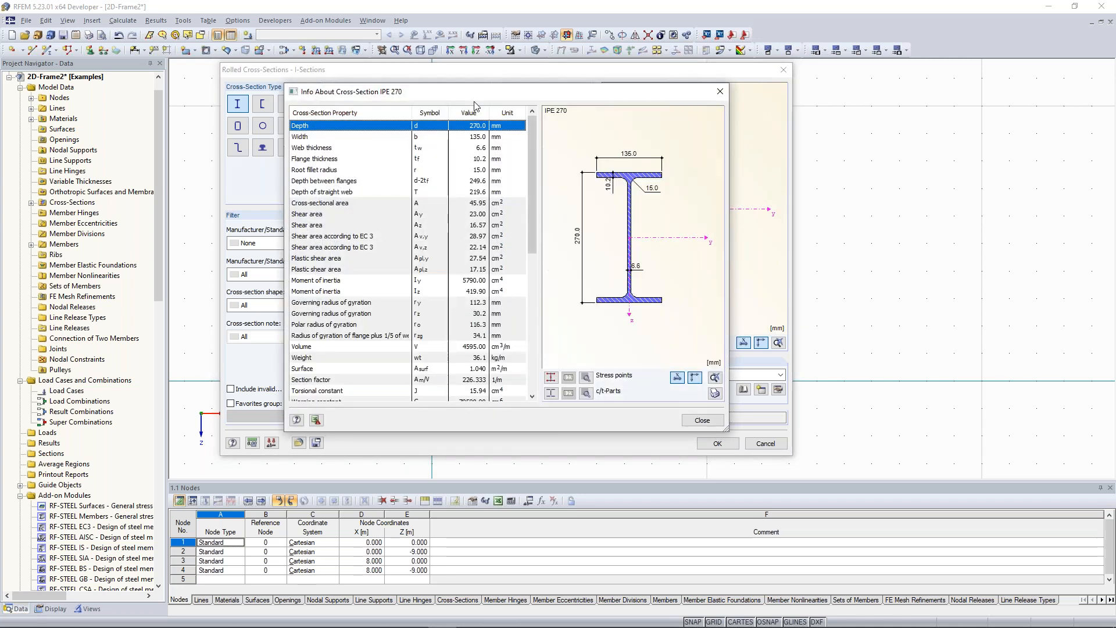
left_click_drag(532, 147, 535, 119)
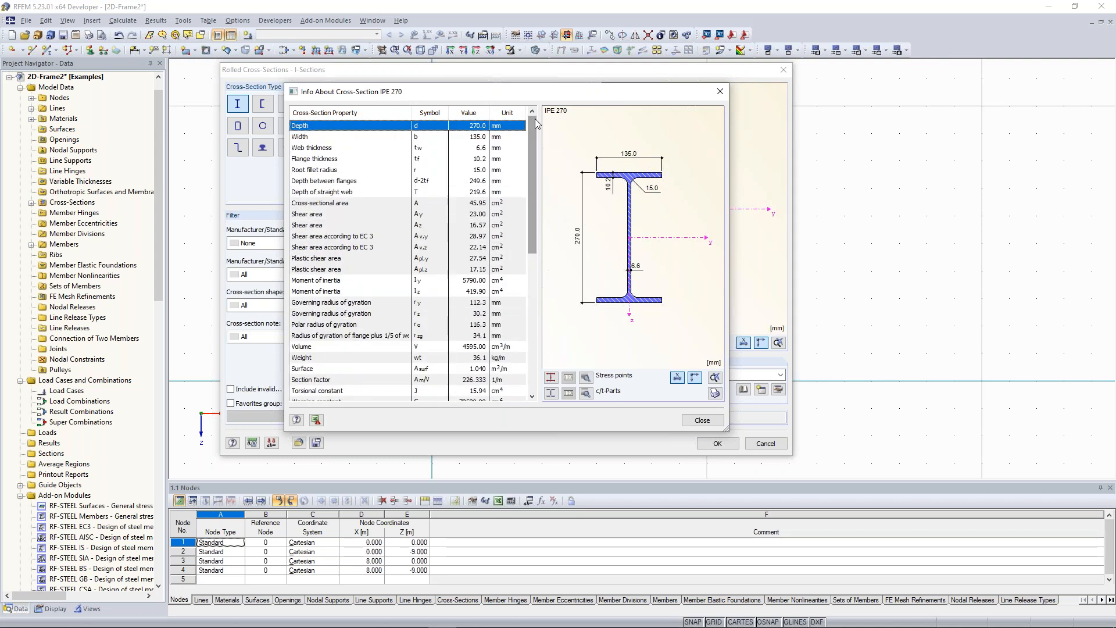
left_click(337, 205)
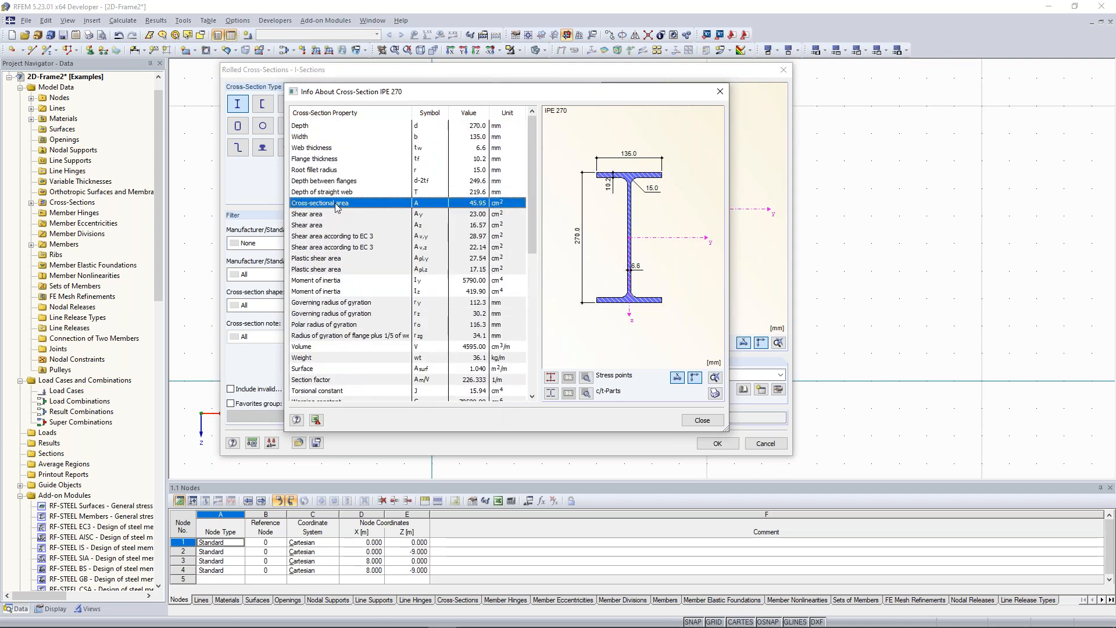
left_click_drag(533, 221, 532, 242)
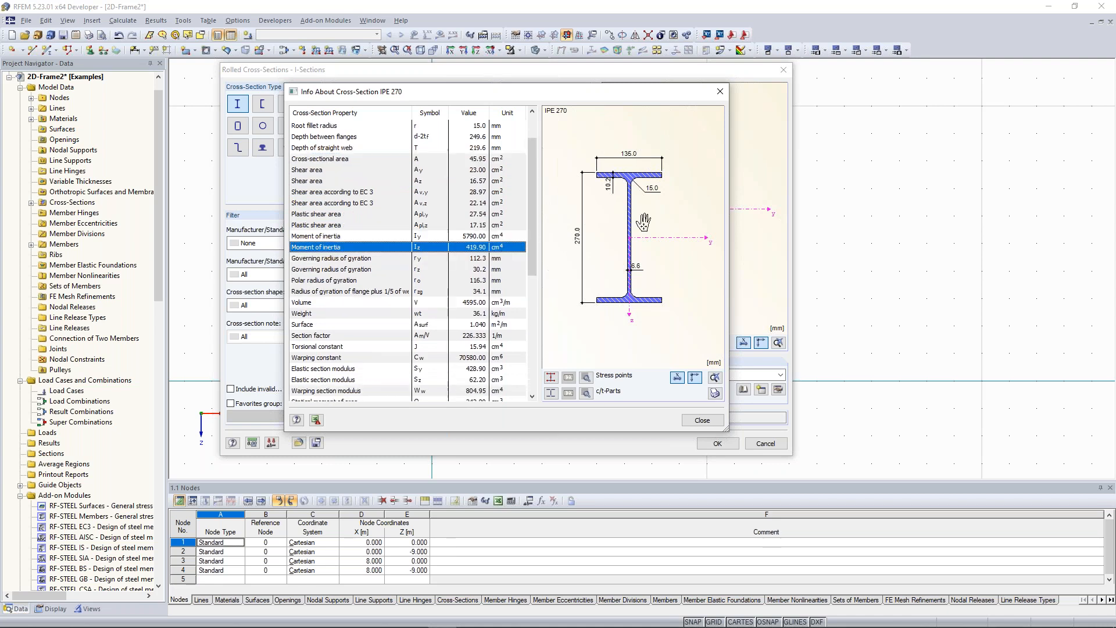
left_click(698, 422)
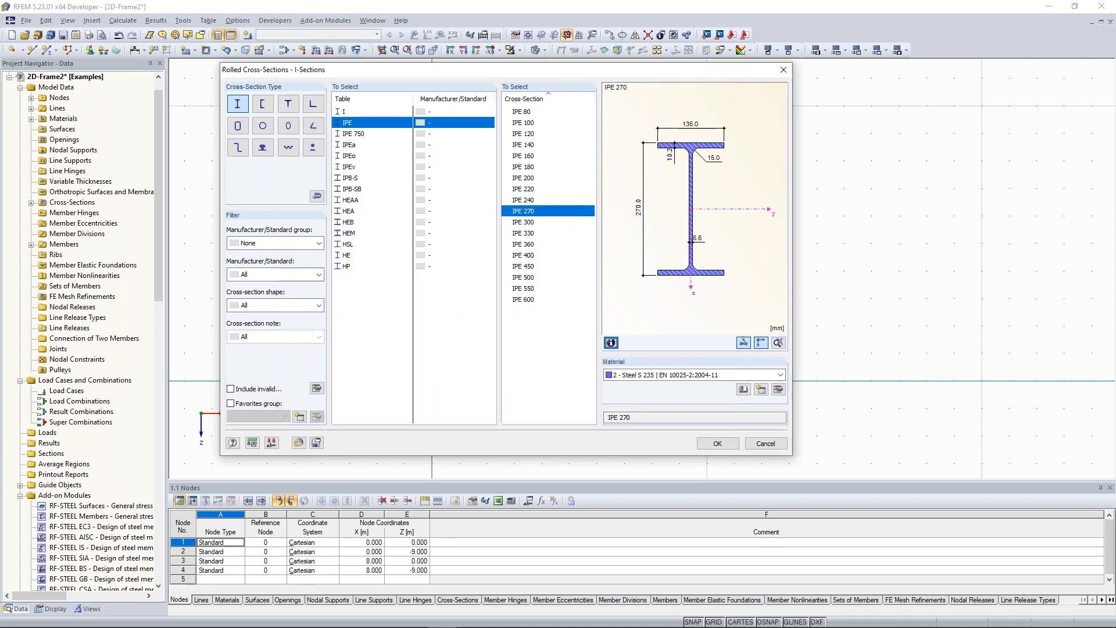
- Accept the IPE 270 section for the new member and draw the horizontal beam between the tops of the two columns
left_click(718, 445)
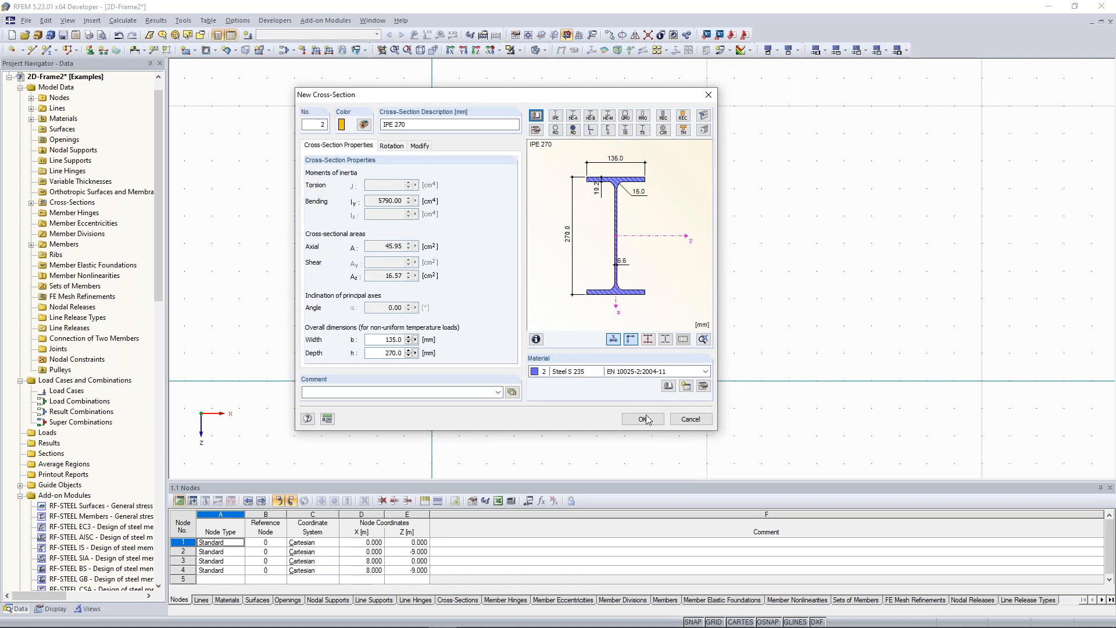
left_click(643, 419)
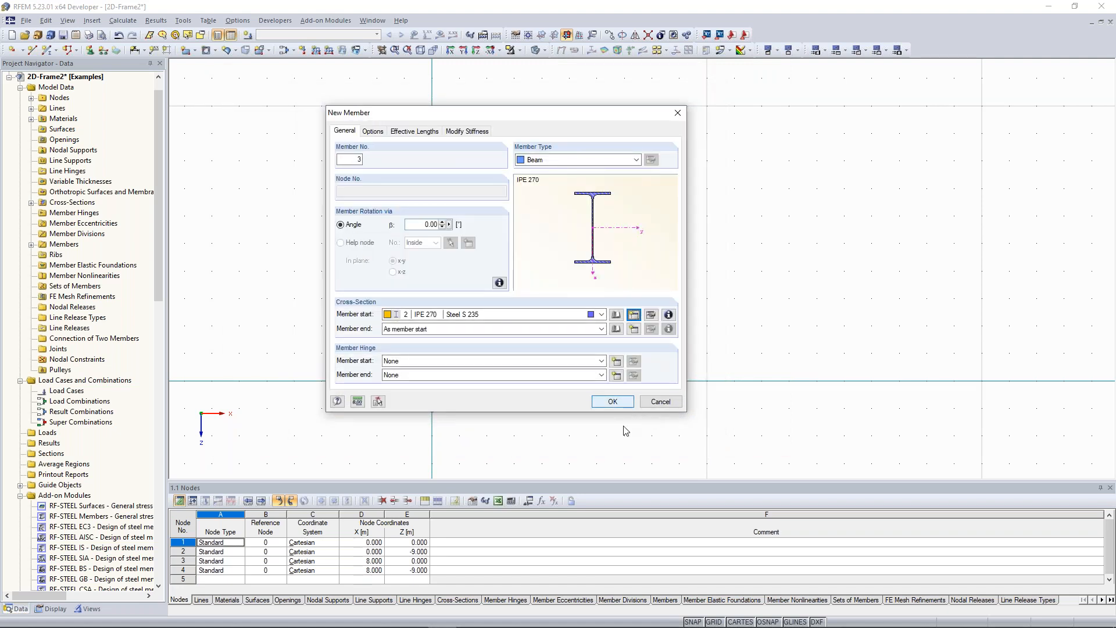
key("Return")
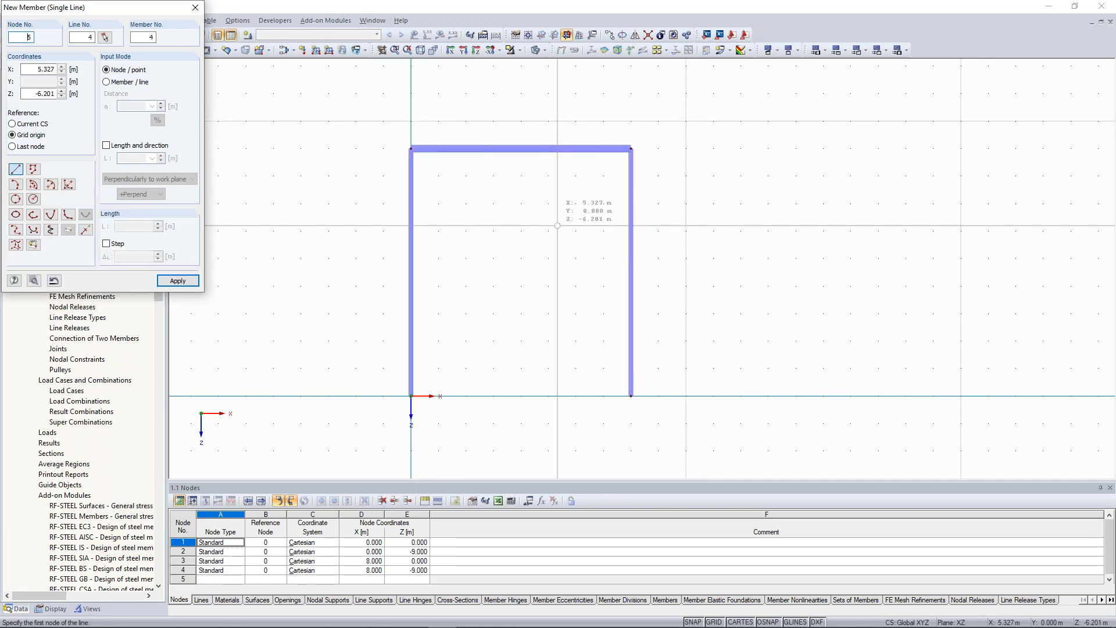
key("Escape")
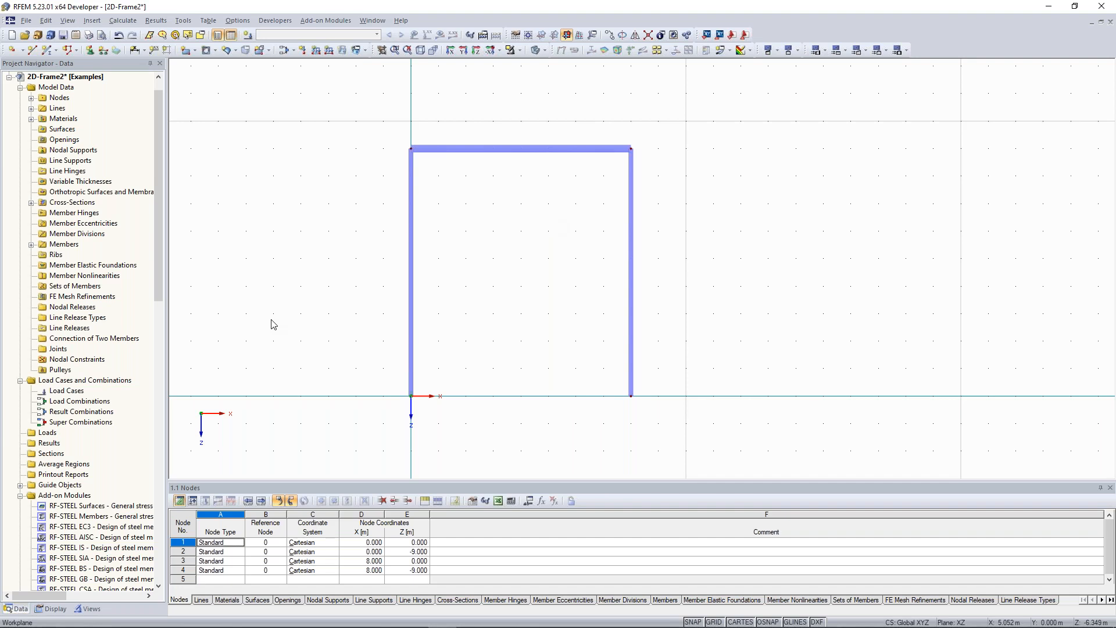
- Add the rolled IPE 360 profile in Steel S 235 to the model's cross-sections
middle_click_drag(434, 257, 457, 228)
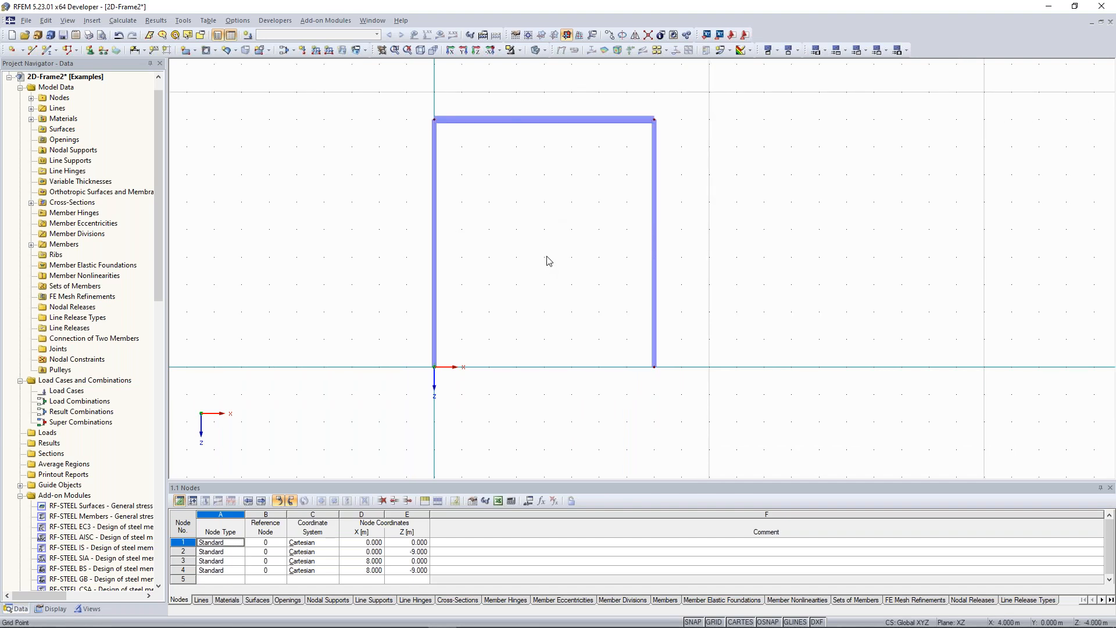
scroll(547, 259, "up", 1)
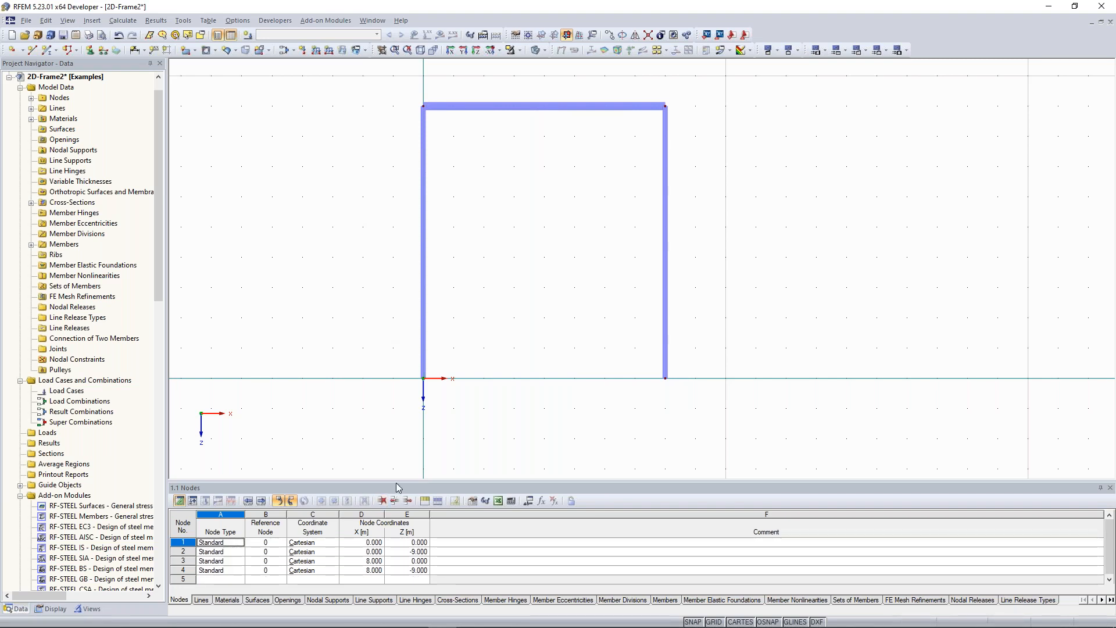
left_click_drag(399, 487, 399, 456)
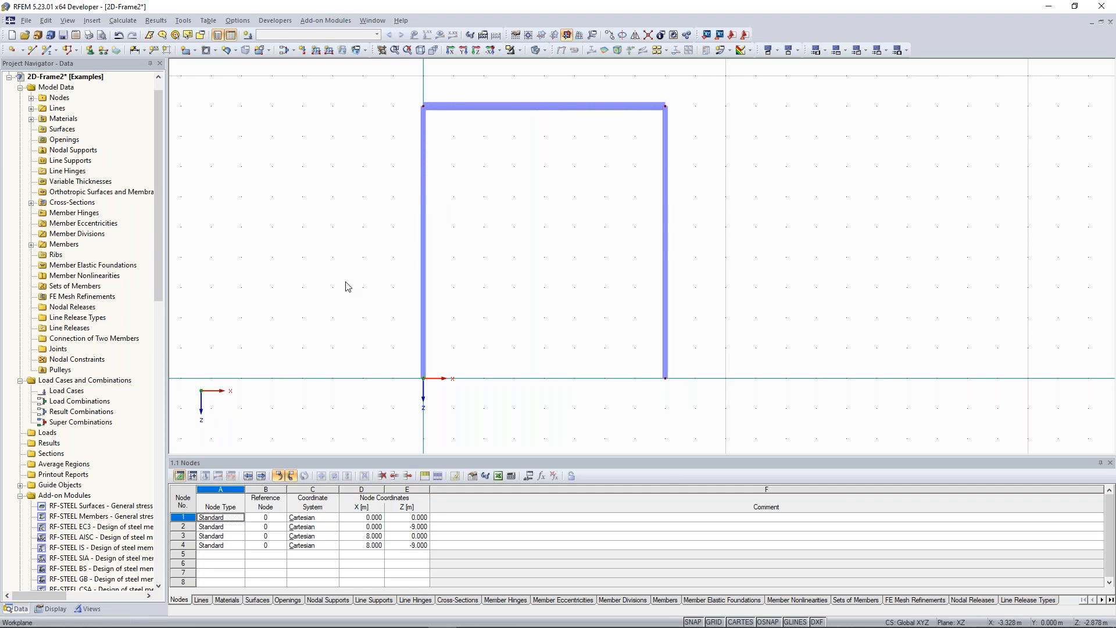
left_click(20, 609)
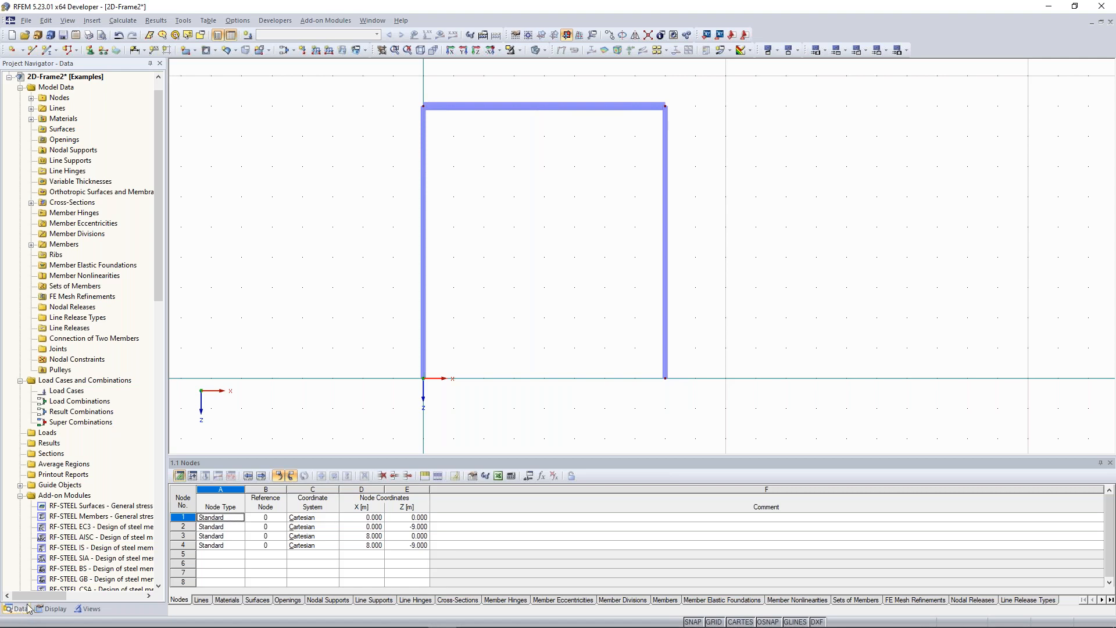
left_click(31, 203)
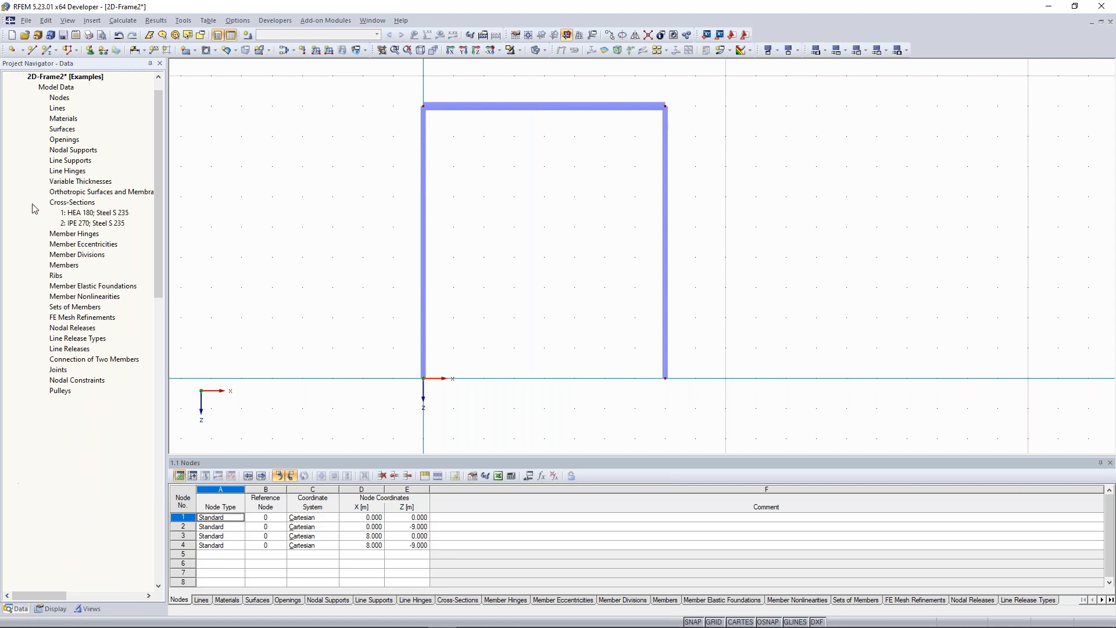
right_click(67, 204)
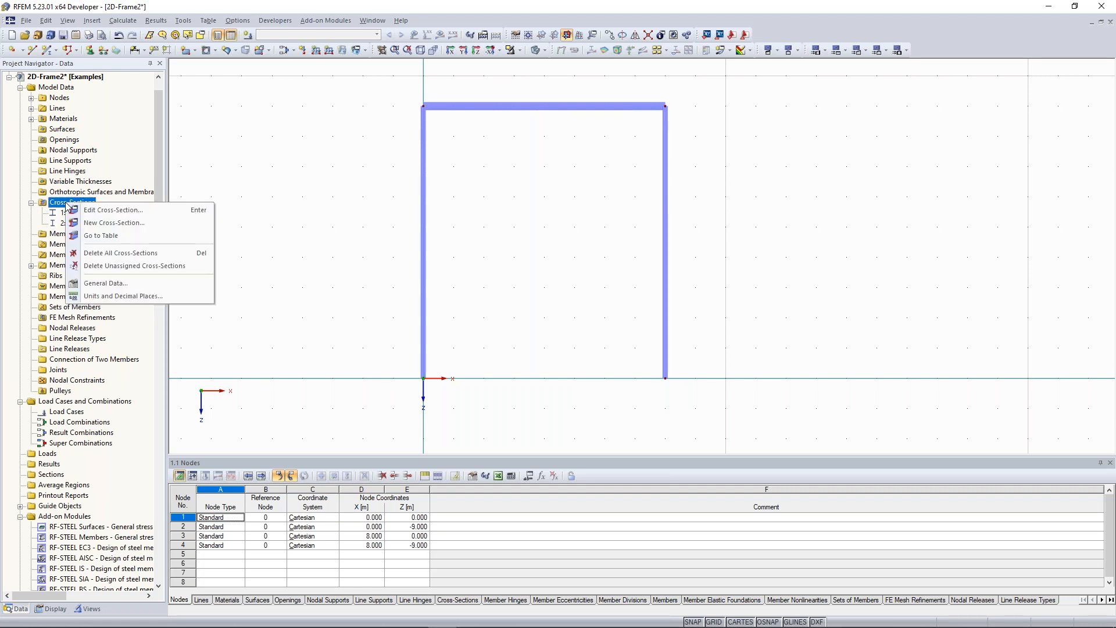
left_click(119, 223)
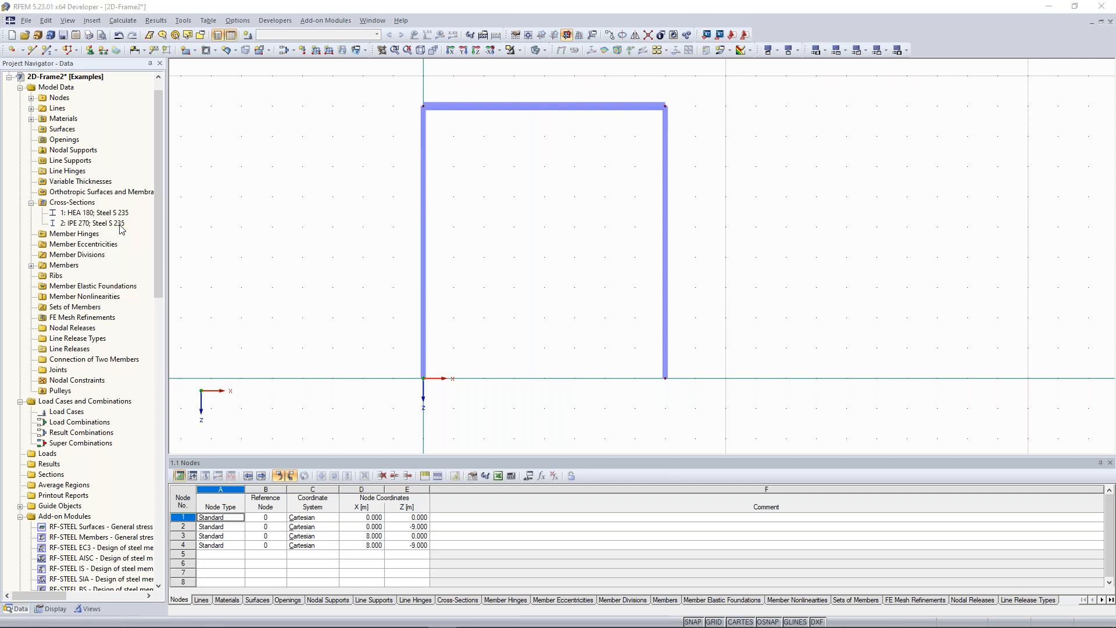
left_click_drag(472, 154, 344, 133)
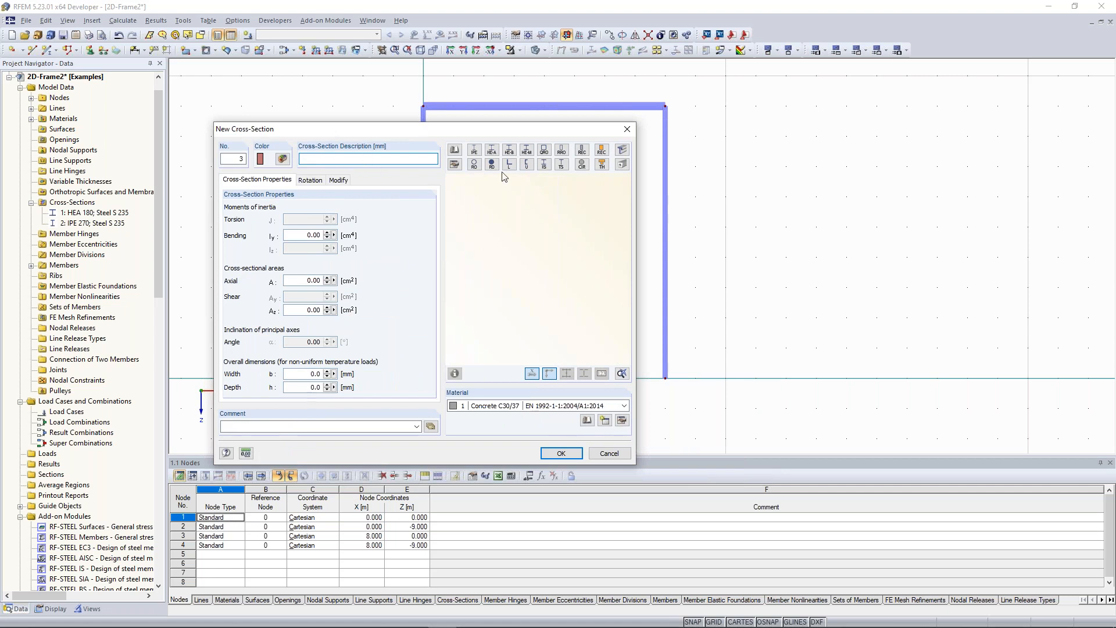
left_click(475, 151)
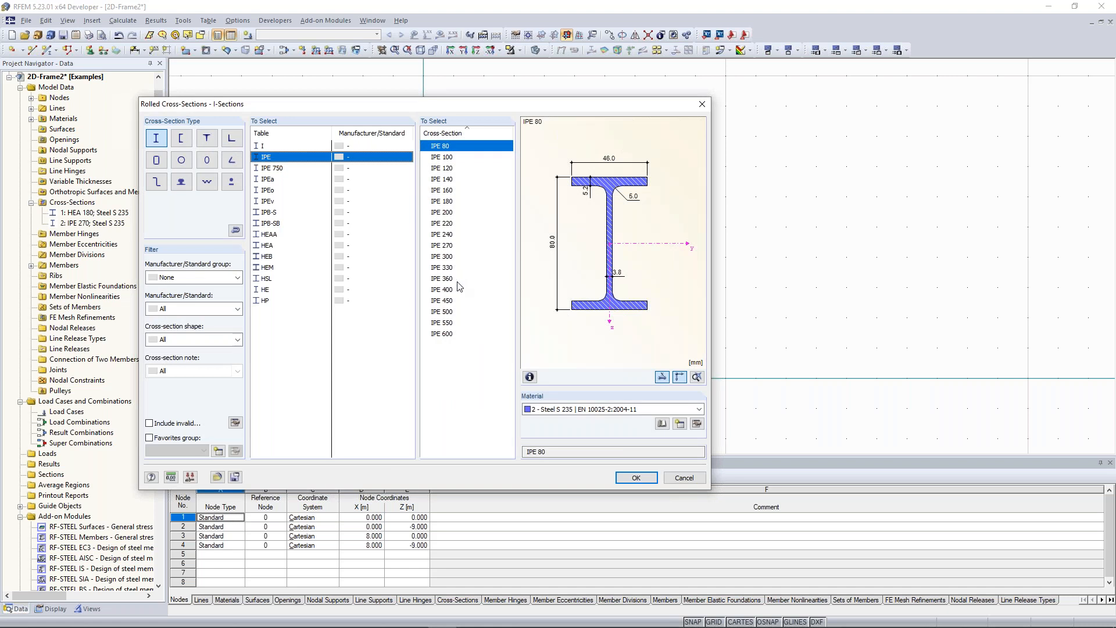
left_click(454, 279)
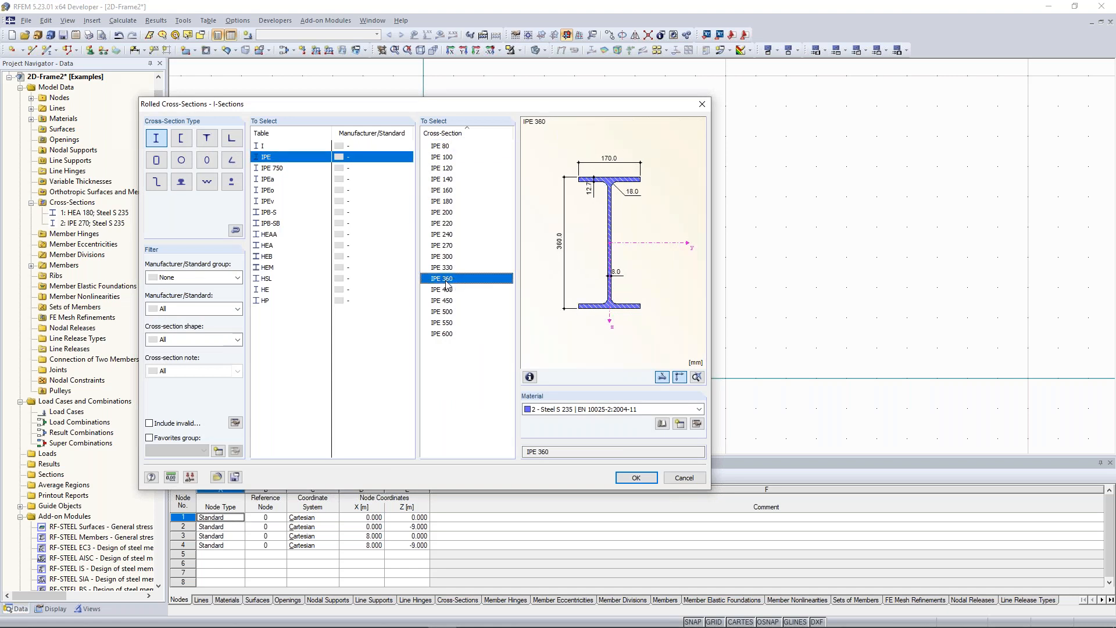
left_click(635, 478)
left_click(559, 450)
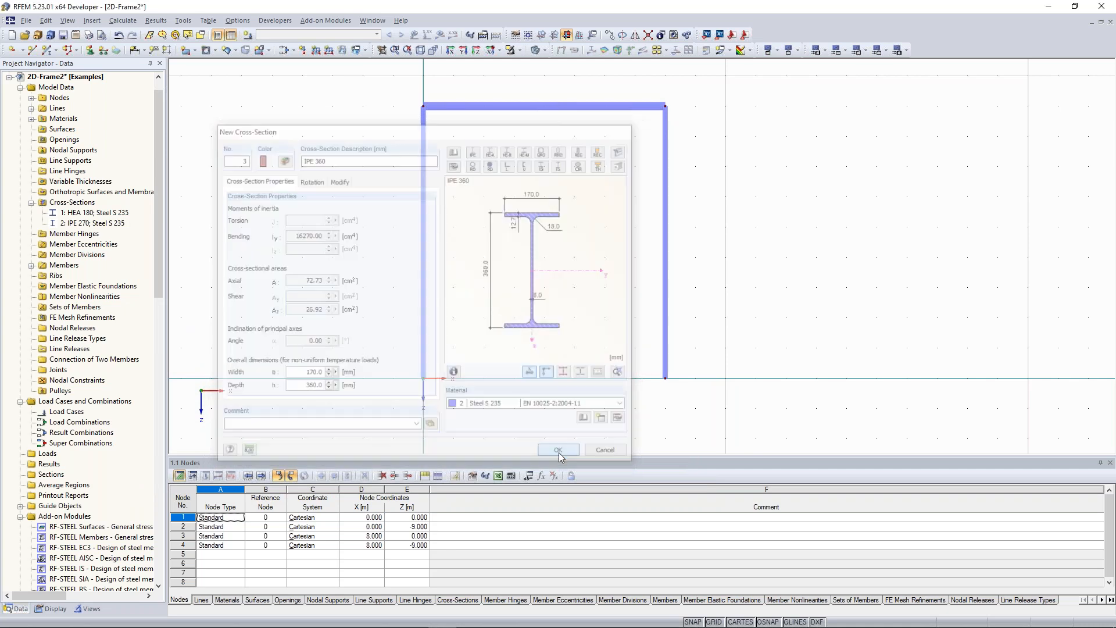
left_click(425, 241)
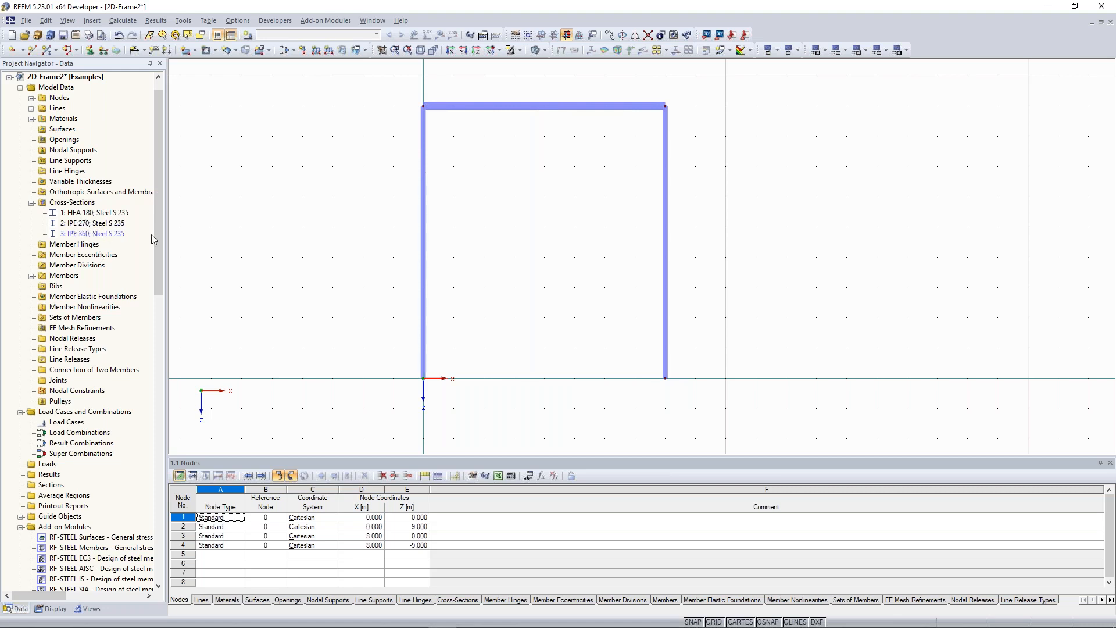
left_click_drag(393, 81, 706, 378)
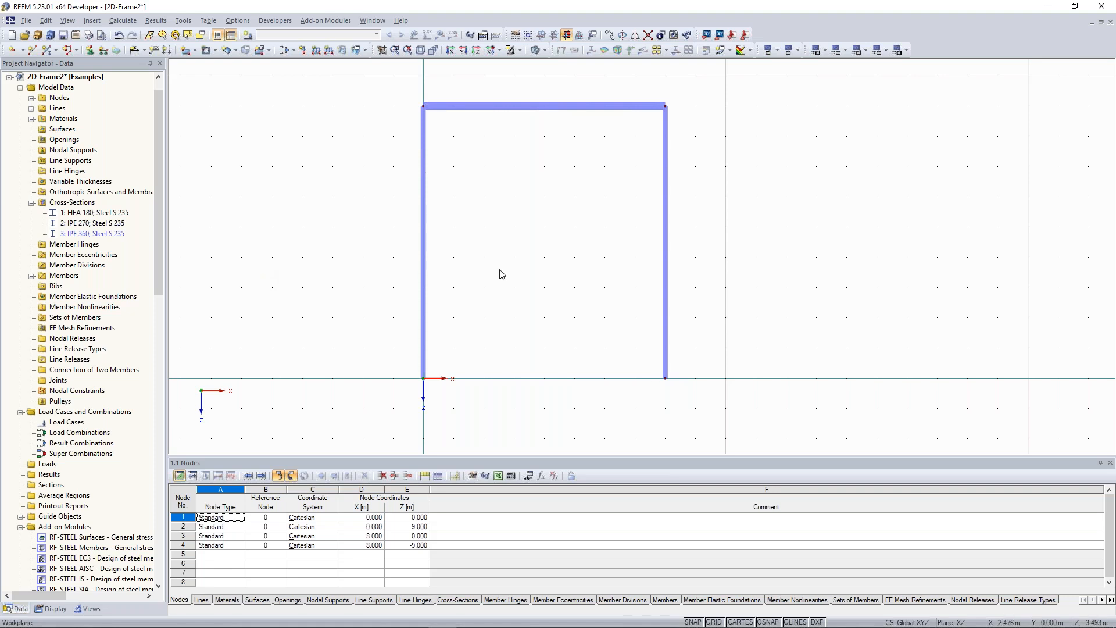
middle_click_drag(451, 223, 440, 221)
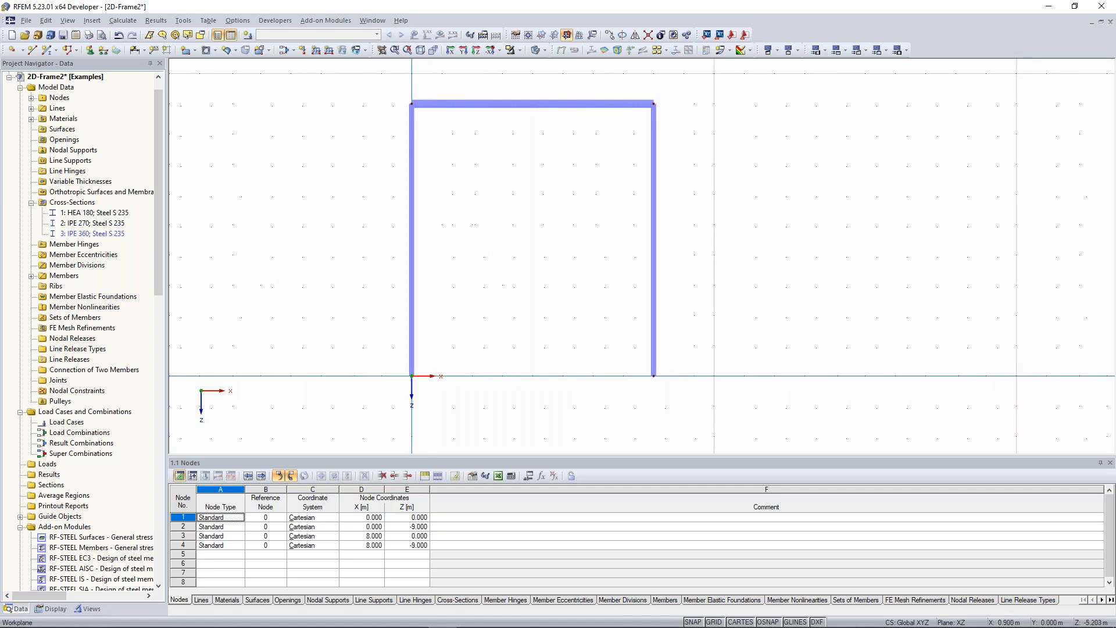
- Divide the left column by distance with a new intermediate node 5 m from its start at the base
right_click(414, 234)
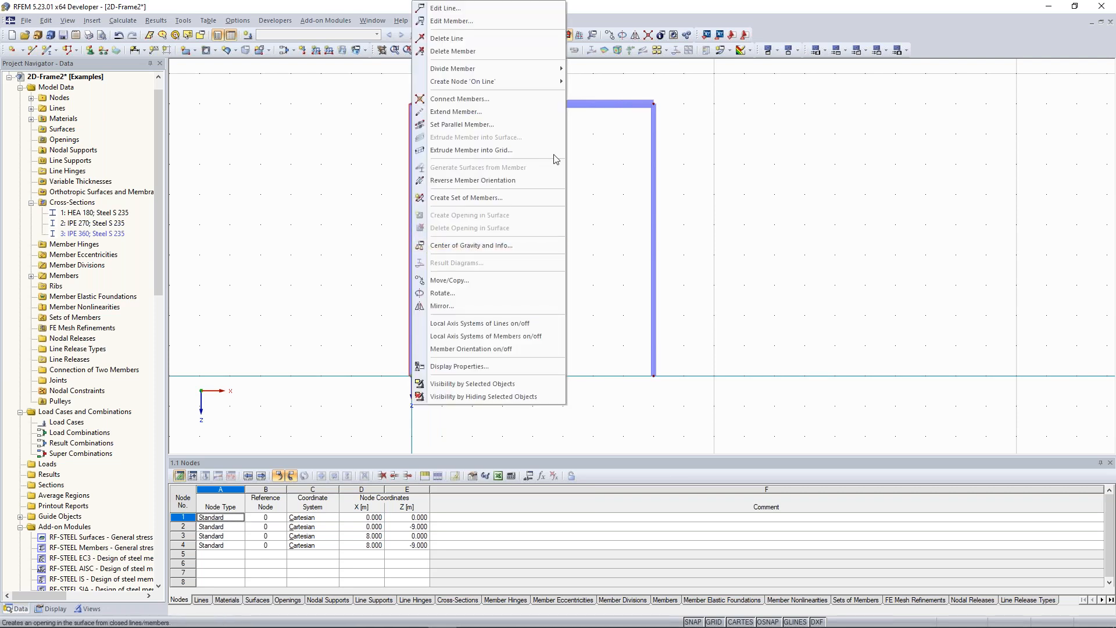
mouse_move(537, 68)
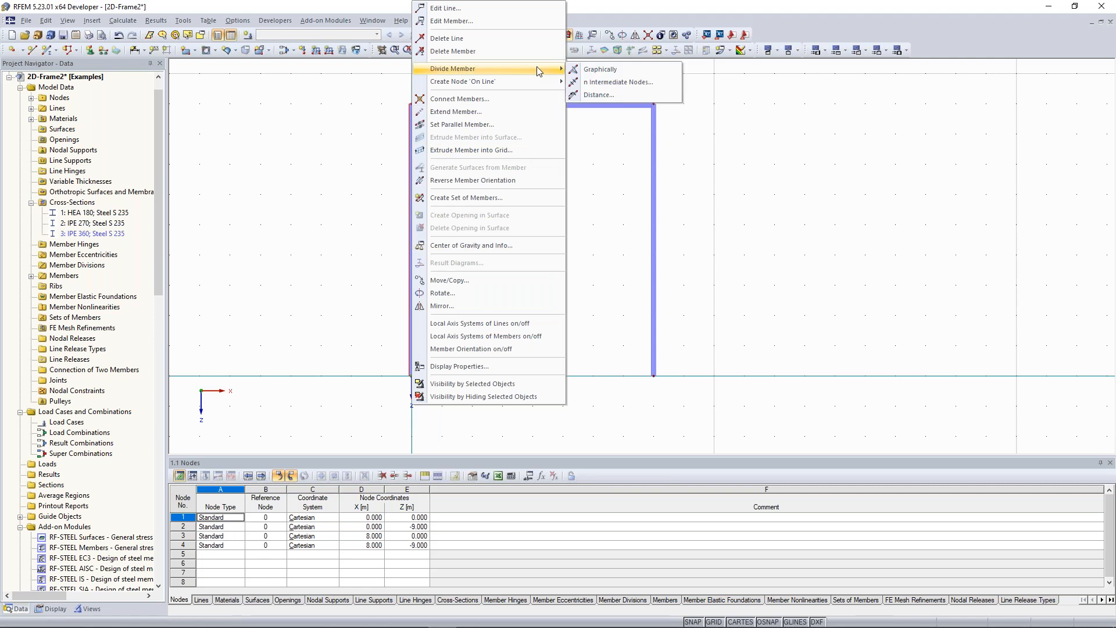
left_click(650, 93)
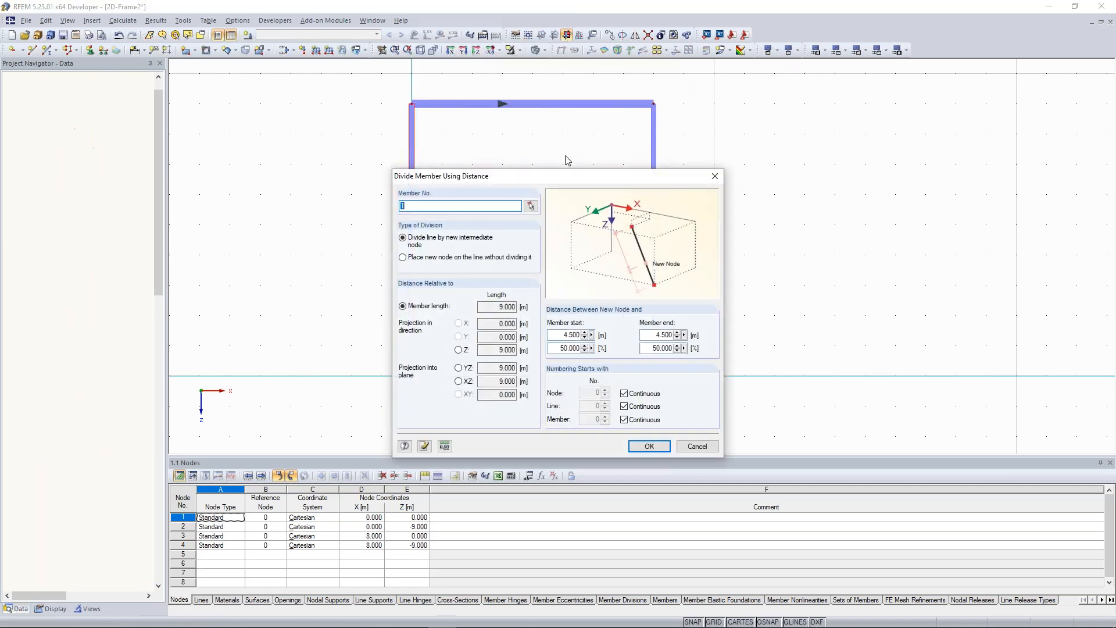
left_click_drag(548, 177, 841, 105)
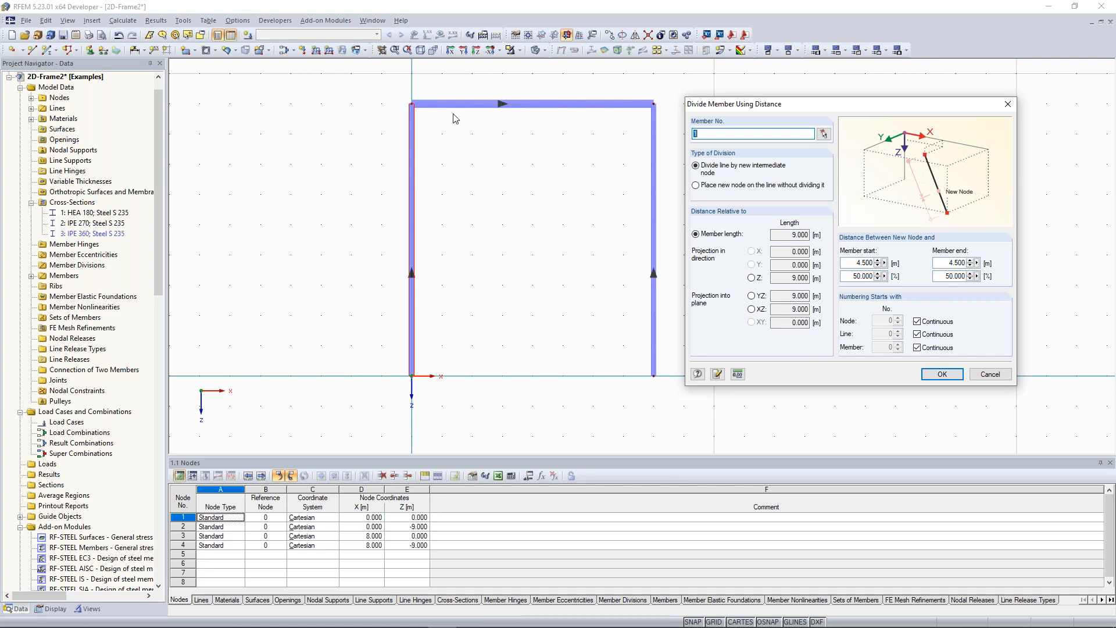
left_click(862, 263)
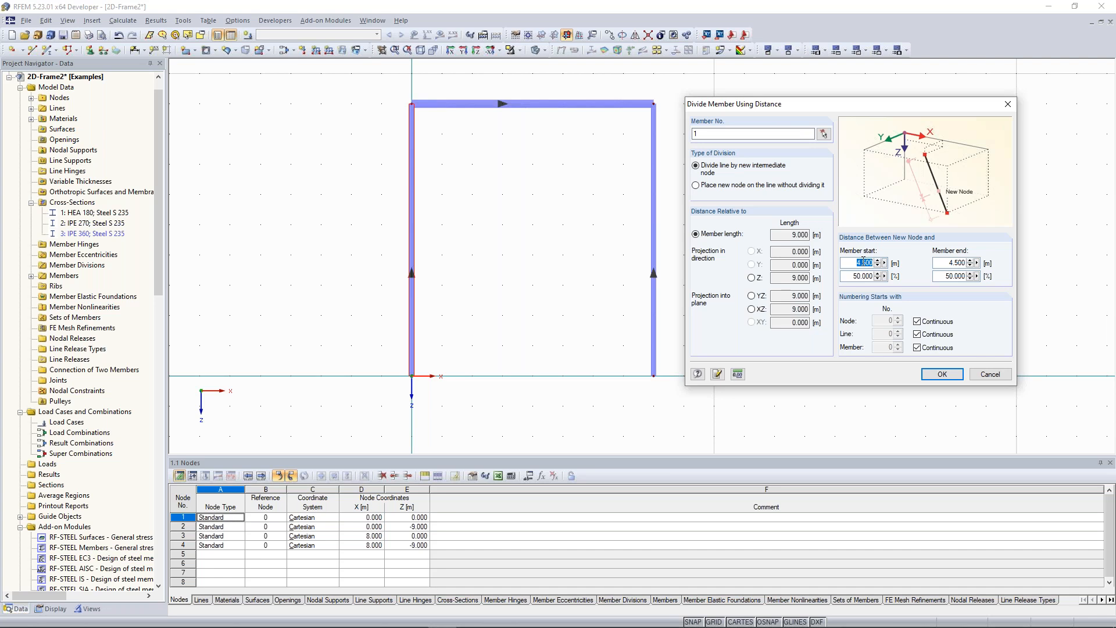
type("5")
left_click(941, 375)
left_click_drag(378, 204, 444, 240)
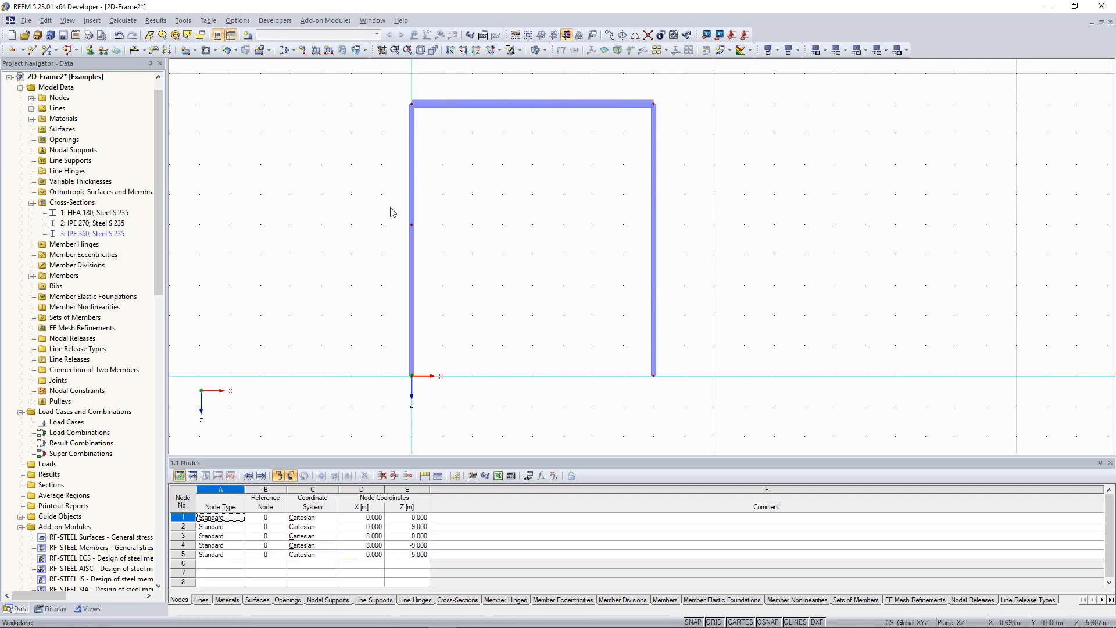
middle_click_drag(387, 203, 362, 198)
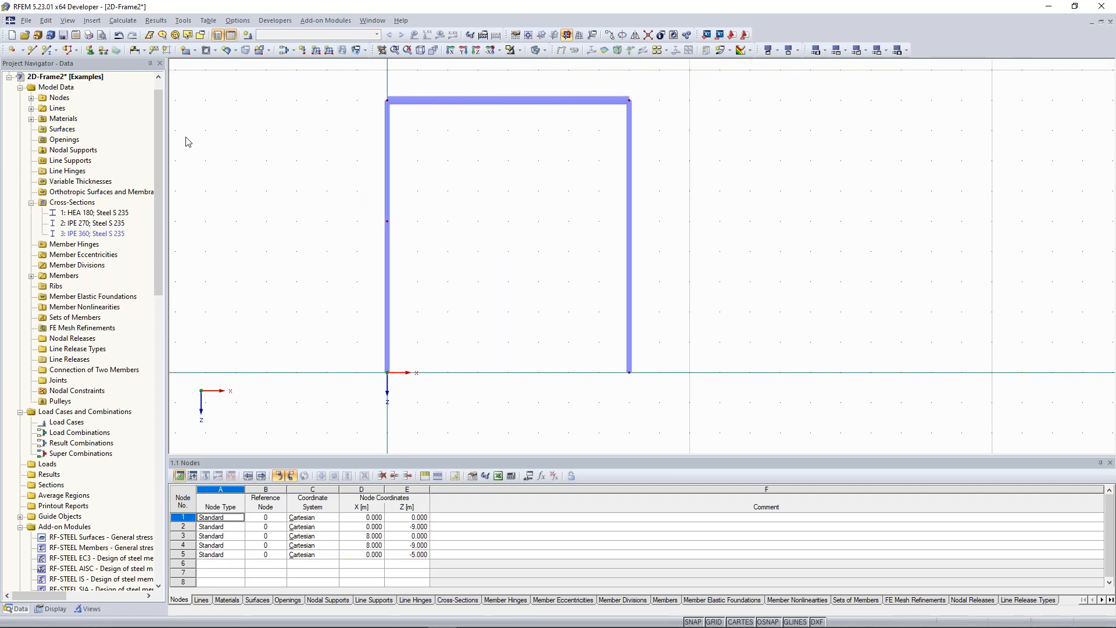
middle_click_drag(488, 165, 500, 164)
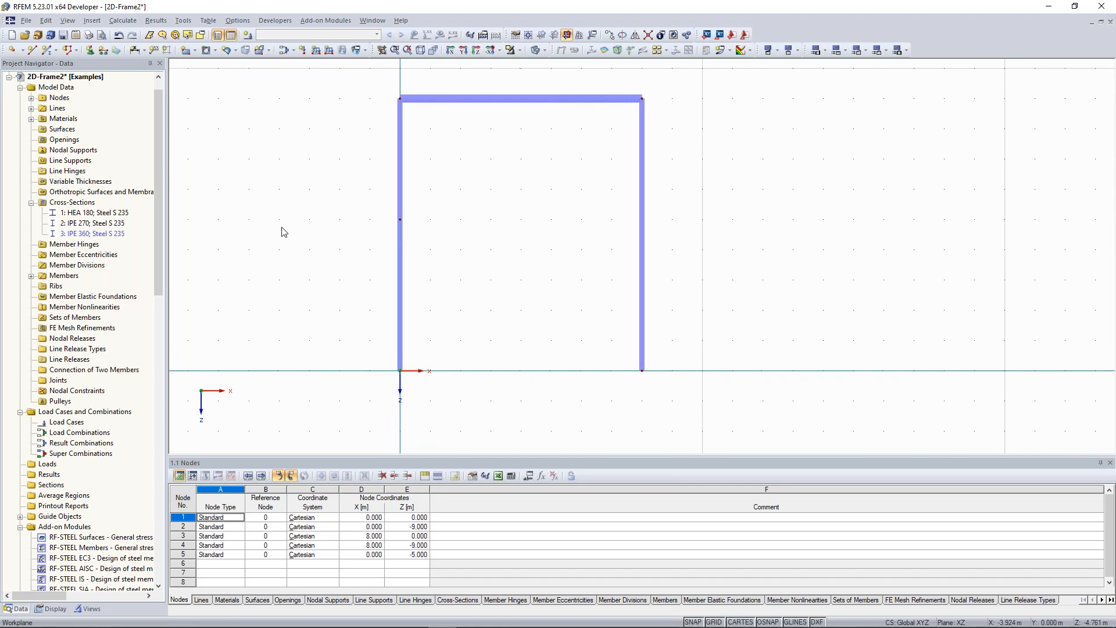
- Draw a horizontal IPE 360 beam member in Steel S 235 from the left column's intermediate node to the right column at 5 m height
left_click(49, 51)
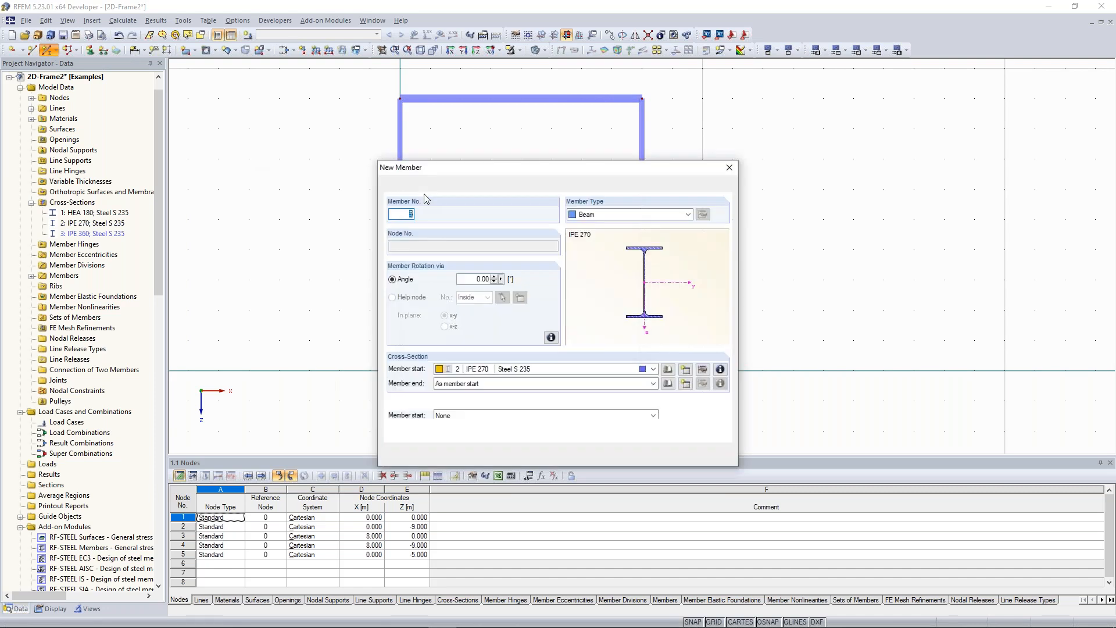
left_click(512, 370)
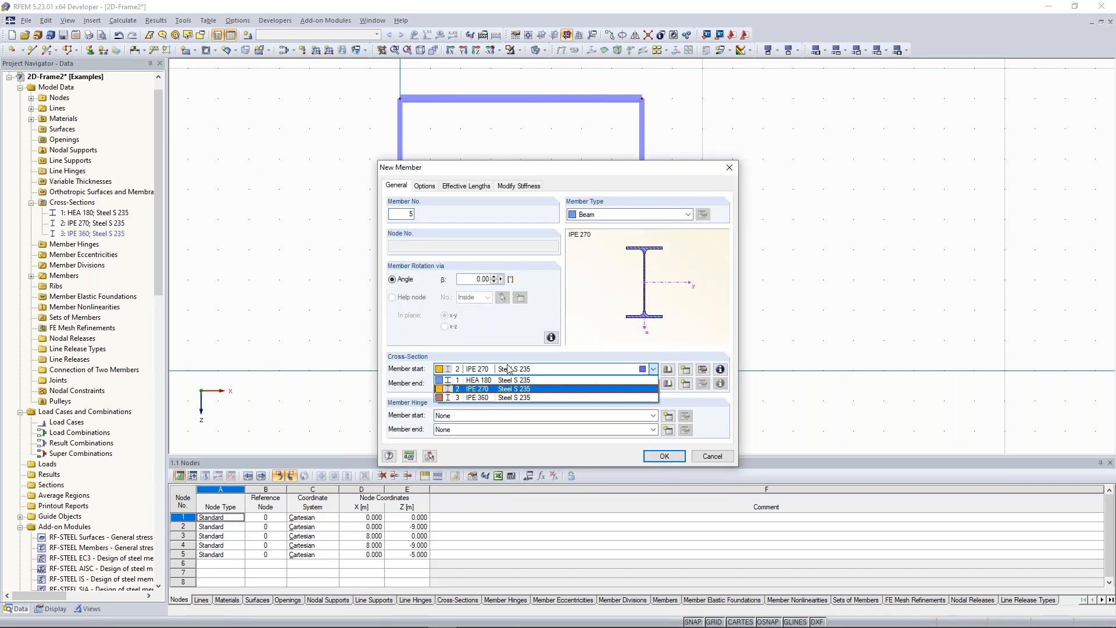
left_click(490, 398)
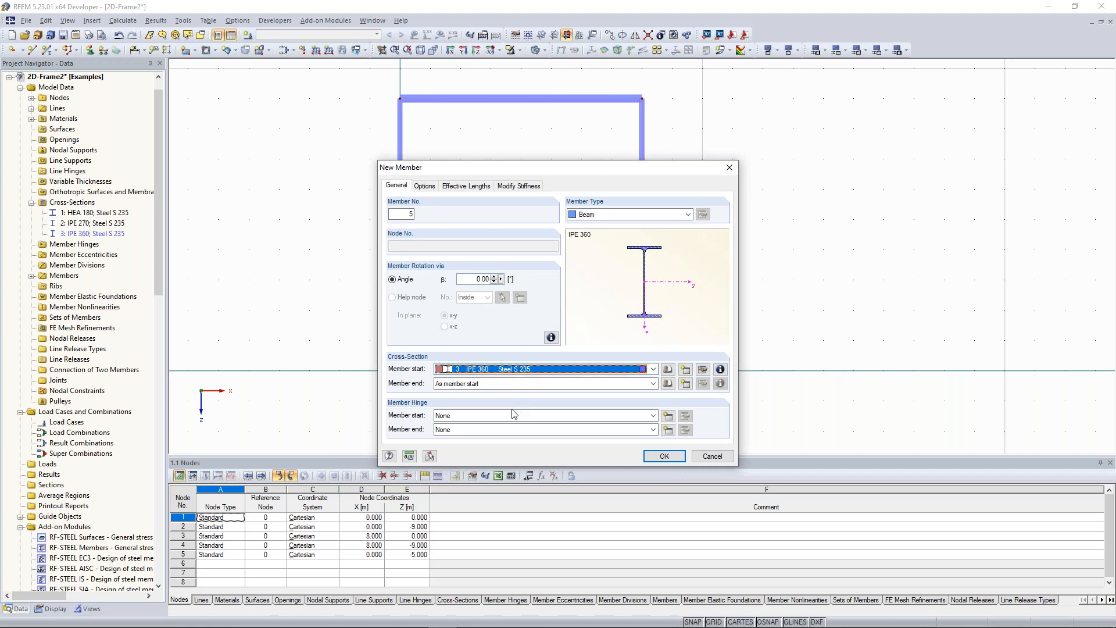
left_click(674, 460)
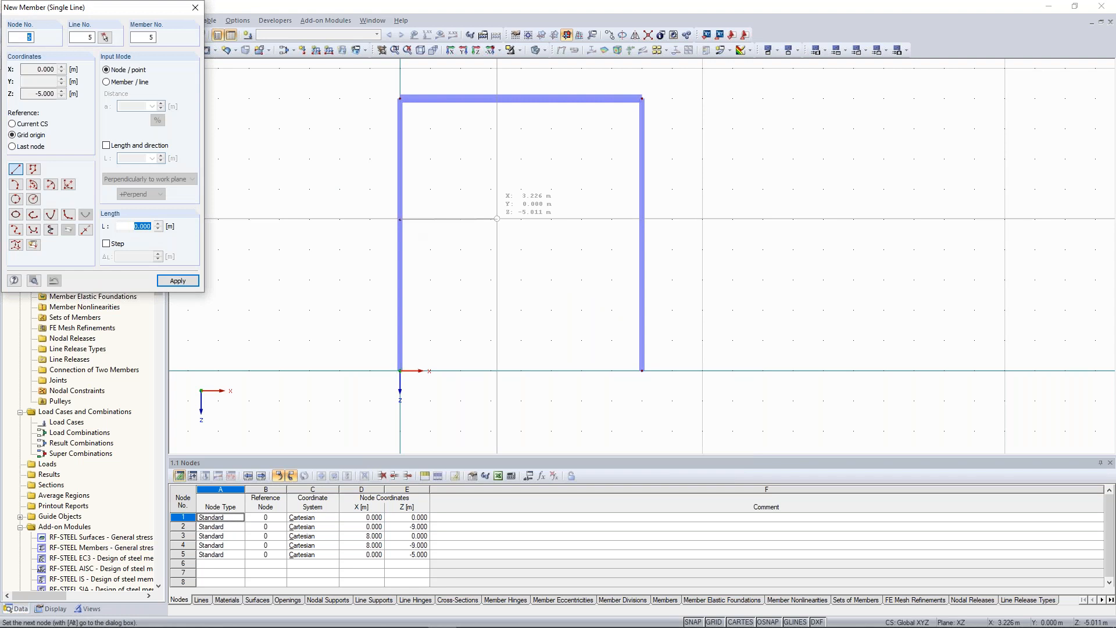
left_click(642, 219)
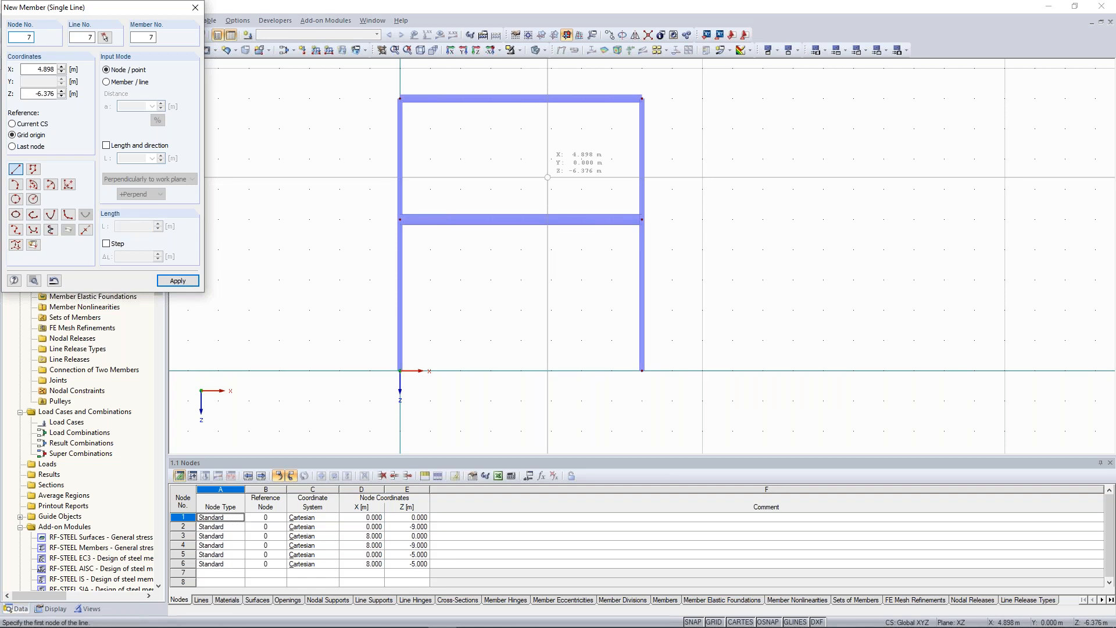
key("Escape")
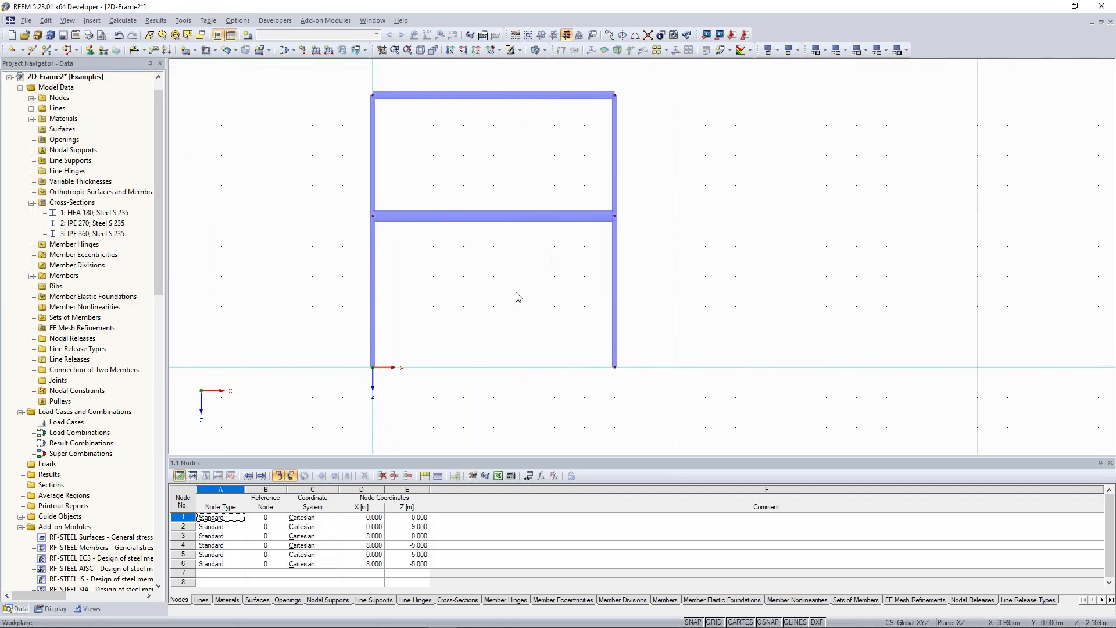
- Divide the IPE 360 beam graphically at an absolute distance of 4.5 m from the left column, using a 0.5 m step
right_click(520, 212)
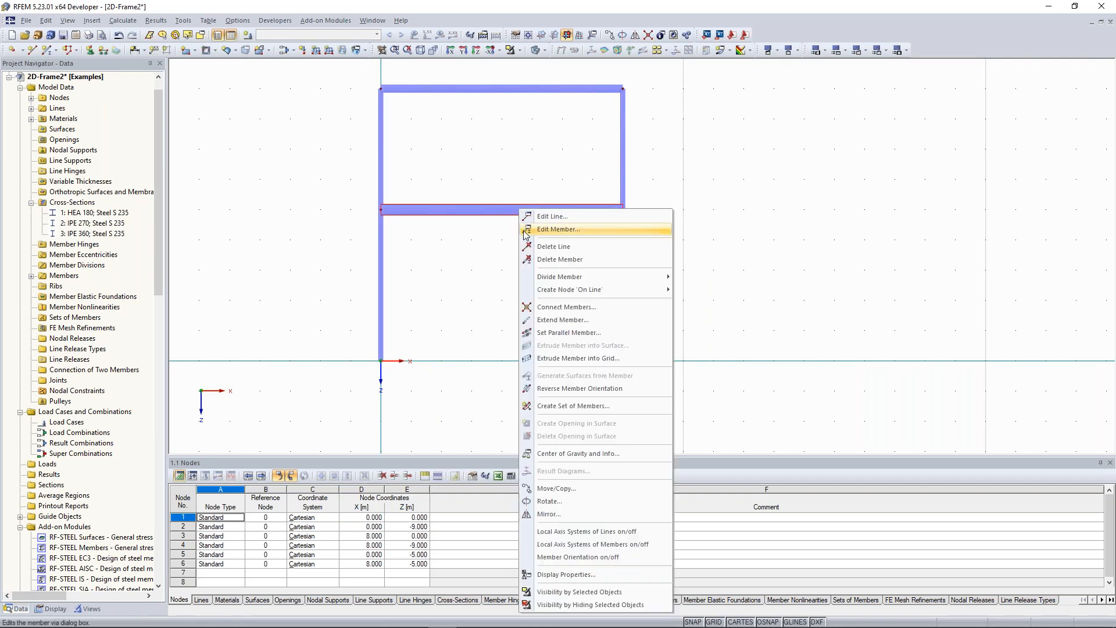
mouse_move(589, 281)
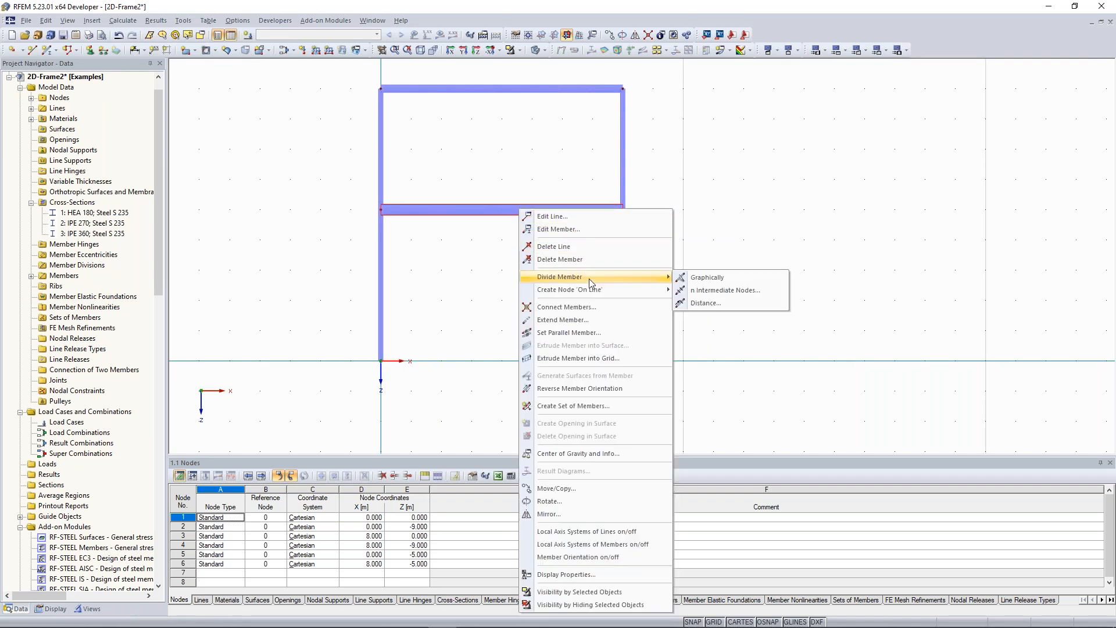
left_click(708, 278)
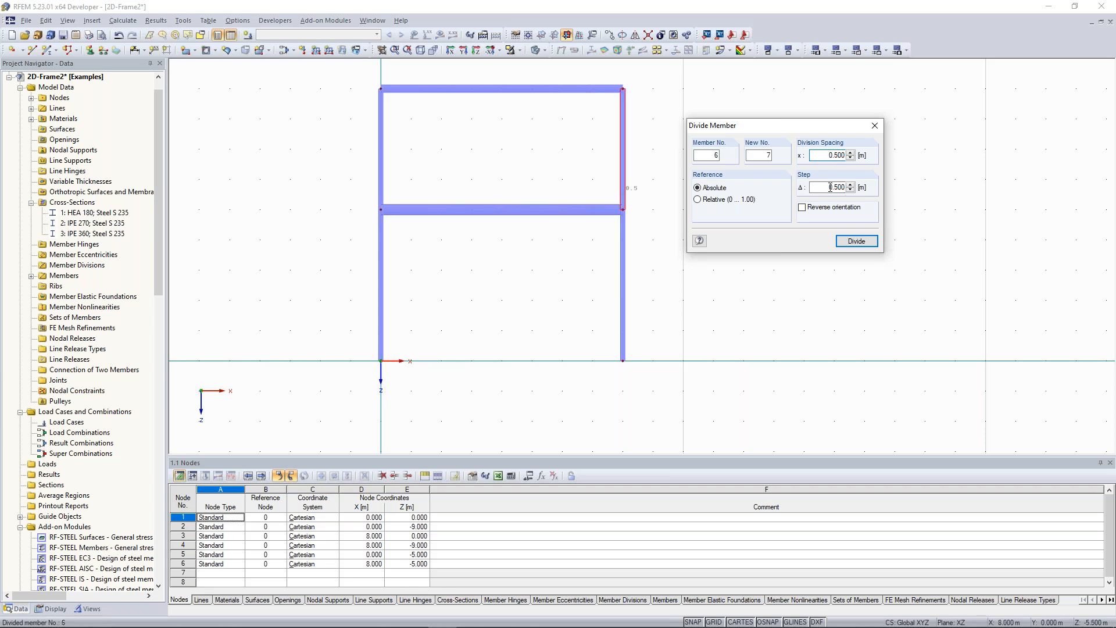
left_click_drag(828, 187, 850, 186)
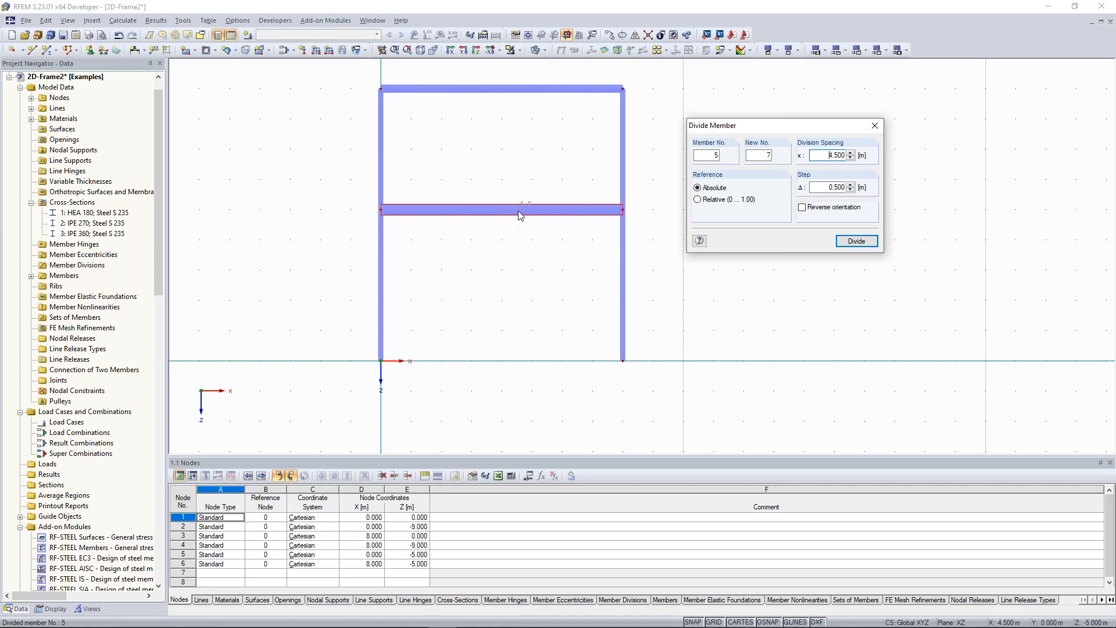
left_click(518, 217)
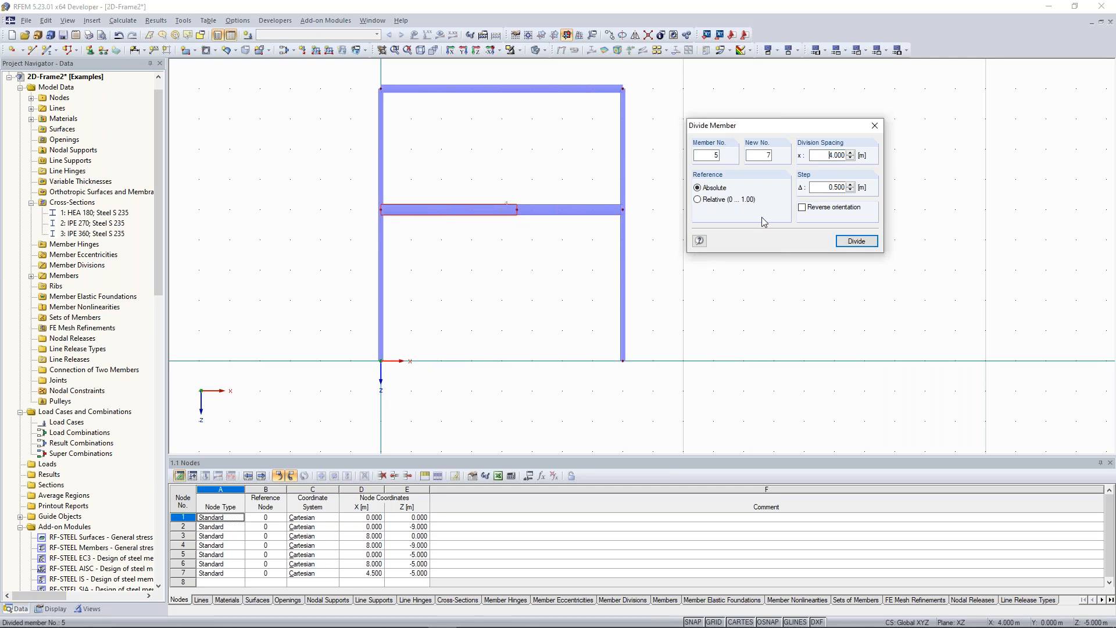
left_click(874, 127)
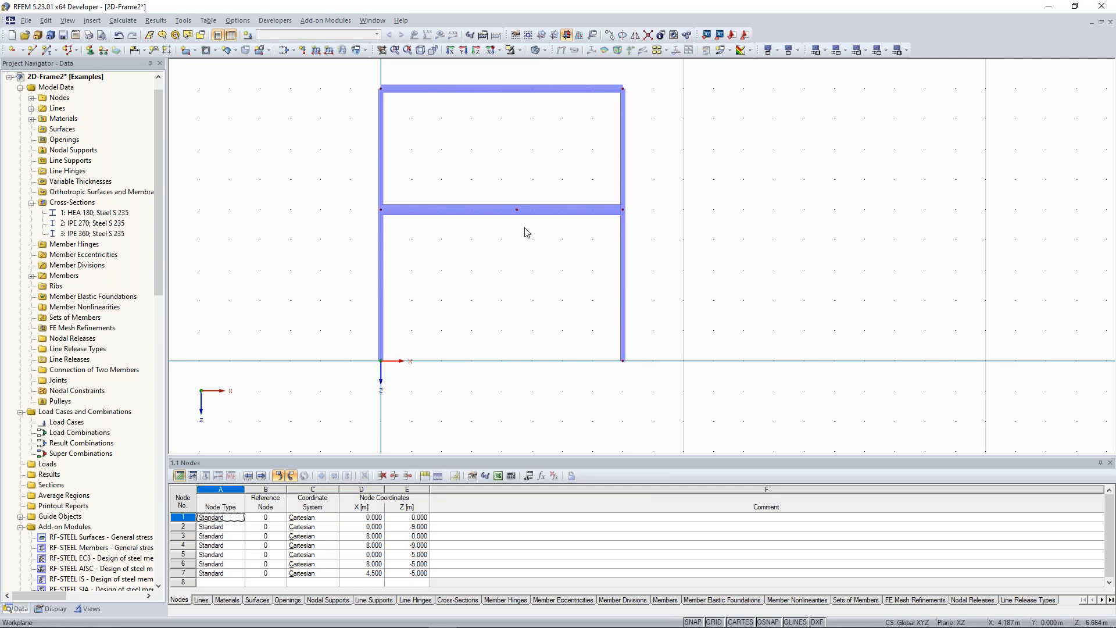
- Copy the lower part of the left column beneath the IPE 360 beam's 4.5 m division node, reaching down to the base line
middle_click_drag(527, 278, 535, 269)
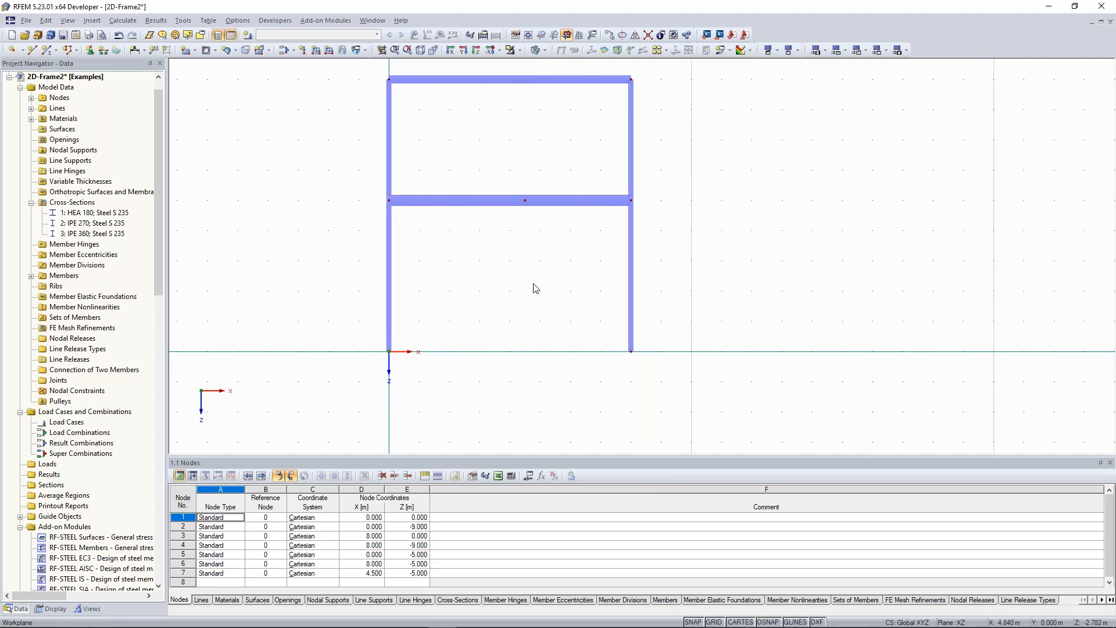
left_click_drag(513, 151, 536, 375)
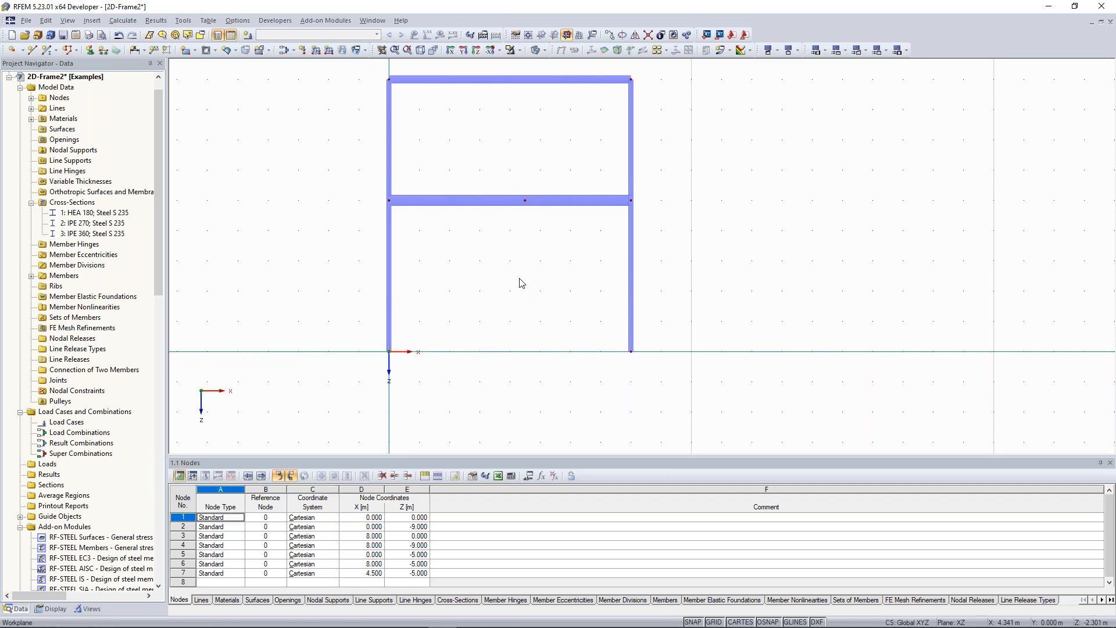
left_click(390, 241)
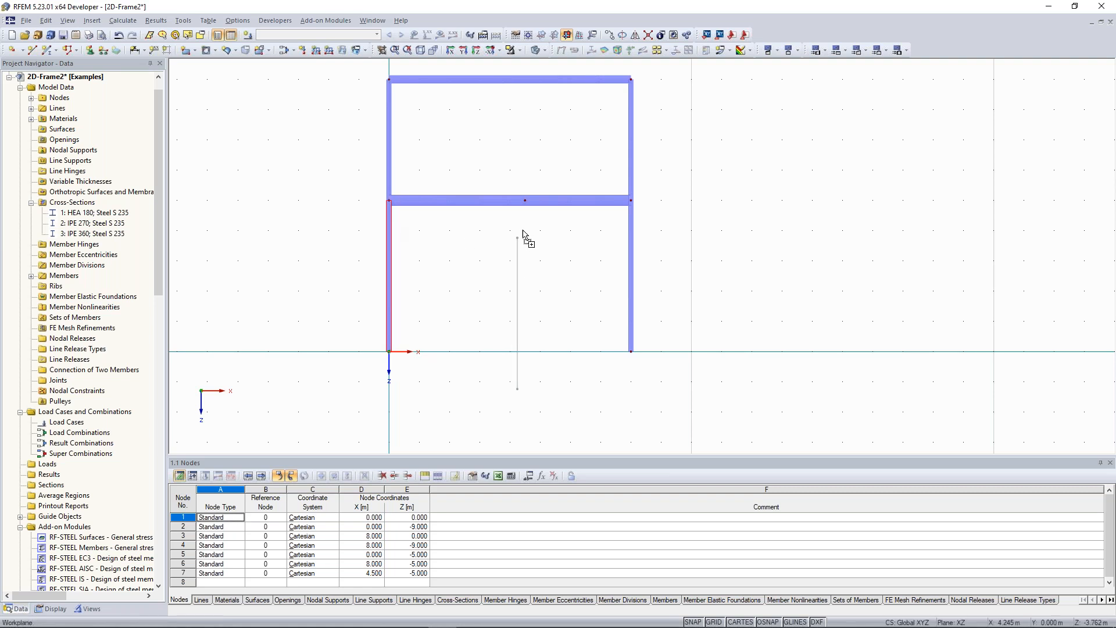
left_click(525, 202)
left_click(525, 351)
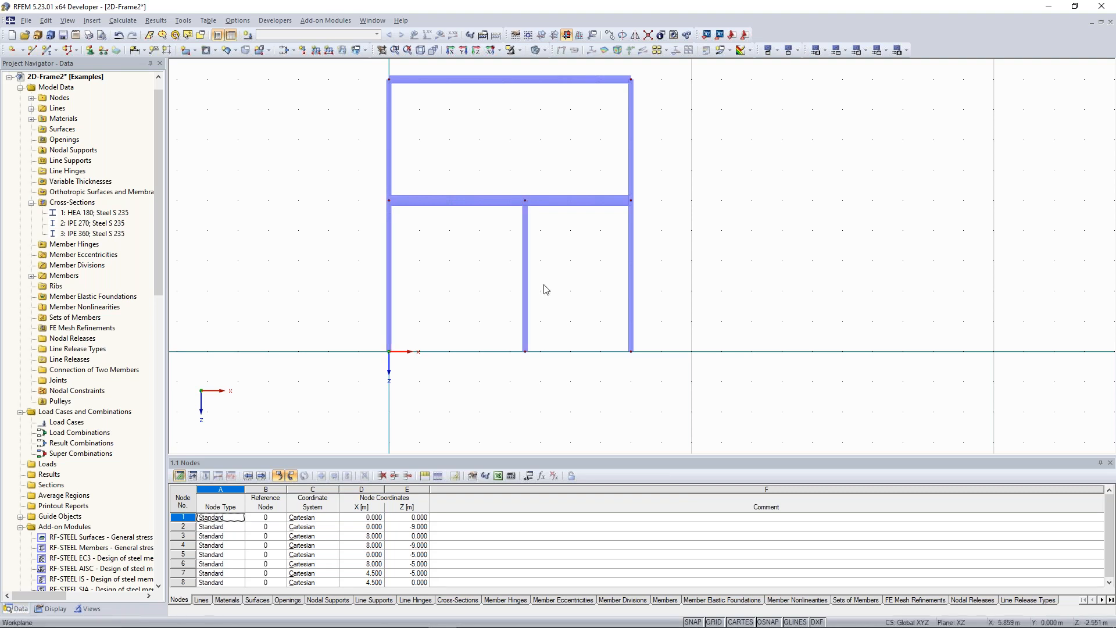
- Open the member generator for bracing in cells and move its dialog clear of the frame
middle_click_drag(532, 344, 527, 349)
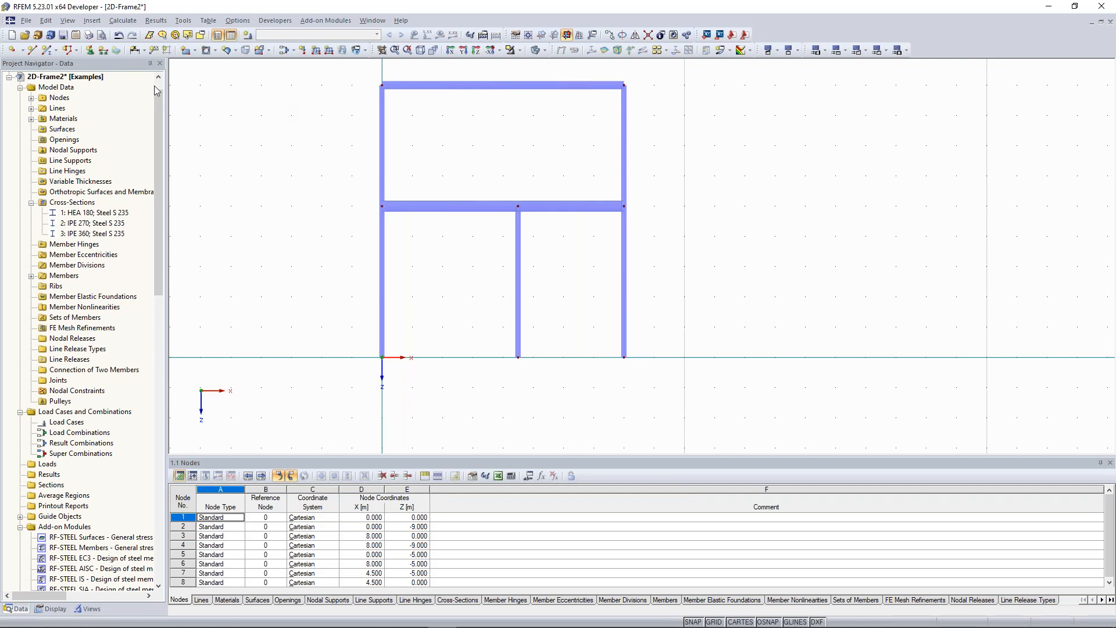
left_click(185, 22)
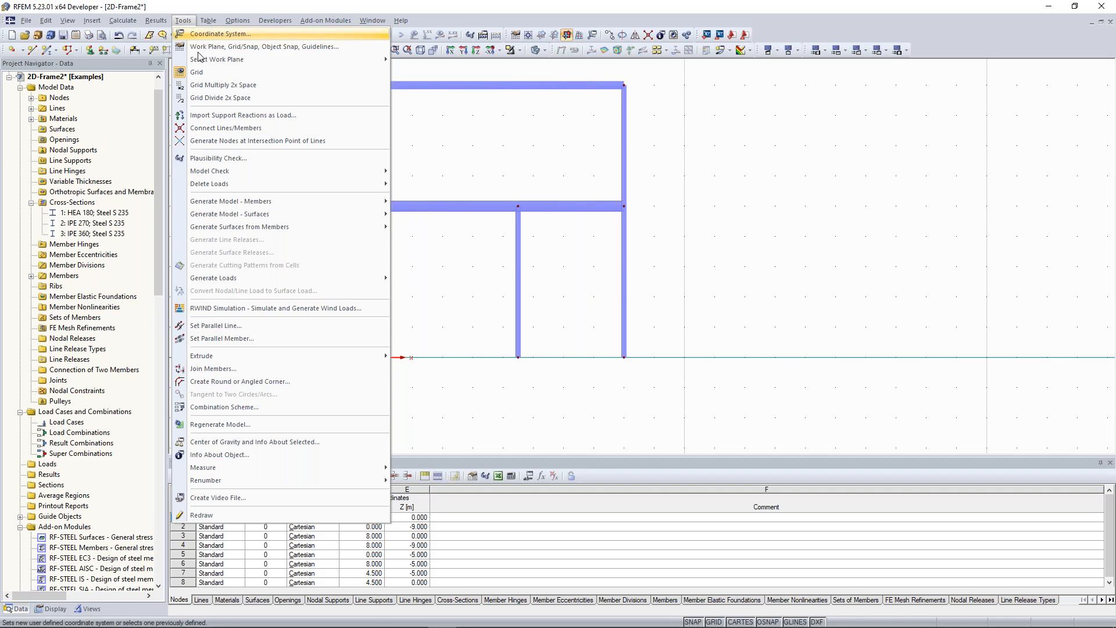
mouse_move(257, 203)
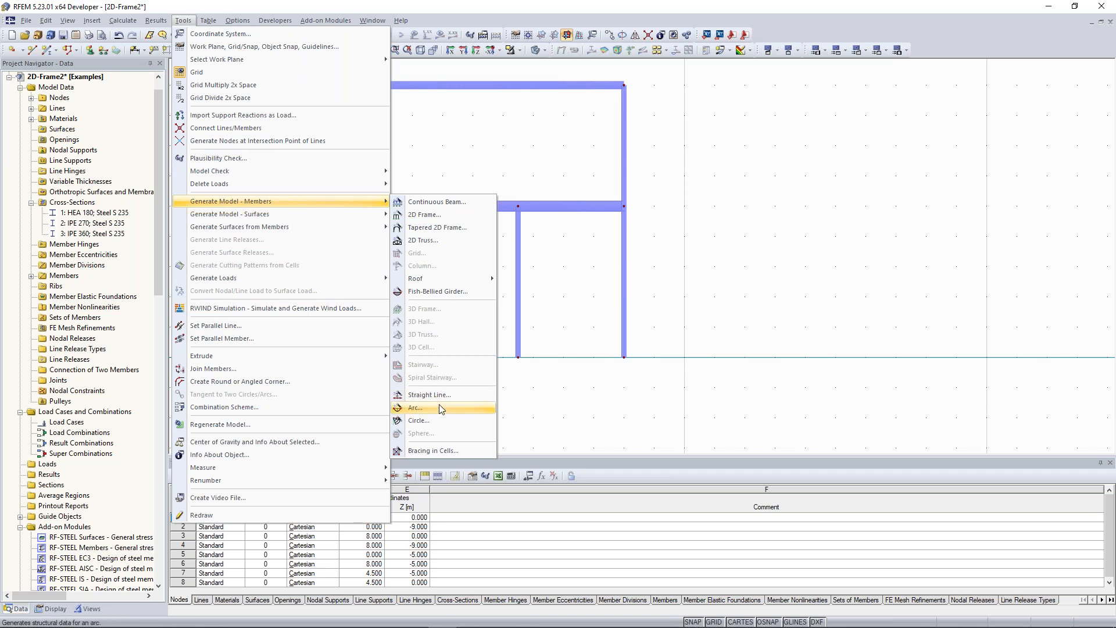
left_click(459, 451)
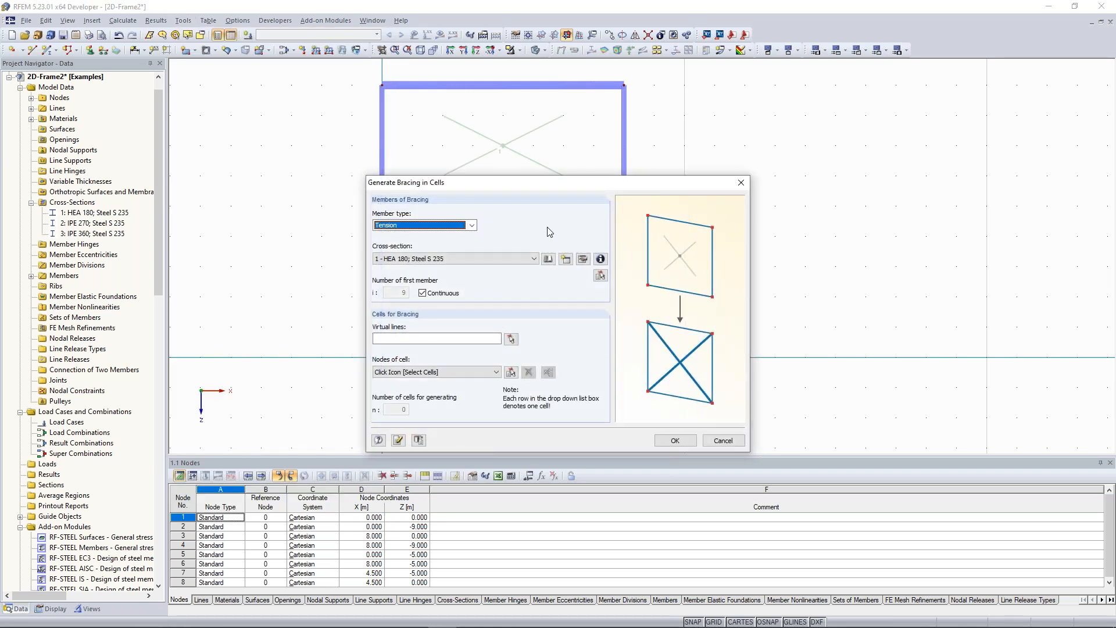
left_click_drag(465, 183, 744, 99)
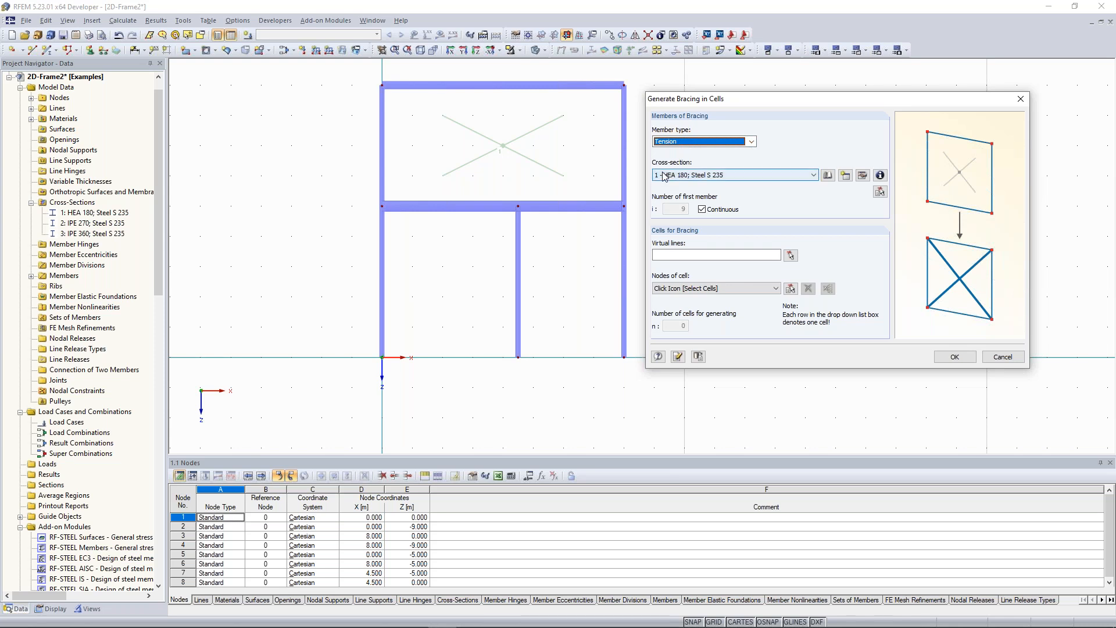
- Create a round-bar RD 20 cross-section in Steel S 235 for the bracing members
left_click(846, 175)
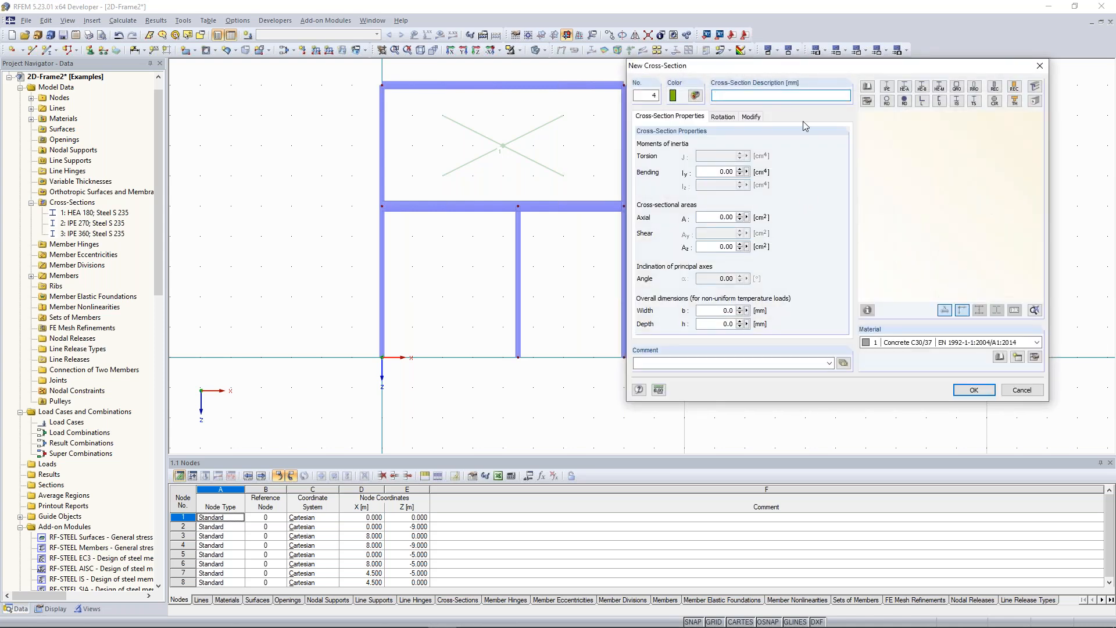
left_click_drag(822, 72, 790, 76)
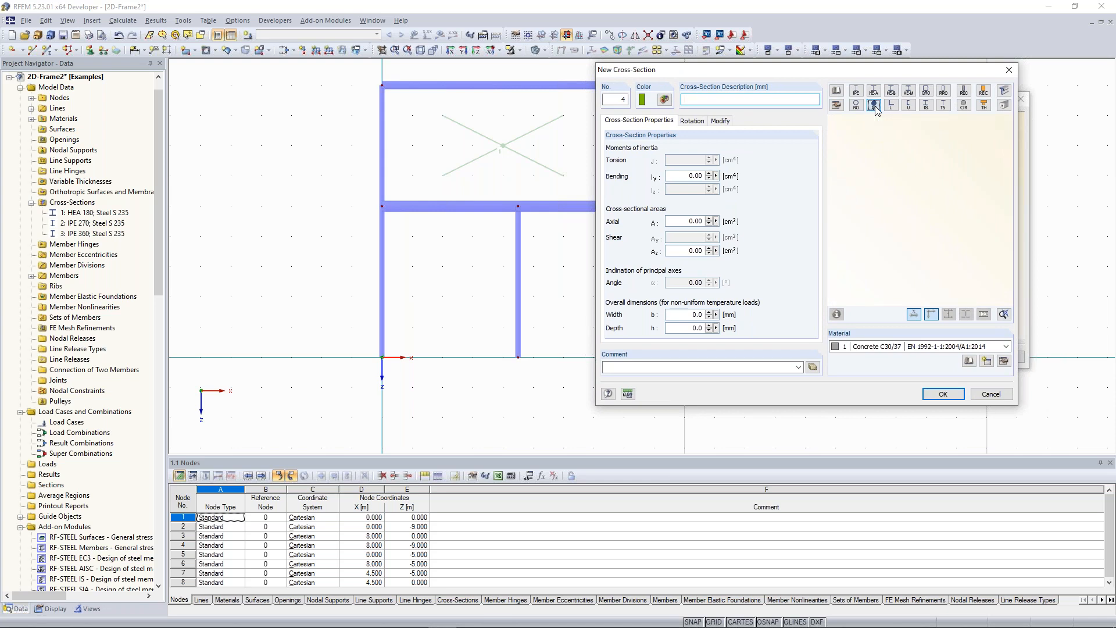
left_click(873, 104)
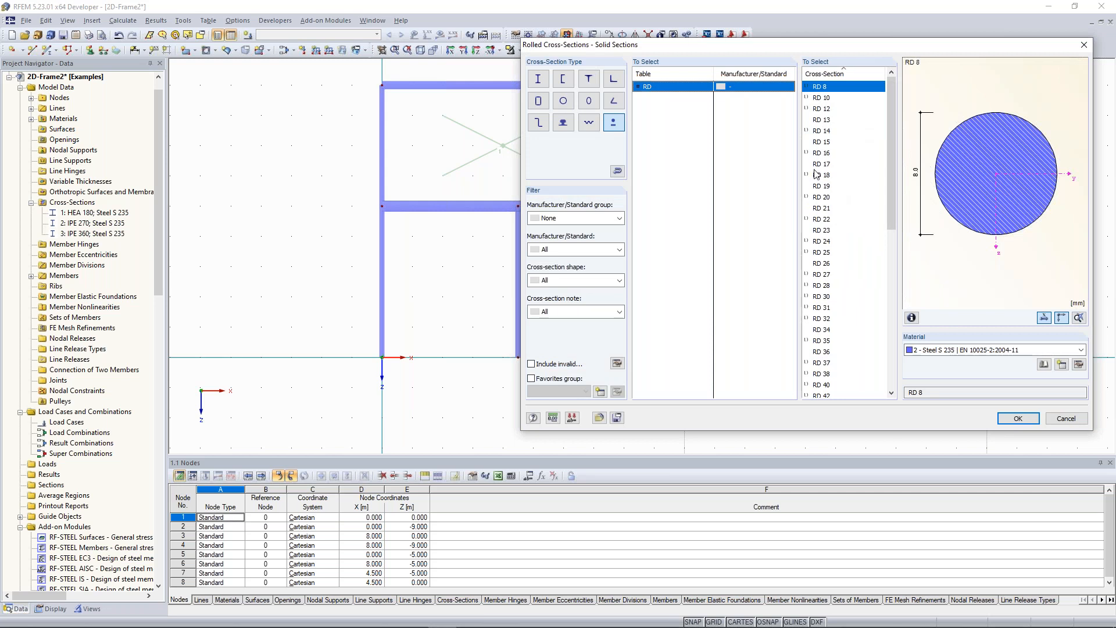
left_click(826, 197)
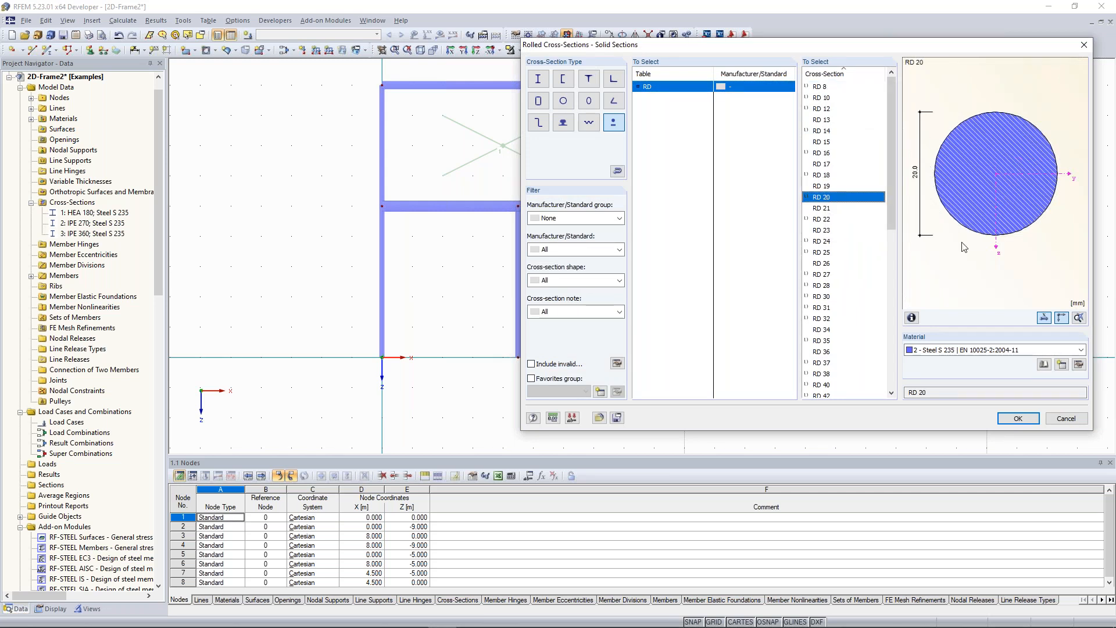
left_click(1018, 419)
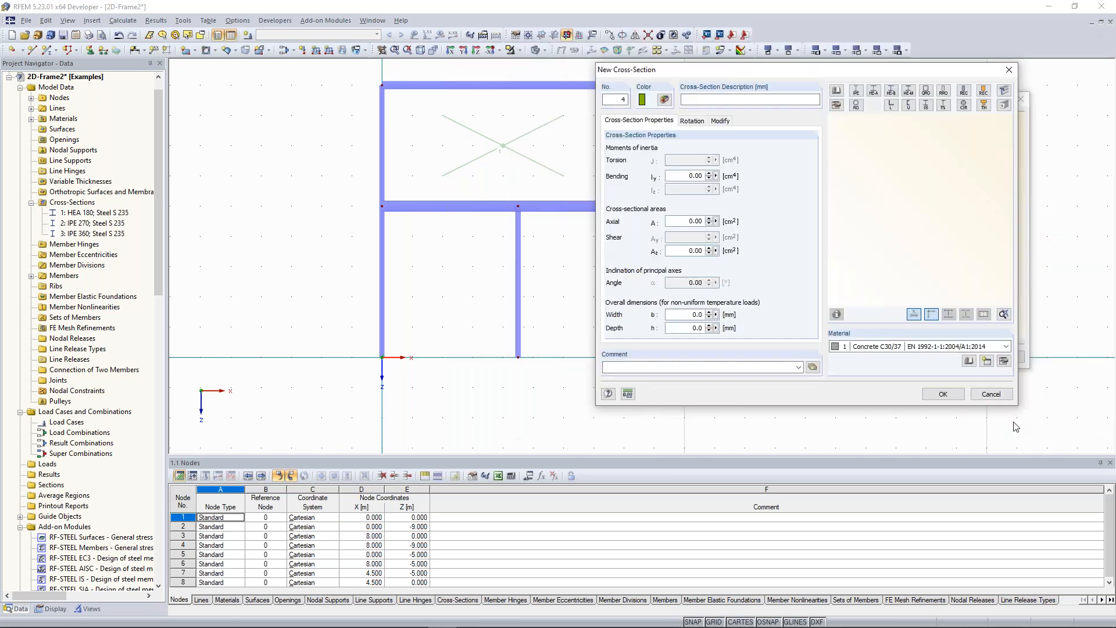
left_click(942, 395)
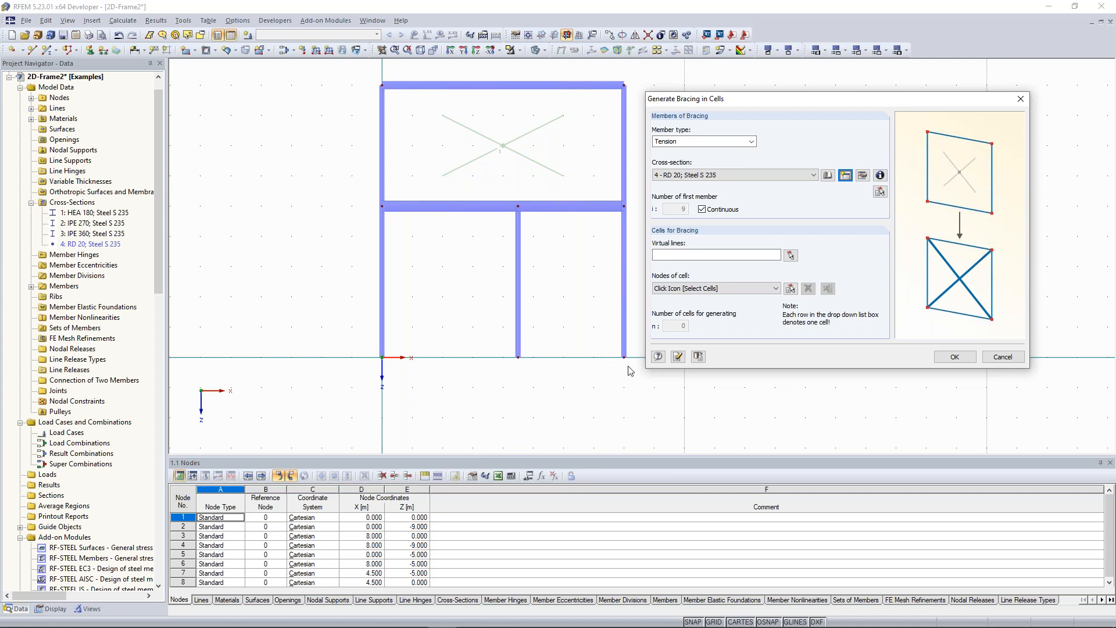
- Generate tension bracing in the cell between the middle and right columns, closing it with a virtual line between base nodes 8 and 3
left_click(791, 256)
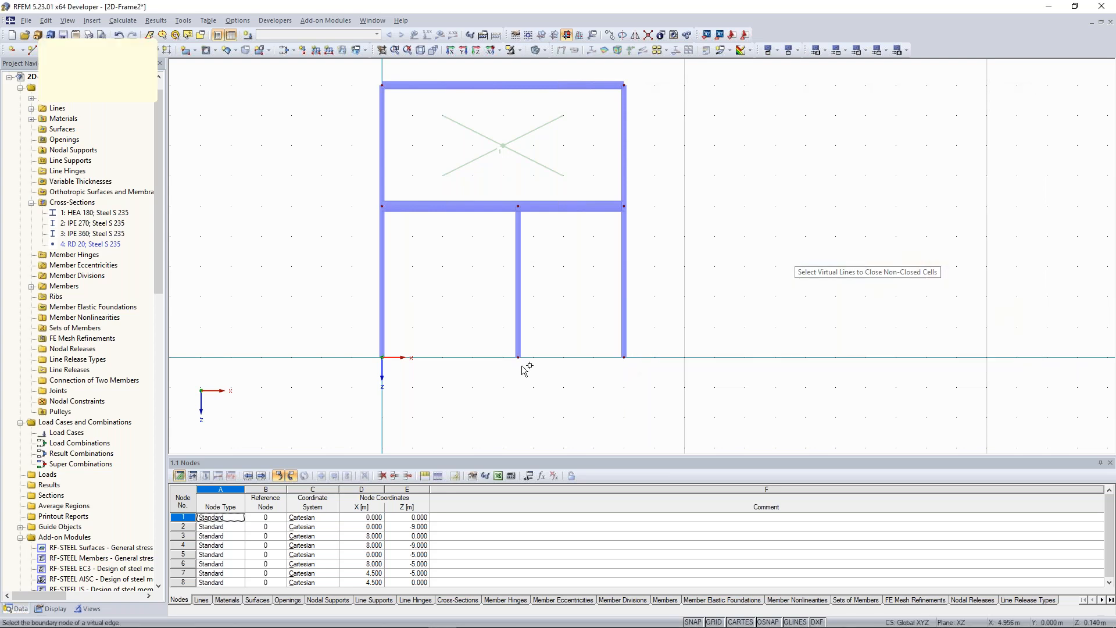
left_click(518, 357)
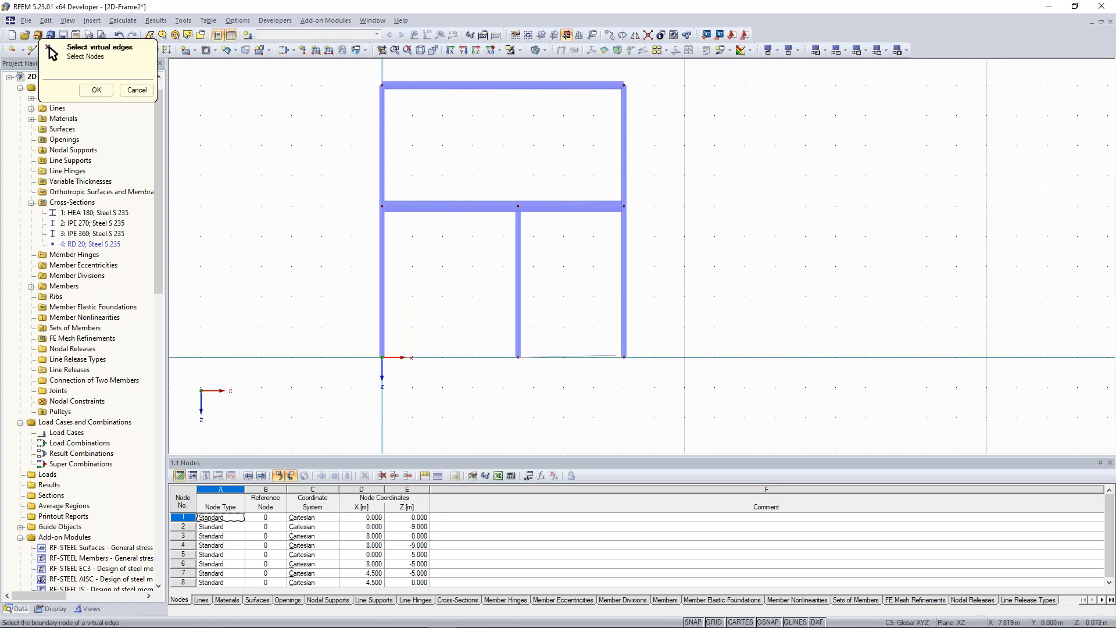
left_click(96, 89)
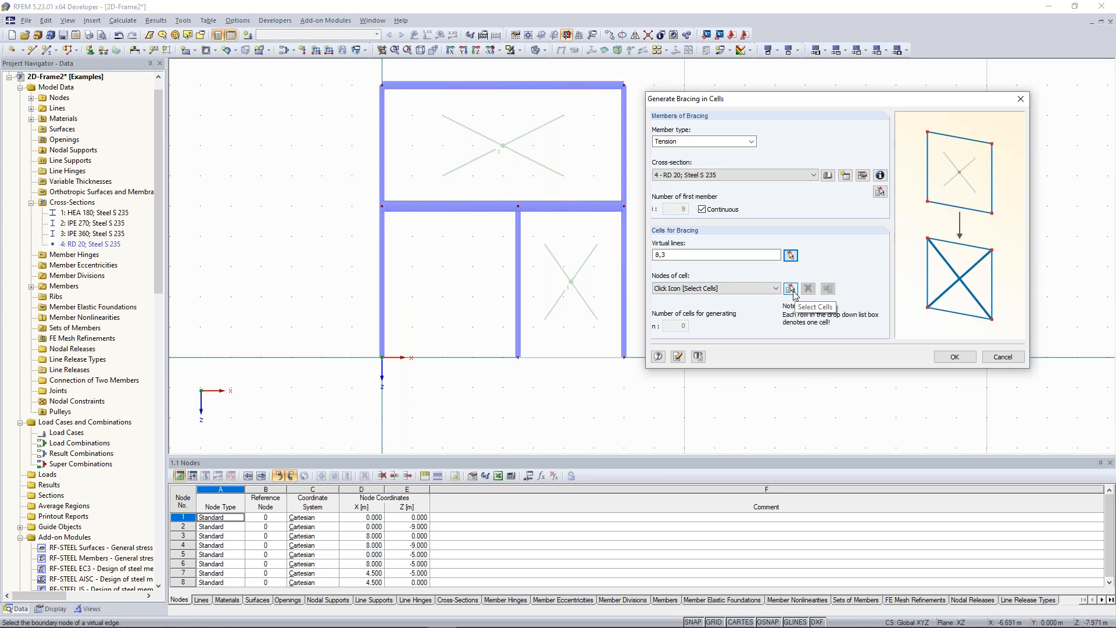
left_click(790, 289)
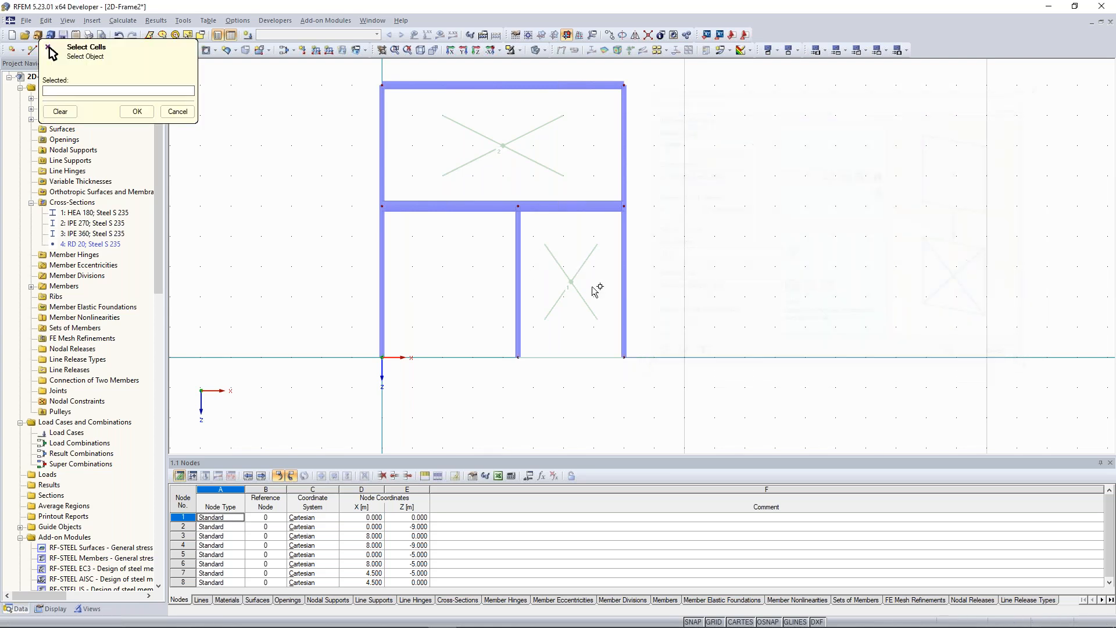
left_click(137, 111)
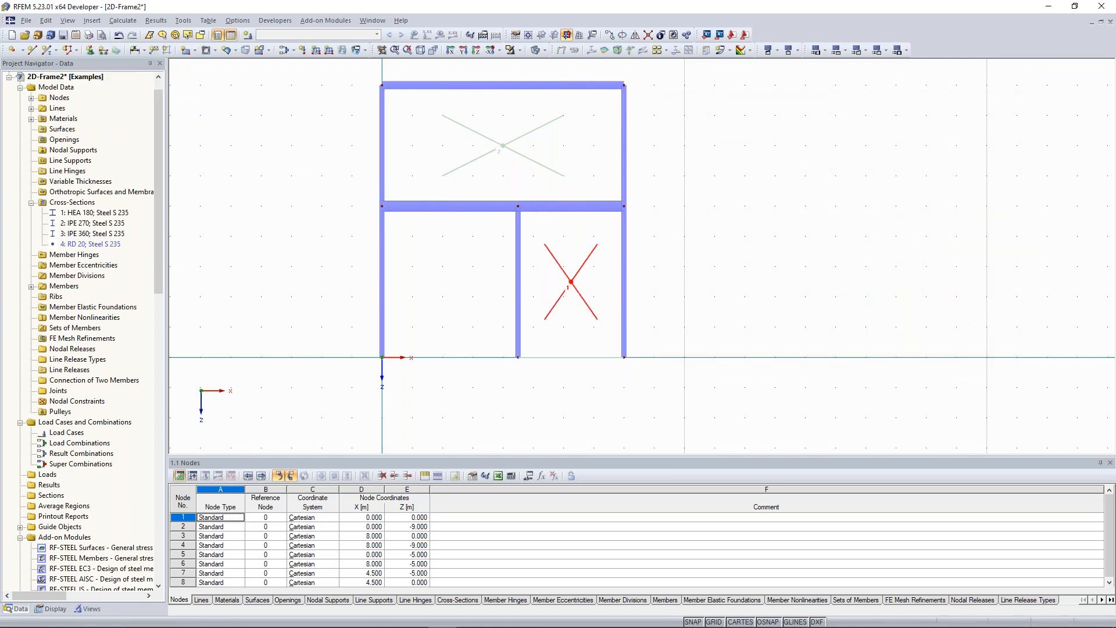
left_click(958, 359)
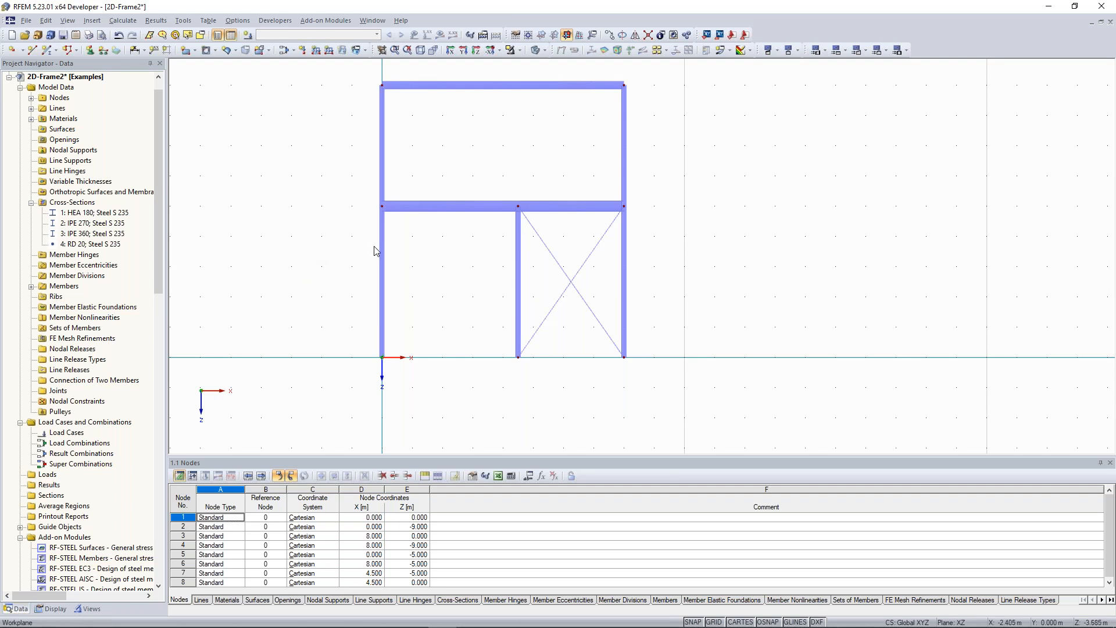
- Assign hinged nodal supports to the three column base nodes 1, 3 and 8
middle_click_drag(365, 256, 378, 258)
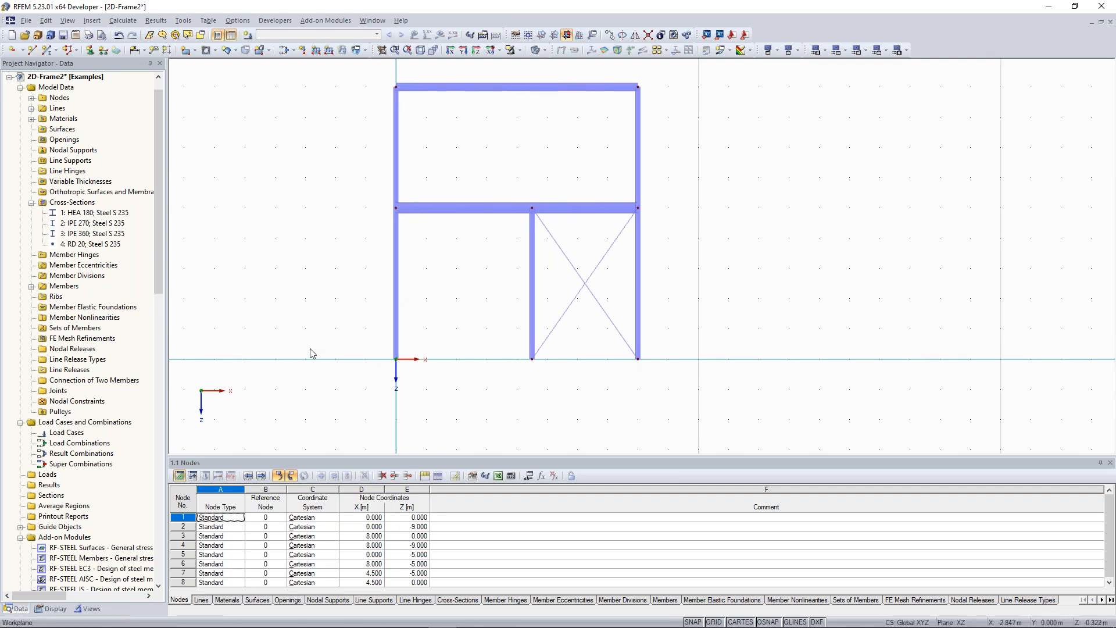
left_click_drag(312, 334, 680, 380)
left_click_drag(314, 323, 686, 389)
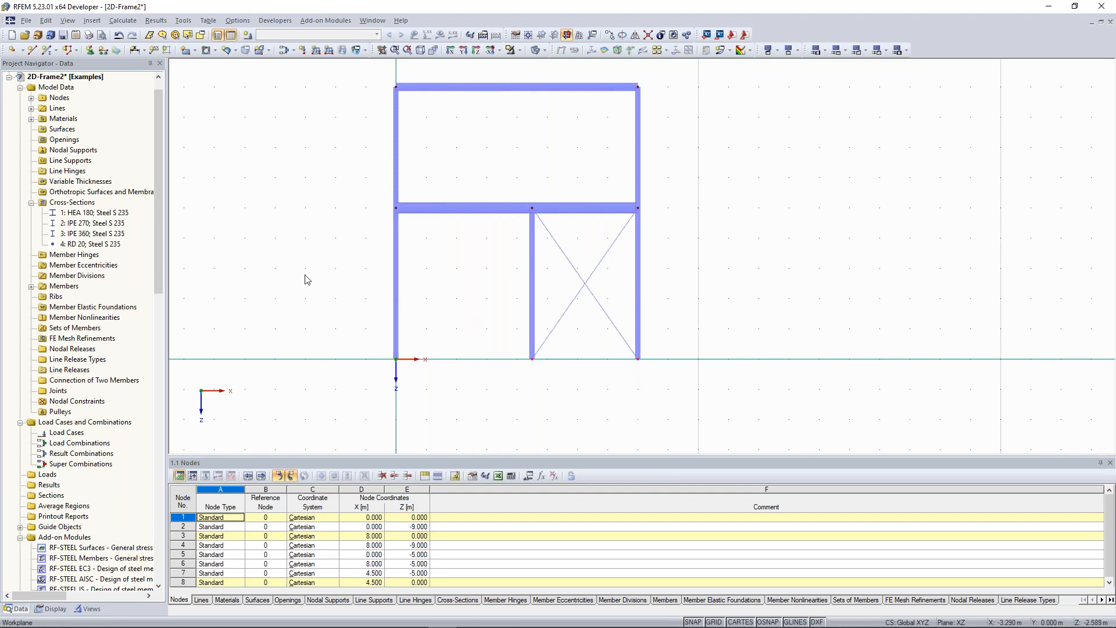
left_click(90, 51)
left_click_drag(636, 209, 865, 107)
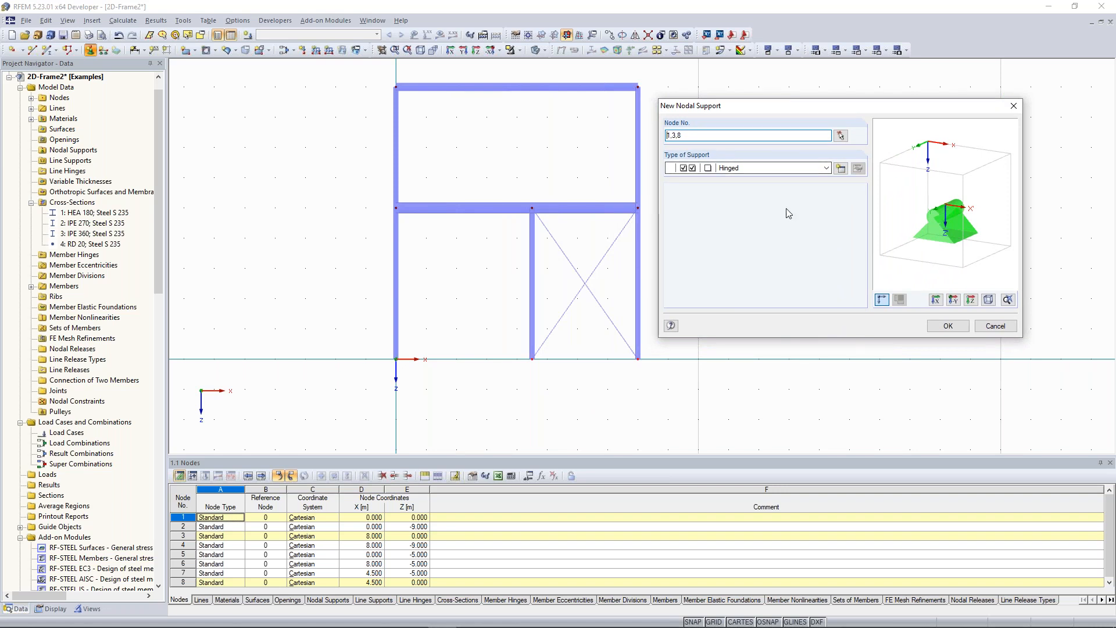
left_click(950, 327)
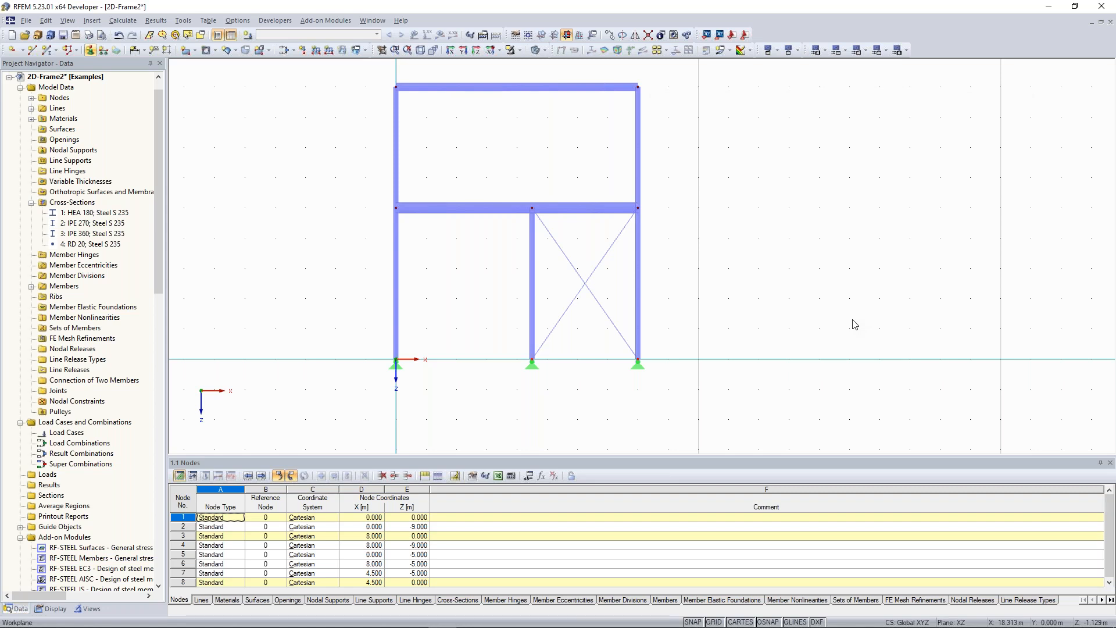
middle_click_drag(460, 276, 485, 256)
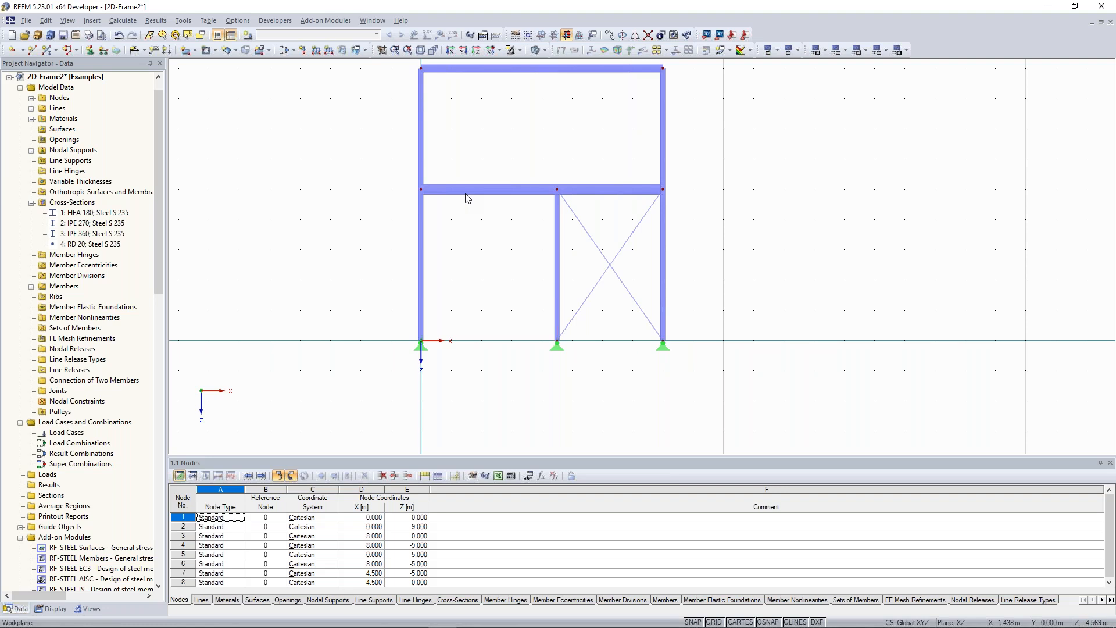
scroll(428, 218, "up", 1)
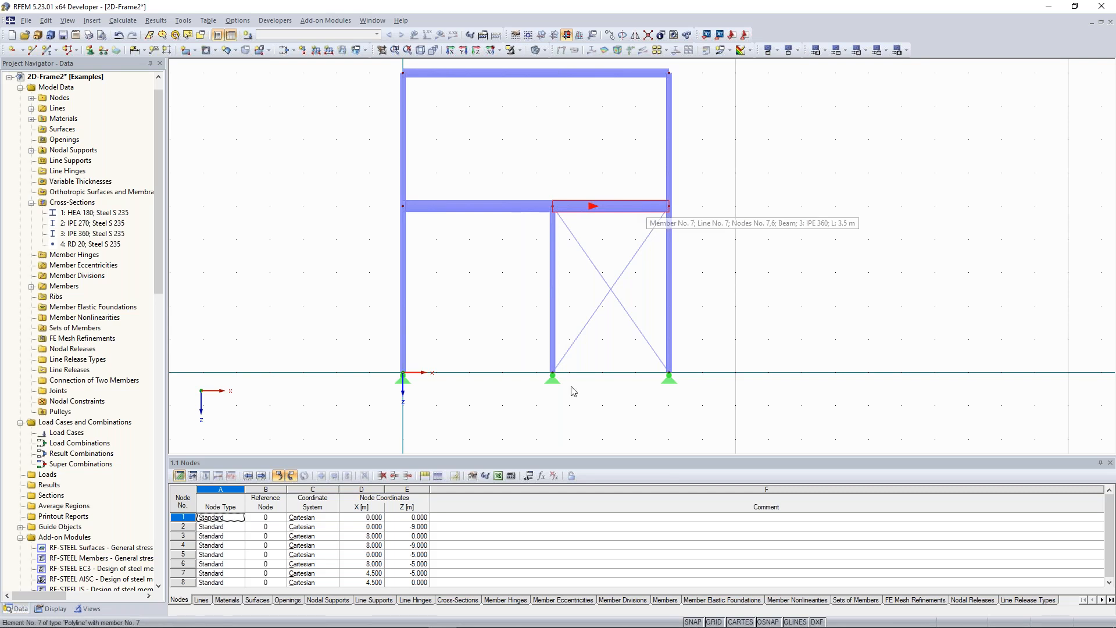
left_click_drag(530, 159, 578, 430)
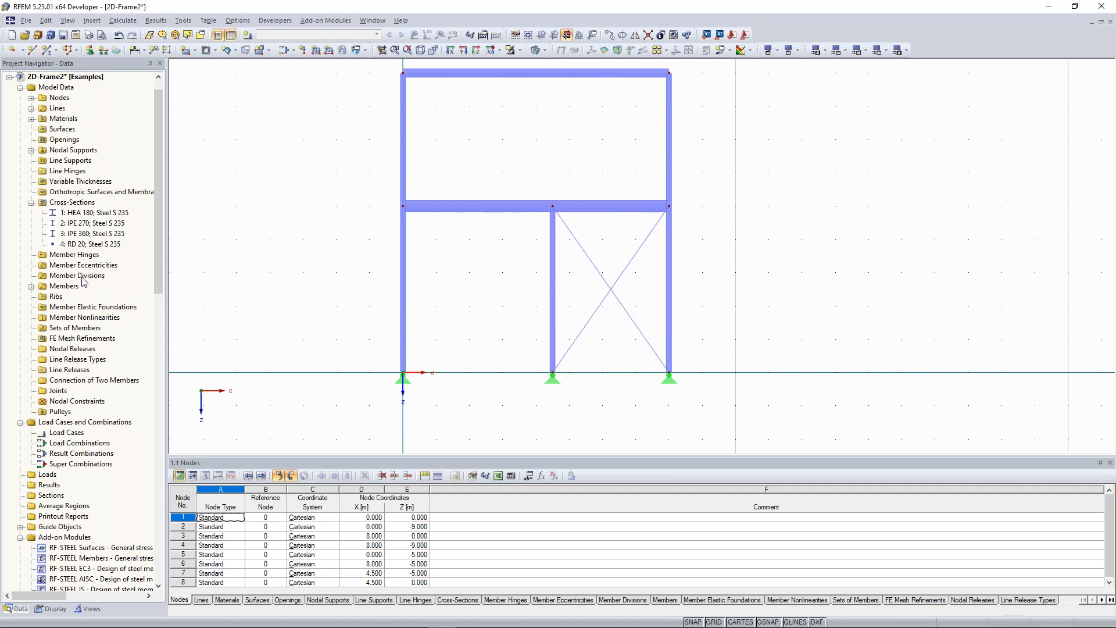
- Create a member hinge in the local member axes that releases only the rotation φy
right_click(68, 258)
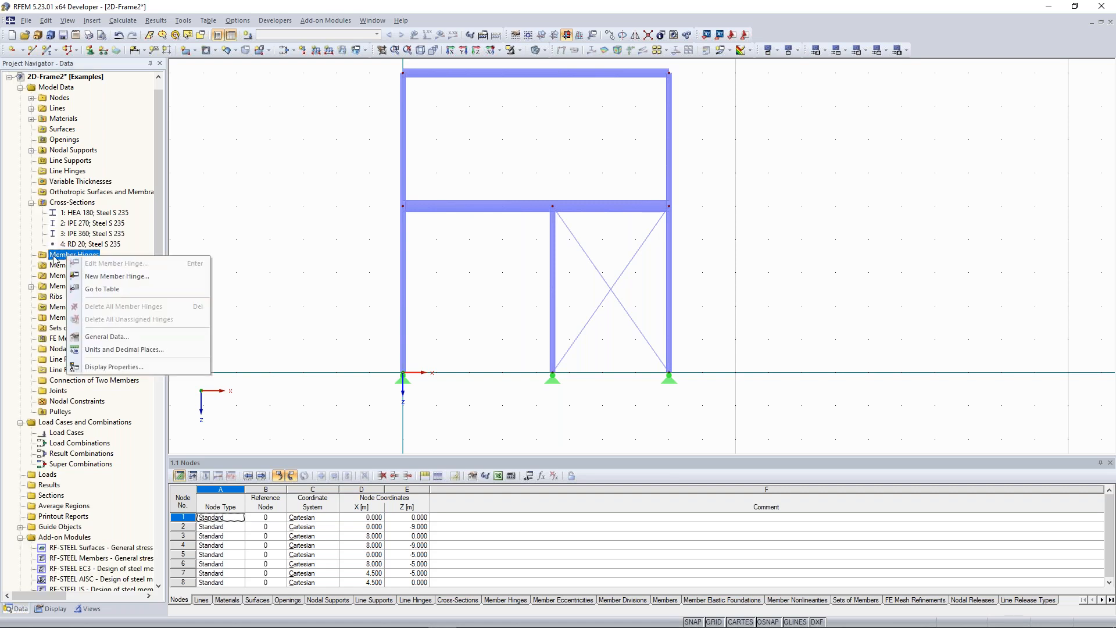
left_click(112, 276)
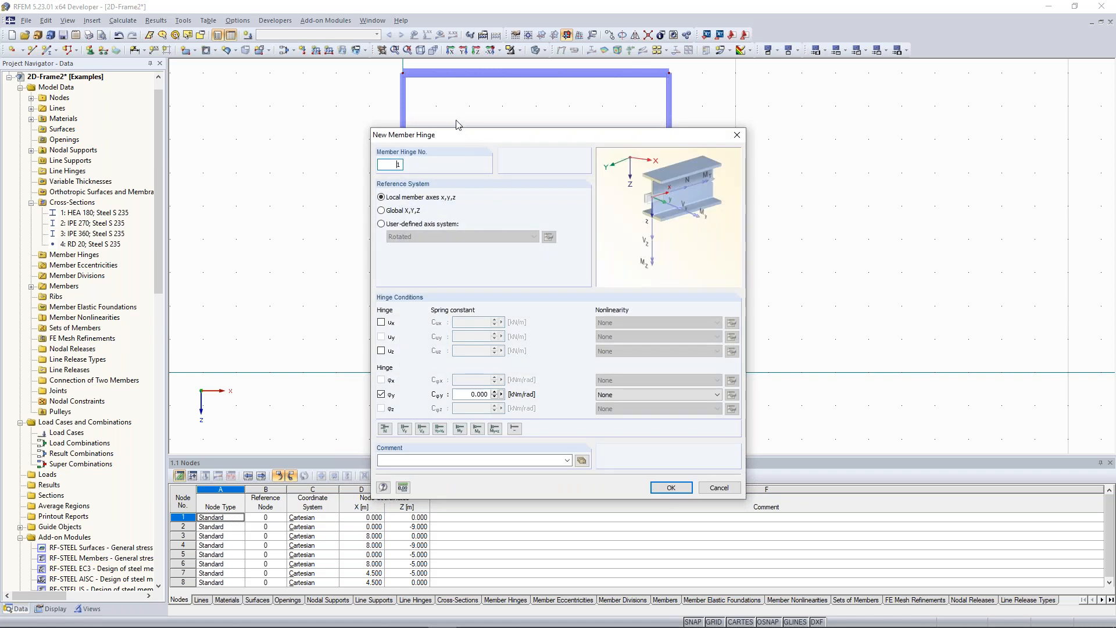
left_click_drag(459, 140, 777, 78)
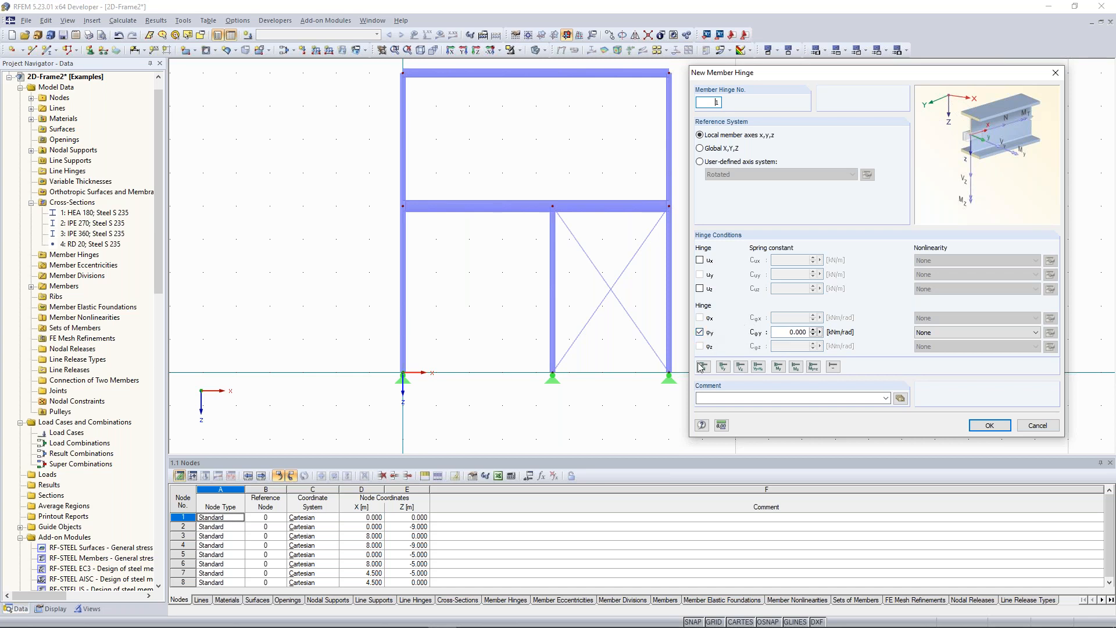
left_click(779, 374)
left_click(796, 366)
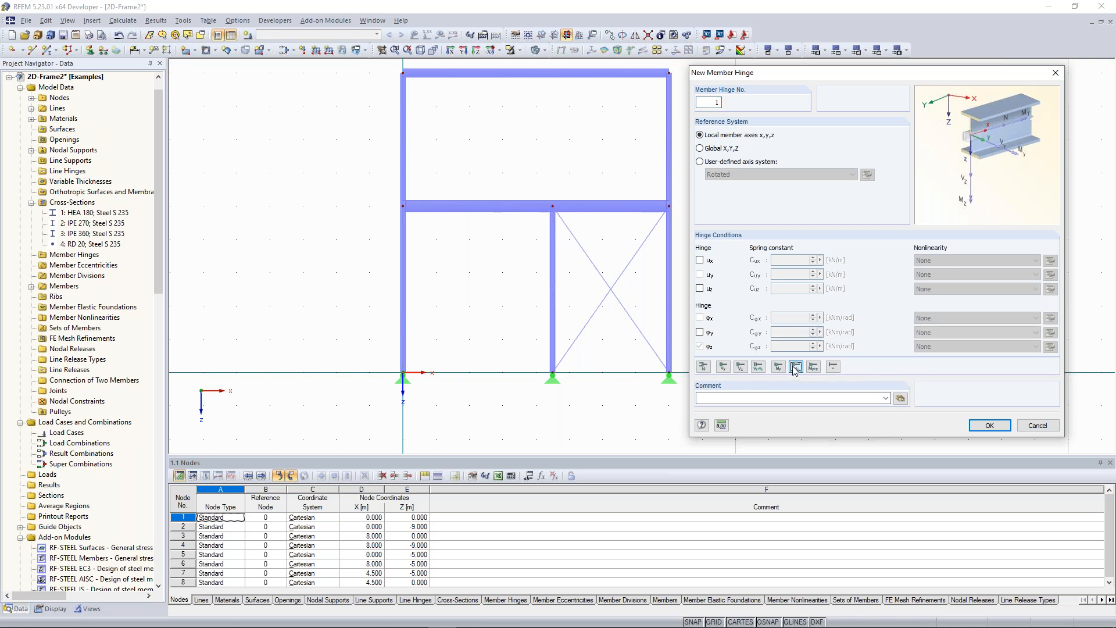
left_click(783, 366)
left_click(704, 367)
left_click(783, 370)
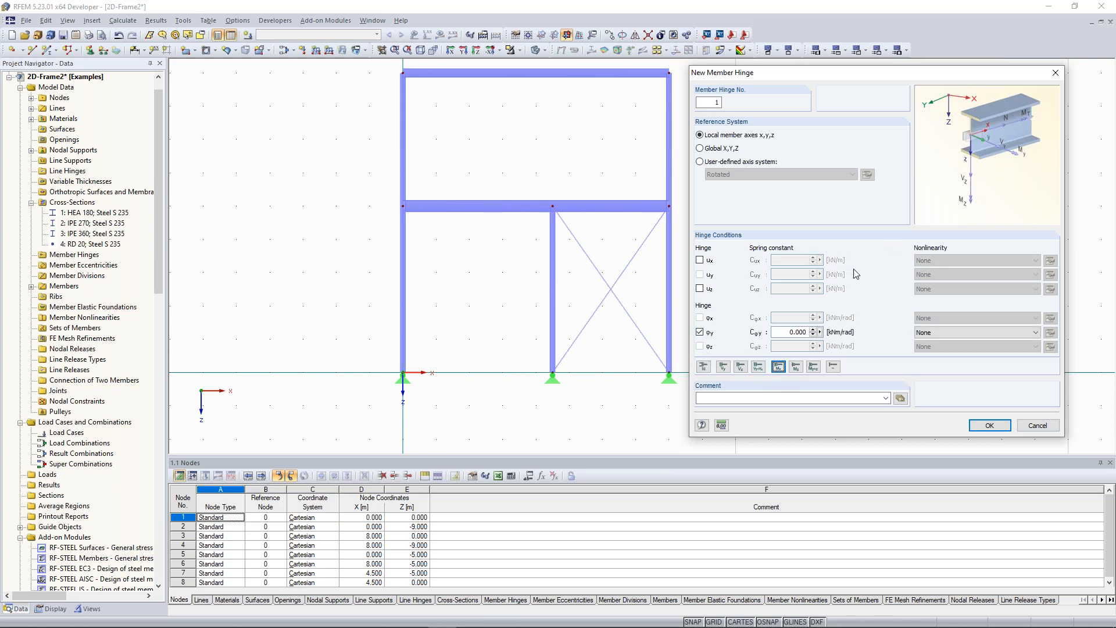
left_click(990, 427)
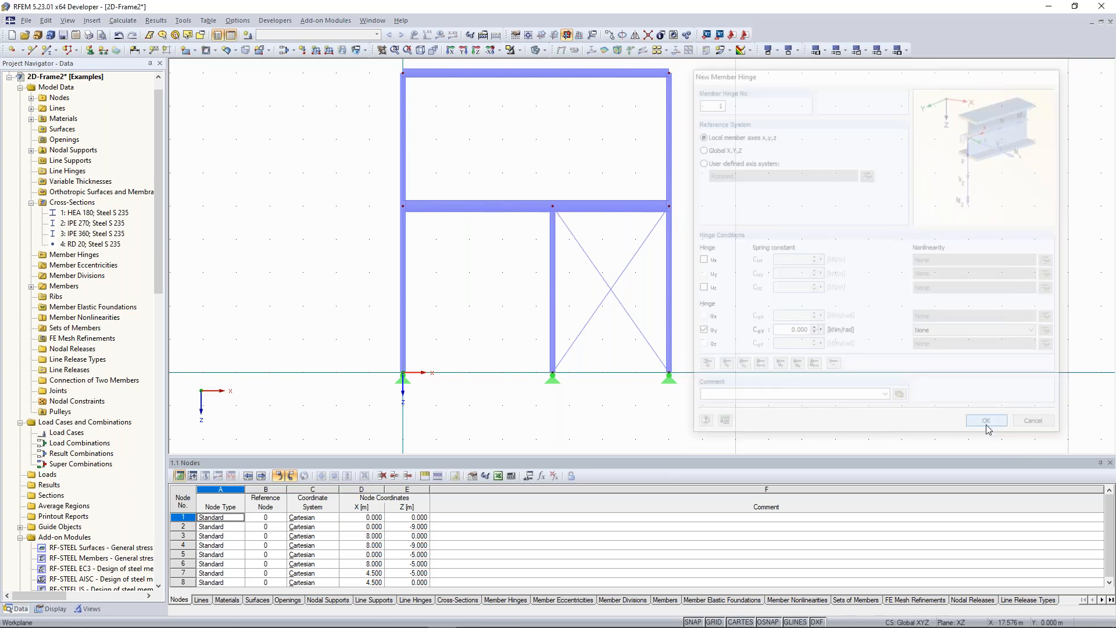
left_click(467, 225)
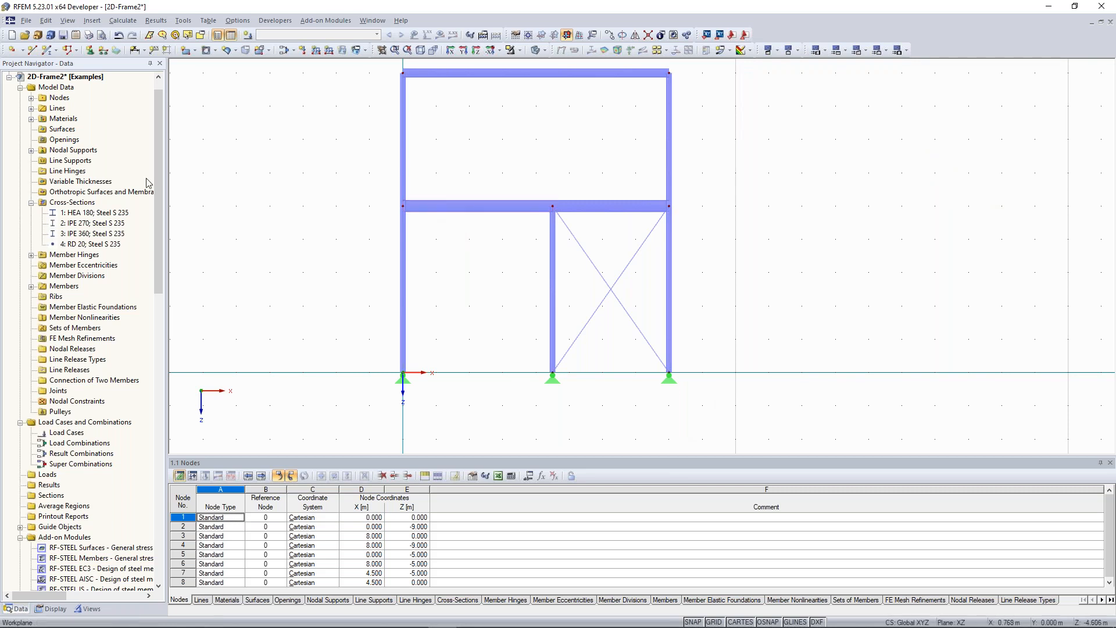
- Assign the member hinge to both outer ends of the IPE 360 beam and to the upper end of the middle column
left_click(31, 255)
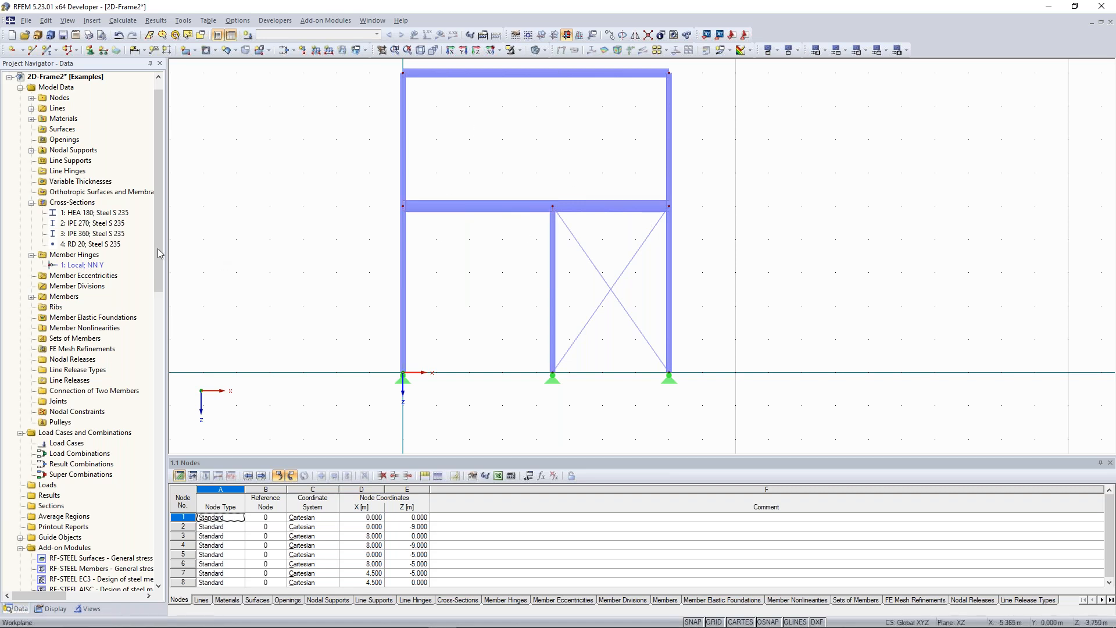
left_click(86, 266)
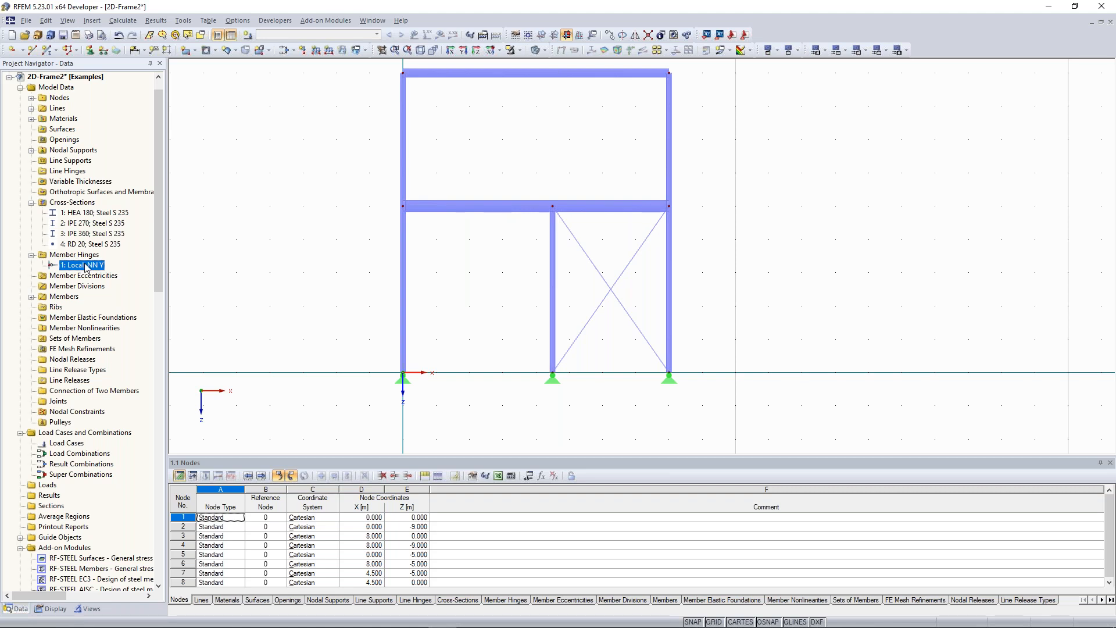
left_click_drag(85, 265, 176, 306)
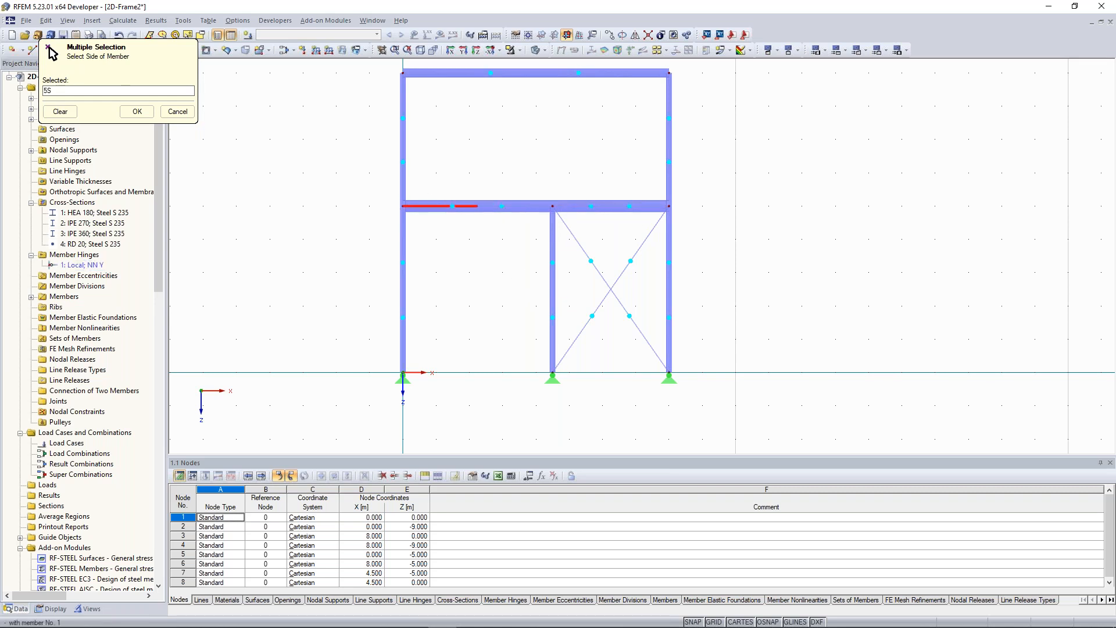
left_click(410, 204)
scroll(423, 214, "up", 2)
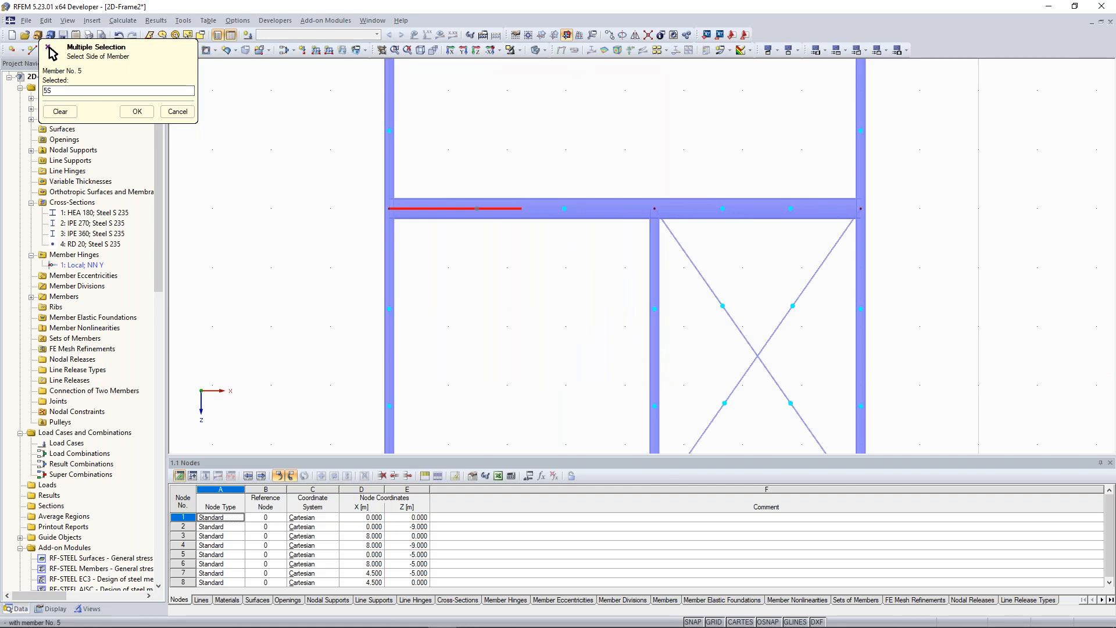
left_click(814, 209)
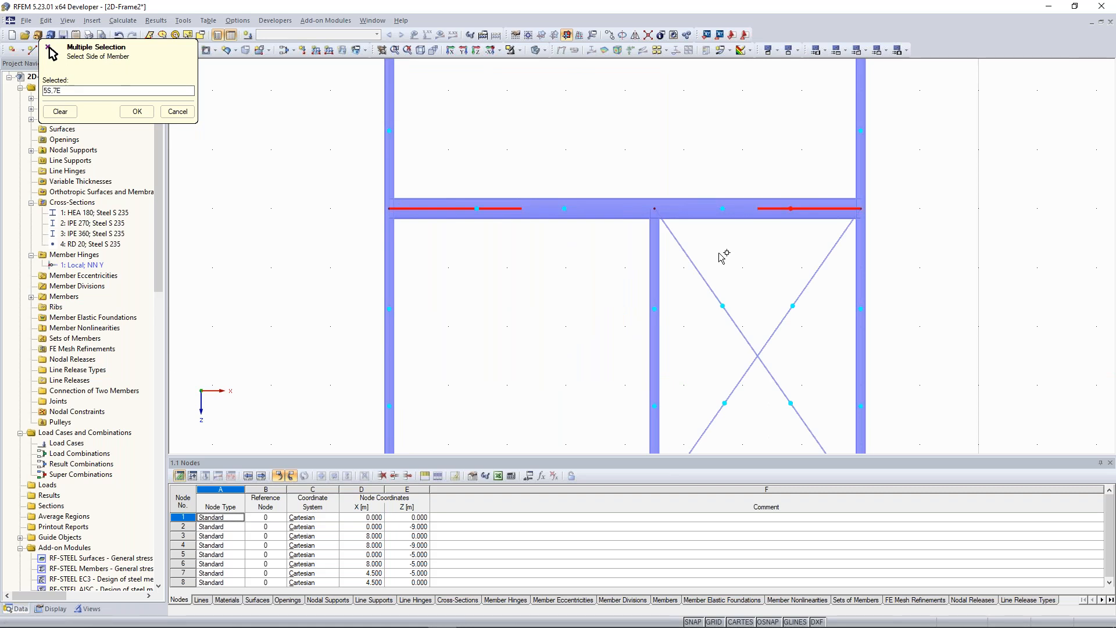
left_click(655, 262)
scroll(535, 256, "down", 2)
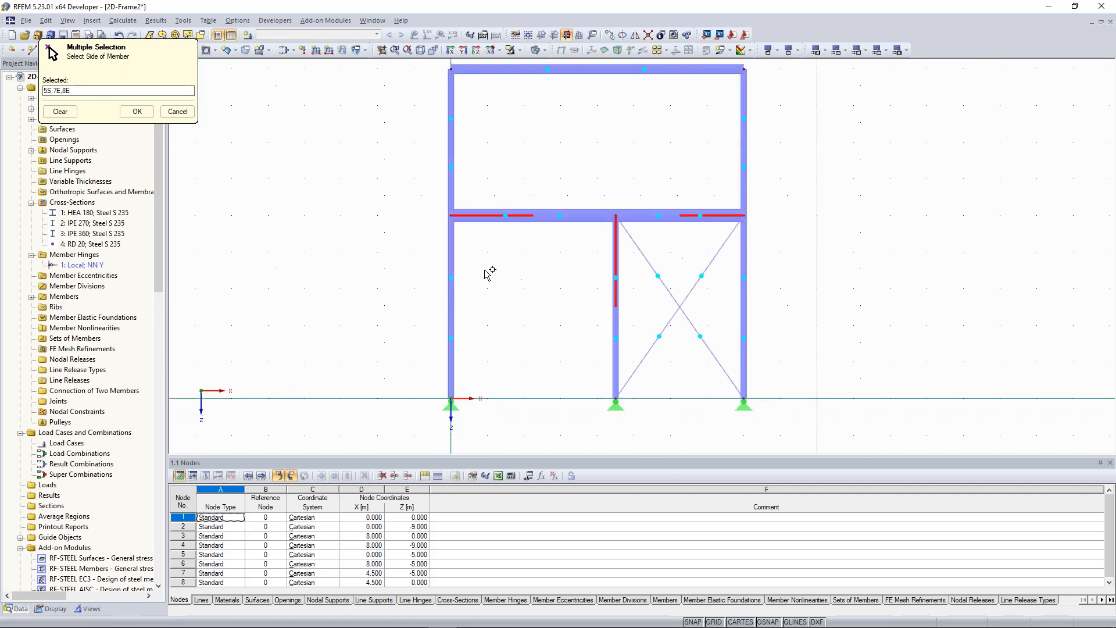
key("Return")
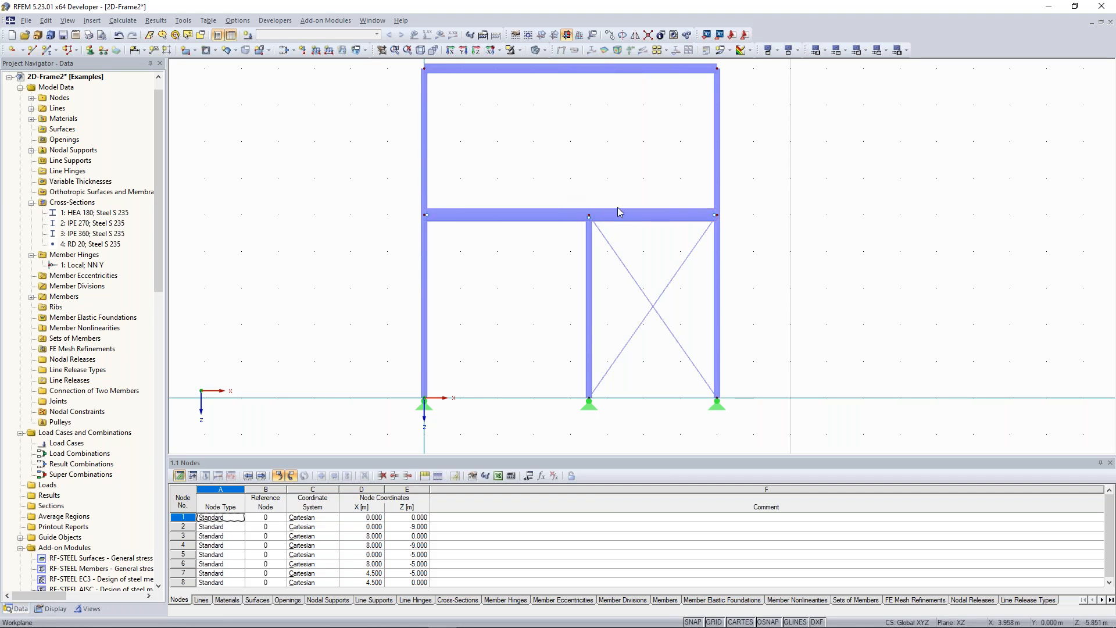
scroll(459, 215, "up", 1)
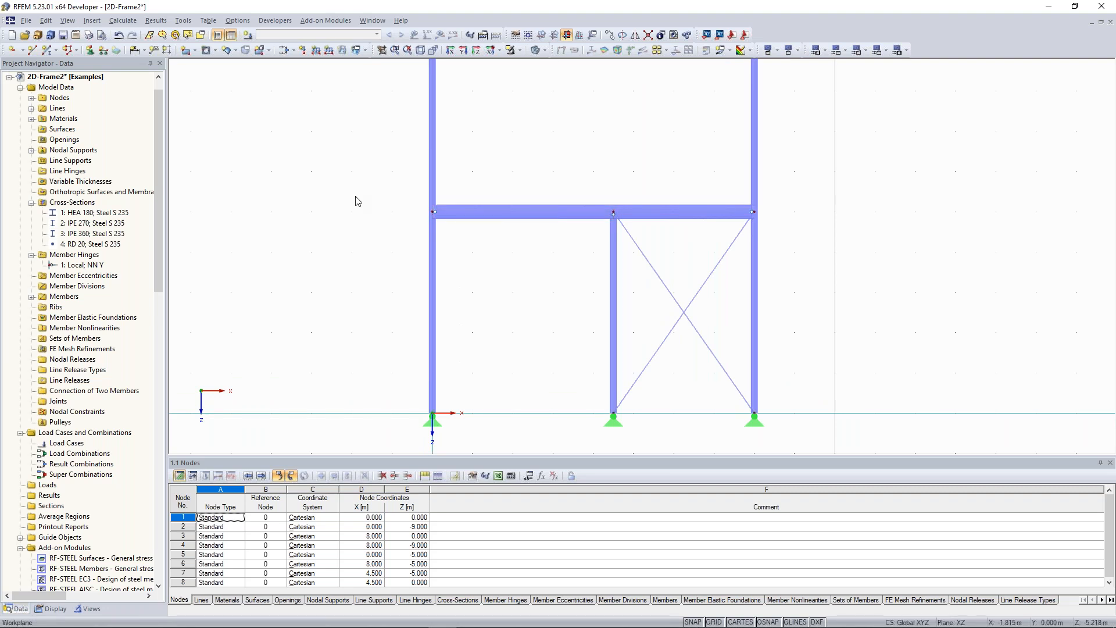
scroll(332, 225, "down", 1)
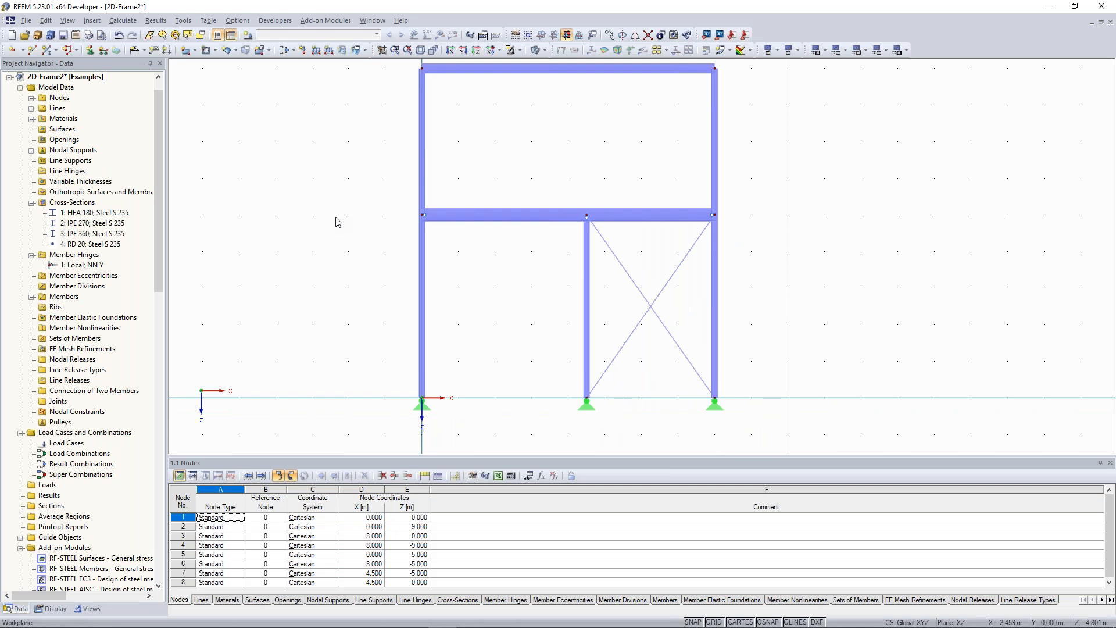
- Start generating RD 20 tension bracing in cells and add a virtual line between base nodes 1 and 8
scroll(315, 213, "down", 1)
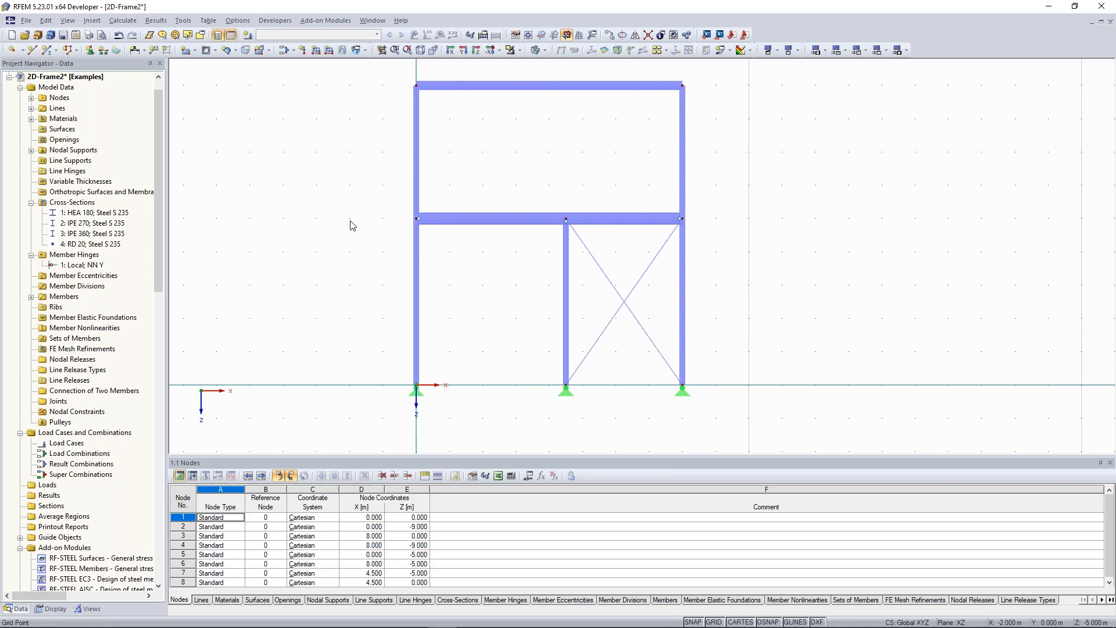
middle_click_drag(490, 333, 474, 322)
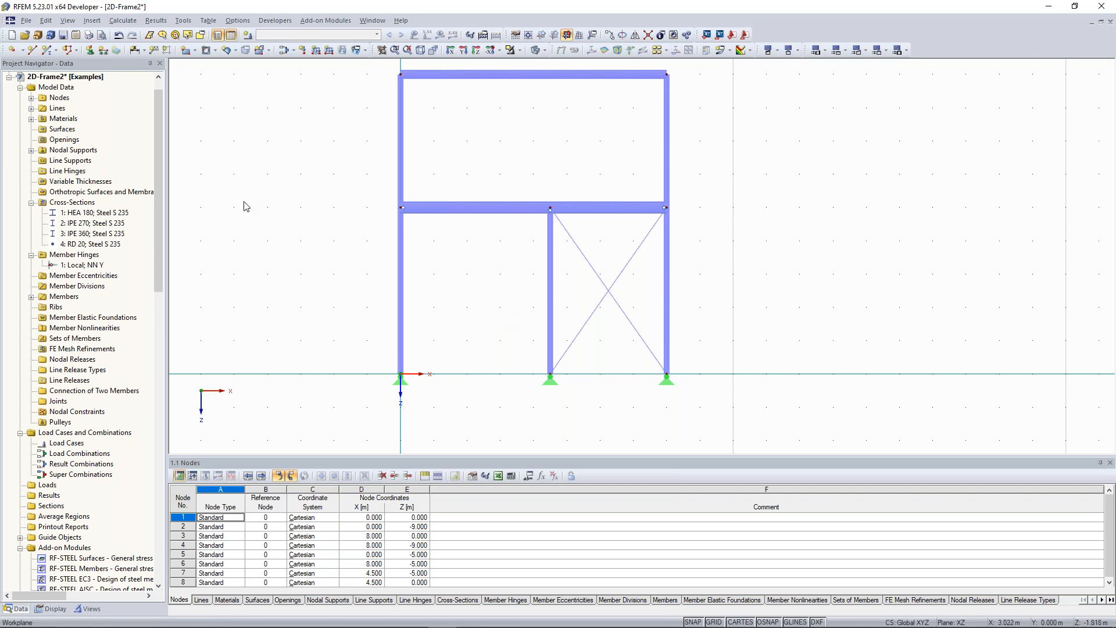
key("alt+t")
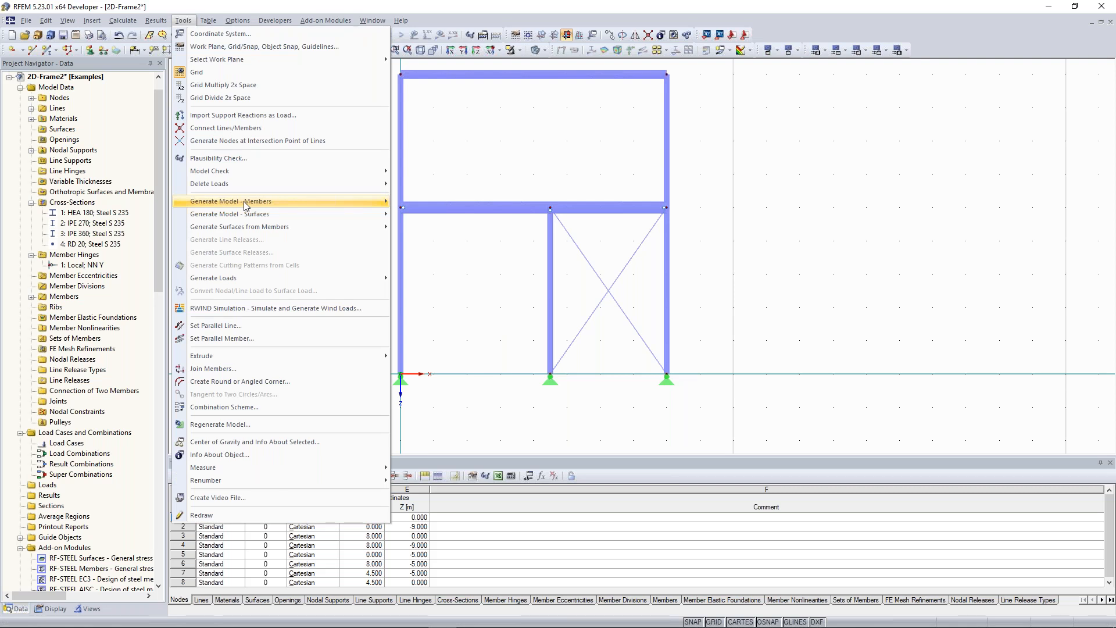
mouse_move(244, 205)
left_click(448, 453)
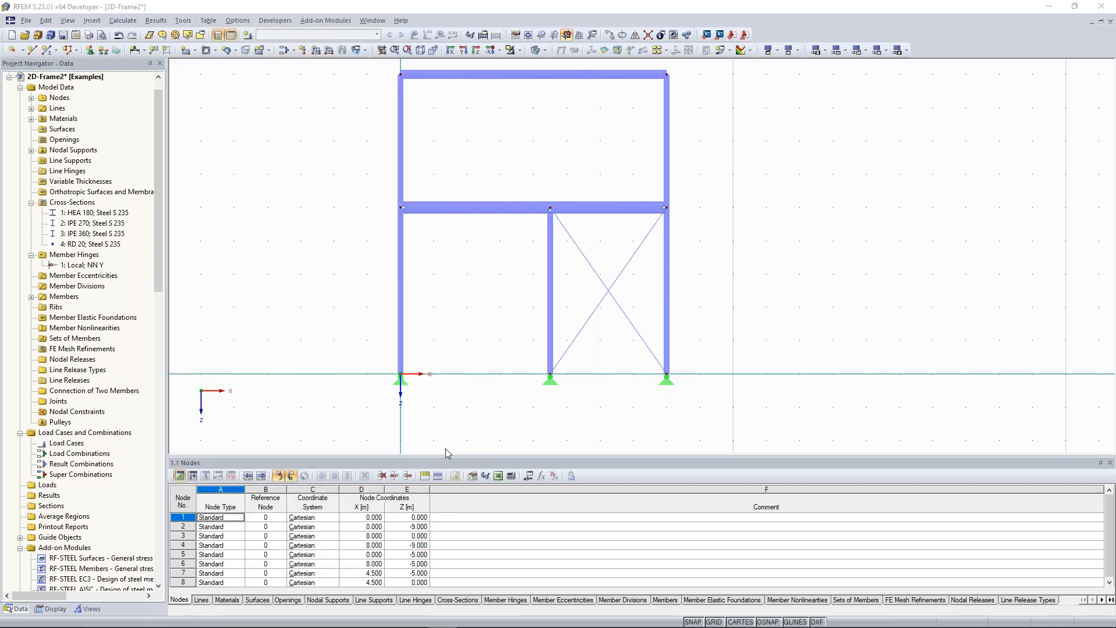
left_click_drag(498, 184, 819, 118)
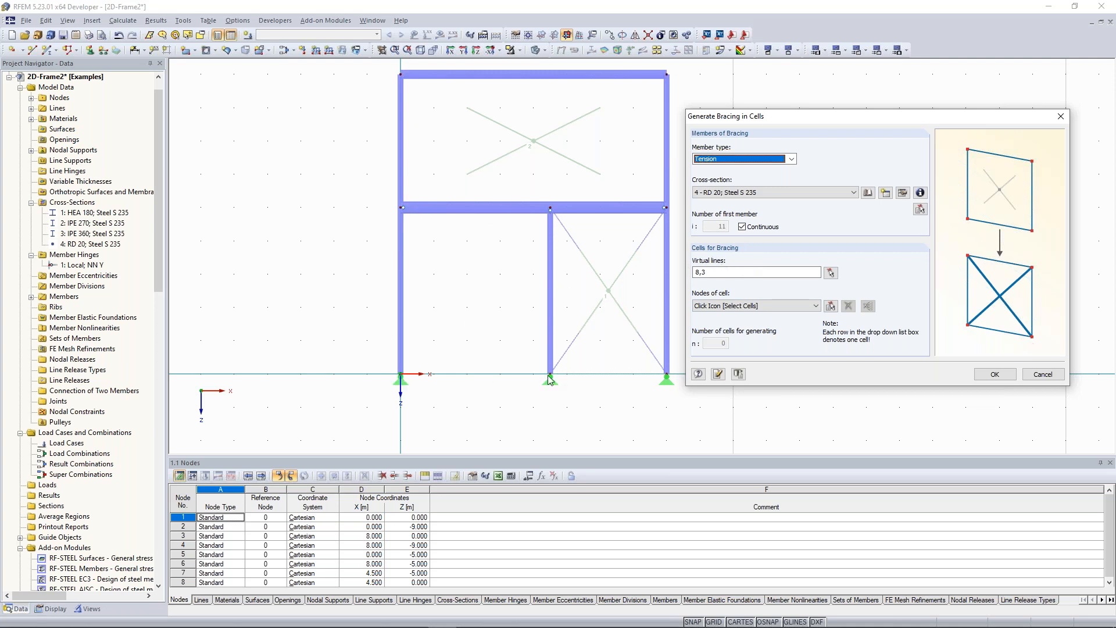
left_click(831, 272)
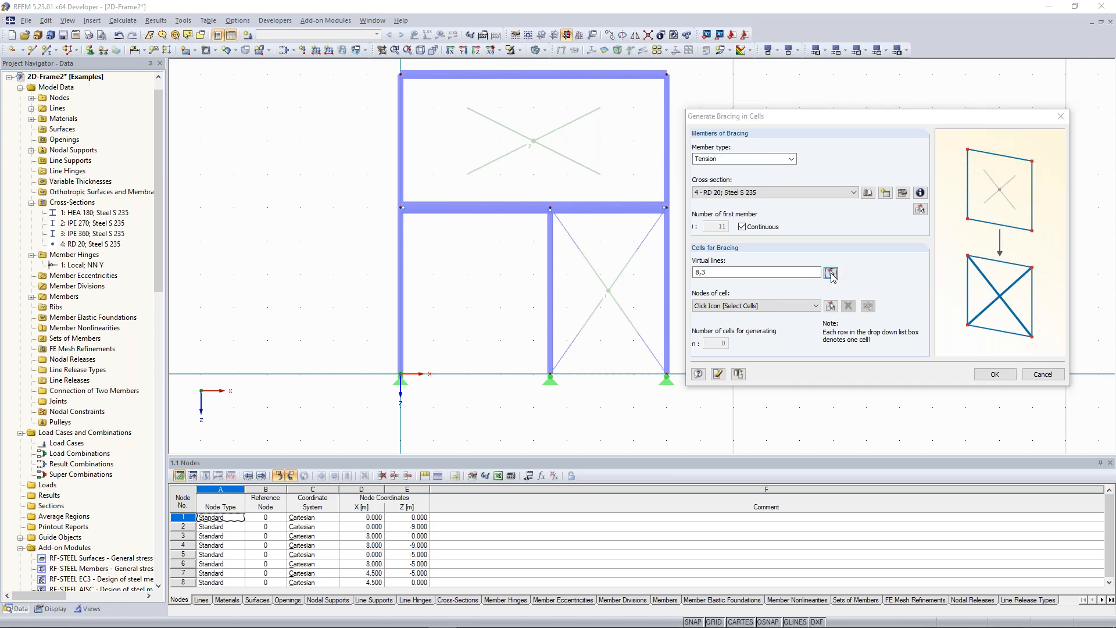
left_click(402, 374)
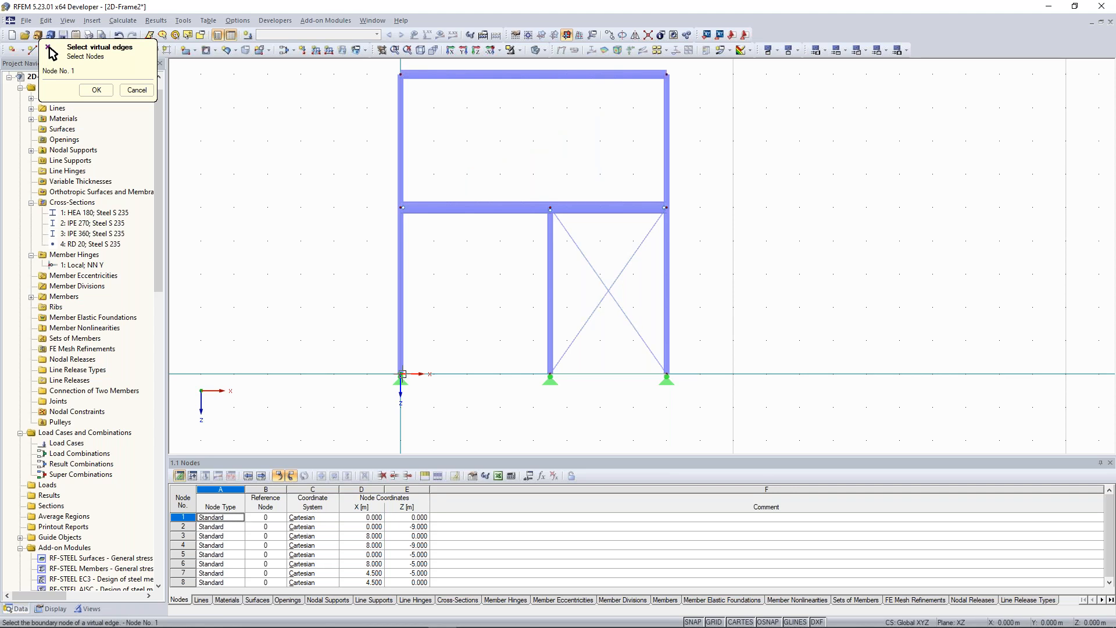
left_click(551, 374)
right_click(456, 285)
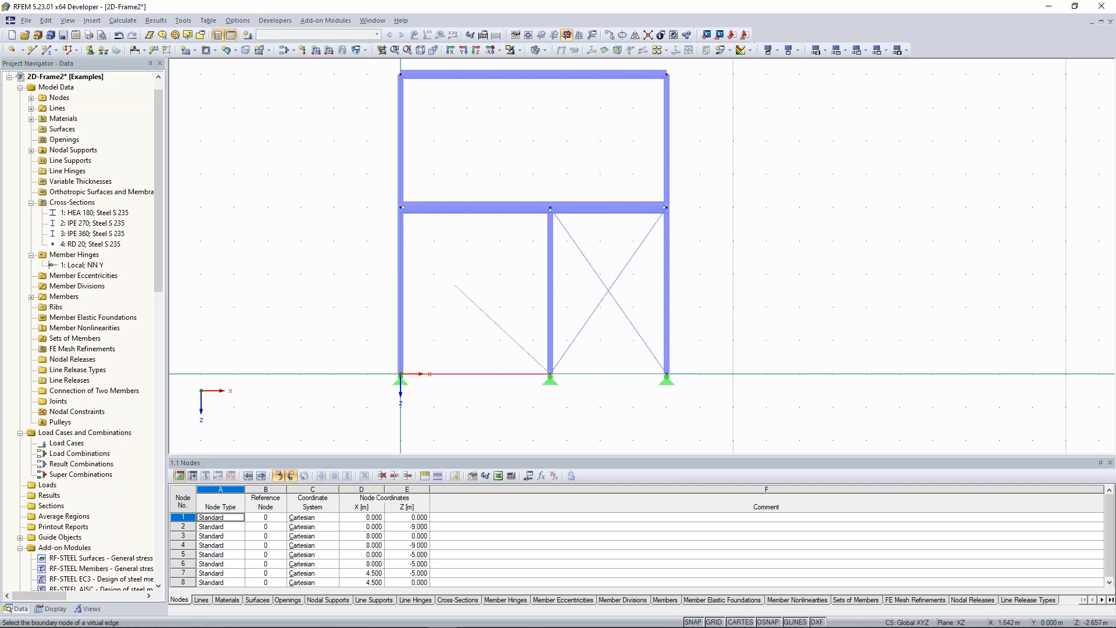
left_click(831, 272)
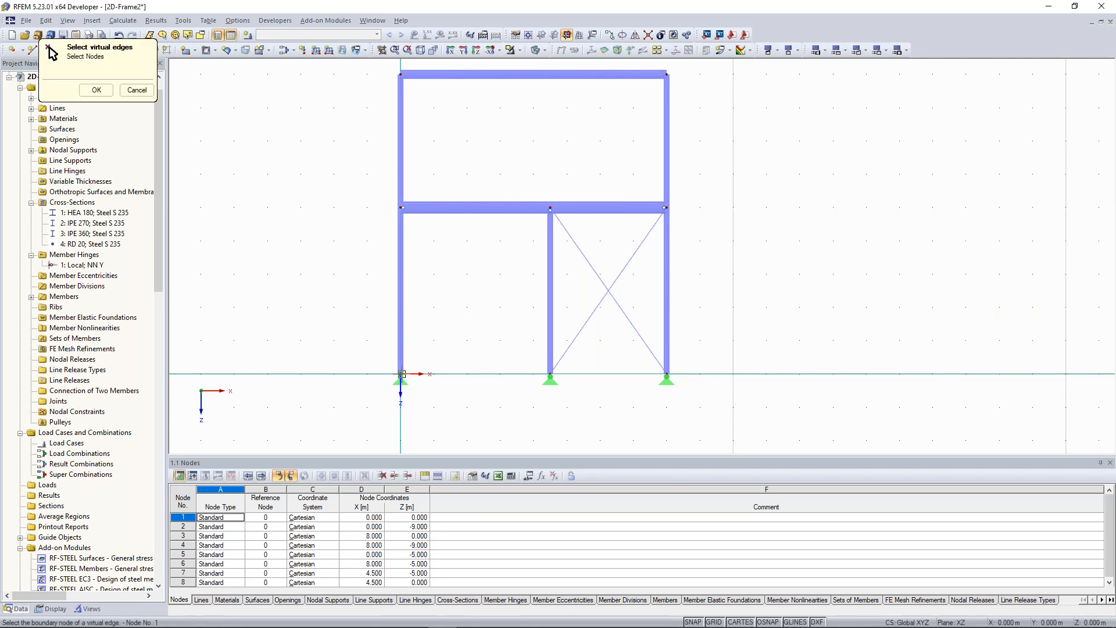
left_click(400, 373)
left_click(550, 373)
left_click(108, 93)
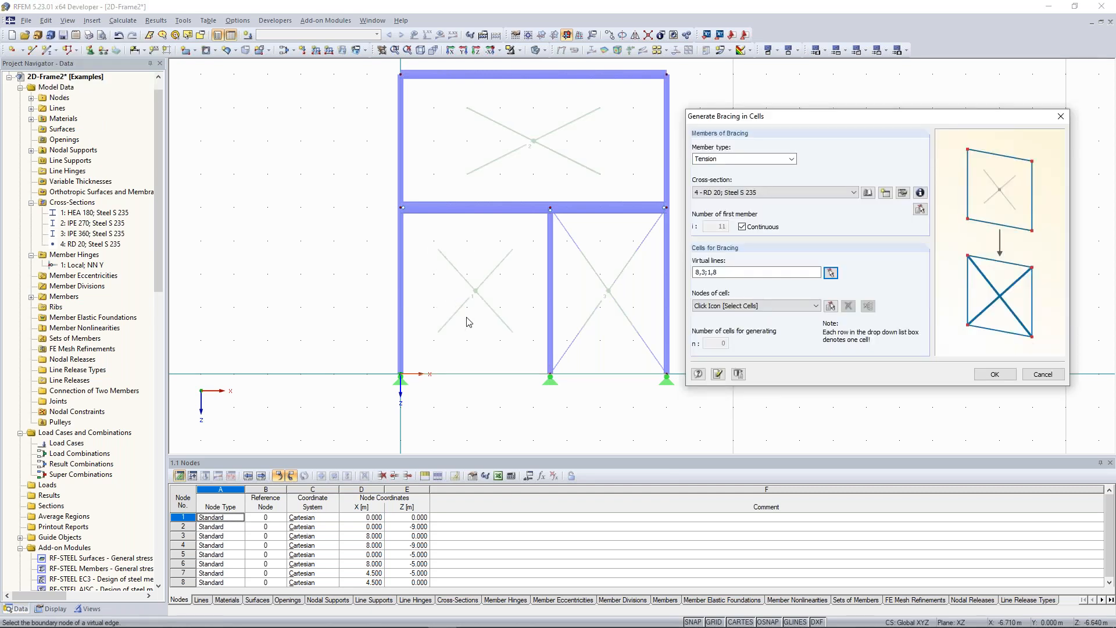
- Select the cell between the left and middle columns and generate the RD 20 tension bracing in it
left_click_drag(797, 118, 810, 110)
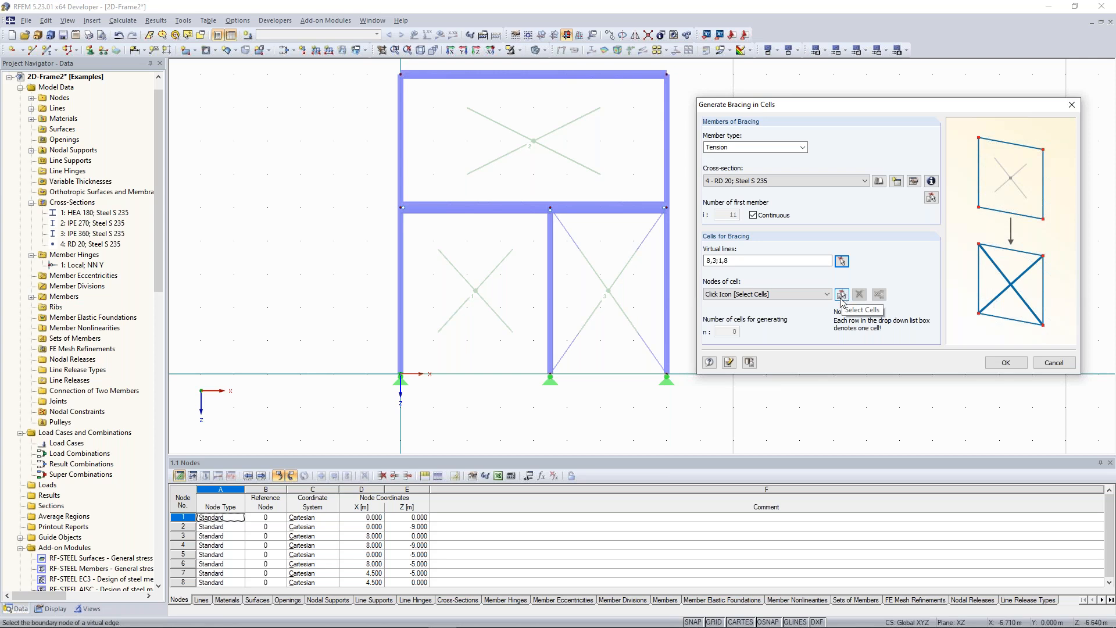
left_click(842, 295)
left_click(476, 293)
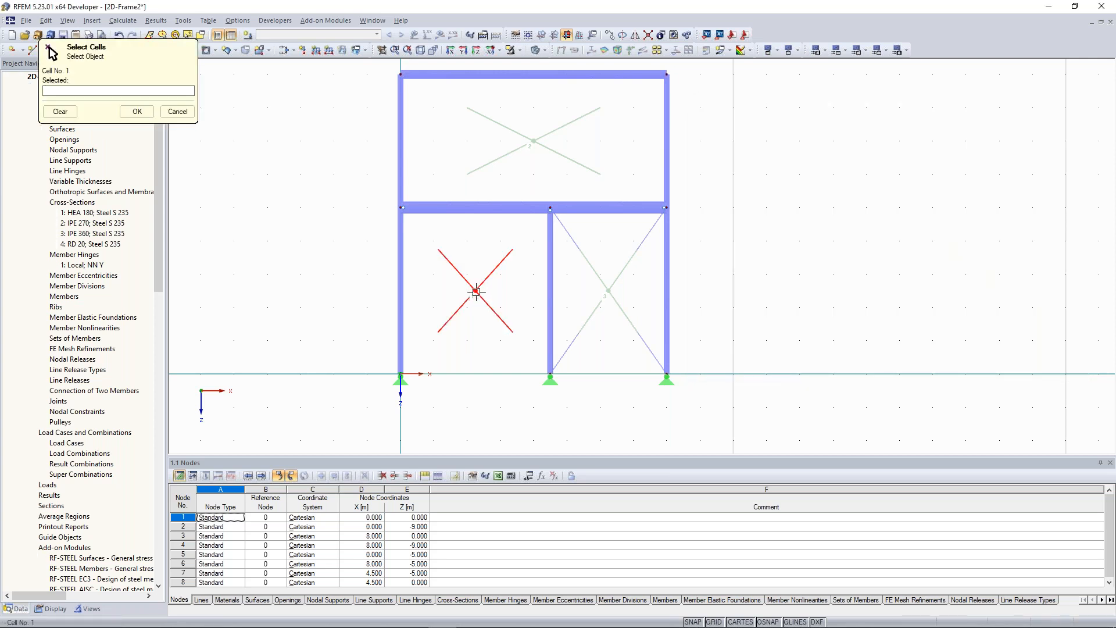
left_click(138, 111)
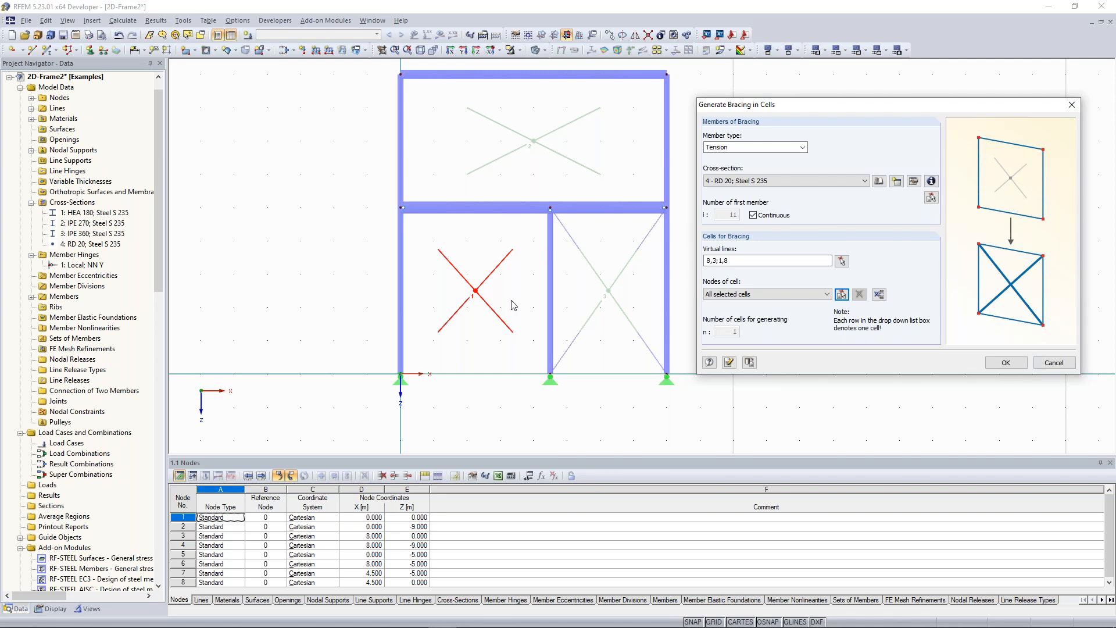
key("Return")
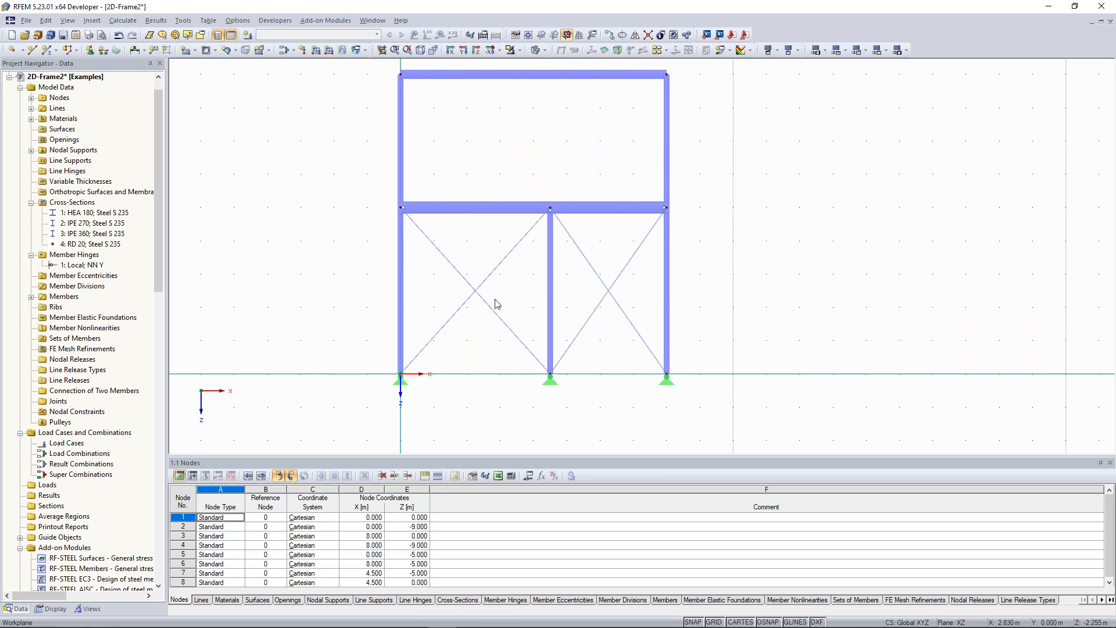
- Delete the two crossing bracing members between the left and middle columns
left_click_drag(509, 310, 472, 282)
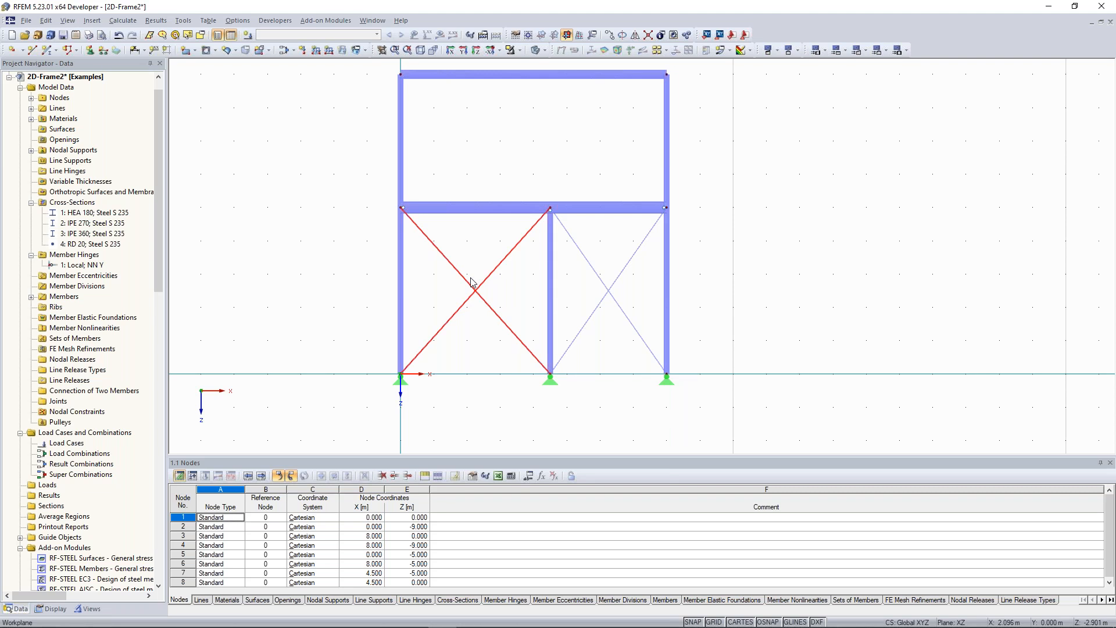
key("Delete")
scroll(296, 244, "down", 1)
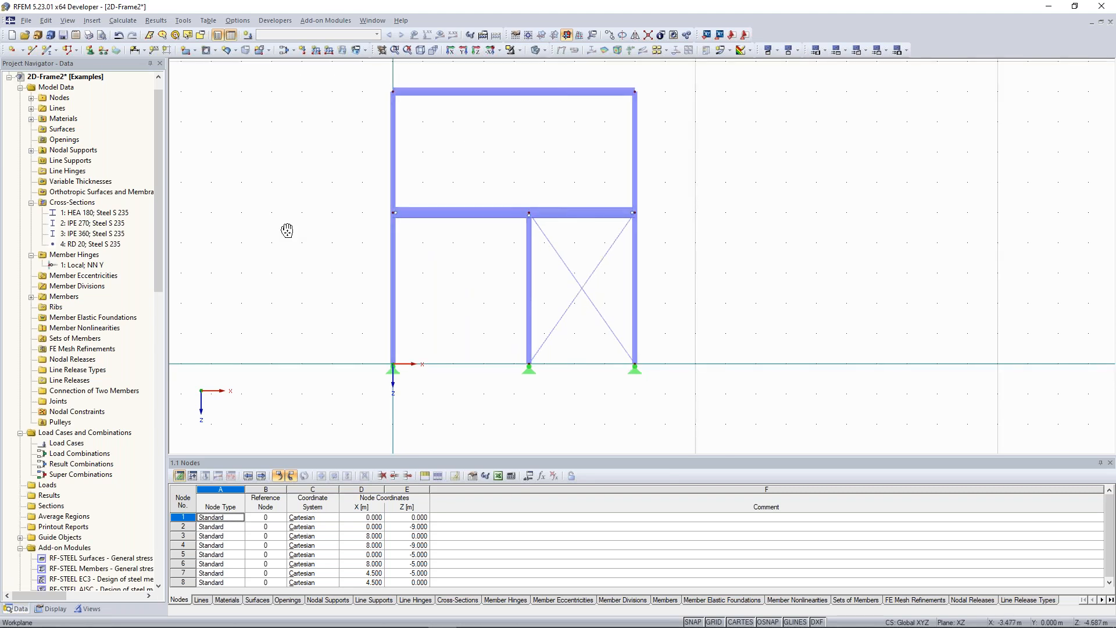
middle_click_drag(287, 231, 291, 254)
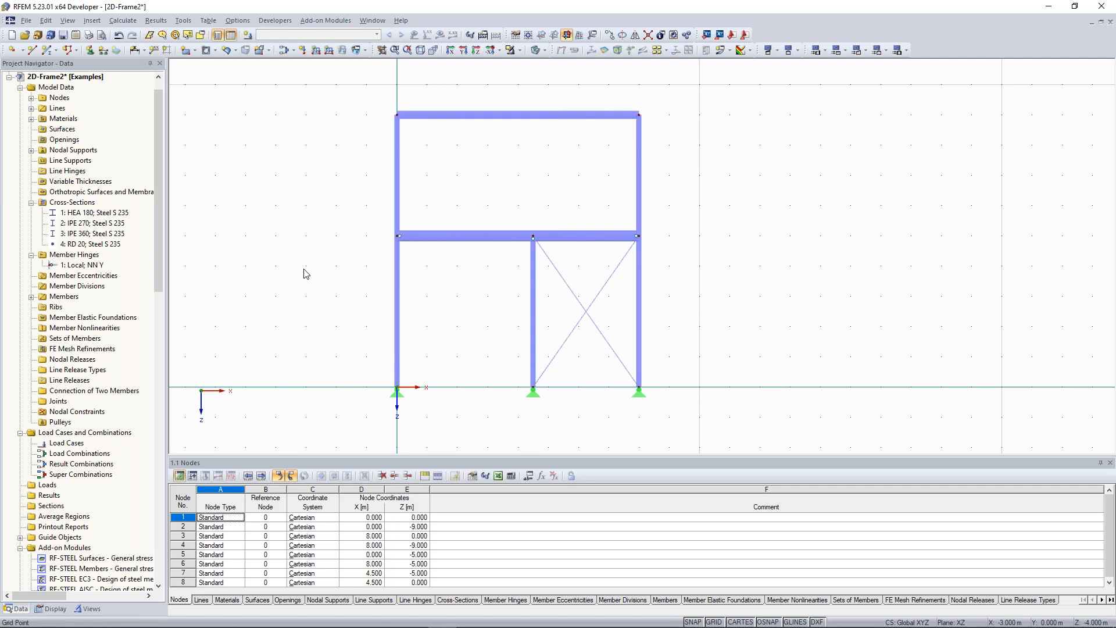
left_click(55, 52)
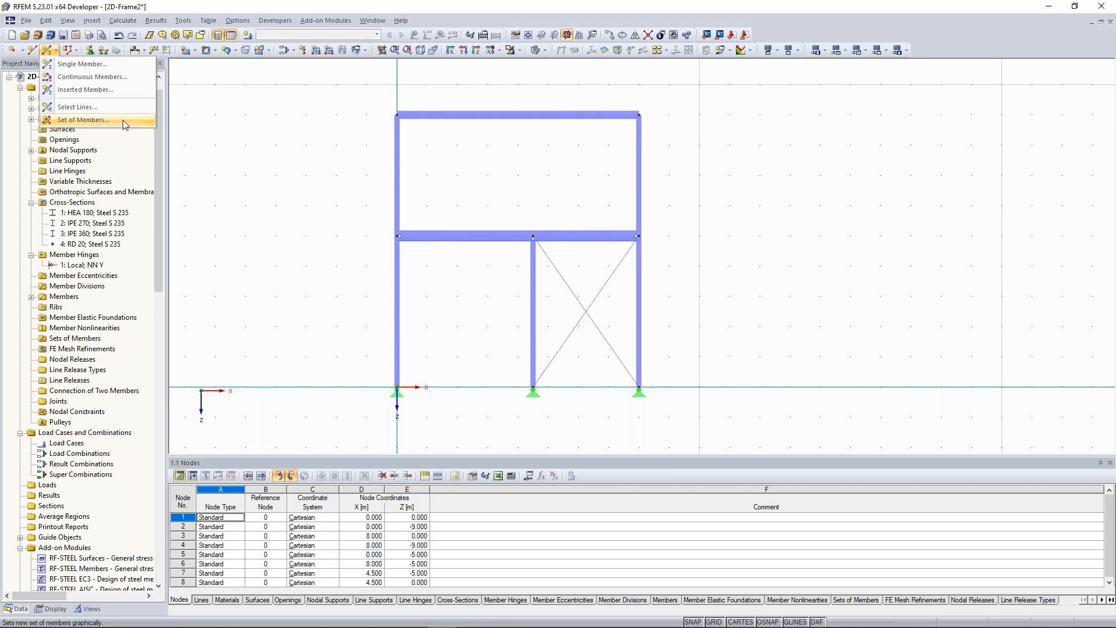
left_click(205, 144)
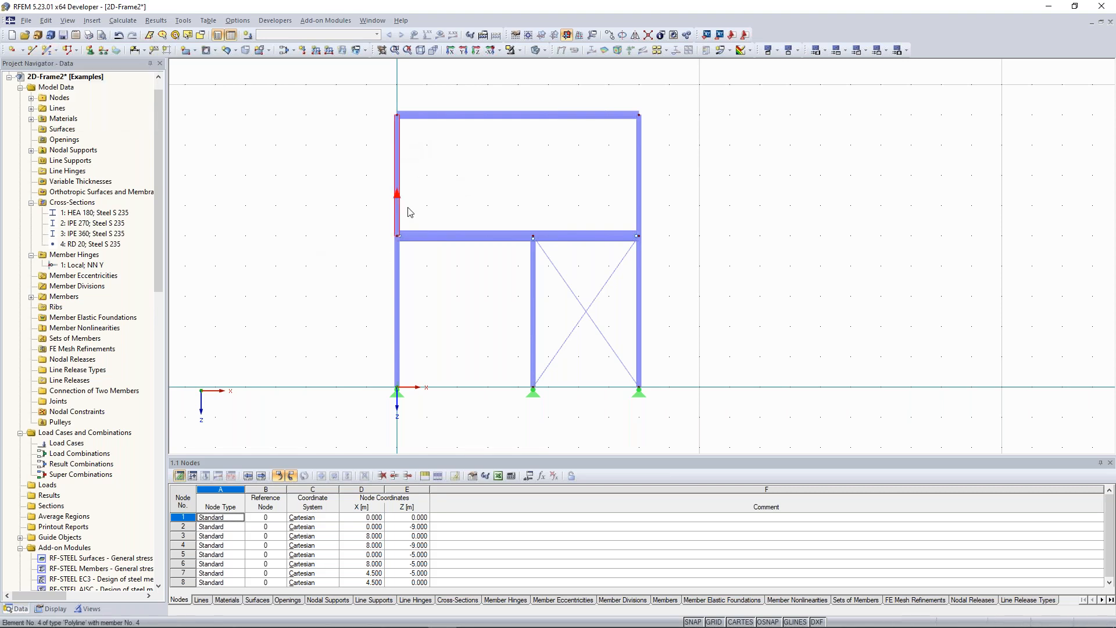
left_click_drag(376, 100, 414, 419)
scroll(338, 303, "up", 1)
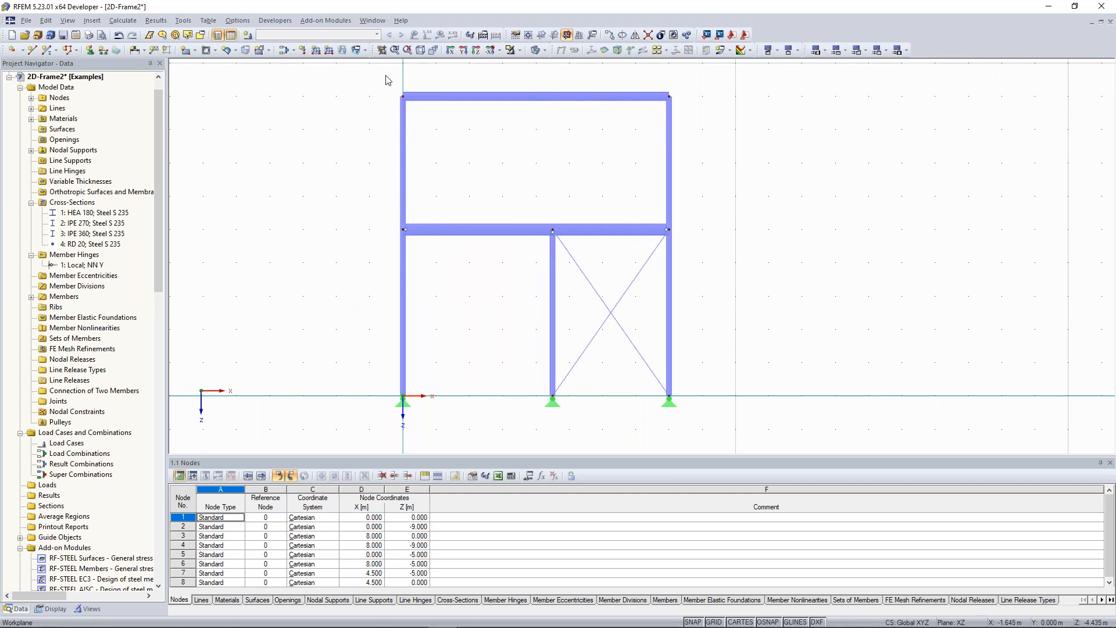
left_click_drag(384, 75, 419, 407)
left_click(433, 373)
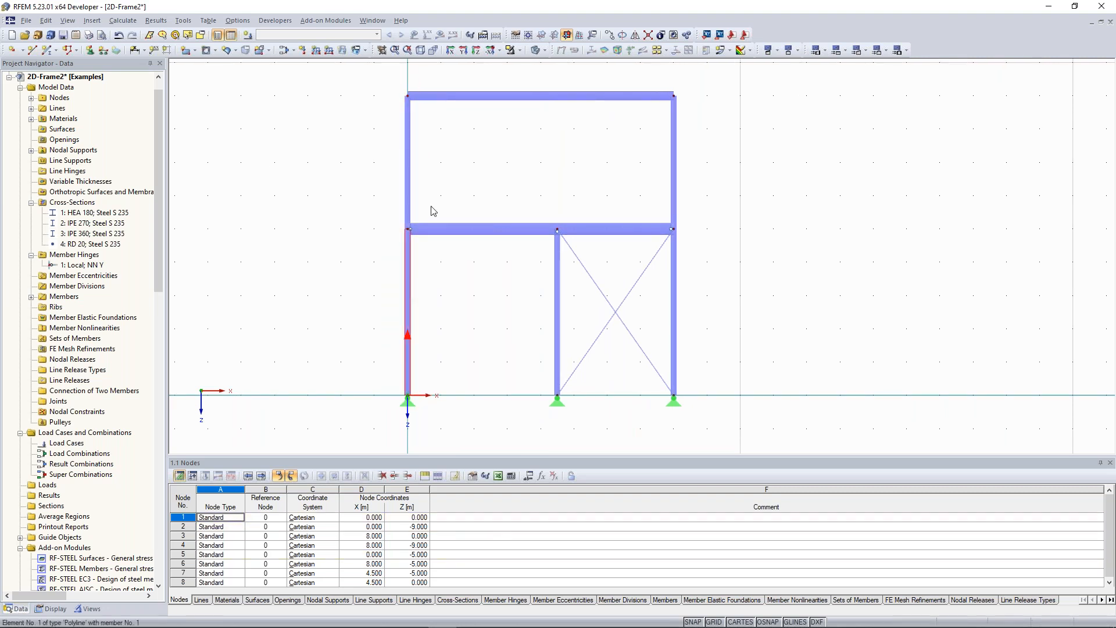
left_click_drag(382, 68, 426, 401)
left_click(468, 327)
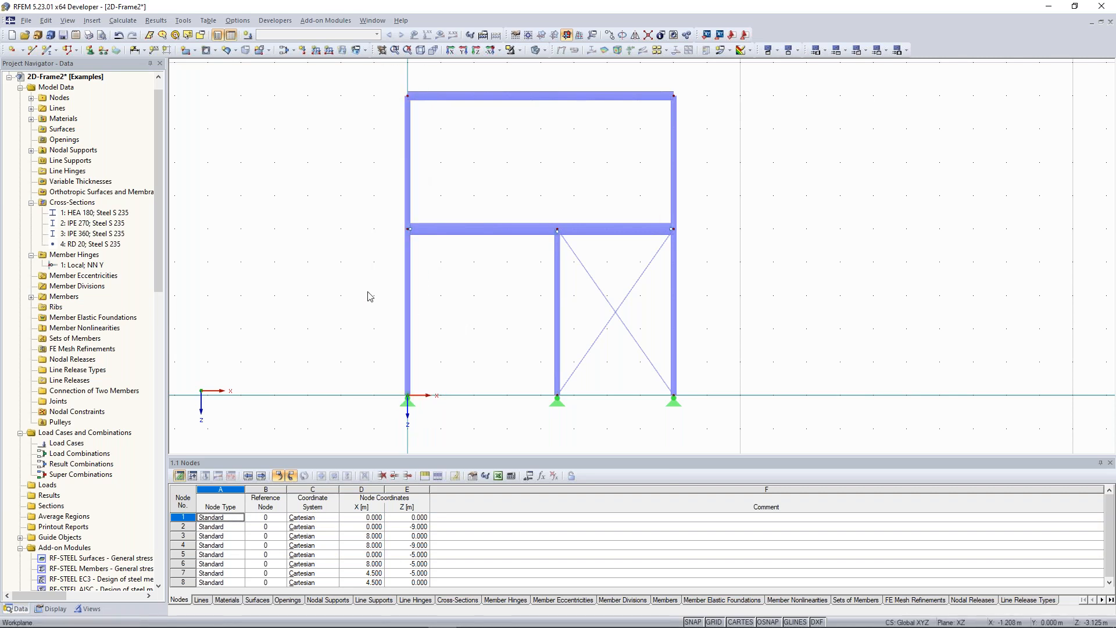
middle_click_drag(319, 261, 324, 266)
left_click(415, 204)
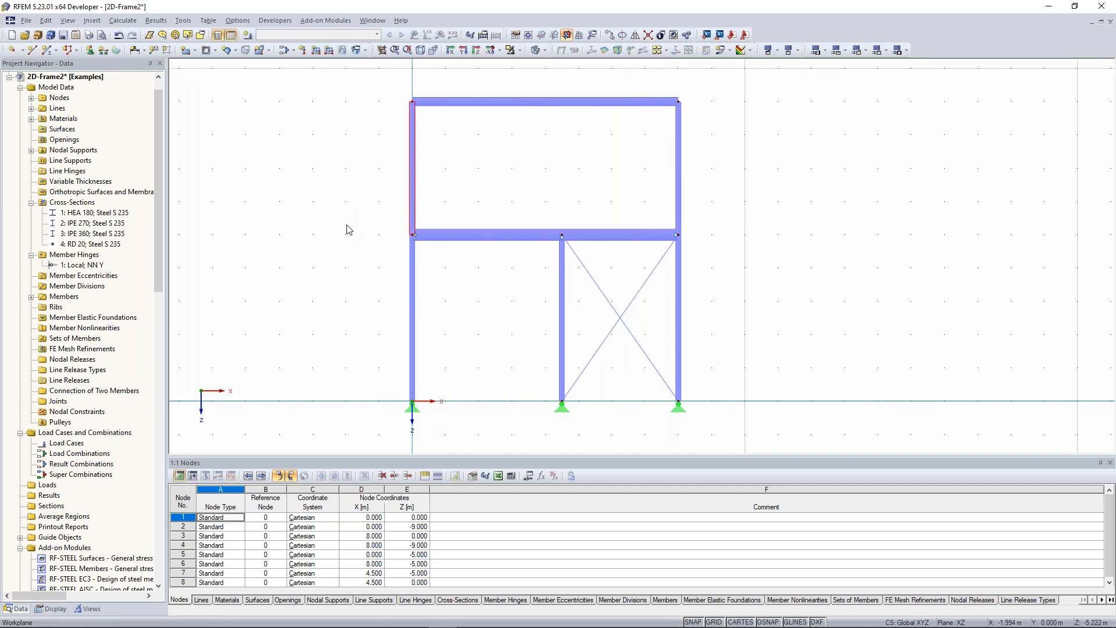
left_click(352, 202)
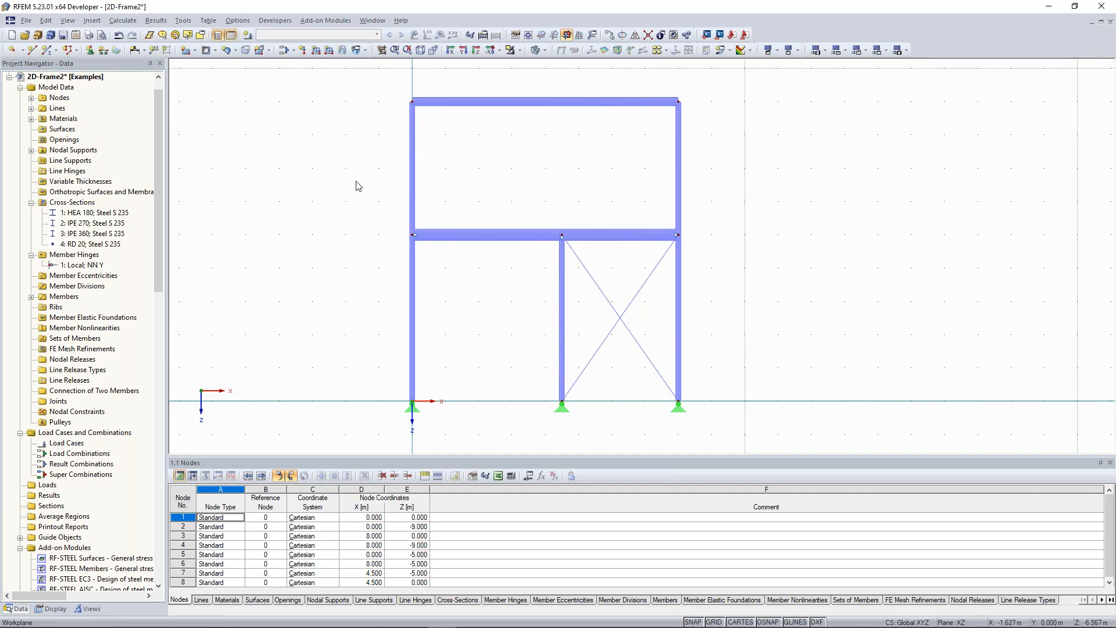
- Create a set of continuous members from the left column's two members, 1 and 4, with the description Column
left_click(414, 293)
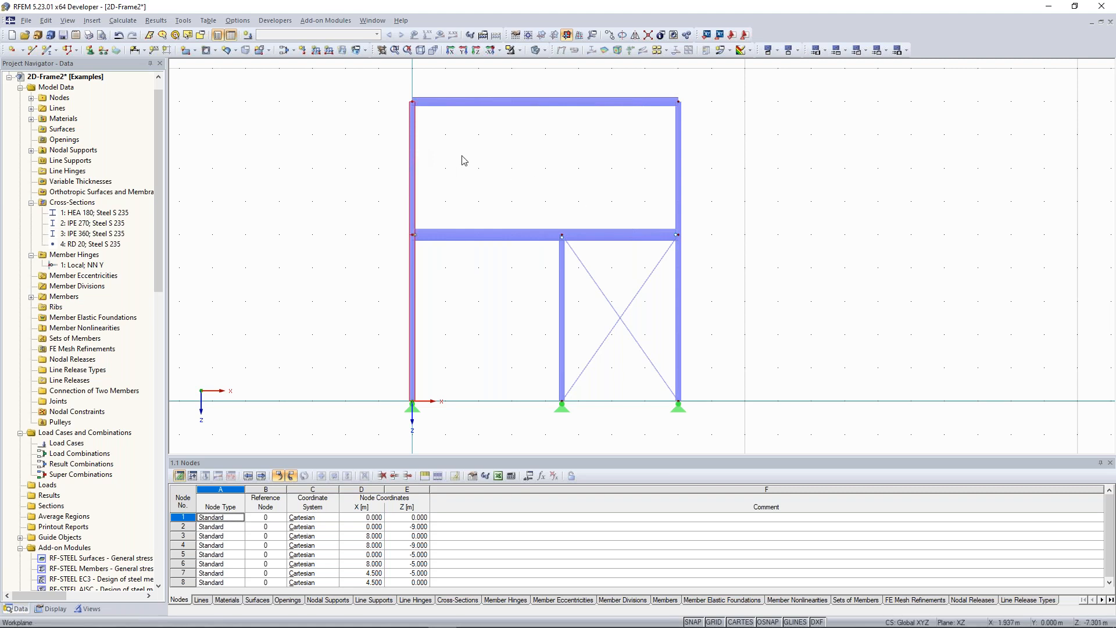
right_click(413, 151)
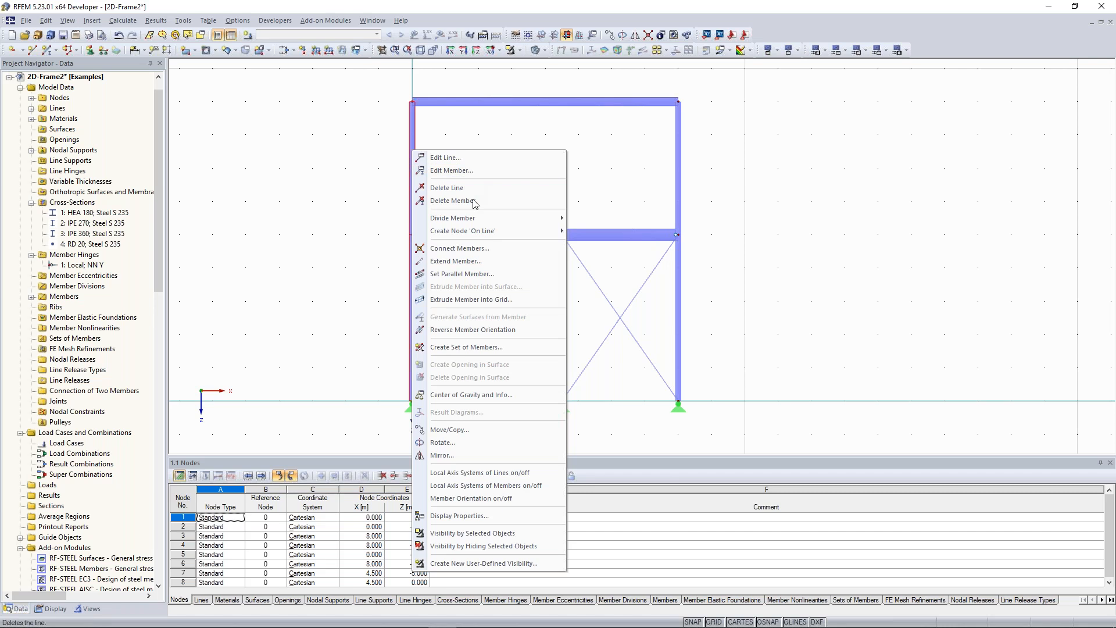
left_click(467, 347)
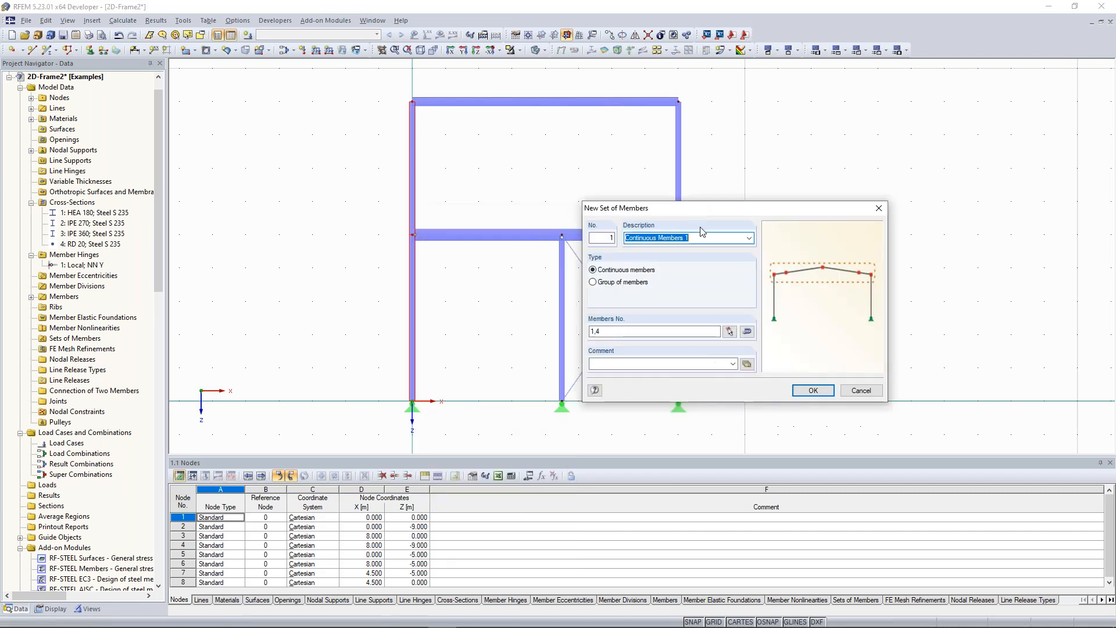
type("Col")
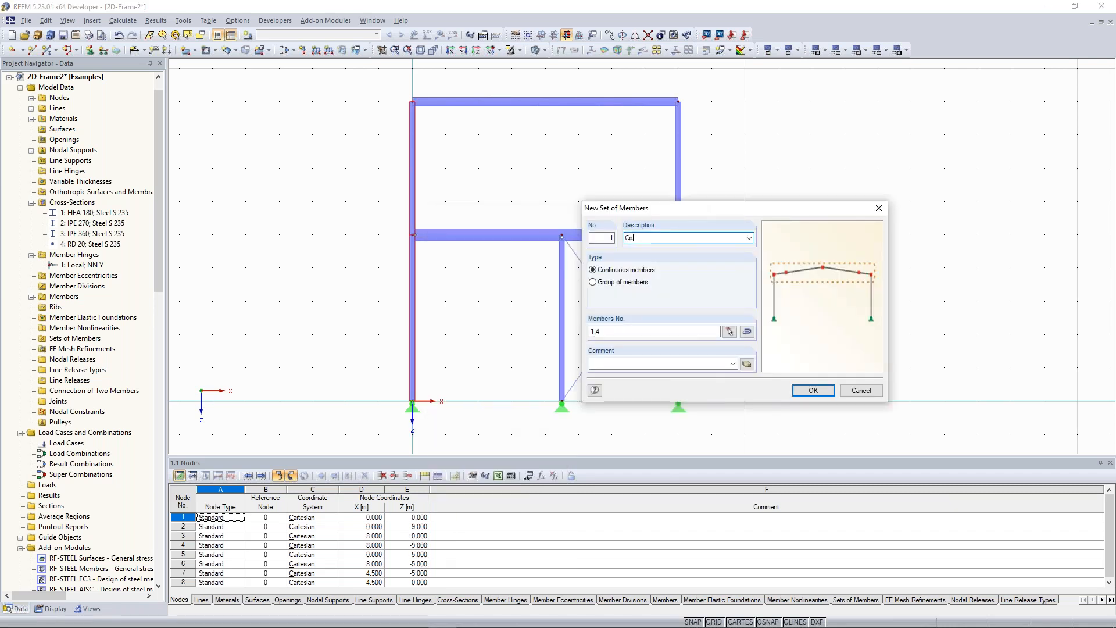
type("umn")
left_click(813, 390)
left_click(519, 200)
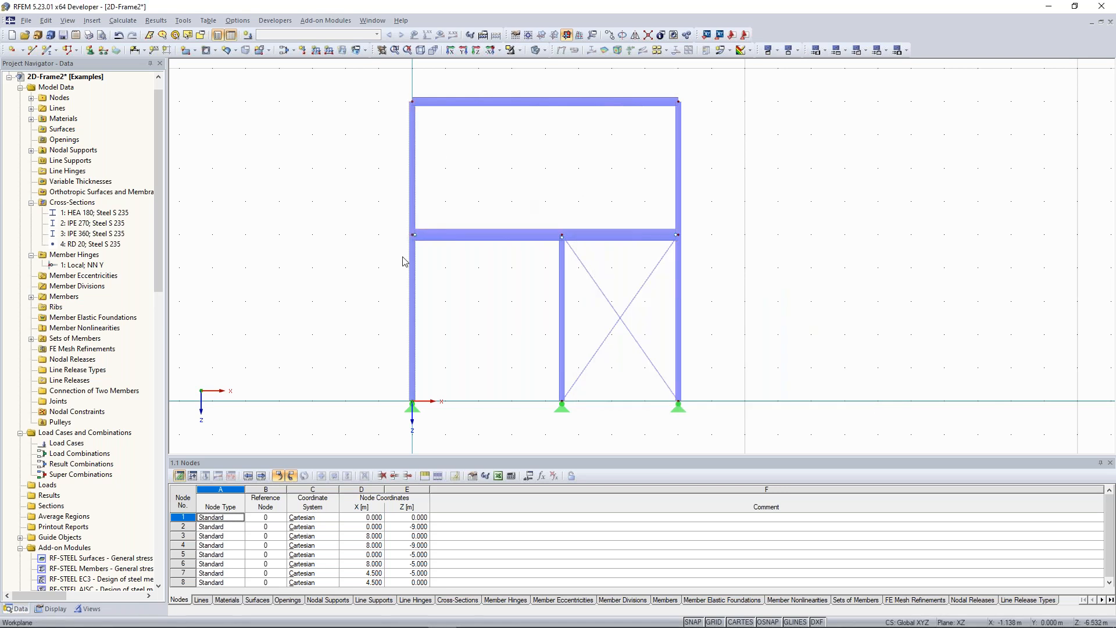
- Switch the model to wireframe display and examine the set of members outlined along the left column
left_click(536, 49)
scroll(449, 258, "up", 7)
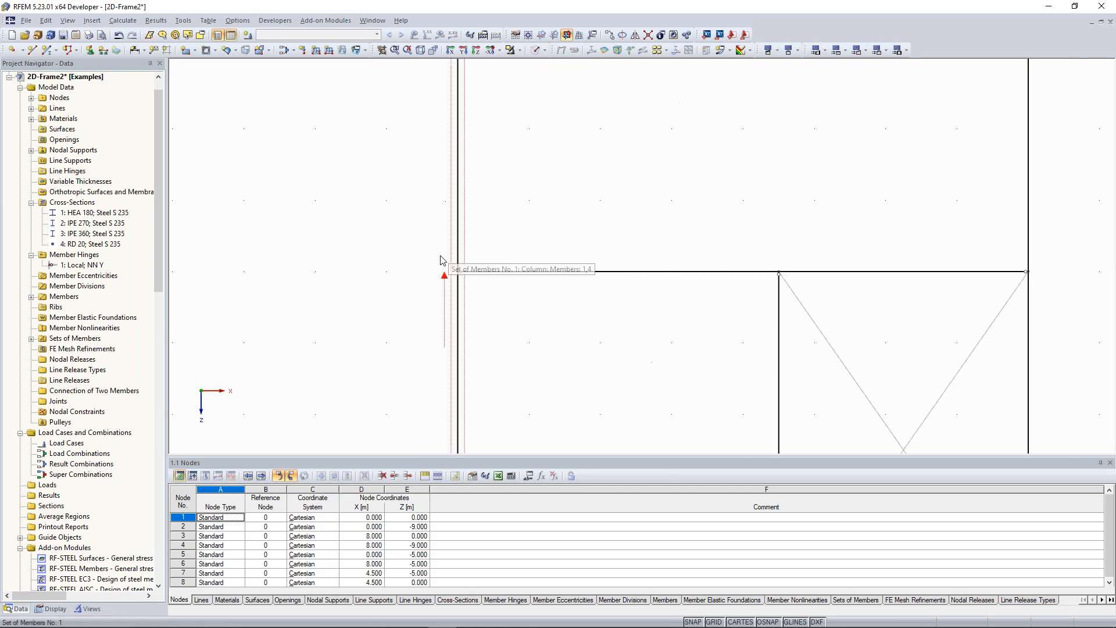
scroll(442, 245, "down", 1)
scroll(442, 245, "down", 2)
scroll(439, 242, "up", 4)
scroll(431, 232, "down", 4)
scroll(426, 226, "up", 1)
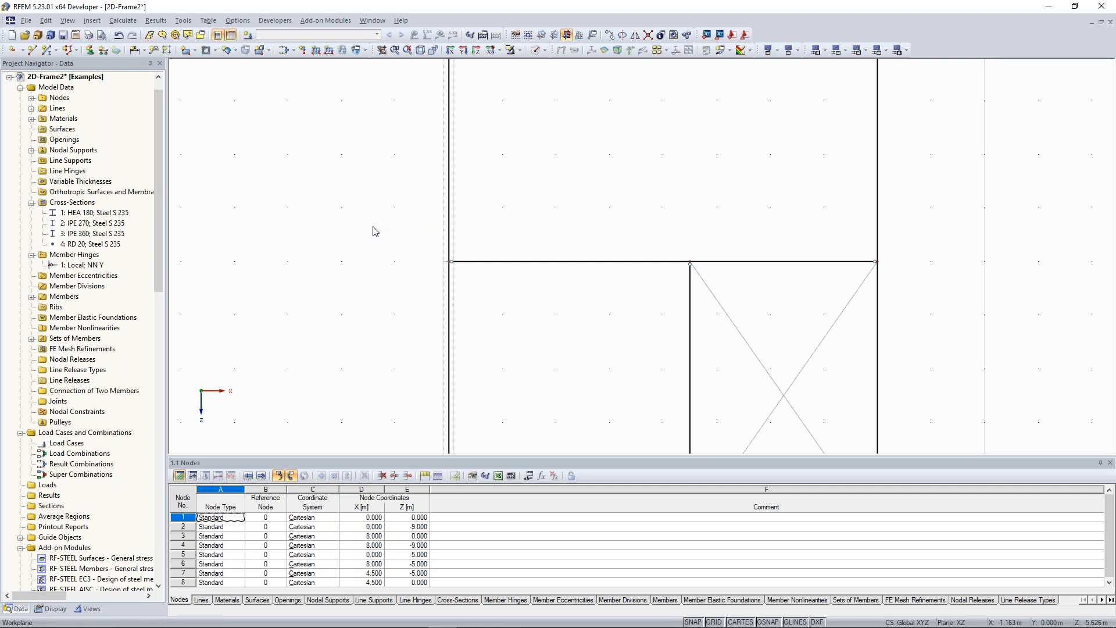
scroll(389, 223, "down", 1)
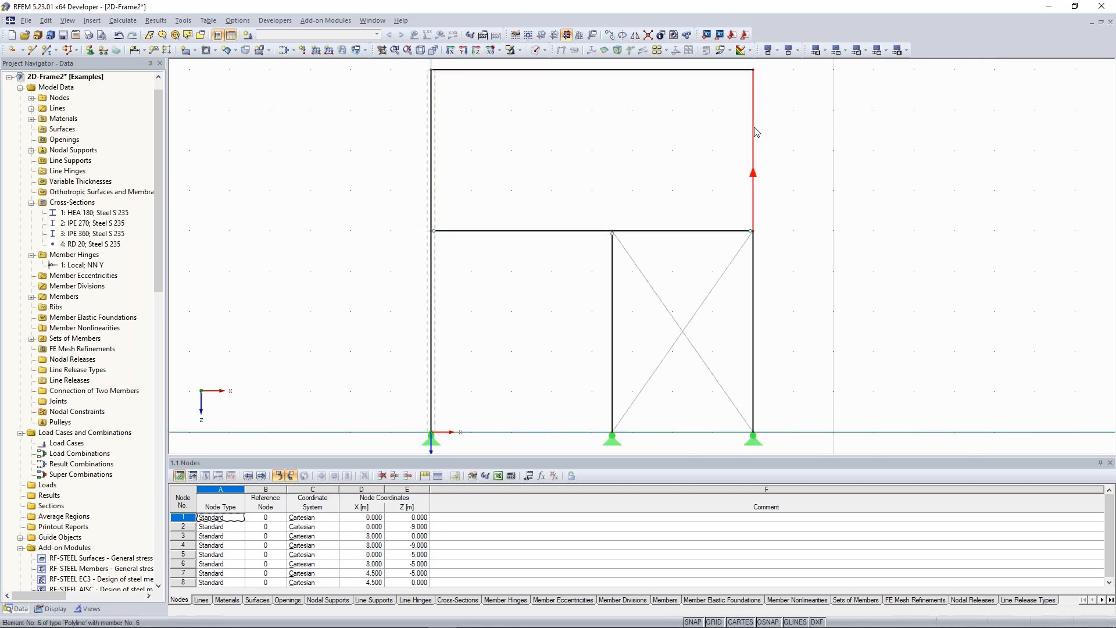
left_click(754, 176)
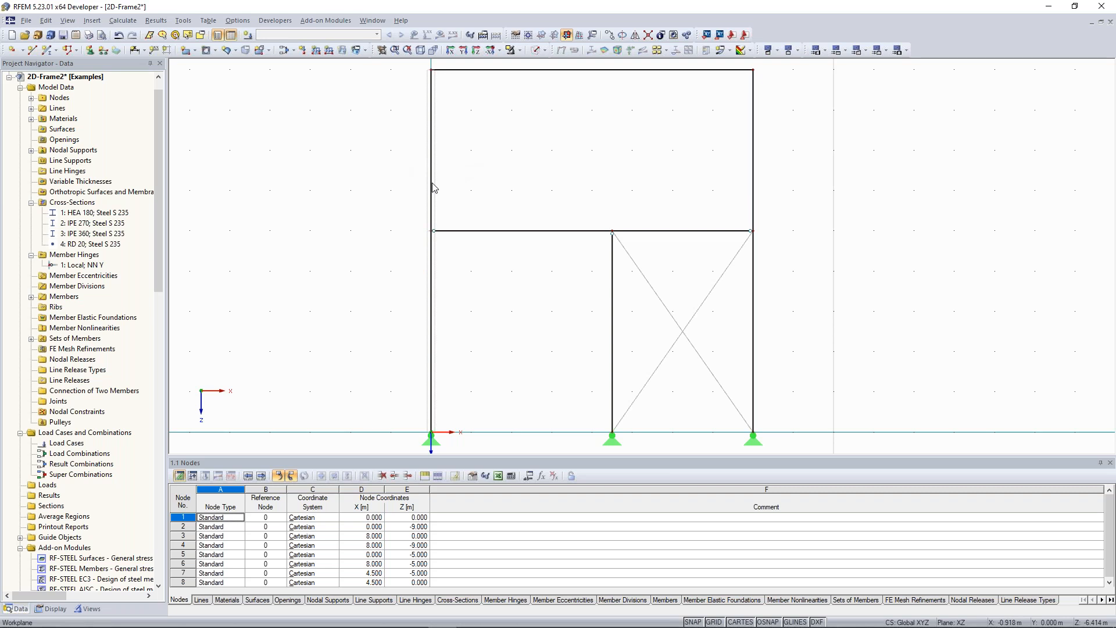
middle_click_drag(347, 210, 338, 208)
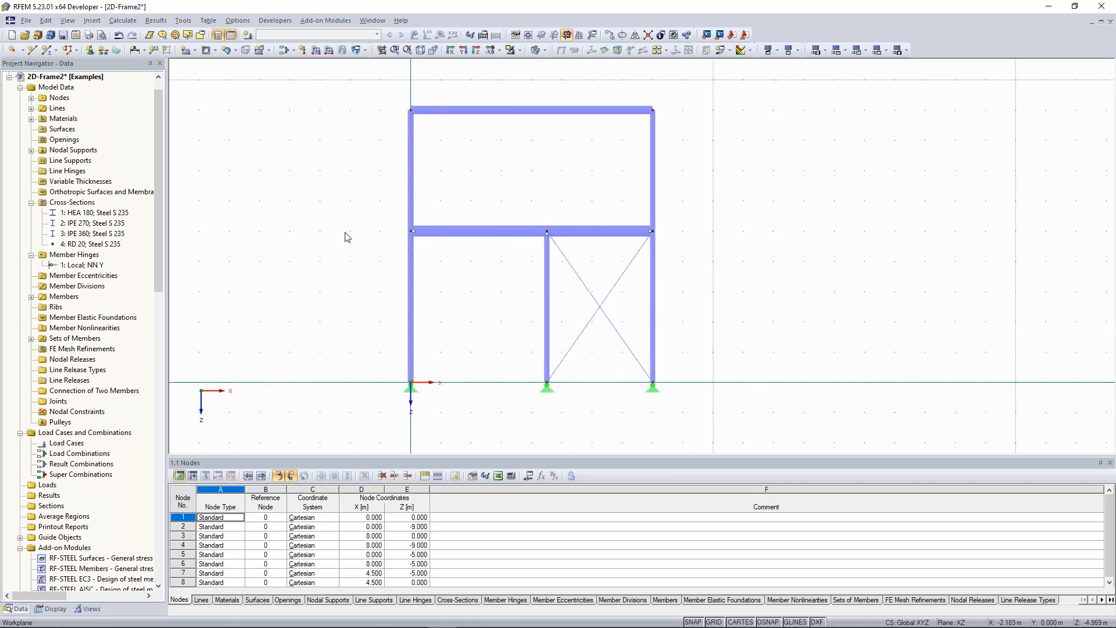
middle_click_drag(361, 169, 320, 192)
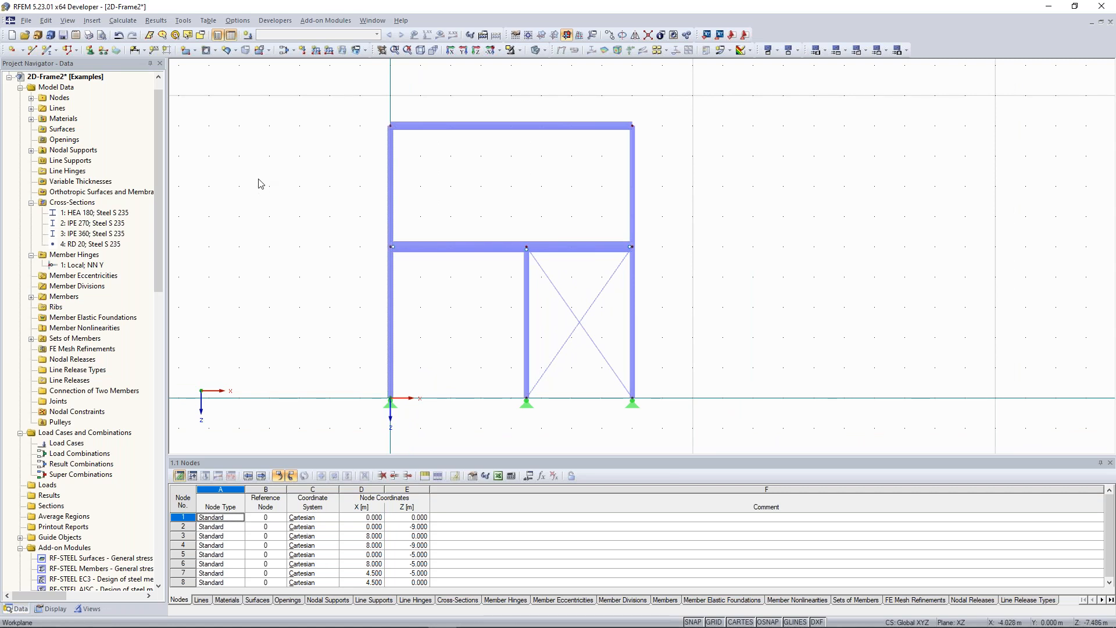
- Create load case LC1 with the description Self-weight, the Permanent action category and active self-weight factor 1.000 in Z
left_click(252, 39)
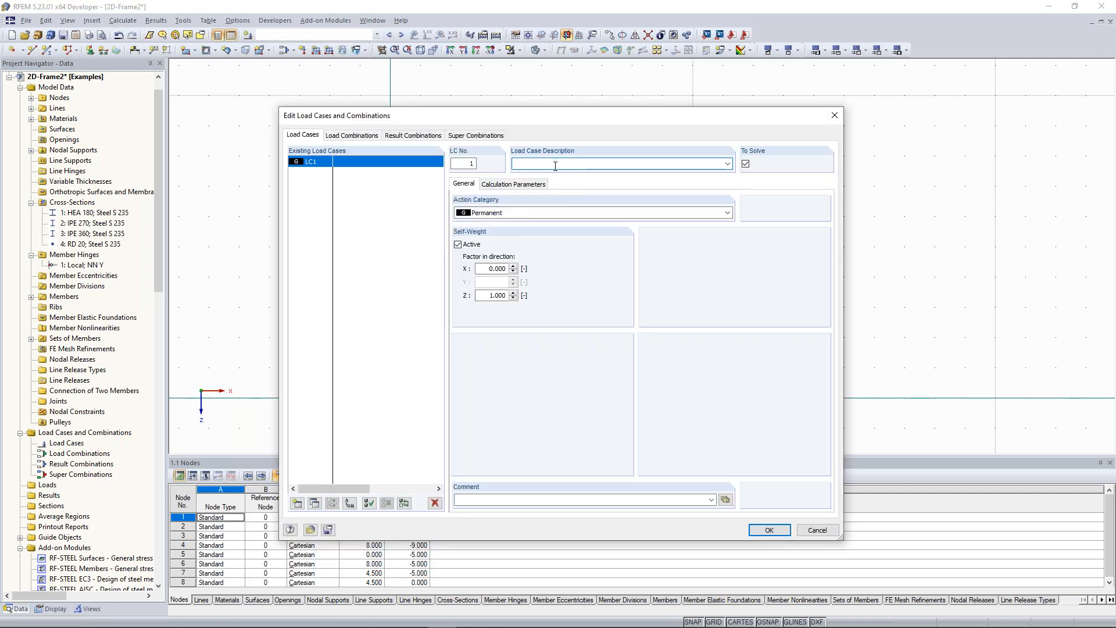
left_click(555, 166)
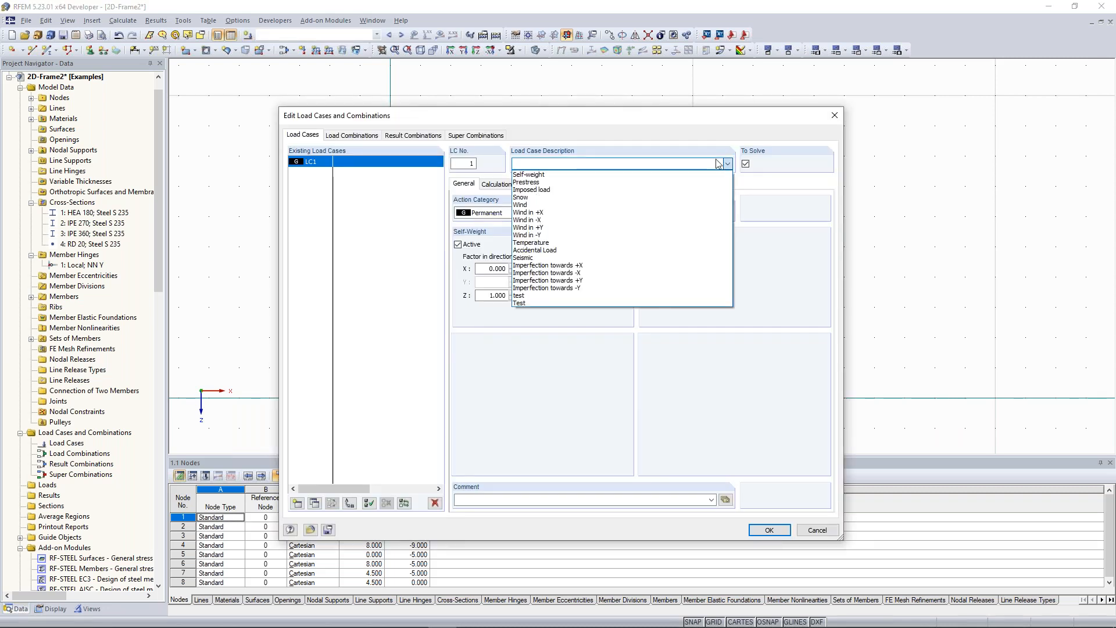
left_click(540, 175)
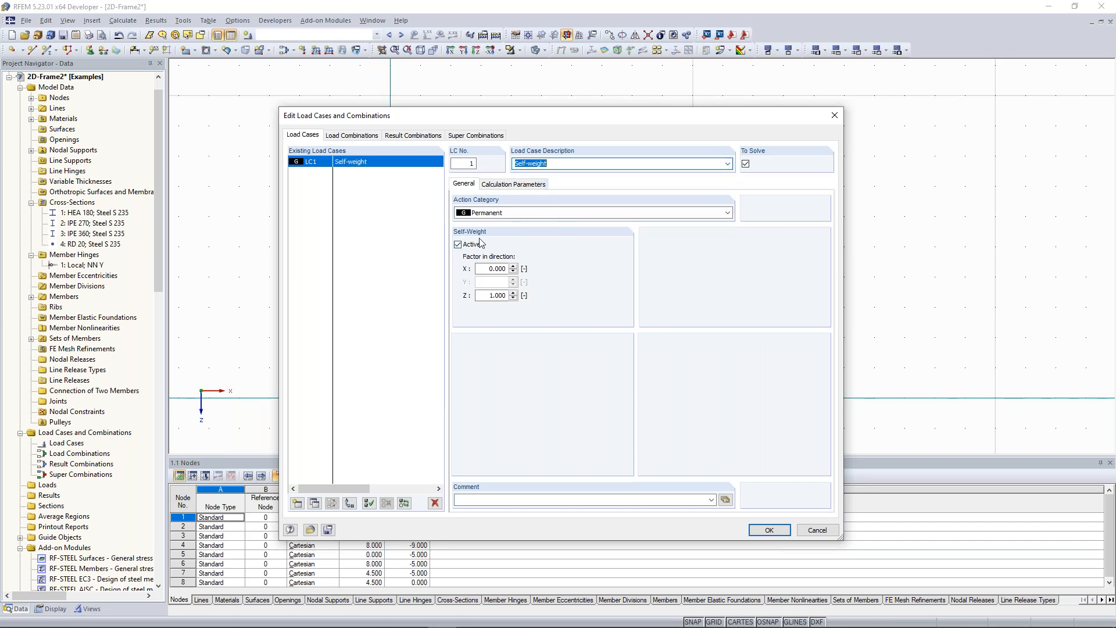
left_click(763, 533)
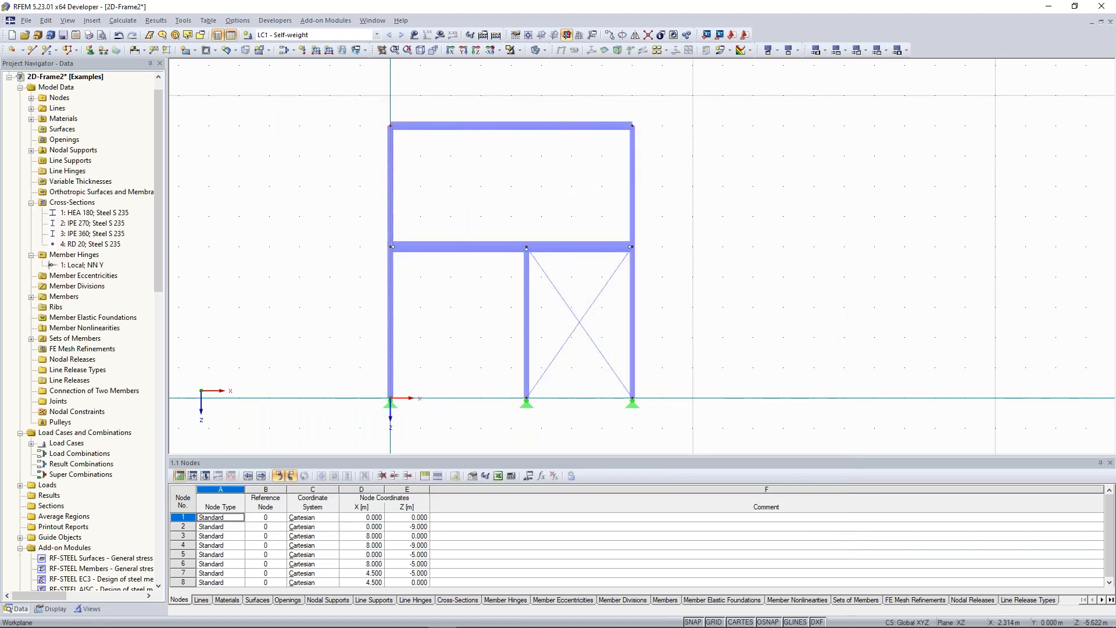
left_click_drag(341, 81, 673, 139)
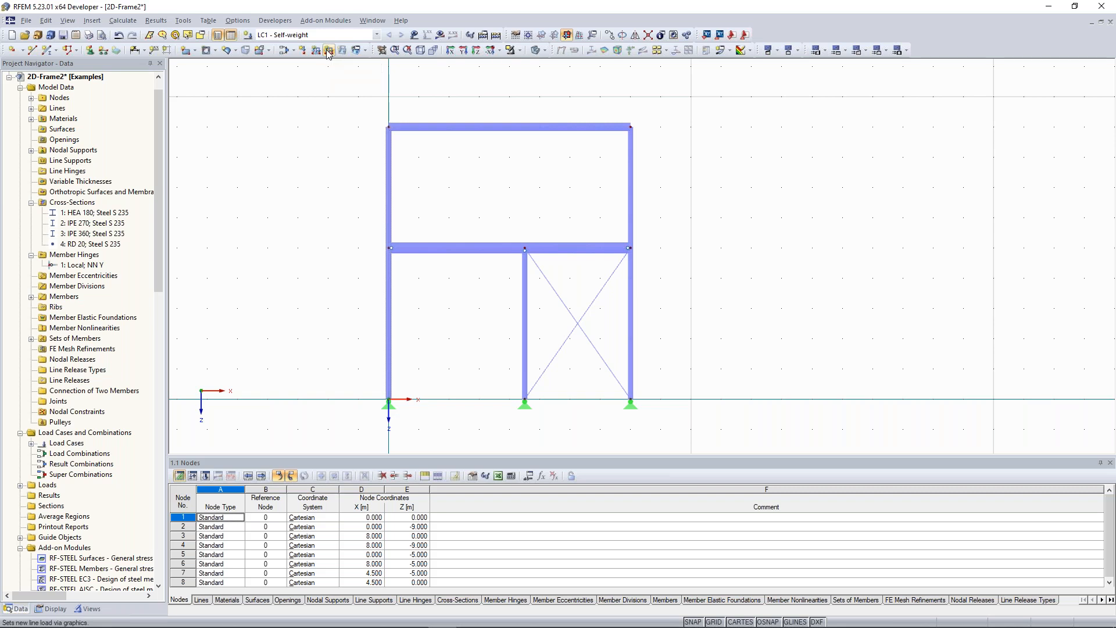
left_click_drag(356, 97, 666, 157)
left_click(350, 214)
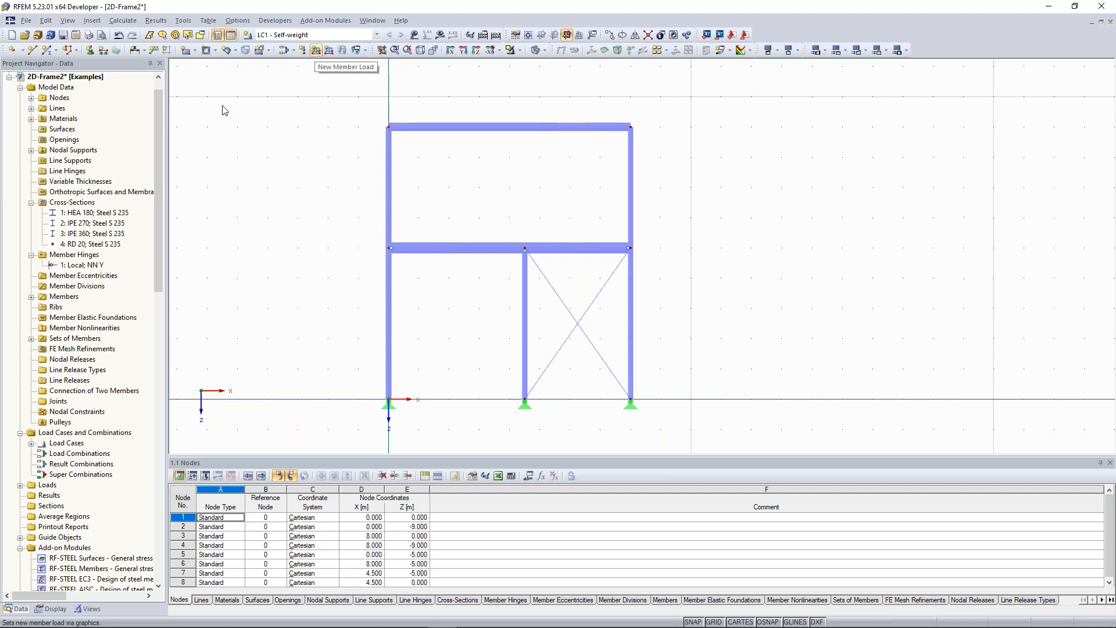
- Apply a uniform force member load of 12.767 kN/m in the projected global ZP direction to the upper beam
left_click(317, 51)
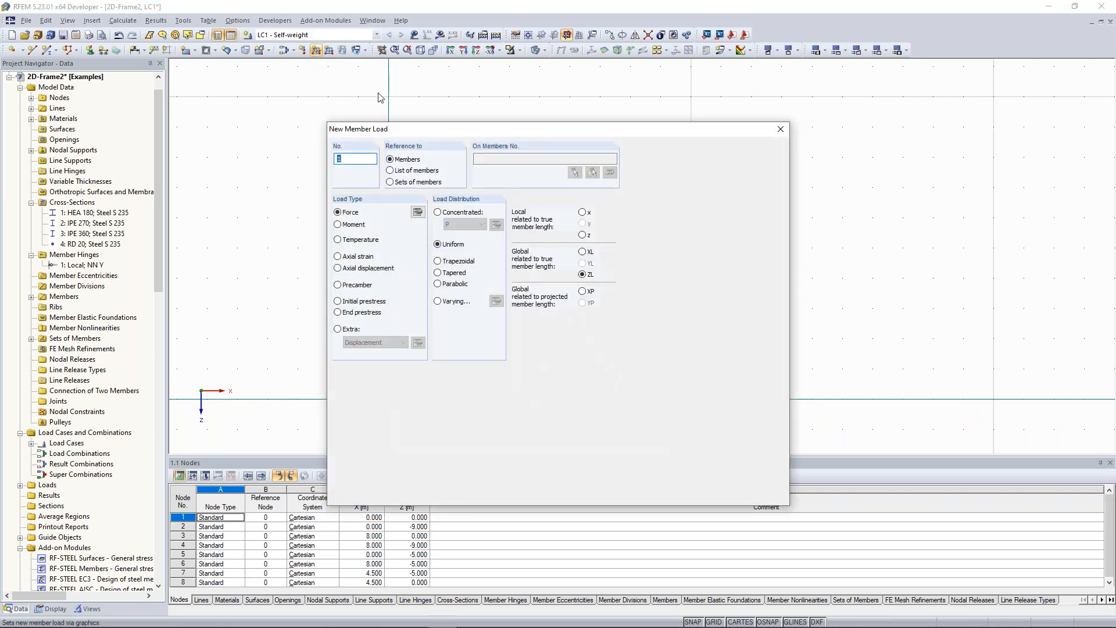
left_click_drag(471, 128, 789, 63)
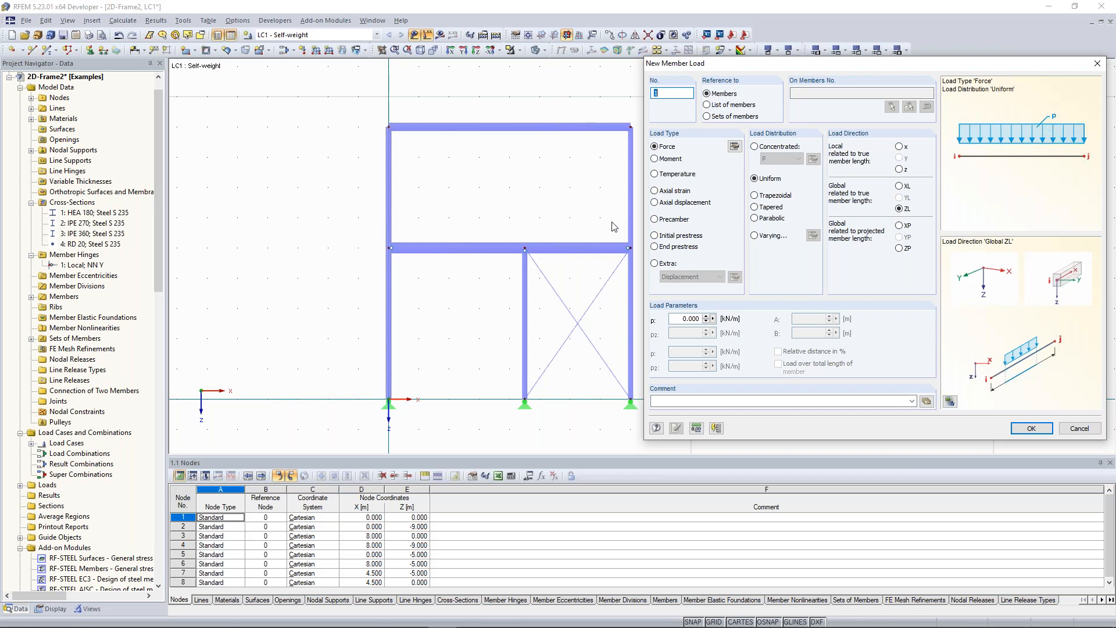
left_click(899, 248)
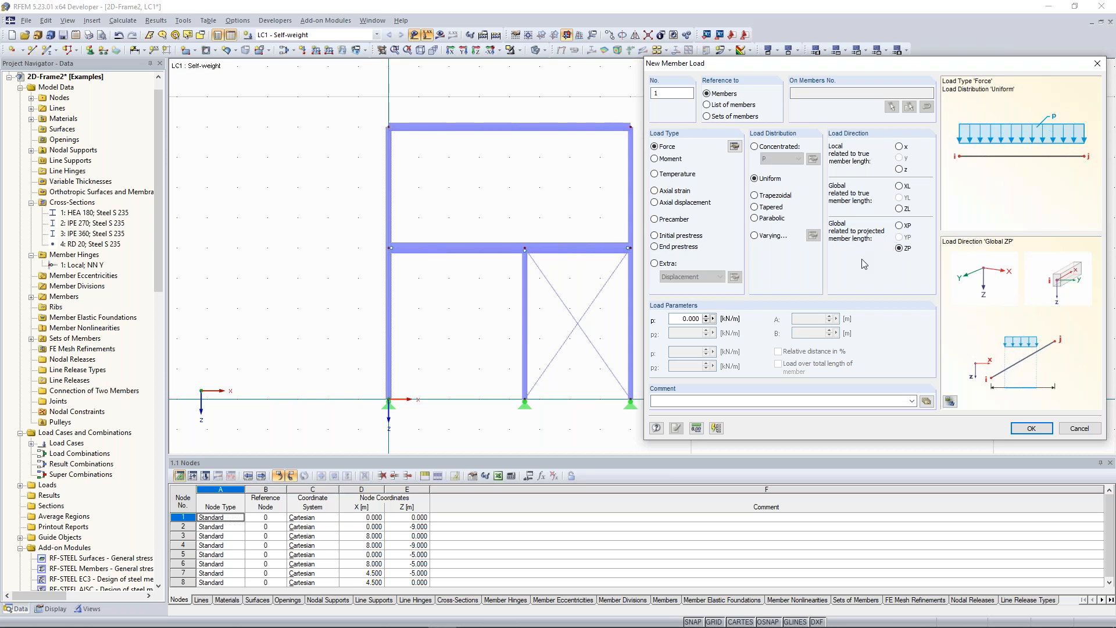
left_click(898, 209)
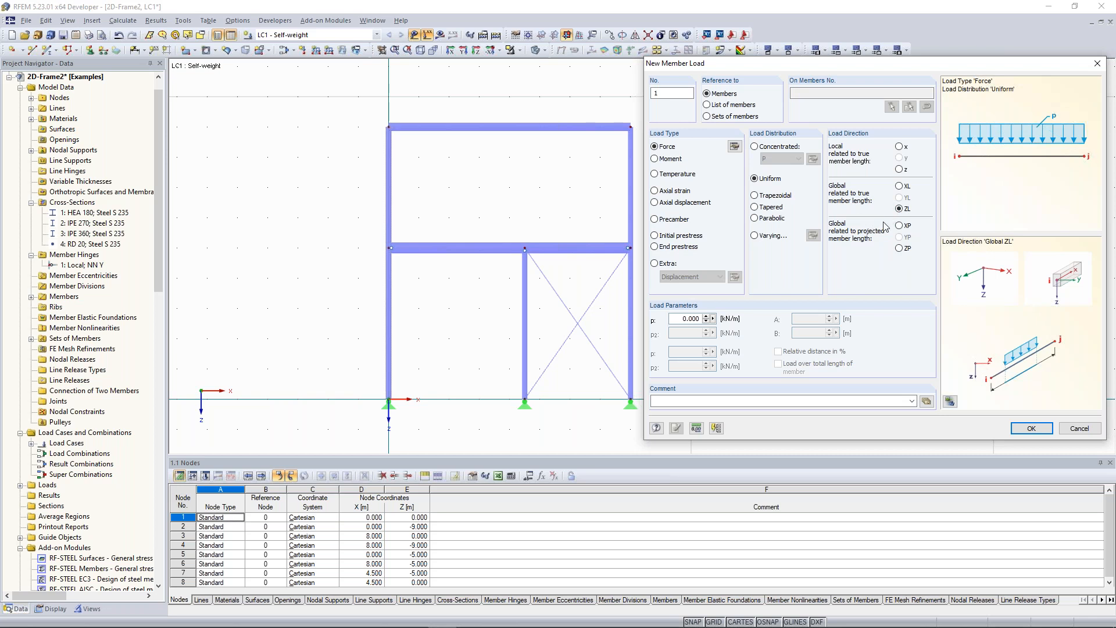
left_click(901, 249)
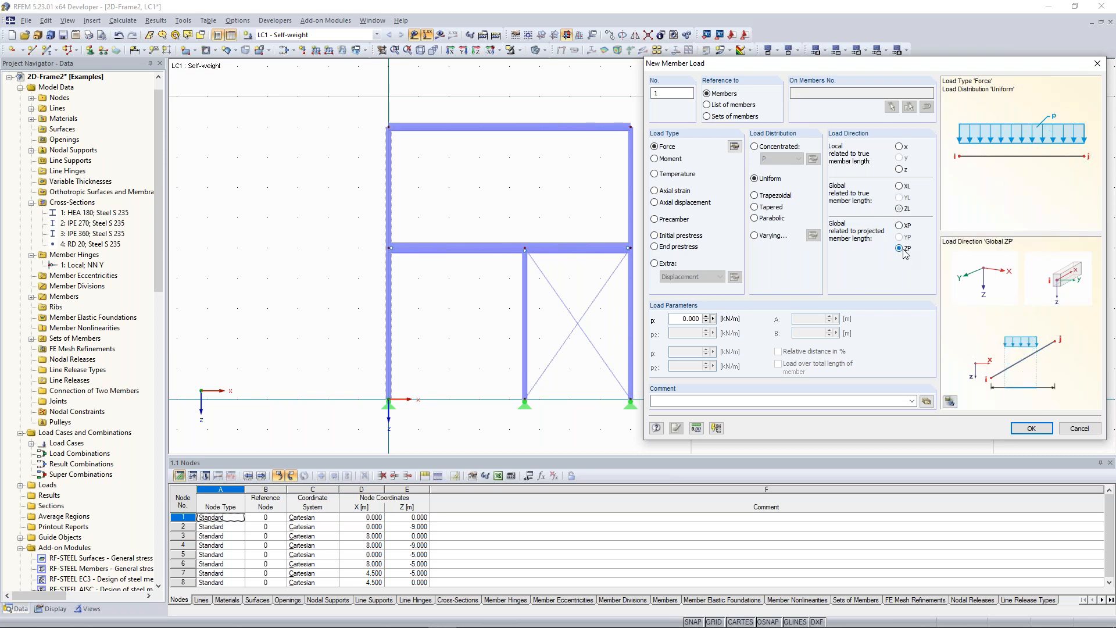
left_click(679, 317)
type("12,767")
left_click(1034, 431)
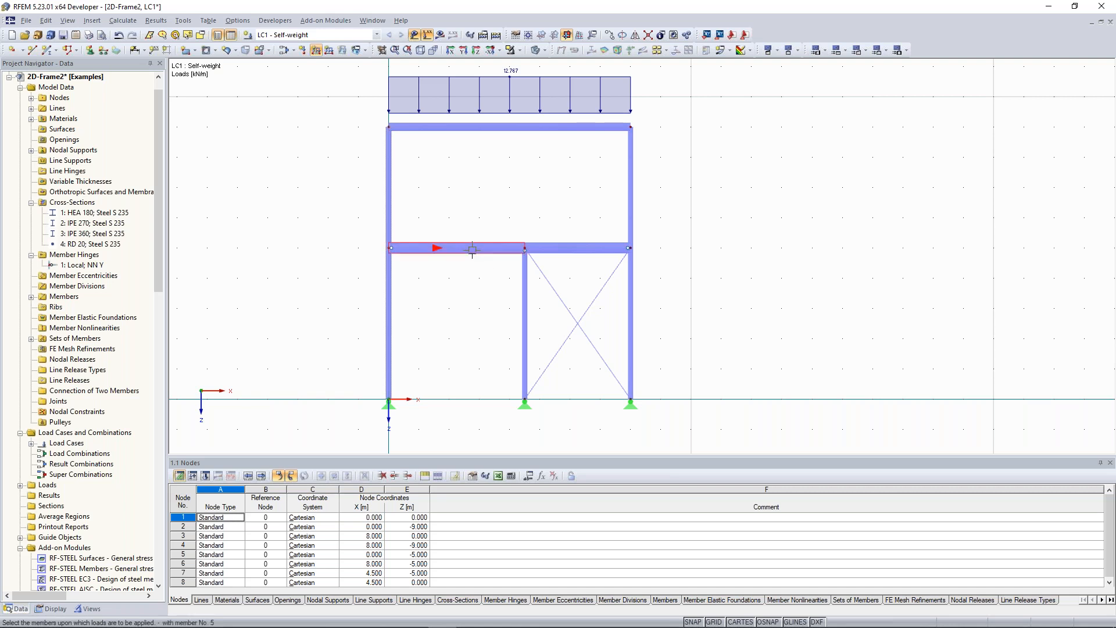
- Apply the same 12.767 kN/m member load to both members of the lower beam
middle_click_drag(461, 225, 465, 219)
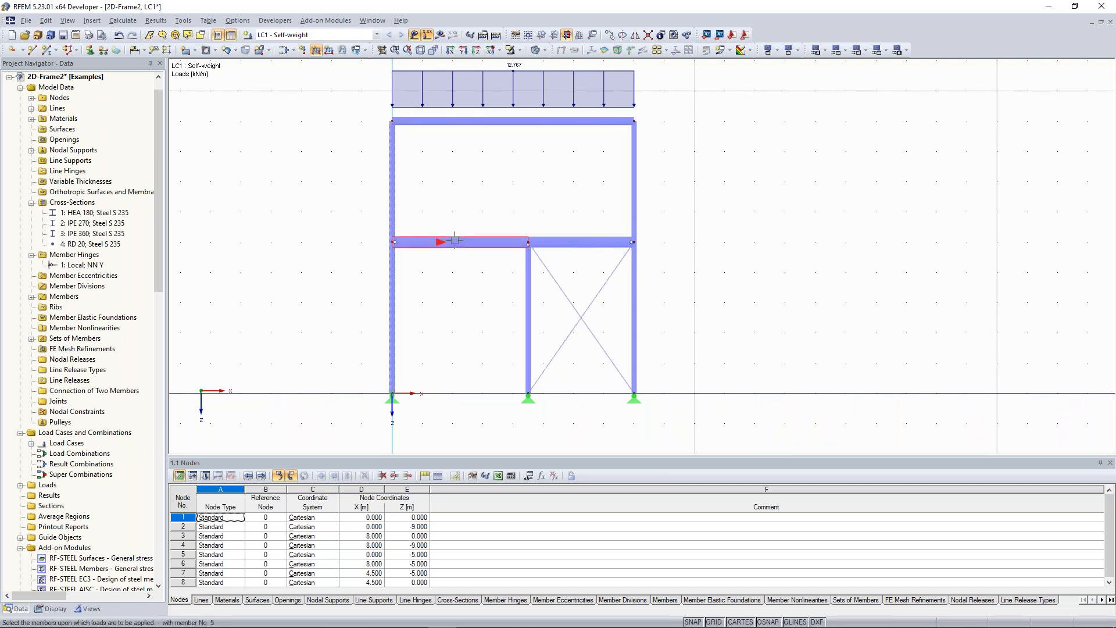
left_click(454, 241)
left_click(568, 242)
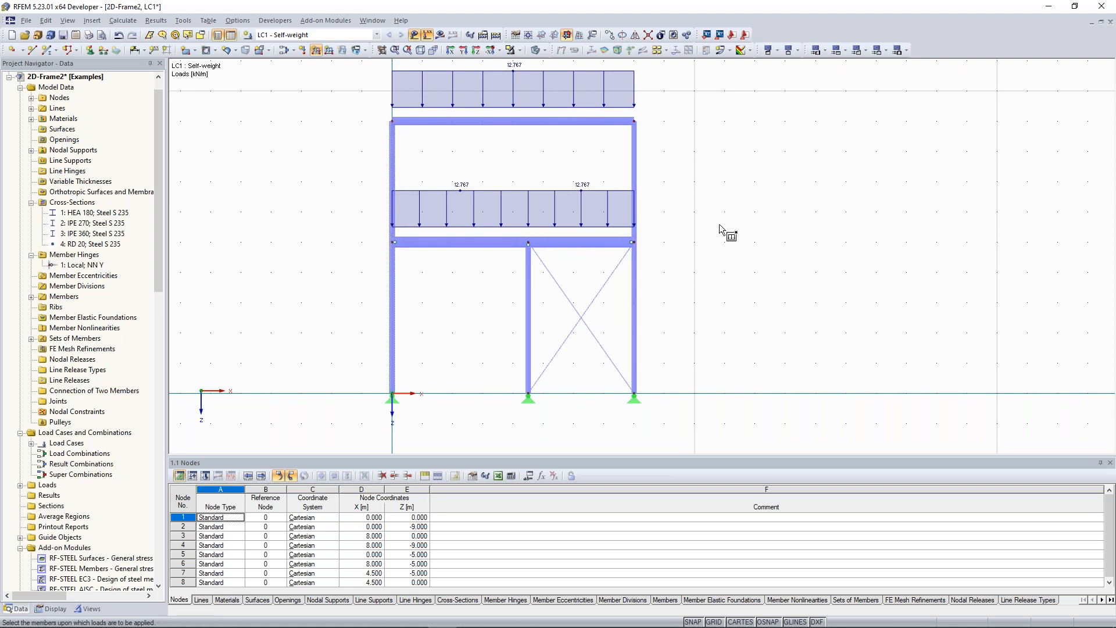
key("Escape")
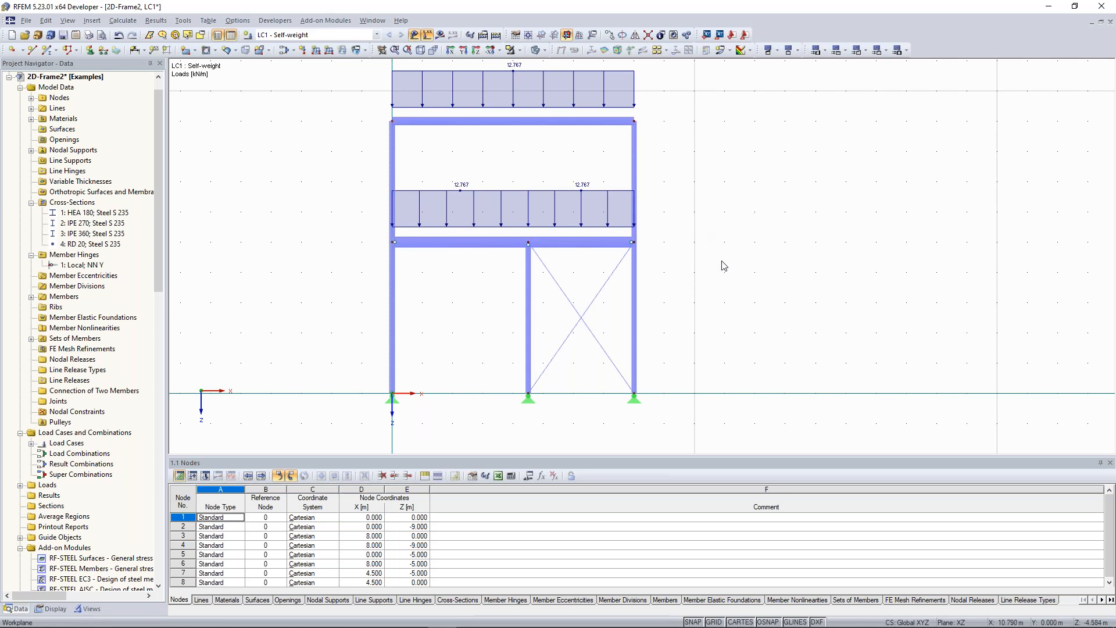
- Set the uniform load on both lower beam members to 68.371 kN/m by editing the two member loads together
left_click_drag(730, 276, 367, 177)
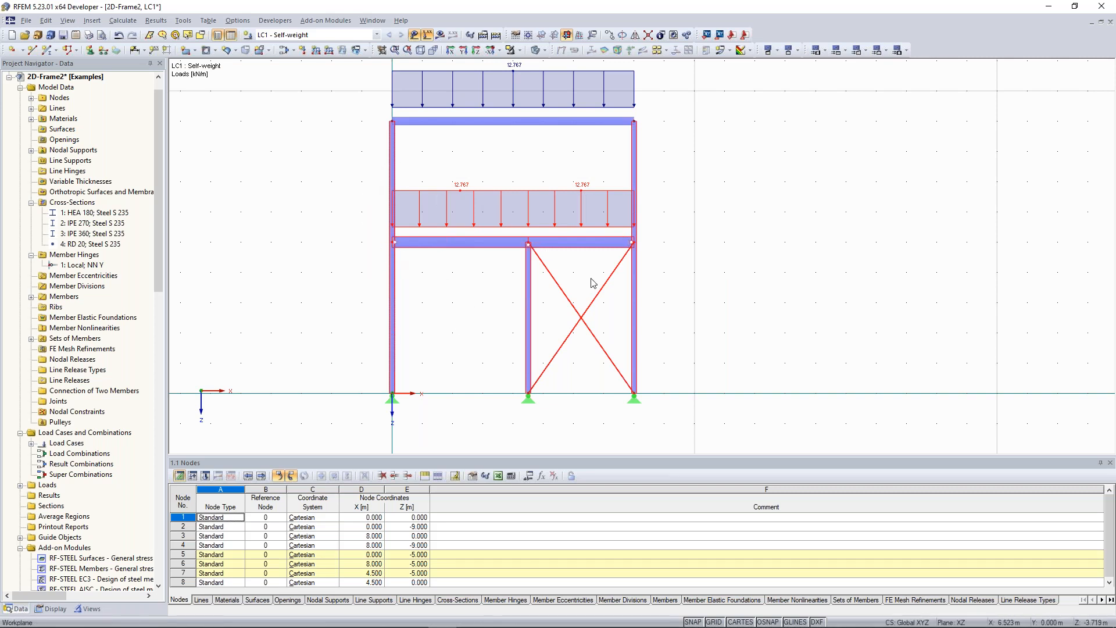
right_click(524, 194)
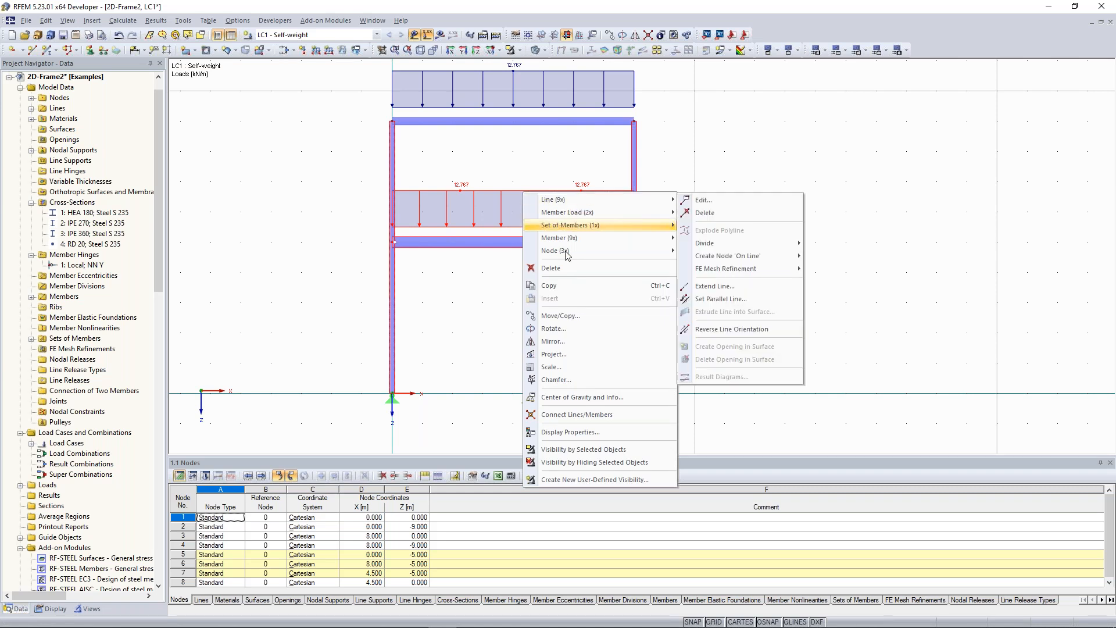
mouse_move(567, 252)
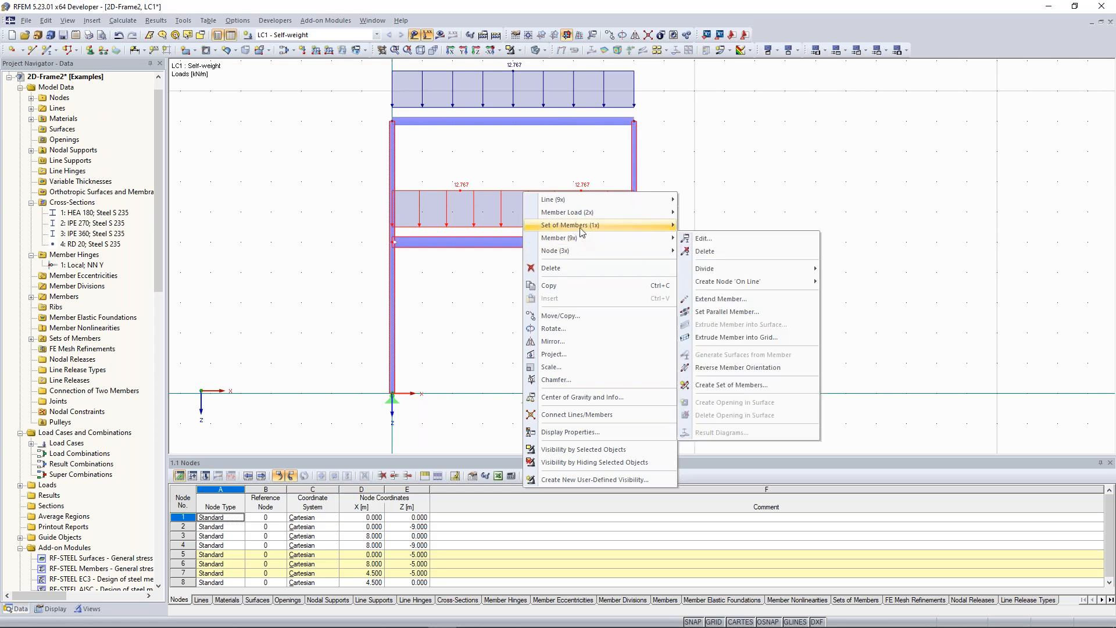
mouse_move(602, 201)
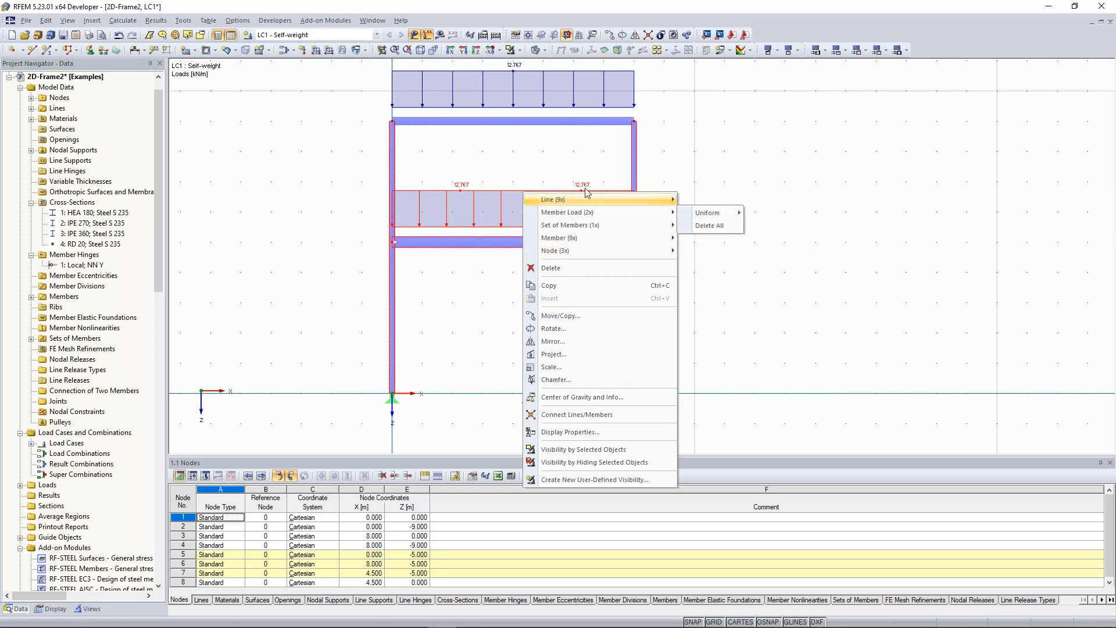
mouse_move(569, 216)
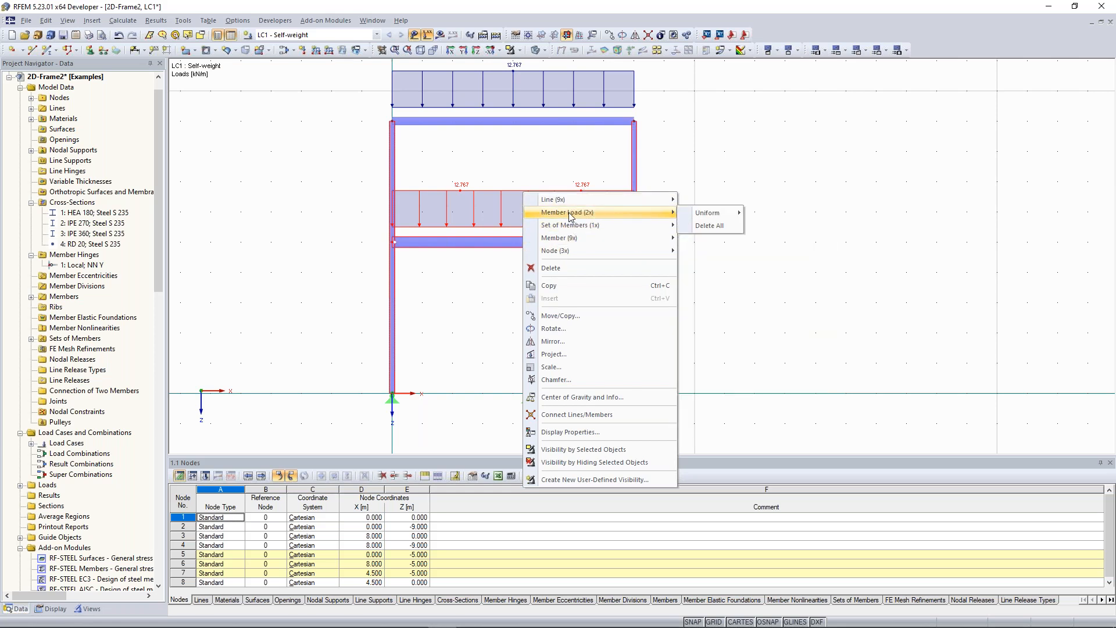
mouse_move(702, 215)
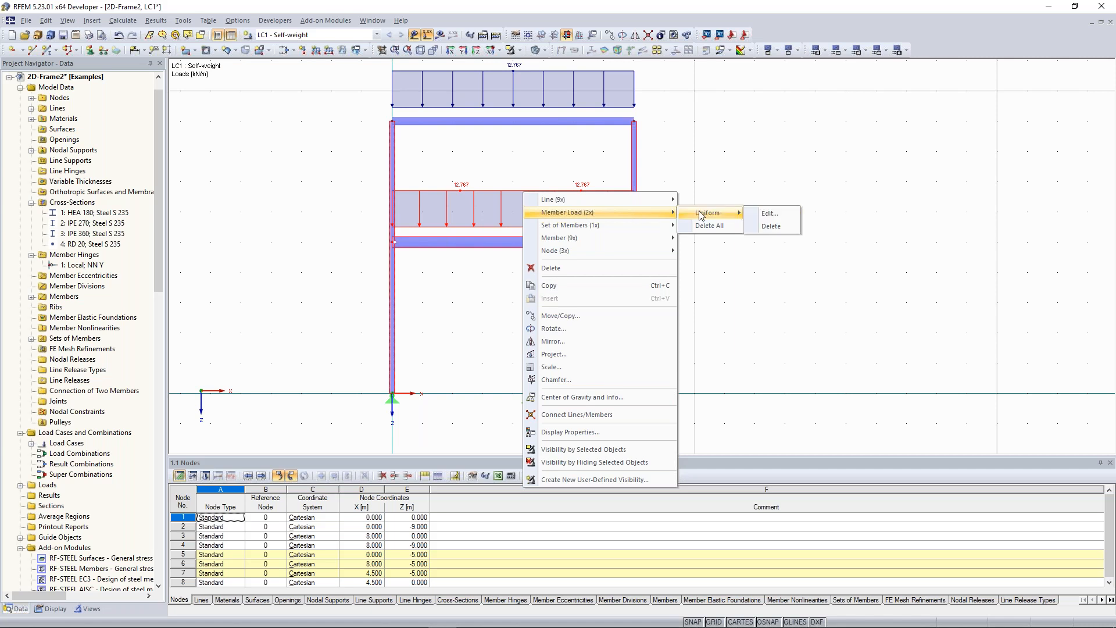
left_click(770, 214)
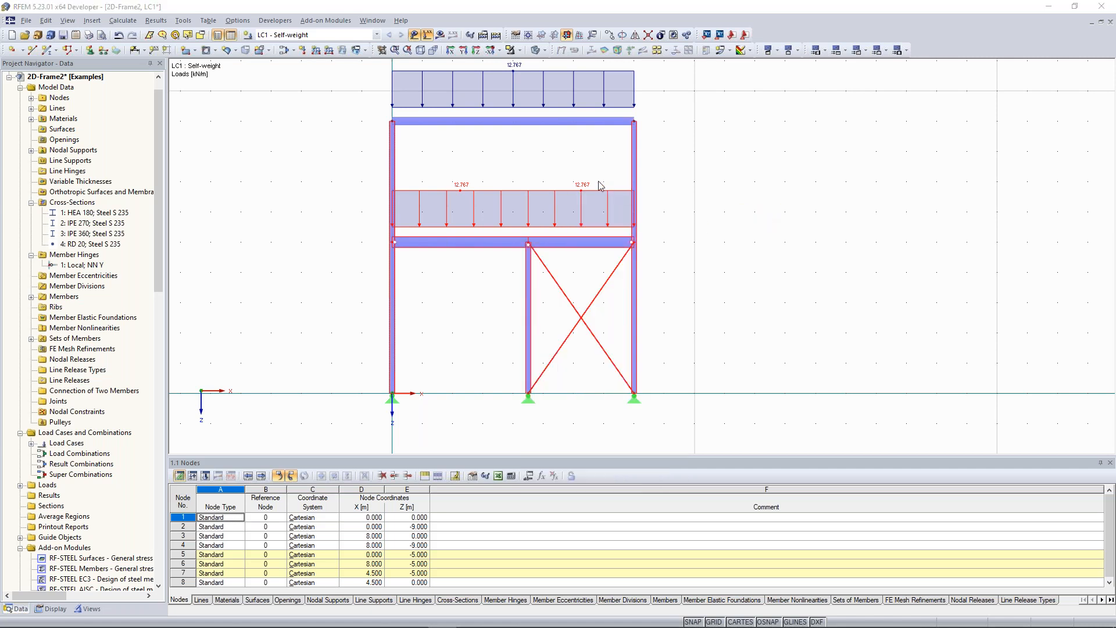
left_click_drag(548, 81, 831, 54)
left_click_drag(638, 321, 683, 324)
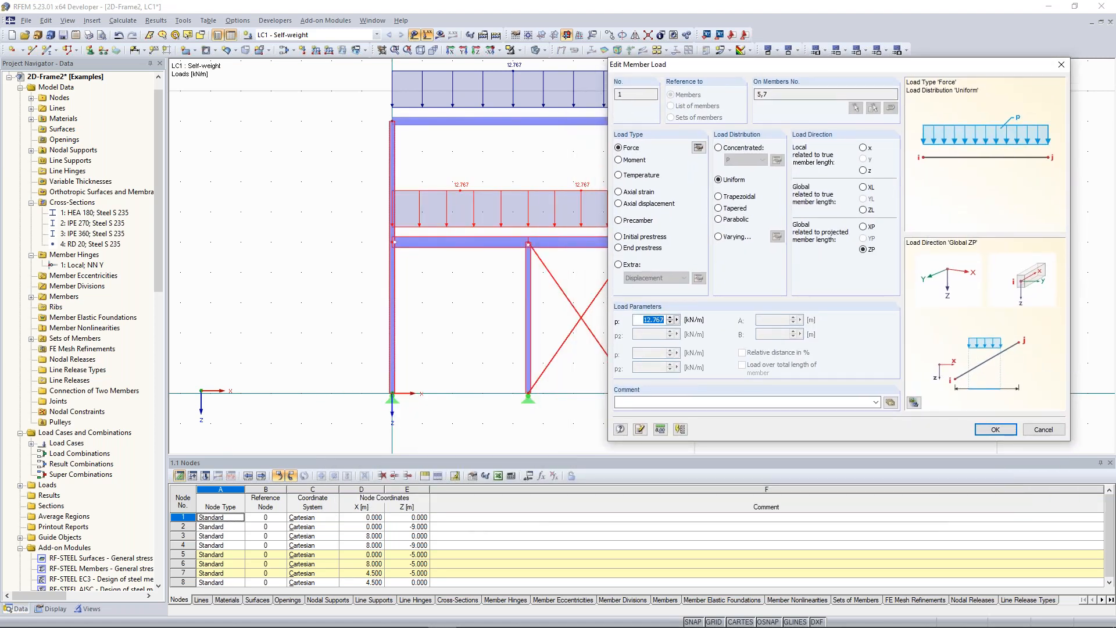
type("68,371")
left_click(993, 430)
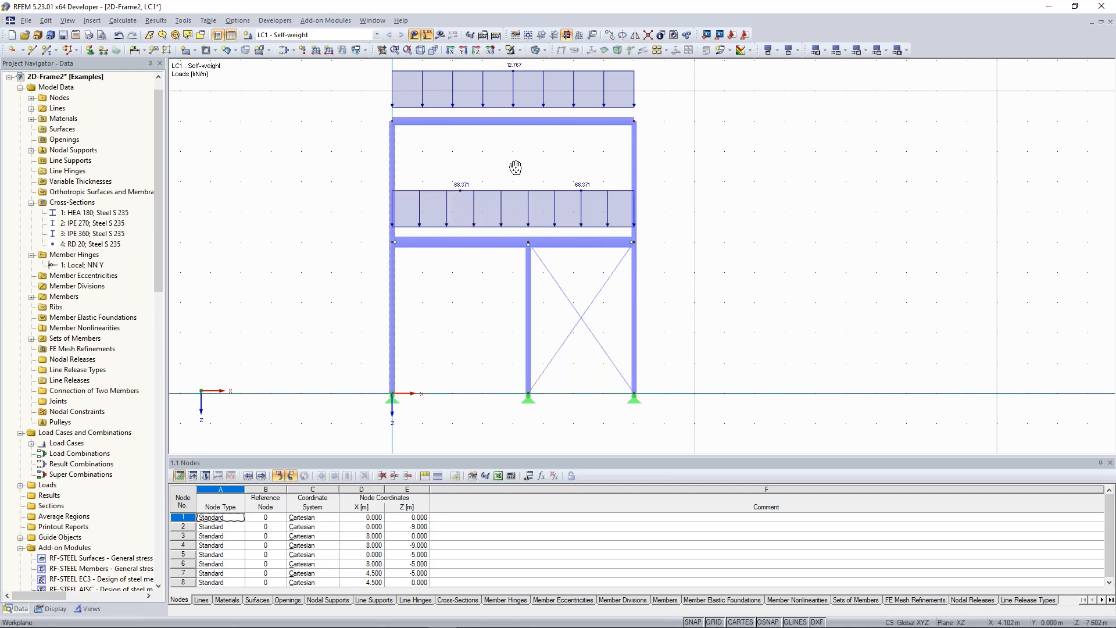
- Apply vertical nodal loads of 40 kN in the Z direction to the two top corner nodes of the frame
middle_click_drag(515, 168, 517, 169)
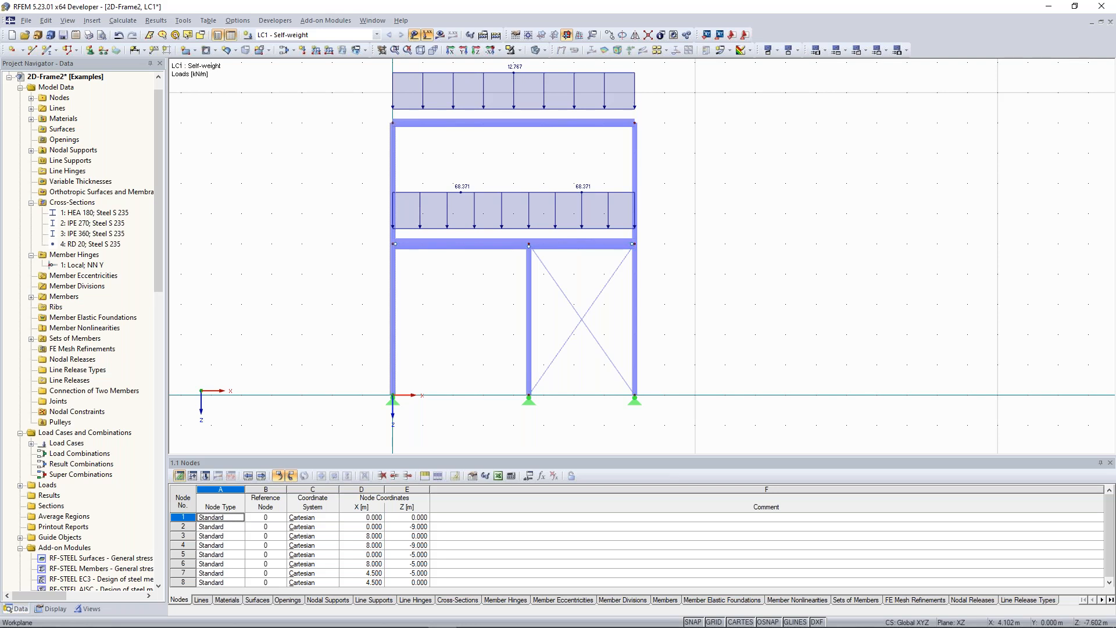
middle_click_drag(352, 157, 364, 175)
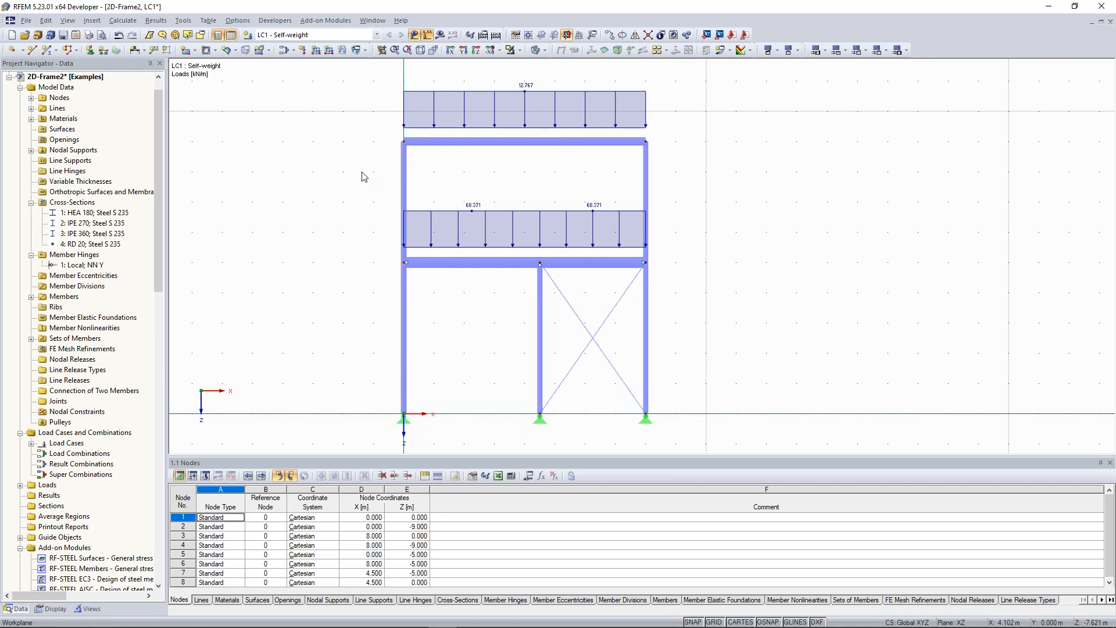
middle_click_drag(361, 172, 361, 205)
left_click(414, 123)
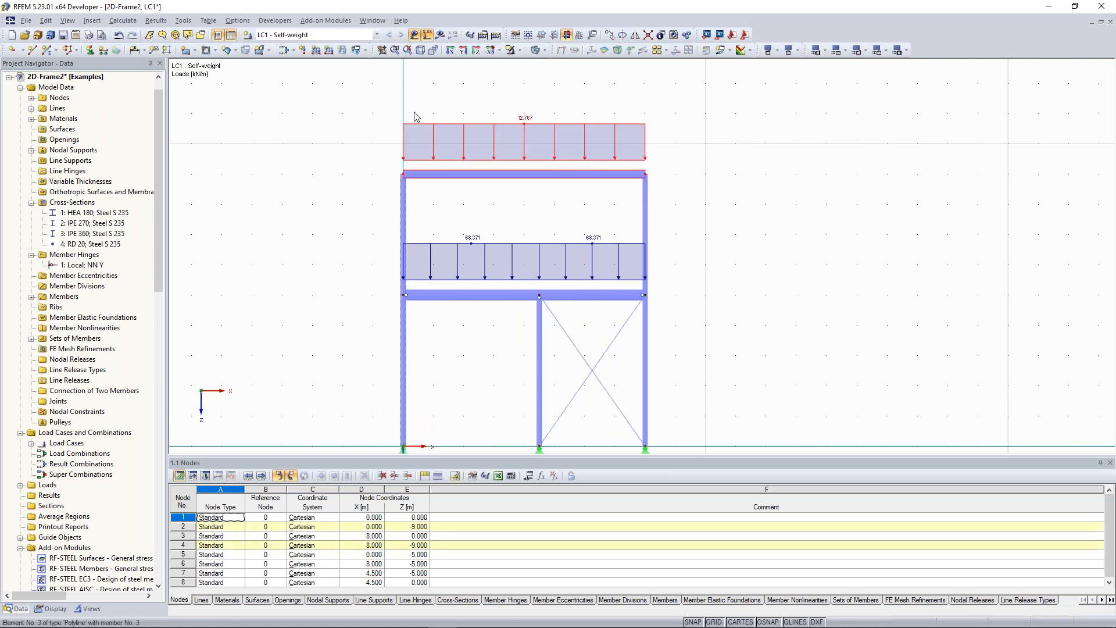
left_click(302, 51)
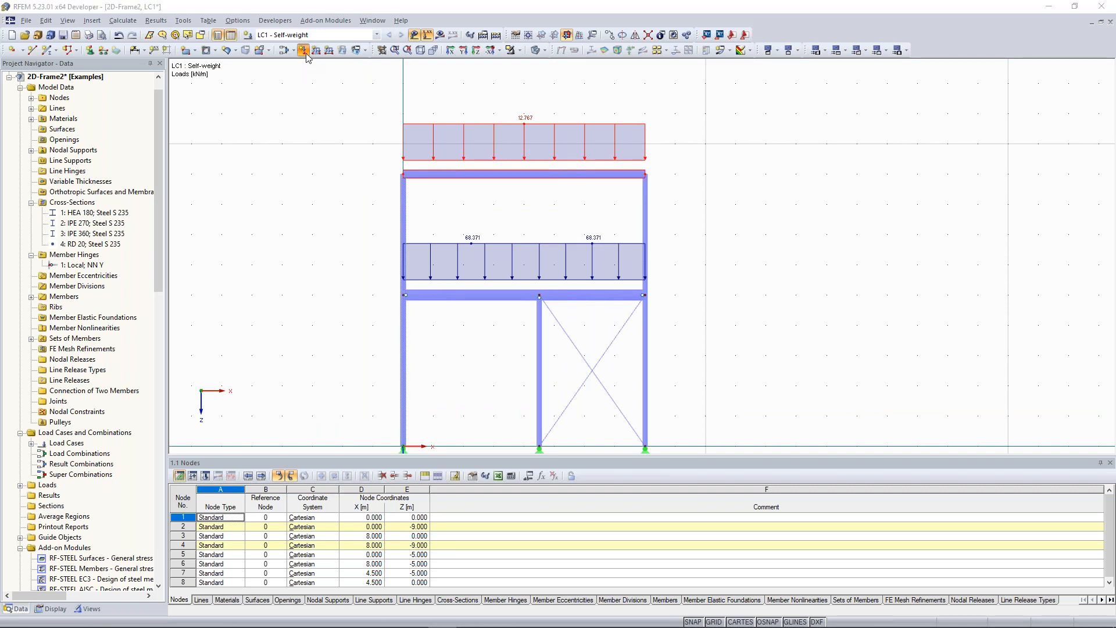
left_click_drag(741, 112, 839, 71)
left_click(731, 105)
double_click(731, 105)
left_click(744, 106)
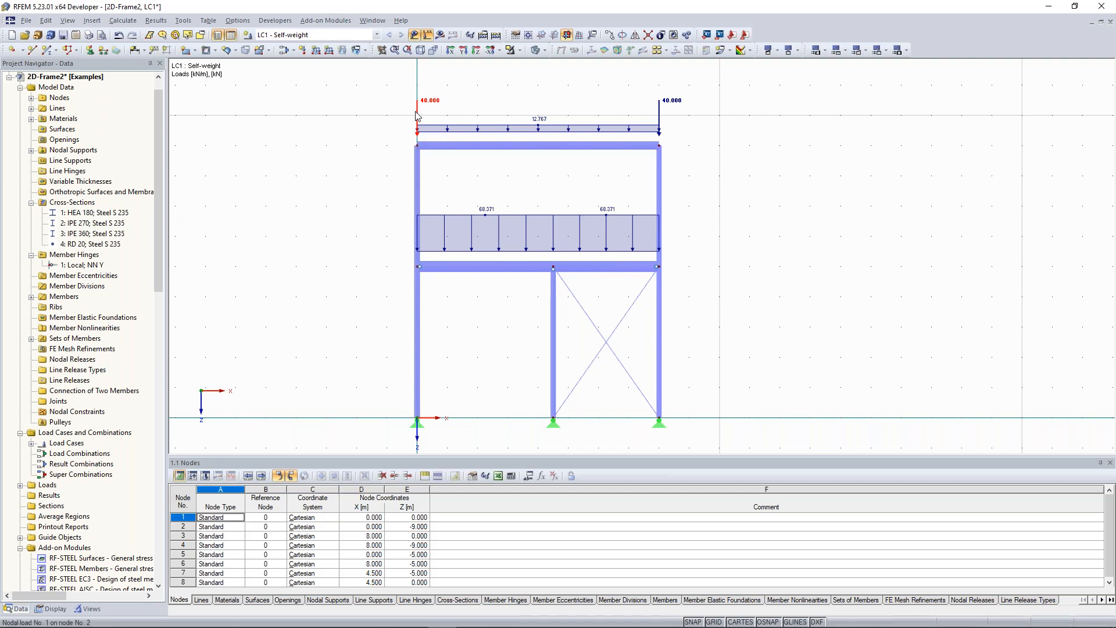
- Copy the 40 kN nodal load to the three nodes of the lower beam at the left, middle and right columns
left_click_drag(415, 112, 418, 266, "ctrl")
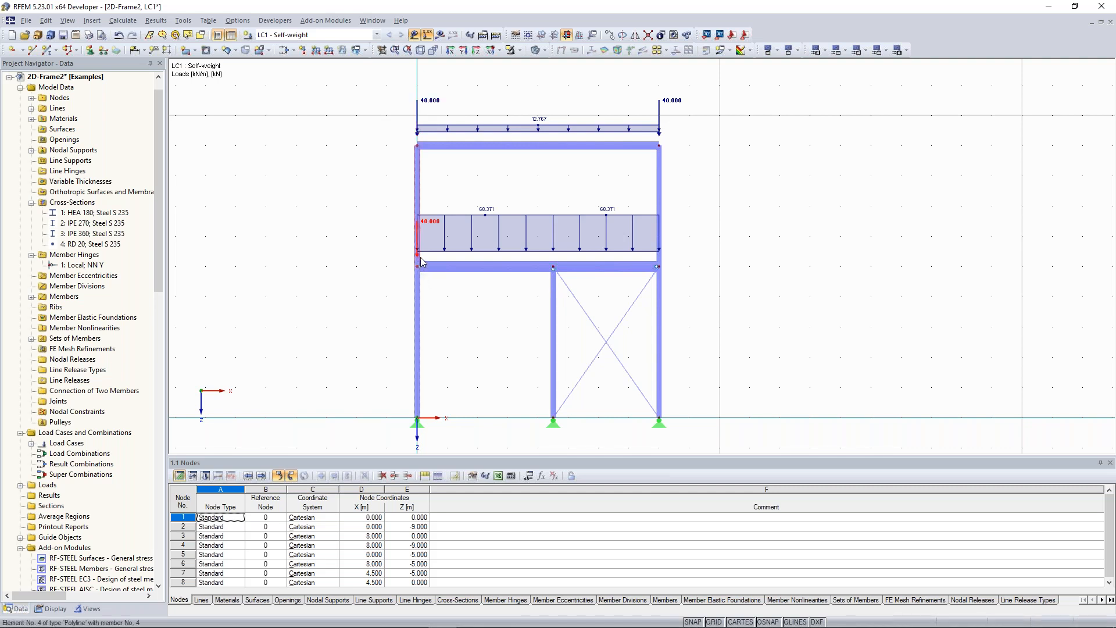
left_click_drag(430, 226, 553, 267, "ctrl")
left_click_drag(569, 226, 663, 273, "ctrl")
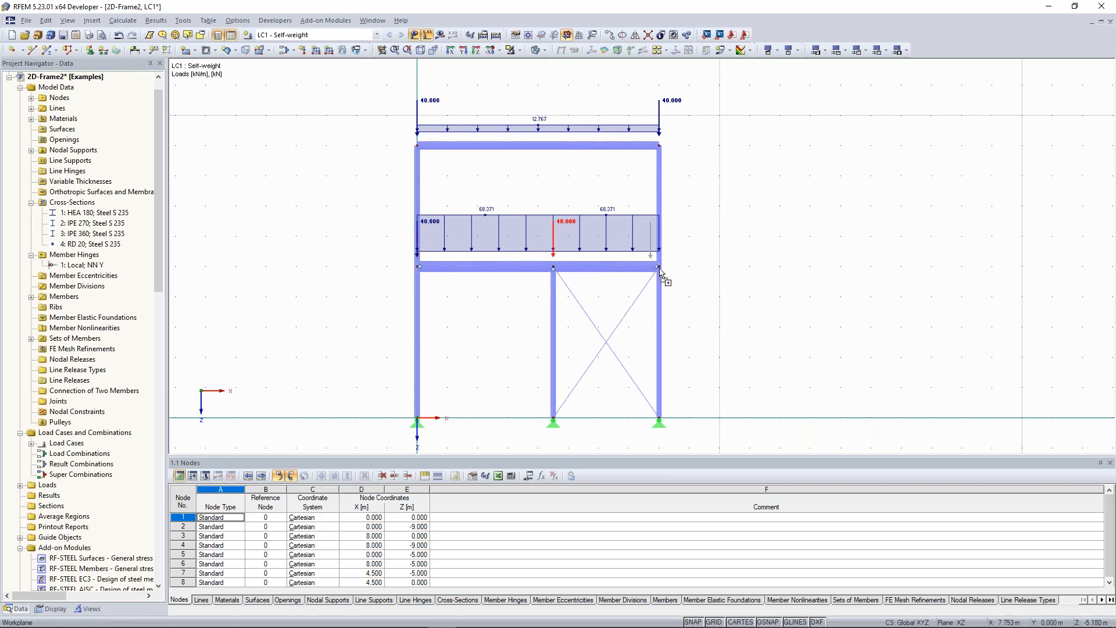
left_click(516, 189)
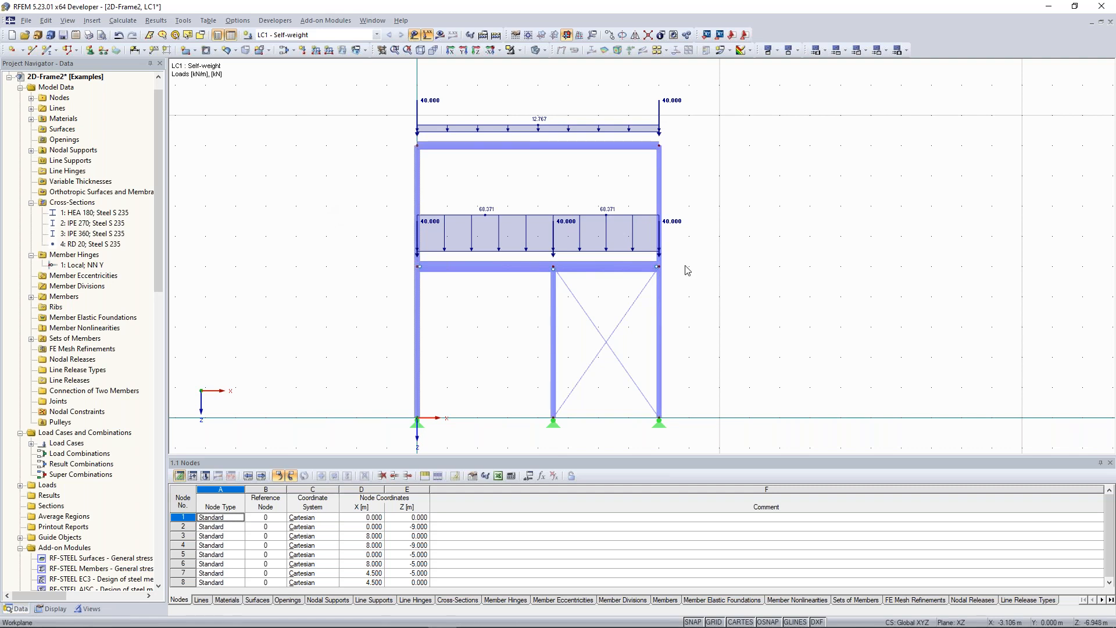
- Set the PZ force of the nodal loads on lower beam nodes 5-7 to 2.4 kN
middle_click_drag(717, 260, 706, 255)
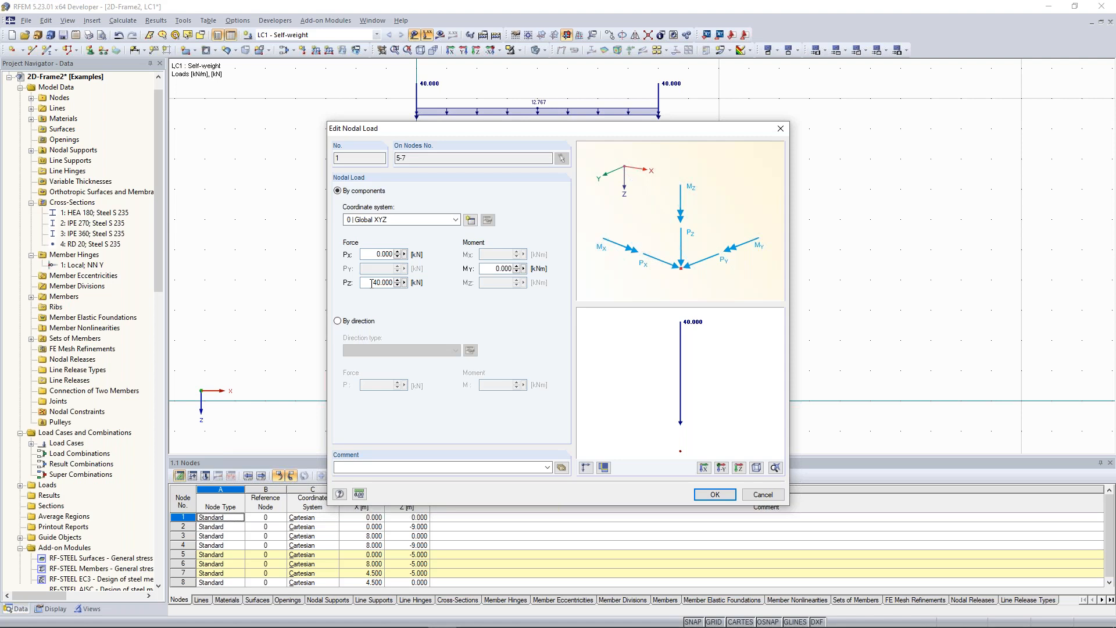
left_click_drag(371, 283, 404, 285)
type("2.4")
left_click(716, 495)
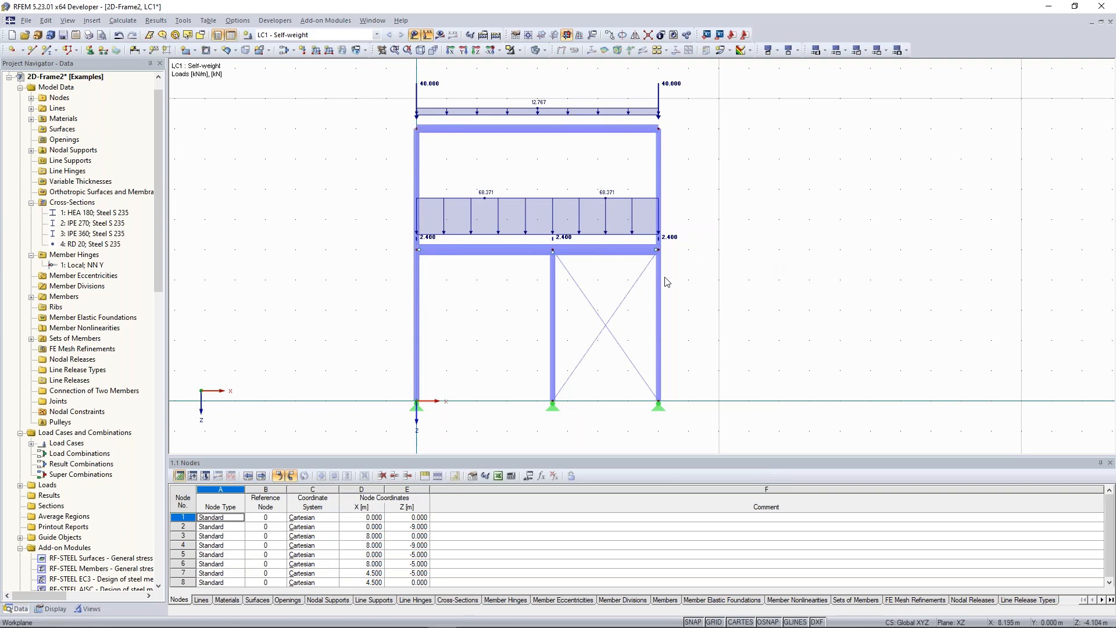
middle_click_drag(691, 242, 699, 232)
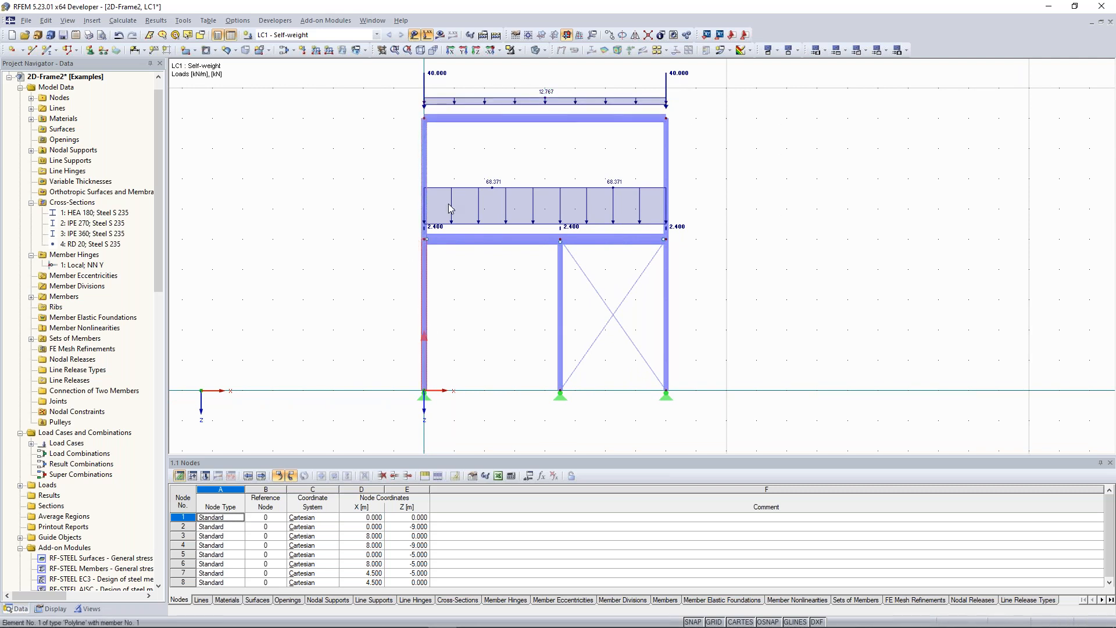
- Apply a uniform member load of 2.7 kN/m in the global XP direction to the lower and upper members of the right column
middle_click_drag(359, 176, 330, 190)
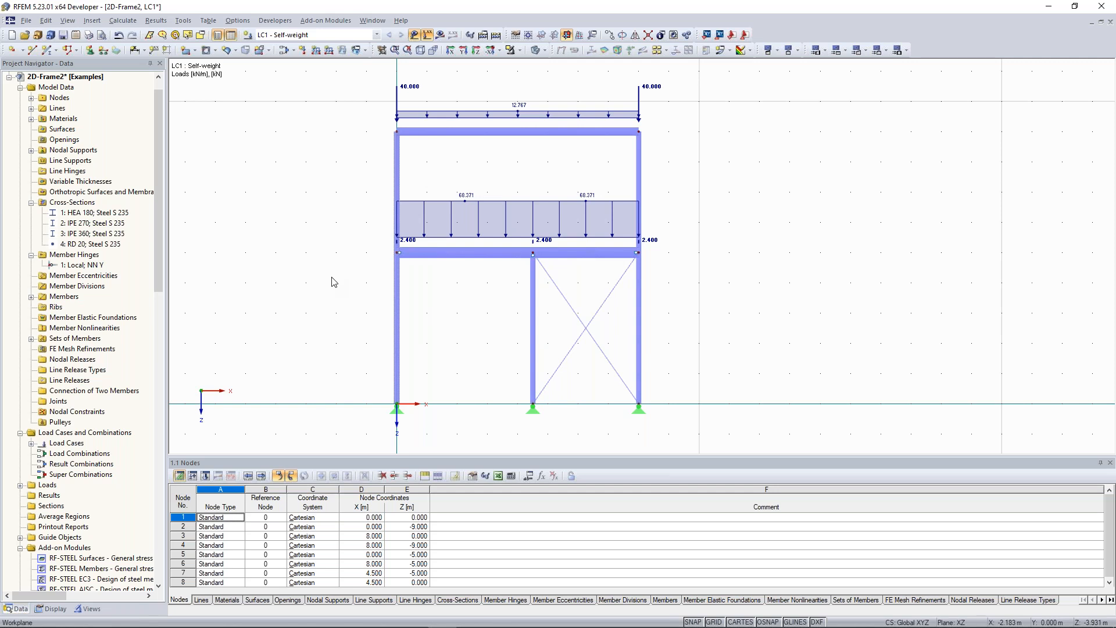
middle_click_drag(334, 310, 311, 308)
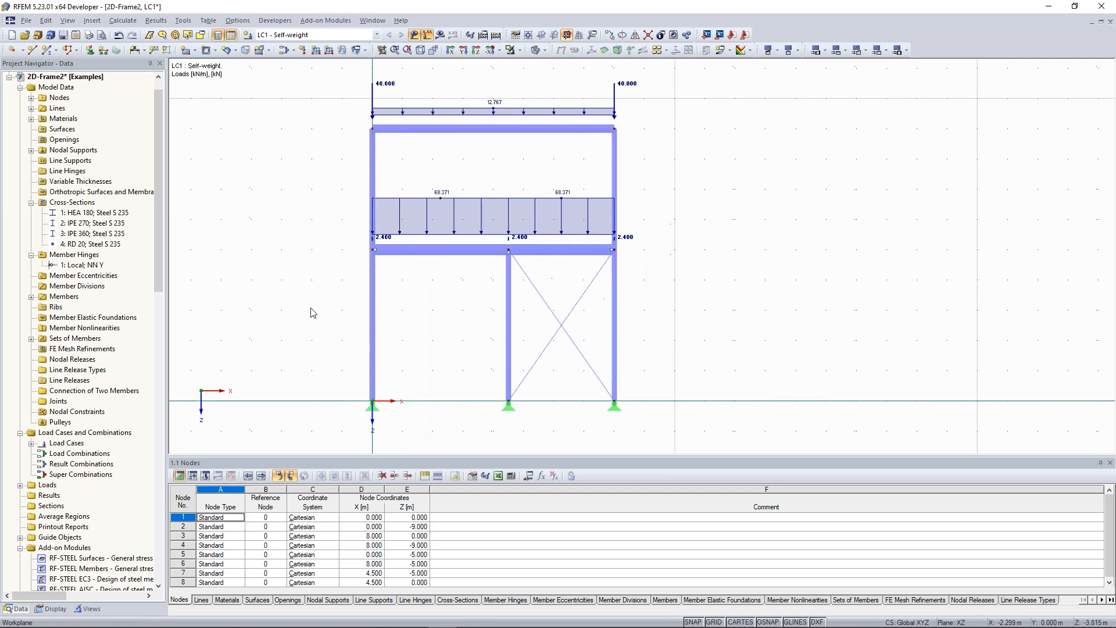
left_click(317, 54)
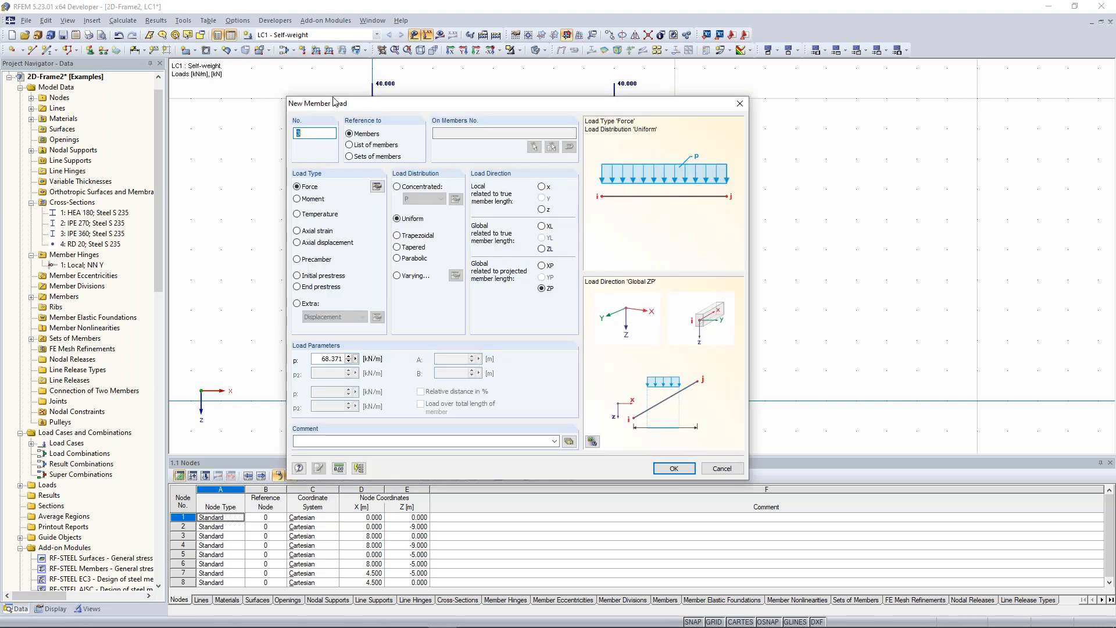
left_click_drag(334, 102, 128, 74)
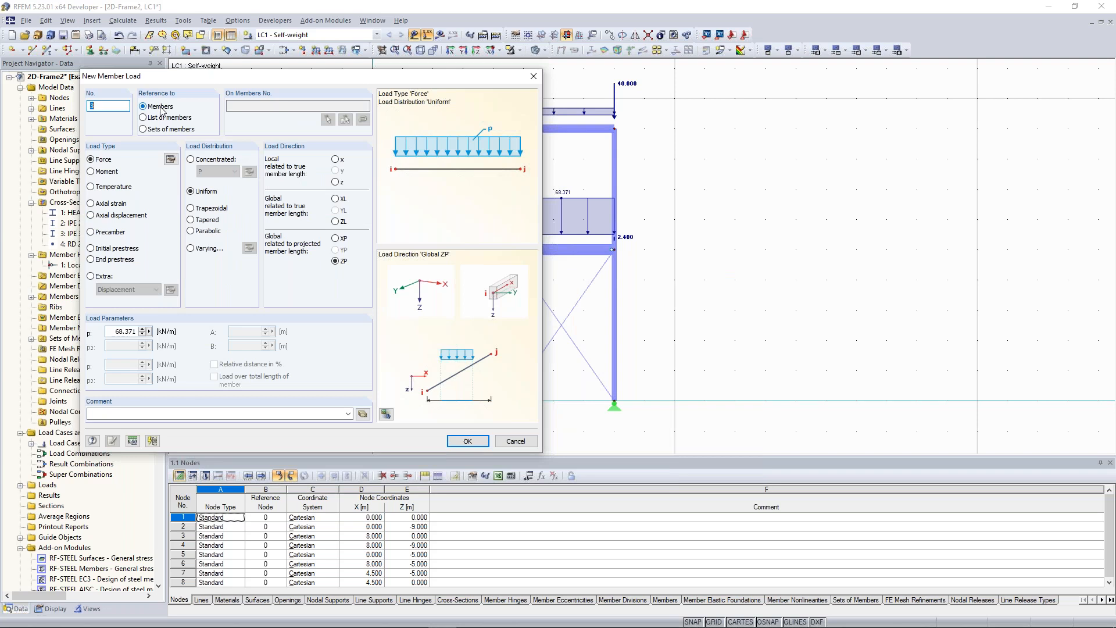
double_click(120, 331)
type("2,7")
left_click(338, 238)
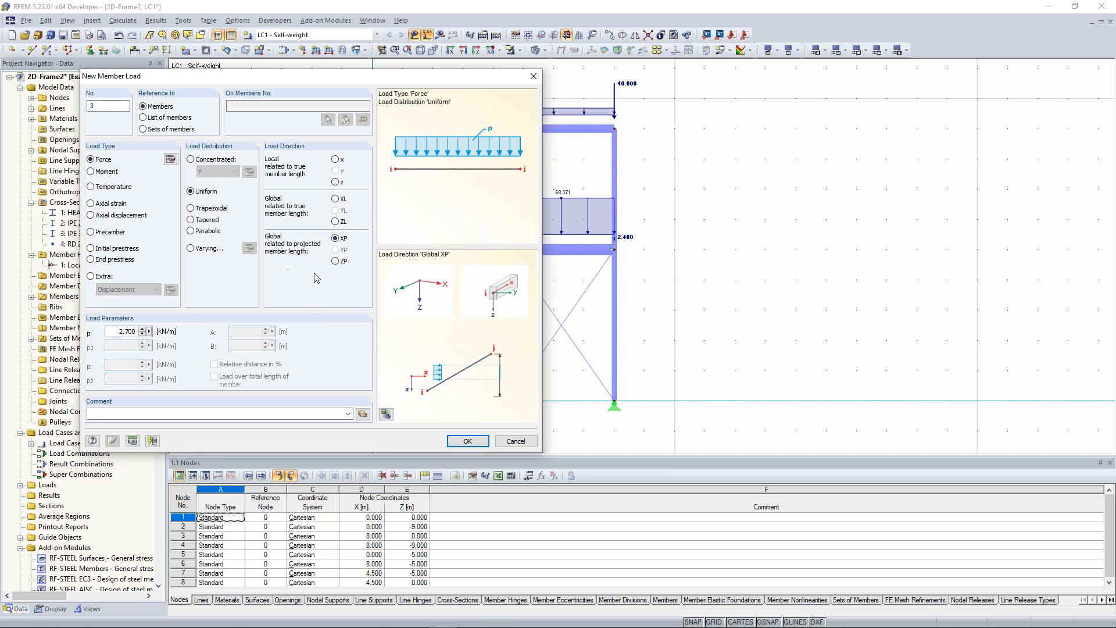
left_click(471, 443)
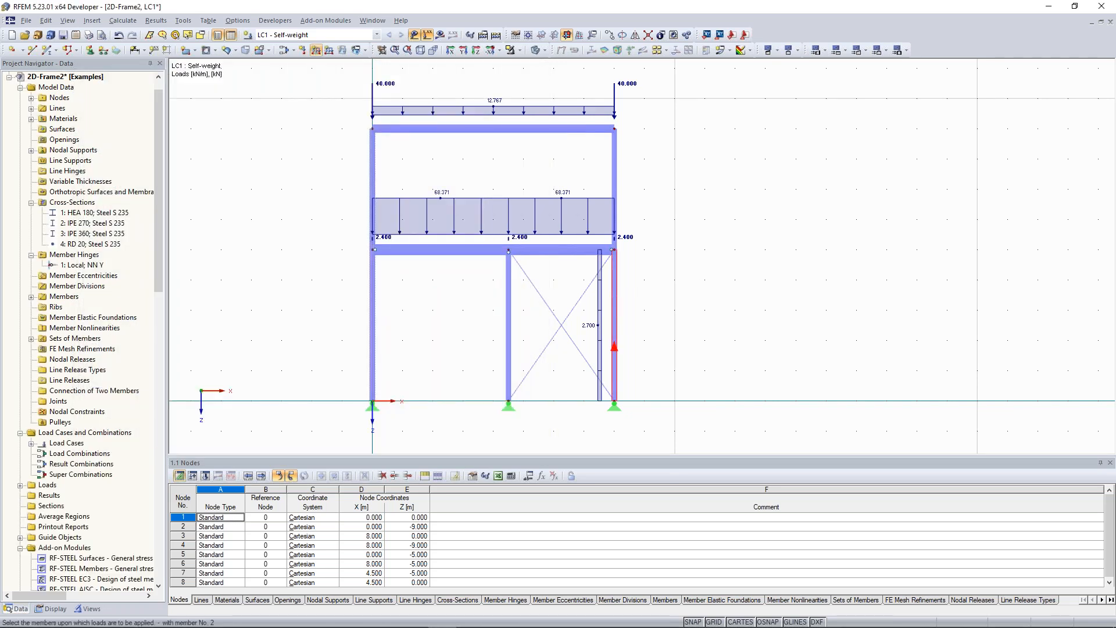
left_click(614, 165)
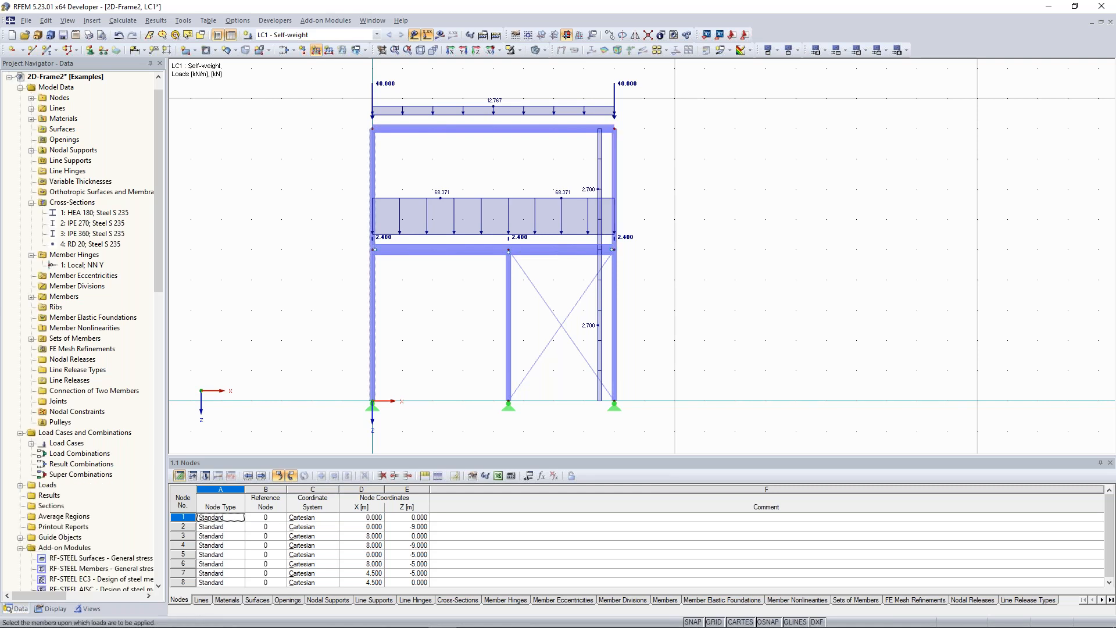
middle_click_drag(655, 187, 653, 194)
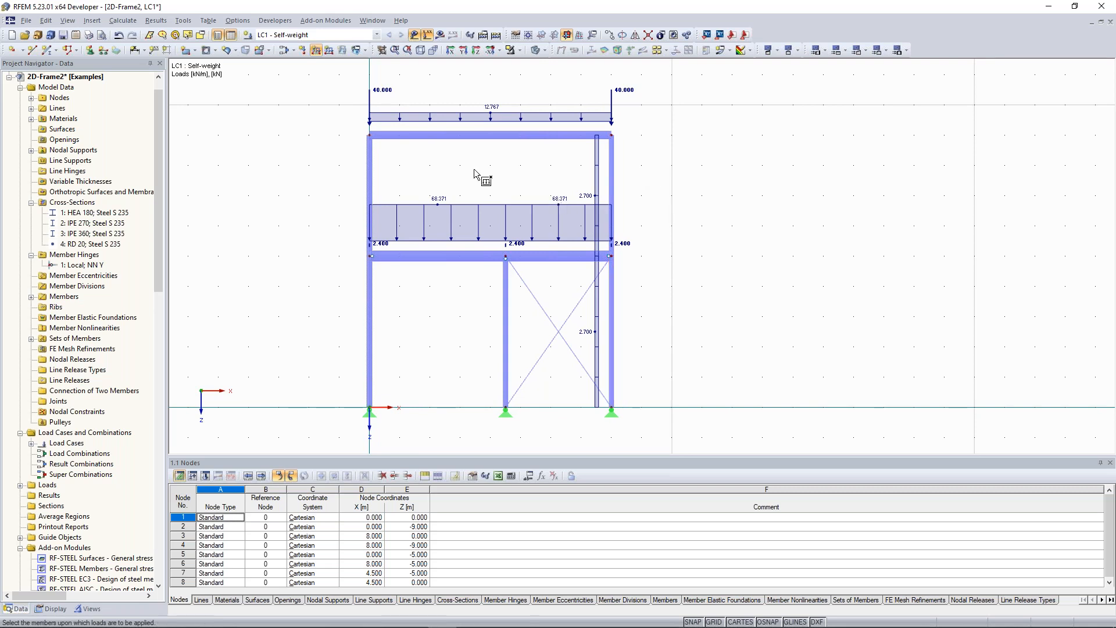
key("Escape")
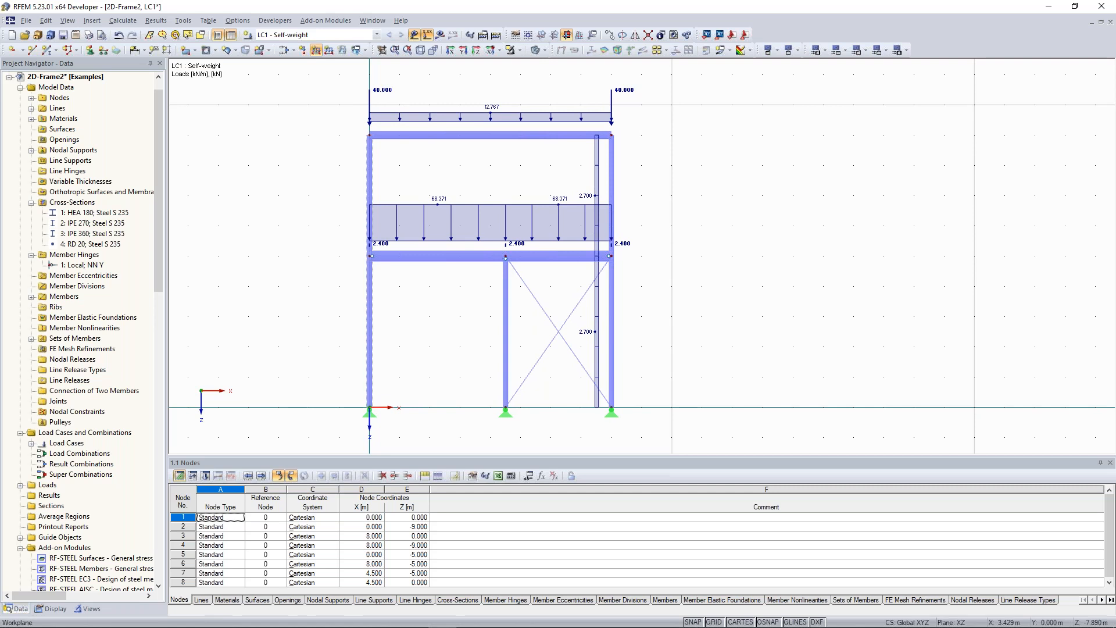
- Apply a uniform load of 4.32 kN/m in the global XP direction to the left column as a set of members
left_click(316, 50)
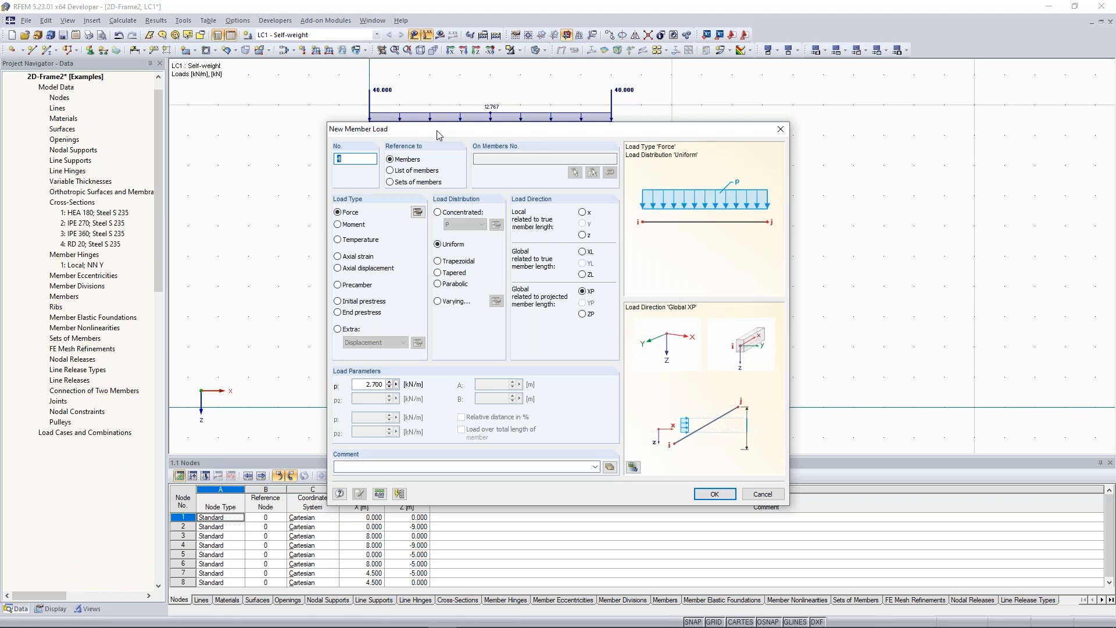
left_click(394, 183)
left_click_drag(366, 385, 427, 384)
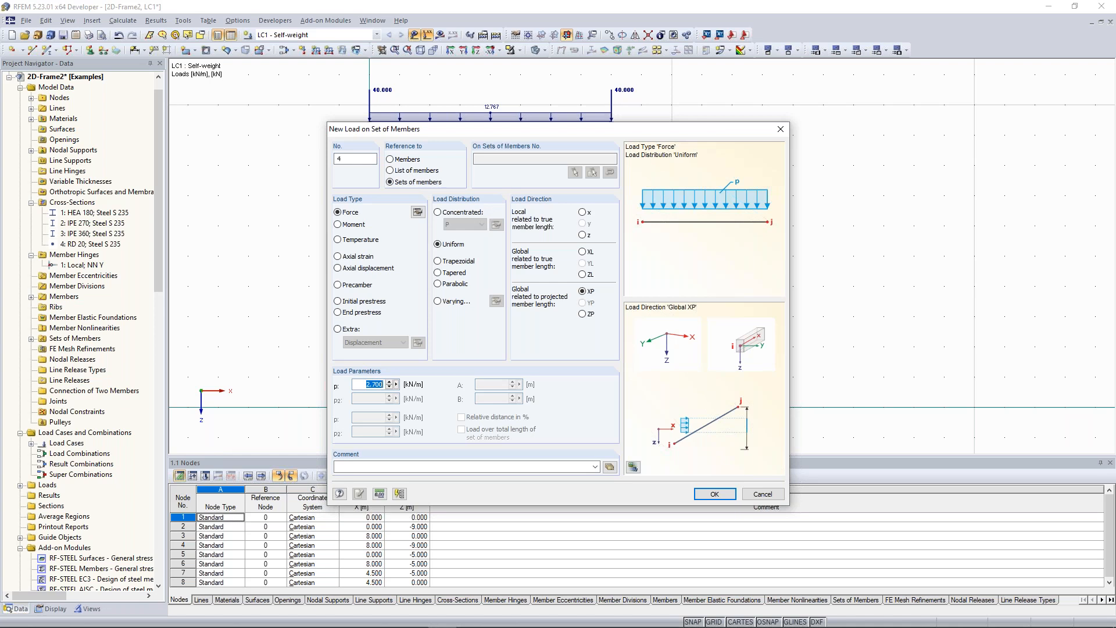
type("4,32")
left_click(714, 494)
left_click(370, 307)
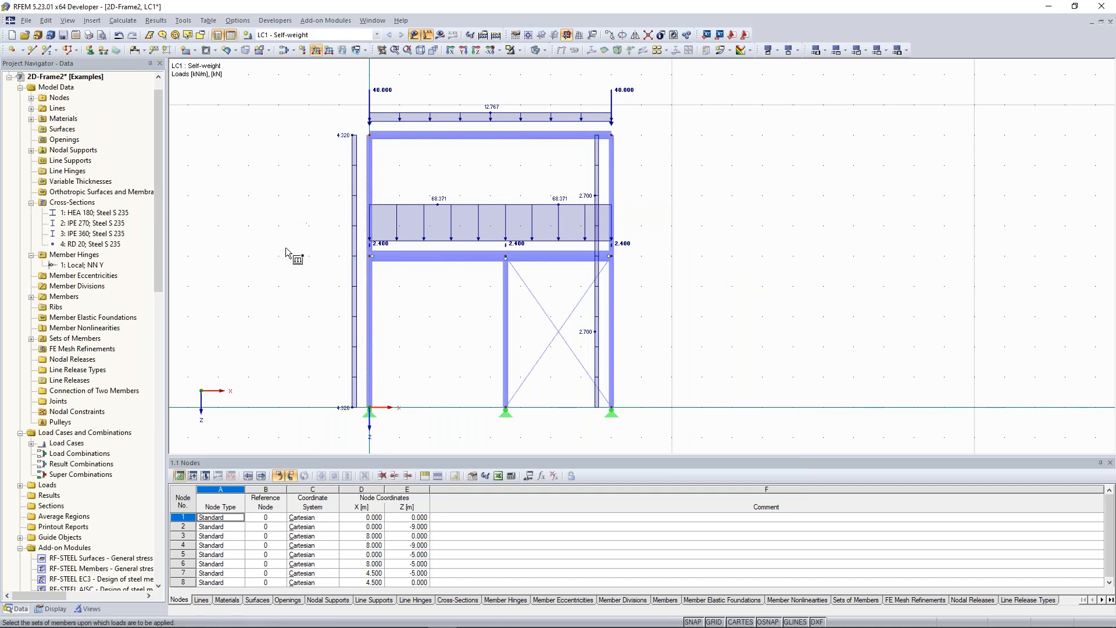
key("Escape")
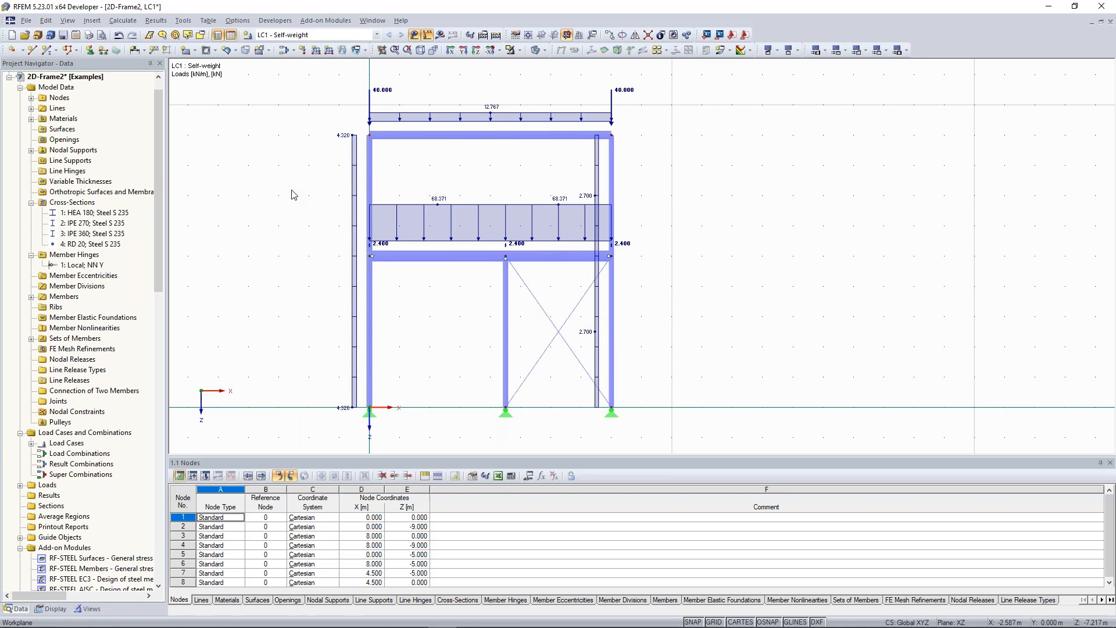
mouse_move(337, 180)
middle_mouse_down()
mouse_move(364, 157)
mouse_move(327, 180)
middle_mouse_up()
scroll(361, 259, "down", 1)
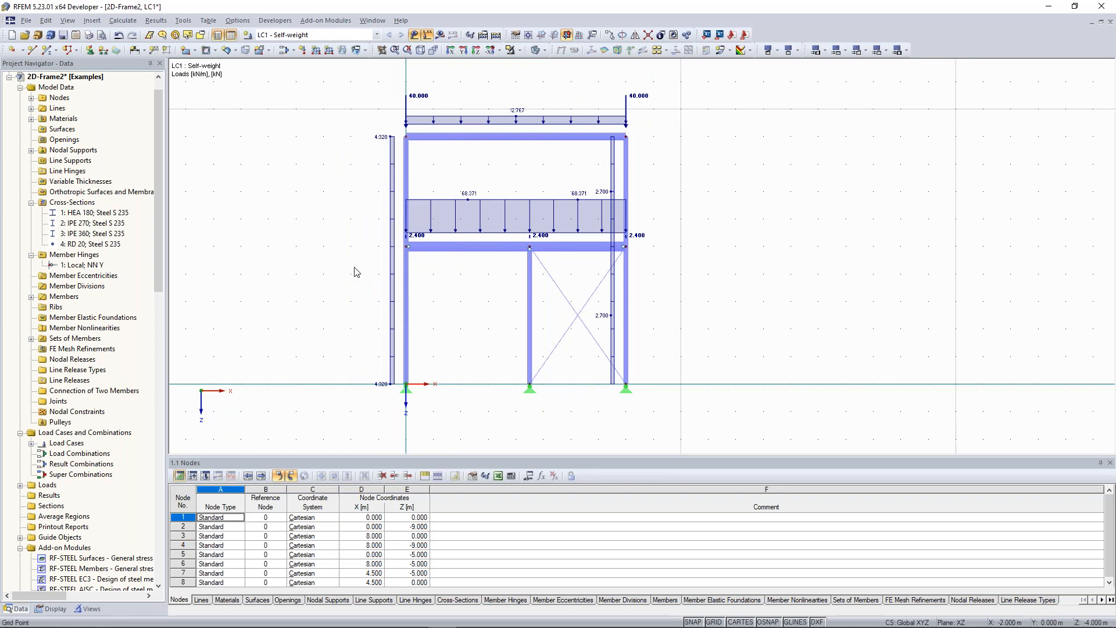
middle_click_drag(356, 272, 363, 276)
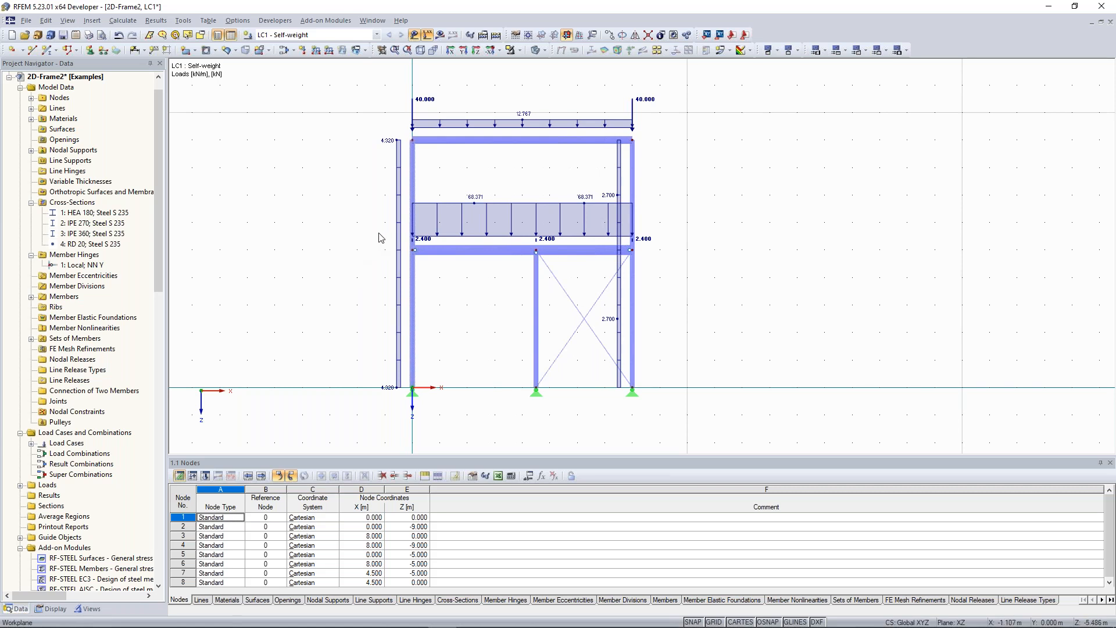
middle_click_drag(309, 212, 302, 210)
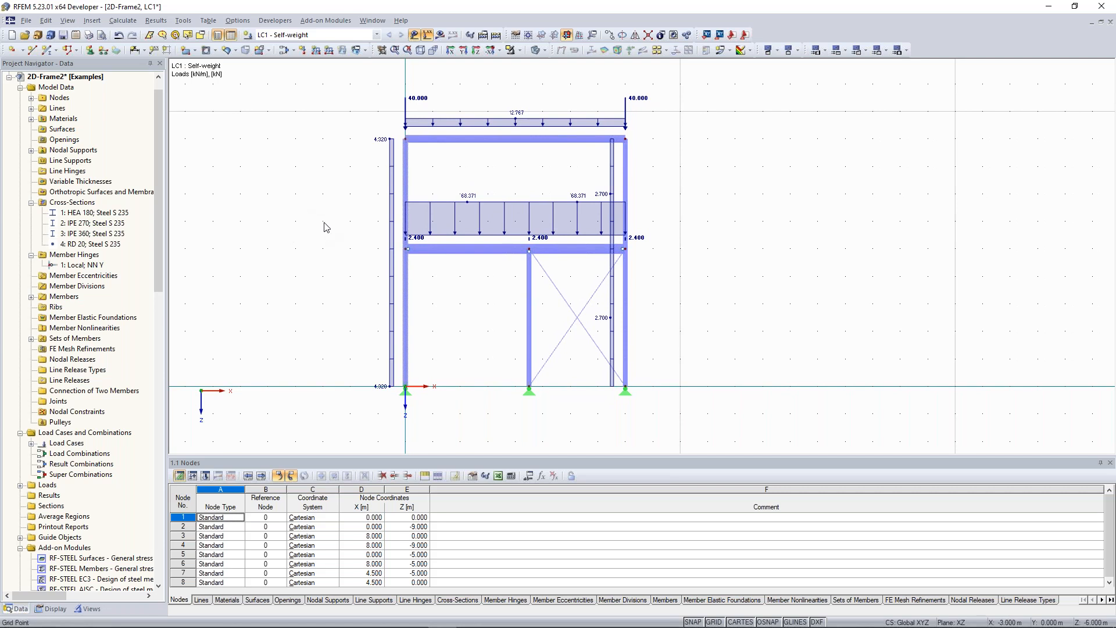
scroll(506, 195, "up", 1)
scroll(505, 193, "down", 1)
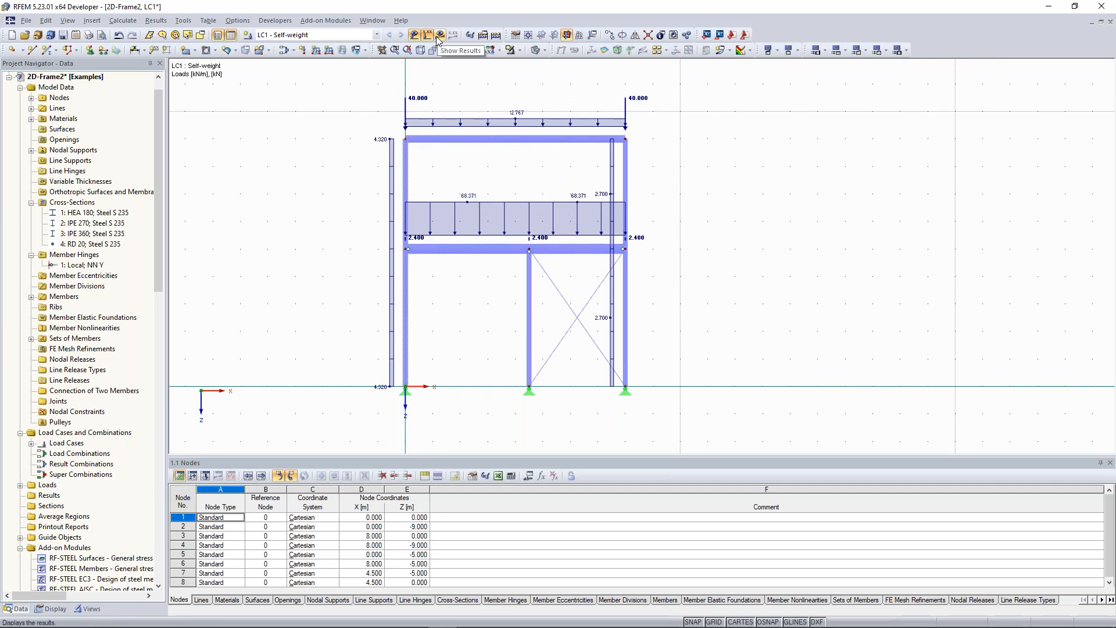
- Calculate load case LC1 and display the global deformations of the members as colored cross-sections
left_click(496, 36)
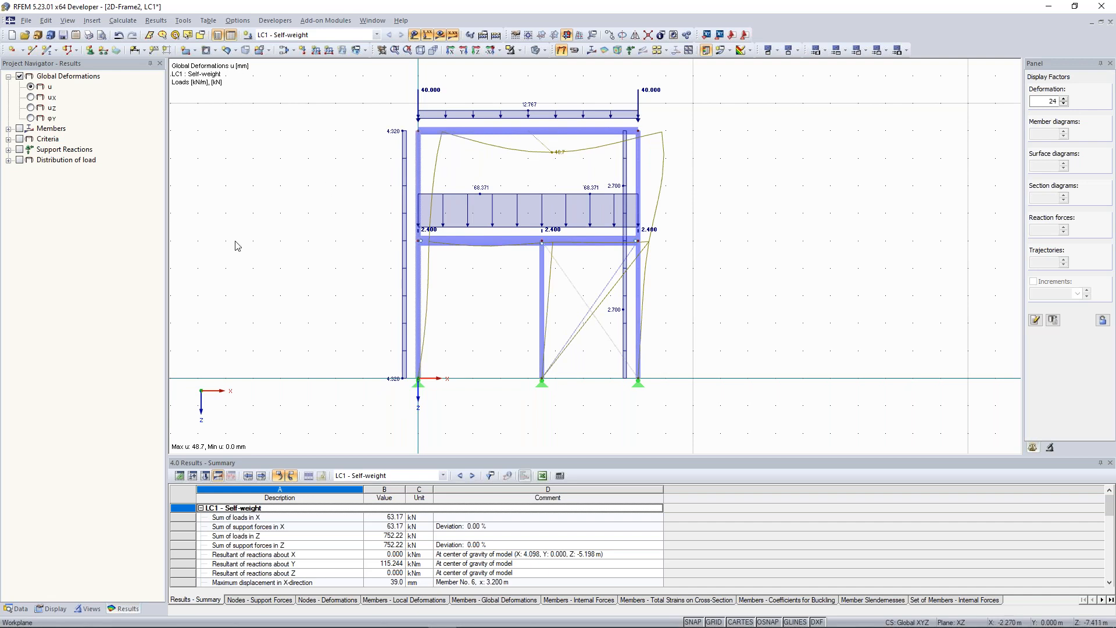
left_click(55, 609)
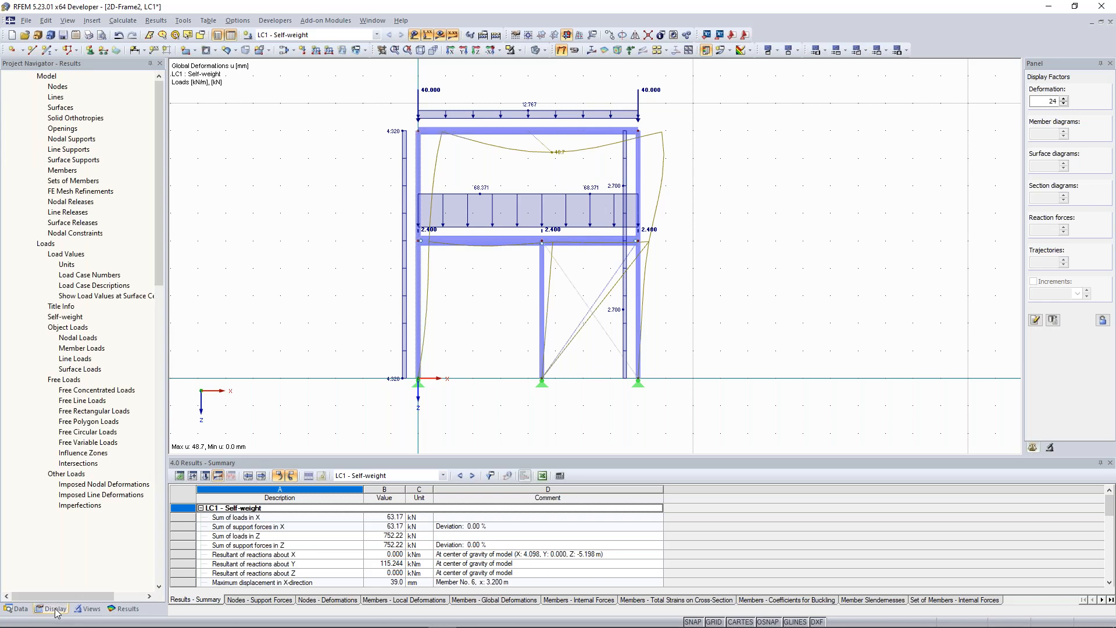
scroll(49, 333, "down", 12)
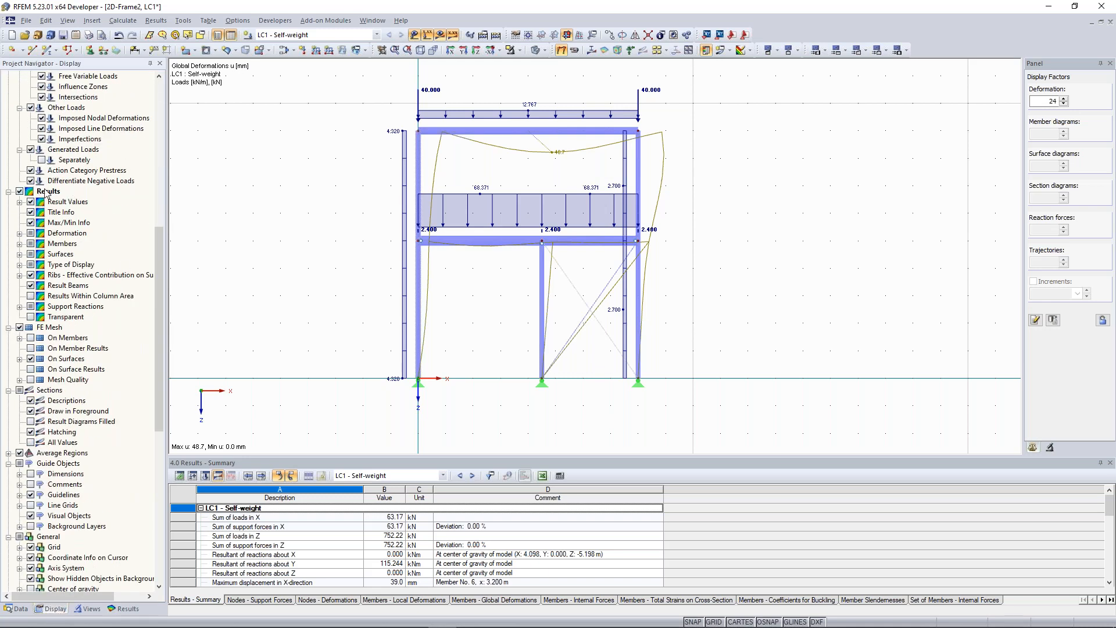
left_click(20, 234)
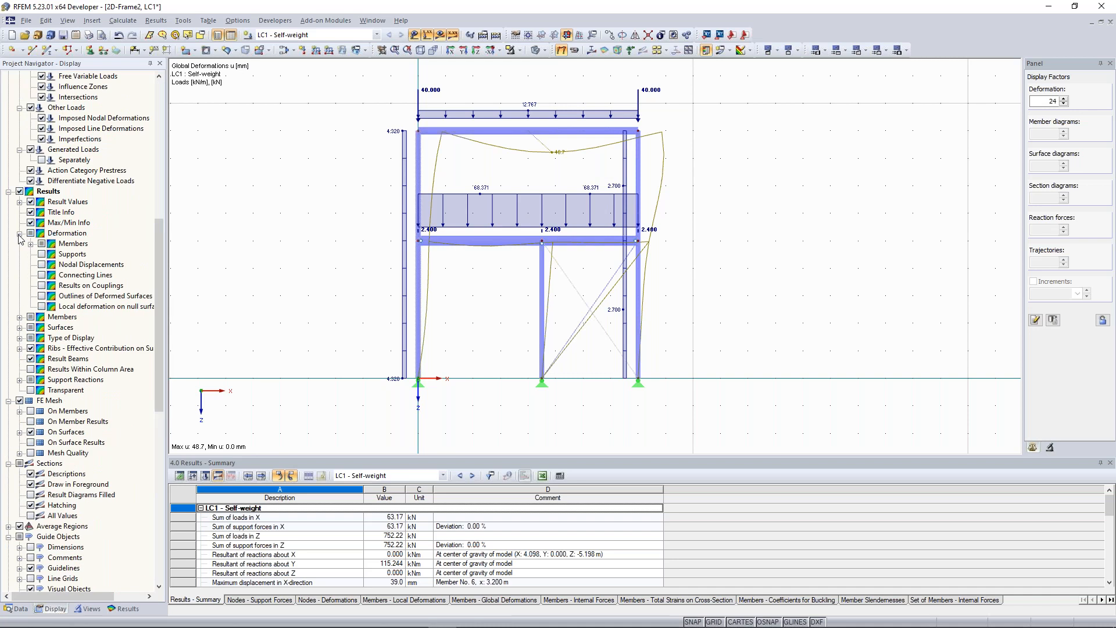
left_click(31, 244)
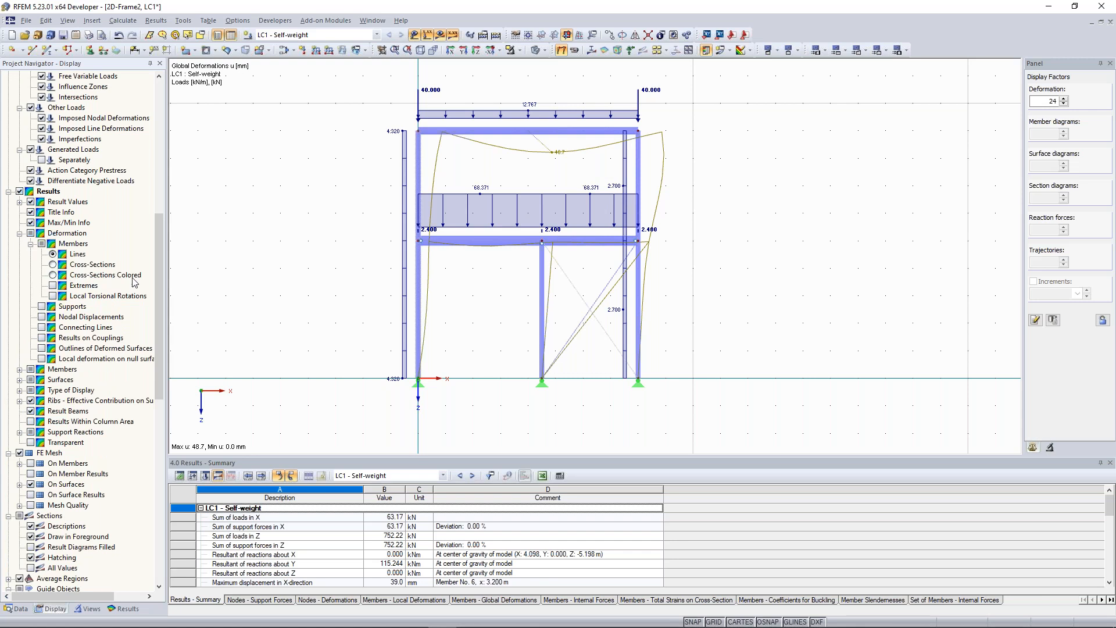
left_click(53, 275)
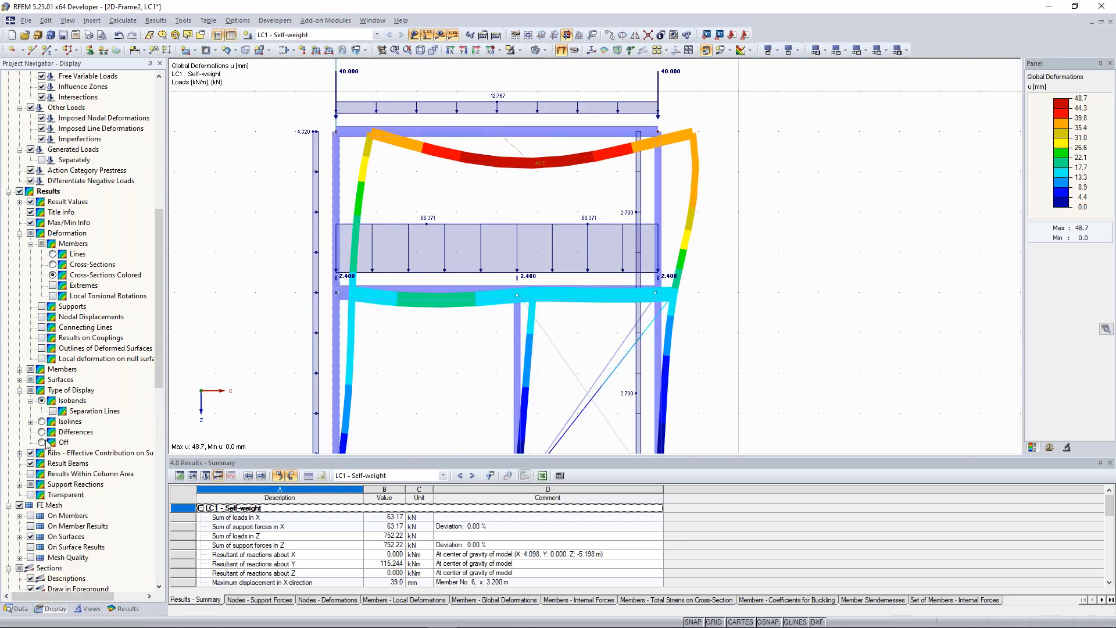
scroll(439, 233, "down", 2)
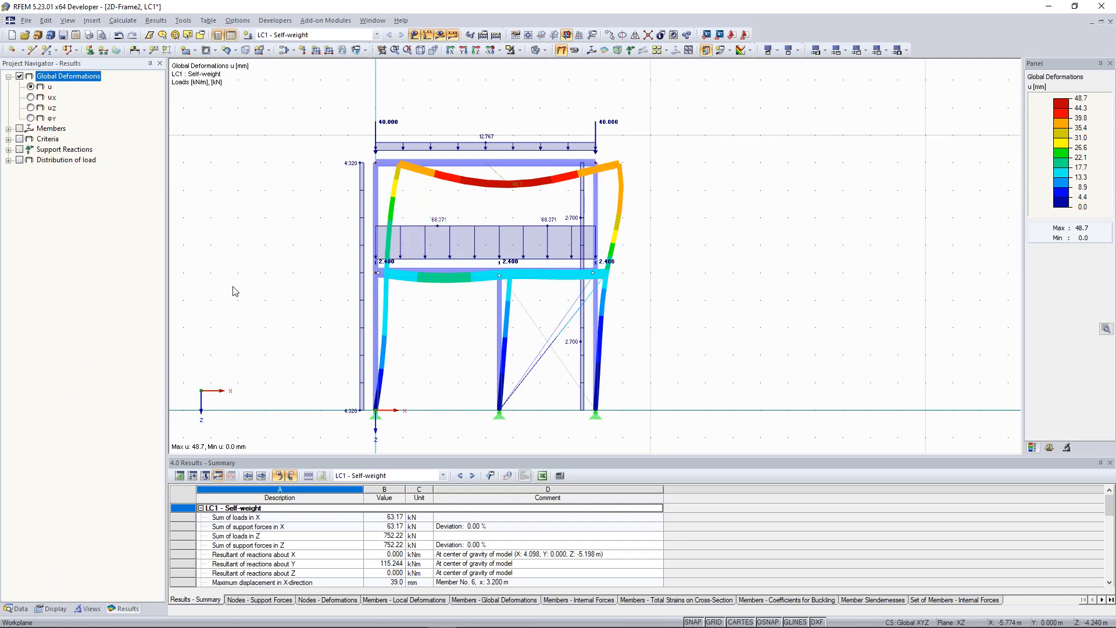
middle_click_drag(284, 250, 285, 252)
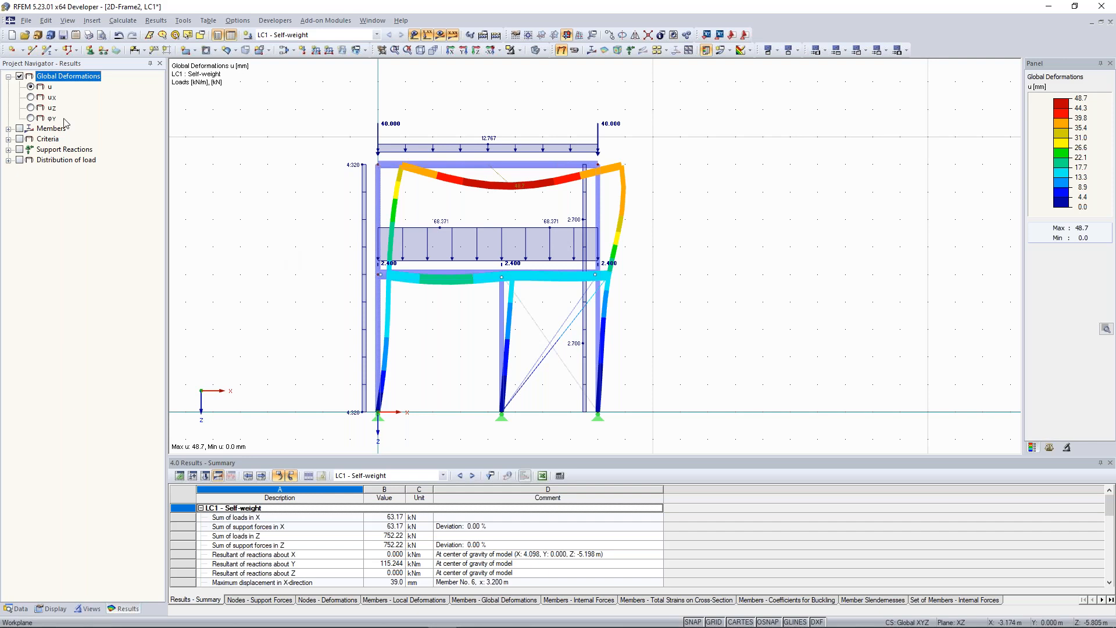
- Show the bending moment My diagrams on the members and hide the loads in the model view
left_click(9, 128)
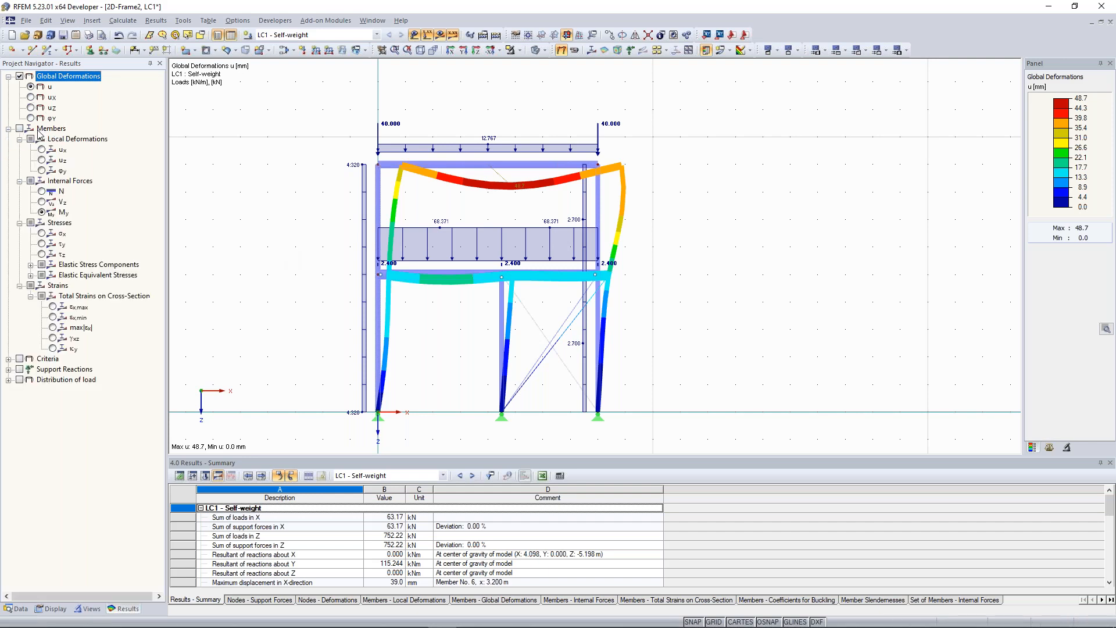
left_click(20, 129)
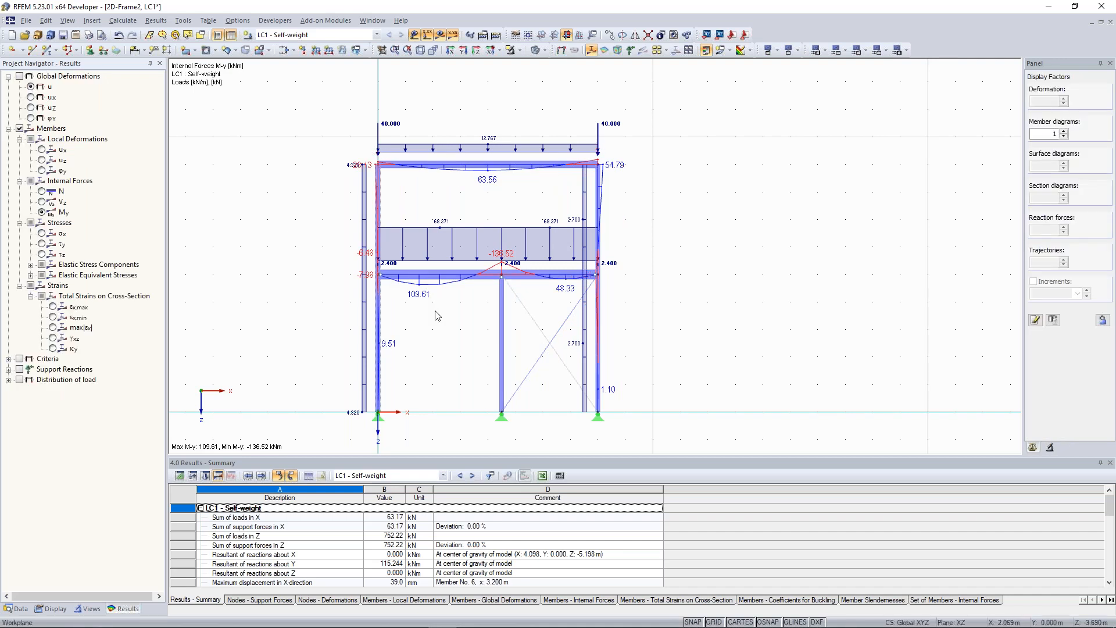
scroll(436, 309, "up", 1)
middle_click_drag(439, 305, 444, 294)
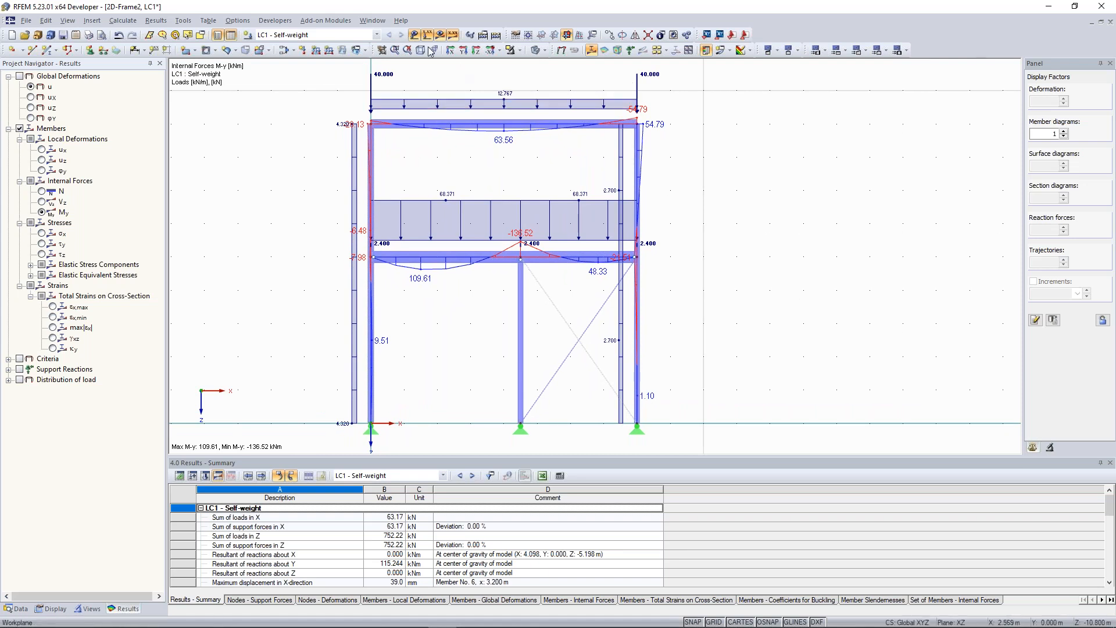
left_click(414, 34)
left_click(40, 212)
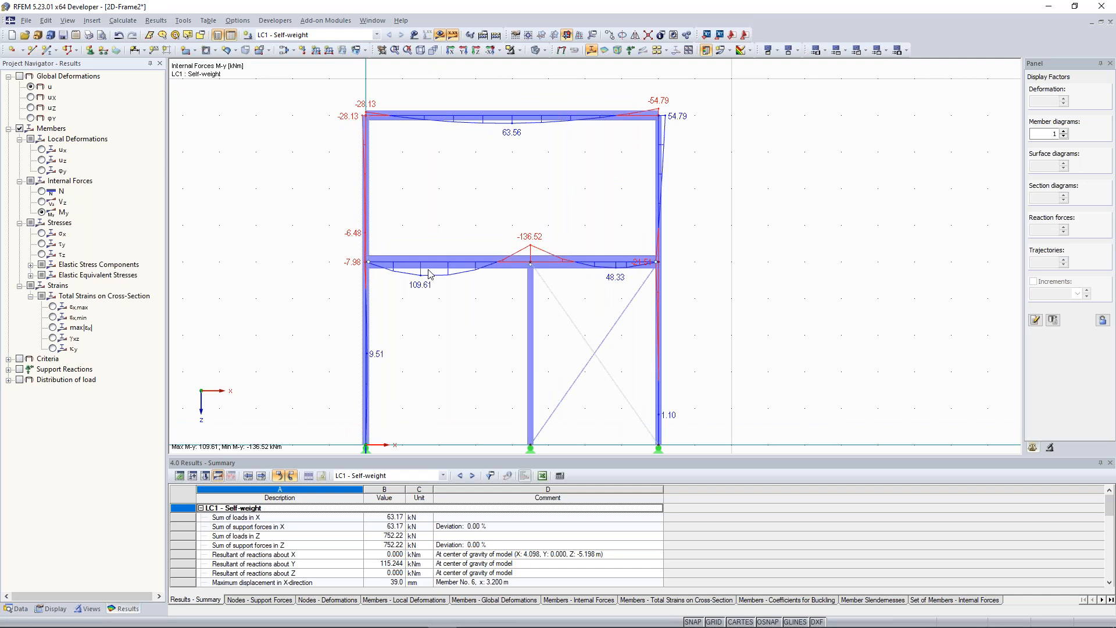
- Display the axial force N diagrams on the members and examine the diagonals of the braced bay
scroll(430, 274, "up", 3)
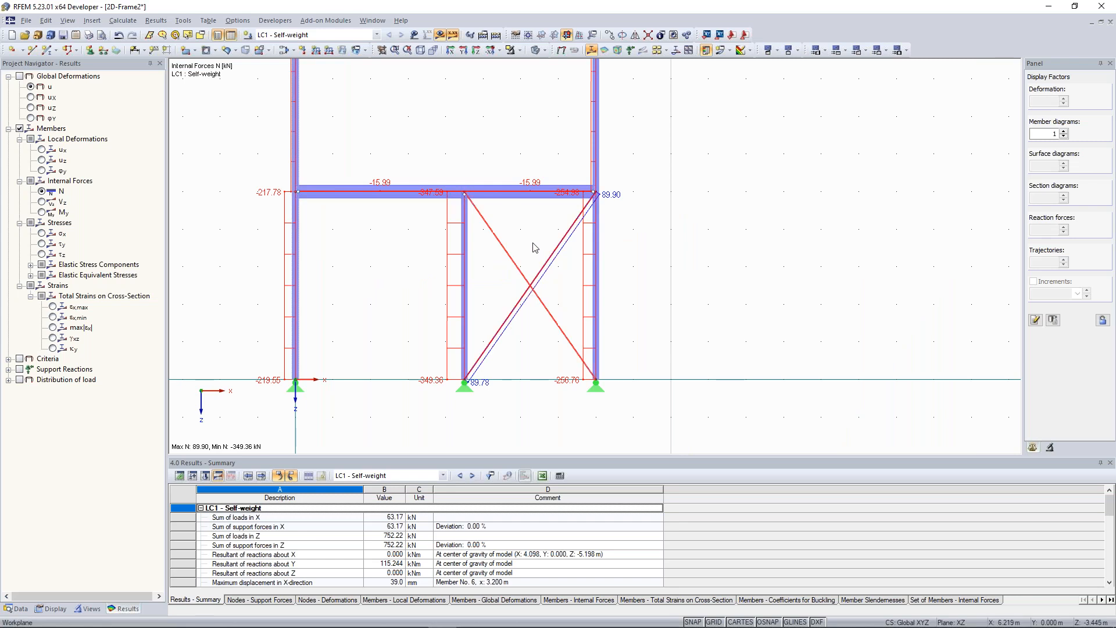
middle_click_drag(509, 246, 513, 263)
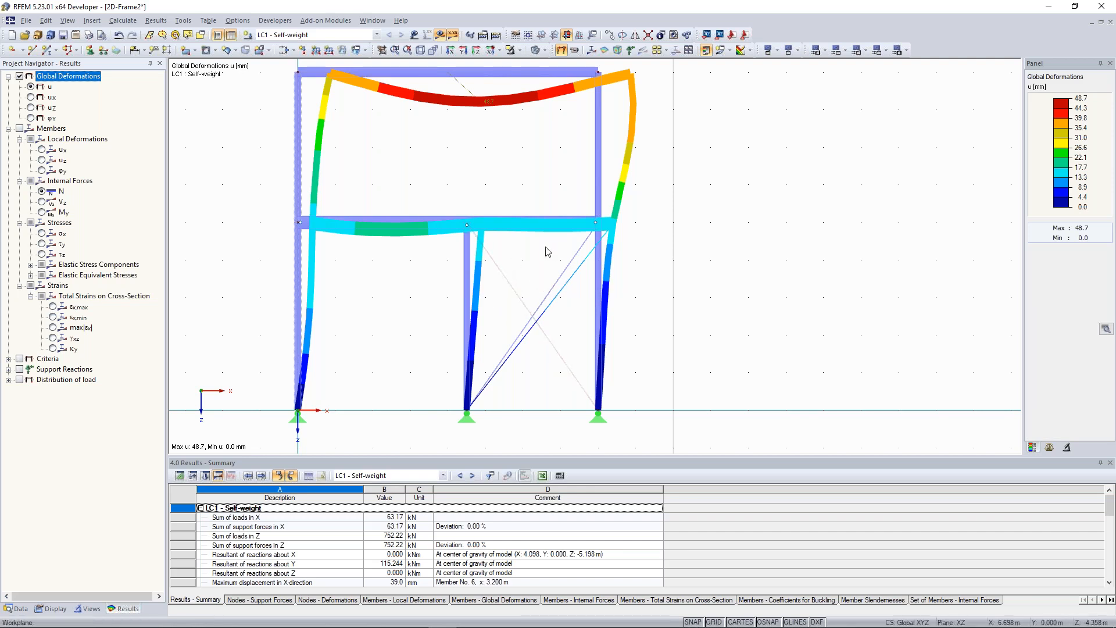
left_click(42, 190)
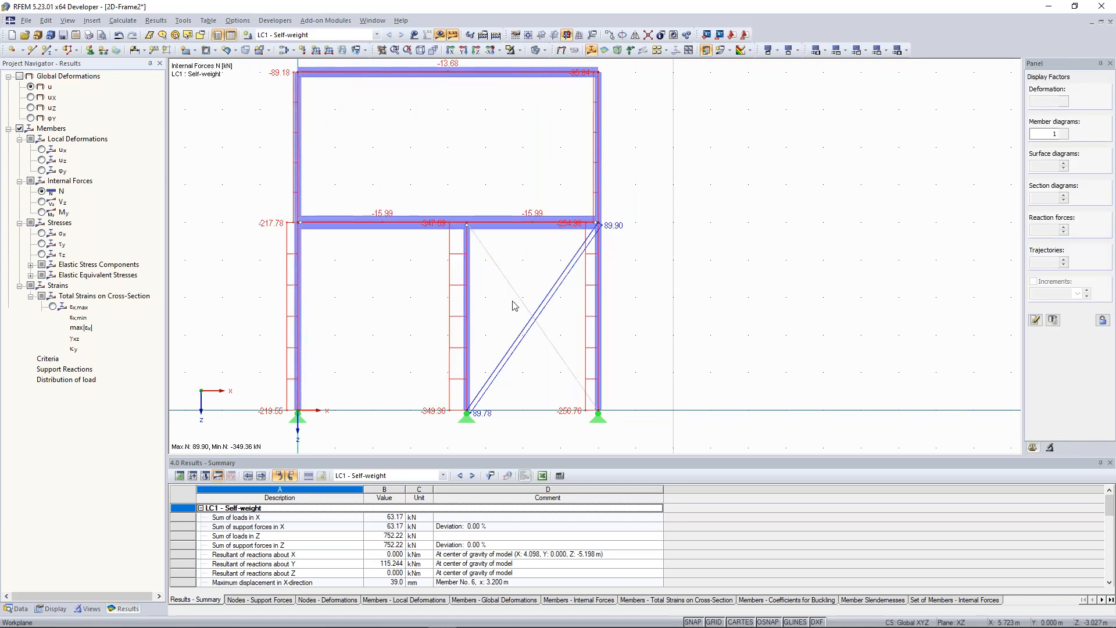
scroll(495, 375, "up", 1)
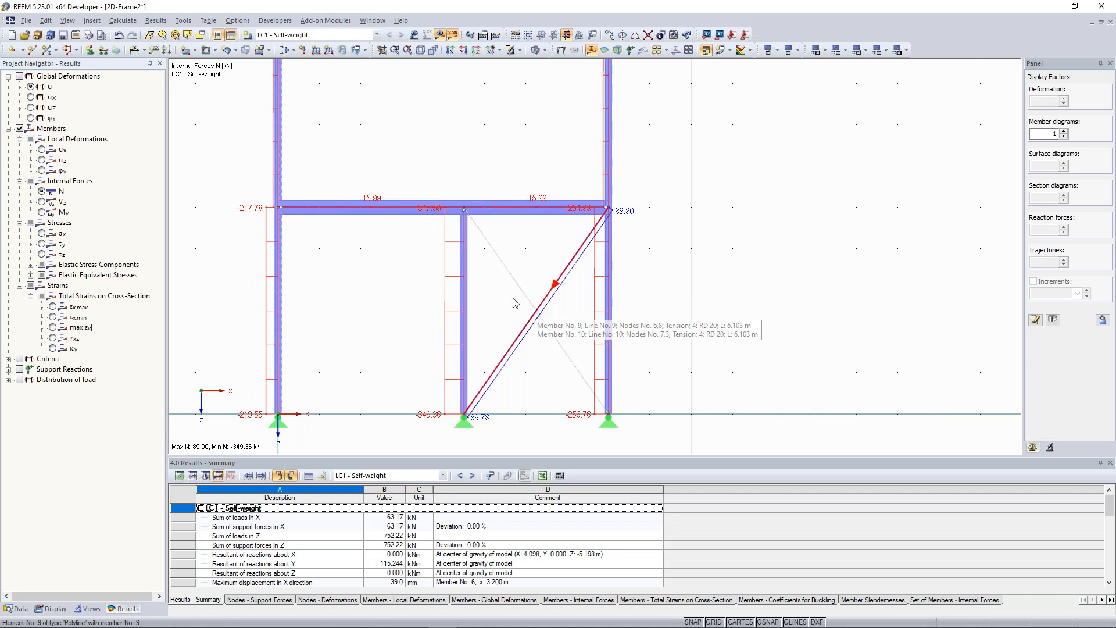
scroll(517, 301, "down", 1)
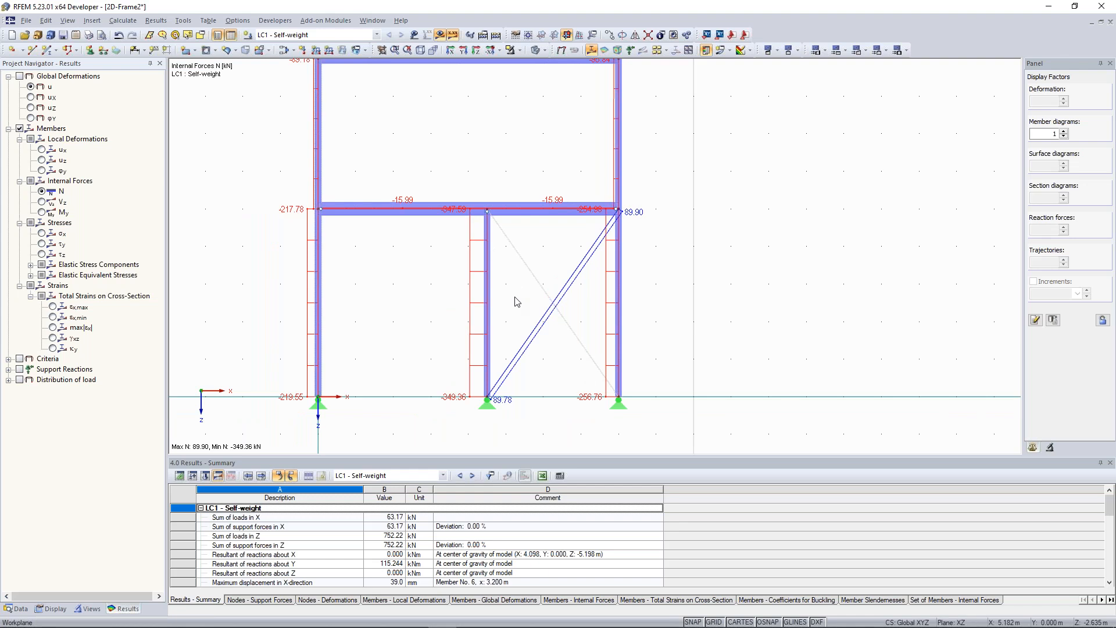
scroll(441, 177, "down", 1)
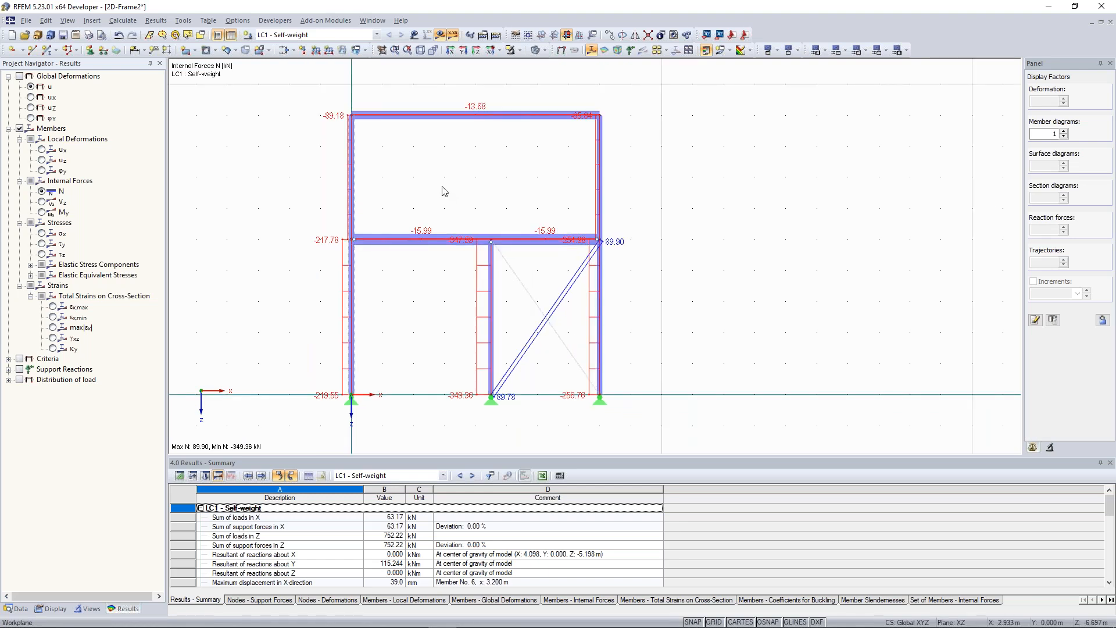
- Open the top beam's member properties, review the available member types, and close them without changes
scroll(376, 166, "up", 3)
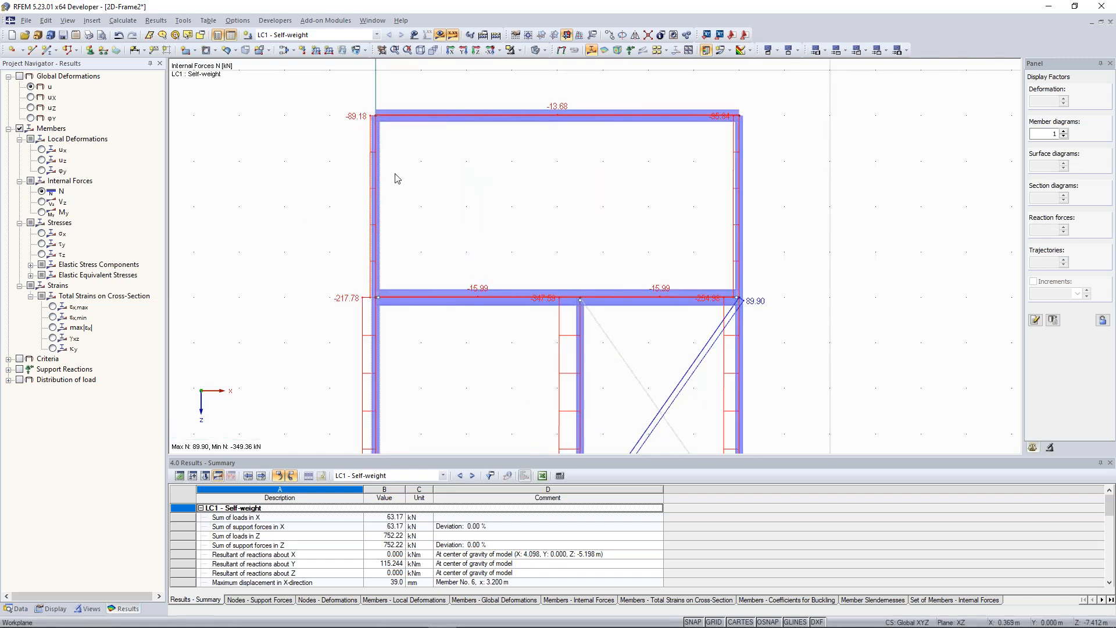
middle_click_drag(419, 183, 425, 205)
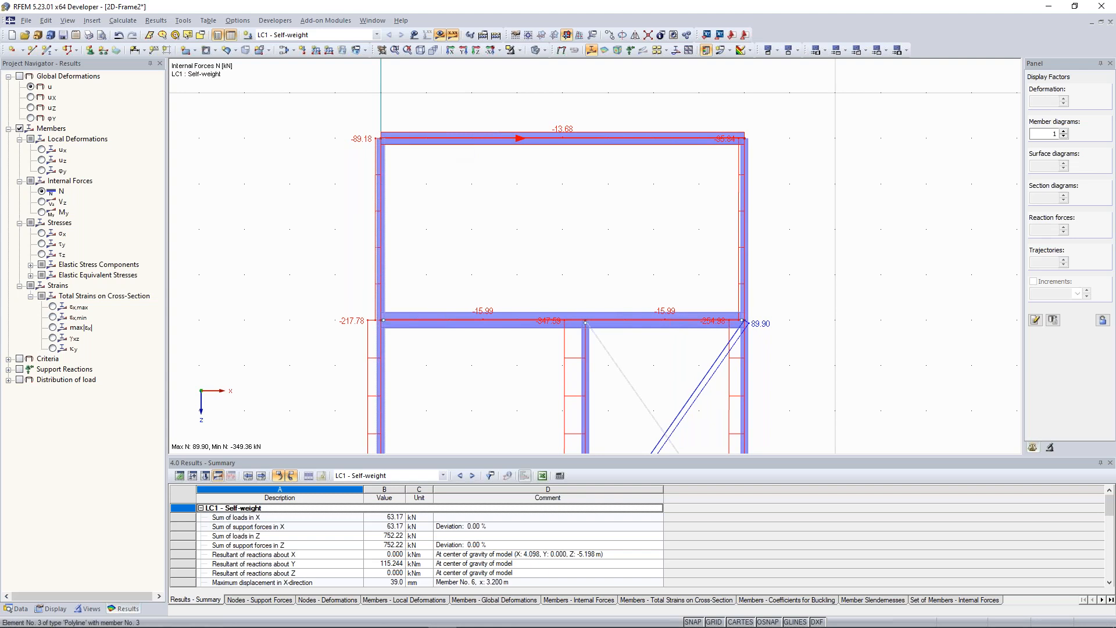
double_click(483, 138)
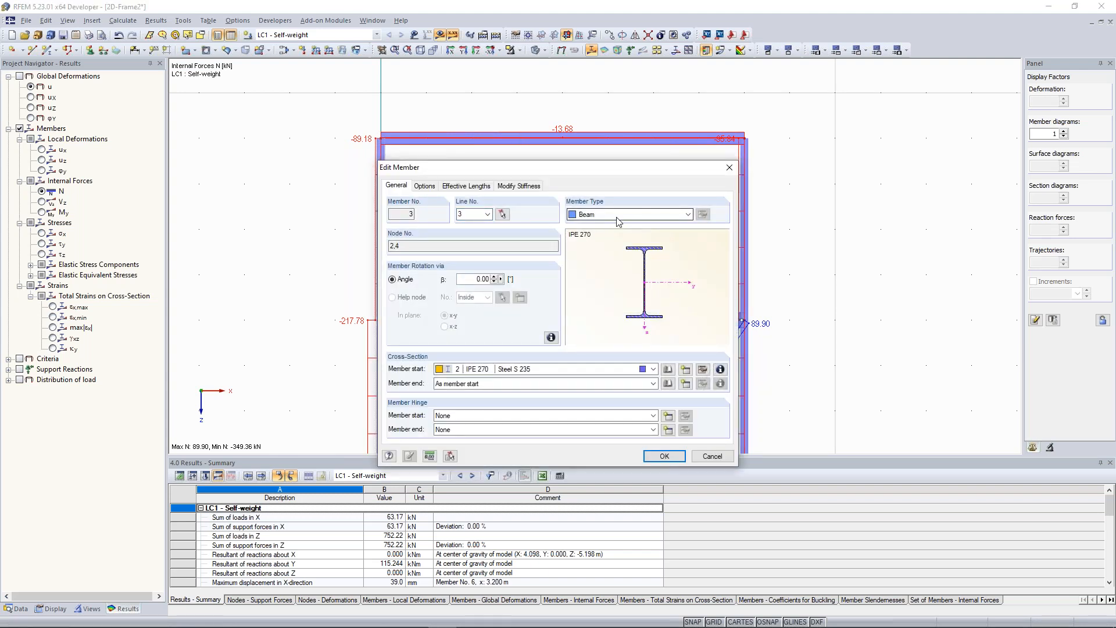
left_click_drag(625, 170, 228, 140)
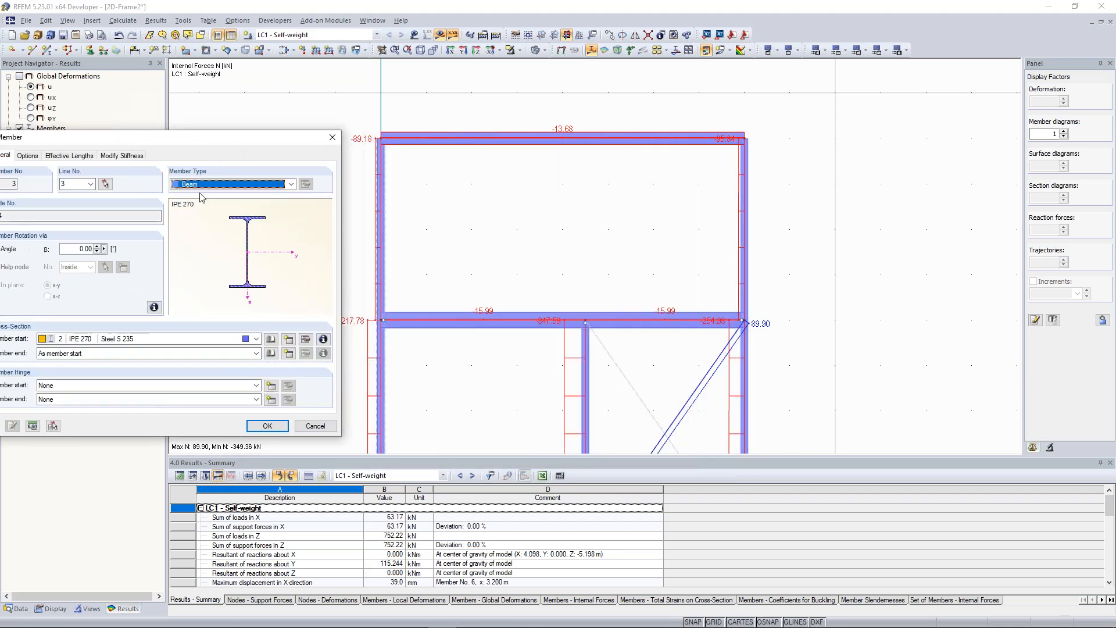
left_click(279, 185)
left_click(243, 193)
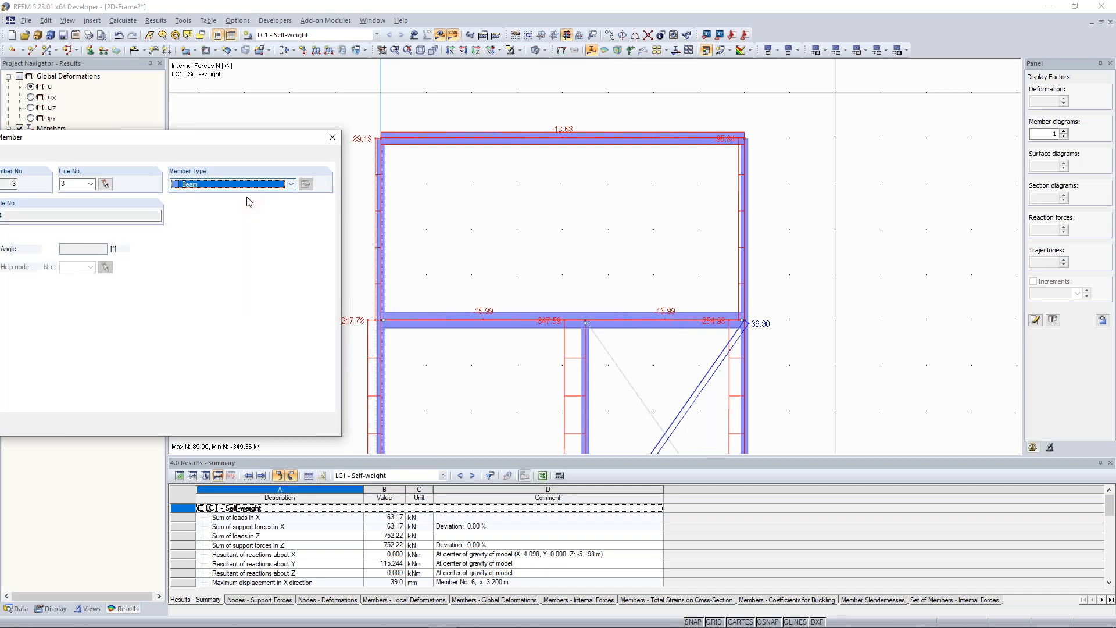
left_click_drag(227, 138, 234, 230)
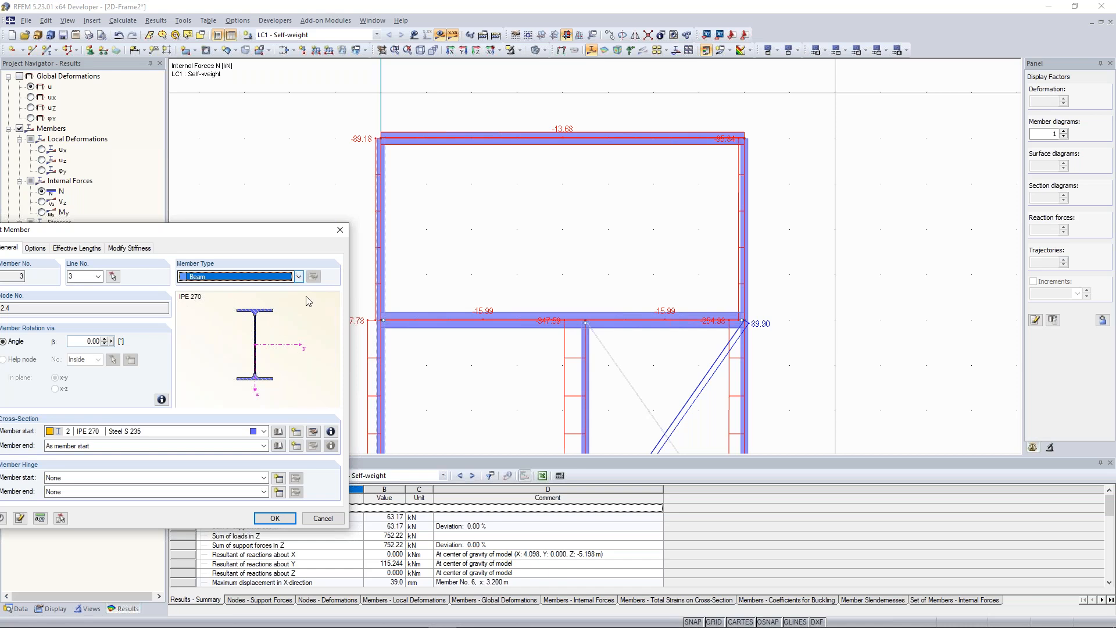
left_click(298, 278)
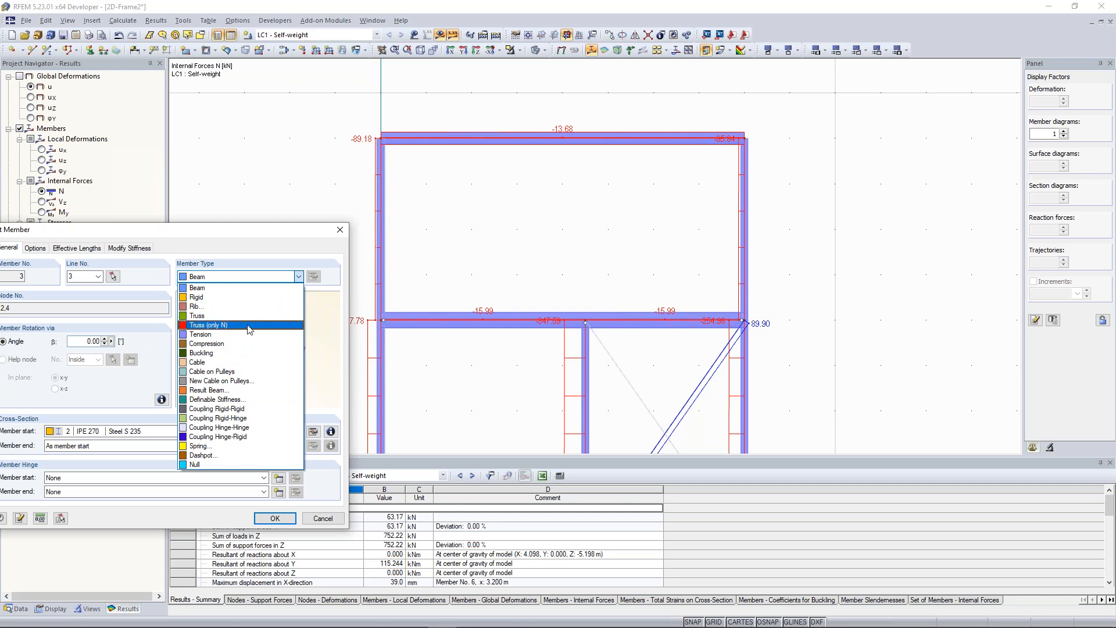
left_click(345, 236)
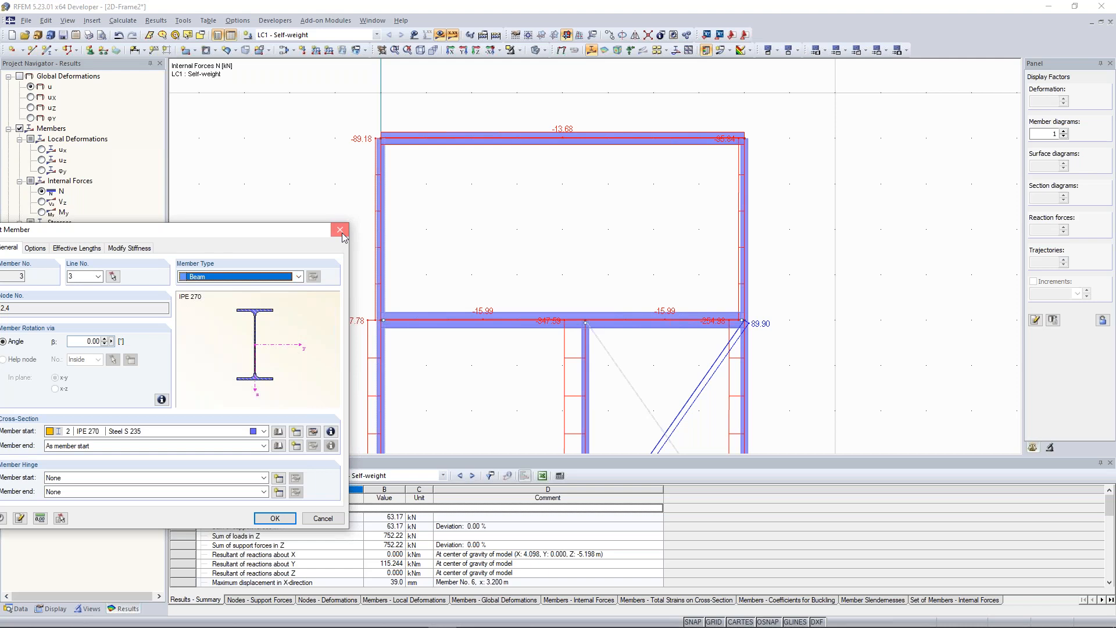
- Hide the results, show the LC1 loads, and display the frame's members in wireframe
scroll(324, 274, "down", 3)
middle_click_drag(315, 255, 327, 188)
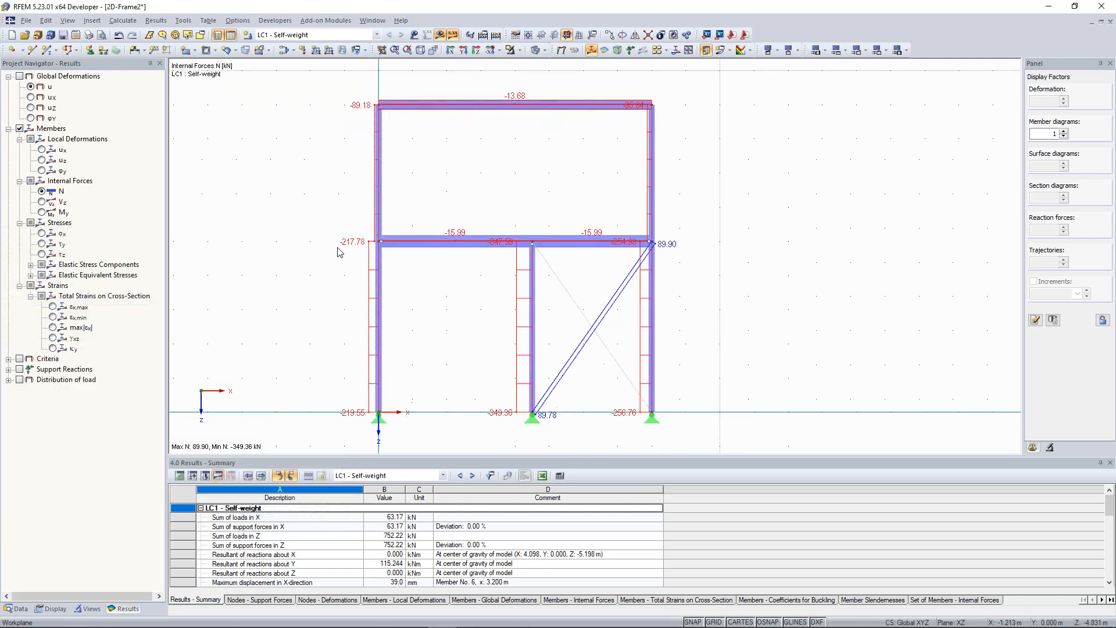
scroll(343, 256, "up", 2)
scroll(344, 257, "down", 2)
middle_click_drag(331, 240, 336, 244)
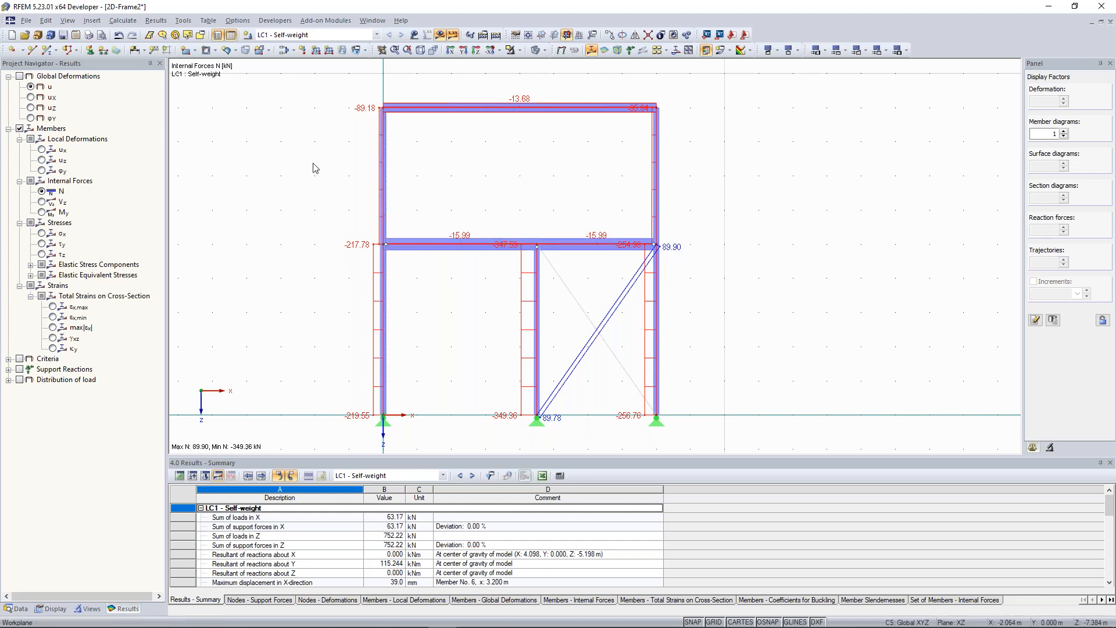
left_click(443, 38)
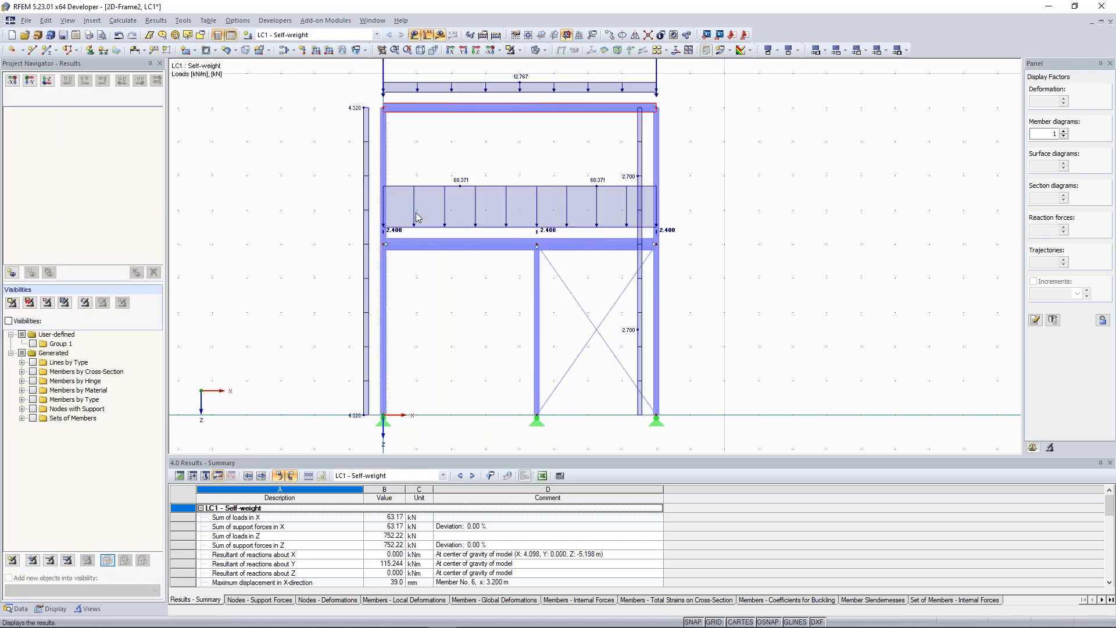
left_click(535, 50)
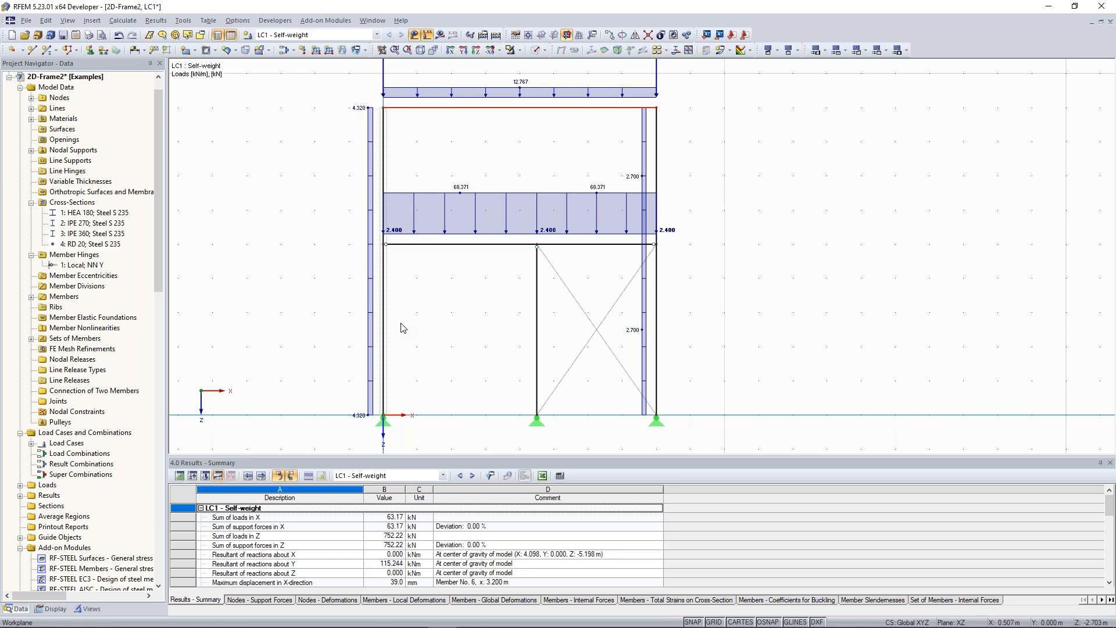
- Open the result diagrams of the left column's set of members without global deformation u, and those of the upper right column
double_click(387, 257)
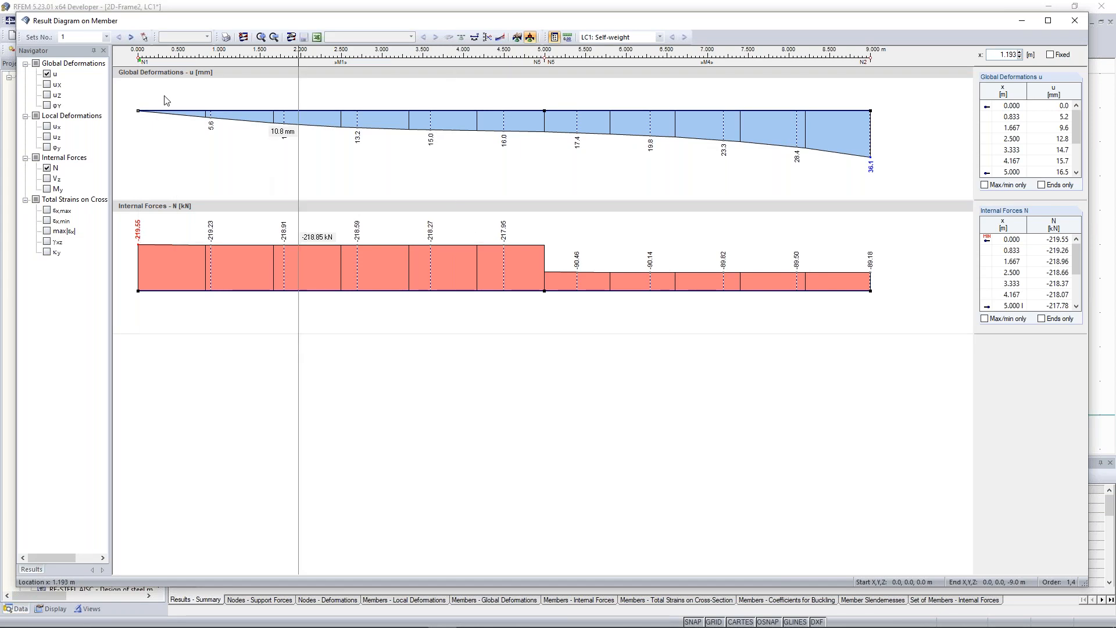
left_click(49, 74)
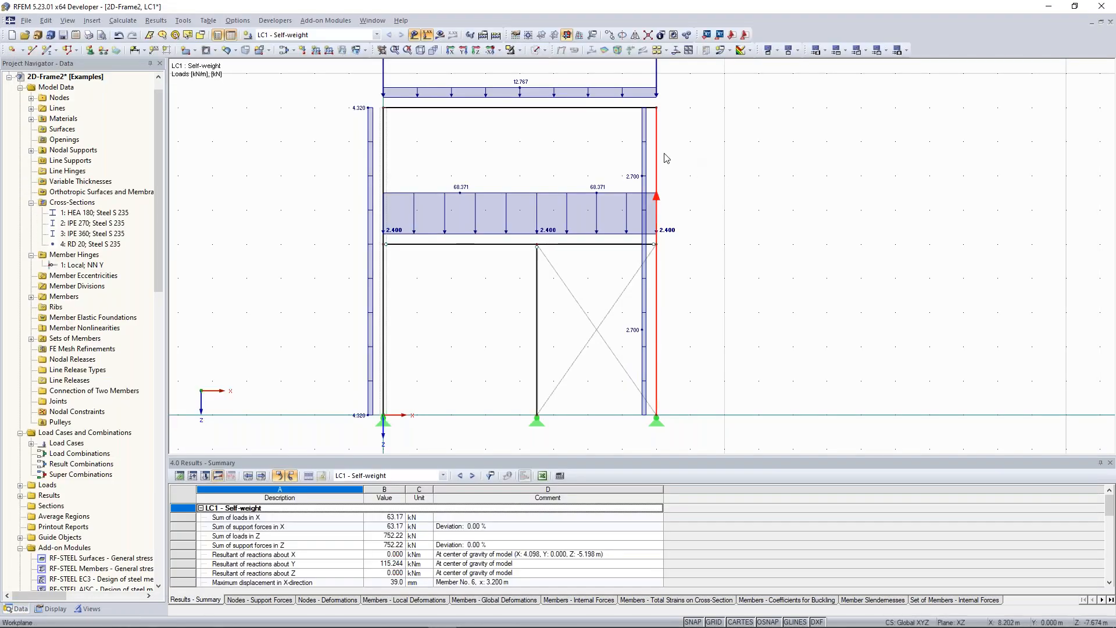
right_click(657, 147)
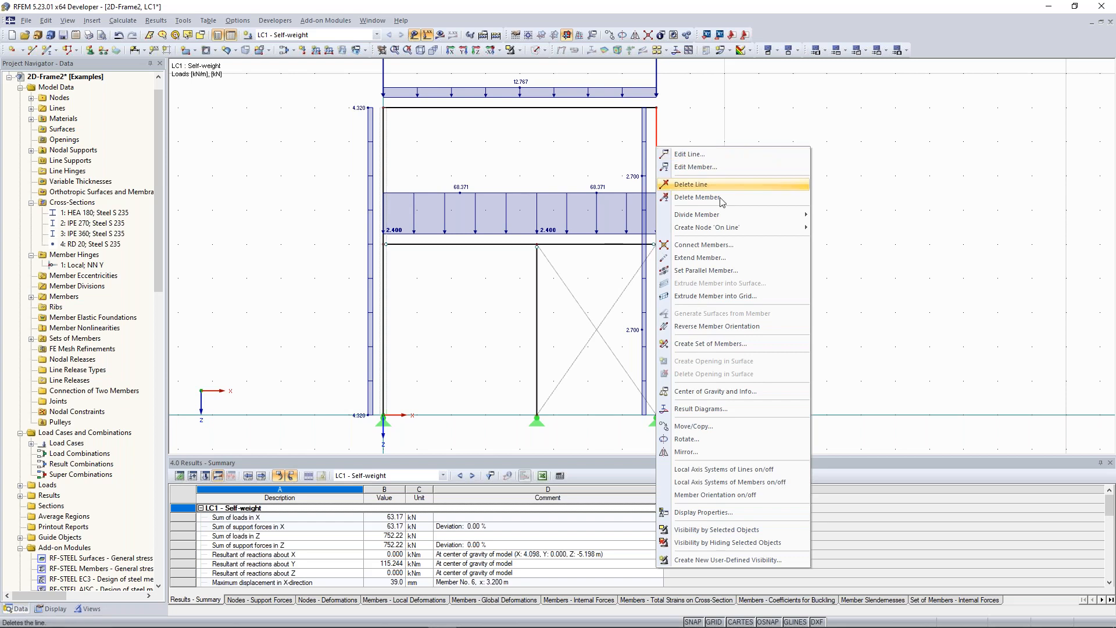
left_click(726, 409)
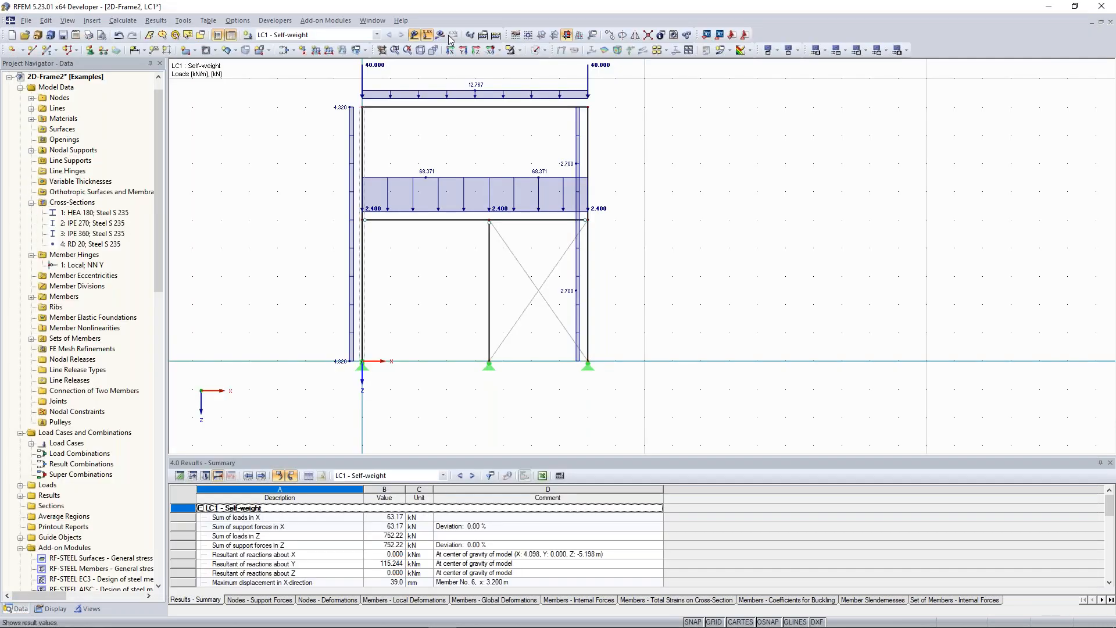
- Display the axial force N diagrams together with the loads on the wireframe model
left_click(451, 36)
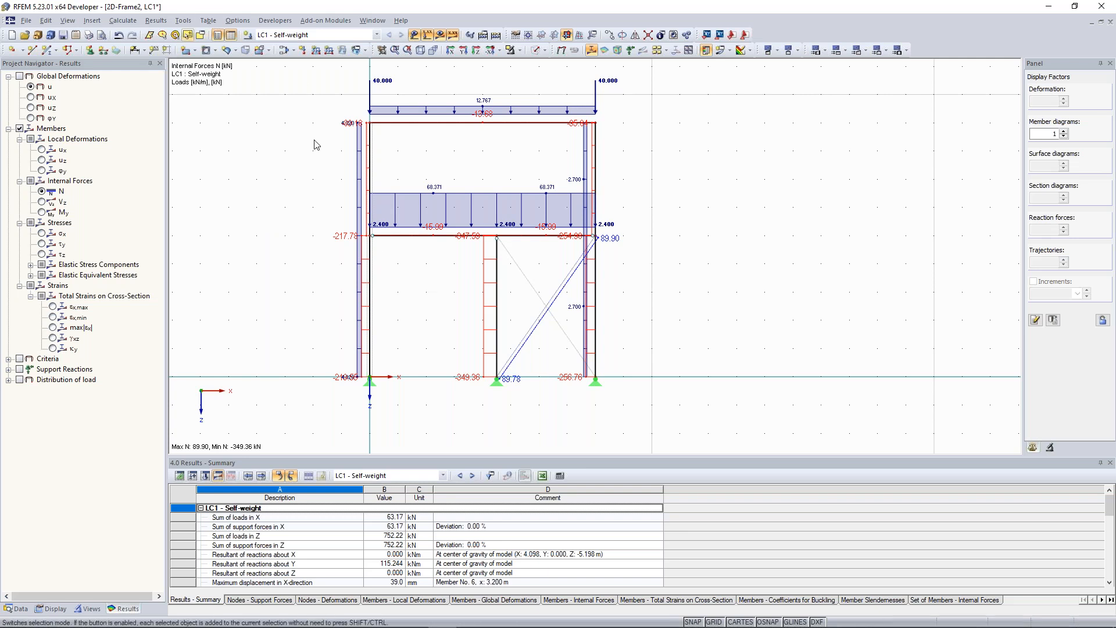
left_click(428, 34)
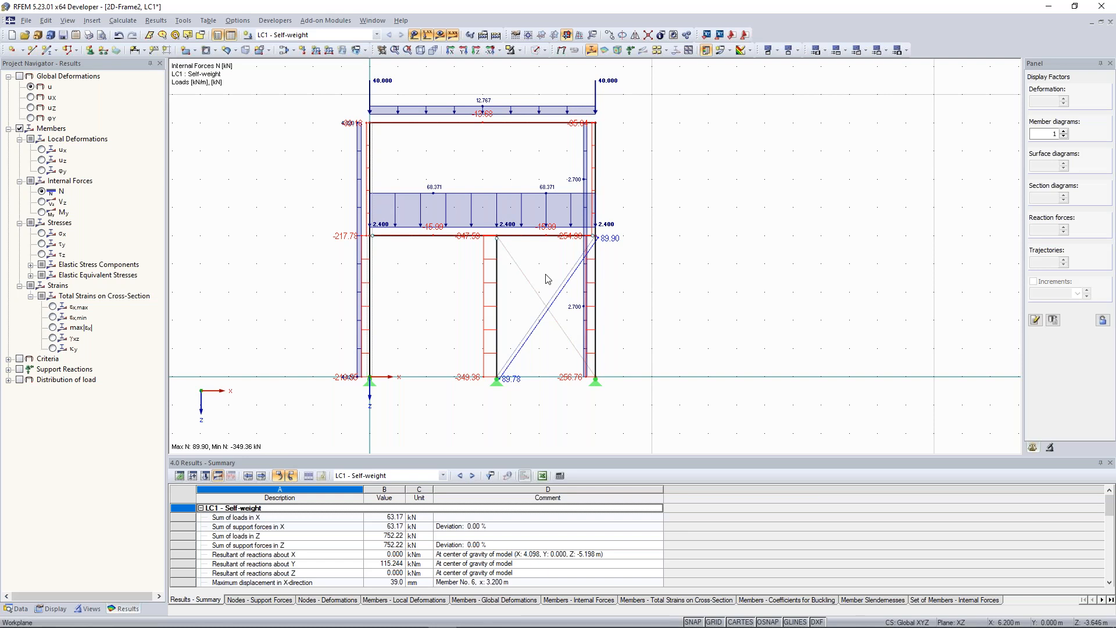
scroll(547, 279, "up", 1)
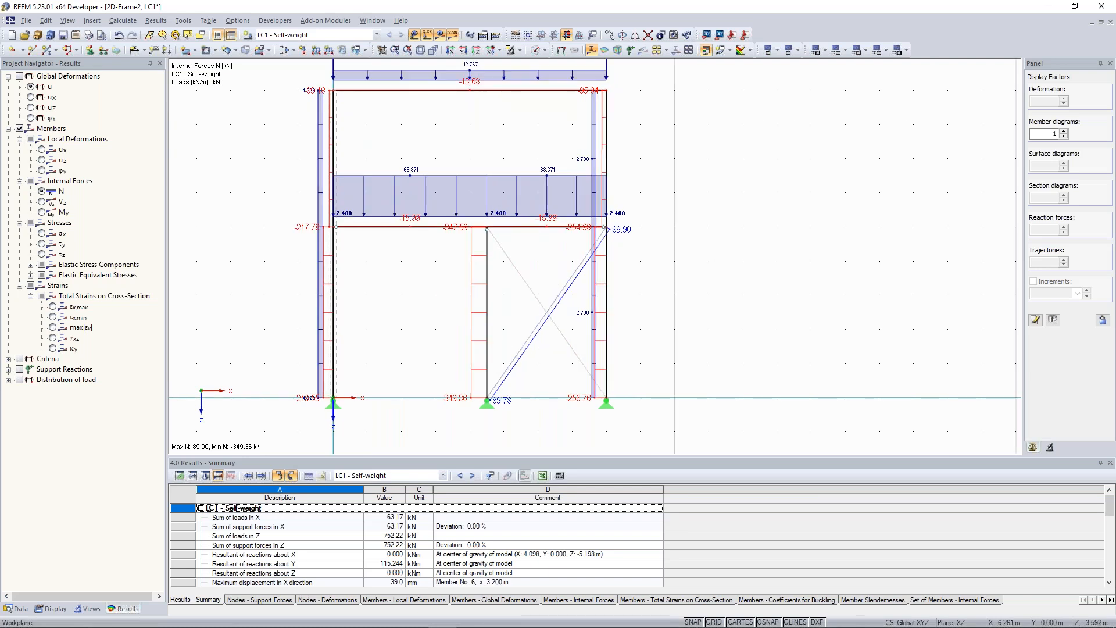
- Hide the internal force results and display the frame's members in solid mode
left_click(414, 35)
left_click(440, 35)
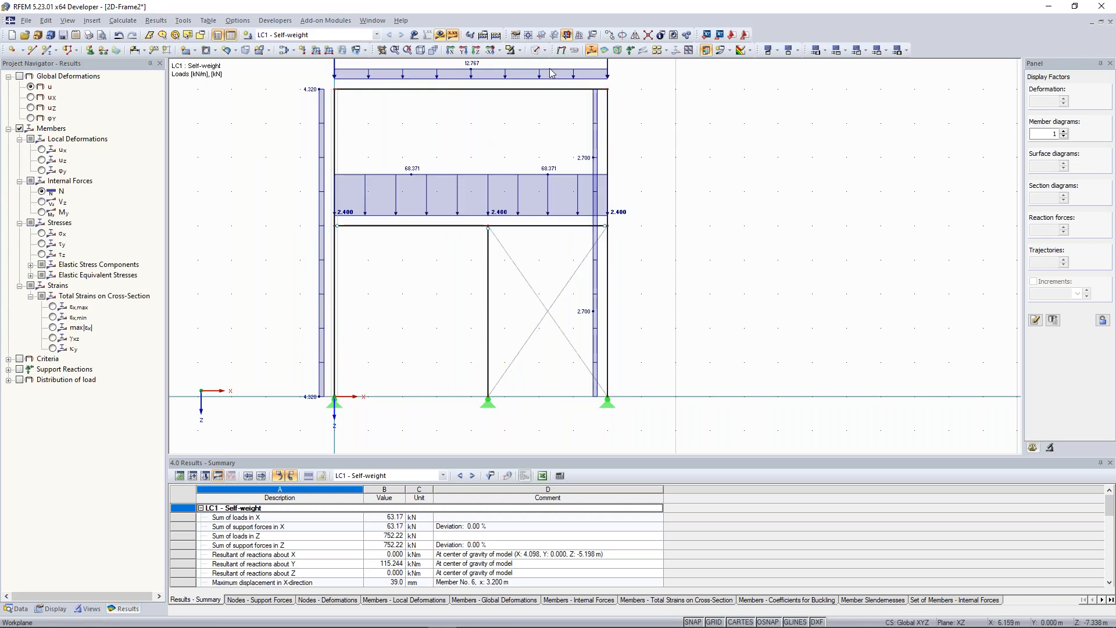
left_click(536, 52)
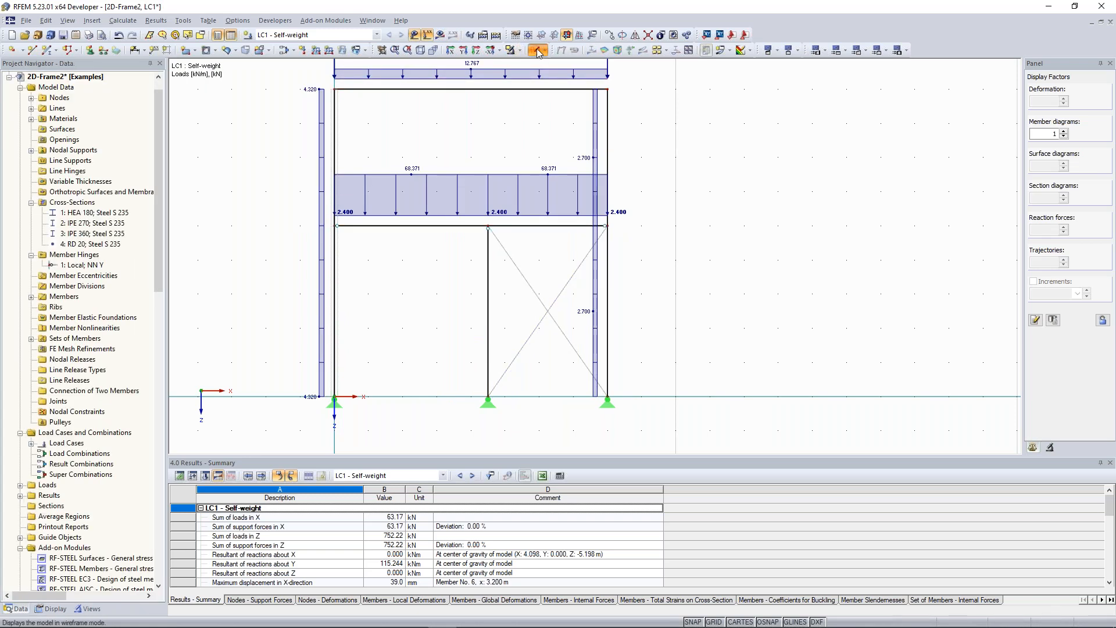
left_click(536, 51)
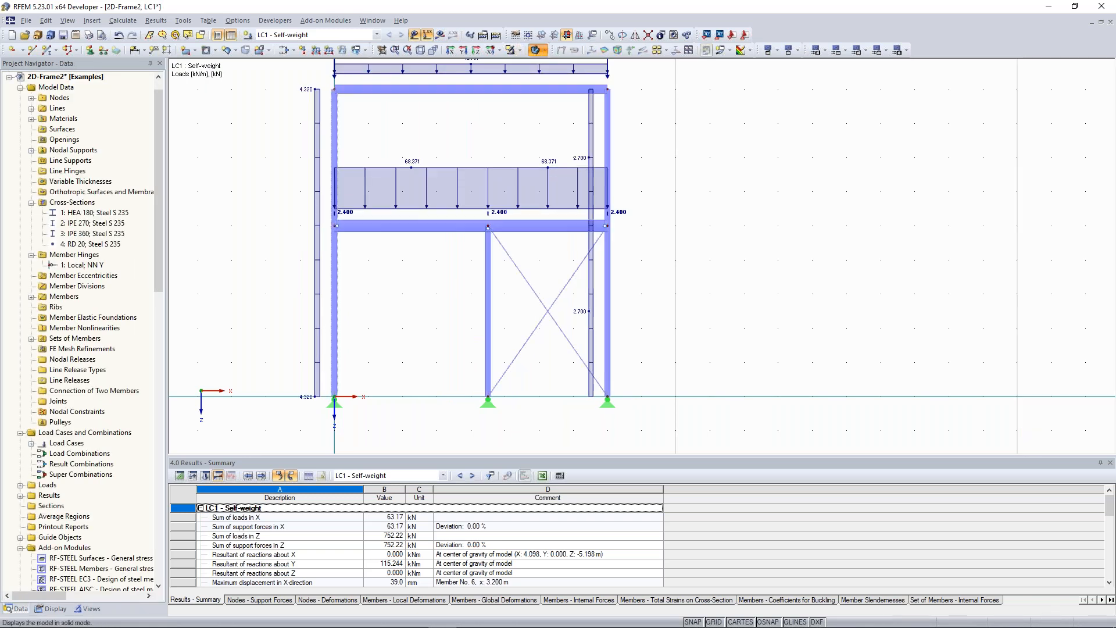
- Open the properties of the two bracing diagonals, review the member types, and close them without changes
double_click(559, 291)
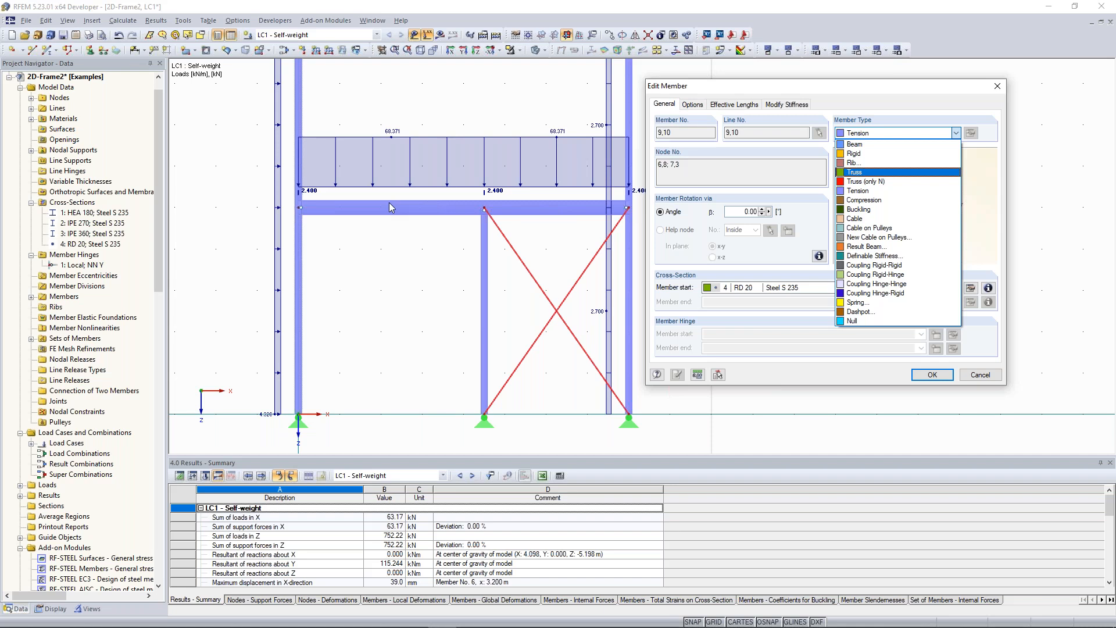
left_click(995, 86)
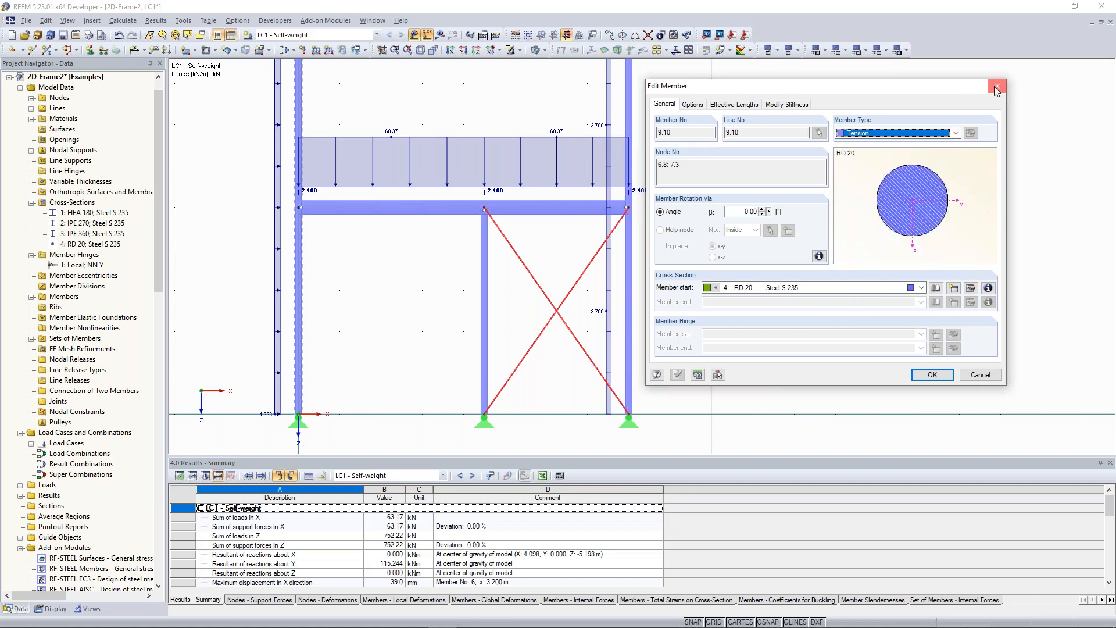
left_click(997, 86)
scroll(872, 173, "down", 4)
middle_click_drag(854, 171, 720, 183)
scroll(721, 187, "up", 5)
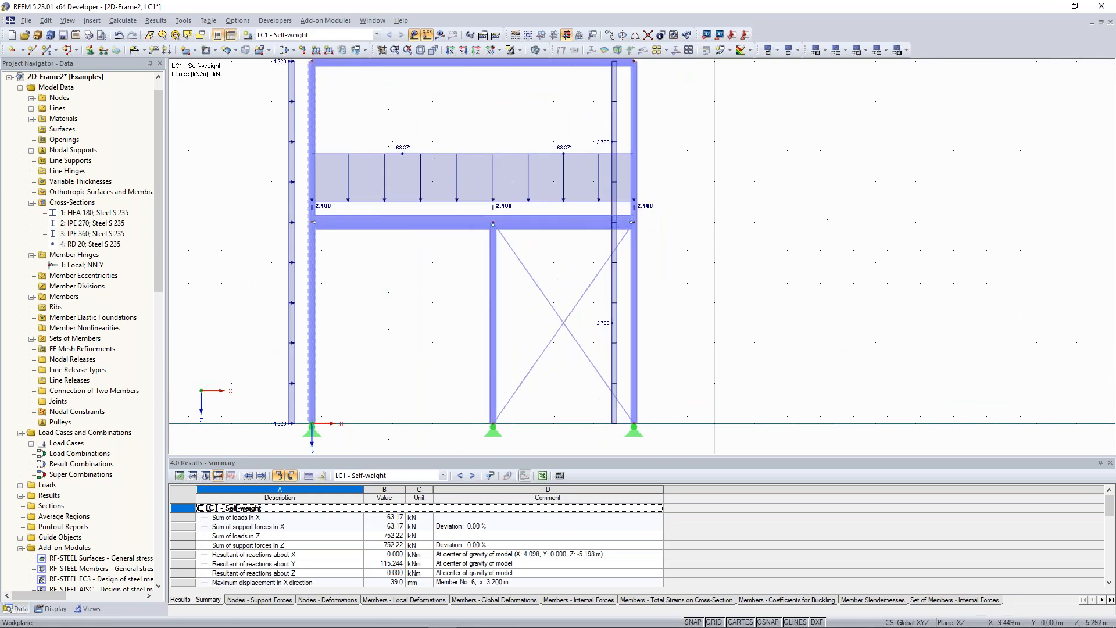
- Assign member hinge 1 (Local) to the end of the left mid-level IPE 360 beam and display the recalculated My diagrams
scroll(569, 213, "up", 2)
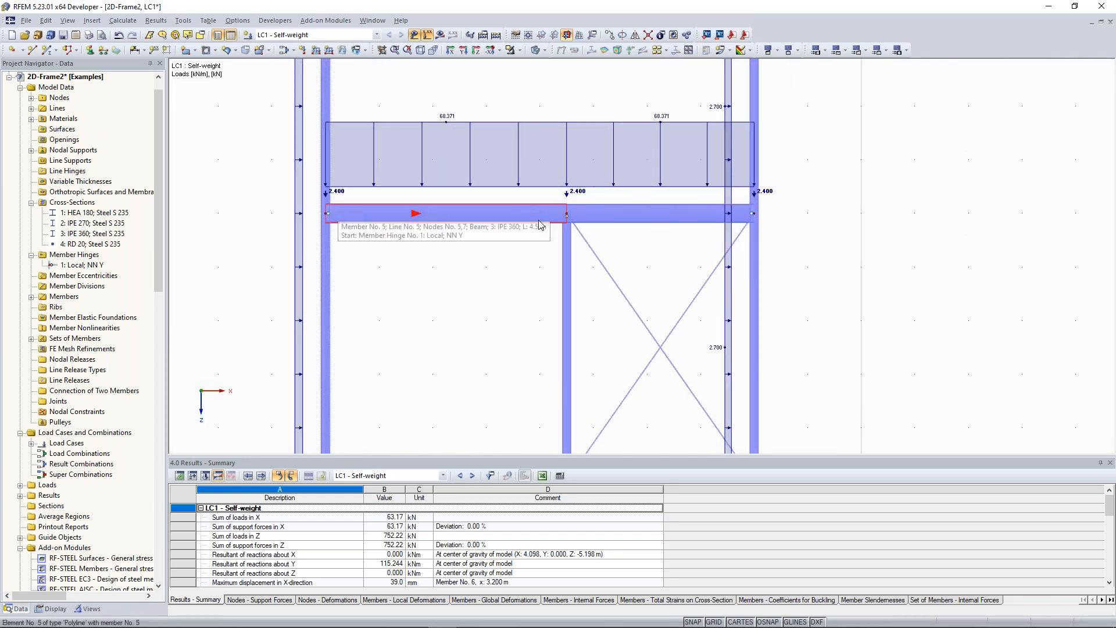
scroll(513, 246, "up", 1)
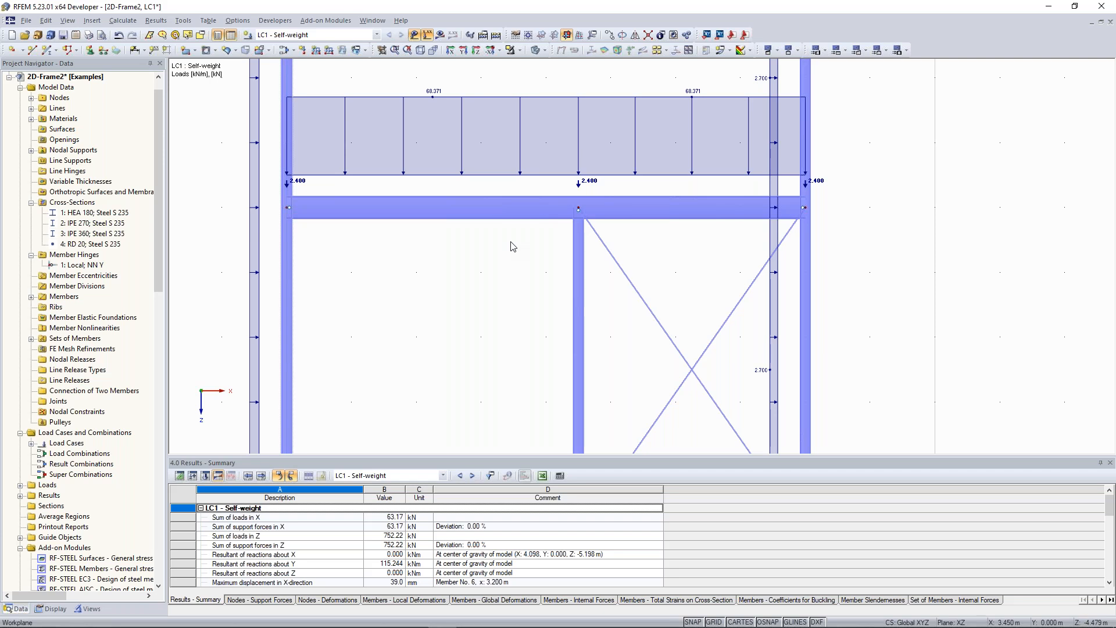
left_click(487, 223)
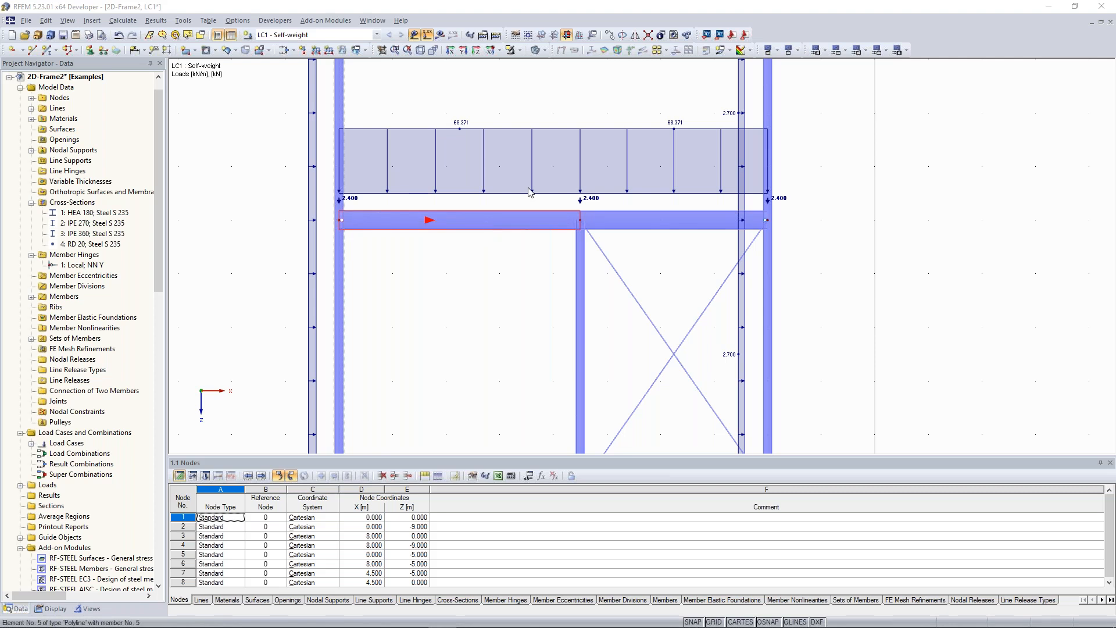
double_click(486, 222)
left_click(805, 359)
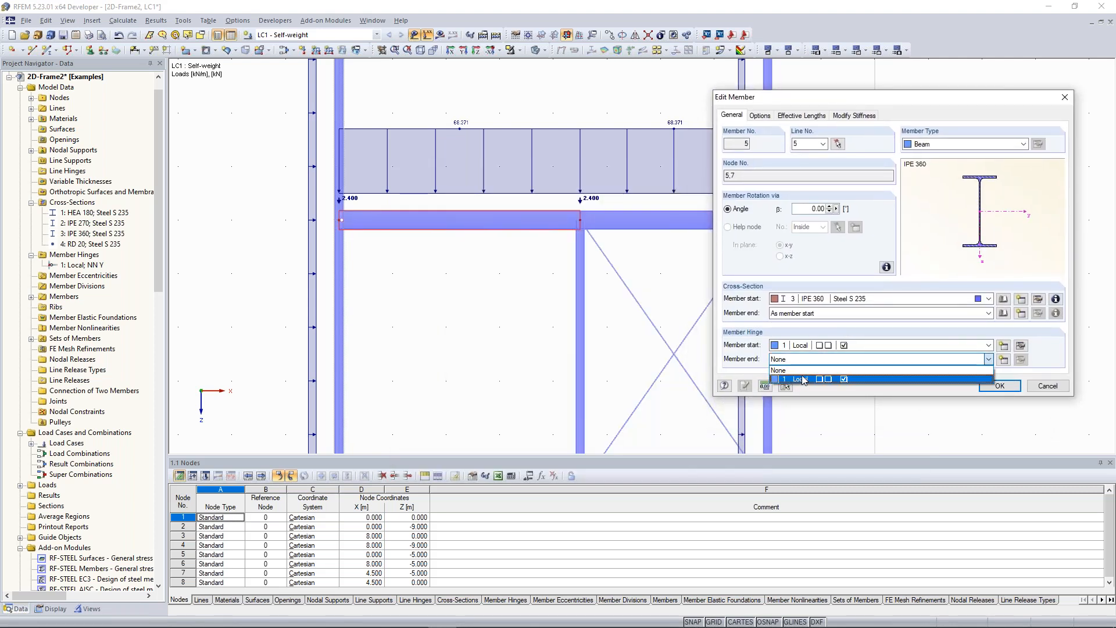
left_click(807, 379)
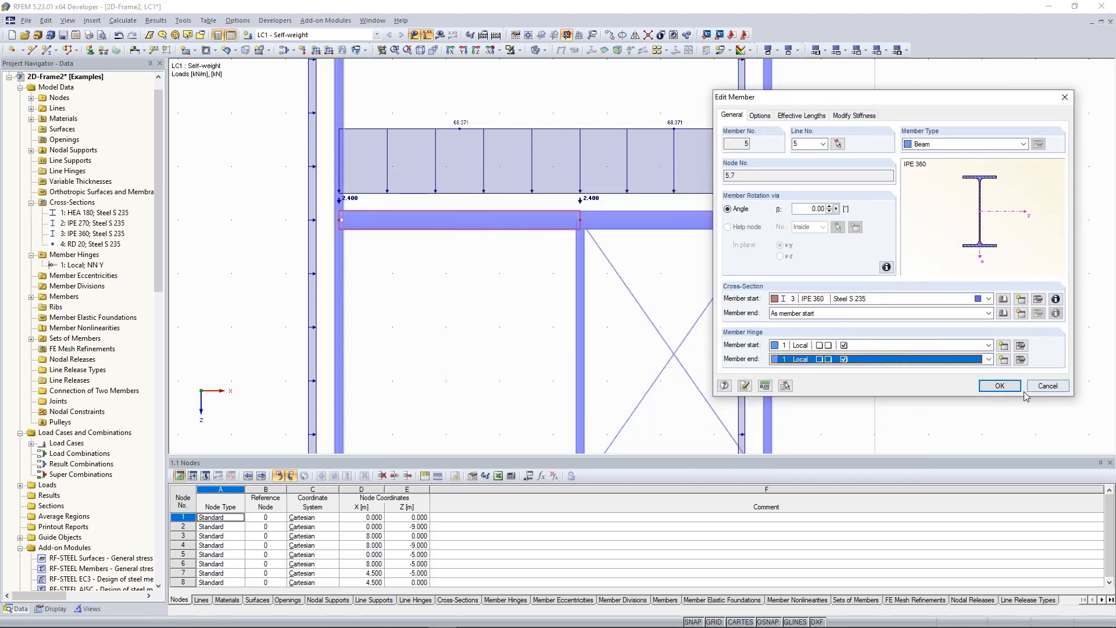
left_click(1001, 390)
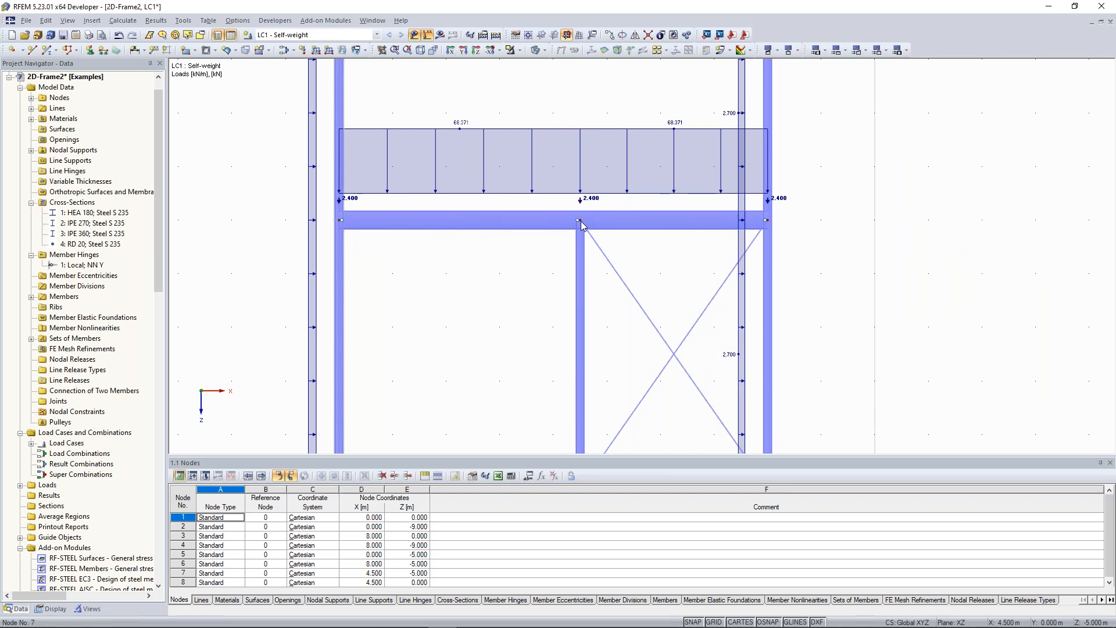
left_click(441, 34)
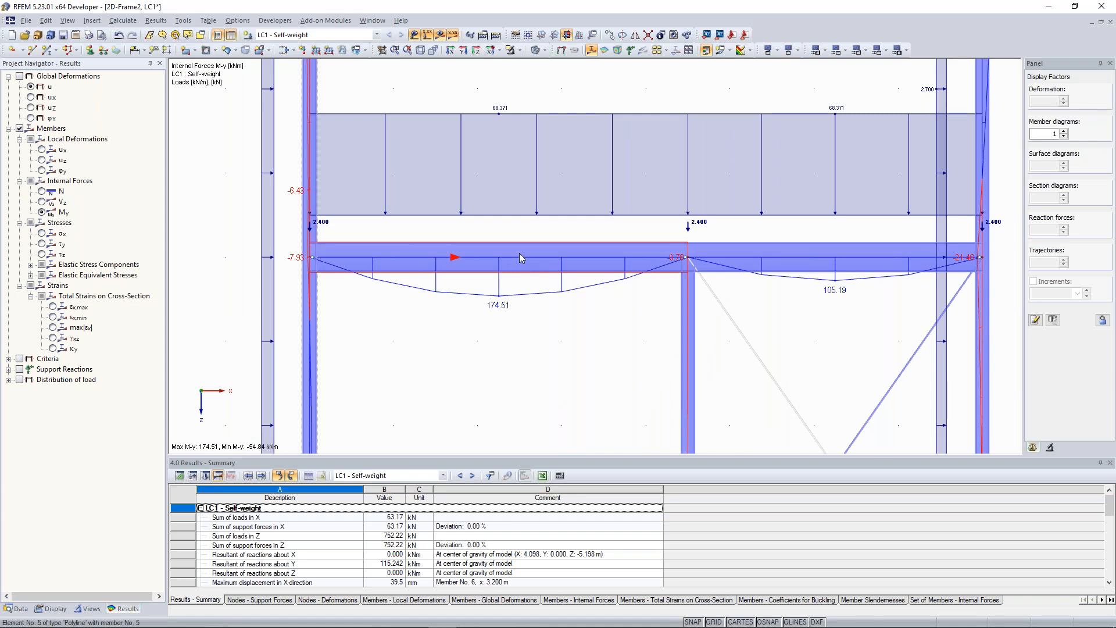
- Change the left mid-level IPE 360 beam's member type to Truss and recalculate LC1 to show the My diagrams
double_click(519, 253)
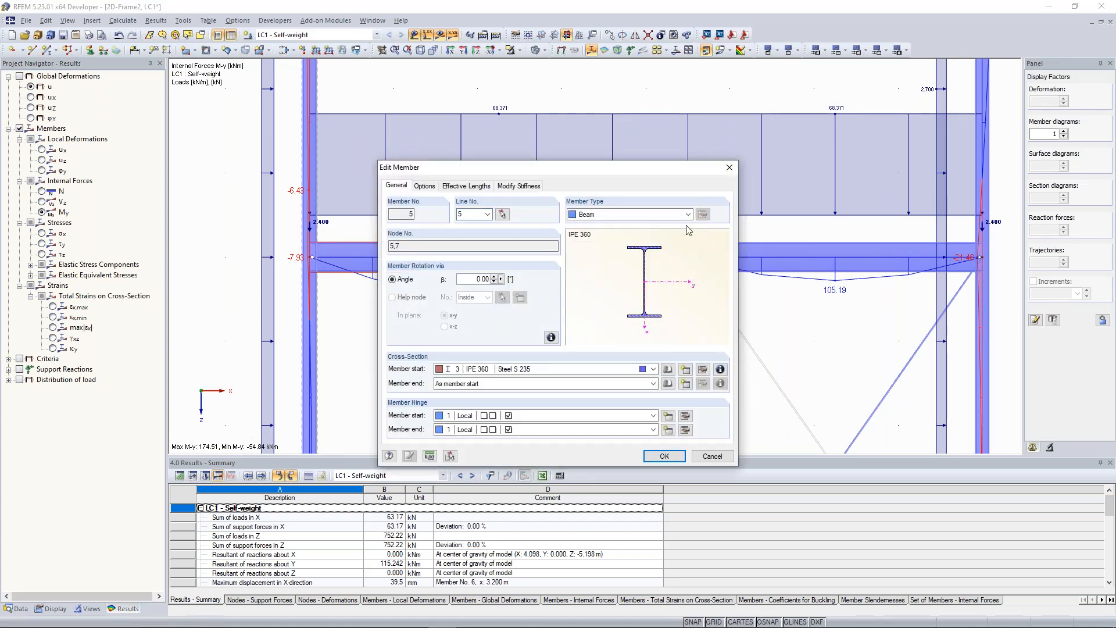
left_click(688, 215)
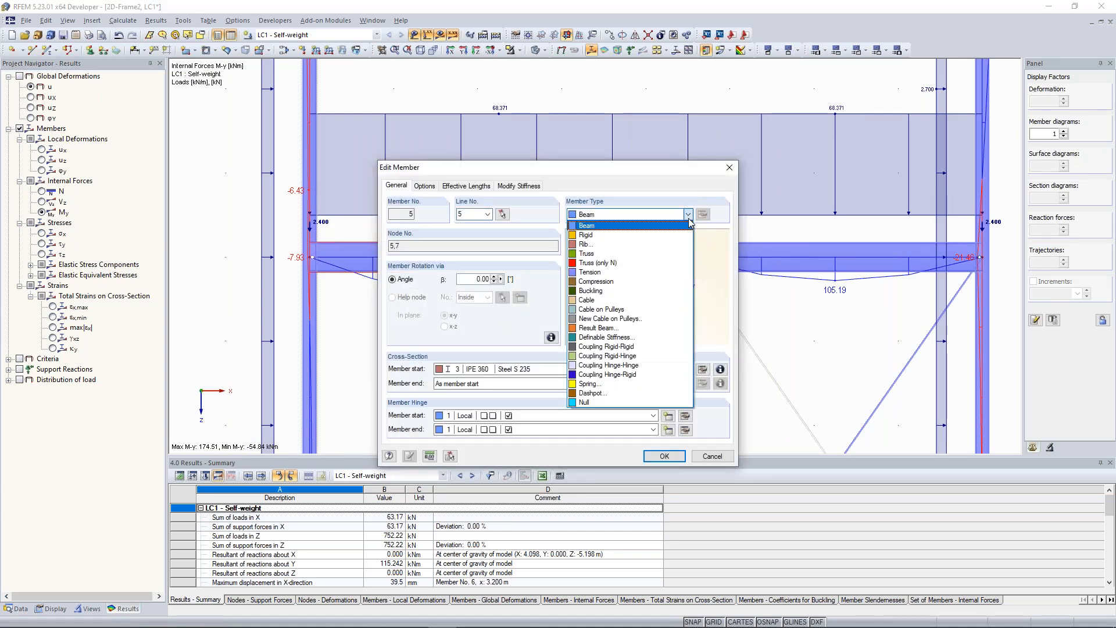
left_click(675, 254)
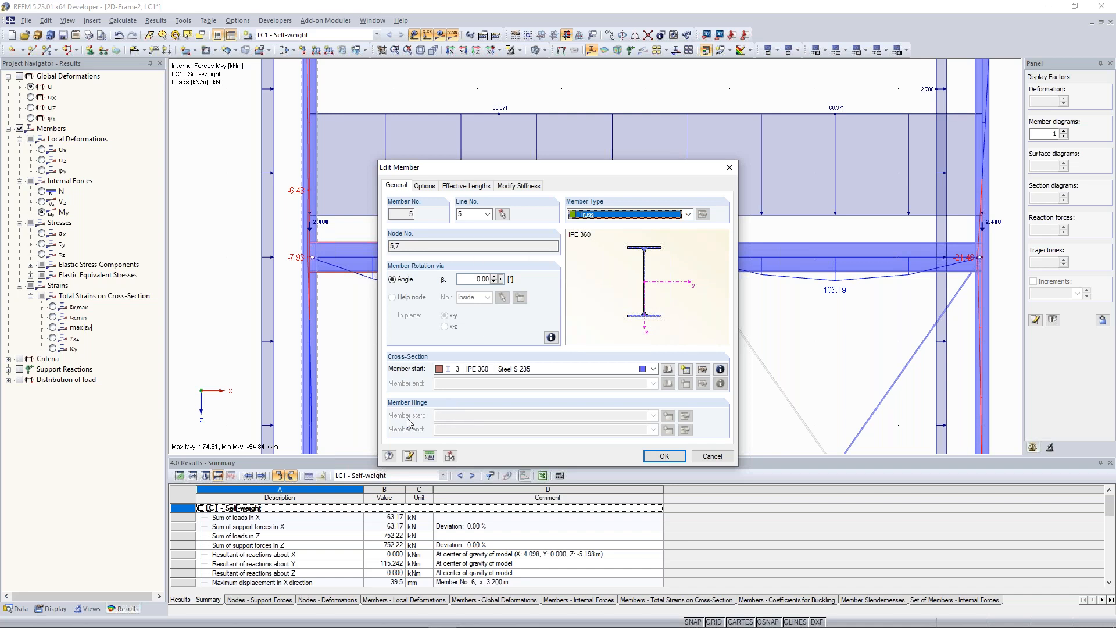
left_click(661, 458)
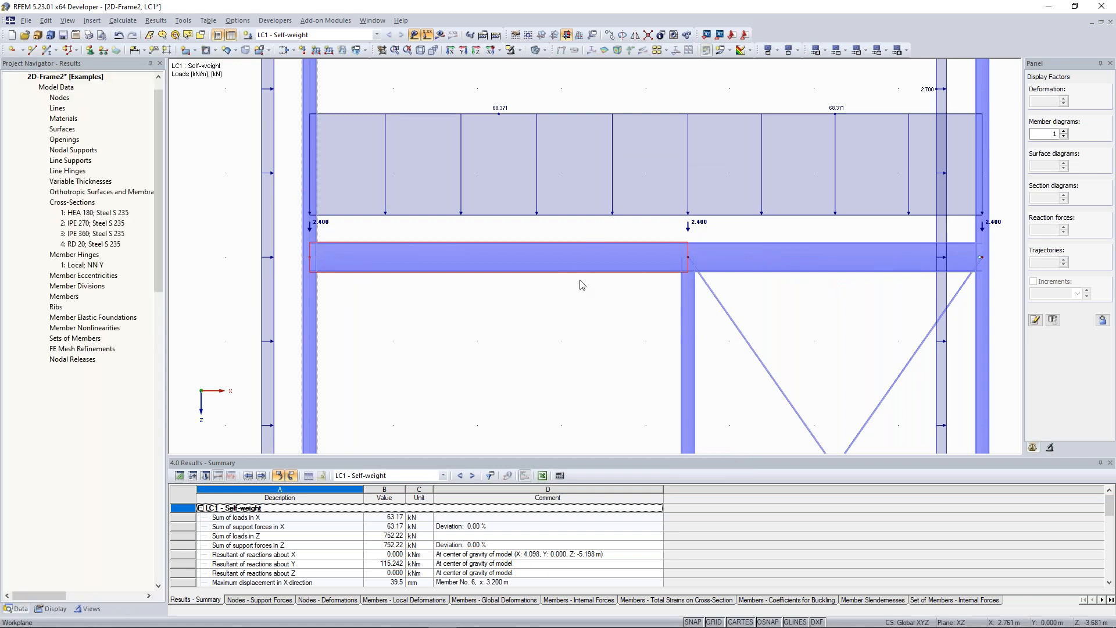
left_click(440, 35)
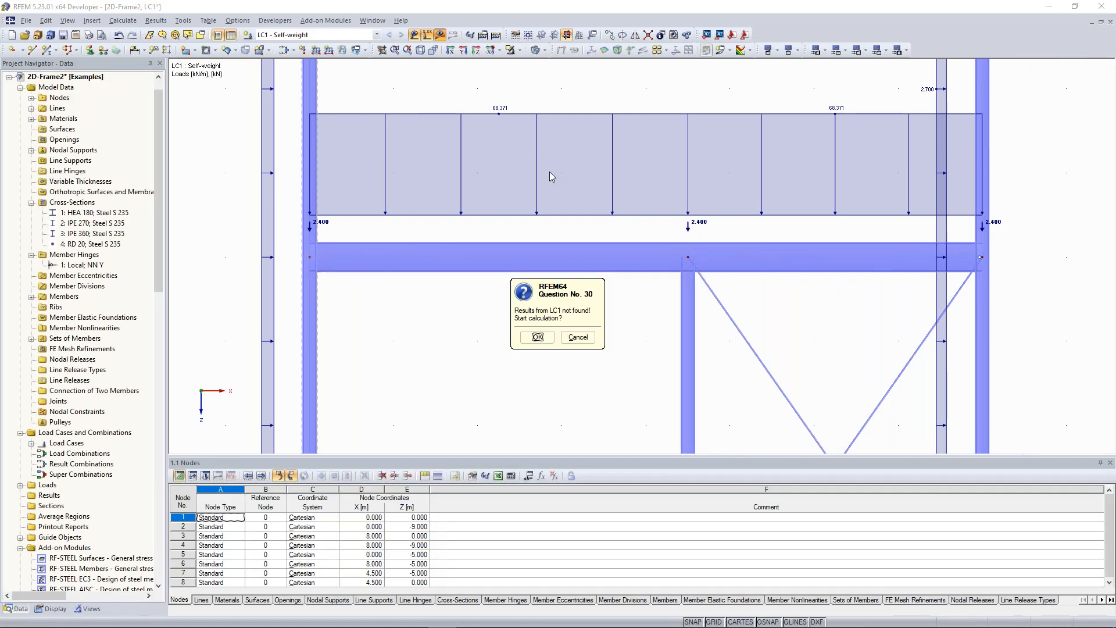
left_click(538, 336)
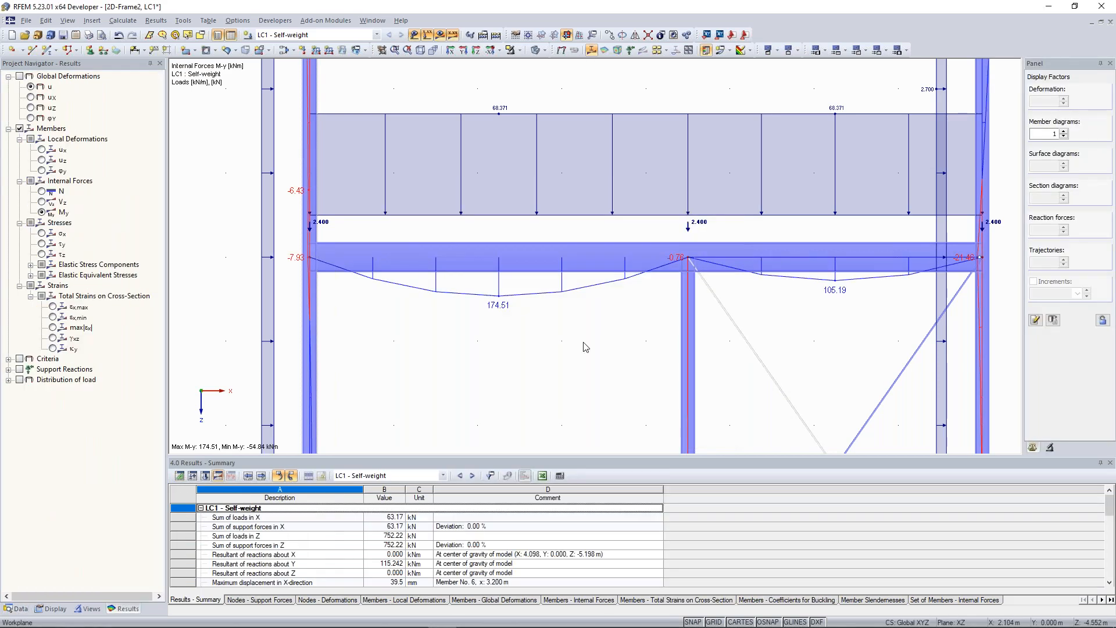
scroll(584, 343, "down", 1)
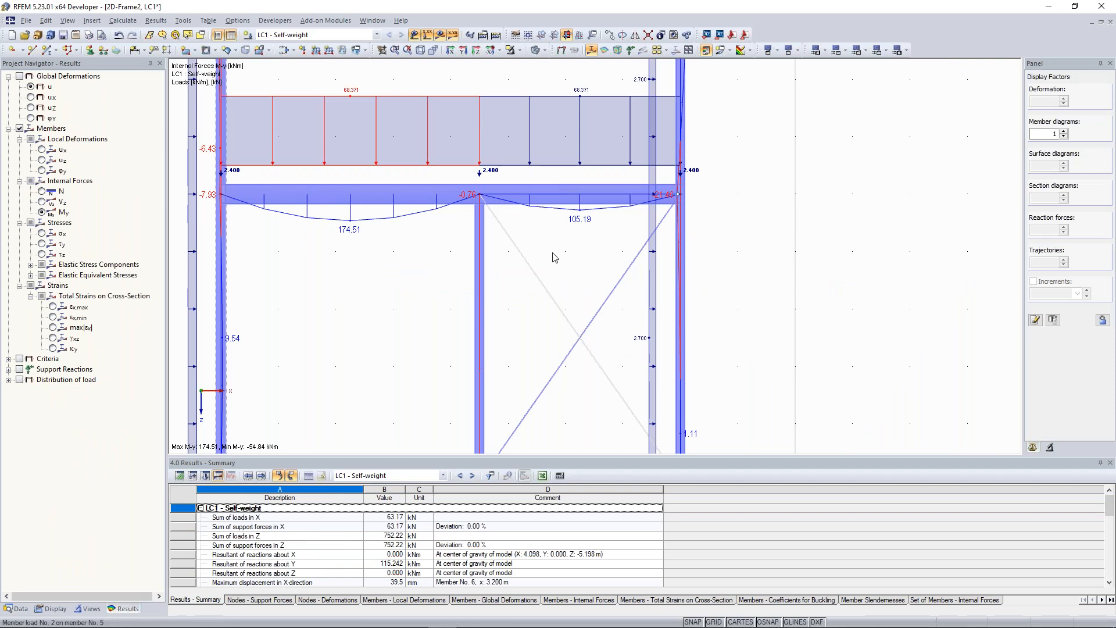
- Review the available member types for the two RD 20 bracing diagonals and close their properties without changes
left_click(500, 49)
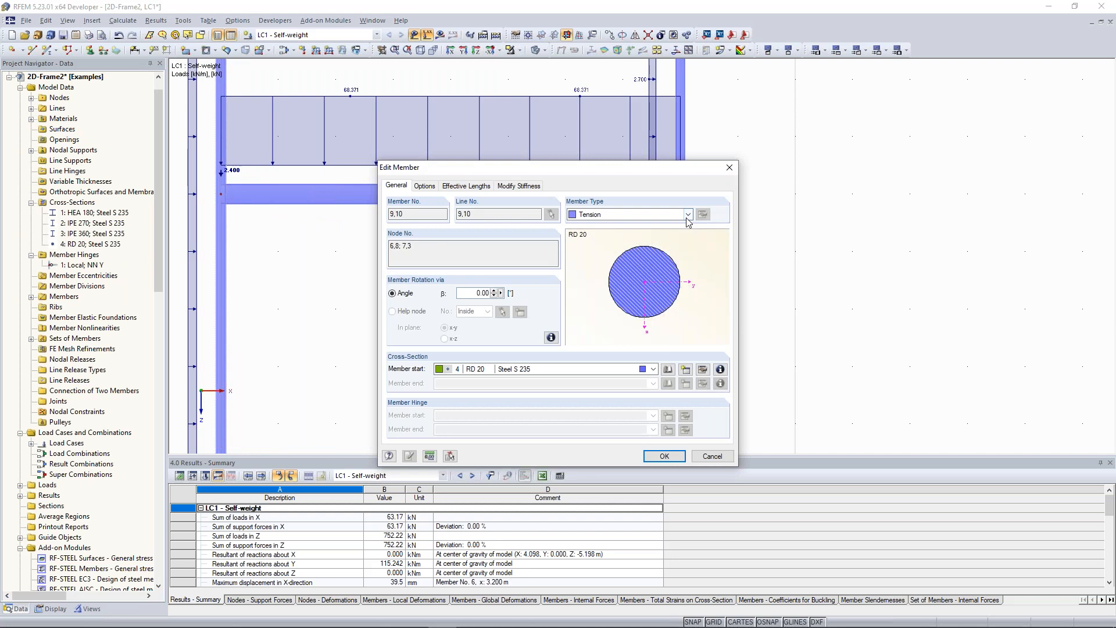
left_click(687, 217)
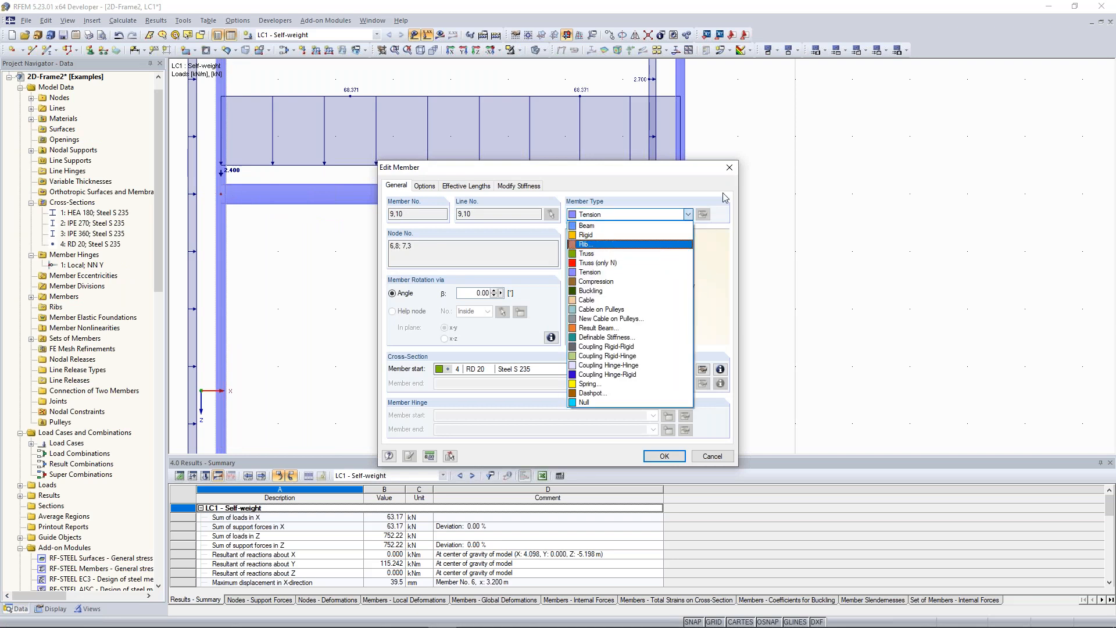
left_click(730, 162)
left_click(730, 167)
middle_click_drag(433, 299, 651, 261)
scroll(471, 262, "down", 2)
middle_click_drag(520, 269, 515, 282)
left_click(516, 282)
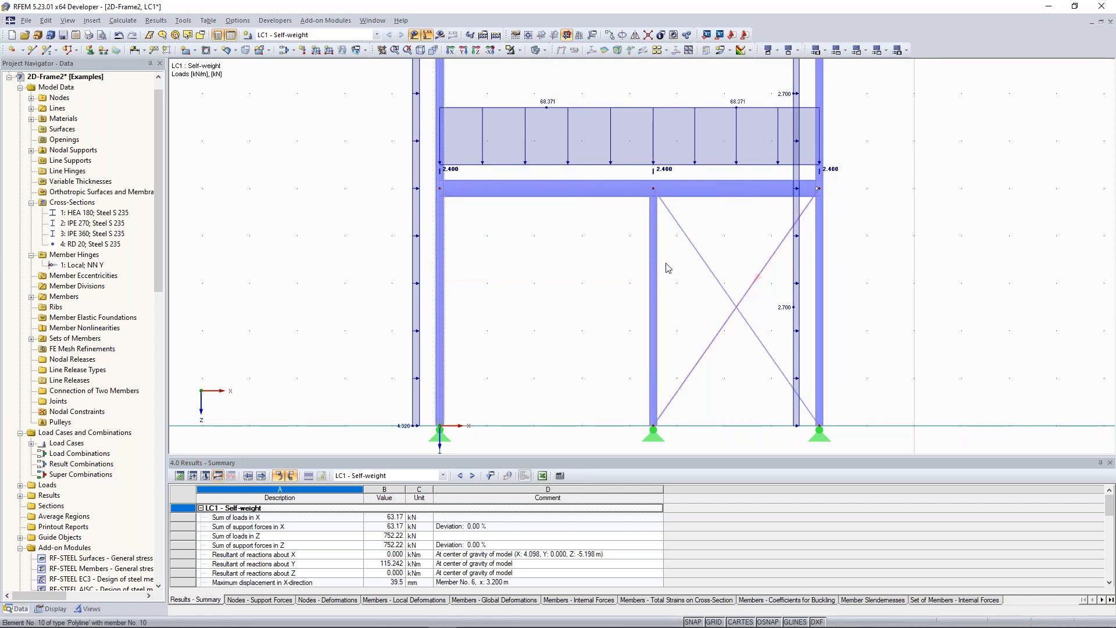
- Display the My diagrams again and examine them around the mid-level beams and lower columns
middle_click_drag(667, 268, 506, 248)
left_click(440, 35)
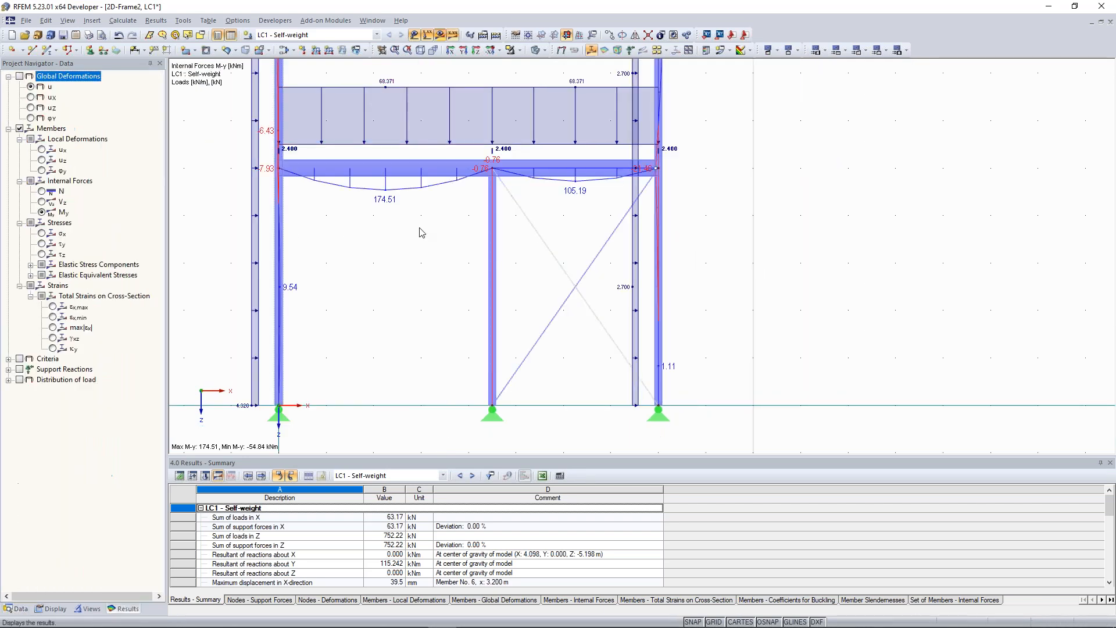
scroll(411, 216, "up", 3)
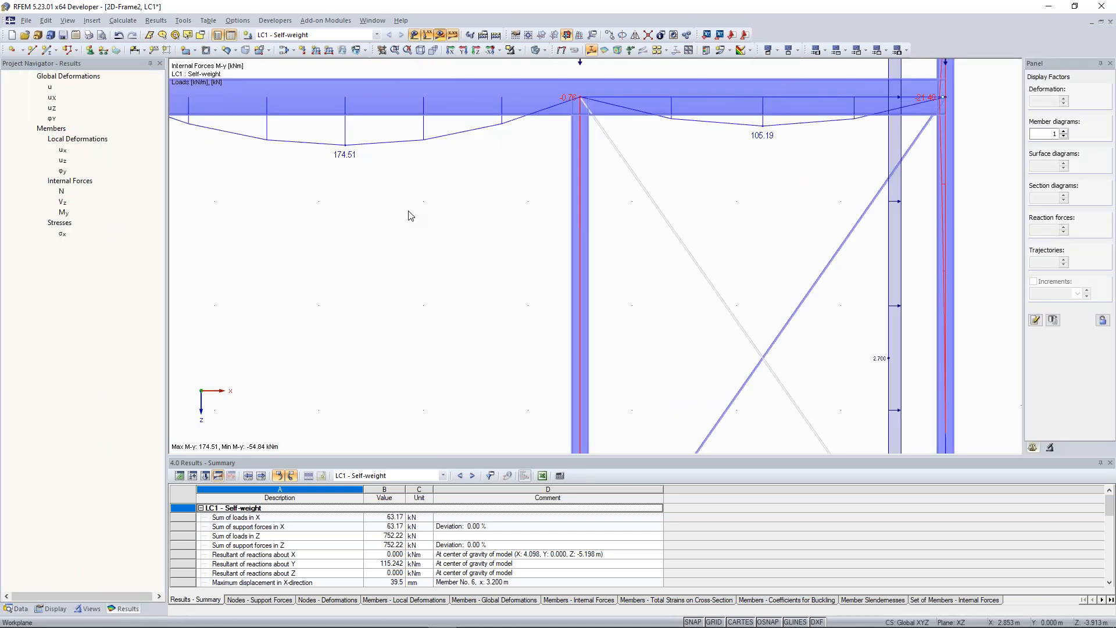
scroll(372, 266, "down", 3)
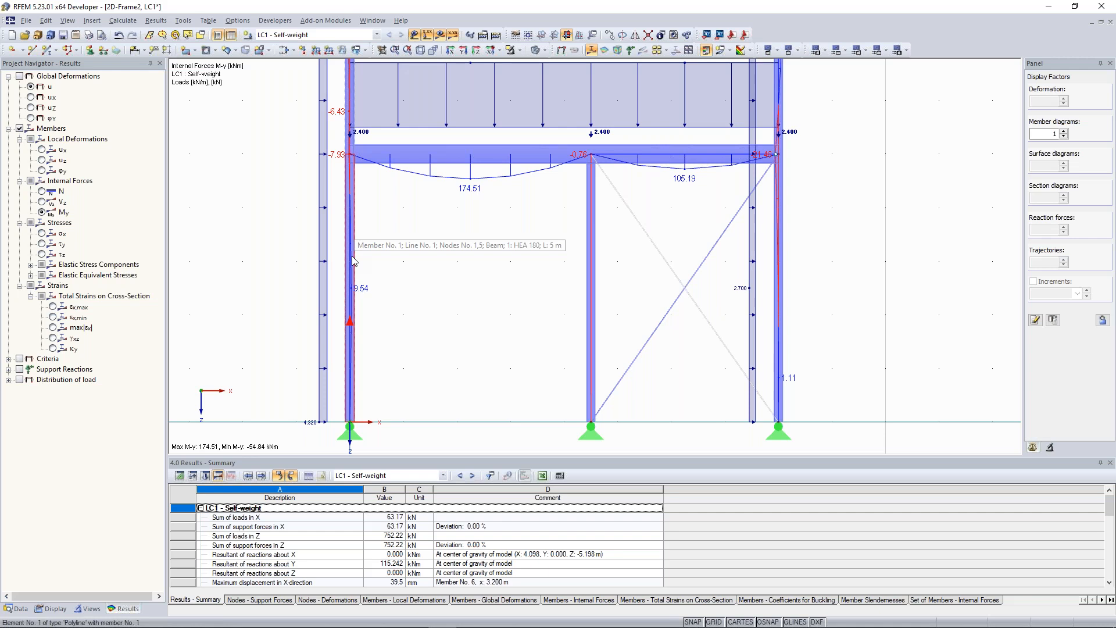
- Change the lower-left HEA 180 column's member type from Beam to Truss (only N)
double_click(427, 201)
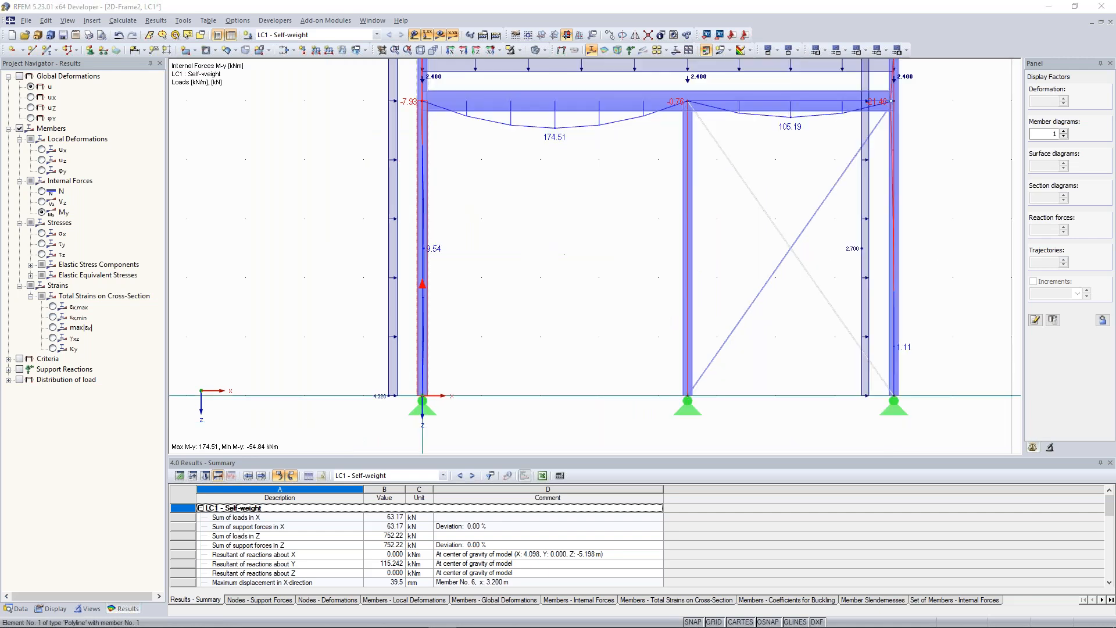
left_click(681, 219)
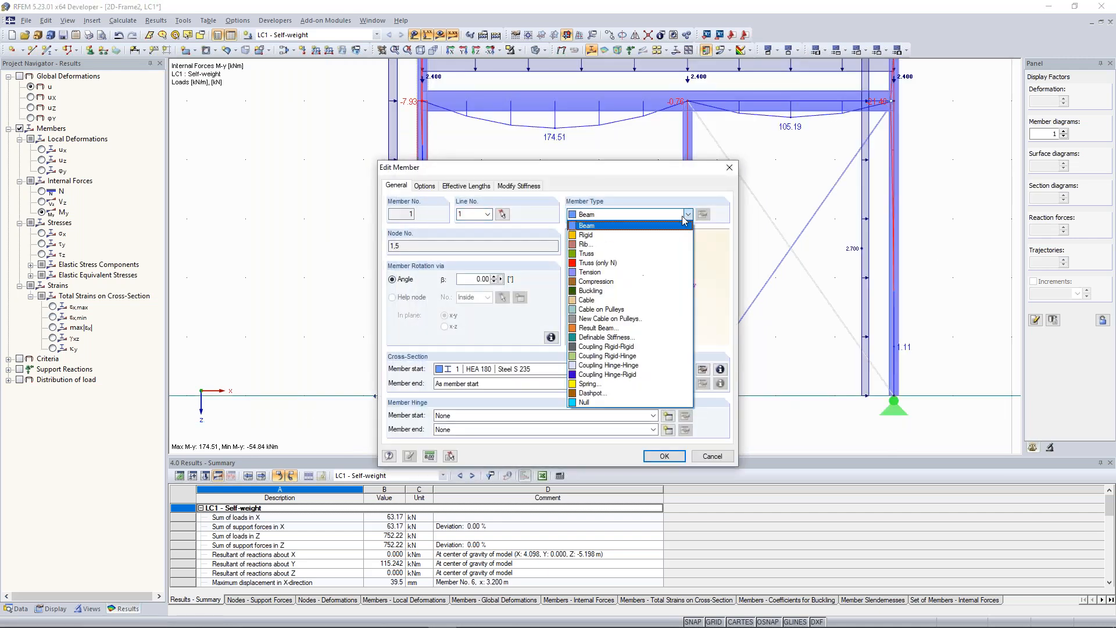
left_click(632, 271)
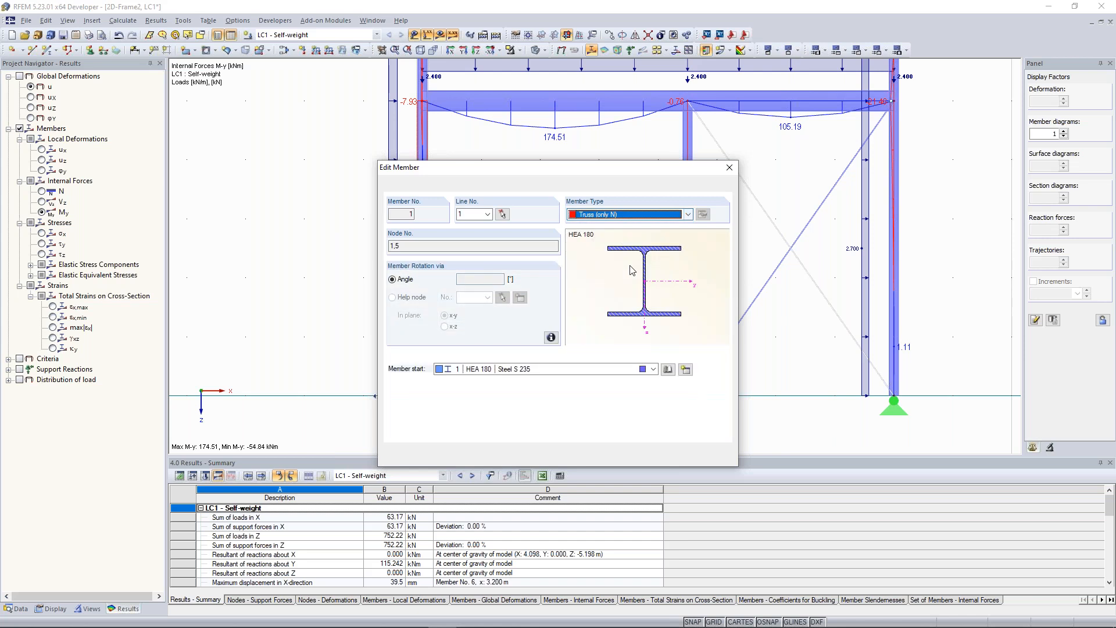
left_click_drag(622, 173, 259, 118)
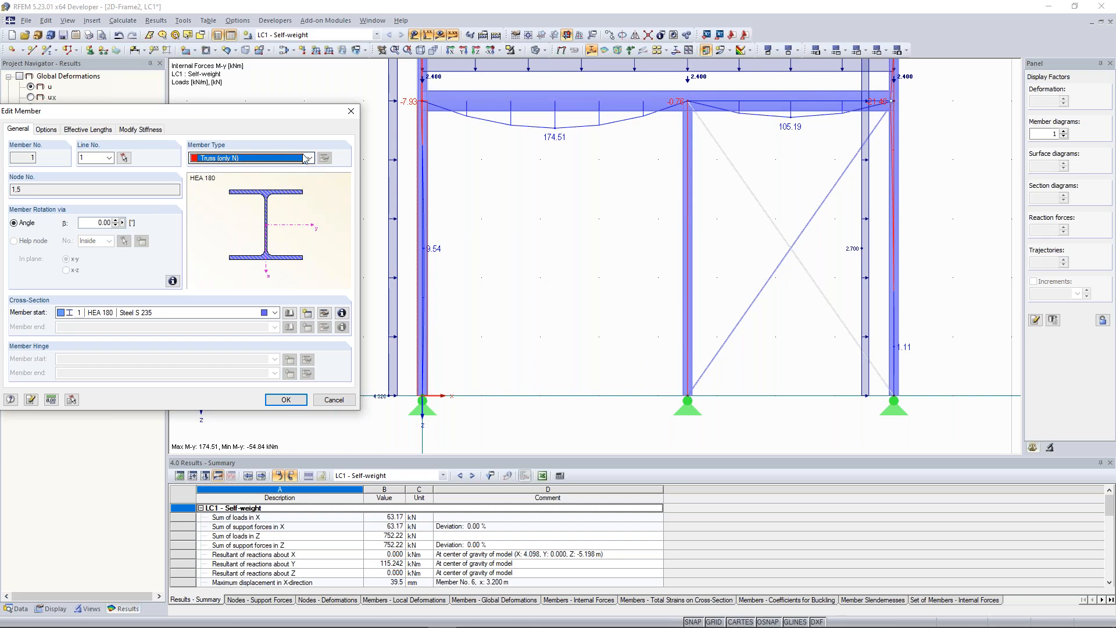
left_click(291, 399)
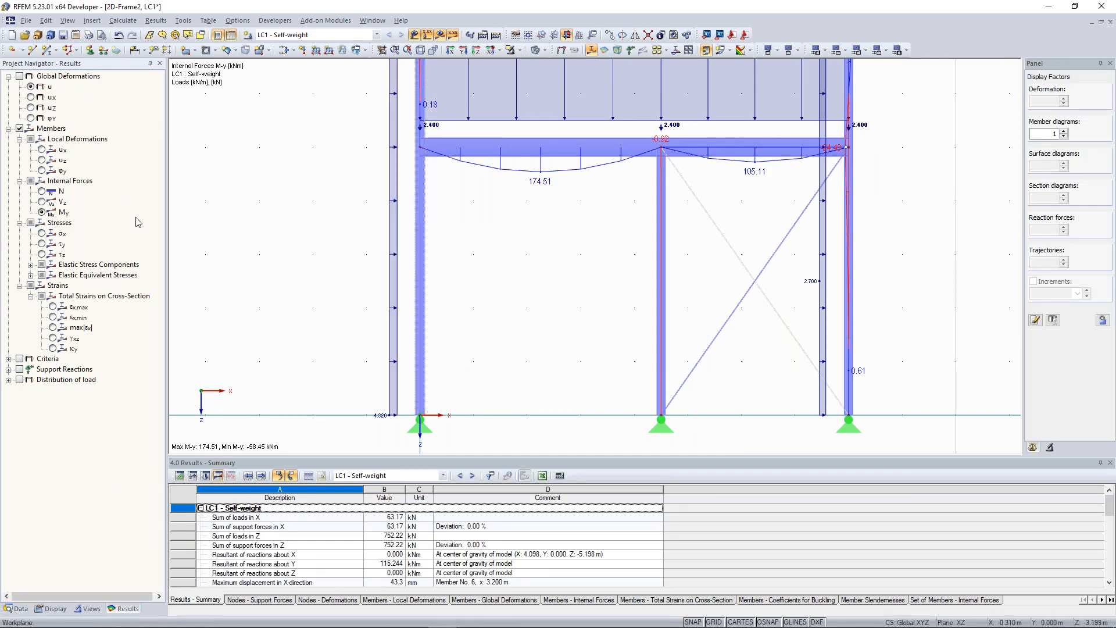
- Display the axial force N diagrams and examine them across the whole frame
left_click(42, 192)
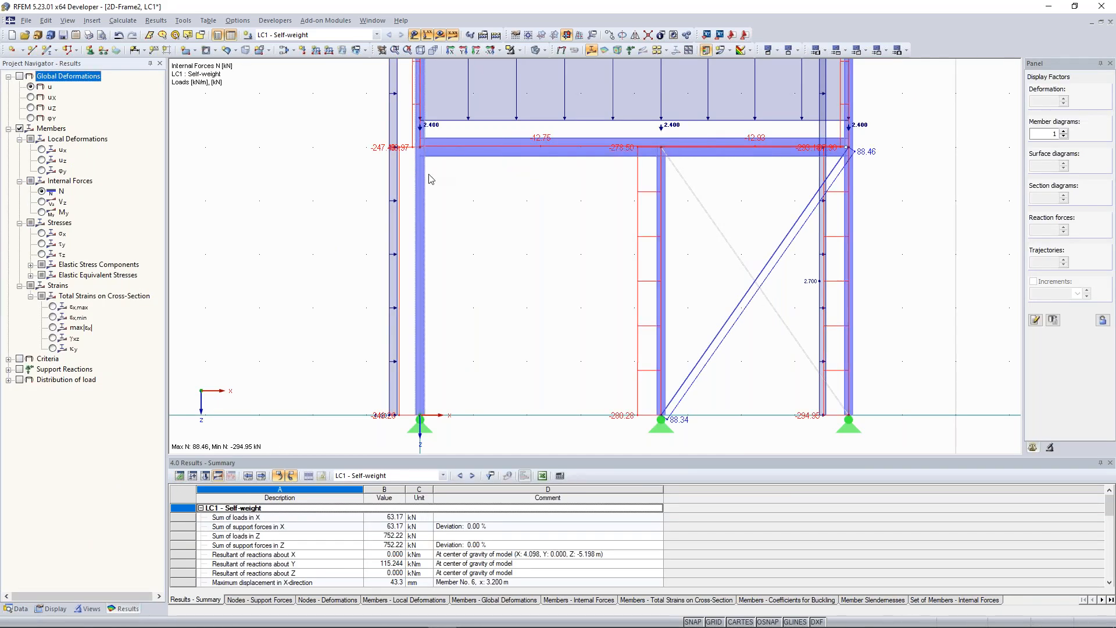
scroll(400, 291, "down", 2)
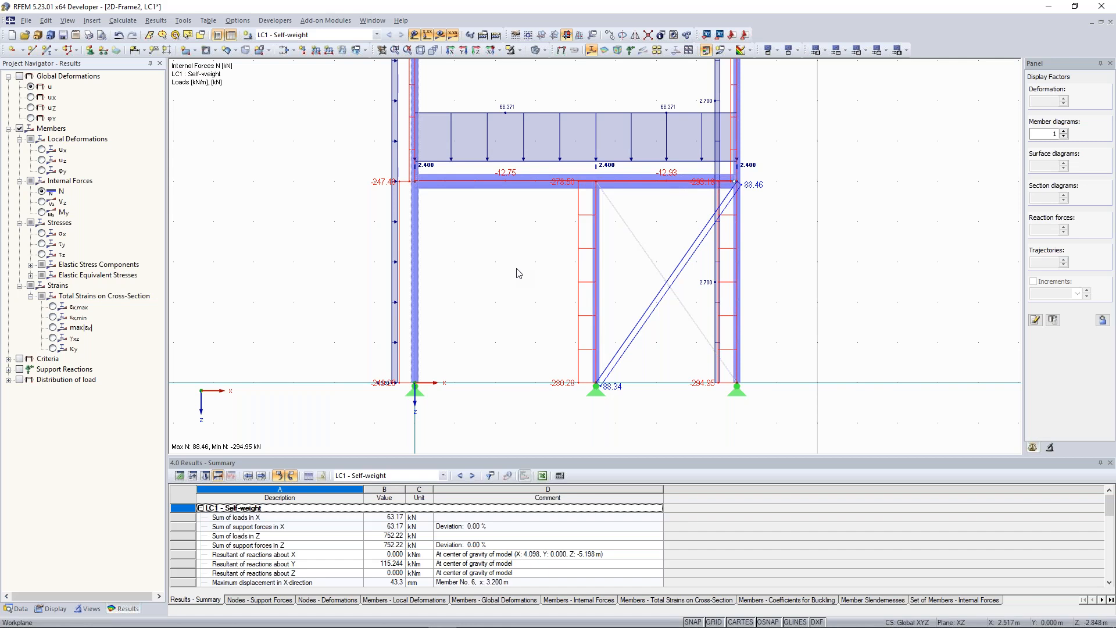
scroll(519, 273, "down", 2)
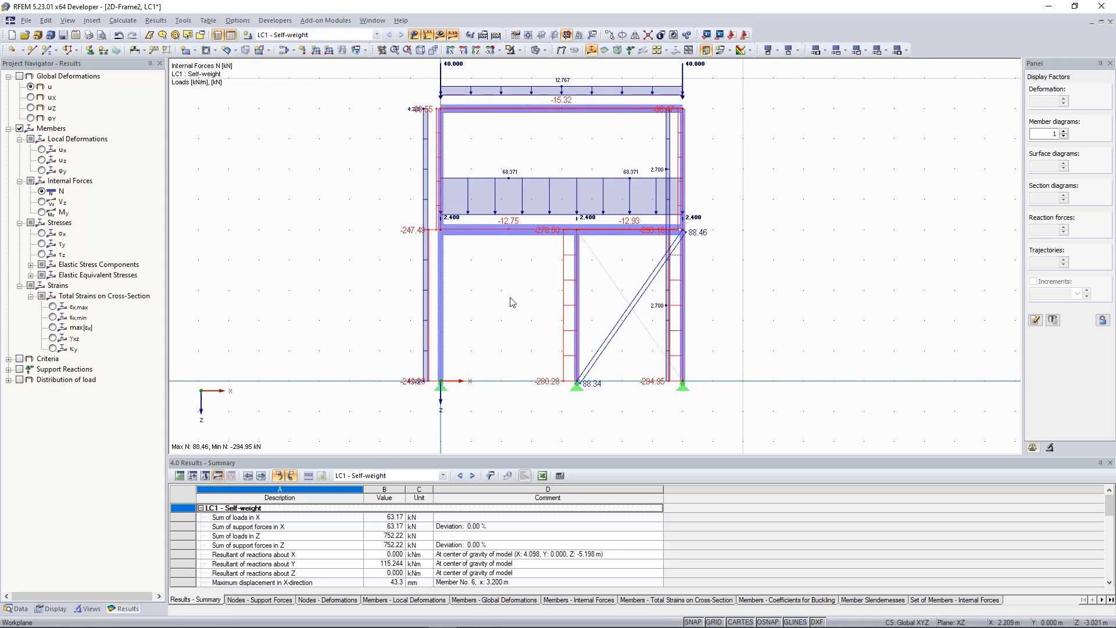
middle_click_drag(498, 310, 489, 315)
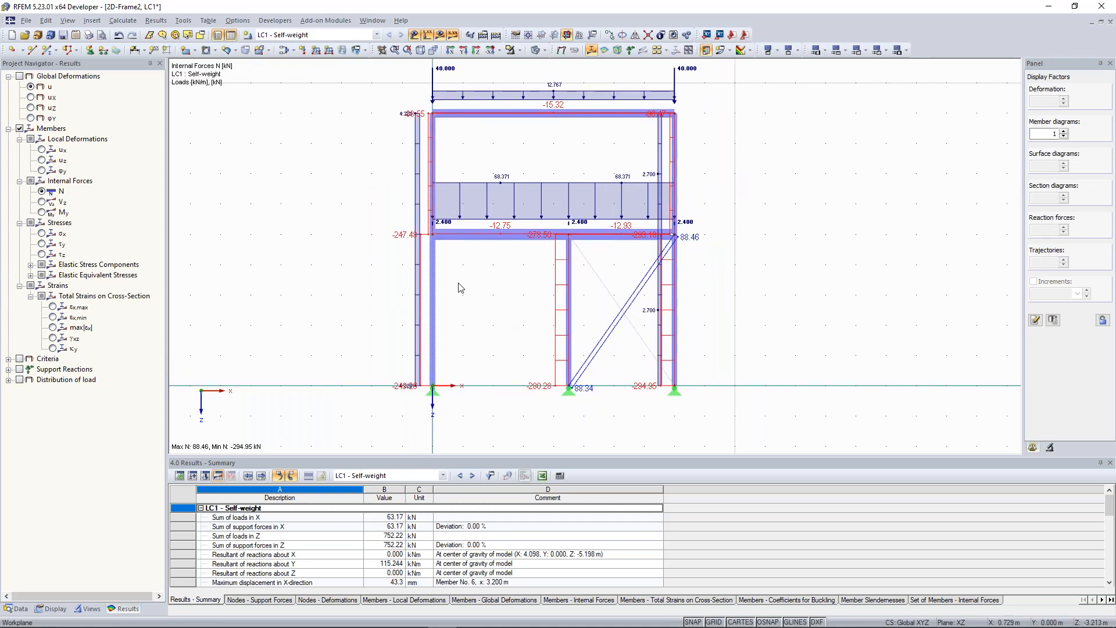
- Restore the lower-left HEA 180 column to Beam and apply type Beam with only start hinge 1 (Local) to the left mid-level beam
double_click(433, 275)
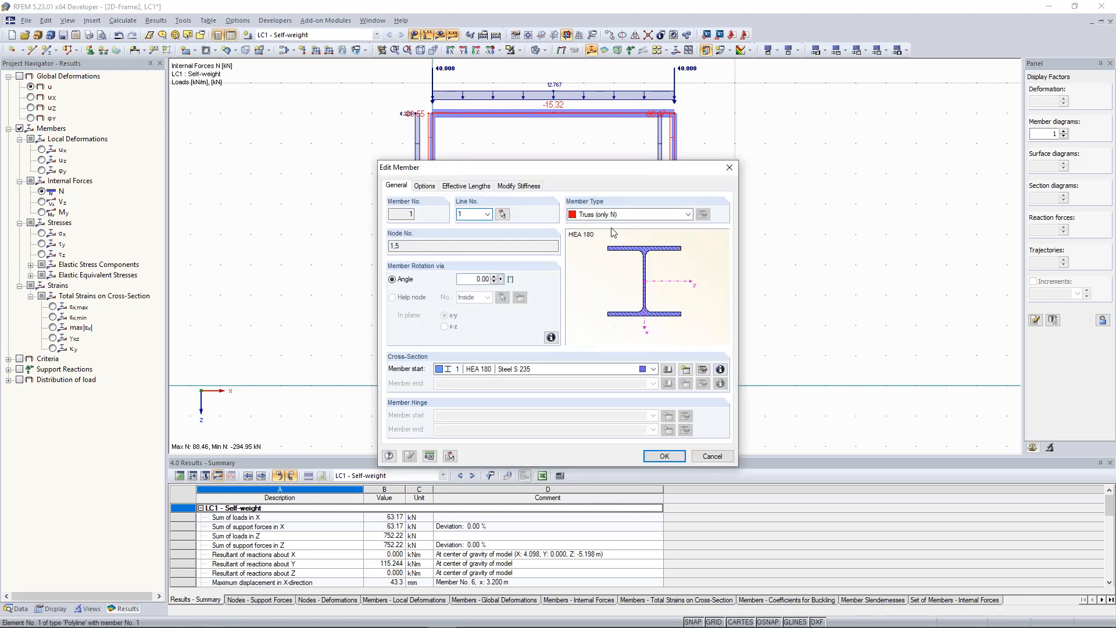
left_click(637, 215)
left_click(598, 226)
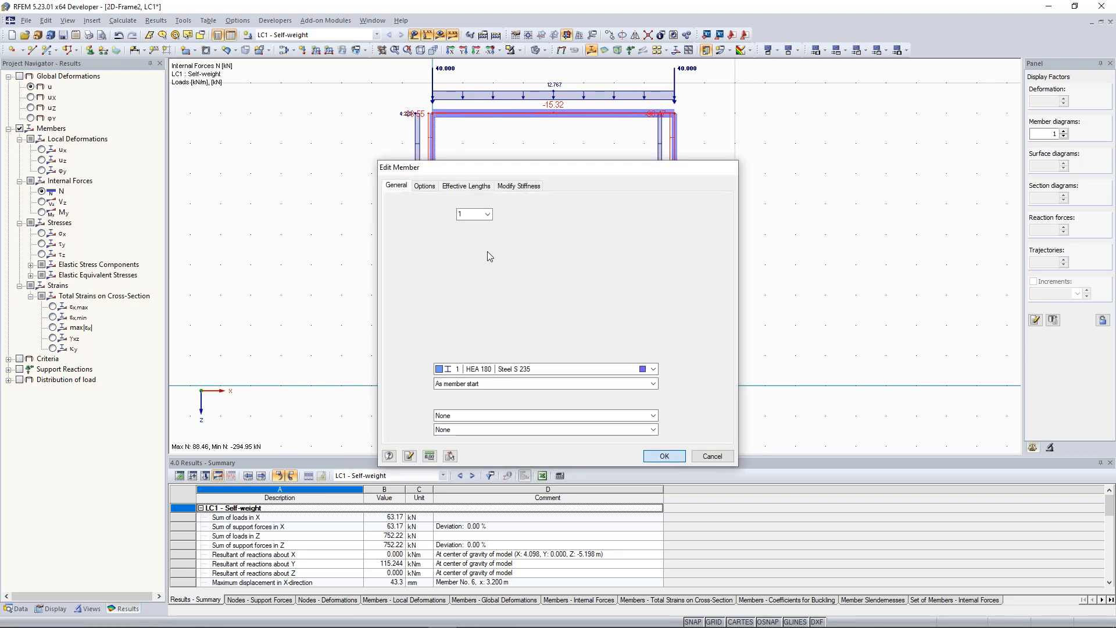
key("Return")
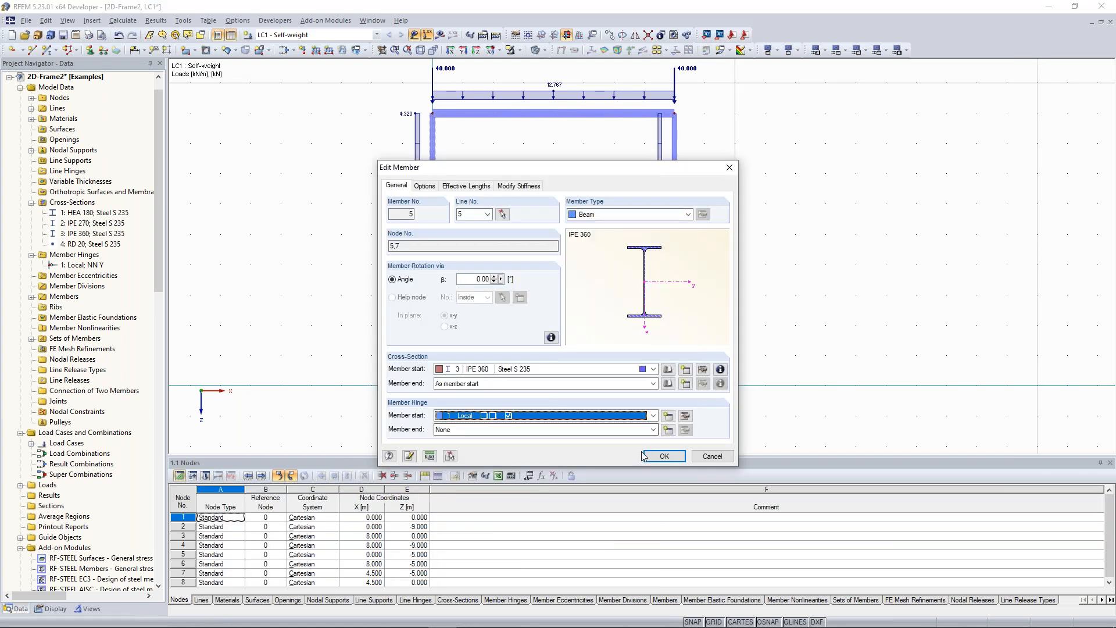
left_click(664, 456)
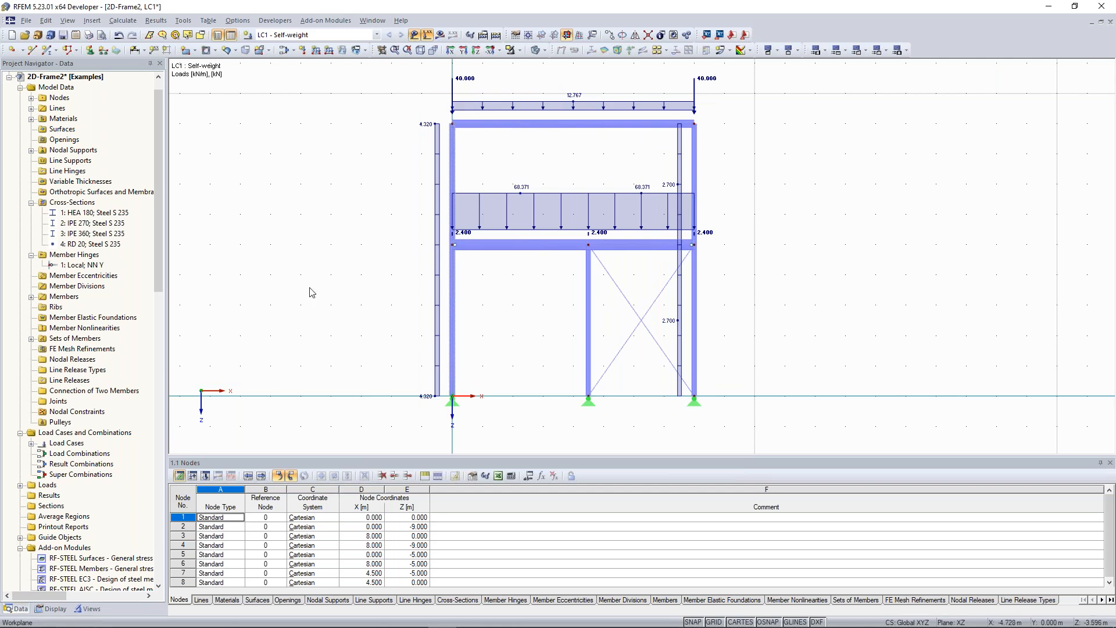
- Open the RF-STABILITY add-on module and deactivate favorable effects due to tension and minimum initial prestress for cables and membranes
scroll(130, 318, "down", 7)
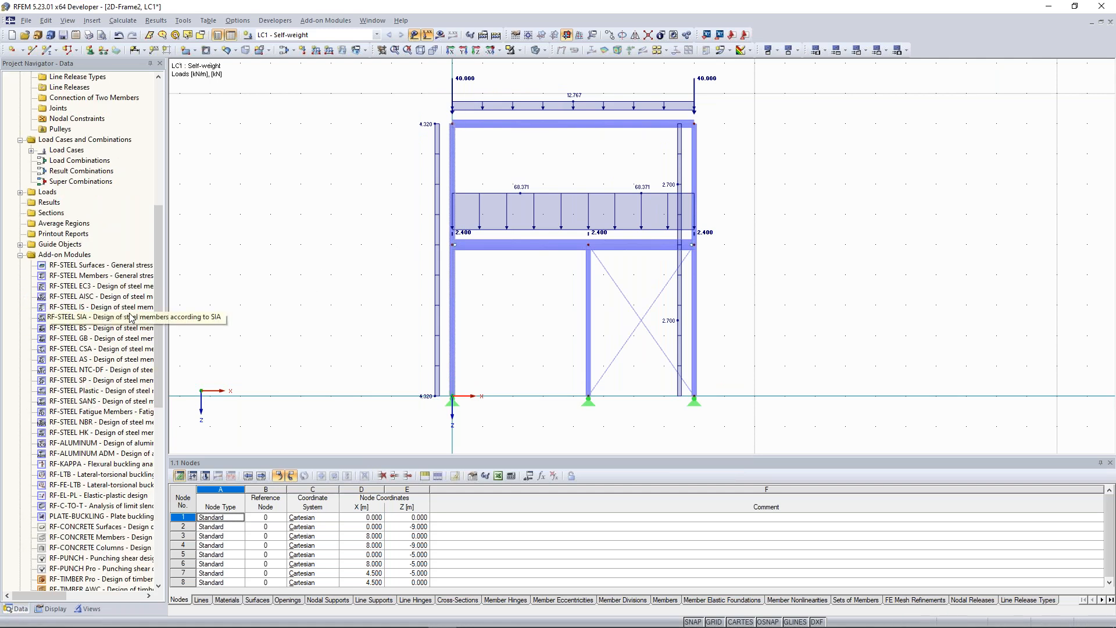
scroll(130, 318, "down", 9)
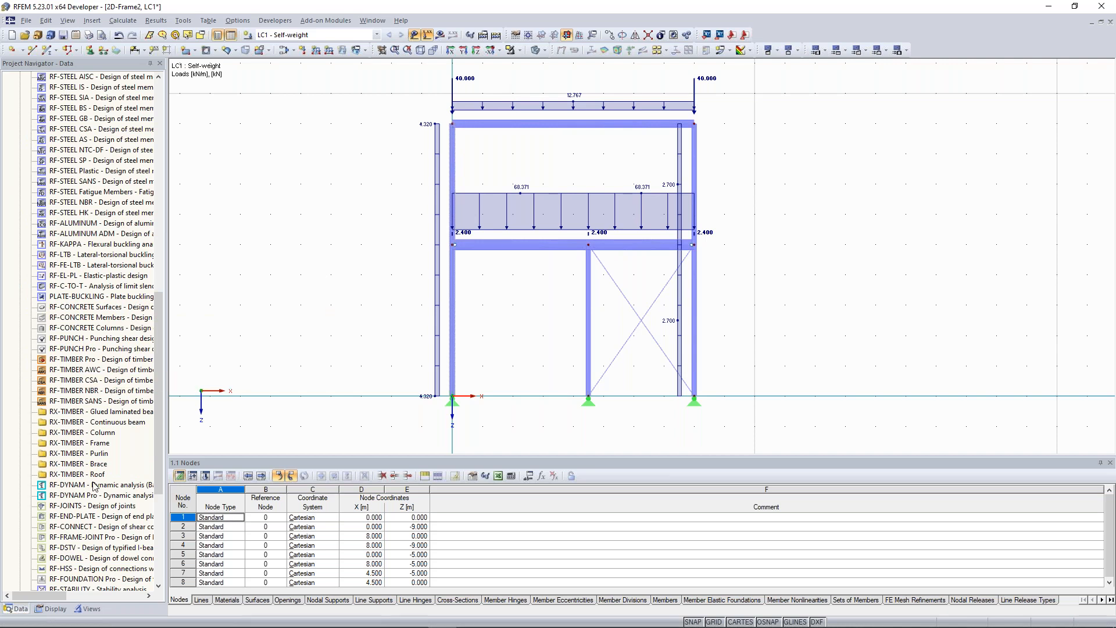
scroll(123, 436, "down", 2)
scroll(121, 436, "down", 2)
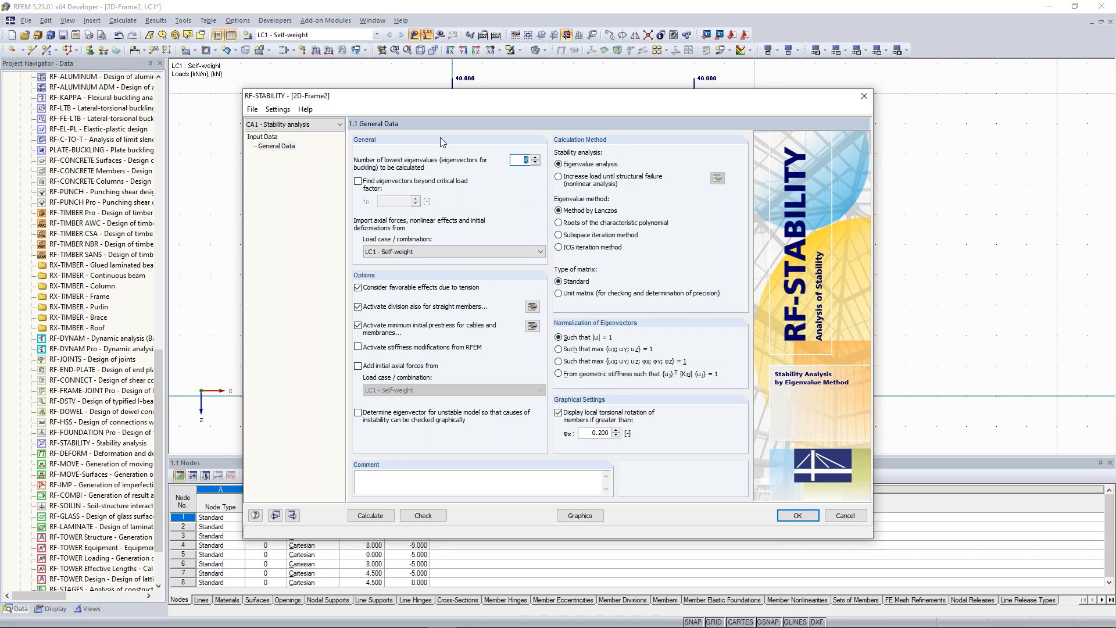
left_click(369, 327)
left_click(358, 287)
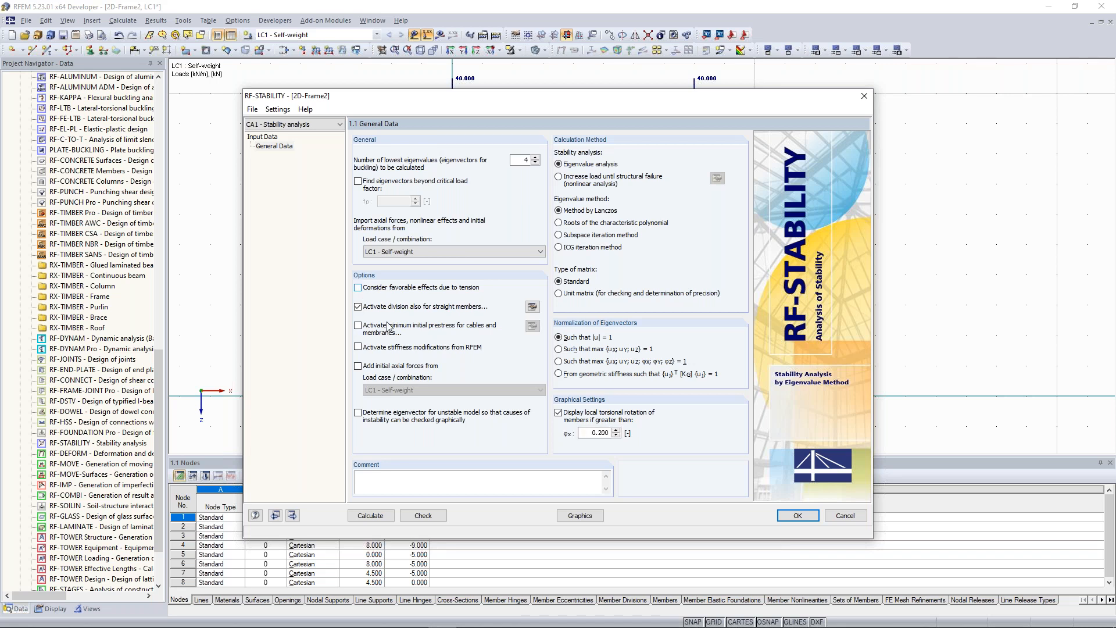
- Increase the minimum number of divisions for straight members not integrated in surfaces in the FE mesh settings
left_click(530, 311)
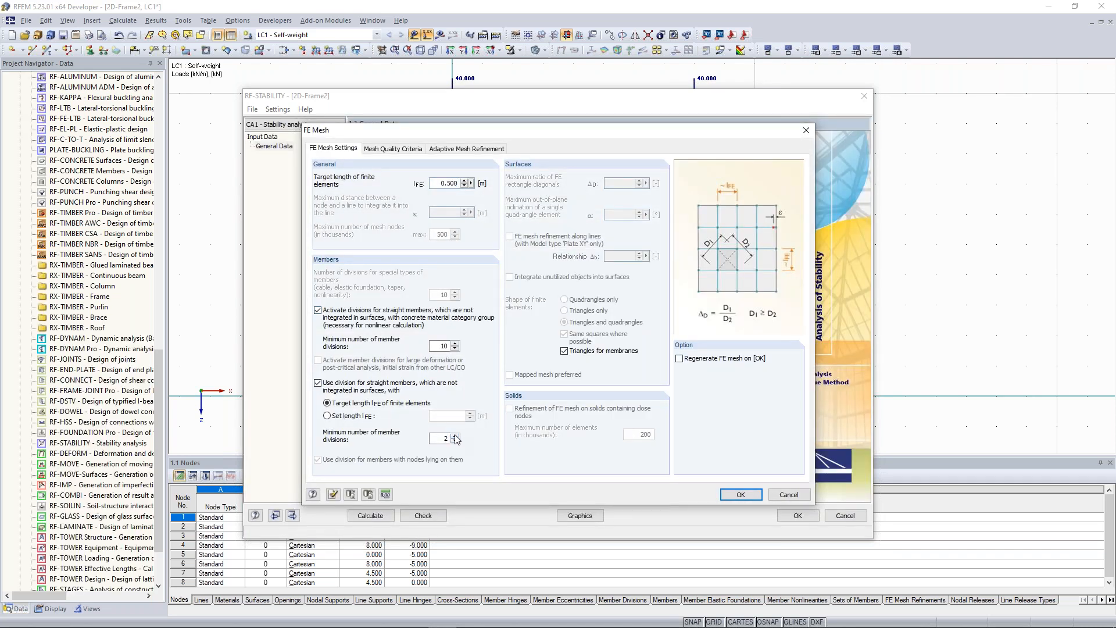
left_click(455, 435)
left_click(456, 435)
left_click(456, 436)
left_click(456, 435)
left_click(741, 497)
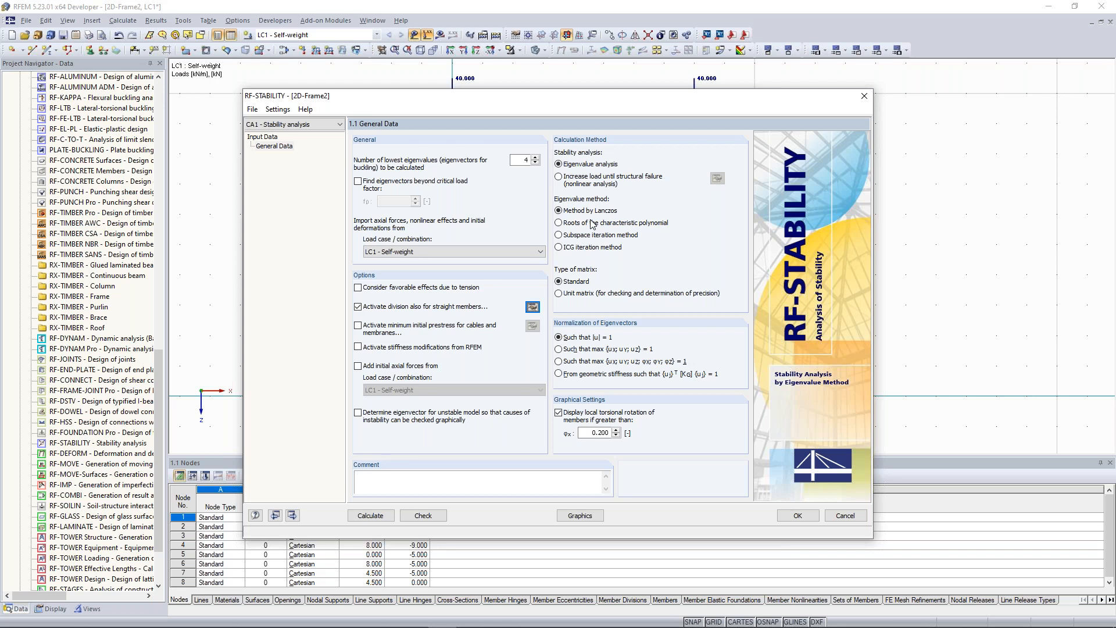
- Calculate the stability analysis for LC1 and display eigenvector no. 2 on the frame
left_click(372, 516)
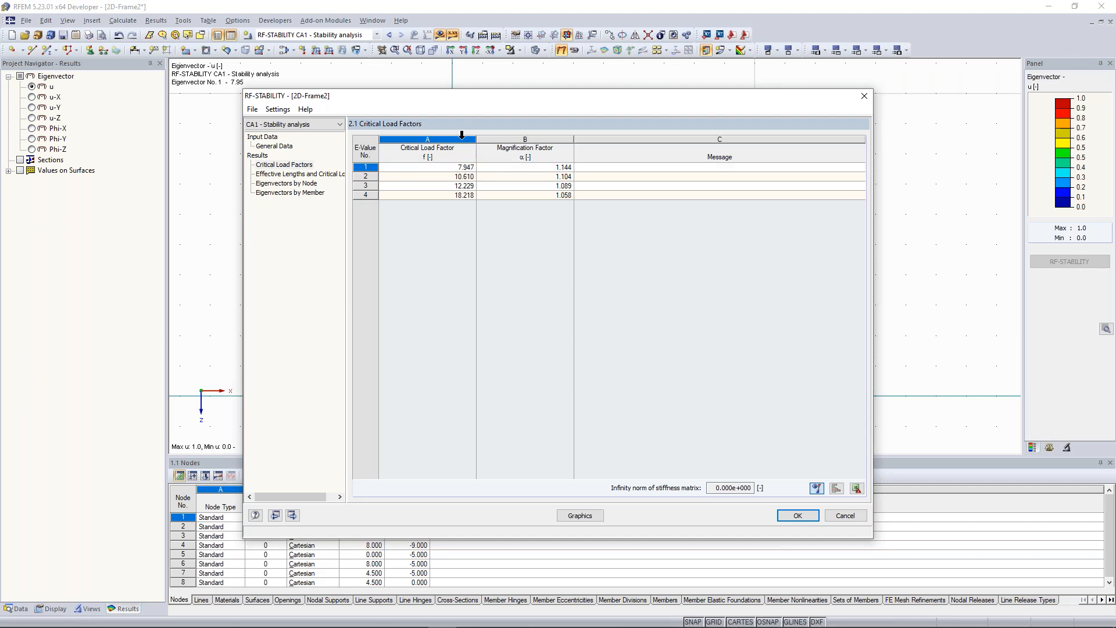
left_click(797, 515)
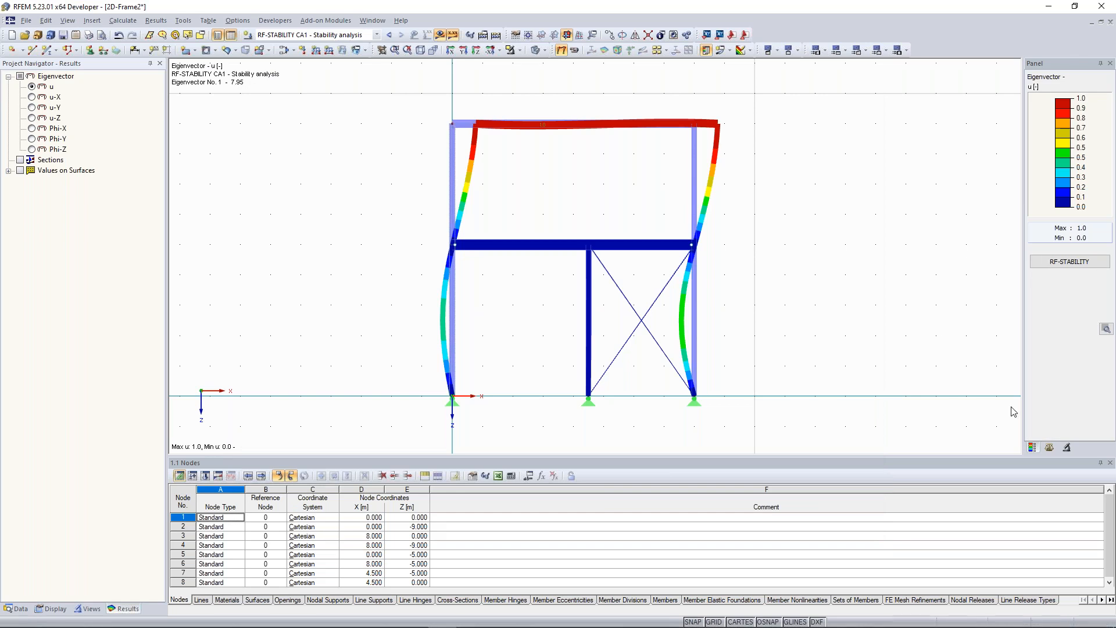
left_click(1049, 449)
left_click(1072, 103)
left_click(1046, 115)
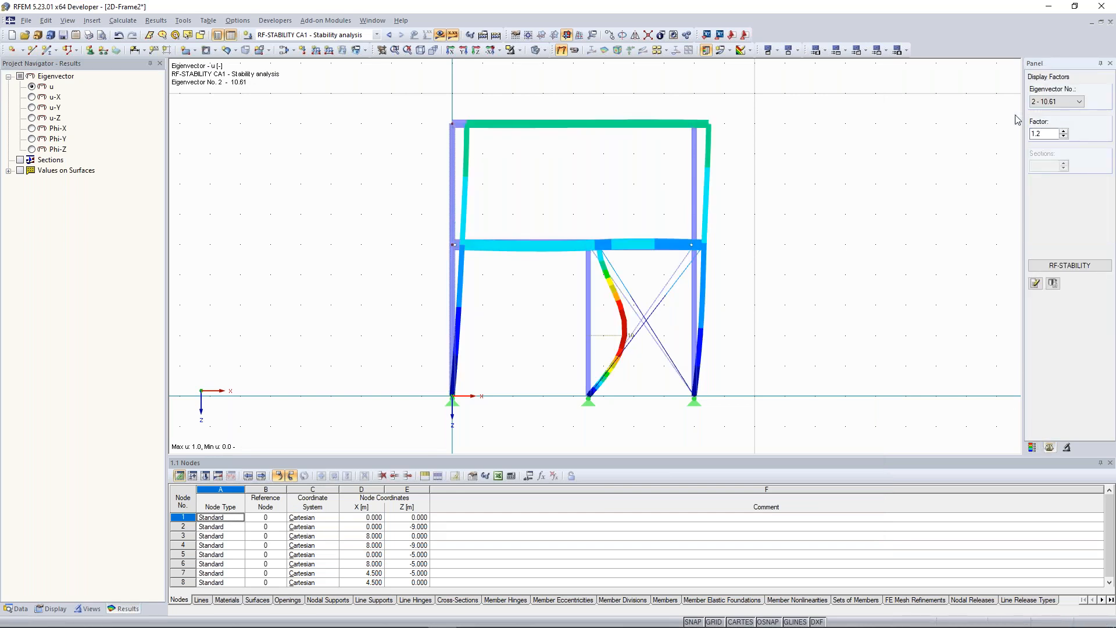
- Display eigenvector no. 1 and examine the sway buckling shape of the frame around the middle column and bracing
left_click(1072, 102)
left_click(1049, 111)
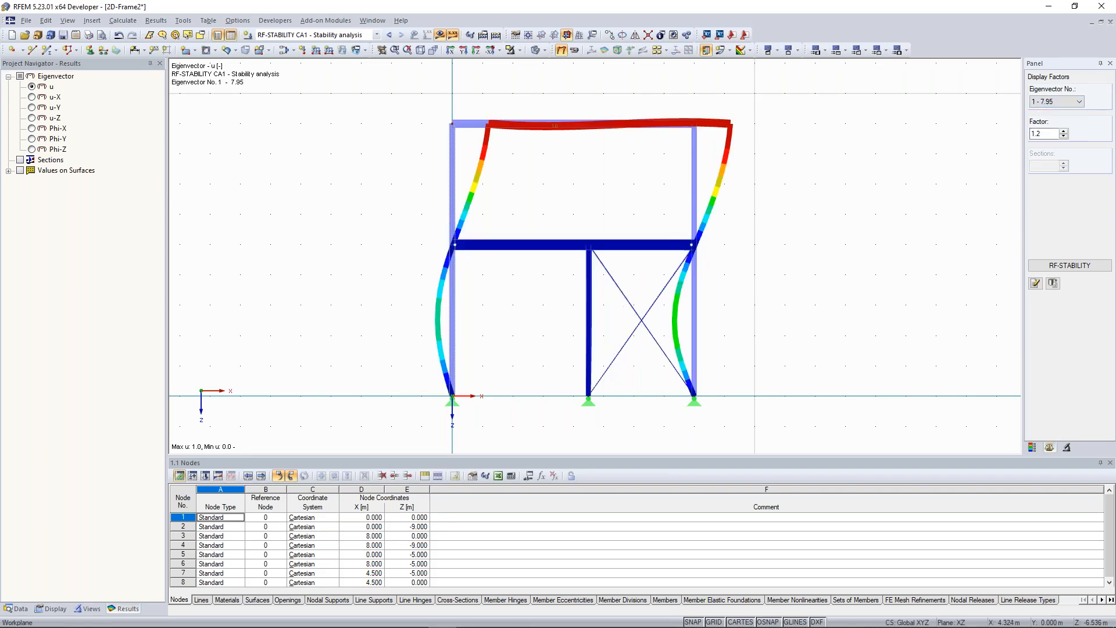
middle_click_drag(571, 198, 558, 190)
scroll(560, 273, "up", 2)
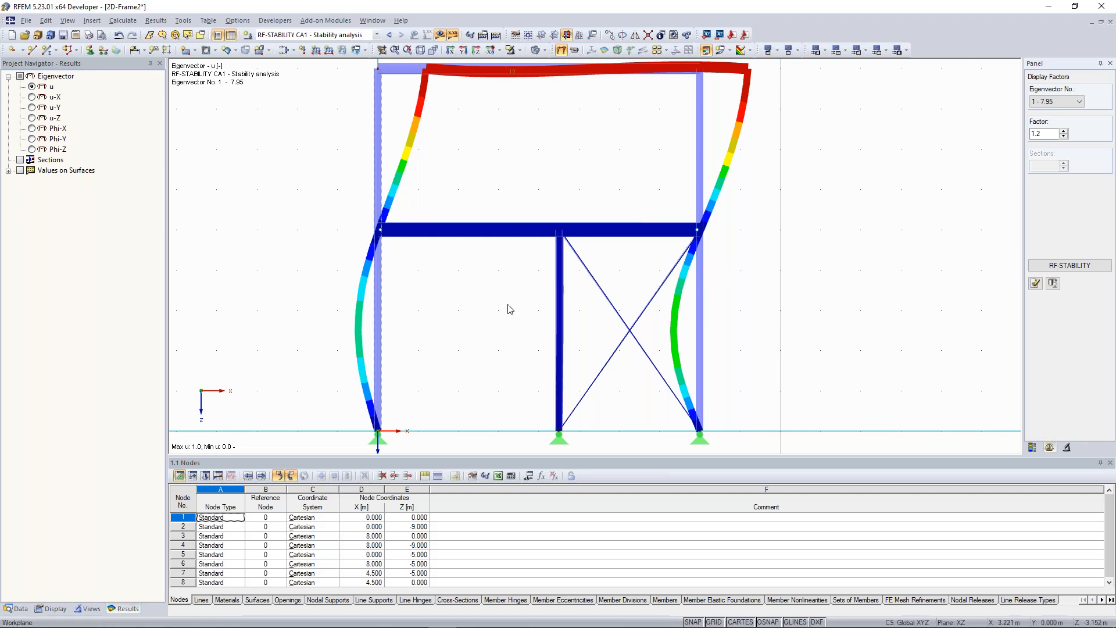
scroll(510, 309, "down", 1)
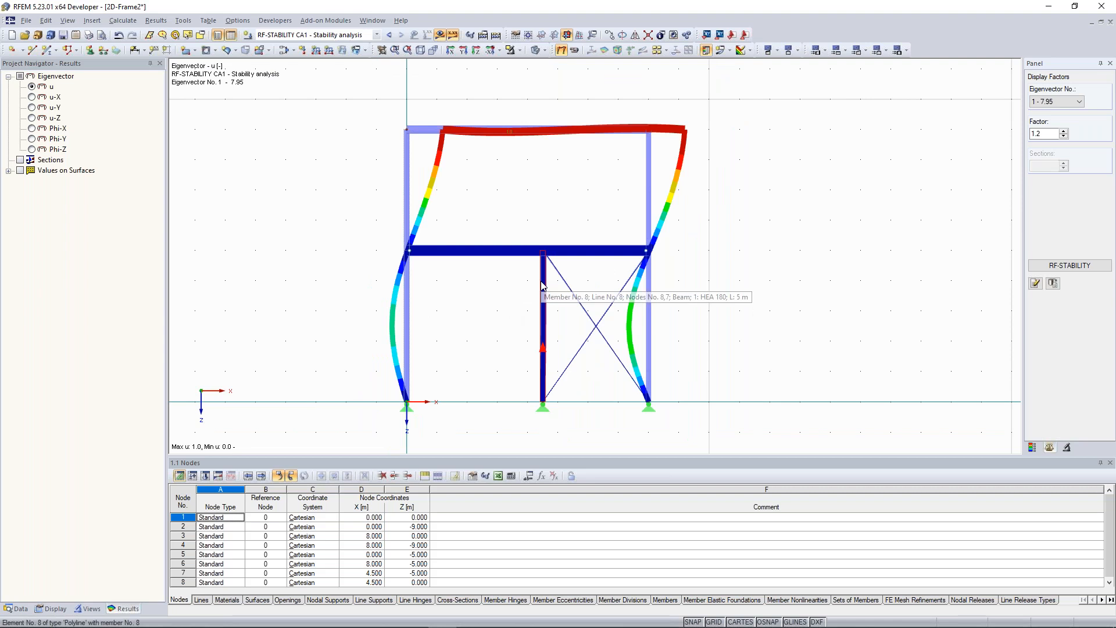
scroll(541, 285, "up", 1)
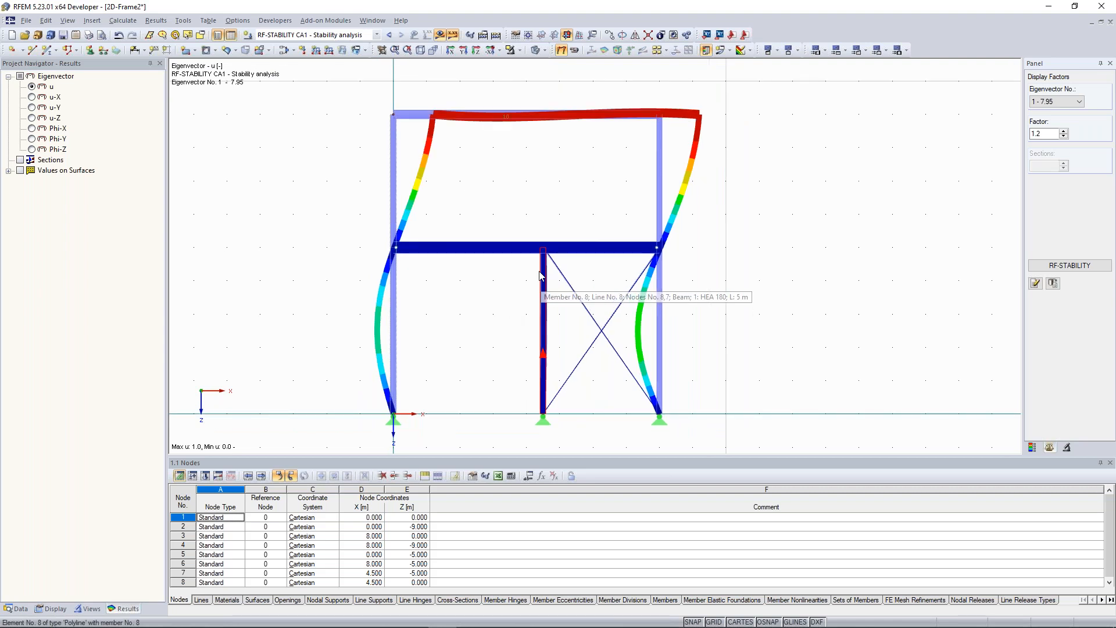
middle_click_drag(543, 265, 544, 256)
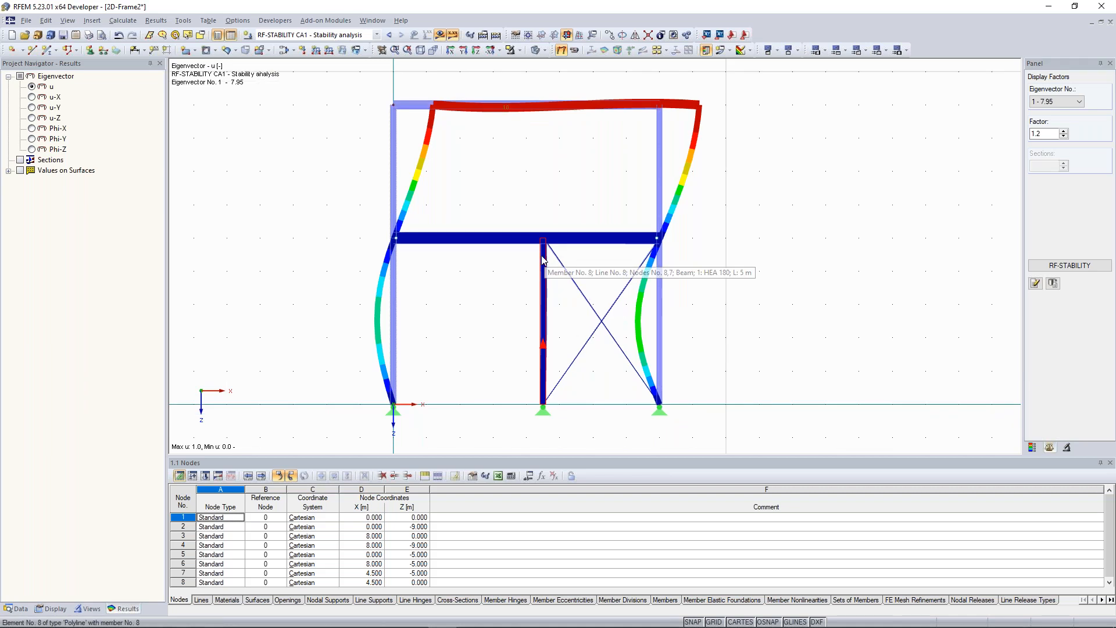
scroll(546, 247, "up", 2)
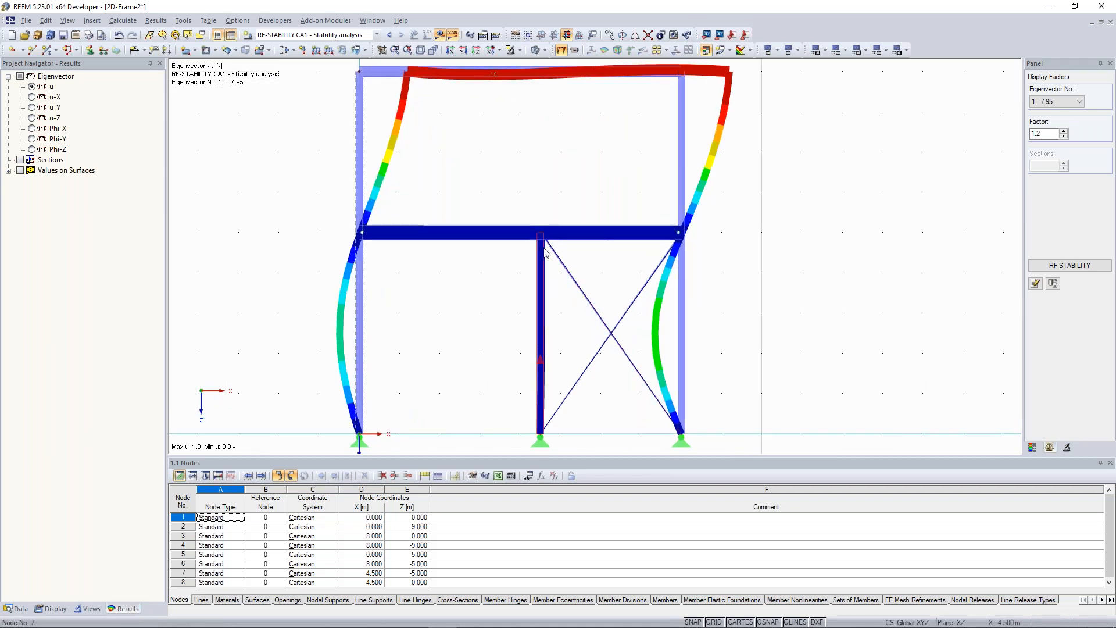
scroll(547, 245, "down", 2)
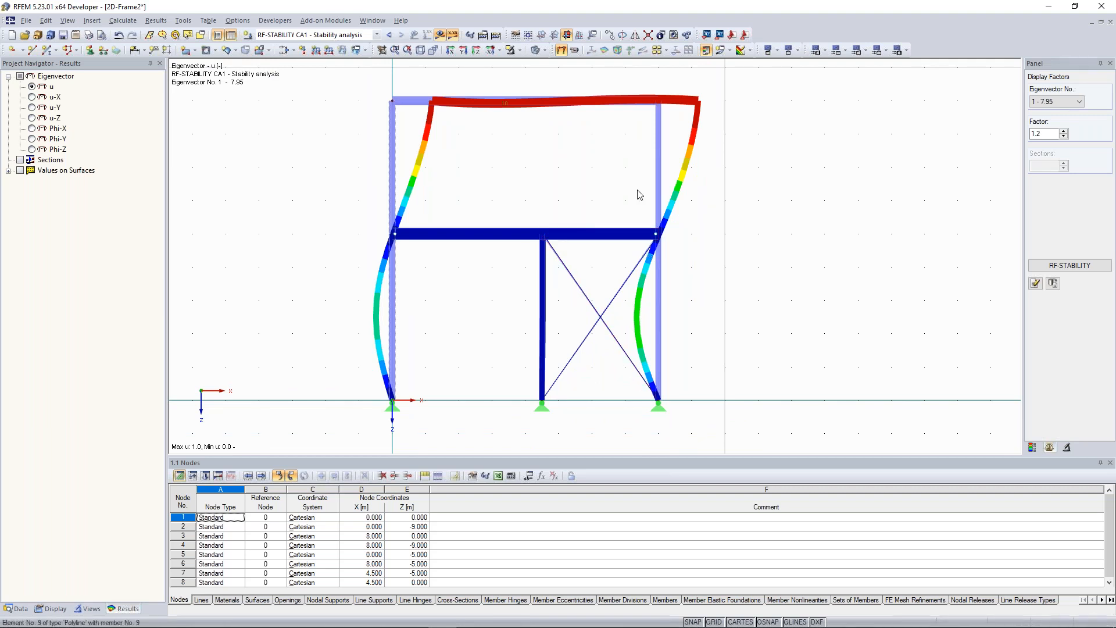
middle_click_drag(563, 245, 565, 234)
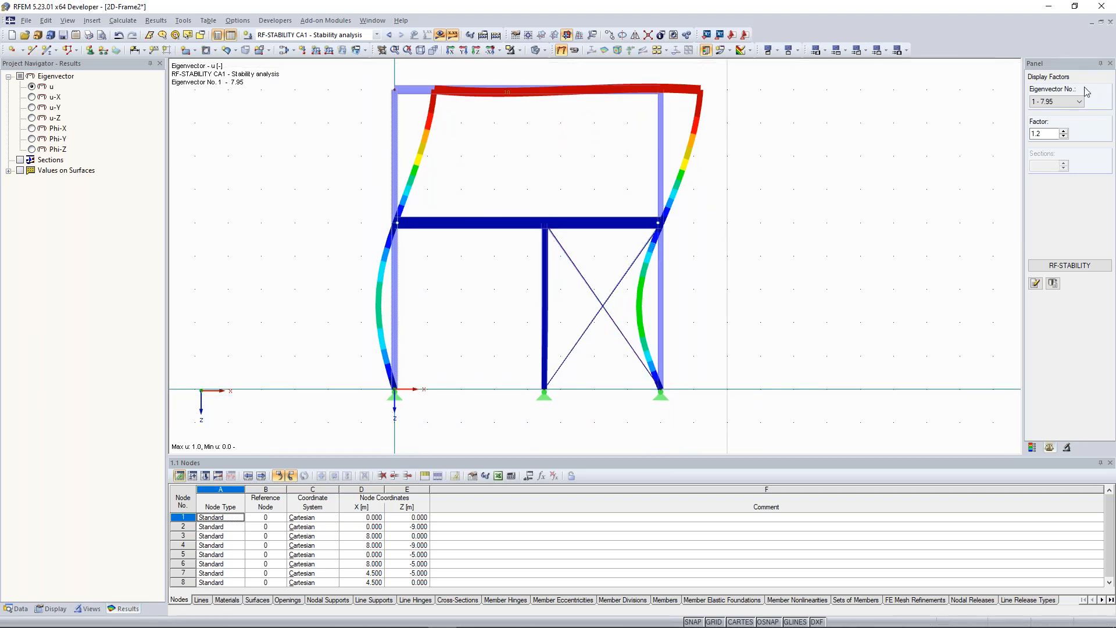
- Show eigenvector no. 1 and examine the buckling shape of the middle column
left_click(1065, 104)
left_click(1051, 110)
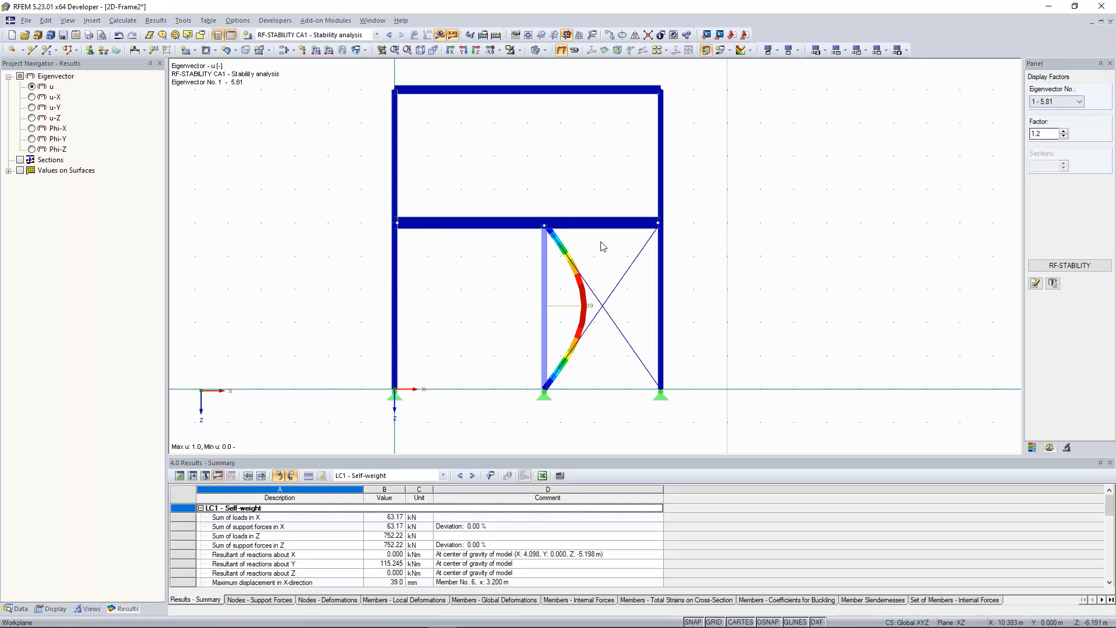
scroll(553, 287, "up", 1)
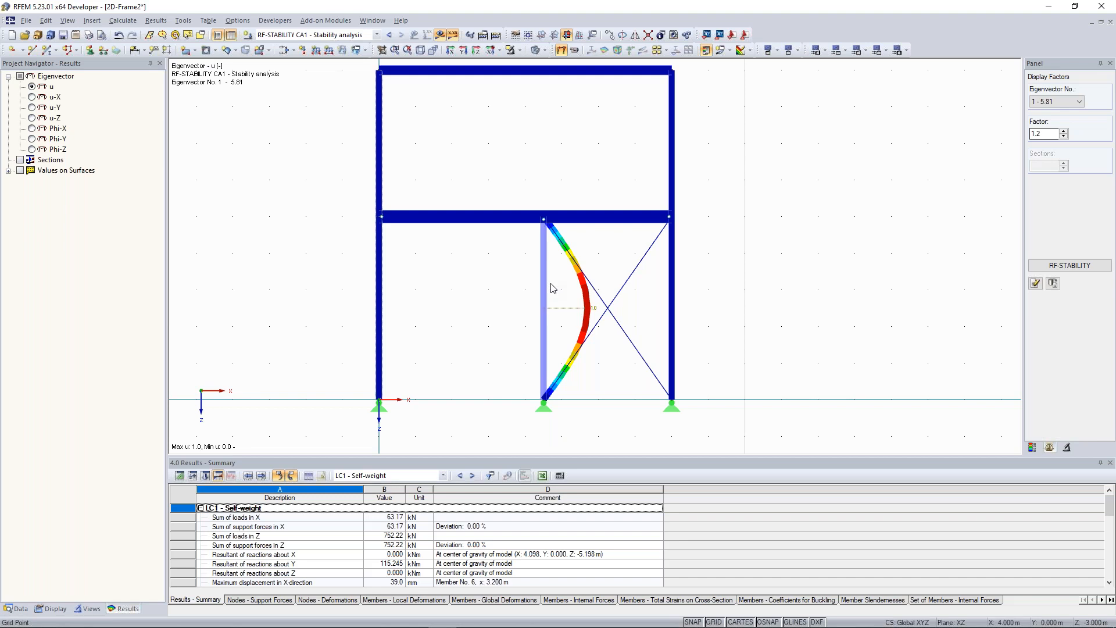
scroll(498, 309, "down", 1)
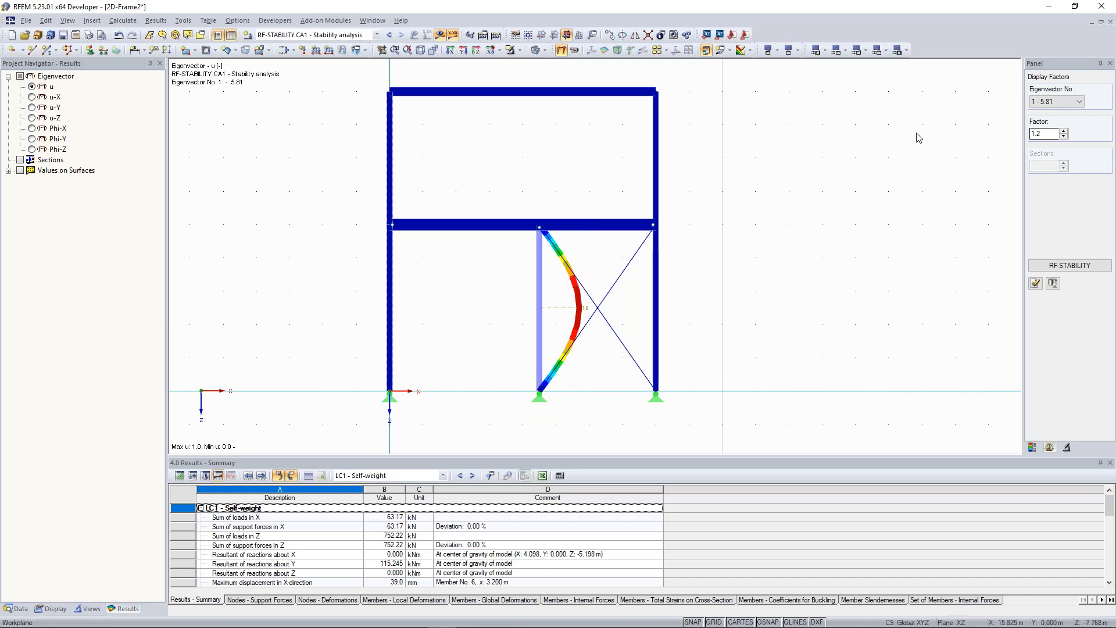
- Switch the displayed buckling mode to eigenvector no. 2 and inspect the whole frame
left_click(1057, 102)
left_click(1057, 102)
left_click(1059, 103)
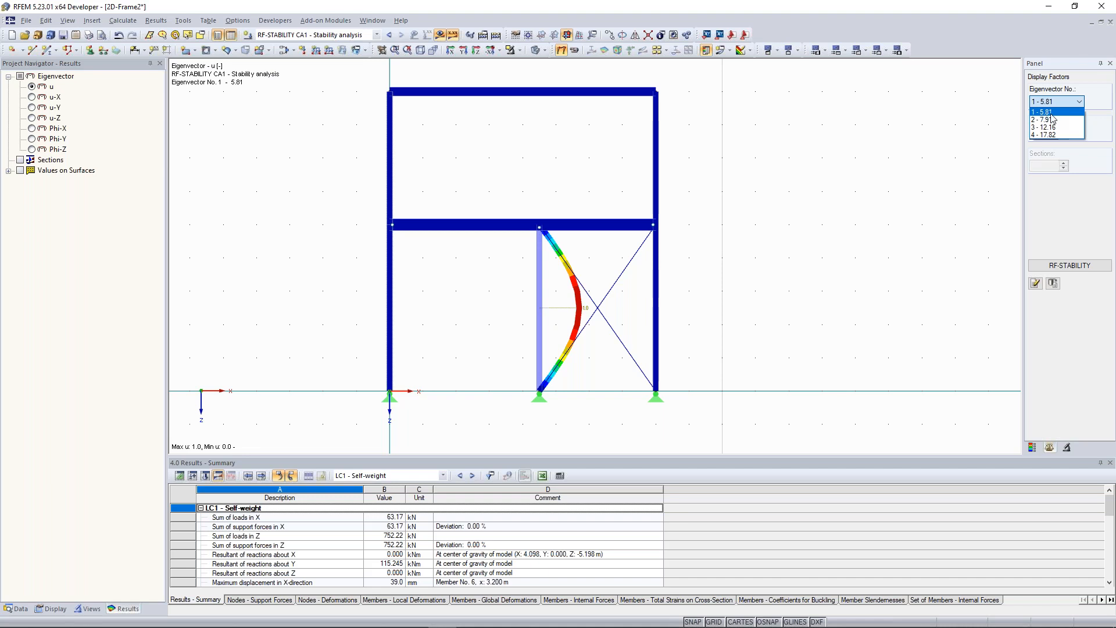
left_click(1053, 119)
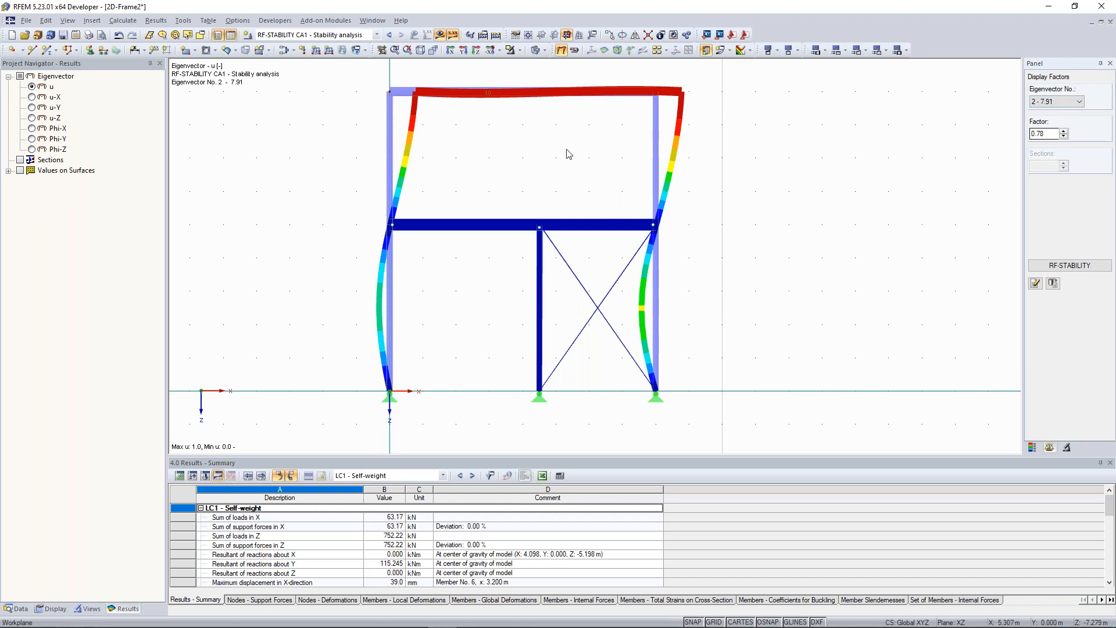
scroll(570, 166, "down", 2)
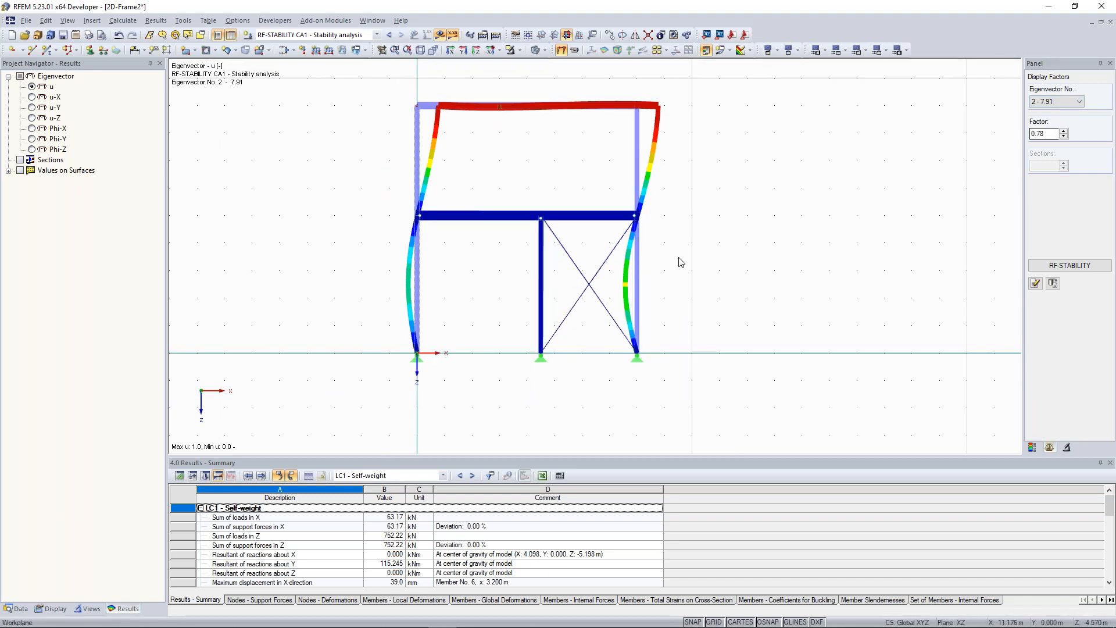
- Open the RF-STABILITY results, review the Effective Lengths and Critical Loads table, and close the module
left_click(1070, 265)
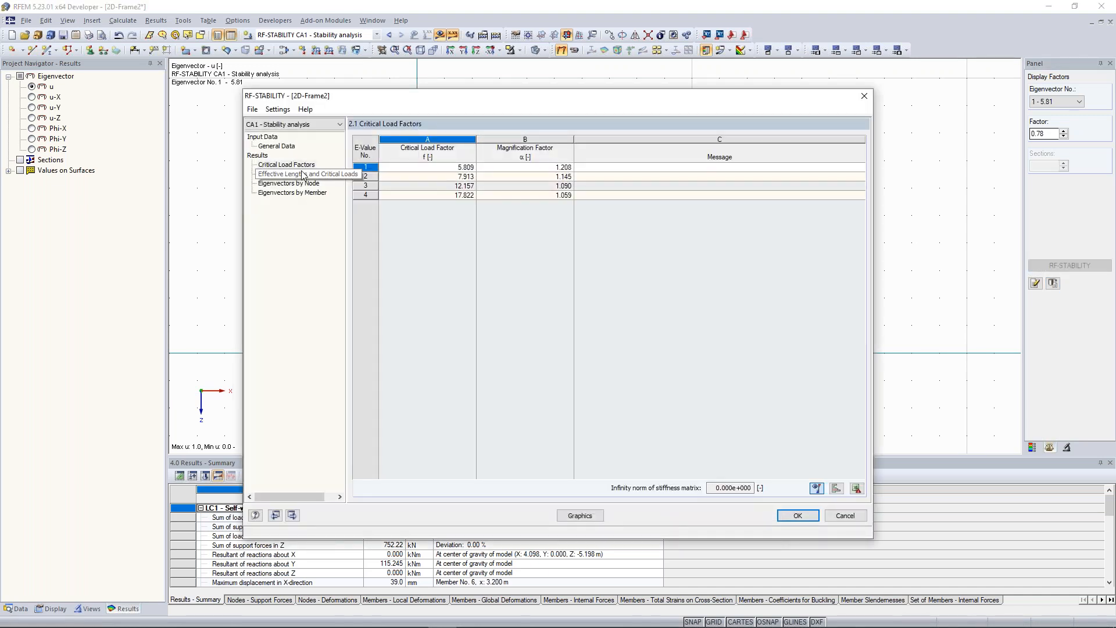
left_click(303, 175)
left_click_drag(473, 96, 594, 287)
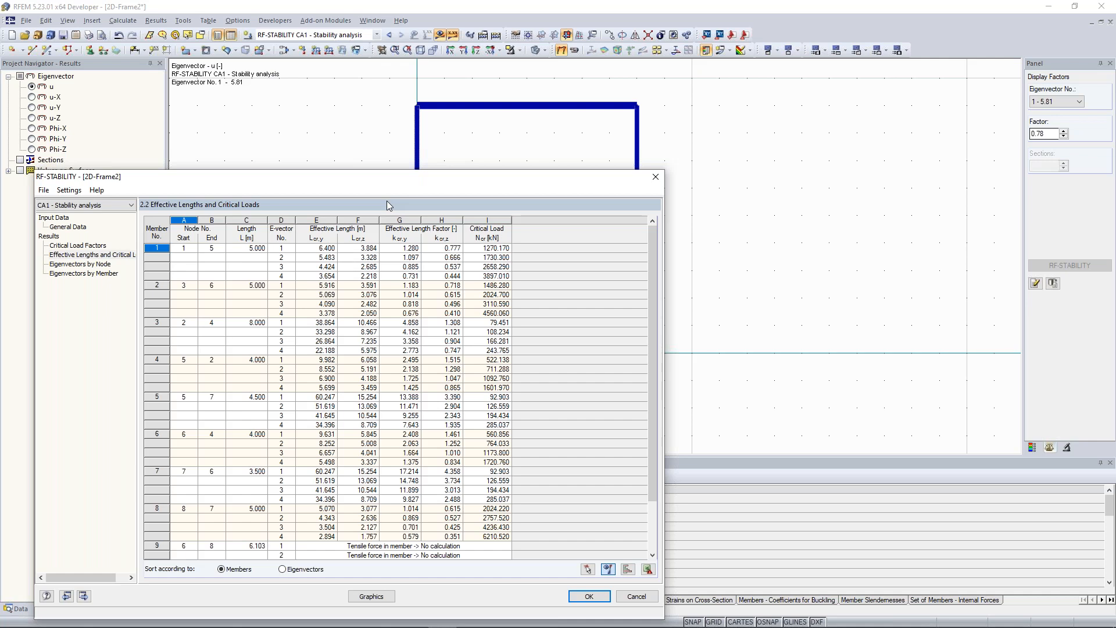
key("Return")
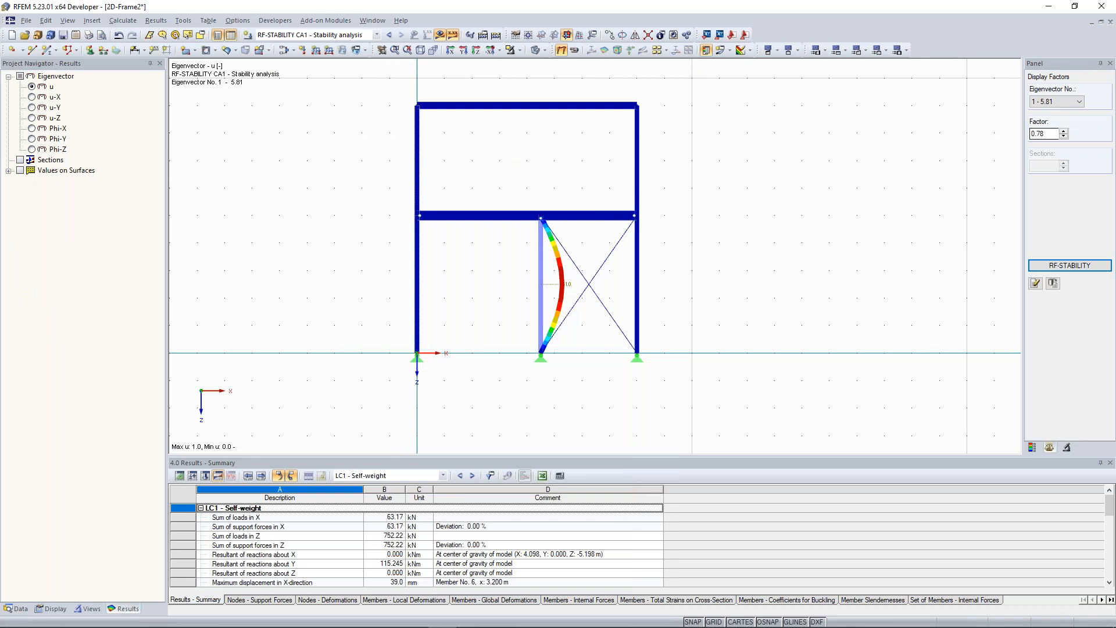
- Reopen the RF-STABILITY effective lengths table beside the frame and check member 8's row for eigenvector no. 2
left_click(1070, 265)
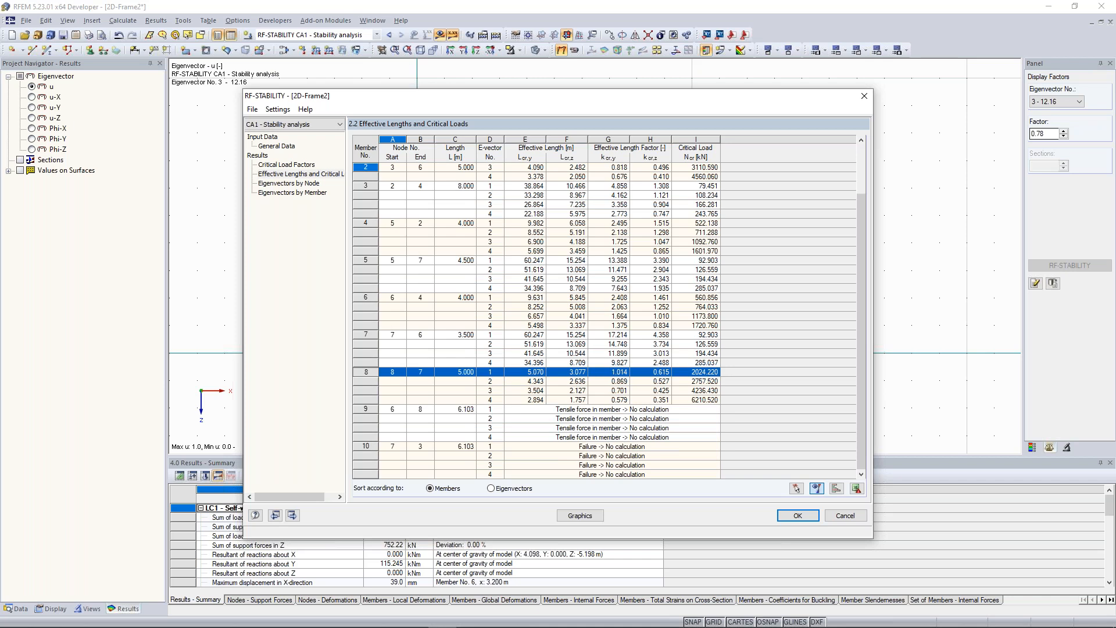
left_click_drag(551, 106, 771, 82)
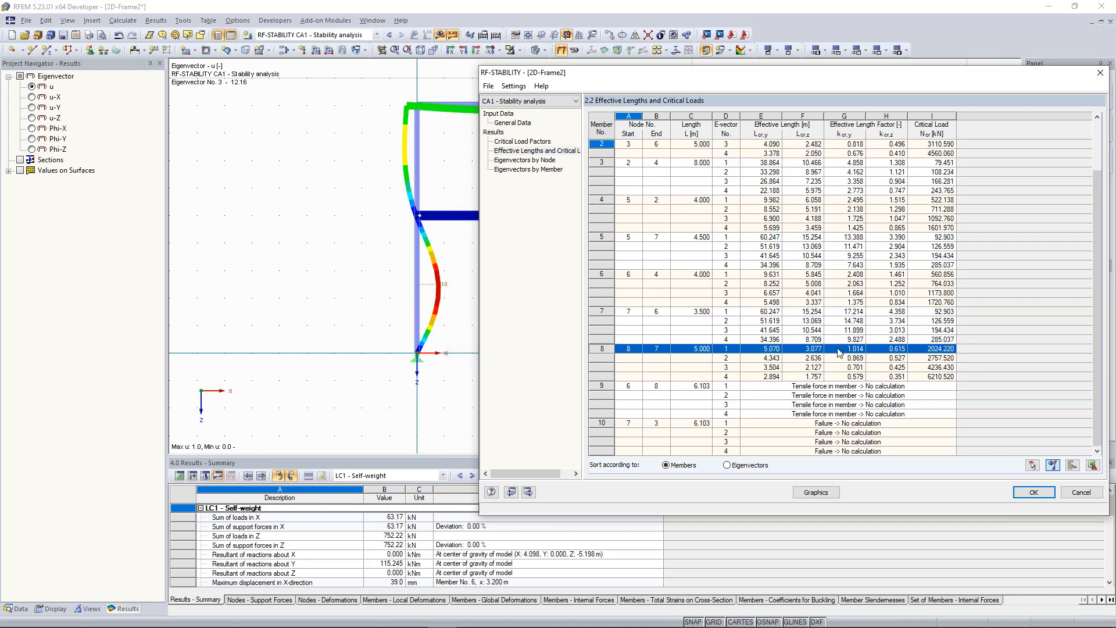
left_click(764, 360)
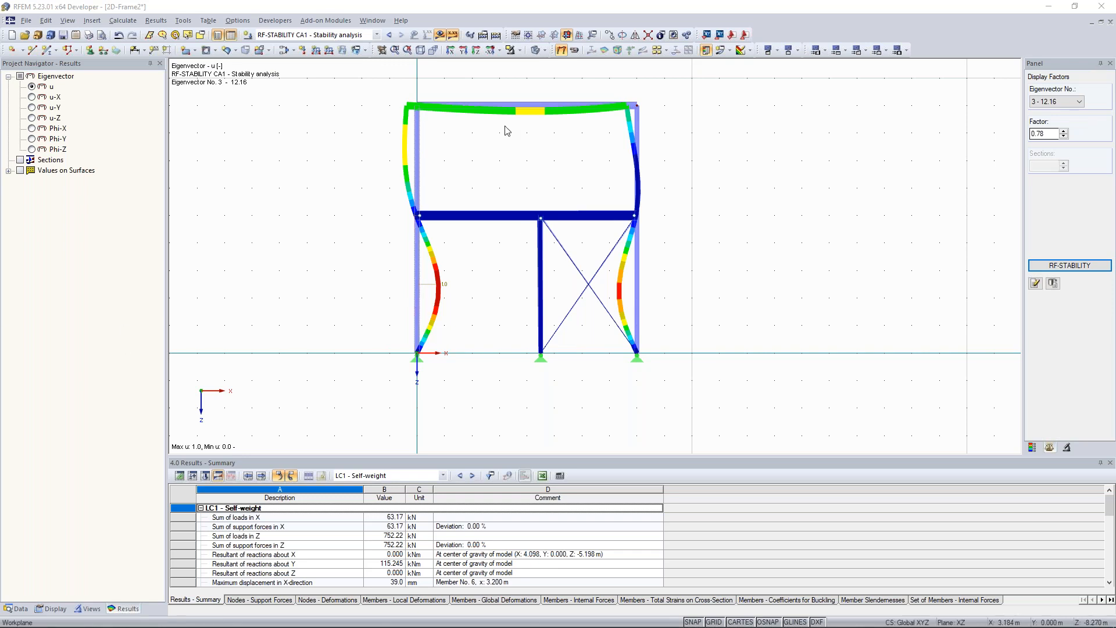
- Hide the stability results on the frame and look at the upper beam in the plain model
left_click(440, 35)
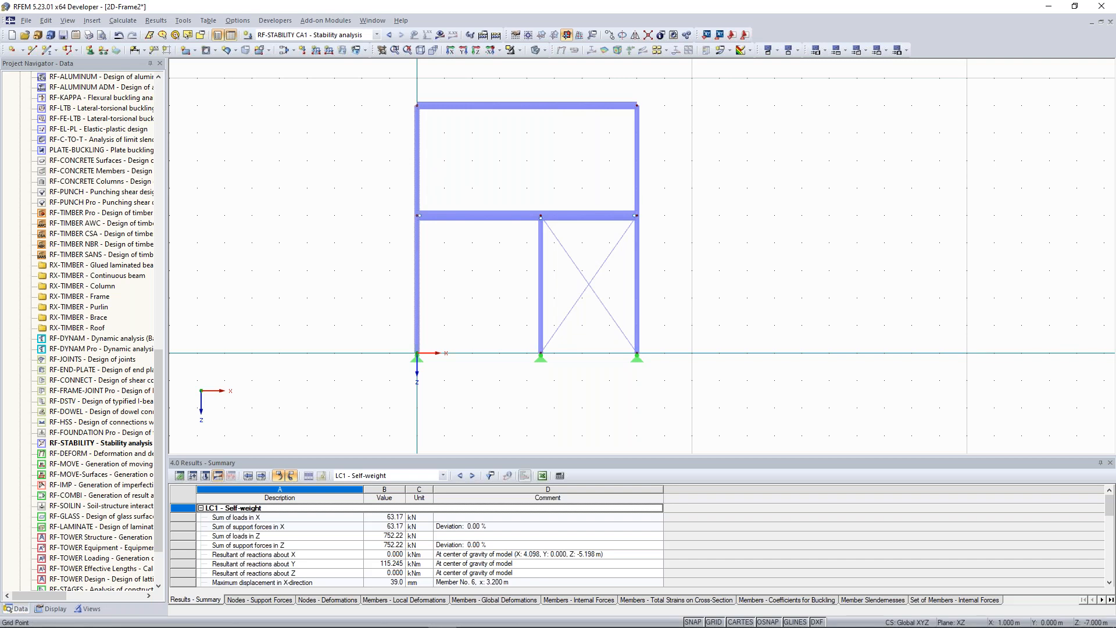
left_click(478, 105)
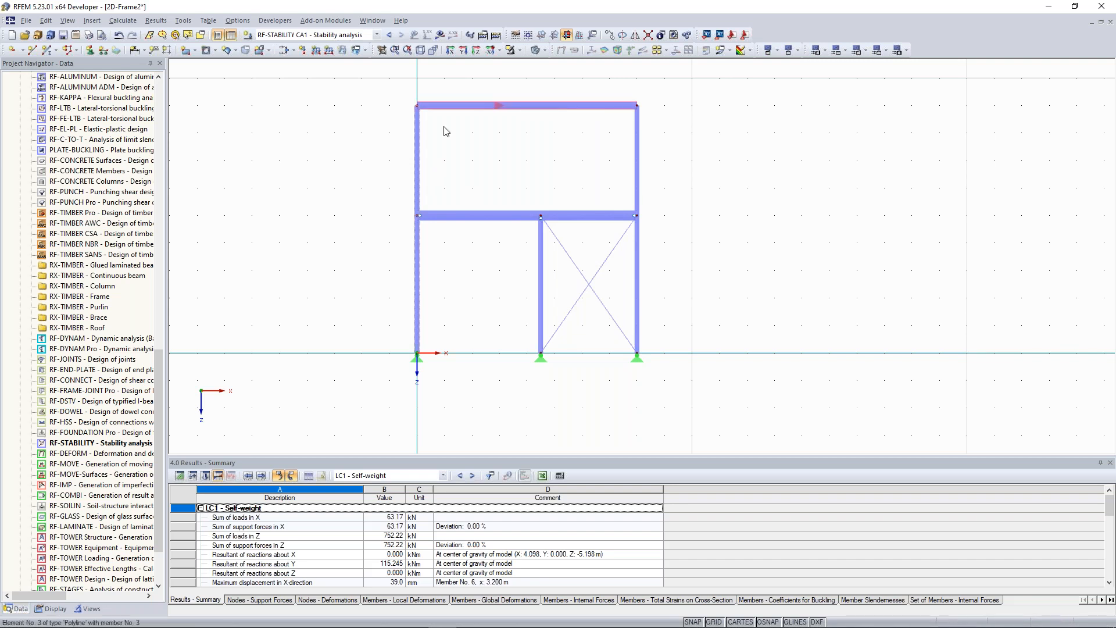
middle_click_drag(506, 167, 494, 192)
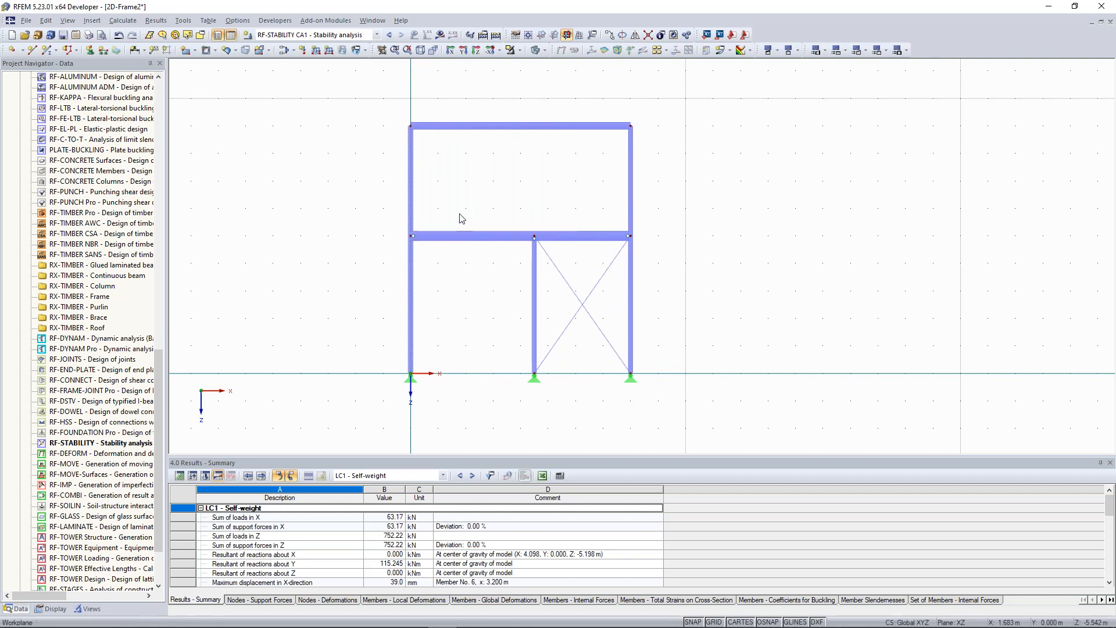
scroll(154, 232, "up", 14)
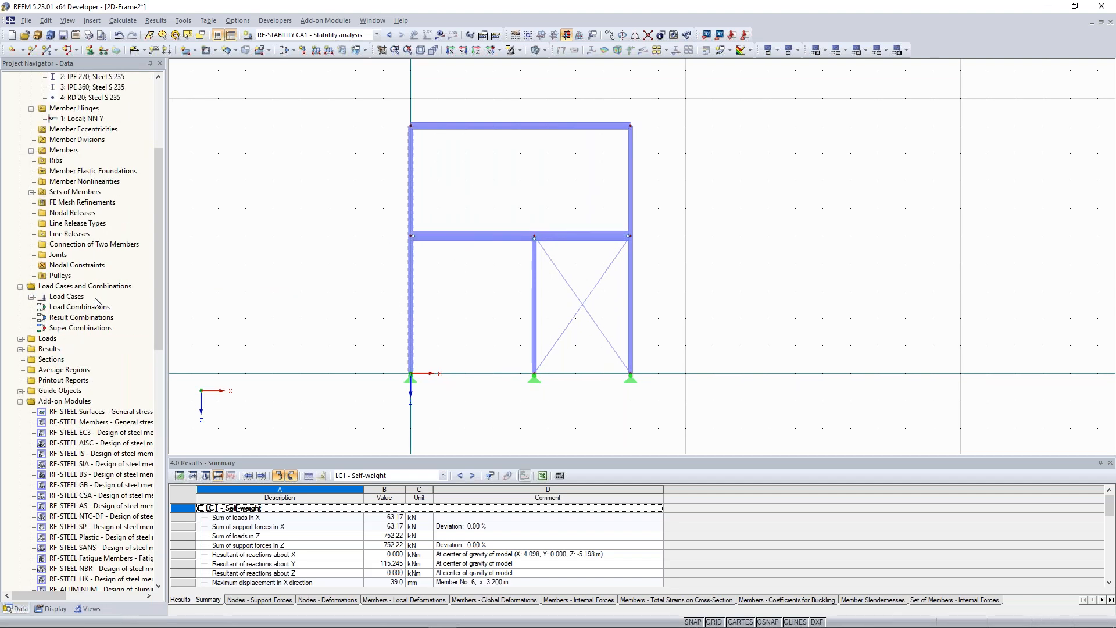
scroll(520, 79, "up", 2)
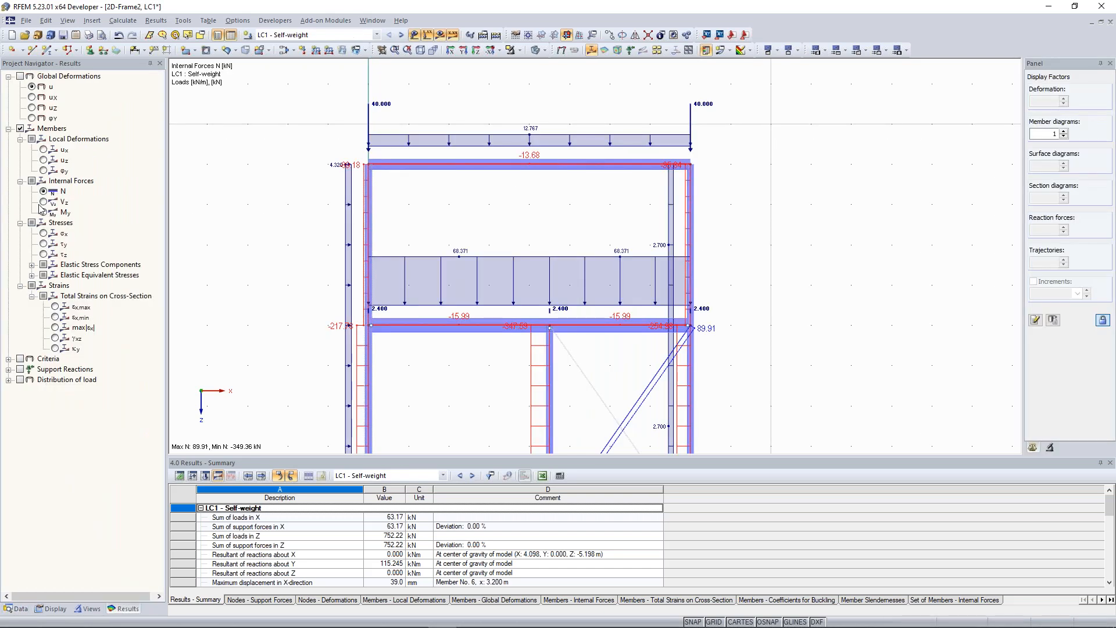
- Display the LC1 bending moments My on the members and inspect the diagram along the upper beam
left_click(44, 212)
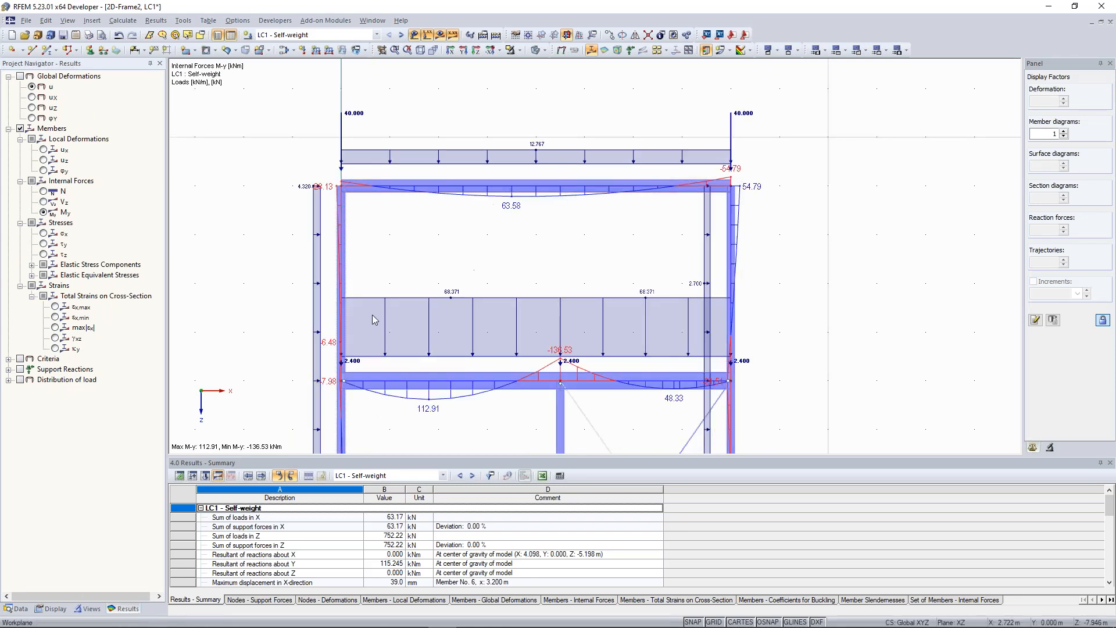
middle_click_drag(475, 260, 476, 279)
scroll(421, 249, "up", 1)
middle_click_drag(422, 251, 416, 292)
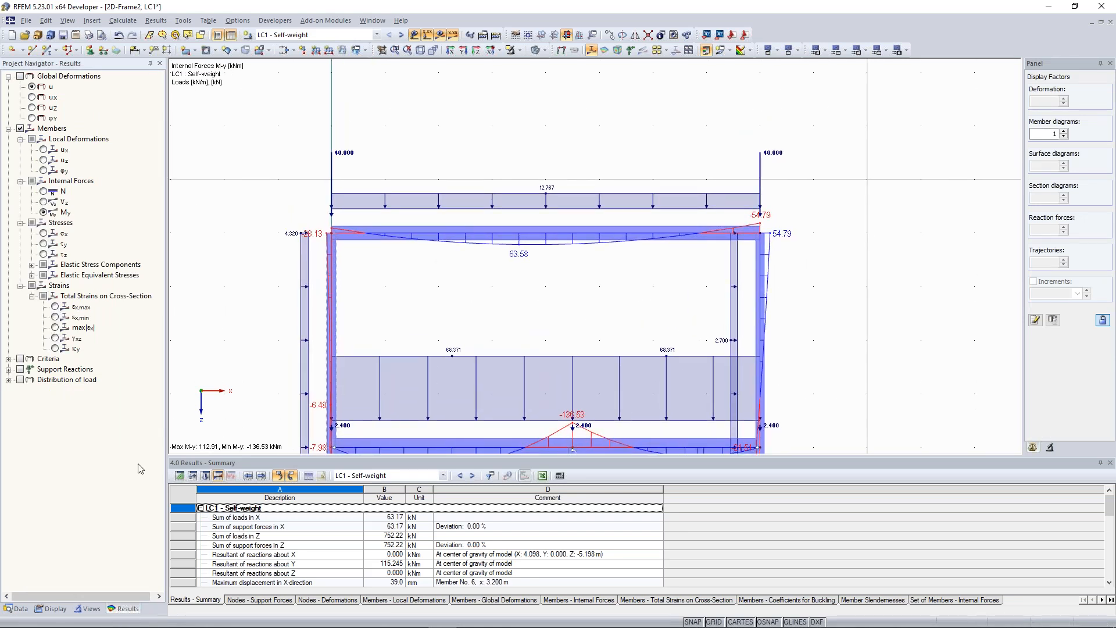
- Open the RF-STEEL Members add-on module for the general stress analysis of steel members and show its materials data
left_click(52, 609)
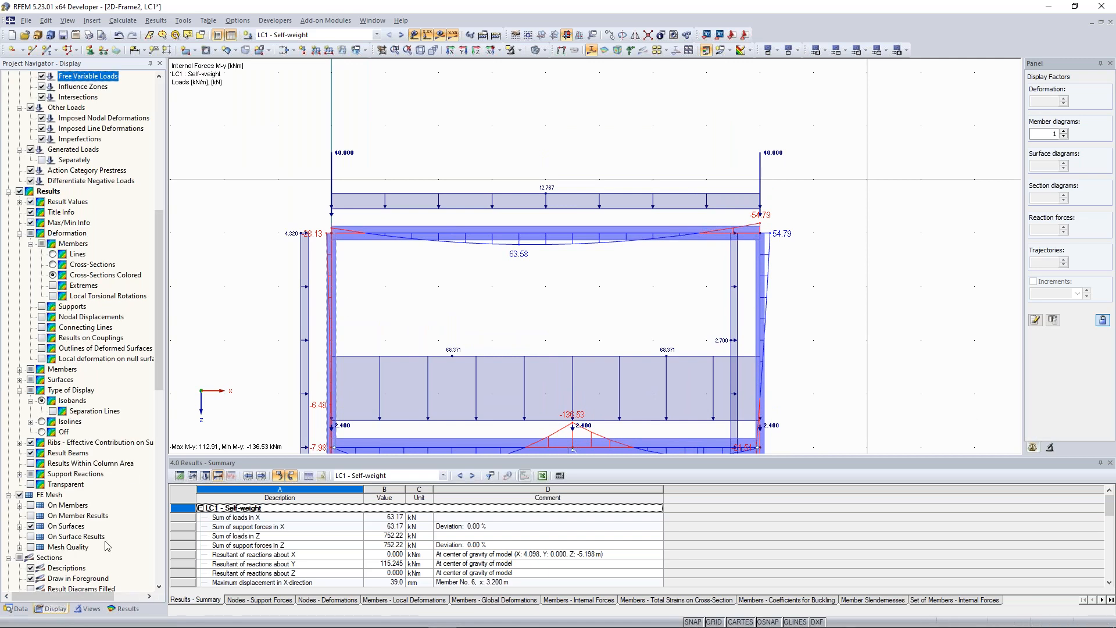
left_click(17, 609)
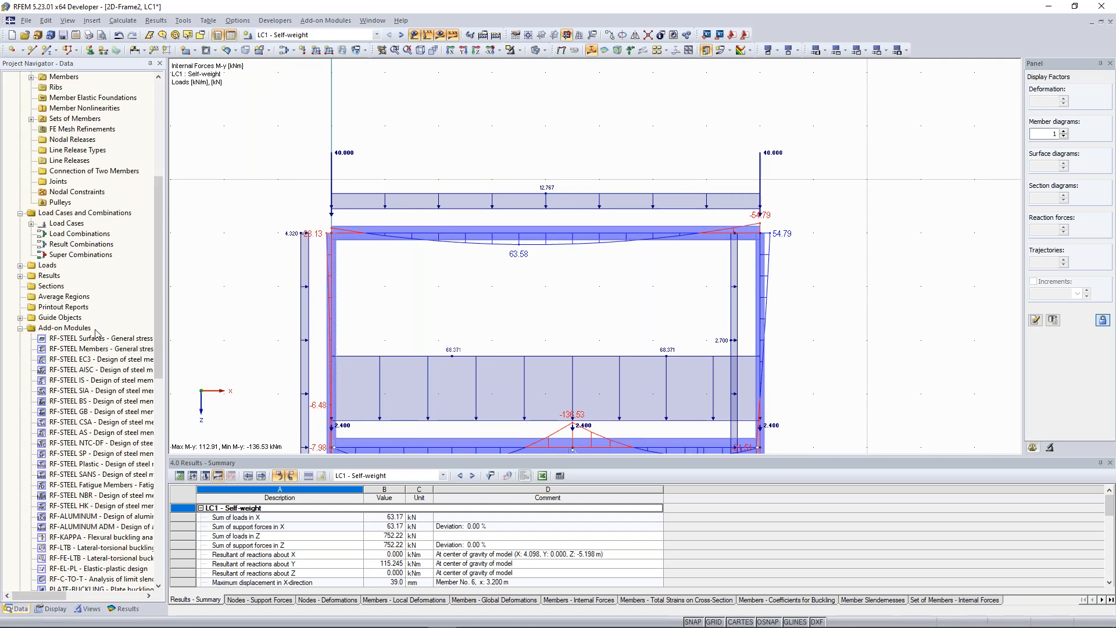
middle_click_drag(437, 303, 433, 297)
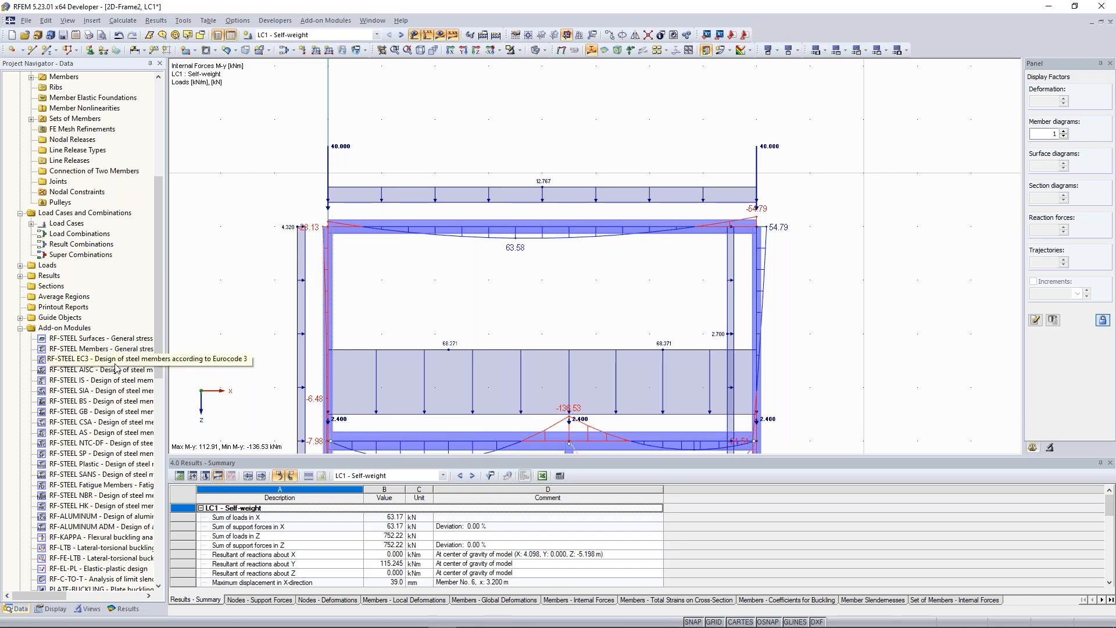
scroll(459, 271, "down", 1)
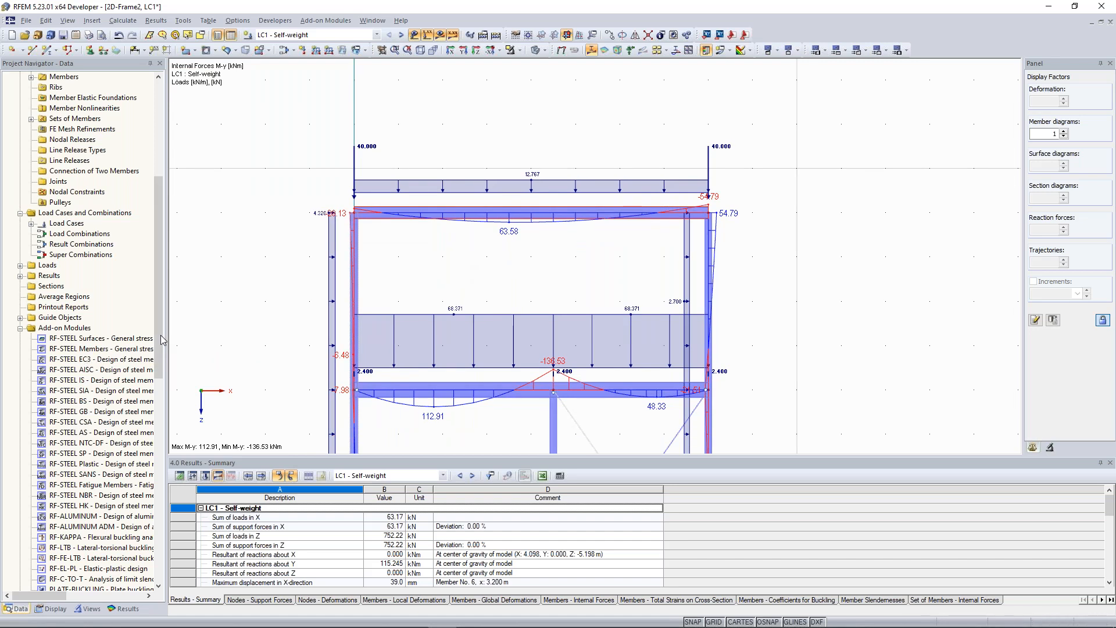
scroll(111, 366, "down", 3)
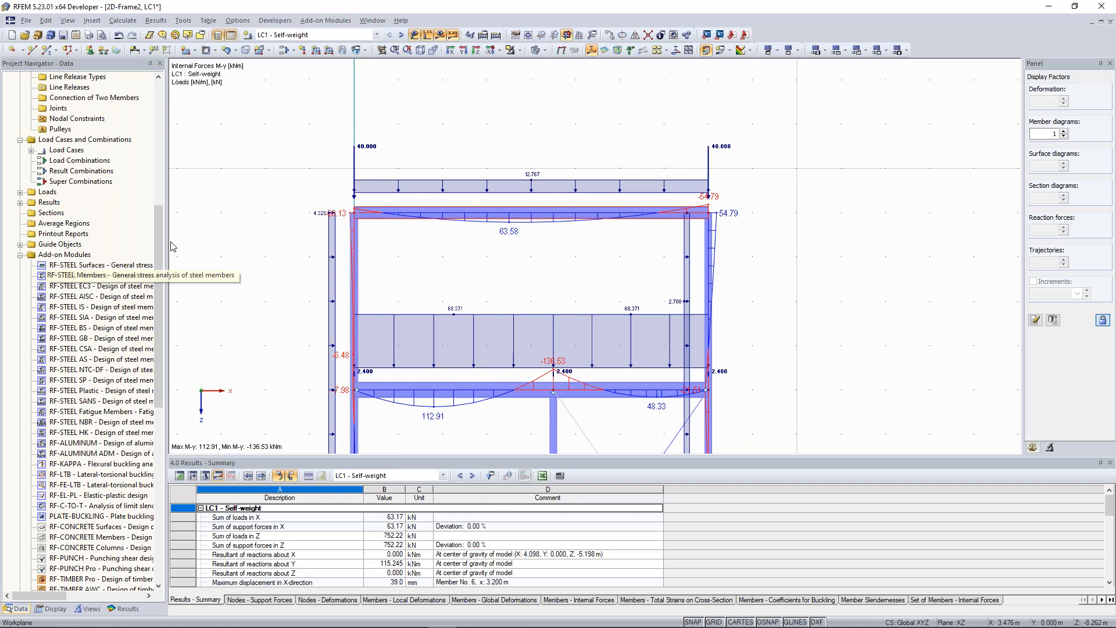
scroll(558, 139, "up", 3)
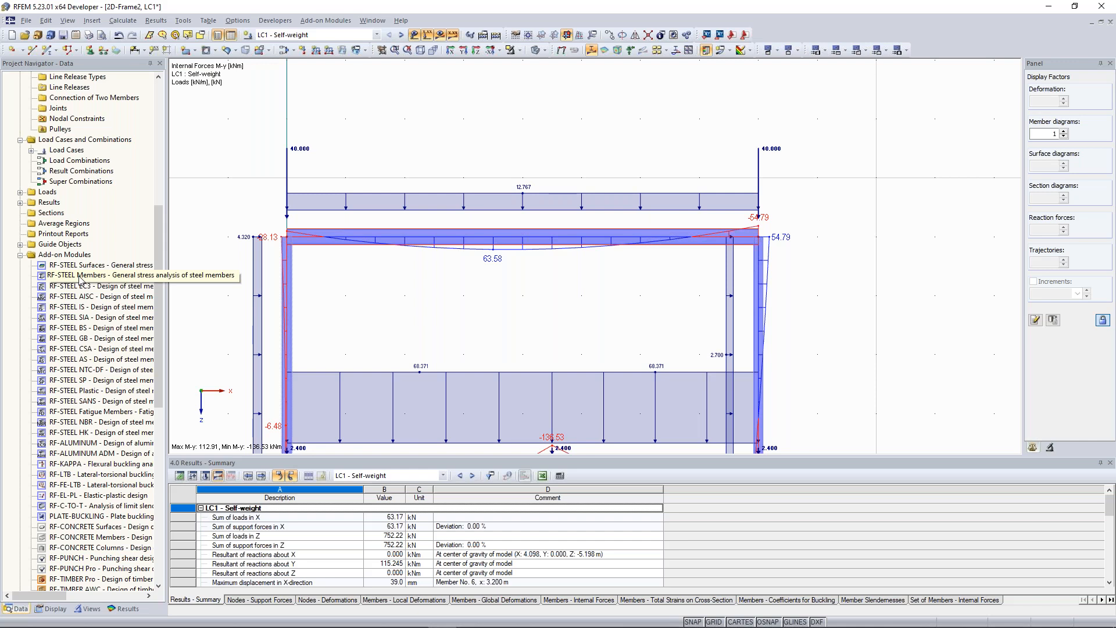
double_click(80, 276)
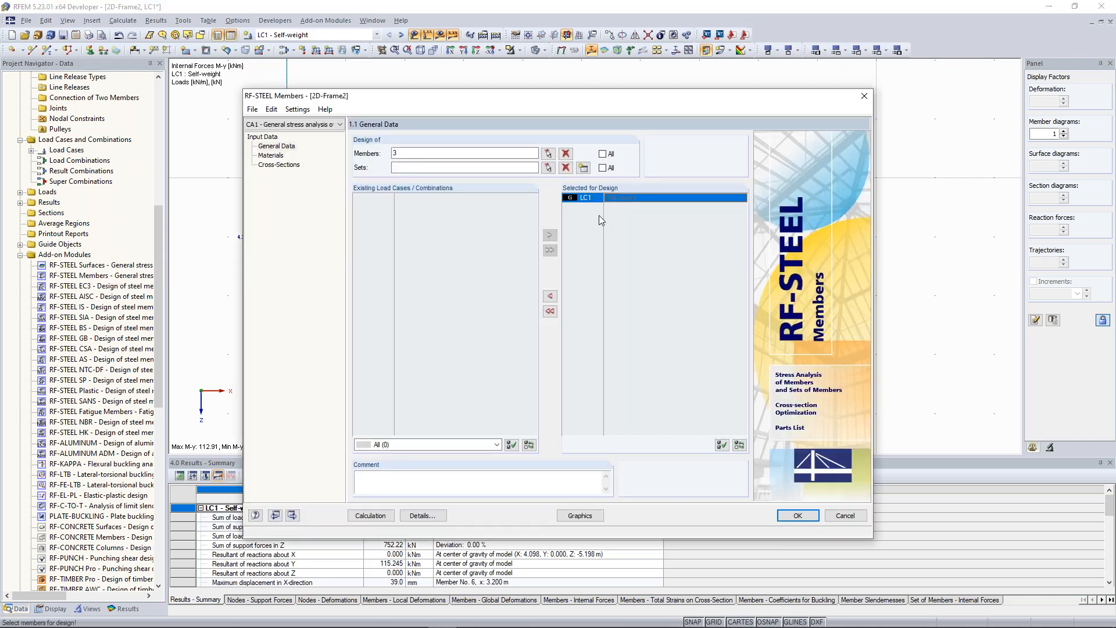
left_click(272, 156)
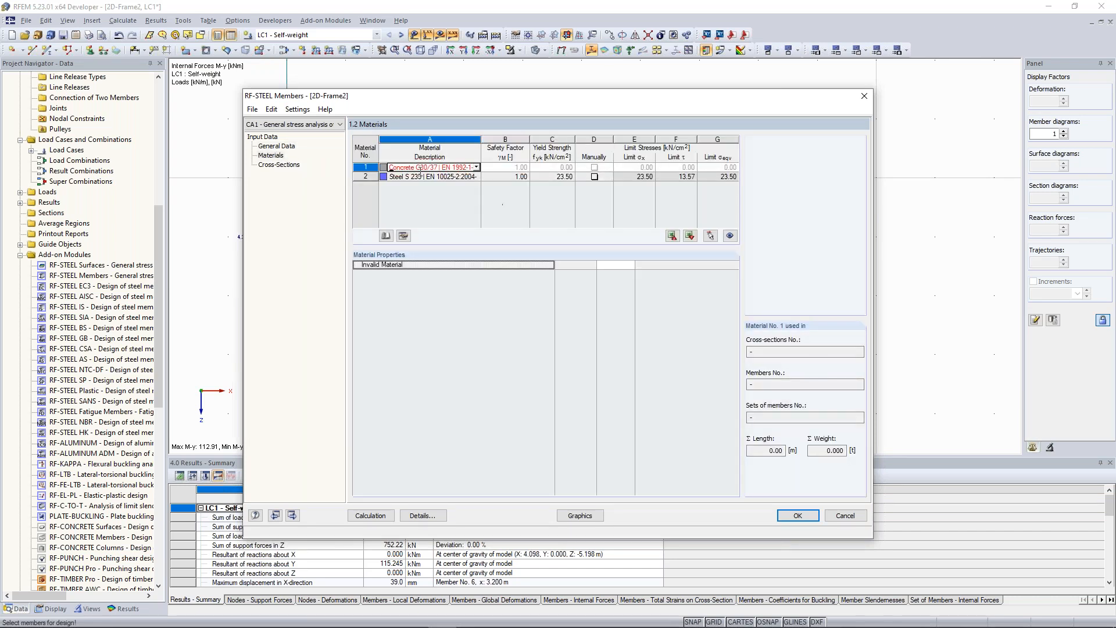
- Check the Steel S 235 material properties and the upper beam's IPE 270 cross-section beside the frame's moment diagram
left_click(448, 176)
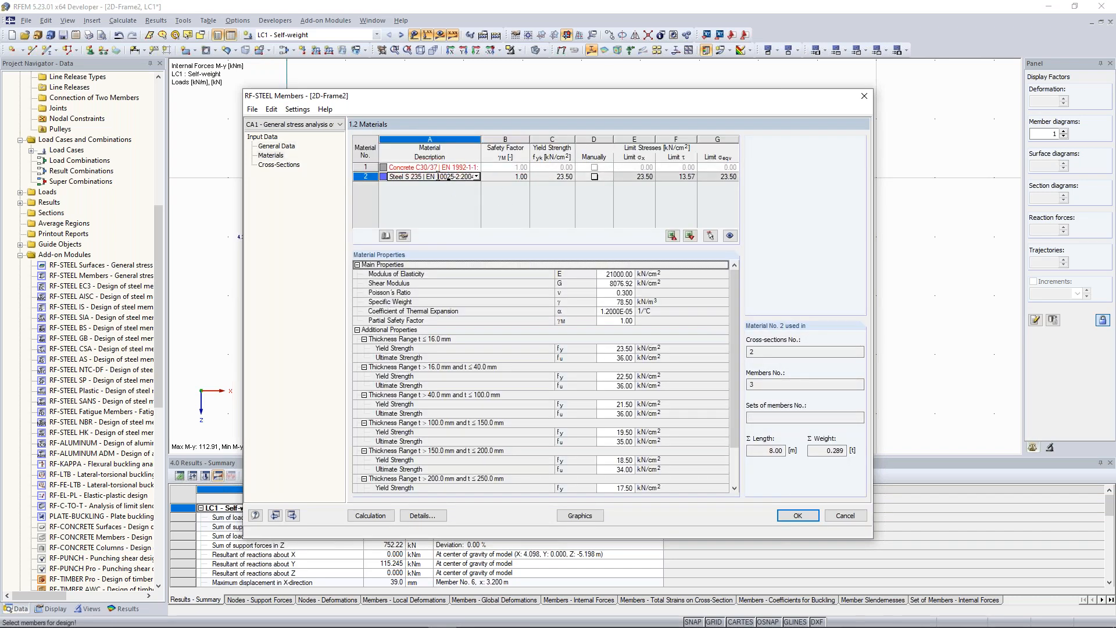
left_click(279, 165)
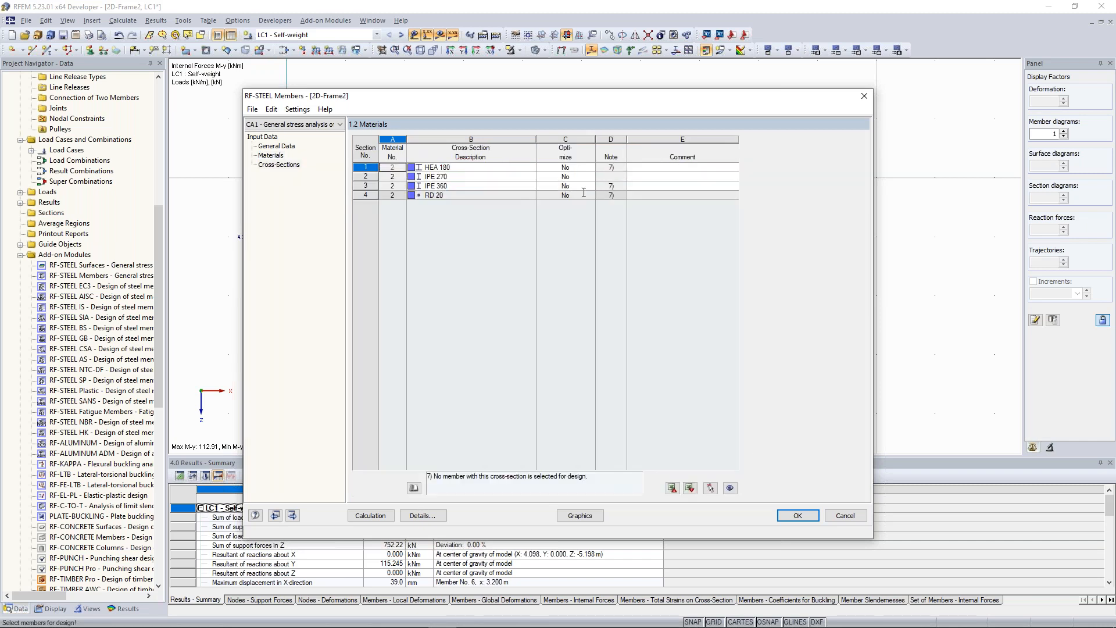
left_click_drag(487, 95, 462, 258)
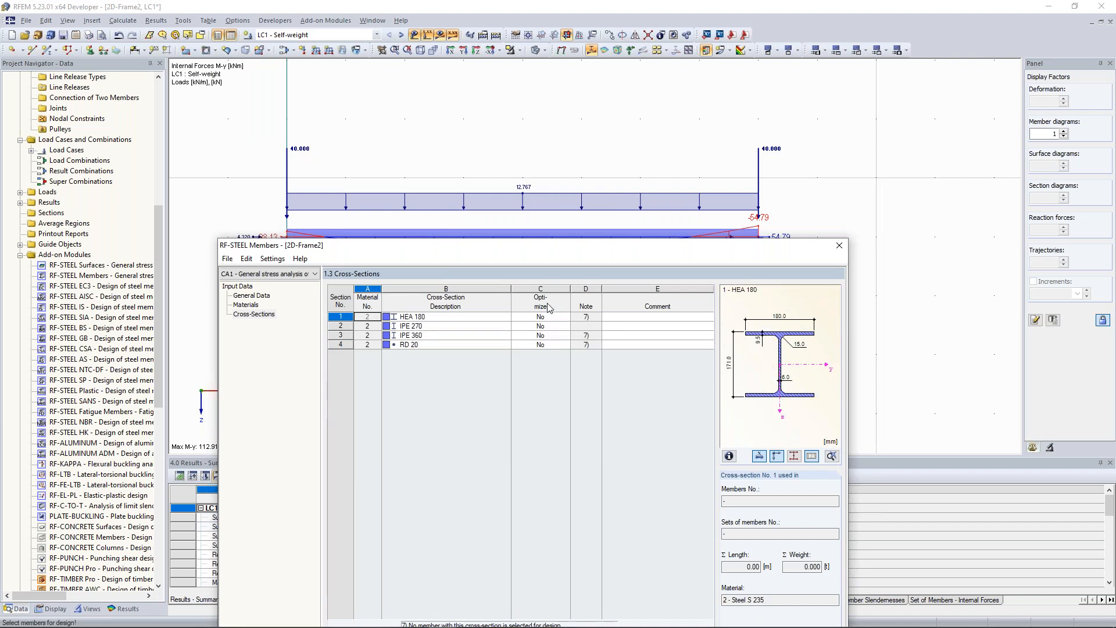
left_click_drag(364, 245, 357, 296)
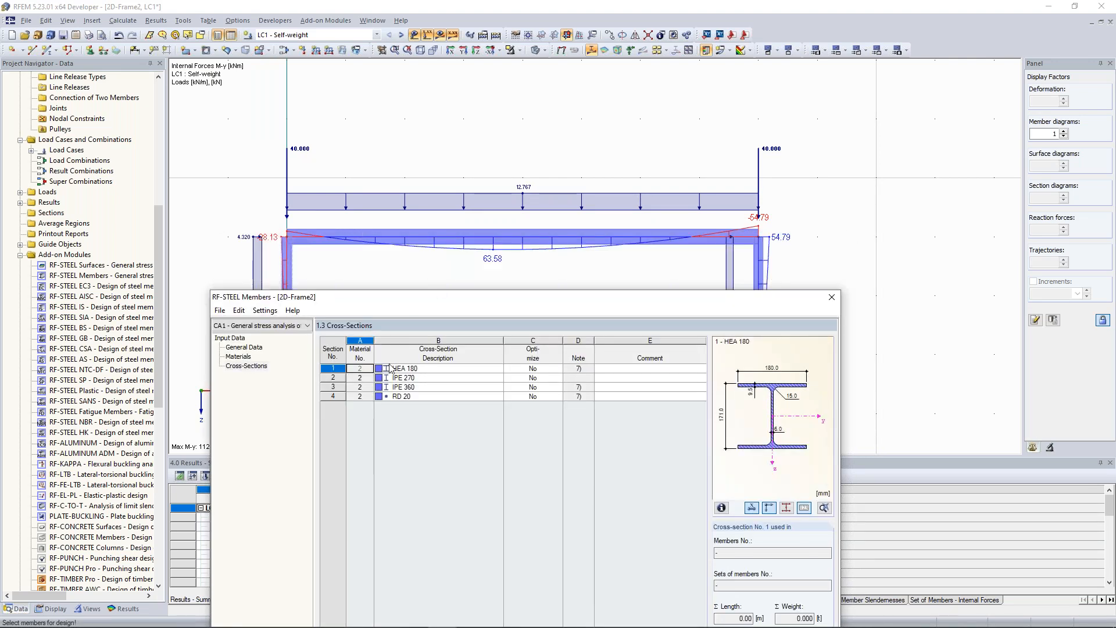
left_click(415, 378)
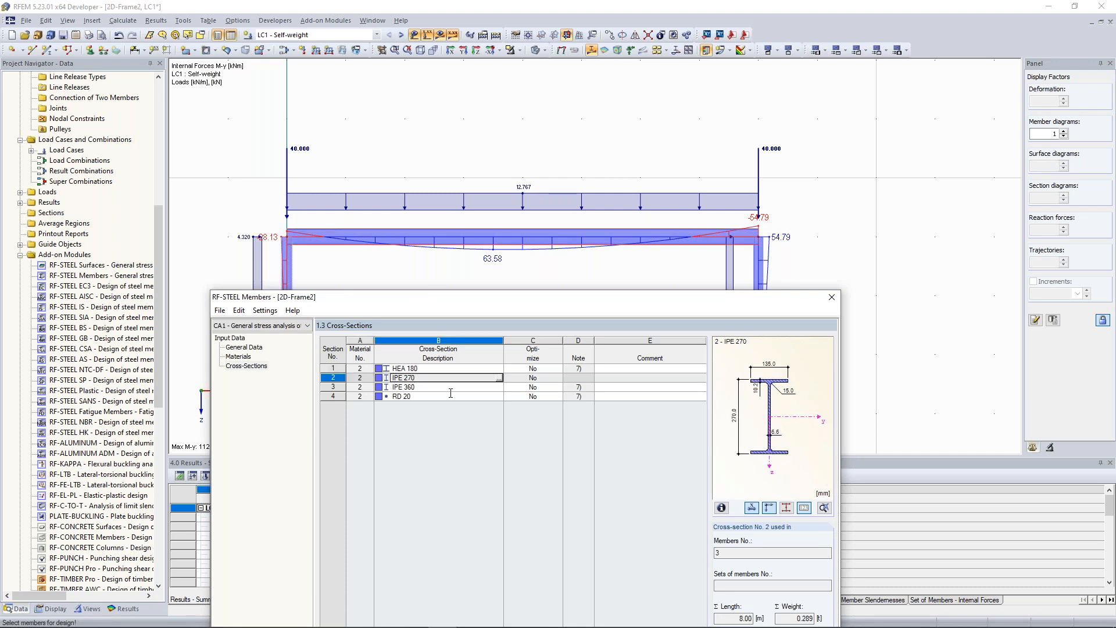
- Calculate the upper beam in RF-STEEL Members and examine its stresses and stress ratios by cross-section
left_click_drag(481, 304, 477, 73)
left_click(334, 485)
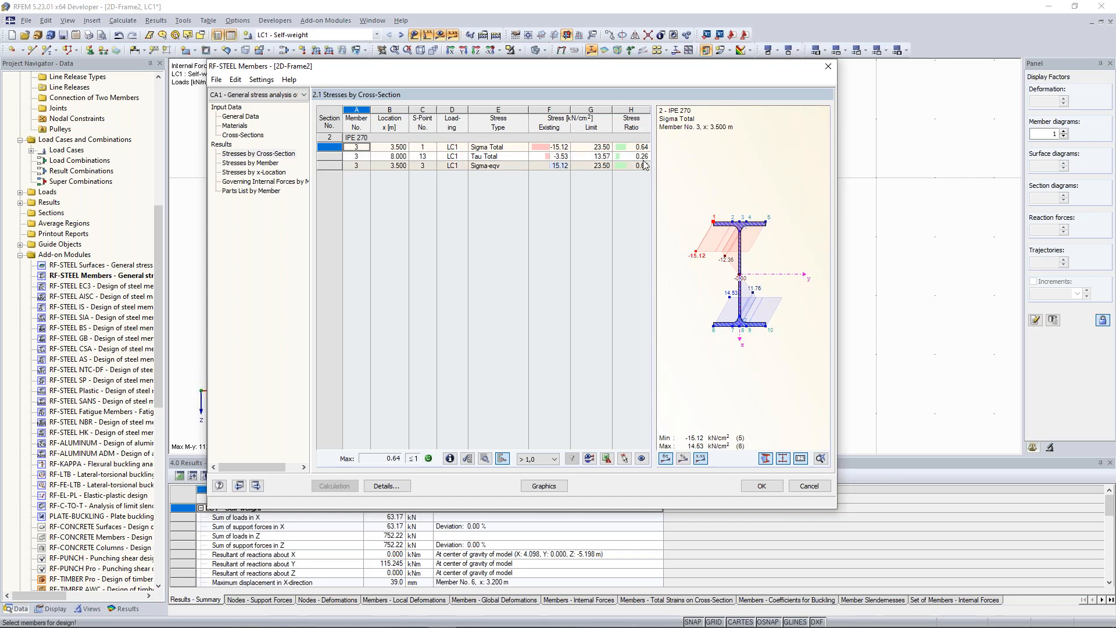
left_click_drag(634, 73, 649, 116)
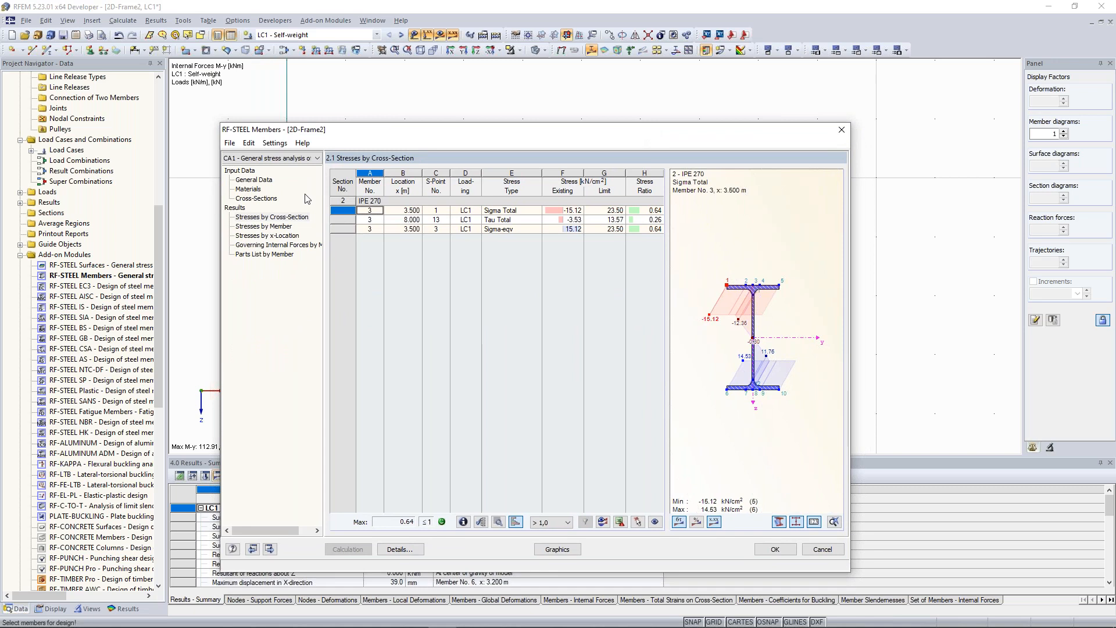
- Set the Optimize option of the IPE 270 cross-section to From current row
left_click(268, 198)
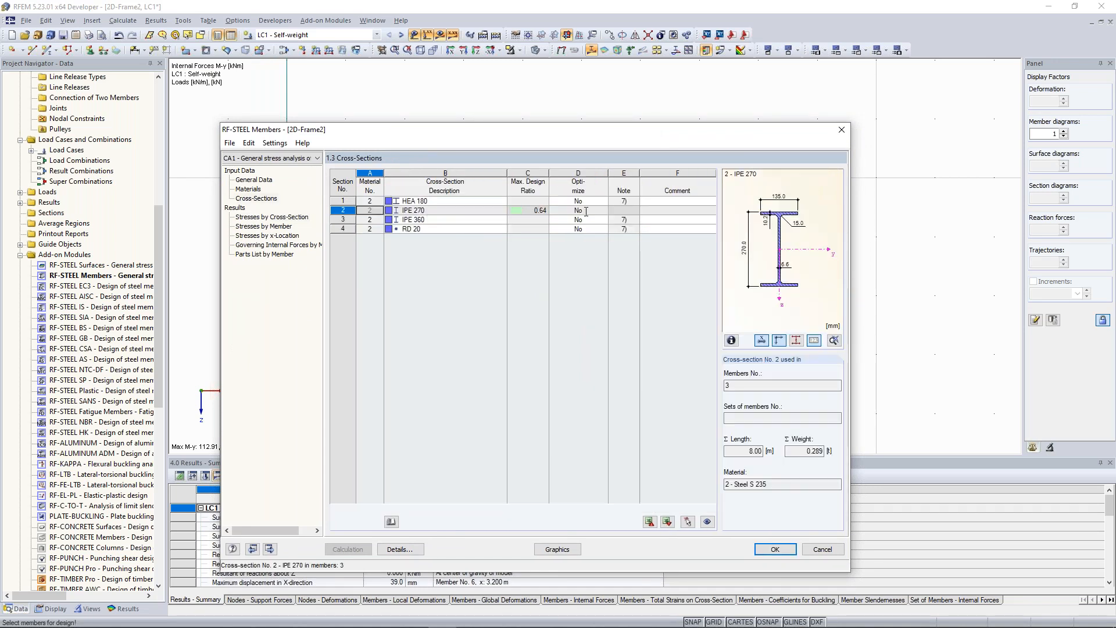
left_click(586, 211)
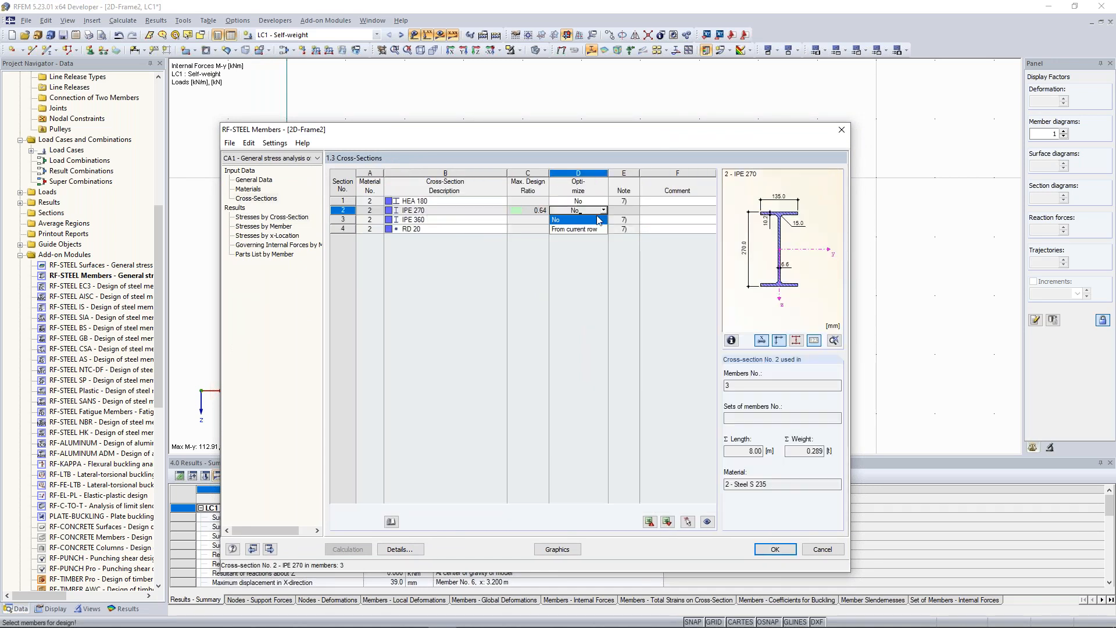
left_click(581, 229)
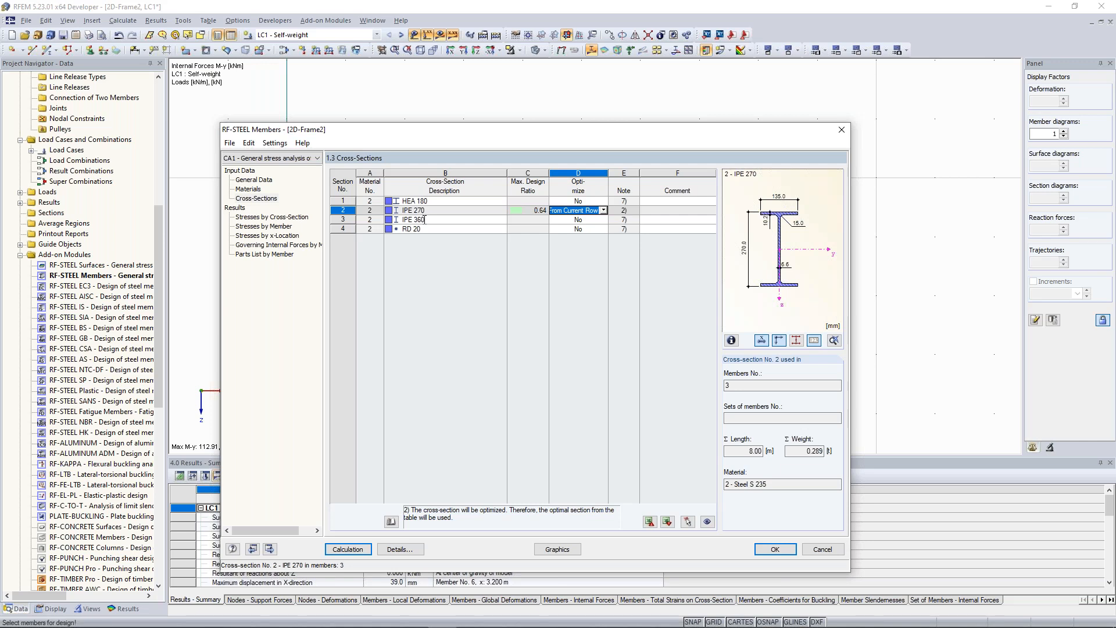
- Recalculate the beam stresses with cross-section optimization, compare the resulting section with the model's section, and close the module
left_click(347, 549)
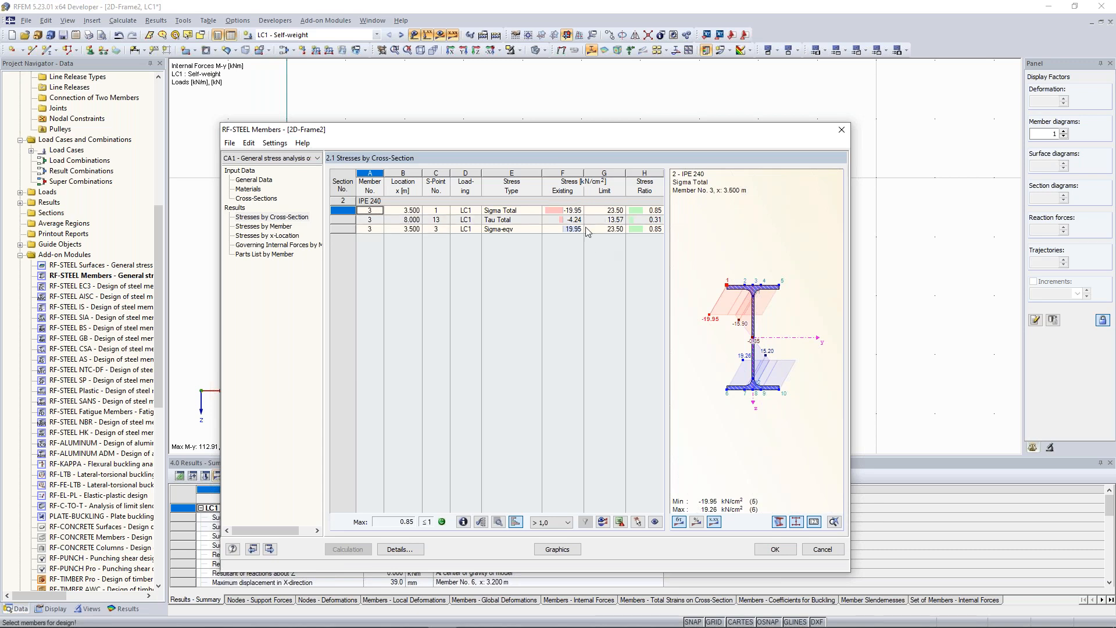
left_click_drag(592, 134, 591, 85)
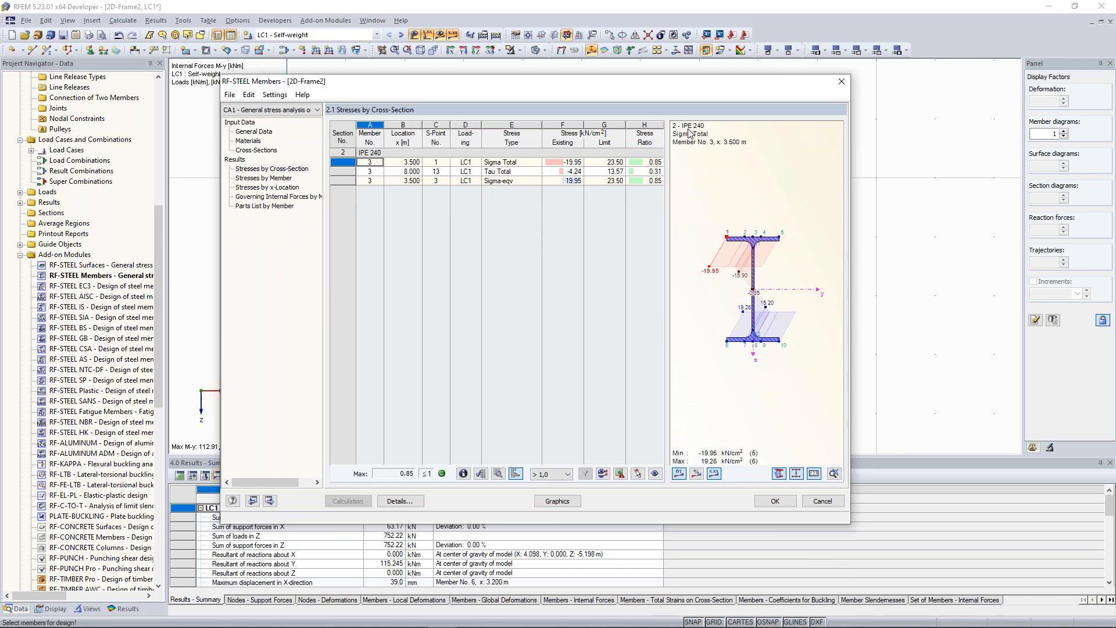
left_click(255, 150)
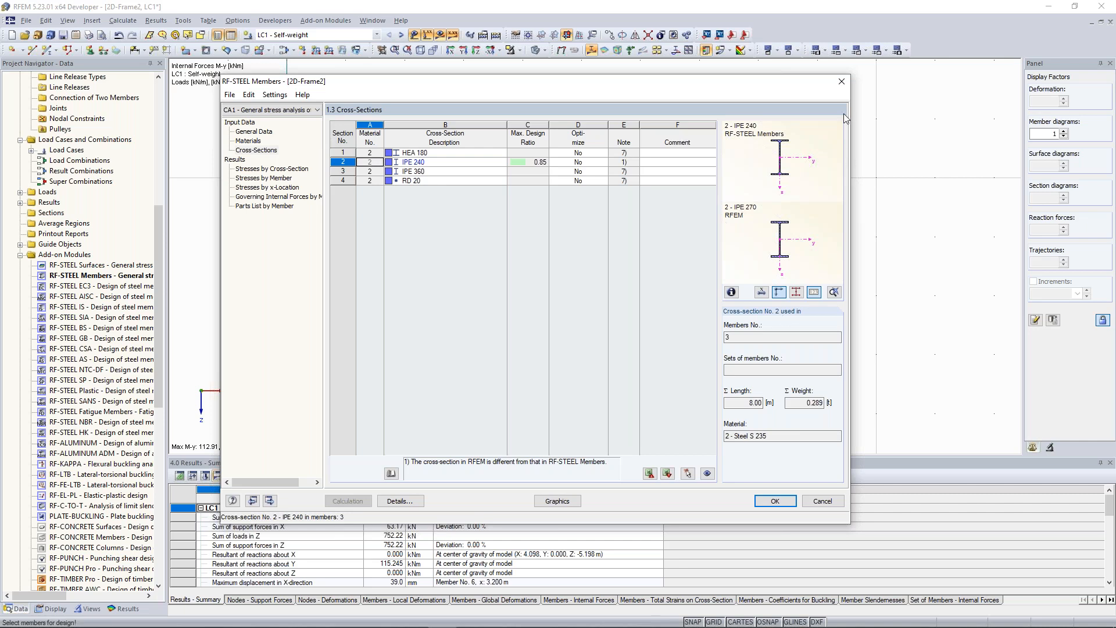
left_click(841, 82)
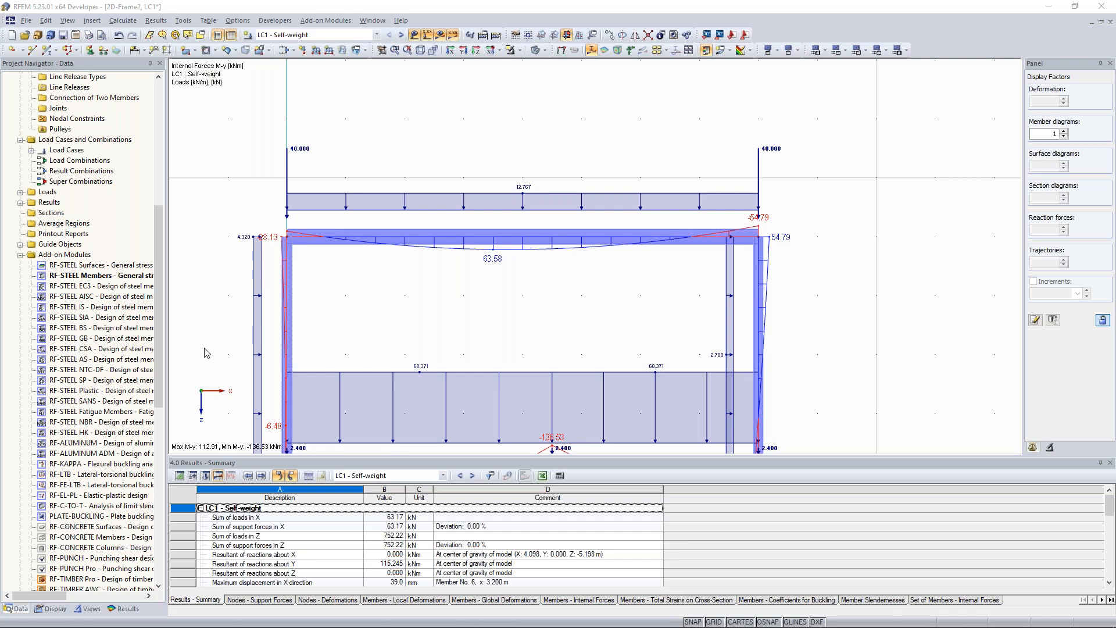
- View the Null member type in the middle lower column's member settings and close them without applying anything
scroll(692, 321, "down", 2)
middle_click_drag(575, 318, 589, 187)
scroll(589, 187, "down", 2)
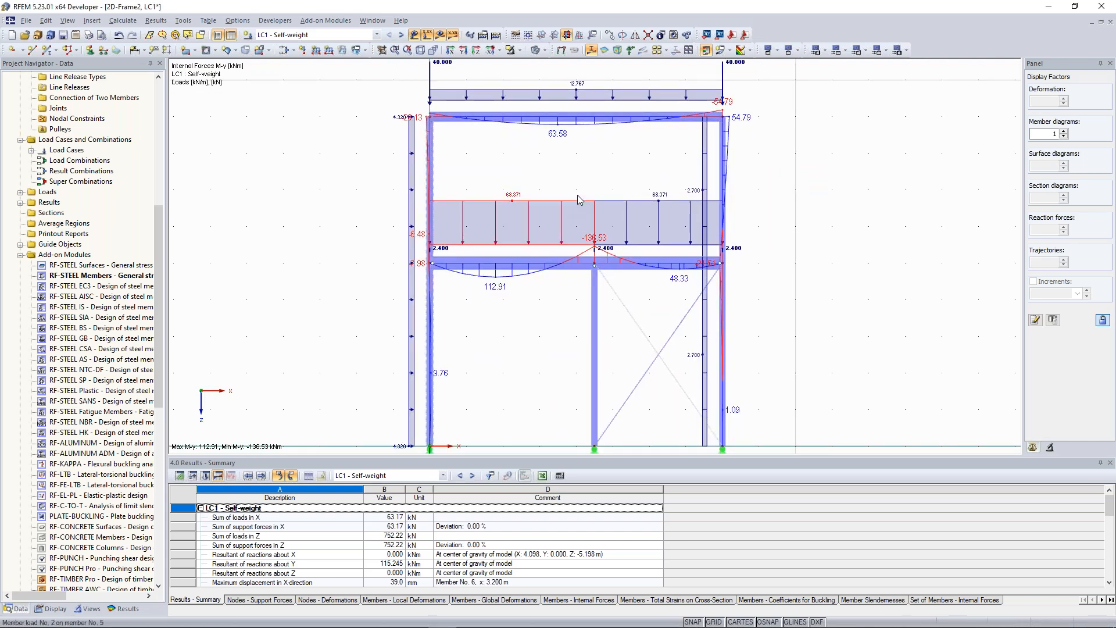
double_click(595, 330)
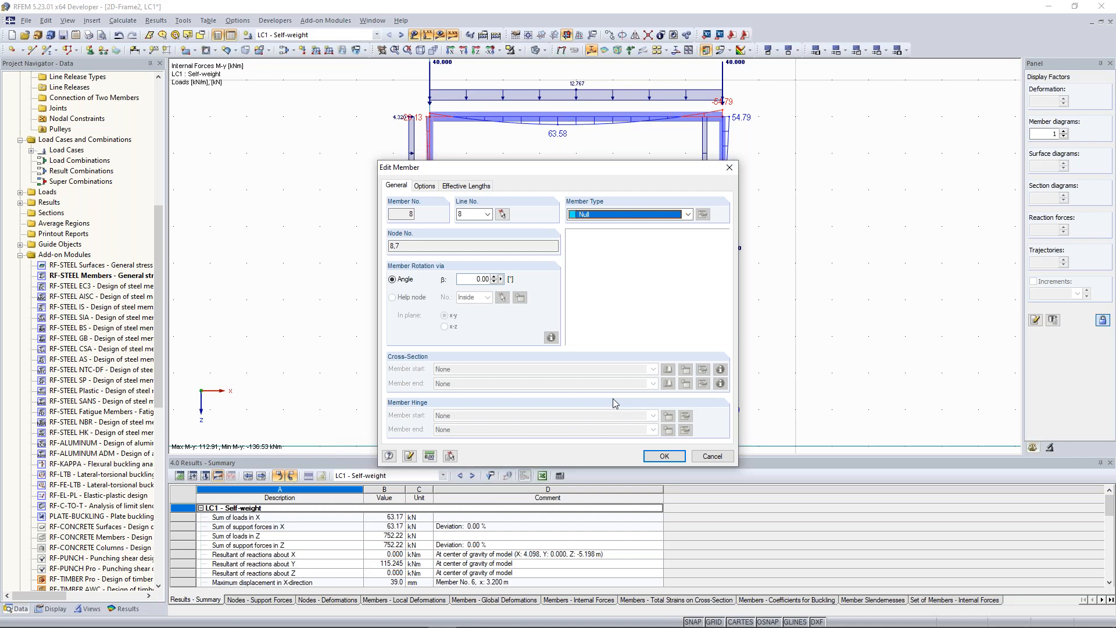
left_click_drag(559, 172, 205, 91)
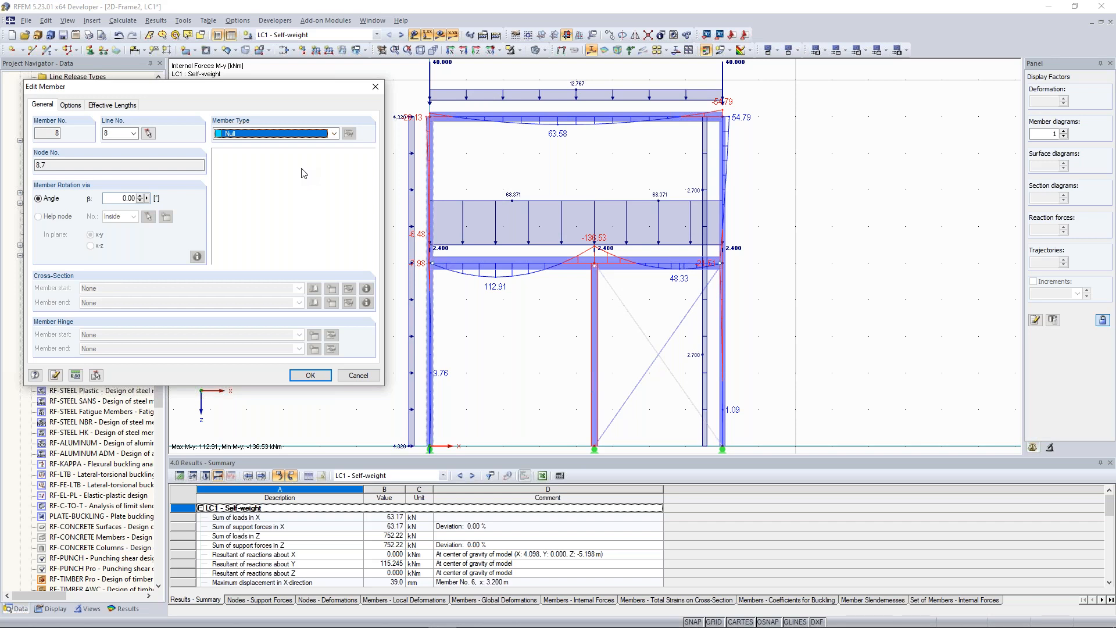
left_click(374, 87)
- Draw a new Null member along the base of the frame from the left column's support to the middle column's support
scroll(644, 330, "down", 2)
middle_click_drag(739, 300, 691, 233)
scroll(521, 330, "up", 1)
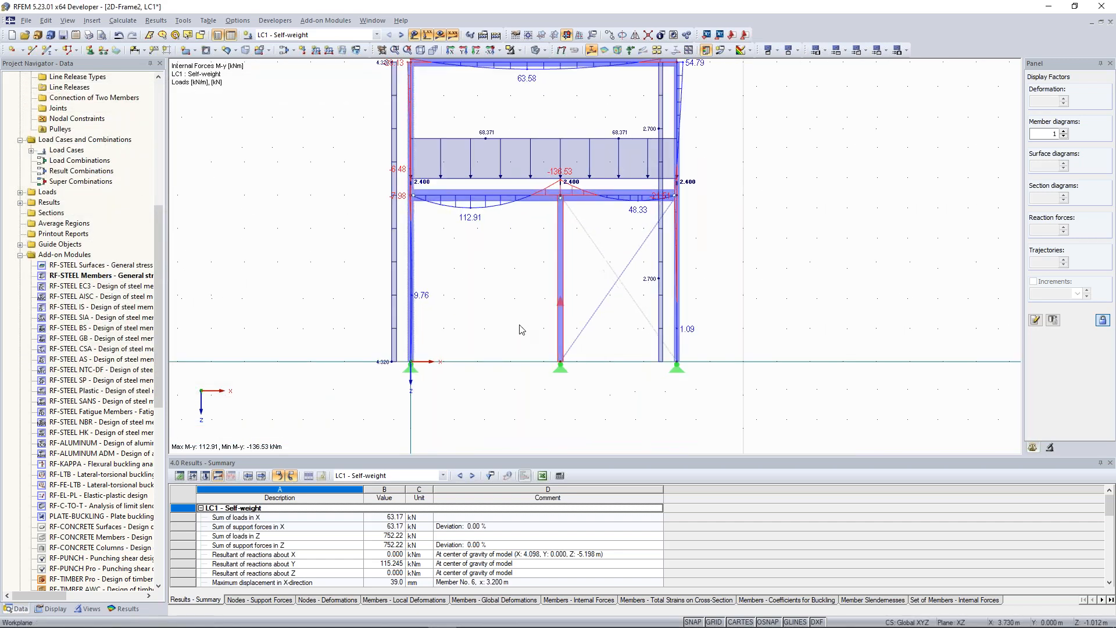
left_click(47, 50)
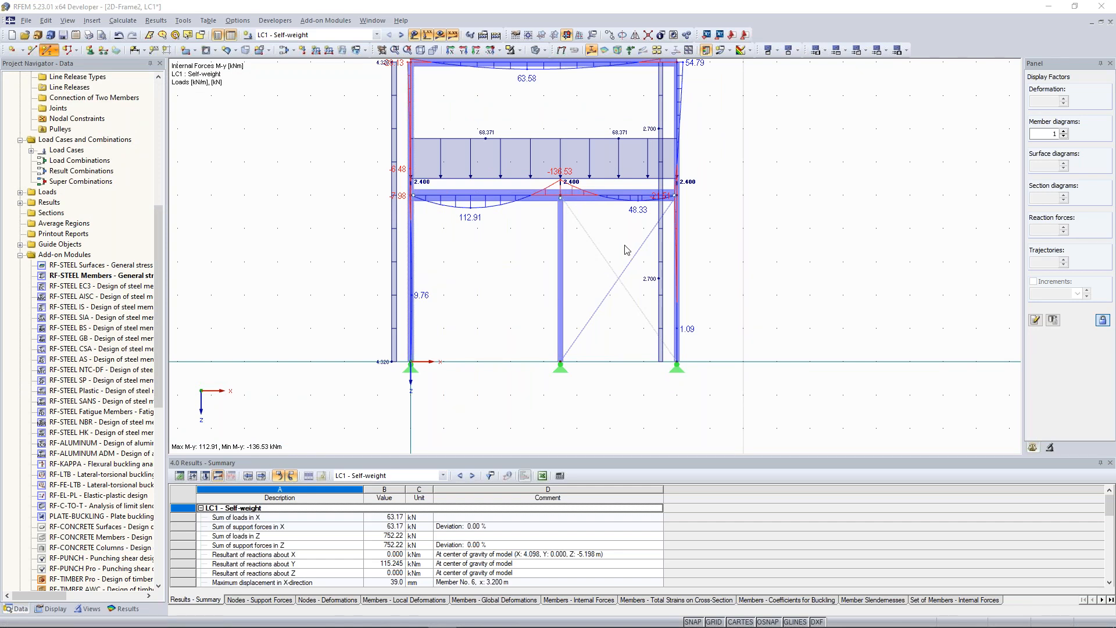
left_click(665, 217)
left_click(640, 402)
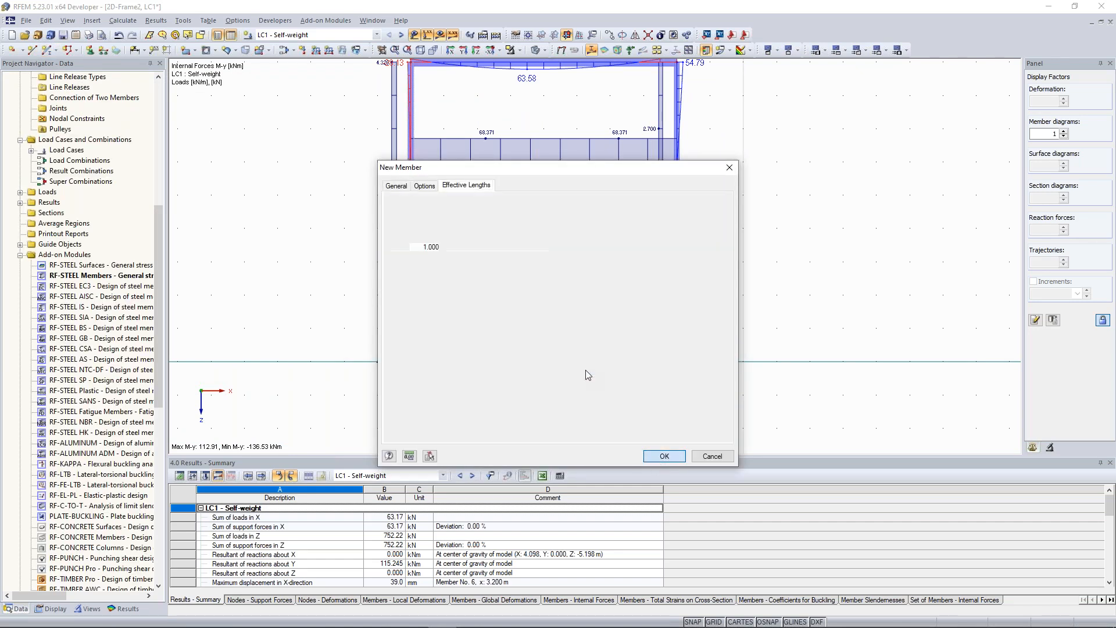
key("Return")
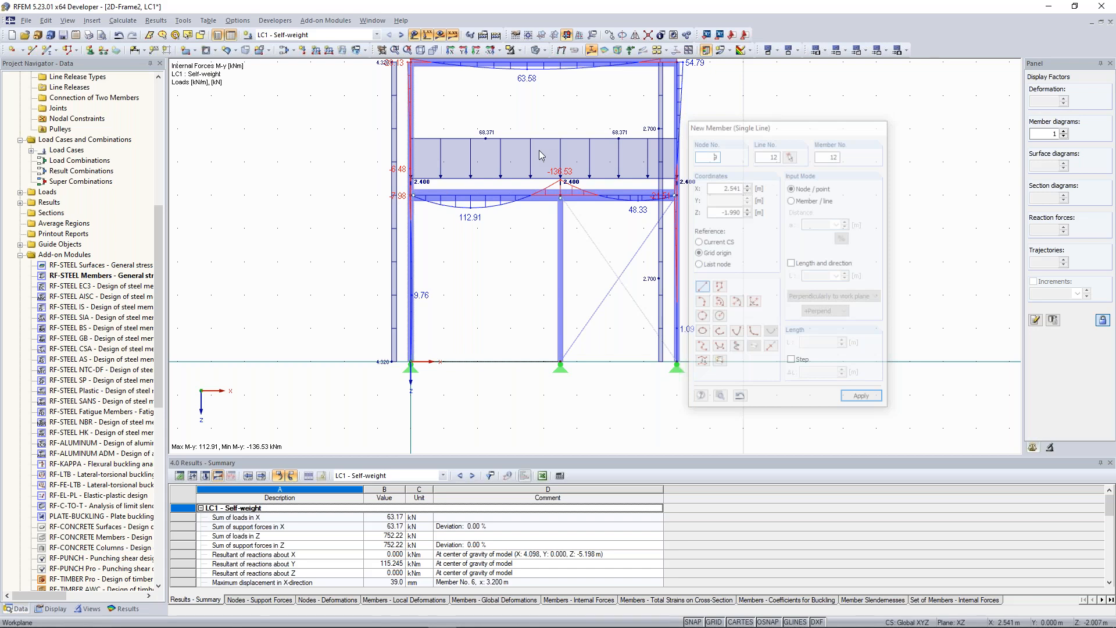
key("Escape")
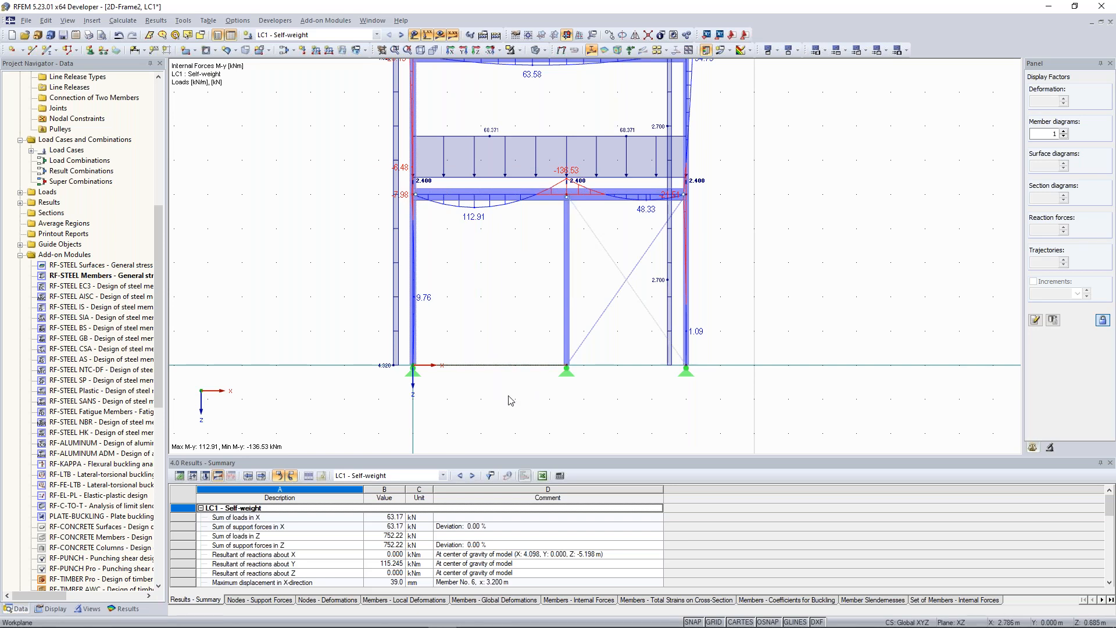
scroll(511, 401, "up", 2)
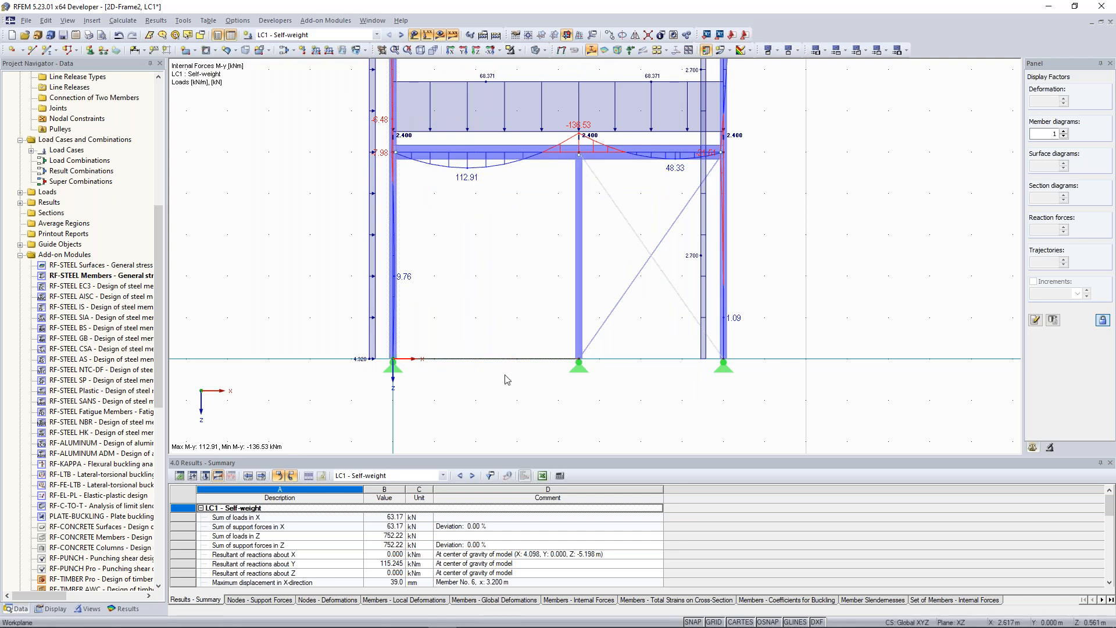
left_click(473, 359)
scroll(491, 336, "down", 1)
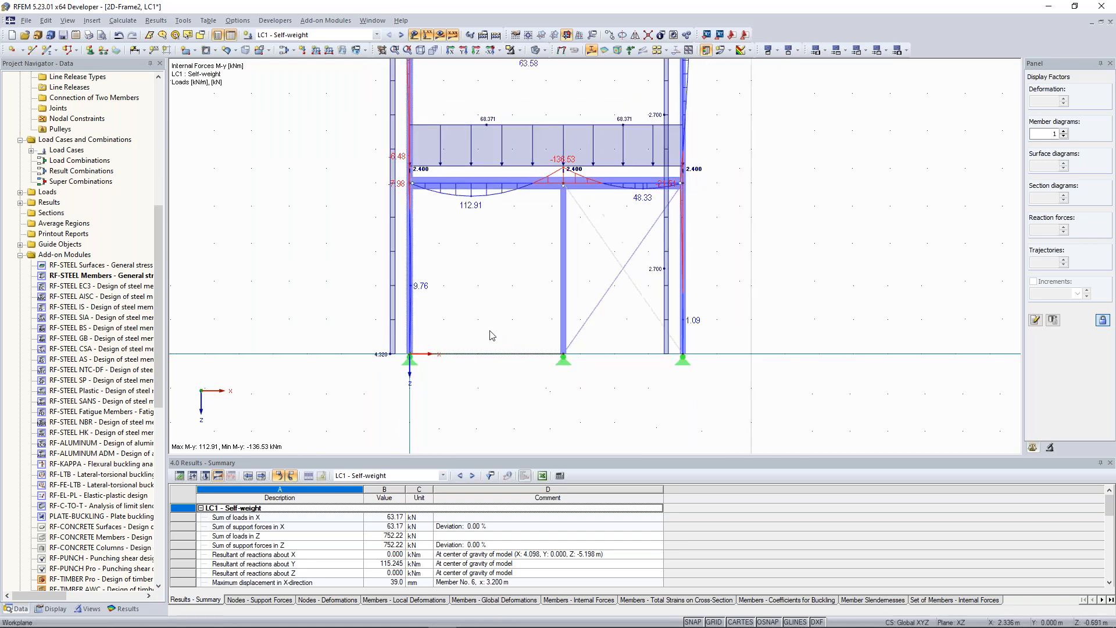
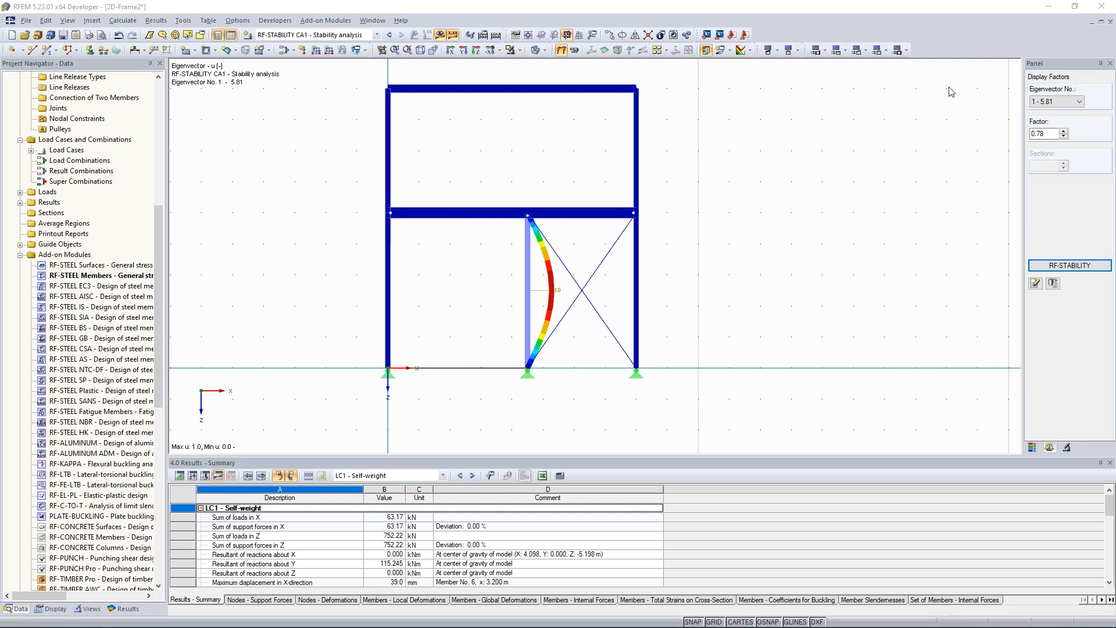
- Display eigenvector no. 2 of the stability analysis and examine the sway buckling shape of the outer columns
left_click(1055, 102)
left_click(1047, 118)
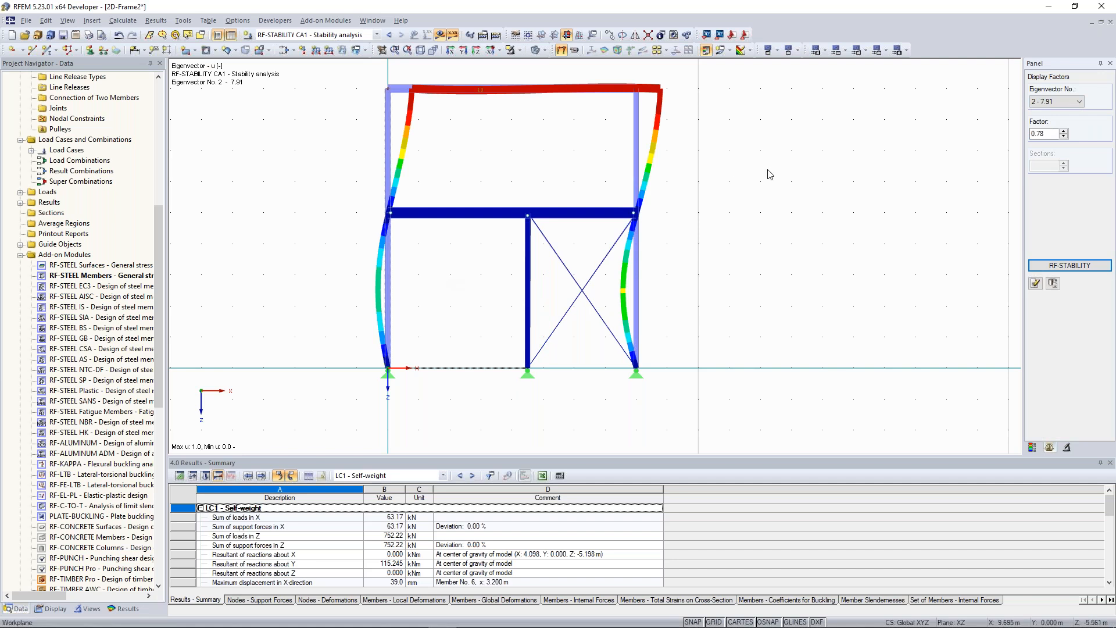
middle_click_drag(922, 145, 929, 143)
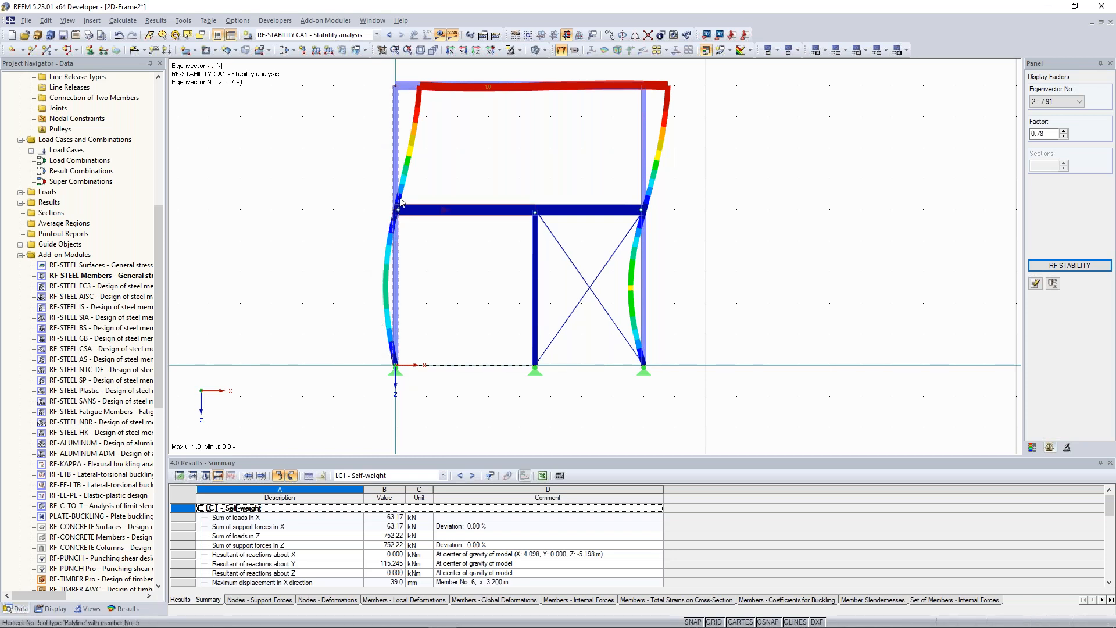
middle_click_drag(362, 173, 366, 190)
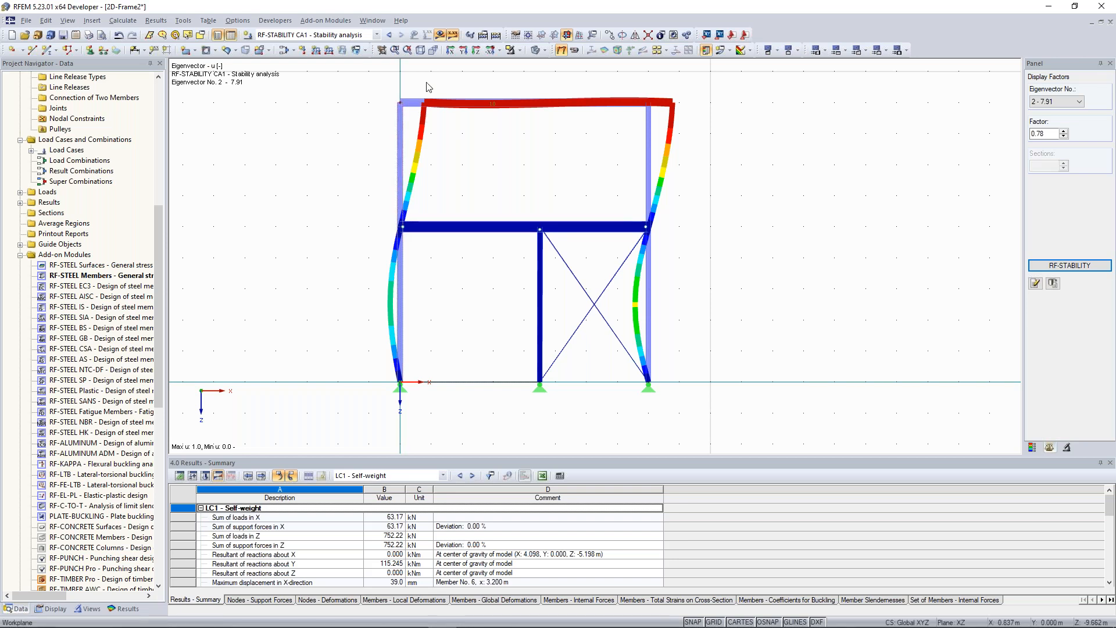
middle_click_drag(424, 89, 424, 110)
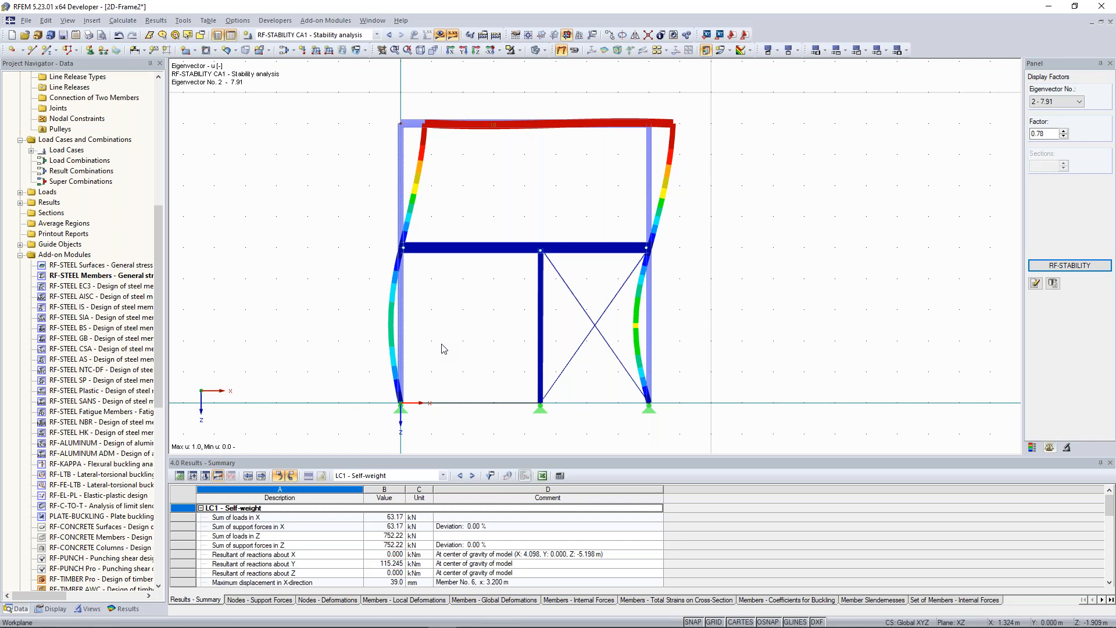
scroll(424, 195, "down", 1)
scroll(419, 177, "up", 1)
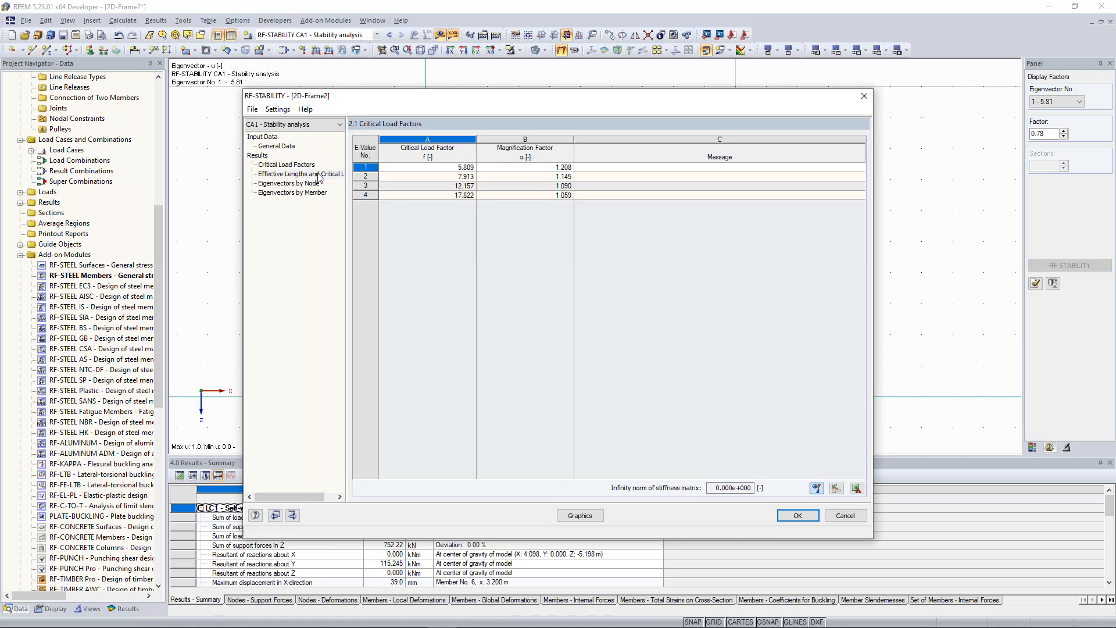
- Review the effective lengths and critical loads table by member, then return to the frame showing eigenvector no. 2
left_click(318, 175)
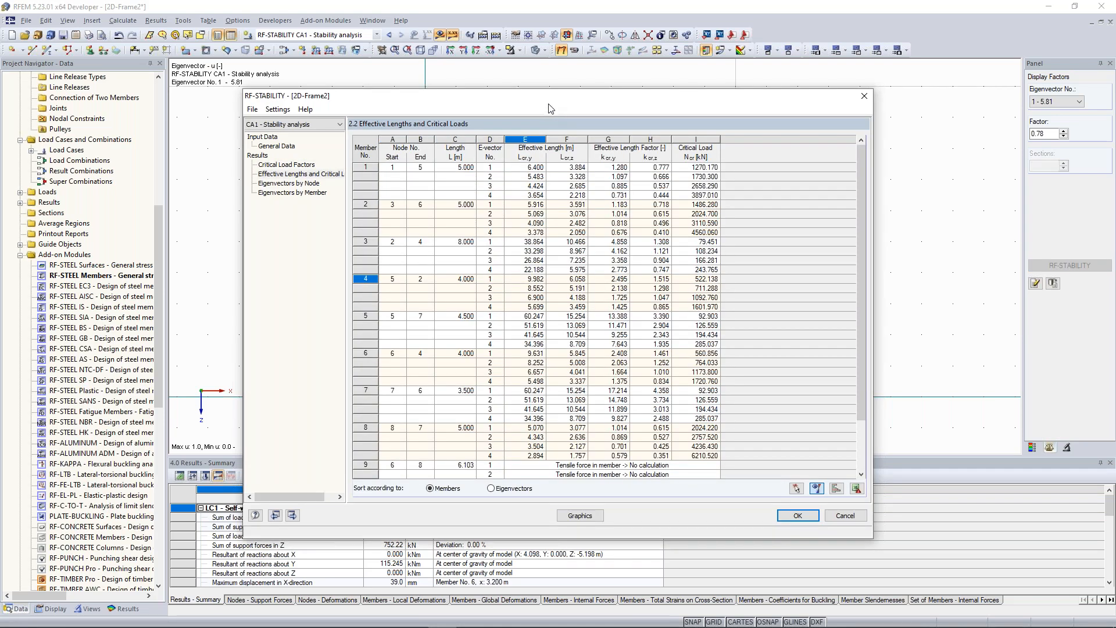
left_click_drag(551, 96, 354, 156)
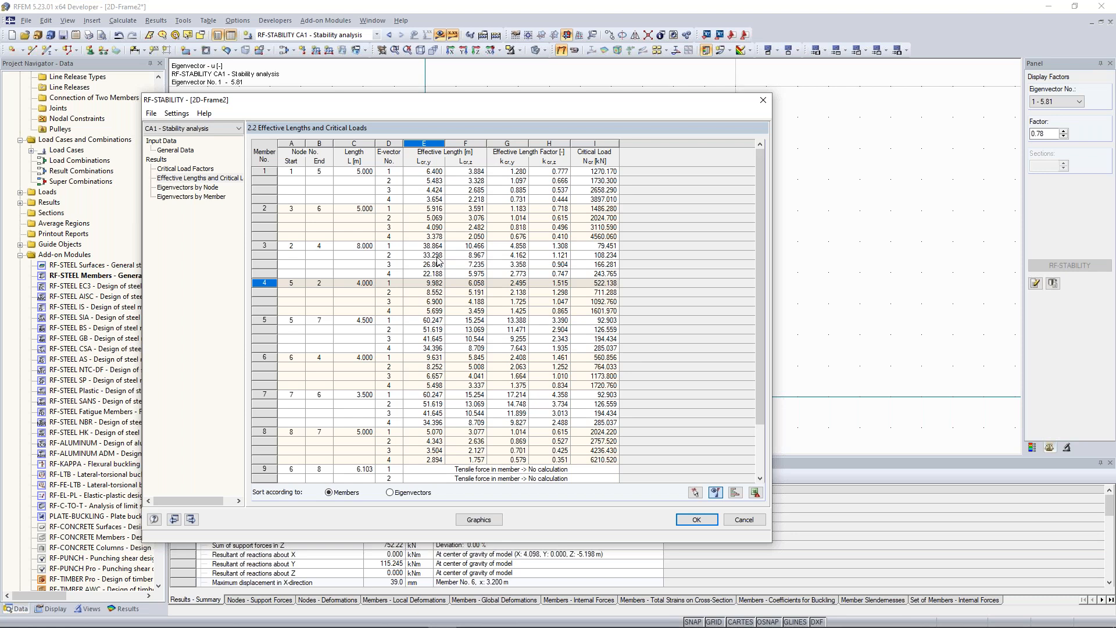
left_click_drag(460, 103, 536, 129)
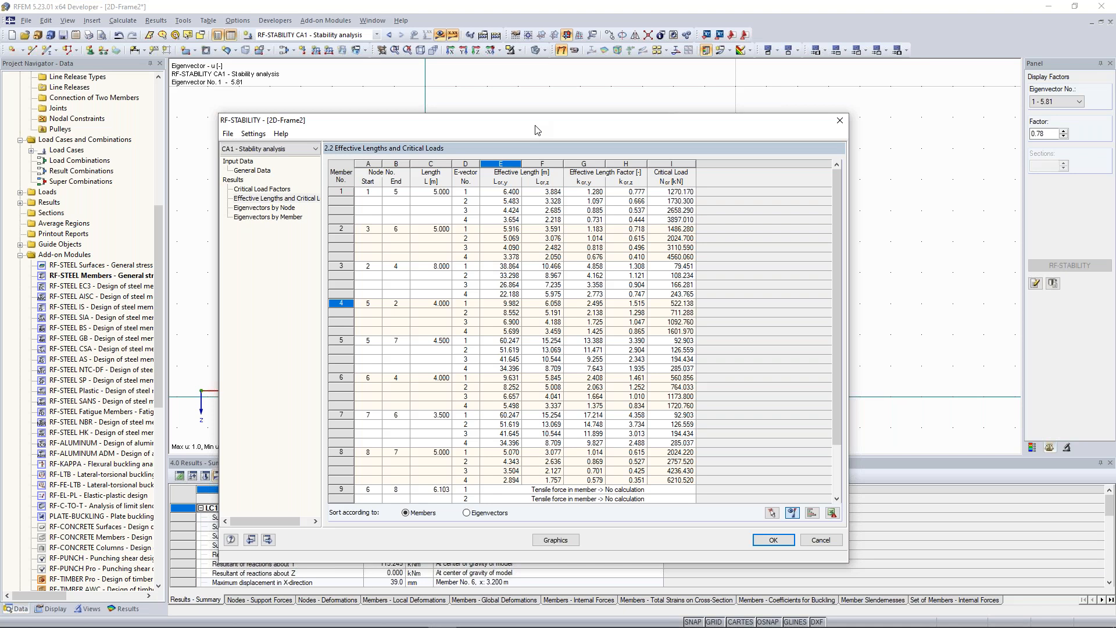
key("Escape")
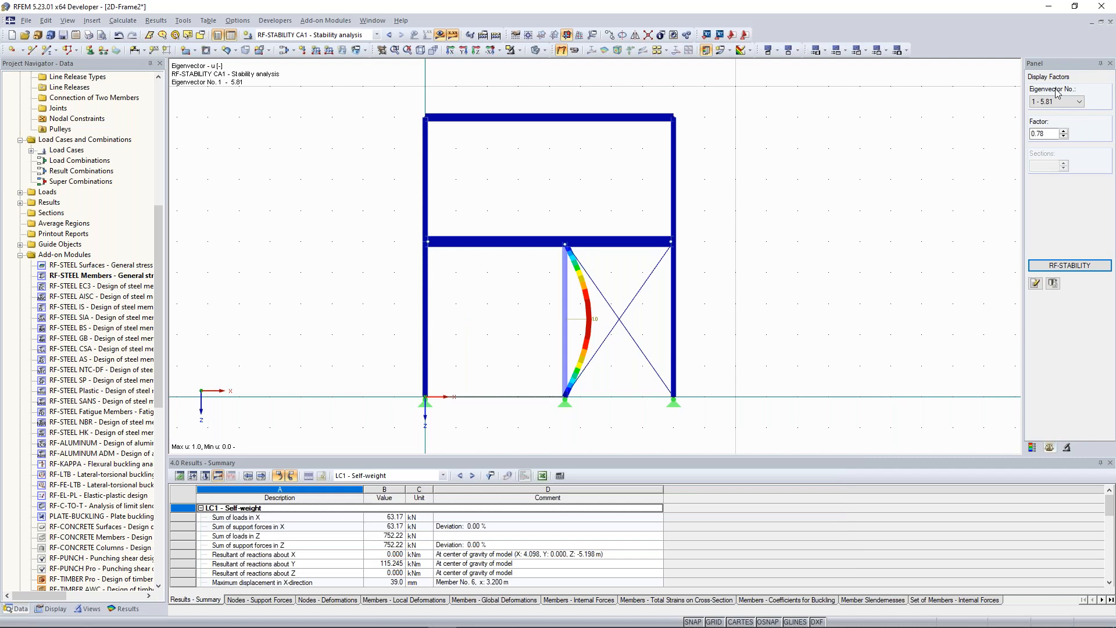
scroll(1044, 105, "down", 1)
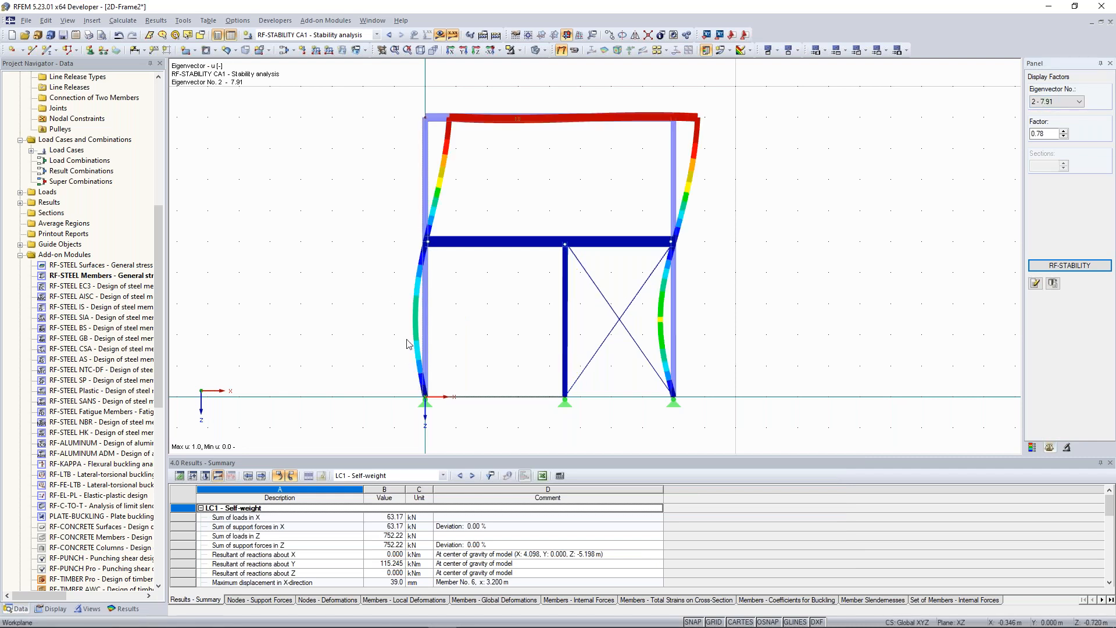
- Compare member 4's effective lengths for eigenvectors 1 and 2 in the RF-STABILITY results table, and close the module
left_click(1070, 265)
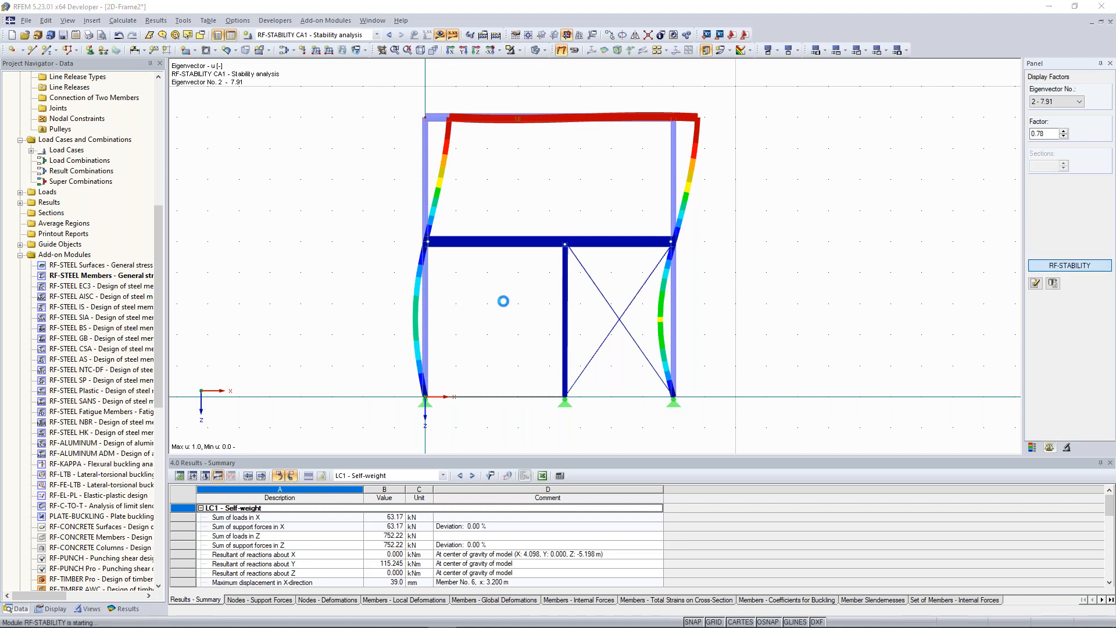
left_click(325, 173)
left_click(366, 279)
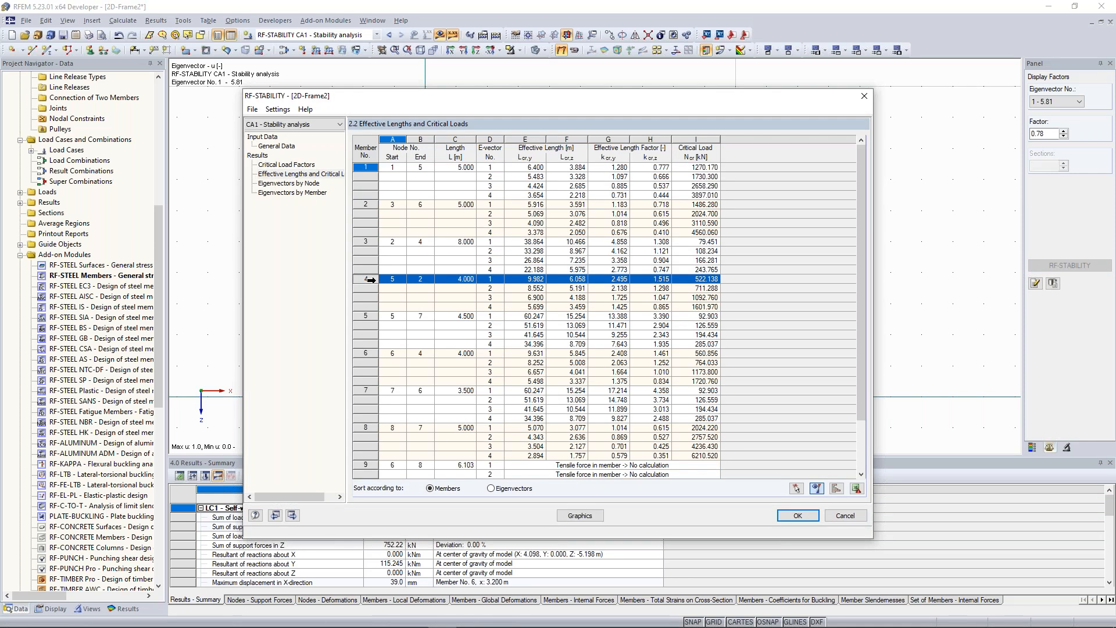
left_click(491, 289)
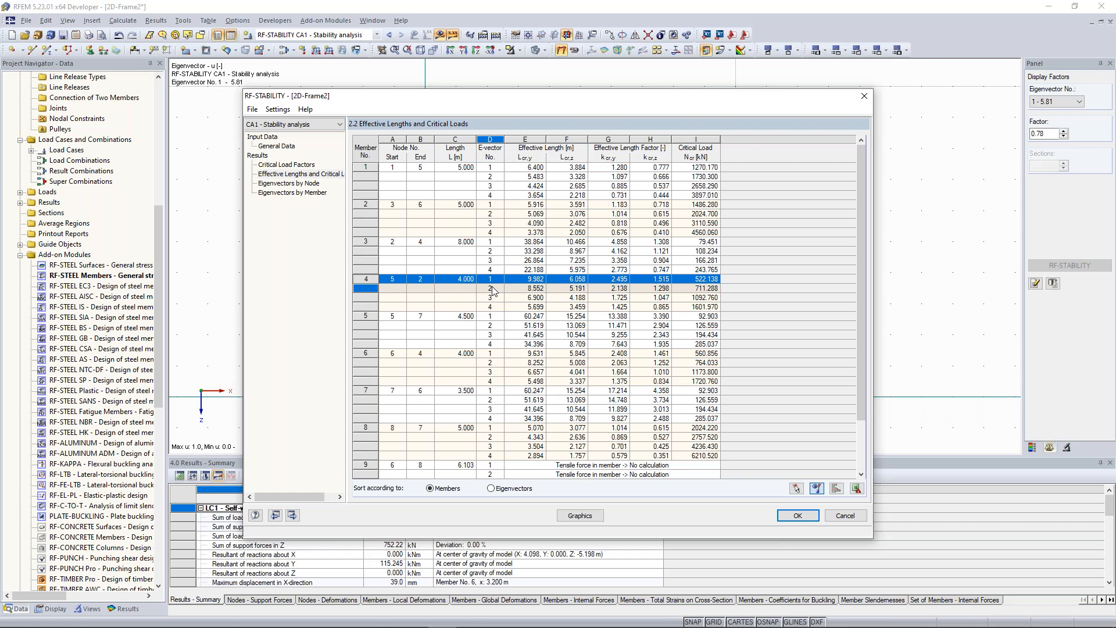
left_click(493, 288)
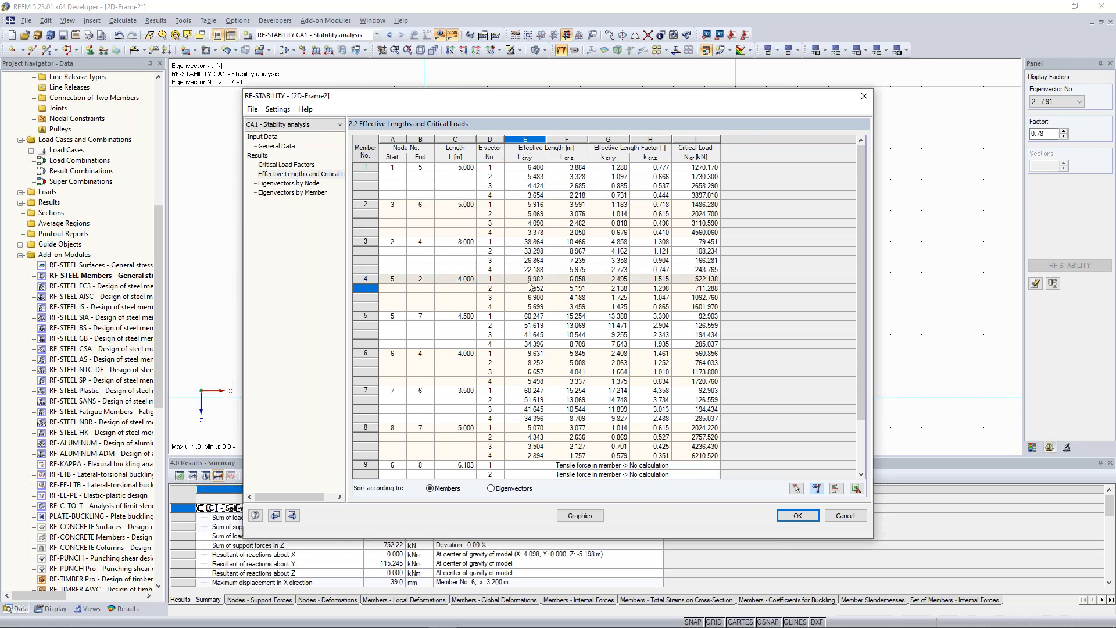
left_click(527, 279)
left_click(531, 288)
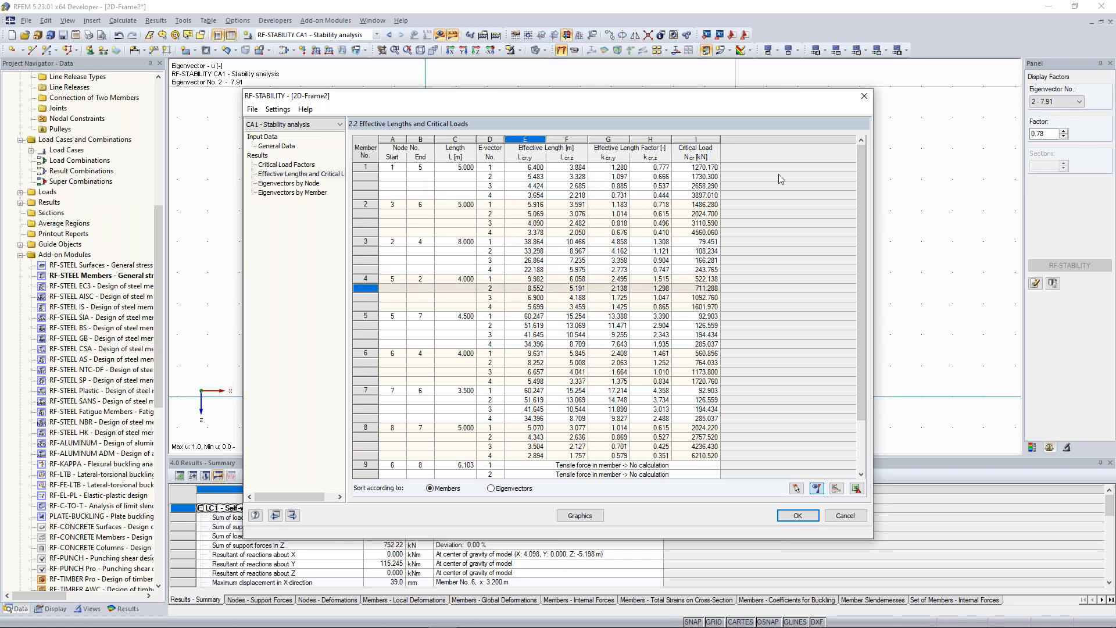
left_click(870, 101)
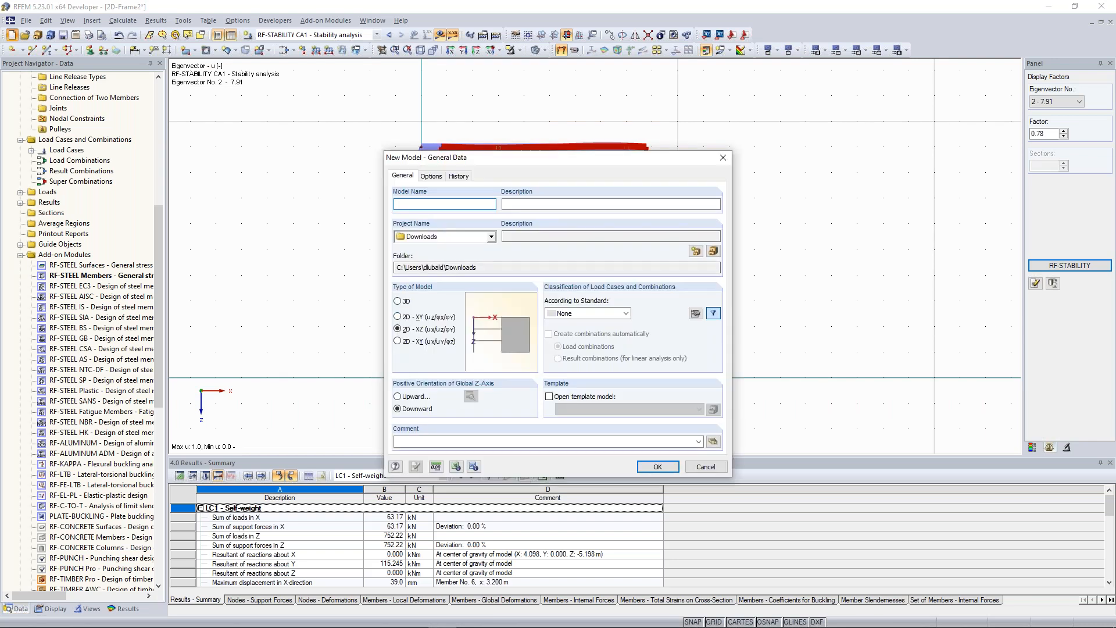
- Name the new model Concrete_Model, set its type to 3D and assign it to the Examples project
type("Concrete_Model")
left_click(399, 302)
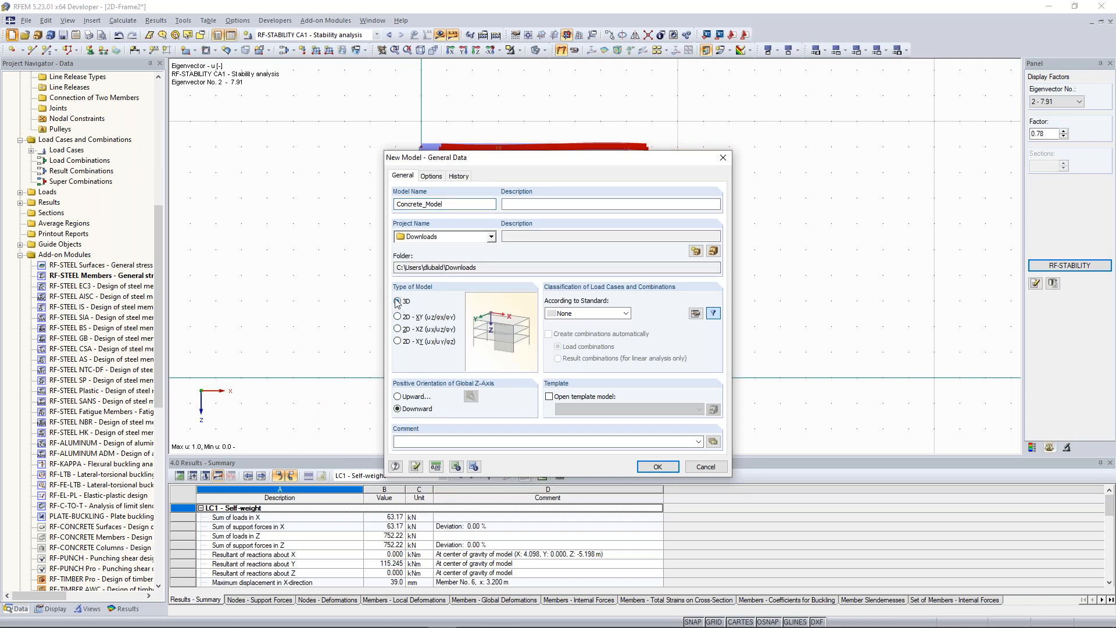
left_click(472, 238)
left_click(433, 249)
double_click(436, 266)
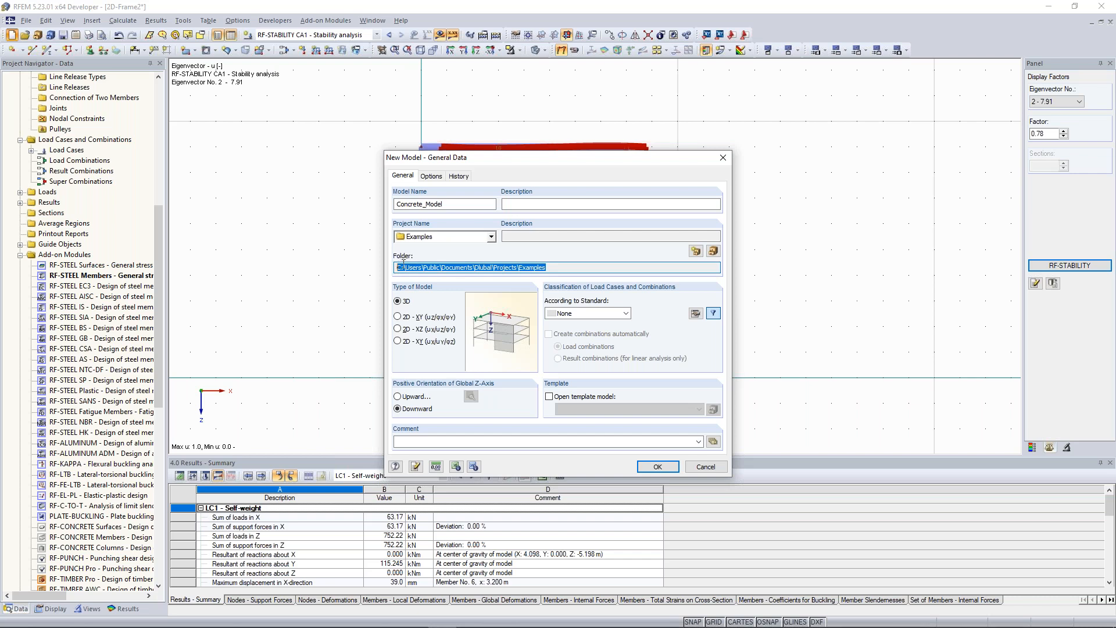
left_click(435, 267)
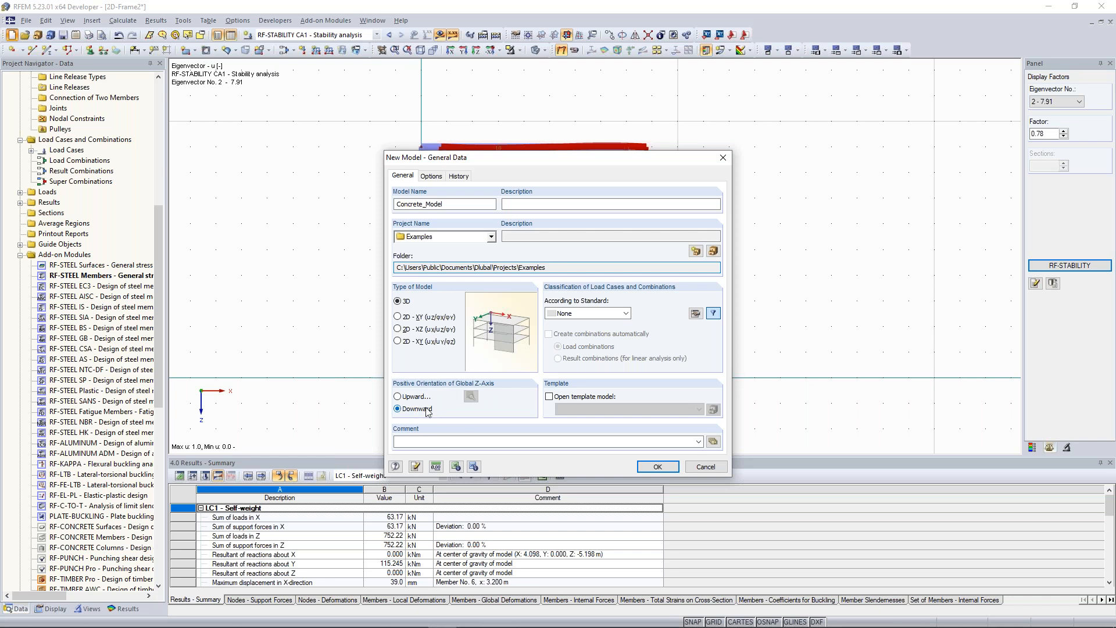
- Classify load cases and combinations according to EN 1990 and open the list of national annexes
left_click(626, 314)
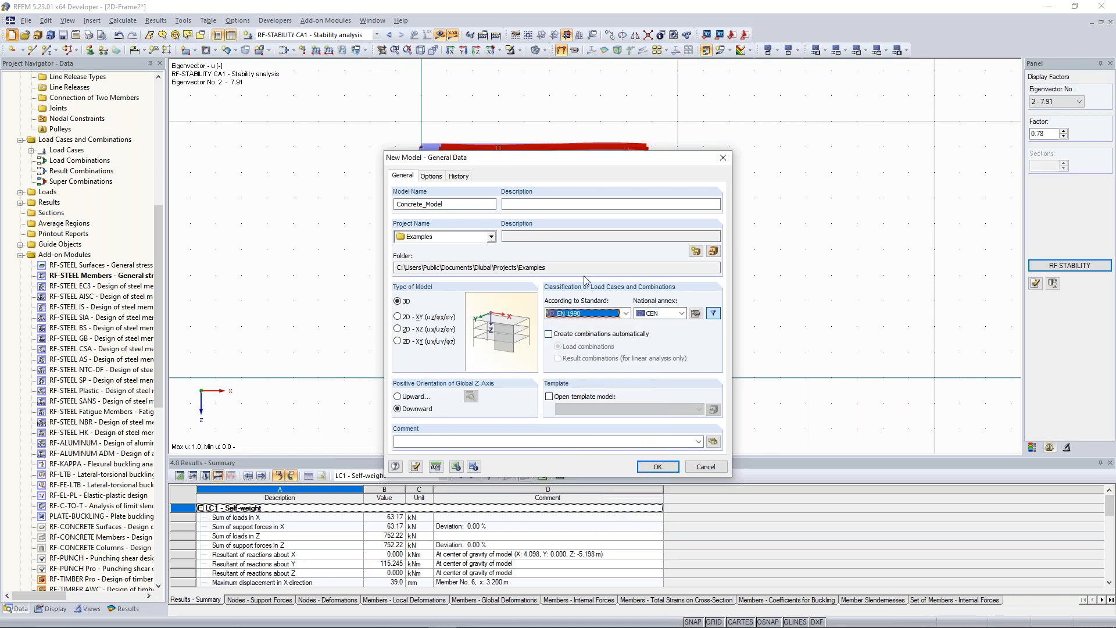
left_click(682, 315)
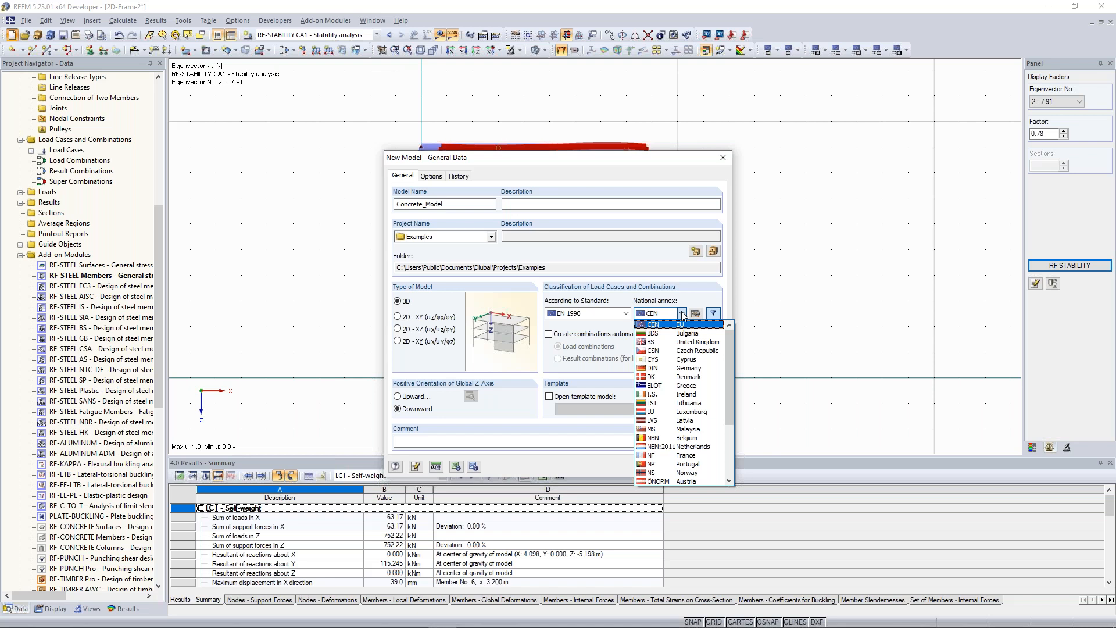
- Create the 3D model Concrete_Model to EN 1990 with the CEN national annex, with load combinations generated automatically
left_click(682, 325)
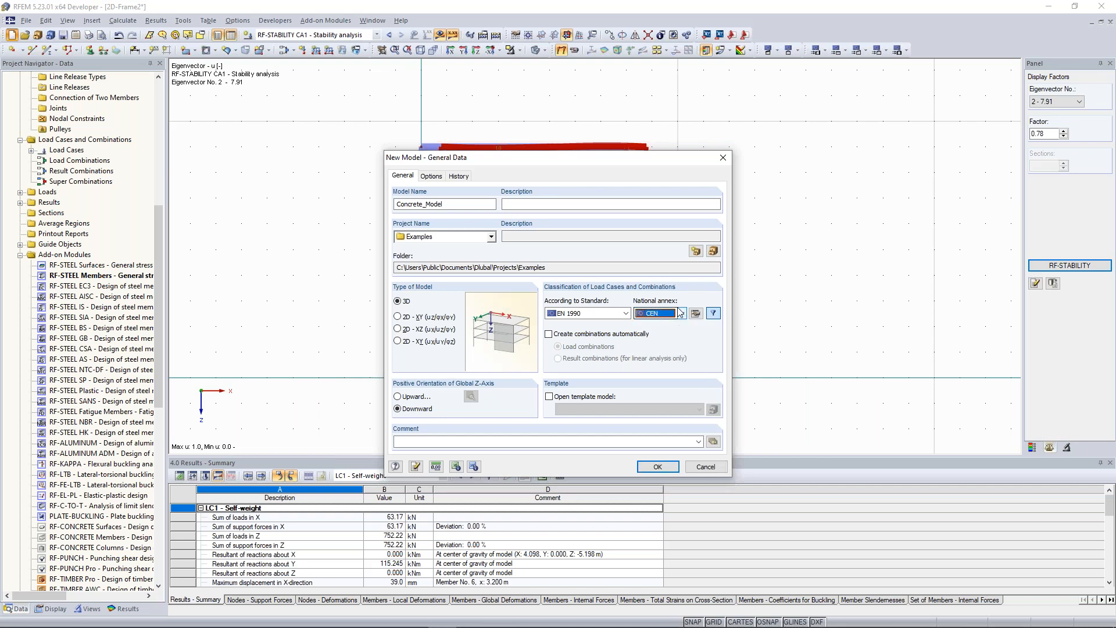
left_click(681, 314)
left_click(682, 316)
left_click(577, 338)
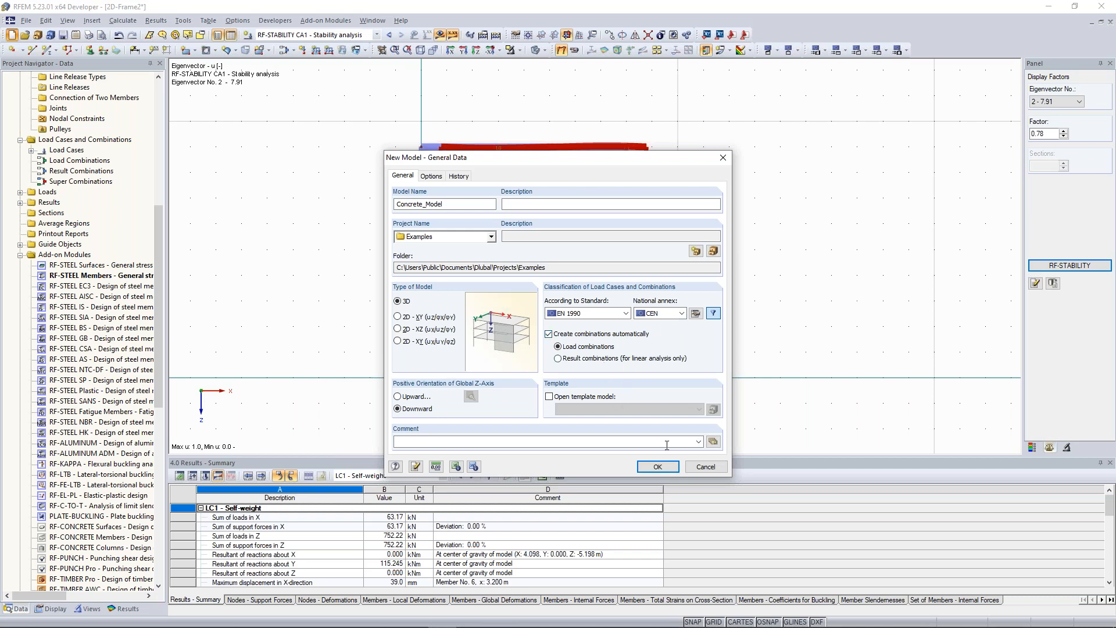
left_click(653, 467)
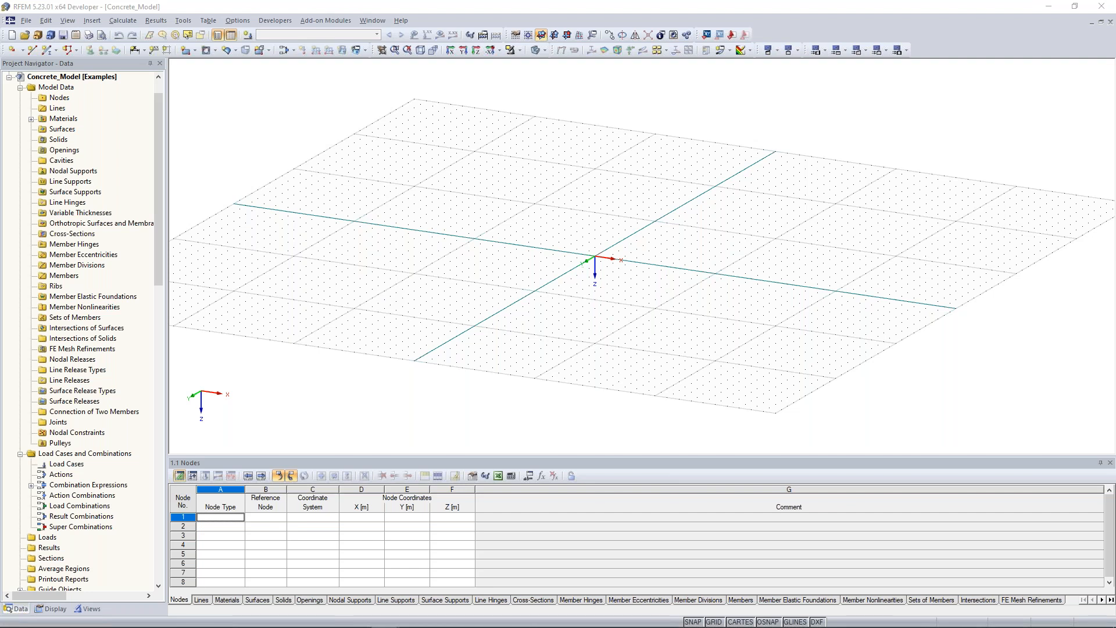
- Switch to the RFEM training manual in Adobe Acrobat and review the concrete model's system sketch and the floor and ceiling slab dimensions
left_click_drag(57, 134, 508, 183)
double_click(508, 183)
scroll(508, 183, "down", 1)
scroll(508, 183, "up", 1)
scroll(508, 183, "down", 1)
scroll(506, 293, "up", 1)
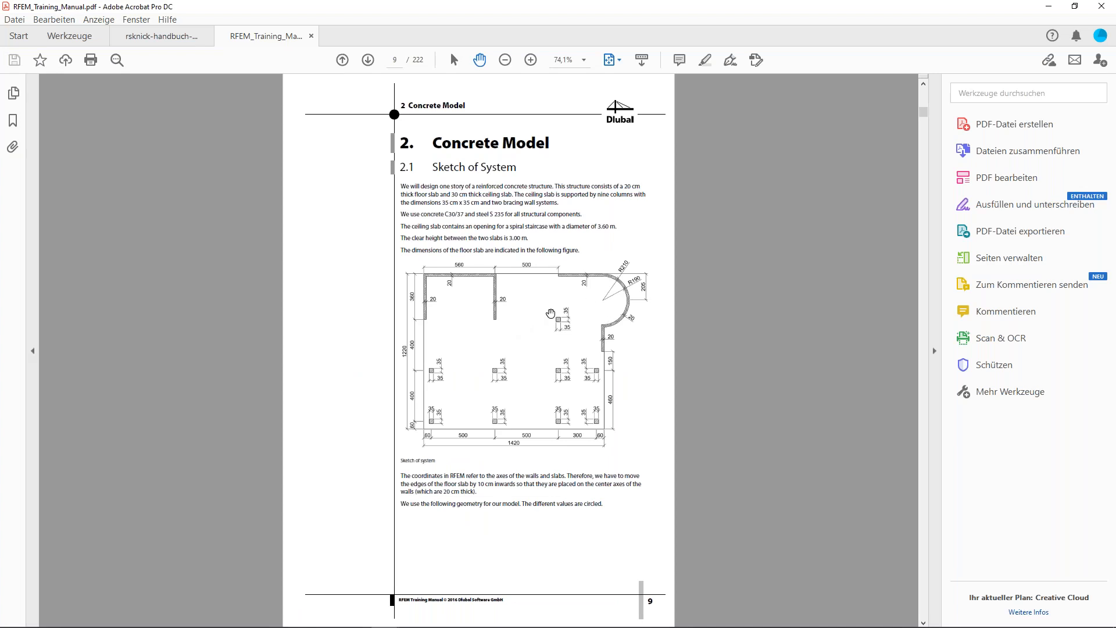
scroll(552, 313, "down", 1)
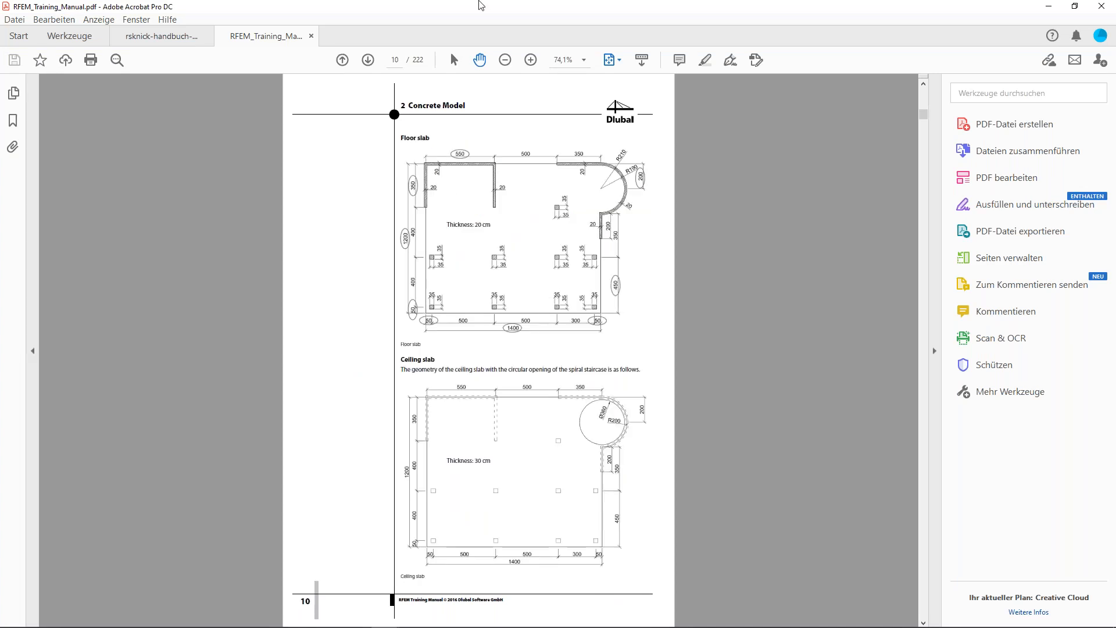
left_click_drag(456, 11, 0, 9)
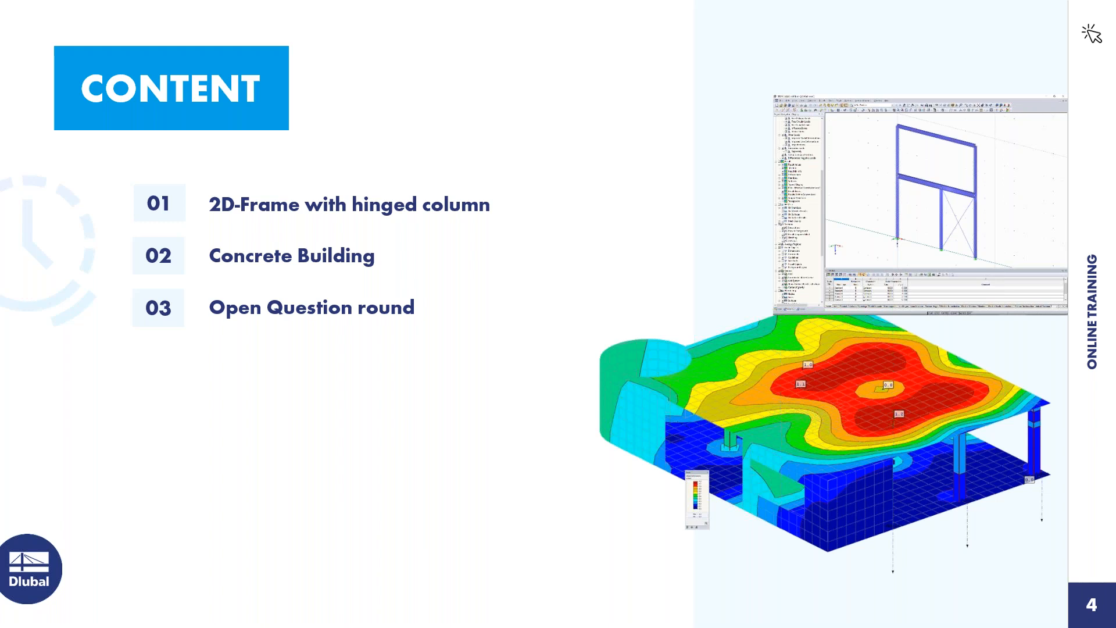
- Switch back to RFEM and define node 1 as a standard Cartesian node at X 0, Y 0, Z 0 m
key("alt+Tab")
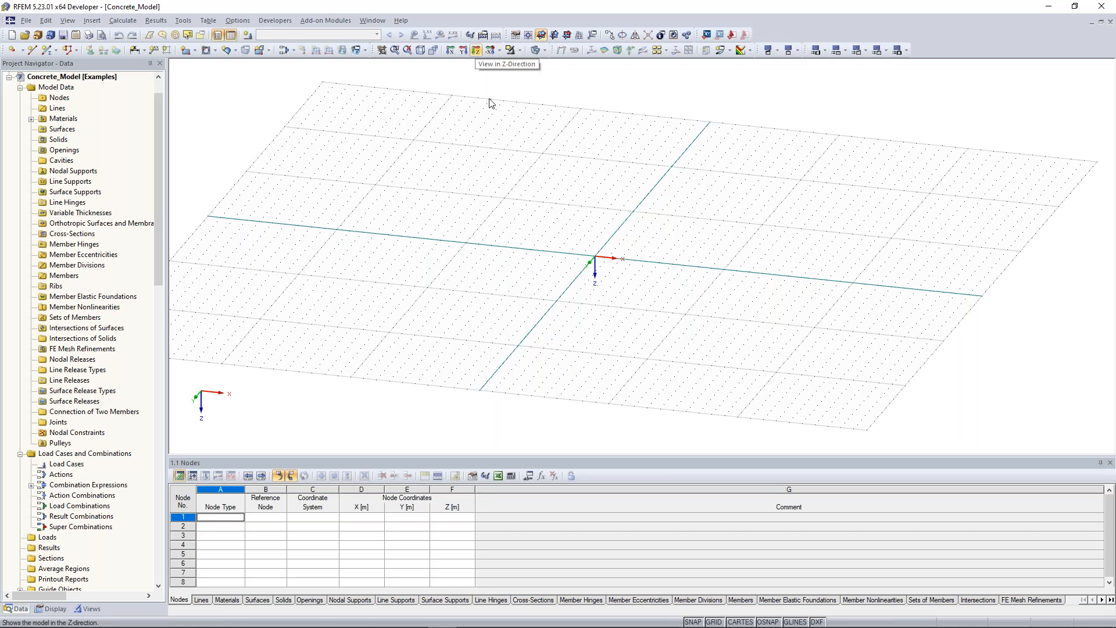
middle_click_drag(597, 203, 557, 207)
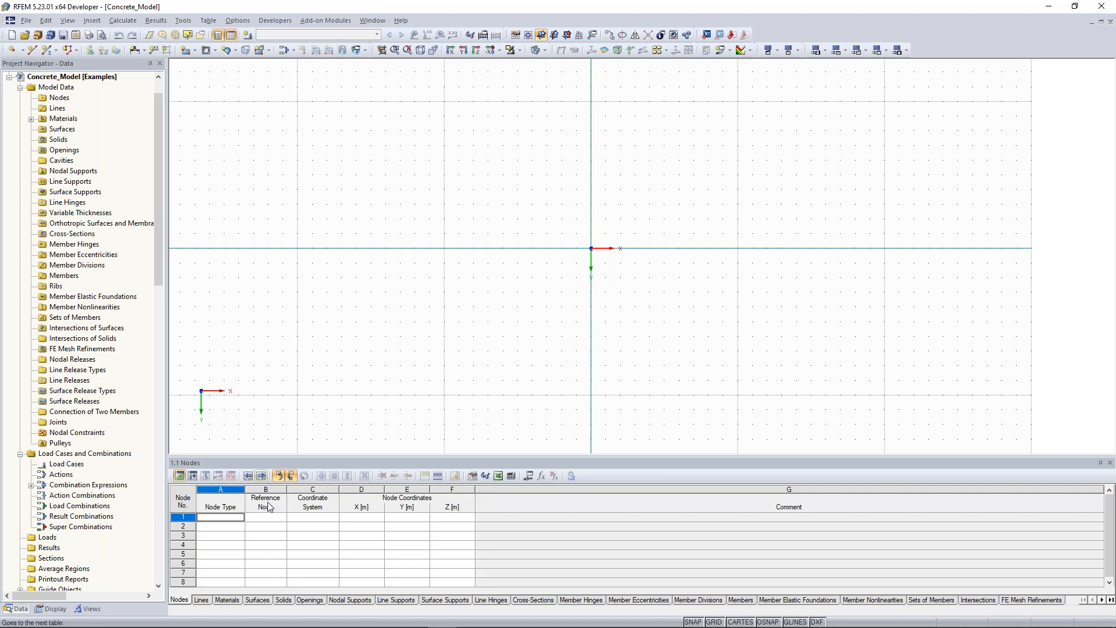
left_click(215, 516)
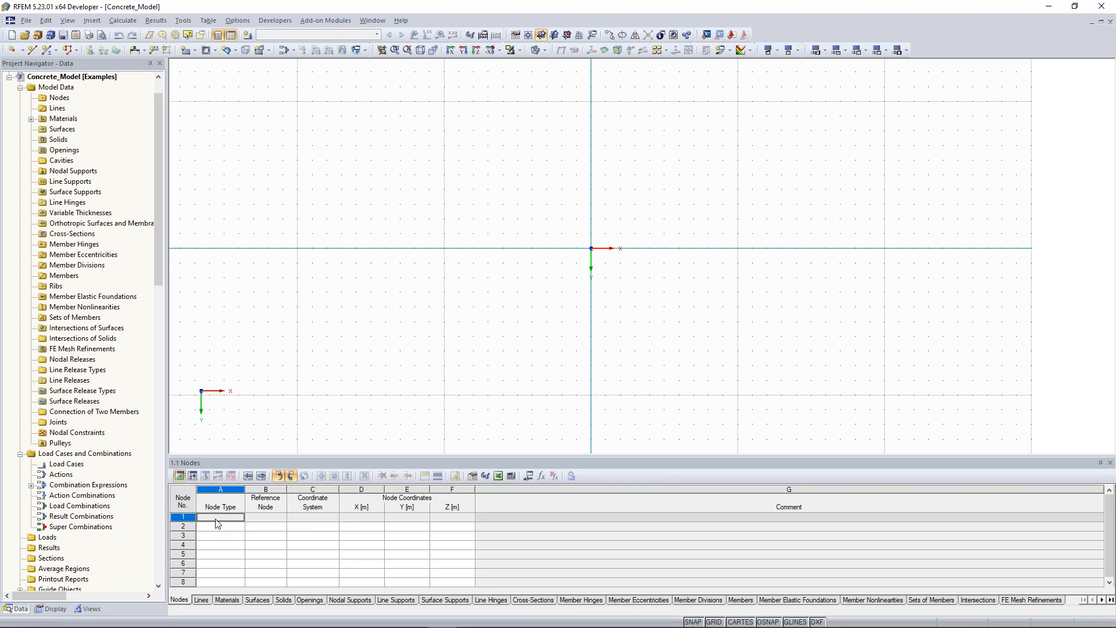
left_click(217, 519)
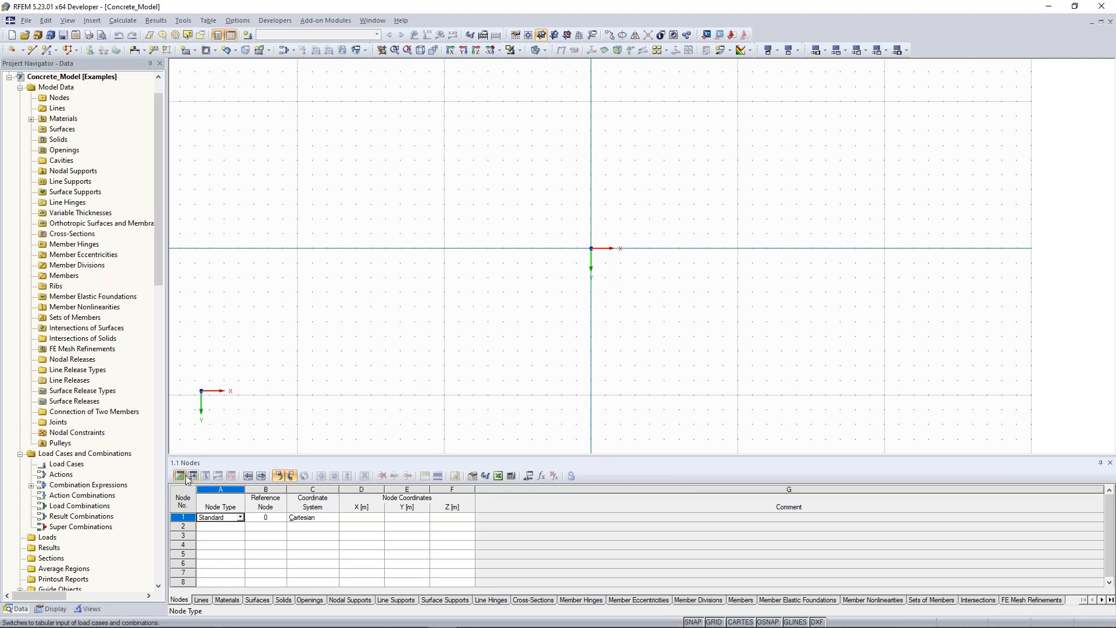
left_click(272, 517)
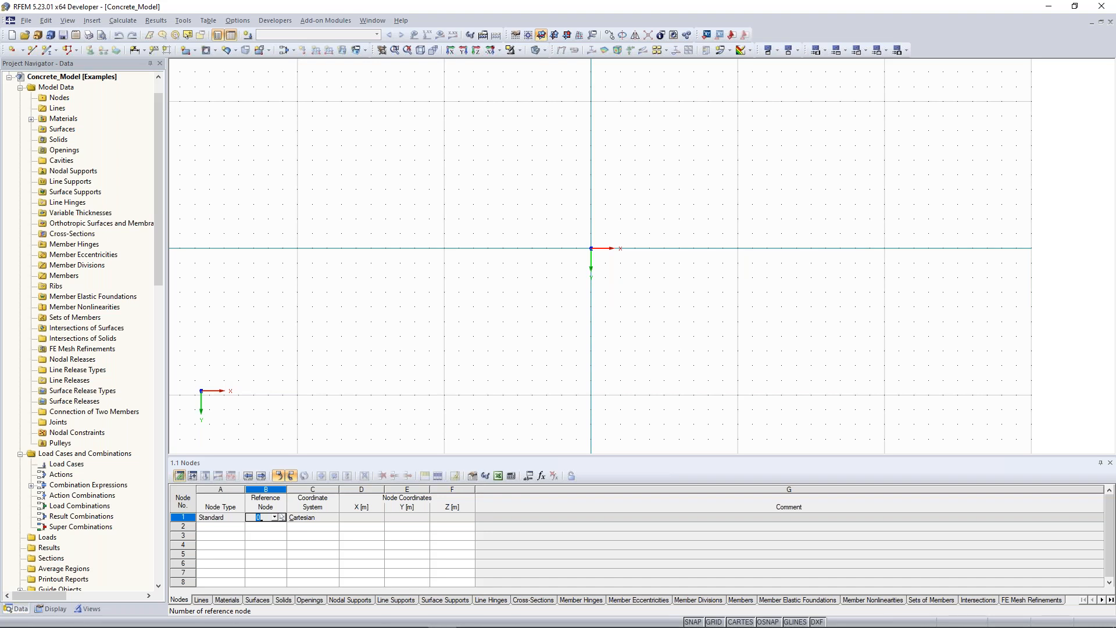
key("Tab")
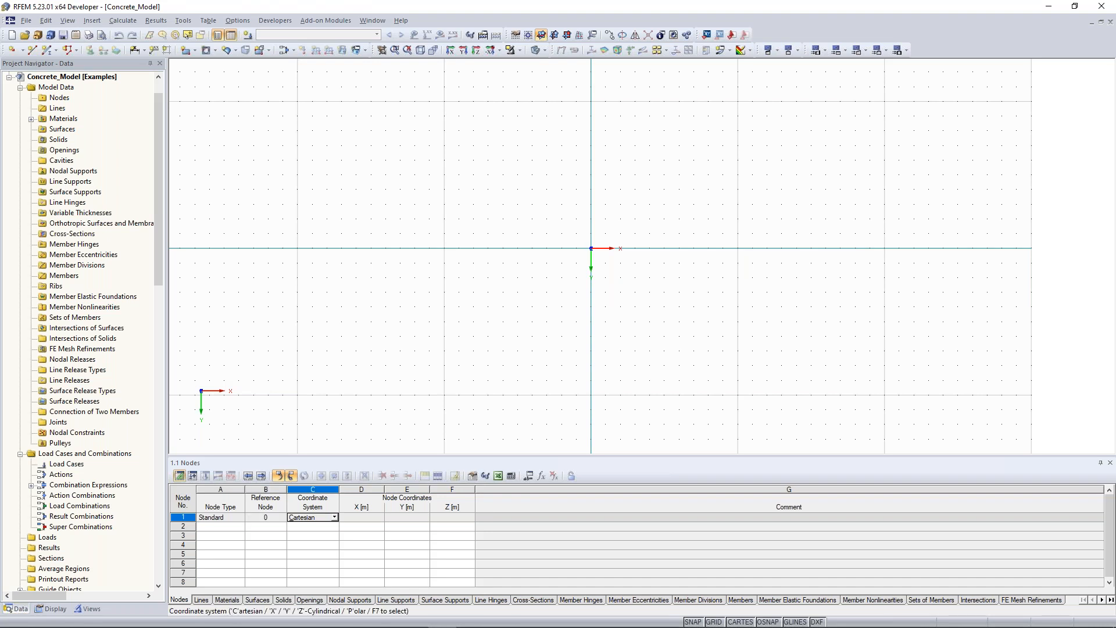
key("Tab")
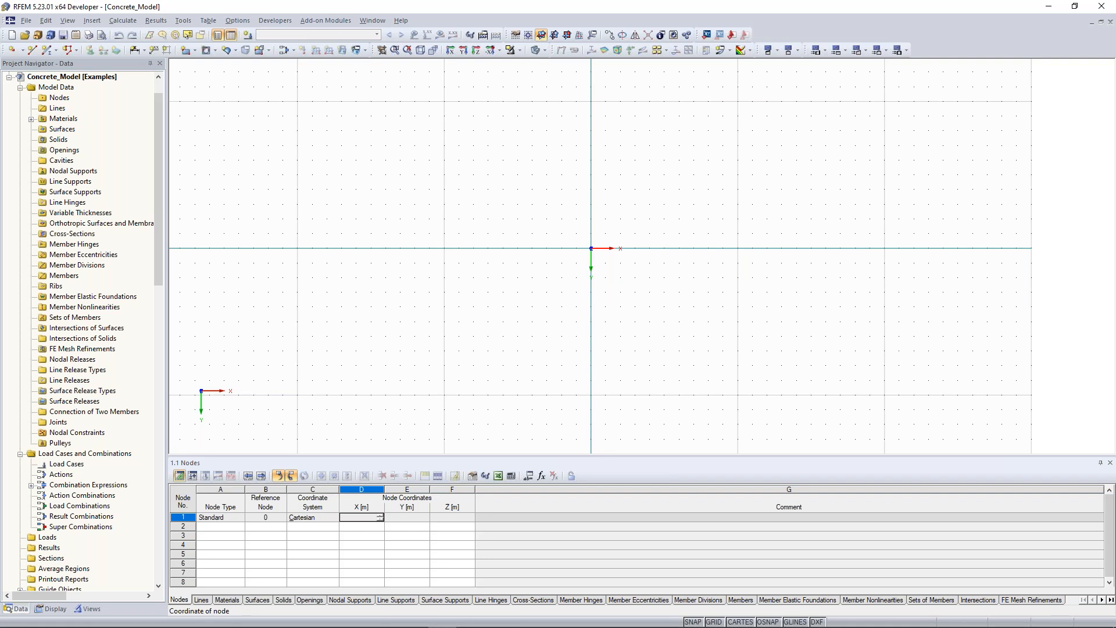
key("Tab")
key("Tab")
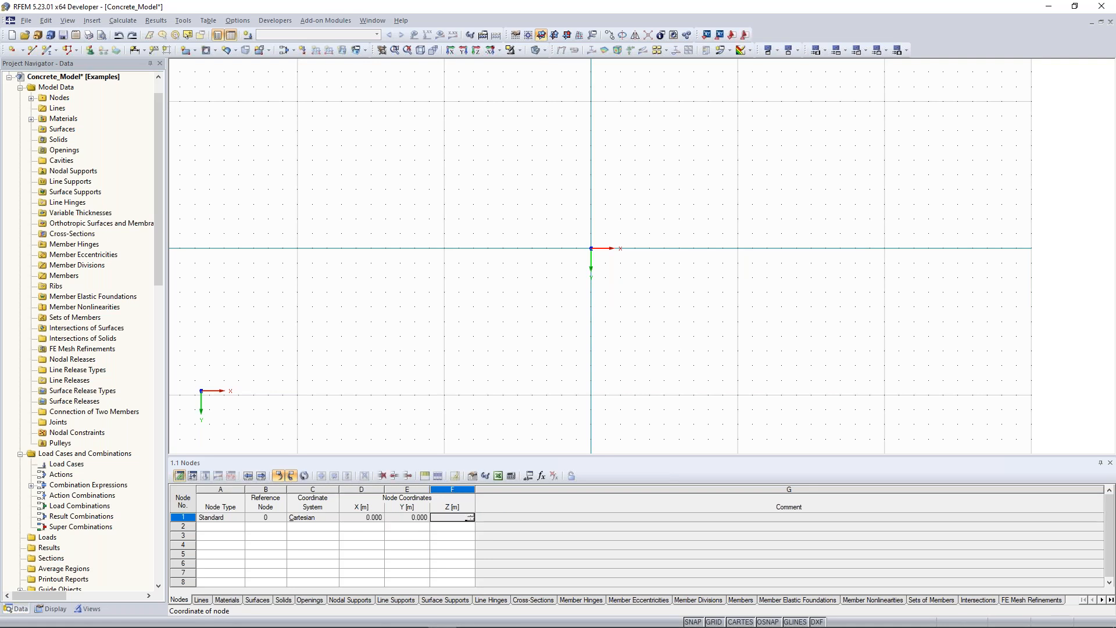
key("Tab")
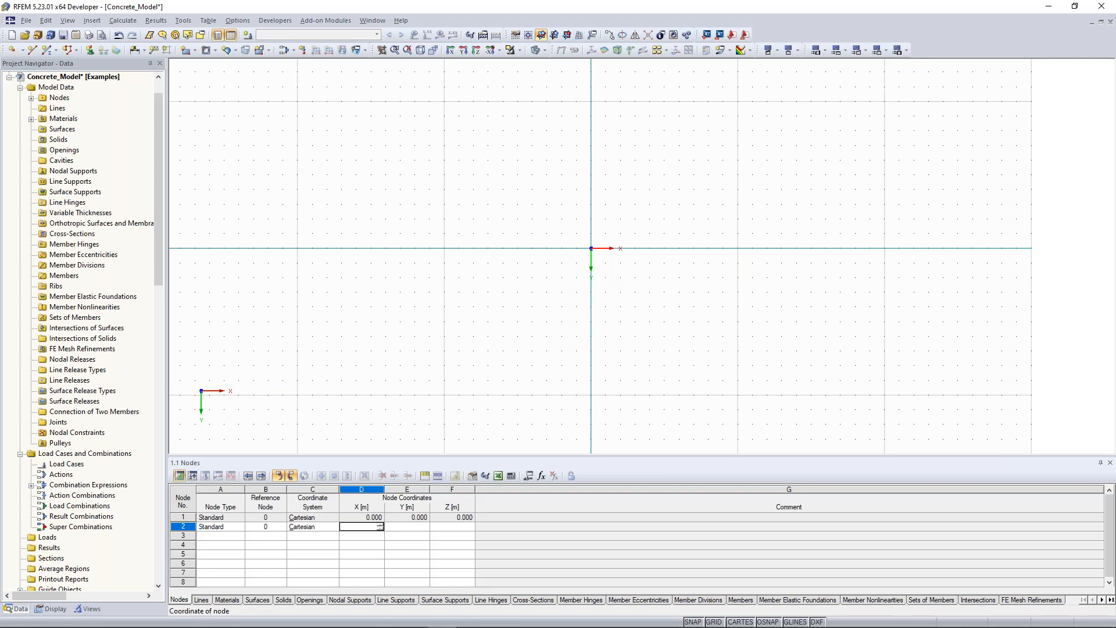
- Define node 2 in the node table at X 14, Y 0, Z 0 m
type("14")
key("Tab")
type("0")
key("Tab")
type("0")
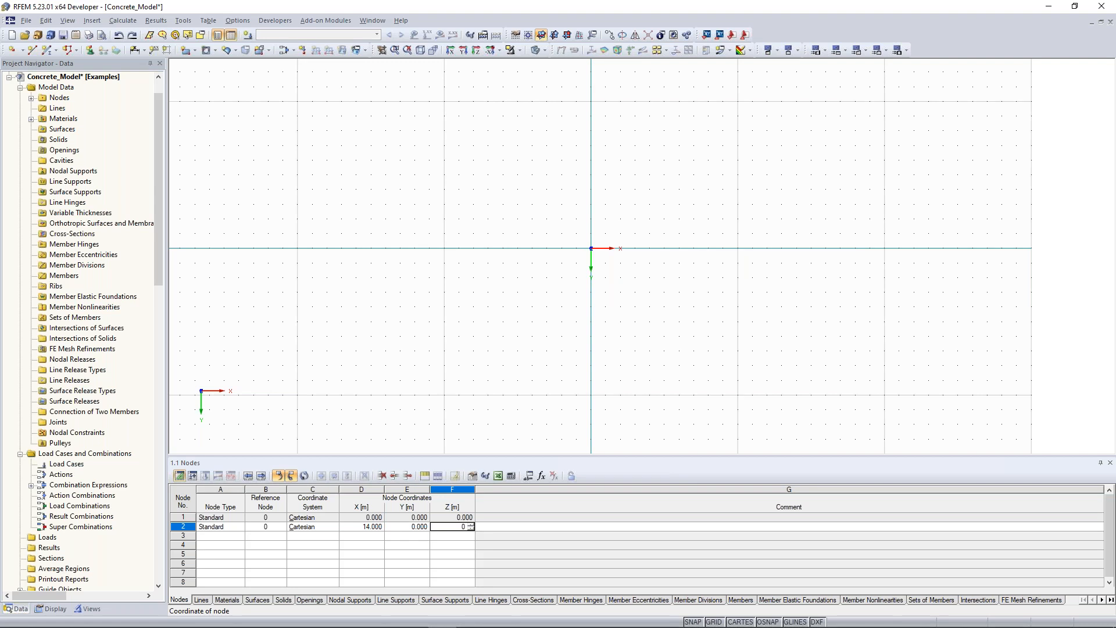
key("Return")
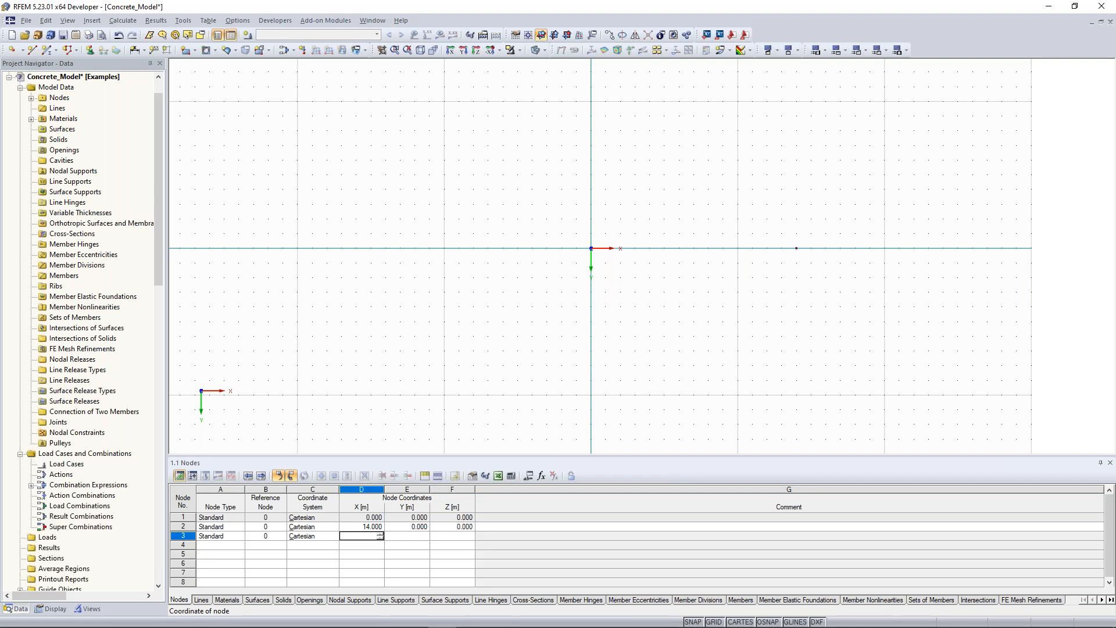
- Define node 3 in the node table at X 0, Y -12, Z 0 m
type("0")
key("Tab")
type("-12")
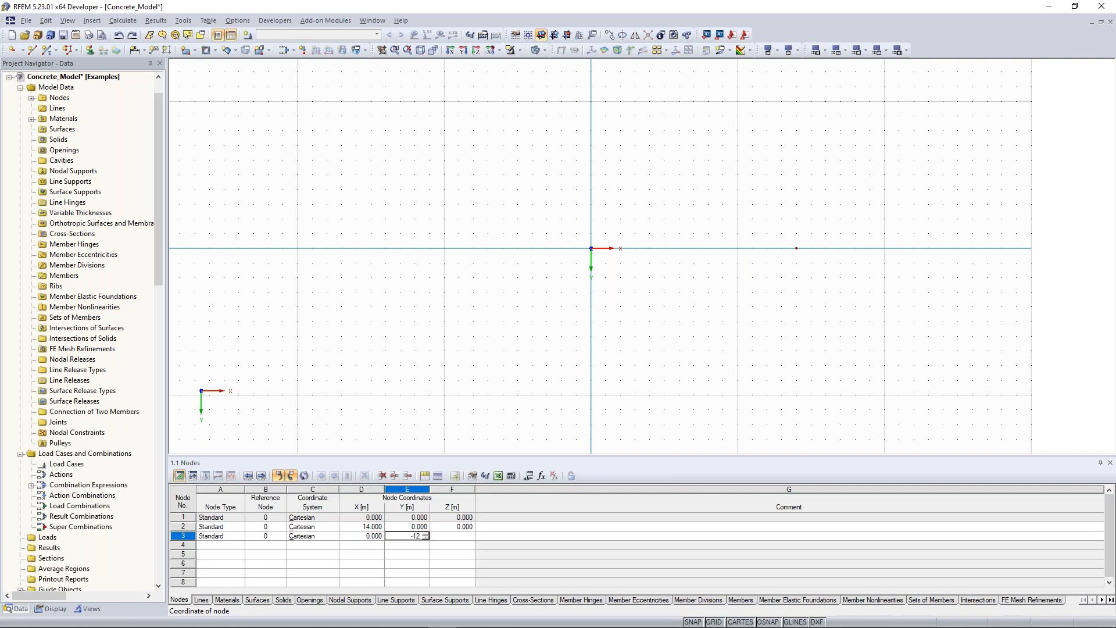
key("Tab")
type("0")
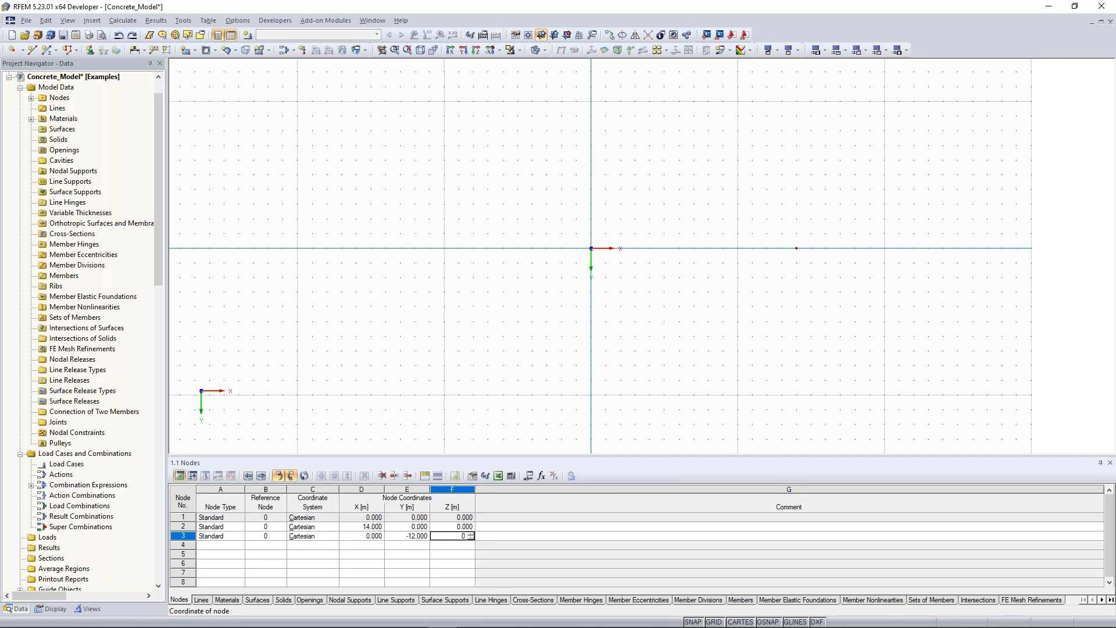
key("Return")
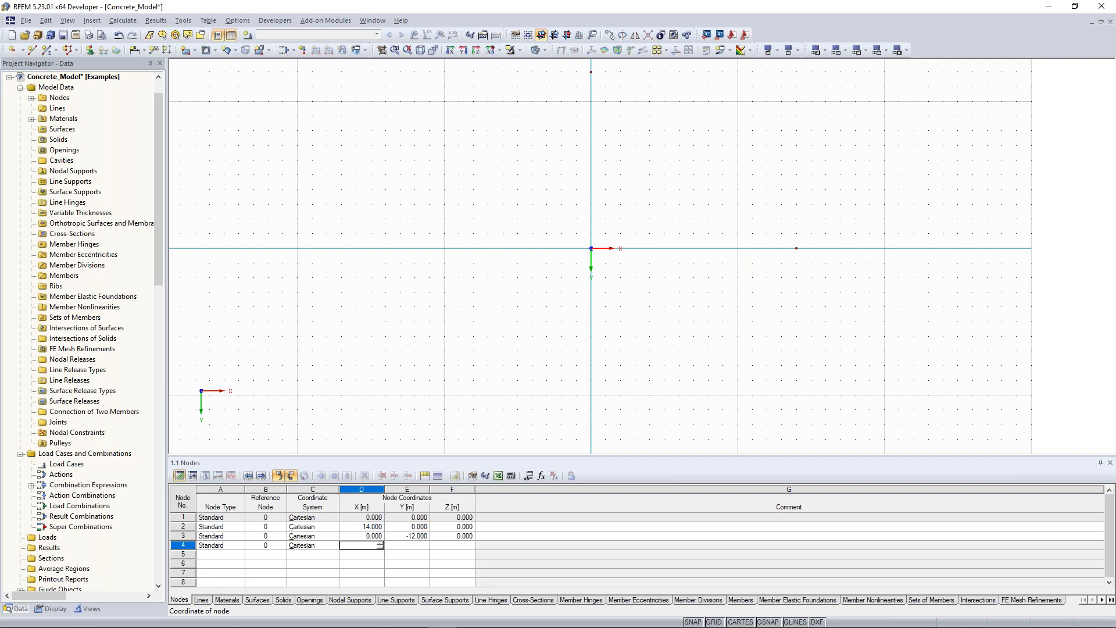
- Define node 4 in the node table at X 14, Y -12, Z 0 m
type("14")
key("Tab")
type("-12")
key("Tab")
type("0")
key("Return")
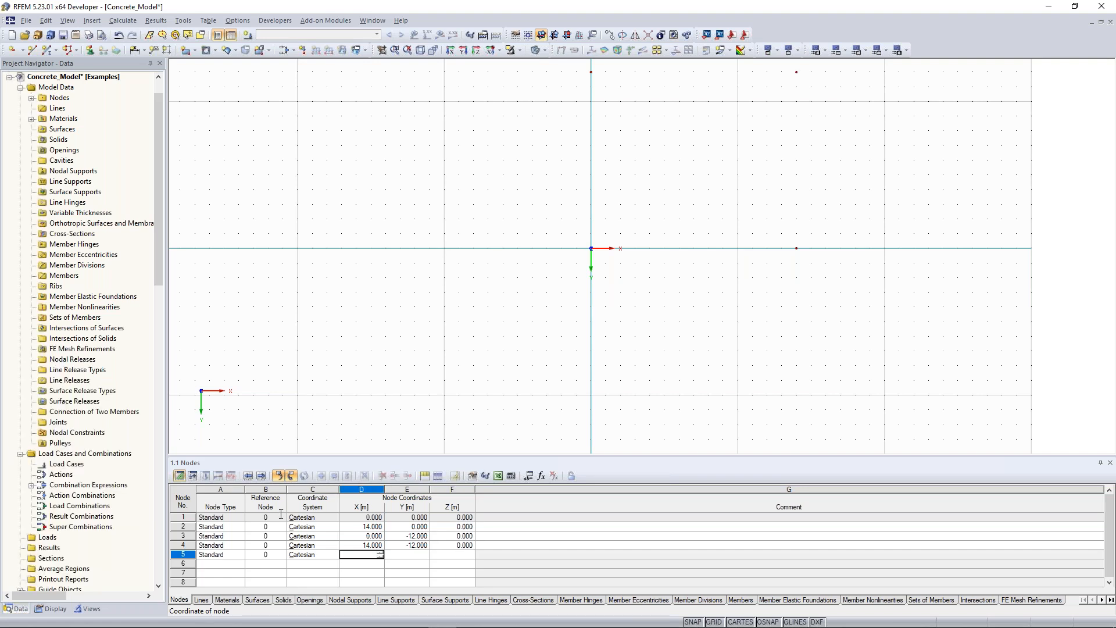
- Add node 5 for the first column at X 0.5, Y -0.5, Z 0 m and end the node entry
middle_click_drag(551, 261, 443, 344)
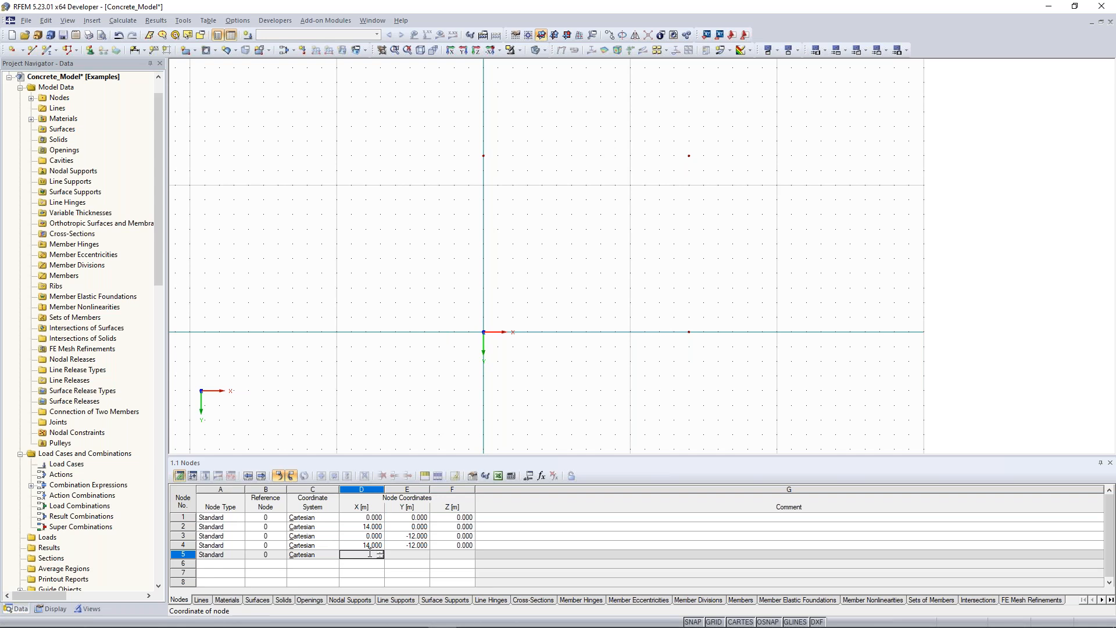
type("0.5")
key("Tab")
type("-0.5")
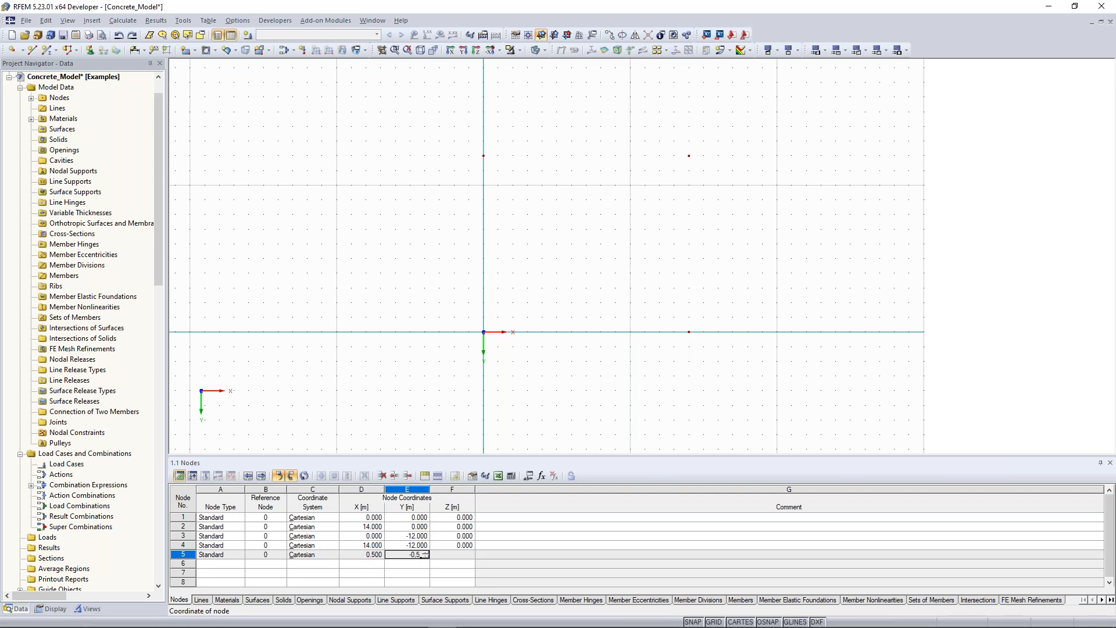
key("Tab")
key("Return")
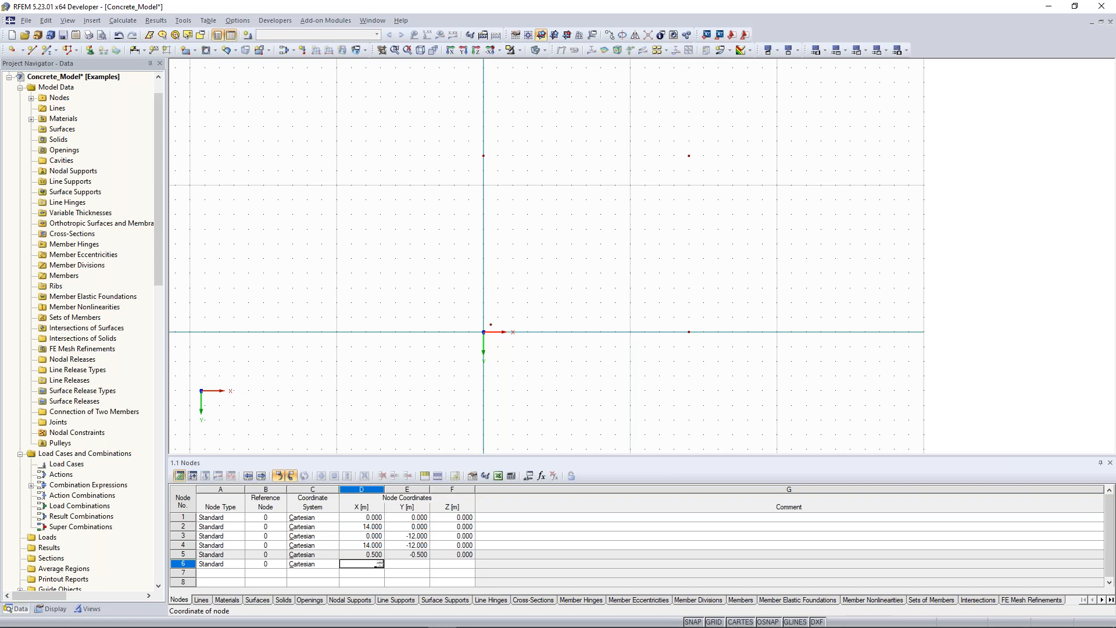
key("Escape")
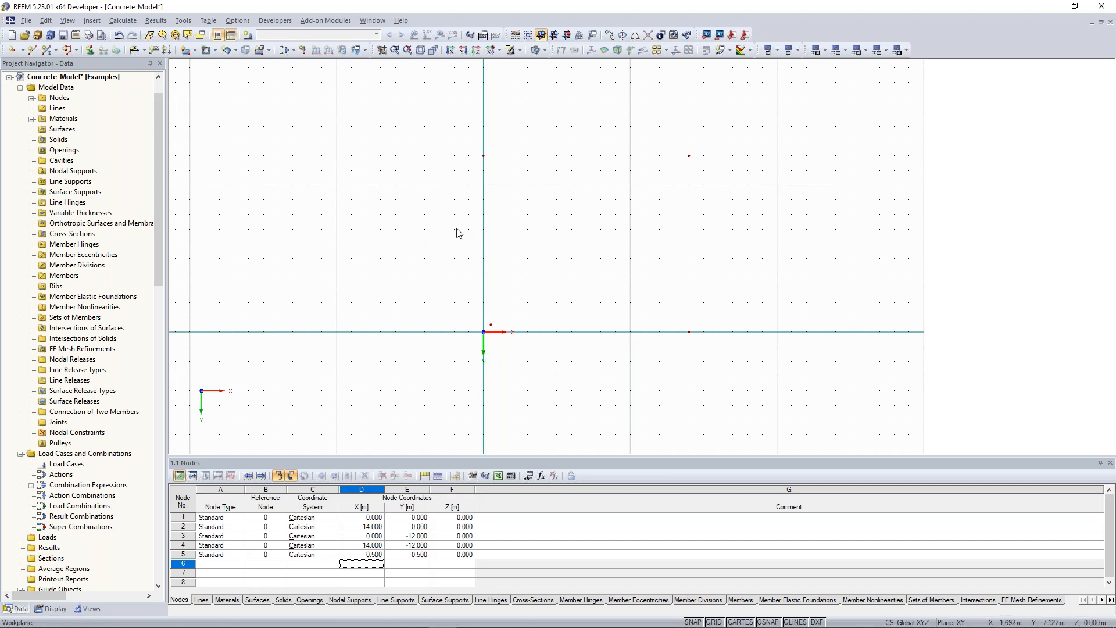
- Set up a new rectangular plane surface in Concrete C30/37 with a constant thickness of 200 mm
mouse_move(355, 250)
middle_mouse_down()
mouse_move(378, 259)
mouse_move(361, 237)
mouse_move(361, 264)
middle_mouse_up()
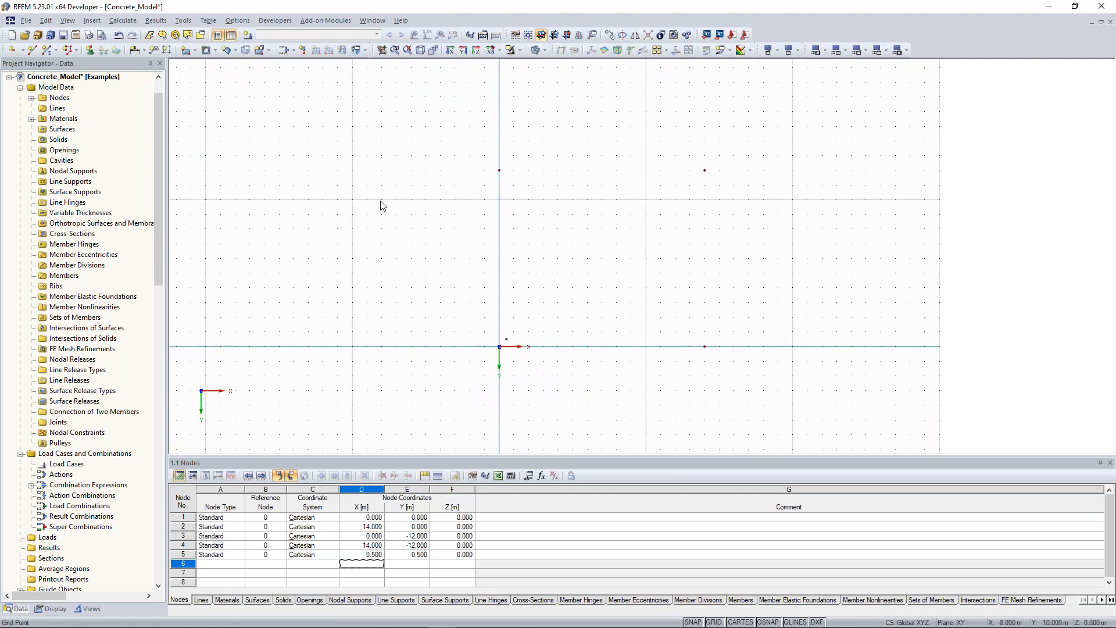
left_click(187, 57)
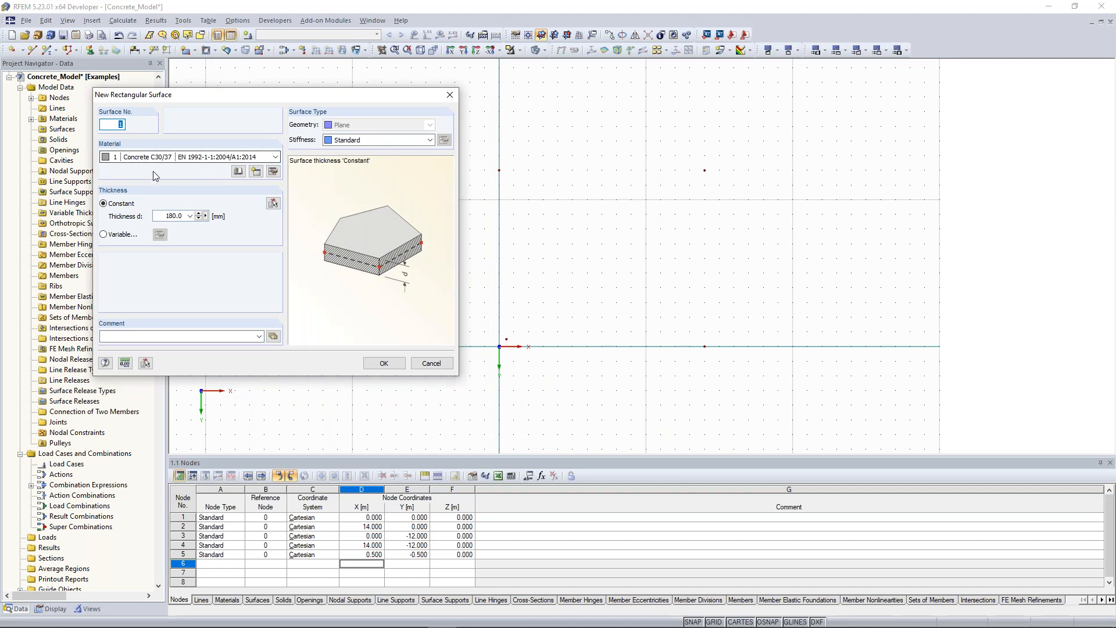
left_click(182, 161)
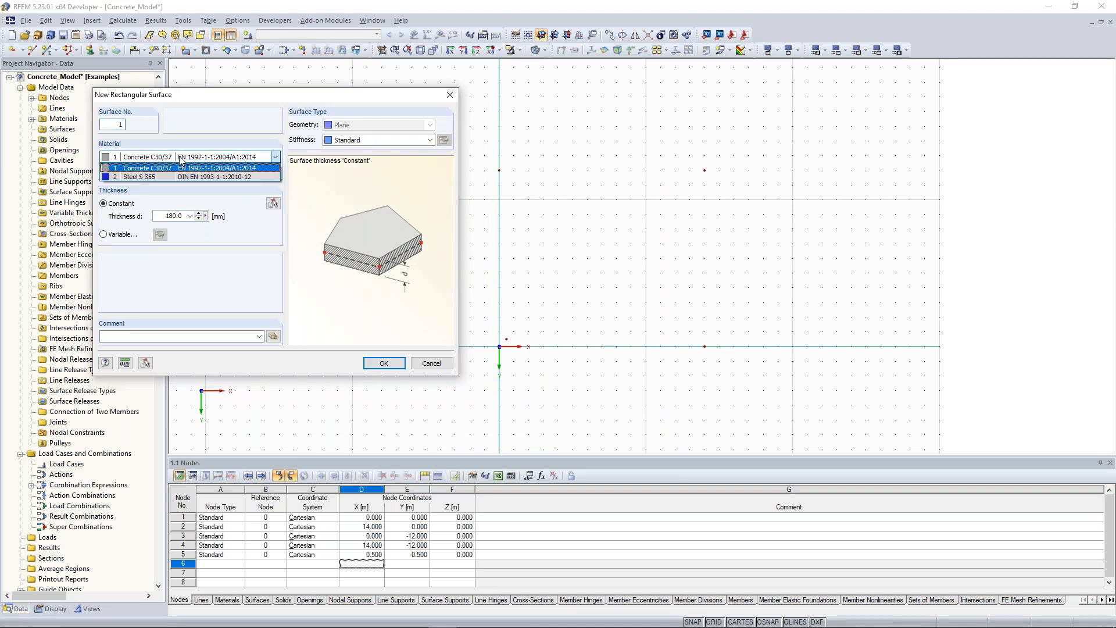
left_click(182, 160)
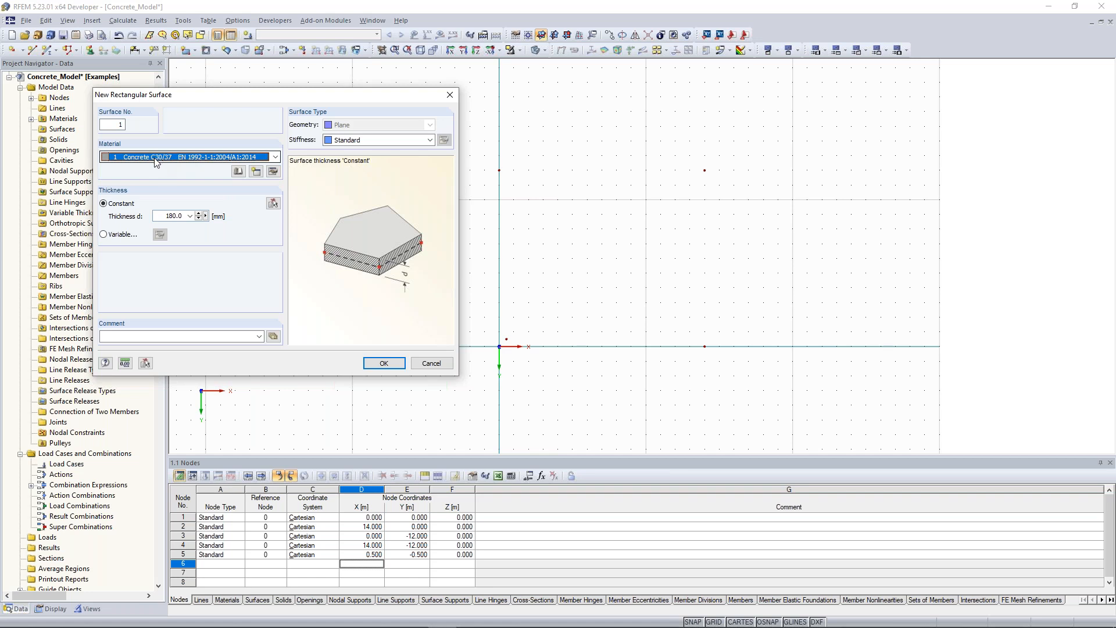
left_click(155, 158)
left_click(156, 174)
left_click(174, 216)
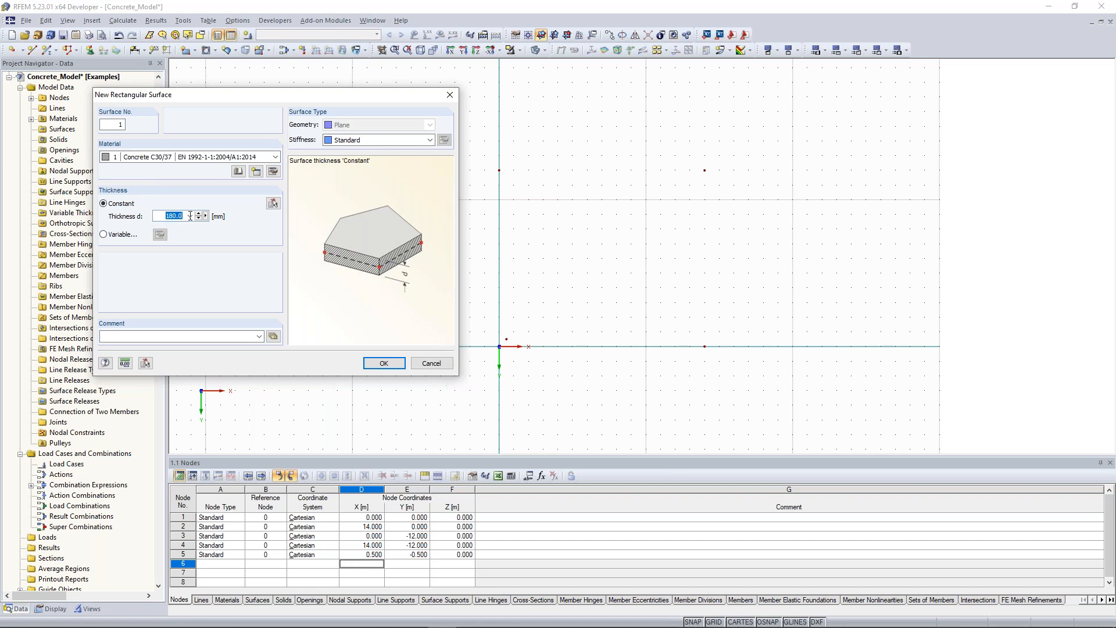
type("200")
left_click(383, 363)
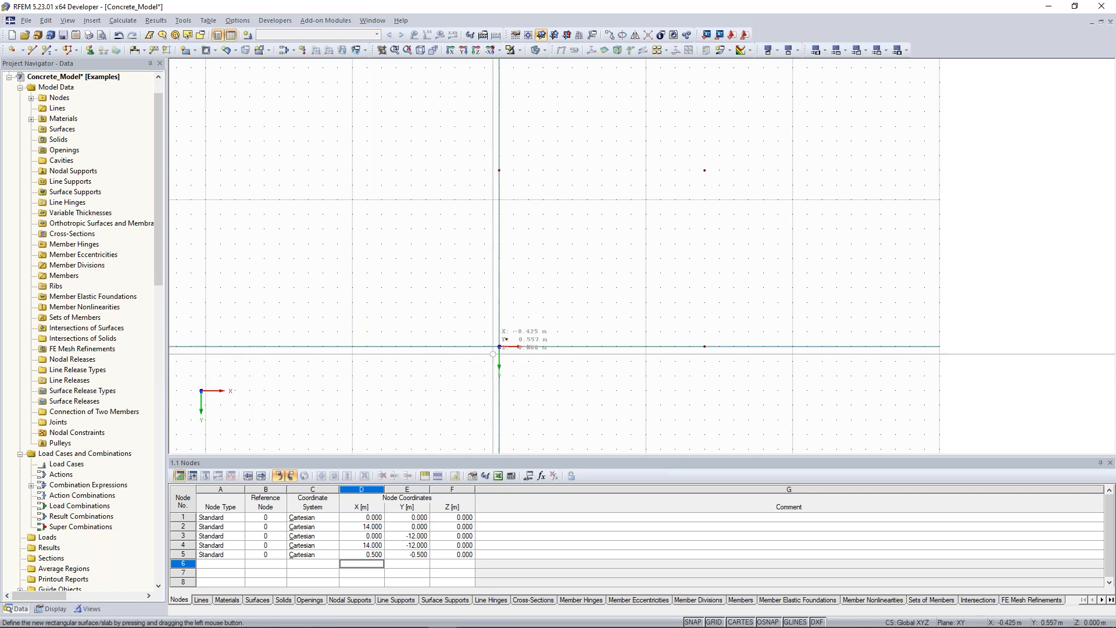
- Draw the rectangular floor slab from the origin node to the opposite corner node at X 14, Y -12 m
left_click(499, 346)
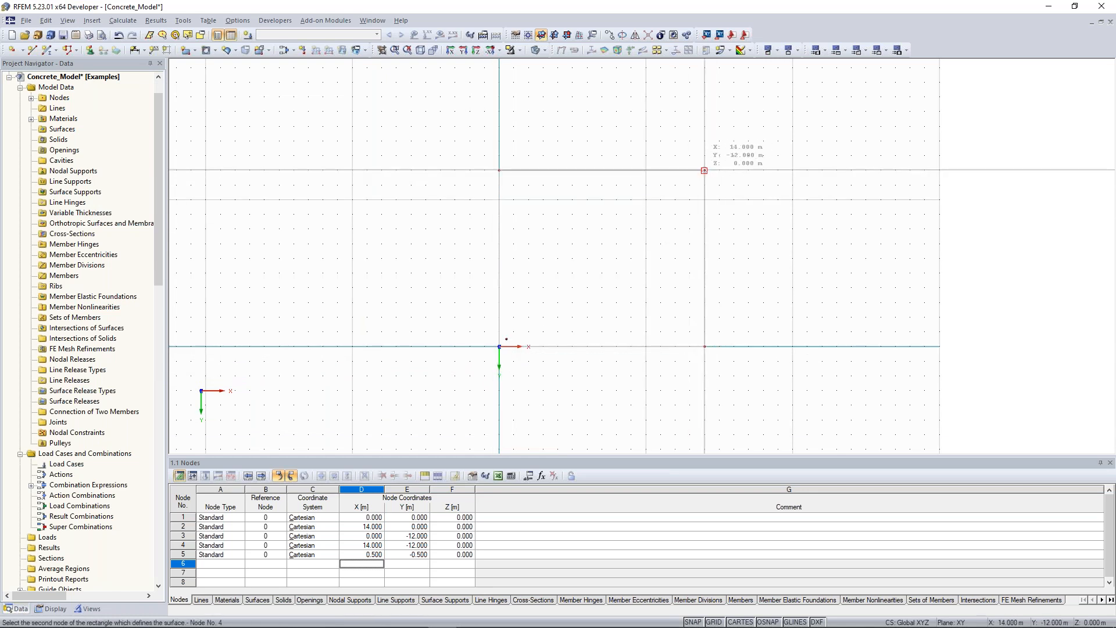
left_click(704, 170)
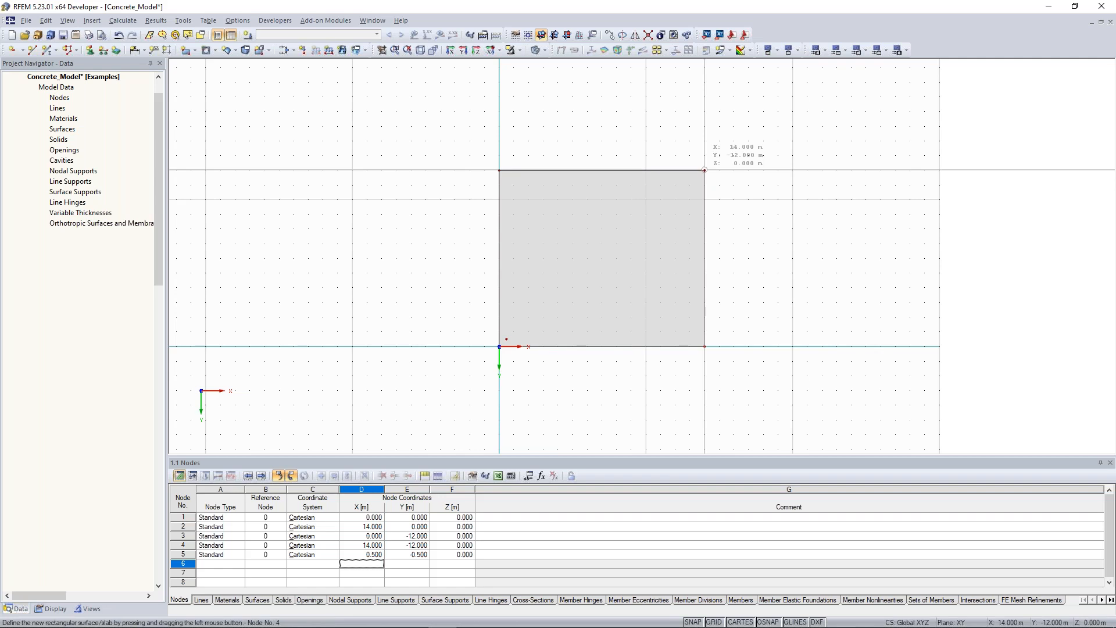
left_click_drag(705, 169, 704, 170)
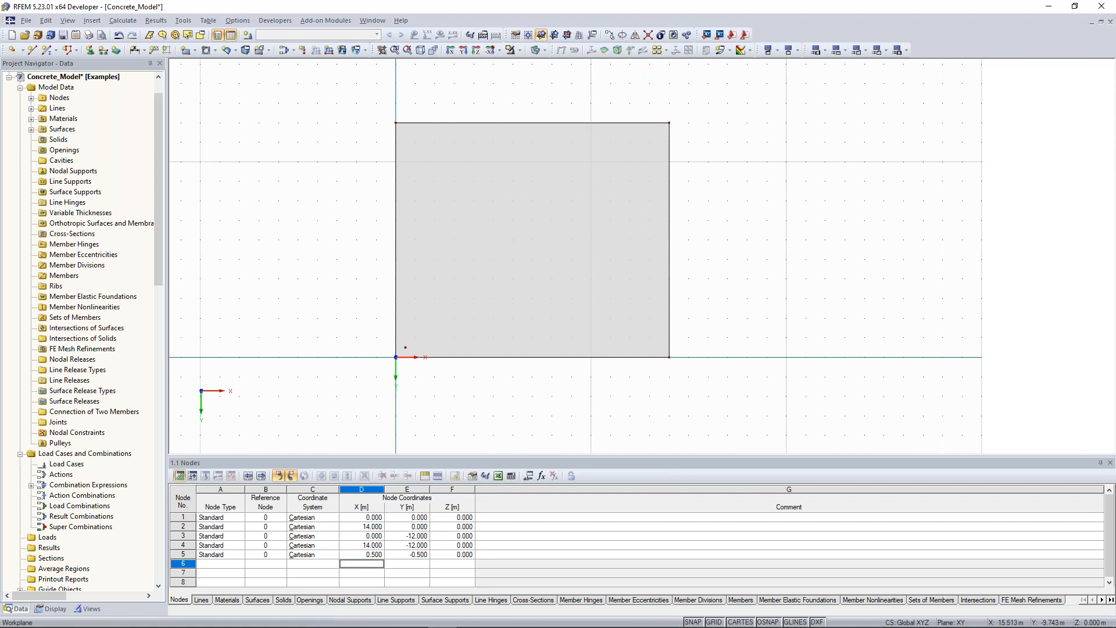
middle_click_drag(699, 167, 693, 190)
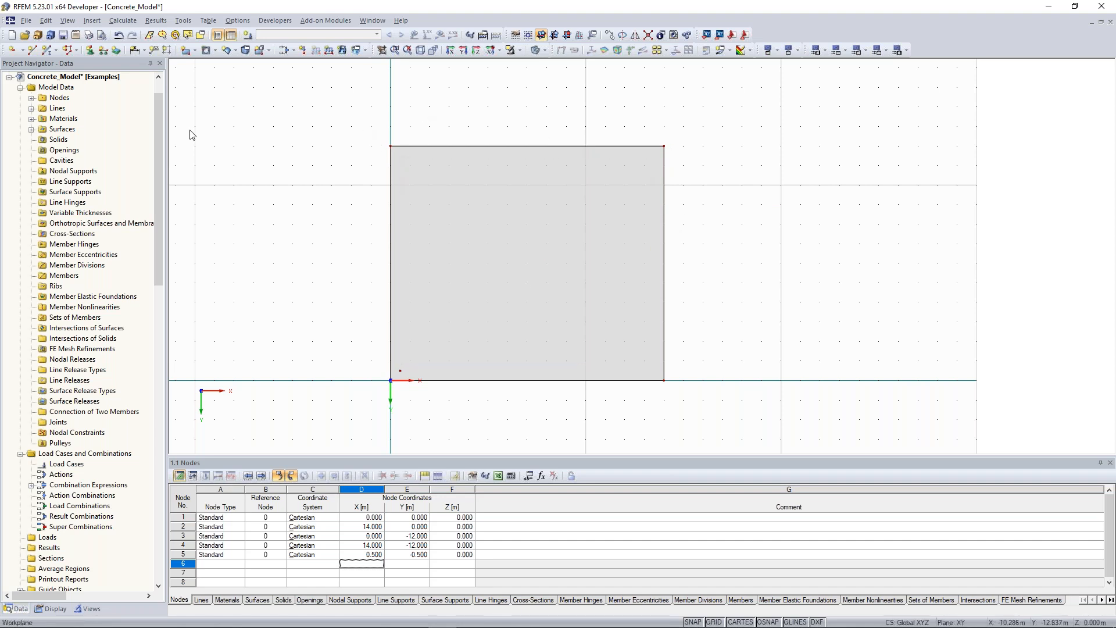
- Insert a node midway (2 m, 50%) between the slab corner at X 14, Y -12 m and the edge point at Y -8 m
left_click(22, 51)
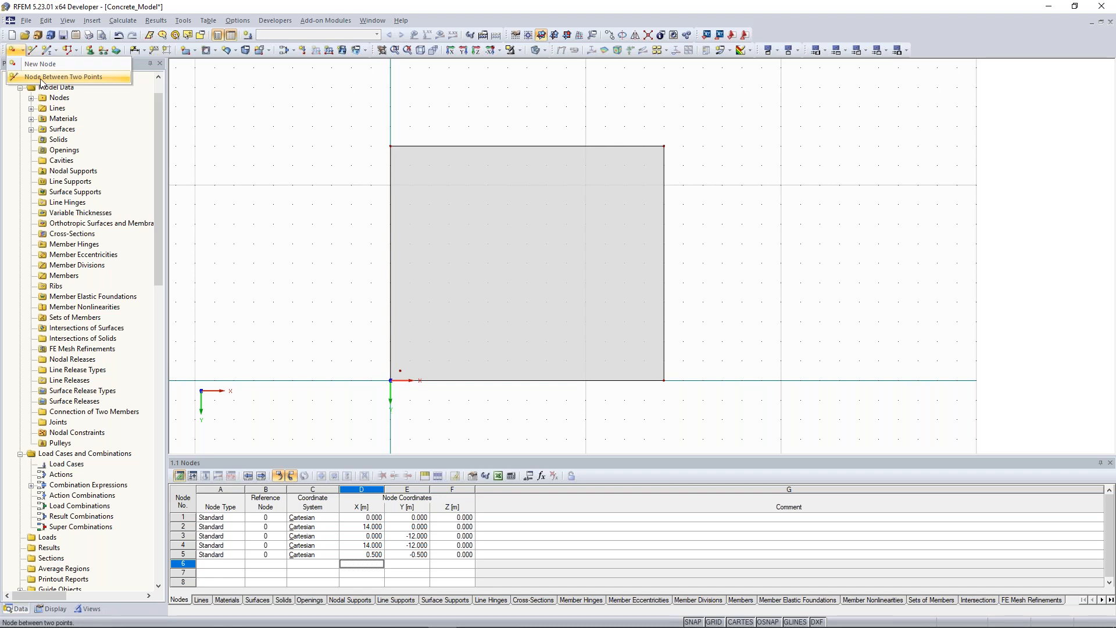
left_click(42, 82)
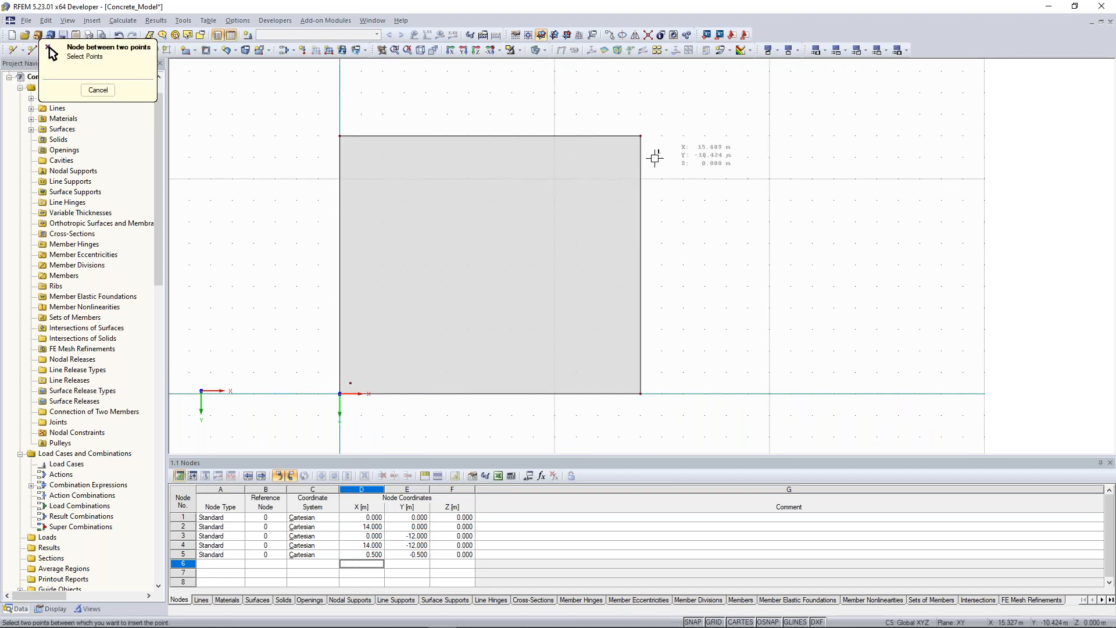
left_click(641, 136)
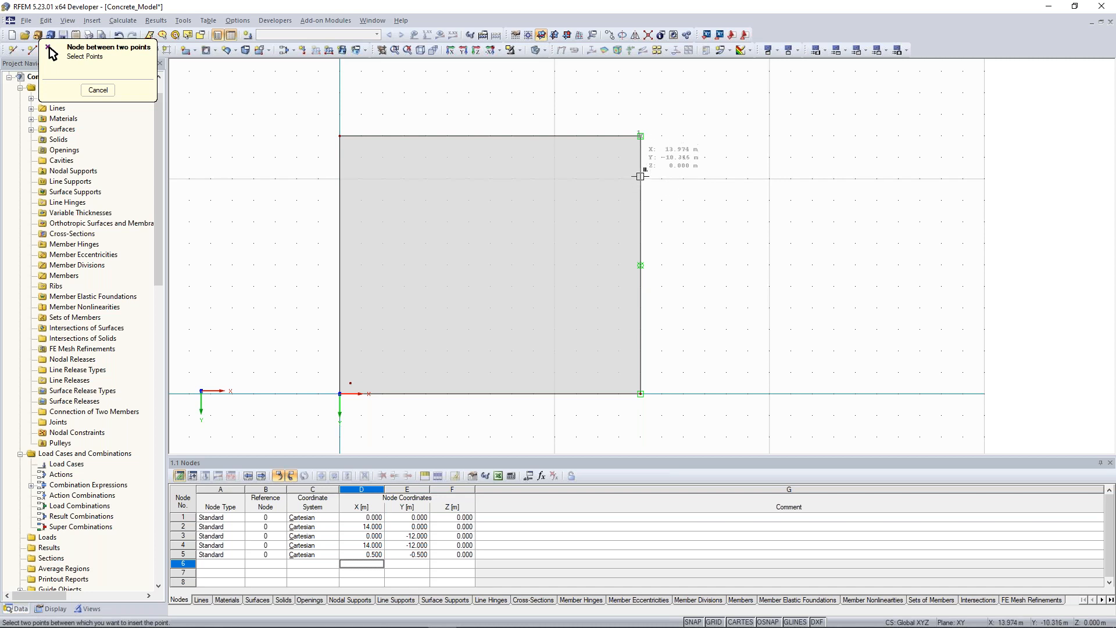
left_click(640, 221)
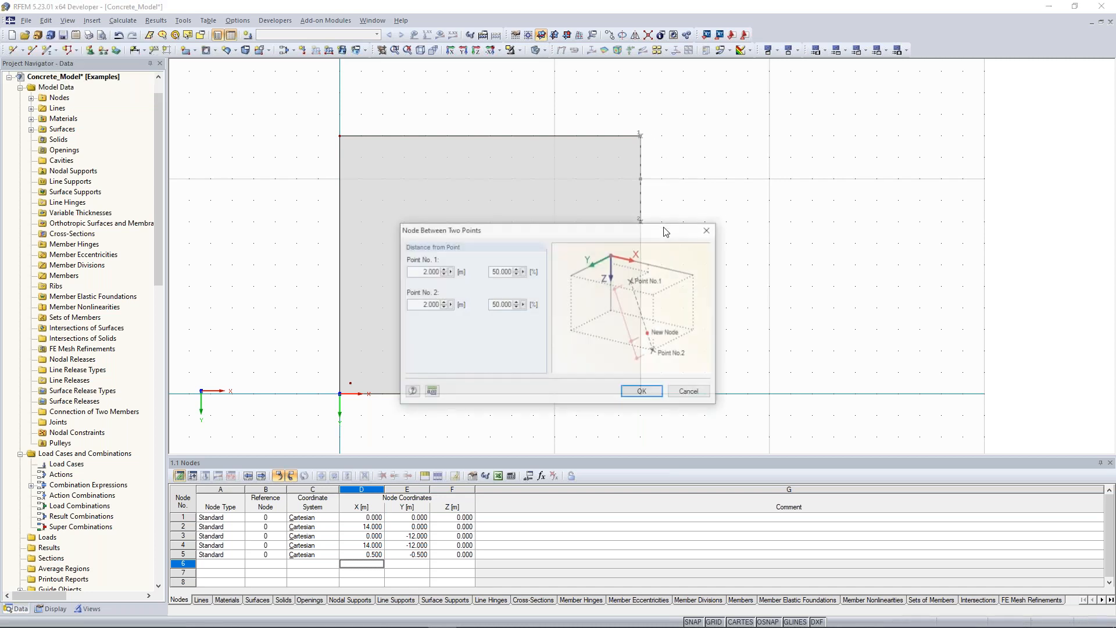
left_click_drag(571, 231, 843, 100)
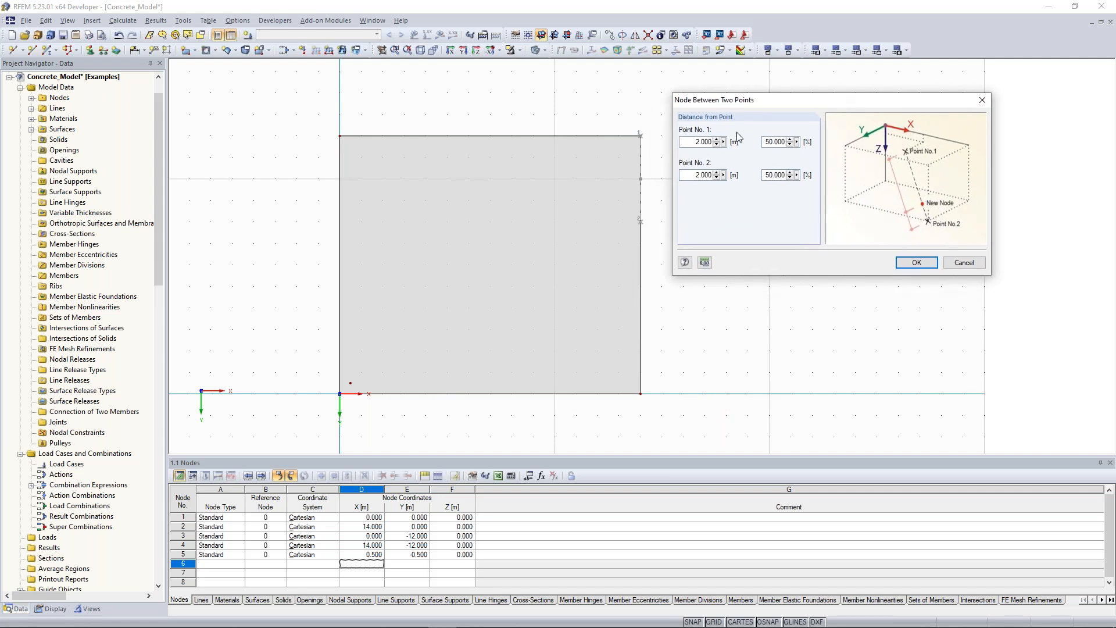
left_click_drag(736, 106, 750, 102)
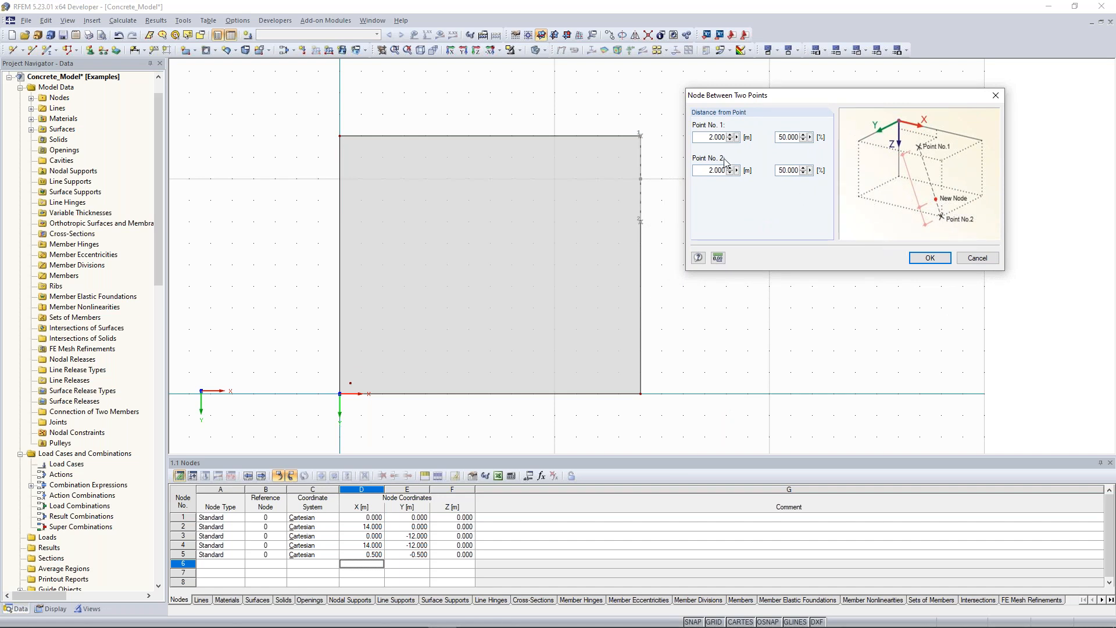
left_click_drag(781, 137, 806, 133)
left_click(929, 259)
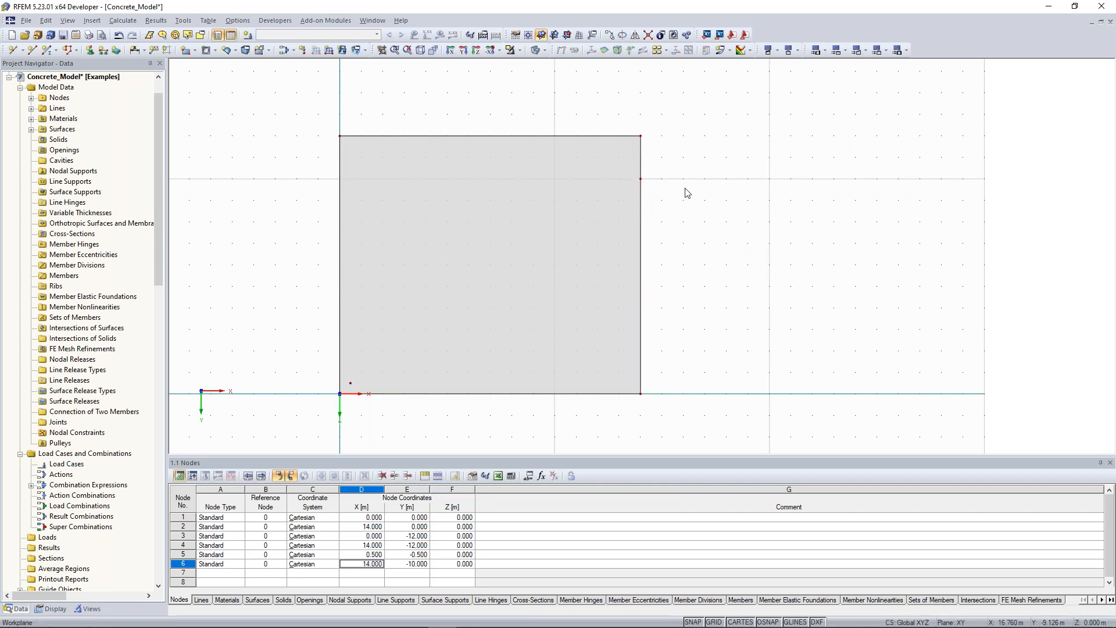
- Set up a new semicircular plane surface in Concrete C30/37 with a constant thickness of 200 mm
scroll(690, 179, "down", 1)
middle_click_drag(628, 222, 635, 205)
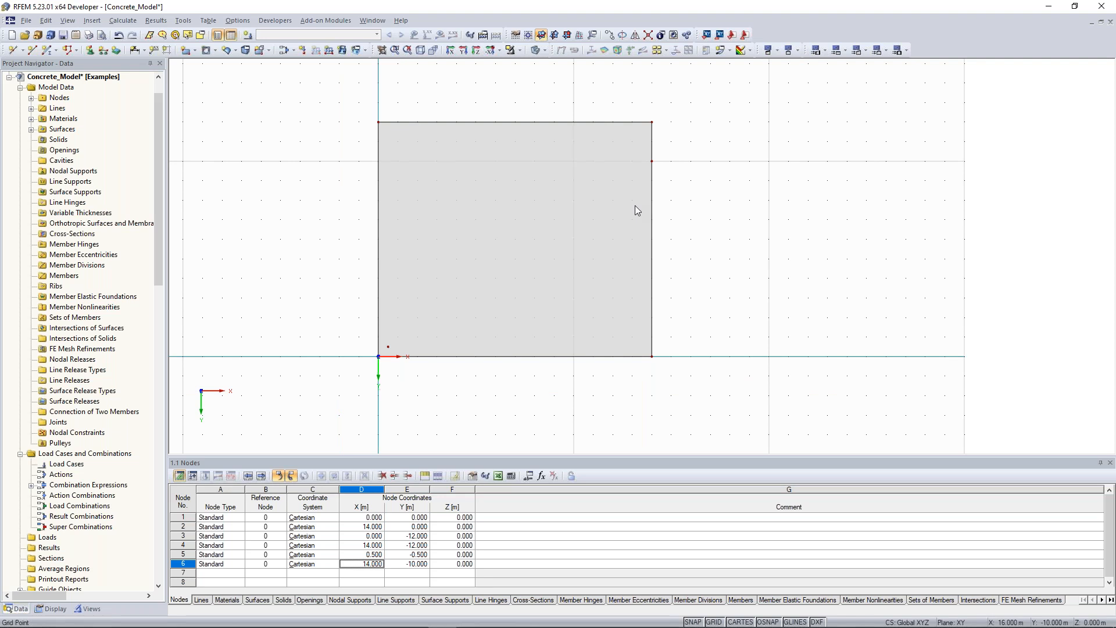
middle_click_drag(635, 204, 626, 206)
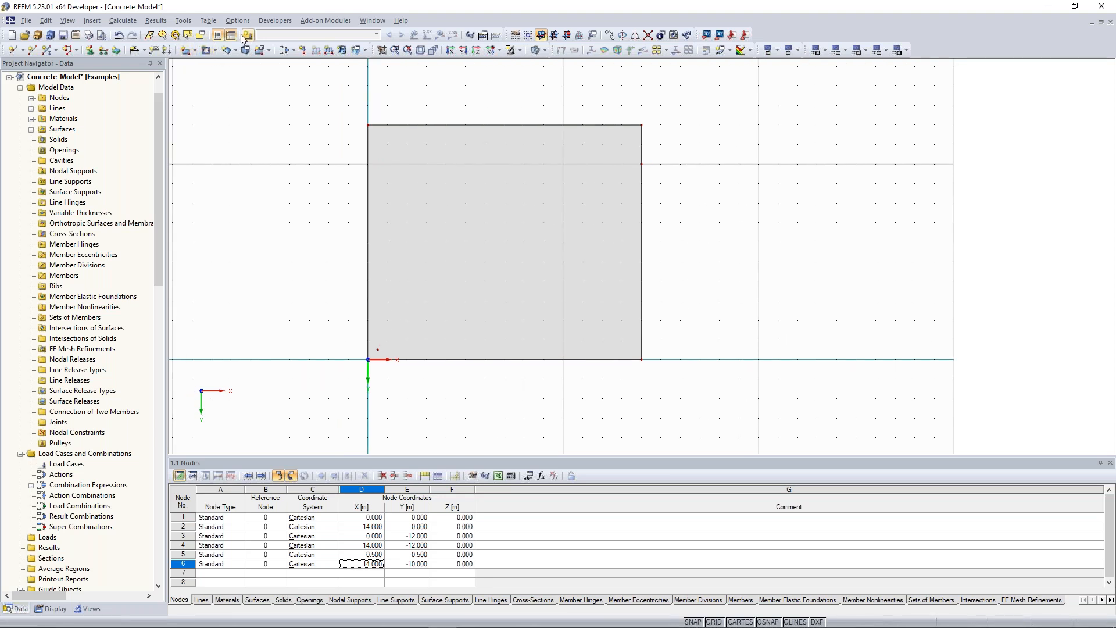
left_click(195, 51)
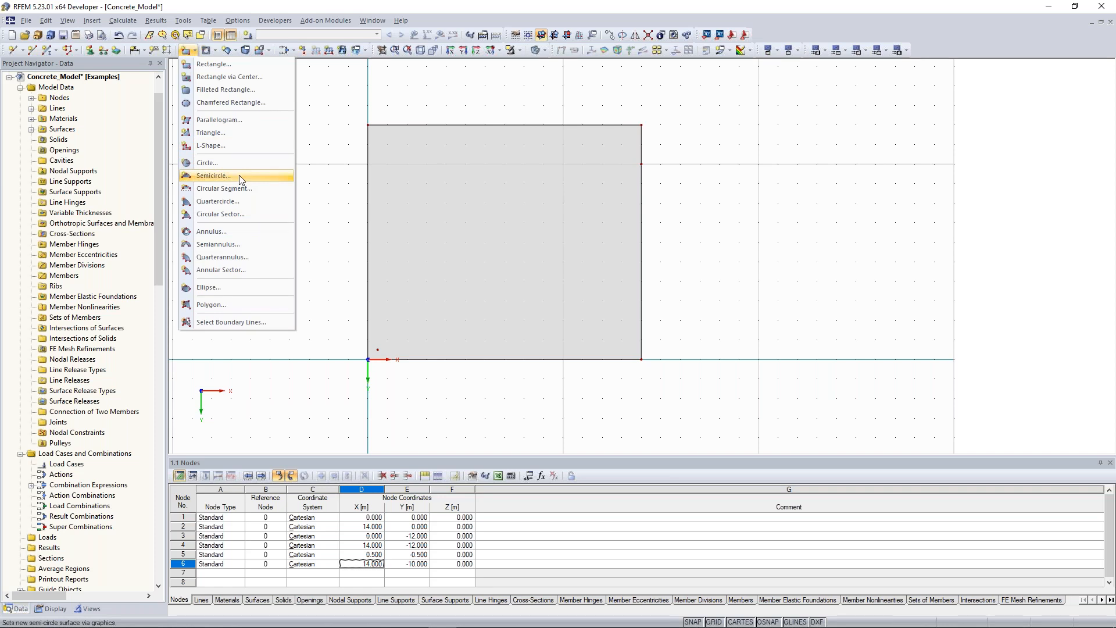
left_click(239, 176)
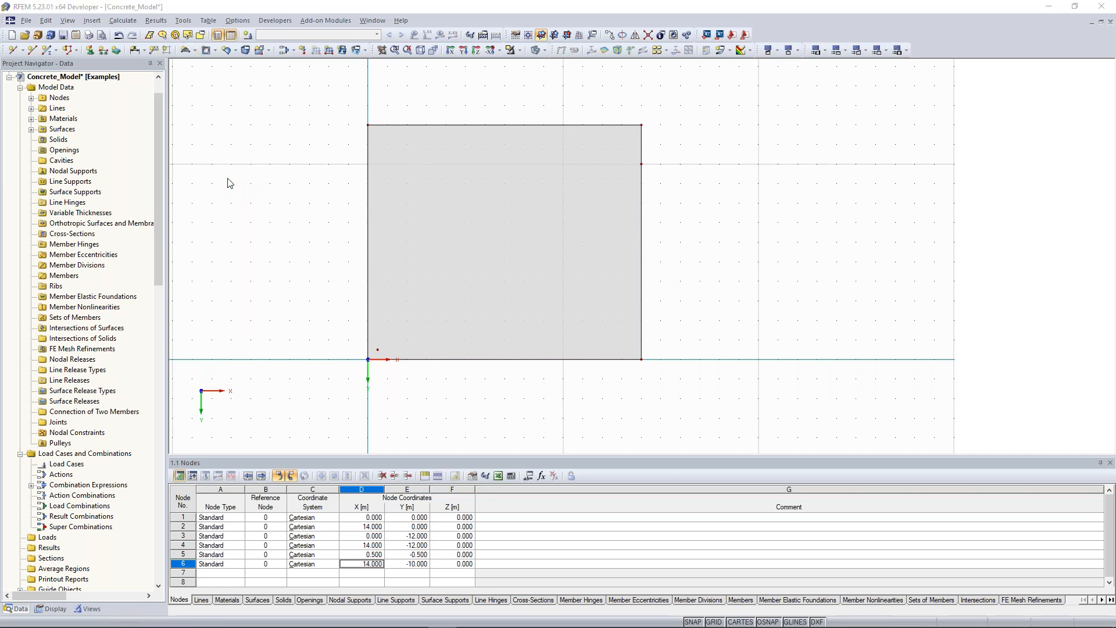
left_click(454, 298)
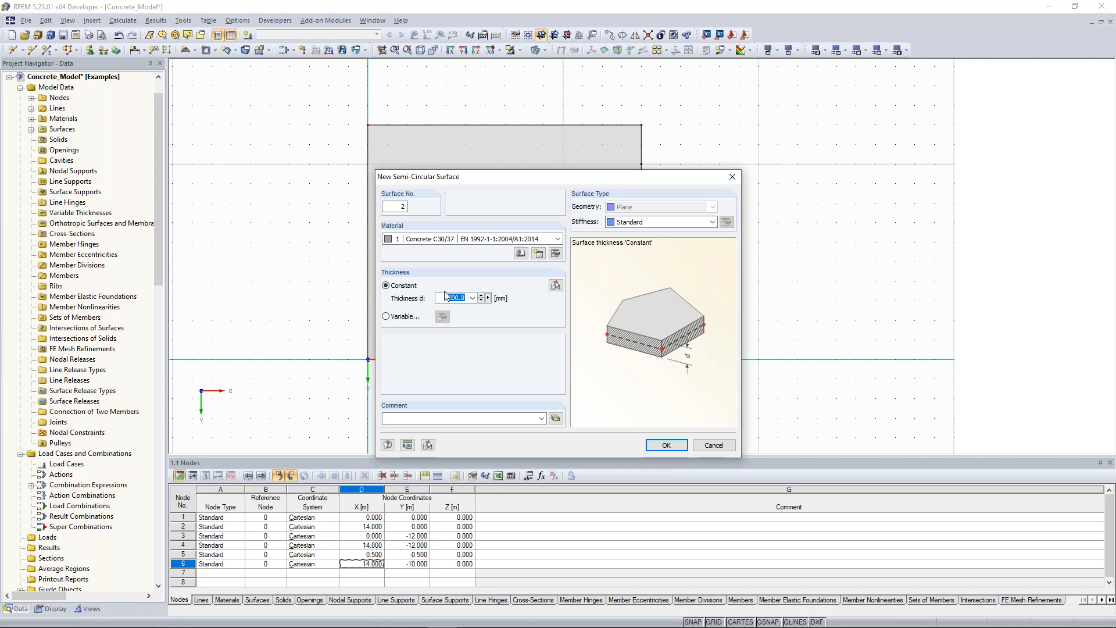
left_click(669, 445)
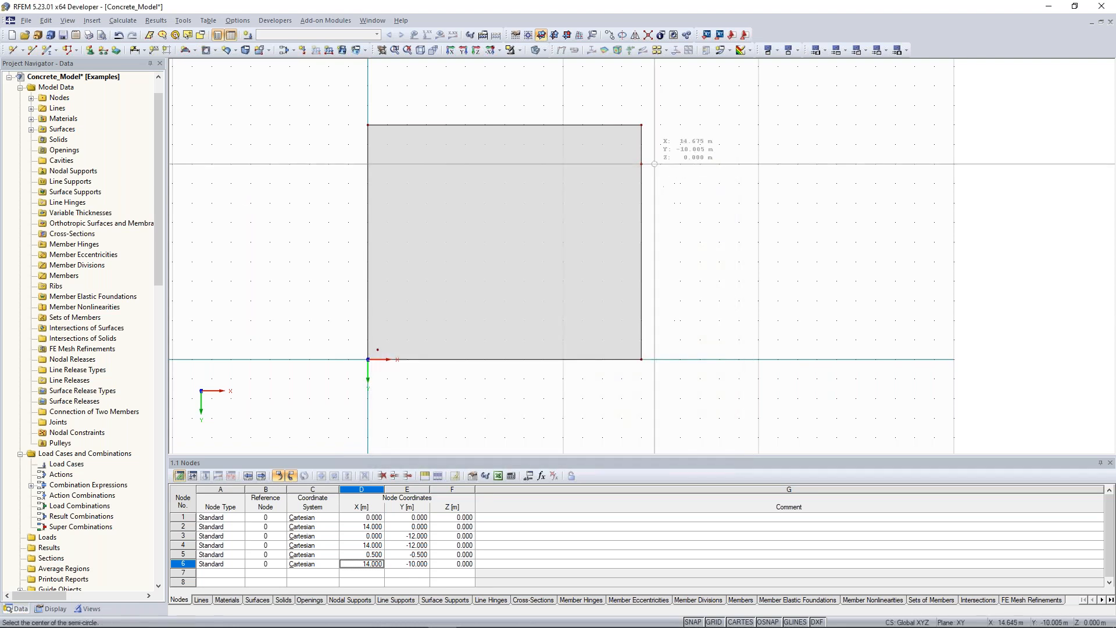
- Draw the semicircular slab outside the slab edge, centred at X 14, Y -10 m and starting at X 14, Y -8 m
left_click(640, 164)
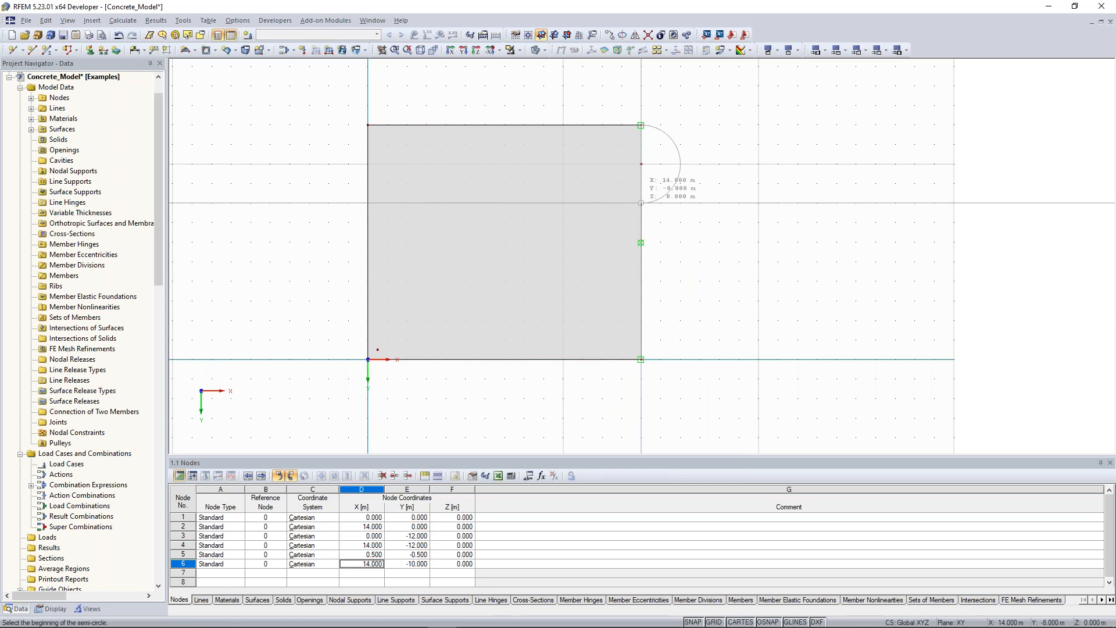
left_click(641, 203)
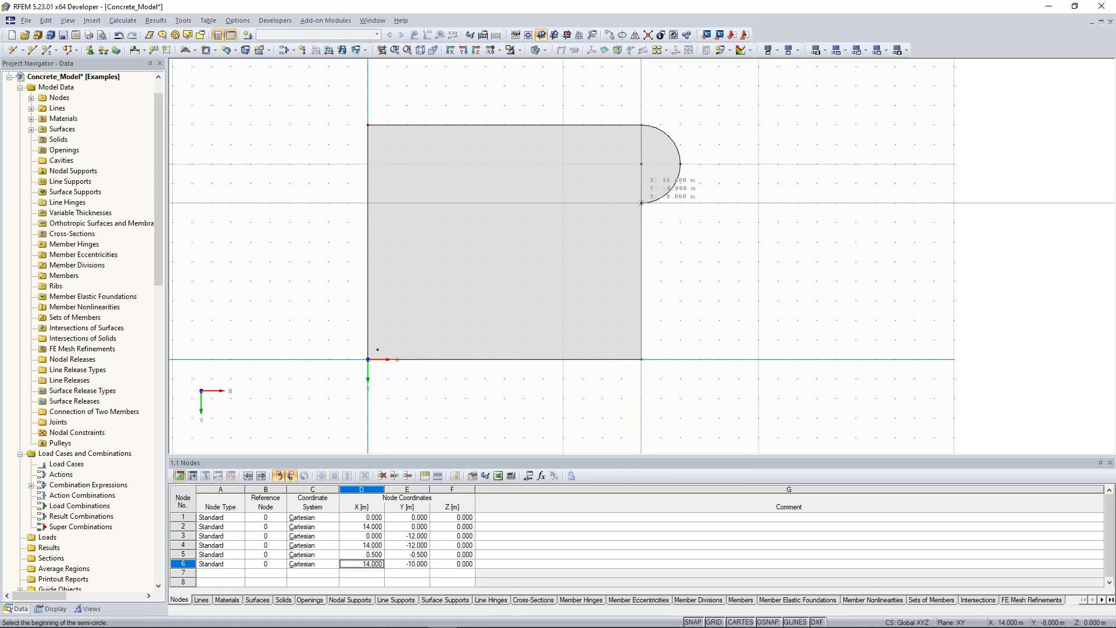
key("Escape")
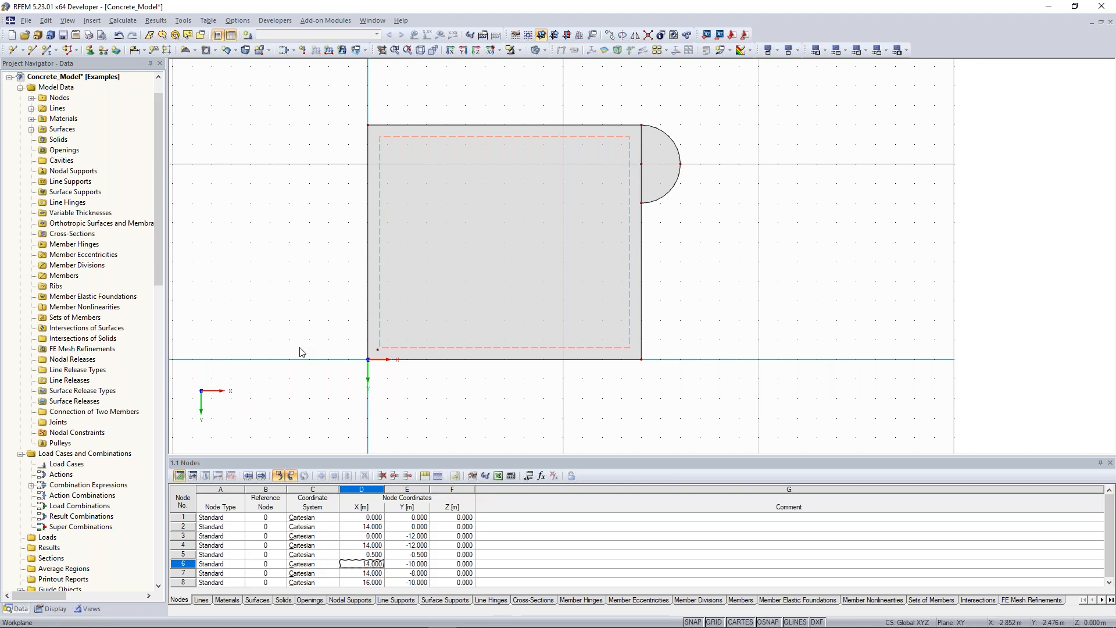
- Copy the first column node at X 0.5, Y -0.5 m twice with a displacement dX of 5 m
scroll(300, 352, "up", 1)
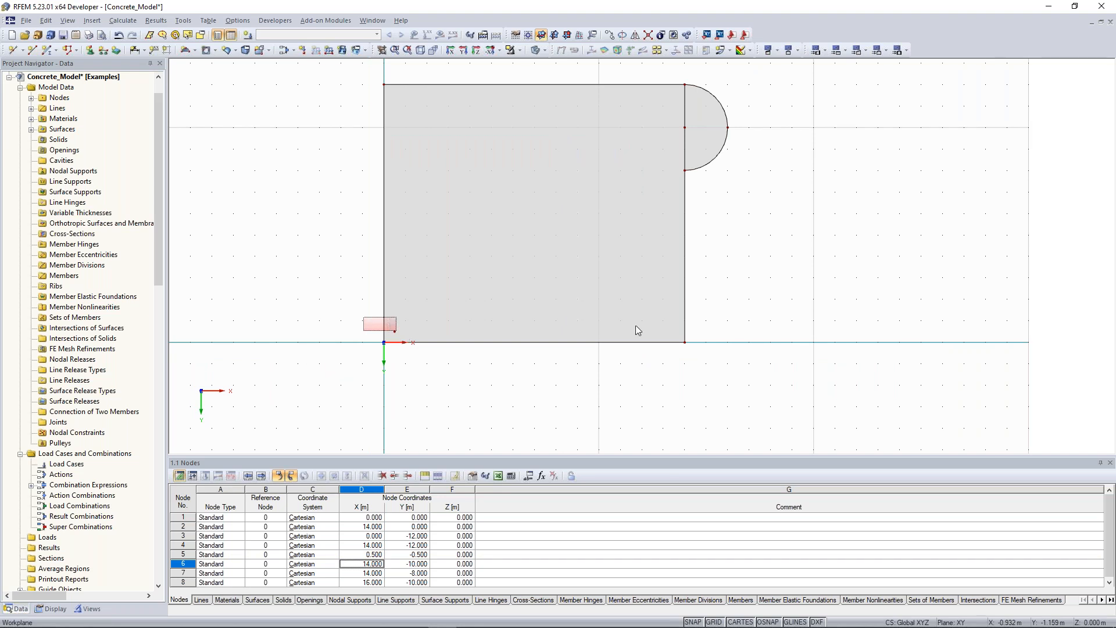
left_click_drag(403, 333, 397, 332)
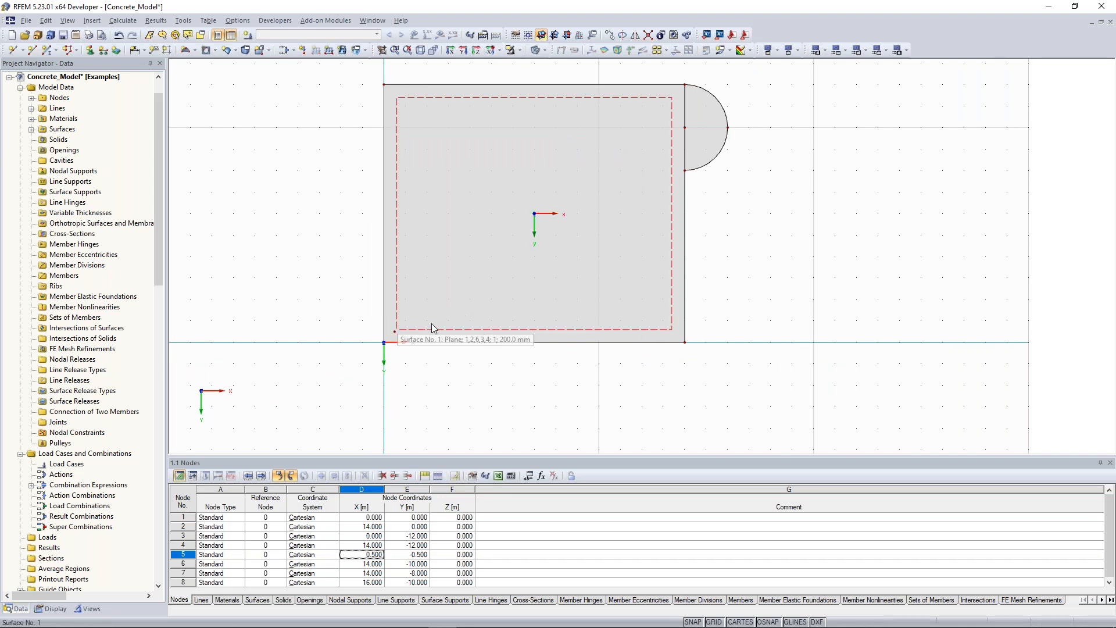
left_click_drag(345, 312, 685, 338)
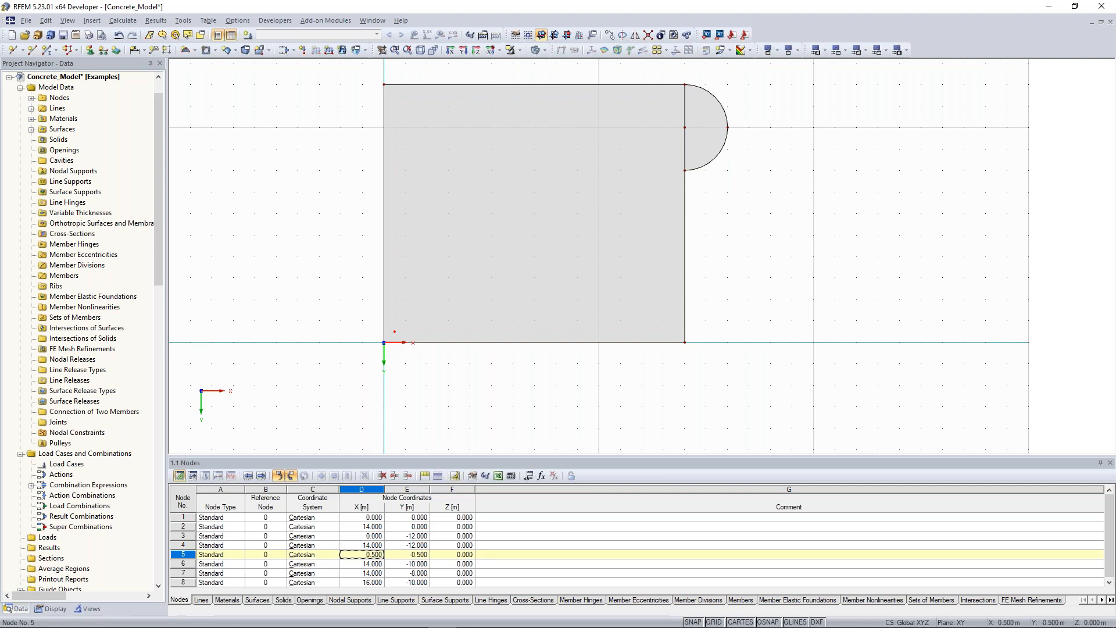
right_click(395, 332)
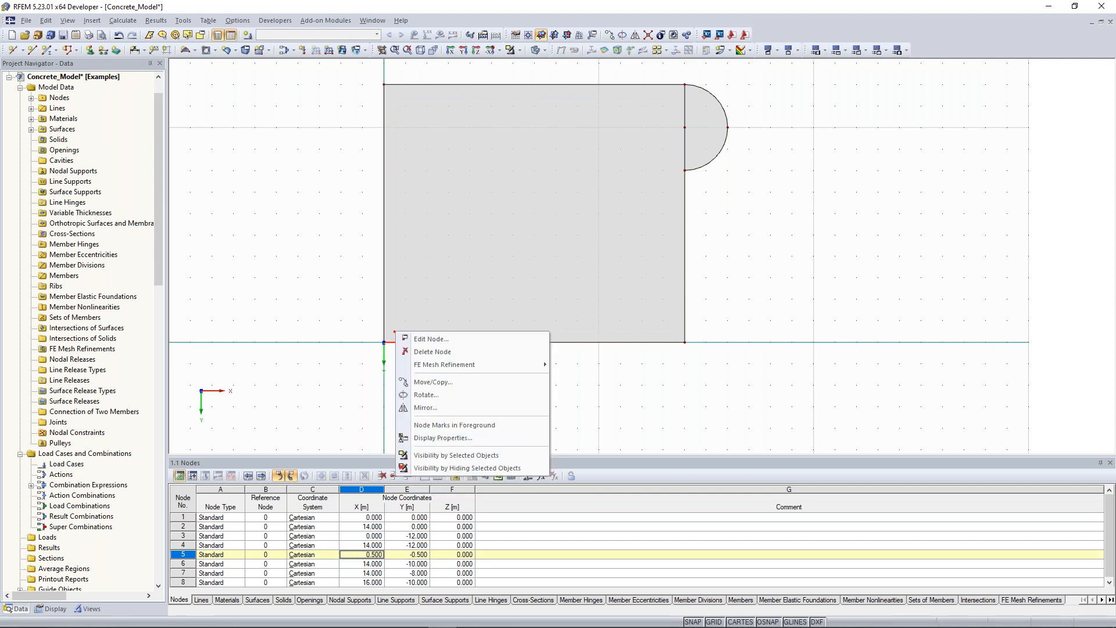
left_click(448, 383)
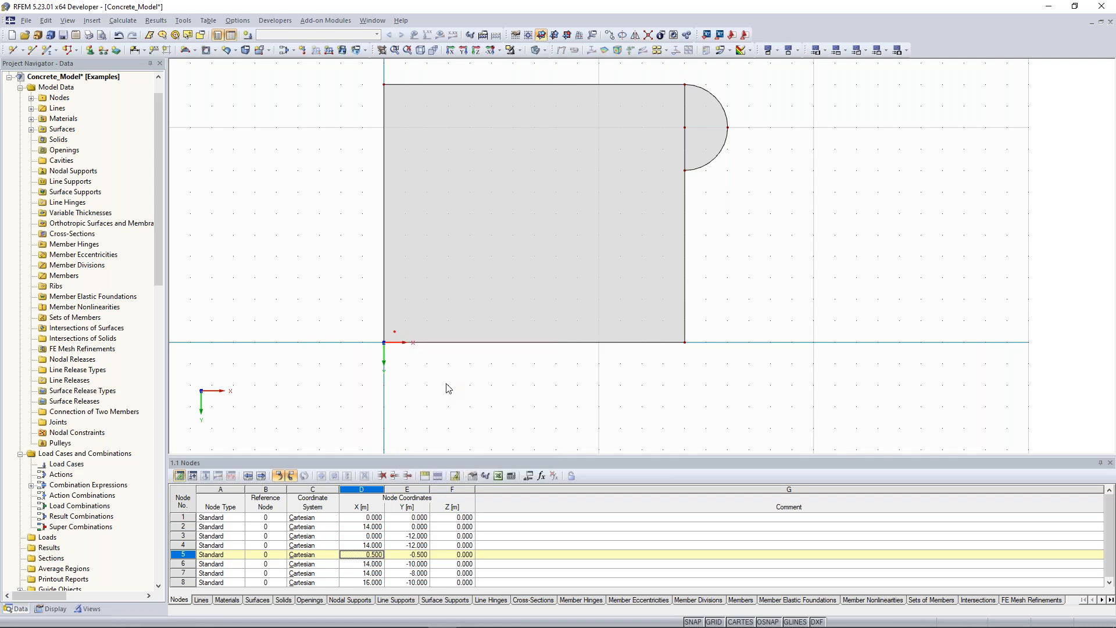
left_click_drag(479, 178, 782, 141)
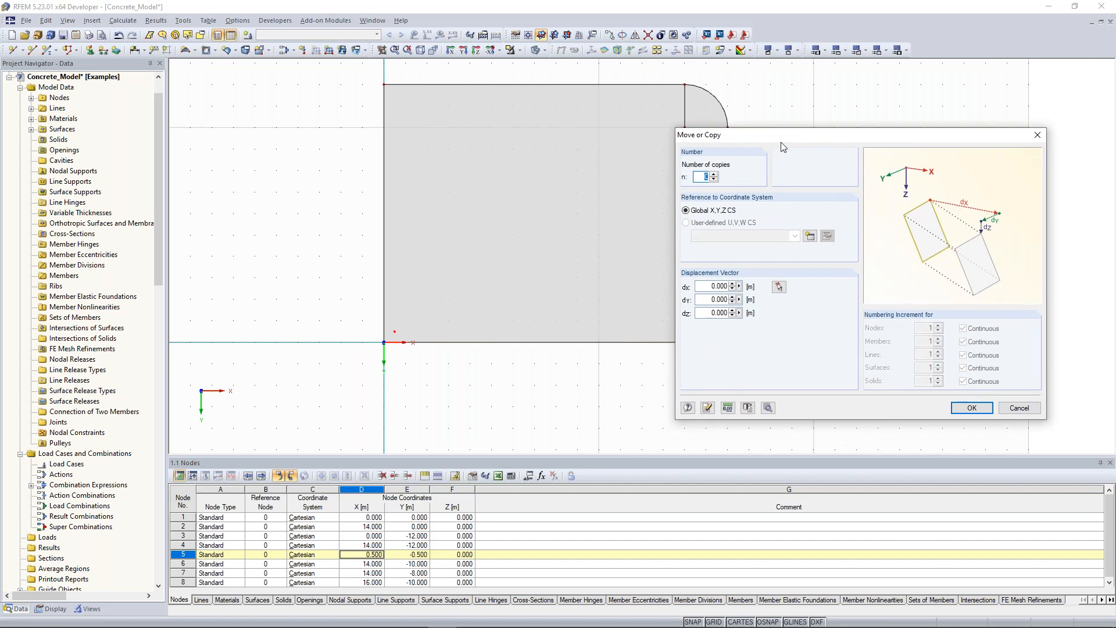
left_click(714, 175)
left_click_drag(711, 286, 731, 286)
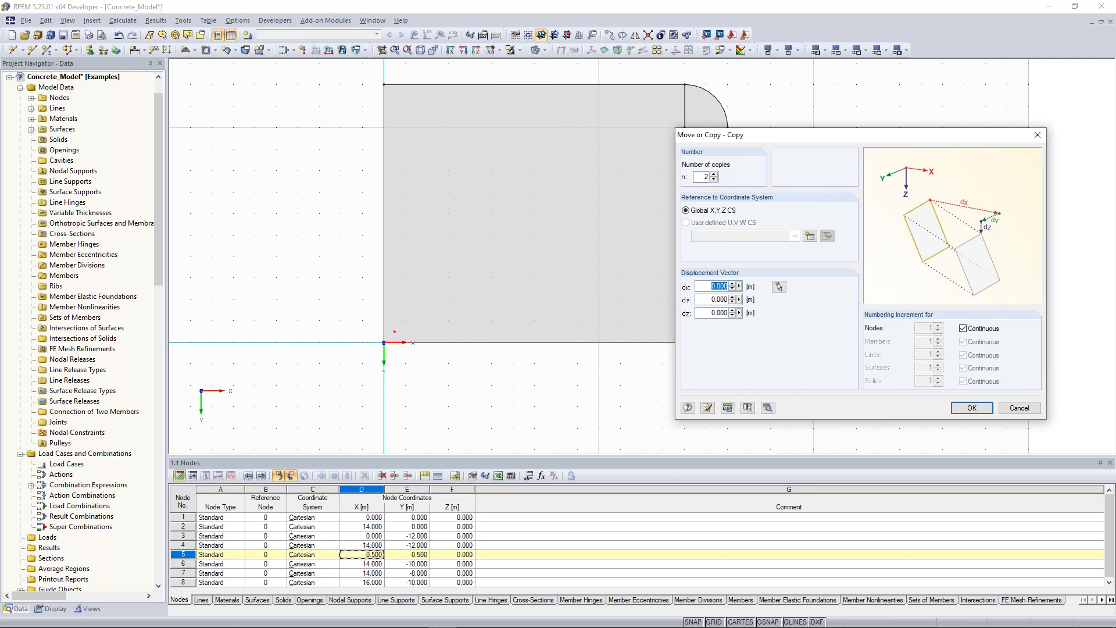
type("5")
left_click(968, 409)
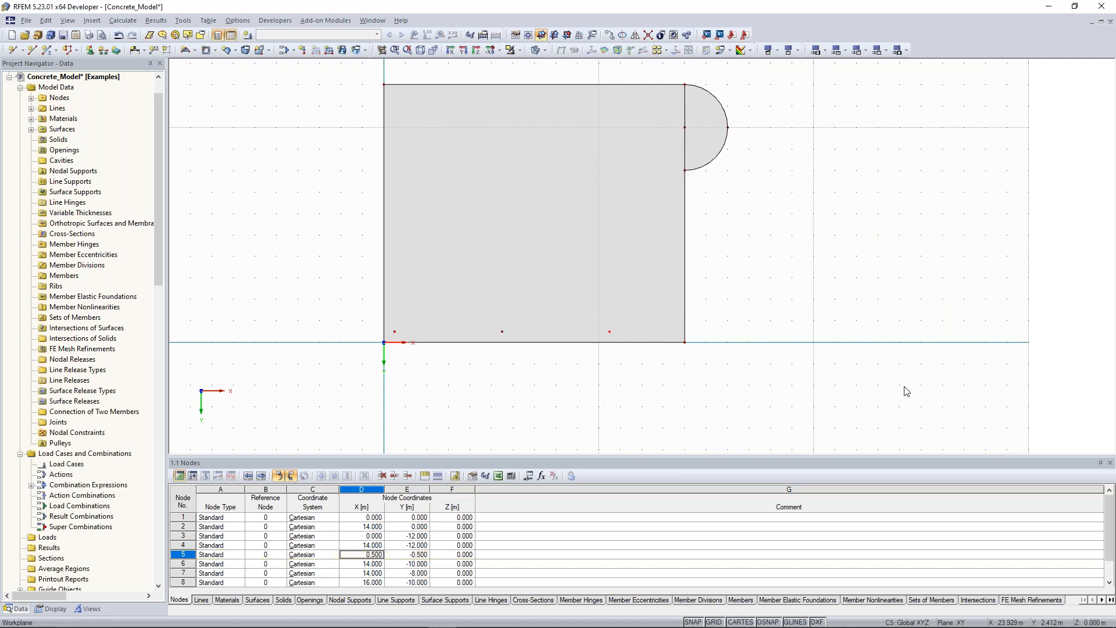
- Copy the column node at X 10.5, Y -0.5 m once with a displacement dX of 3 m
left_click(610, 332)
right_click(611, 335)
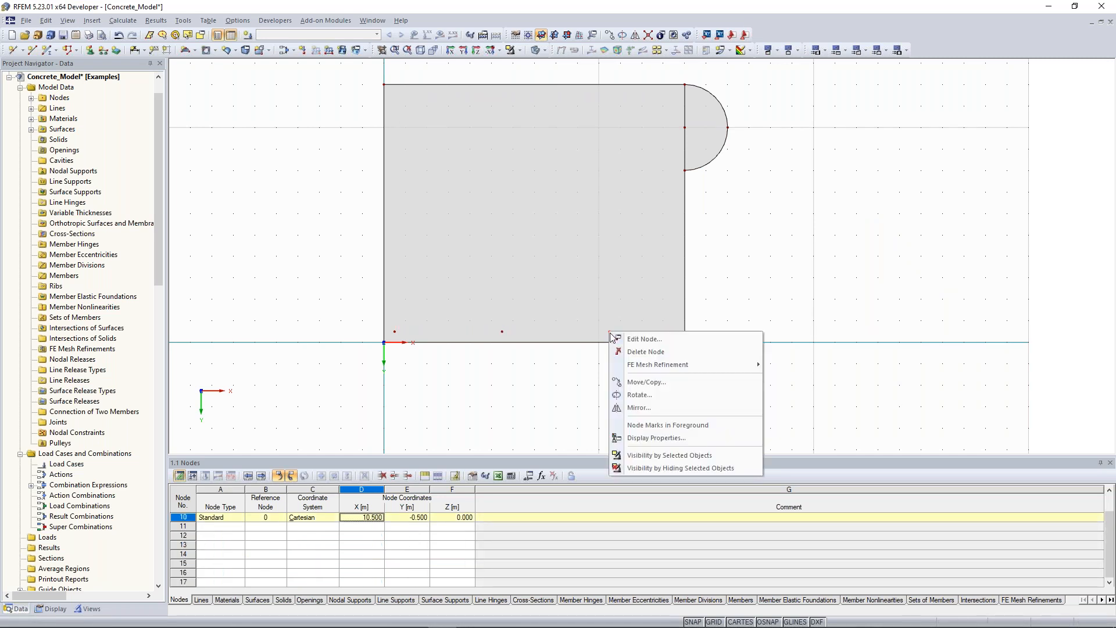
left_click(665, 383)
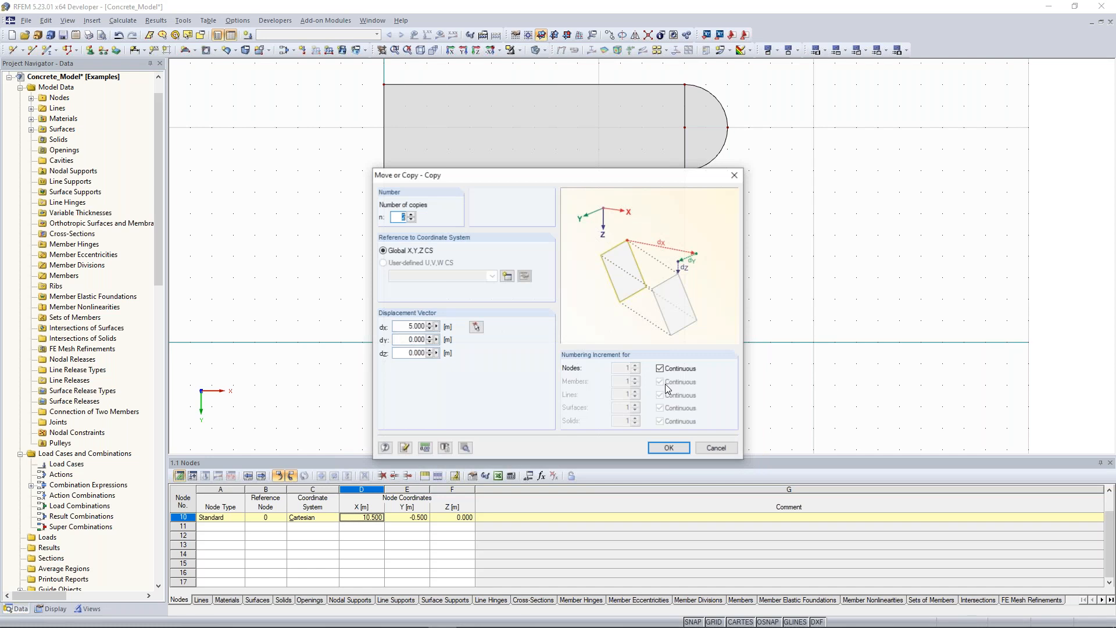
double_click(409, 326)
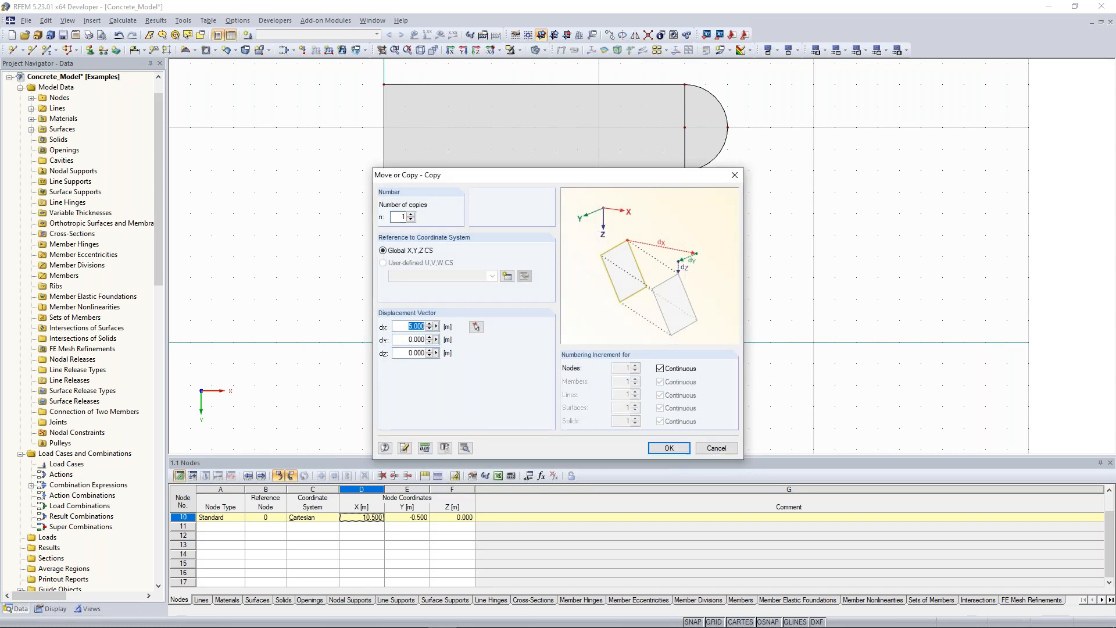
type("3")
left_click(663, 452)
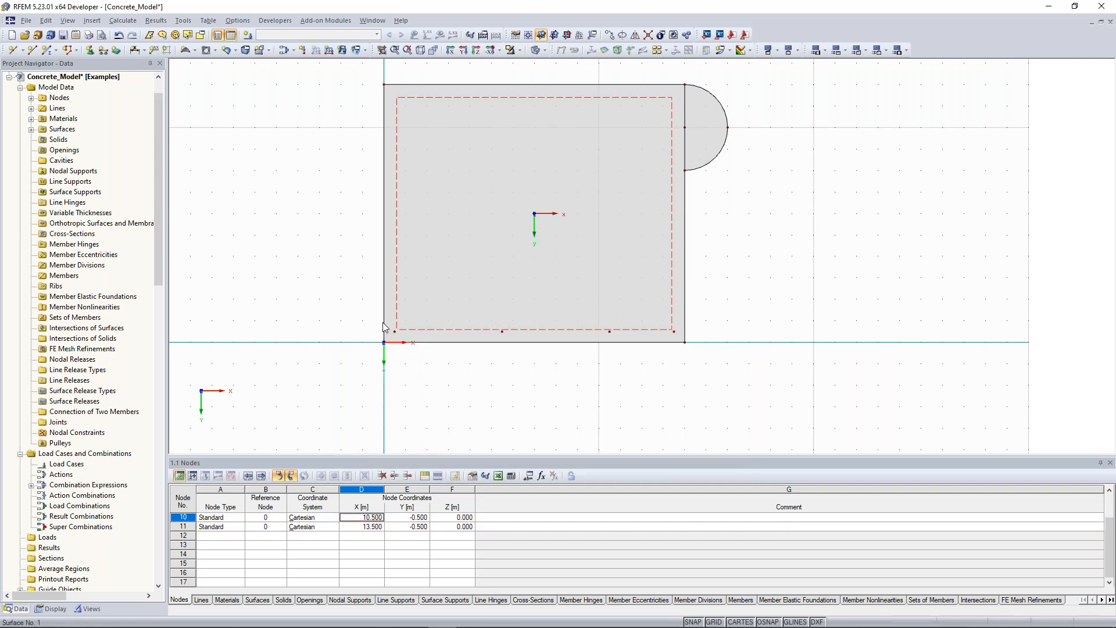
- Copy the row of four column nodes at Y -0.5 m once with displacements dX 0 and dY -4.5 m
middle_click_drag(328, 294, 320, 288)
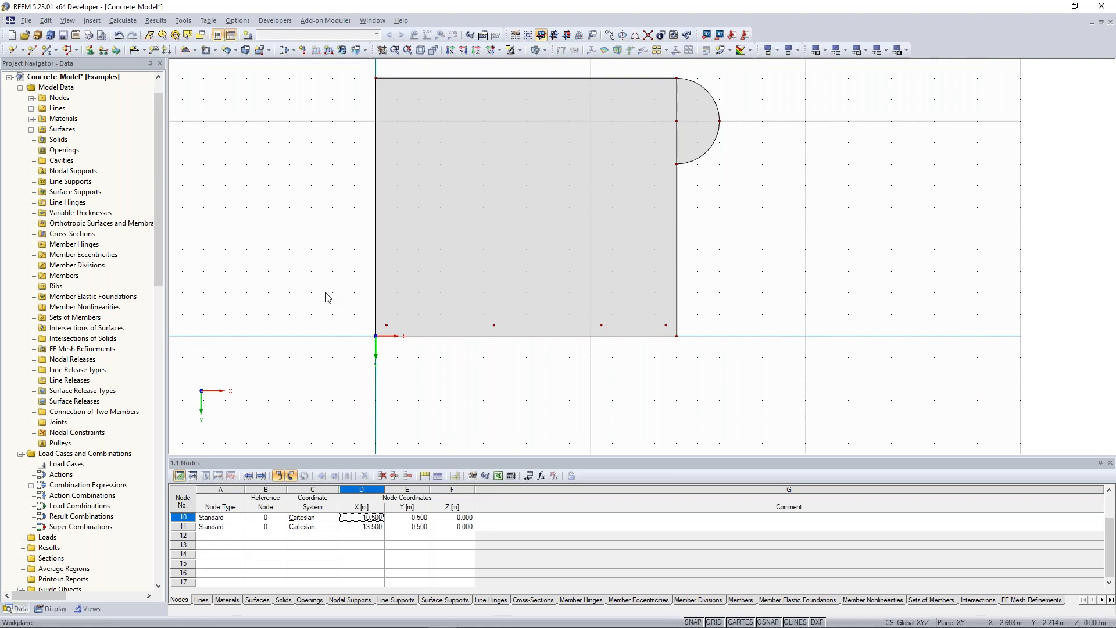
left_click_drag(326, 293, 722, 330)
middle_click_drag(695, 240, 699, 262)
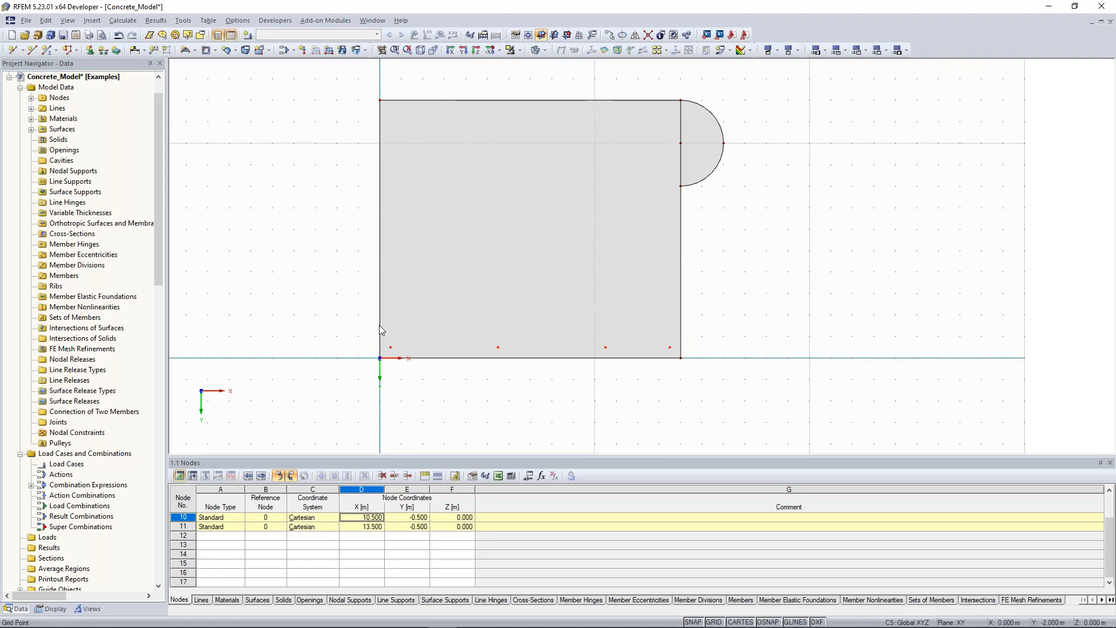
left_click_drag(341, 322, 607, 345)
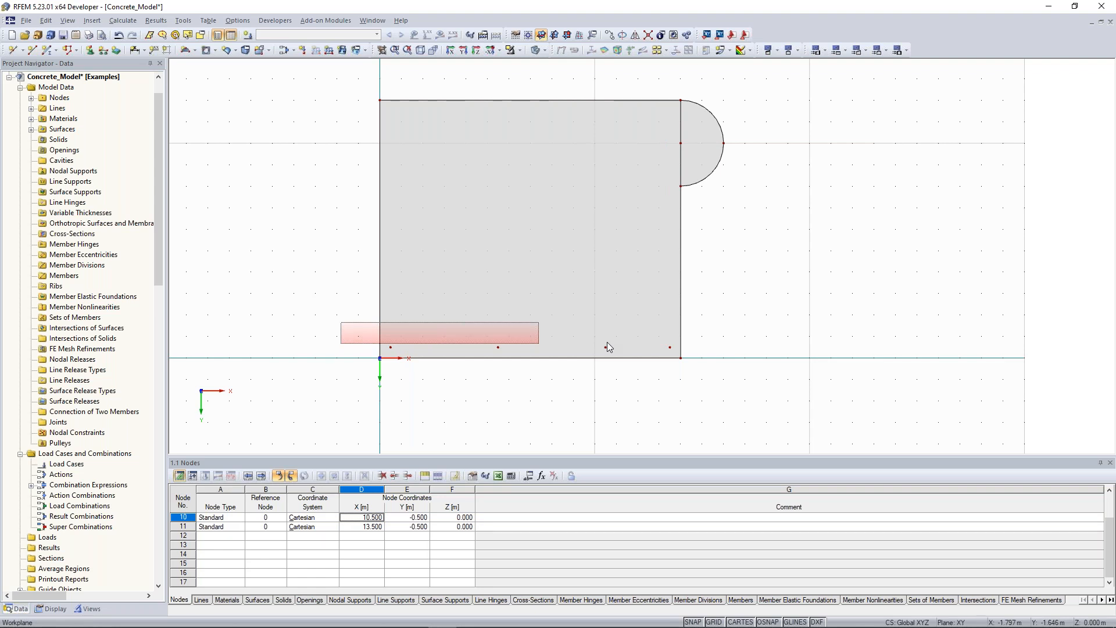
left_click_drag(607, 343, 690, 368)
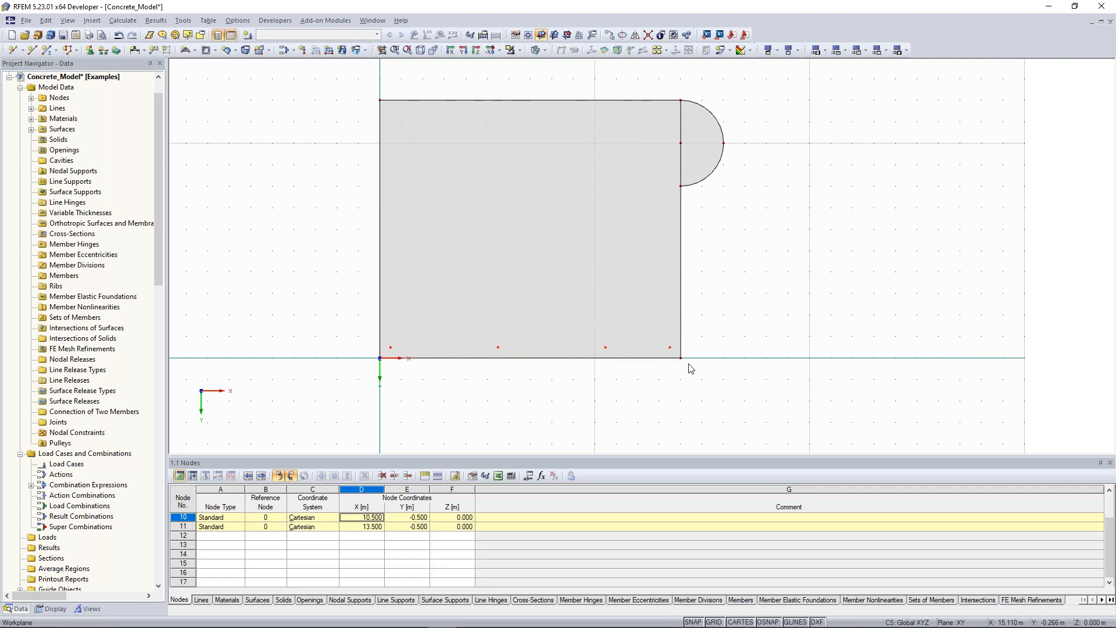
right_click(670, 408)
left_click(644, 399)
left_click_drag(465, 169, 765, 128)
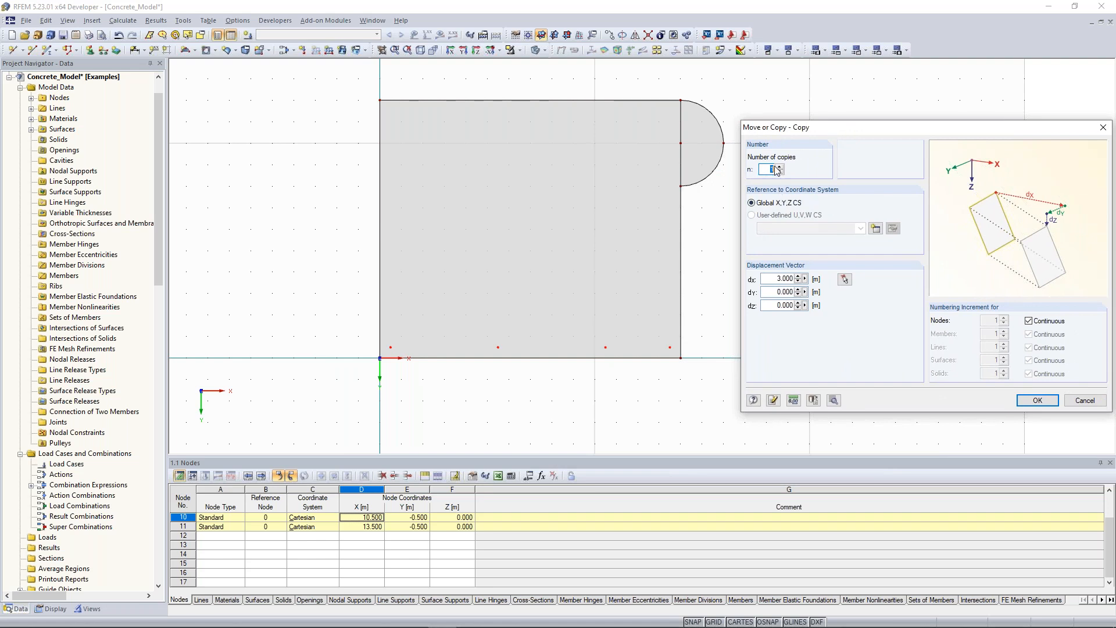
left_click(779, 292)
key("BackSpace")
type("-4.5")
left_click(1038, 402)
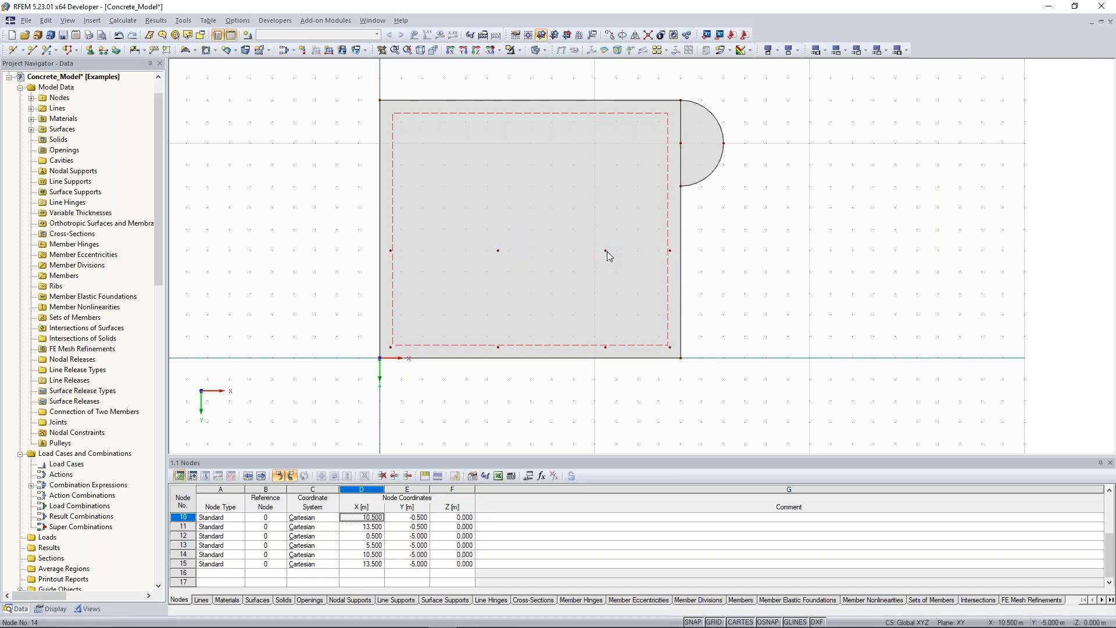
- Copy the column node at X 10.5, Y -5 m once with a displacement dY of -4 m
right_click(607, 251)
left_click(648, 307)
left_click_drag(513, 178, 854, 147)
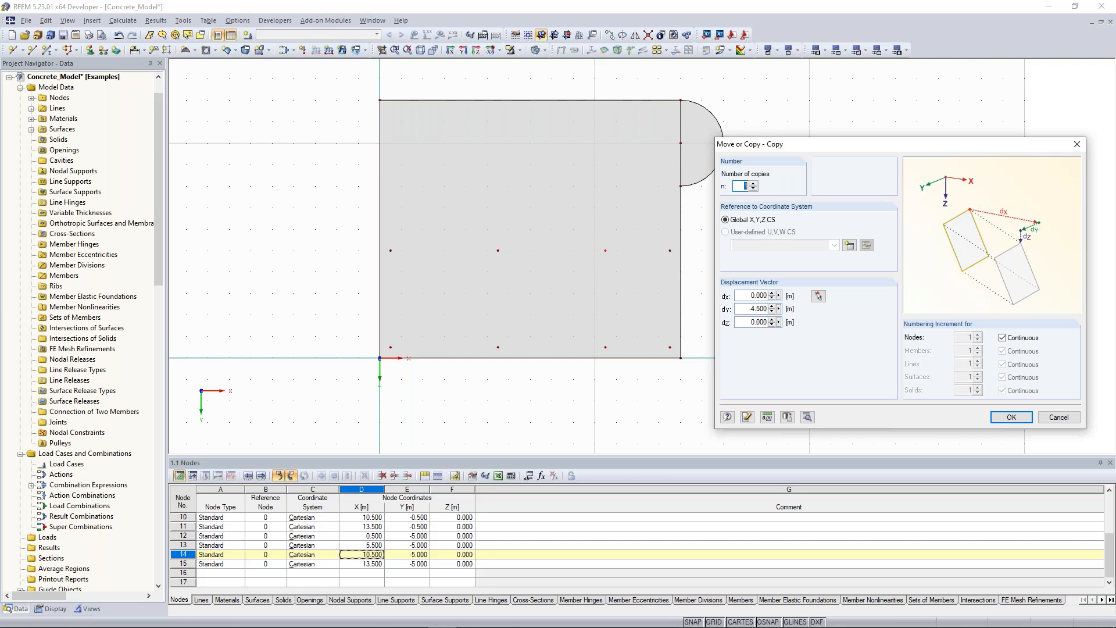
key("Return")
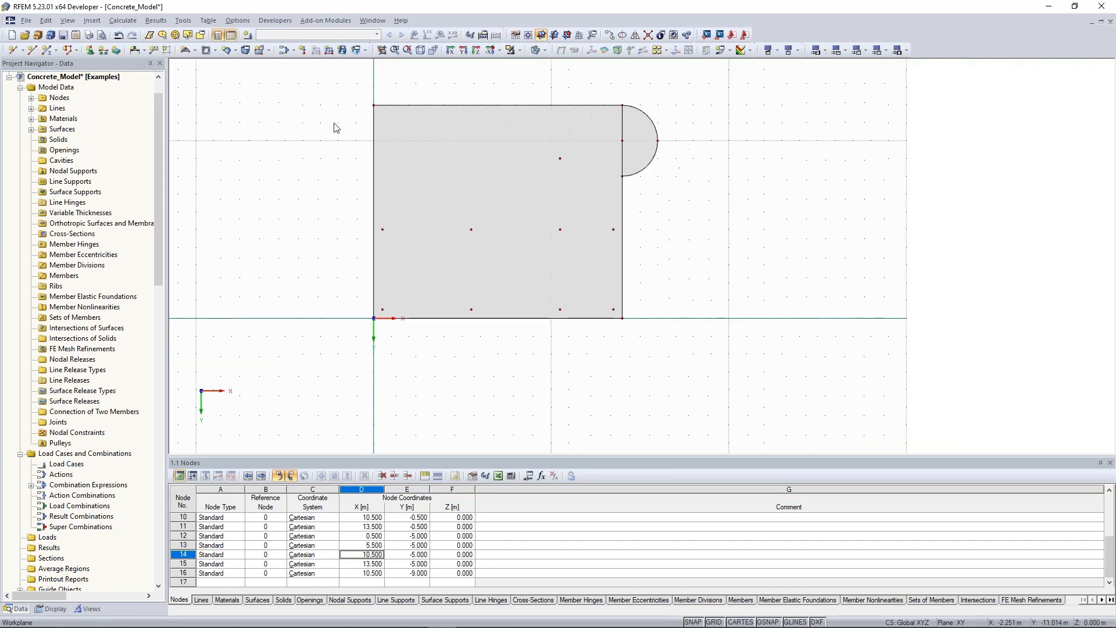
- Copy the entire floor slab with all its nodes once, with displacements dY 0 and dZ -3.25 m
left_click_drag(340, 76, 719, 374)
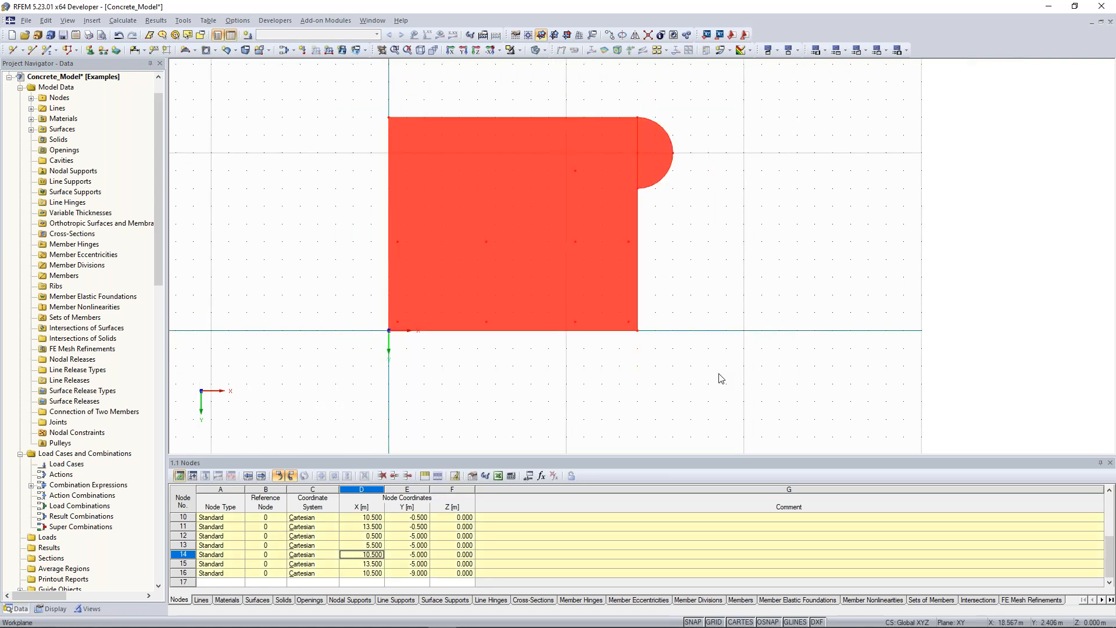
right_click(472, 163)
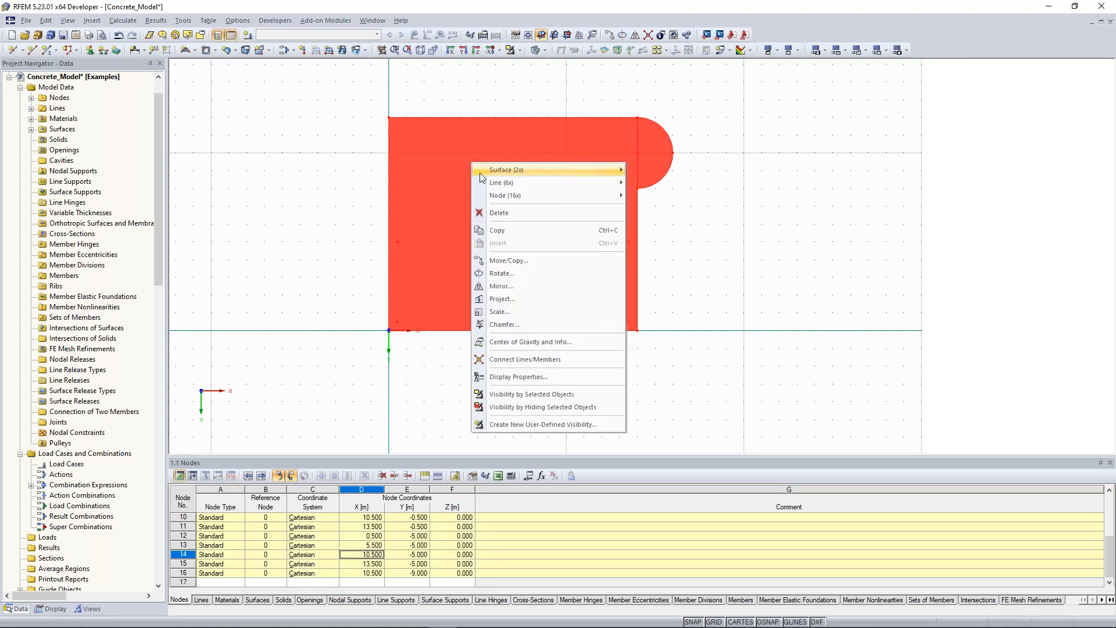
left_click(531, 259)
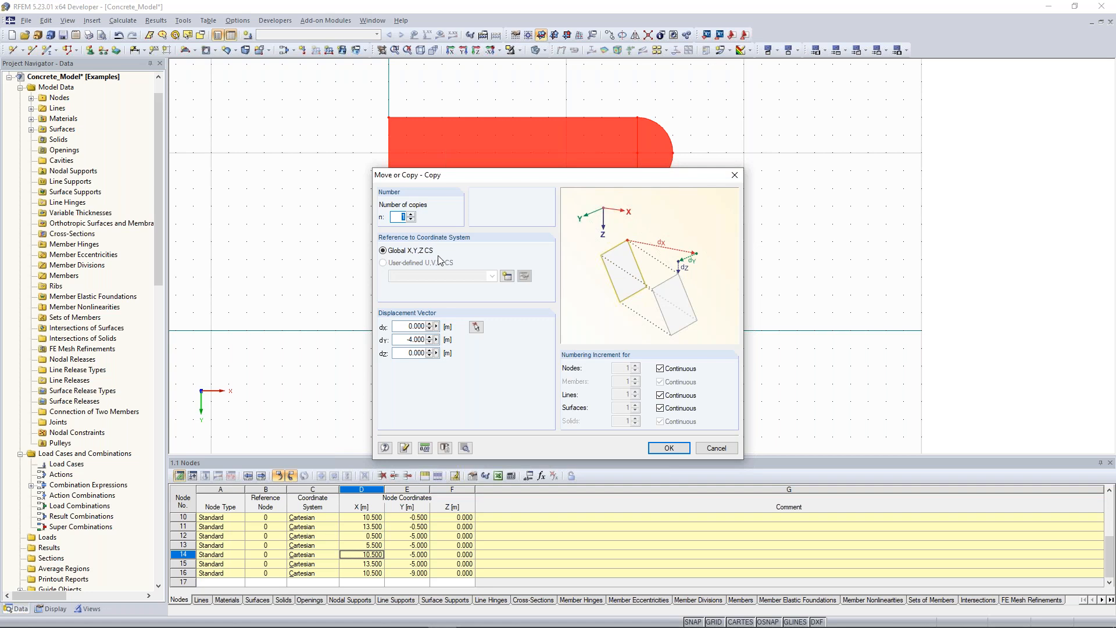
left_click_drag(405, 341, 455, 344)
type("0")
key("Tab")
key("BackSpace")
type("-3.25")
left_click(669, 448)
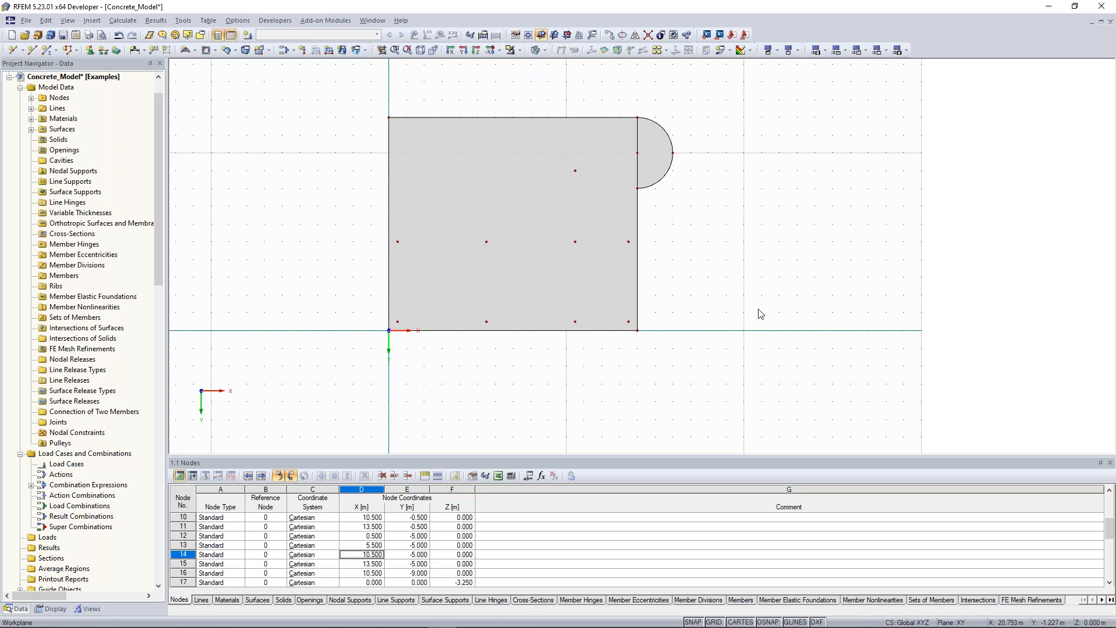
middle_click_drag(763, 296, 671, 96, "ctrl")
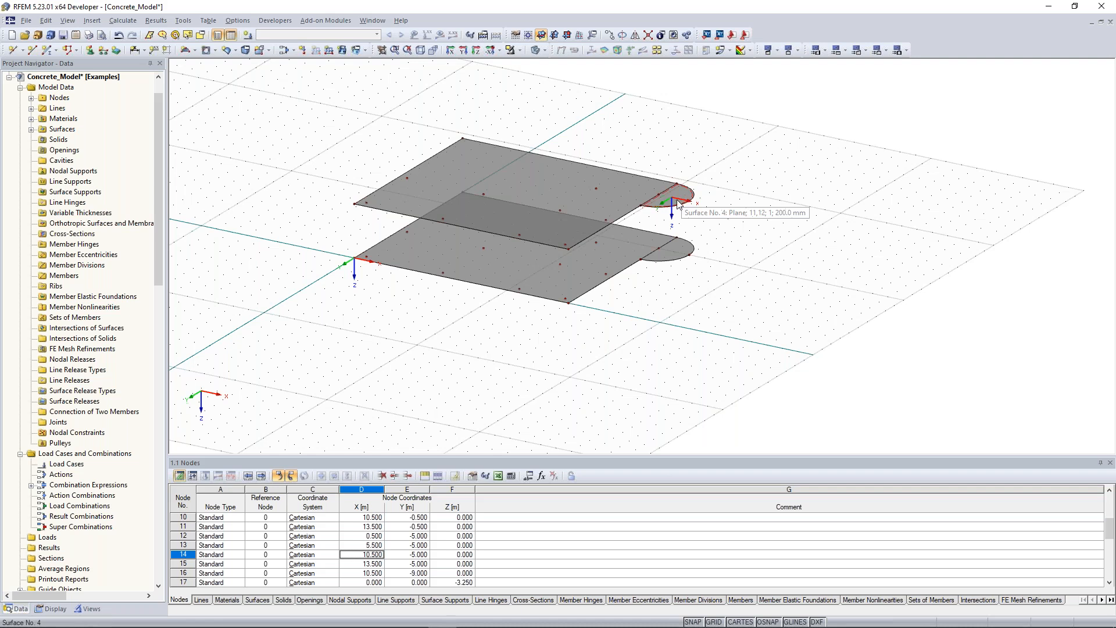
- Switch to the training manual PDF in Acrobat and check the ceiling slab drawing on page 10, and return to RFEM
left_click_drag(0, 181, 532, 0)
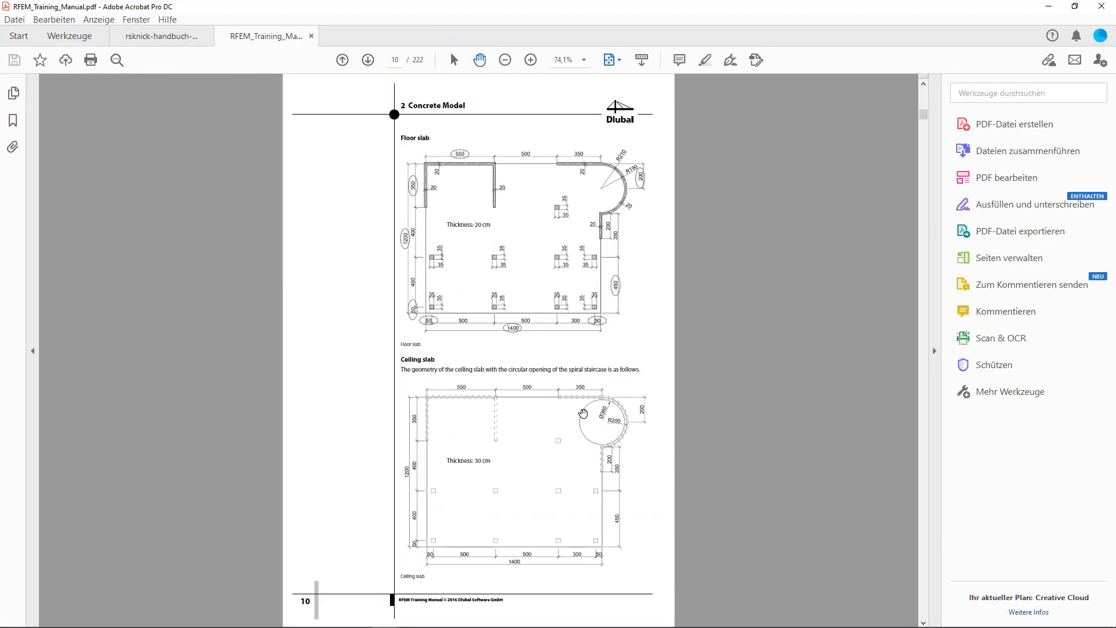
scroll(607, 457, "down", 3)
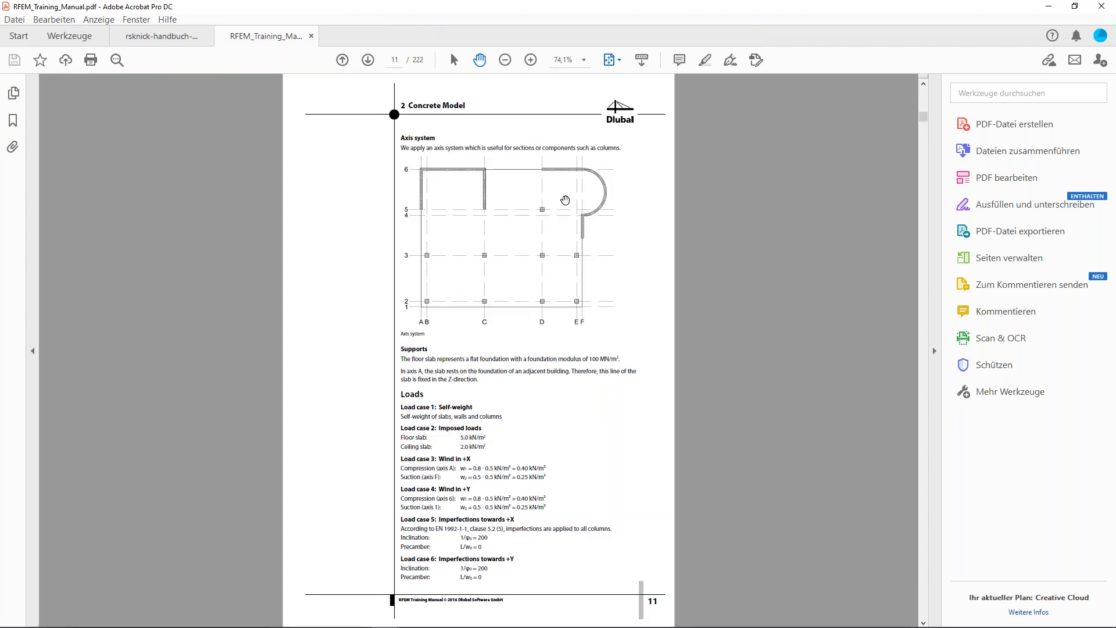
scroll(565, 201, "up", 3)
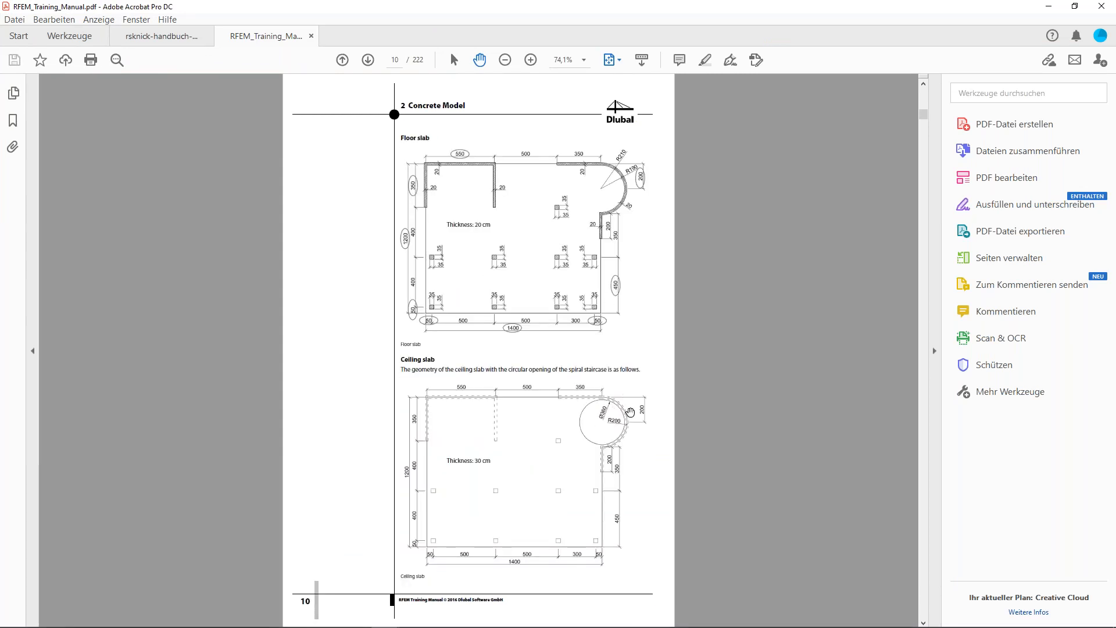
left_click_drag(739, 12, 1115, 9)
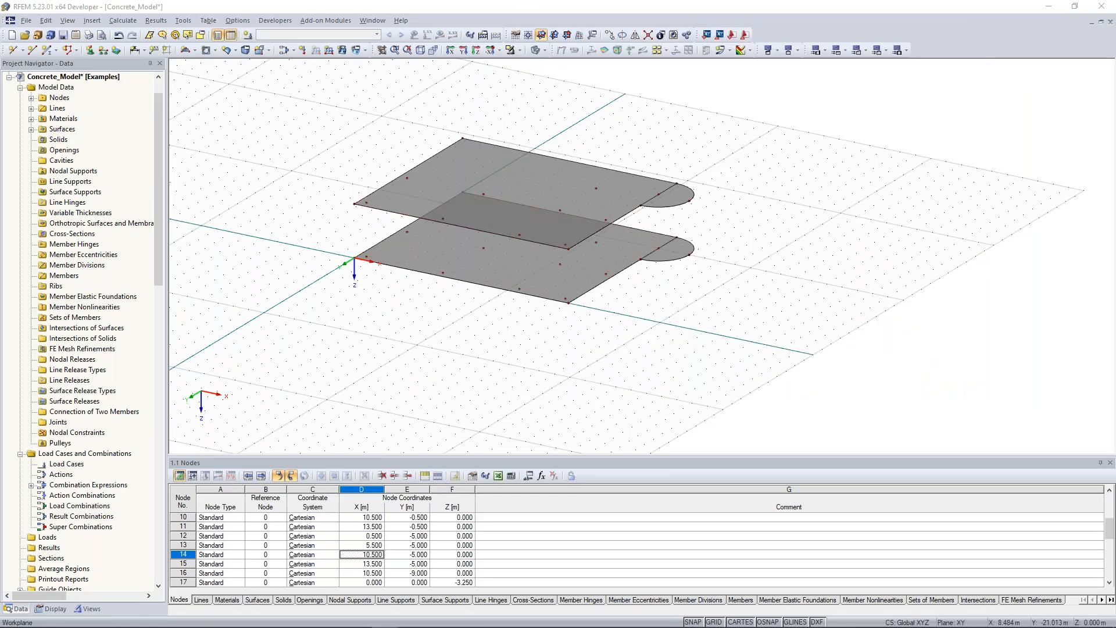
- Delete the line separating the upper slab from its semicircular extension, along with the two surfaces it bounds
scroll(636, 182, "up", 5)
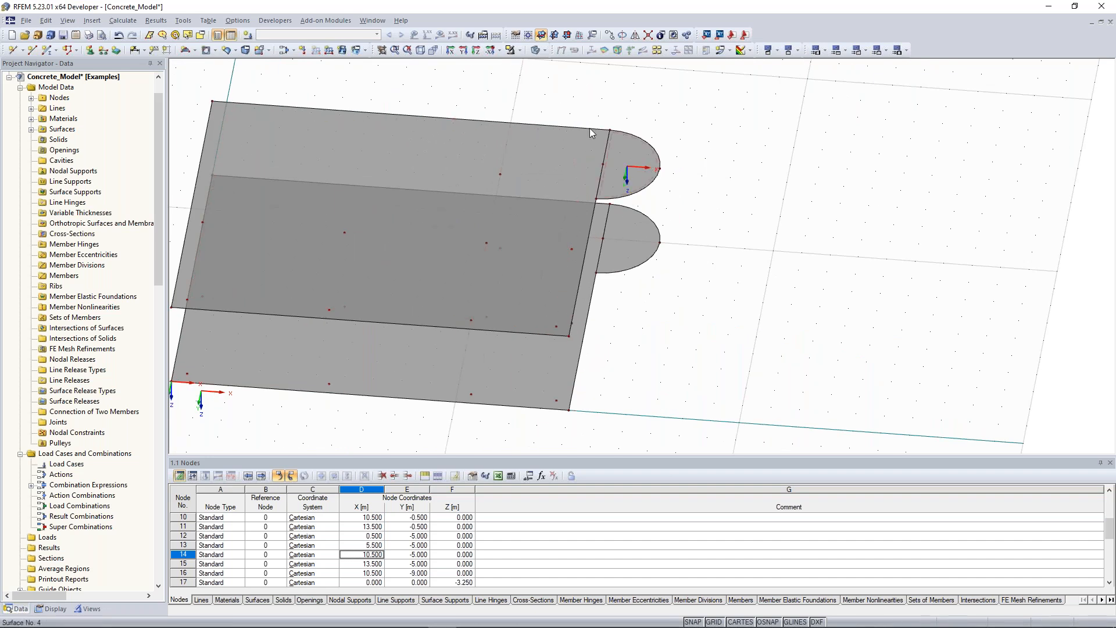
scroll(607, 162, "up", 2)
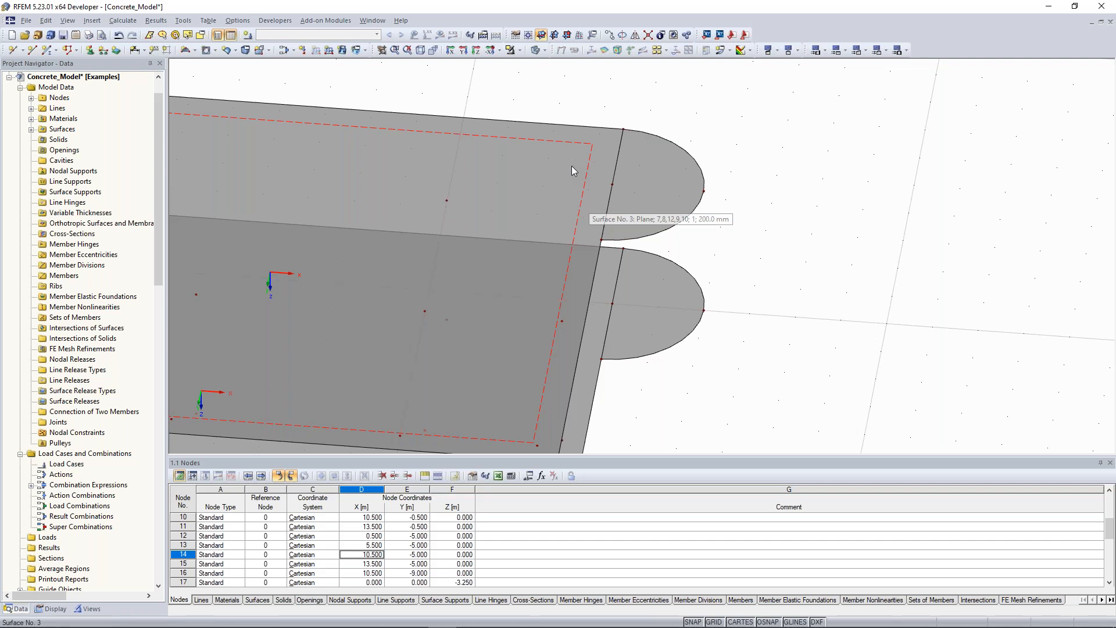
scroll(670, 164, "down", 2)
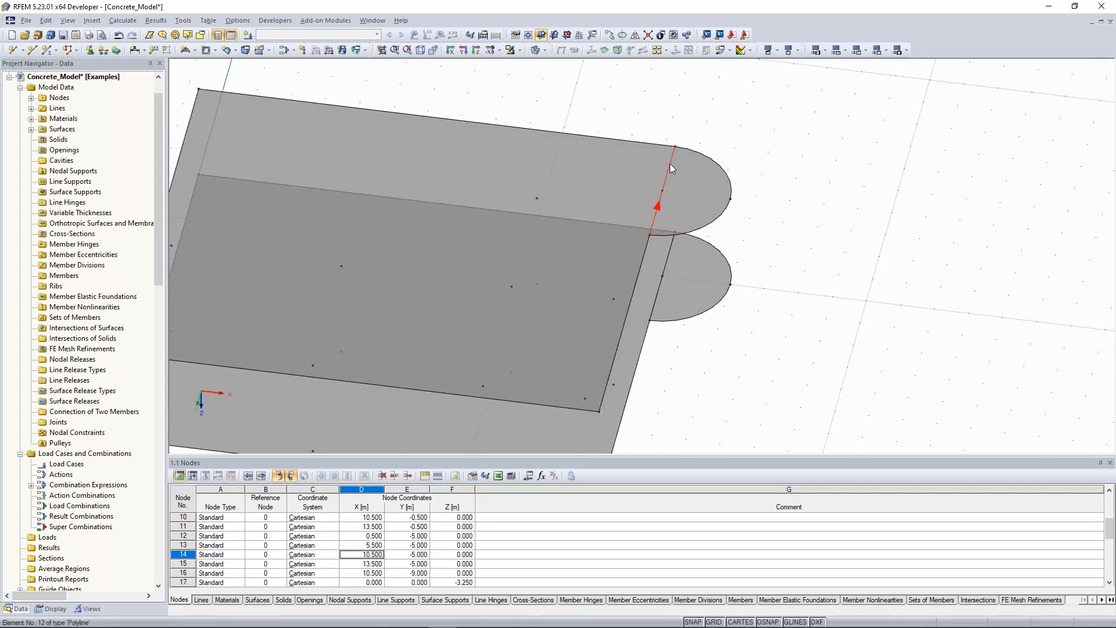
right_click(672, 169)
left_click(695, 183)
scroll(780, 168, "down", 1)
middle_click_drag(785, 173, 824, 128, "ctrl")
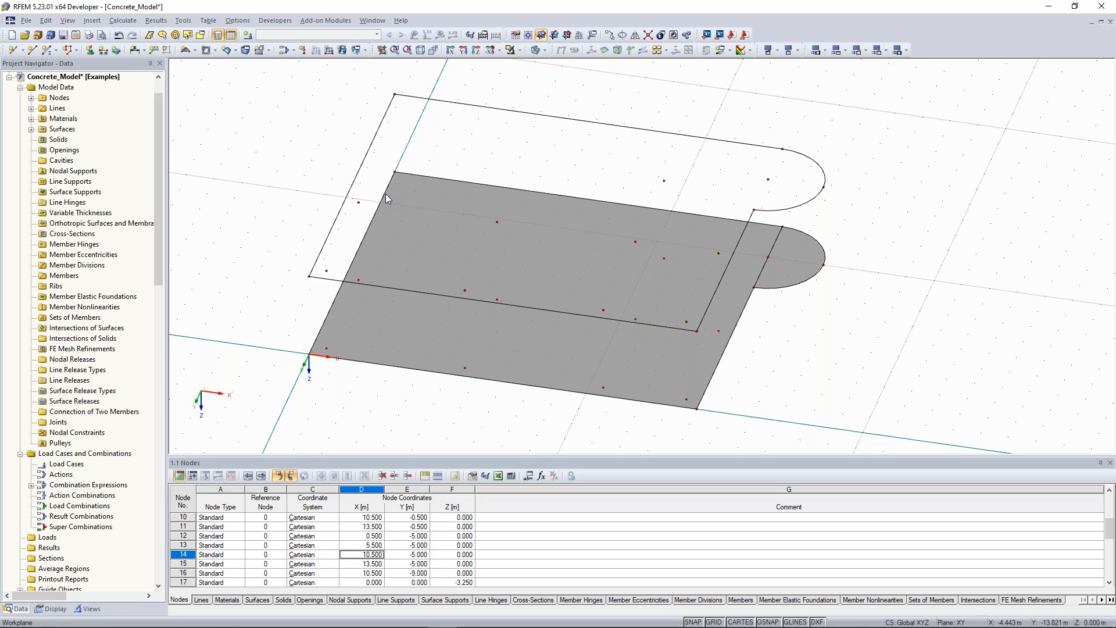
- Create a 300 mm thick Concrete C30/37 ceiling surface from the outer boundary lines of the upper level, including the arc
middle_click_drag(242, 327, 252, 323, "ctrl")
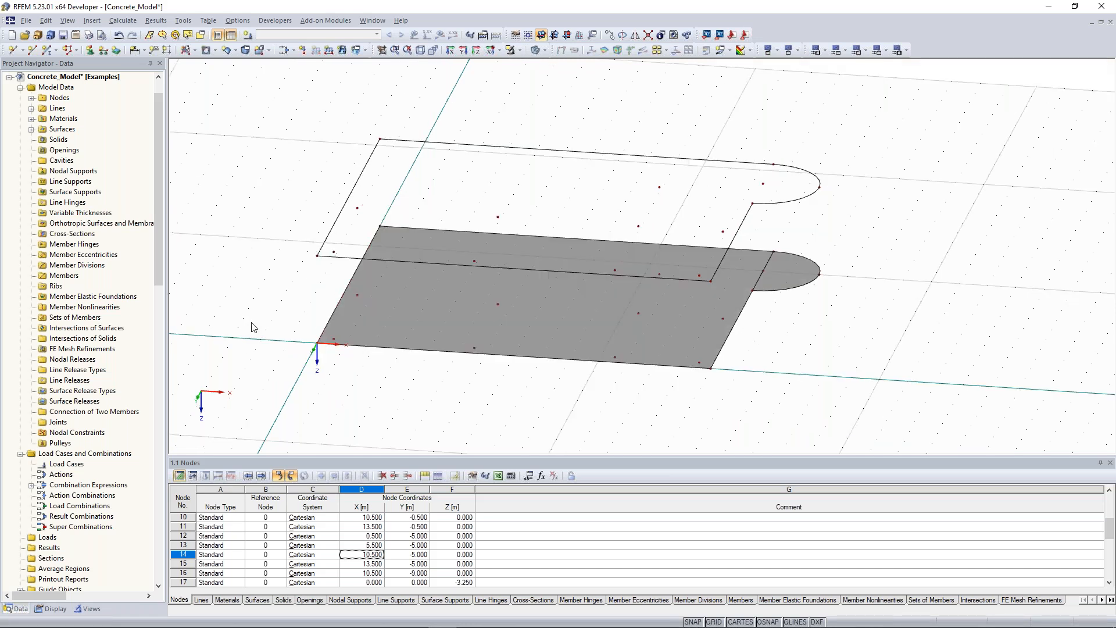
type("300")
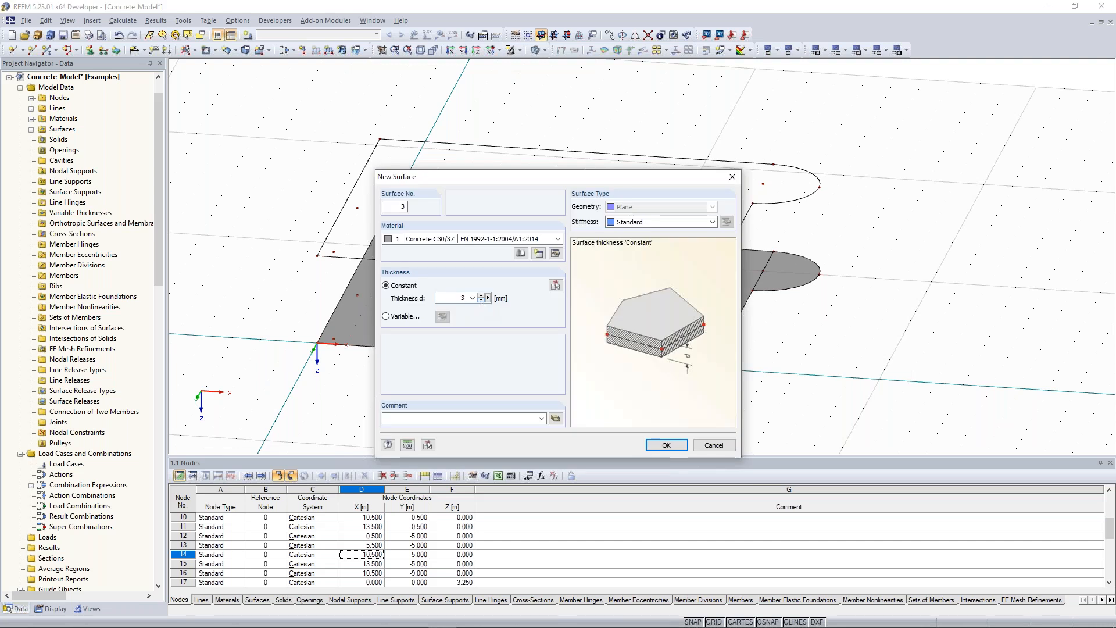
left_click(669, 448)
left_click(368, 150)
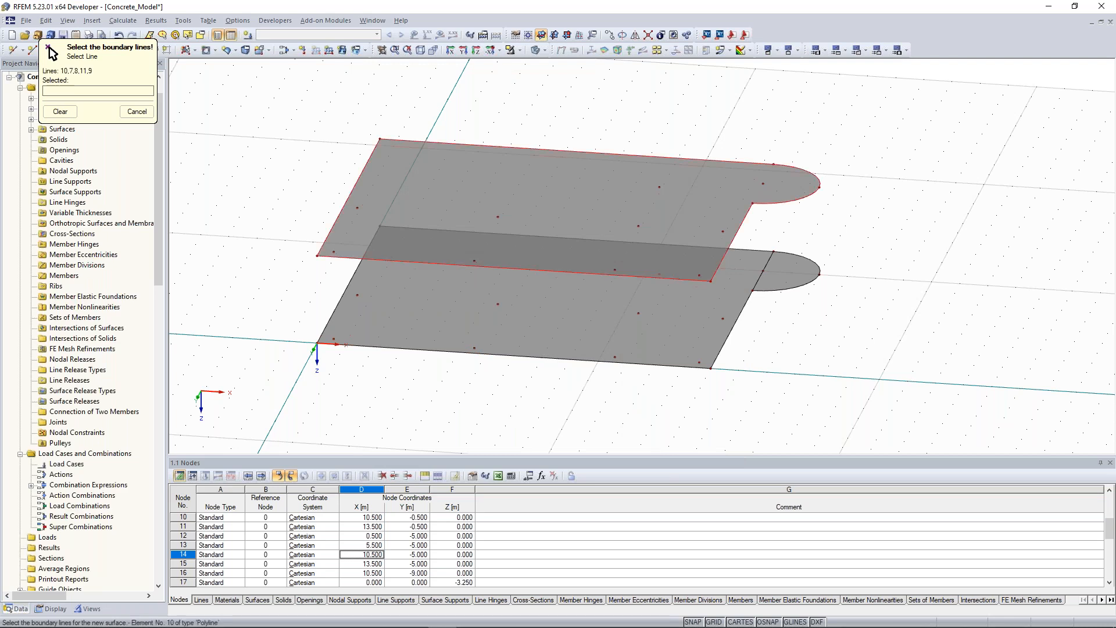
key("Escape")
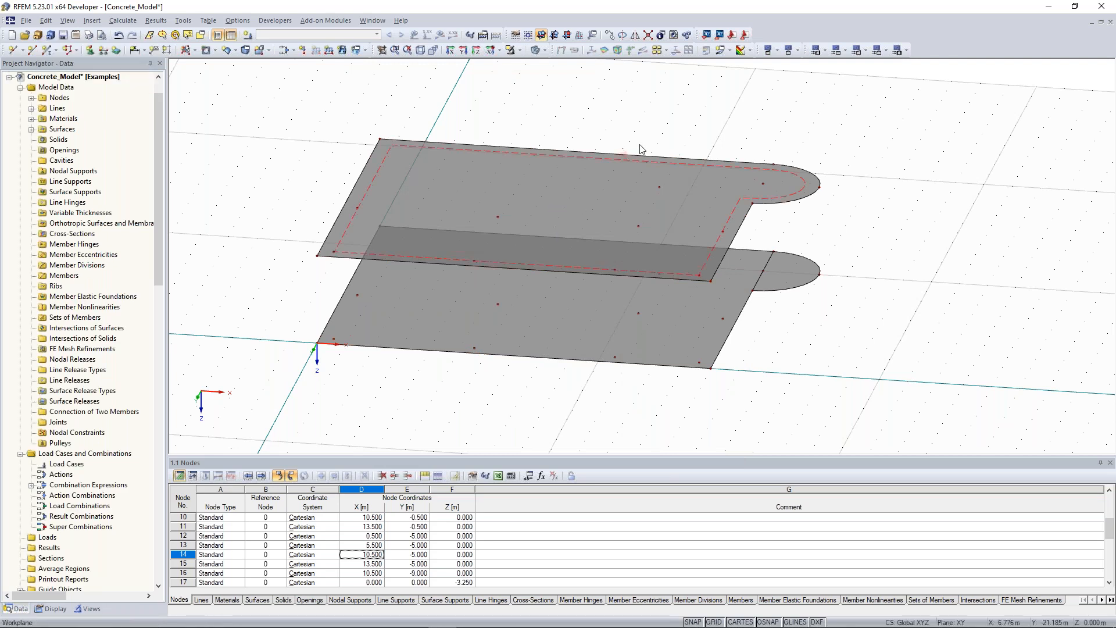
- Cut a circular opening with a 1.8 m radius into the ceiling slab, centred on the semicircle's centre node
middle_click_drag(663, 138, 661, 138, "ctrl")
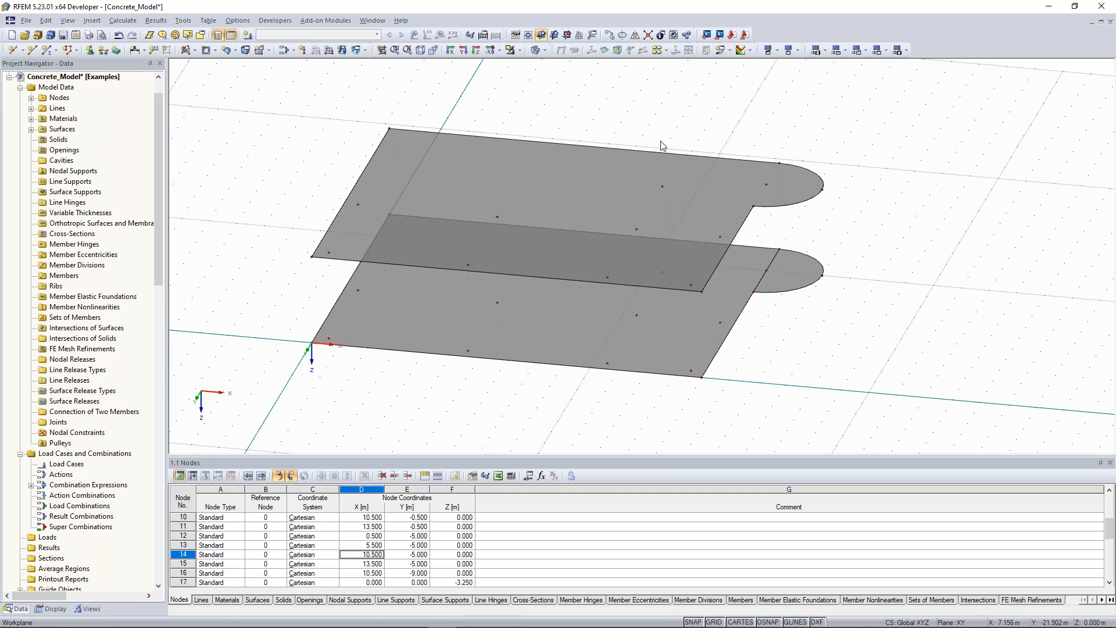
scroll(663, 139, "up", 1)
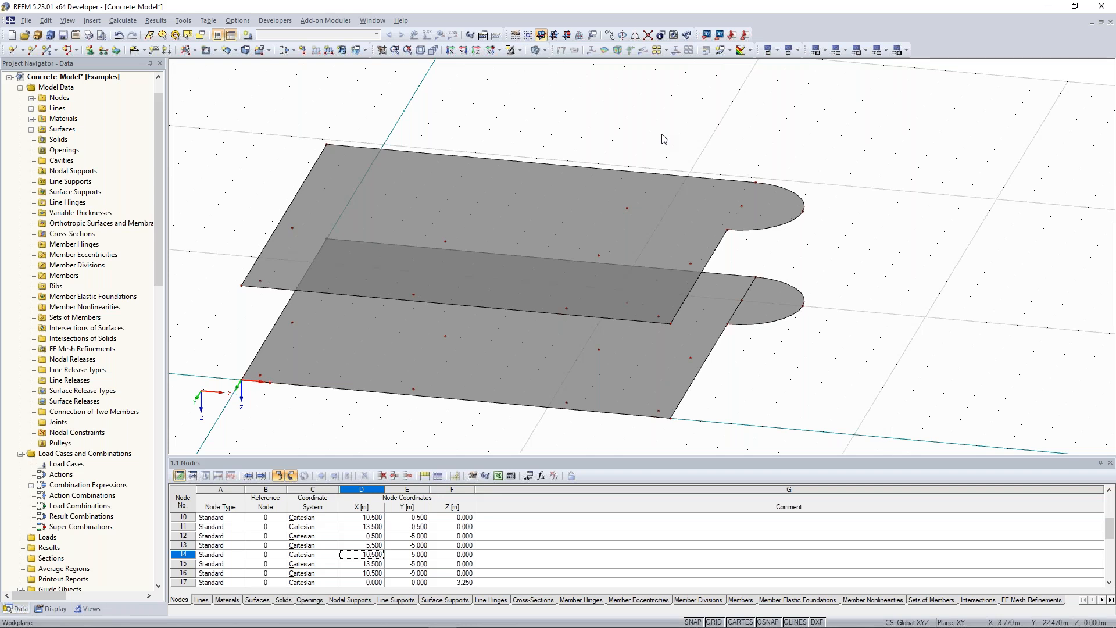
left_click(215, 51)
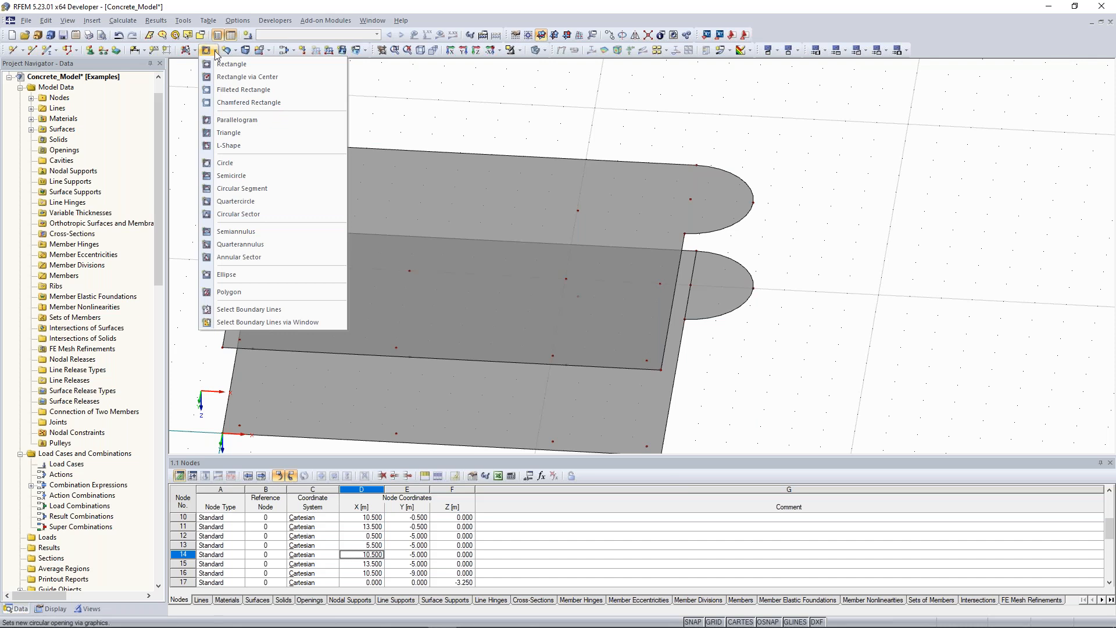
left_click(216, 53)
left_click(217, 54)
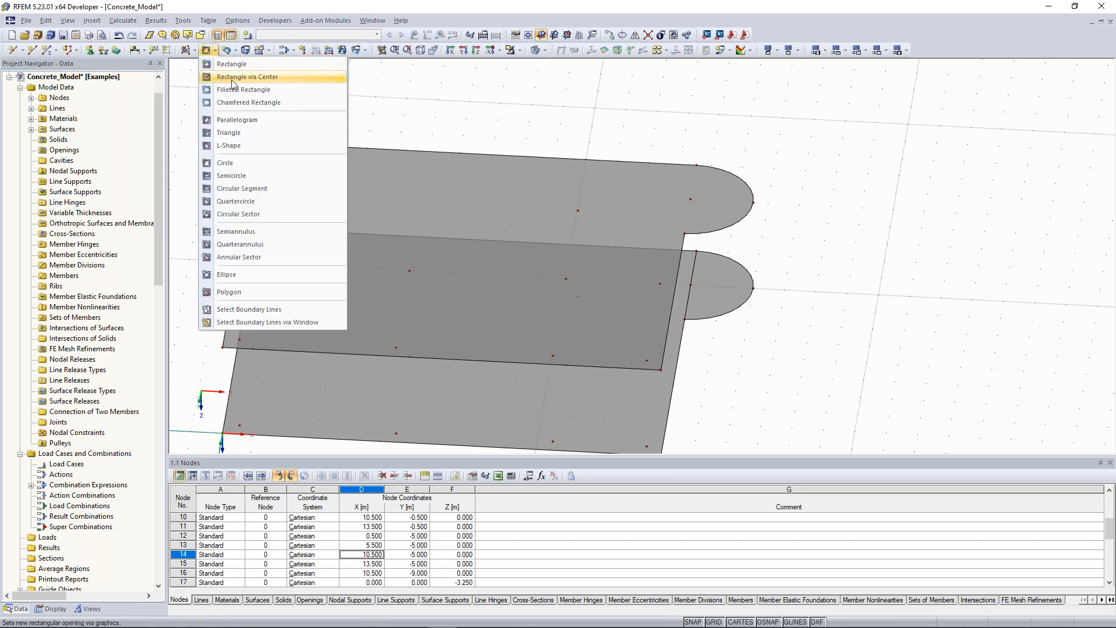
left_click(232, 164)
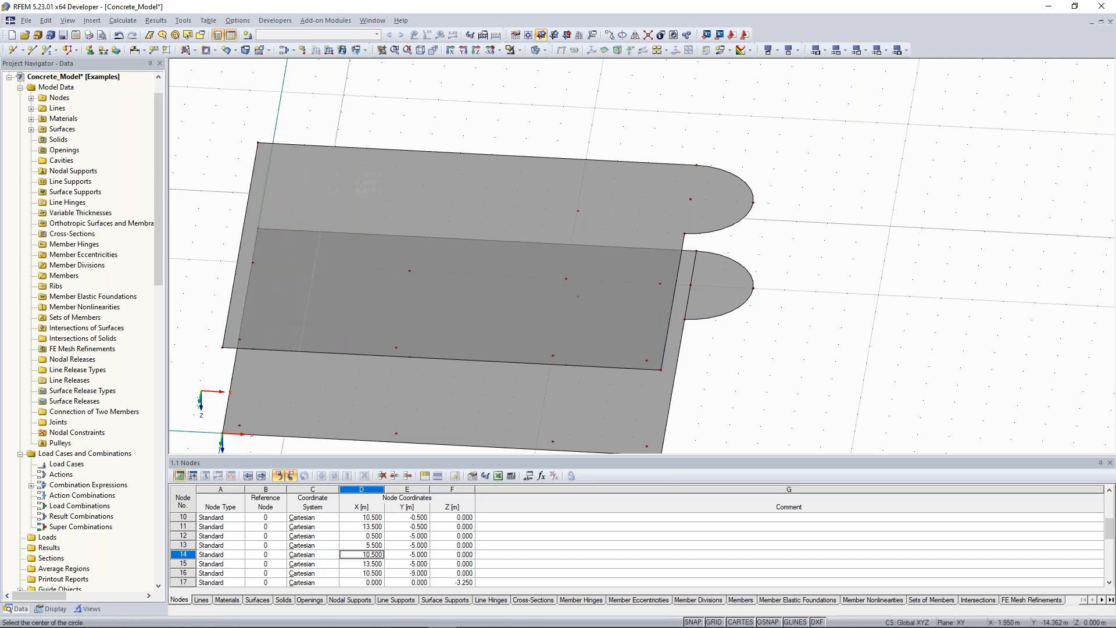
middle_click_drag(722, 118, 739, 166, "ctrl")
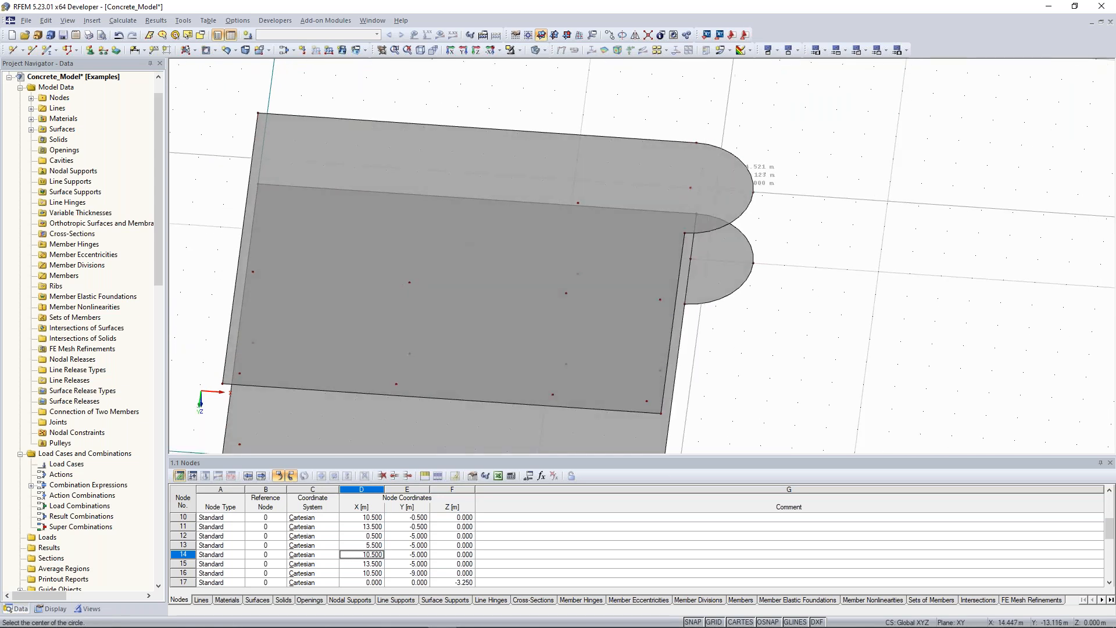
left_click(691, 188)
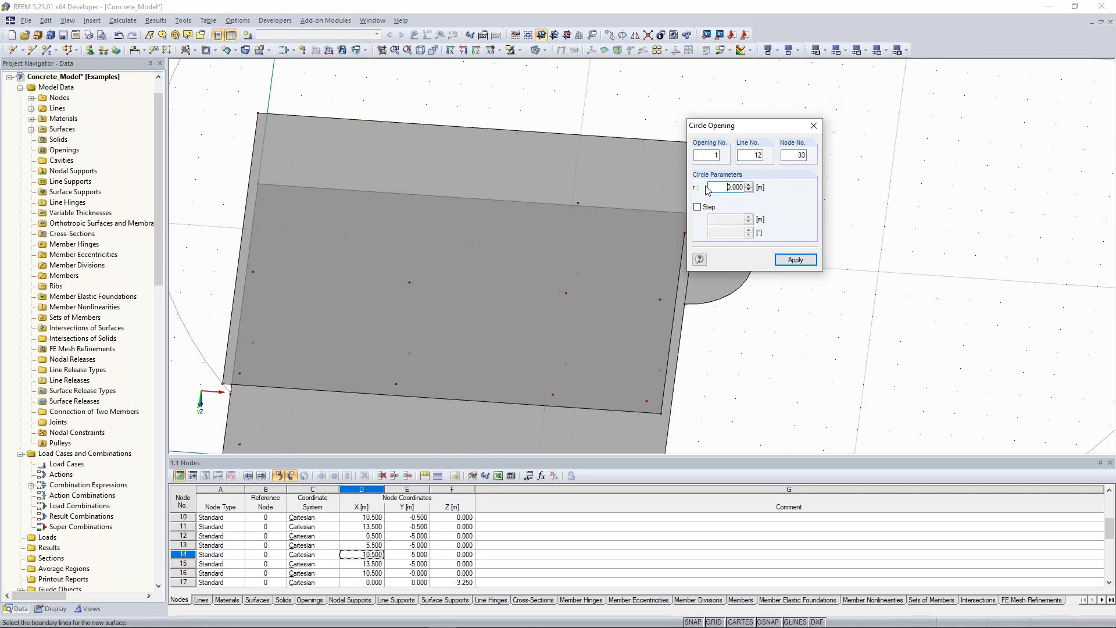
type("1.8")
key("Return")
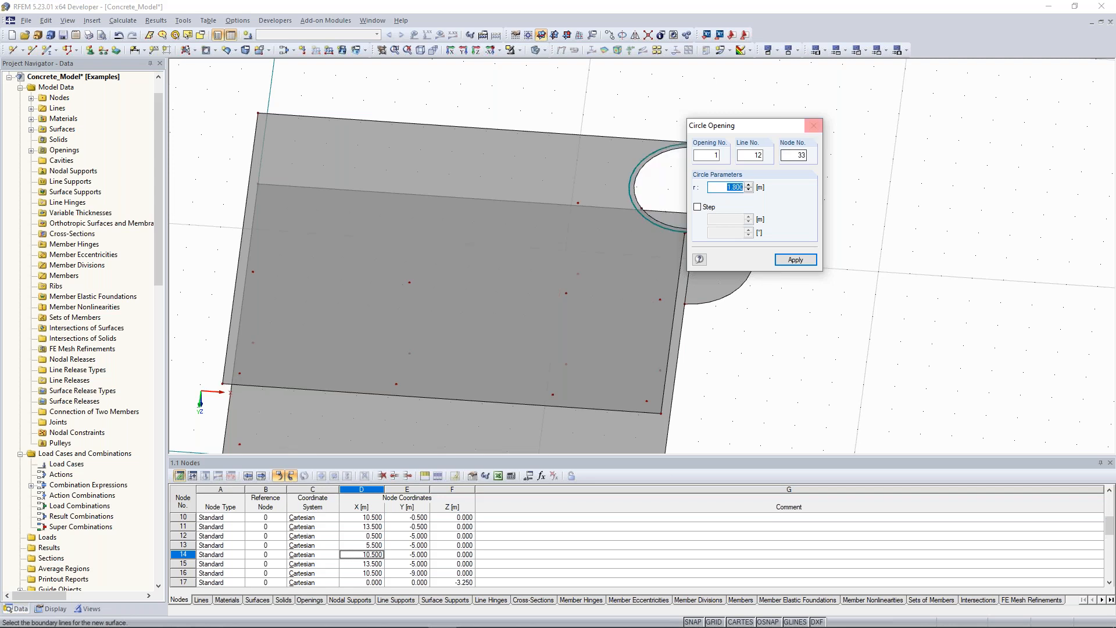
left_click(811, 127)
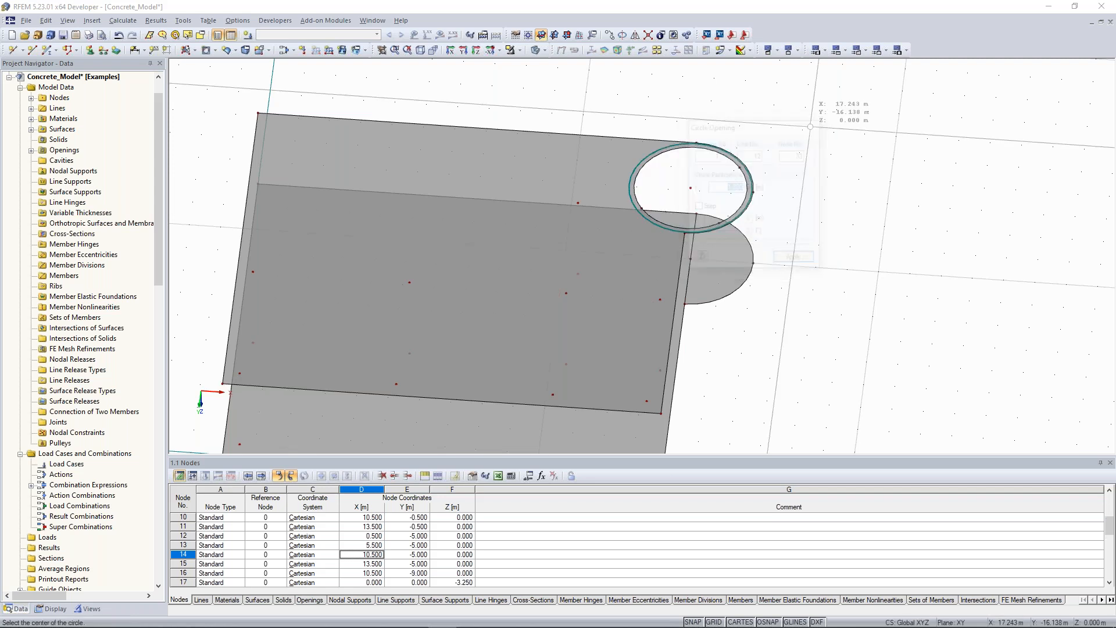
scroll(782, 181, "down", 1)
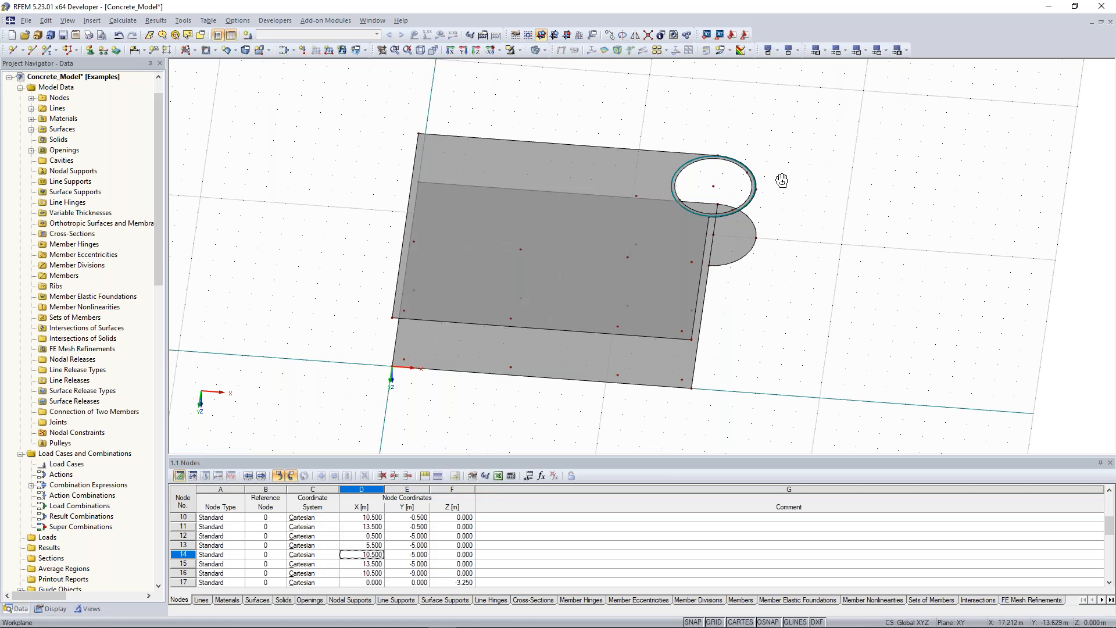
middle_click_drag(782, 180, 744, 115, "ctrl")
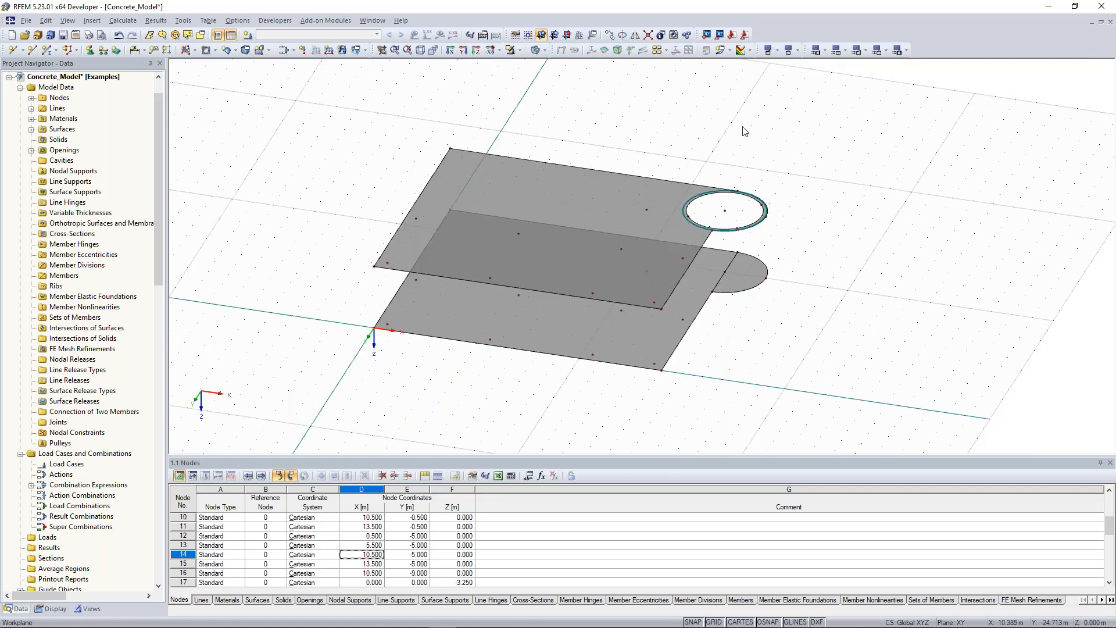
scroll(696, 129, "up", 1)
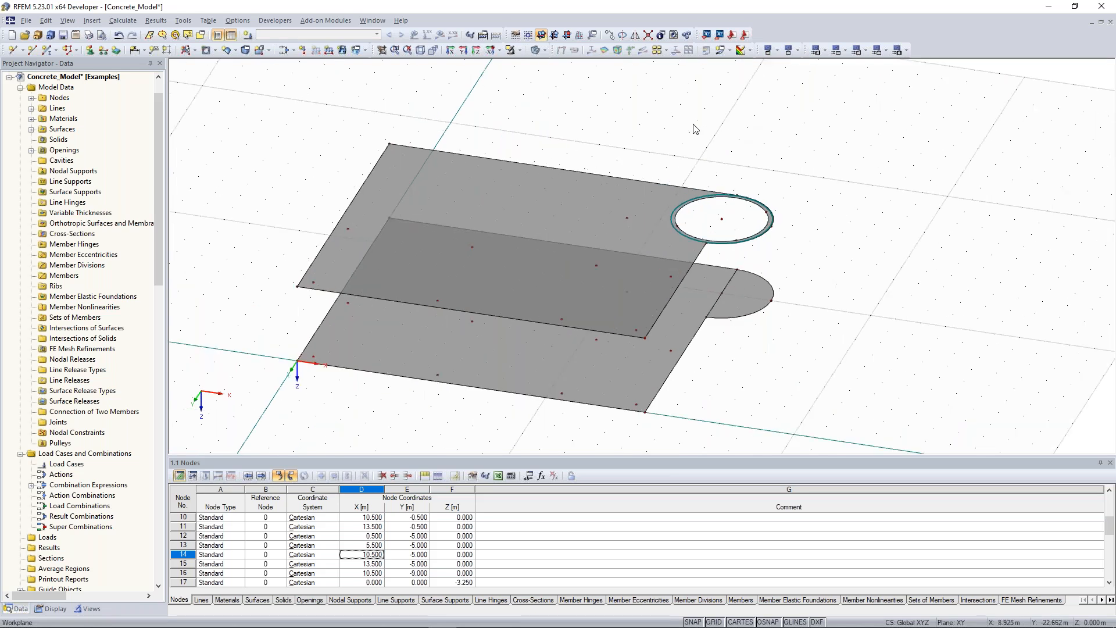
middle_click_drag(683, 140, 640, 116, "ctrl")
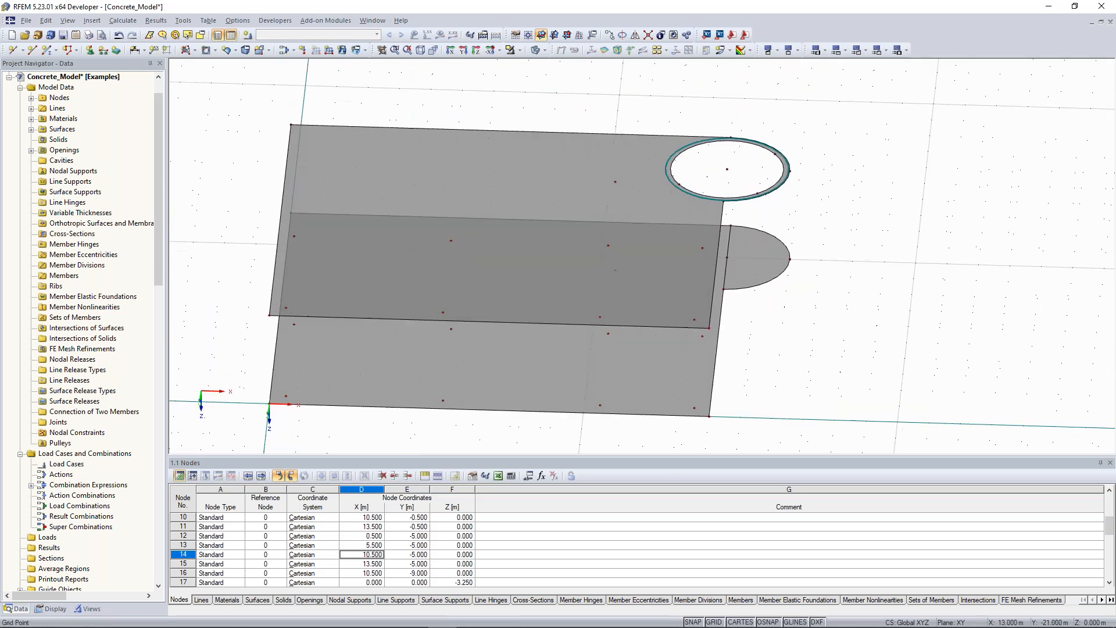
middle_click_drag(357, 197, 352, 223)
scroll(610, 167, "down", 2)
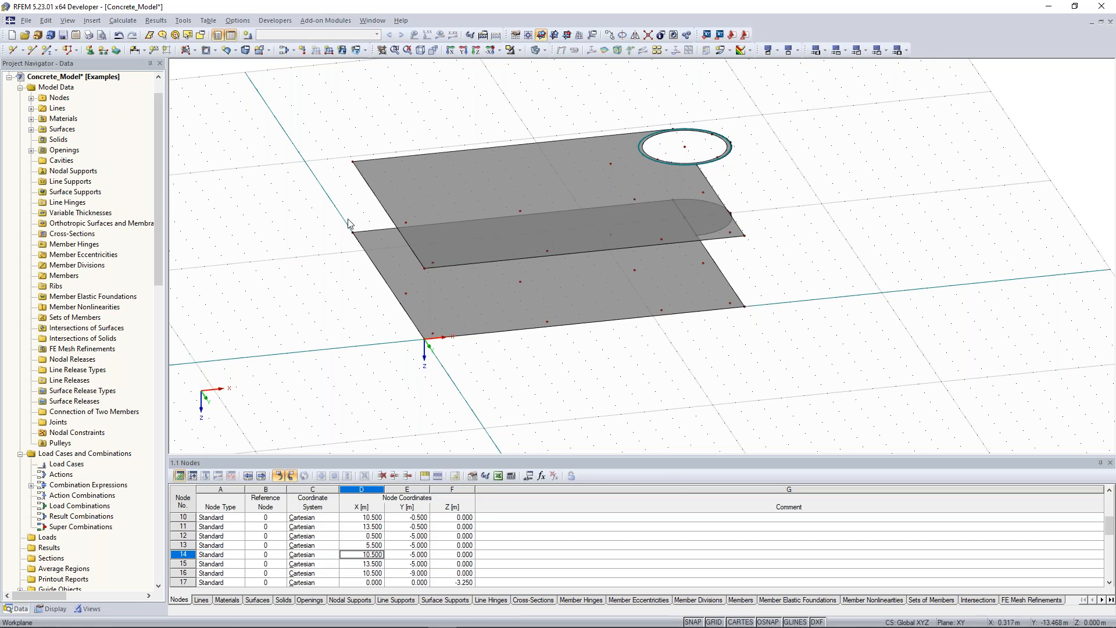
middle_click_drag(349, 224, 320, 241, "ctrl")
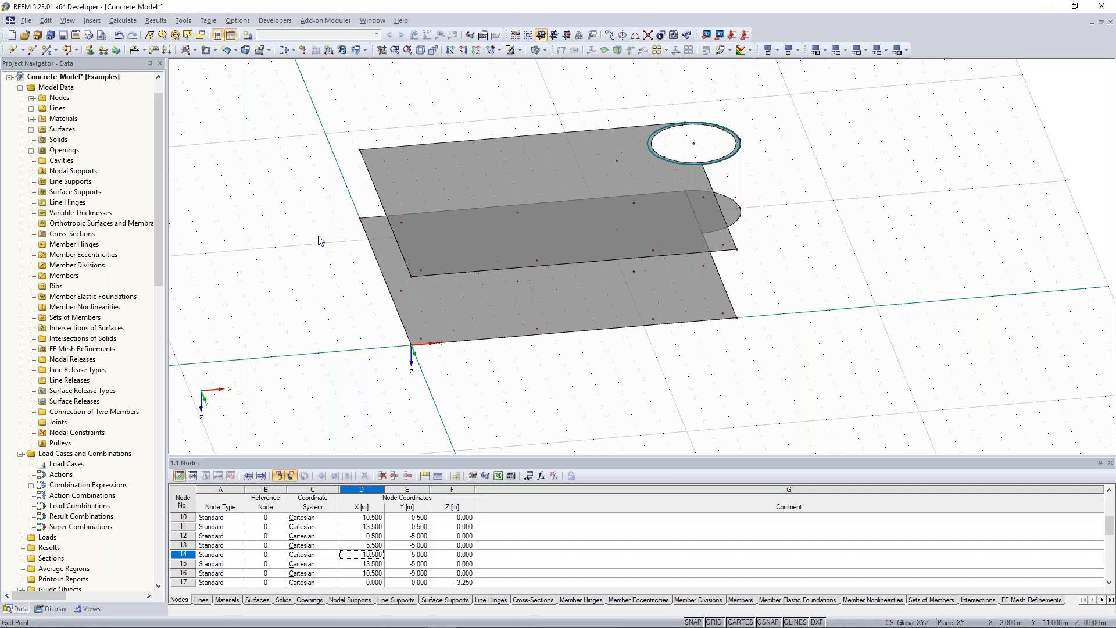
middle_click_drag(526, 203, 565, 190, "ctrl")
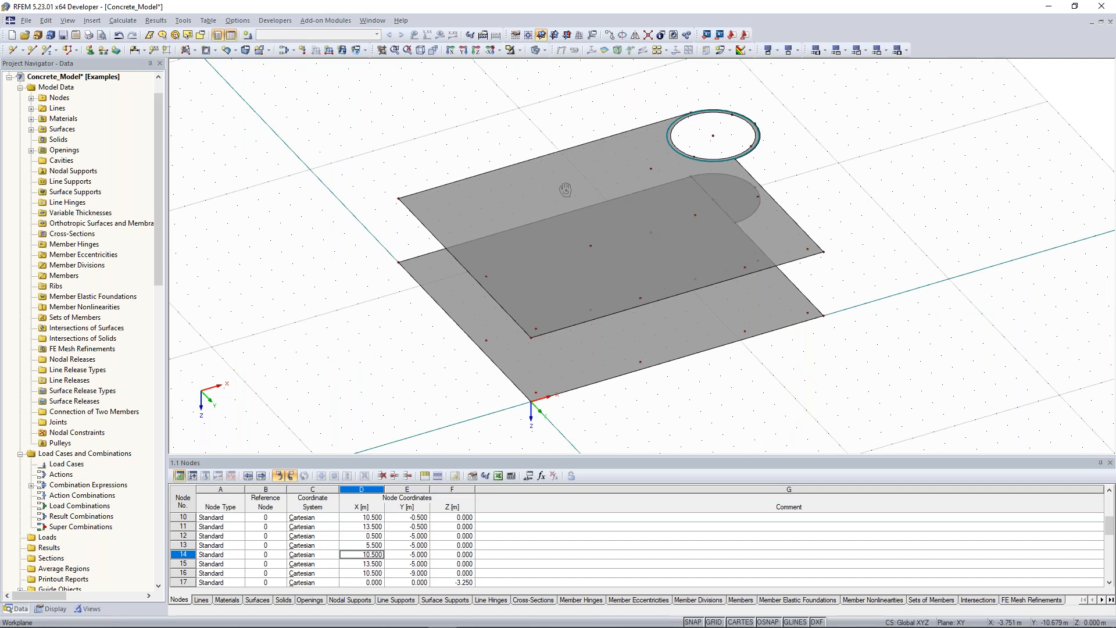
- Divide the ceiling slab's 12 m side edge with a new intermediate node 3.5 m from the line start
middle_click_drag(566, 189, 532, 181, "ctrl")
scroll(372, 285, "up", 3)
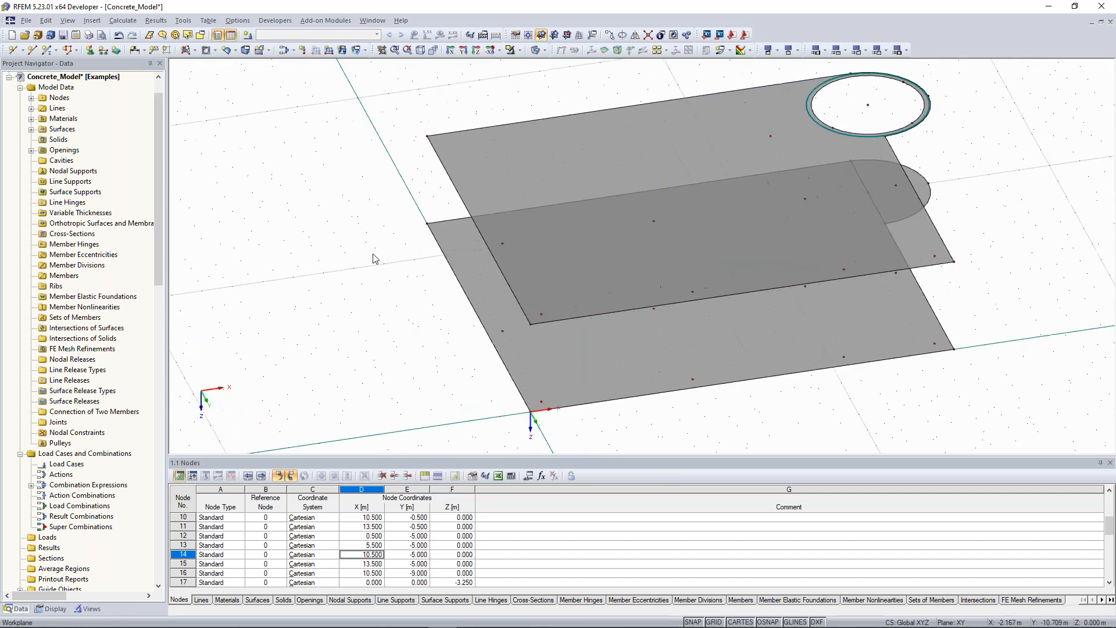
middle_click_drag(373, 256, 408, 269)
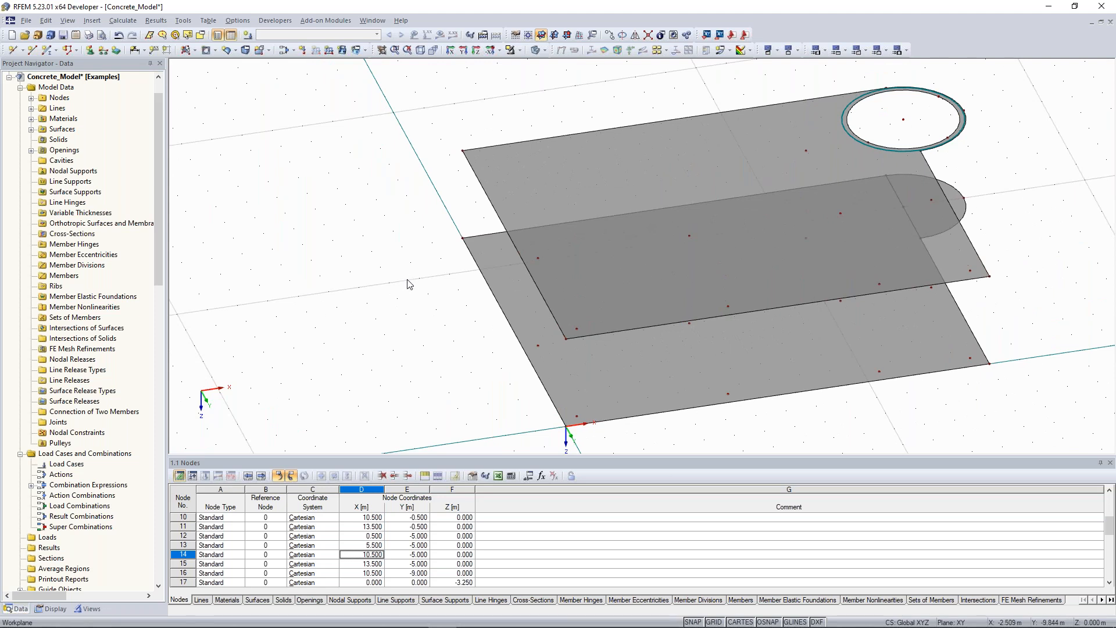
middle_click_drag(438, 249, 506, 186, "ctrl")
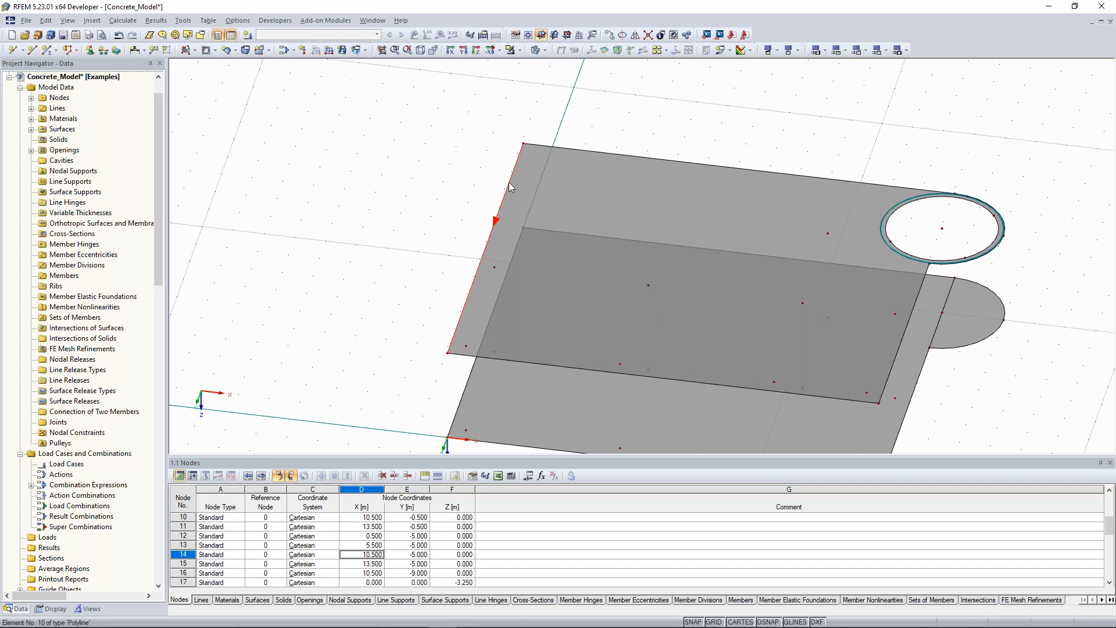
middle_click_drag(521, 183, 525, 181, "ctrl")
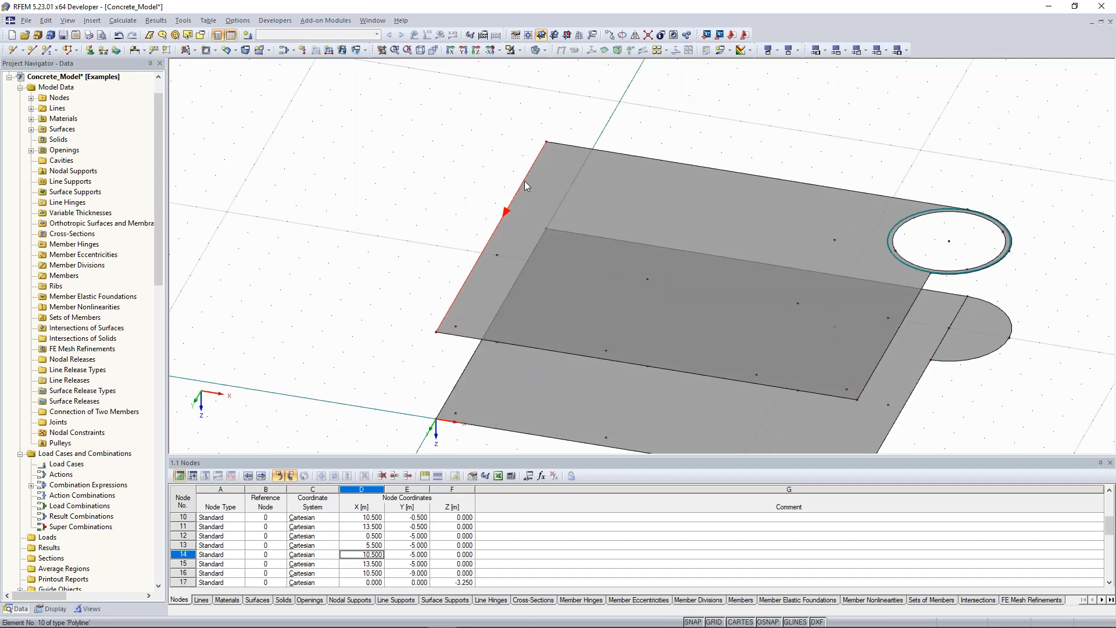
right_click(526, 186)
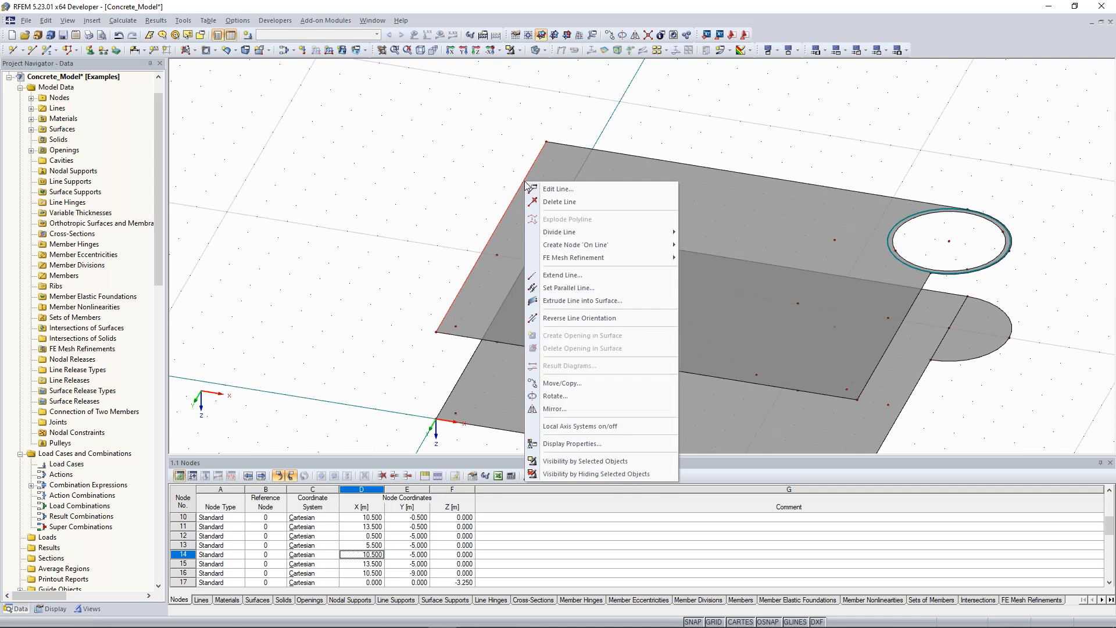
mouse_move(582, 235)
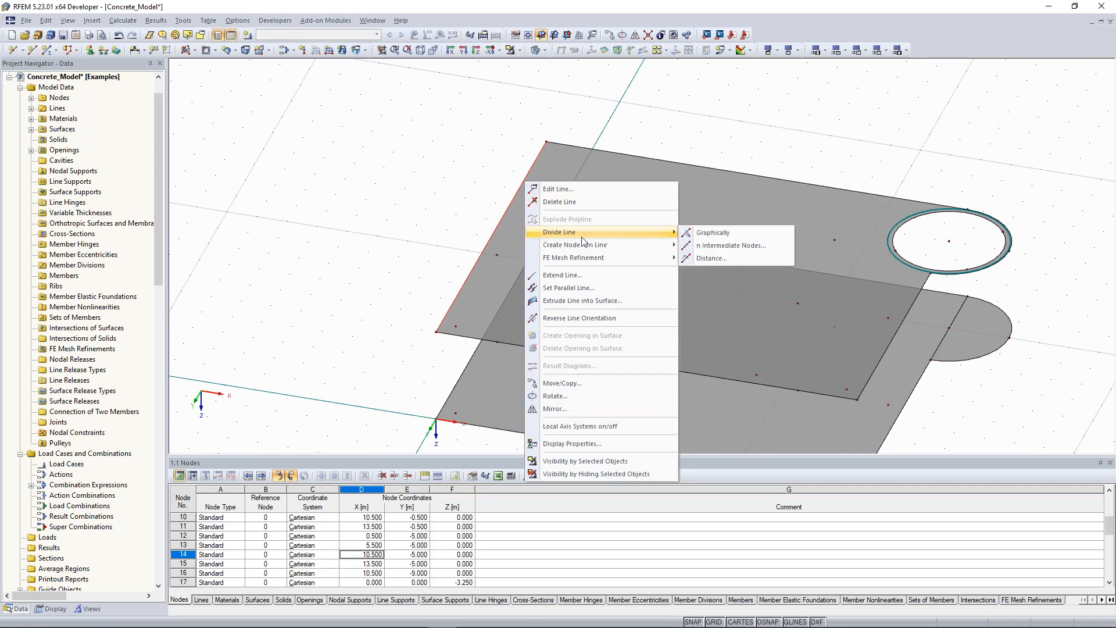
left_click(741, 257)
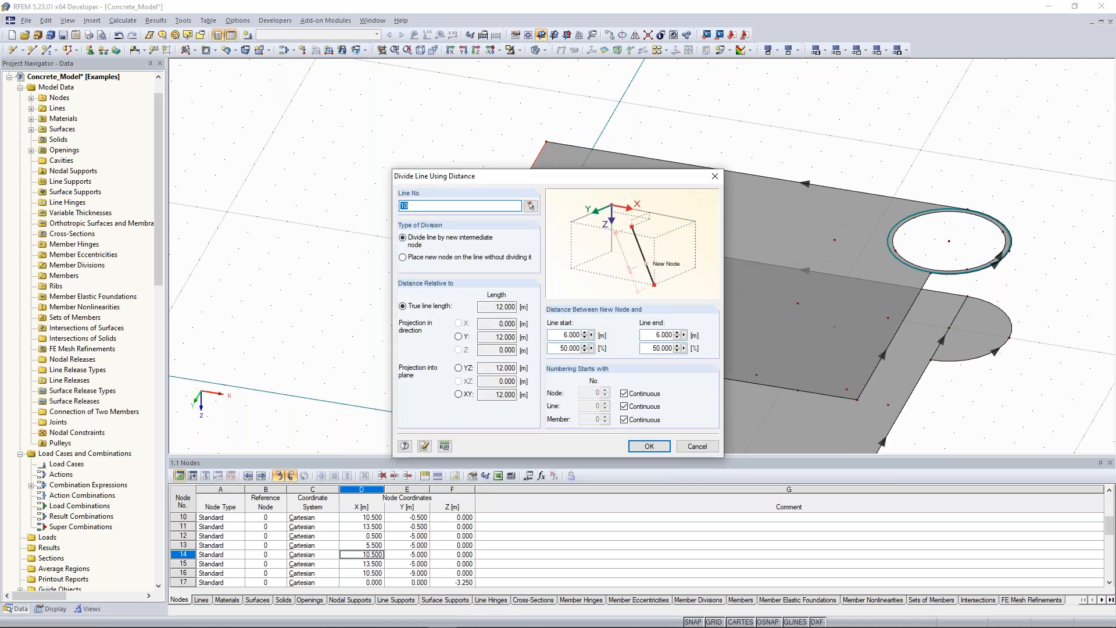
left_click_drag(511, 180, 808, 153)
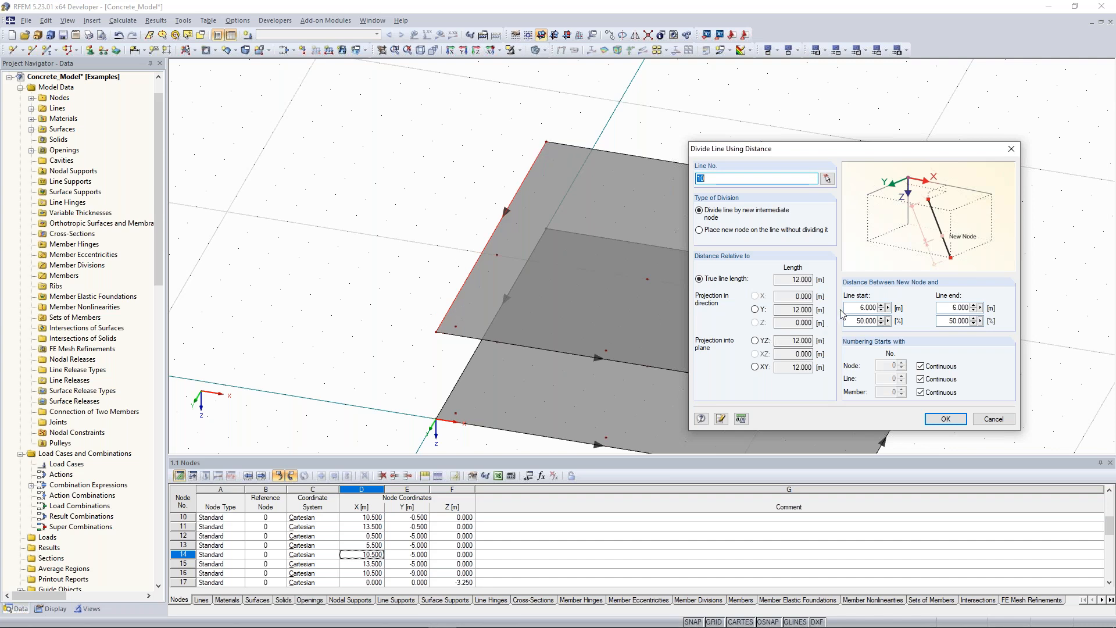
left_click_drag(857, 308, 877, 308)
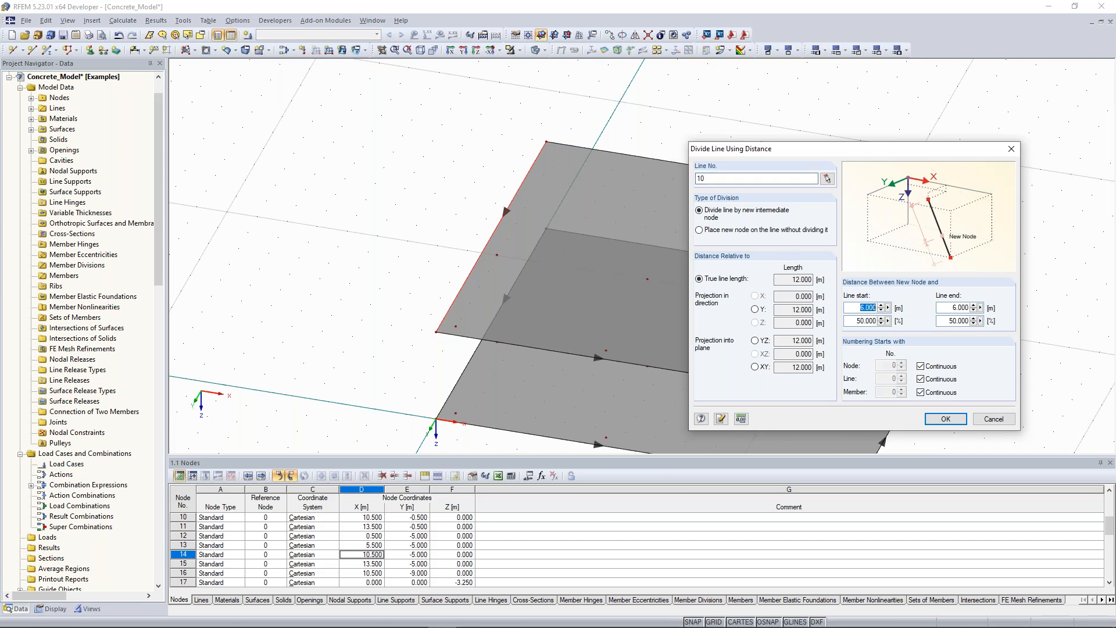
type("3,5")
left_click(945, 421)
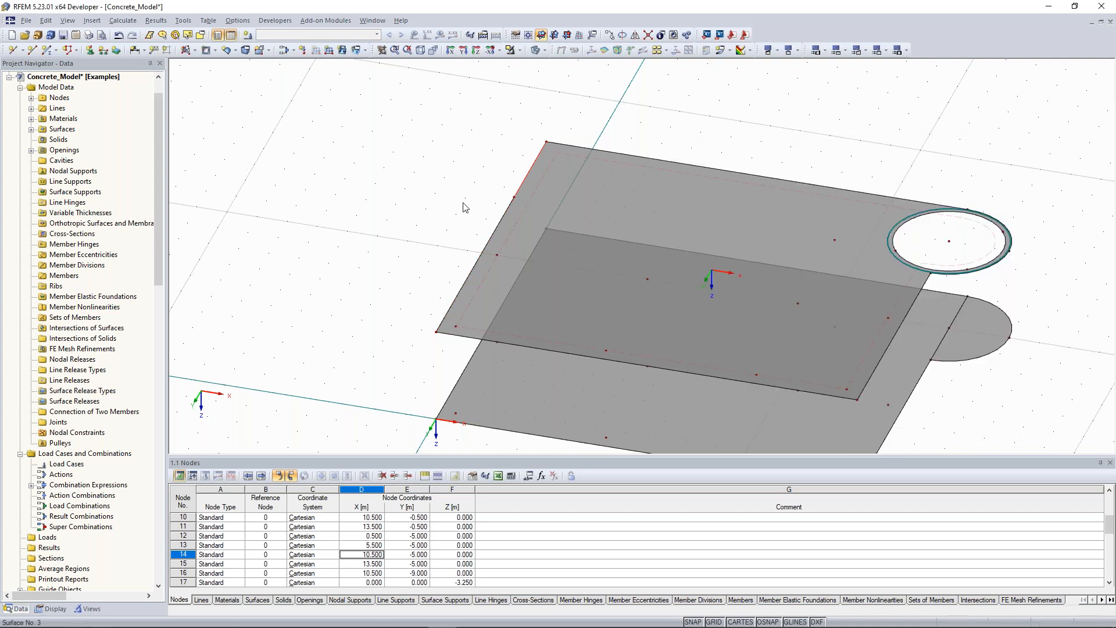
- Divide the ceiling slab's 14 m edge leading to the arc with an intermediate node 5.5 m from the line end
middle_click_drag(456, 211, 568, 247, "ctrl")
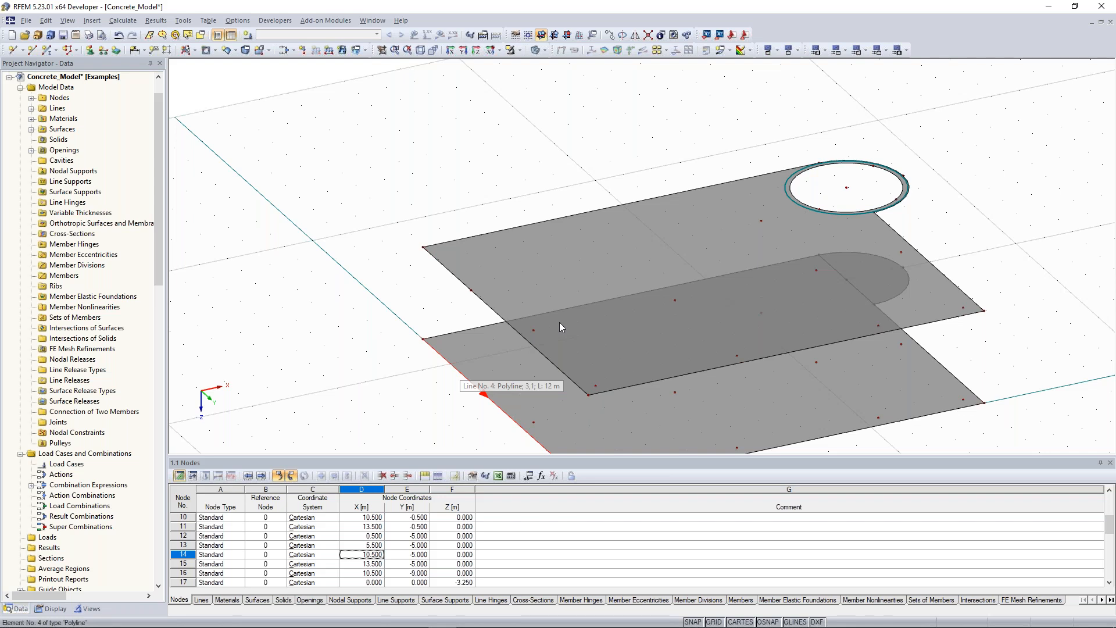
middle_click_drag(560, 322, 542, 156, "ctrl")
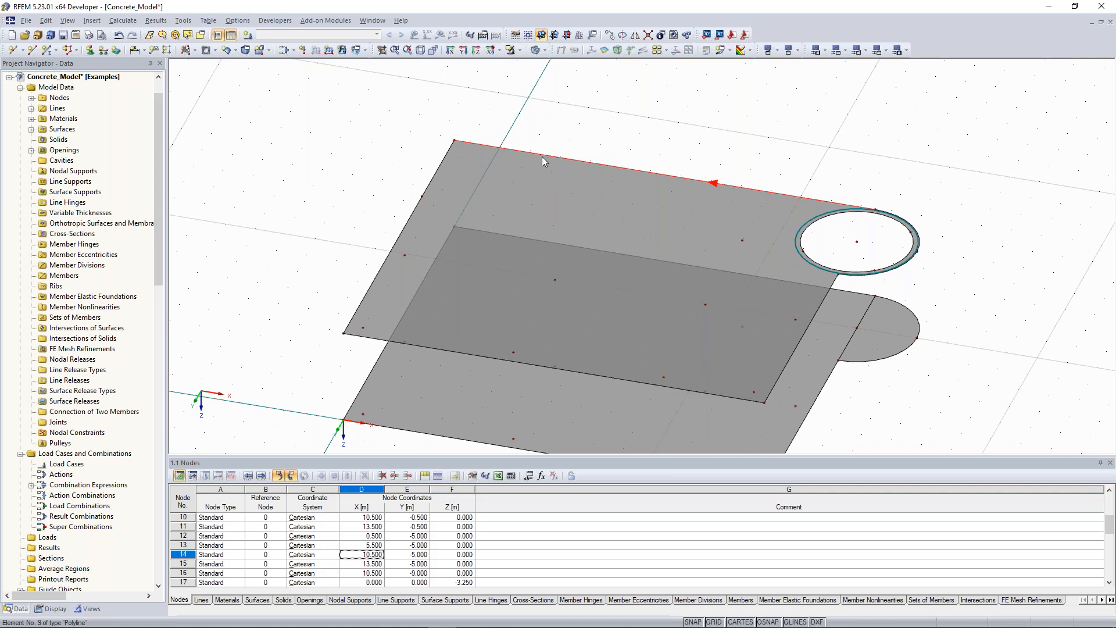
left_click(756, 232)
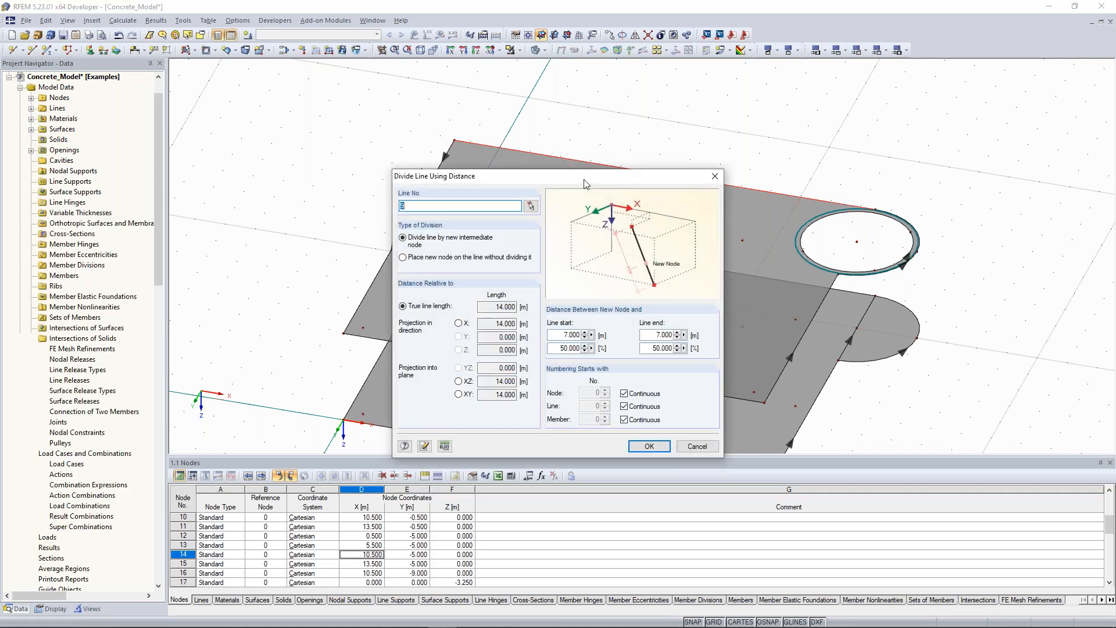
left_click_drag(569, 183, 843, 104)
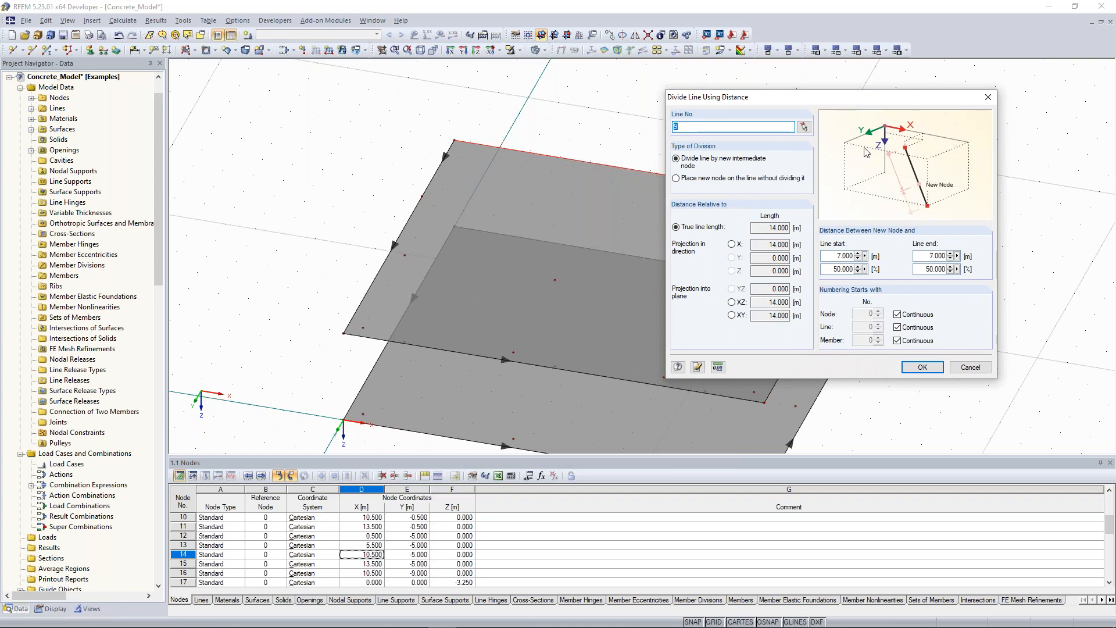
double_click(936, 255)
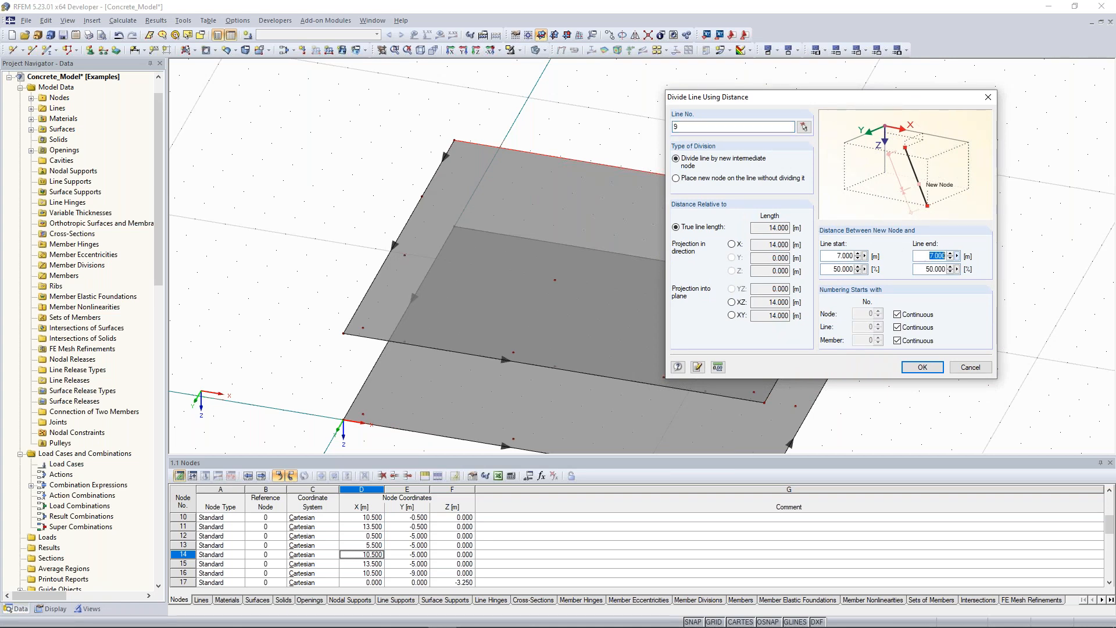
type("5.5")
left_click(929, 370)
left_click(929, 370)
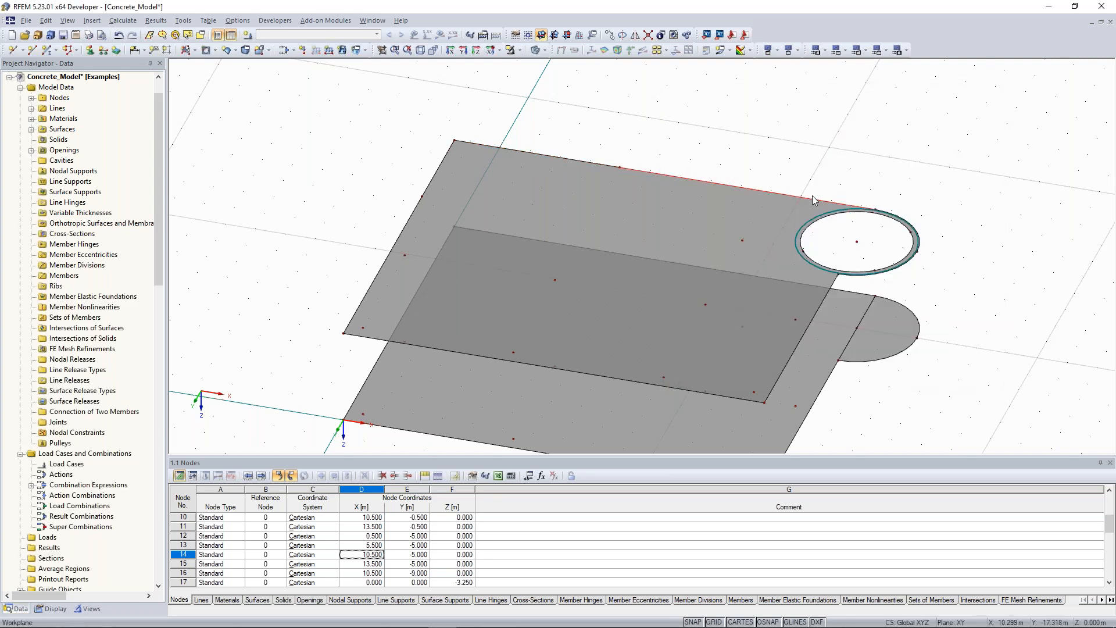
- Divide the remaining 8.5 m part of that edge with a new node 3.5 m from its line end
right_click(774, 196)
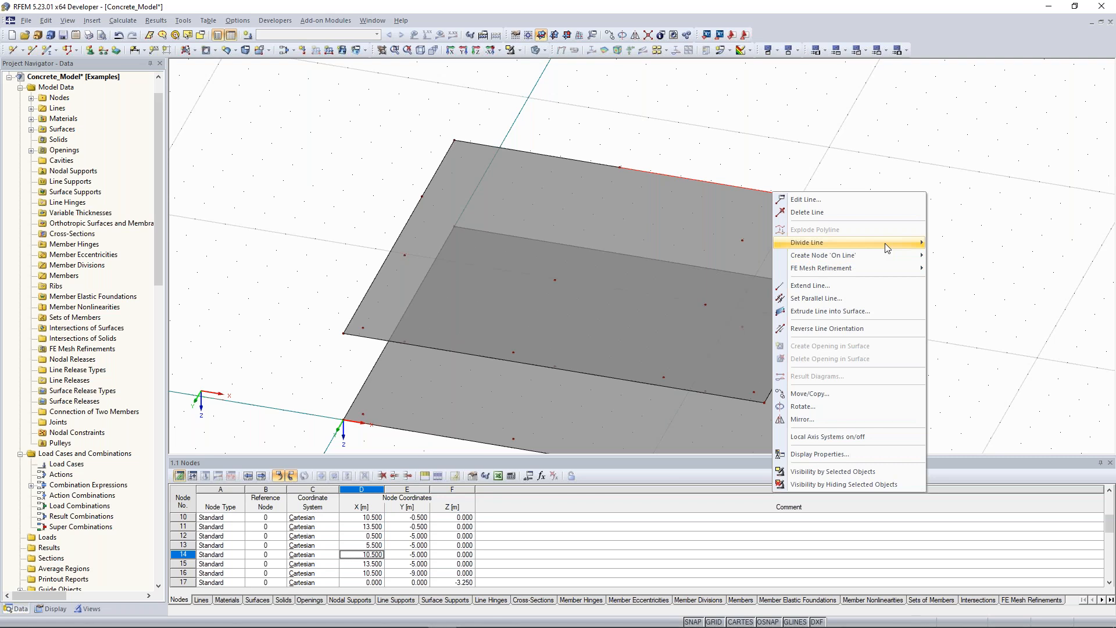
left_click(857, 242)
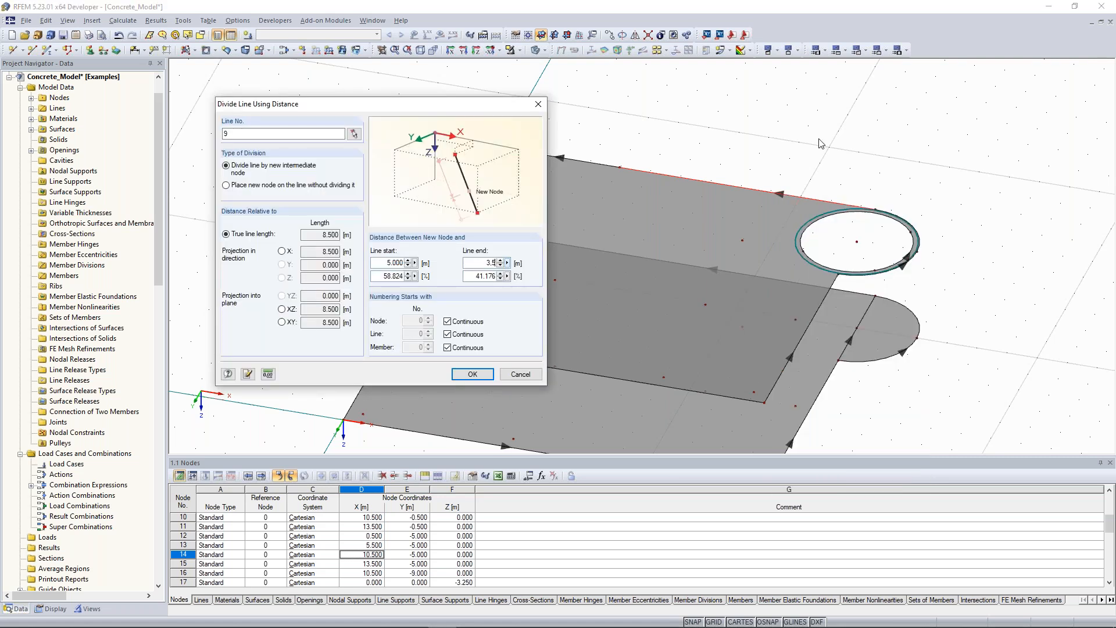
key("Return")
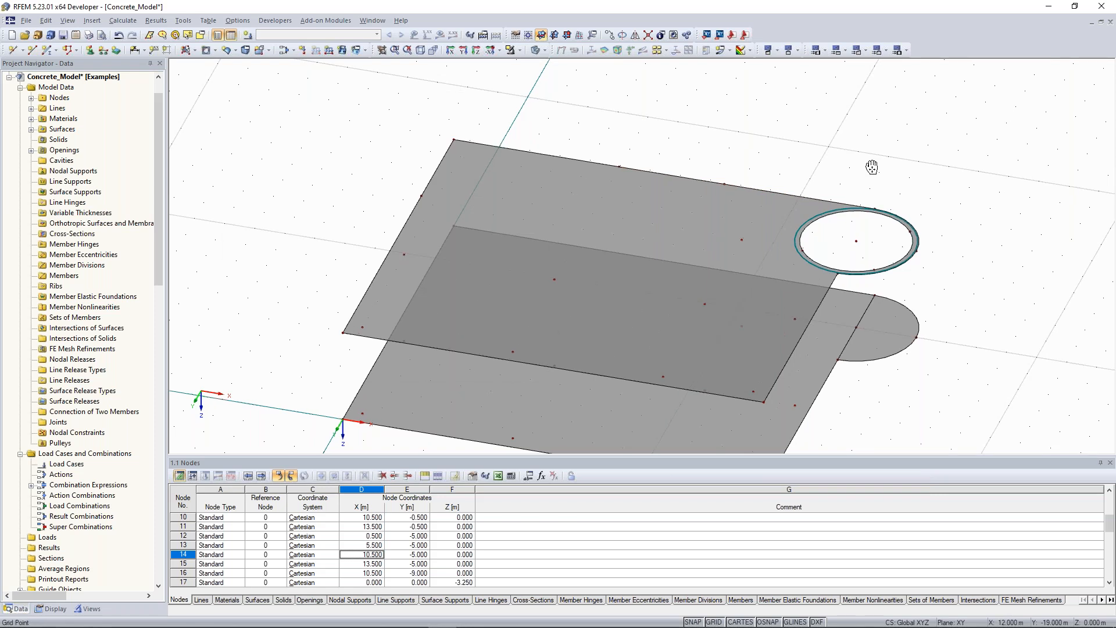
- Divide the ceiling slab's 8 m edge beside the circular opening with an intermediate node 2 m from the line end
middle_click_drag(872, 167, 813, 120)
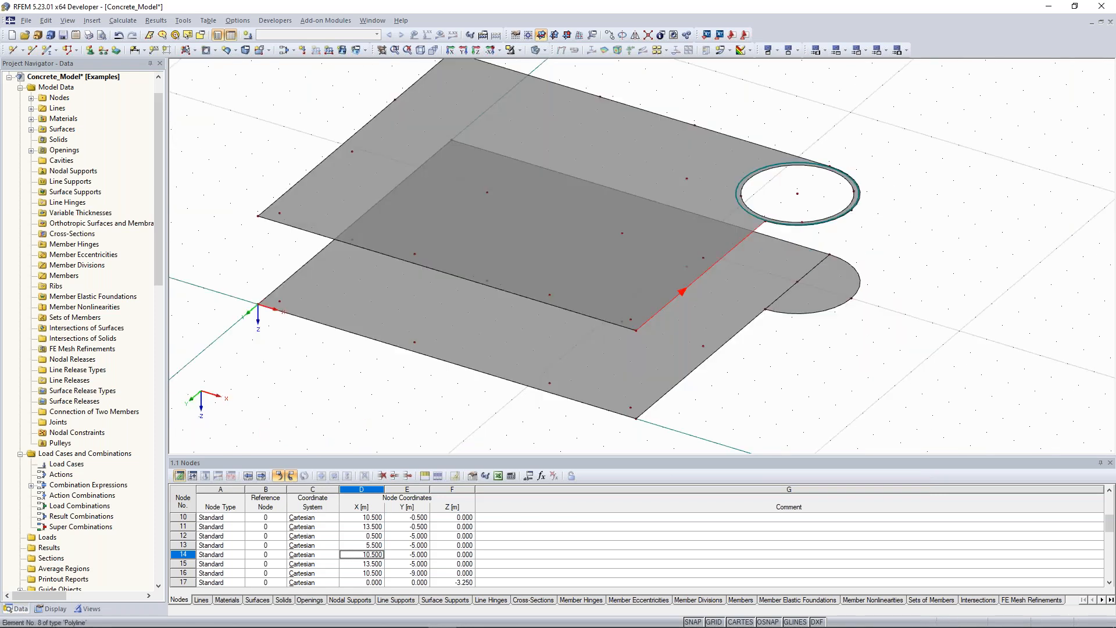
right_click(814, 307)
mouse_move(846, 283)
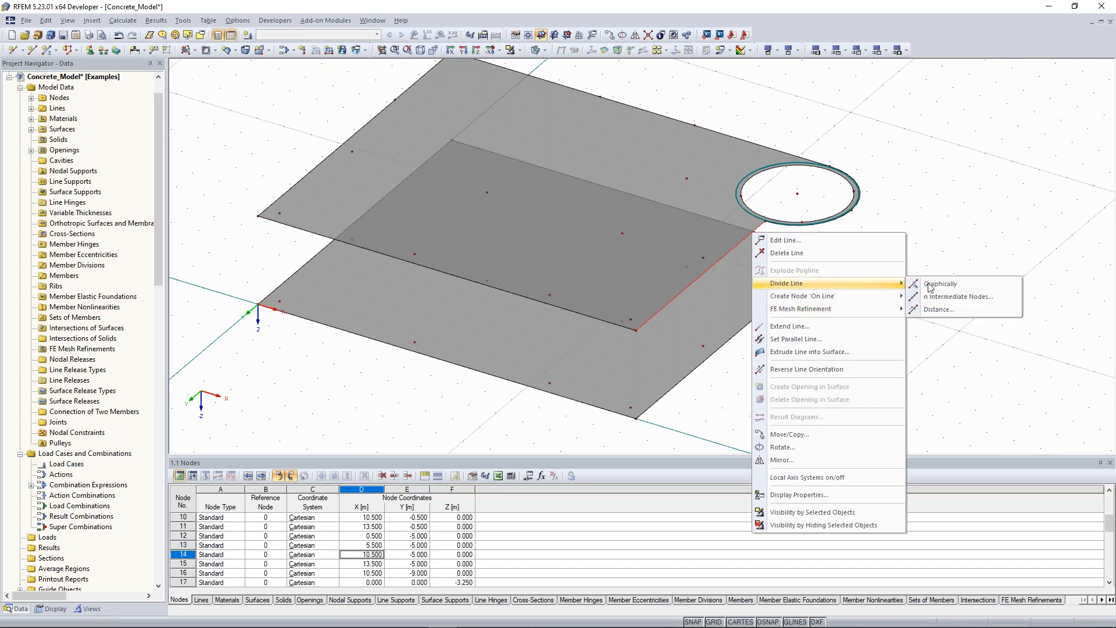
left_click(976, 314)
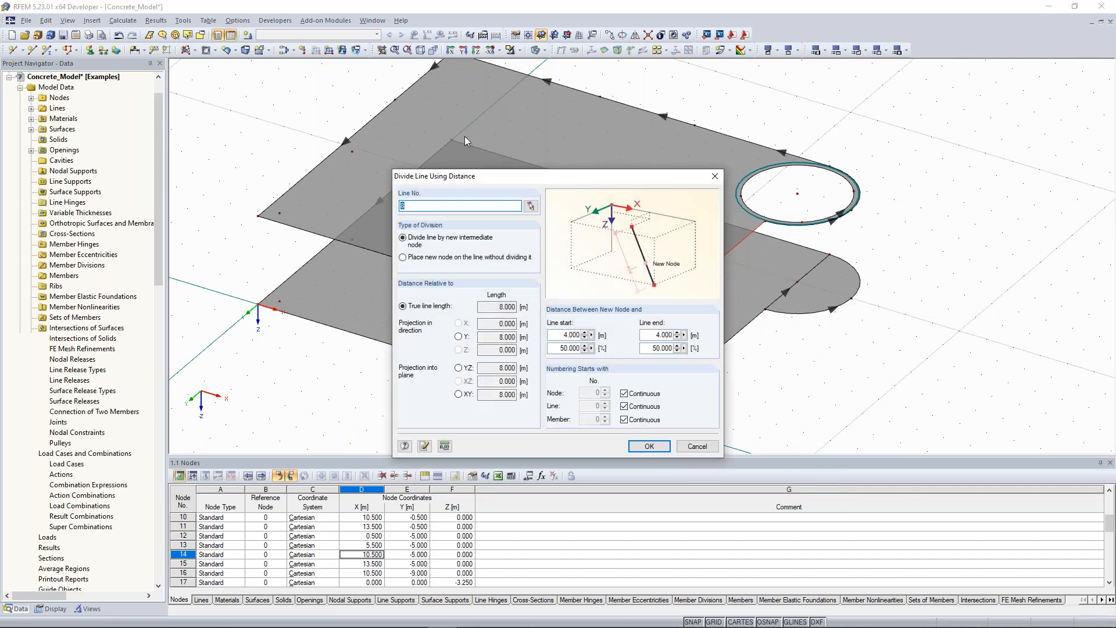
left_click_drag(570, 176, 396, 103)
double_click(481, 261)
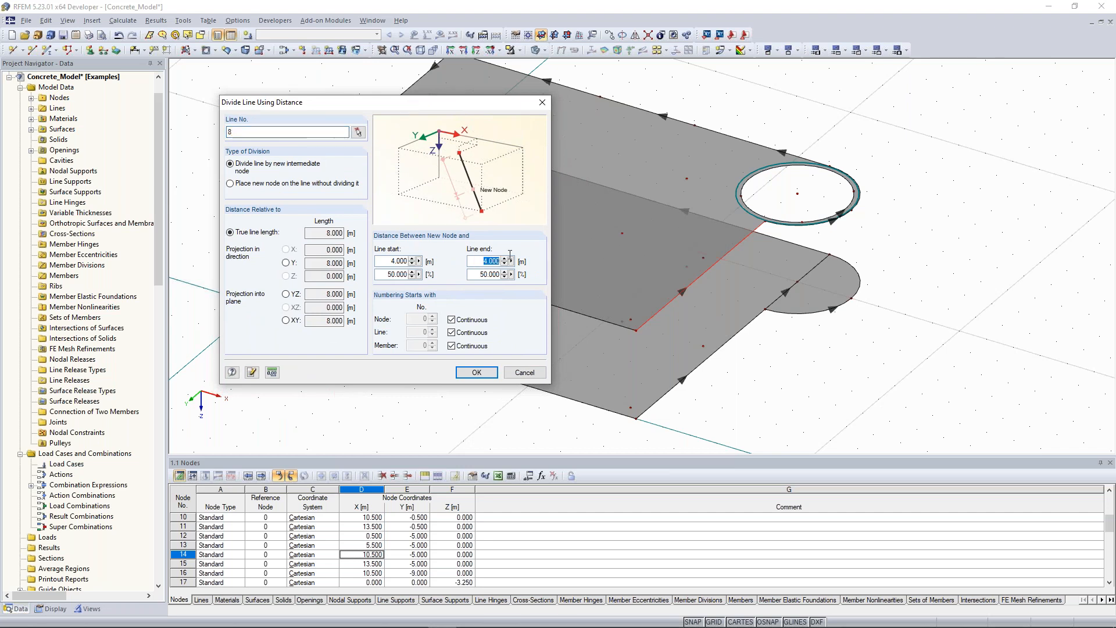
type("2")
left_click(476, 375)
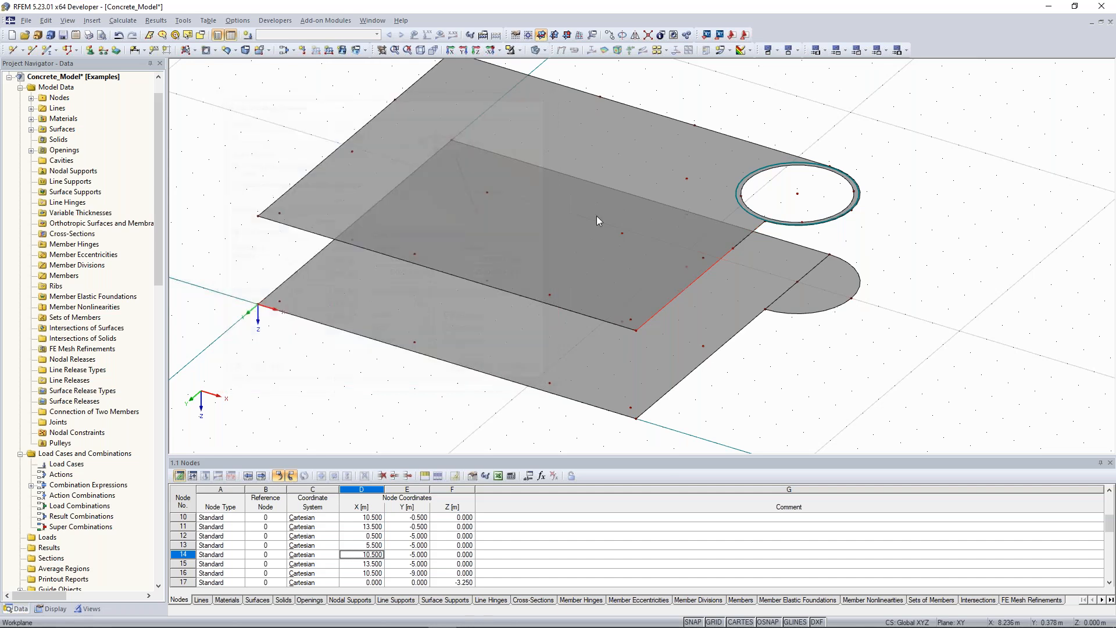
- Draw a vertical line between floor and ceiling slab at the corner where the divided 12 m and 14 m edges meet
middle_click_drag(533, 151, 413, 267, "ctrl")
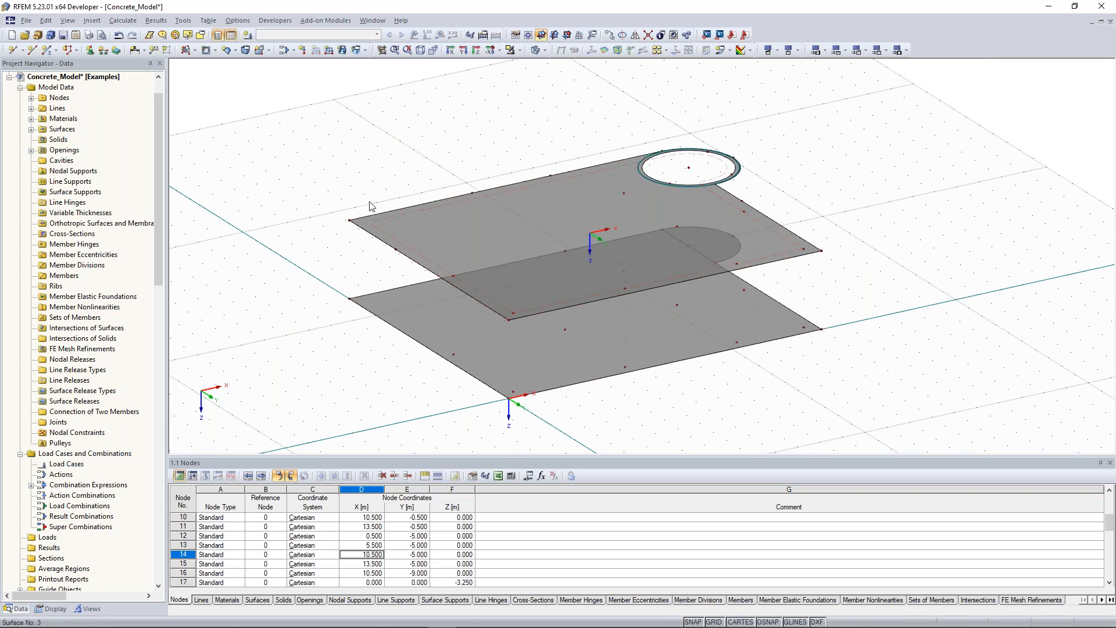
scroll(225, 178, "up", 1)
middle_click_drag(226, 177, 254, 153)
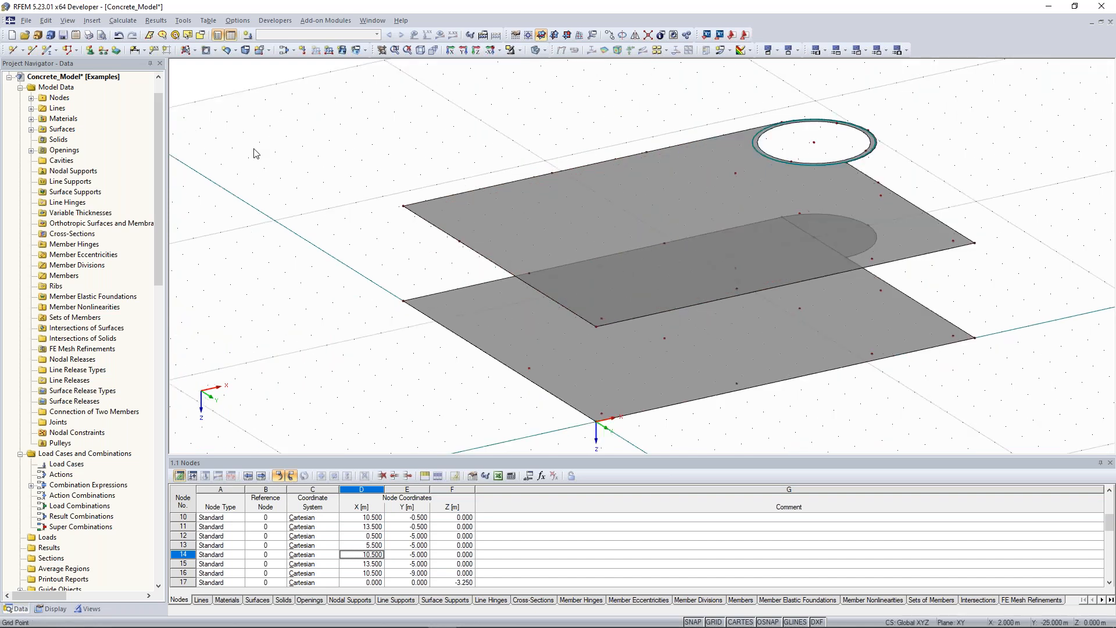
left_click(33, 53)
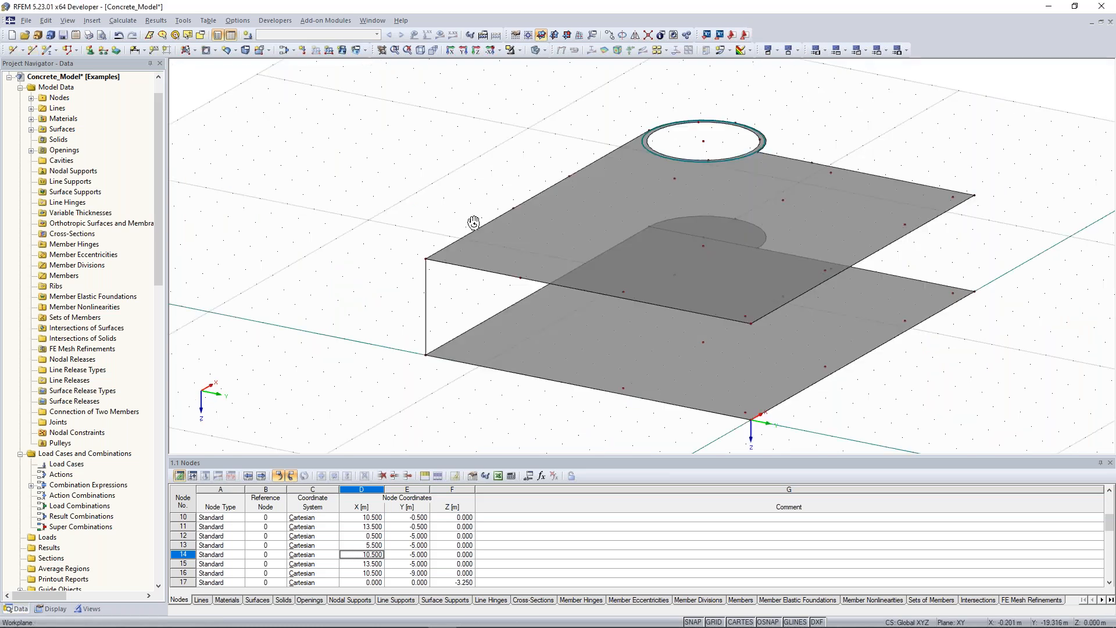
- Copy the vertical corner line to the nearest division nodes on the ceiling's 12 m and 14 m edges
middle_click_drag(473, 222, 807, 276, "ctrl")
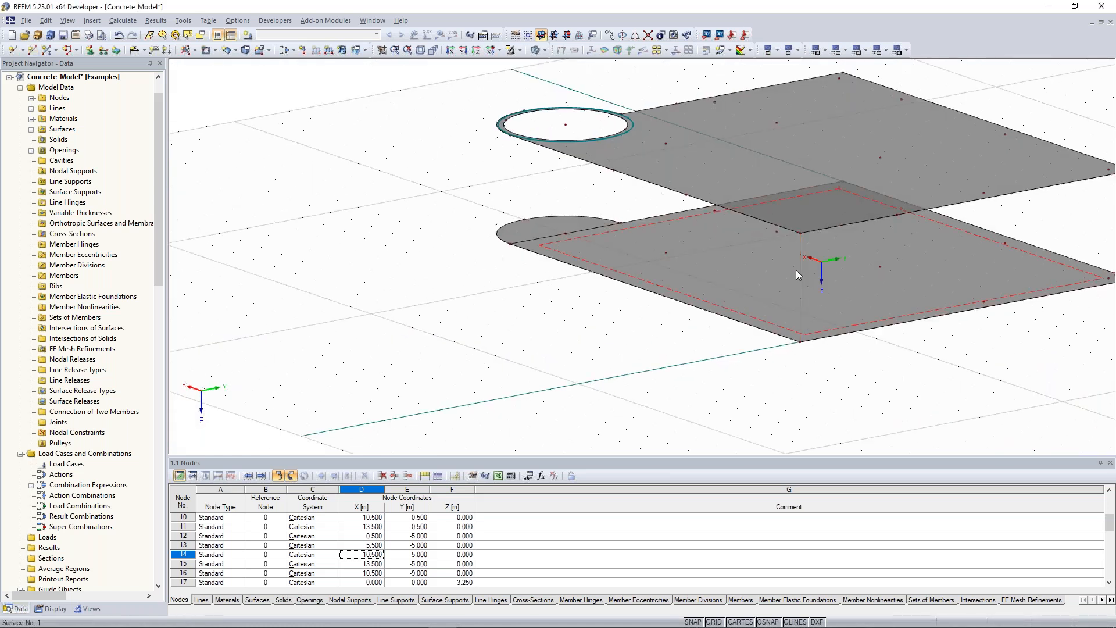
middle_click_drag(674, 295, 578, 187, "ctrl")
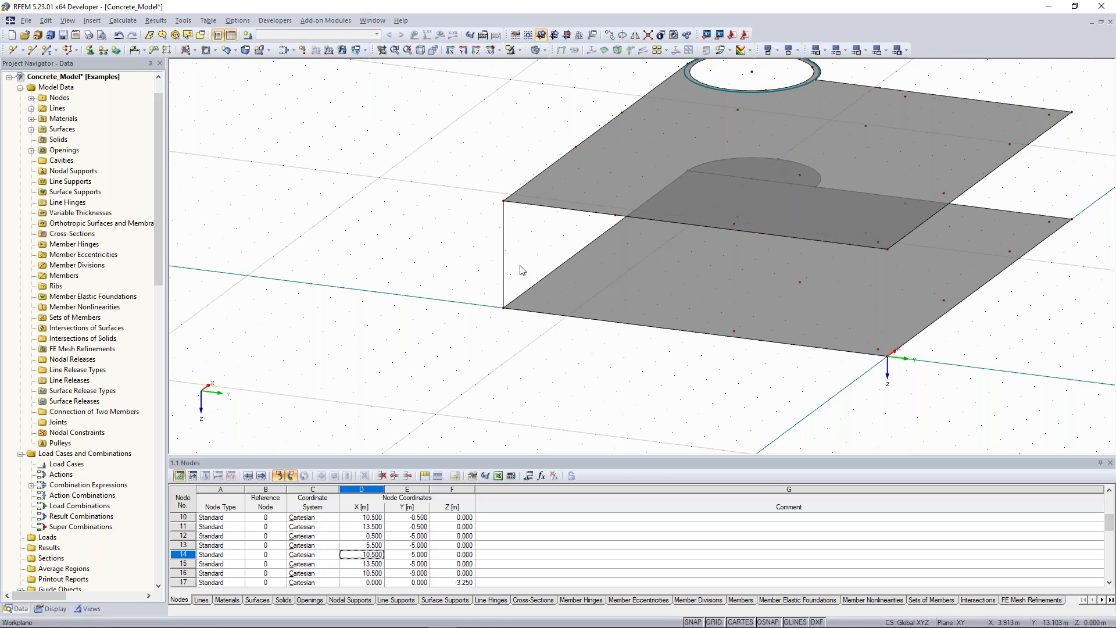
middle_click_drag(522, 270, 356, 241, "ctrl")
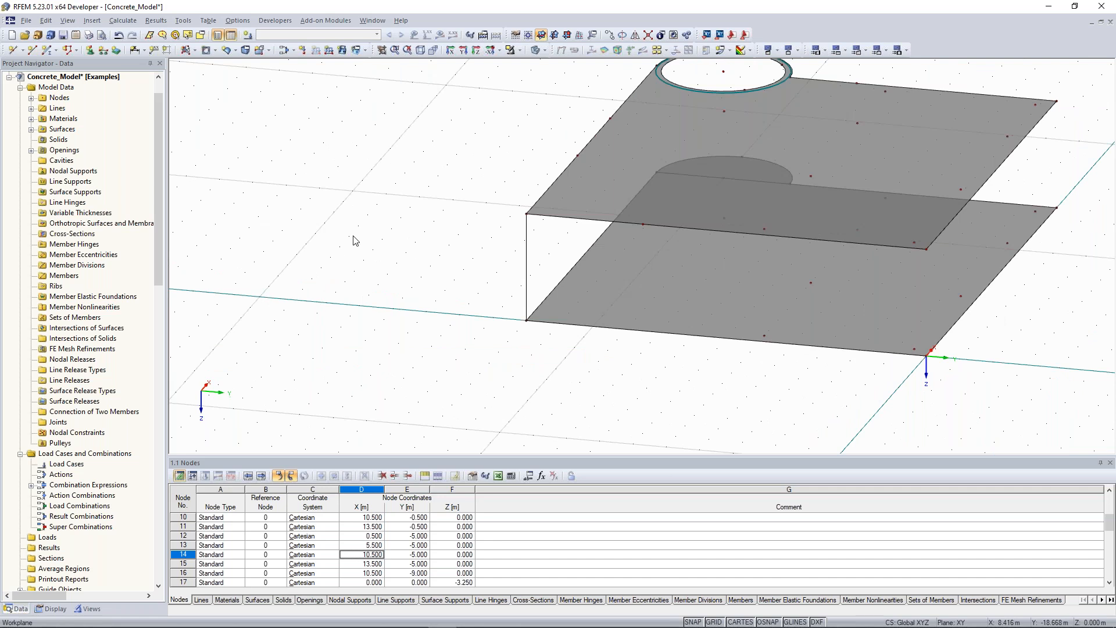
middle_click_drag(356, 241, 383, 237, "ctrl")
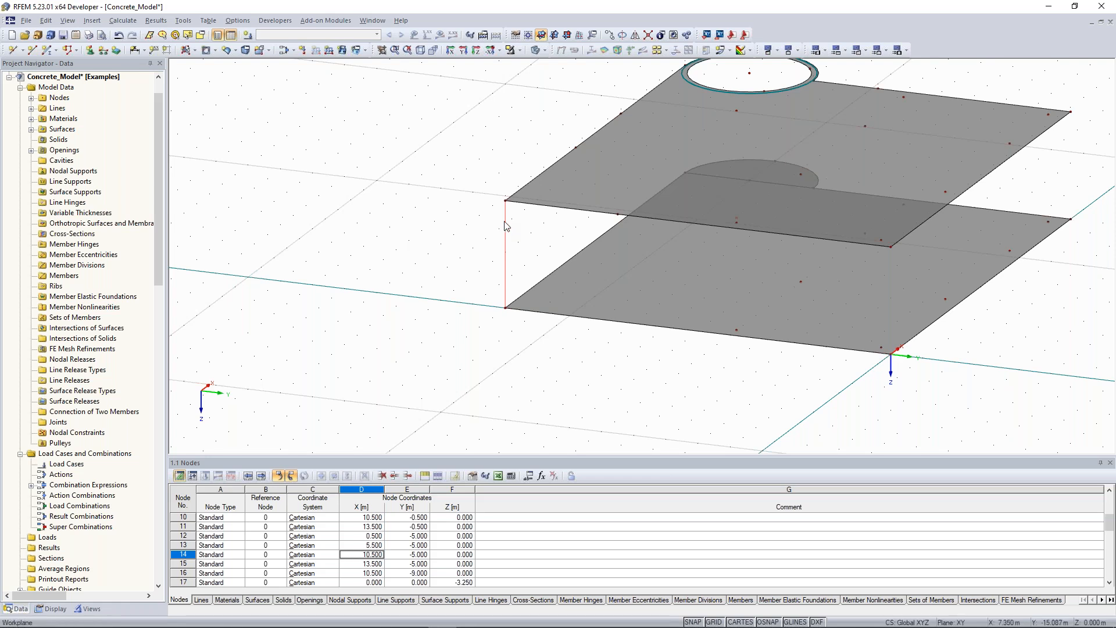
mouse_move(506, 221)
left_click_drag(619, 215, 617, 214, "ctrl")
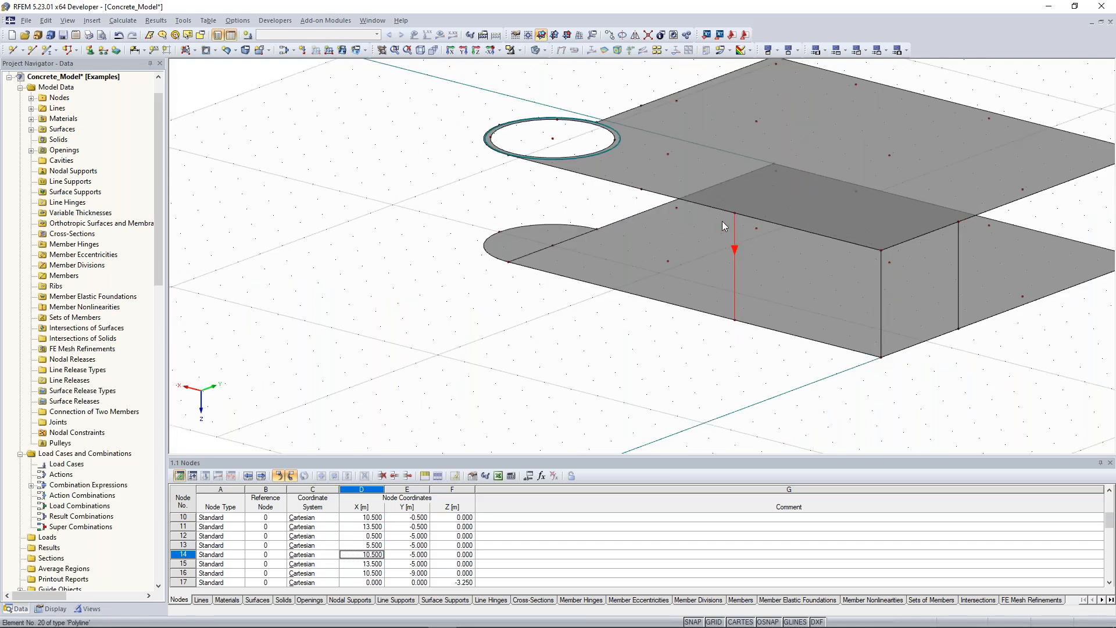
- Copy the vertical line to the second division node on the 14 m edge, both arc ends and the 8 m edge's division node
left_click_drag(722, 221, 642, 189, "ctrl")
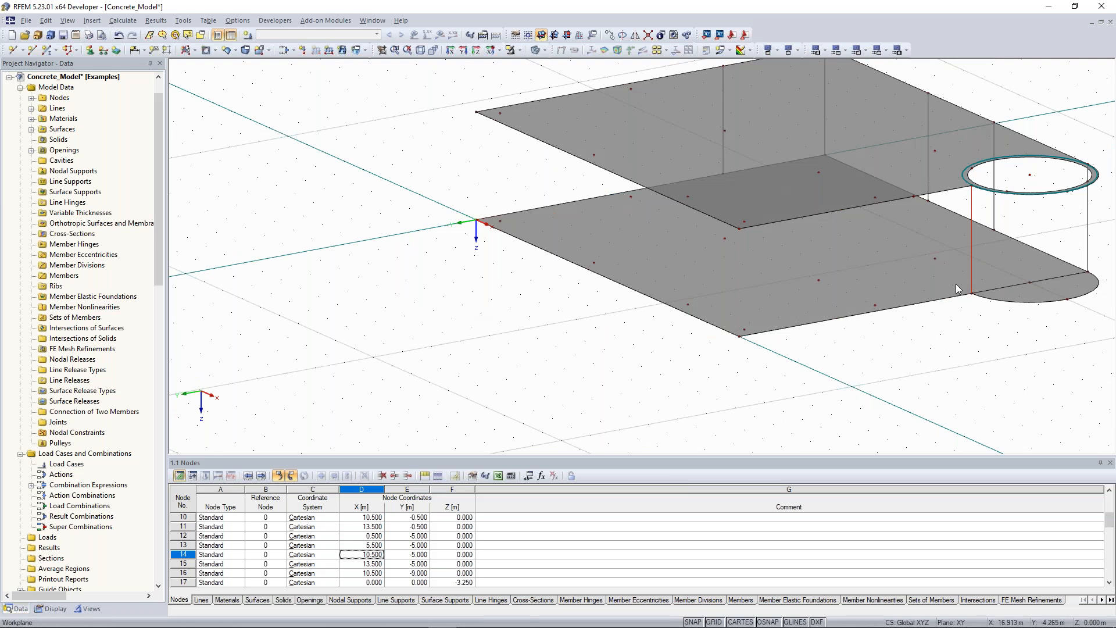
middle_click_drag(956, 283, 869, 314, "ctrl")
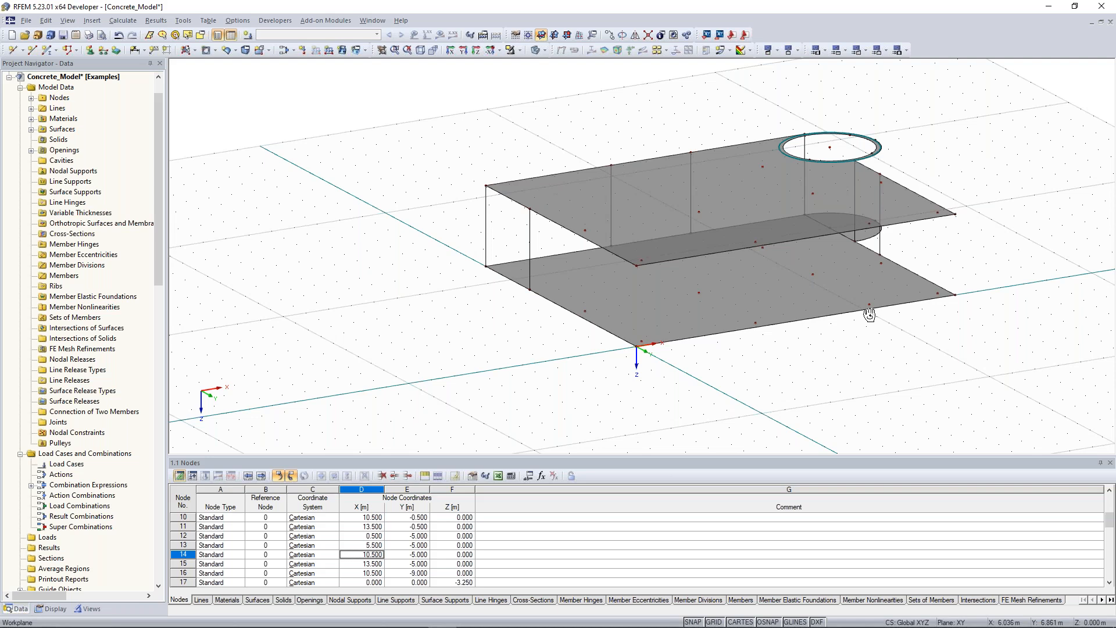
middle_click_drag(870, 314, 750, 331, "ctrl")
scroll(415, 186, "up", 1)
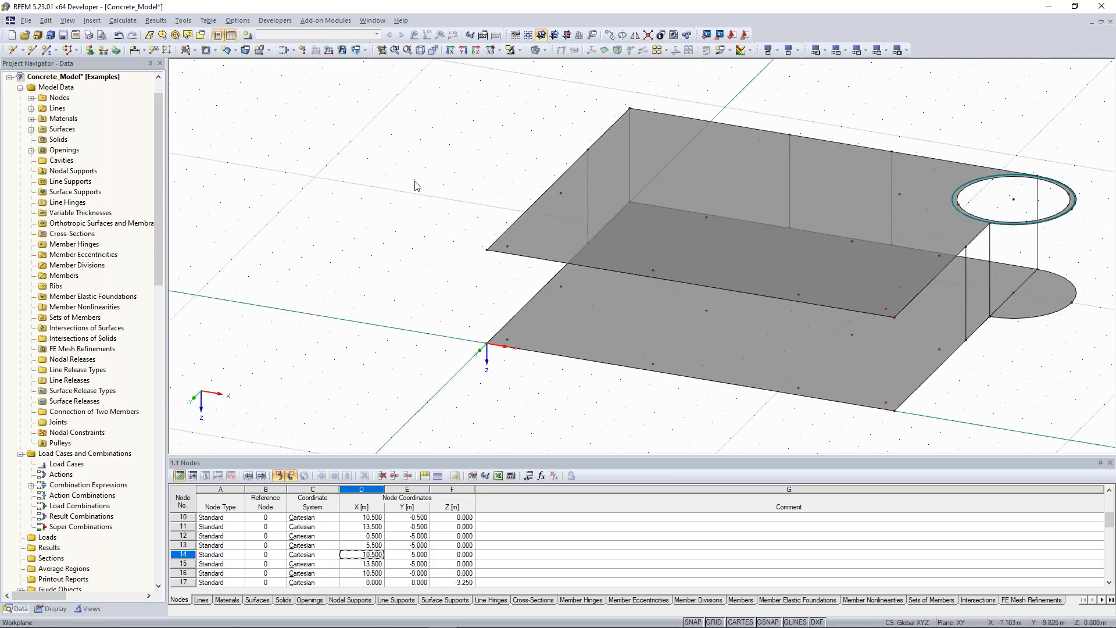
- Create a 200 mm thick plane wall from boundary lines between the corner vertical line and its neighbour on the 12 m edge
left_click(194, 50)
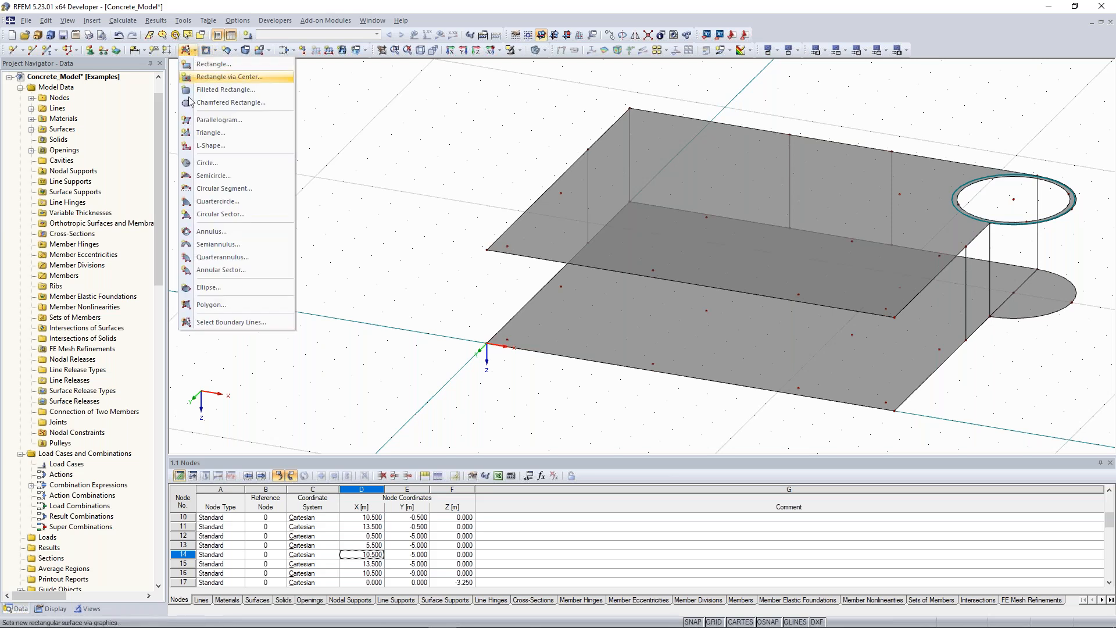
left_click(247, 323)
double_click(454, 297)
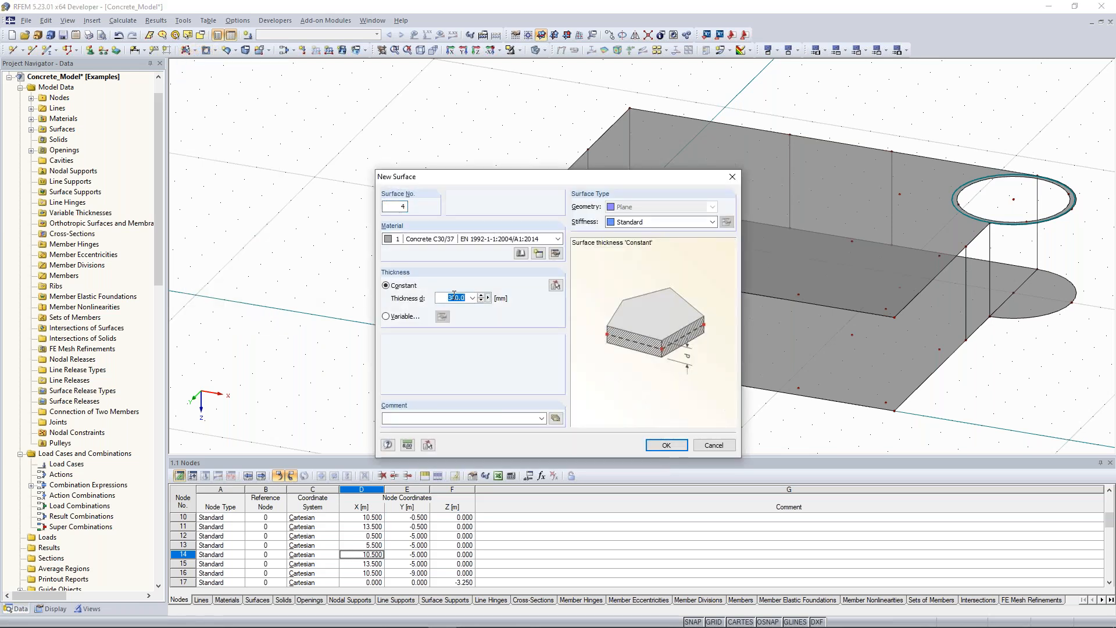
type("200")
key("Return")
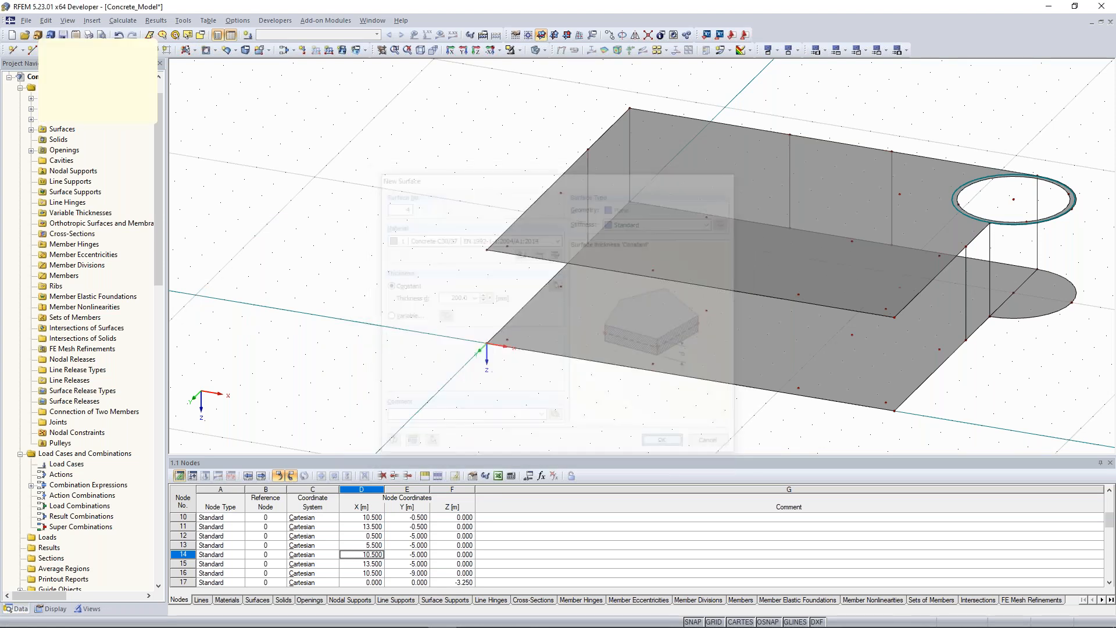
middle_click_drag(404, 187, 914, 213, "ctrl")
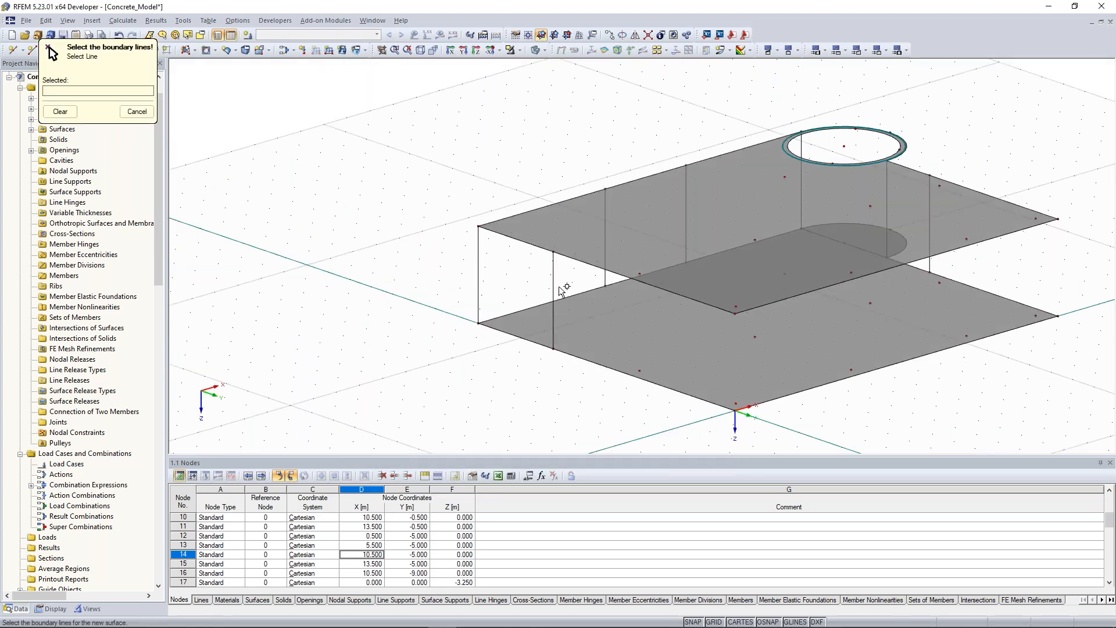
left_click(553, 290)
left_click(511, 335)
left_click(477, 287)
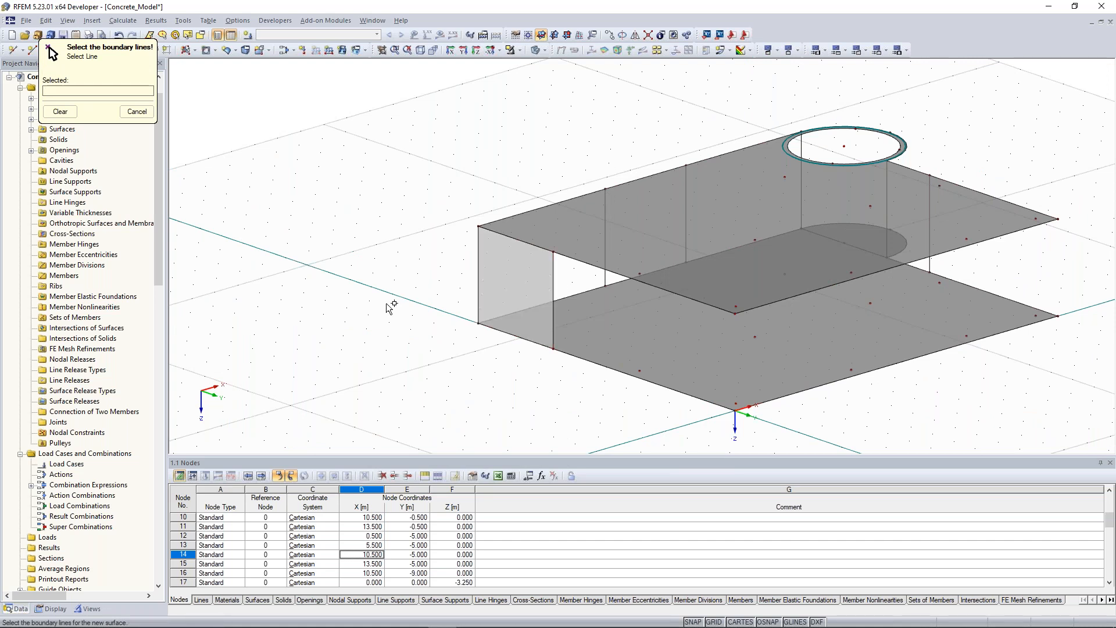
- Create the two plane walls on the 14 m edge and the one on the 8 m edge from their boundary lines
middle_click_drag(386, 303, 651, 313, "ctrl")
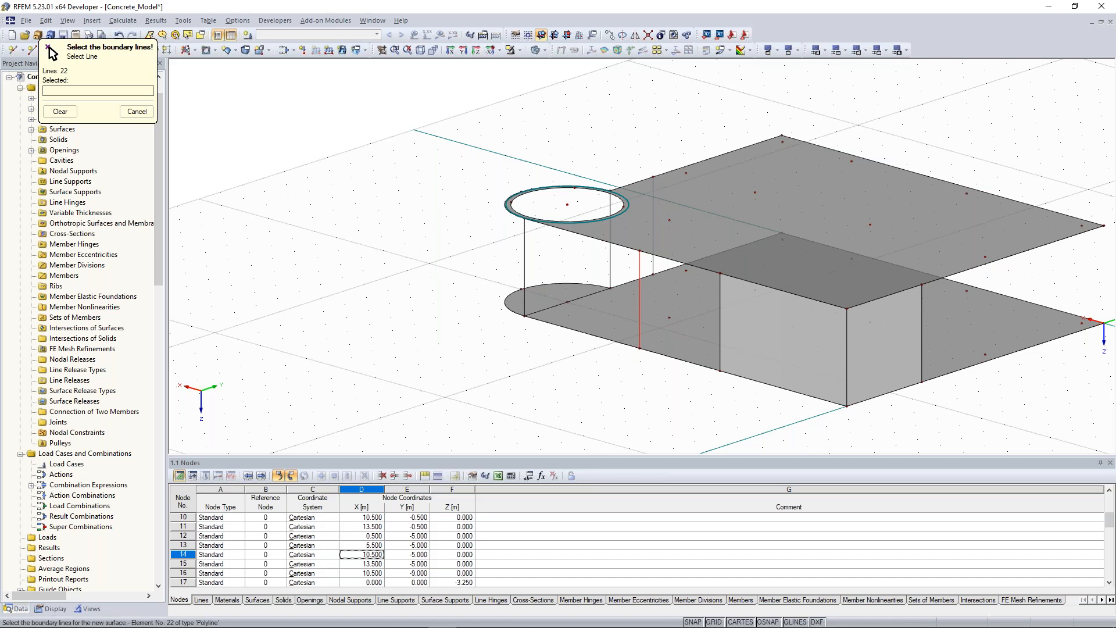
middle_click_drag(765, 295, 735, 279, "ctrl")
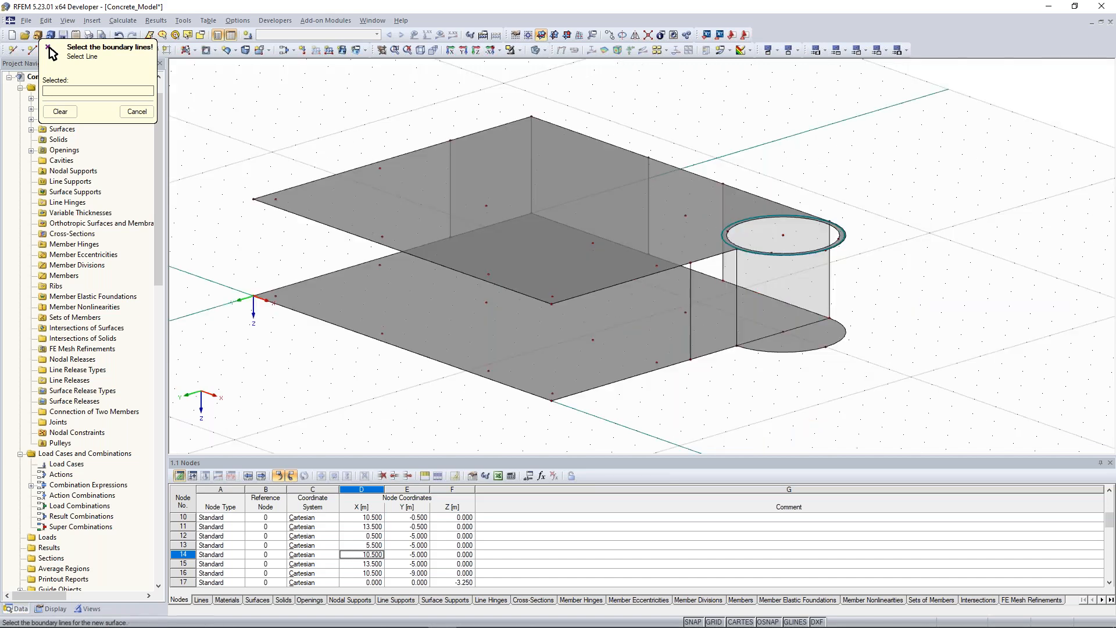
left_click(736, 280)
left_click(692, 290)
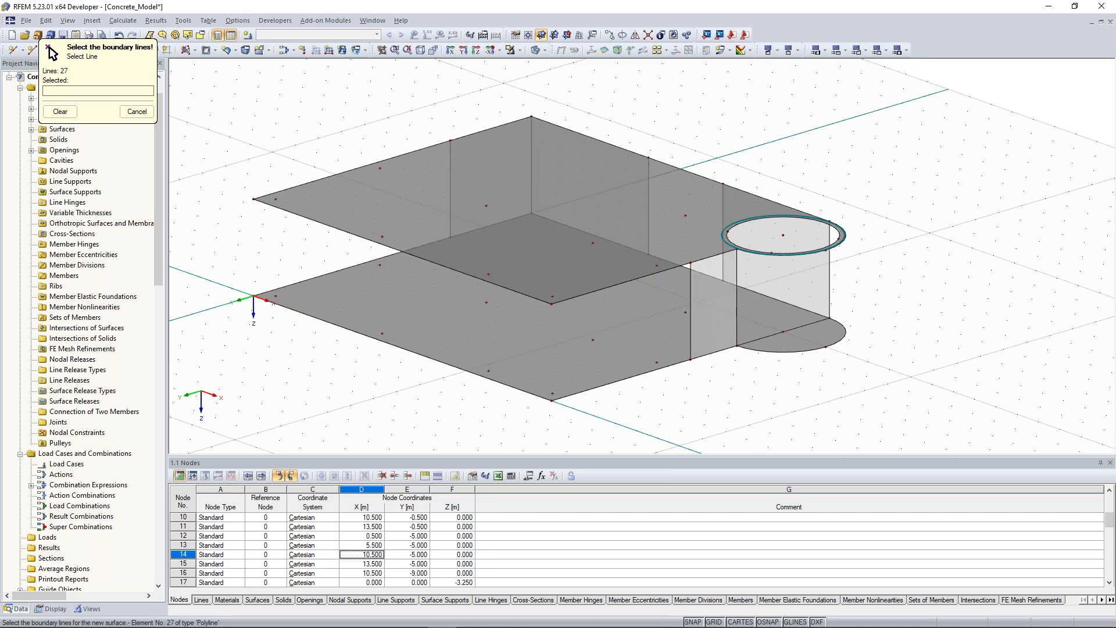
middle_click_drag(743, 365, 727, 397, "ctrl")
middle_click_drag(854, 342, 860, 340, "ctrl")
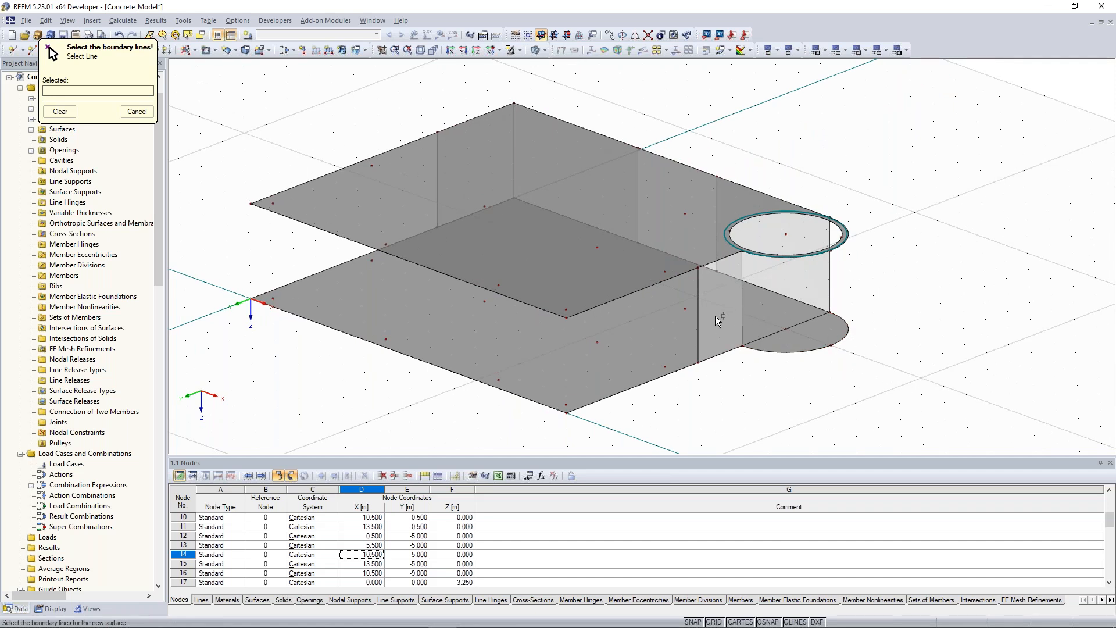
mouse_move(900, 311)
middle_mouse_down("ctrl")
mouse_move(869, 306)
mouse_move(887, 327)
middle_mouse_up("ctrl")
key("Escape")
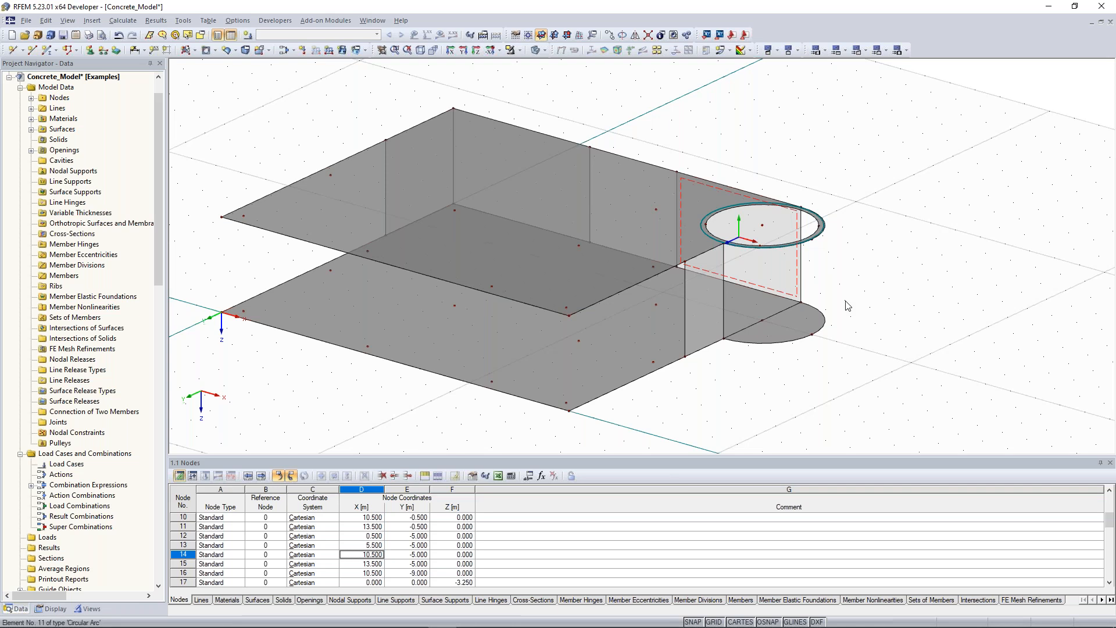
- Create a 200 mm thick quadrangle surface as curved wall, bounded by the floor and ceiling arcs and the vertical lines at their ends
middle_click_drag(746, 350, 689, 326)
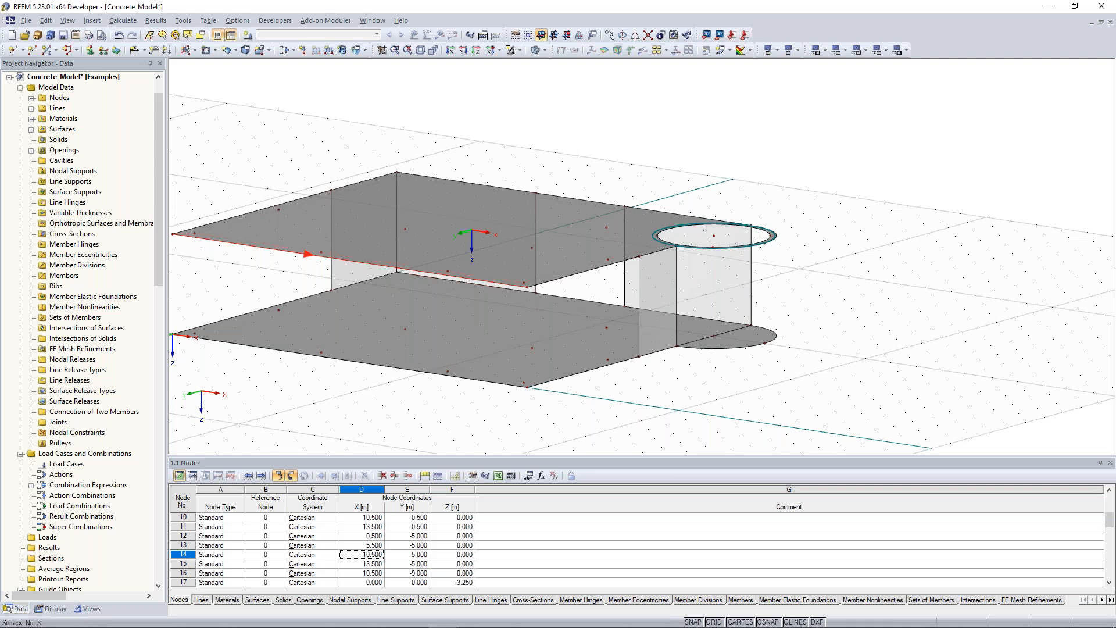
middle_click_drag(486, 184, 581, 190)
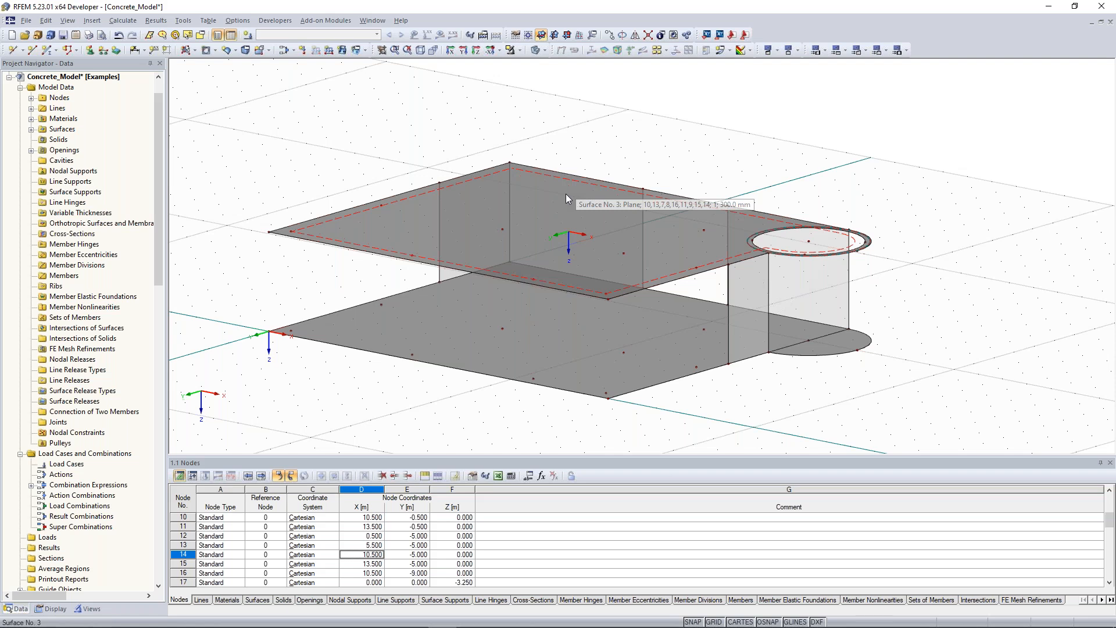
left_click(236, 51)
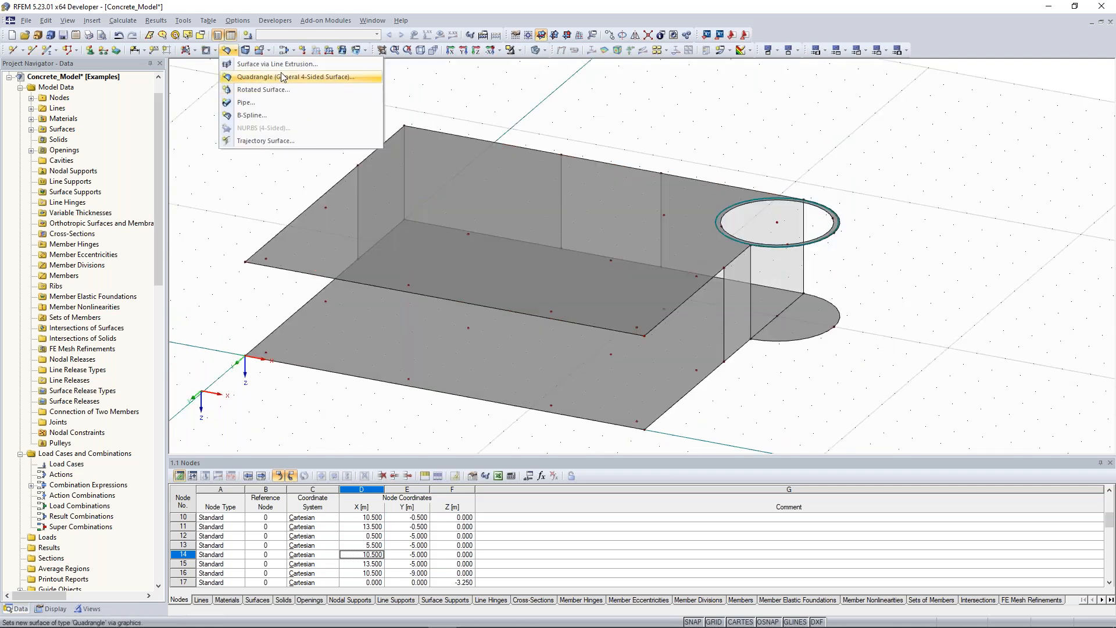
left_click(235, 50)
left_click(235, 50)
left_click(304, 78)
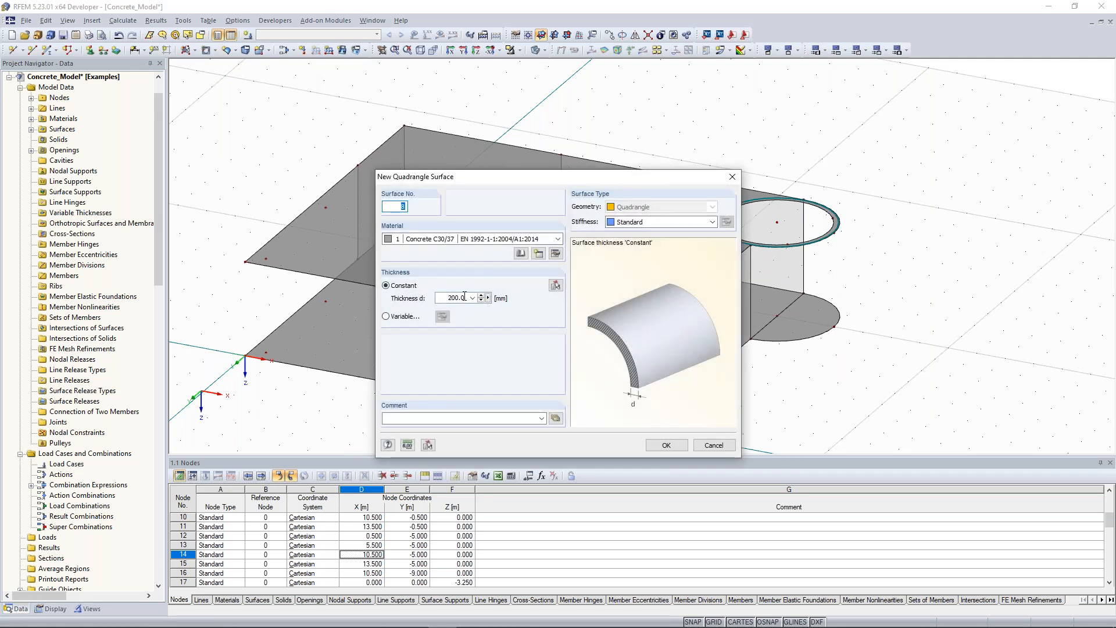
left_click(667, 445)
left_click(779, 340)
left_click(750, 300)
left_click(802, 248)
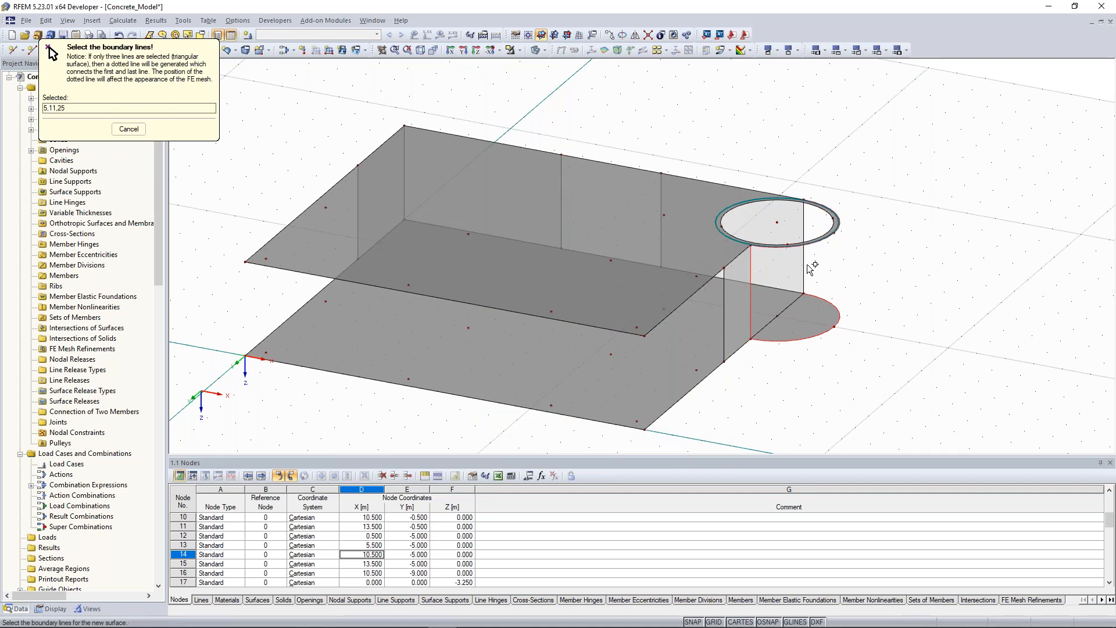
left_click(808, 266)
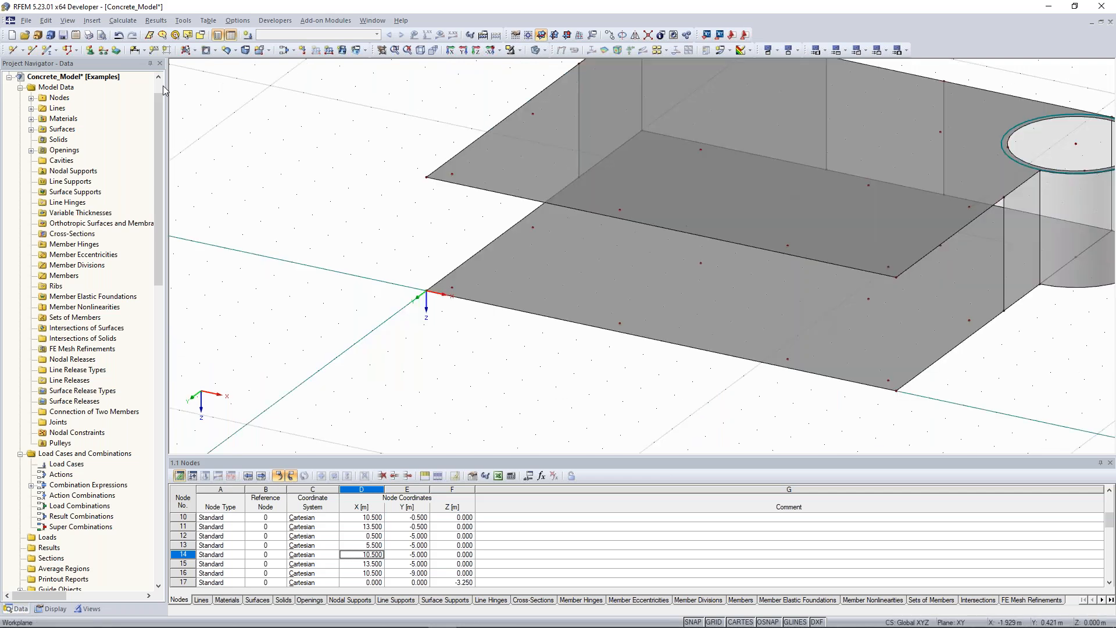
- Define a new beam-type member with a 350 x 350 mm rectangular cross-section in Concrete C30/37
left_click(48, 53)
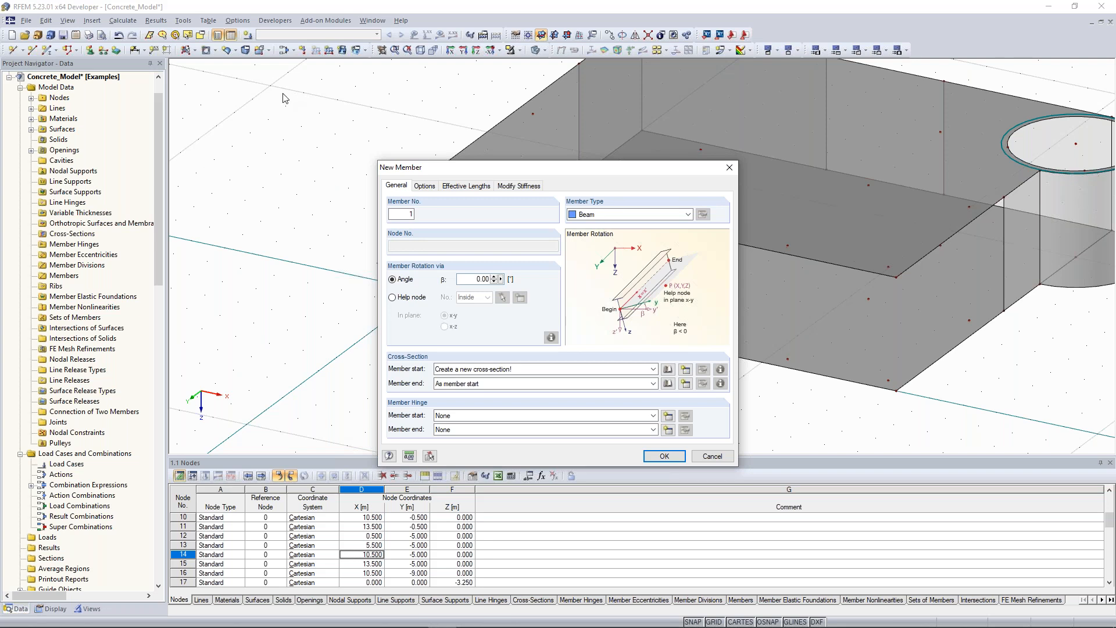
left_click(686, 370)
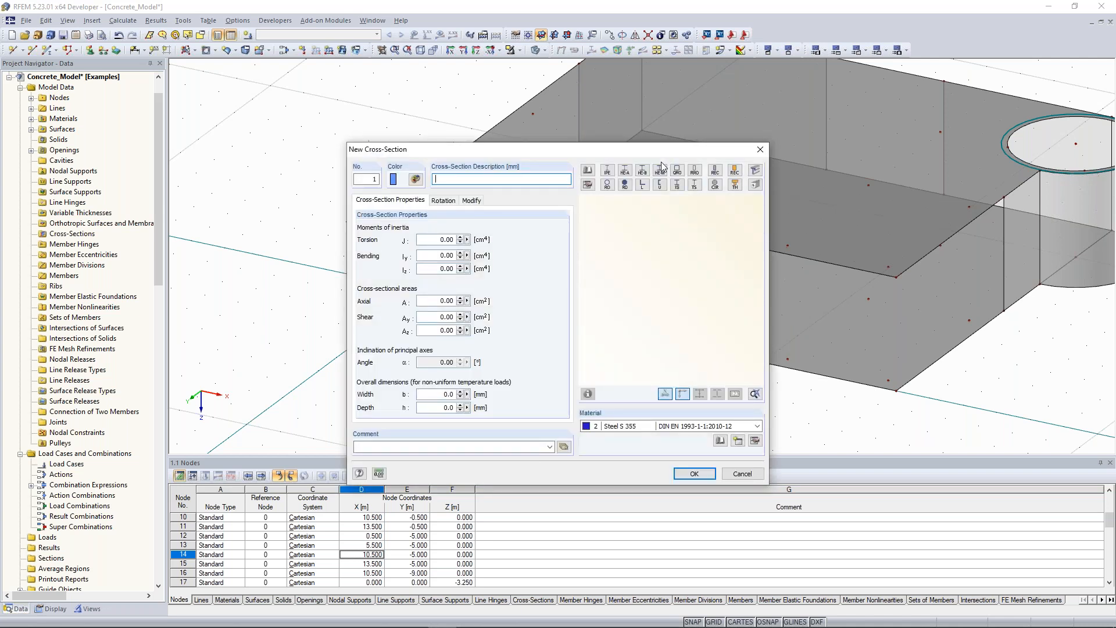
left_click(716, 171)
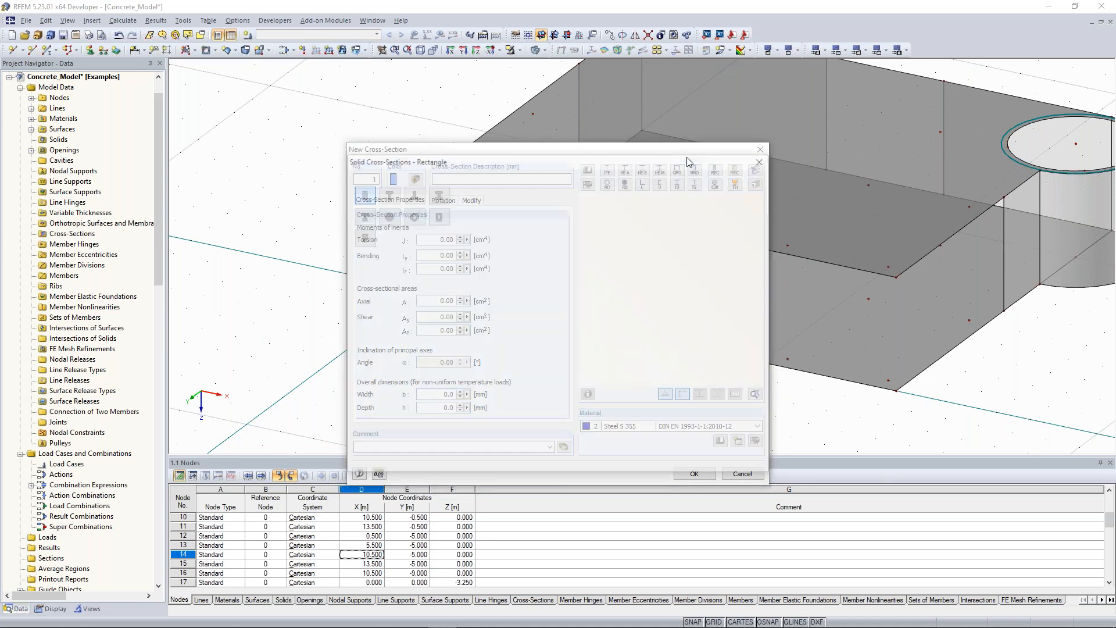
left_click_drag(548, 165, 347, 100)
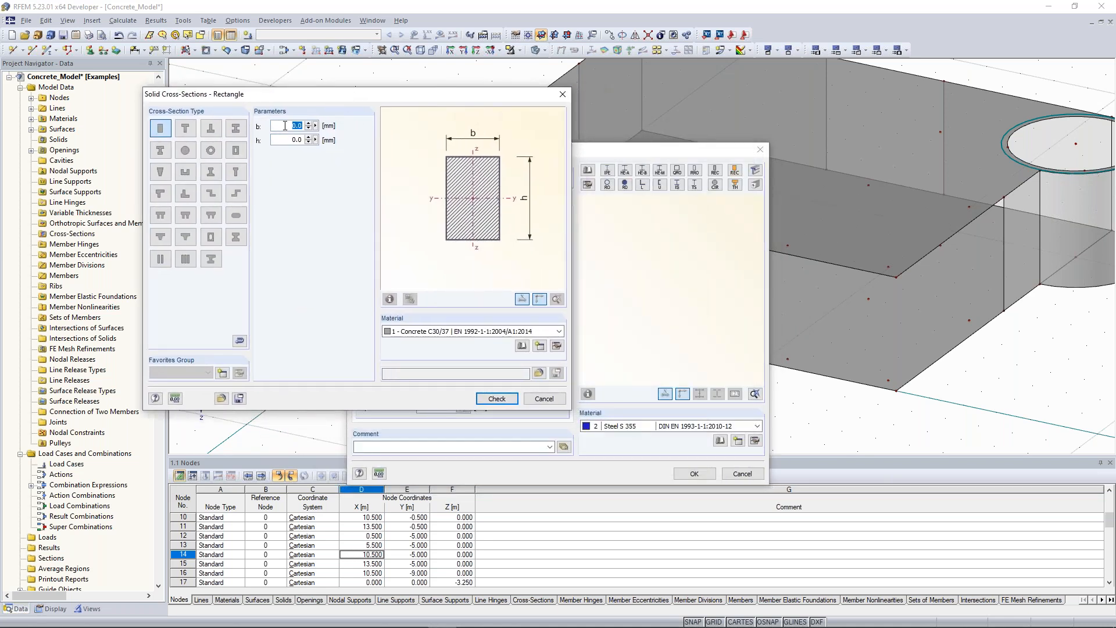
type("350")
key("Tab")
type("350")
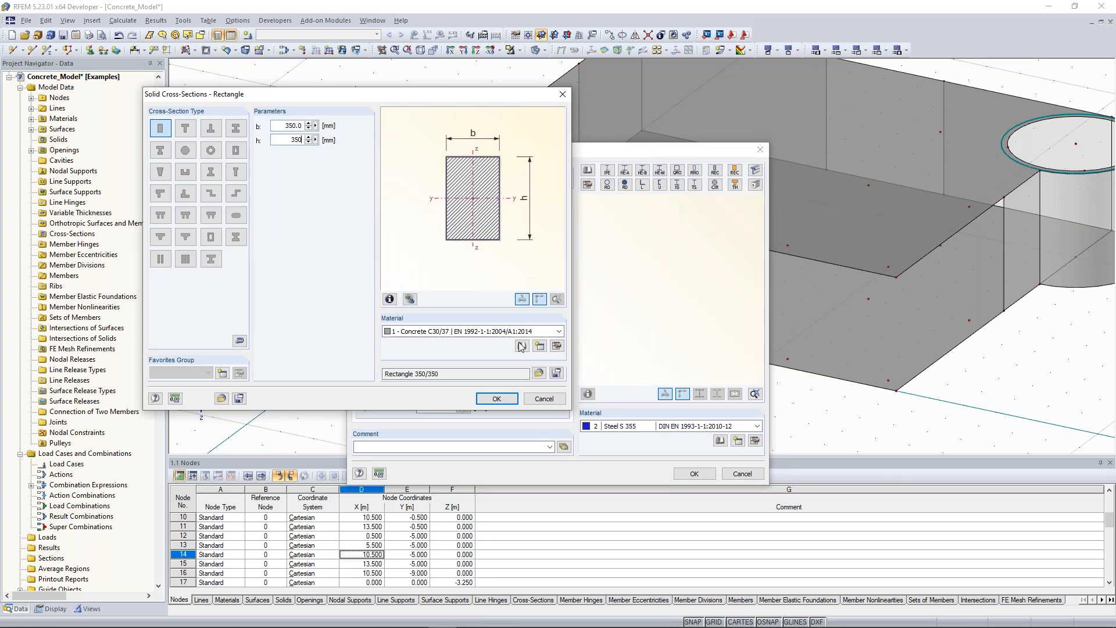
left_click(497, 399)
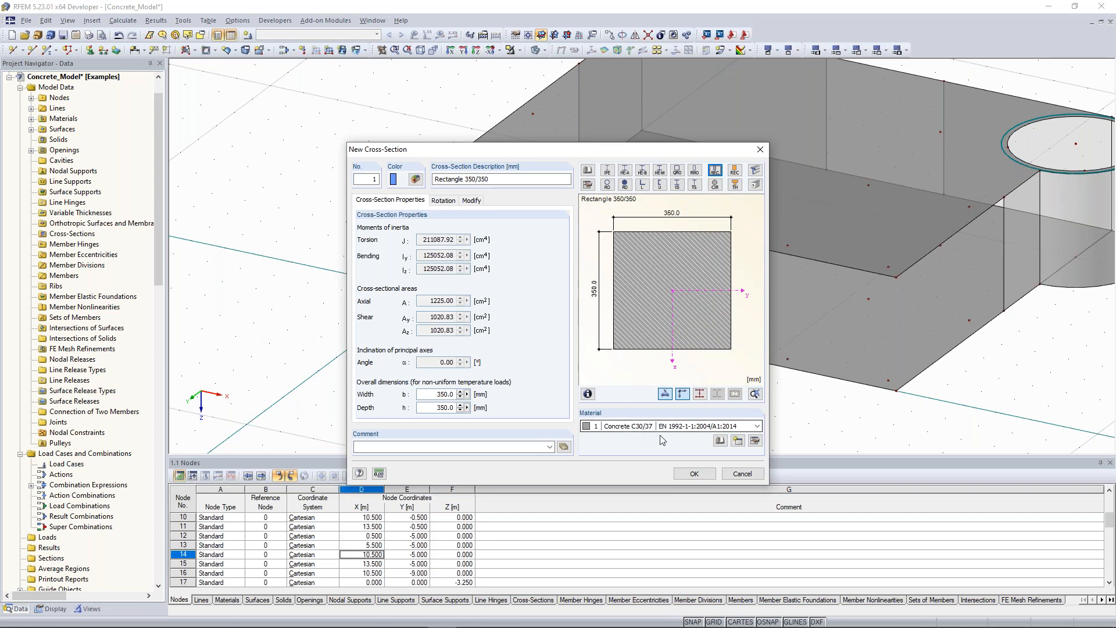
left_click(694, 472)
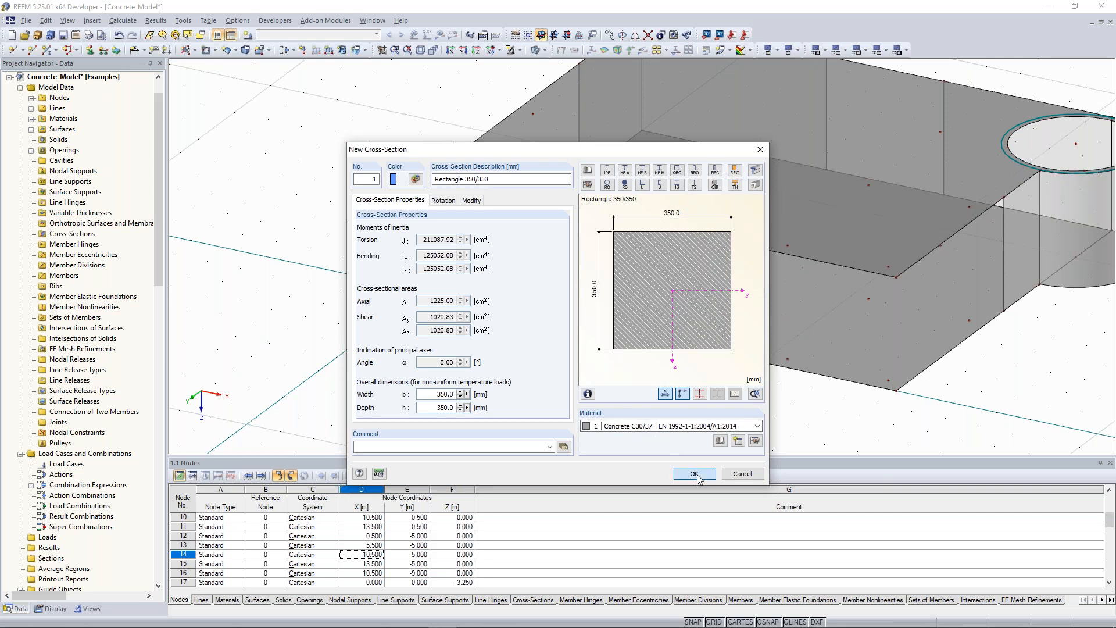
left_click(664, 456)
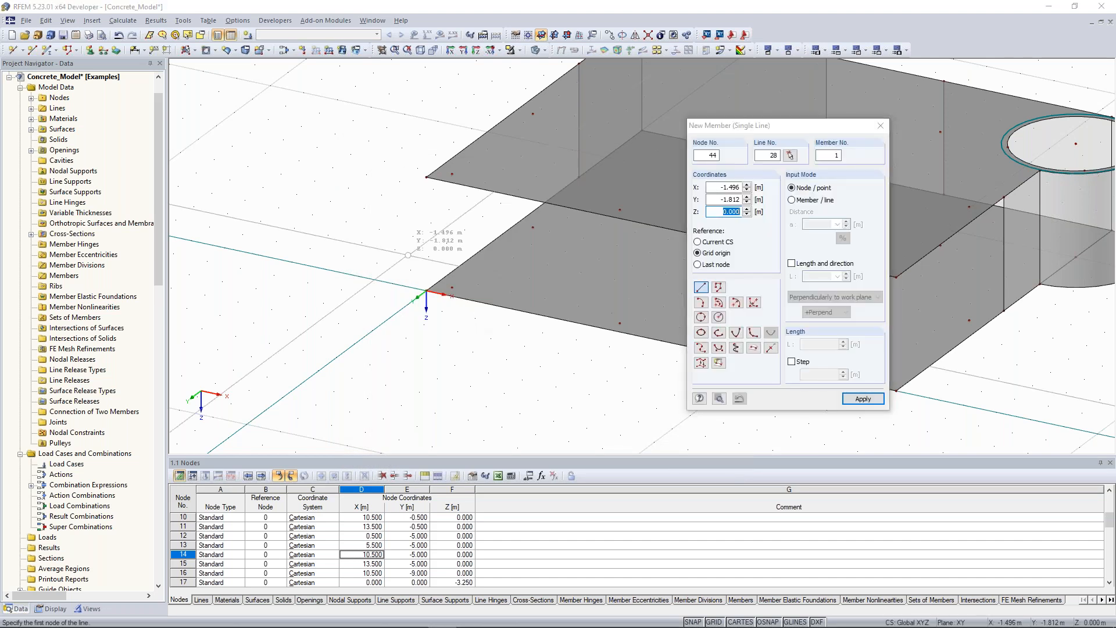
- Place the column member from the floor node nearest the origin corner up to the ceiling node above it
middle_click_drag(407, 255, 416, 265)
scroll(416, 265, "up", 1)
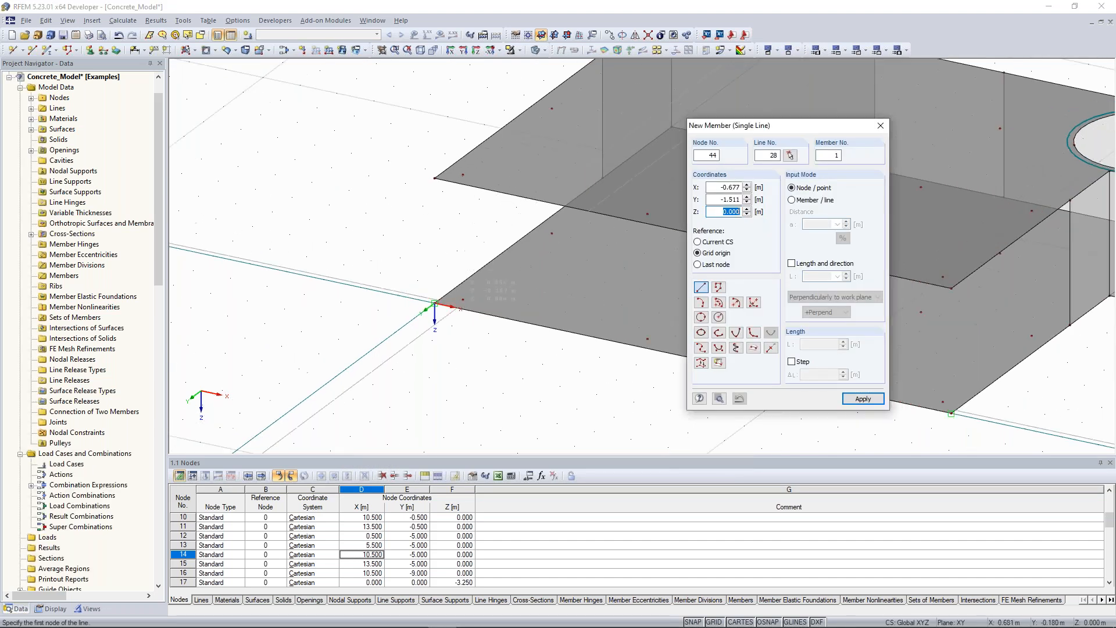
left_click(462, 300)
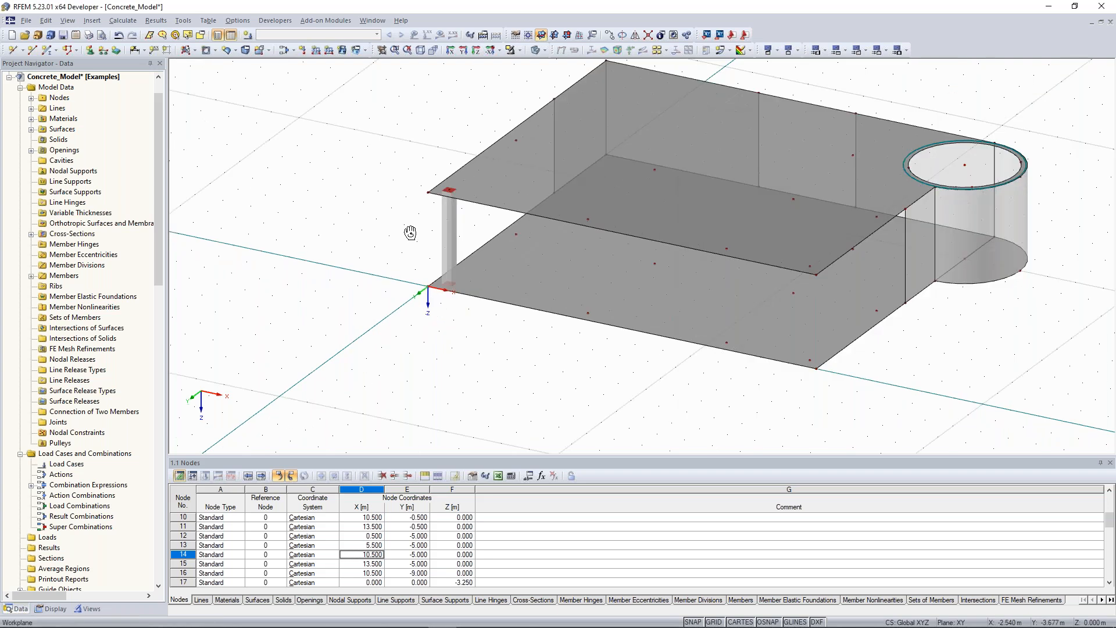
- Copy the corner column to the remaining three nodes along the slab's front 14 m edge
middle_click_drag(411, 233, 344, 196, "ctrl")
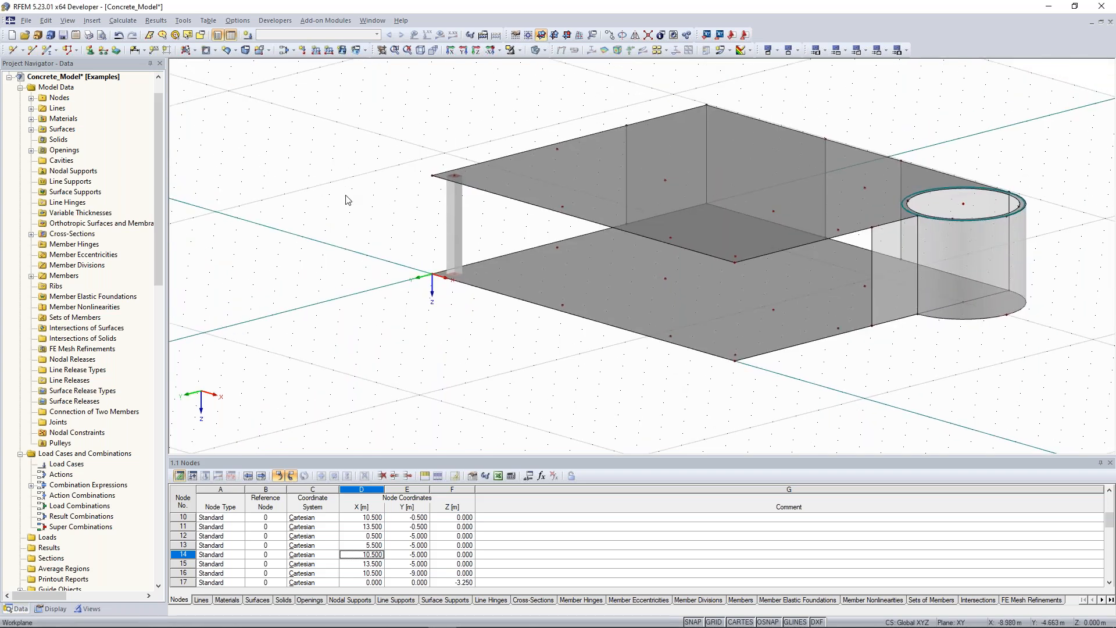
middle_click_drag(347, 199, 381, 244, "ctrl")
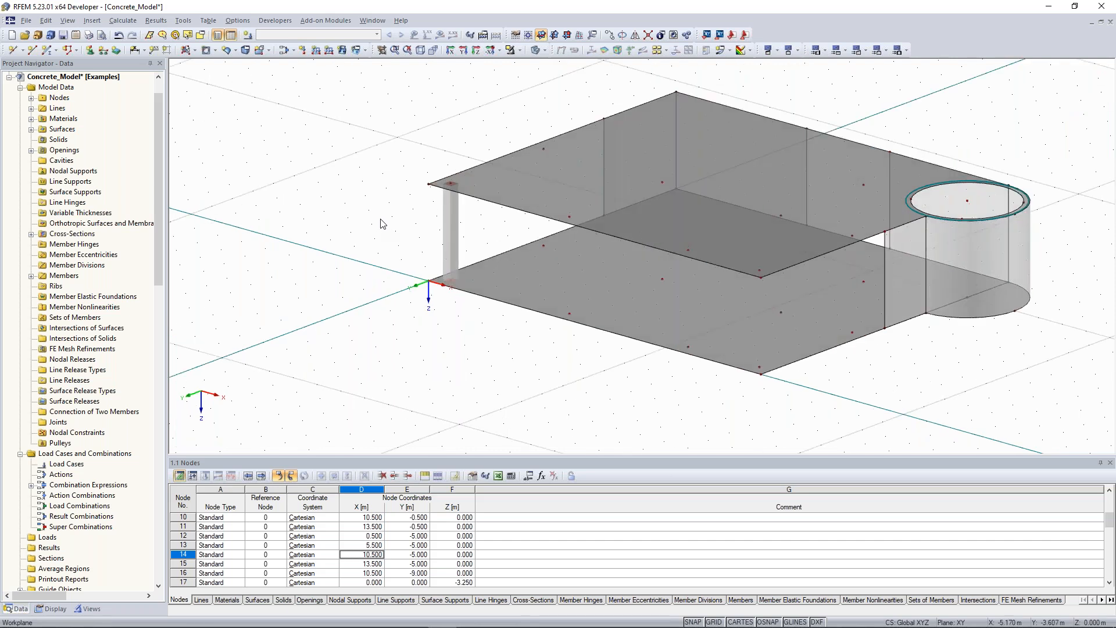
middle_click_drag(381, 221, 344, 215, "ctrl")
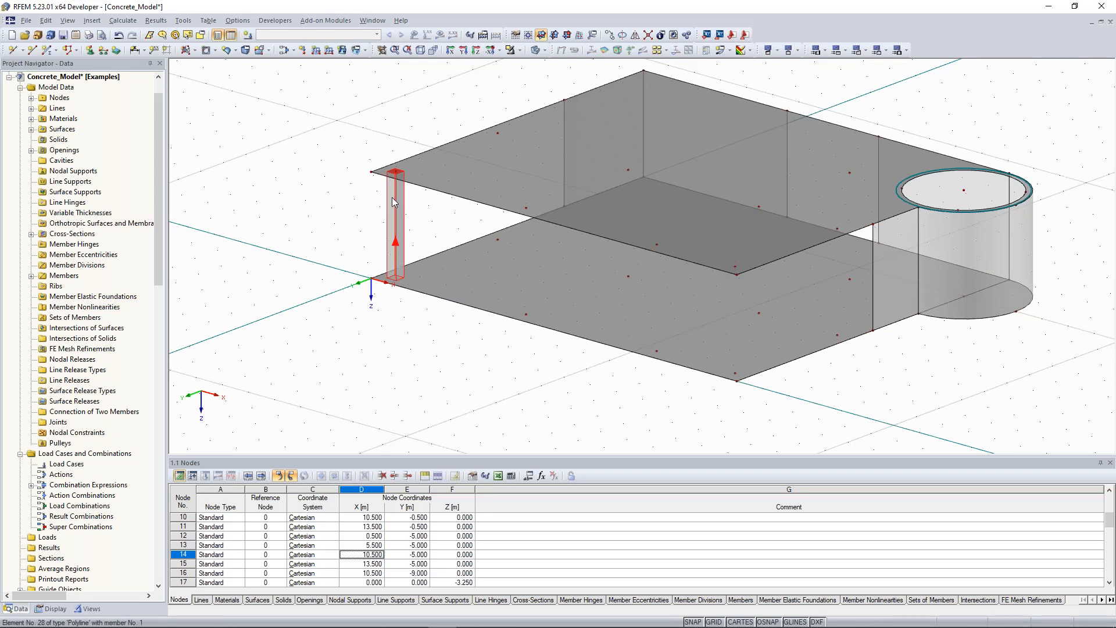
left_click_drag(400, 207, 526, 208, "ctrl")
left_click_drag(651, 255, 657, 244, "ctrl")
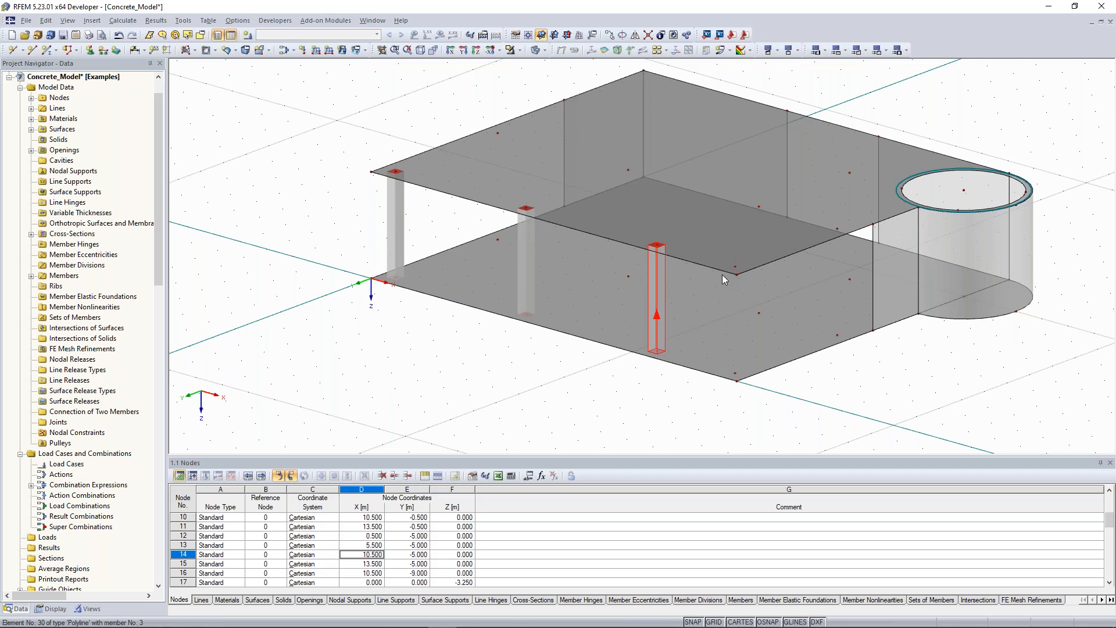
- Select the front row of four columns and copy it to the second row of nodes at Y = -5 m
middle_click_drag(722, 274, 315, 314, "ctrl")
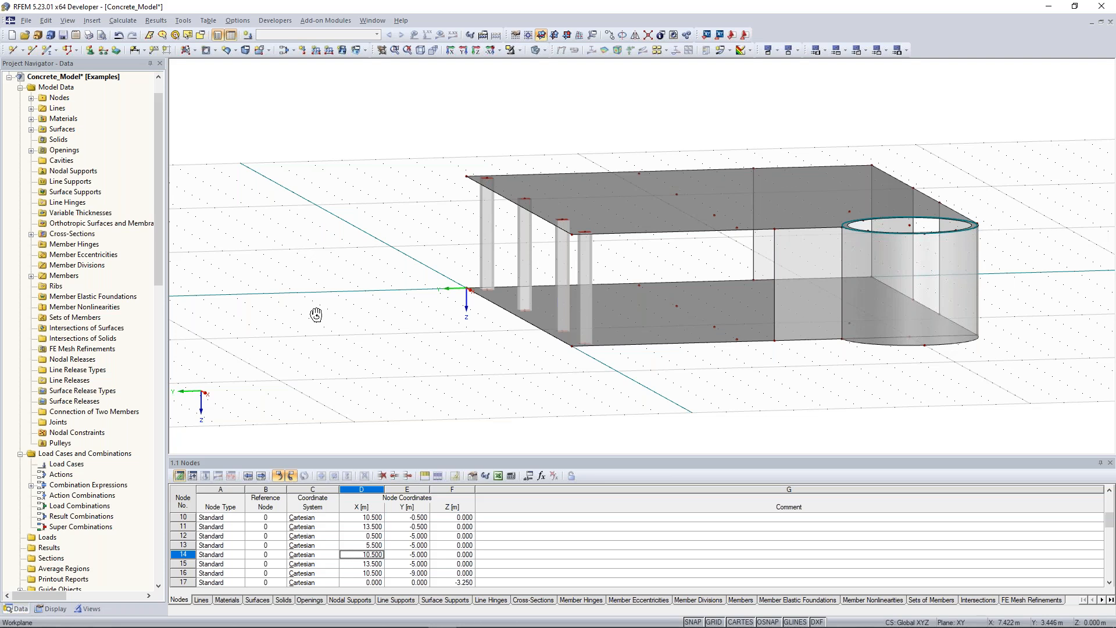
middle_click_drag(316, 315, 594, 287, "ctrl")
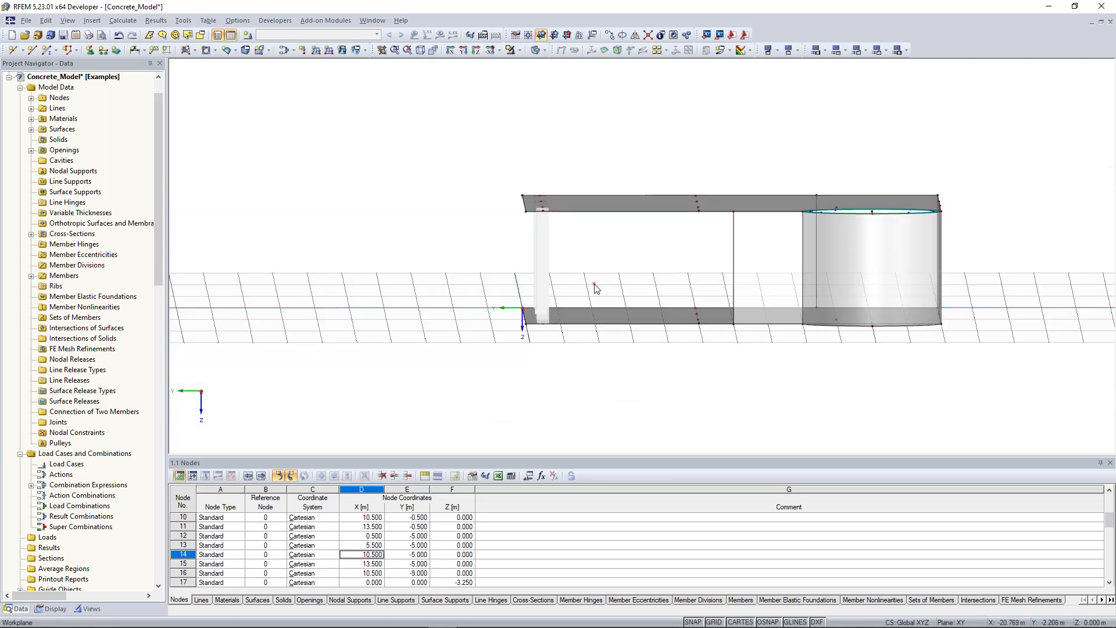
left_click_drag(594, 284, 508, 232)
middle_click_drag(462, 224, 416, 276, "ctrl")
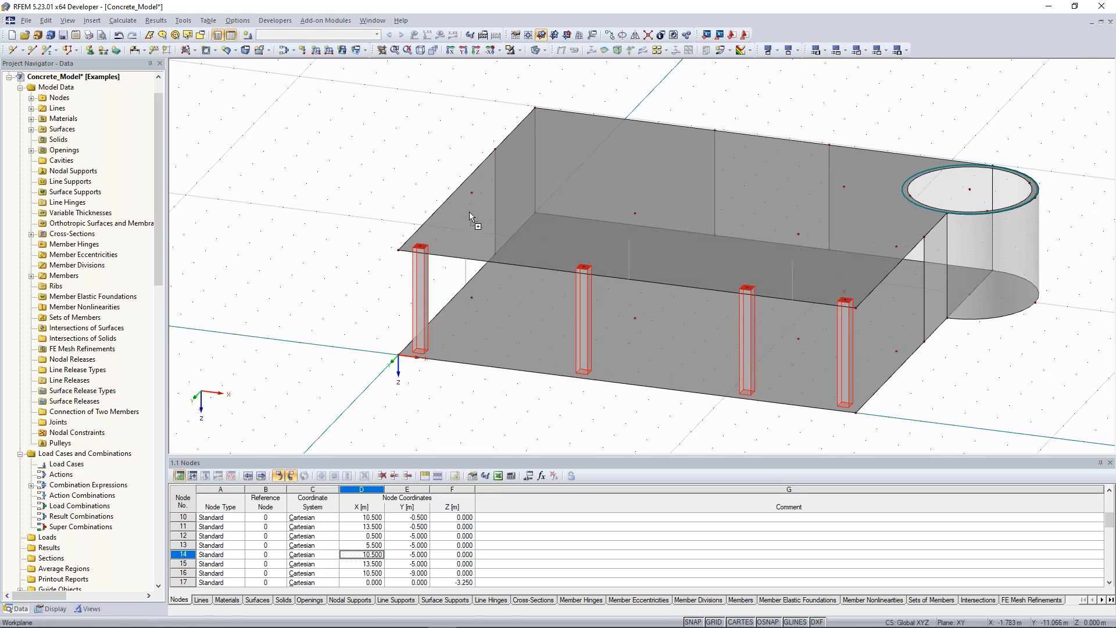
left_click(472, 193)
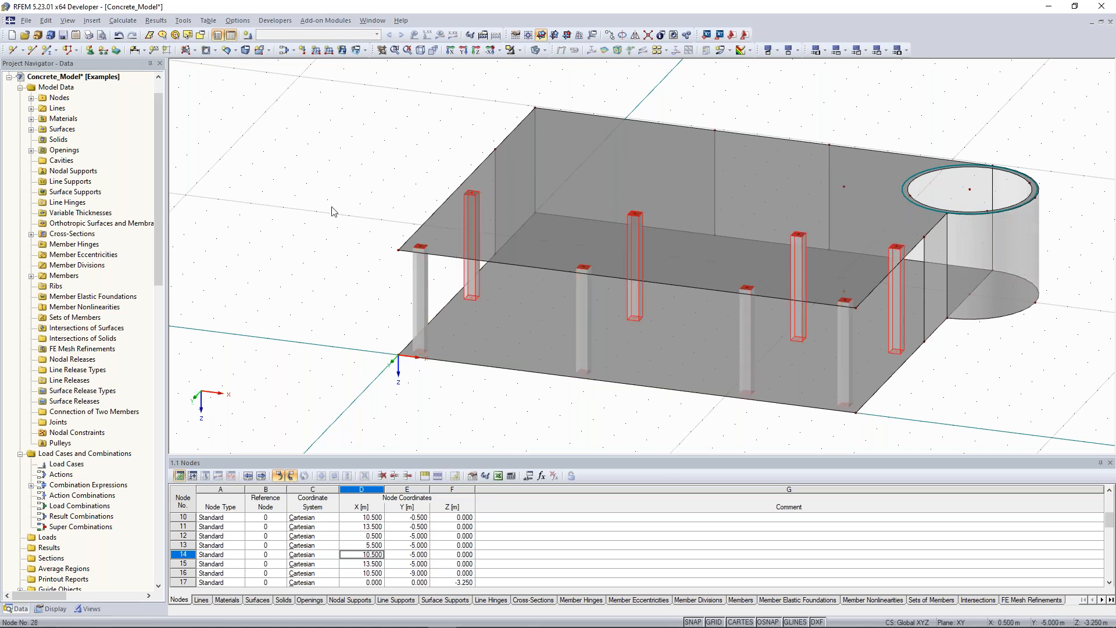
left_click(345, 185)
middle_click_drag(355, 162, 284, 239, "ctrl")
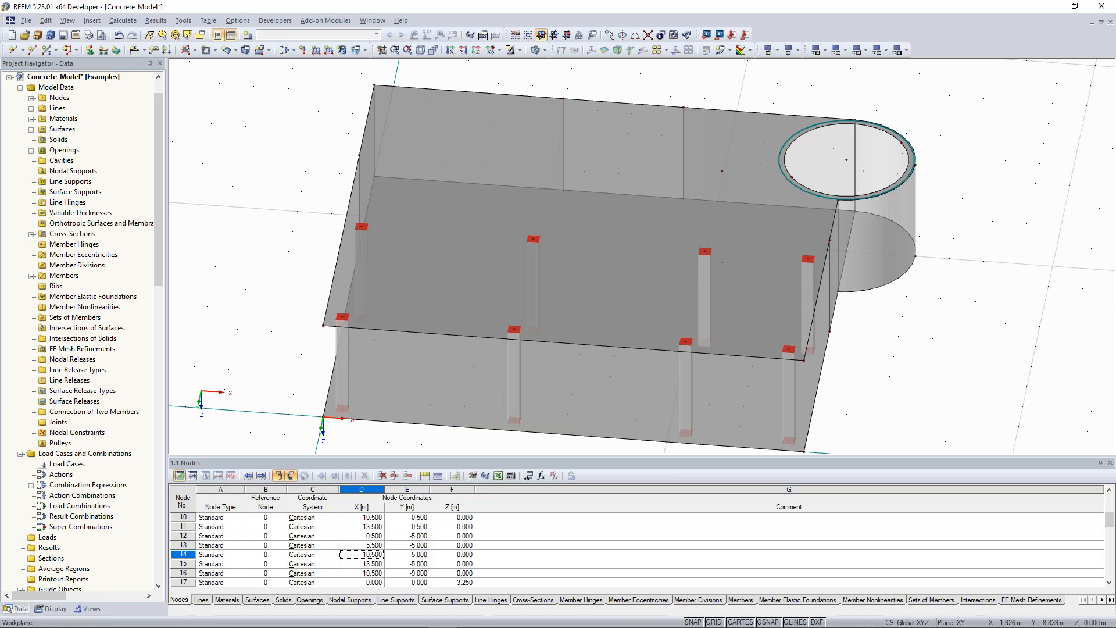
- Copy the short end wall at X = 0 to the ceiling node at X = 5.5 m, Y = -12 m as an interior wall
middle_click_drag(727, 326, 425, 274, "ctrl")
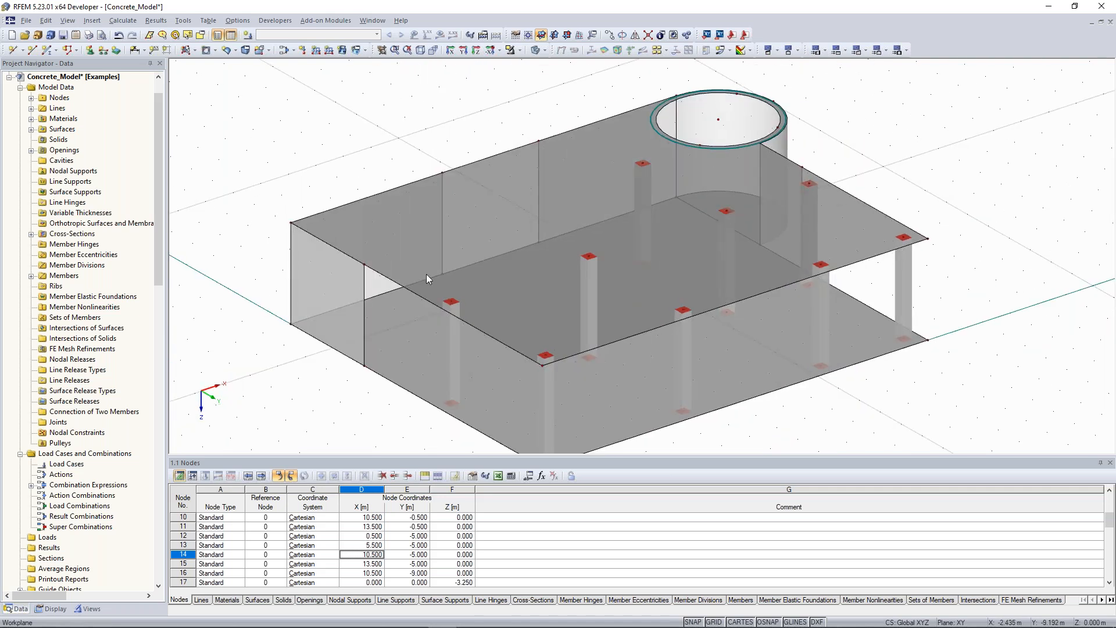
middle_click_drag(483, 208, 676, 331, "ctrl")
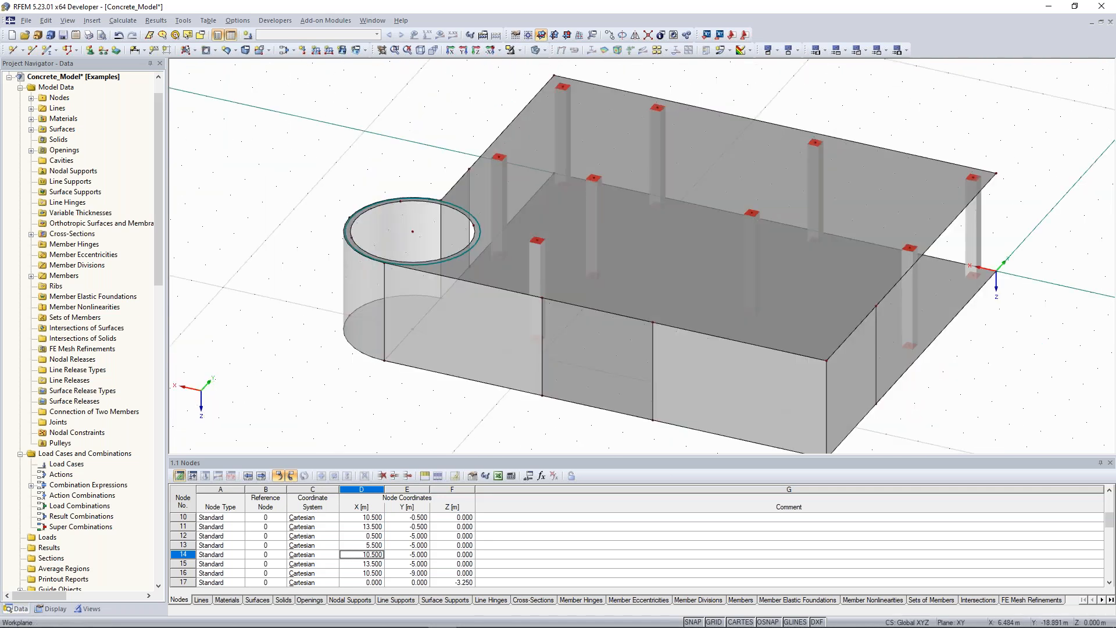
middle_click_drag(262, 304, 417, 232, "ctrl")
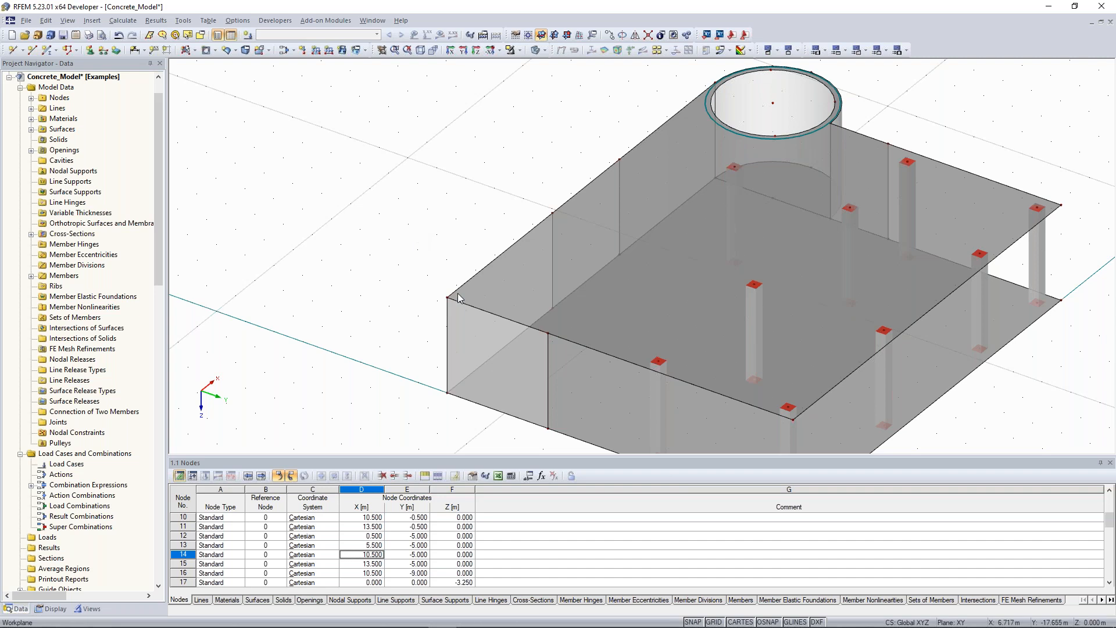
middle_click_drag(462, 300, 470, 316, "ctrl")
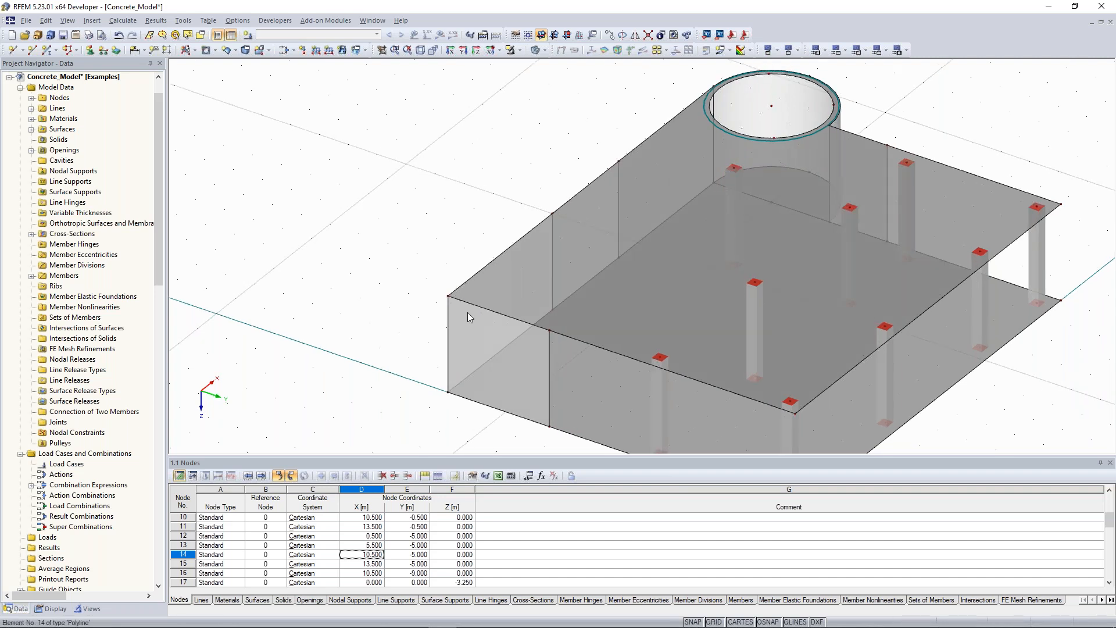
left_click(468, 321)
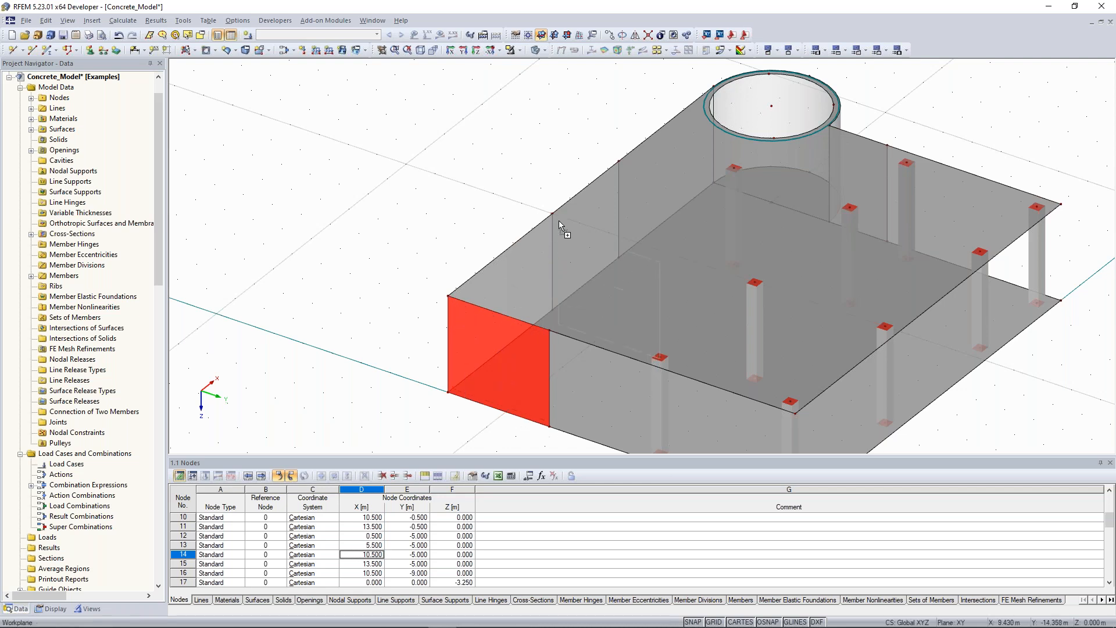
left_click_drag(552, 213, 553, 214, "ctrl")
left_click(502, 204)
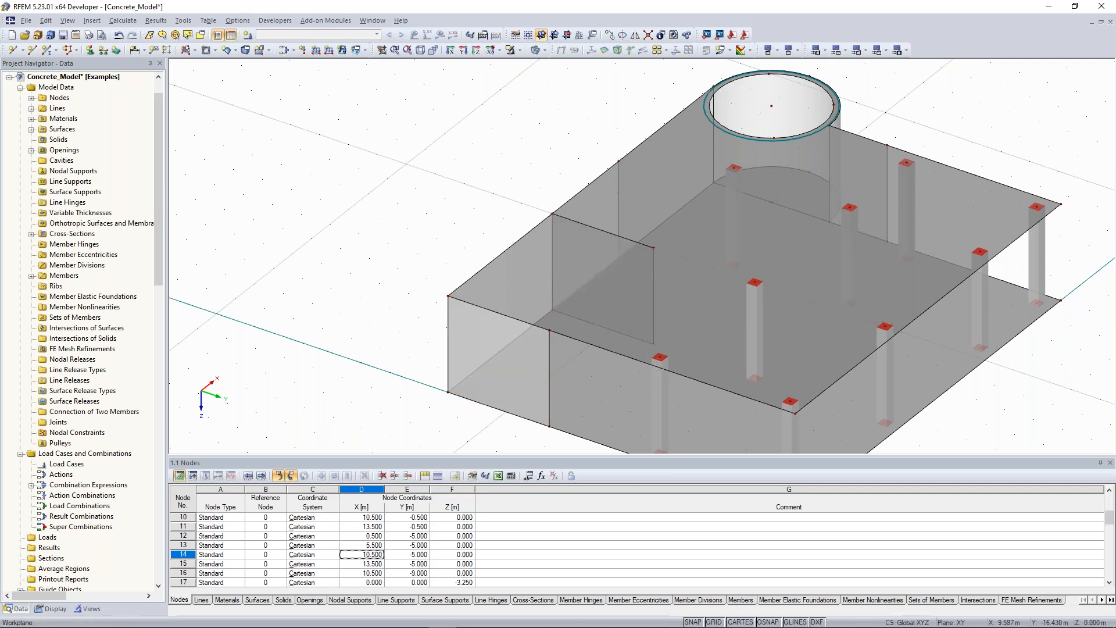
- Delete the circular opening in the ceiling slab's rounded end together with its boundary circle
scroll(503, 204, "down", 1)
middle_click_drag(750, 427, 481, 373, "ctrl")
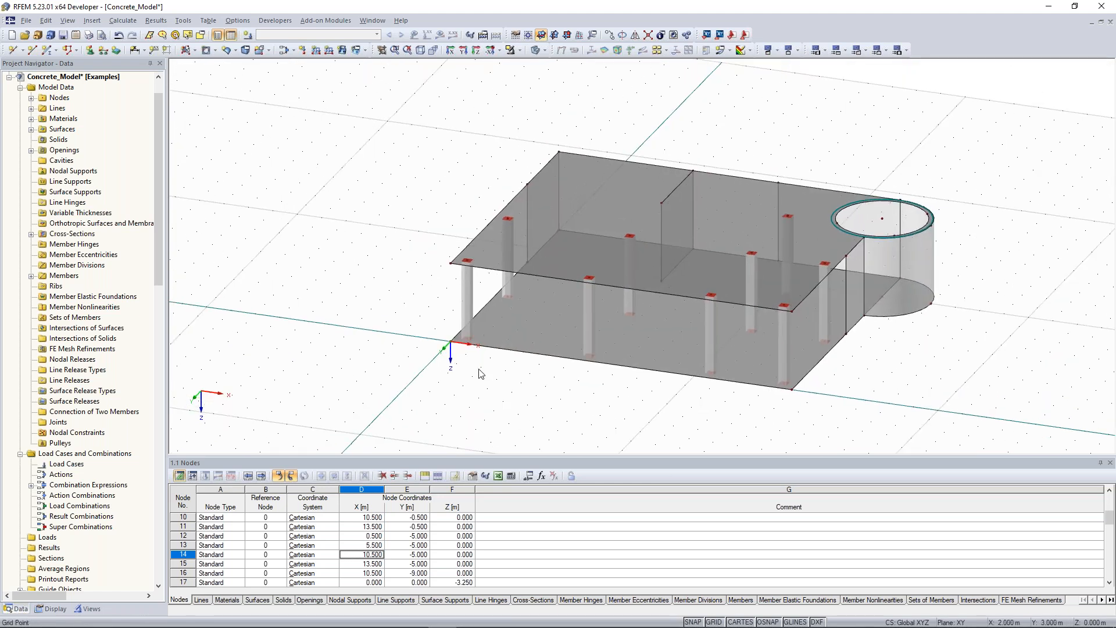
middle_click_drag(442, 184, 402, 205)
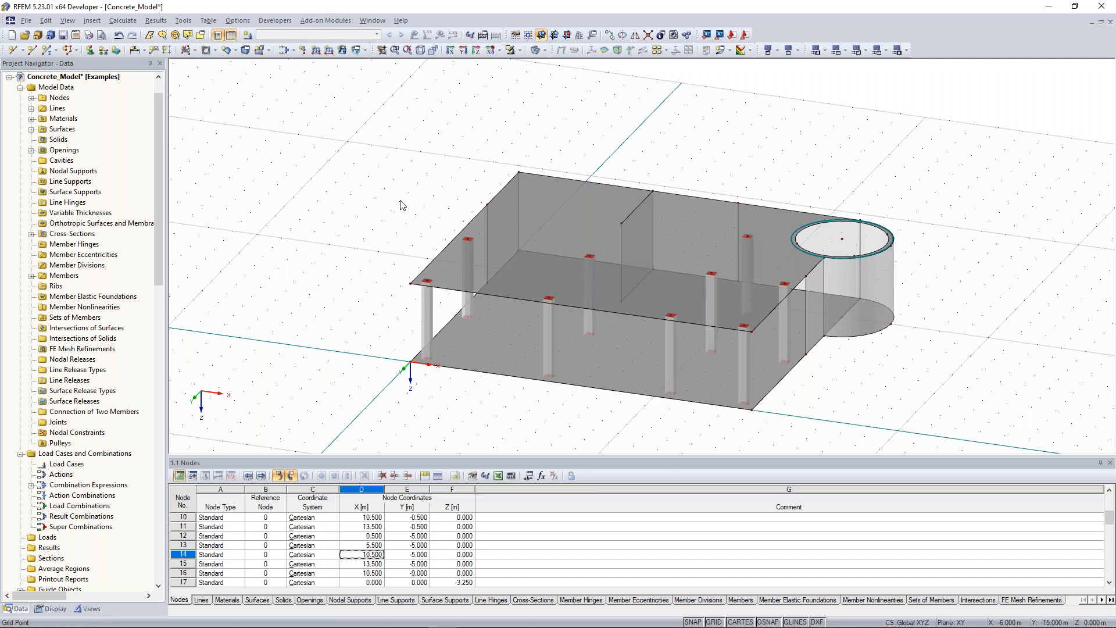
scroll(734, 273, "up", 3)
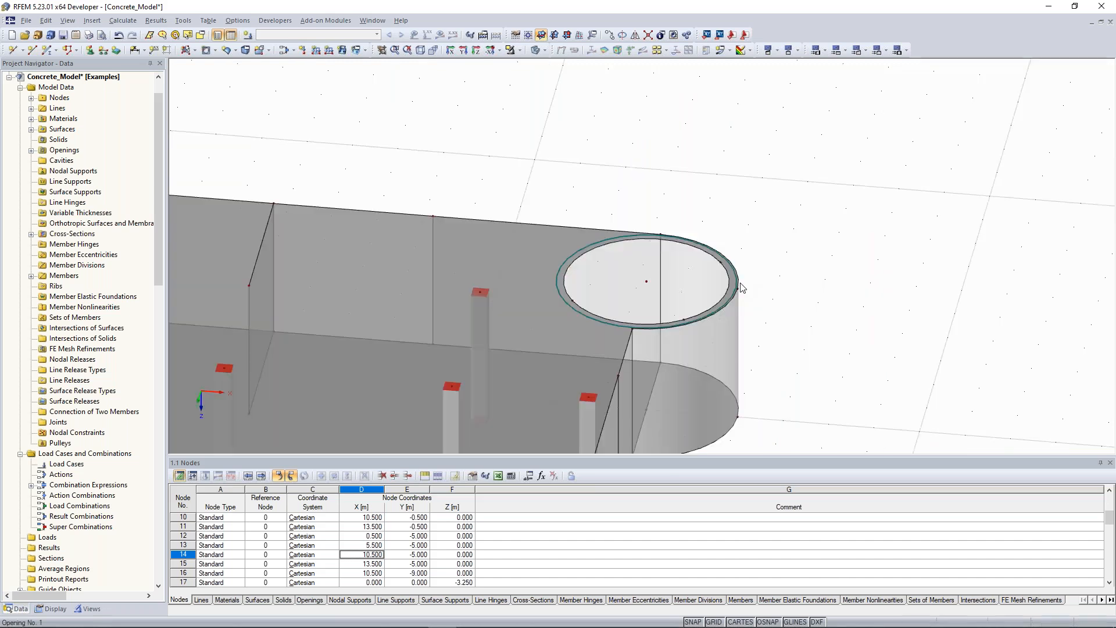
right_click(586, 314)
left_click(822, 228)
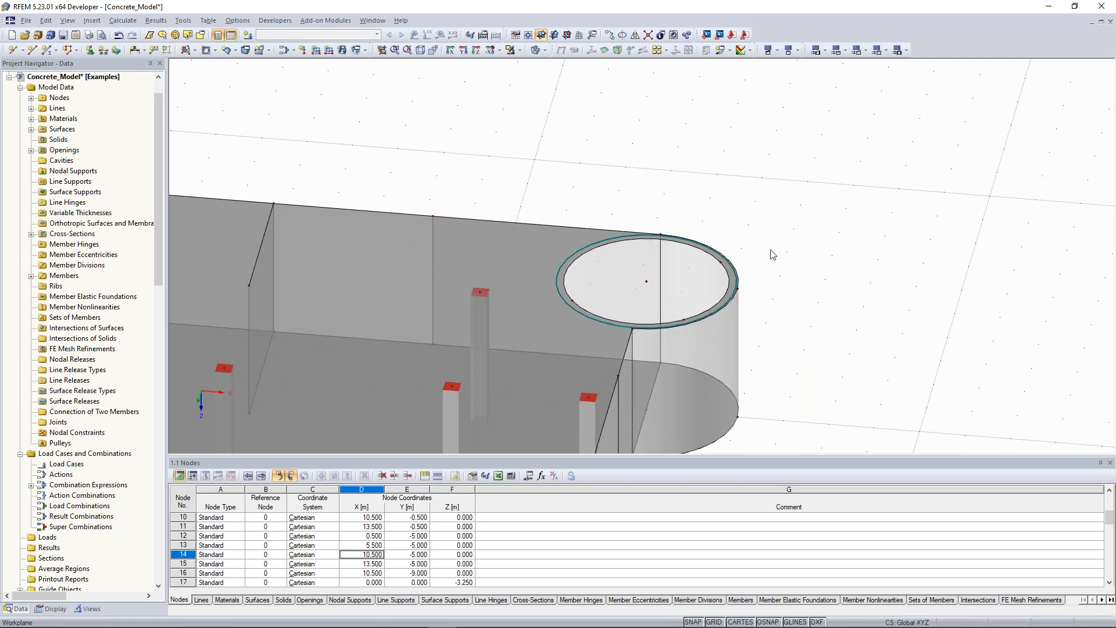
right_click(569, 306)
left_click(612, 330)
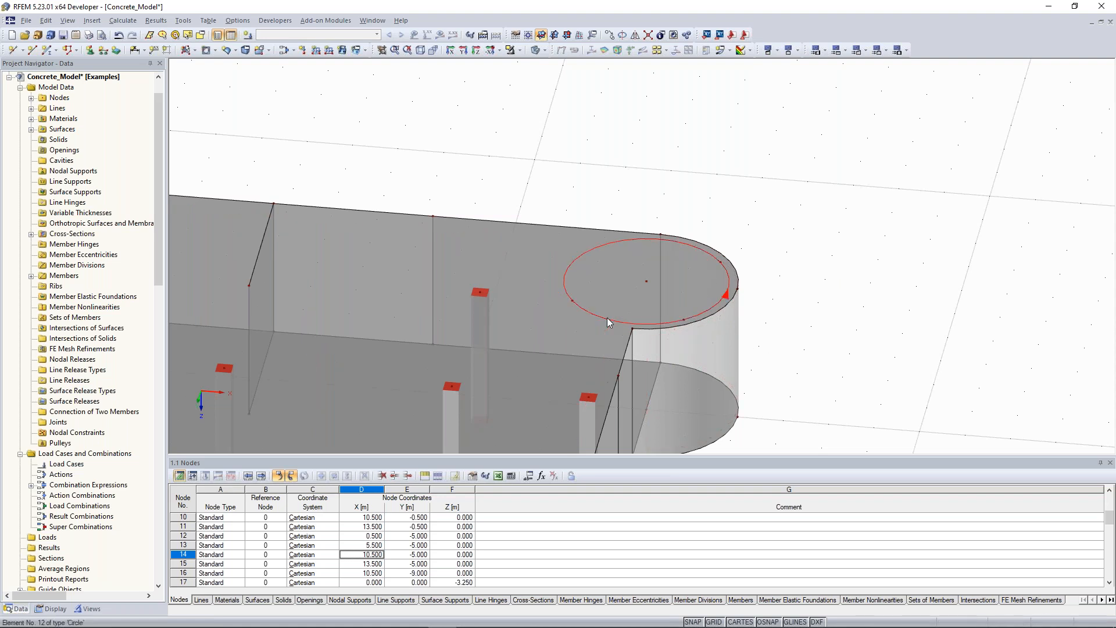
left_click(575, 307)
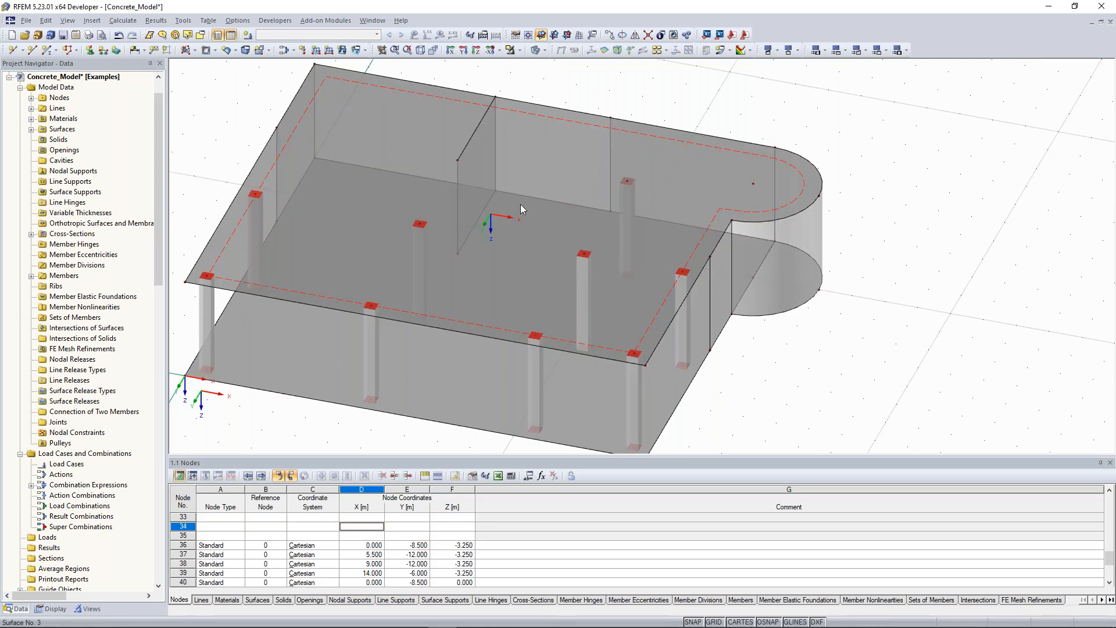
- Create a circular opening with a 1.8 m radius in the ceiling slab, centred on the node of the rounded end
scroll(521, 204, "up", 2)
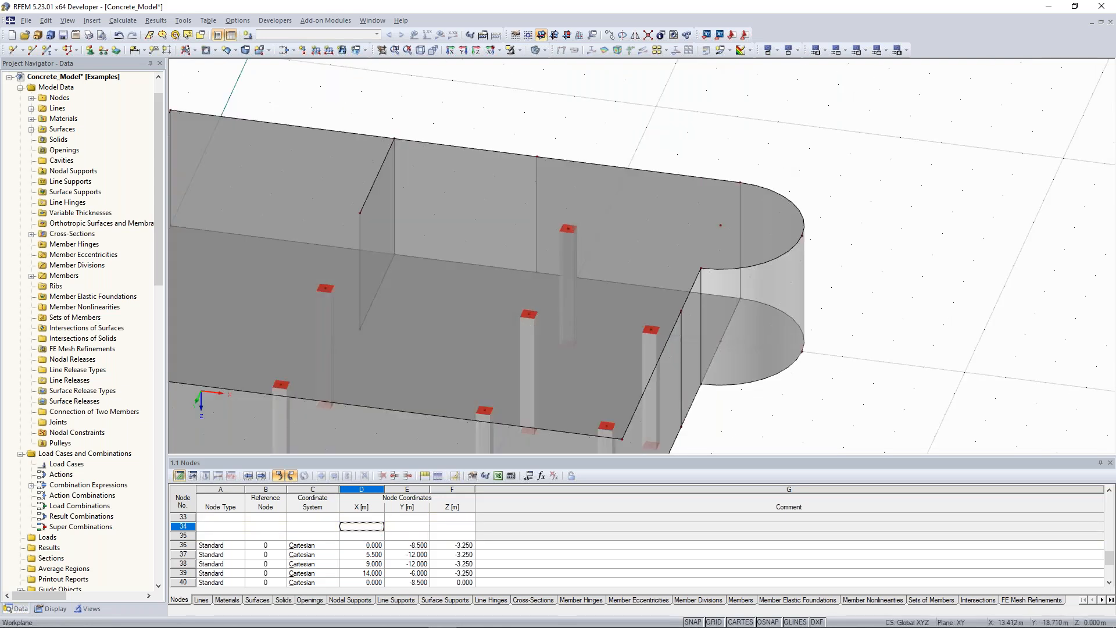
middle_click_drag(782, 152, 739, 160)
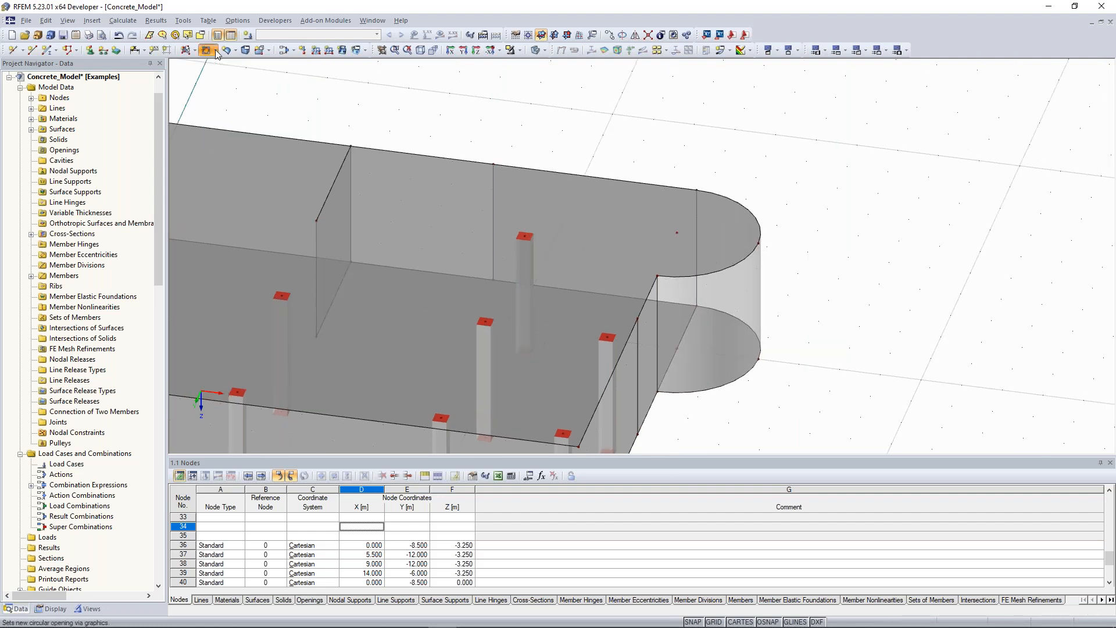
left_click(213, 52)
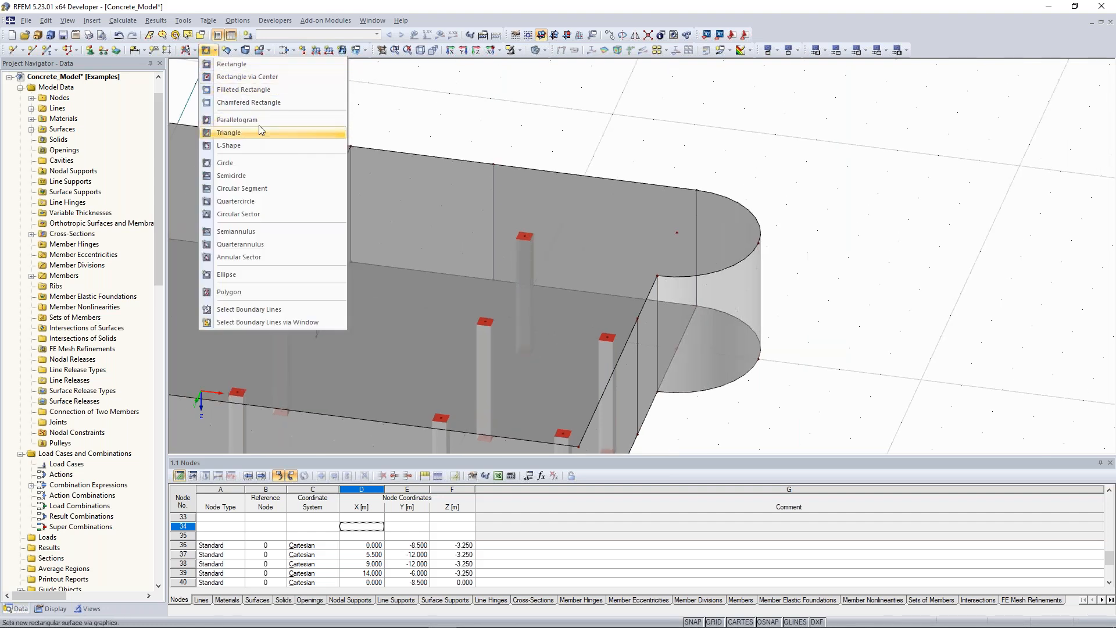
left_click(249, 166)
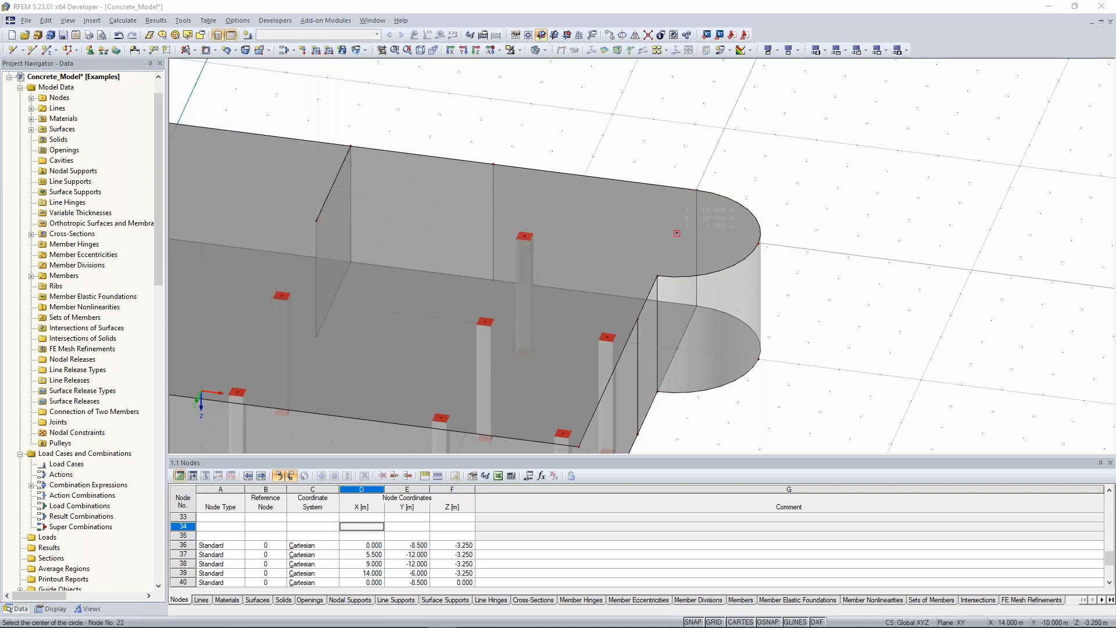
left_click(677, 233)
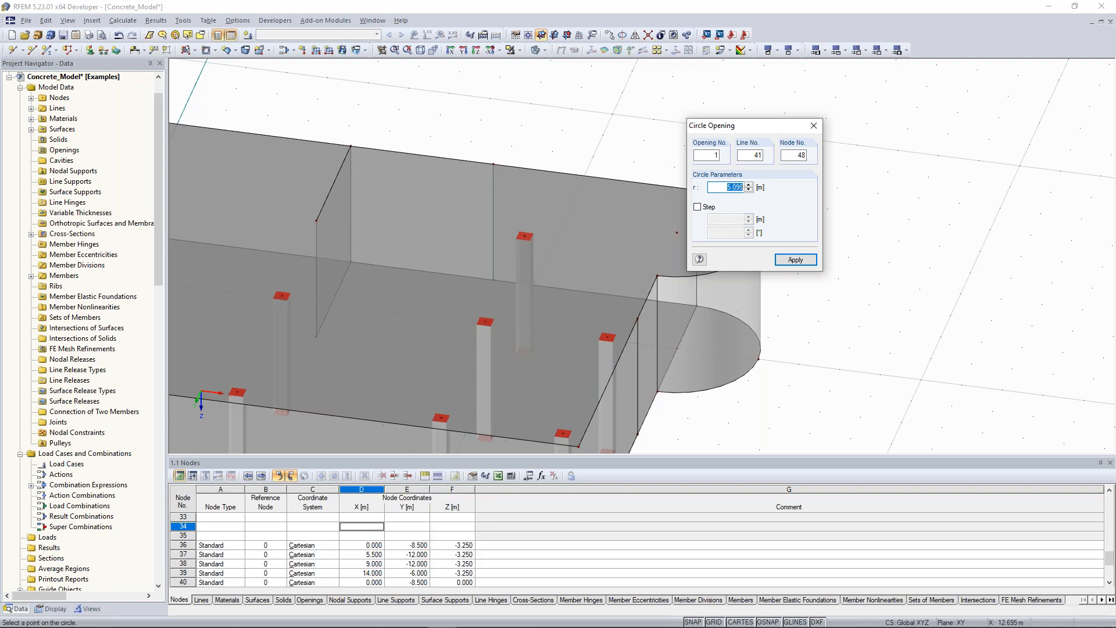
middle_click_drag(575, 331, 581, 324, "ctrl")
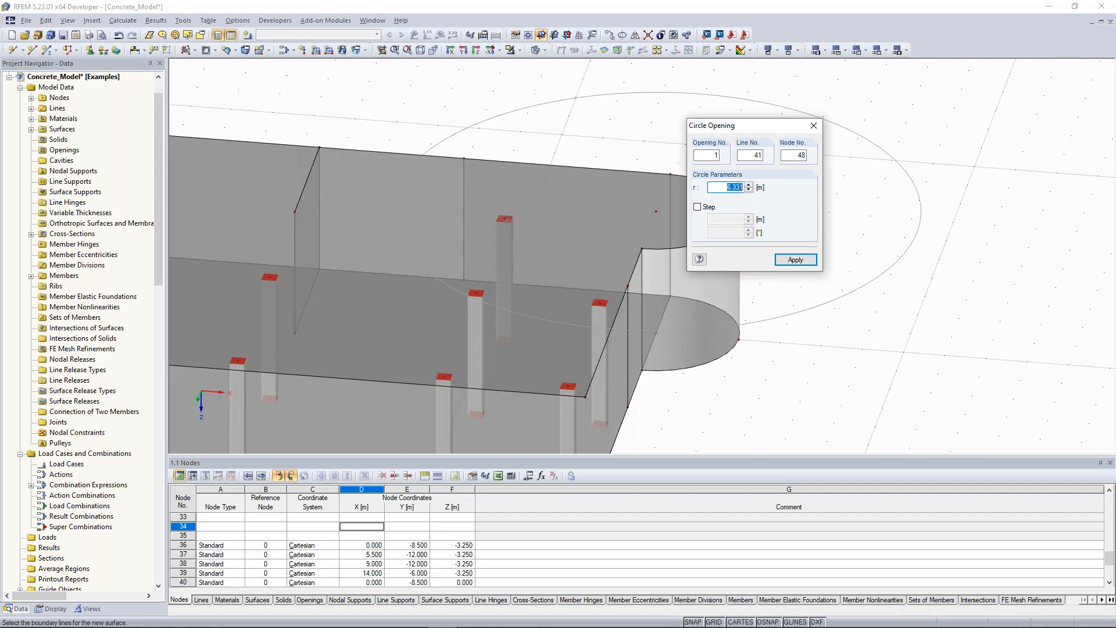
type("1.8")
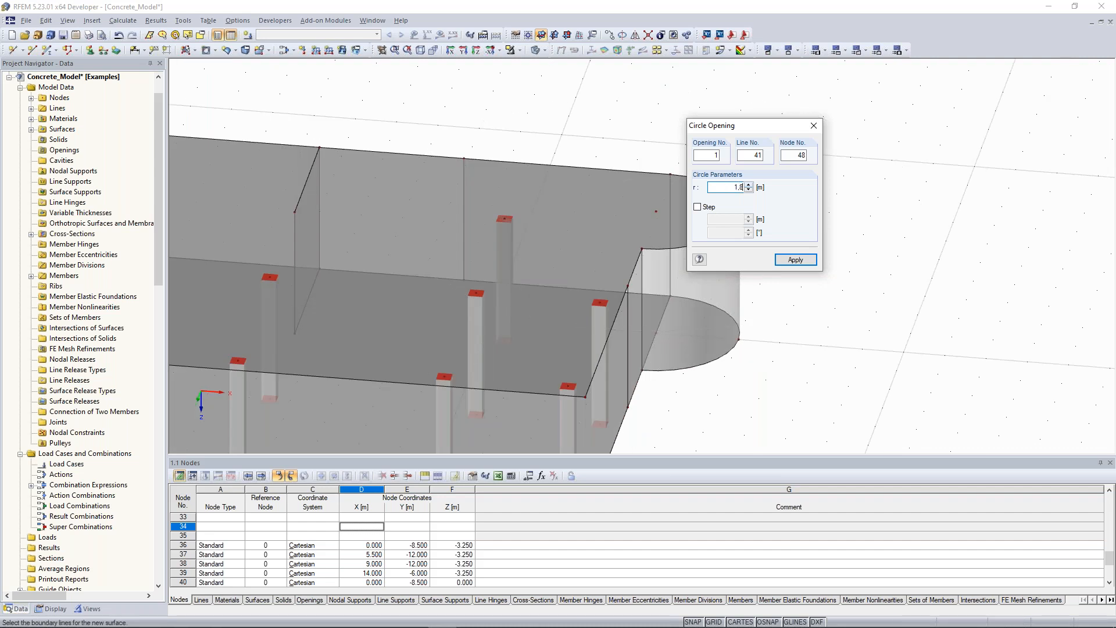
key("Return")
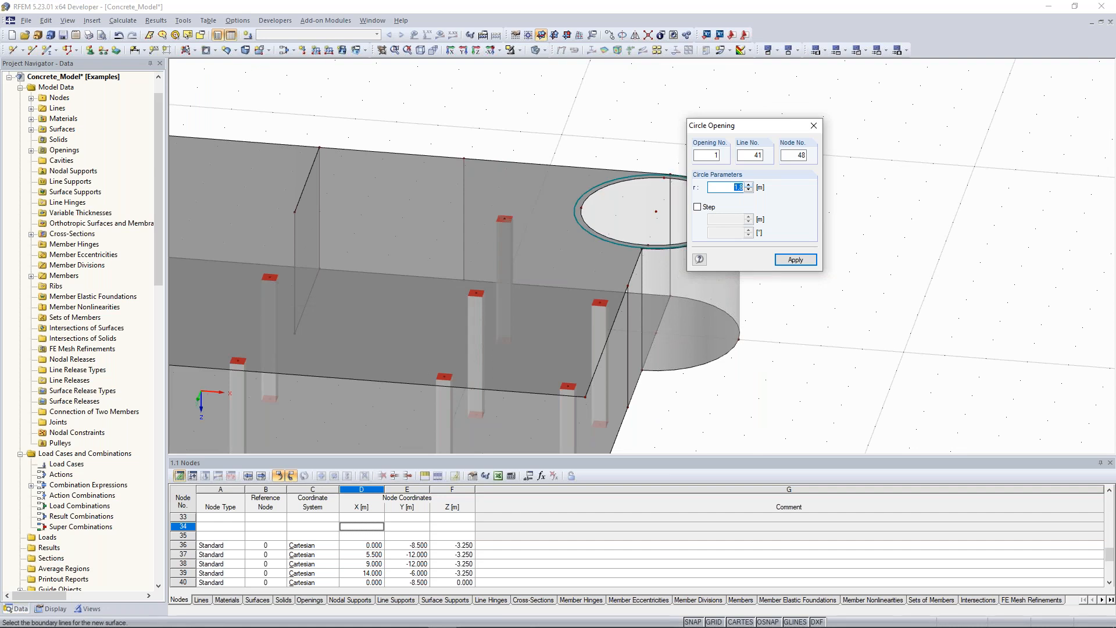
left_click(814, 126)
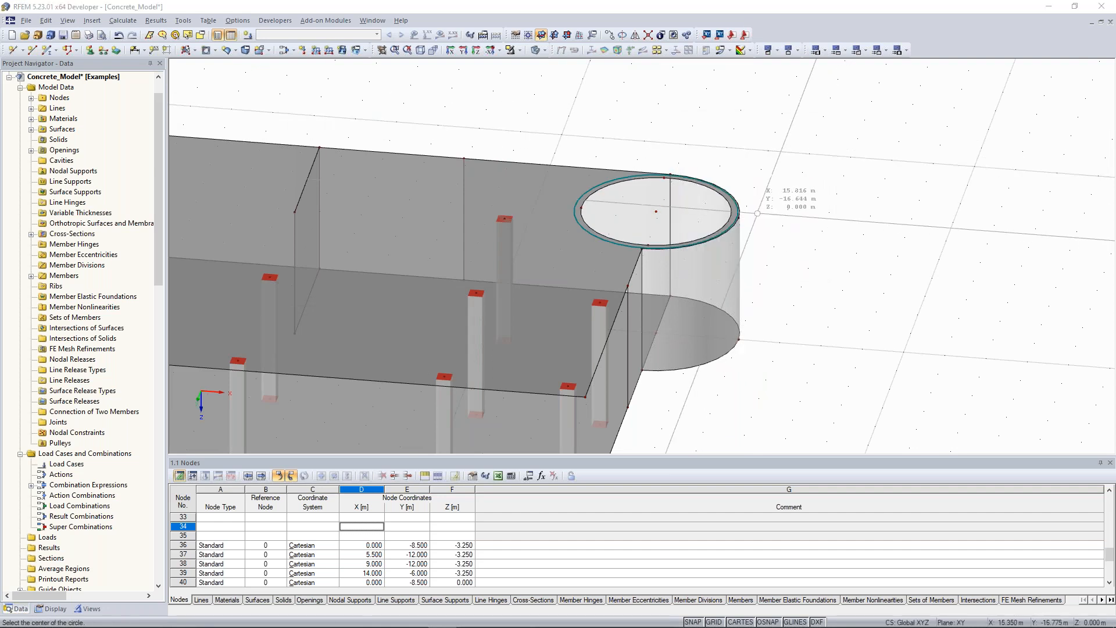
right_click(789, 208)
middle_click_drag(788, 208, 762, 212, "ctrl")
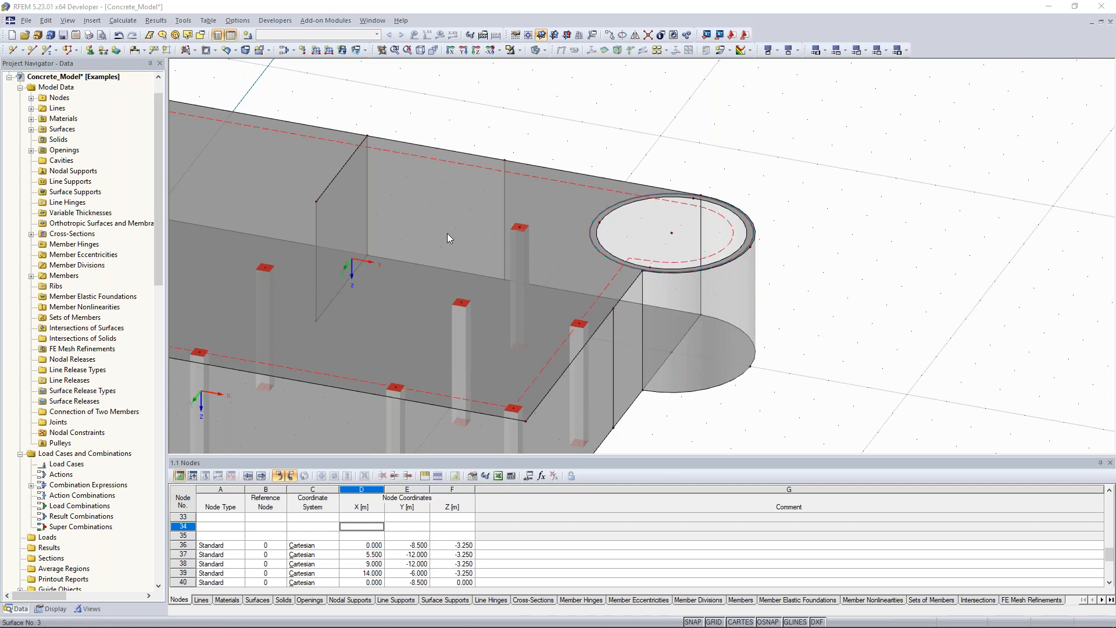
- Switch to the Chrome browser, show the image results for "unterzug" and view the picture "Unterzüge und Pilaster"
middle_click_drag(528, 140, 703, 141)
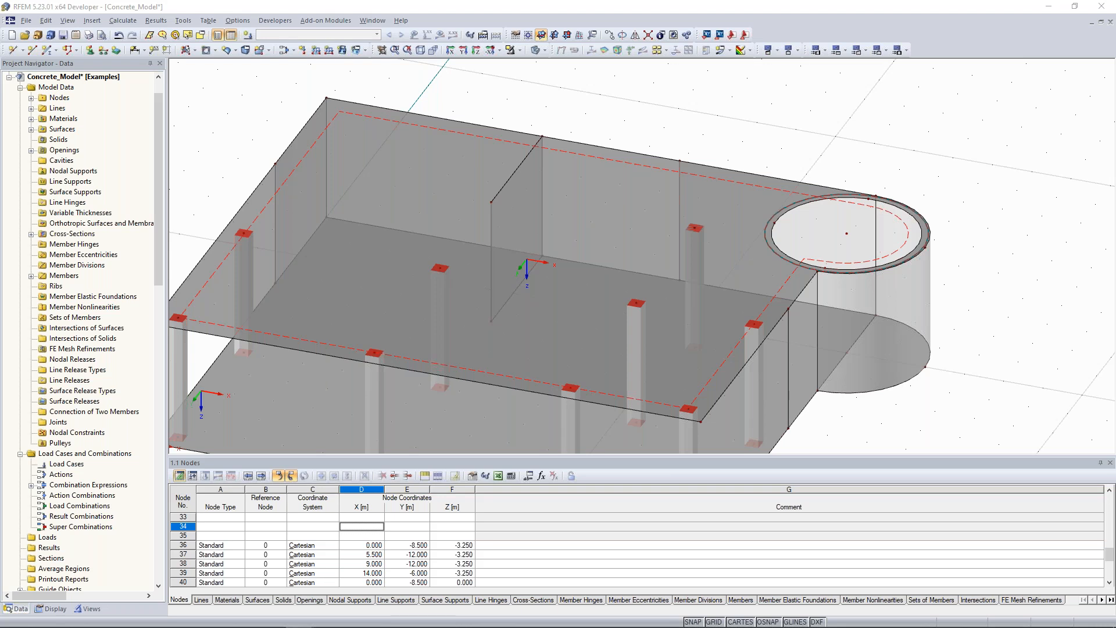
left_click_drag(153, 102, 612, 56)
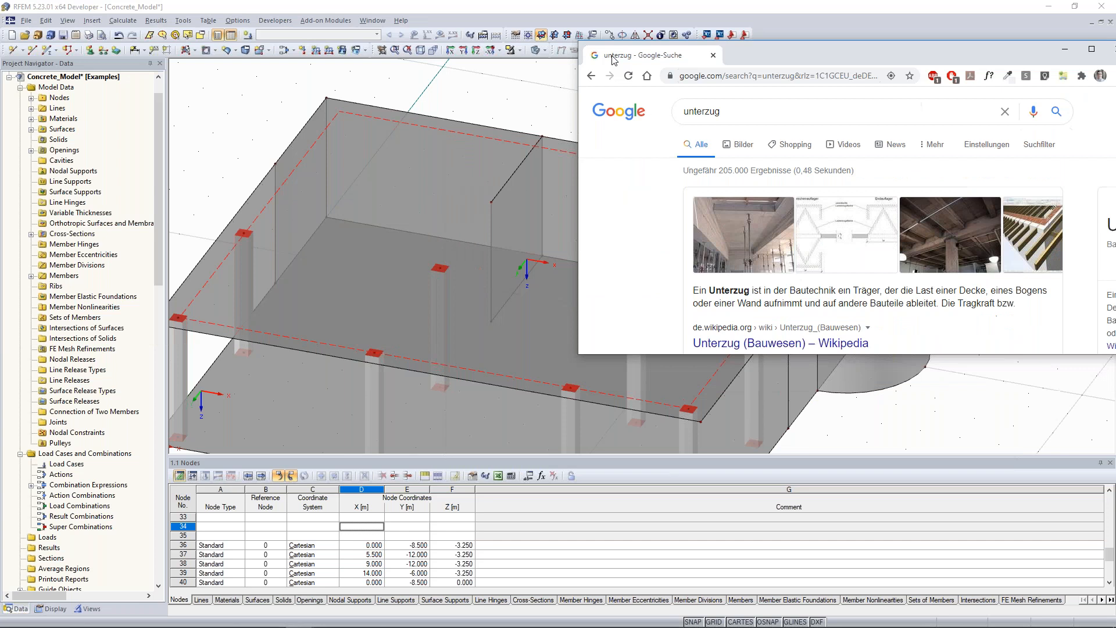
double_click(613, 56)
left_click(166, 100)
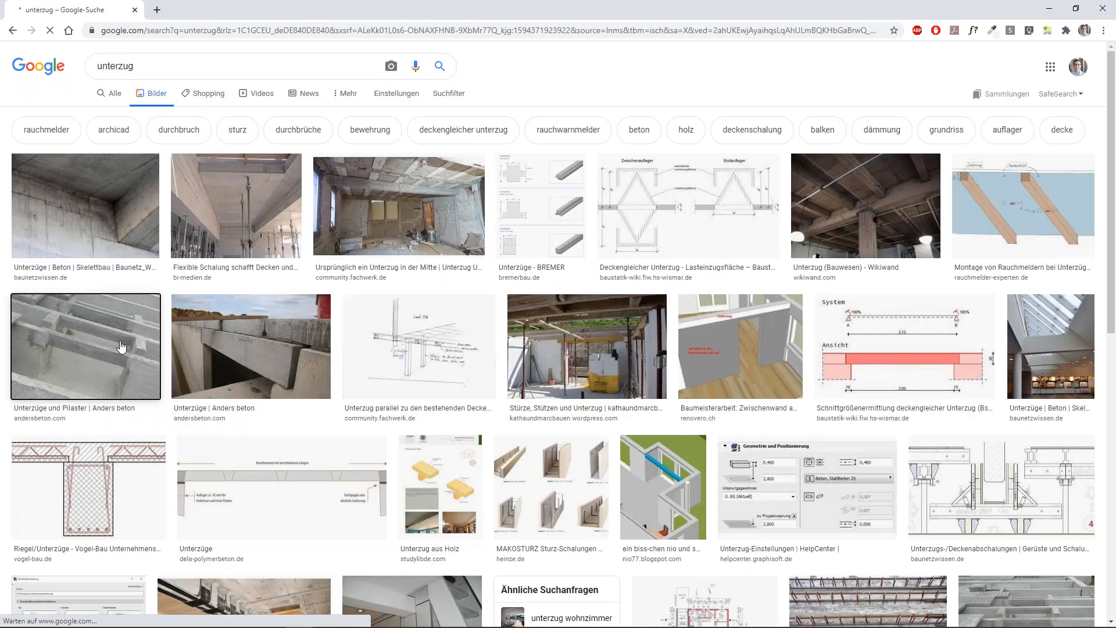
left_click(70, 476)
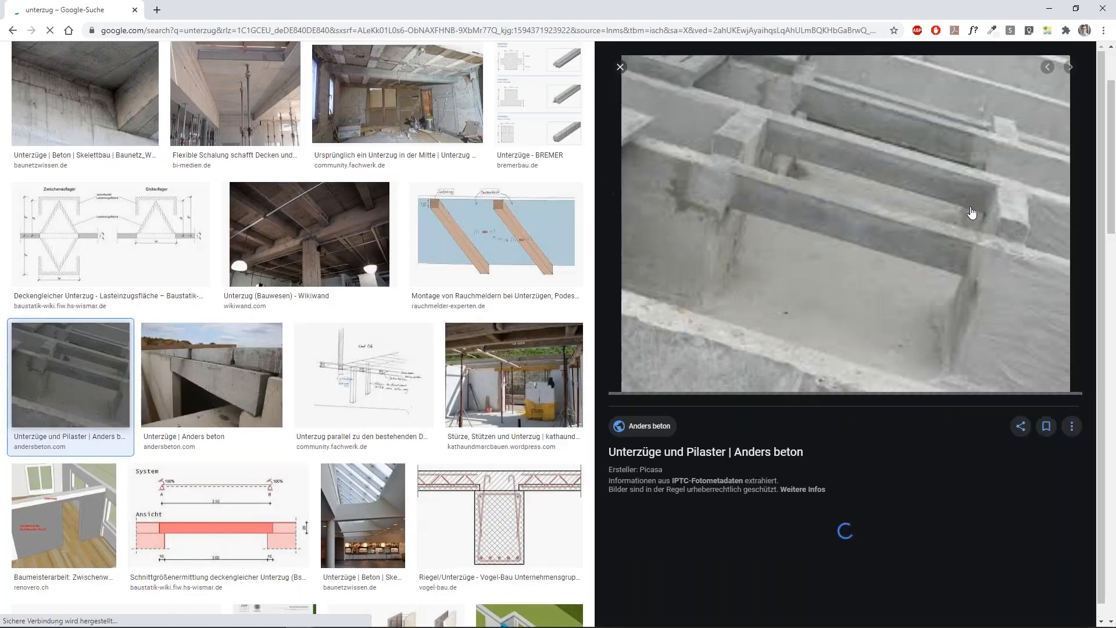
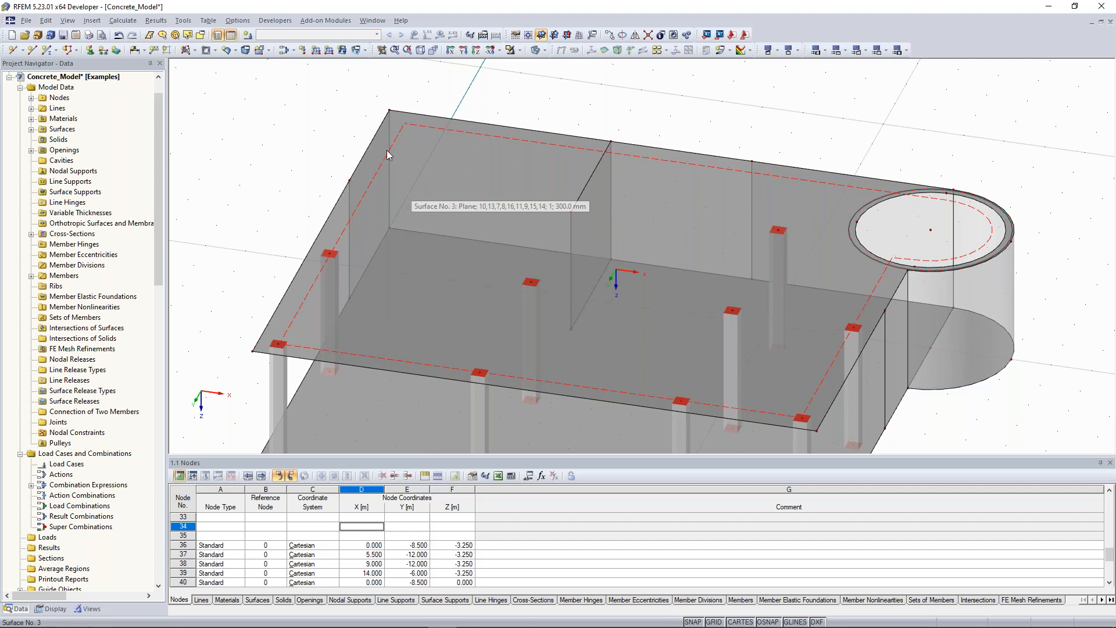
- In RFEM, examine the member type and cross-section assigned to the line of the column nearest the origin
middle_click_drag(332, 133, 284, 174)
middle_click_drag(268, 367, 319, 290)
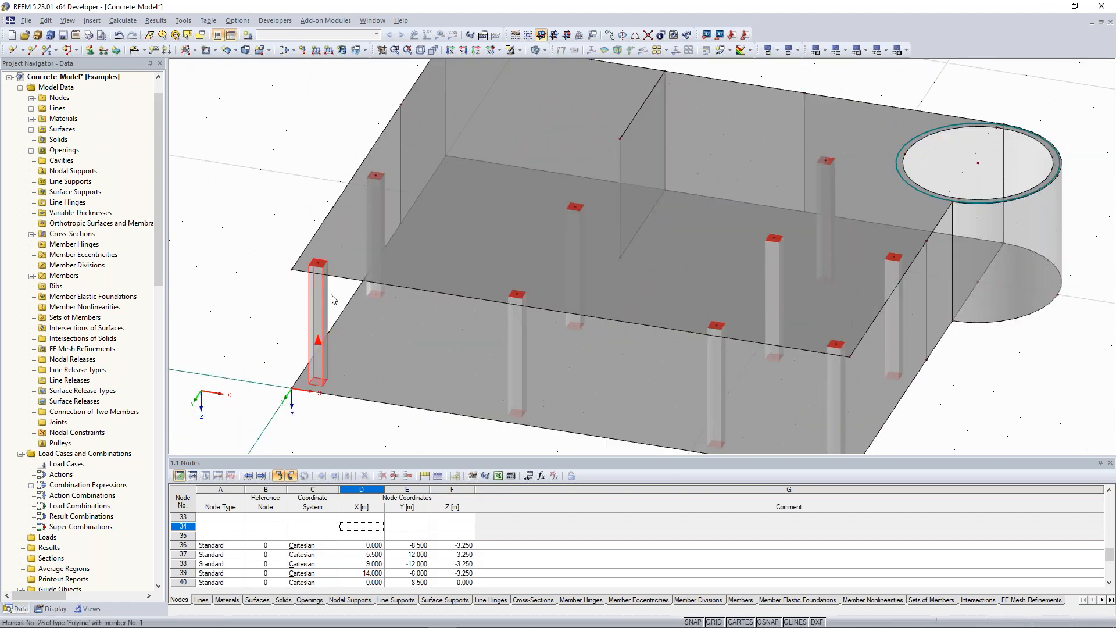
right_click(318, 303)
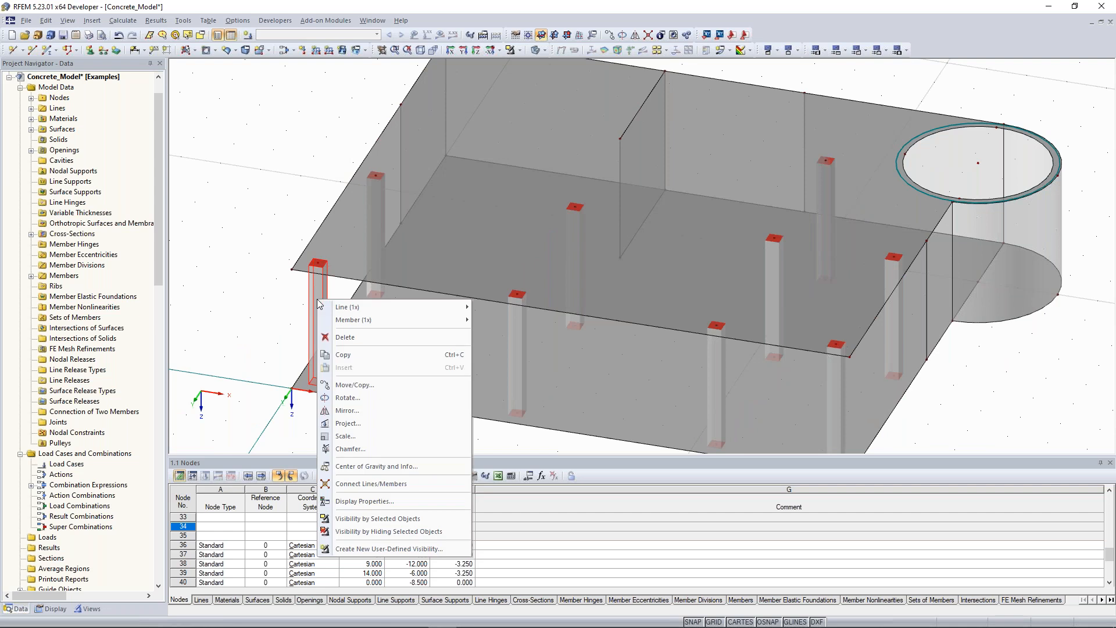
mouse_move(372, 307)
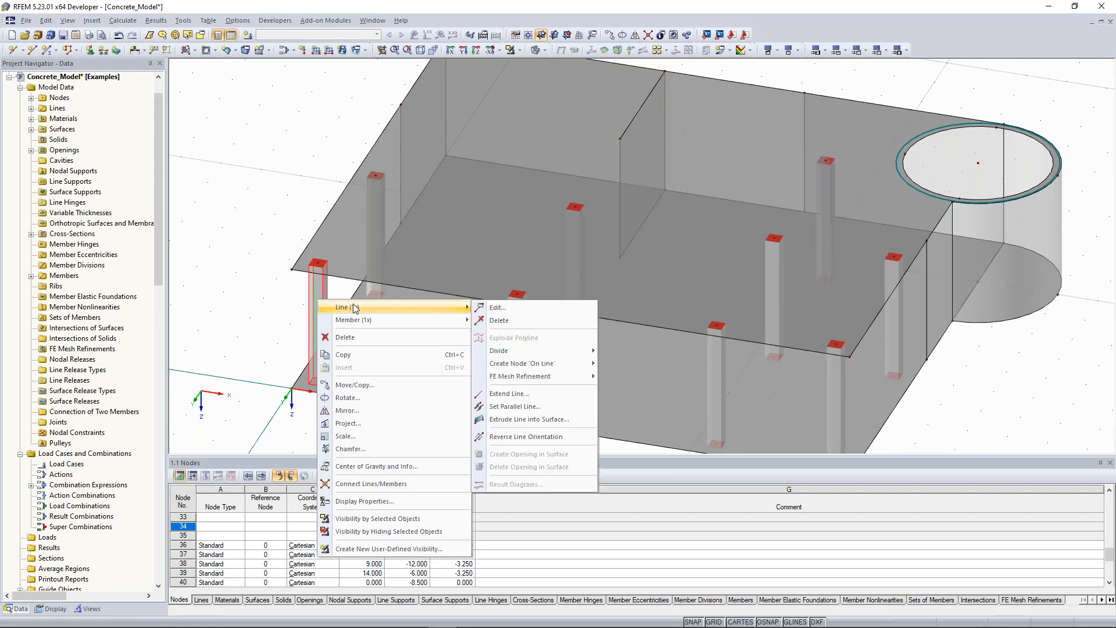
left_click(471, 309)
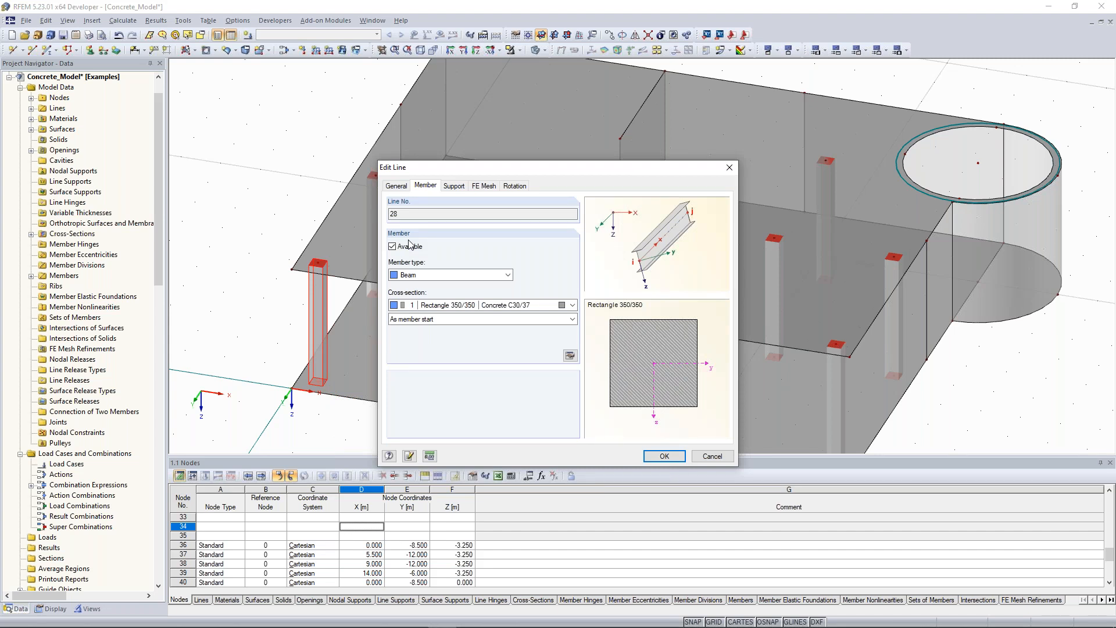
left_click(729, 168)
middle_click_drag(355, 97, 302, 184)
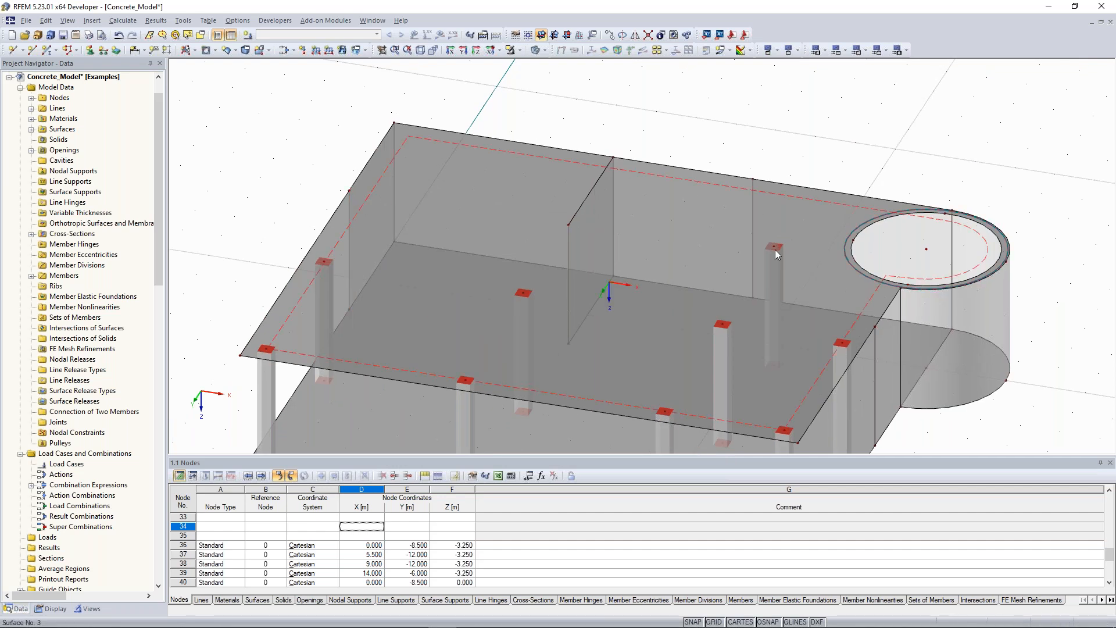
middle_click_drag(775, 249, 757, 283)
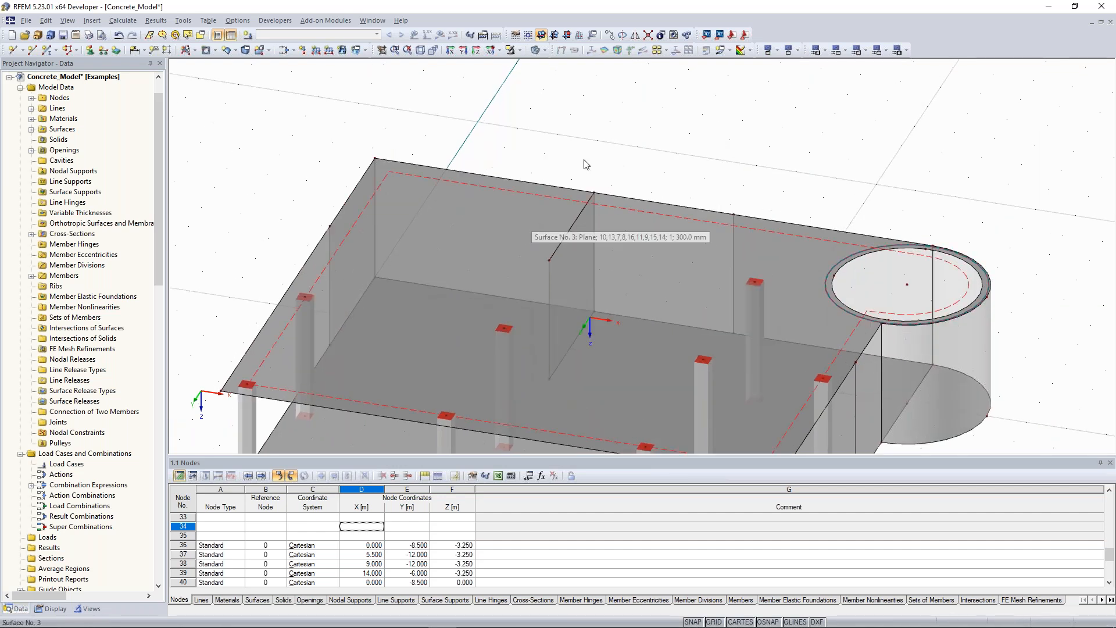
middle_click_drag(609, 150, 607, 140)
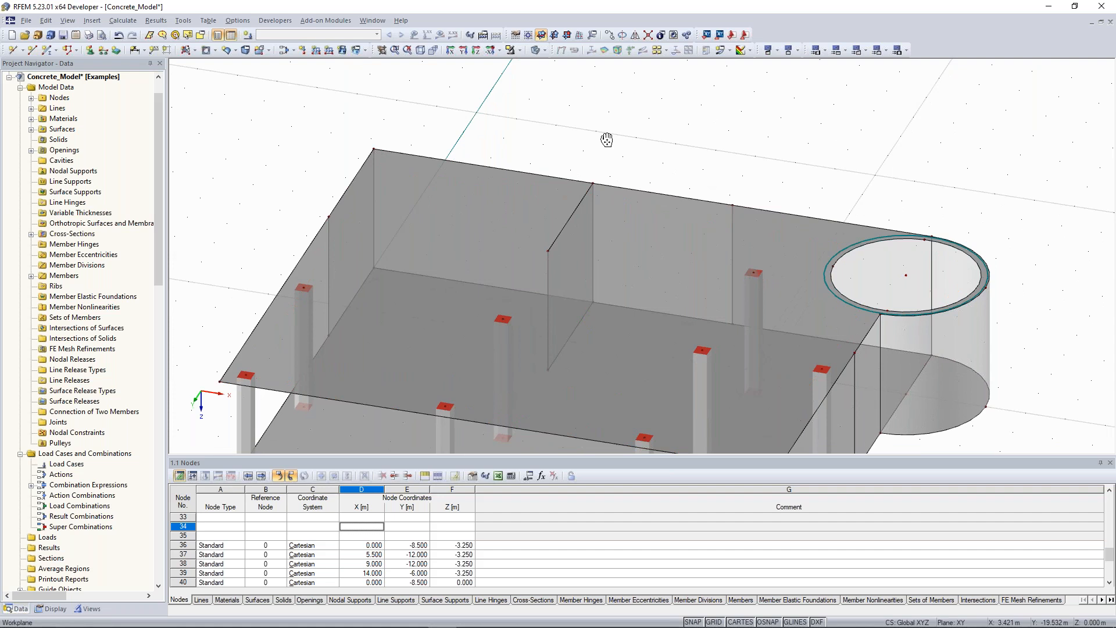
middle_click_drag(607, 140, 609, 134)
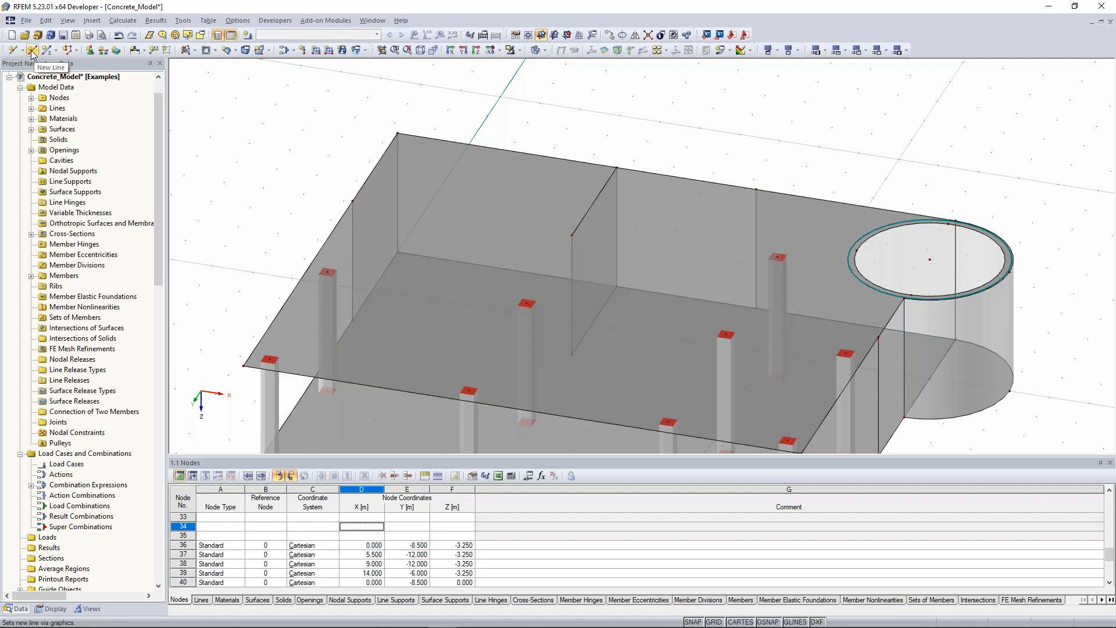
- Draw connected straight lines at ceiling level from the slab edge through the inner wall corner to the head of the nearby interior column
left_click(32, 51)
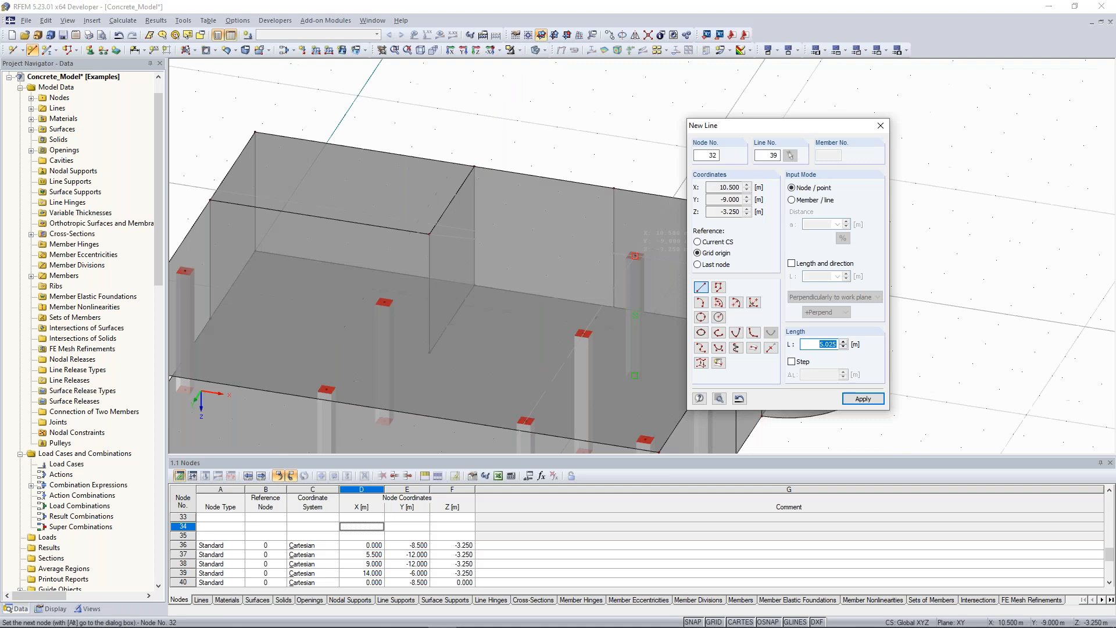
left_click(635, 255)
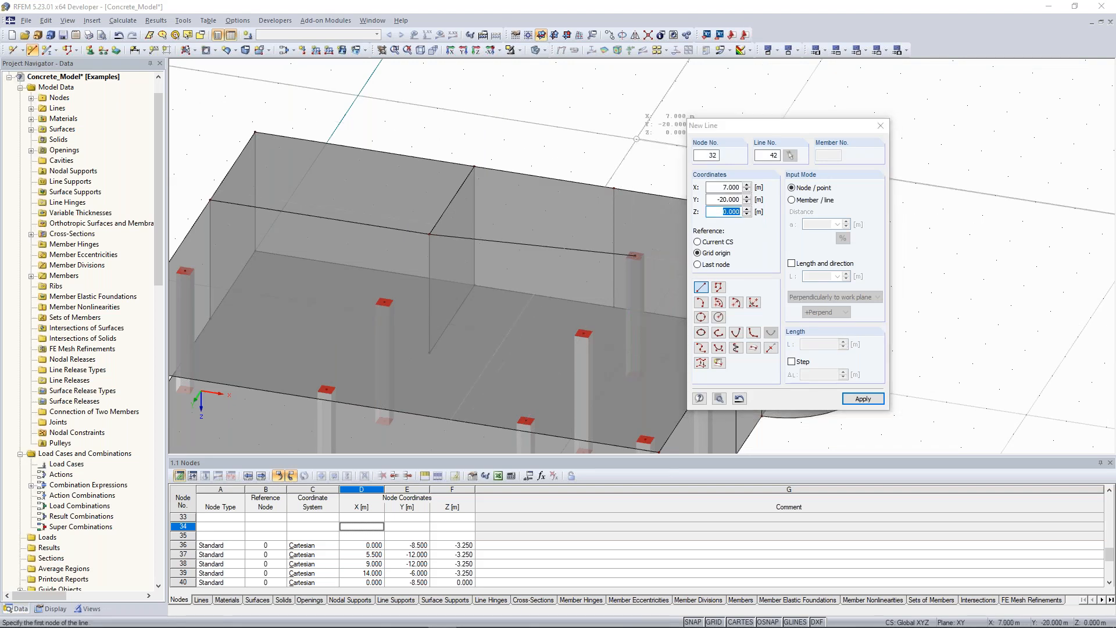
key("Escape")
scroll(637, 139, "down", 3)
middle_click_drag(689, 156, 415, 235, "ctrl")
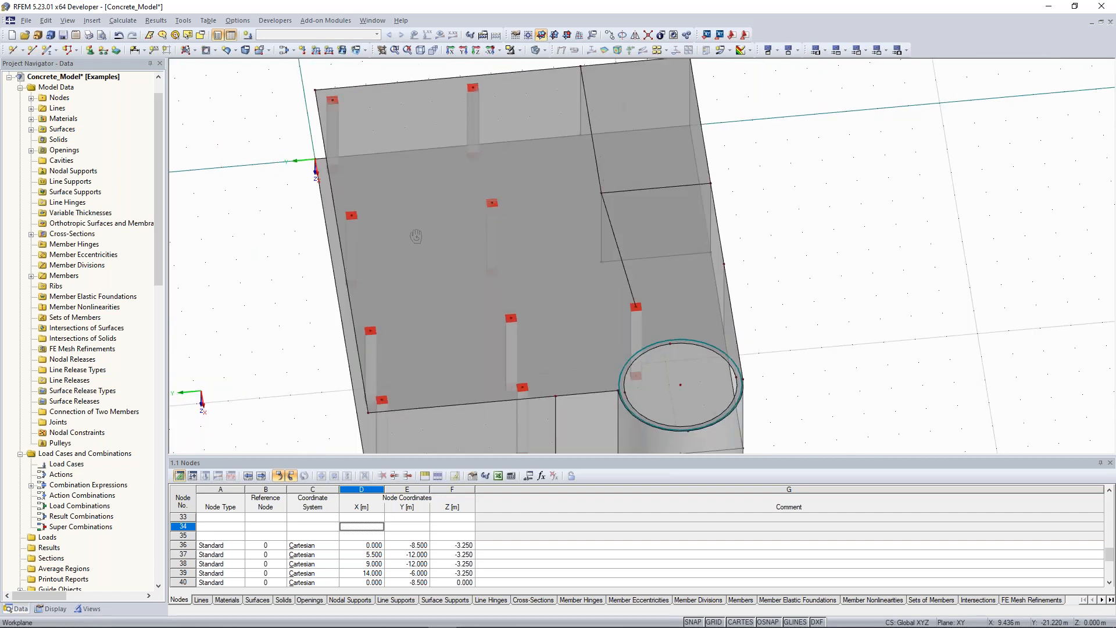
- Examine in plan view how the new line runs from the inner wall corner to the column
left_click(490, 50)
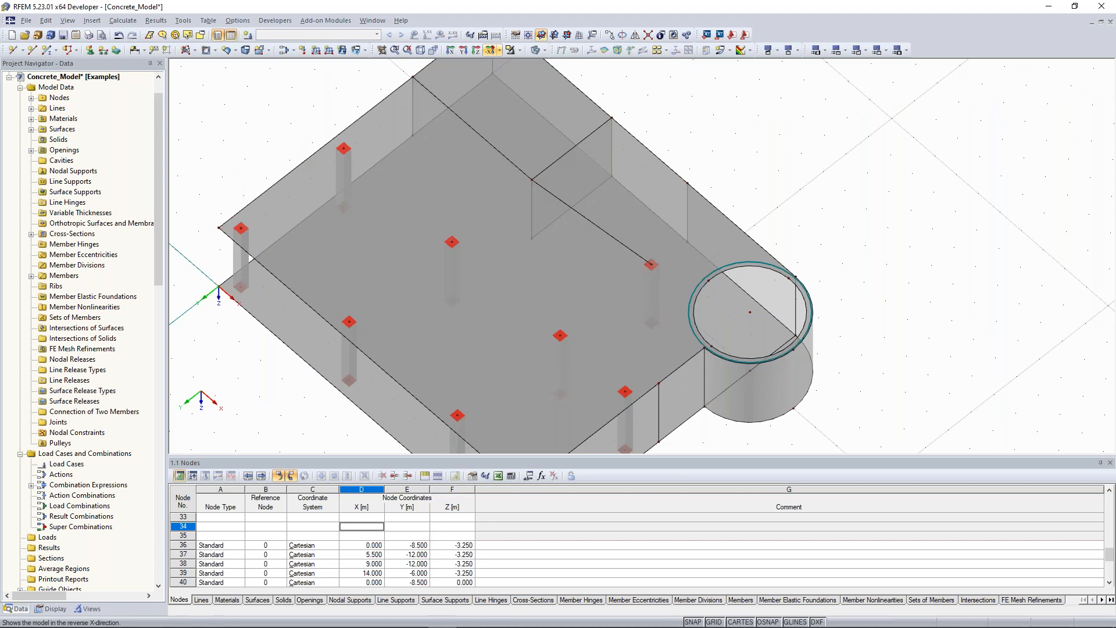
left_click(477, 50)
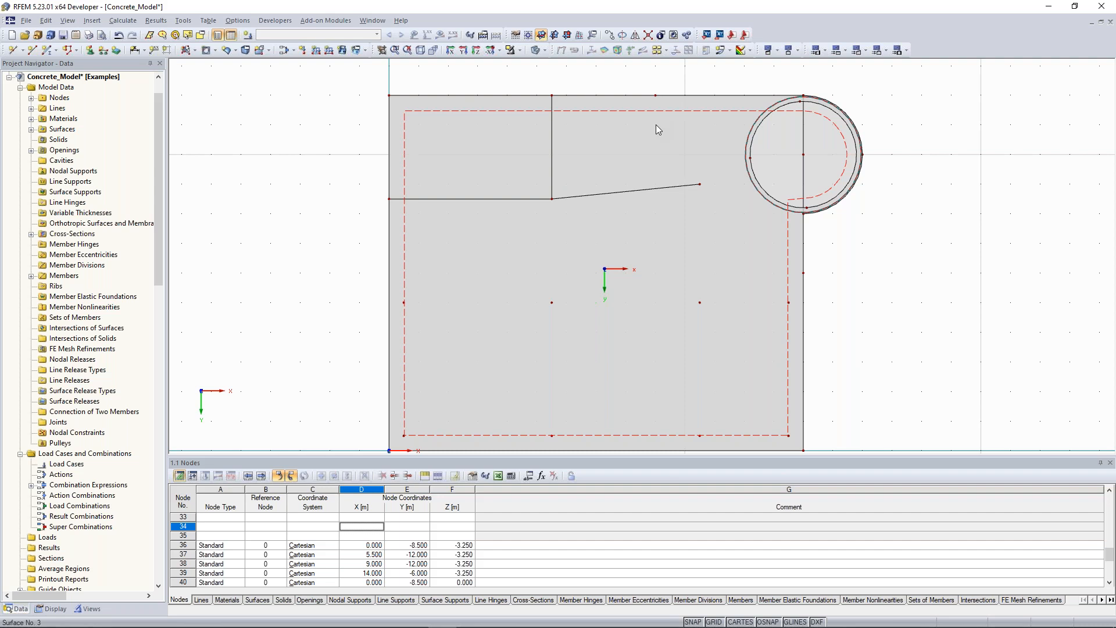
scroll(676, 158, "up", 1)
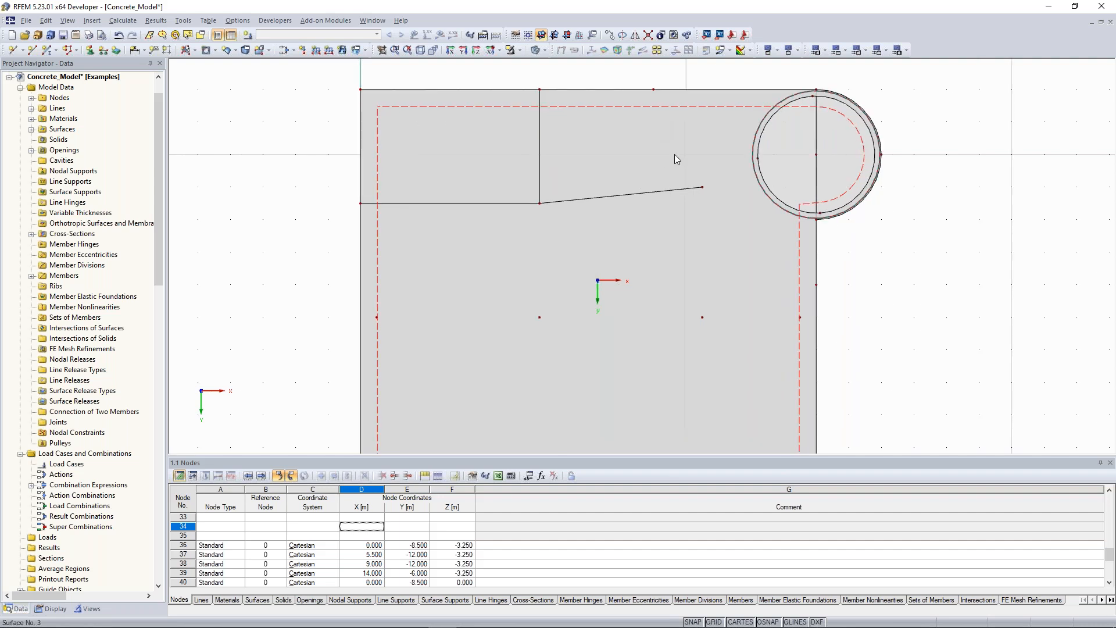
middle_click_drag(675, 154, 660, 165)
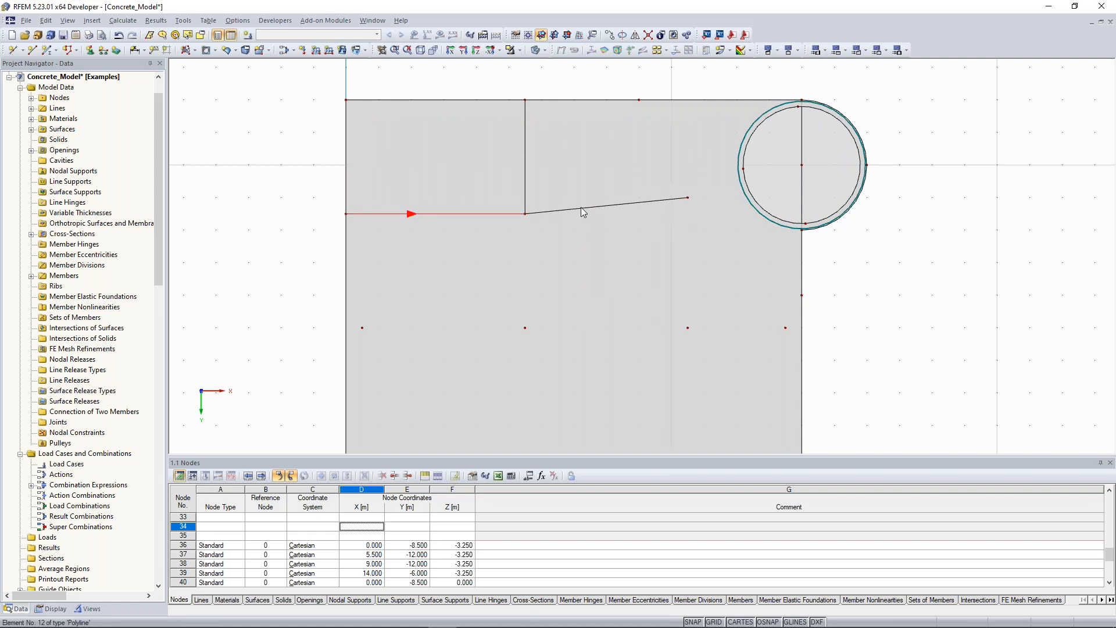
middle_click_drag(688, 85, 678, 80)
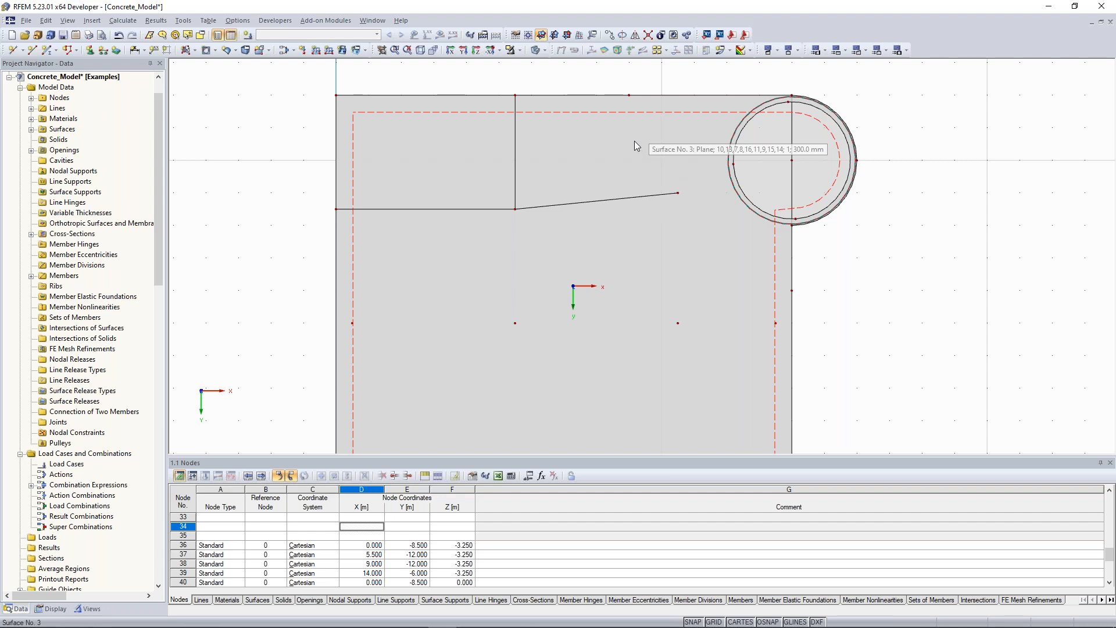
left_click(669, 193)
left_click(689, 150)
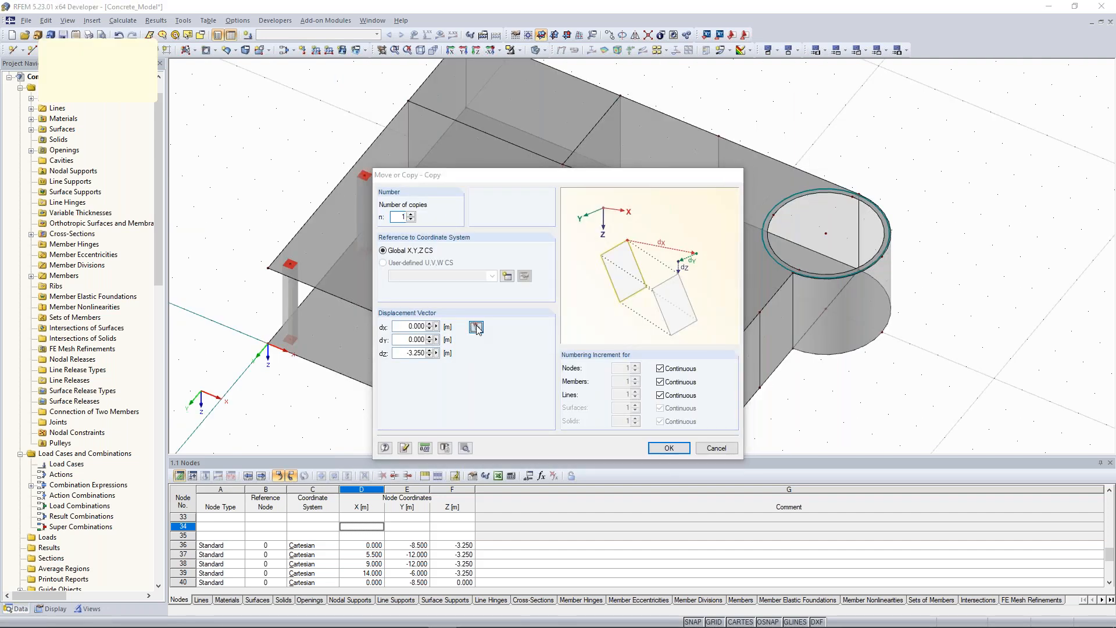
- Try to align the column with the wall by copying it once with a displacement of dX 0, dY 0.5 and dZ 0 m
left_click(526, 378)
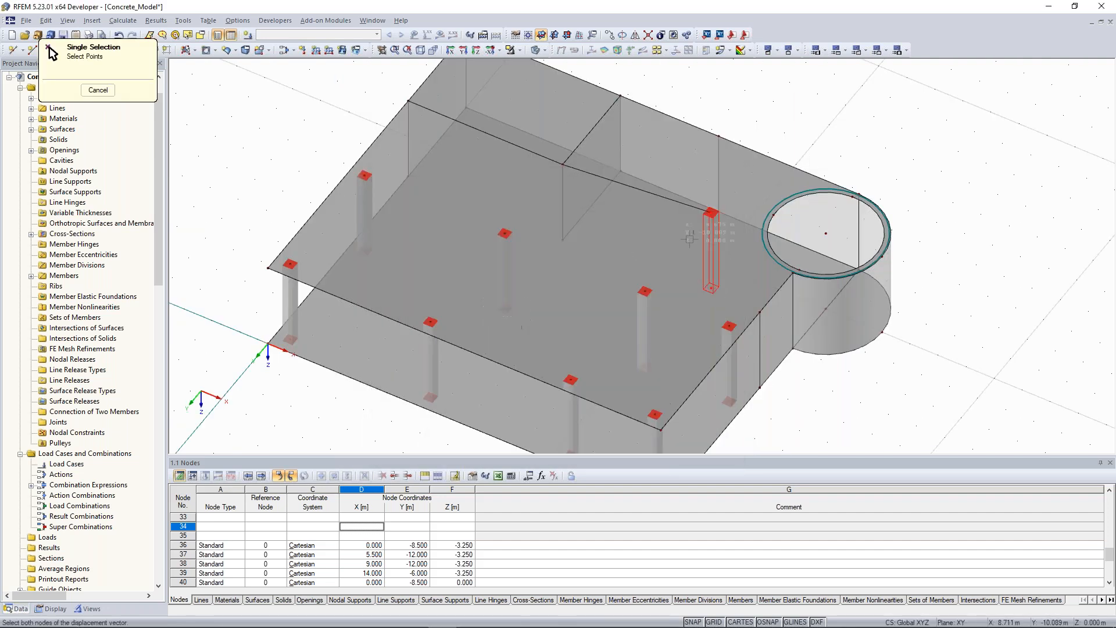
left_click(710, 211)
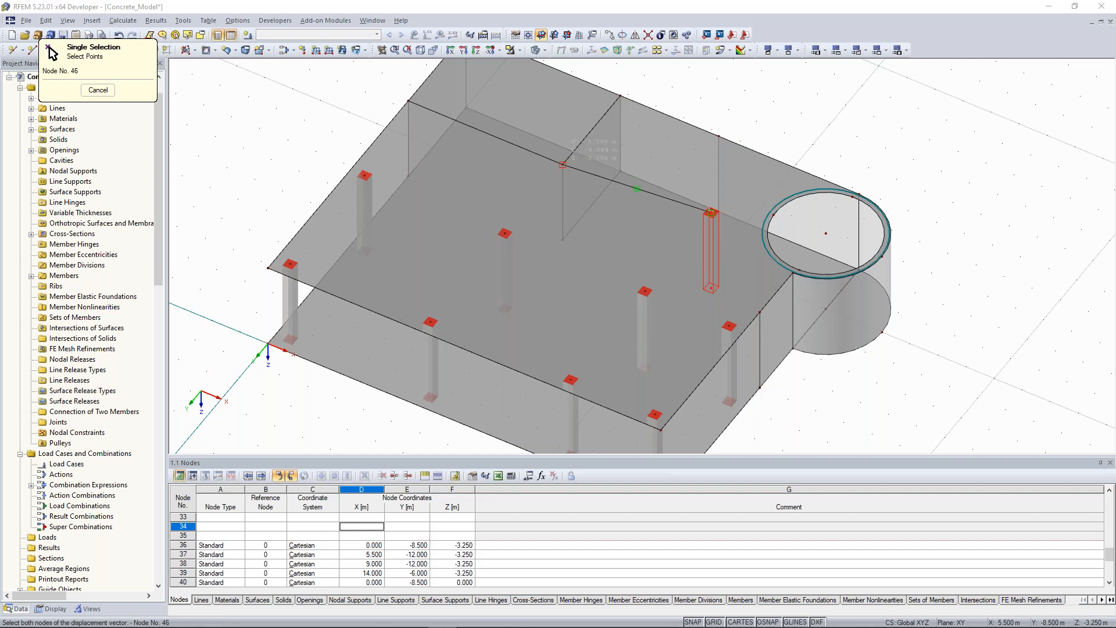
left_click(563, 165)
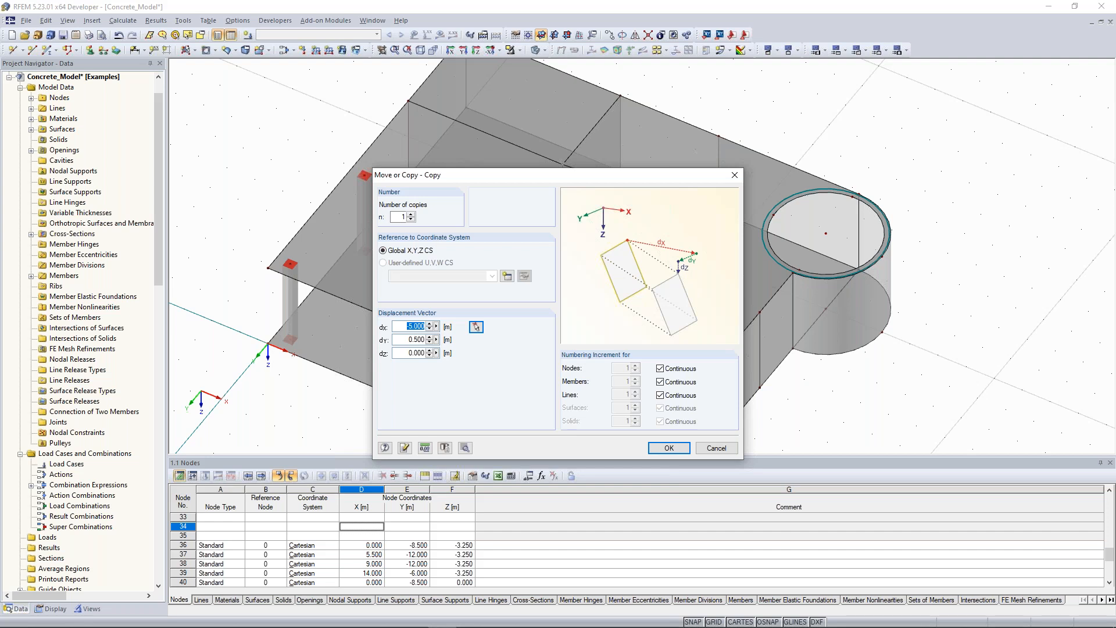
type("0")
left_click(668, 448)
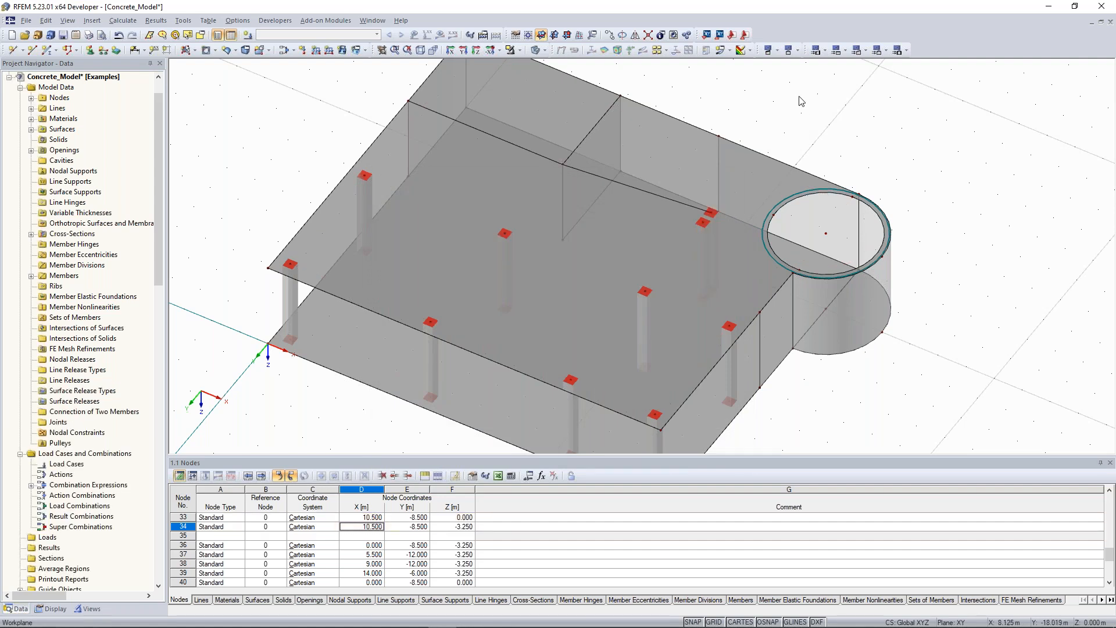
middle_click_drag(801, 103, 511, 52, "ctrl")
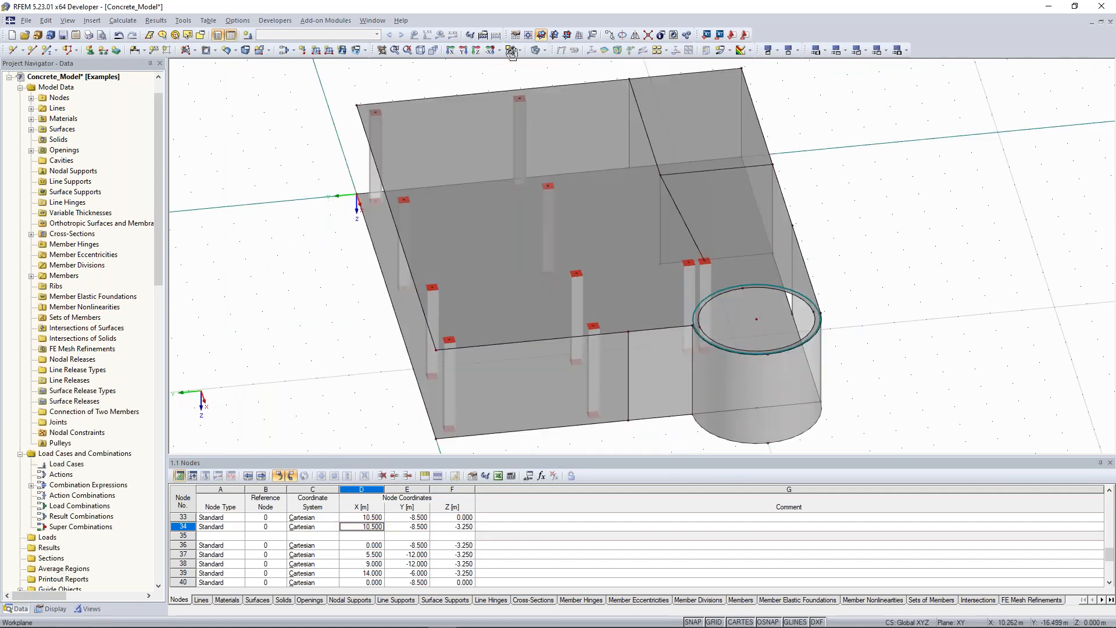
- Move the column at the end of the new line by 0.5 m in Y, without making copies, and check its alignment in plan view
left_click(512, 50)
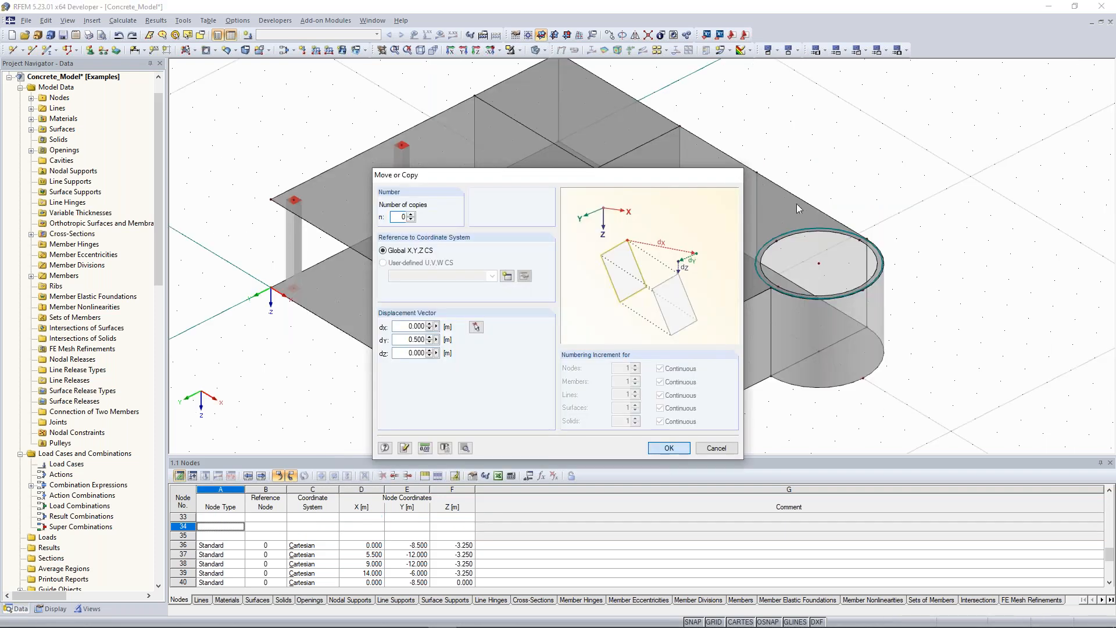
key("Return")
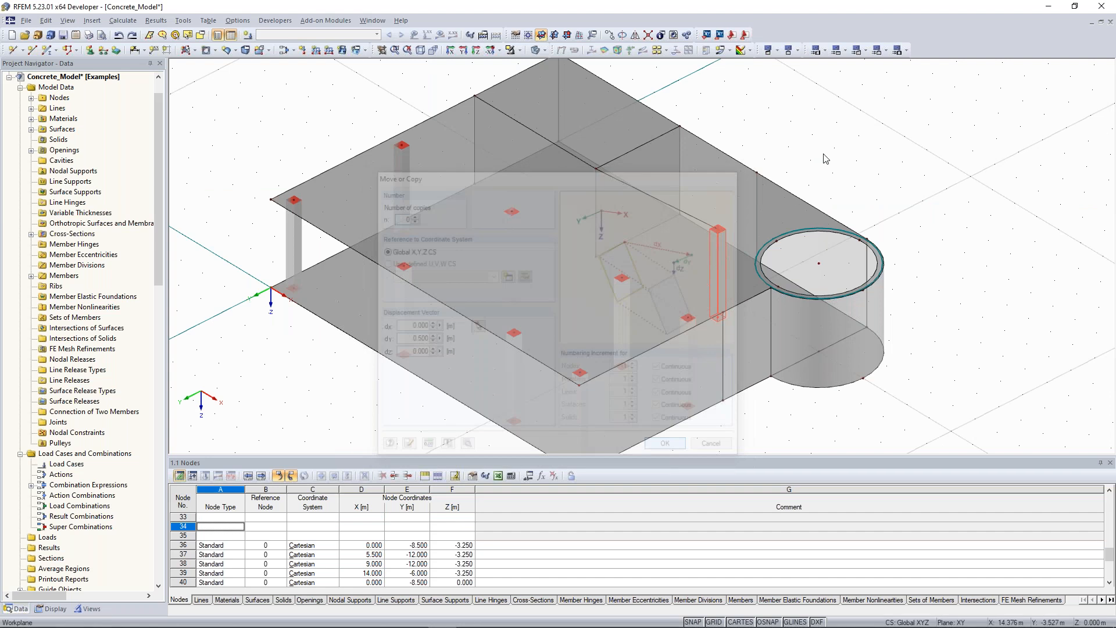
left_click(761, 144)
middle_click_drag(685, 140, 783, 116, "ctrl")
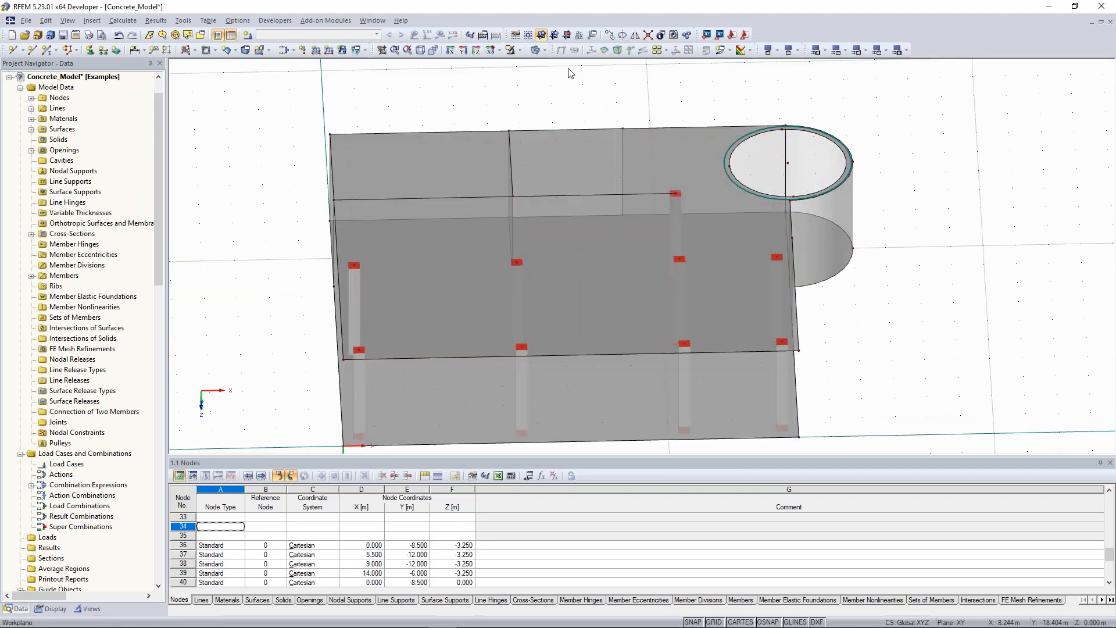
left_click(476, 50)
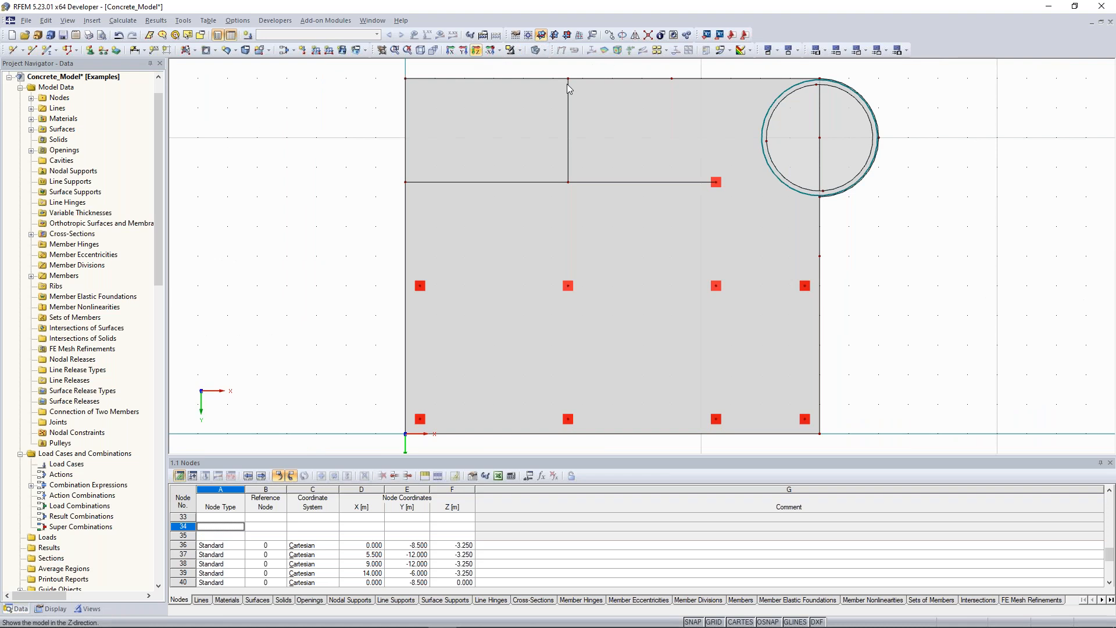
scroll(848, 249, "down", 2)
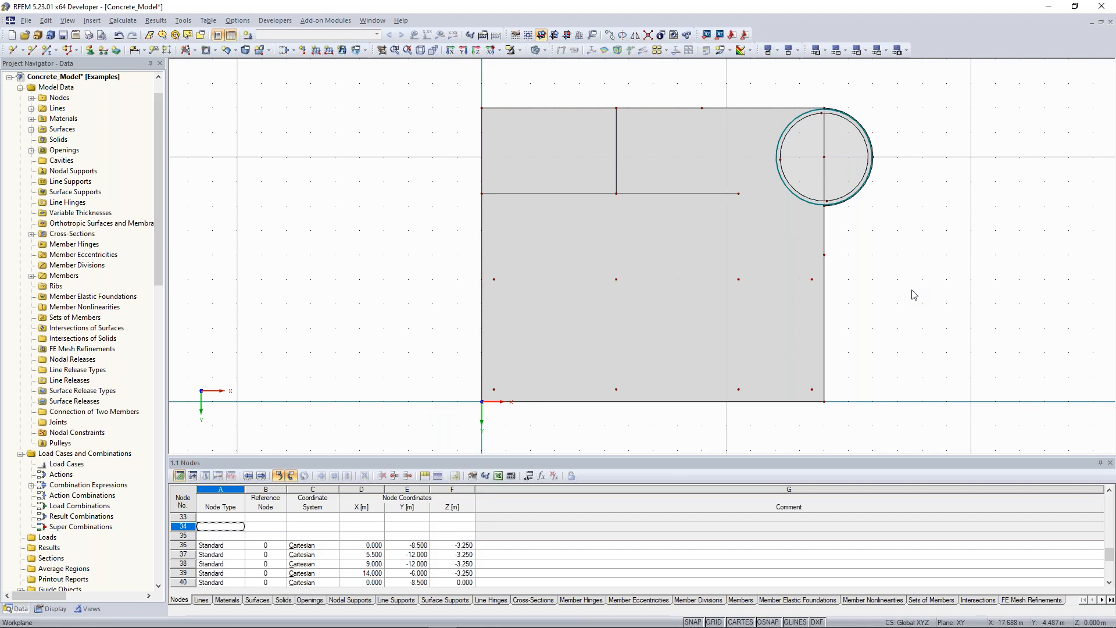
- Start a new member on both ceiling lines and define its rectangular cross-section 200 mm wide and 150 mm high in Concrete C30/37
middle_click_drag(730, 124, 740, 148, "ctrl")
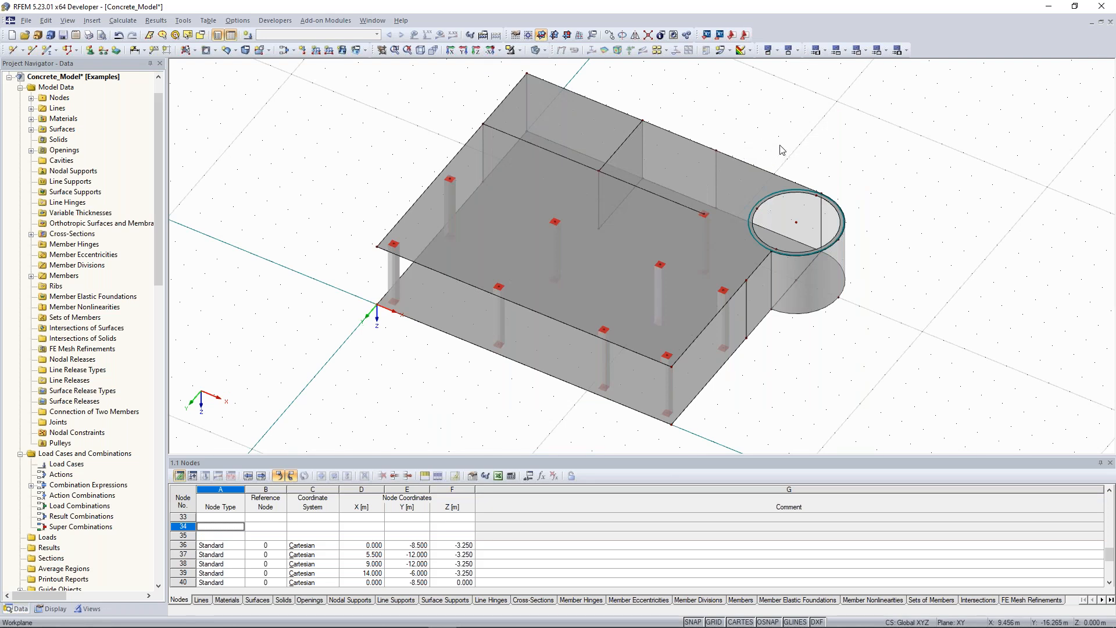
middle_click_drag(765, 147, 755, 145, "ctrl")
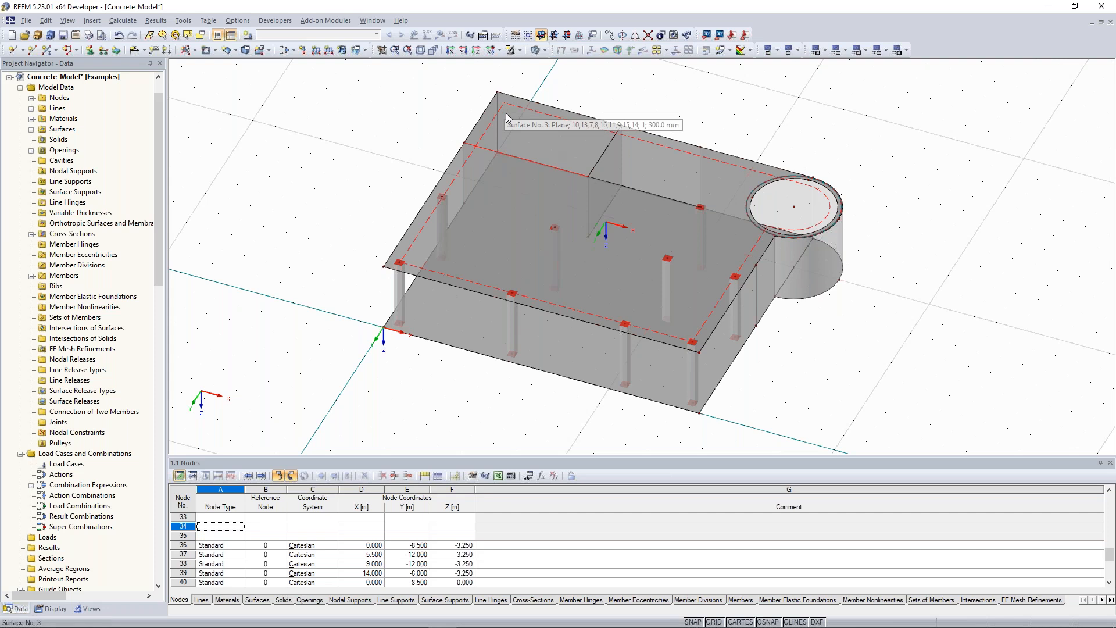
left_click(661, 194)
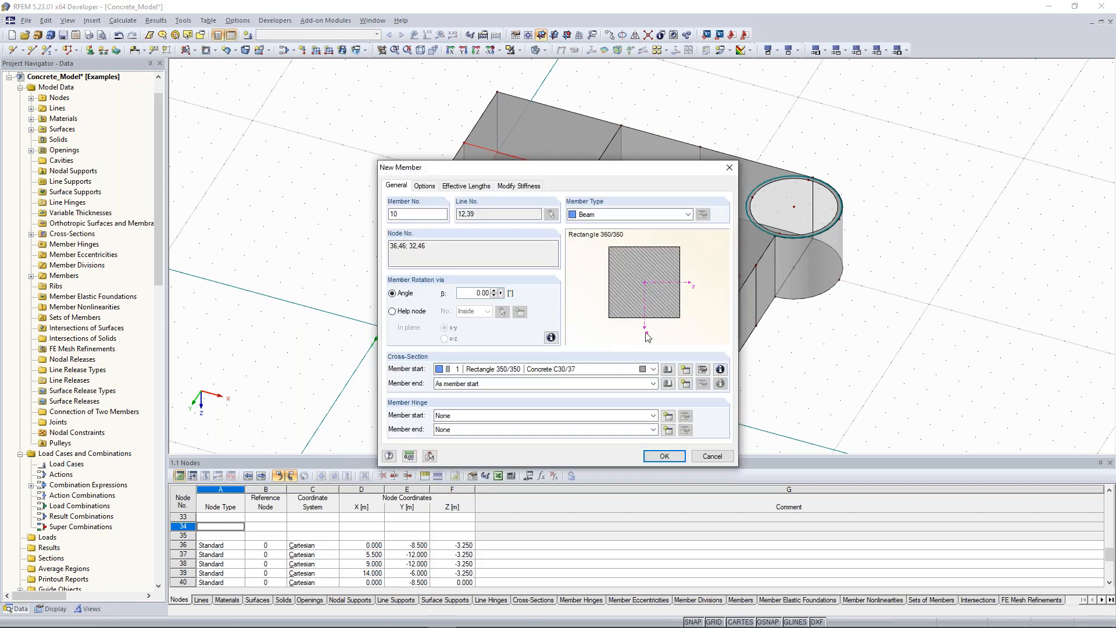
left_click(685, 373)
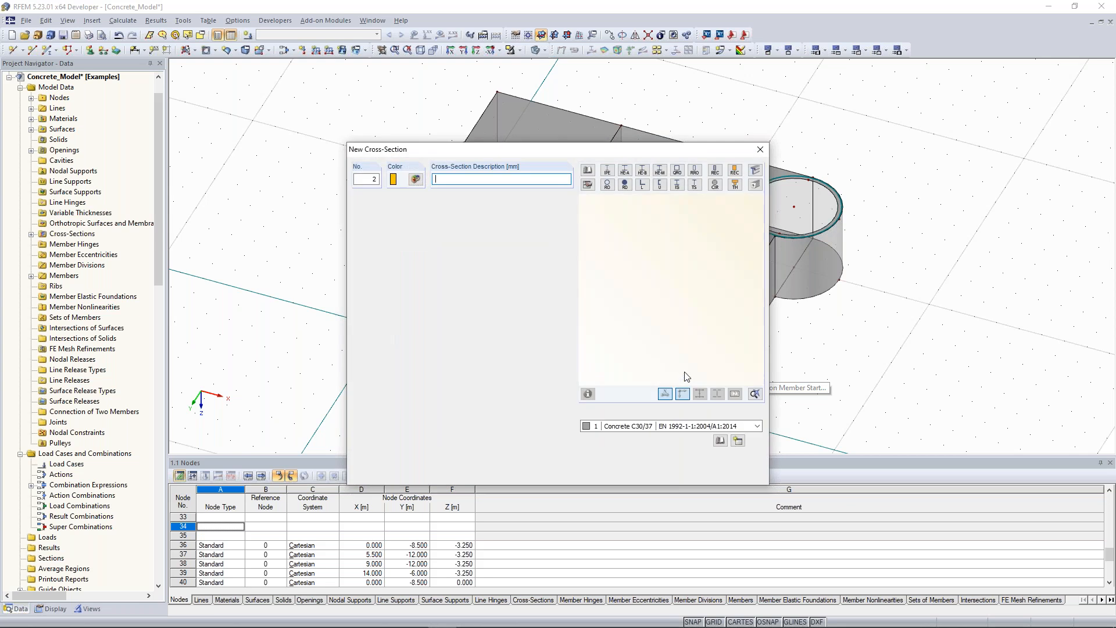
left_click(716, 170)
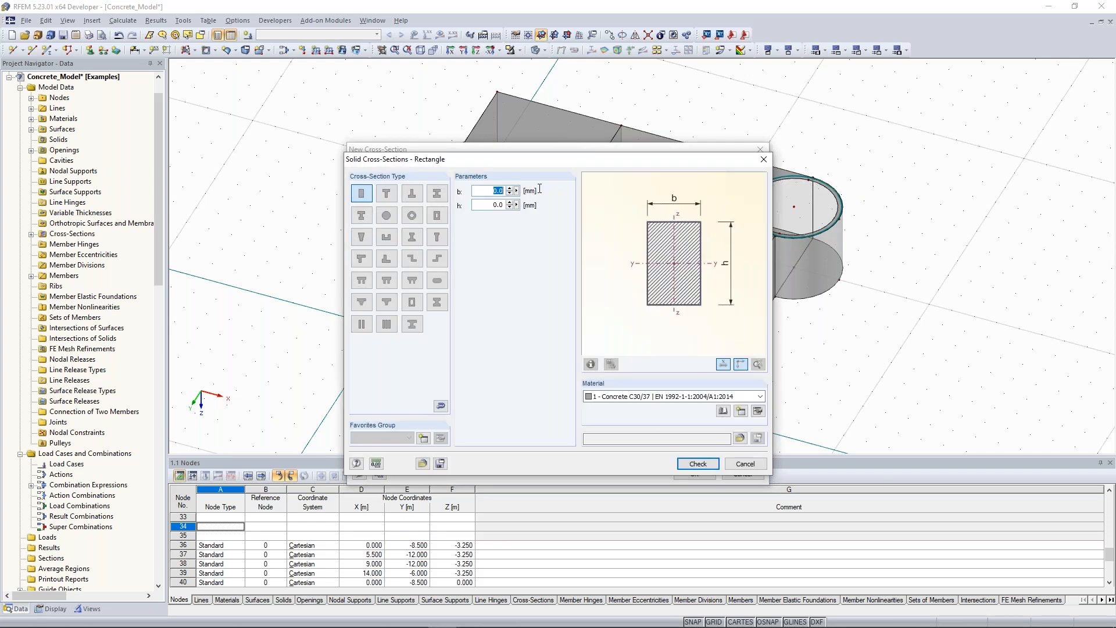
type("200")
key("Tab")
type("150")
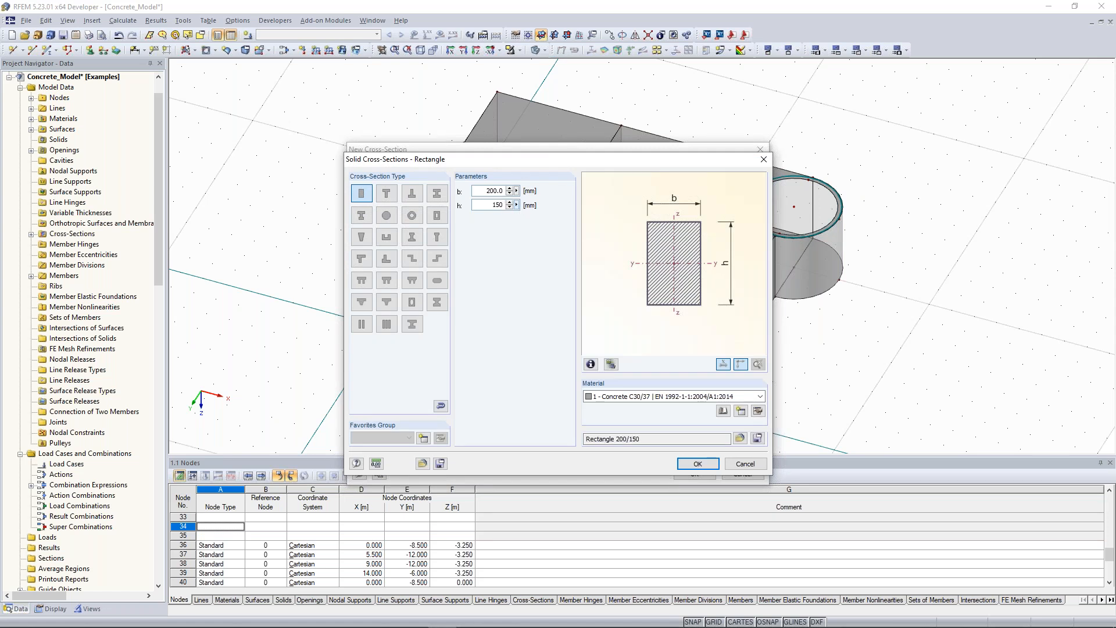
left_click(697, 468)
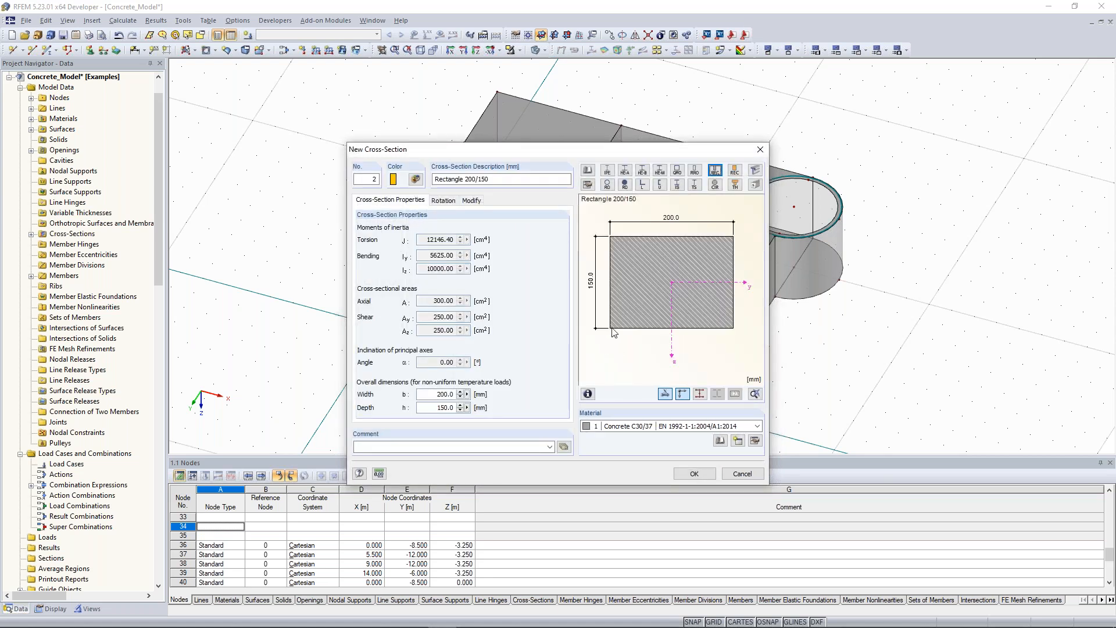
left_click(695, 473)
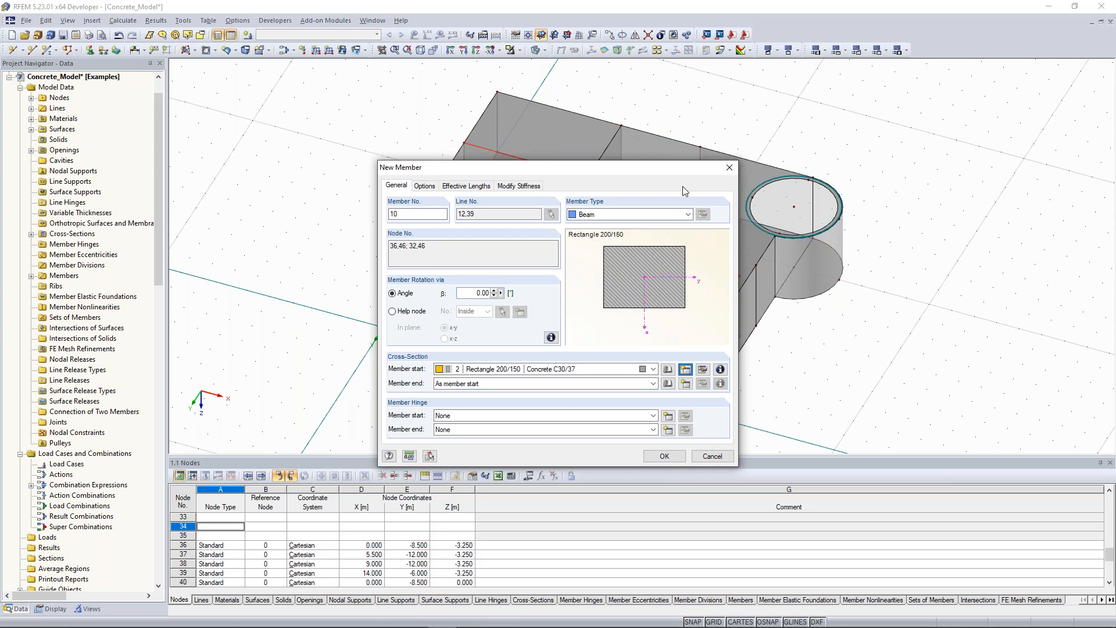
- Set the new member's type to Rib and align the rib on the +z-side of the surface
left_click(688, 216)
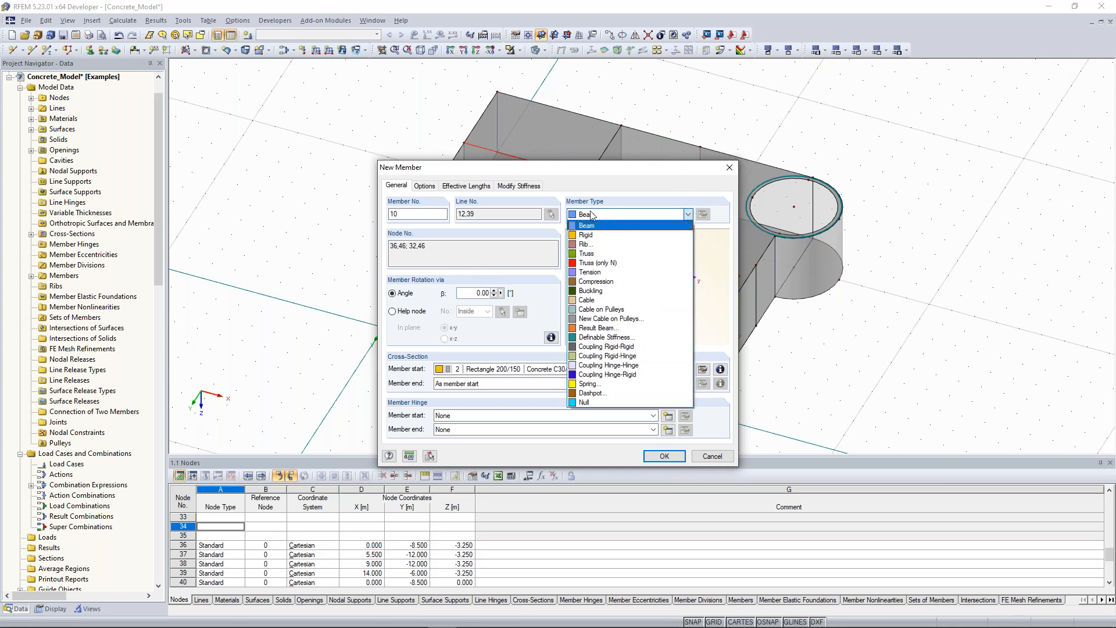
left_click(589, 245)
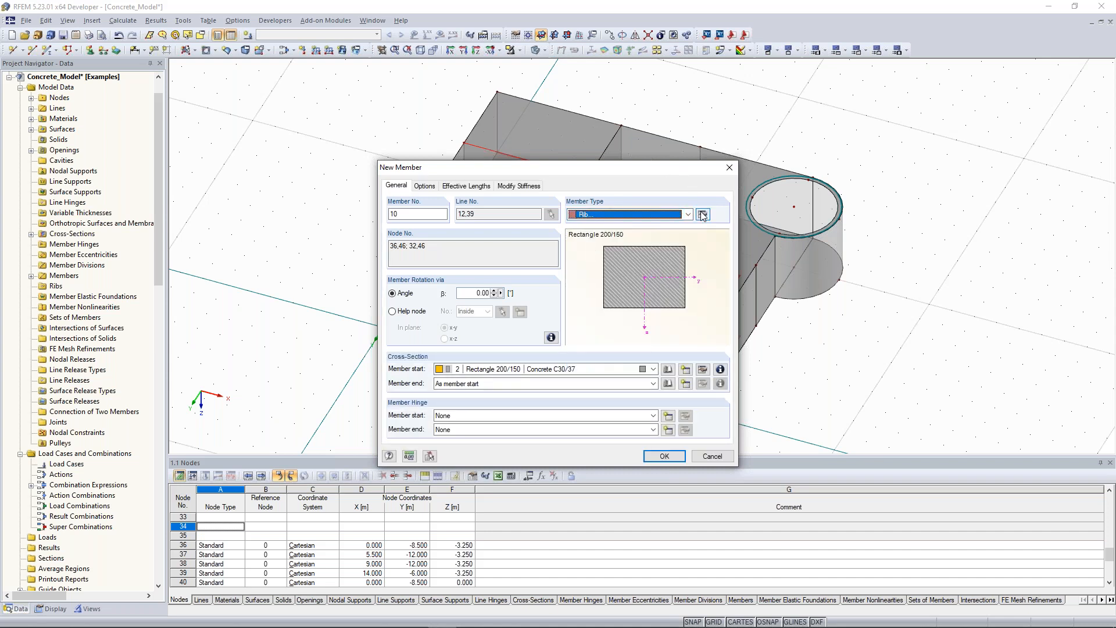
left_click(705, 215)
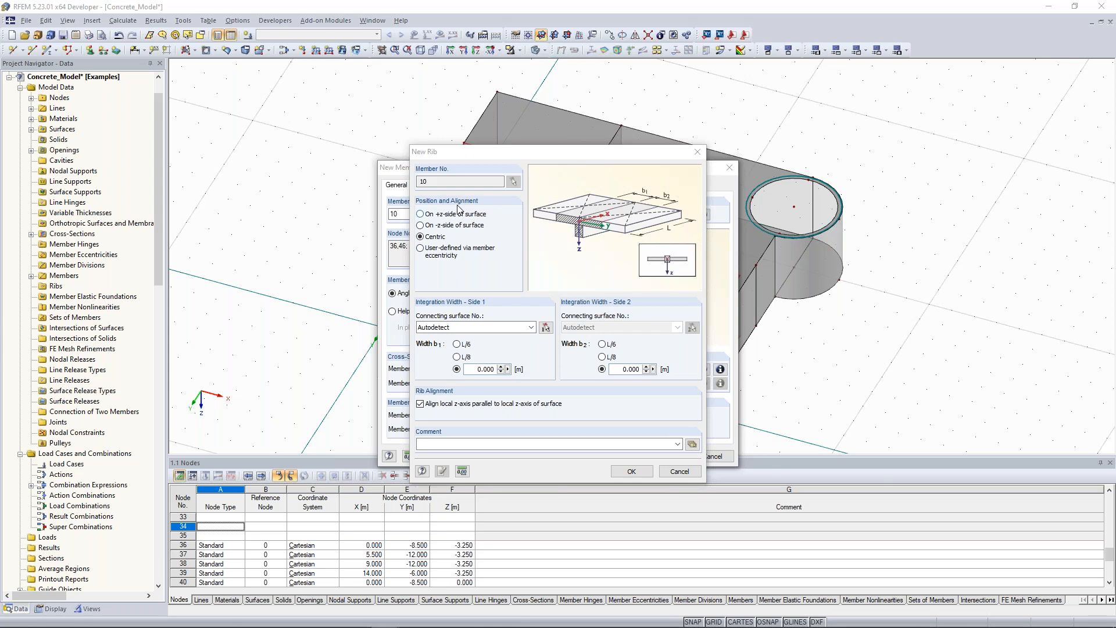
left_click(439, 226)
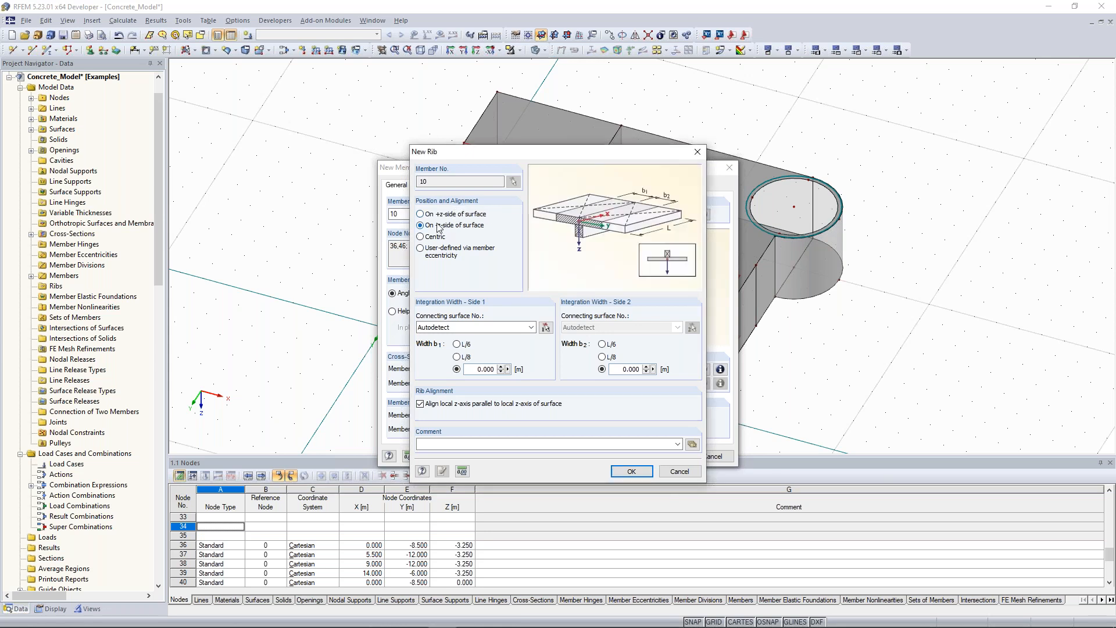
left_click(441, 214)
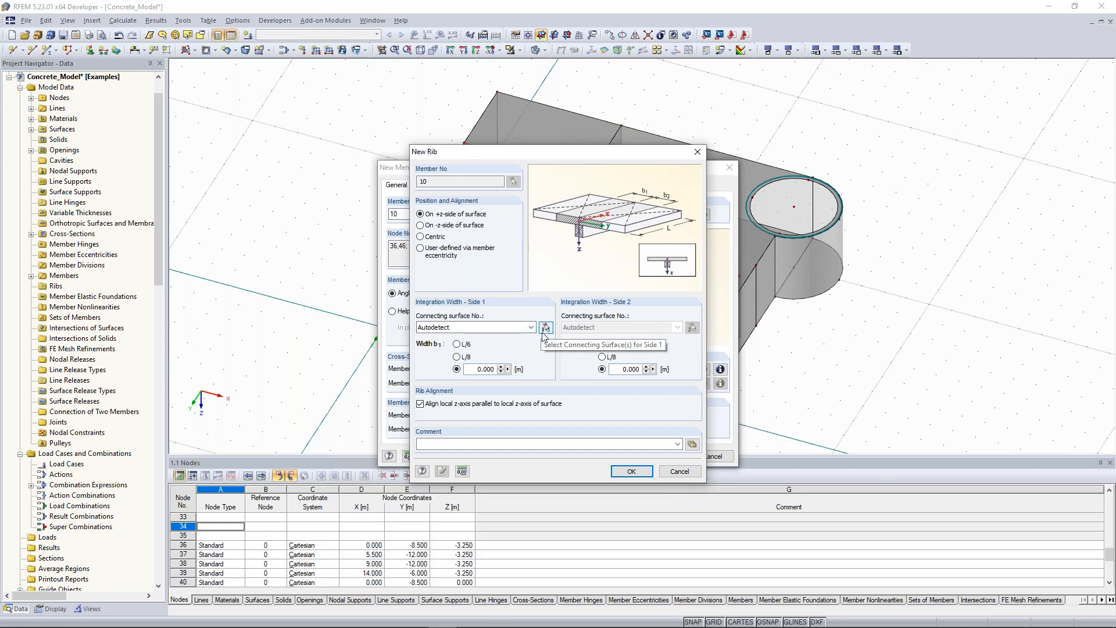
- Set both rib integration widths to L/8 with the ceiling slab as connecting surface and create the ribs on both ceiling lines
left_click(464, 357)
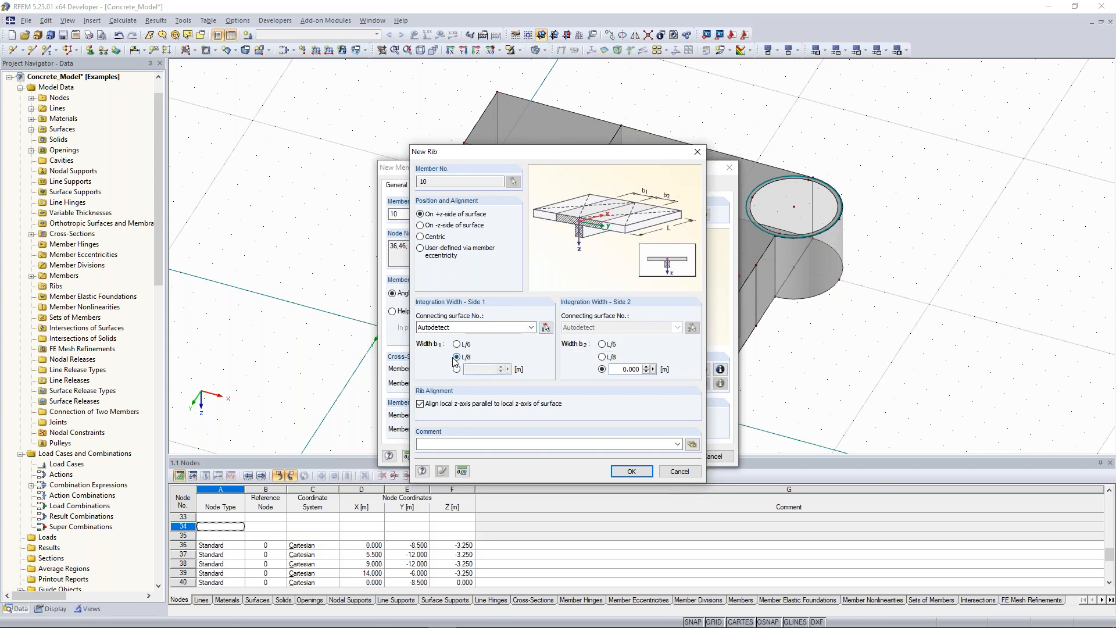
left_click(546, 328)
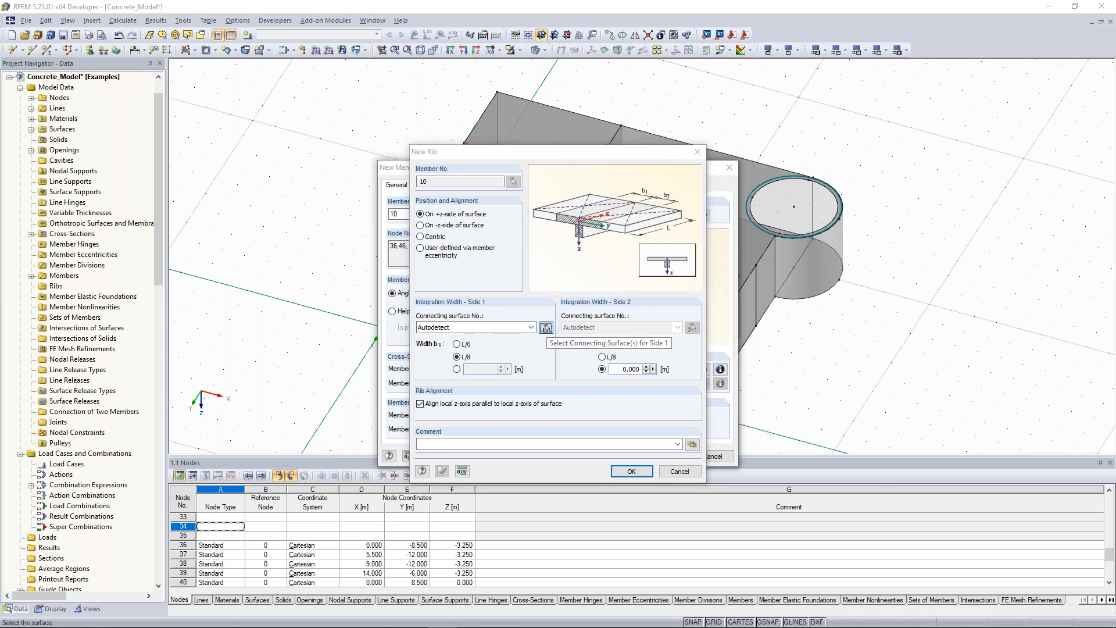
left_click(49, 49)
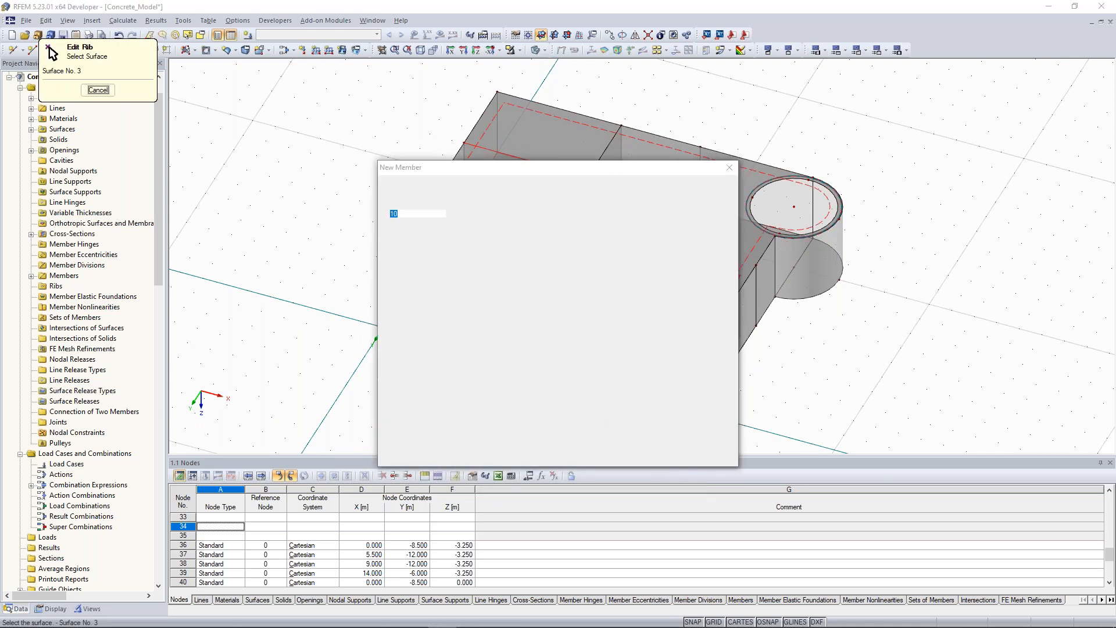
left_click(611, 357)
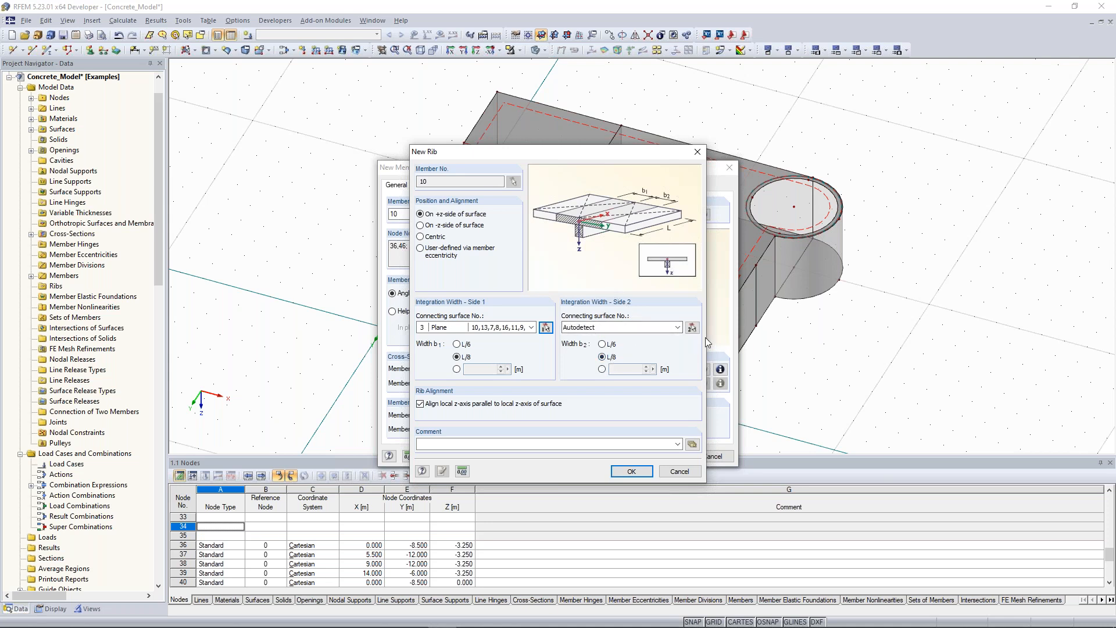
left_click(692, 328)
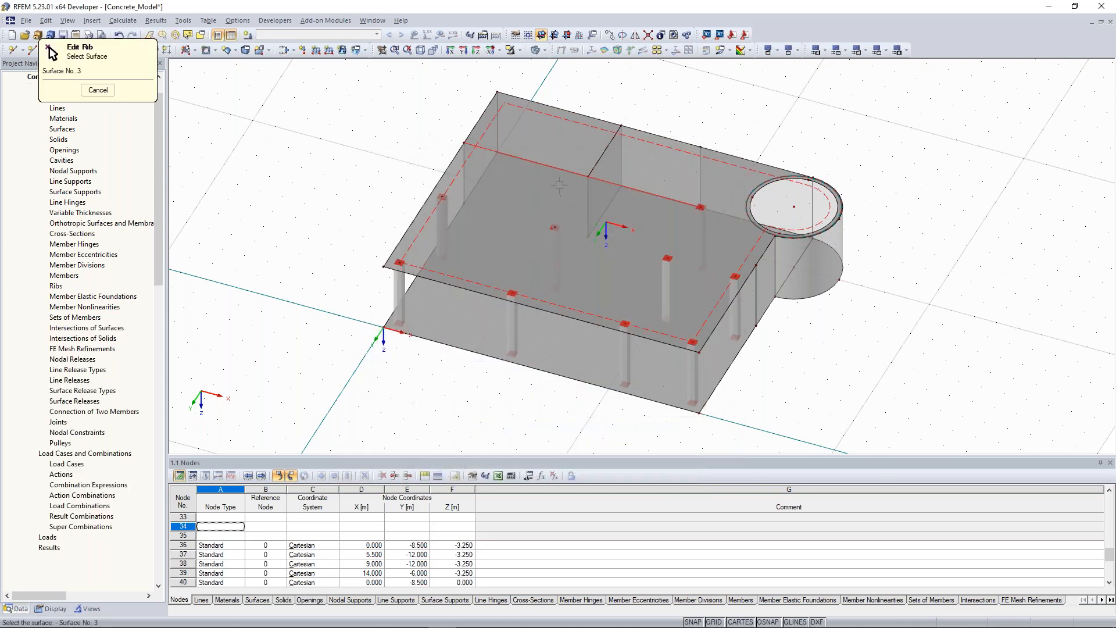
left_click(49, 50)
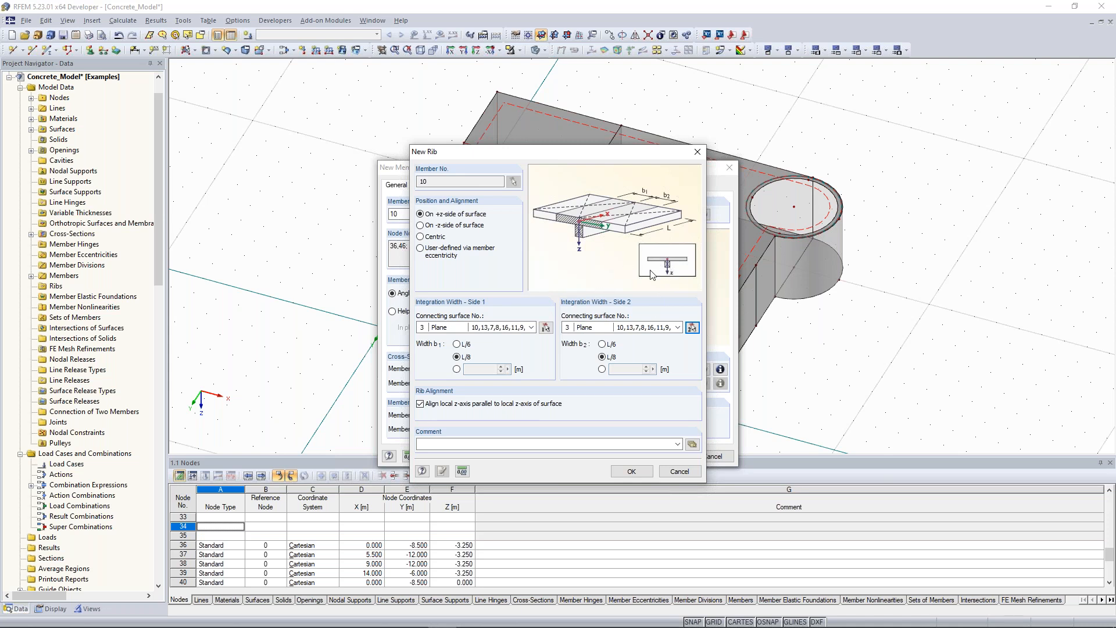
left_click_drag(559, 153, 291, 133)
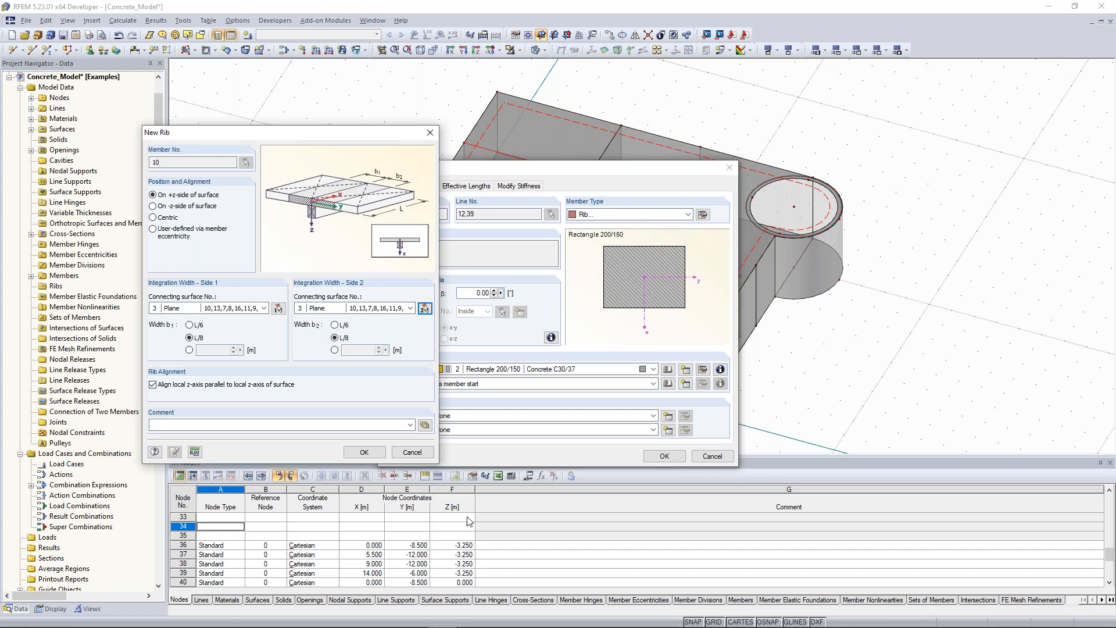
left_click(369, 455)
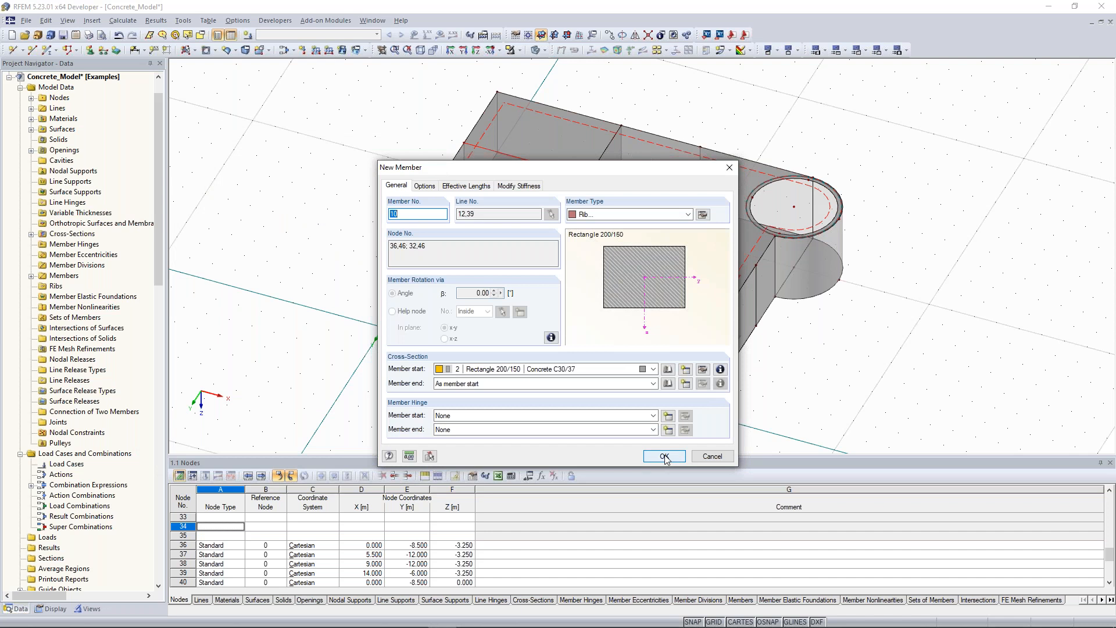
left_click(664, 457)
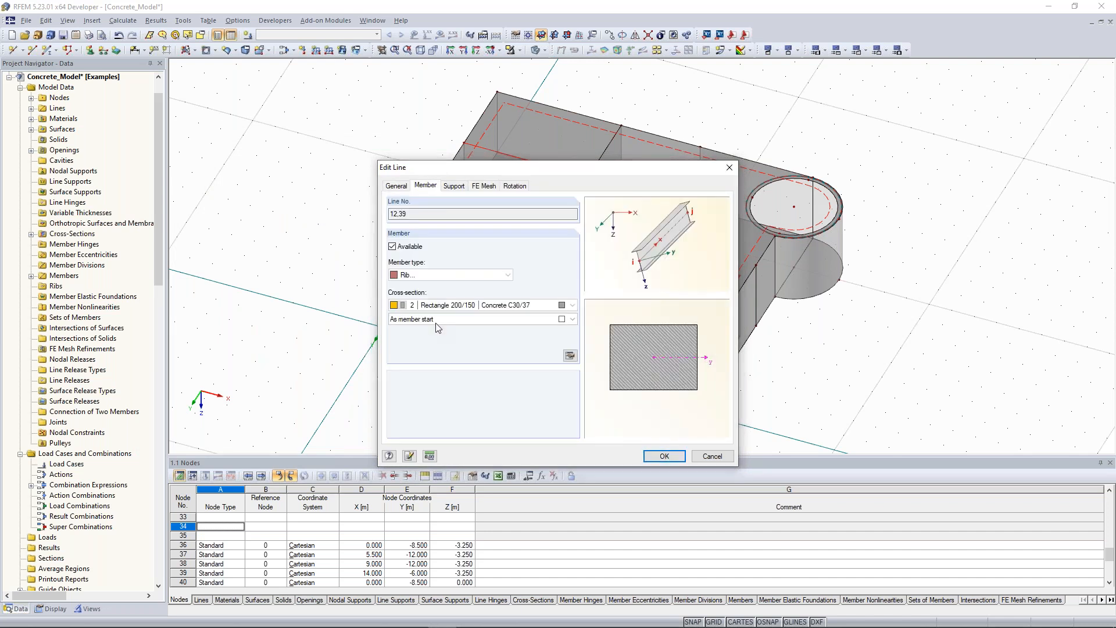
left_click(664, 457)
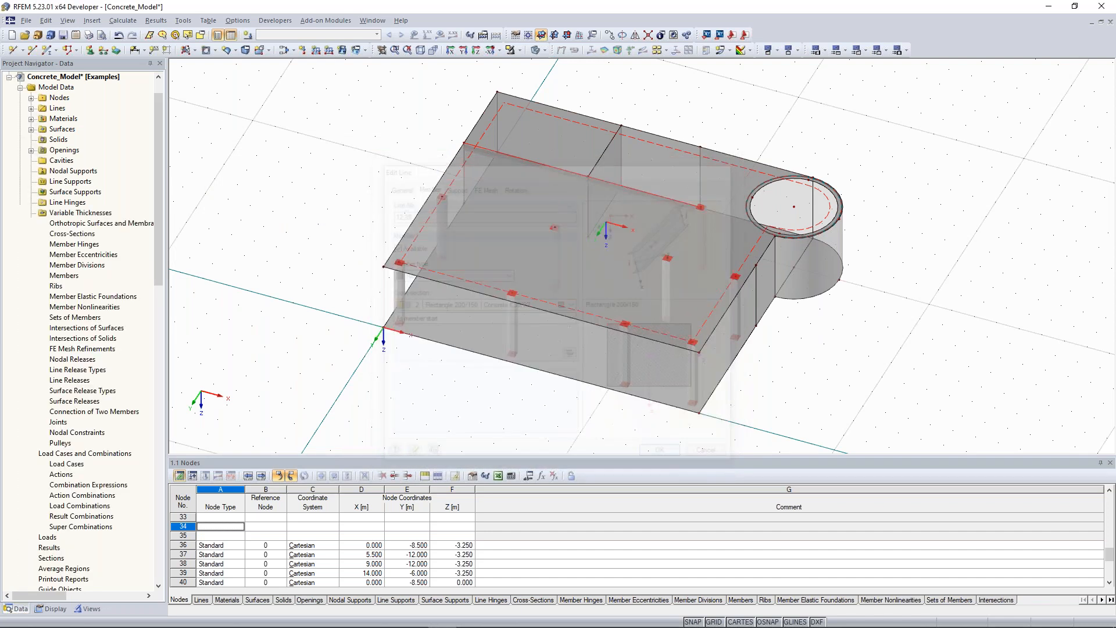
- Render the solid model's surfaces filled including their thickness to show how the new ribs meet the ceiling slab
middle_click_drag(304, 234, 519, 205, "ctrl")
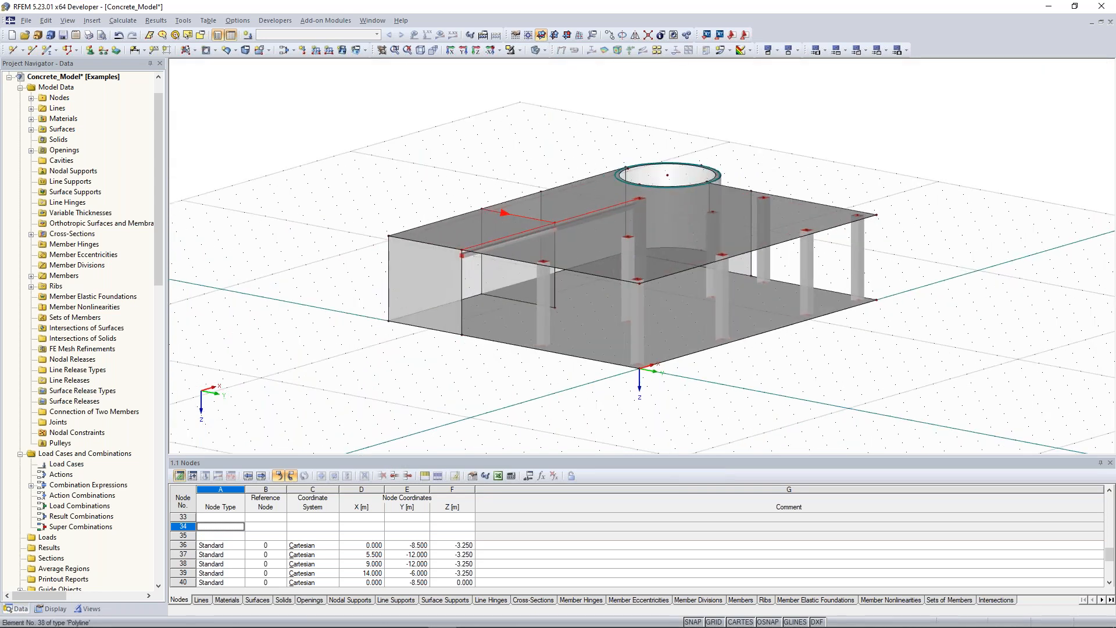
scroll(500, 211, "up", 4)
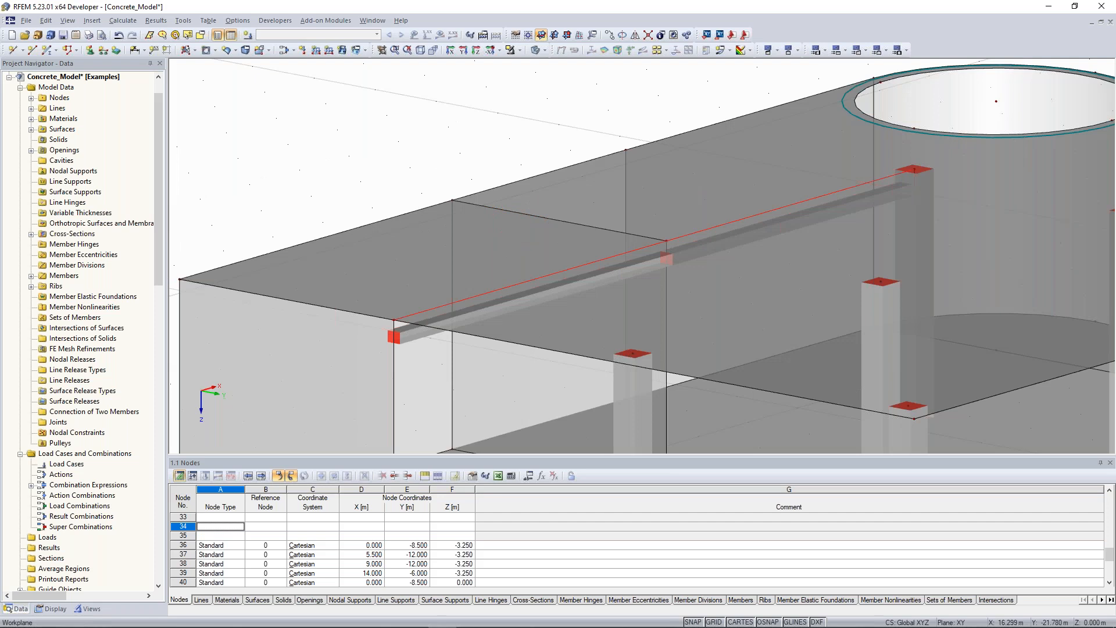
scroll(390, 179, "up", 1)
middle_click_drag(389, 179, 407, 268, "ctrl")
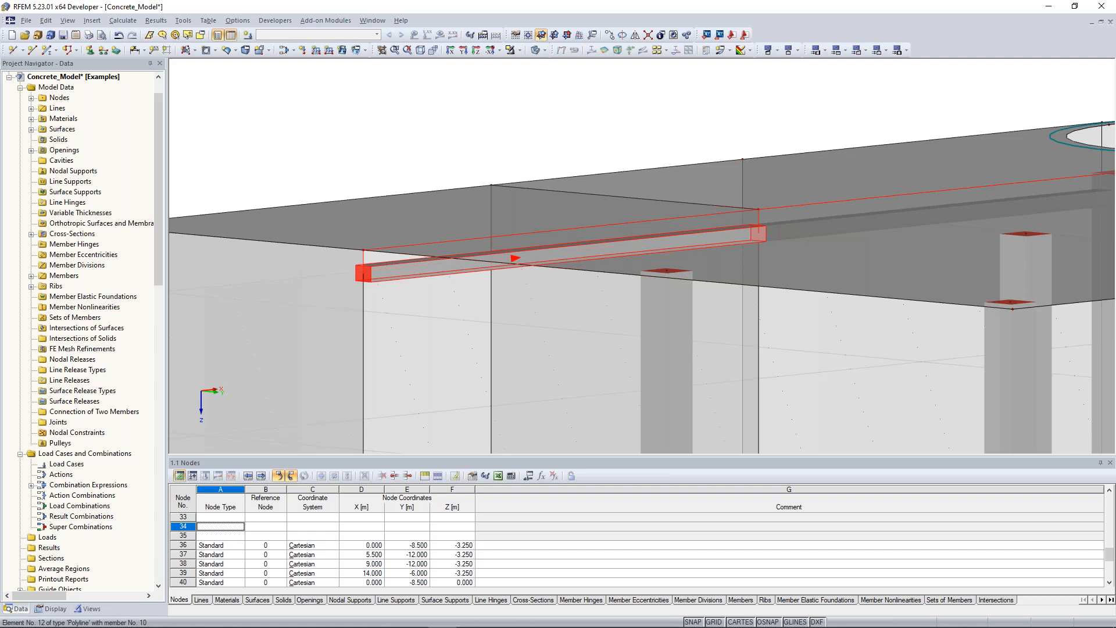
scroll(482, 178, "down", 2)
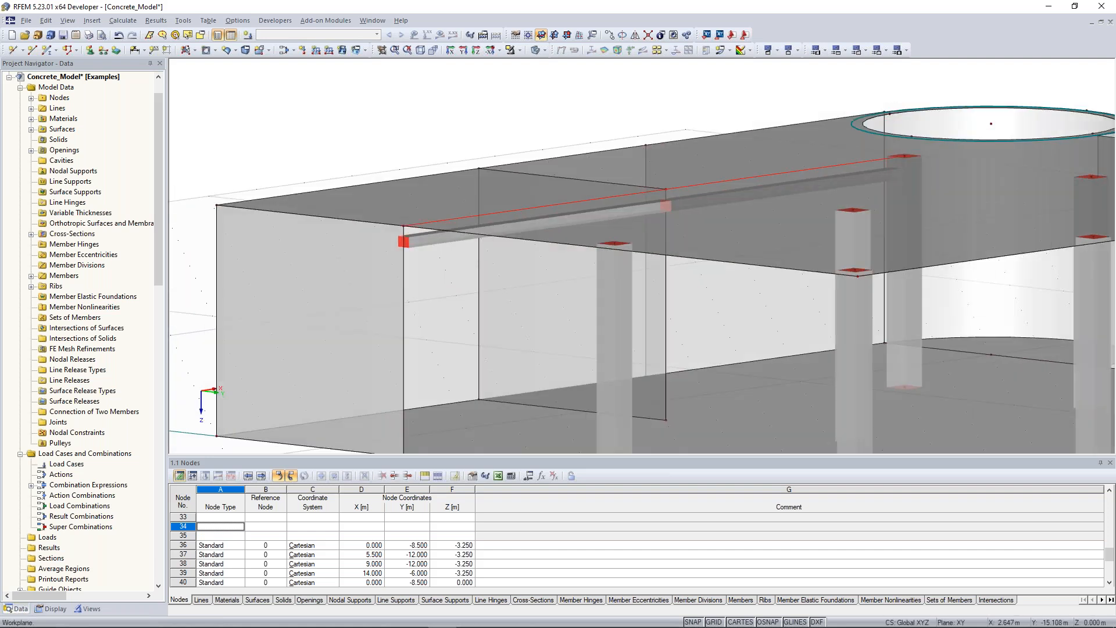
left_click(52, 609)
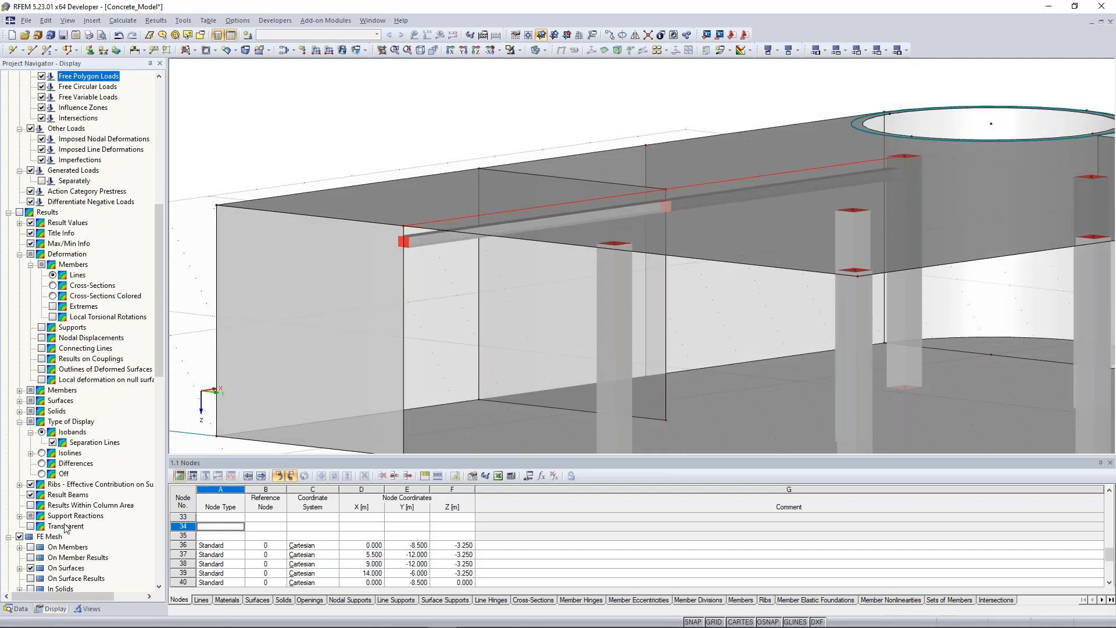
scroll(66, 527, "down", 10)
scroll(65, 527, "down", 3)
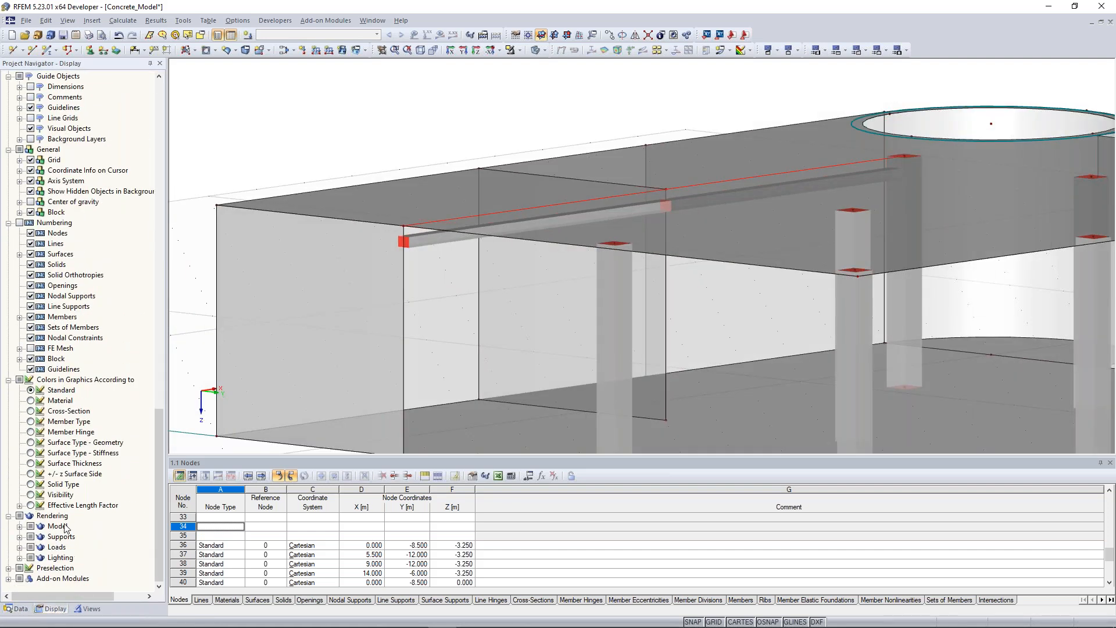
left_click(19, 526)
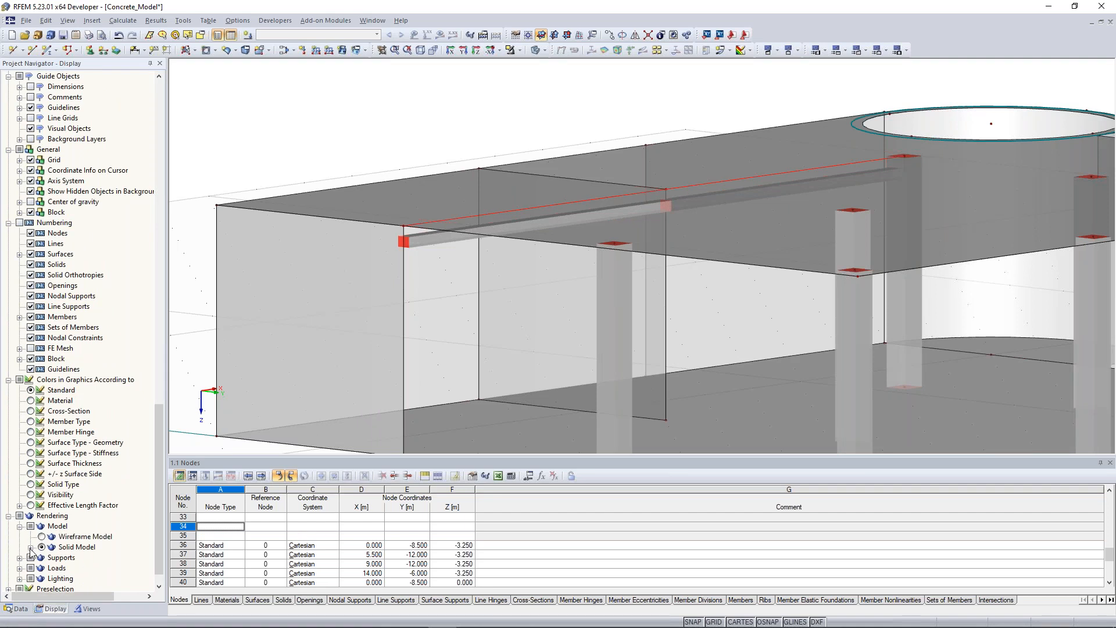
left_click(30, 547)
scroll(32, 553, "down", 2)
left_click(41, 516)
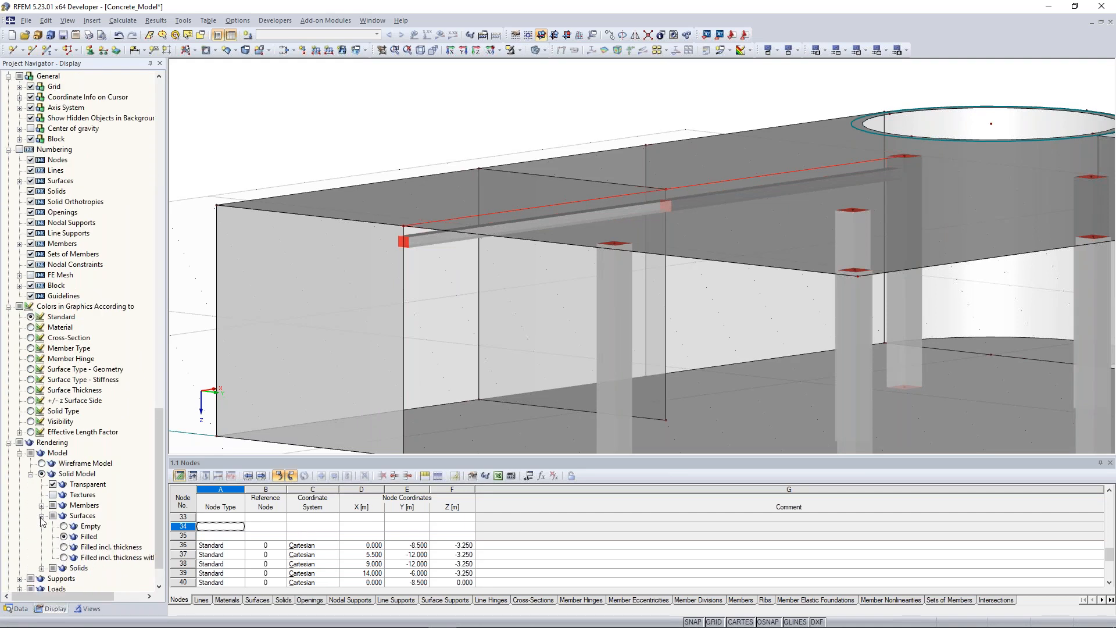
left_click(64, 558)
- Examine the rib's position beneath the ceiling slab at its wall end and return the surfaces to plain filled rendering
middle_click_drag(439, 152, 429, 177, "ctrl")
scroll(429, 189, "up", 3)
middle_click_drag(409, 283, 410, 316, "ctrl")
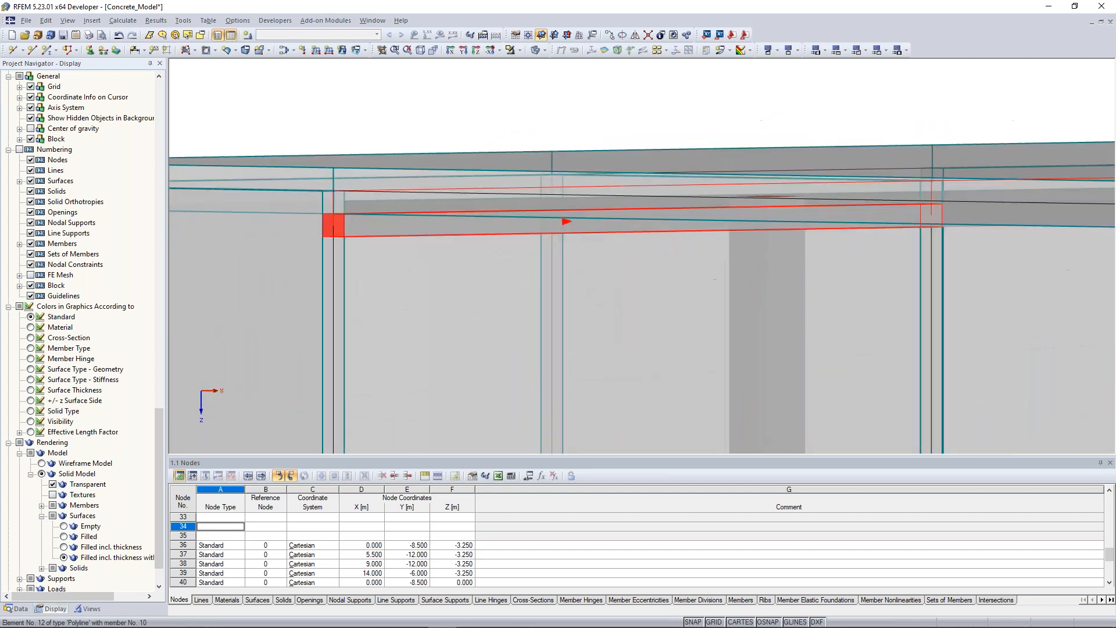
scroll(433, 189, "up", 2)
middle_click_drag(434, 195, 446, 223)
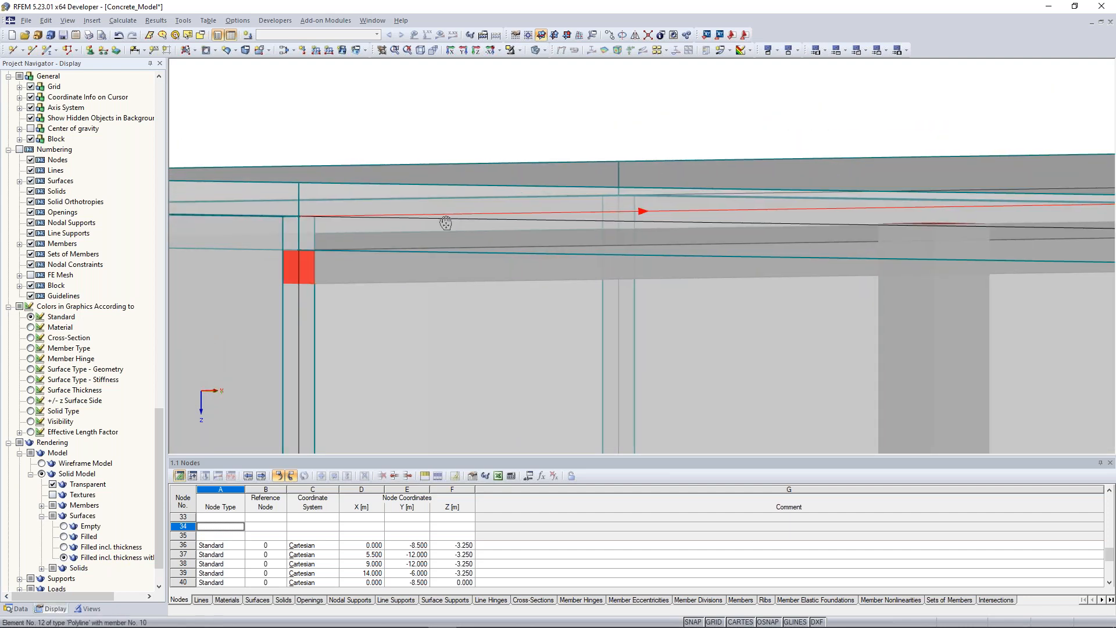
middle_click_drag(446, 223, 450, 231, "ctrl")
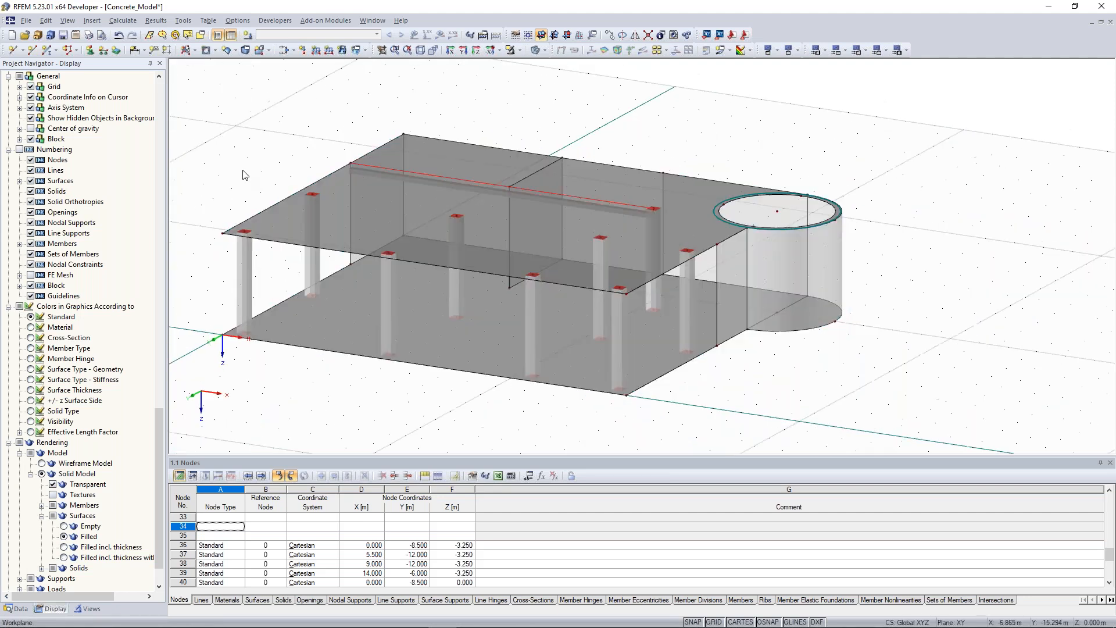
scroll(291, 158, "down", 4)
middle_click_drag(291, 157, 455, 206, "ctrl")
middle_click_drag(333, 168, 492, 325, "ctrl")
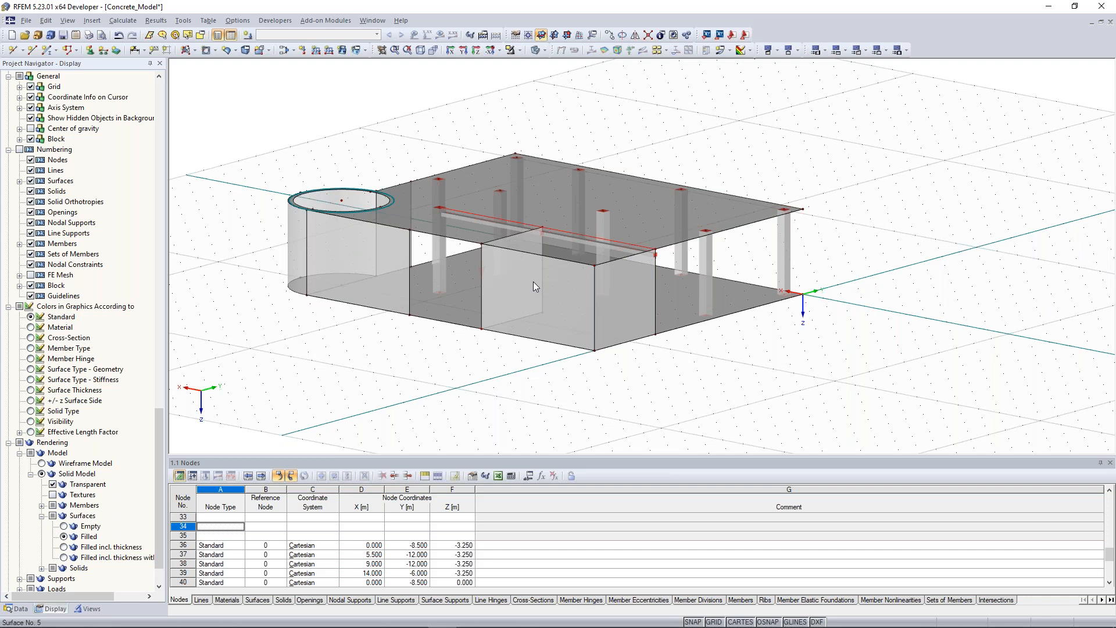
scroll(534, 282, "up", 4)
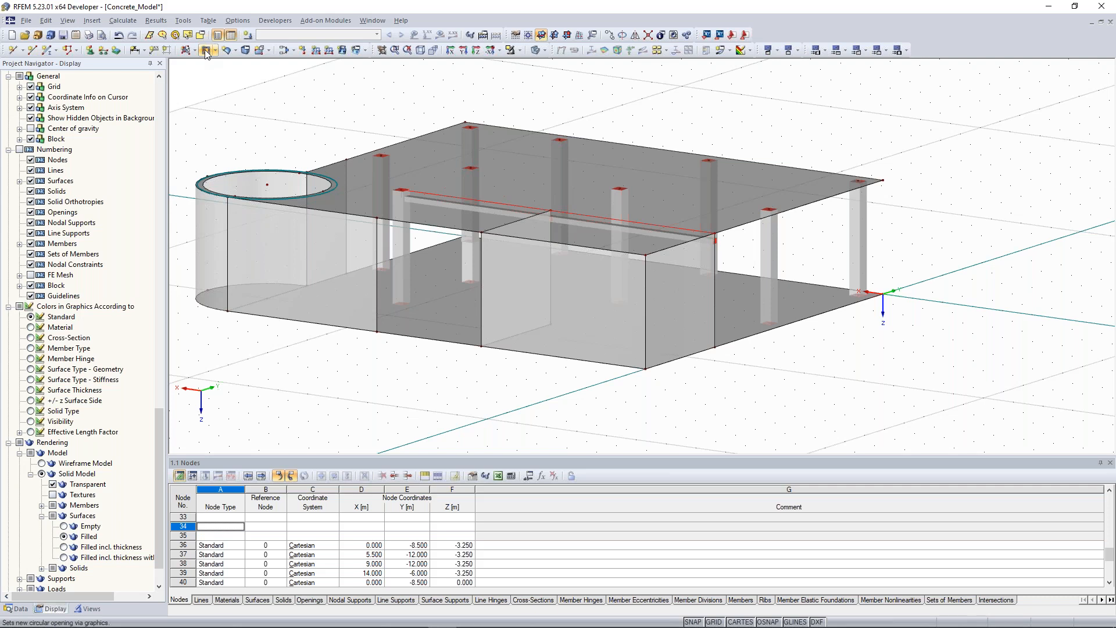
left_click(205, 50)
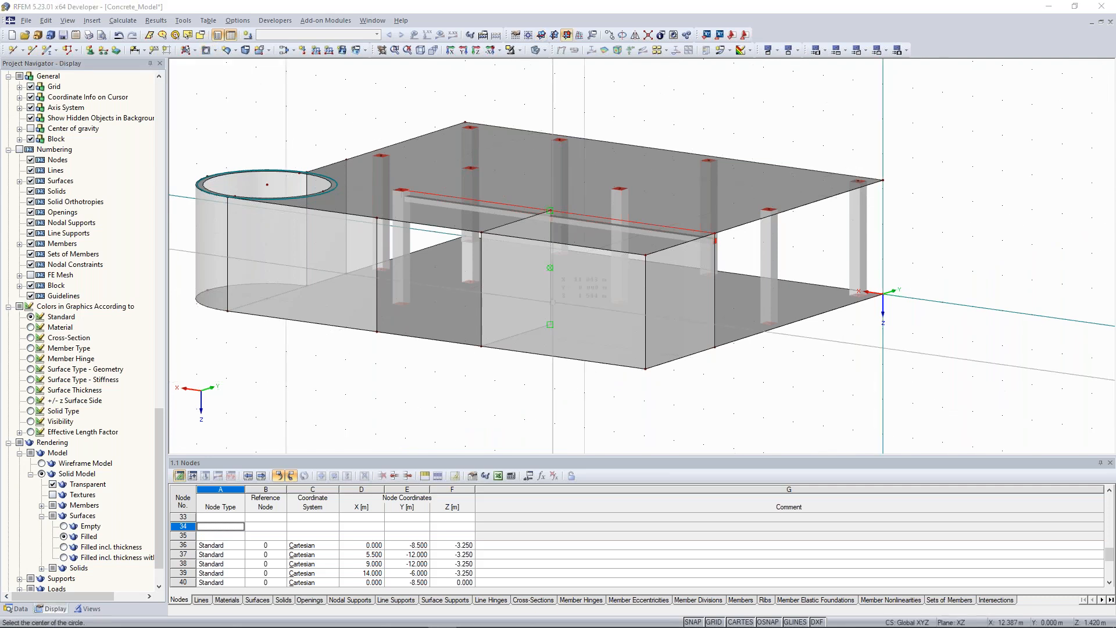
left_click(541, 35)
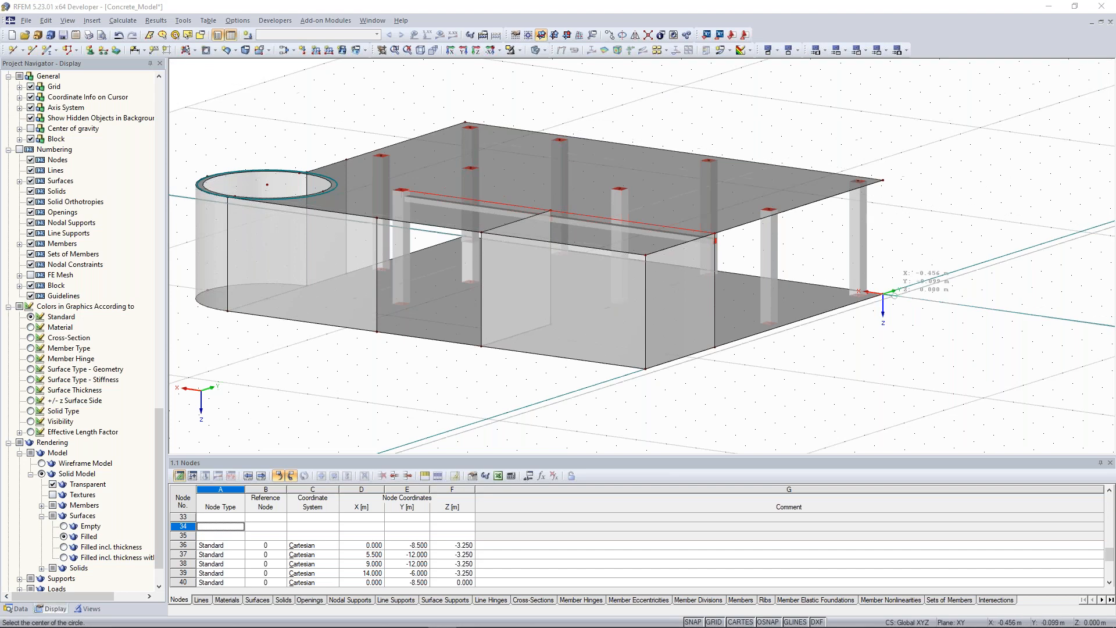
key("Escape")
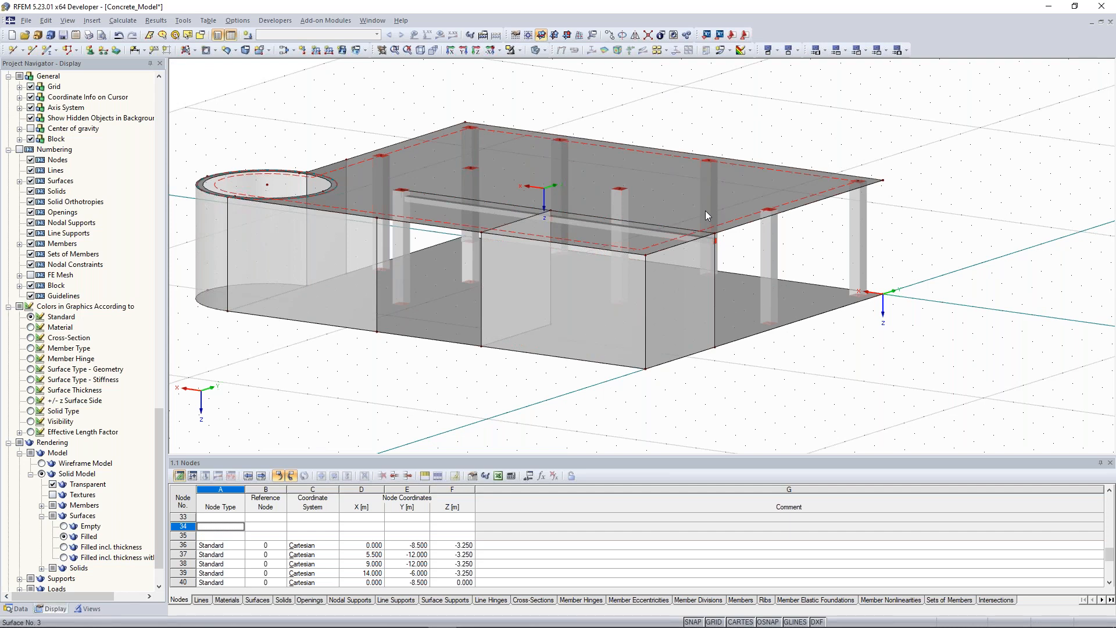
- Move the work plane's origin to the floor slab corner at the rear wall and set the plane to XZ
middle_click_drag(706, 211, 355, 189, "ctrl")
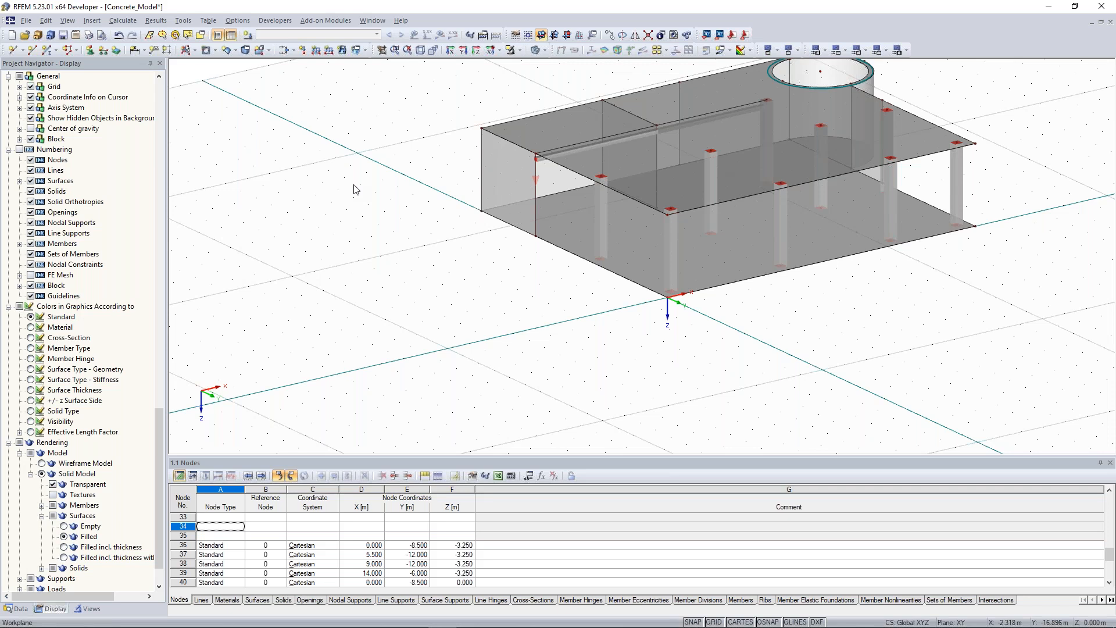
scroll(461, 237, "up", 2)
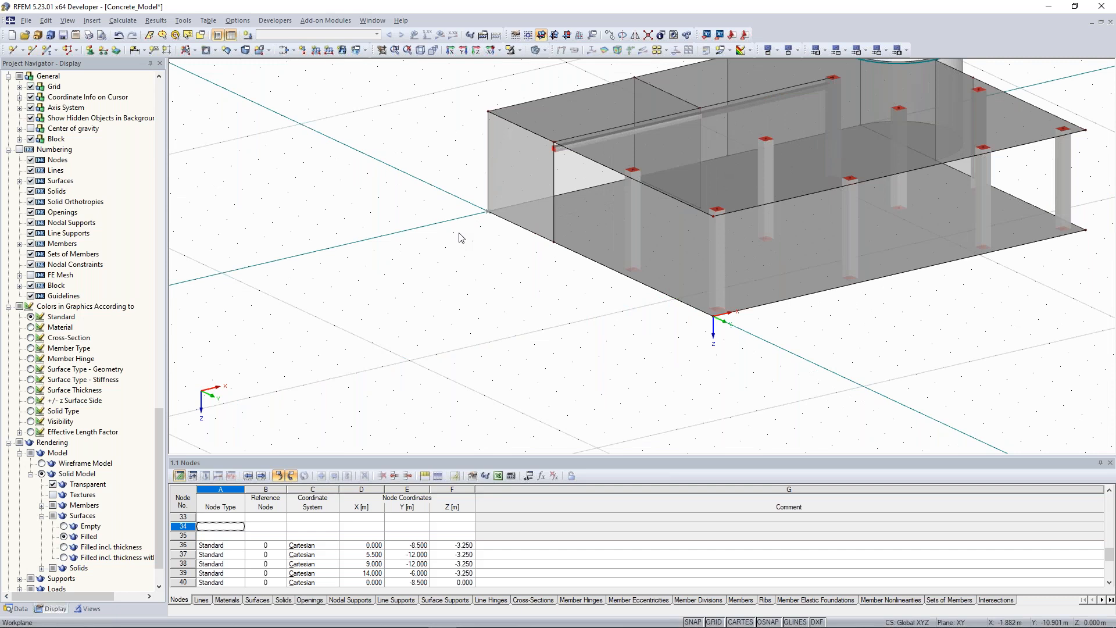
middle_click_drag(458, 233, 526, 146, "ctrl")
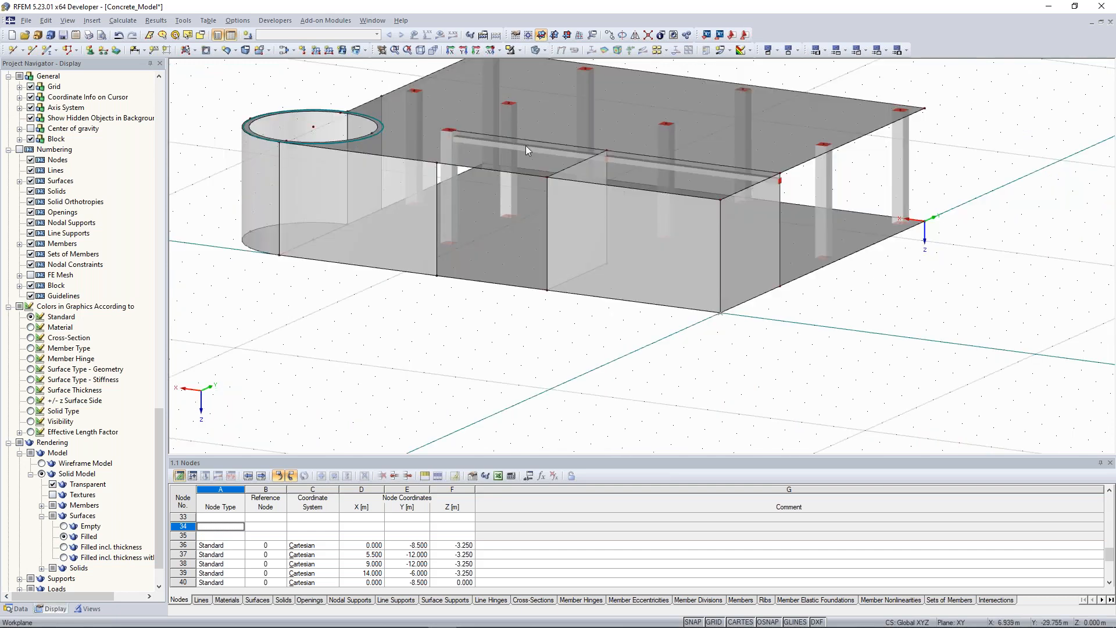
left_click(568, 35)
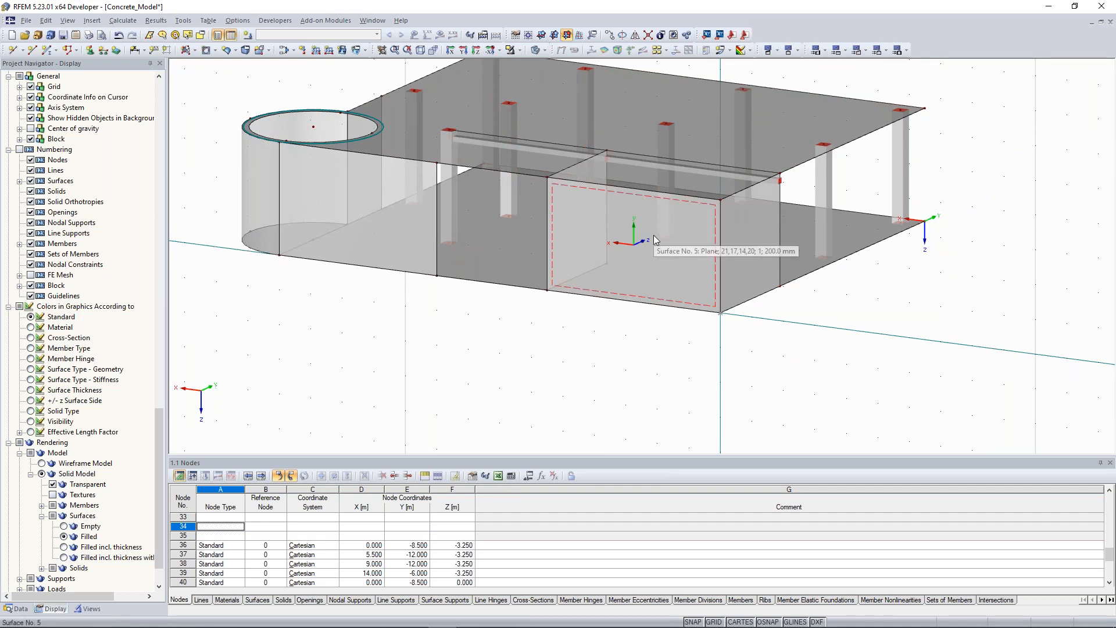
middle_click_drag(345, 328, 323, 361)
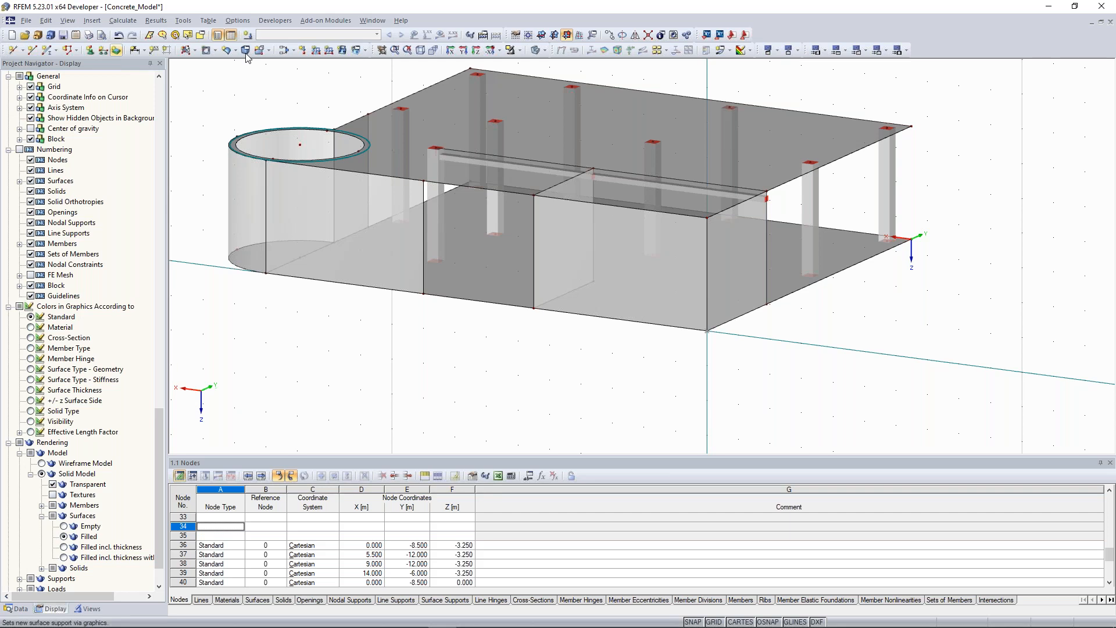
left_click(215, 50)
left_click(220, 66)
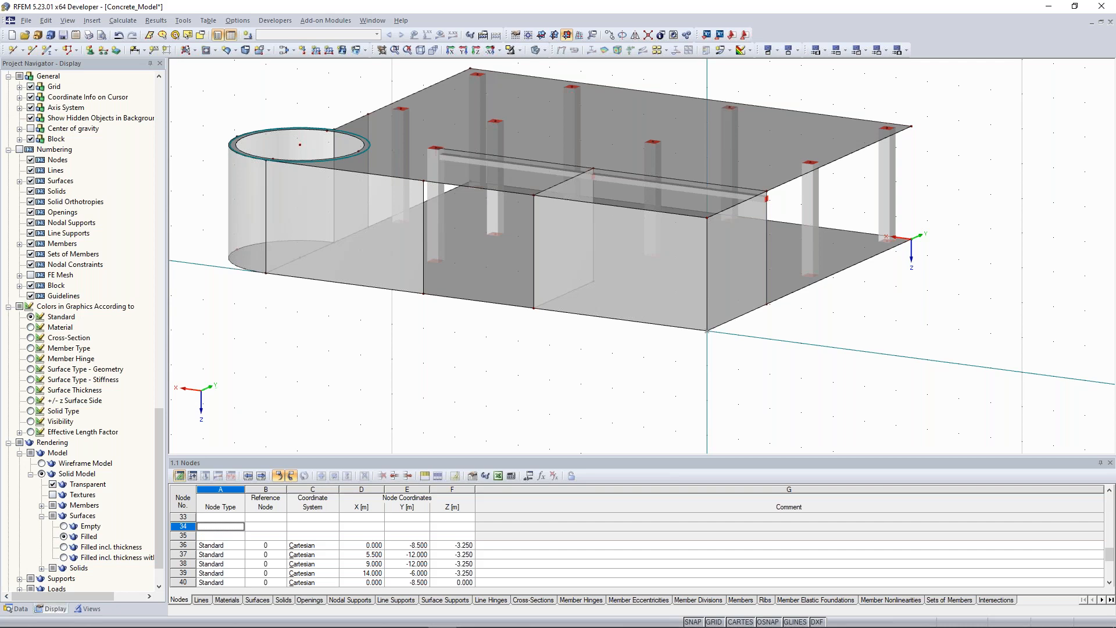
scroll(599, 223, "up", 3)
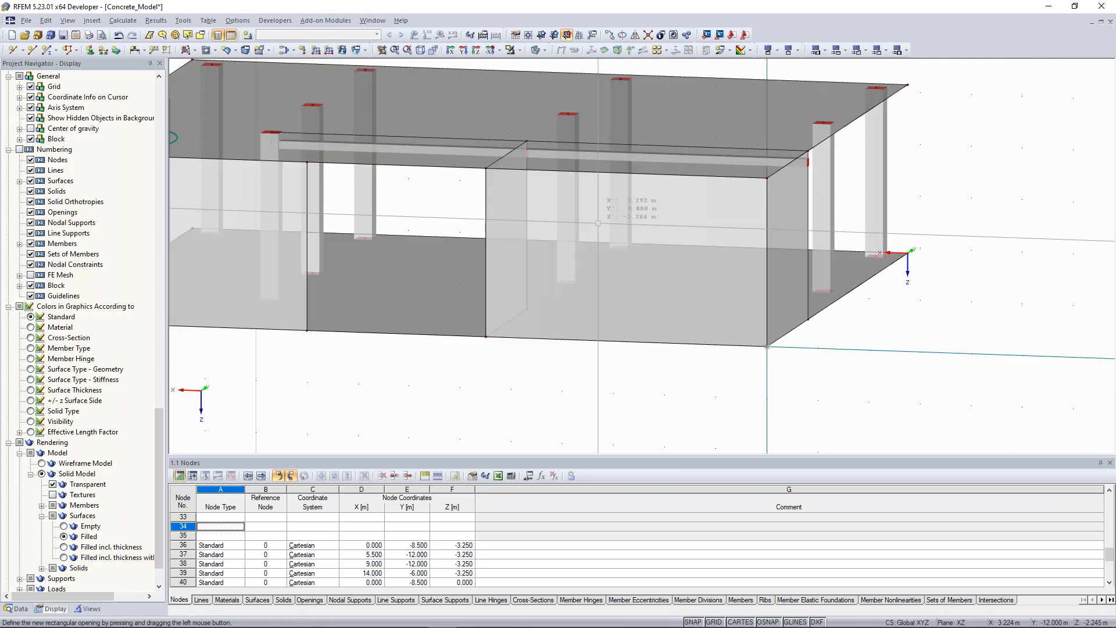
key("Escape")
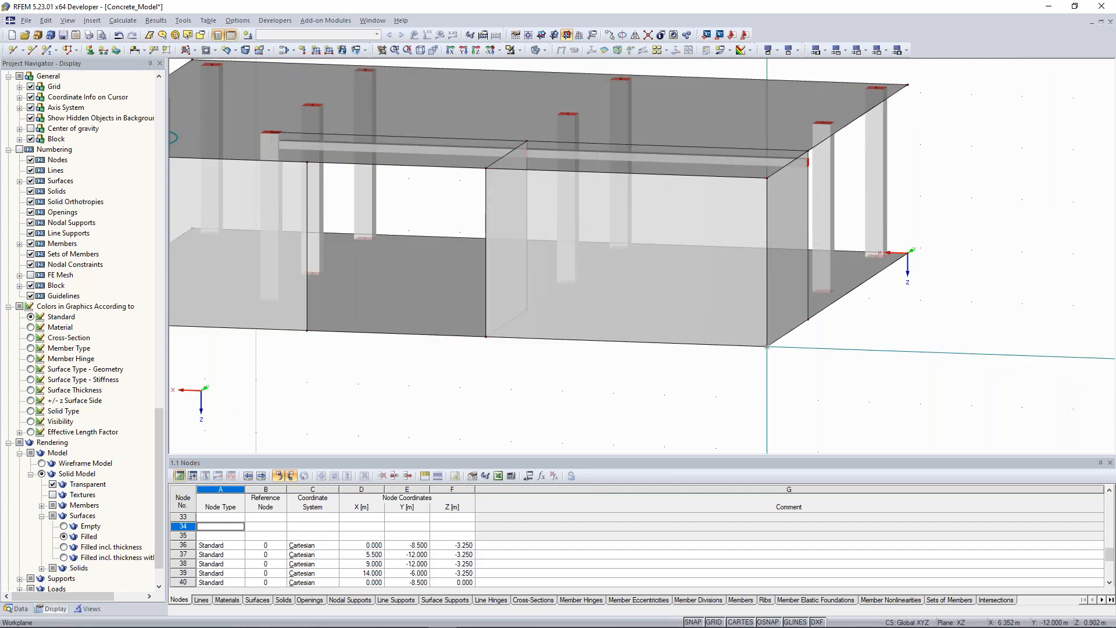
scroll(146, 339, "down", 10)
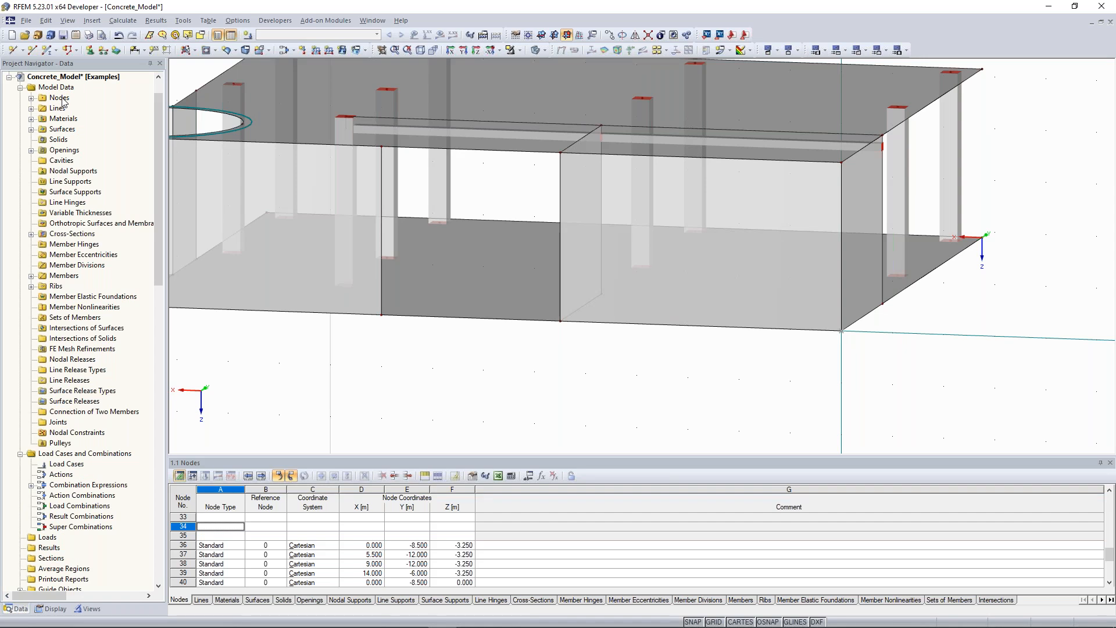
right_click(60, 98)
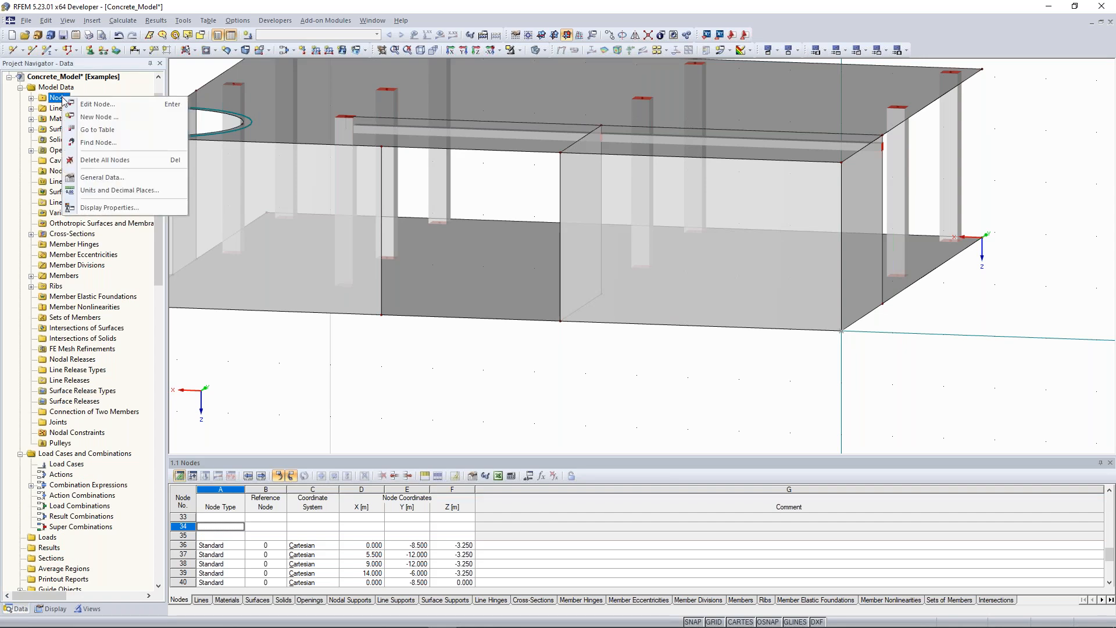
left_click(93, 119)
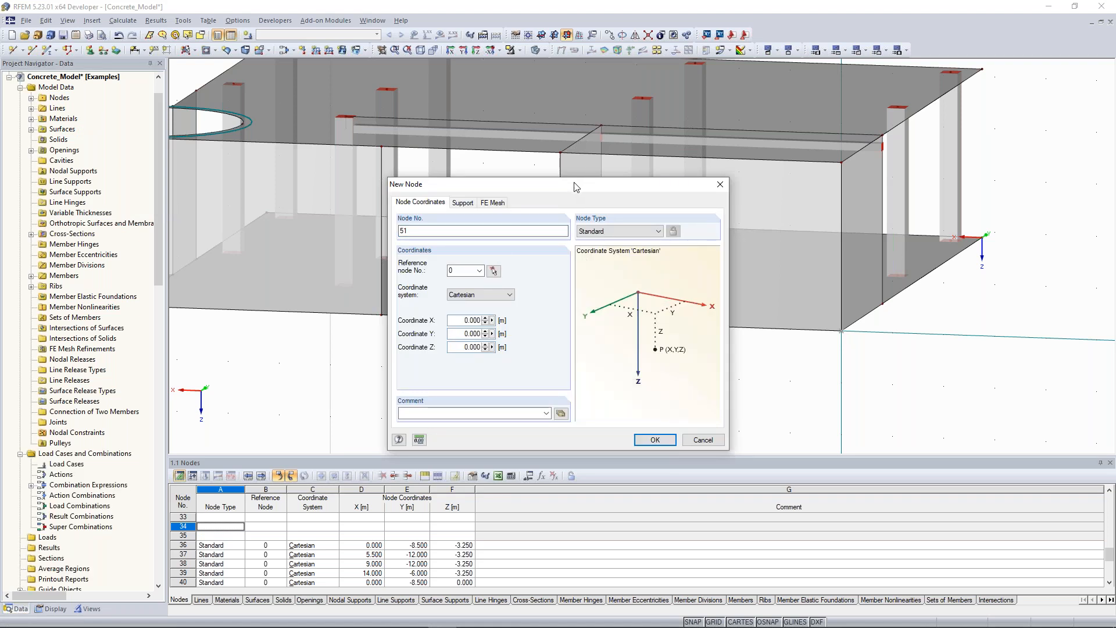
left_click_drag(571, 186, 234, 116)
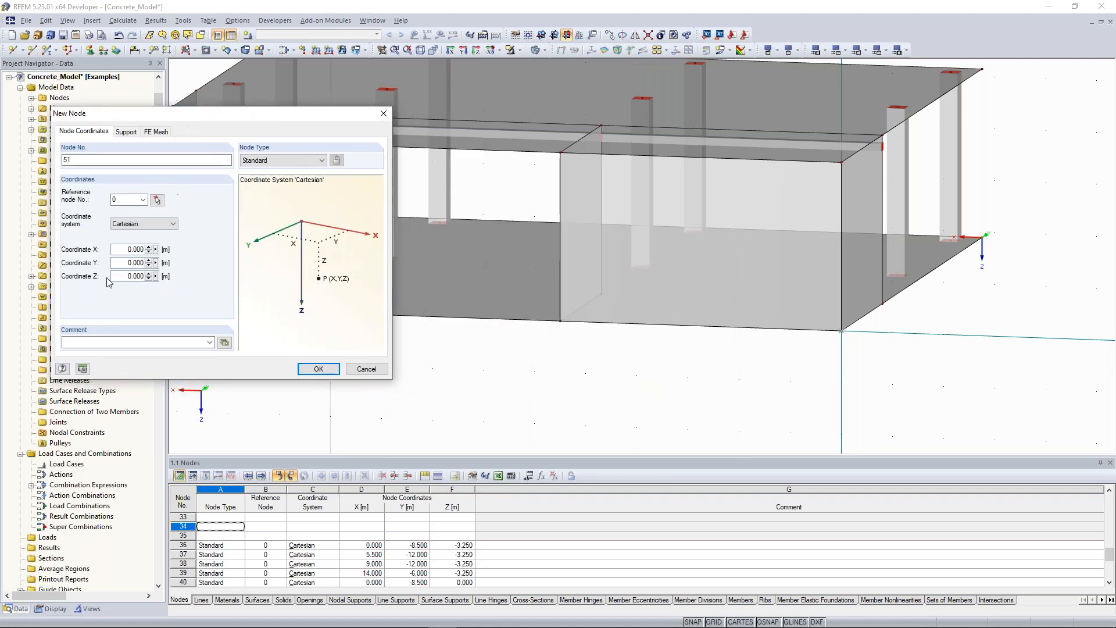
left_click(154, 223)
left_click(154, 224)
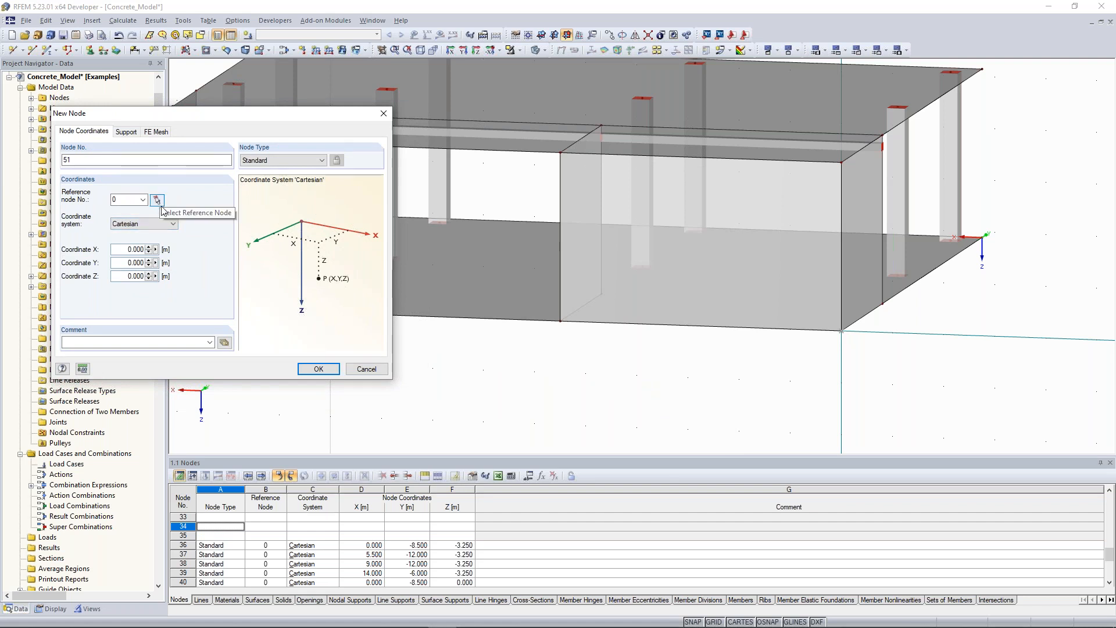
left_click(157, 201)
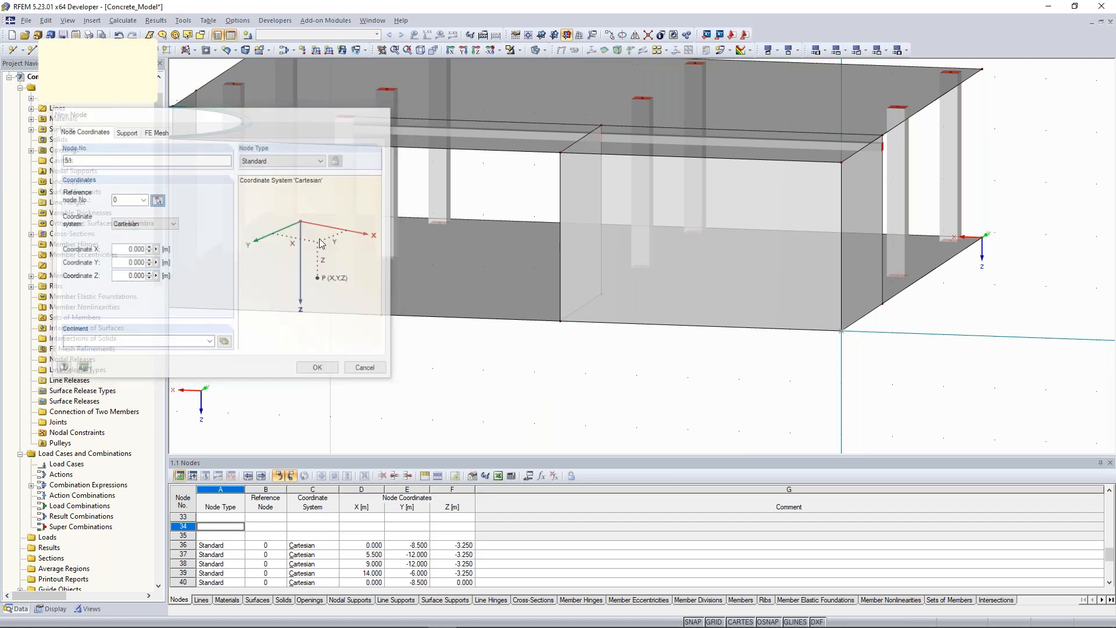
left_click(842, 330)
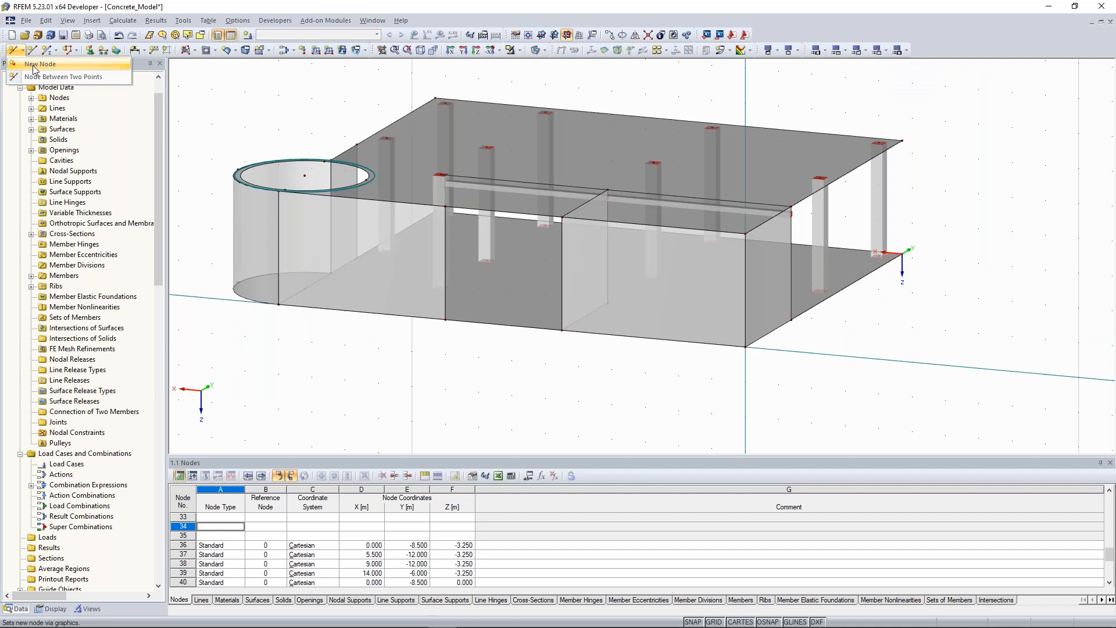
- Place window corner nodes in the rear wall at X 5 m, Z -2.5 m and X 1.5 m, Z -1 m from the grid origin
left_click(33, 65)
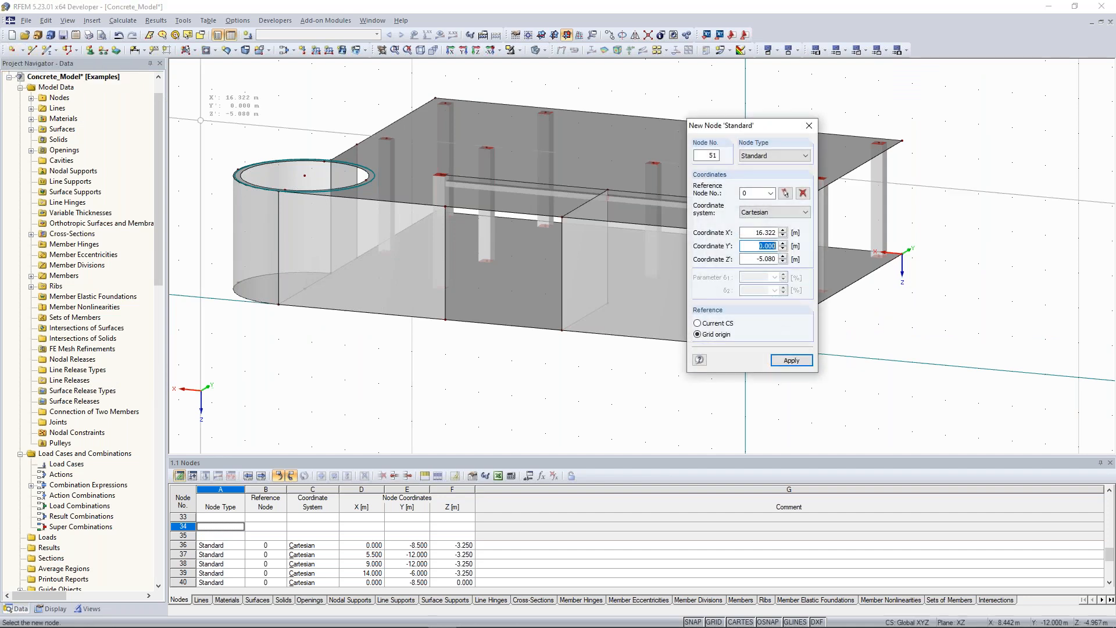
left_click_drag(769, 129, 210, 104)
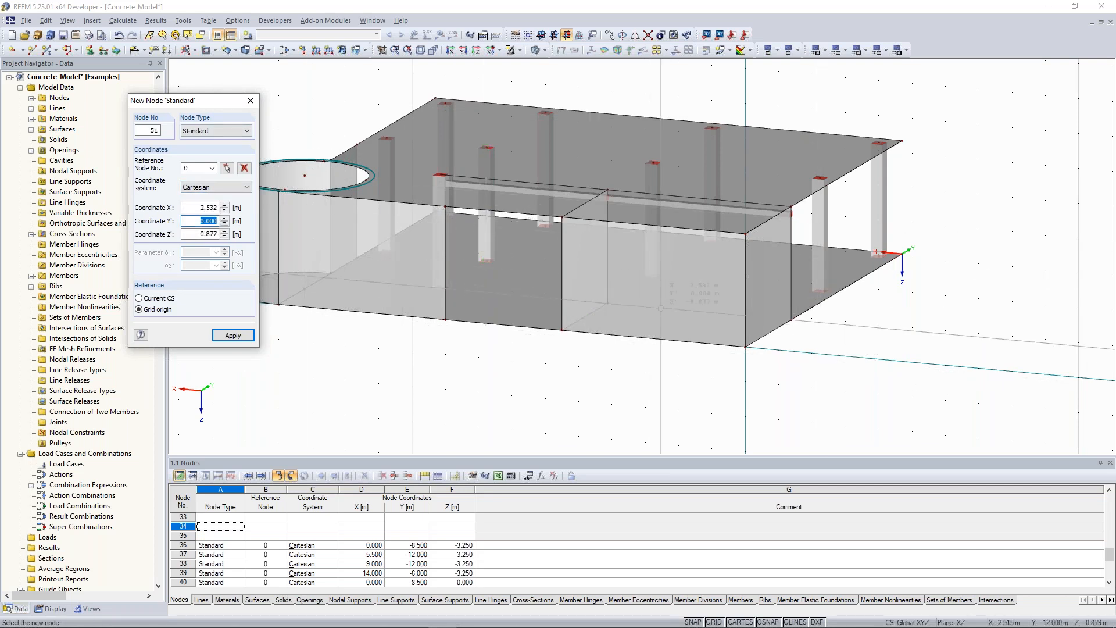
scroll(747, 346, "up", 1)
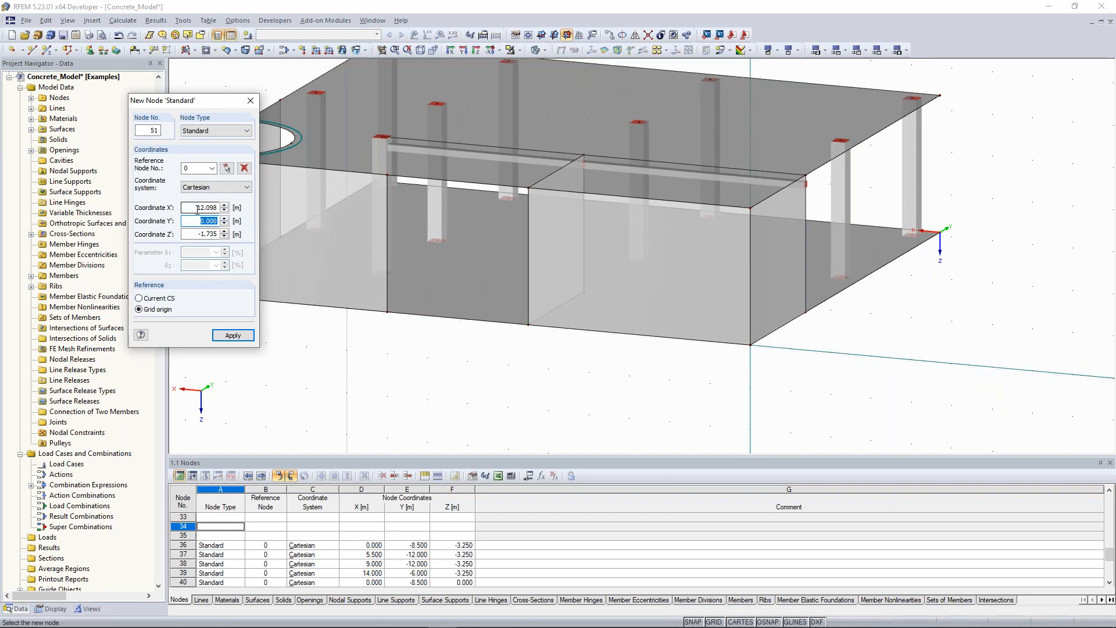
left_click(197, 209)
type("5")
key("Tab")
key("Tab")
type("-2,5")
left_click(233, 335)
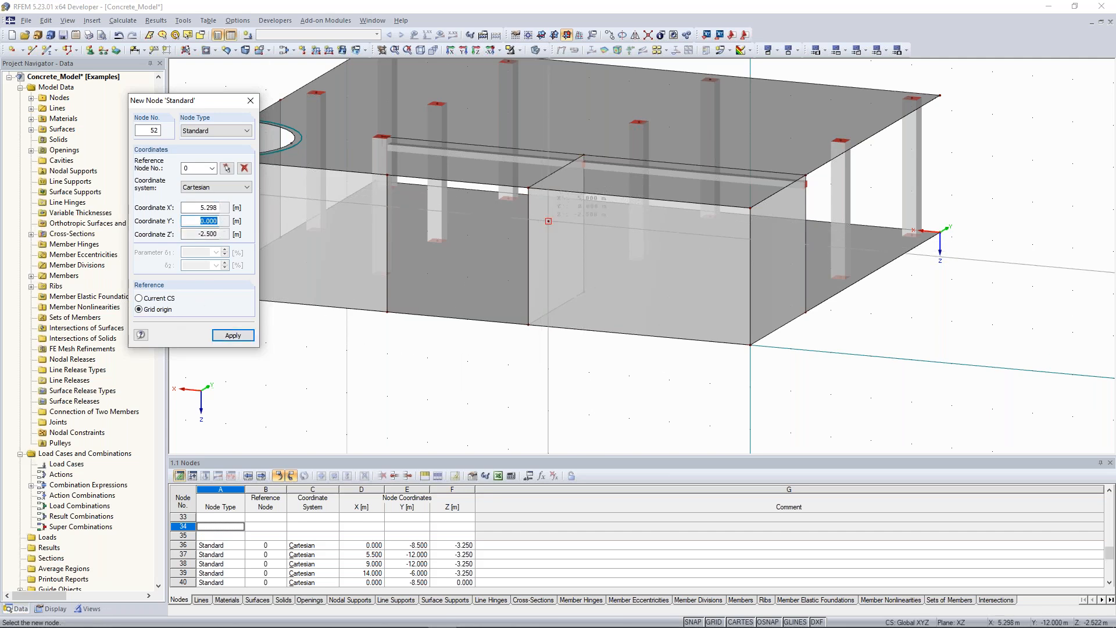
double_click(212, 209)
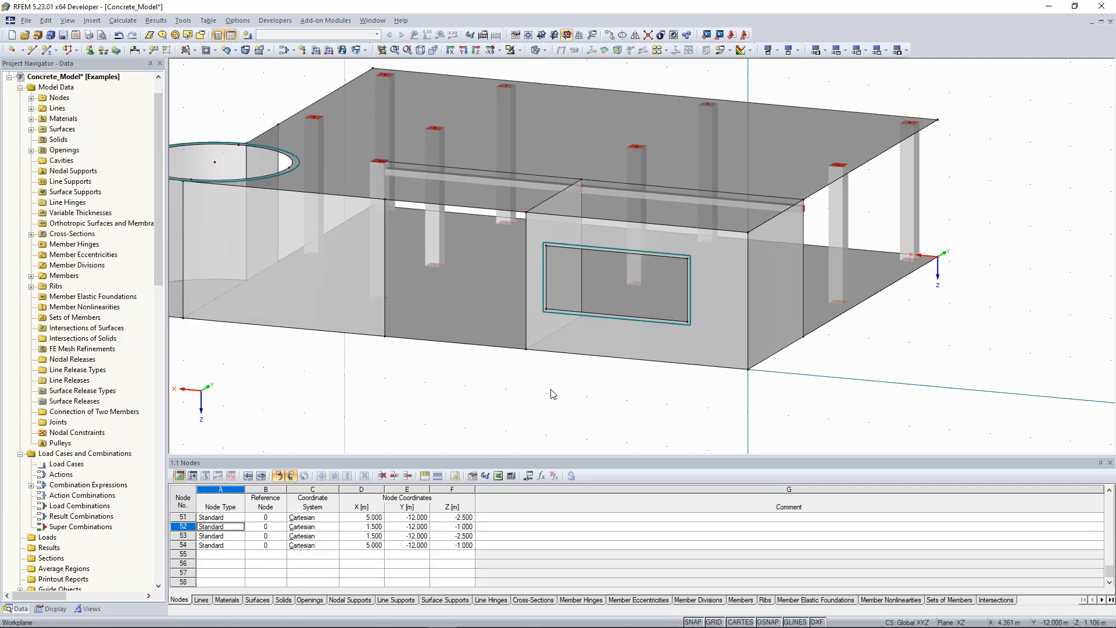
- Set the work plane back to XY
middle_click_drag(537, 385, 550, 386)
scroll(552, 386, "down", 1)
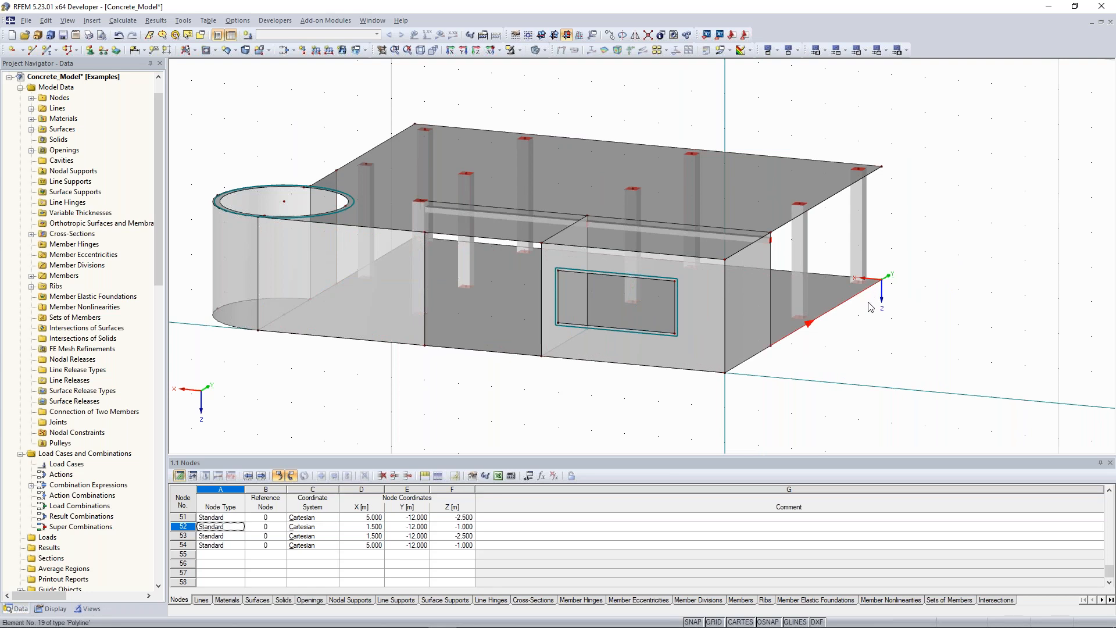
middle_click_drag(847, 343, 859, 299)
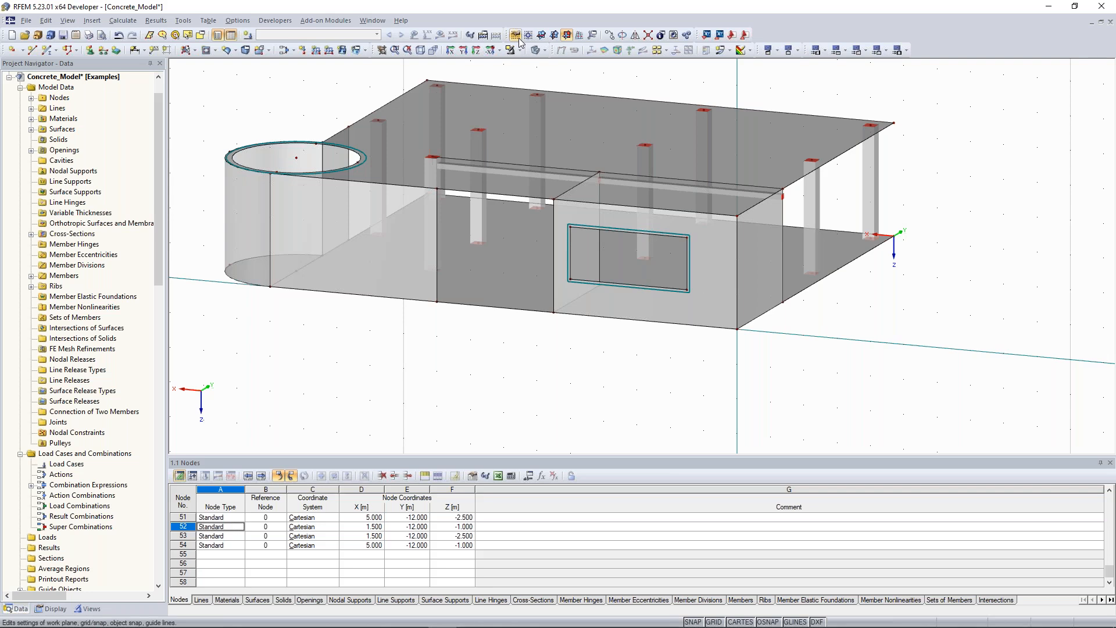
left_click(541, 35)
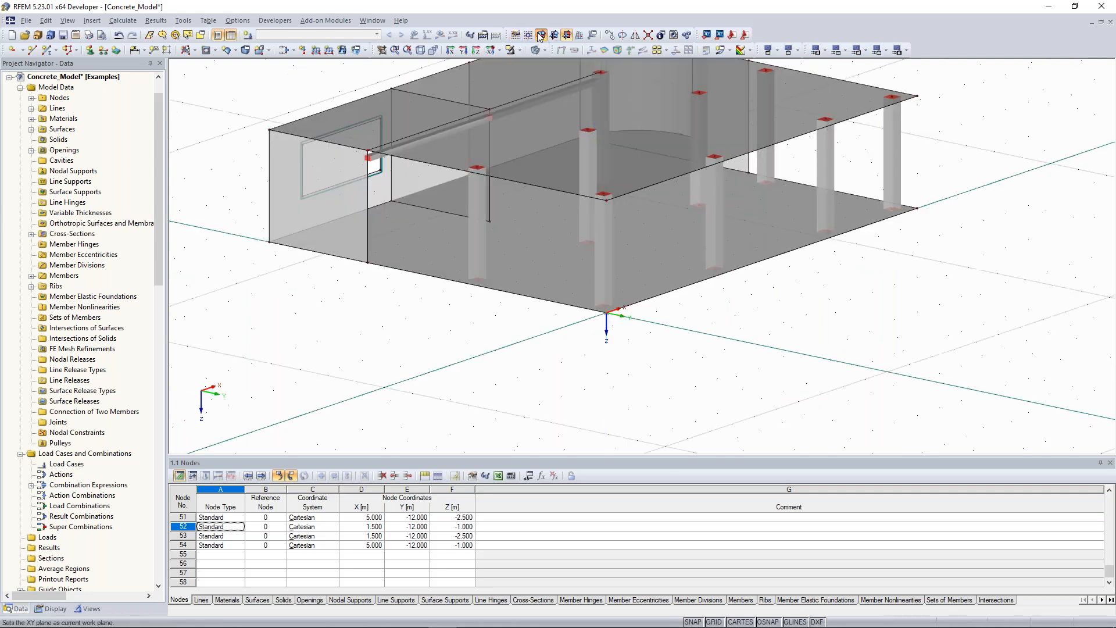
- Create a line support on the floor slab's edge lines 4 and 19, in global axes and fixed only in uZ
scroll(883, 299, "down", 2)
middle_click_drag(883, 299, 492, 284, "ctrl")
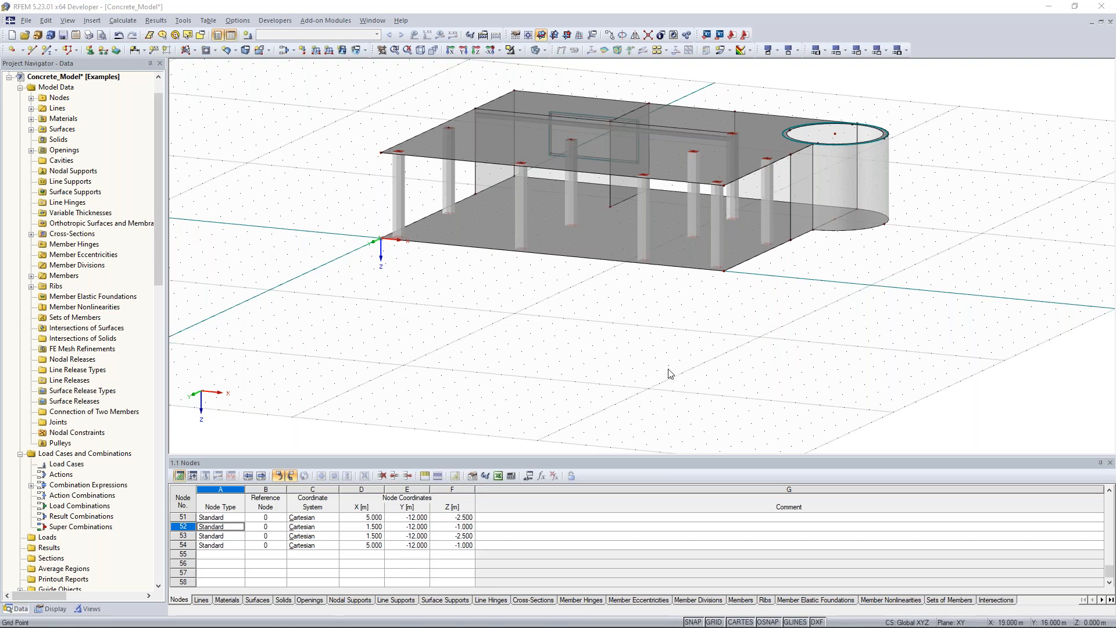
middle_click_drag(435, 276, 448, 300, "ctrl")
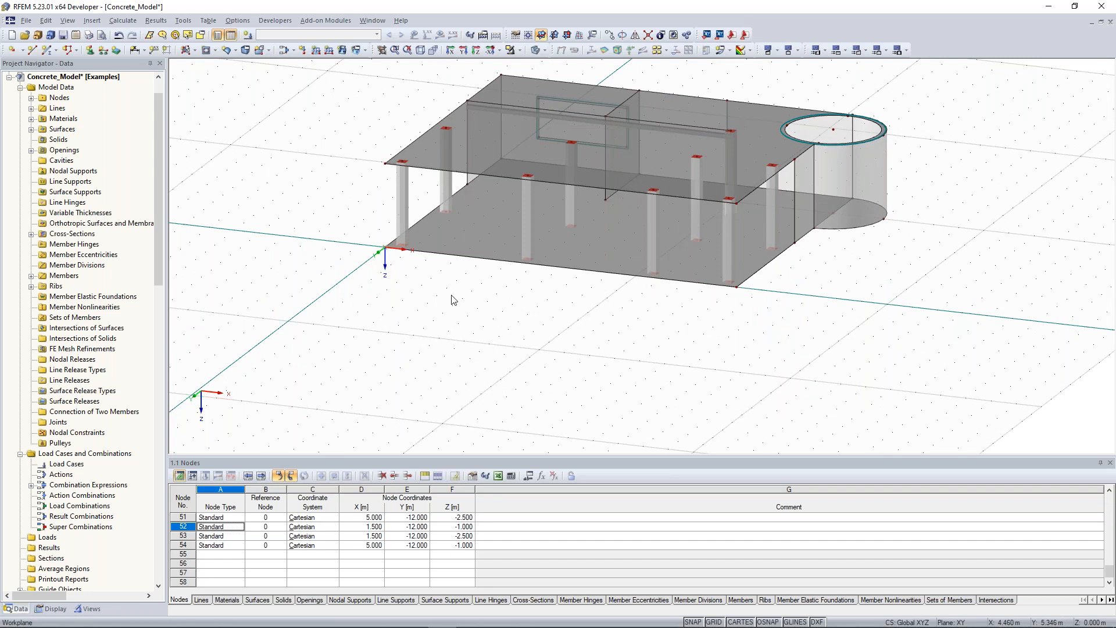
middle_click_drag(454, 300, 456, 312)
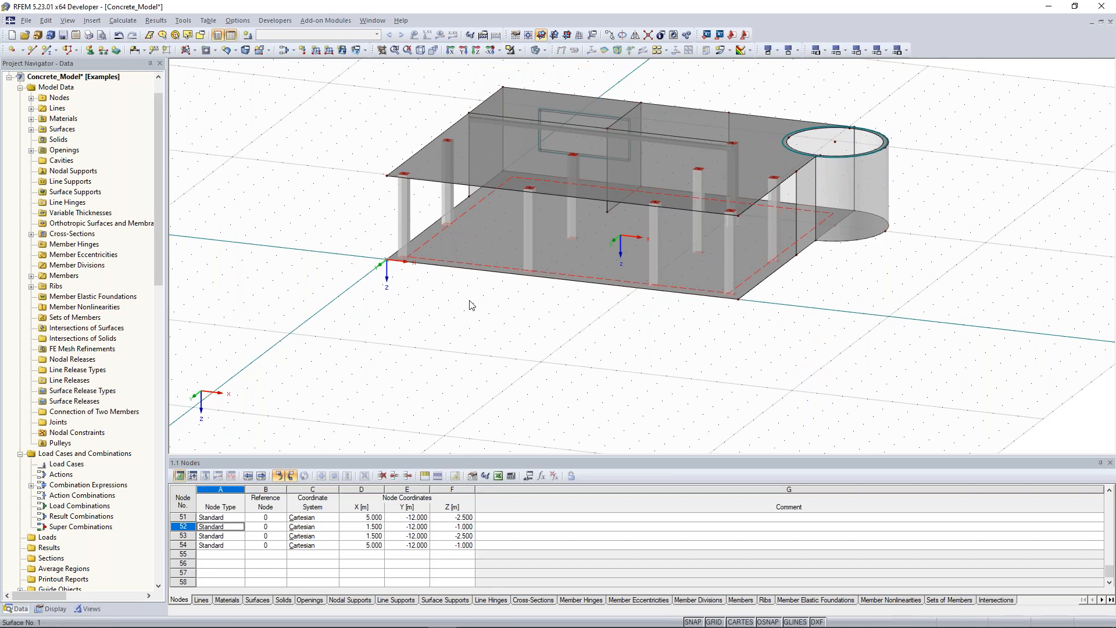
middle_click_drag(473, 306, 359, 212, "ctrl")
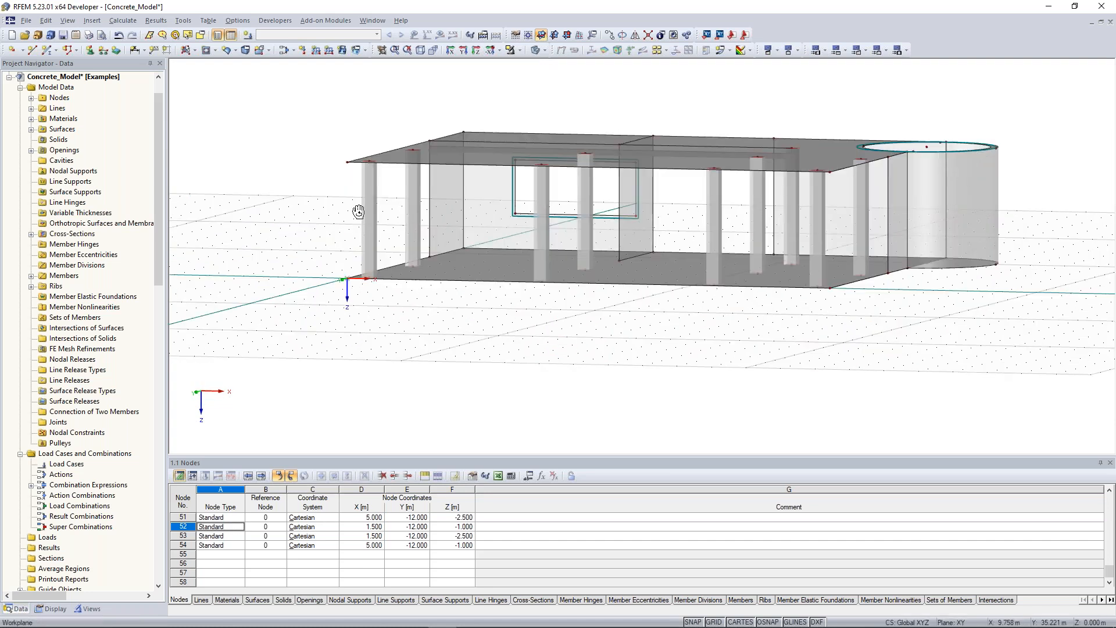
middle_click_drag(358, 211, 366, 244, "ctrl")
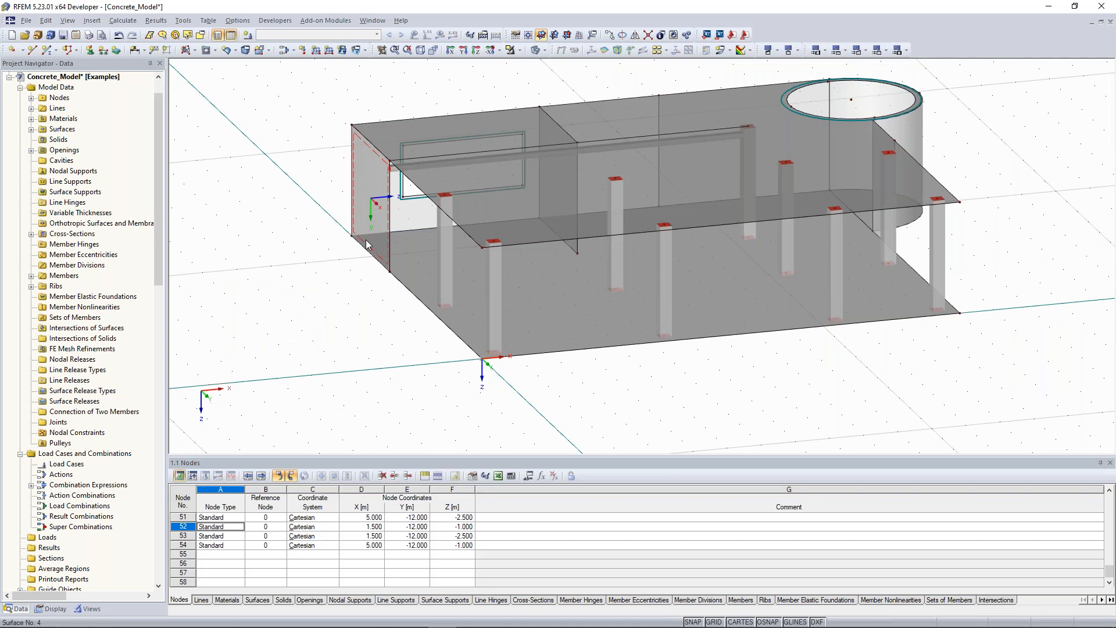
middle_click_drag(366, 240, 354, 265, "ctrl")
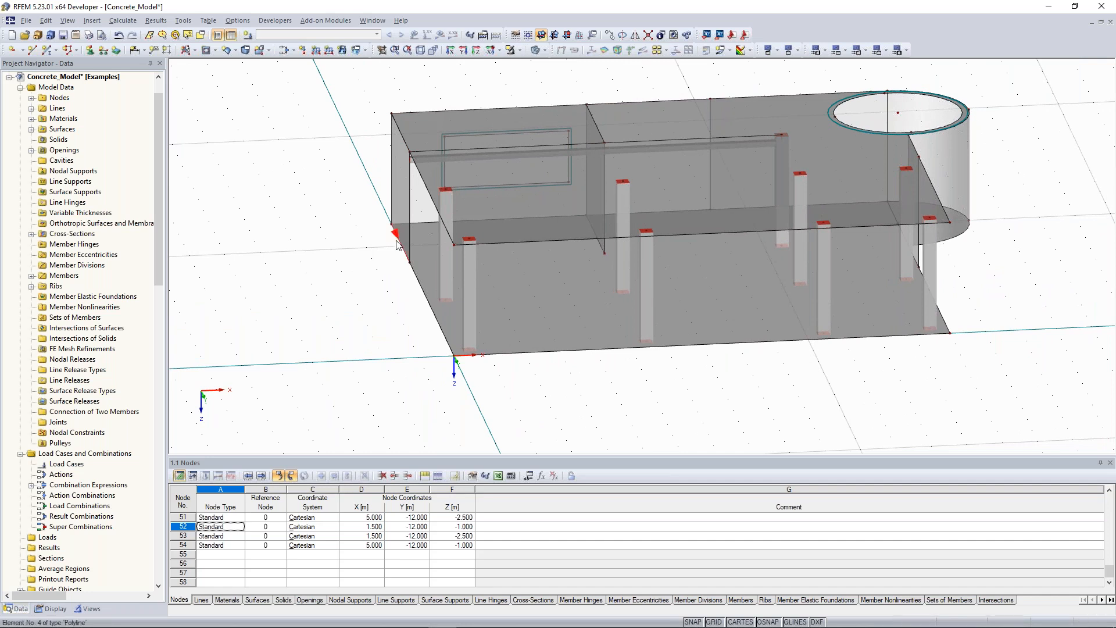
middle_click_drag(315, 243, 338, 269)
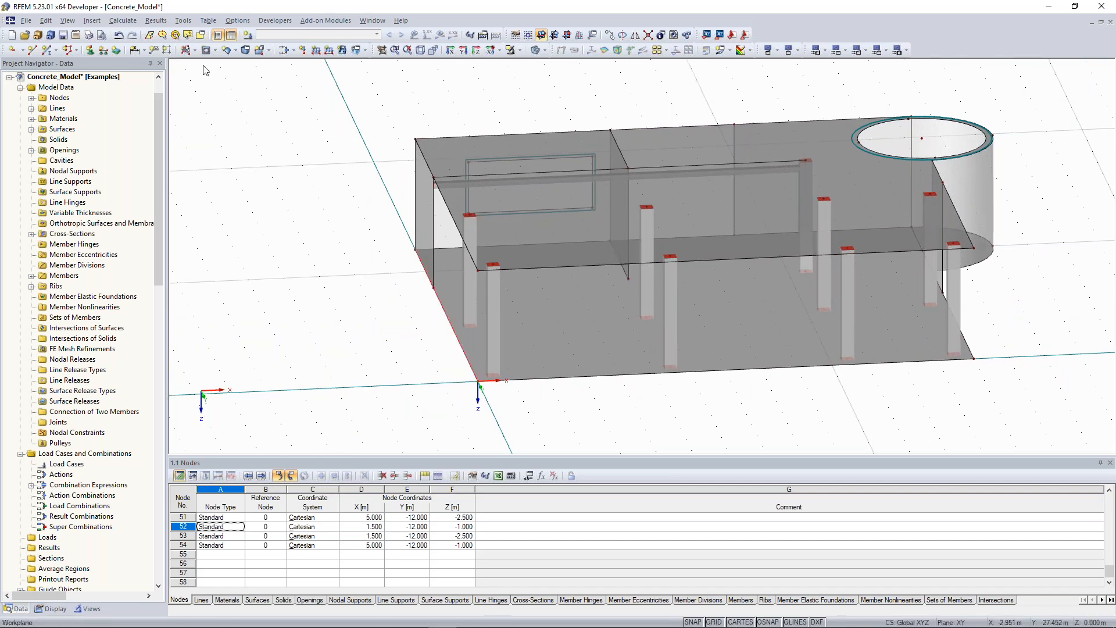
left_click(103, 51)
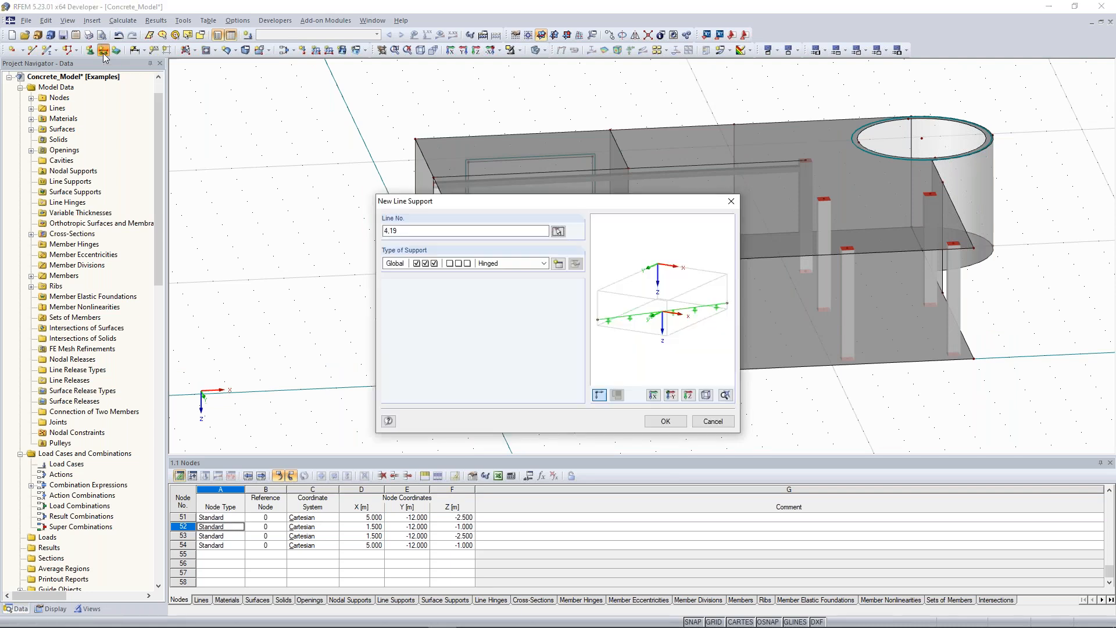
left_click(580, 263)
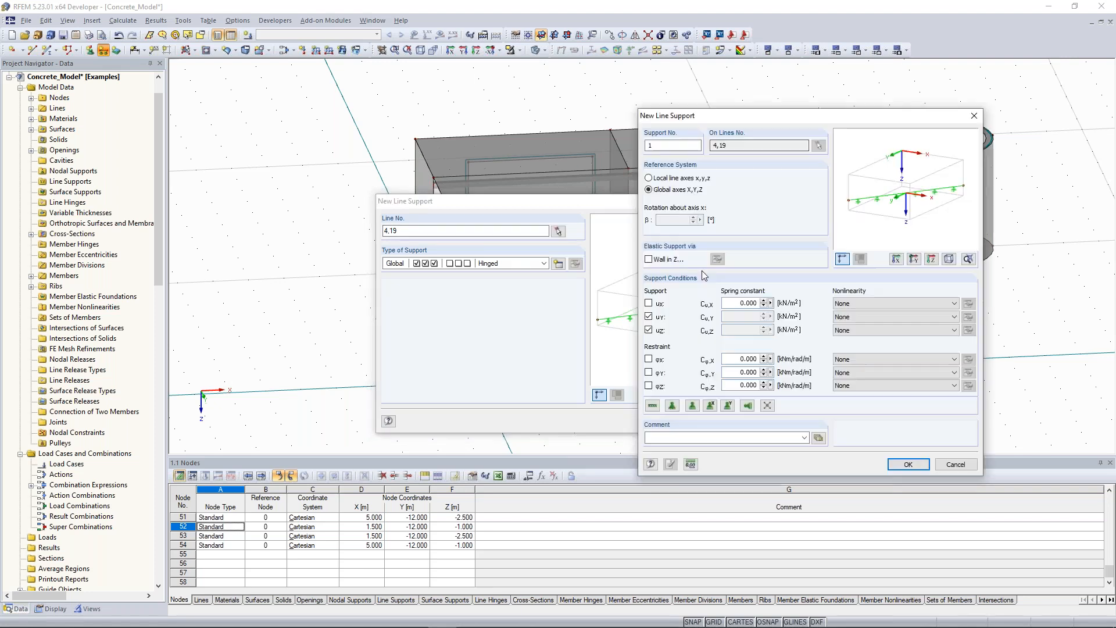
left_click(648, 317)
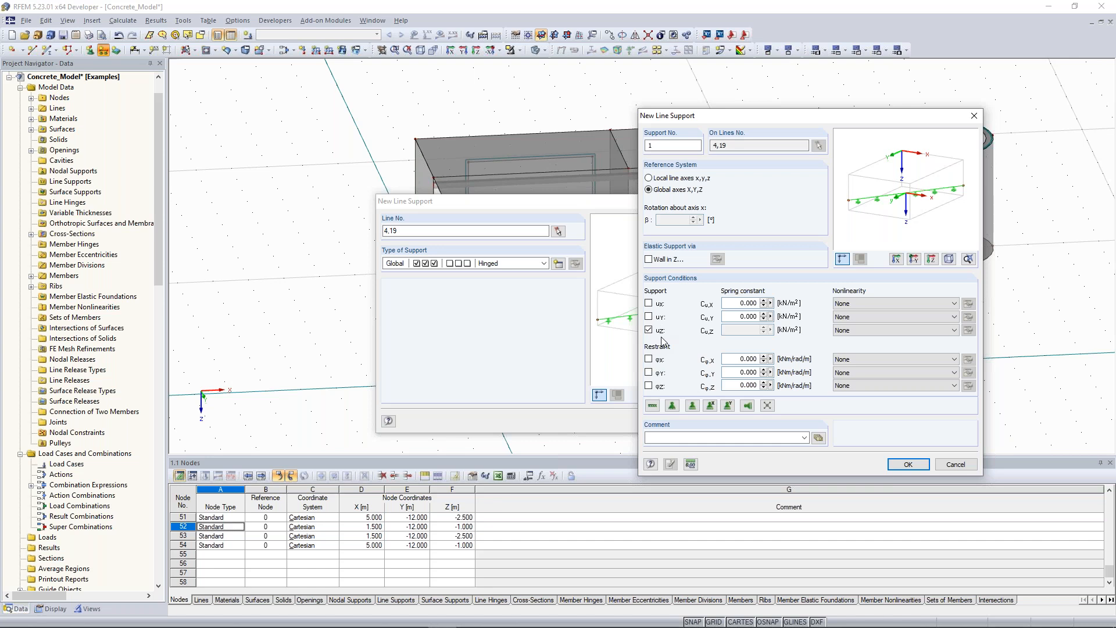
left_click(908, 465)
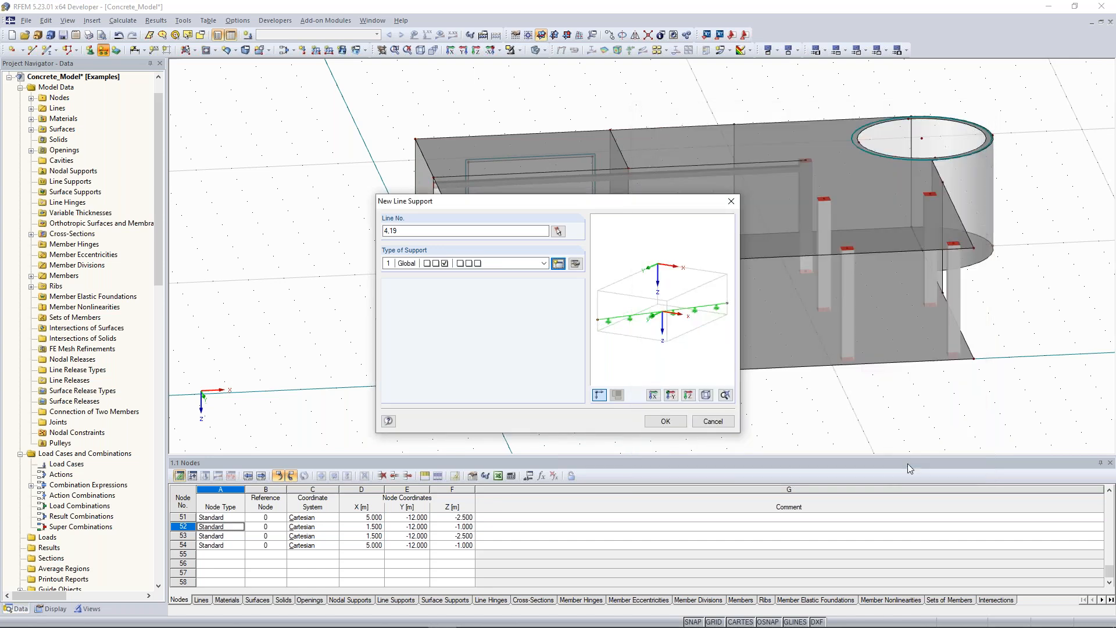
left_click(667, 421)
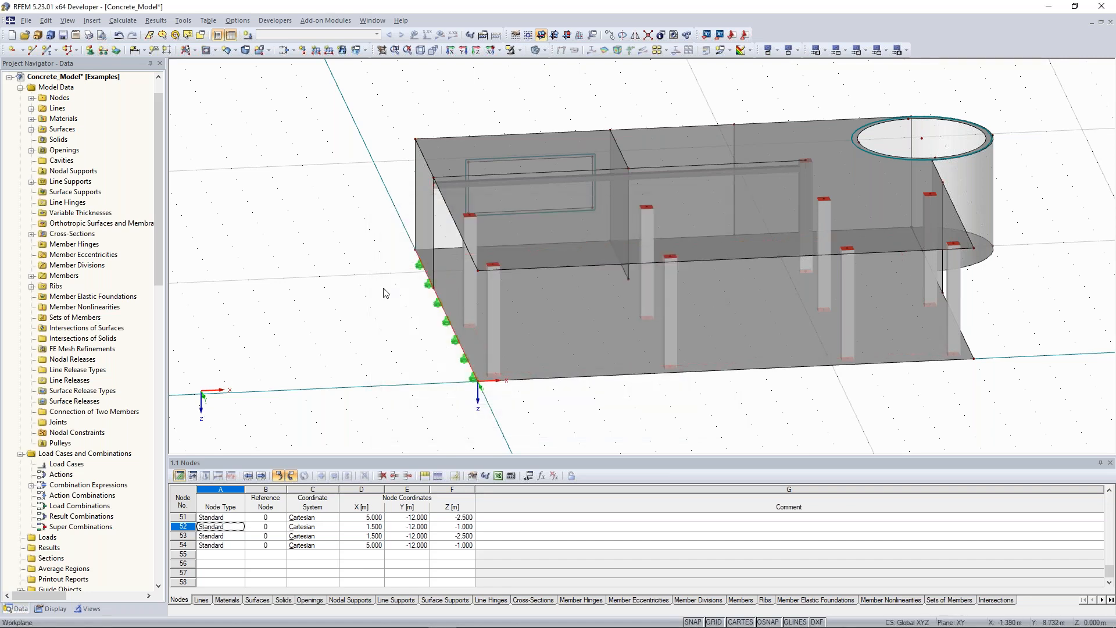
- Edit floor slab surfaces 1 and 2 together, activate a surface support for them and open the definition of a new support type
middle_click_drag(1029, 281, 922, 298, "ctrl")
middle_click_drag(991, 336, 948, 308)
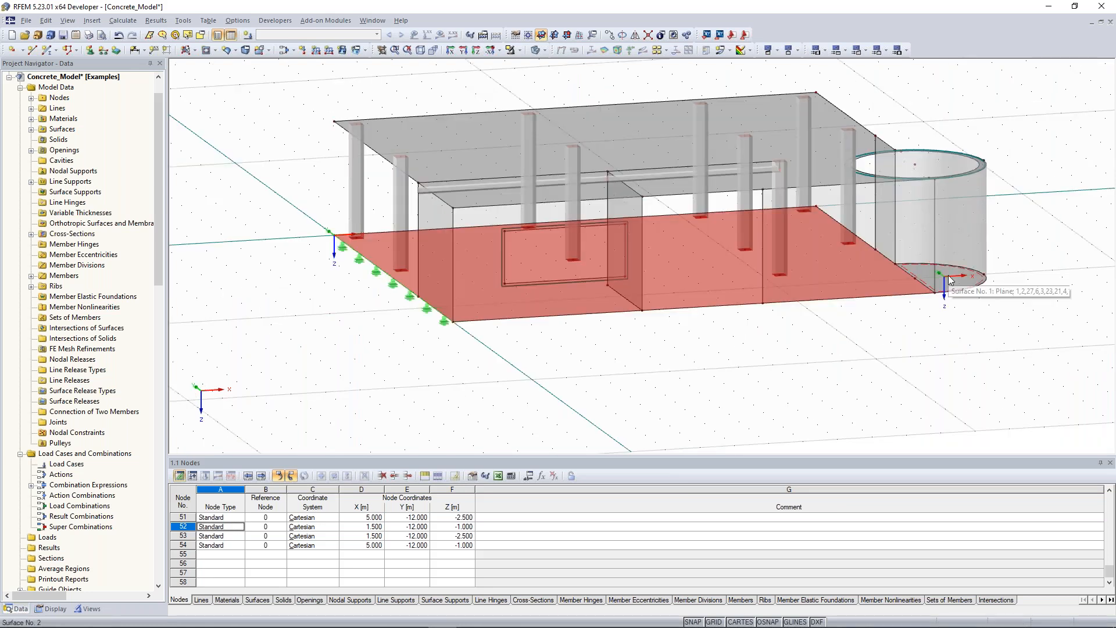
middle_click_drag(567, 217, 613, 317, "ctrl")
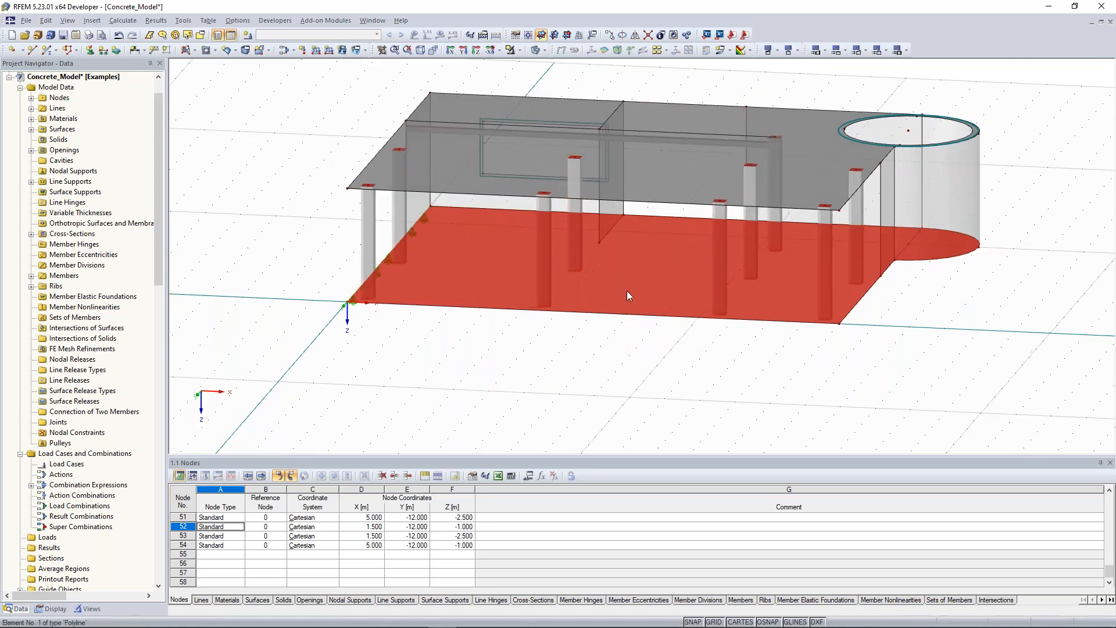
right_click(644, 254)
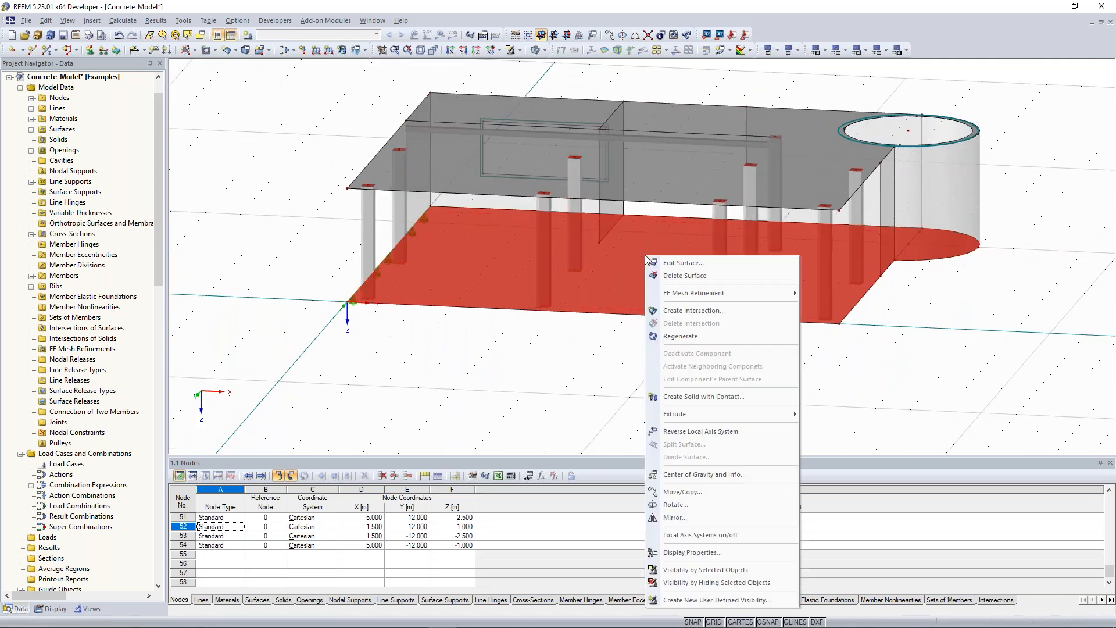
left_click(723, 264)
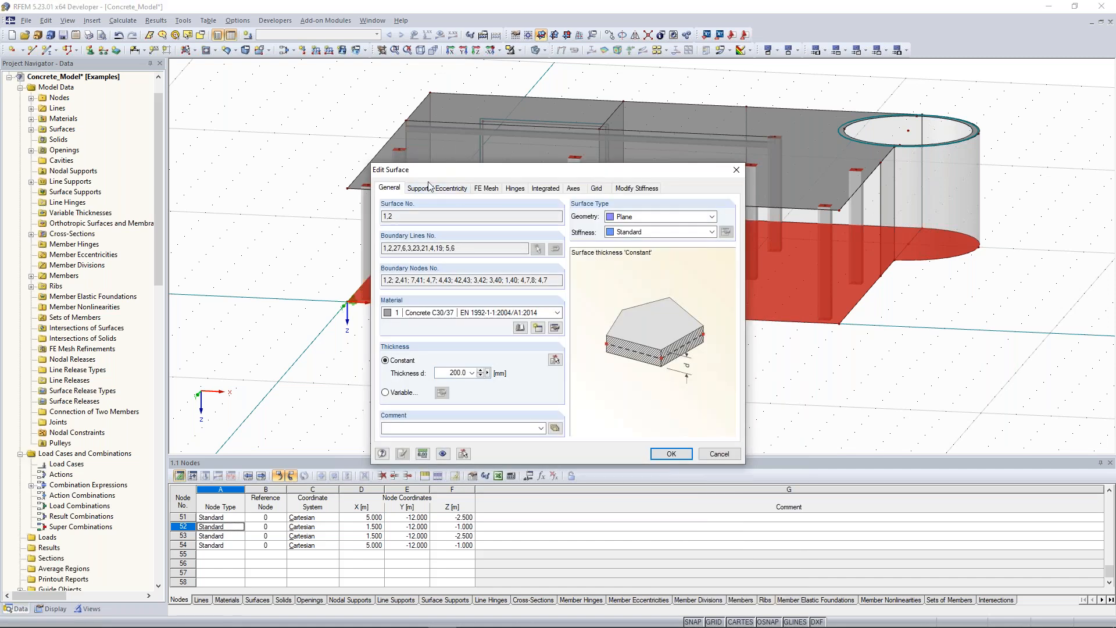
left_click(433, 192)
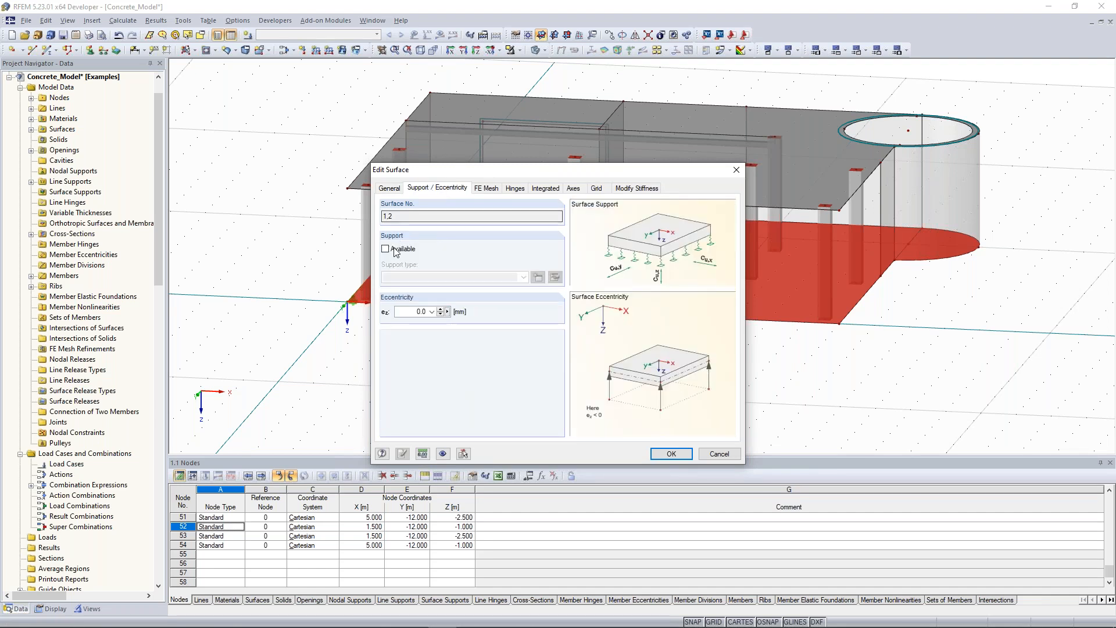
left_click(387, 250)
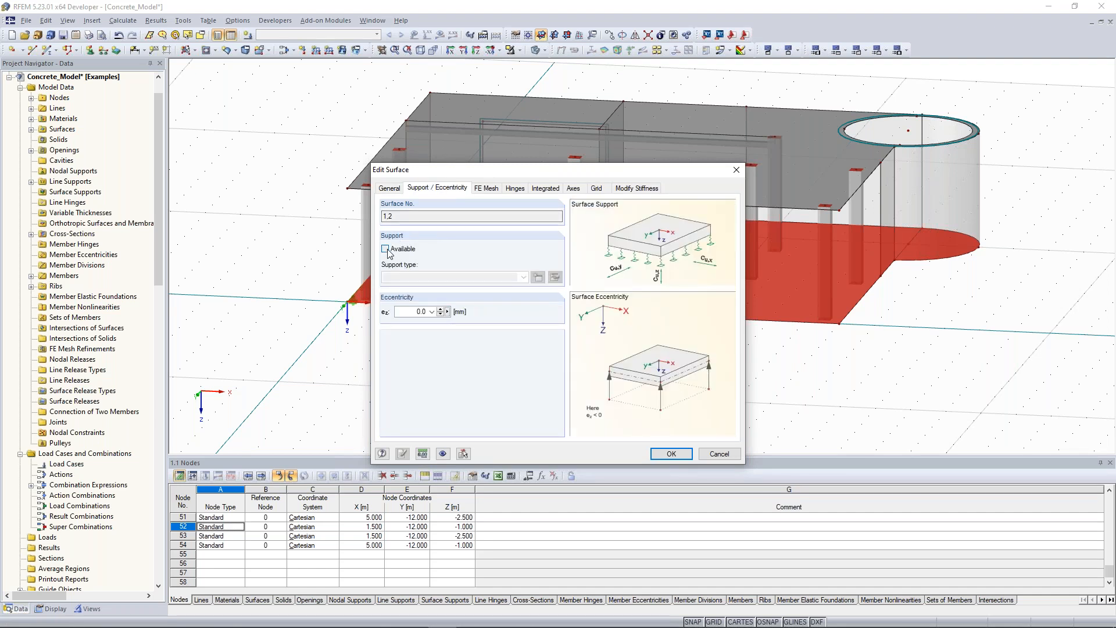
left_click(386, 249)
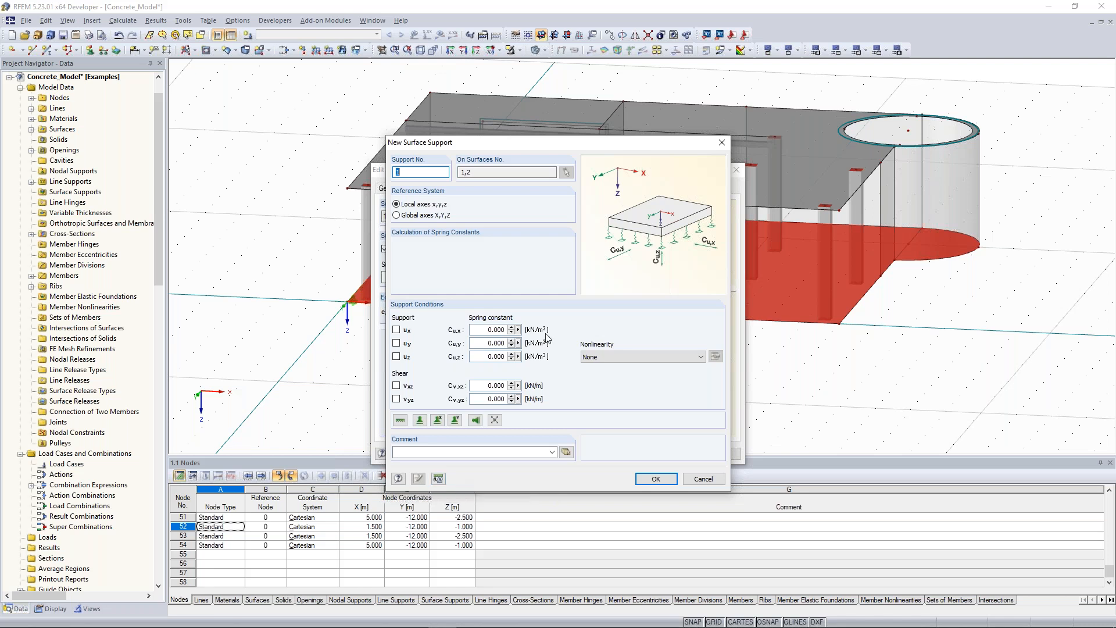
- Set the force unit for supports, stiffness and orthotropy to MN in the model's unit settings
left_click(439, 479)
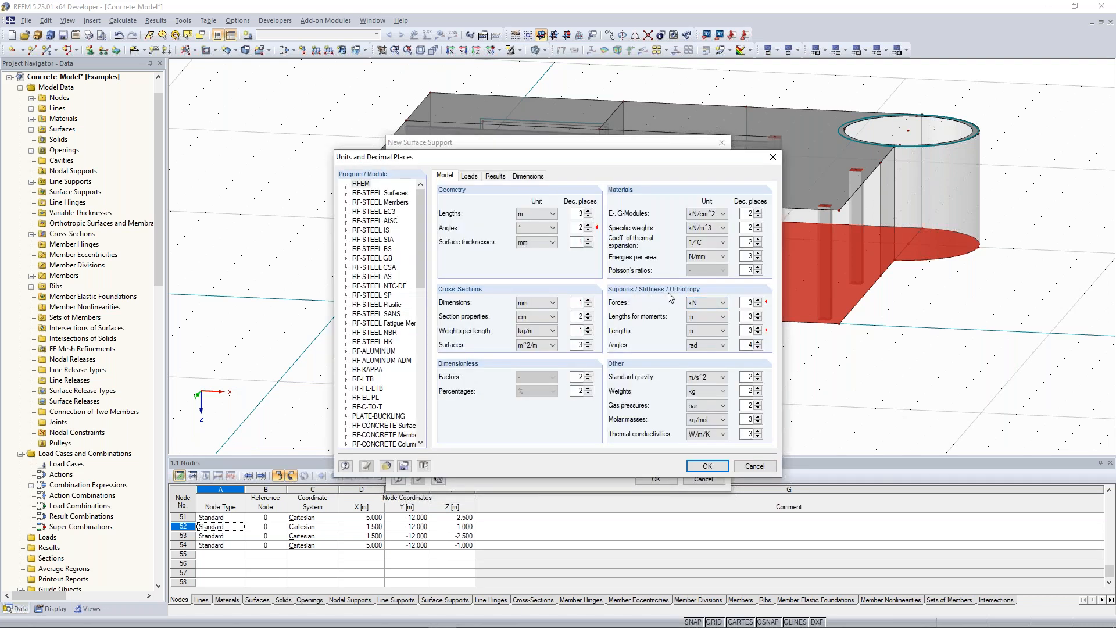
left_click(715, 302)
left_click(707, 328)
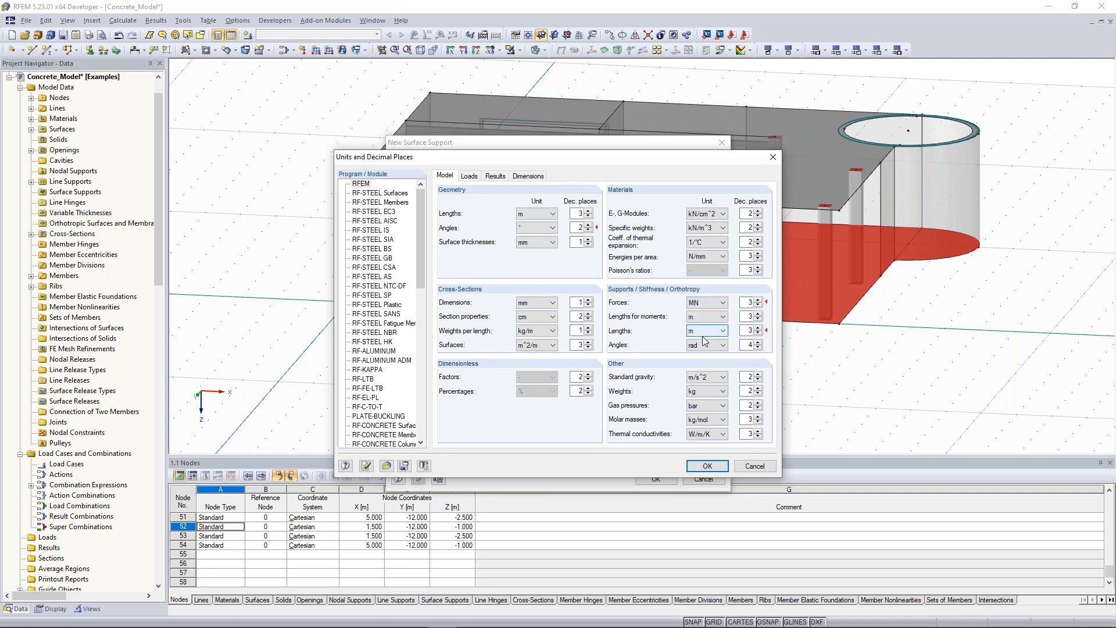
key("Return")
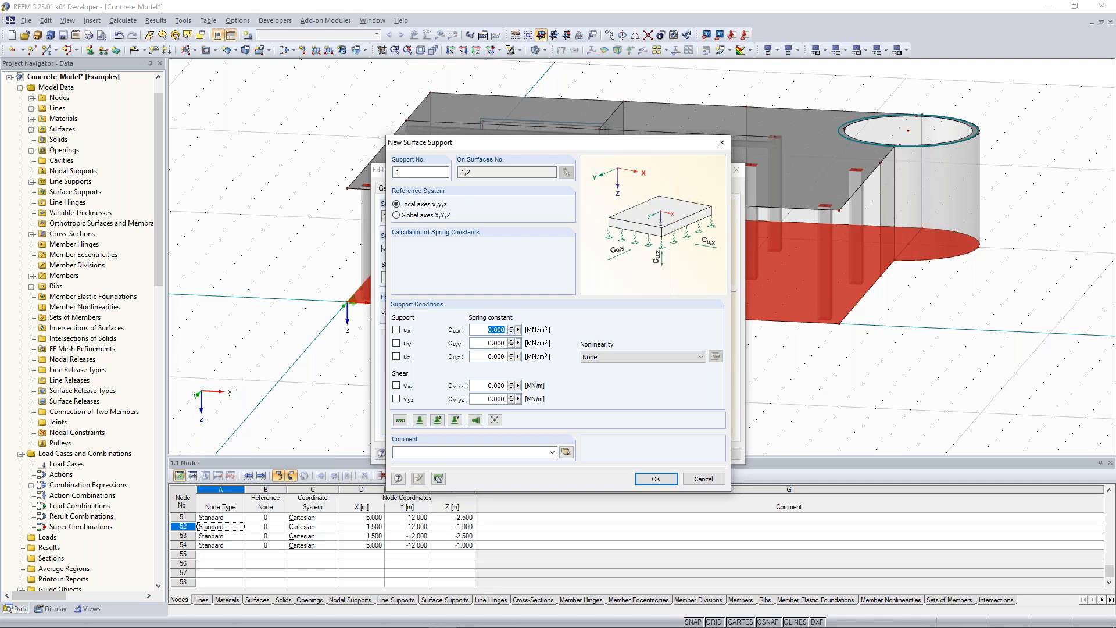
- Set the surface support's spring constants to 10 MN/m³ in x and y, 100 MN/m³ in z, and 50 MN/m for both shear terms
type("10")
key("Tab")
type("10")
key("Tab")
type("1")
key("Tab")
key("Tab")
type("50")
key("Tab")
type("50")
- Make the surface support fail if contact stress in z is negative, and apply it to floor slab surfaces 1 and 2
left_click(638, 362)
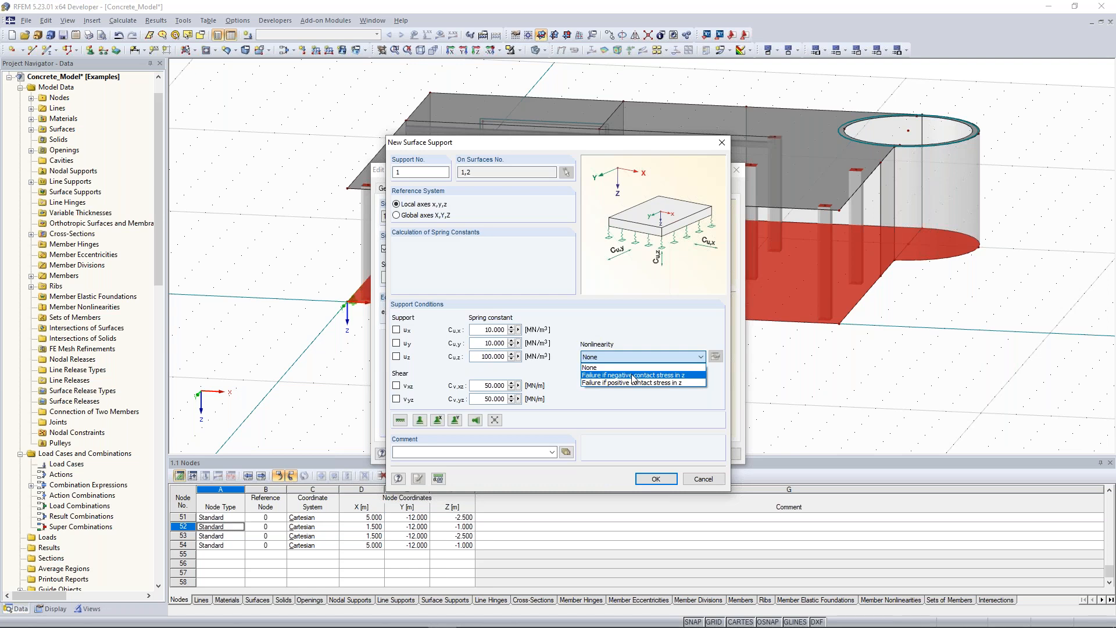
left_click(632, 376)
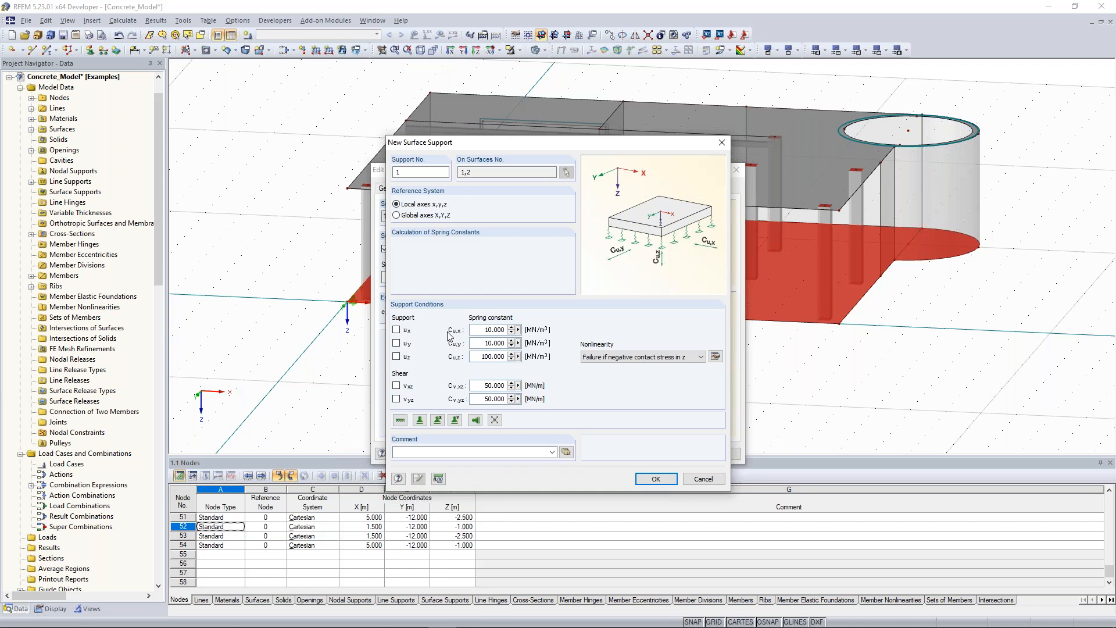
double_click(489, 329)
left_click(484, 330)
left_click_drag(484, 330, 505, 400)
left_click(518, 330)
left_click(514, 305)
left_click(667, 484)
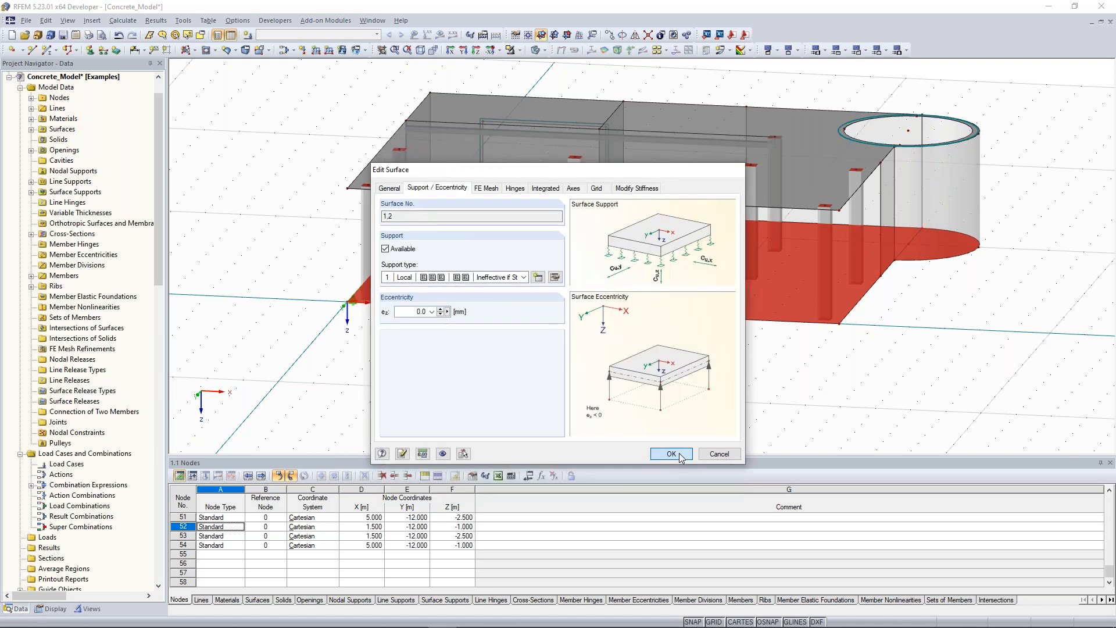
left_click(681, 456)
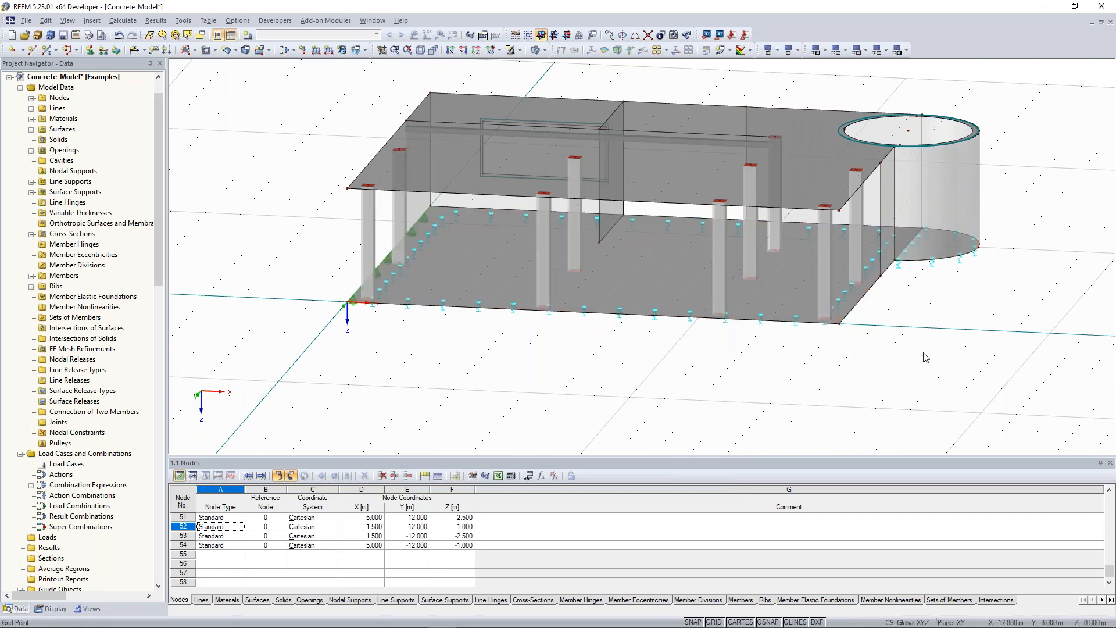
- Examine the line and surface supports on the floor slab from different angles and distances
middle_click_drag(926, 357, 852, 368, "ctrl")
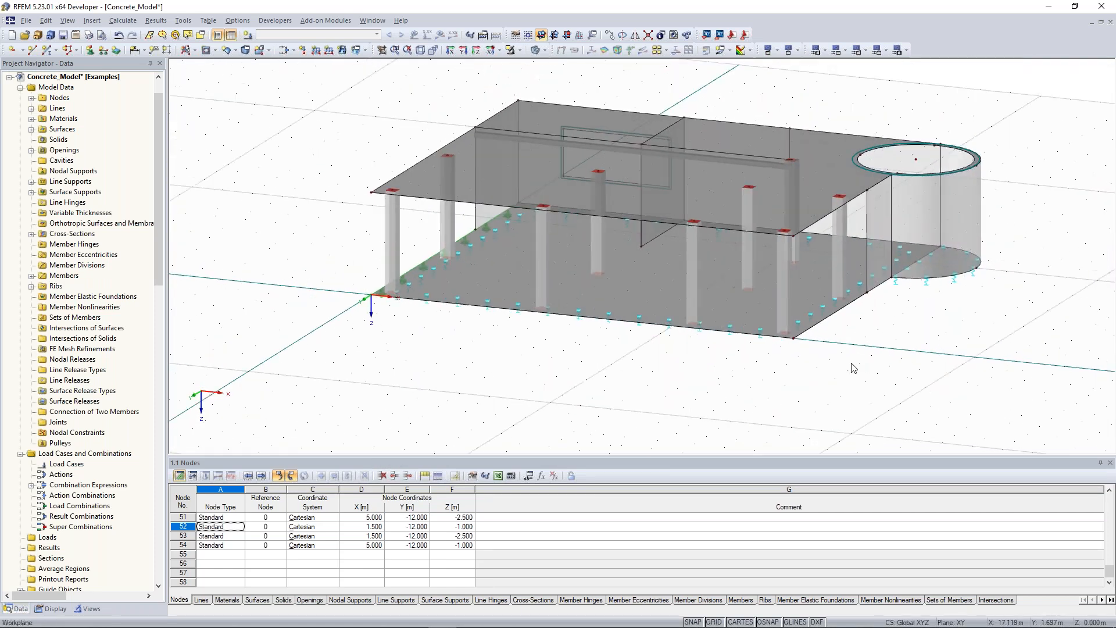
middle_click_drag(337, 154, 319, 186, "ctrl")
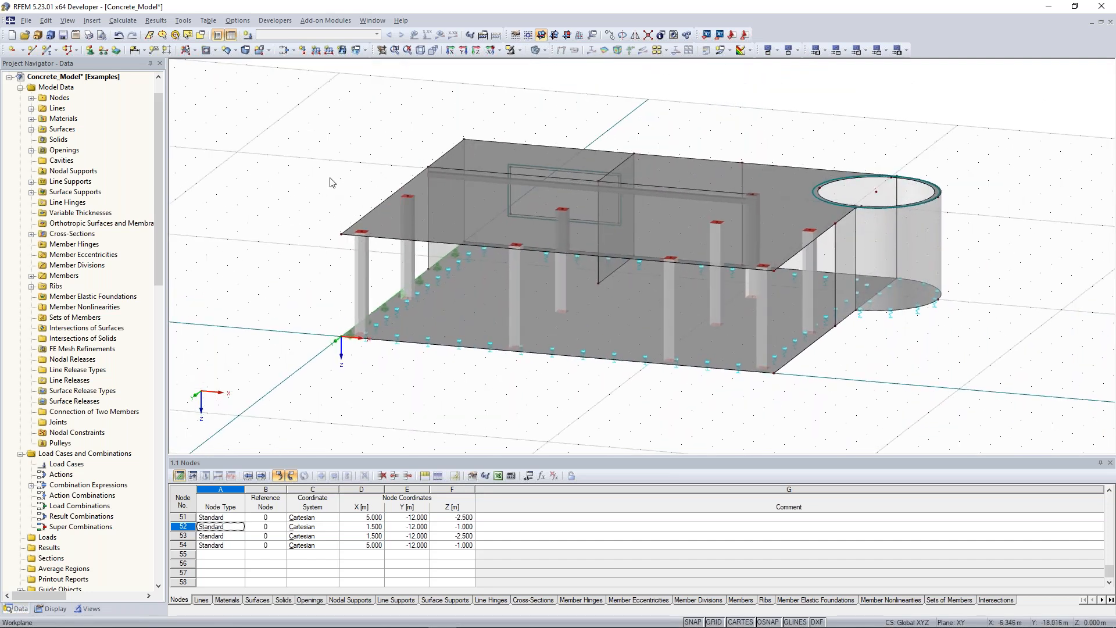
scroll(337, 166, "down", 1)
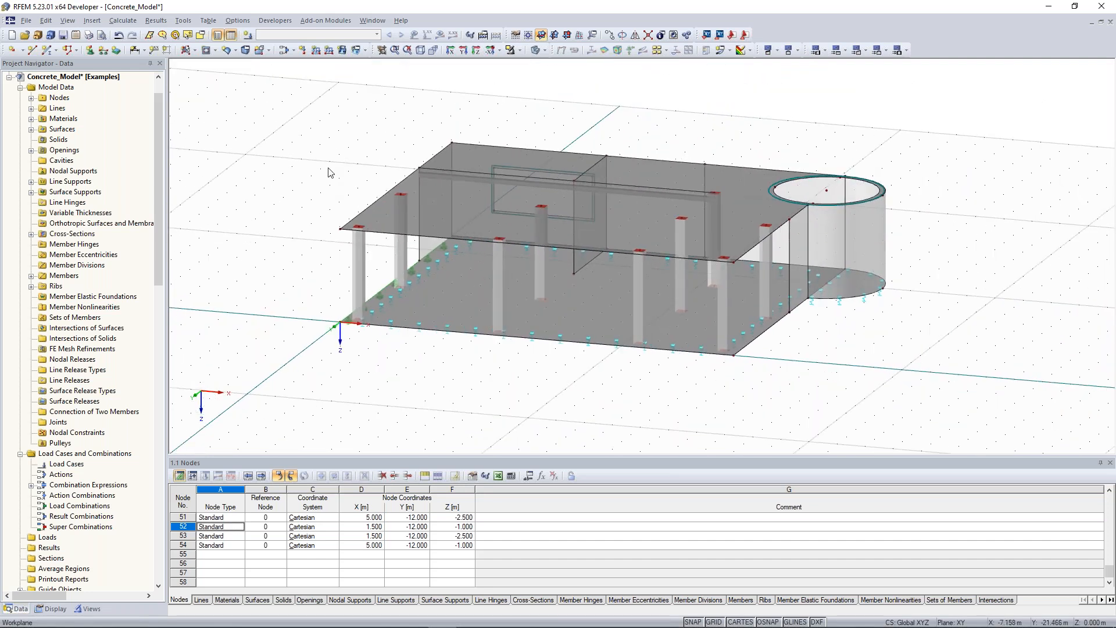
scroll(333, 166, "down", 1)
scroll(350, 164, "down", 1)
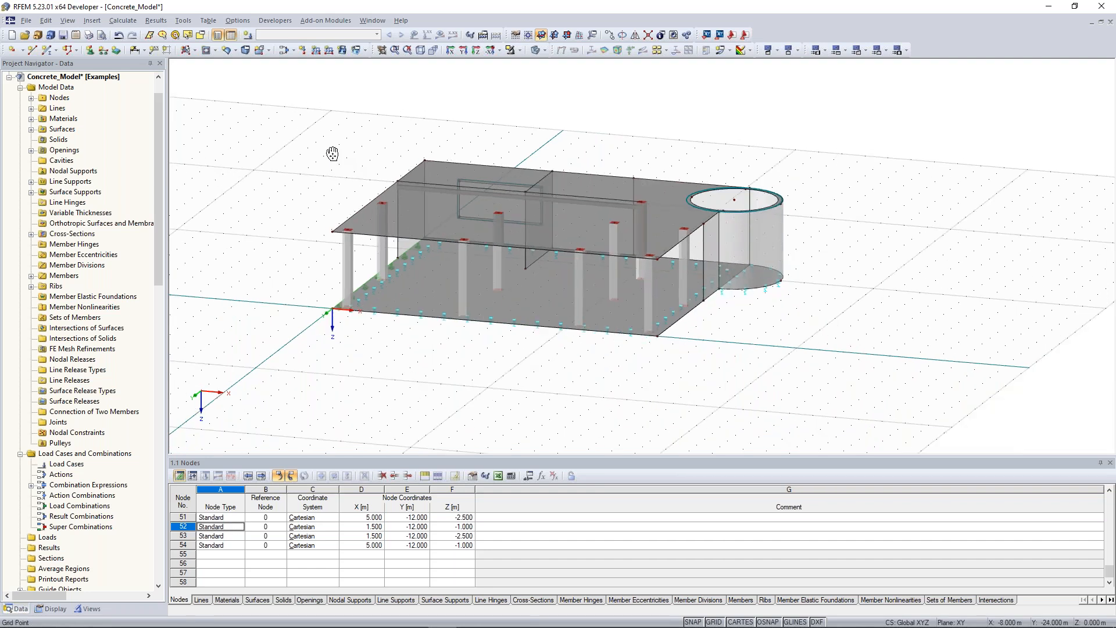
scroll(371, 177, "down", 1)
scroll(366, 176, "down", 1)
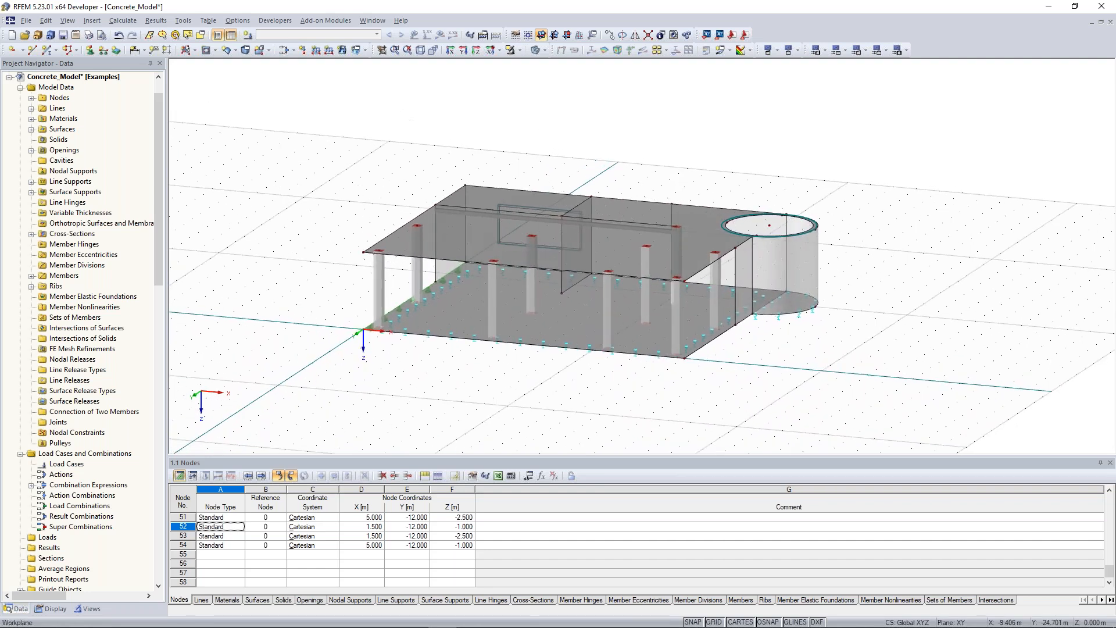
scroll(352, 145, "up", 1)
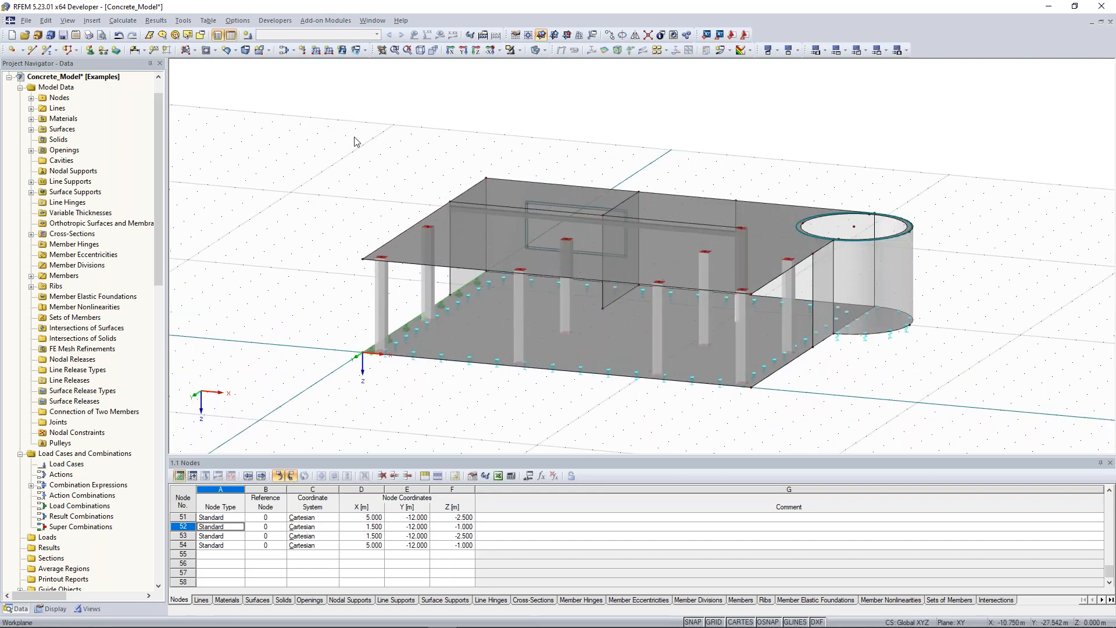
- Create the first load case as a permanent action described as Self-weight
left_click(248, 36)
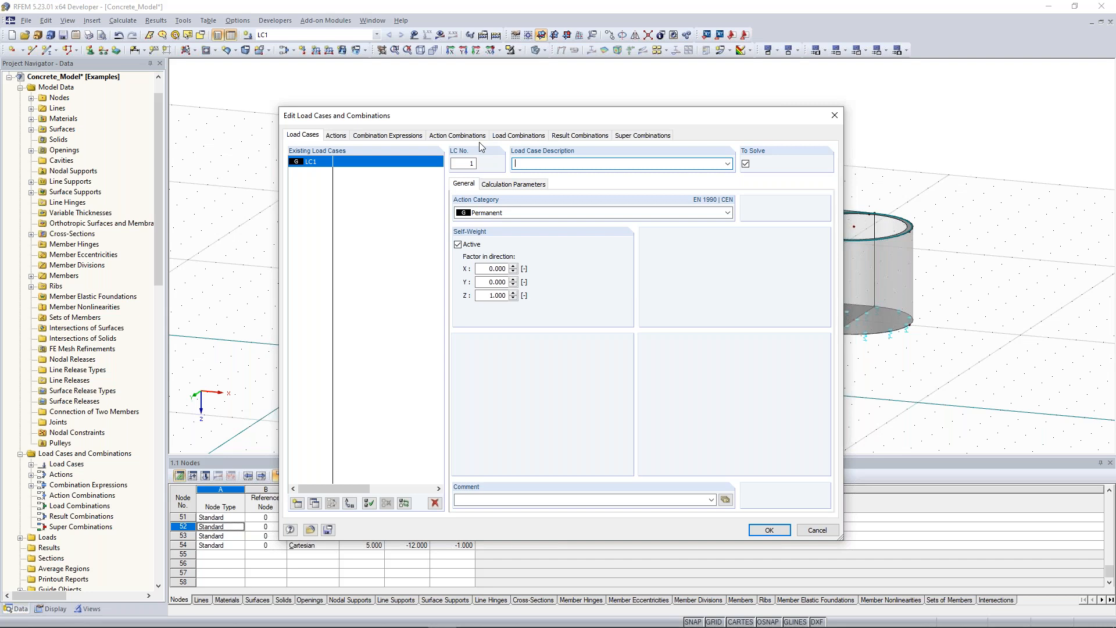
left_click(591, 164)
left_click(727, 164)
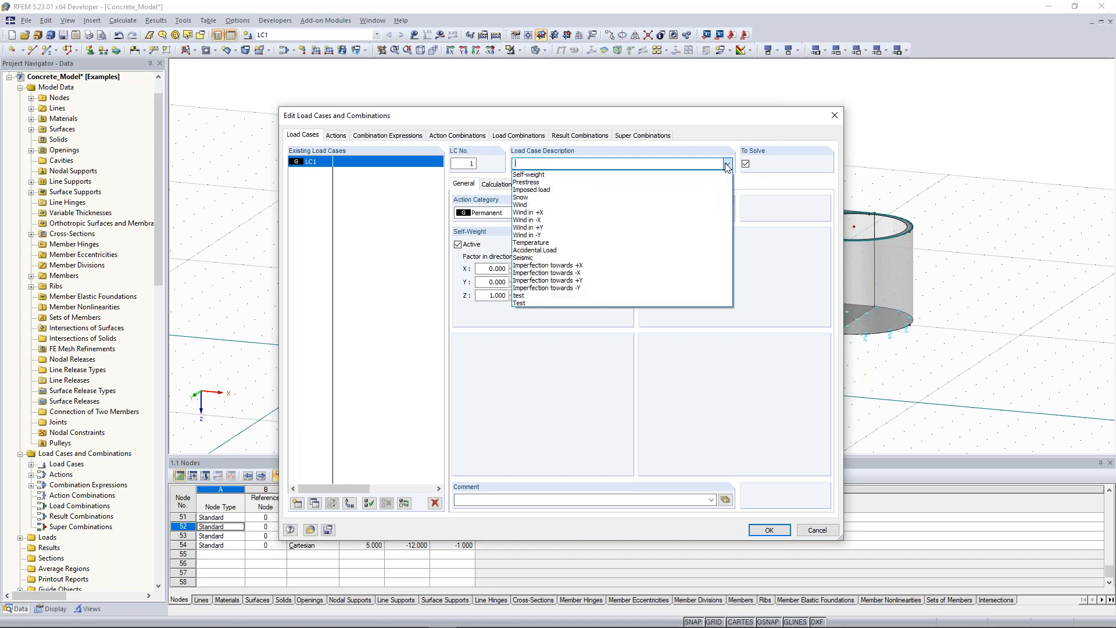
left_click(698, 180)
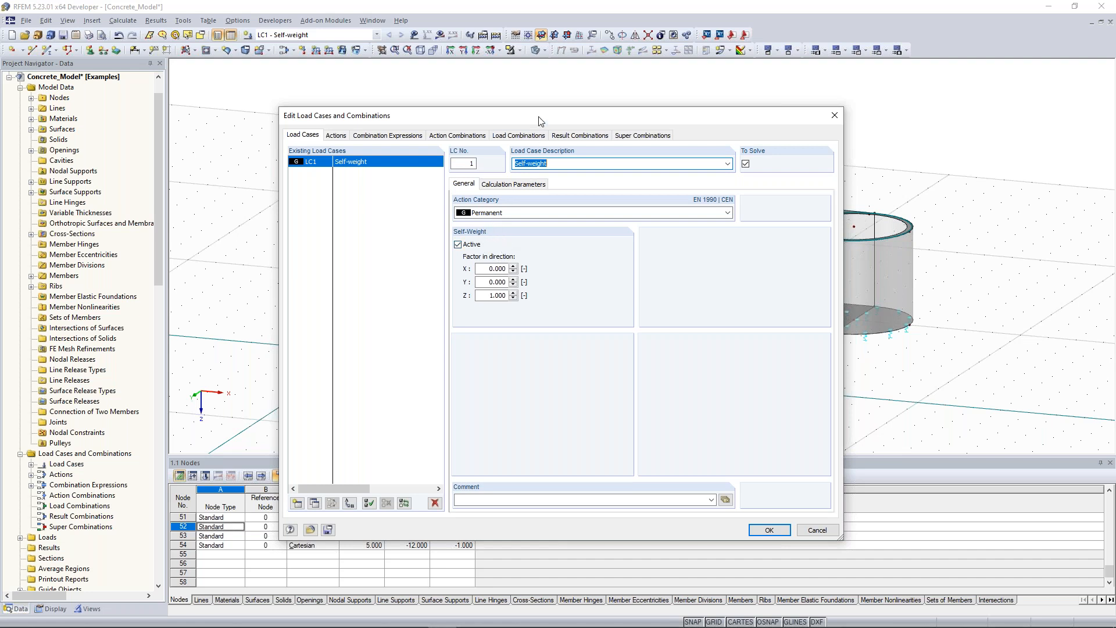
left_click_drag(540, 115, 513, 96)
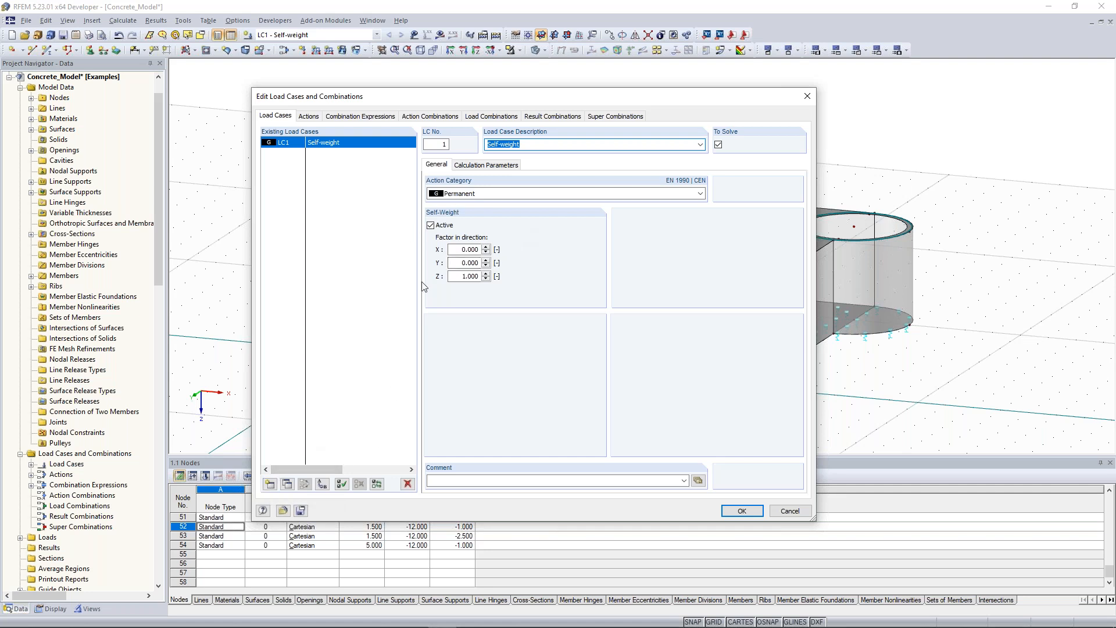
- Add load case LC2 described as Imposed load, with the action category Imposed - Category D: shopping areas
left_click(270, 485)
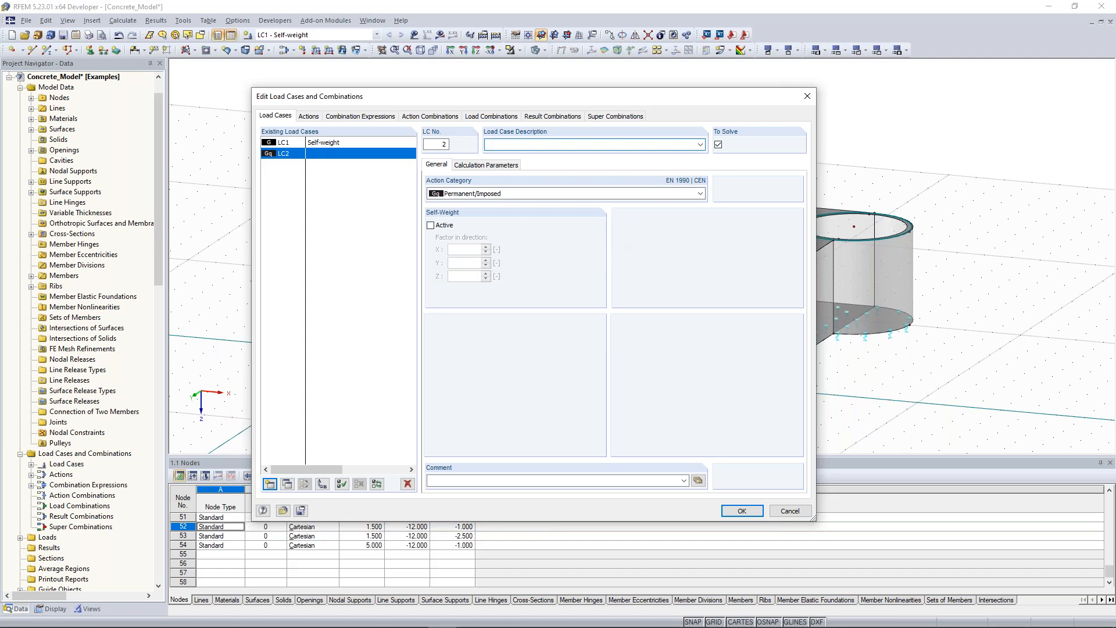
left_click(700, 144)
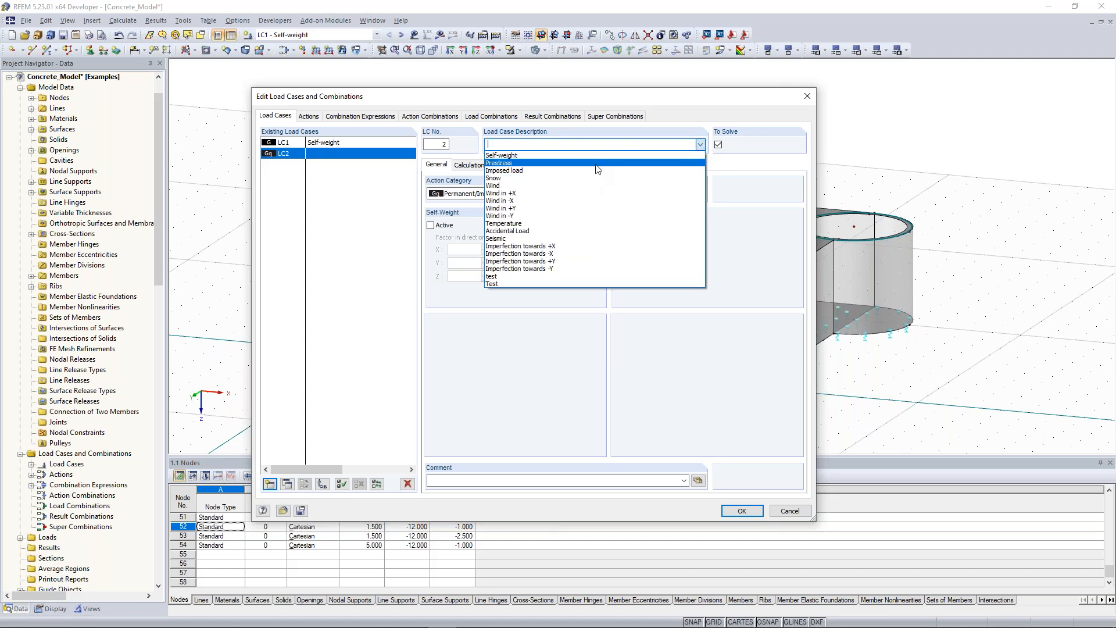
left_click(582, 170)
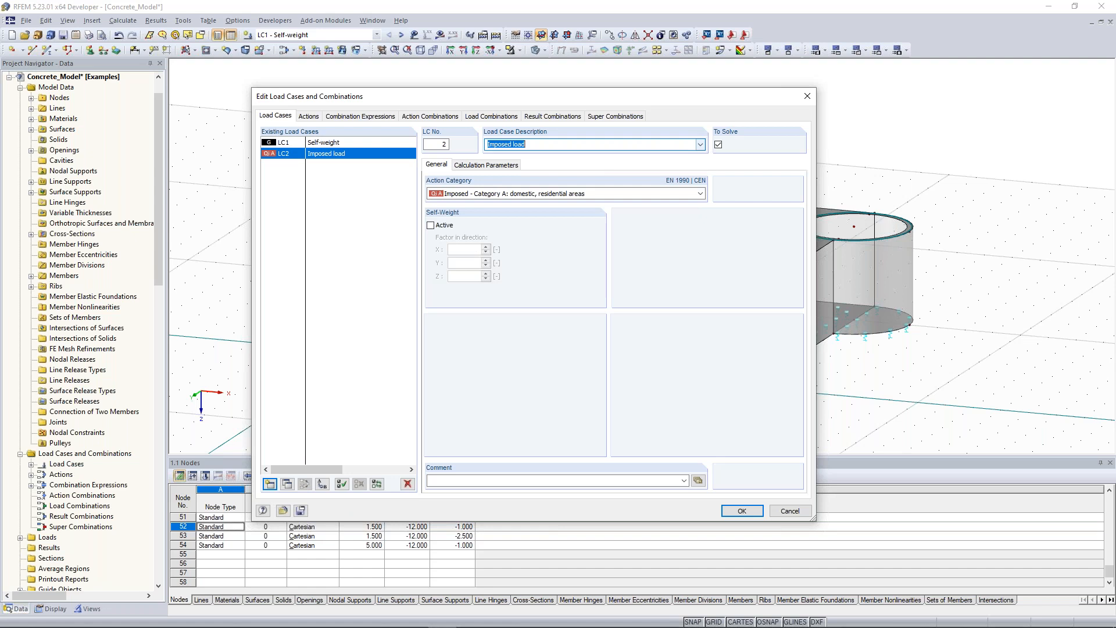
left_click(700, 194)
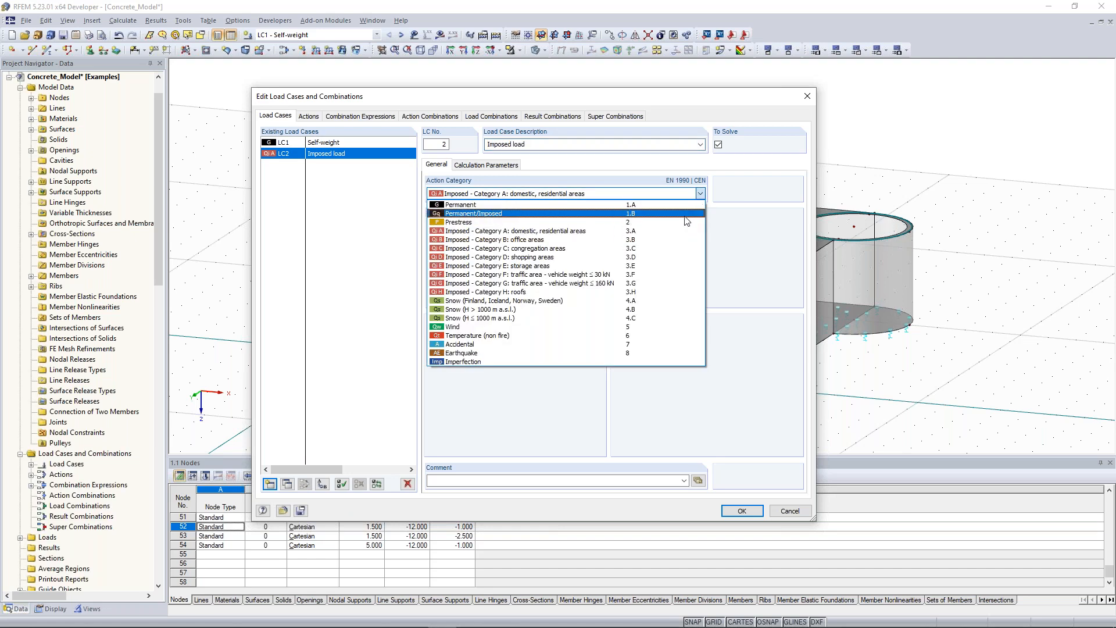
left_click(668, 261)
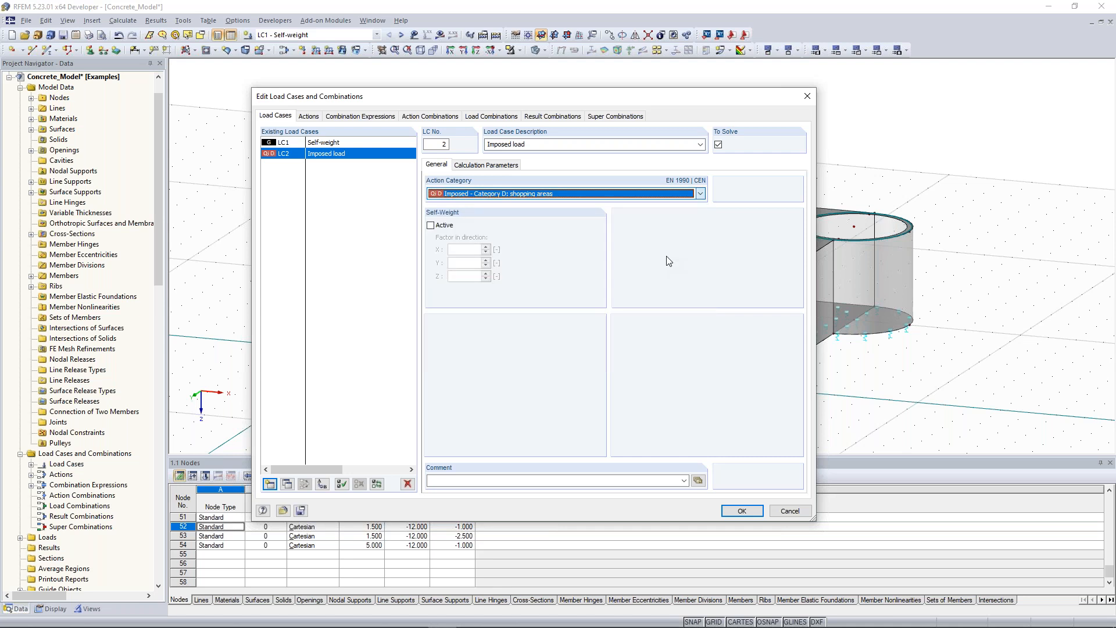
- Add two wind load cases, LC3 described as Wind in +X and LC4 as Wind in +Y
left_click(270, 484)
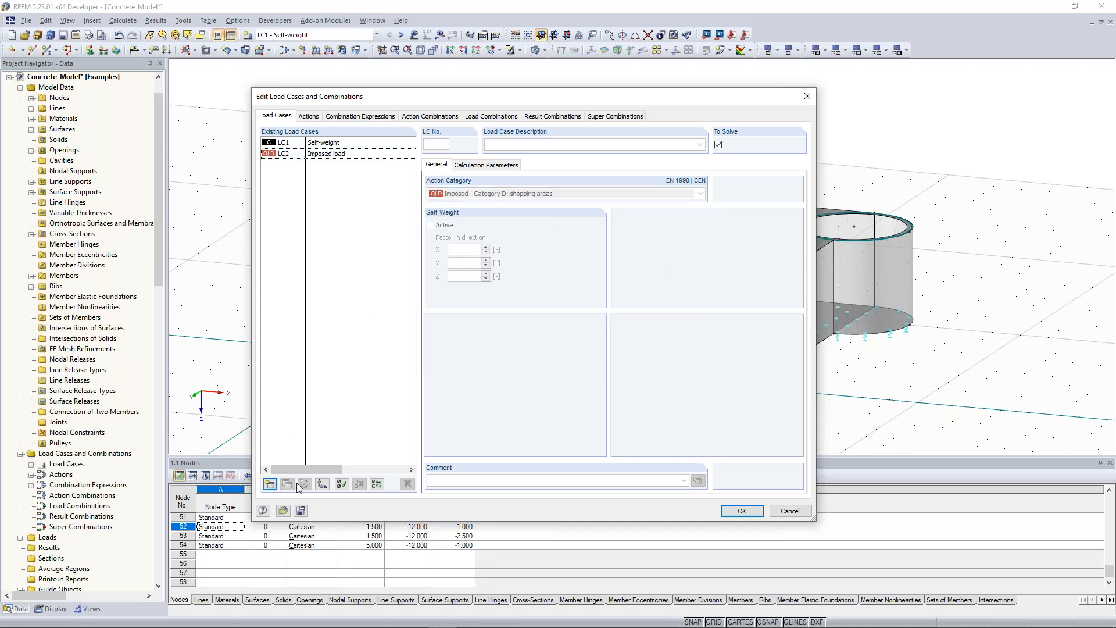
left_click(270, 485)
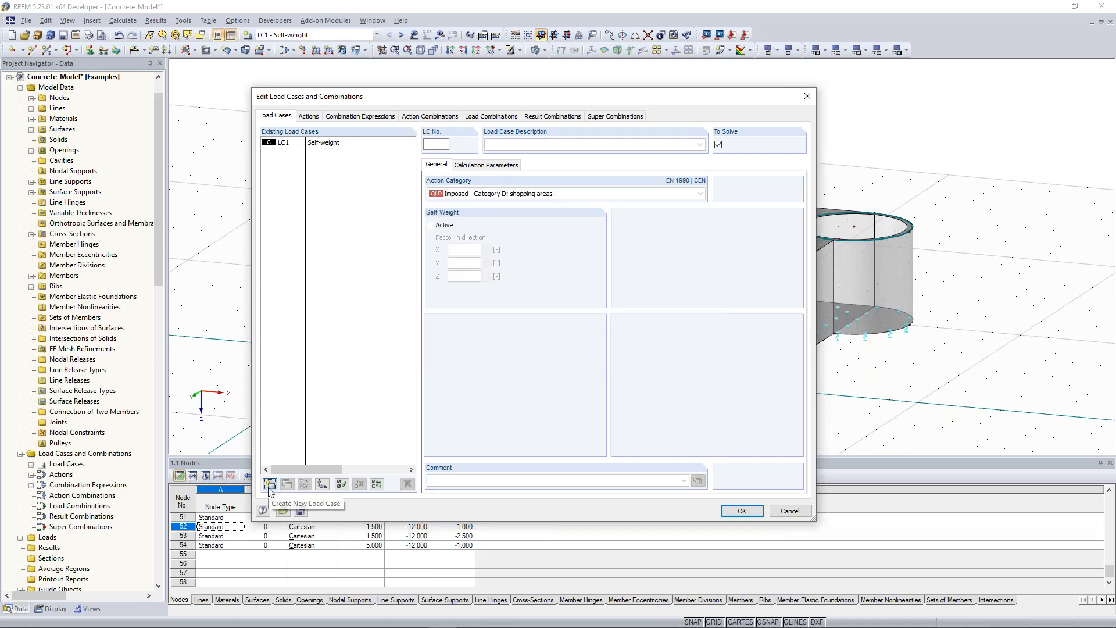
left_click(700, 145)
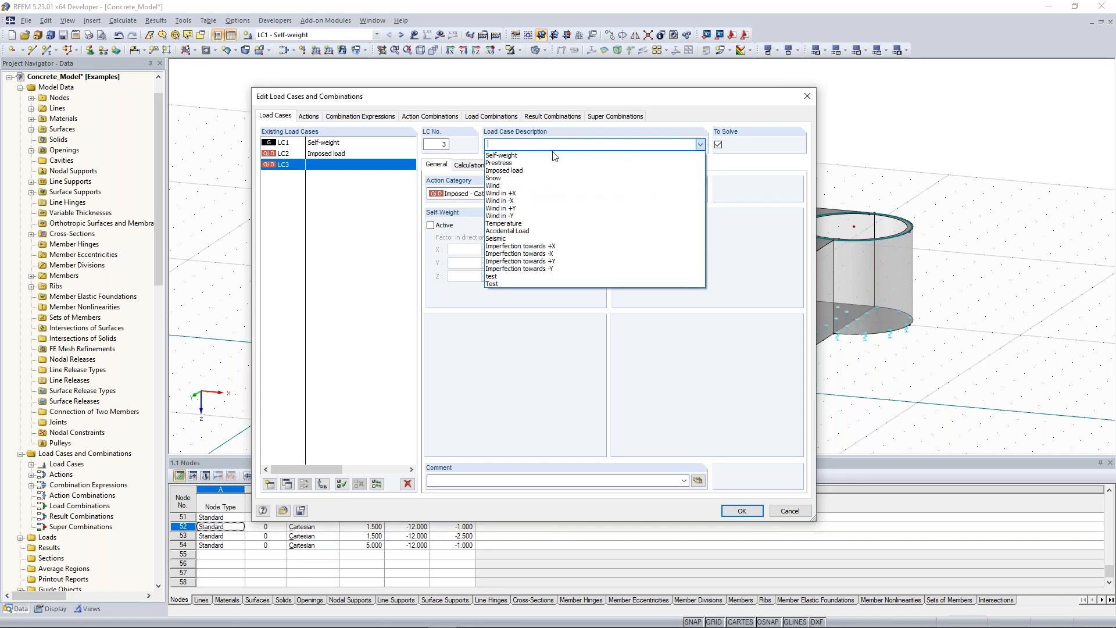
left_click(539, 194)
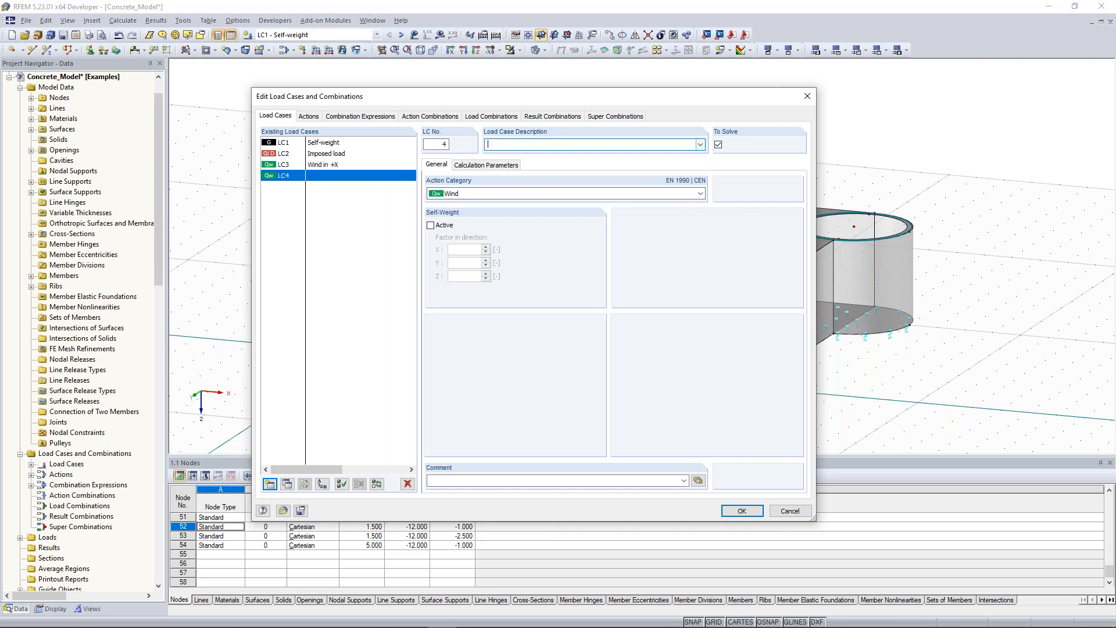
left_click(700, 144)
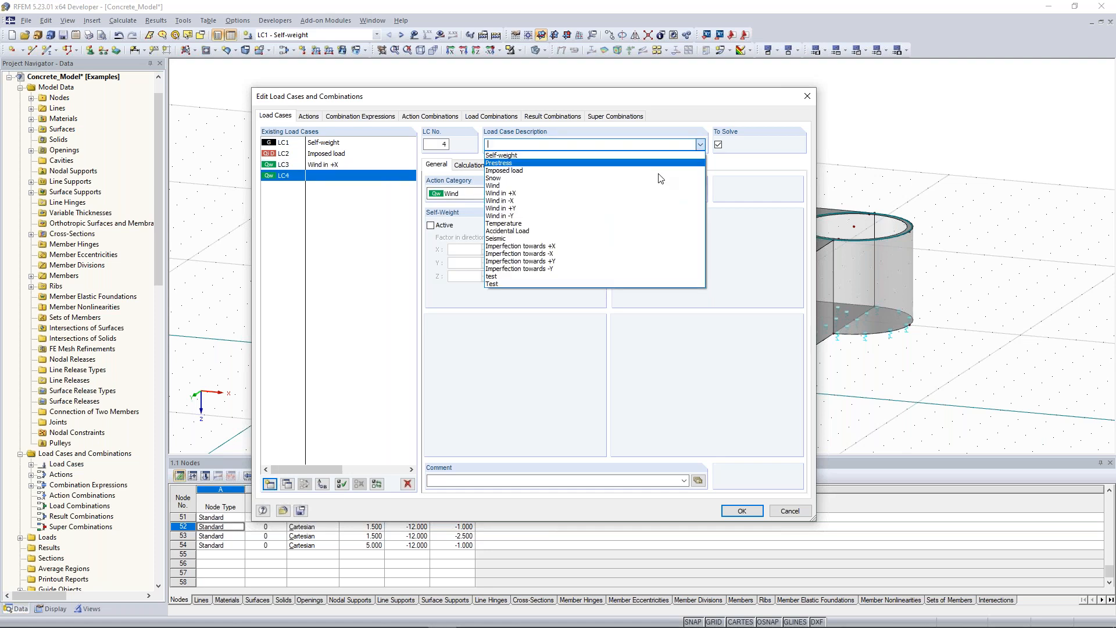
left_click(632, 208)
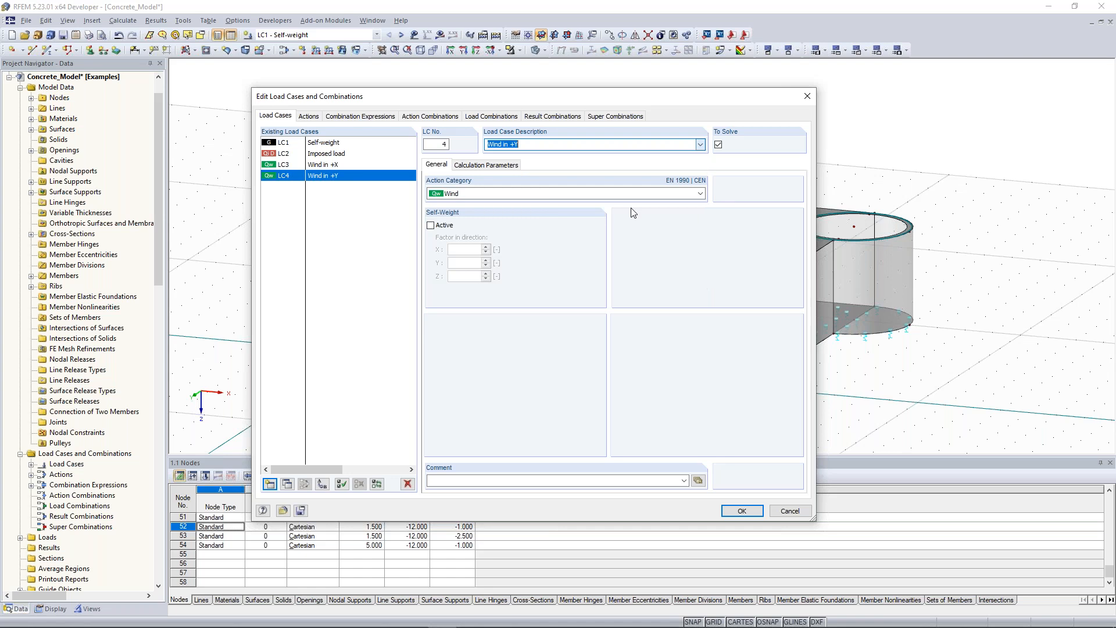
- Add two imperfection load cases, LC5 described as Imperfection towards +X and LC6 as Imperfection towards +Y
left_click(270, 484)
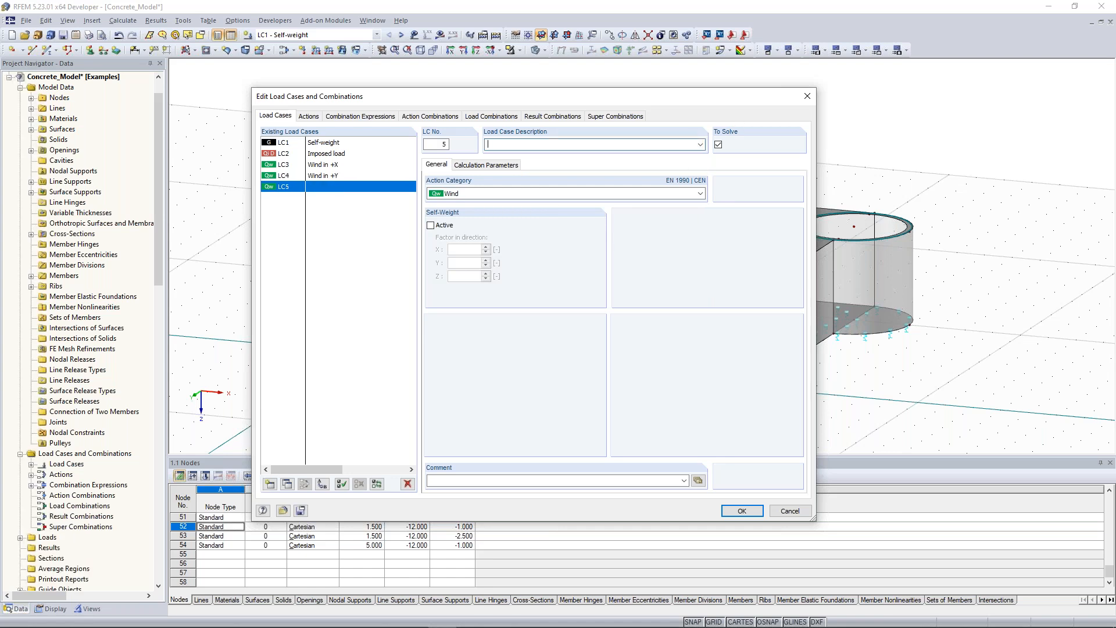
left_click(702, 144)
left_click(583, 245)
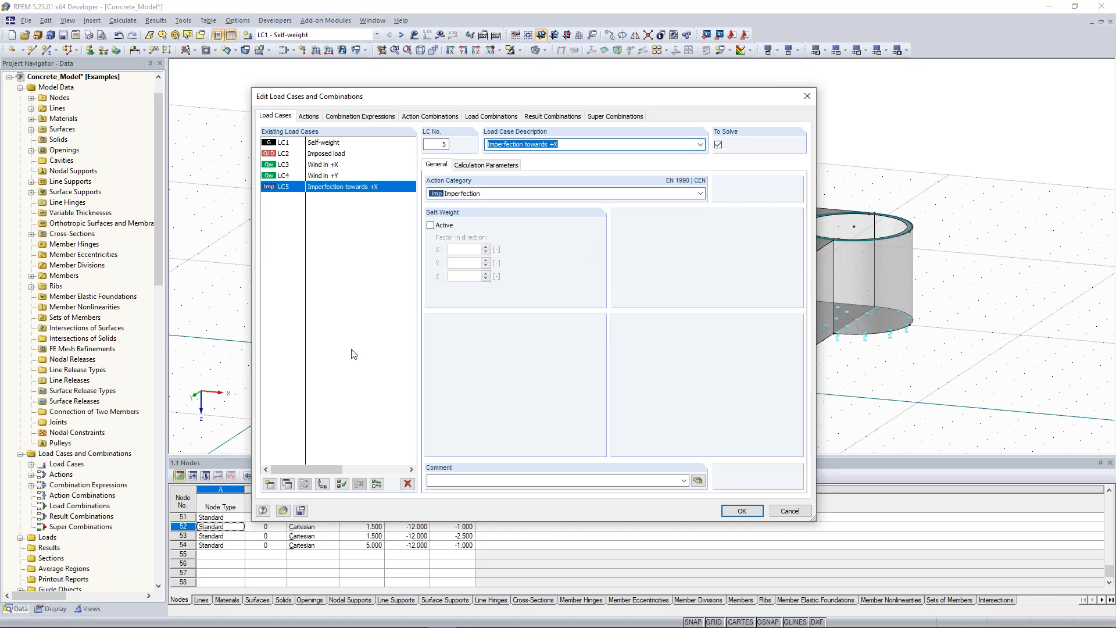
left_click(270, 484)
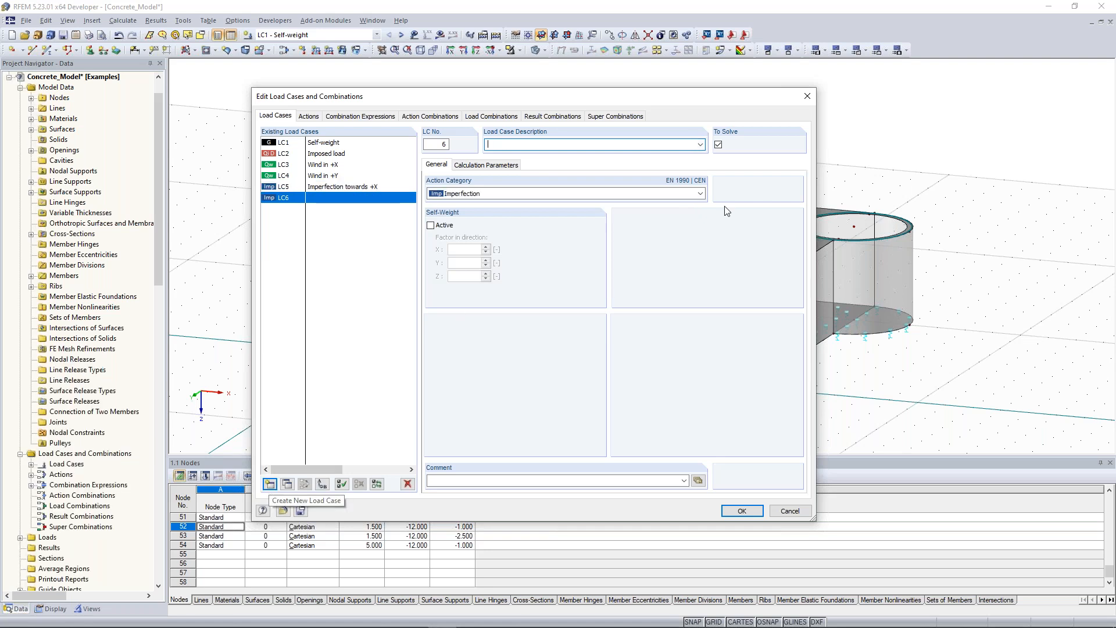
key("alt+Down")
key("Down")
key("Down")
key("Return")
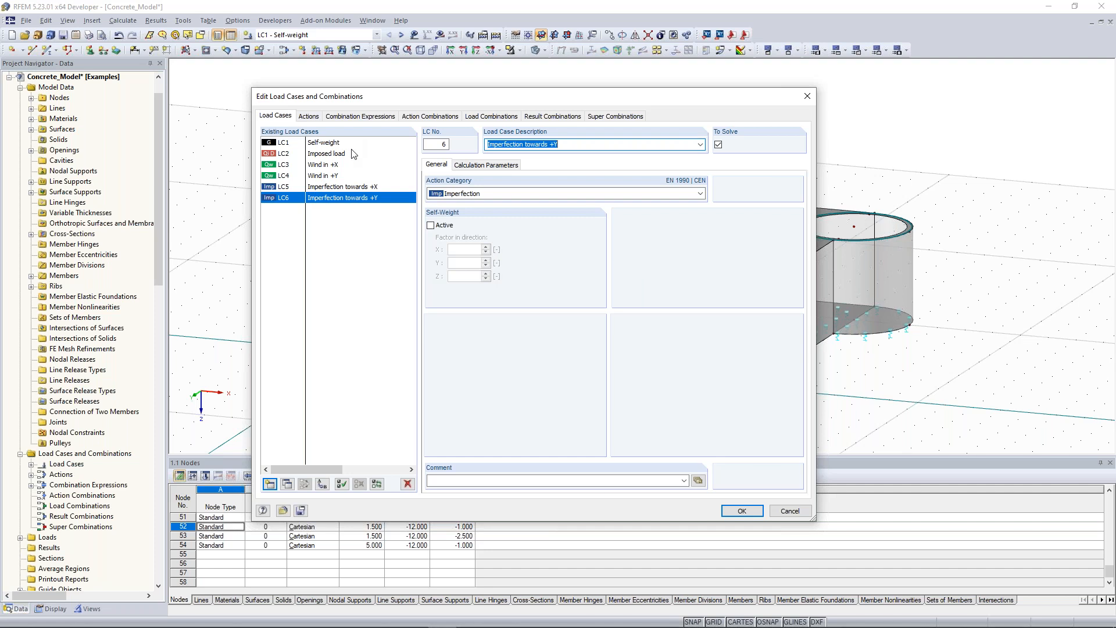
- Review the permanent and imposed actions, and set the load cases in the wind action A3 to act differently
left_click(309, 117)
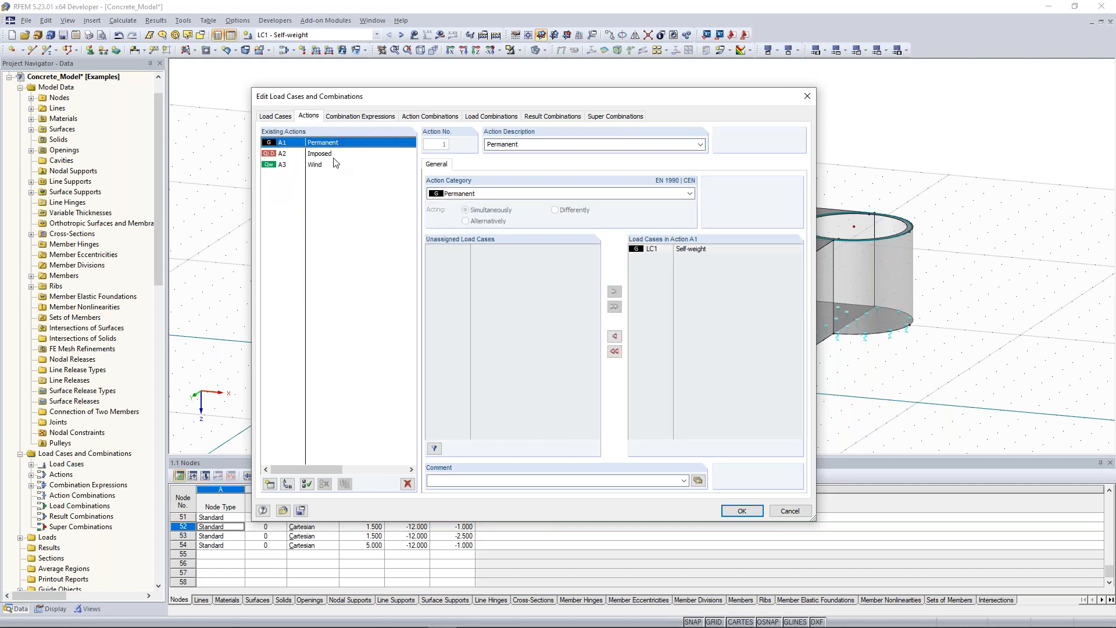
left_click(331, 154)
left_click(337, 145)
left_click(329, 165)
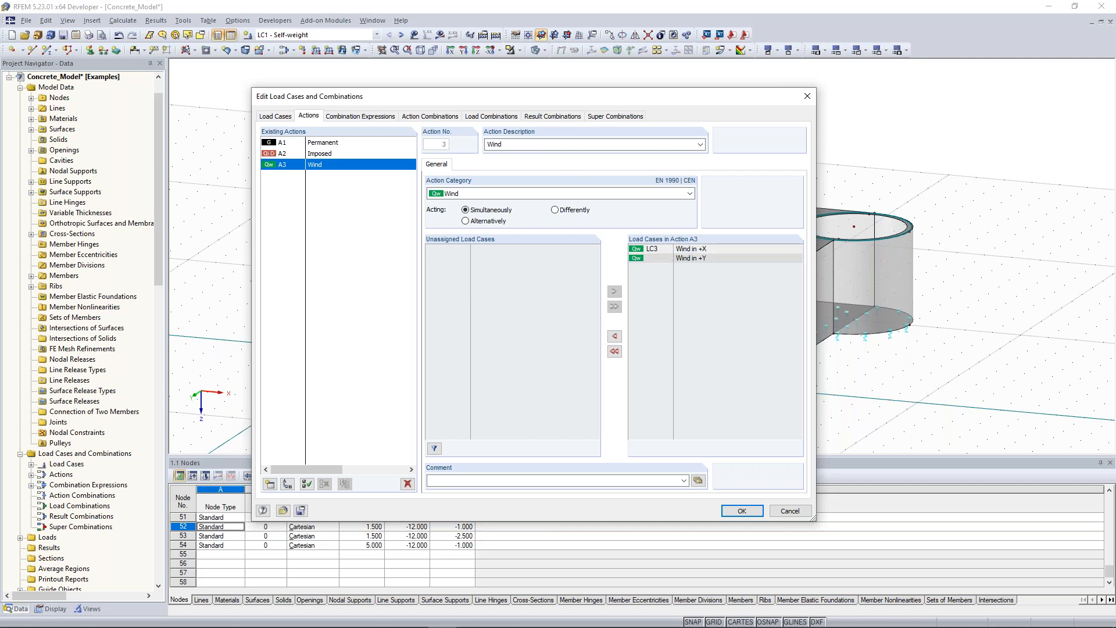
left_click(561, 211)
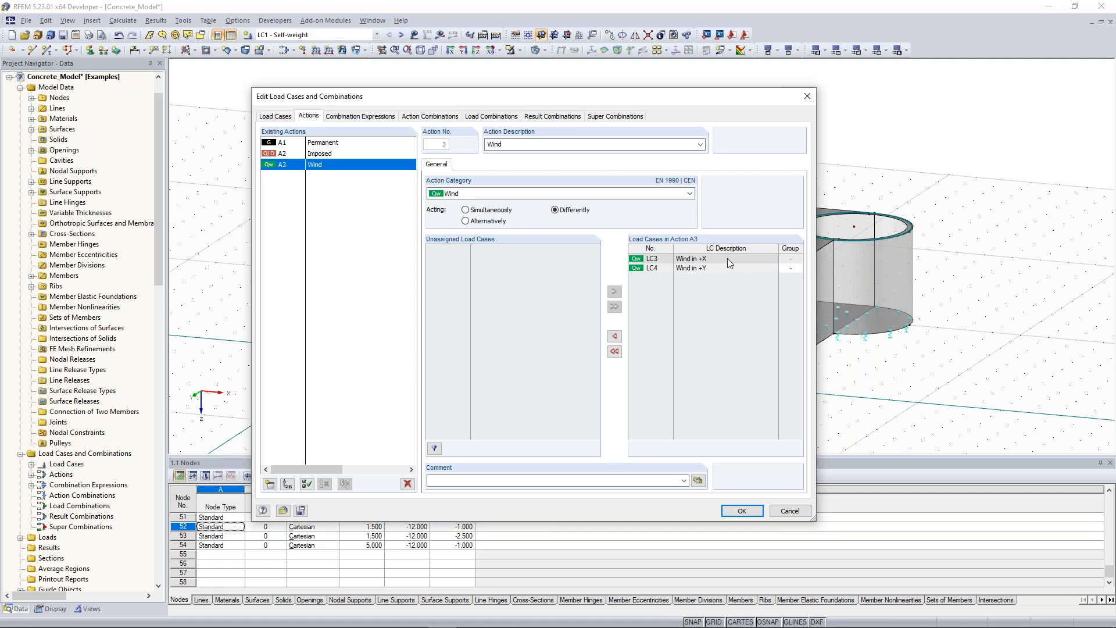
- Set the load cases in the wind action A3 to act alternatively
left_click(492, 222)
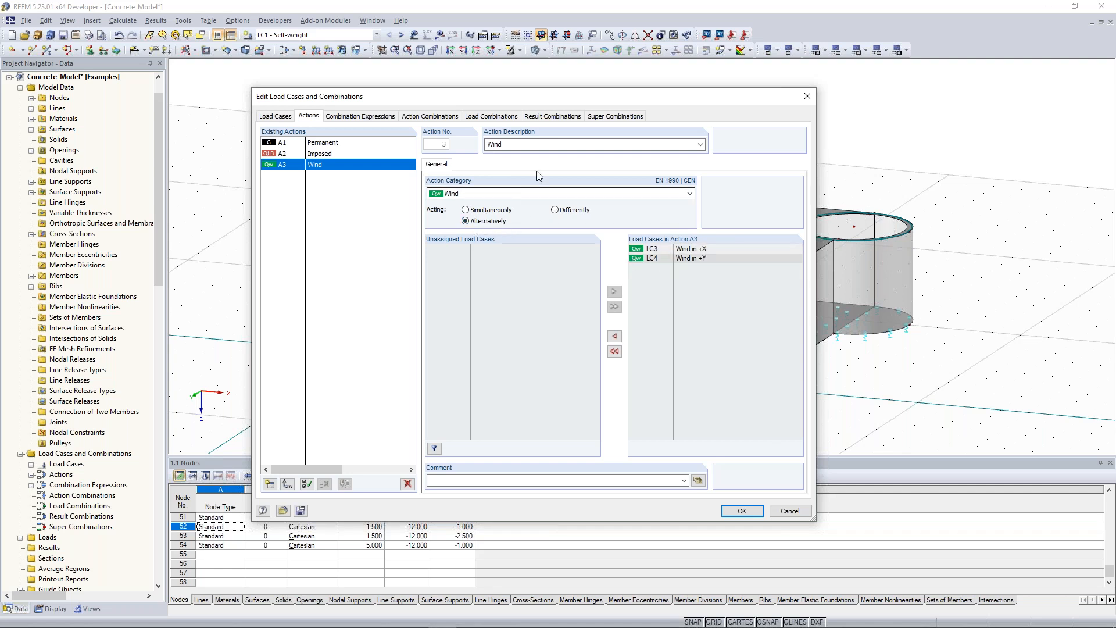
- Exclude the three SLS combination expressions CE2, CE3 and CE4 from use
left_click(368, 119)
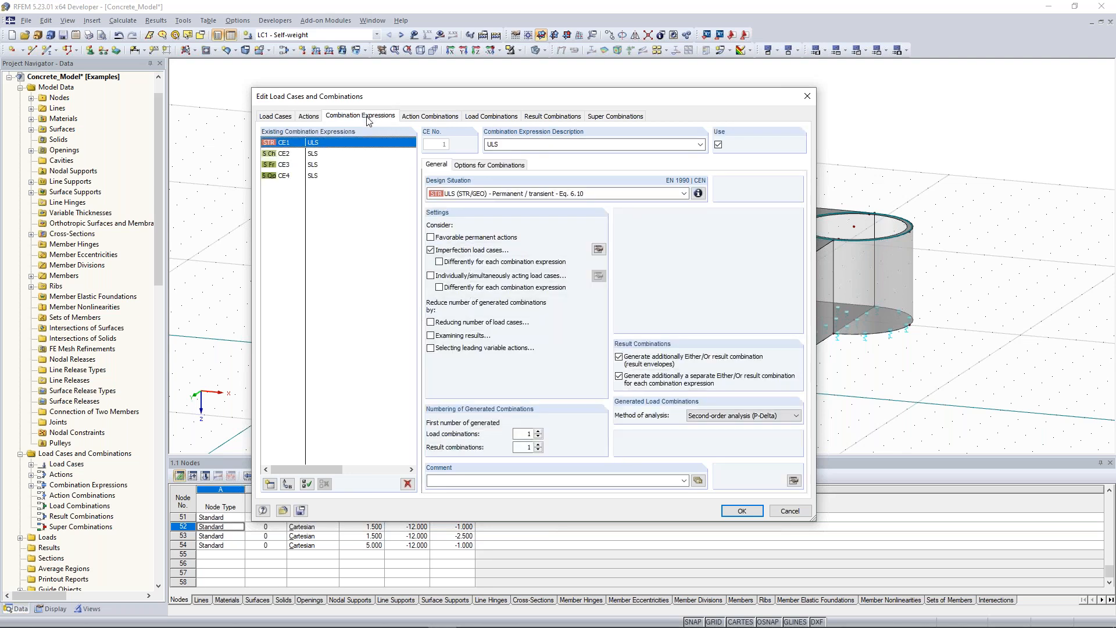
left_click(318, 175)
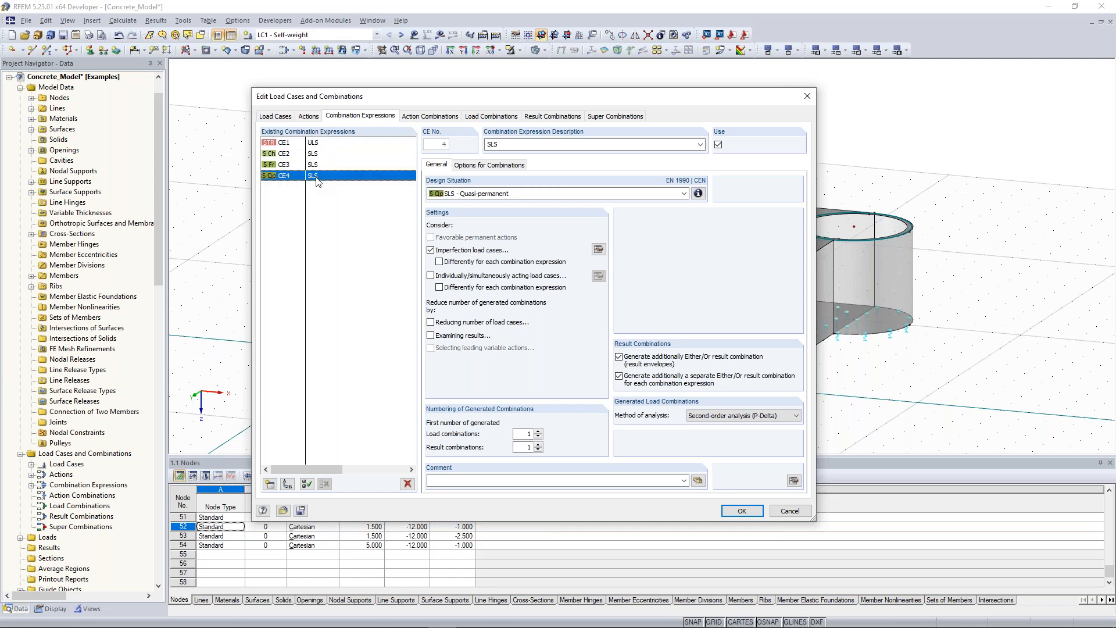
left_click(322, 154, "shift")
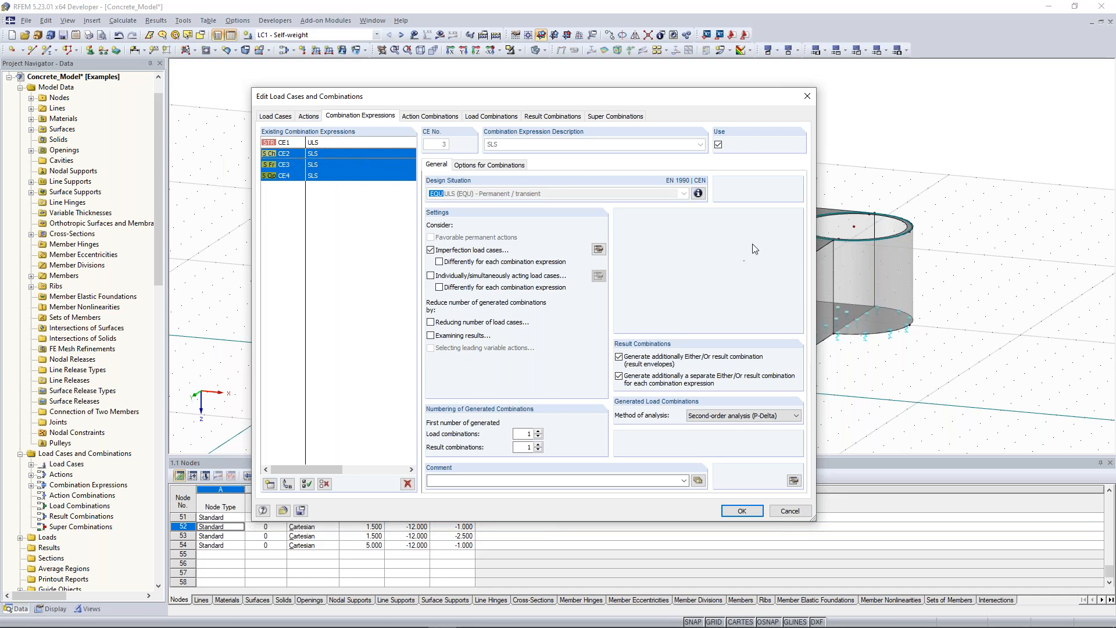
left_click(338, 177)
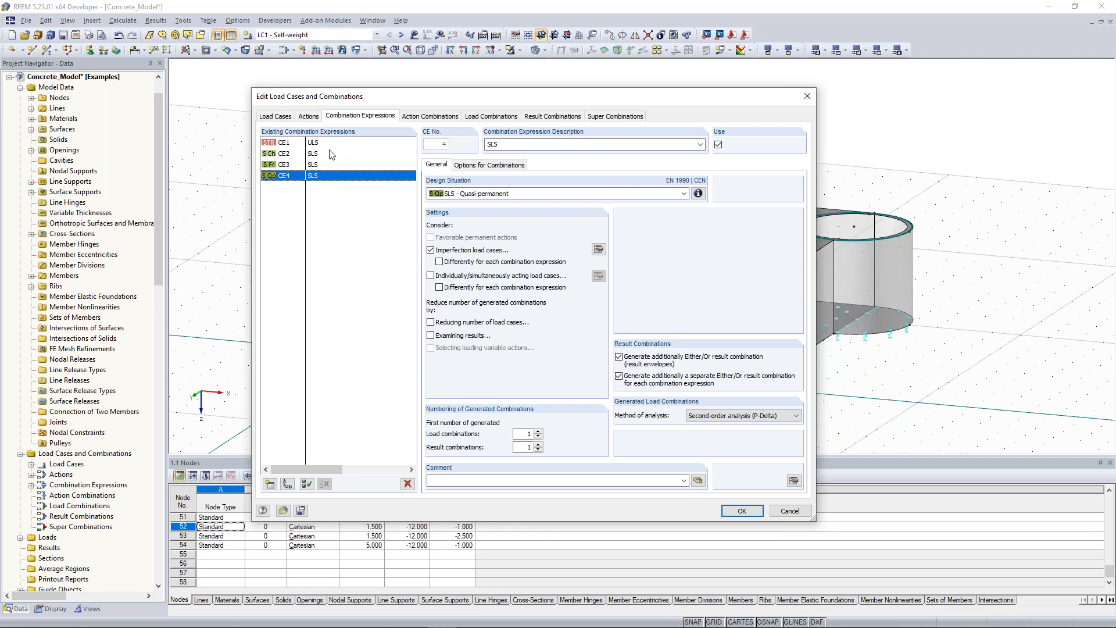
left_click(327, 156, "shift")
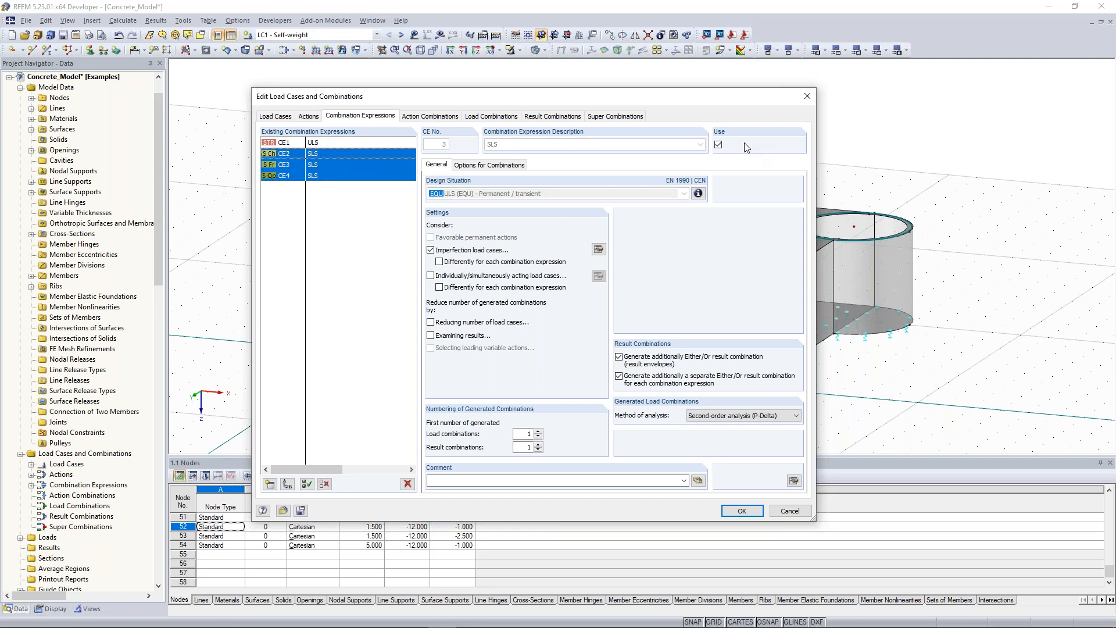
left_click(719, 146)
left_click(330, 154)
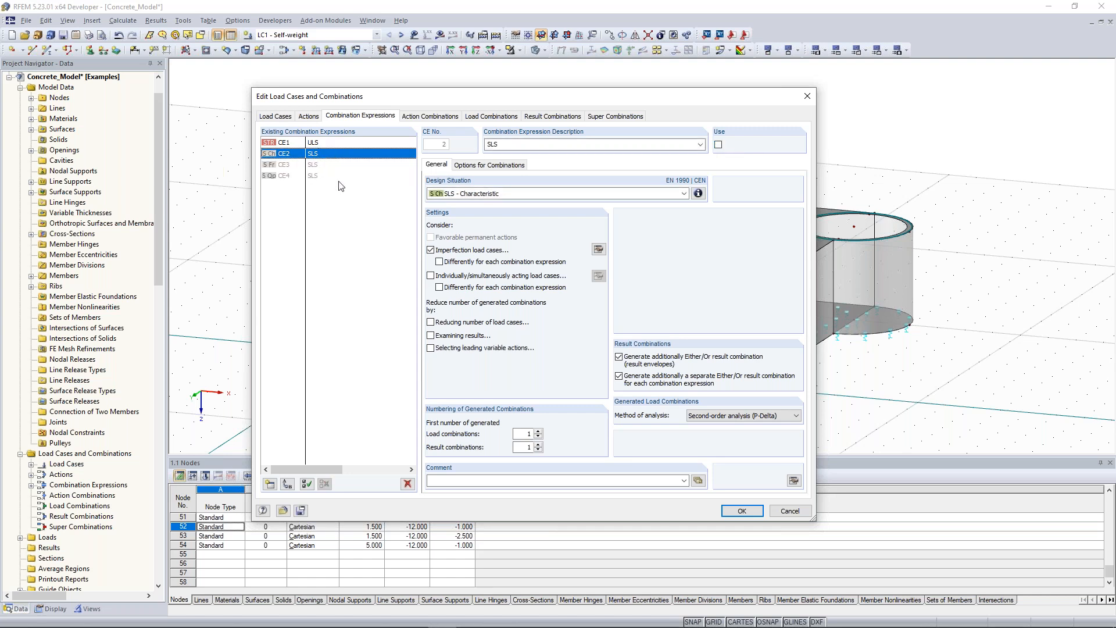
- Examine the design situation formula for the ULS combination expression CE1
left_click(324, 145)
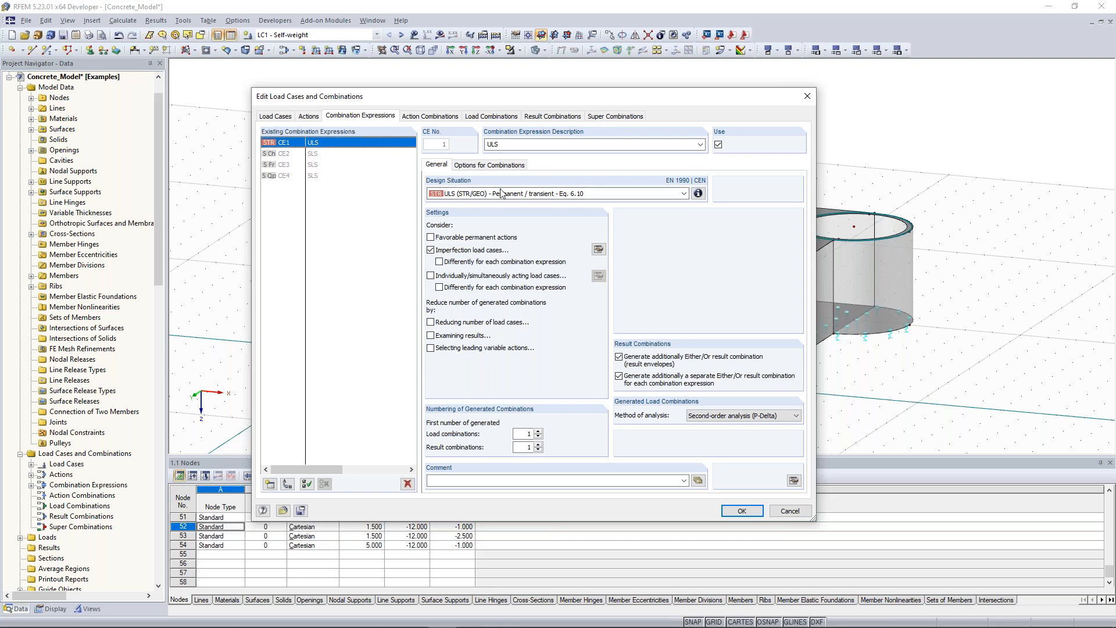
left_click(698, 194)
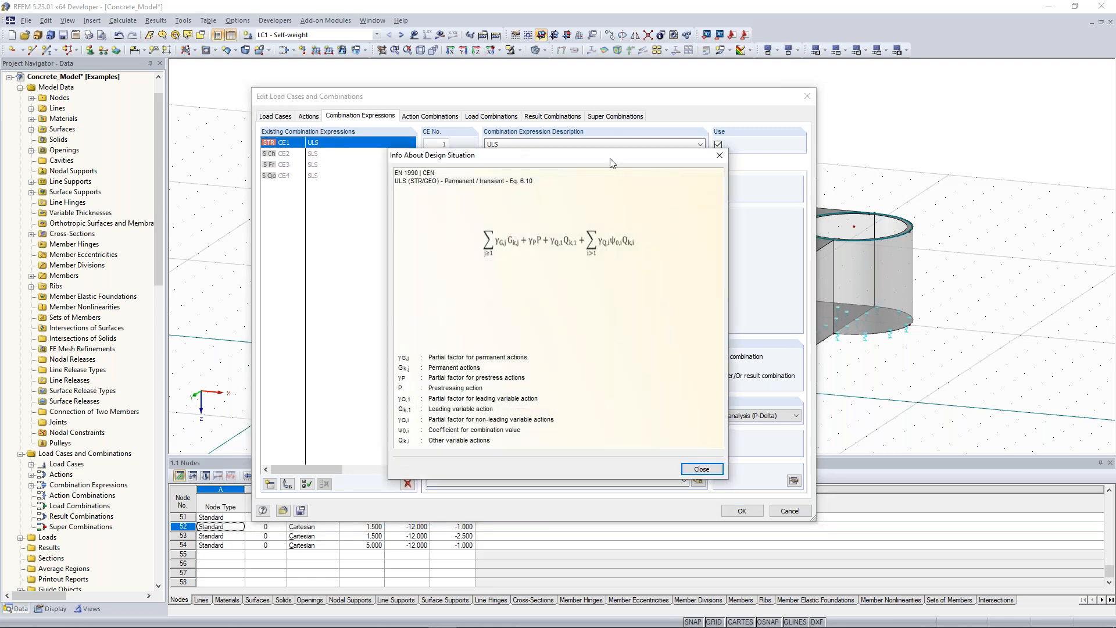
left_click_drag(549, 154, 391, 120)
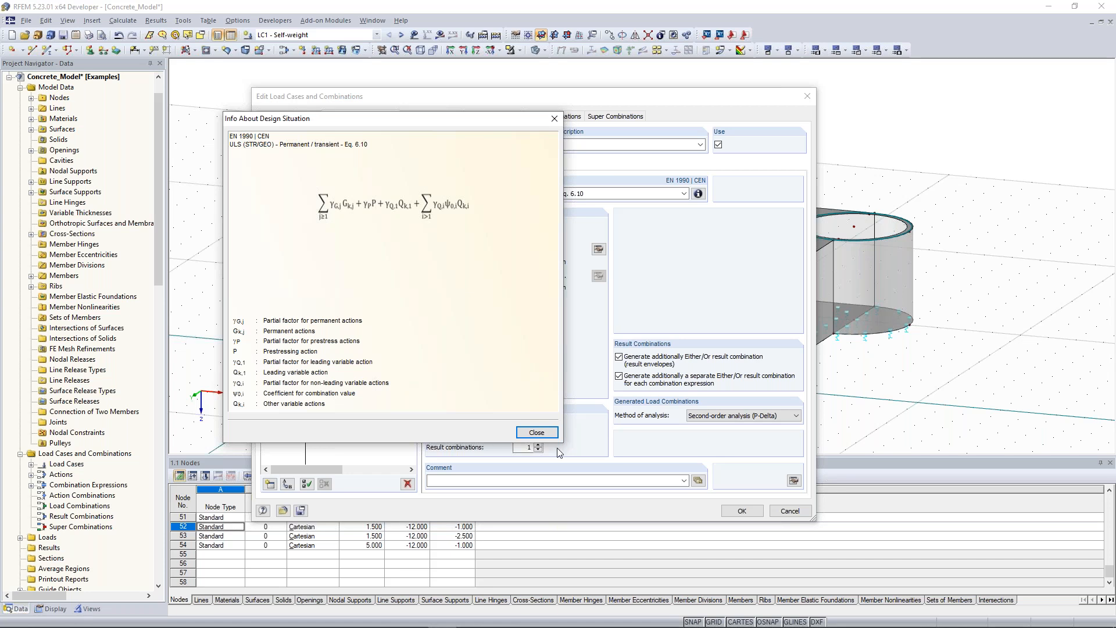
left_click(536, 432)
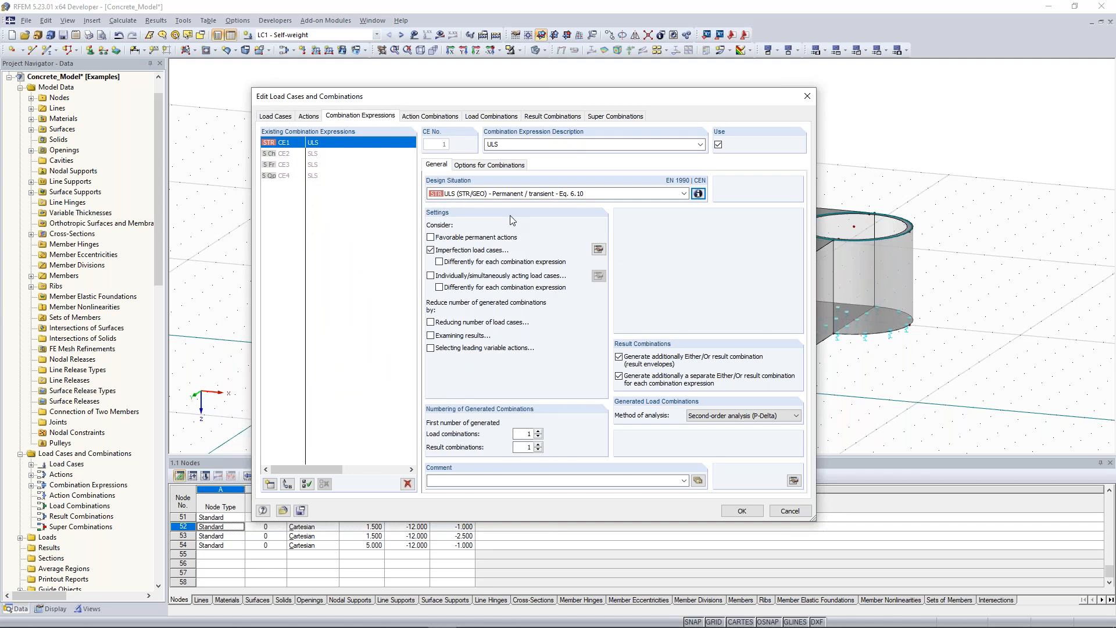
- In CE1's imperfection settings, disable removing co-existing combinations and combinations without imperfection, and make imperfections subject to specific load cases
left_click(599, 250)
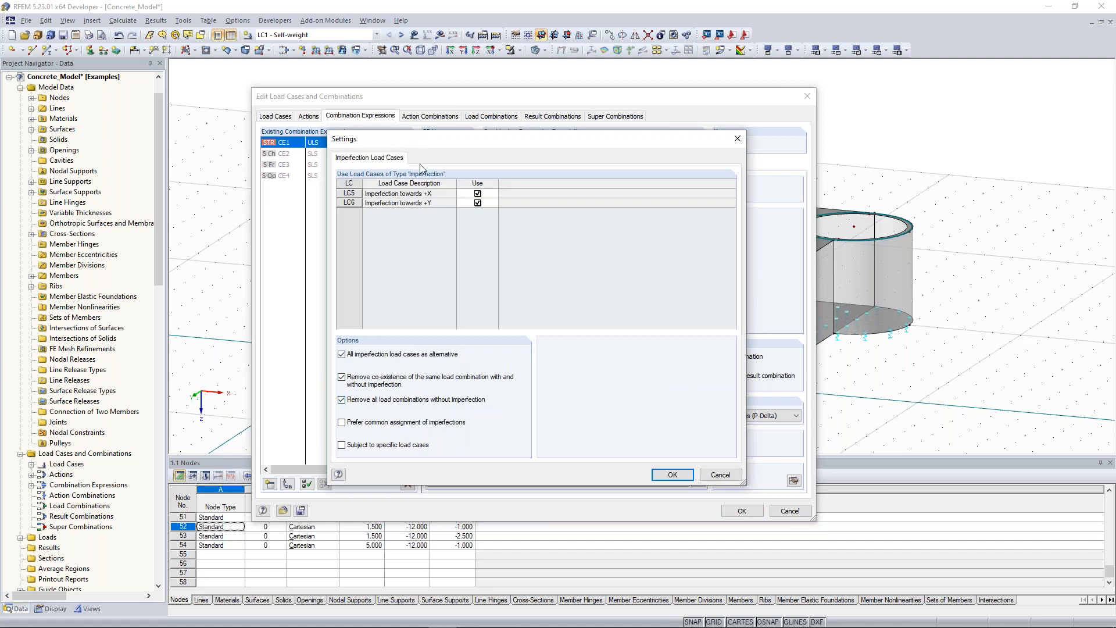
left_click_drag(598, 146, 922, 123)
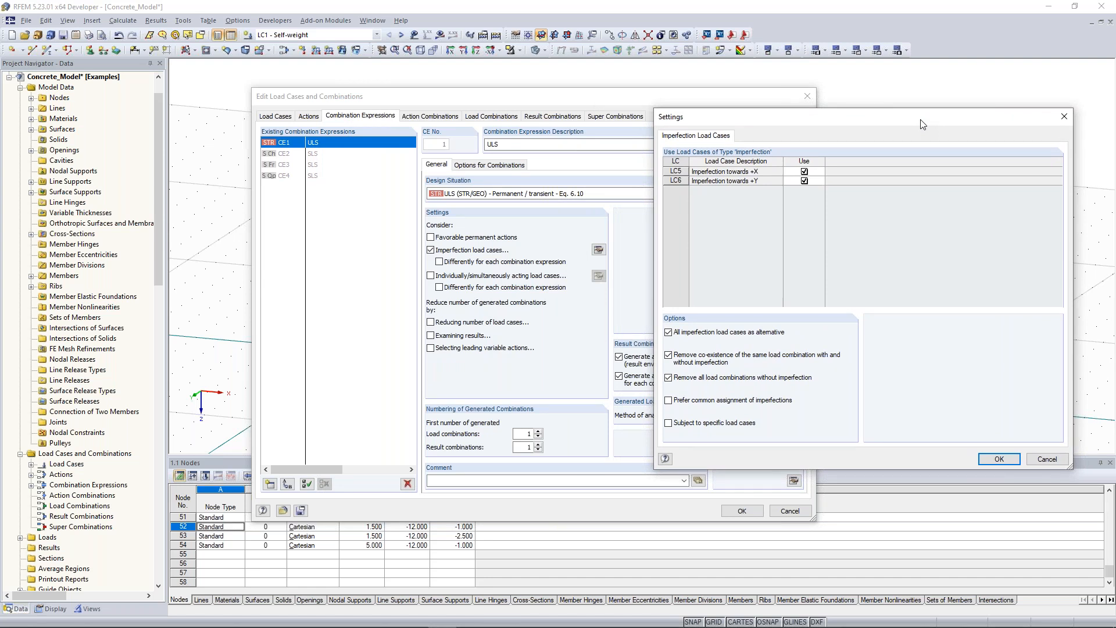
left_click(703, 362)
left_click(714, 377)
left_click(668, 424)
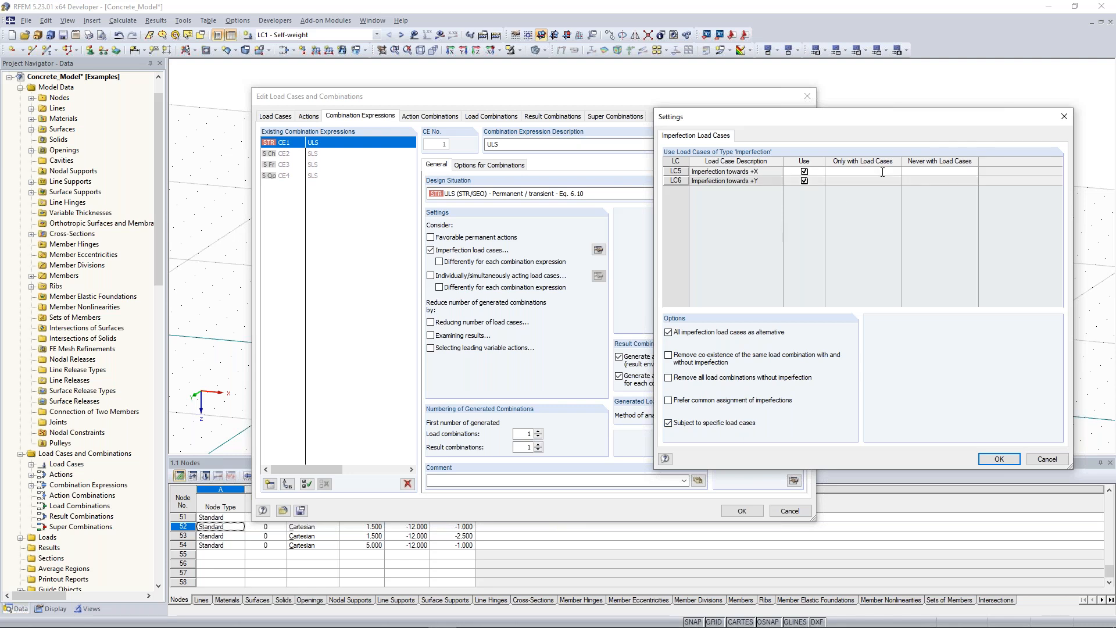
- Specify that imperfection LC5 towards +X never acts with wind load case LC4
left_click(933, 171)
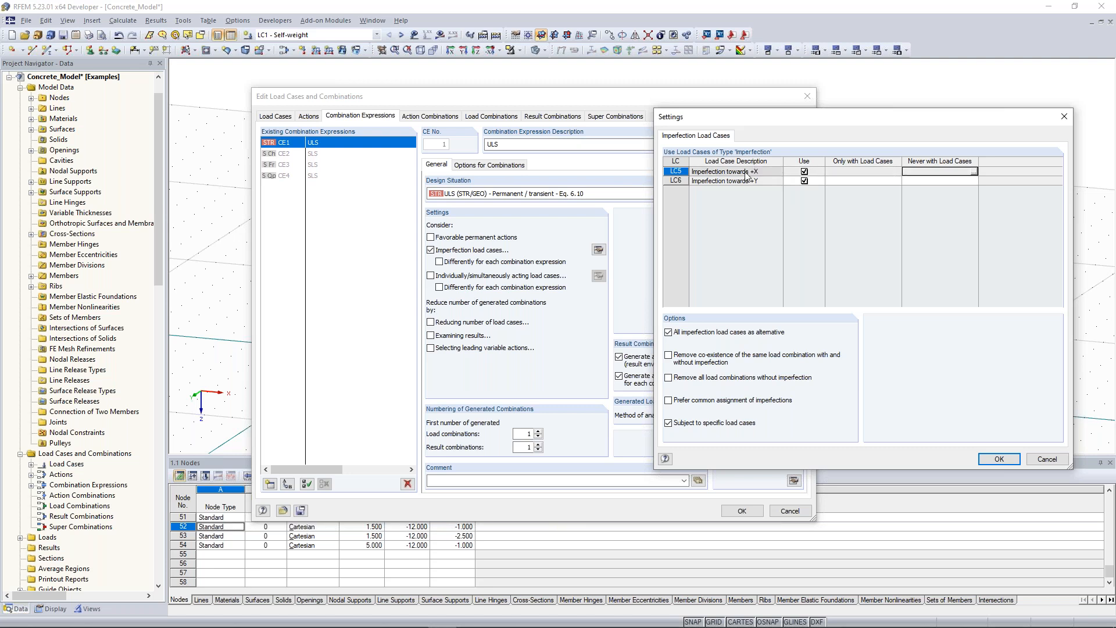
left_click(975, 173)
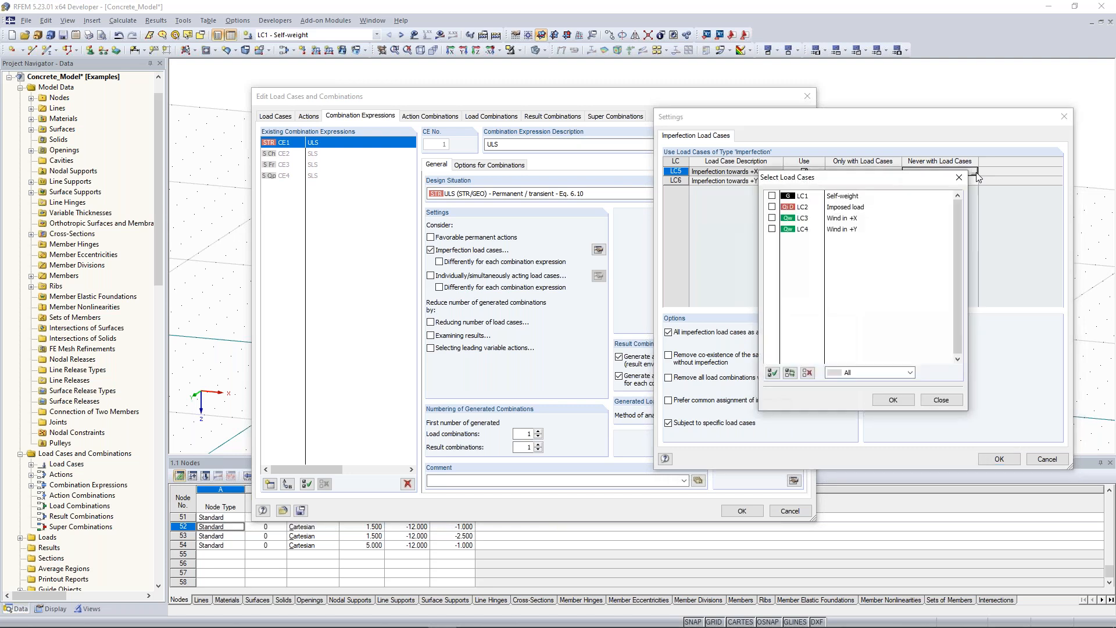
left_click_drag(770, 170, 396, 165)
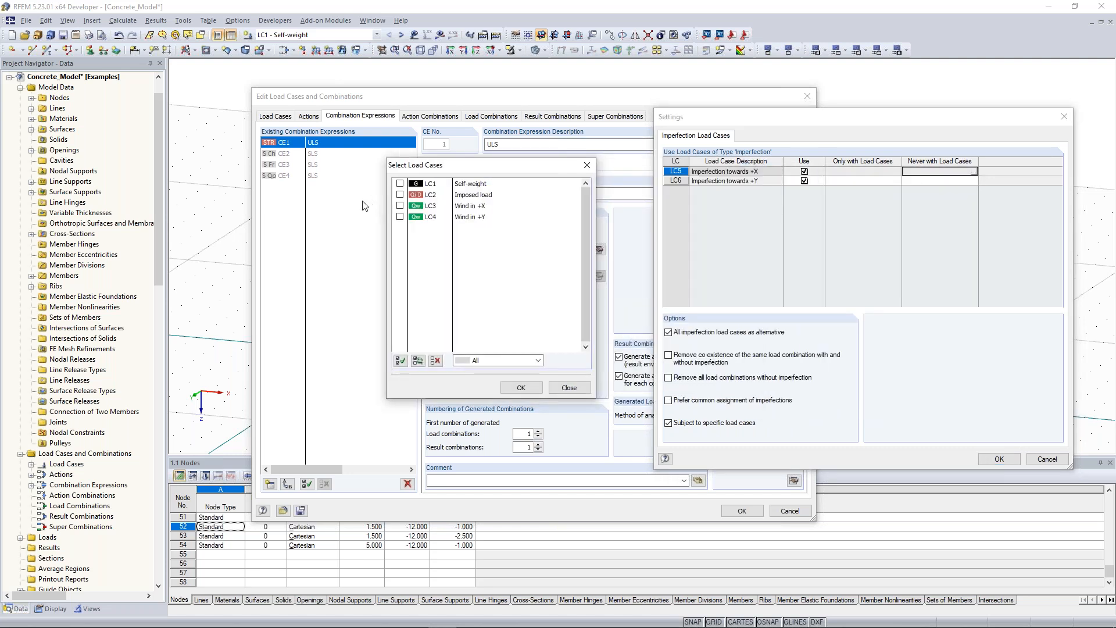
left_click(400, 217)
left_click(521, 387)
- Specify that imperfection LC6 towards +Y never acts with wind load case LC3, and accept the imperfection settings
left_click(962, 182)
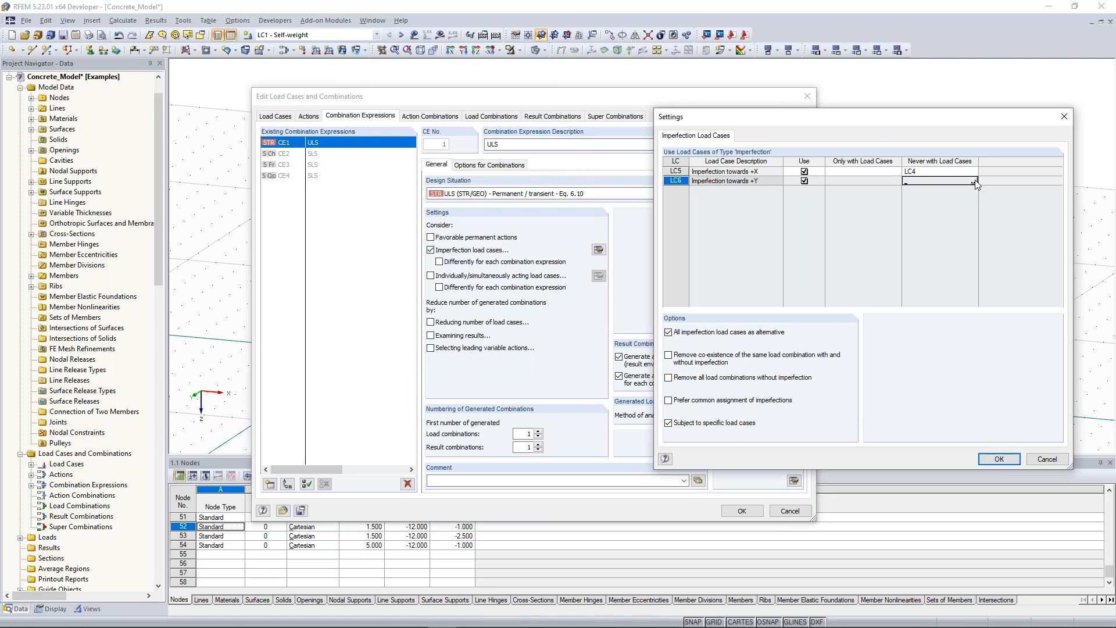
left_click(974, 182)
left_click(772, 218)
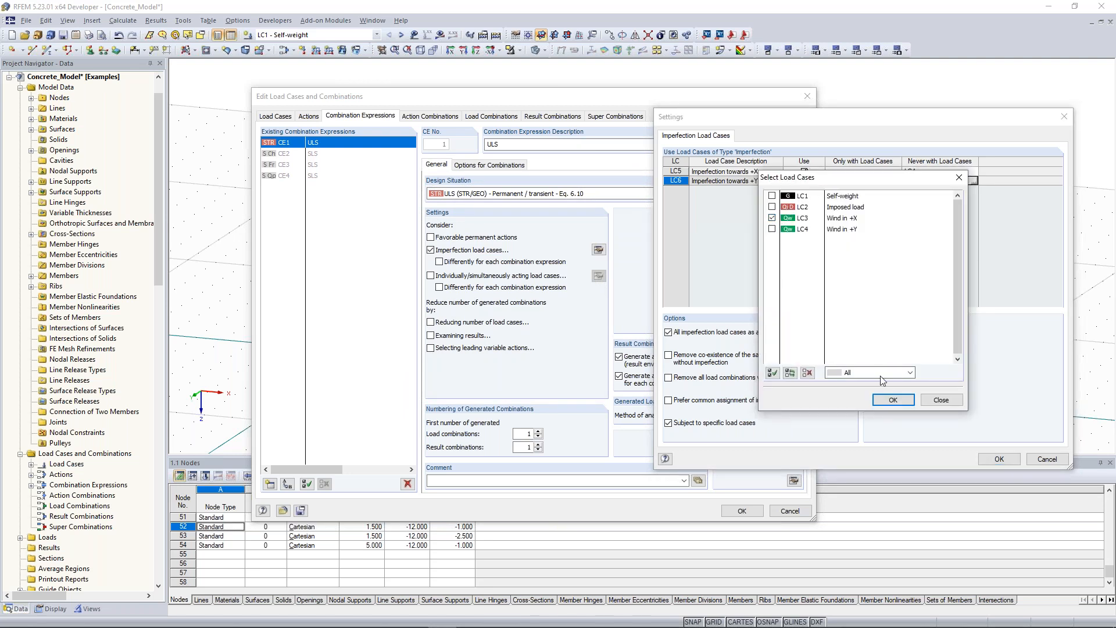
left_click(893, 400)
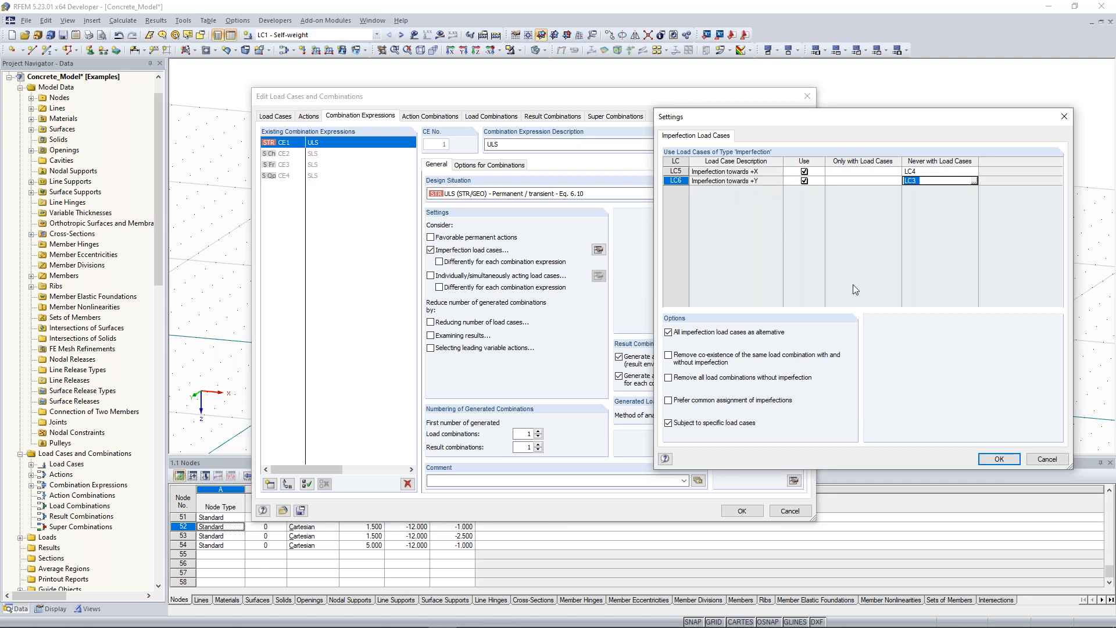
left_click(1012, 463)
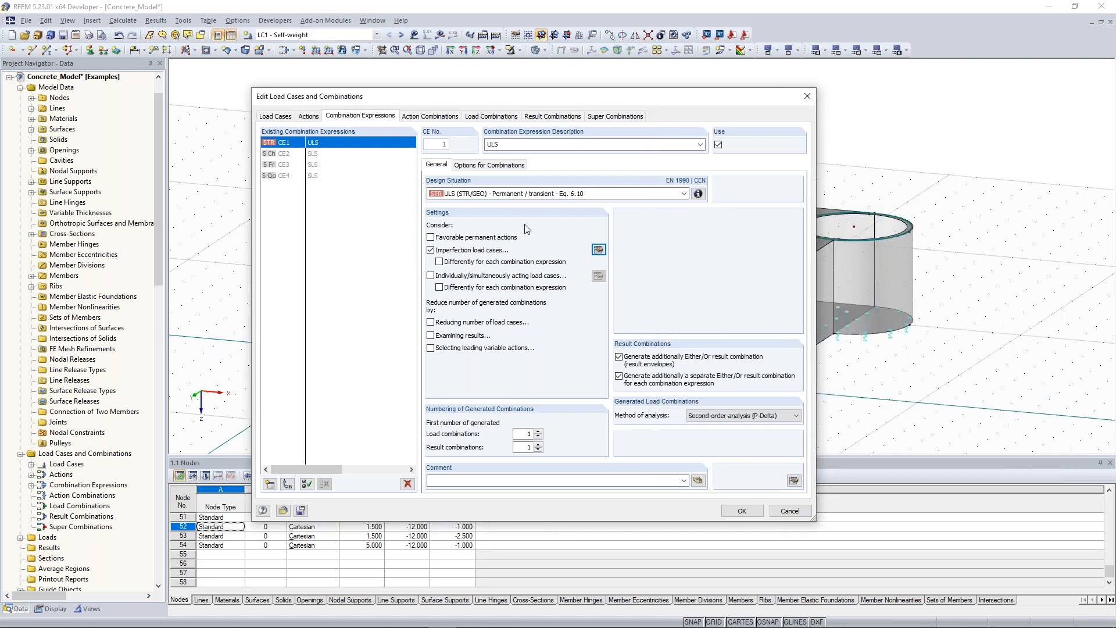
- Examine action combination AC3's actions and factors against the formula of its design situation
left_click(428, 116)
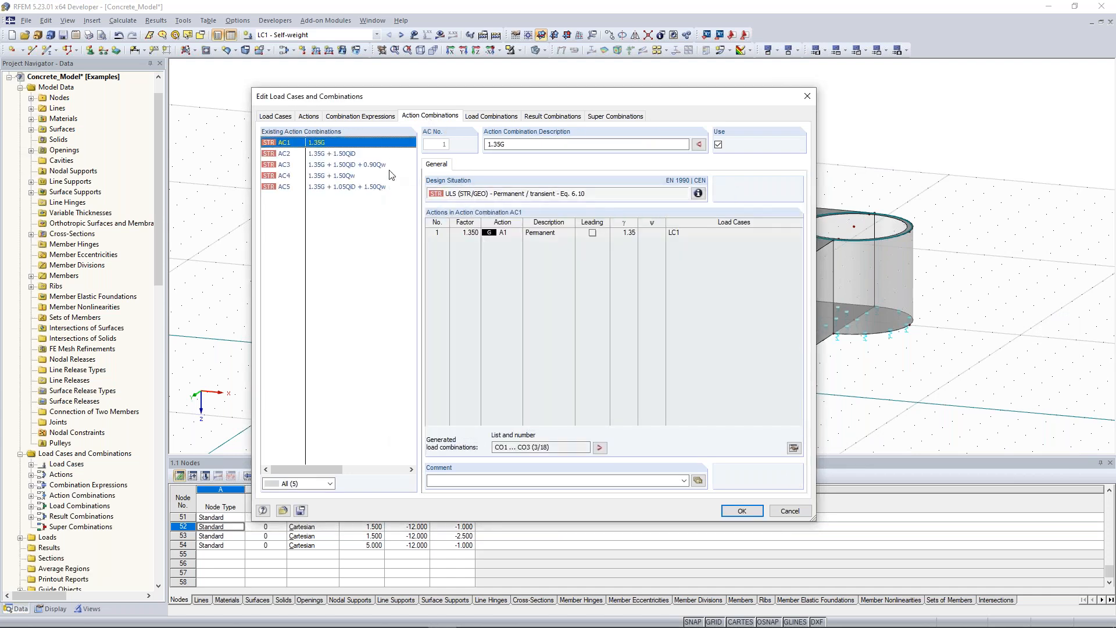
left_click(346, 165)
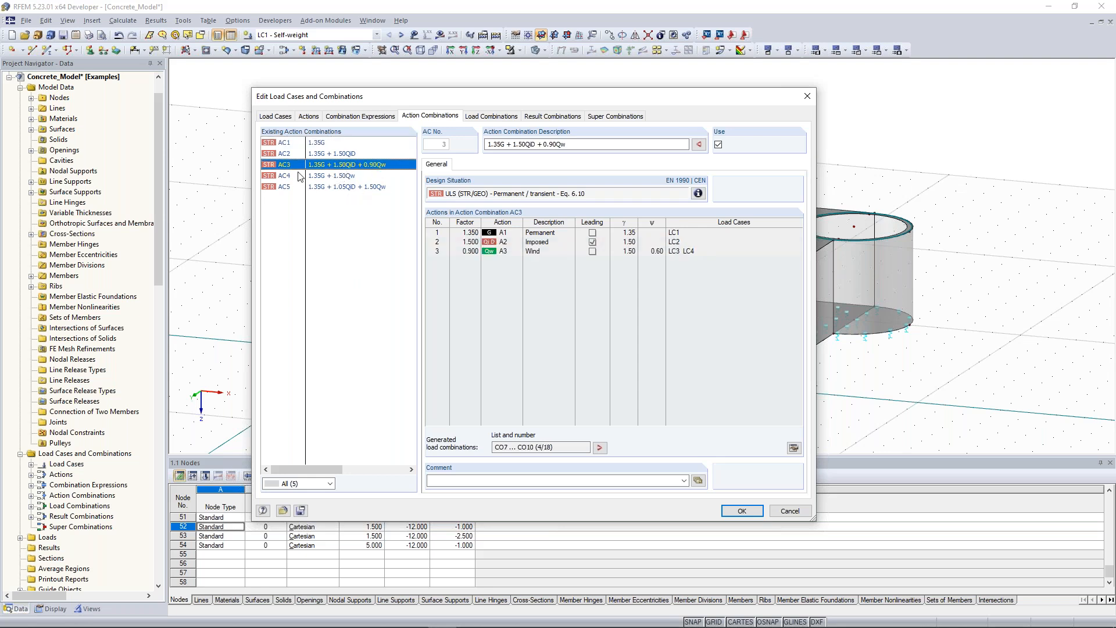
left_click(439, 233)
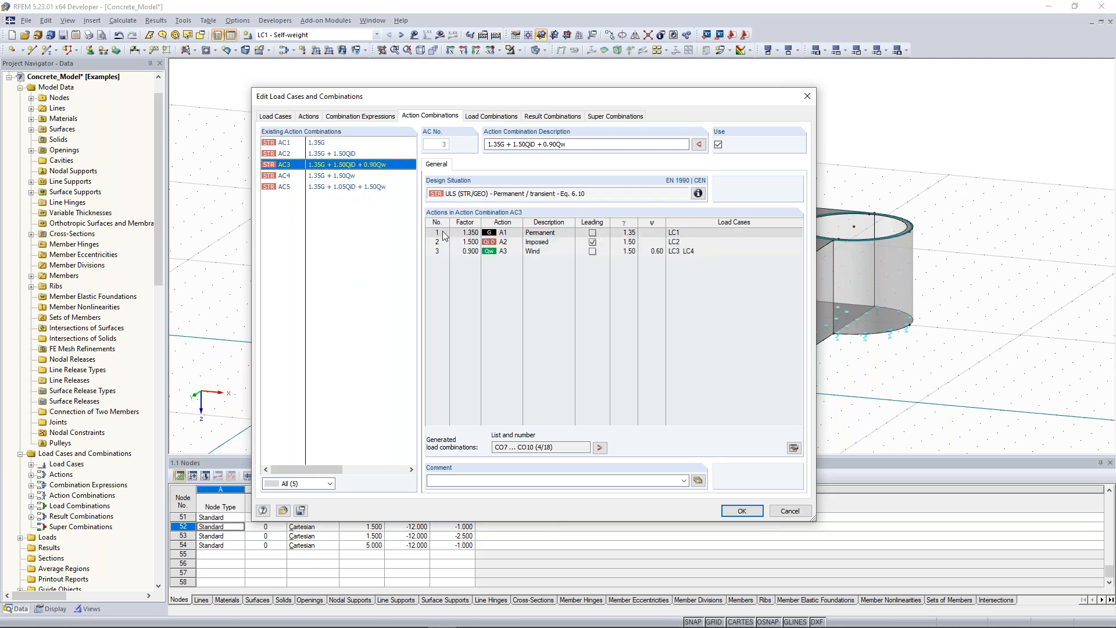
left_click(471, 242)
left_click(471, 251)
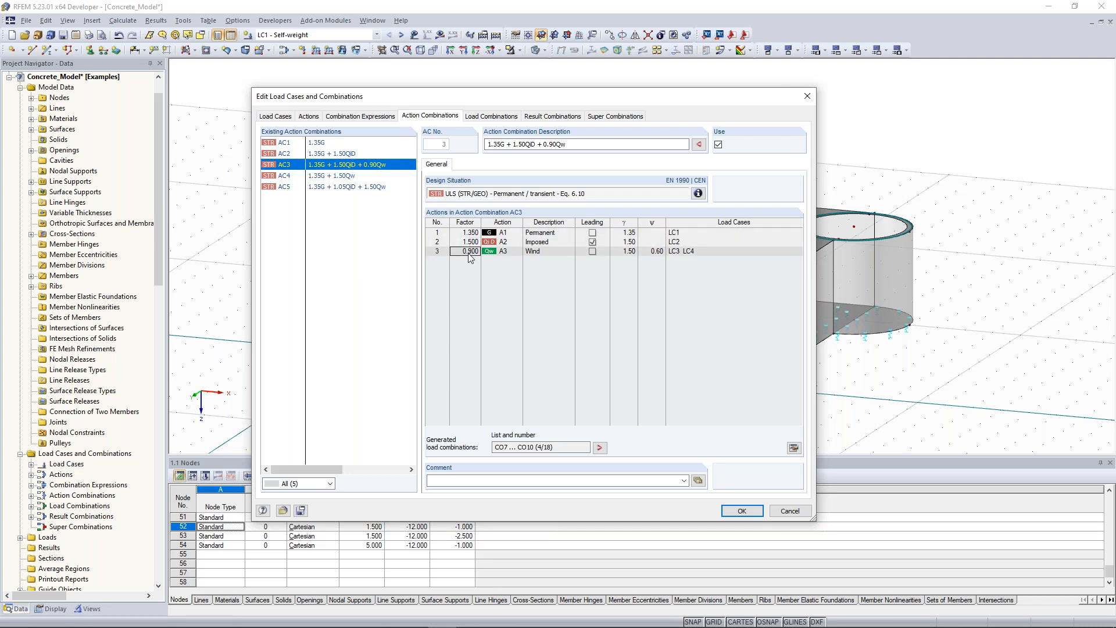
left_click(563, 241)
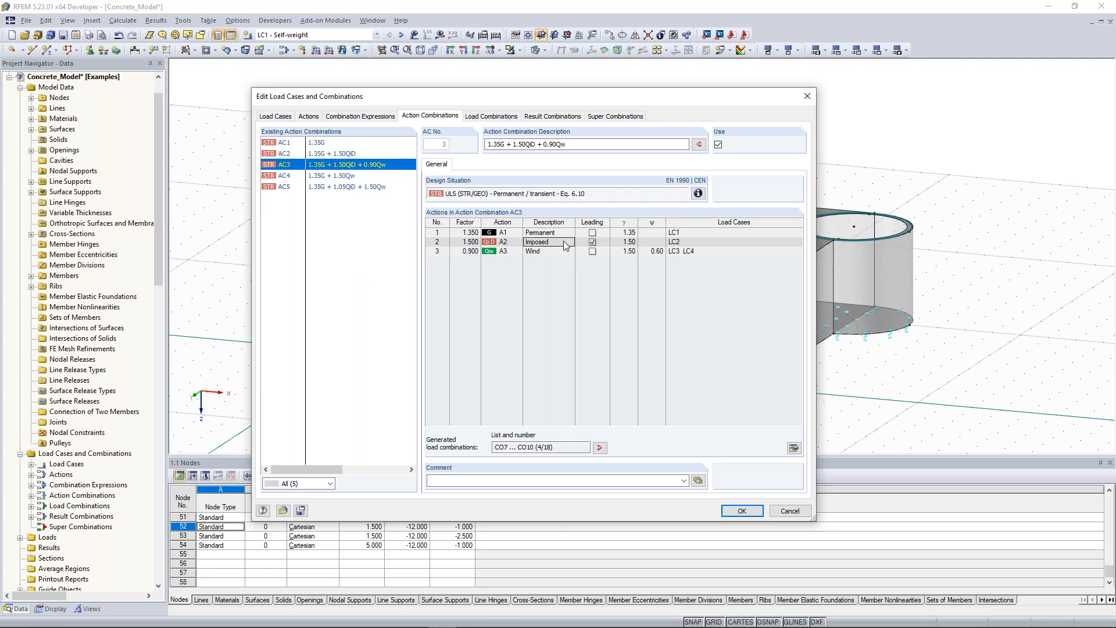
left_click(511, 251)
left_click(697, 193)
left_click_drag(594, 152, 278, 157)
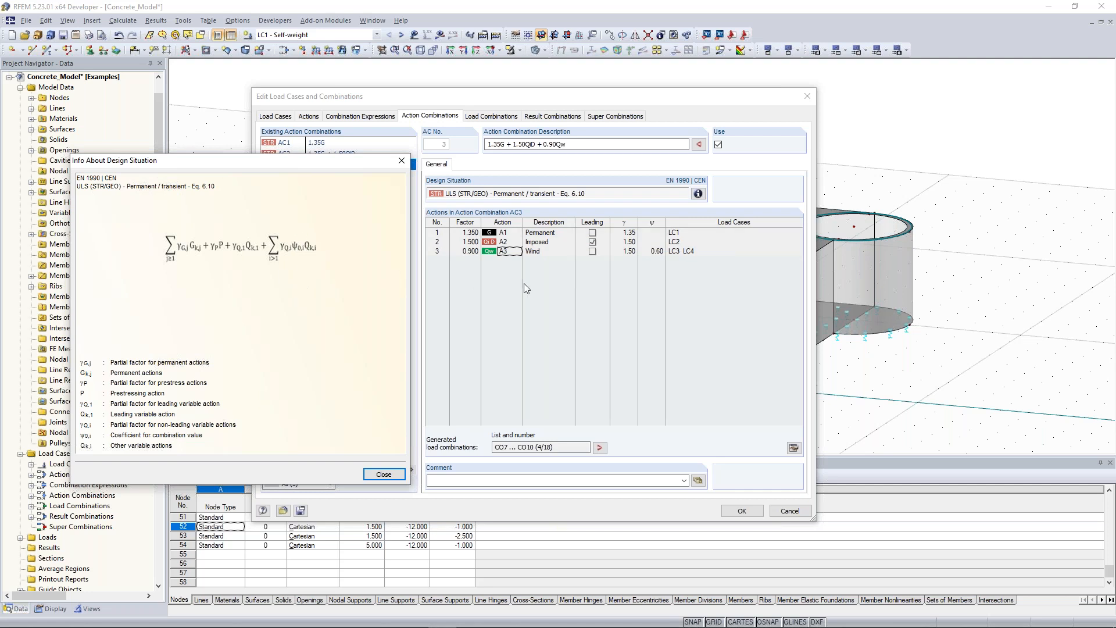
left_click(384, 474)
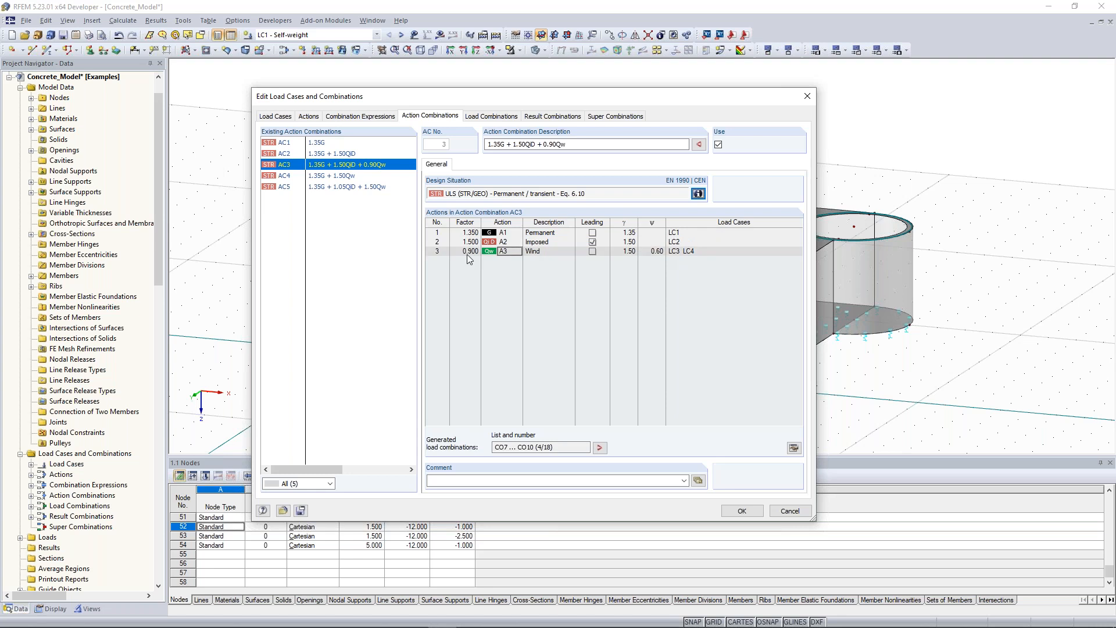
- Examine the load cases and factors contained in the generated load combination CO10
left_click(488, 118)
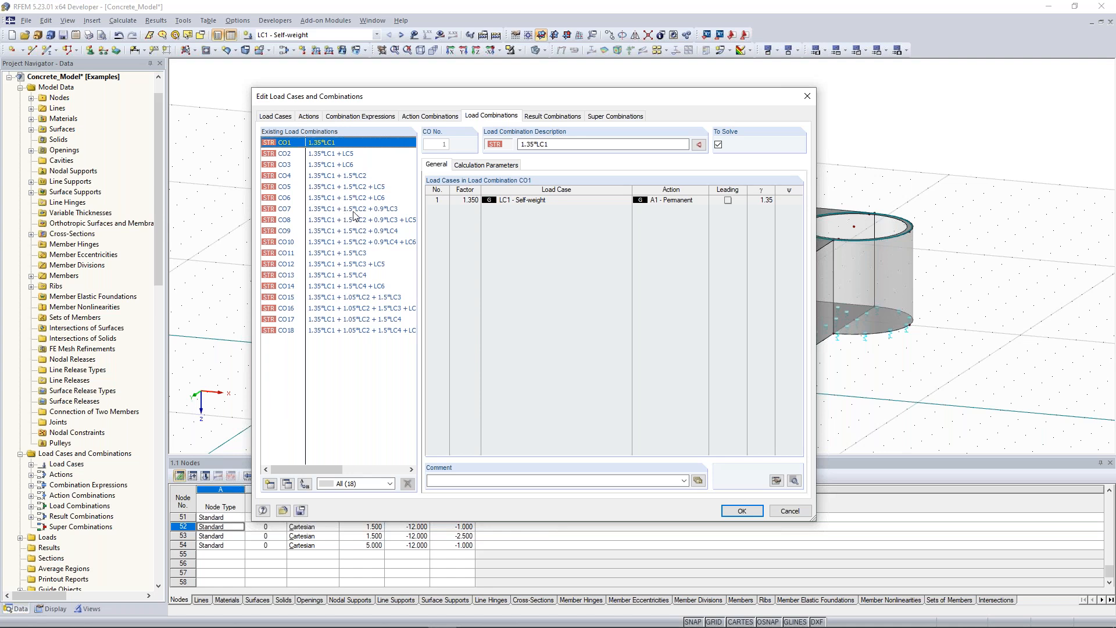
left_click(332, 243)
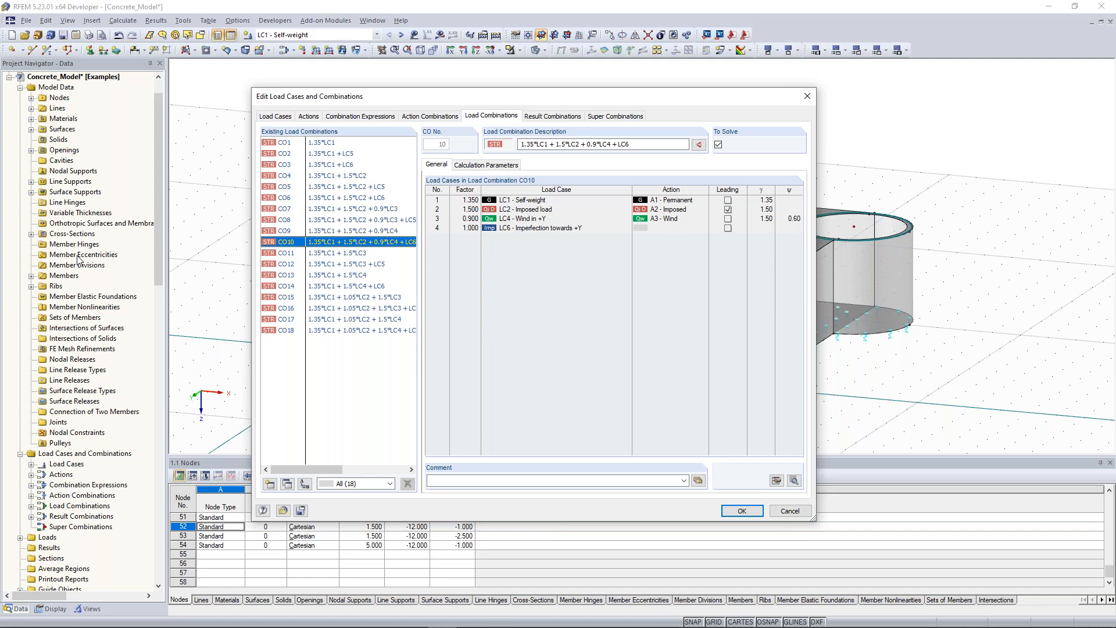
left_click(537, 200)
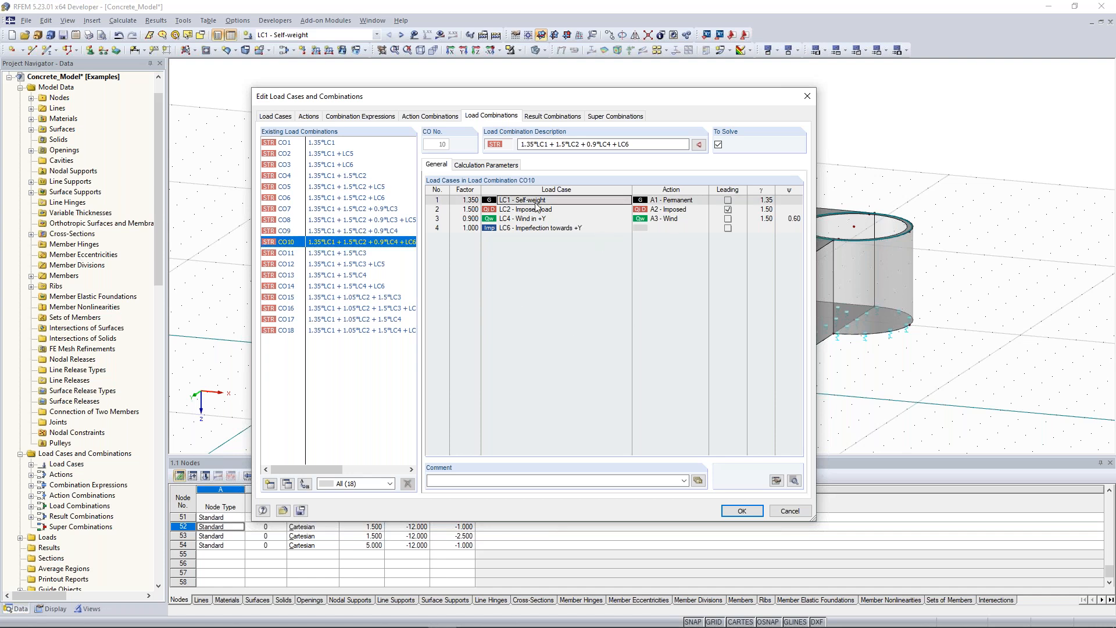
- Review the self-weight, imposed, wind in +Y and imperfection load cases contained in load combination CO10
left_click(532, 211)
left_click(530, 219)
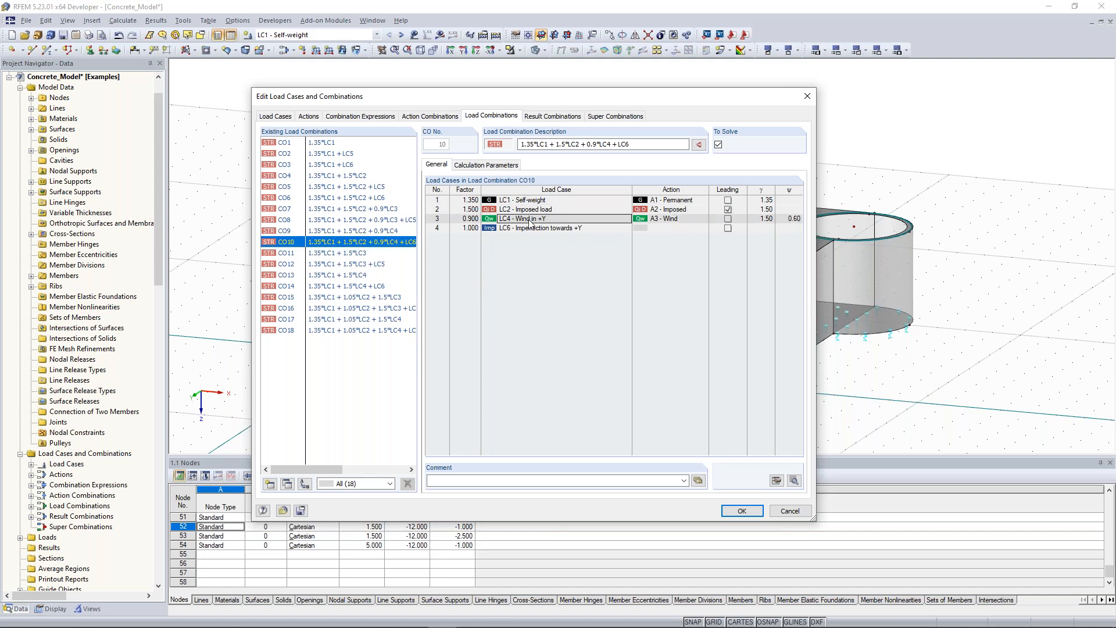
left_click(529, 227)
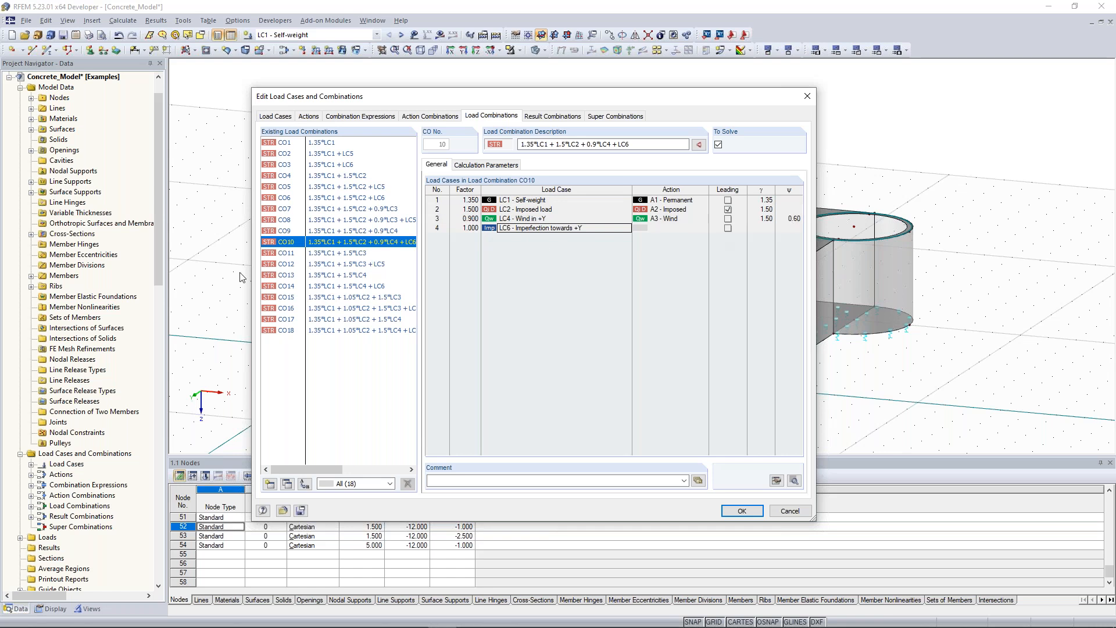
key("alt+Tab")
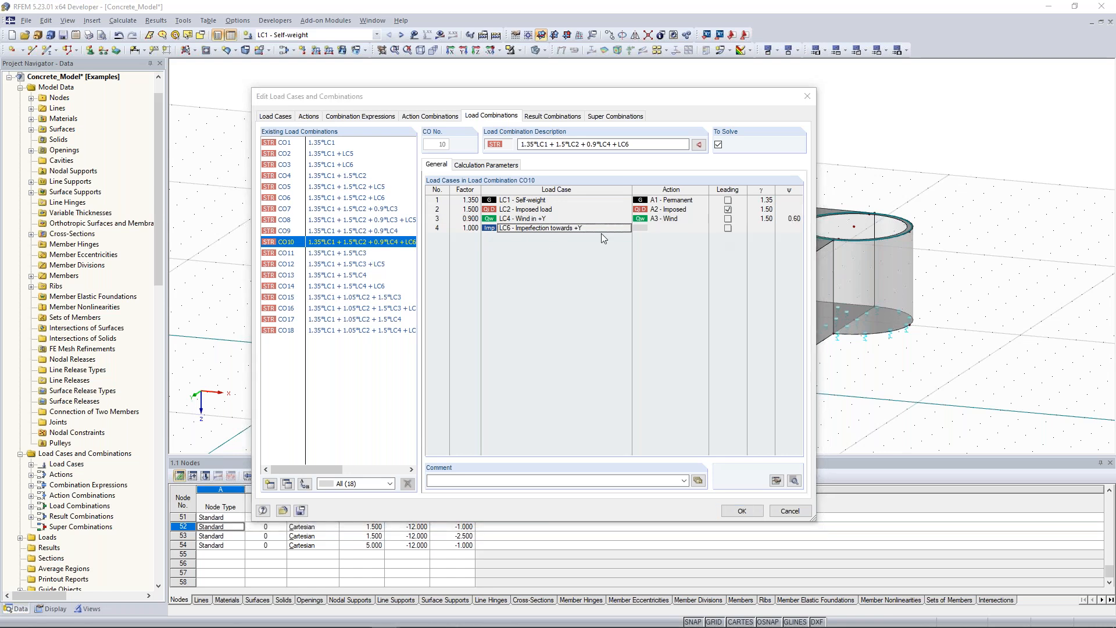
- Review which load combinations make up result combination RC1, compare them with the load combinations list, and close the load case dialog
left_click(553, 116)
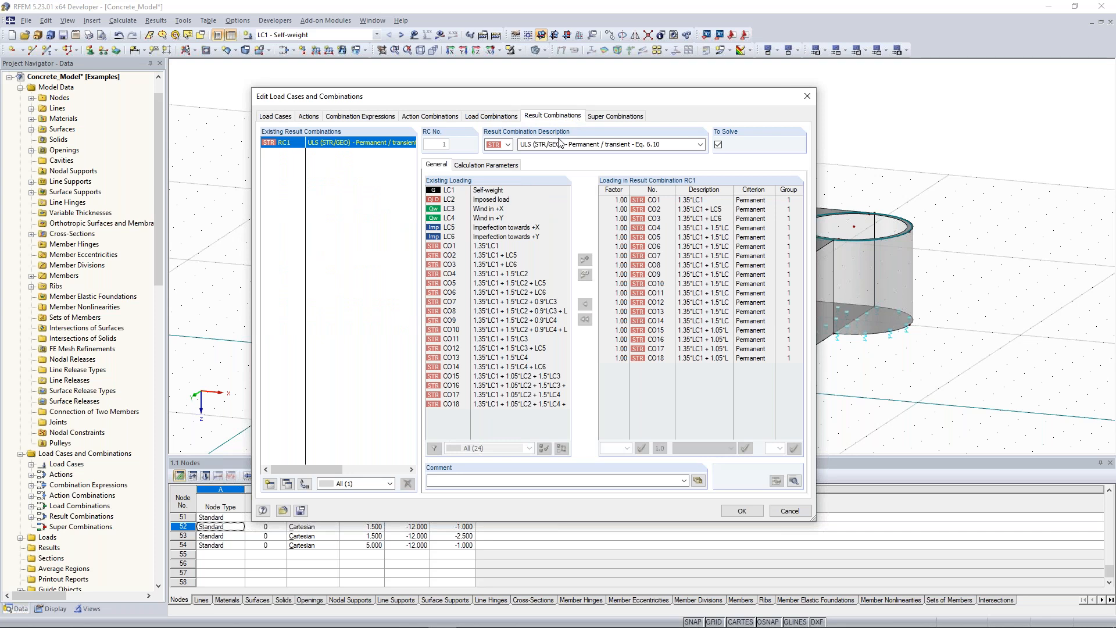
left_click(437, 236)
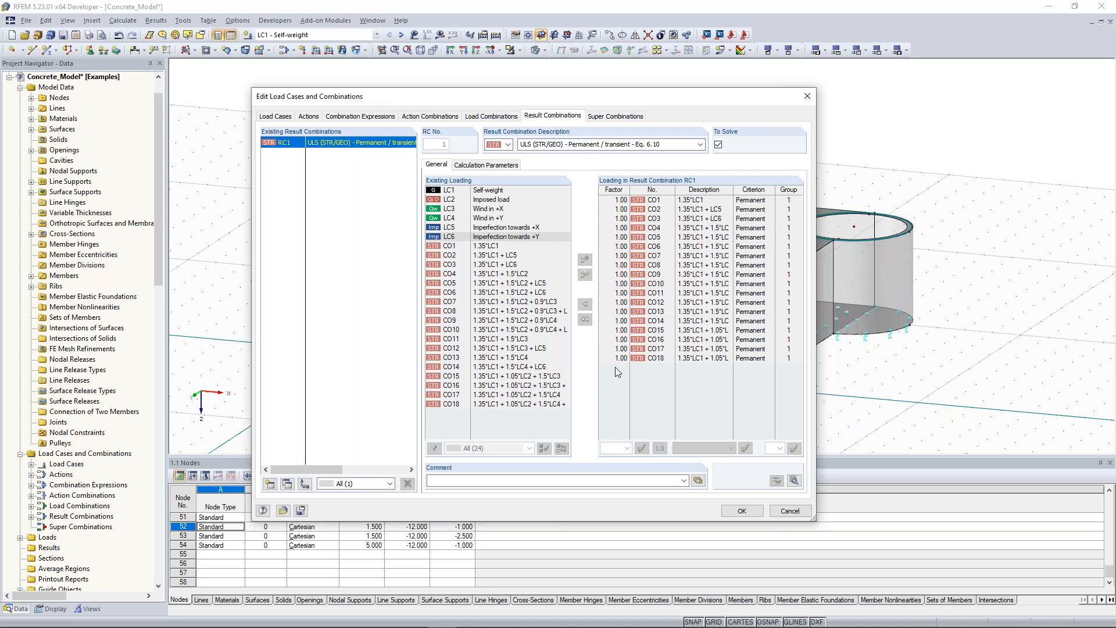
left_click(491, 115)
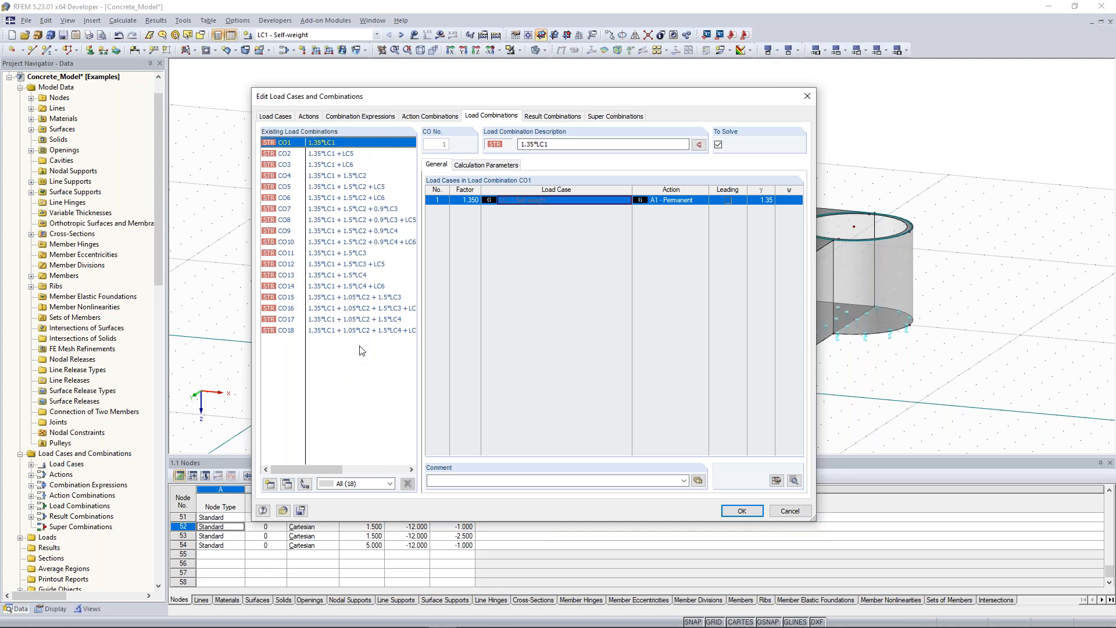
left_click(550, 116)
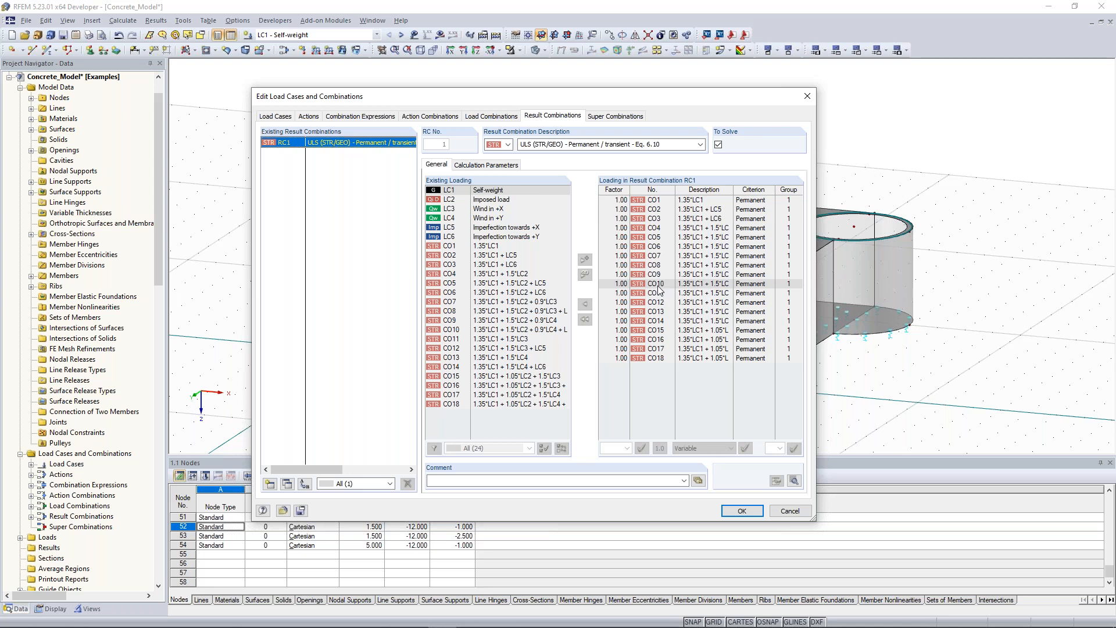
left_click(743, 511)
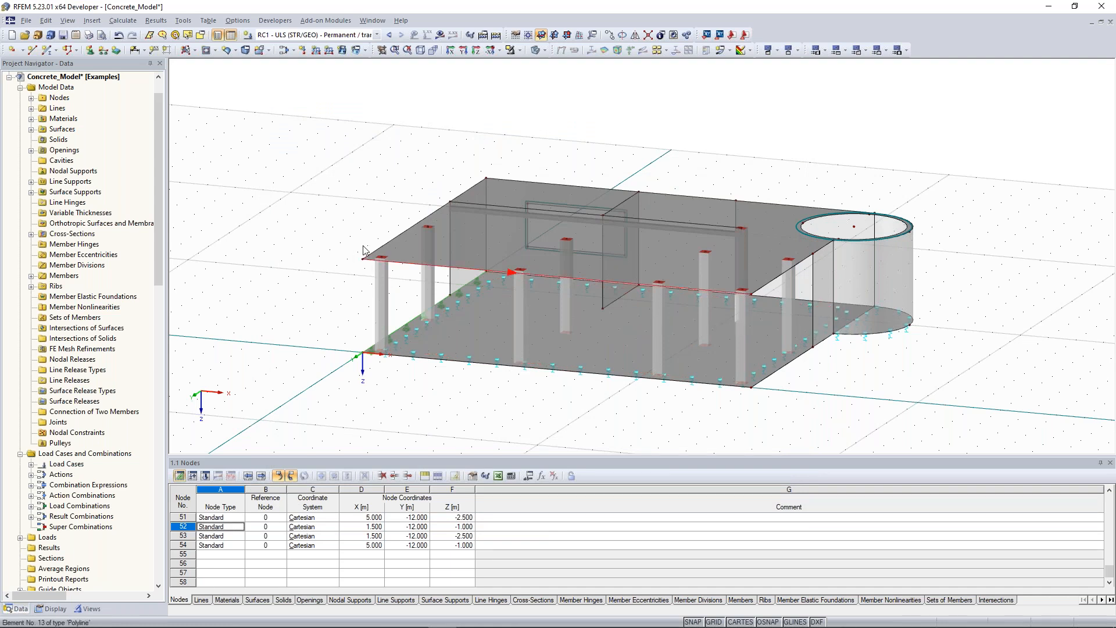
- Make load case LC2 - Imposed load the current load case
middle_click_drag(278, 218, 386, 243)
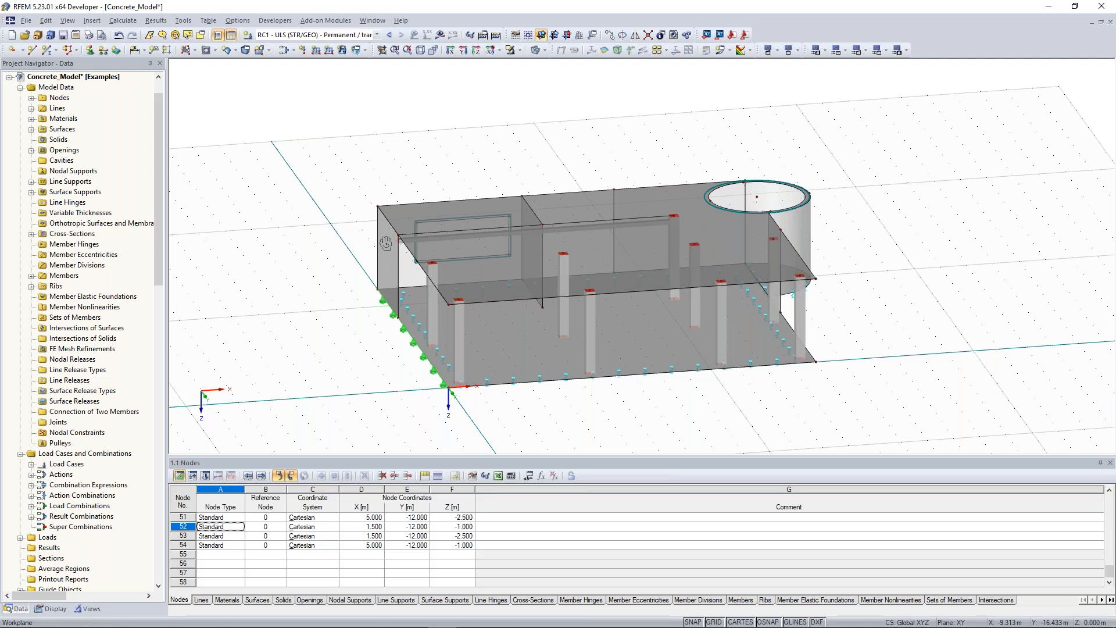
middle_click_drag(385, 243, 364, 232)
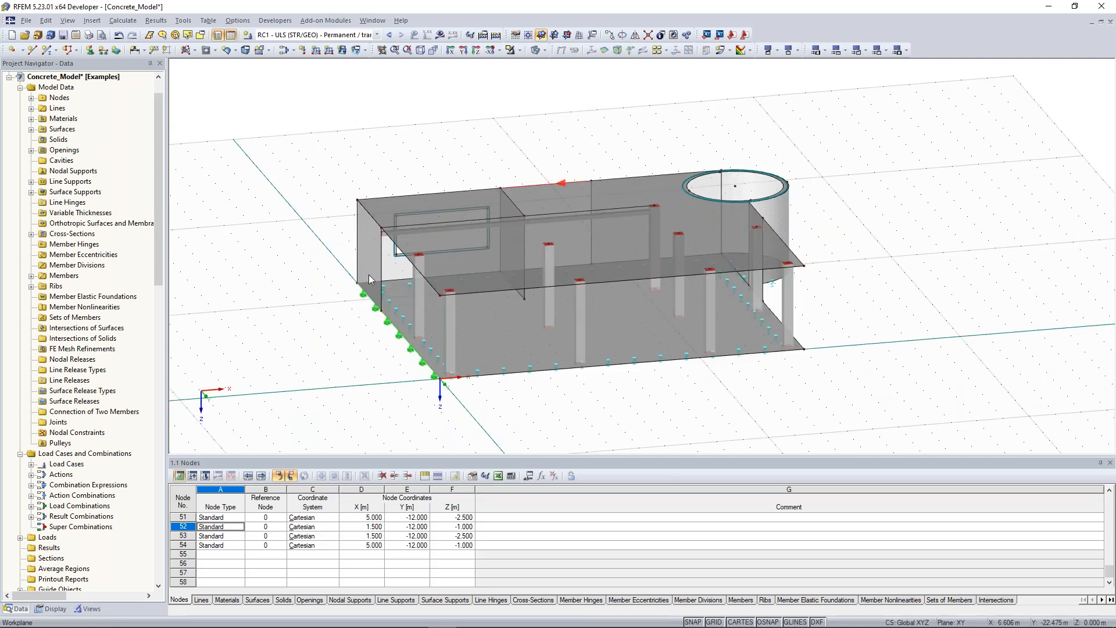
left_click(376, 35)
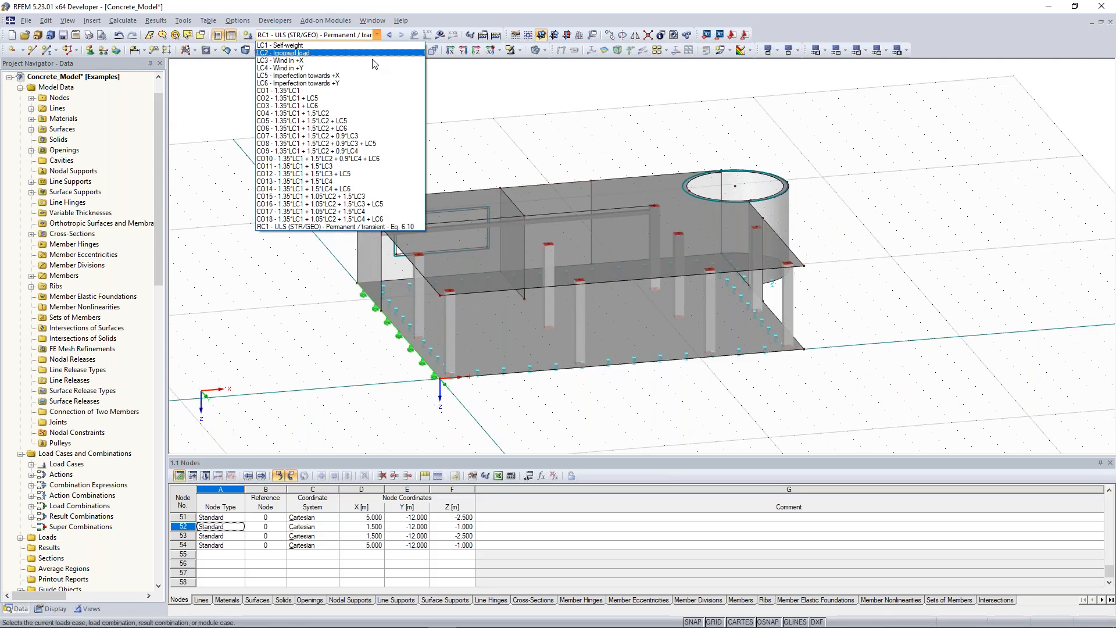
left_click(365, 54)
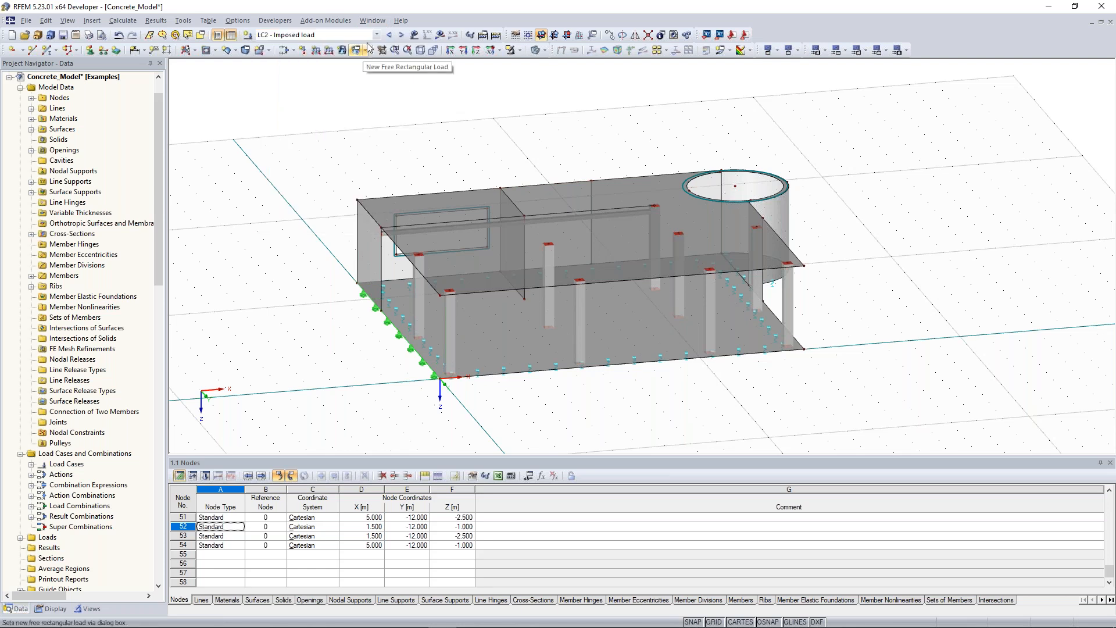
left_click(374, 36)
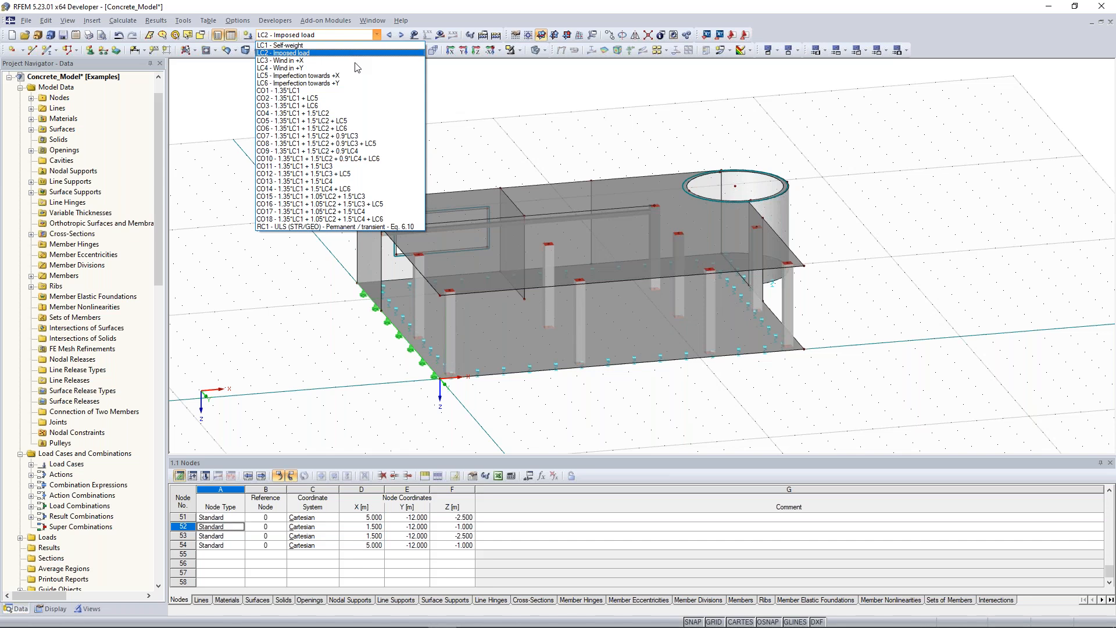
left_click(315, 53)
- Apply a uniform surface load of 5 kN/m² in global direction ZL to the floor slab, including its circular part
middle_click_drag(354, 152, 310, 174)
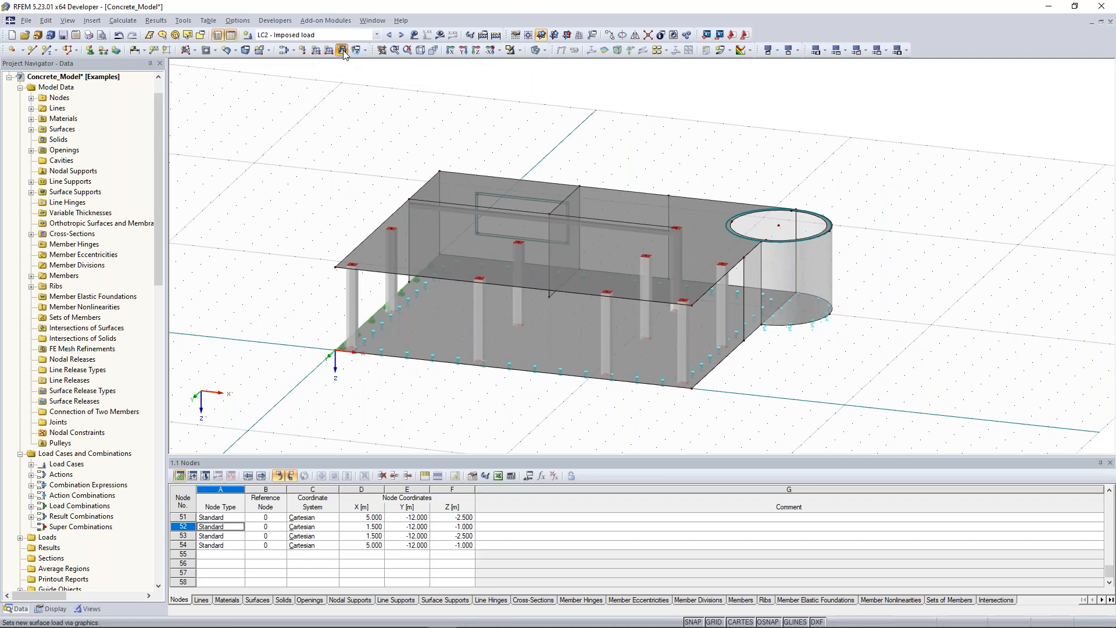
left_click(343, 51)
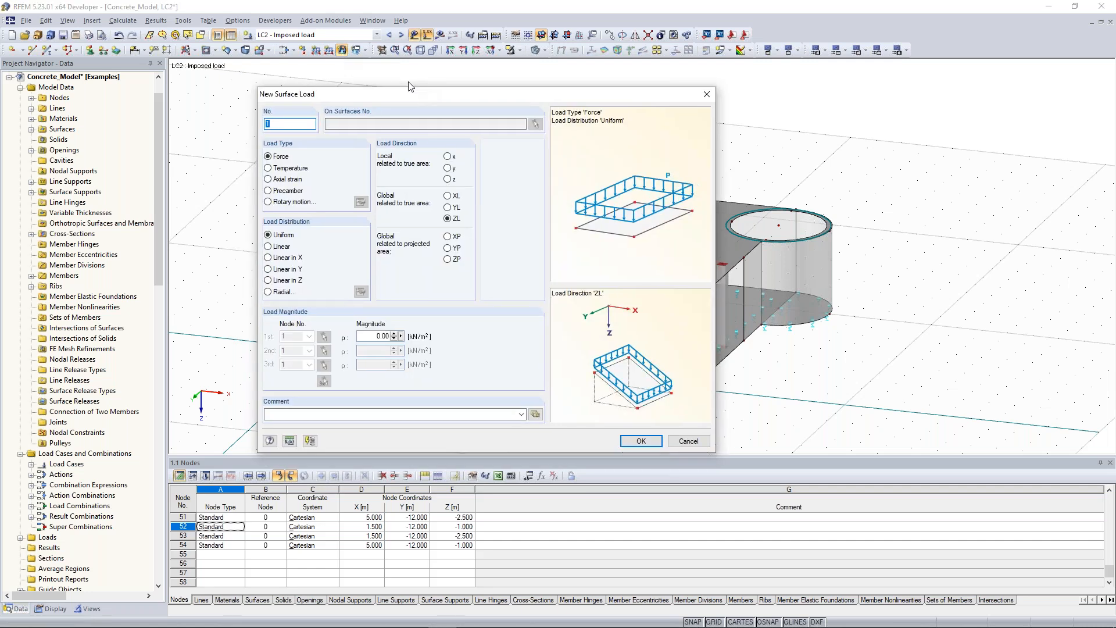
left_click_drag(410, 86, 391, 72)
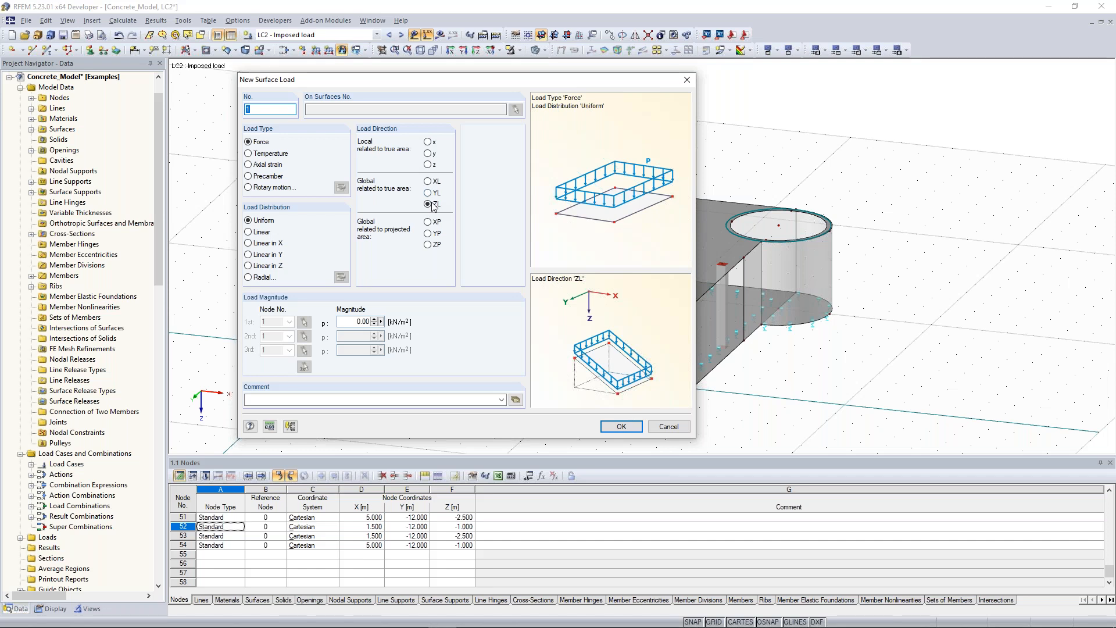
key("Tab")
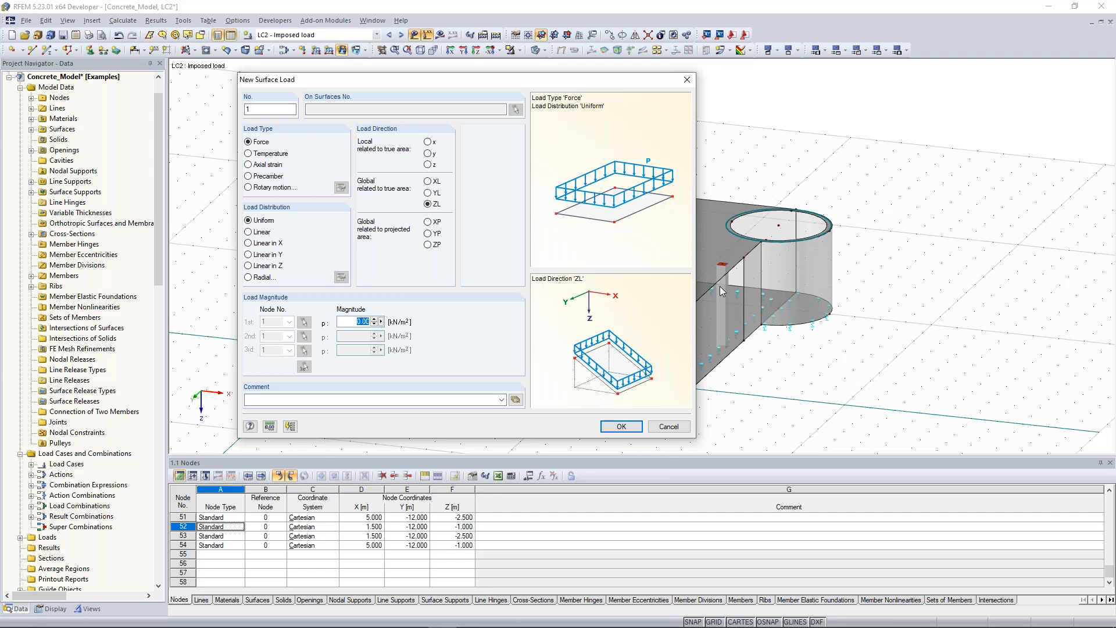
type("5")
left_click(622, 426)
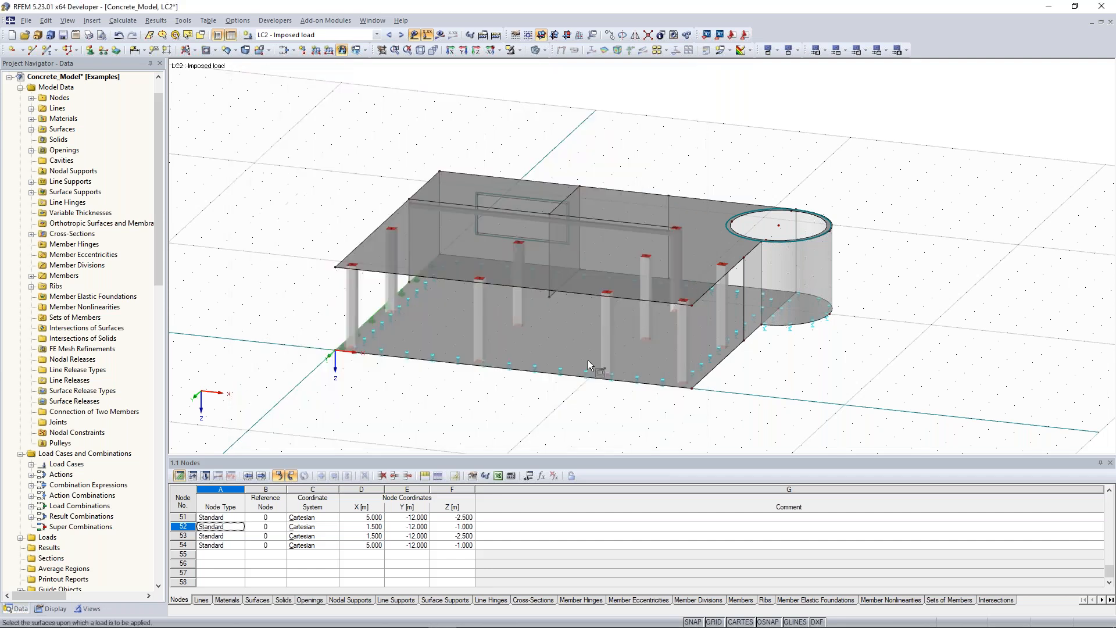
left_click(570, 358)
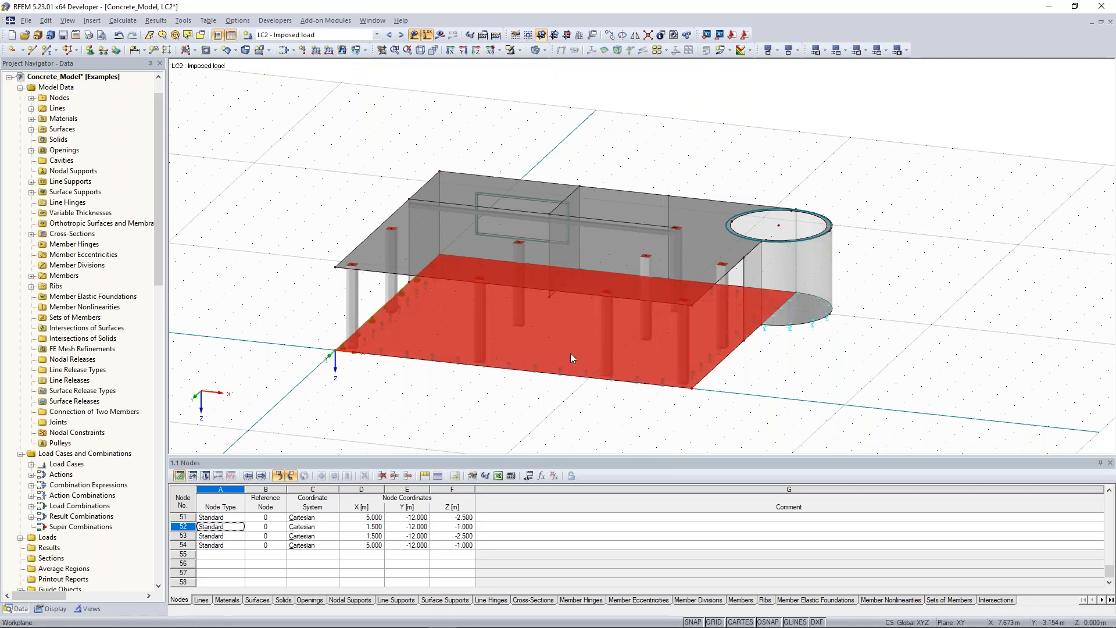
- Add a surface load to the roof slab in LC2 and set its magnitude to 2 kN/m²
left_click(341, 51)
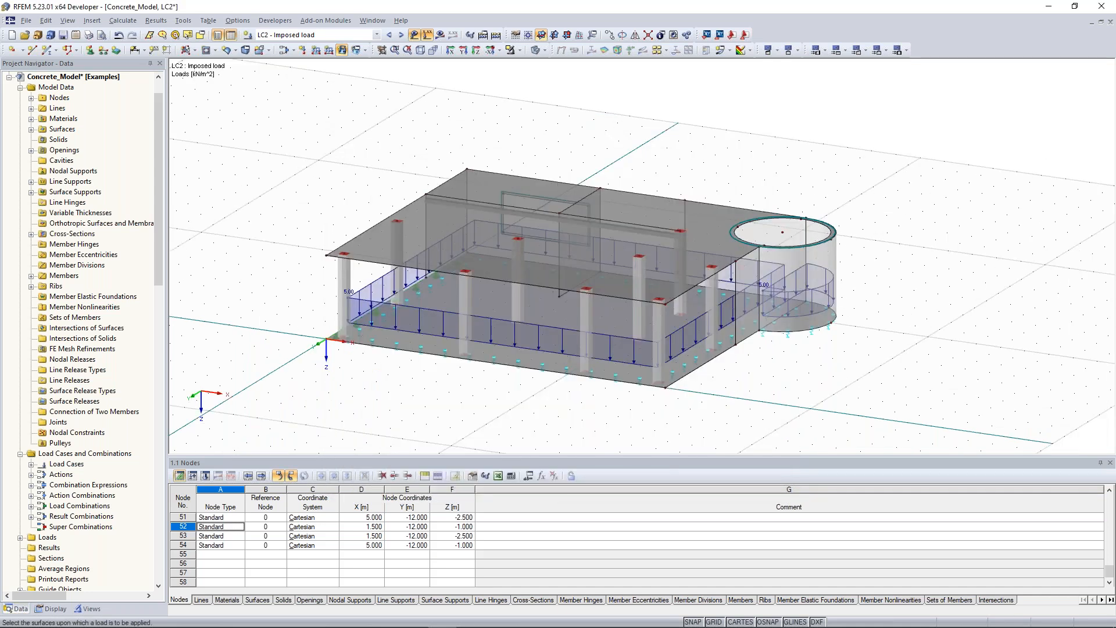
middle_click_drag(535, 226, 553, 230)
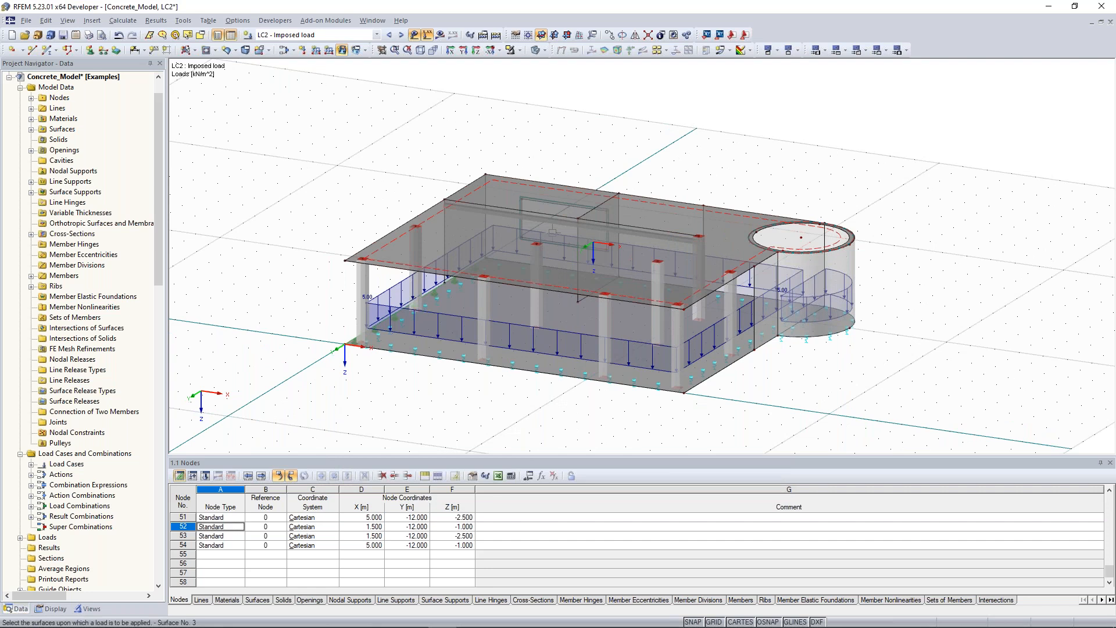
left_click(551, 231)
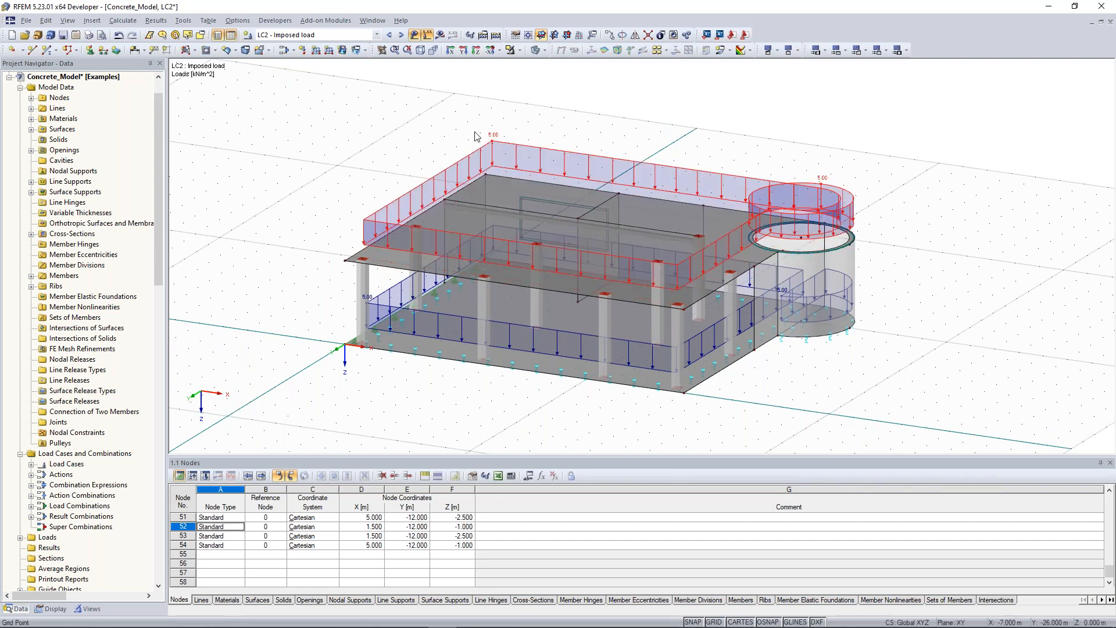
double_click(478, 140)
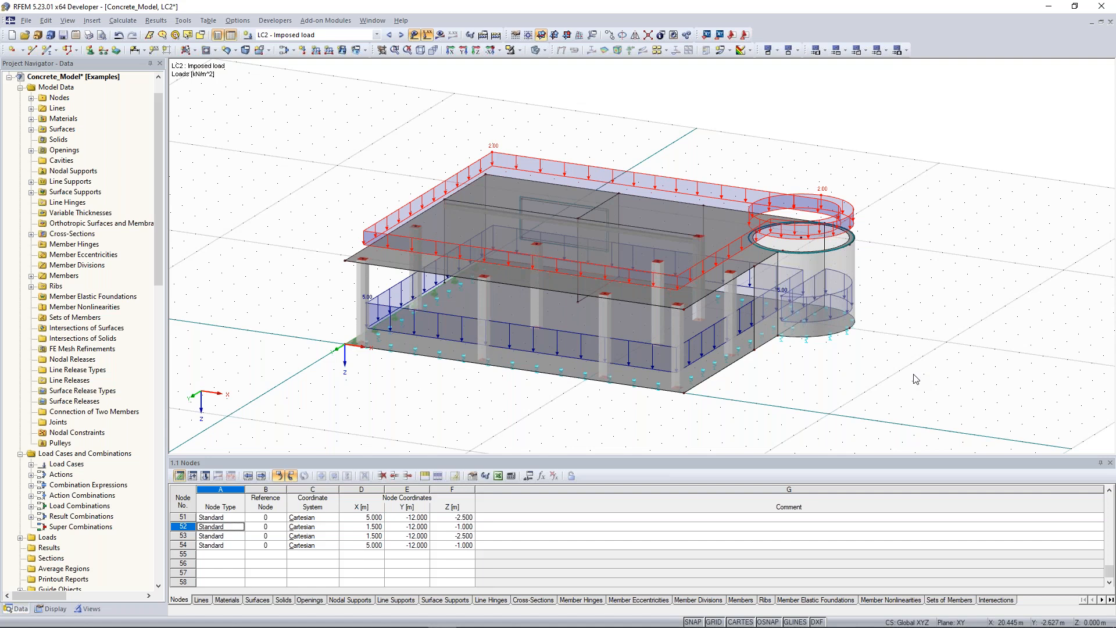
left_click(898, 373)
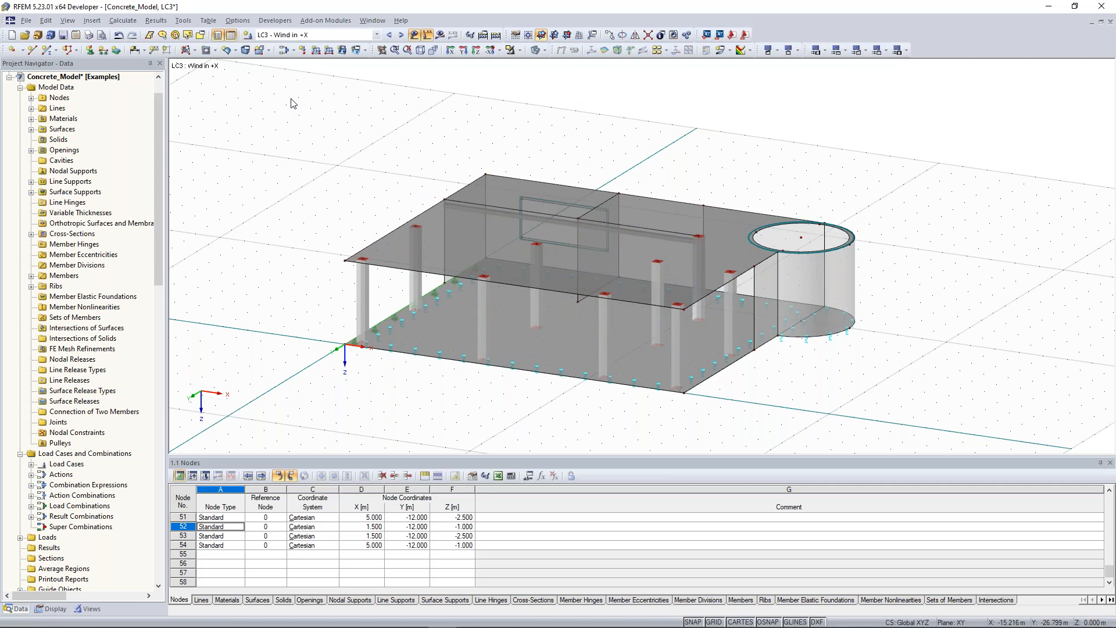
- Apply a uniform surface load of 0.4 kN/m² in global direction XL to wall surface 4 in LC3 - Wind in +X
left_click(342, 51)
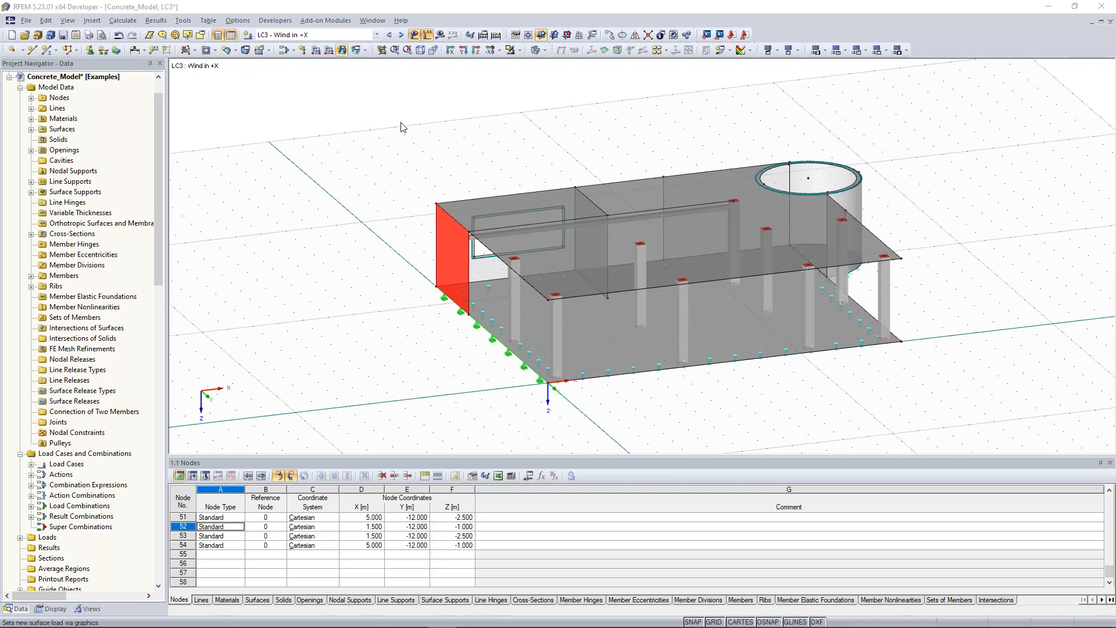
left_click(518, 239)
left_click_drag(446, 380, 470, 378)
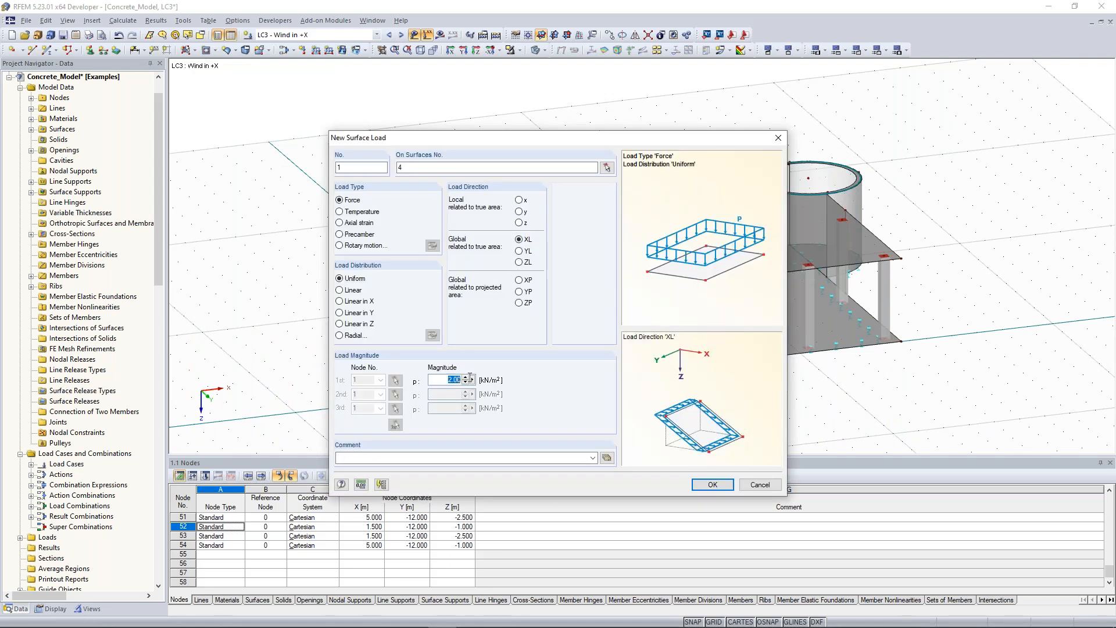
type("0.4")
left_click(717, 483)
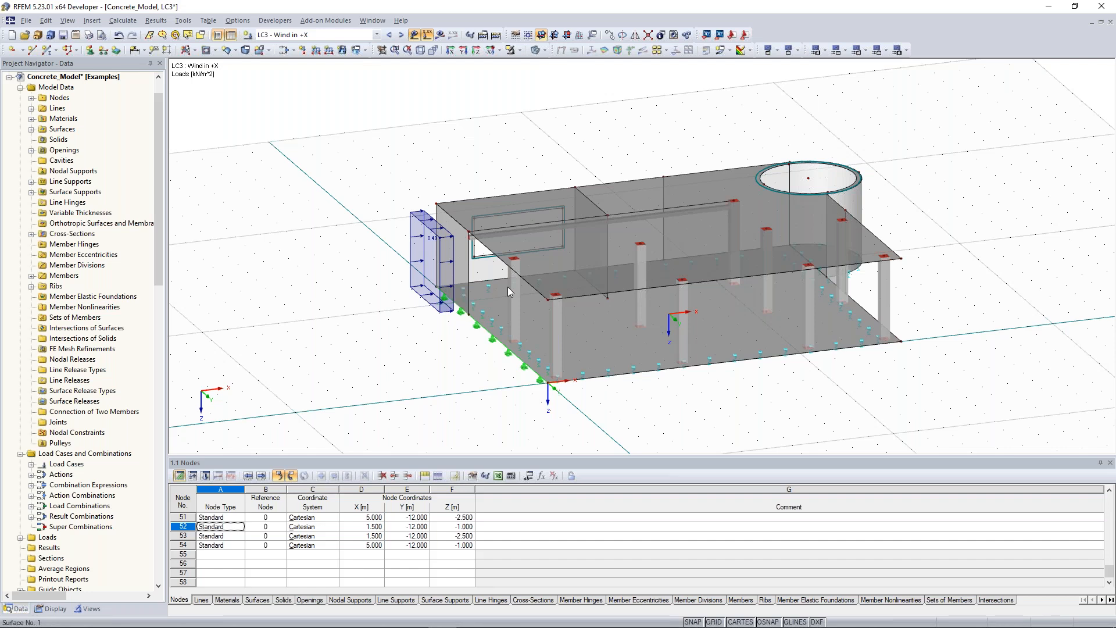
- Apply a uniform line load of 0.65 kN/m in global direction XL to lines 13 and 19 in LC3
scroll(507, 288, "up", 1)
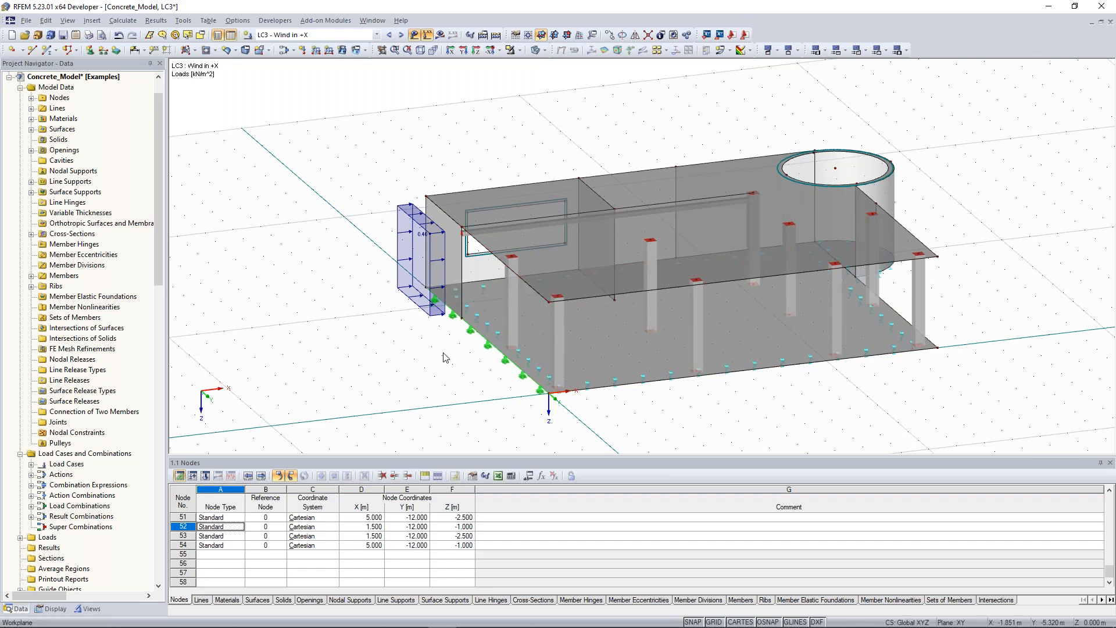
scroll(446, 357, "up", 1)
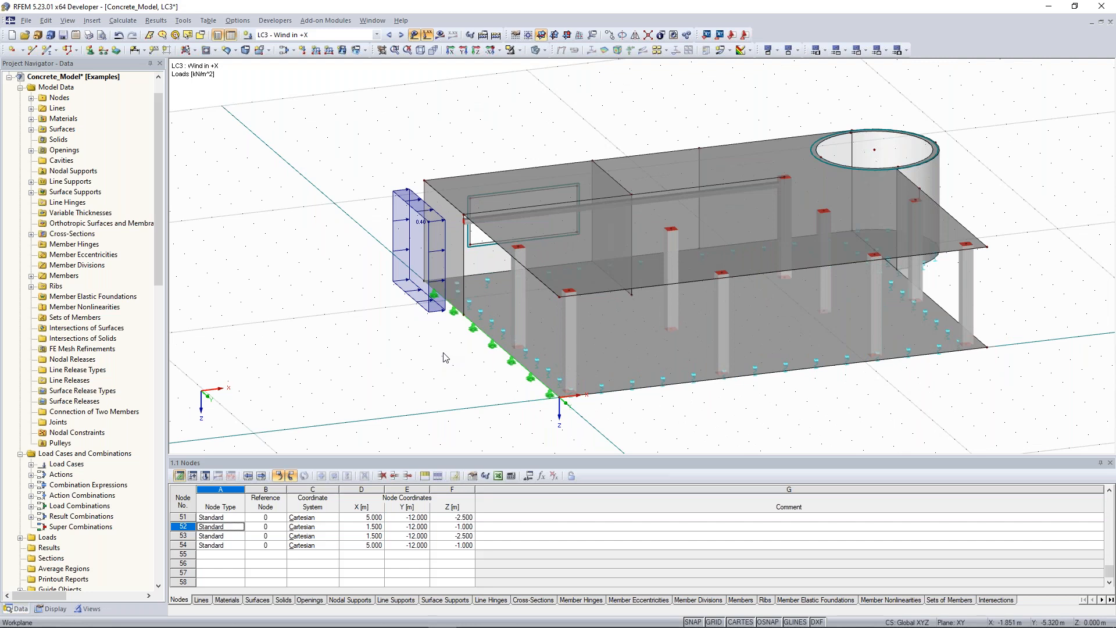
scroll(445, 357, "up", 1)
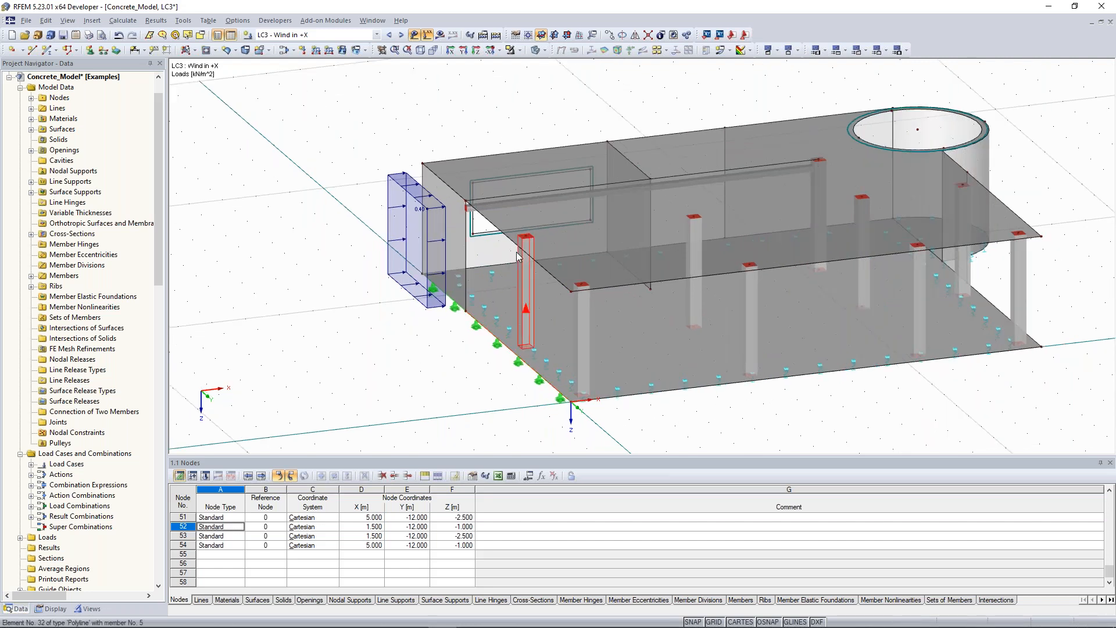
left_click(328, 50)
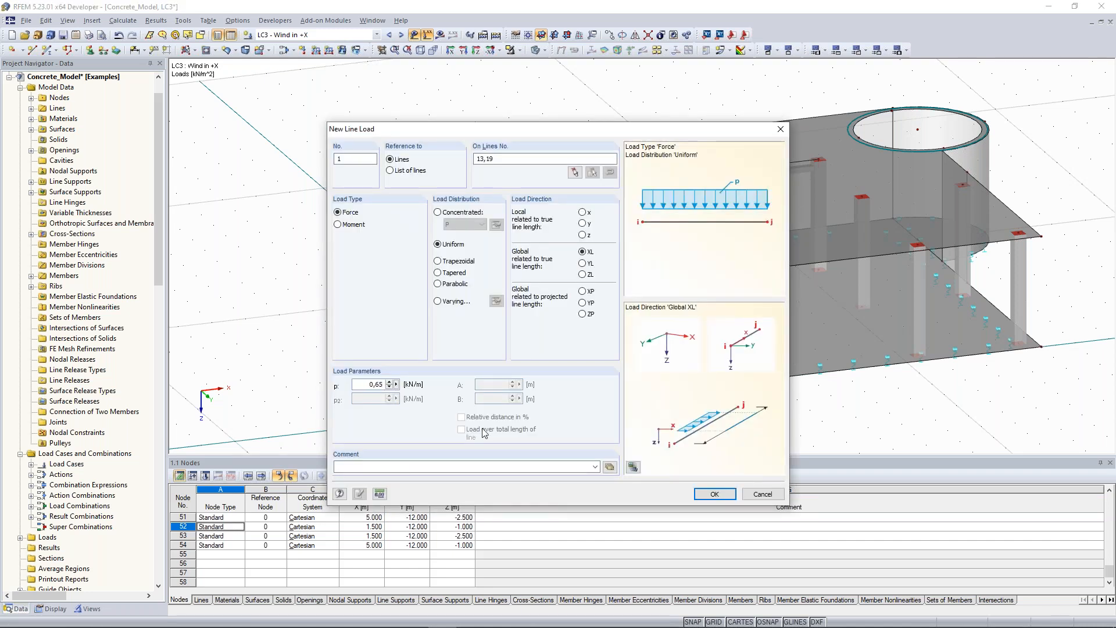
left_click(707, 499)
left_click(705, 496)
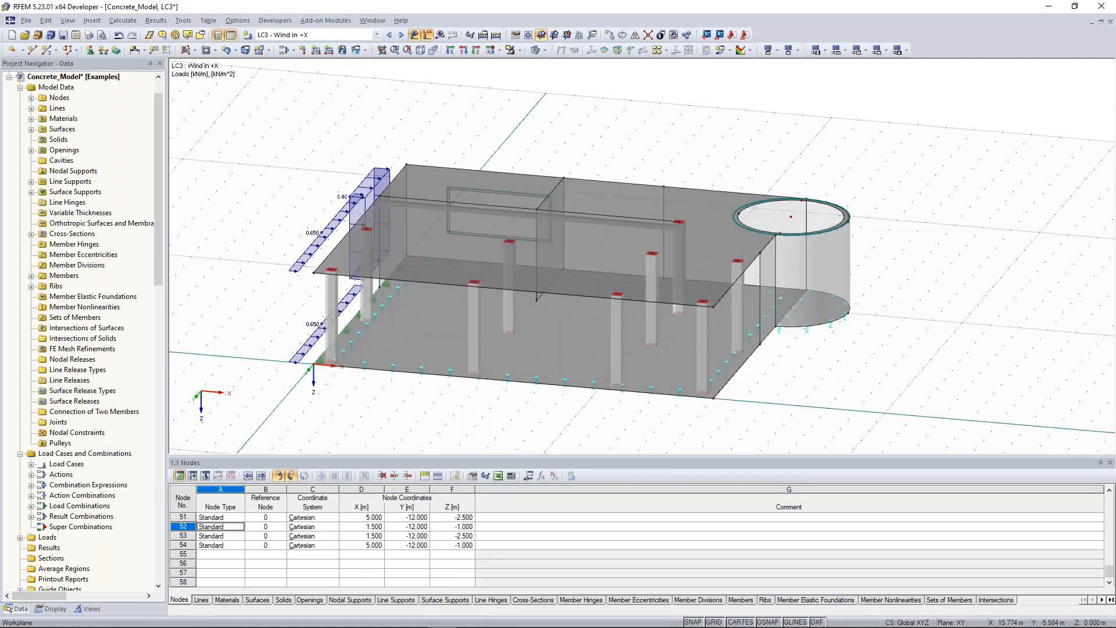
- Apply a uniform surface load of 0.25 kN/m² in projected direction XP to the curved wall surfaces 7 and 8
left_click(838, 223)
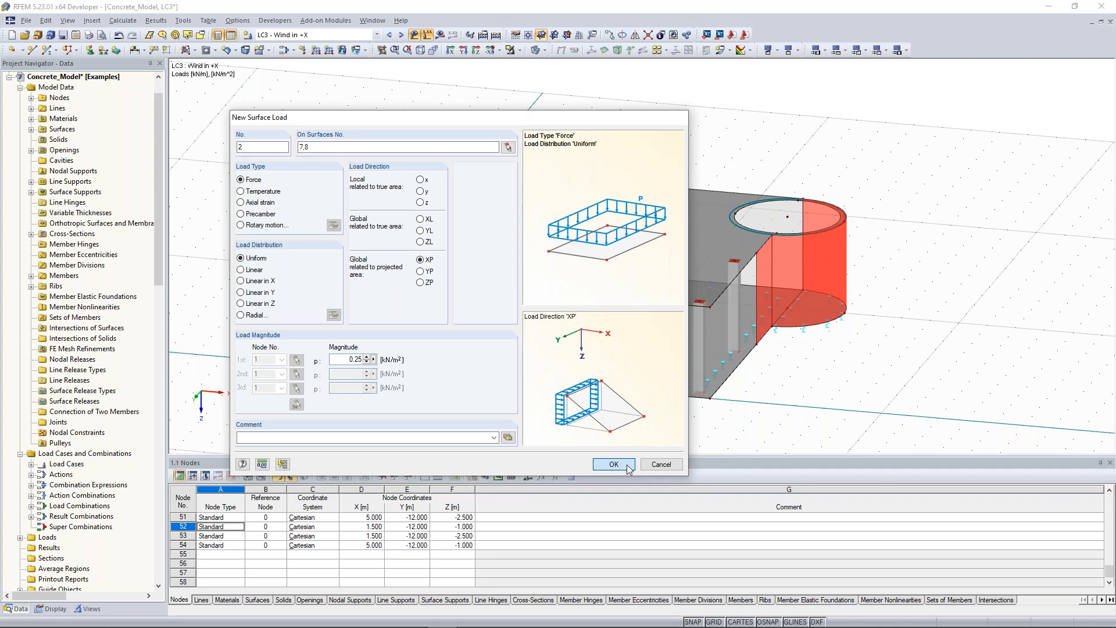
left_click(614, 465)
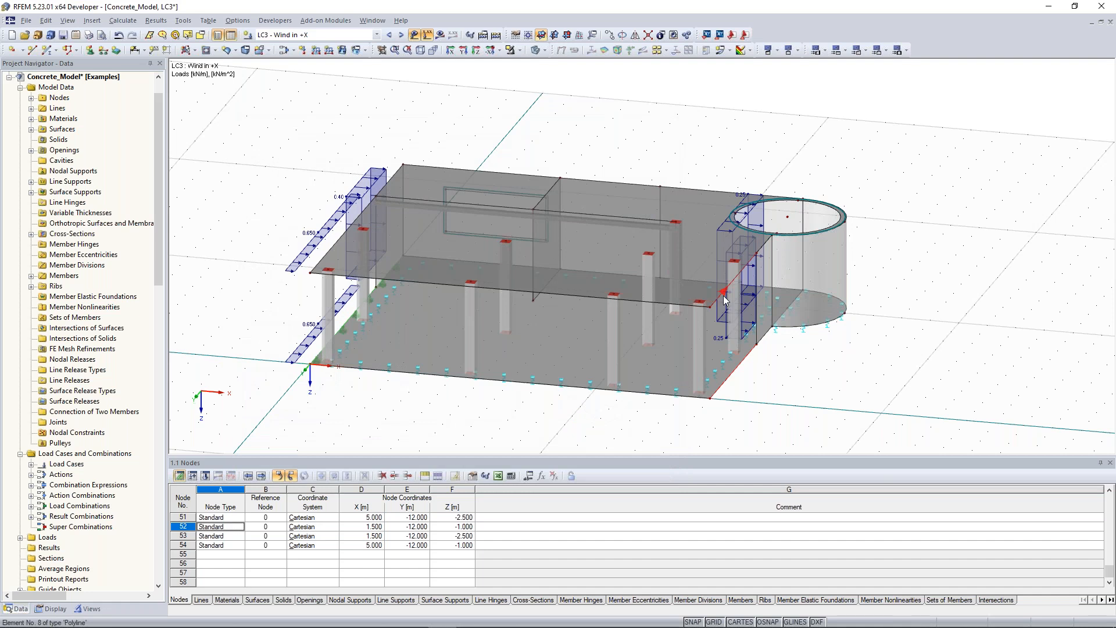
- Apply a line load in LC3 to the straight roof and floor edges beside the curved wall
left_click(330, 51)
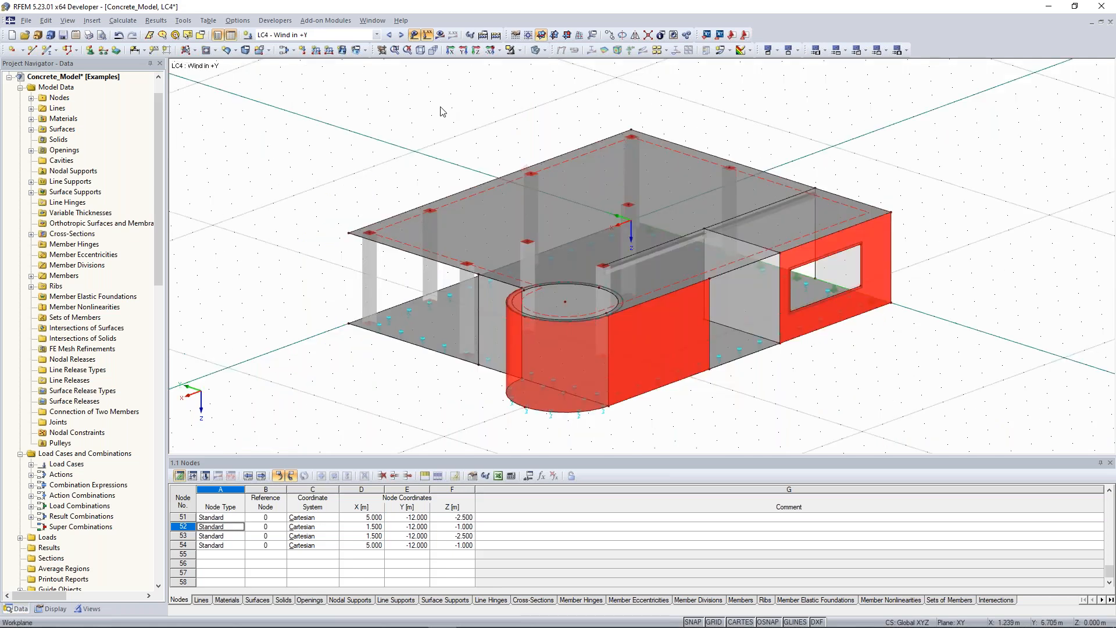
- Apply a uniform surface load of 0.4 kN/m² in projected direction YP to surfaces 5, 6 and 8 in LC4 - Wind in +Y
left_click(342, 51)
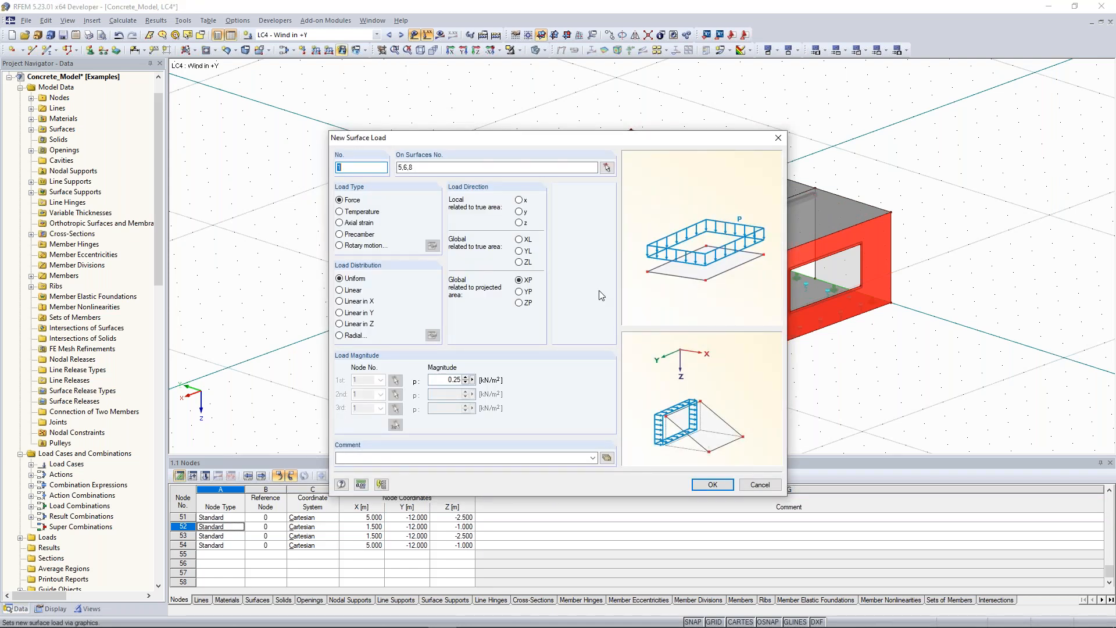
left_click(518, 291)
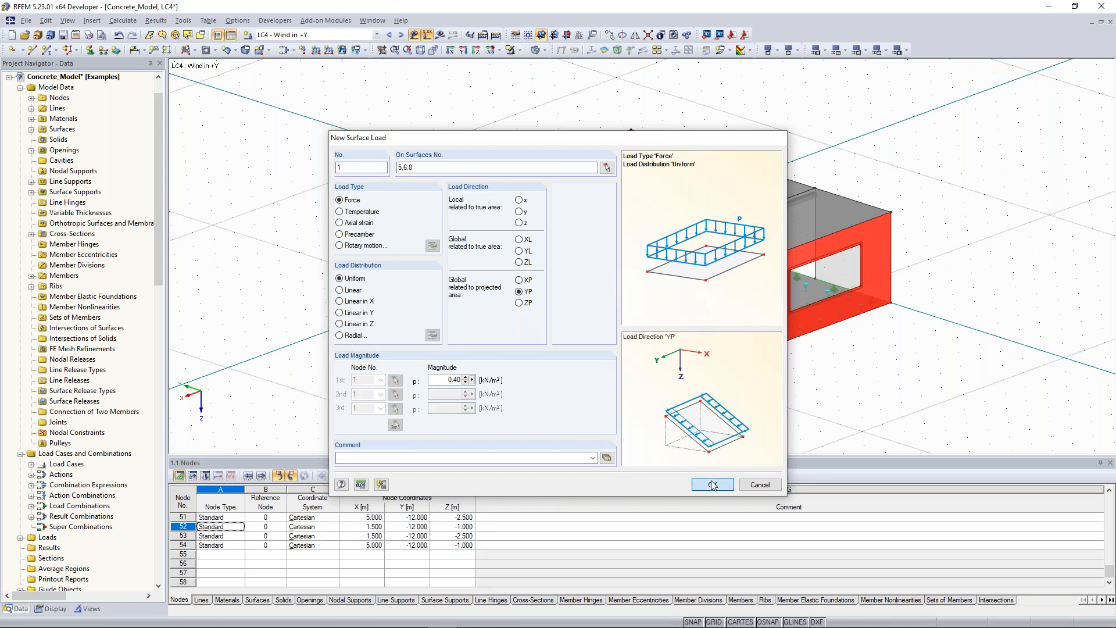
left_click(713, 484)
middle_click_drag(764, 409, 752, 366, "ctrl")
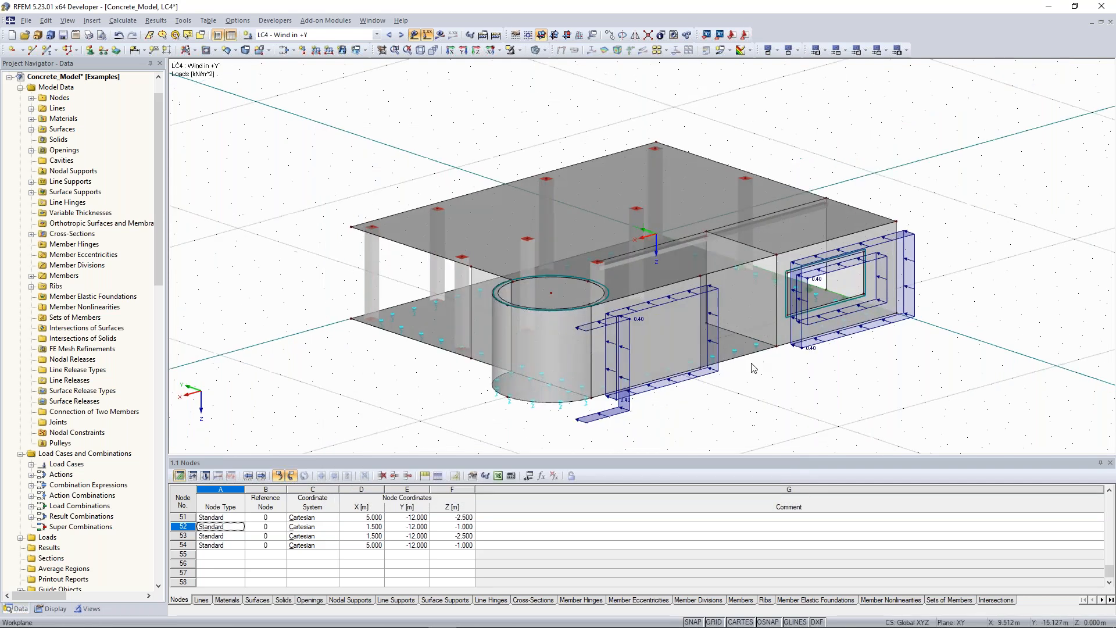
- Add a uniform line load of 0.65 kN/m to lines 15 and 23 in LC4 and change its direction to global YL
left_click(329, 50)
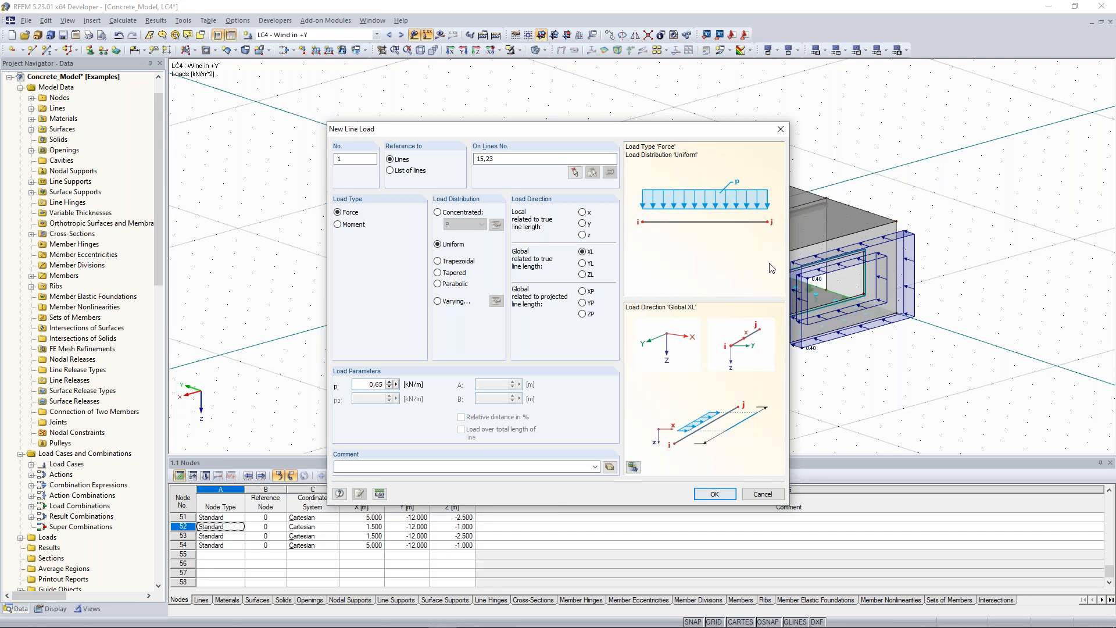
key("Return")
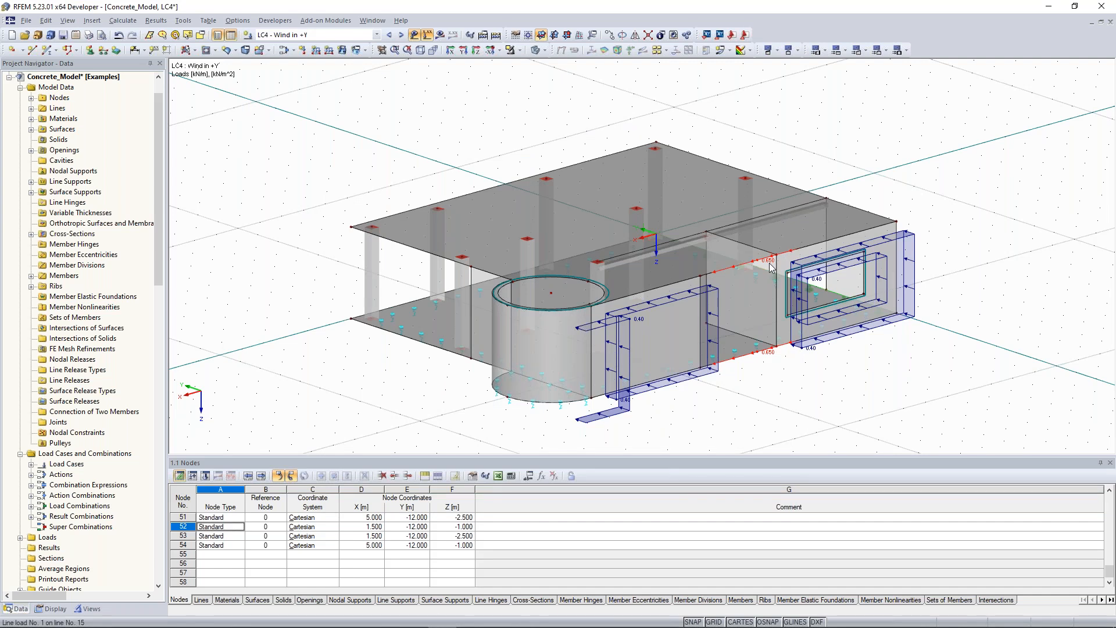
double_click(756, 259)
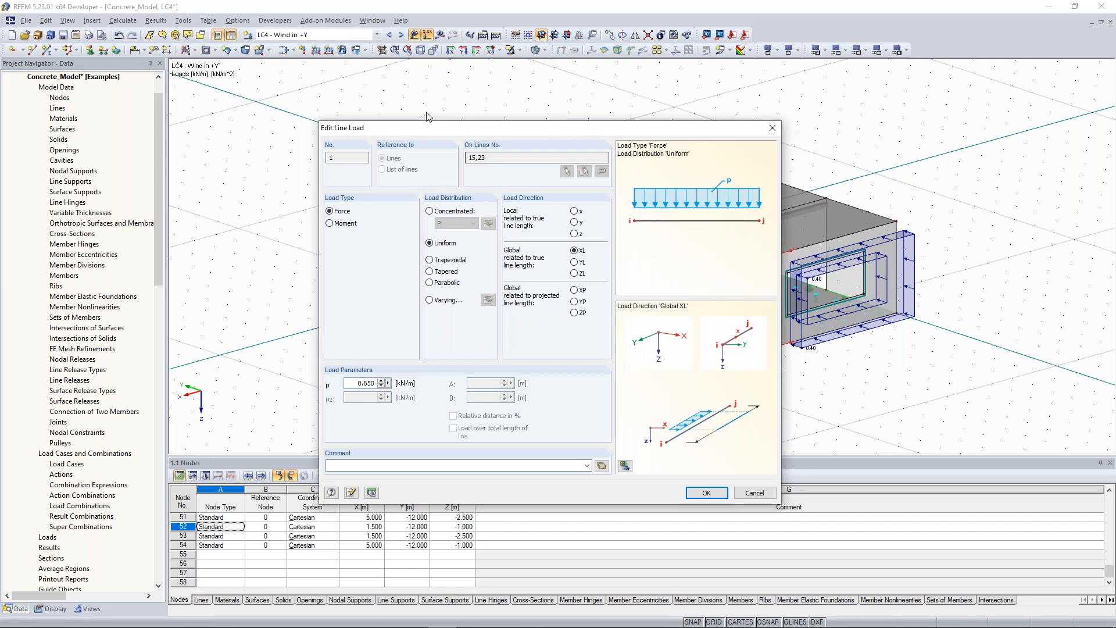
left_click_drag(427, 127, 266, 111)
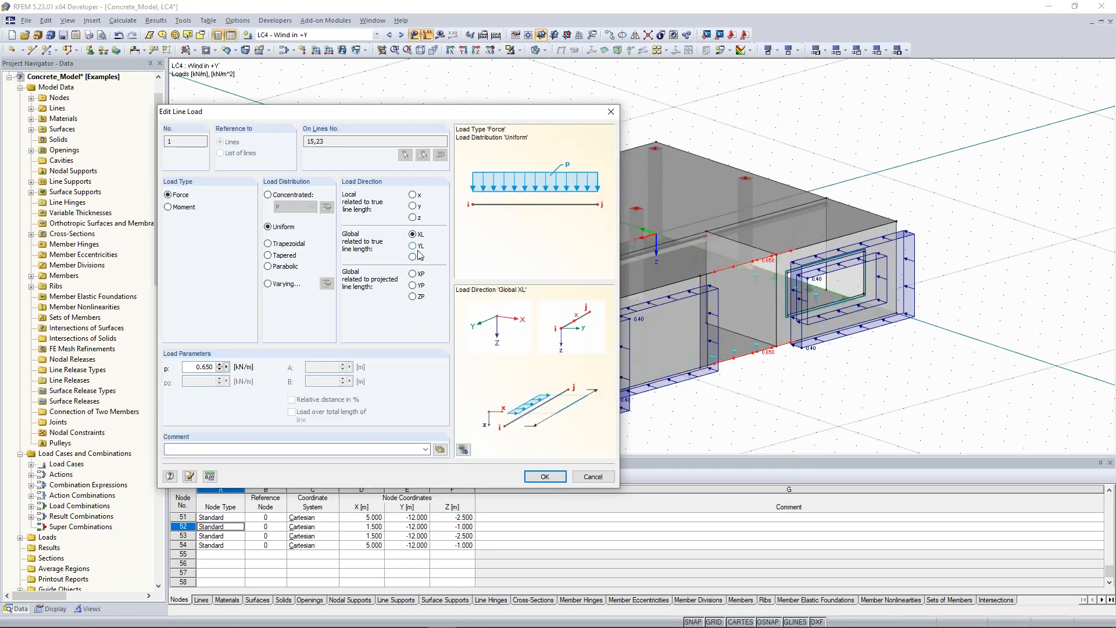
left_click(412, 245)
left_click(545, 477)
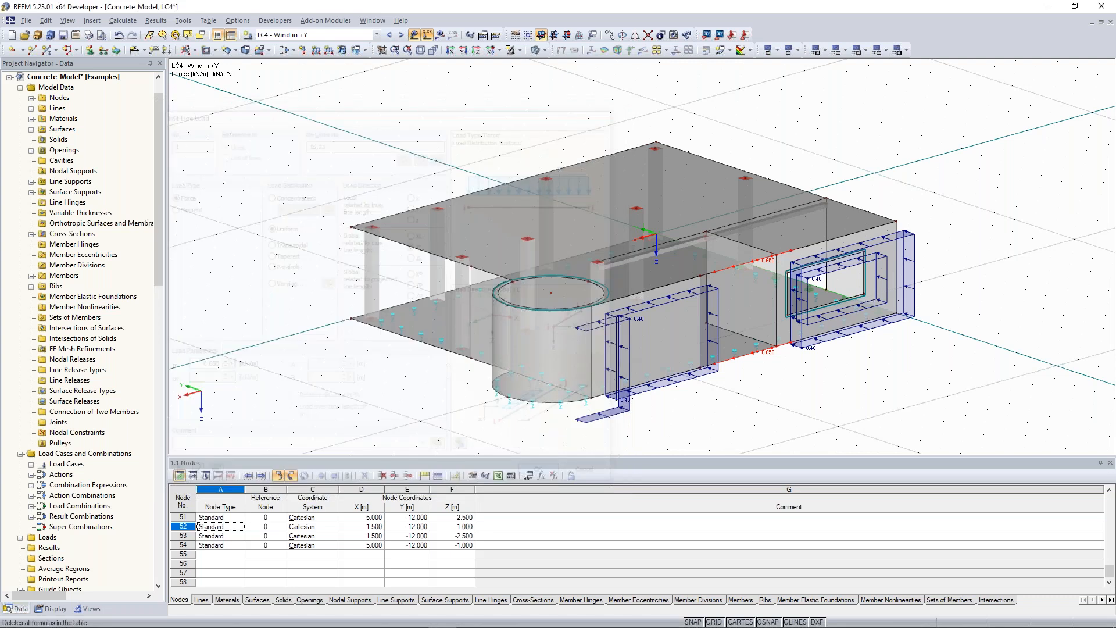
- Show the tabulated line loads of load case LC4
middle_click_drag(317, 197, 336, 198, "ctrl")
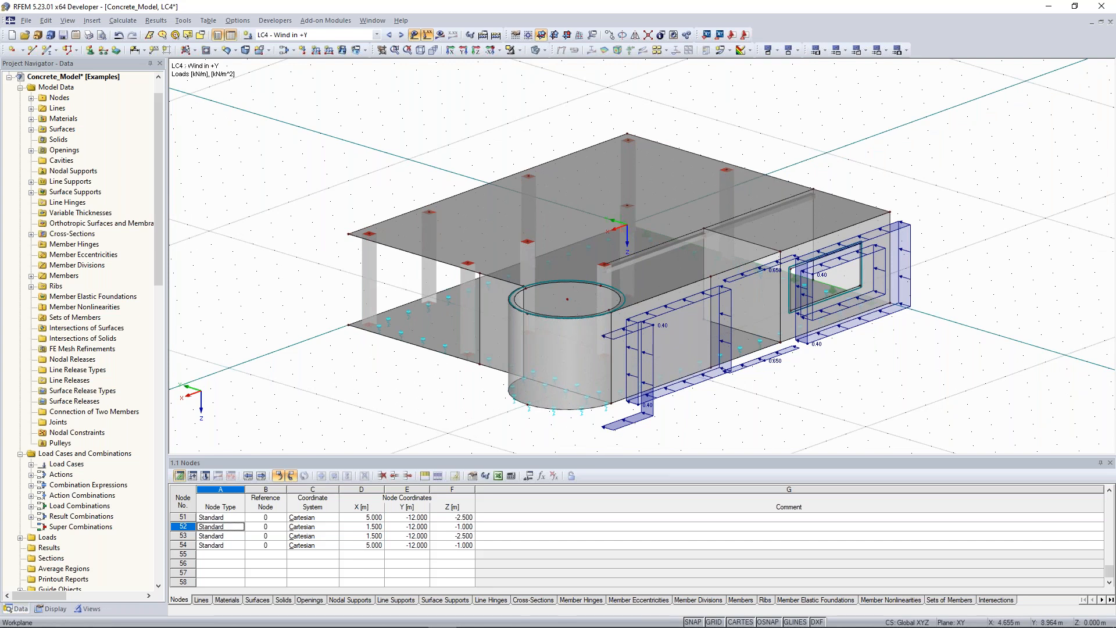
middle_click_drag(267, 218, 443, 184, "ctrl")
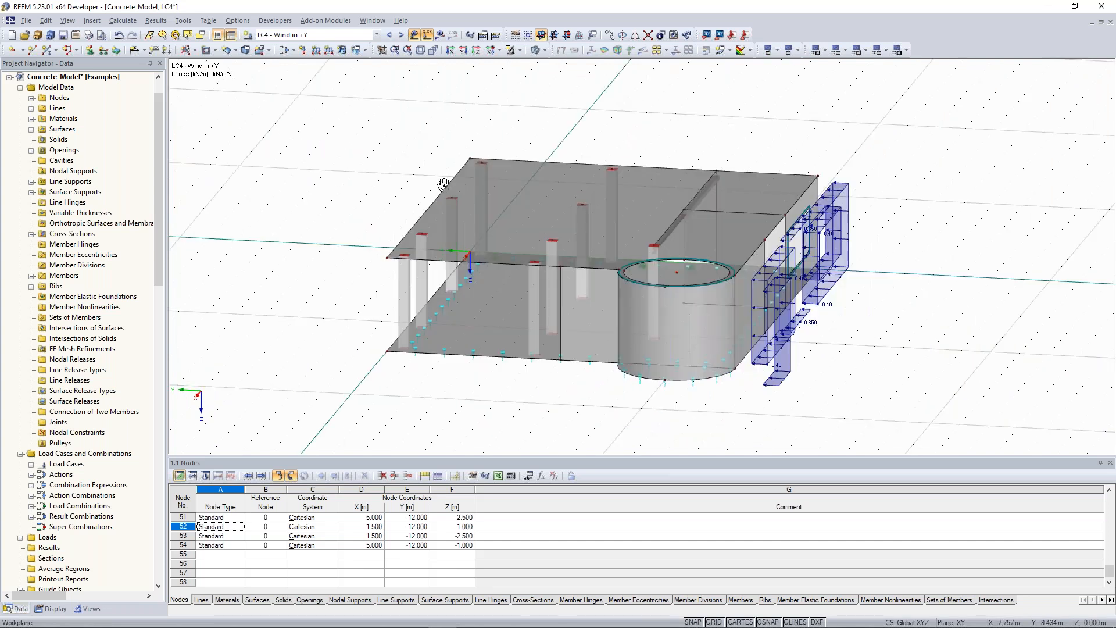
middle_click_drag(443, 185, 368, 237, "ctrl")
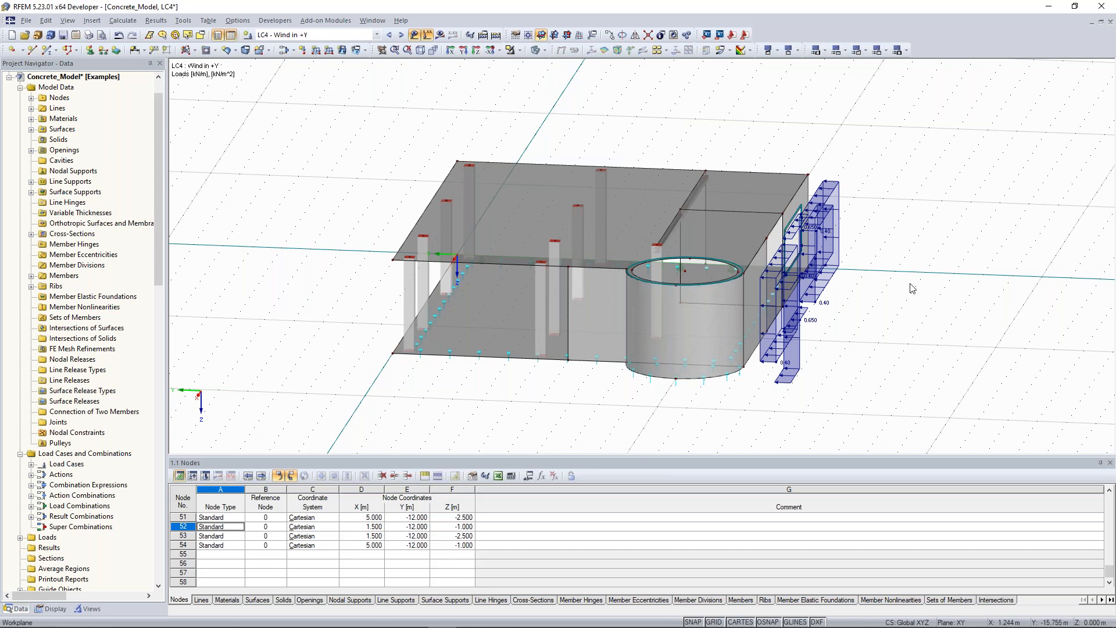
middle_click_drag(911, 288, 233, 425, "ctrl")
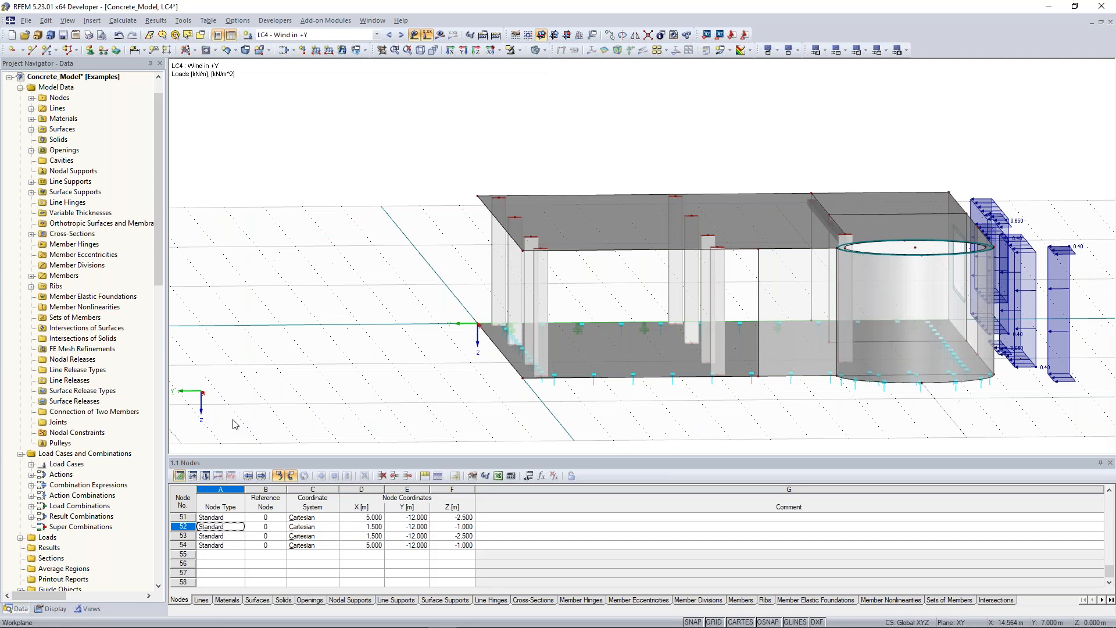
left_click(207, 477)
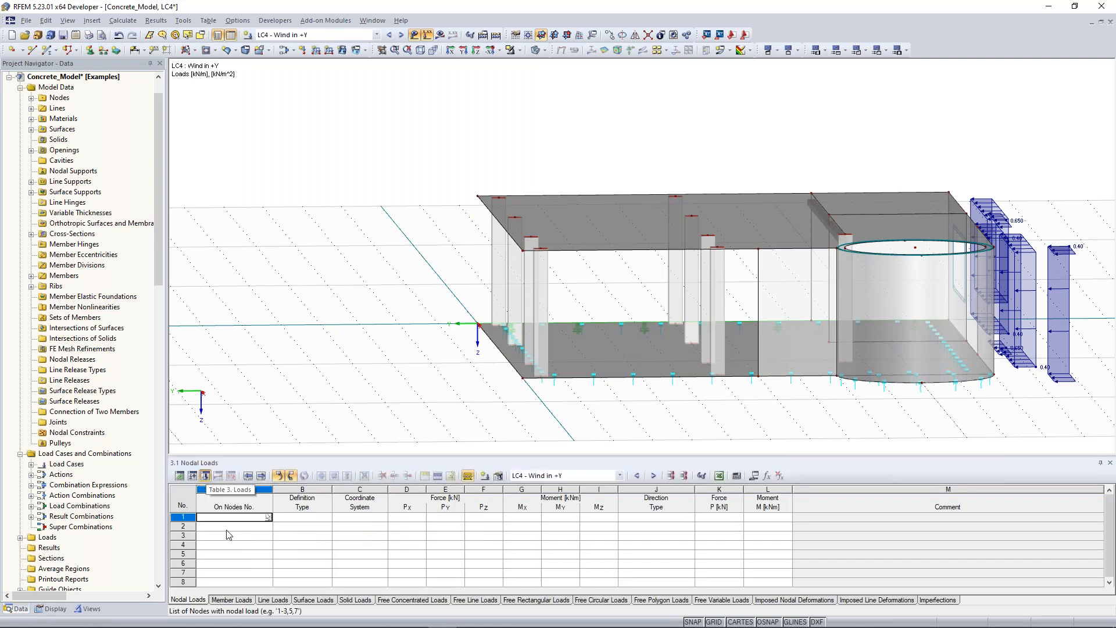
left_click(273, 600)
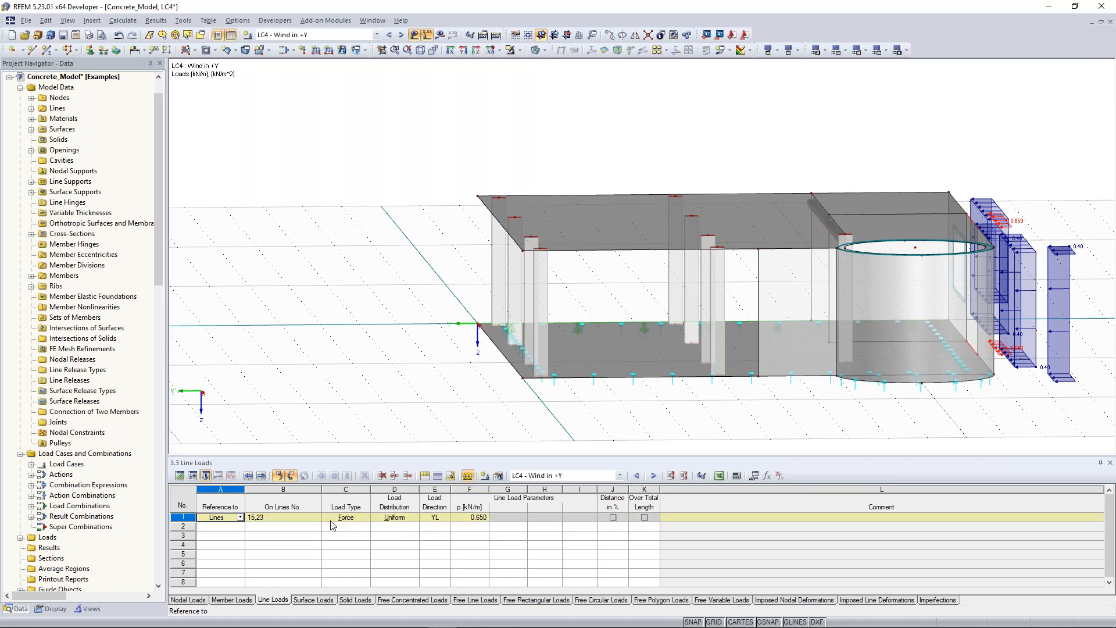
- Add a second line load entry in LC4 for lines 1 and 7, uniform in direction YL, with a magnitude of 0.41 kN/m
left_click(226, 528)
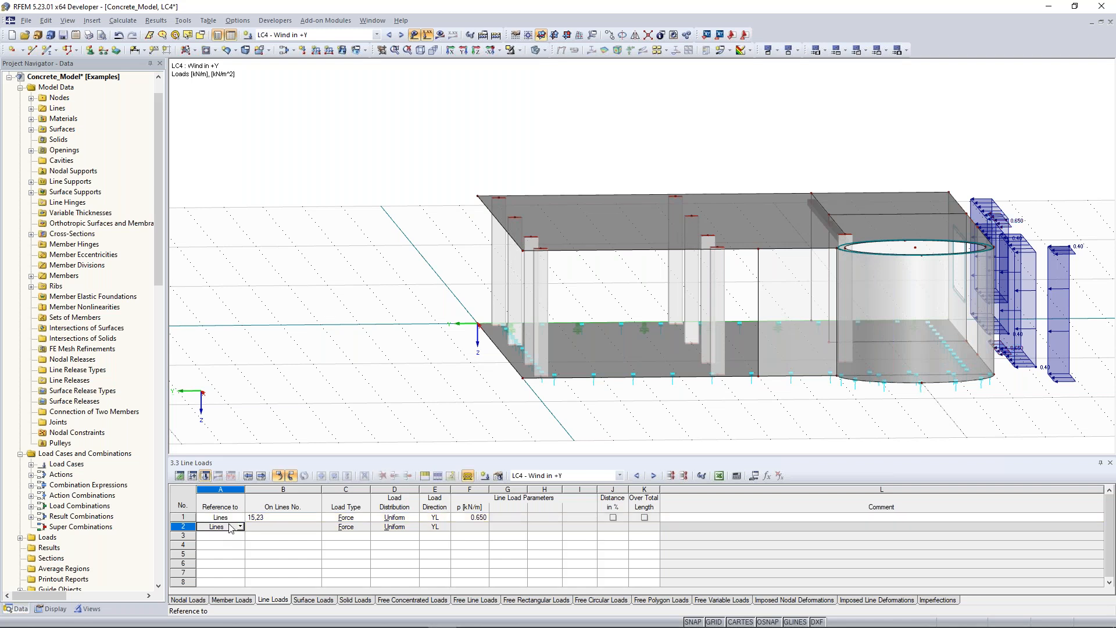
left_click(314, 527)
left_click(316, 526)
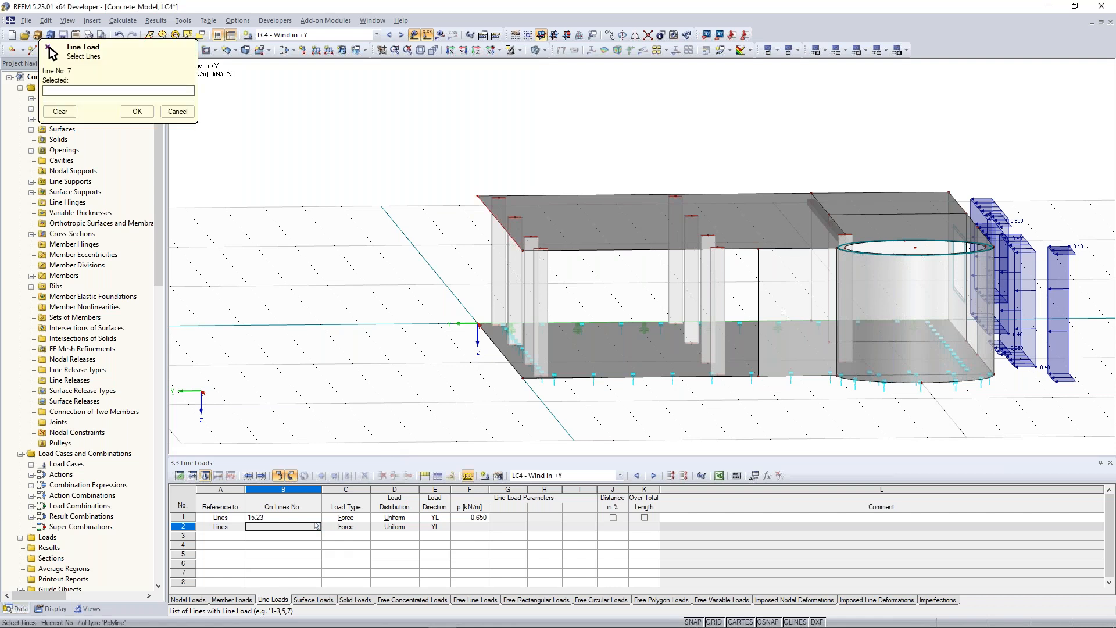
left_click(500, 224)
left_click(500, 350)
left_click(136, 111)
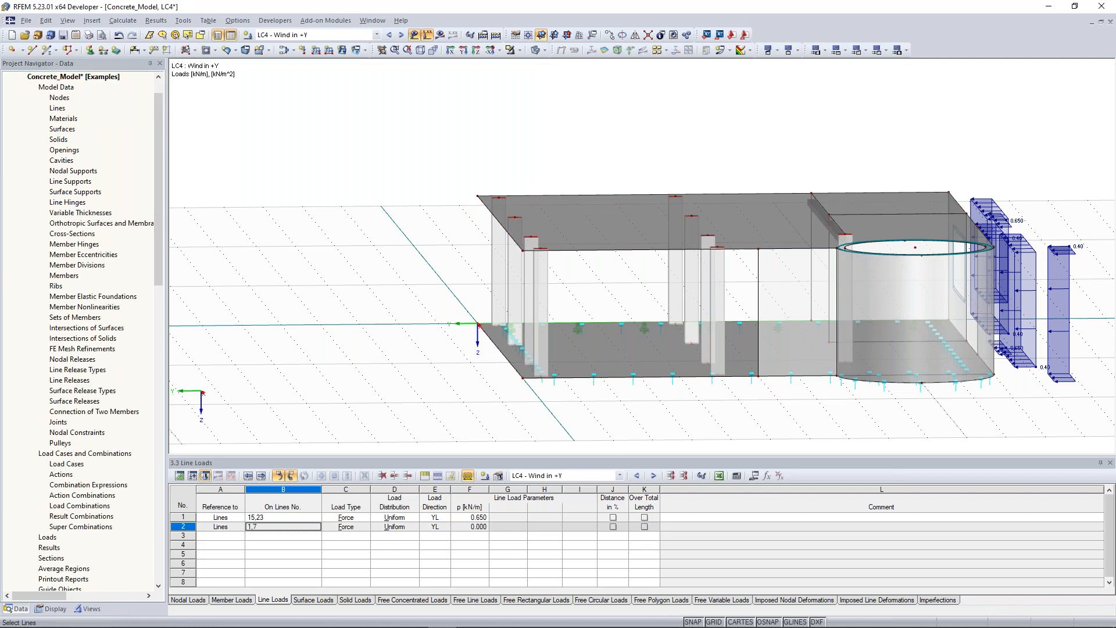
left_click(471, 526)
type("0.41")
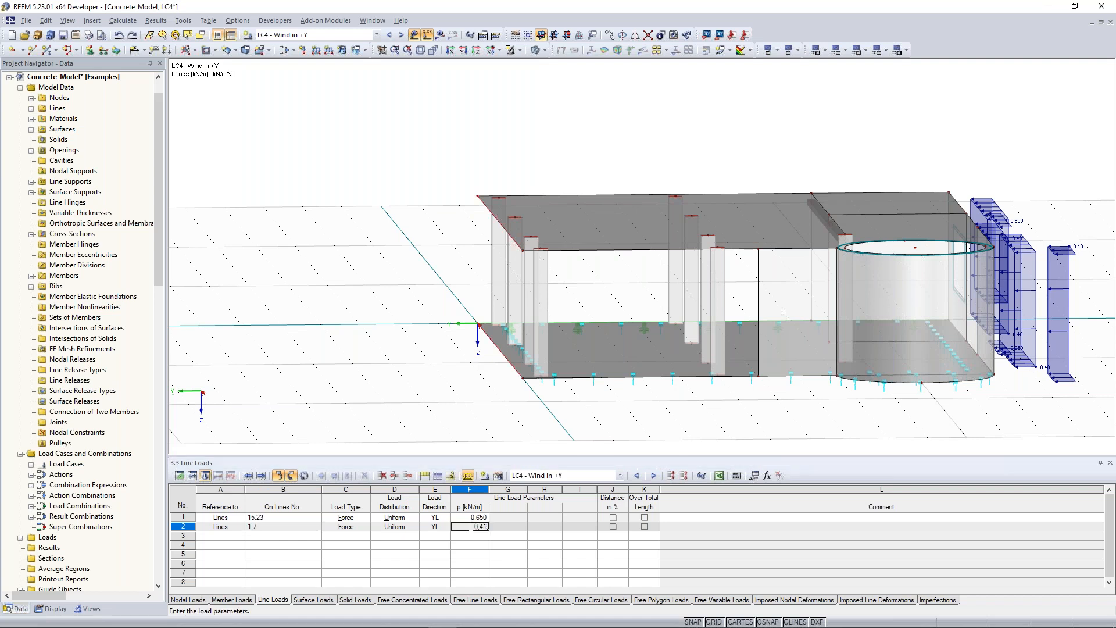
key("Return")
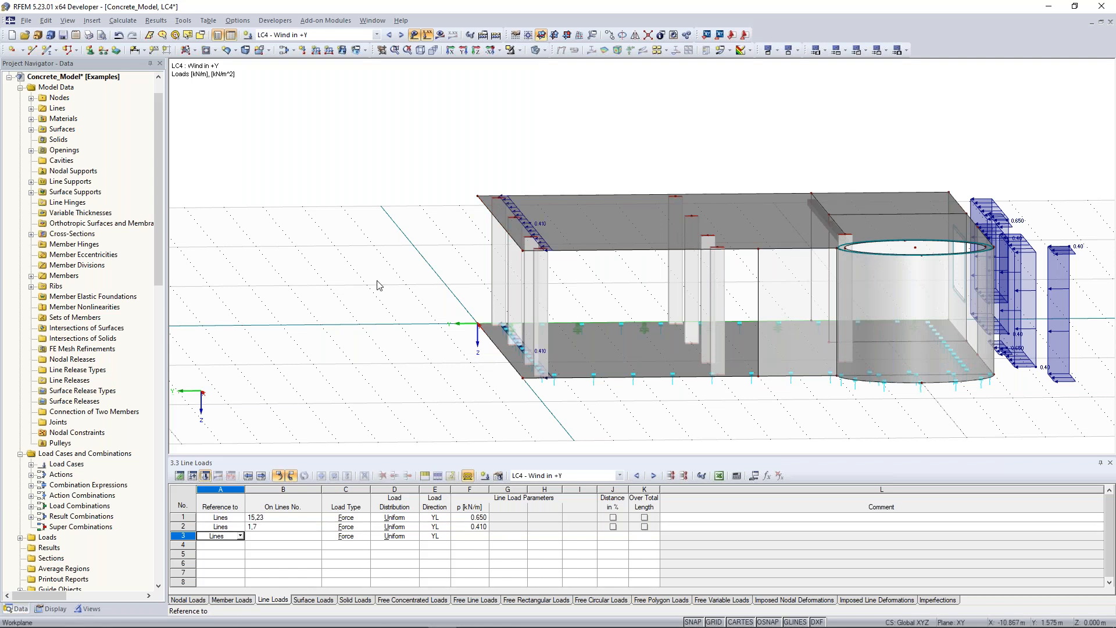
middle_click_drag(379, 285, 311, 289, "ctrl")
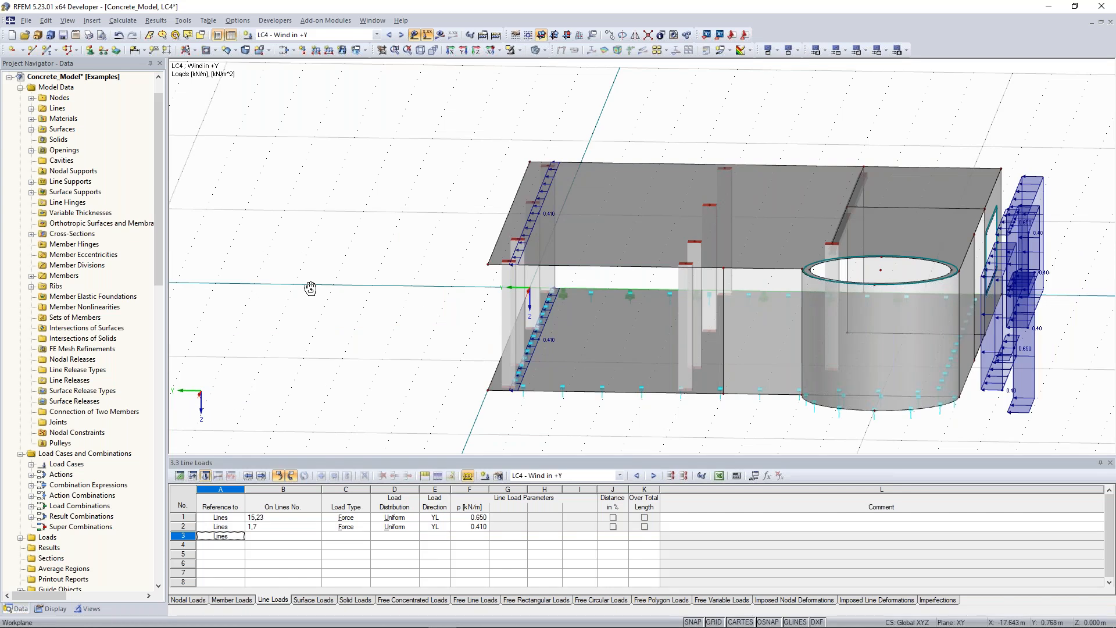
middle_click_drag(310, 289, 423, 284, "ctrl")
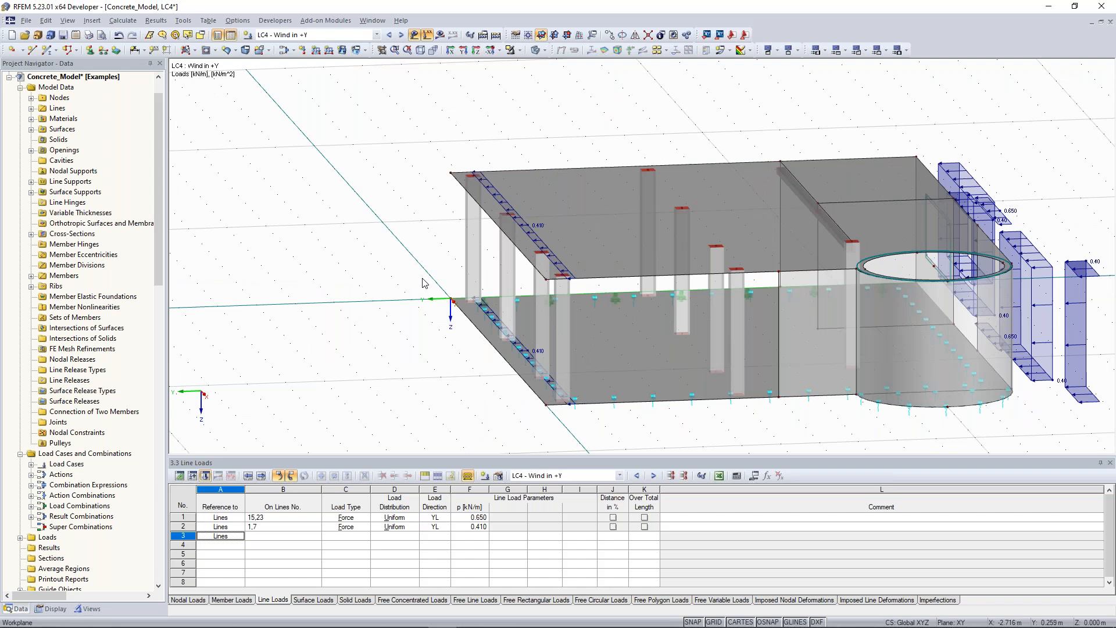
middle_click_drag(423, 283, 435, 286)
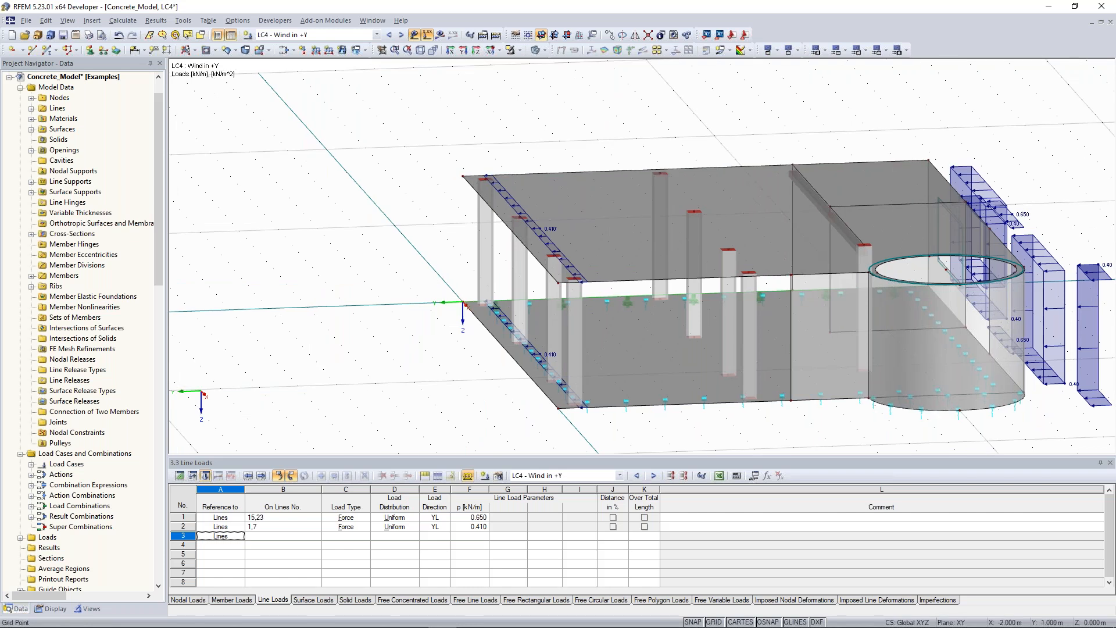
scroll(290, 305, "down", 2)
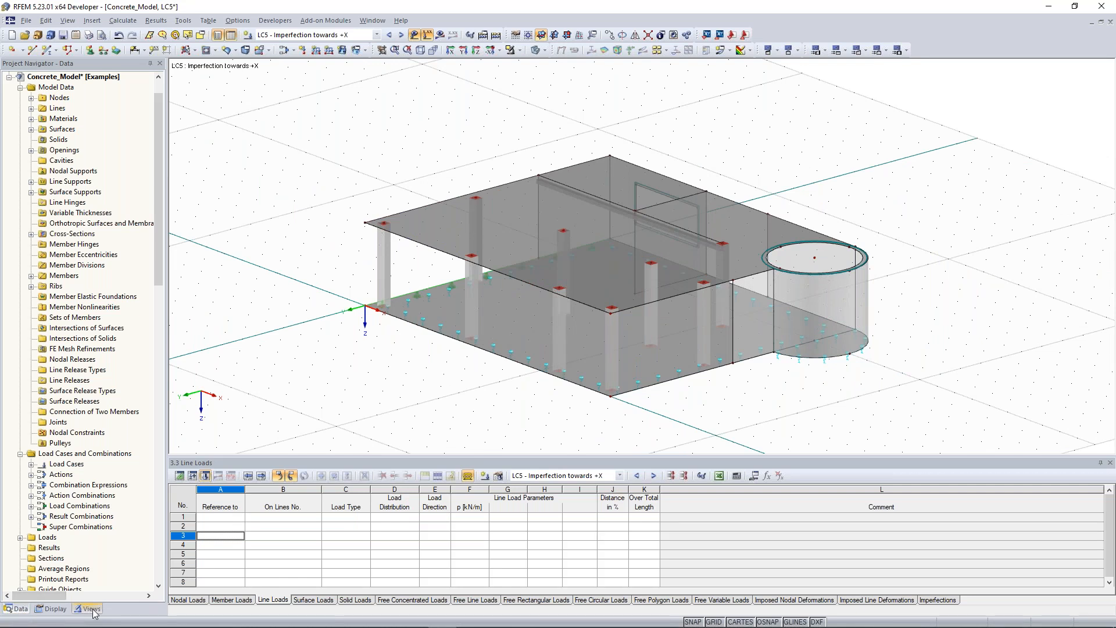
- In LC5 - Imperfection towards +X, restrict the generated visibility to members with cross-section 1 - Rectangle 350/350 in isometric view
left_click(91, 609)
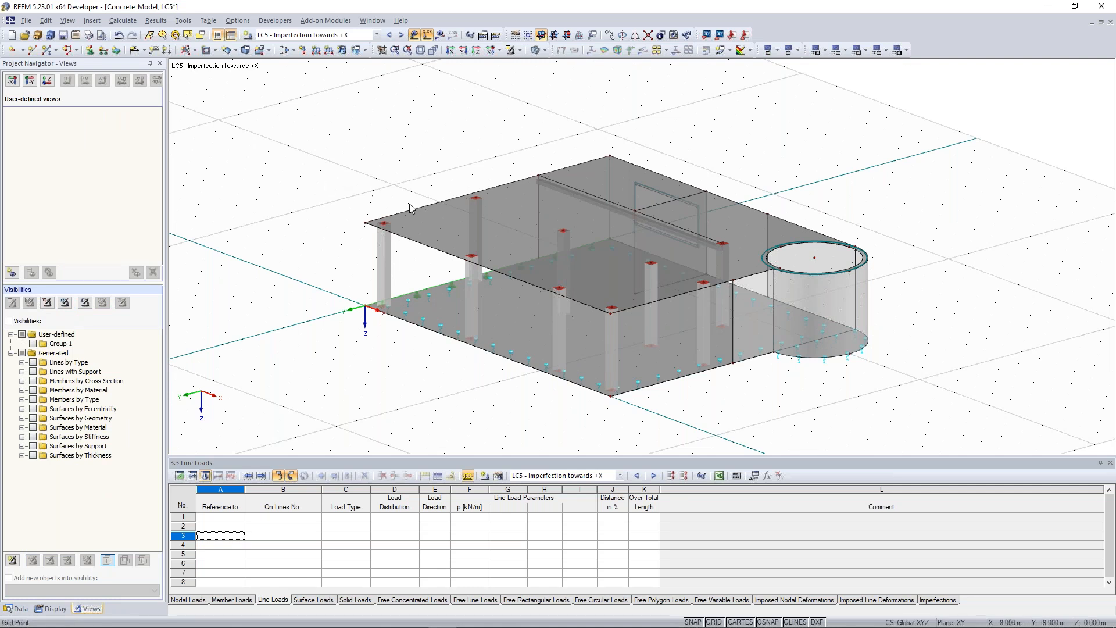
middle_click_drag(425, 189, 433, 200, "ctrl")
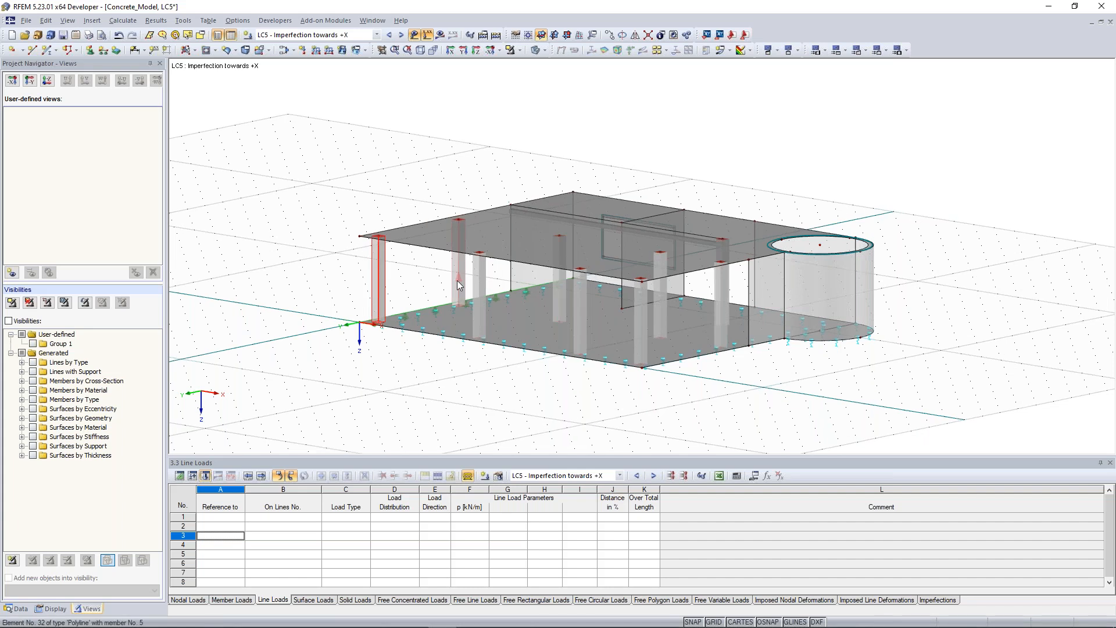
middle_click_drag(457, 280, 459, 290, "ctrl")
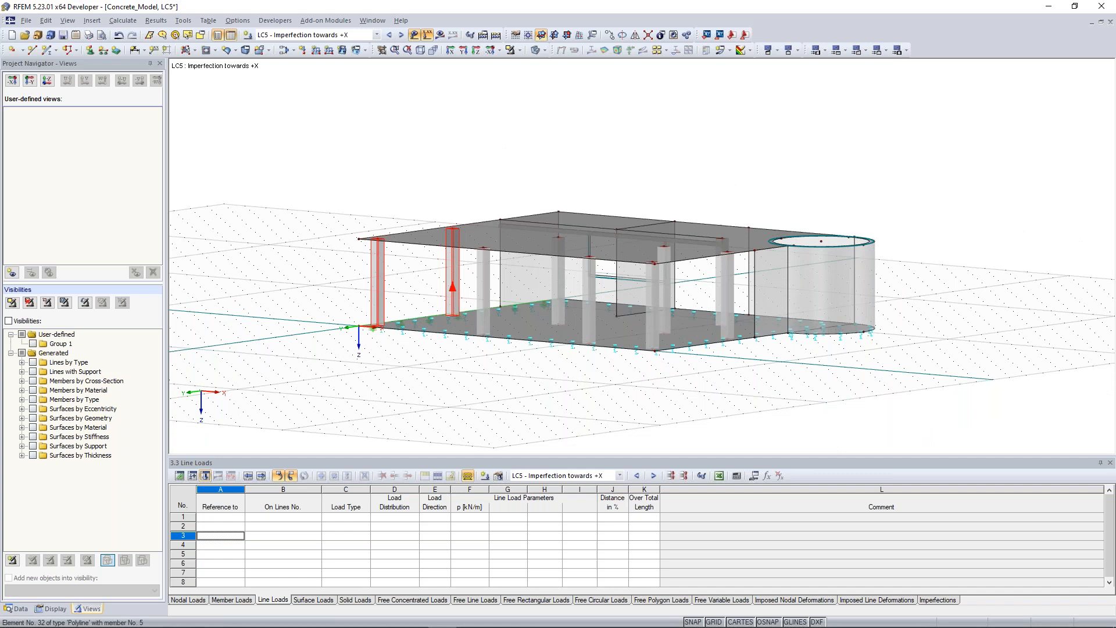
left_click(510, 50)
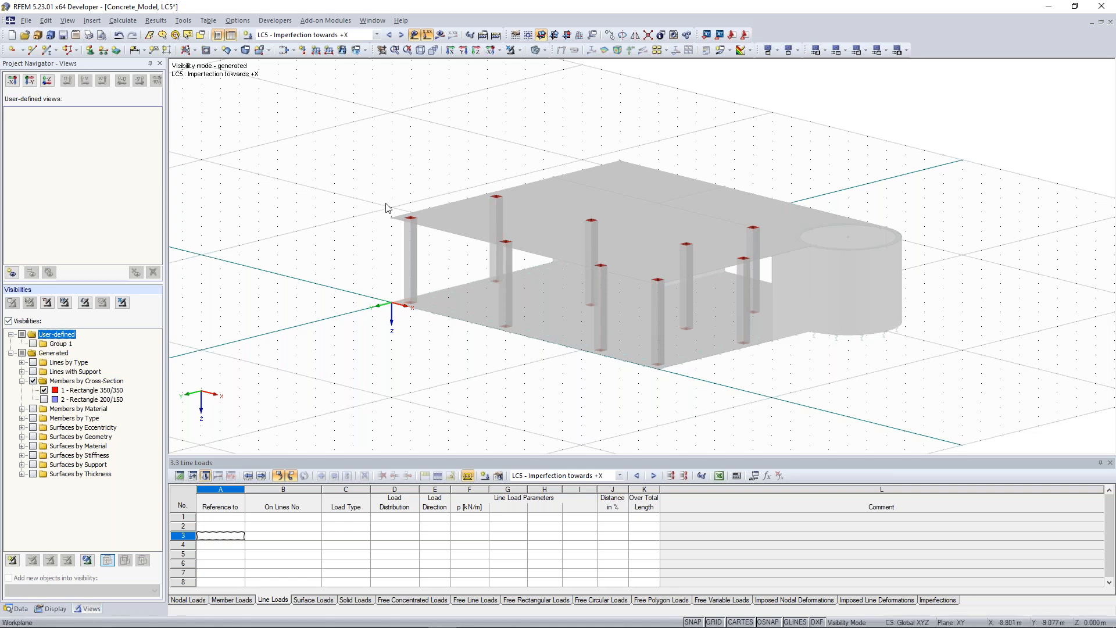
- Select all nine 350/350 columns and start a new graphically assigned imperfection for them in LC5
left_click_drag(319, 122, 870, 414)
left_click(360, 146)
left_click_drag(331, 112, 837, 397)
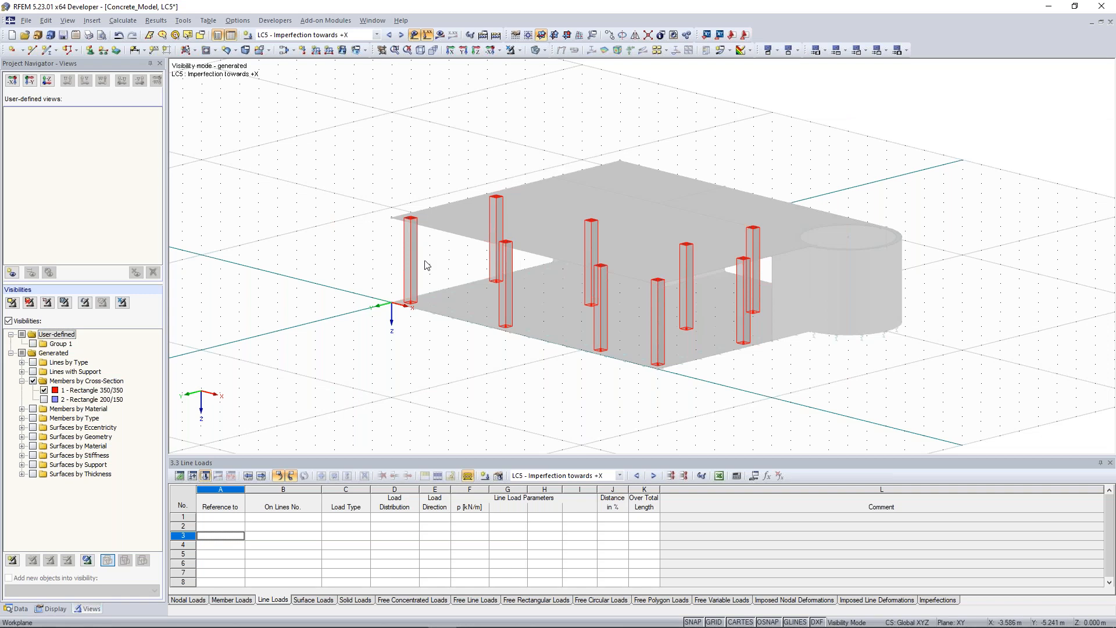
left_click(327, 124)
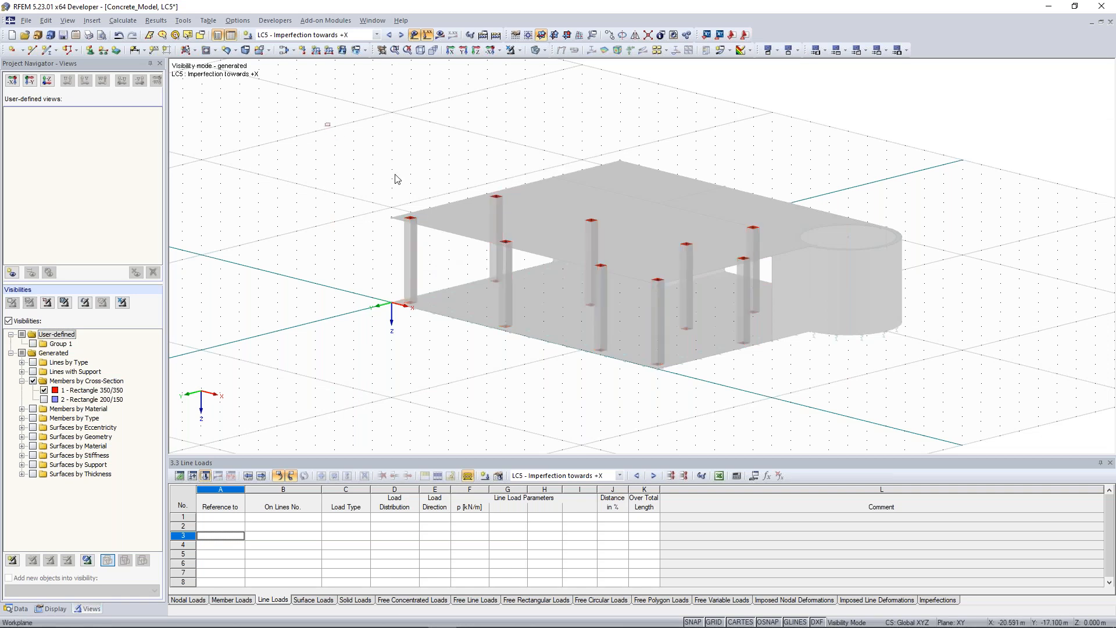
left_click_drag(328, 124, 395, 174)
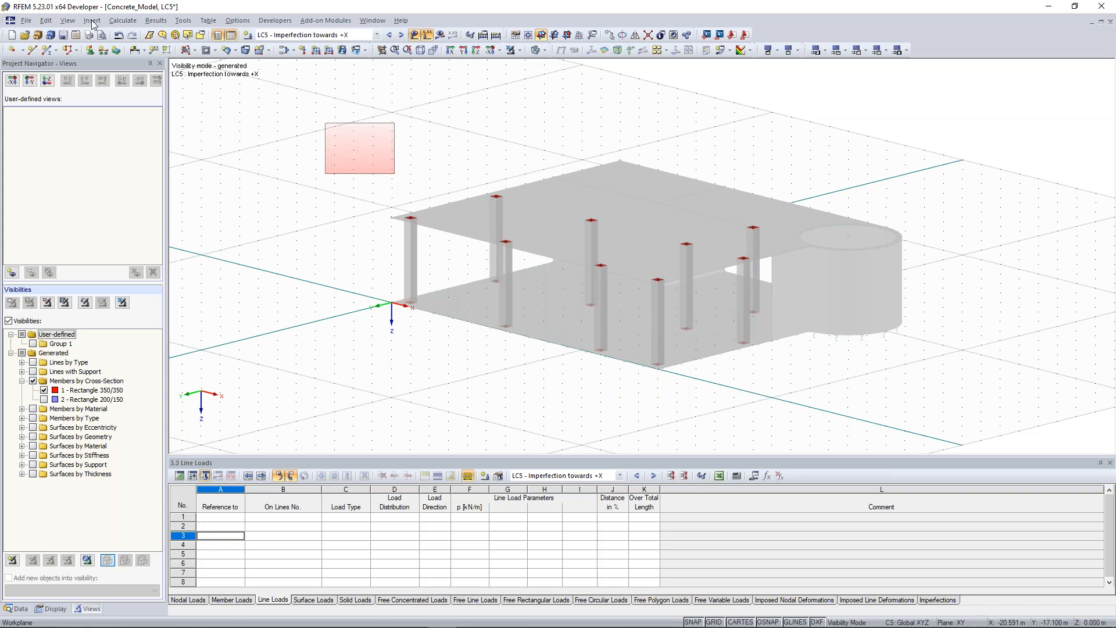
left_click(93, 24)
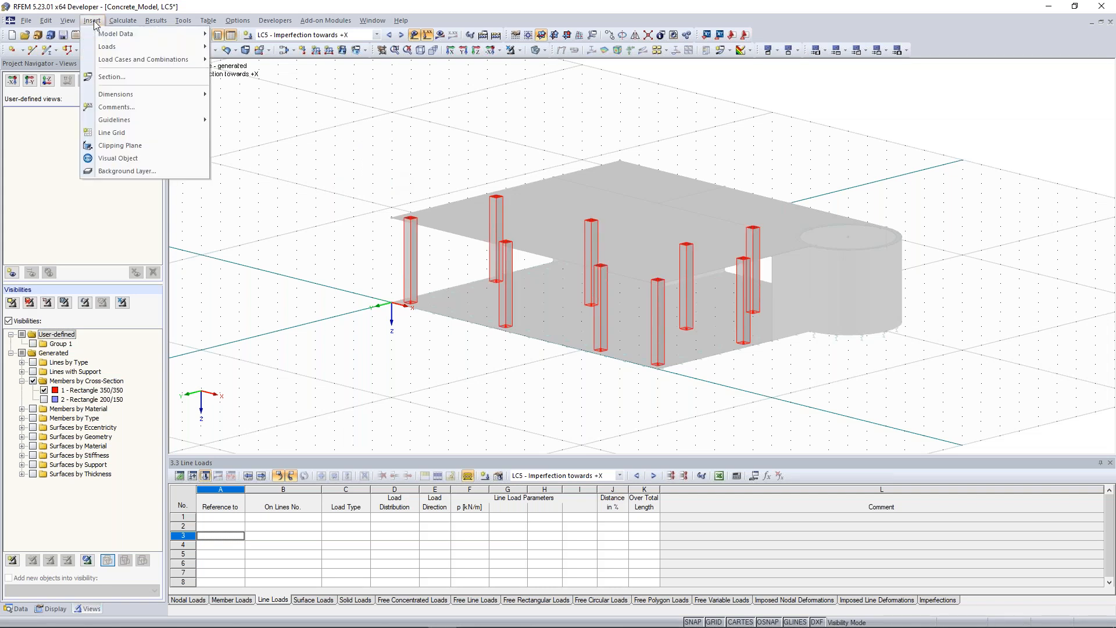
mouse_move(127, 47)
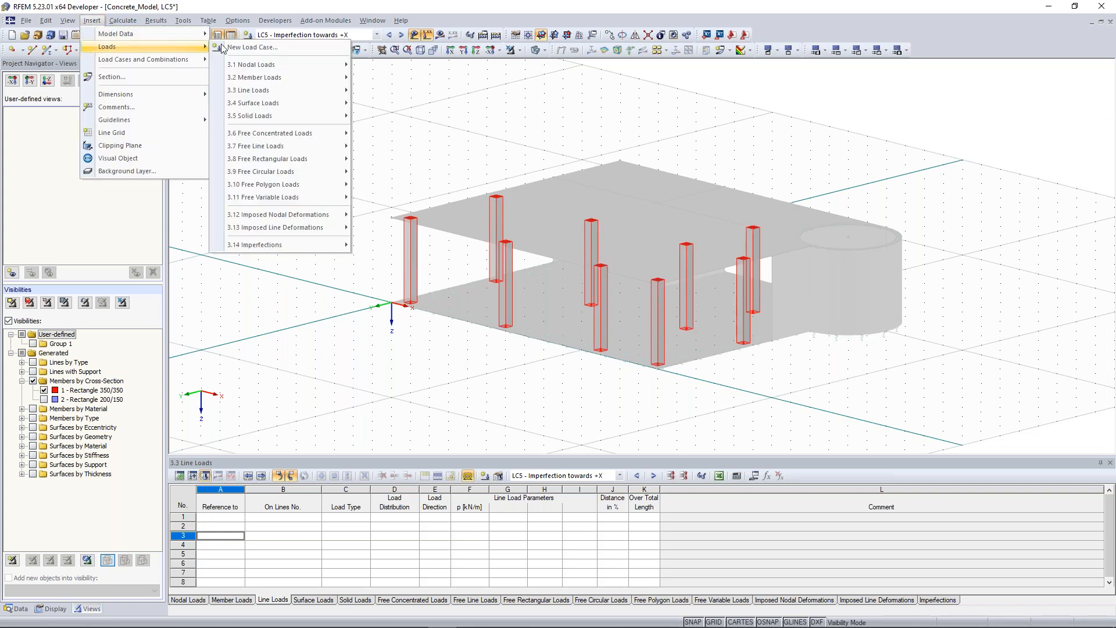
mouse_move(295, 241)
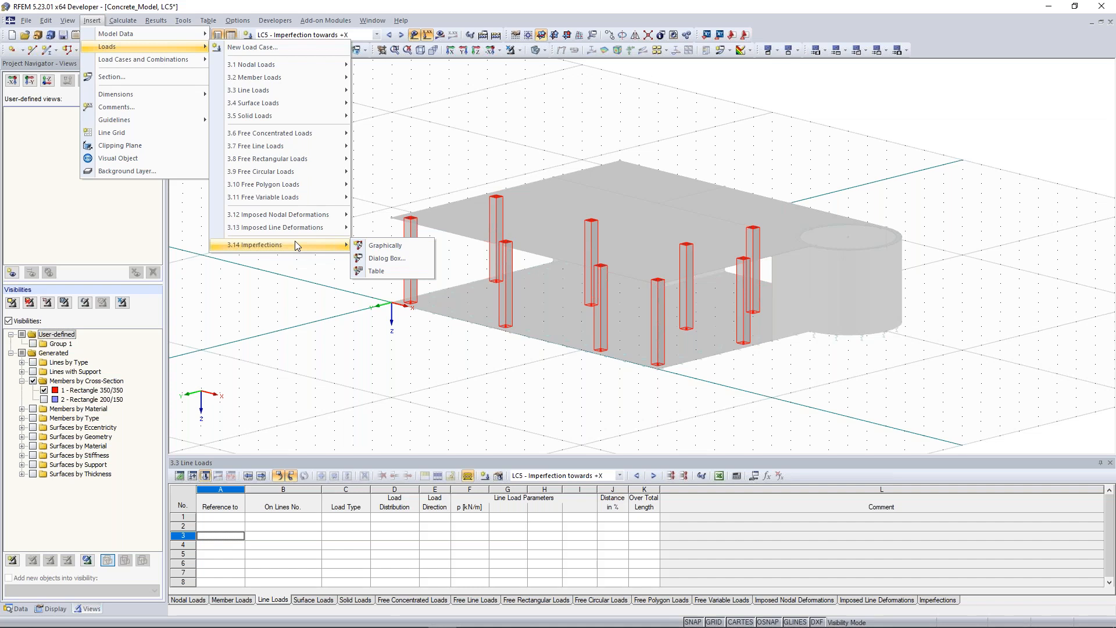
left_click(387, 246)
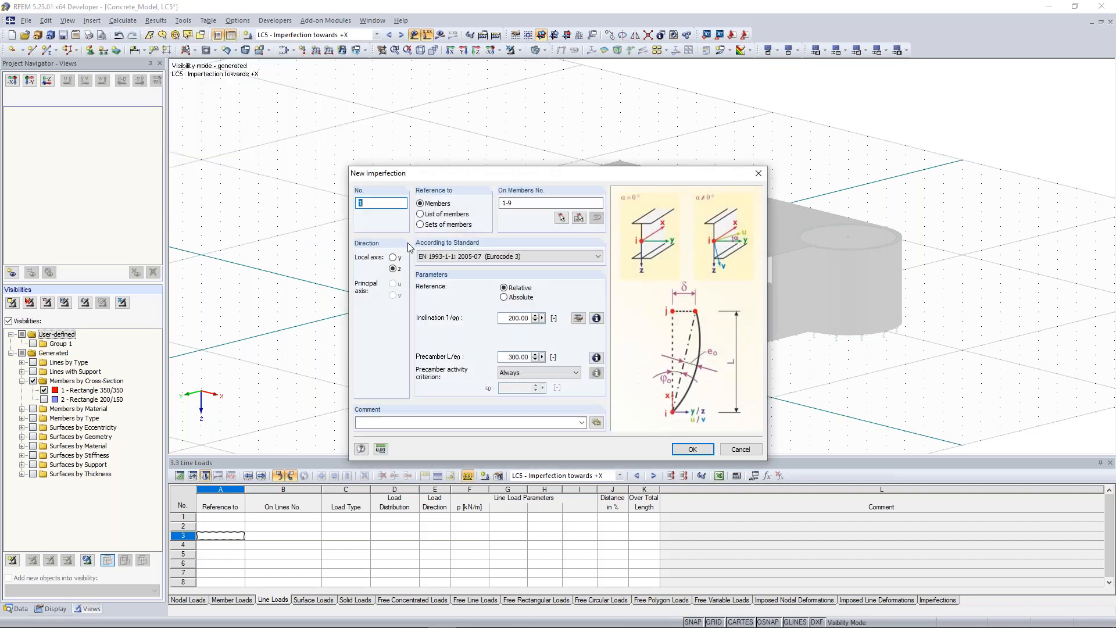
- Define the imperfection on members 1-9 per EN 1992-1-1: 2004-12 in local z, with inclination 1/φ0 of 200 and precamber 0
left_click_drag(295, 168, 0, 121)
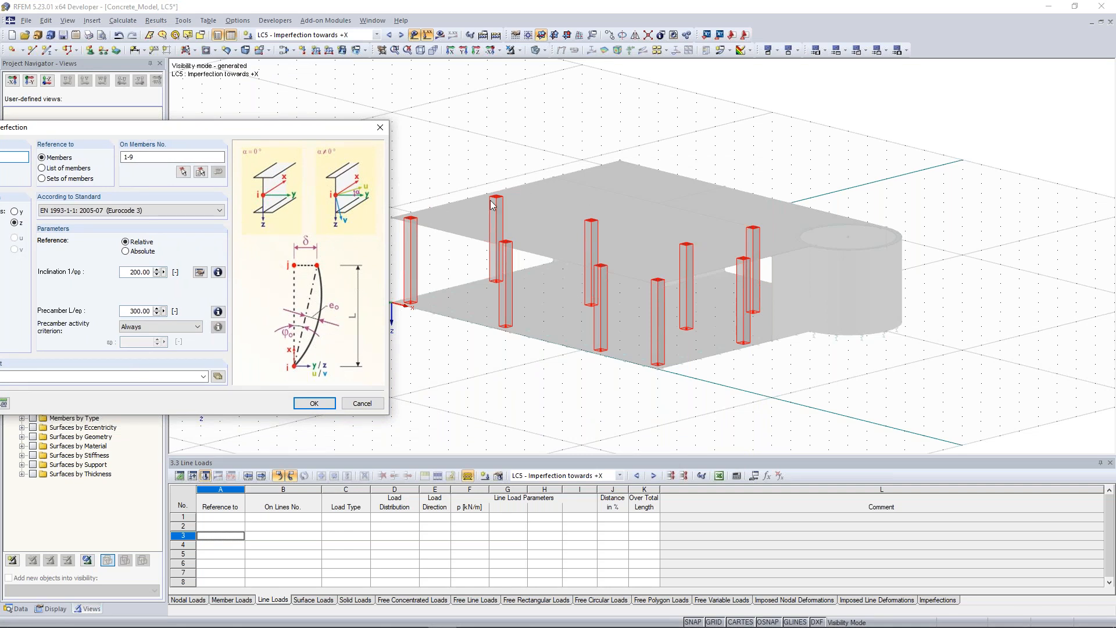
left_click_drag(125, 158, 992, 76)
double_click(143, 159)
double_click(137, 159)
left_click(137, 159)
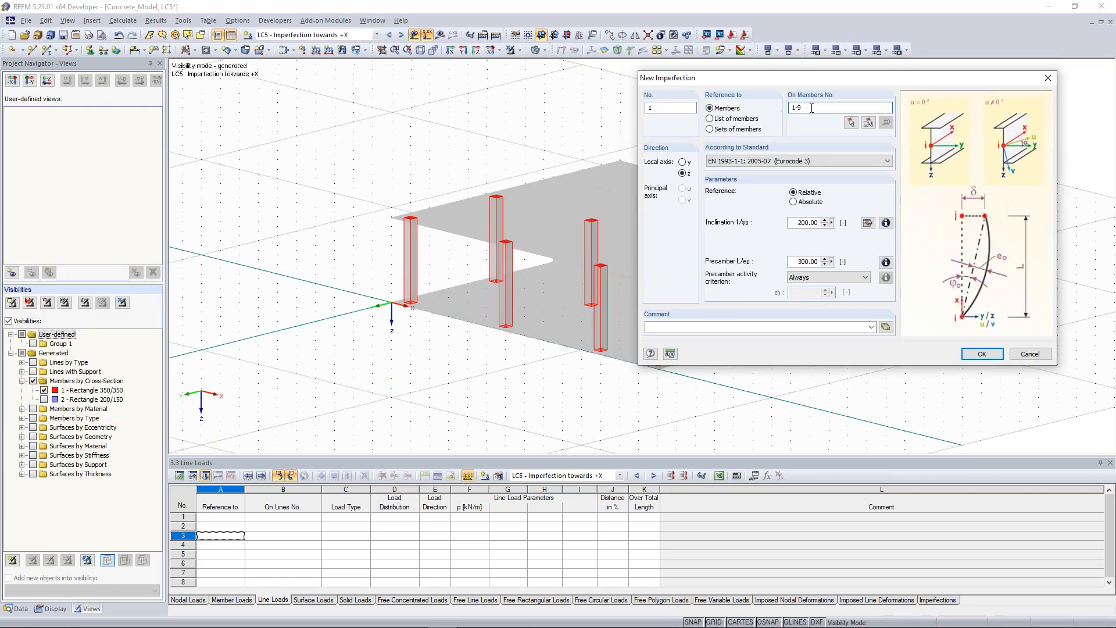
left_click(716, 109)
left_click_drag(795, 262, 841, 263)
type("0")
left_click_drag(792, 222, 820, 227)
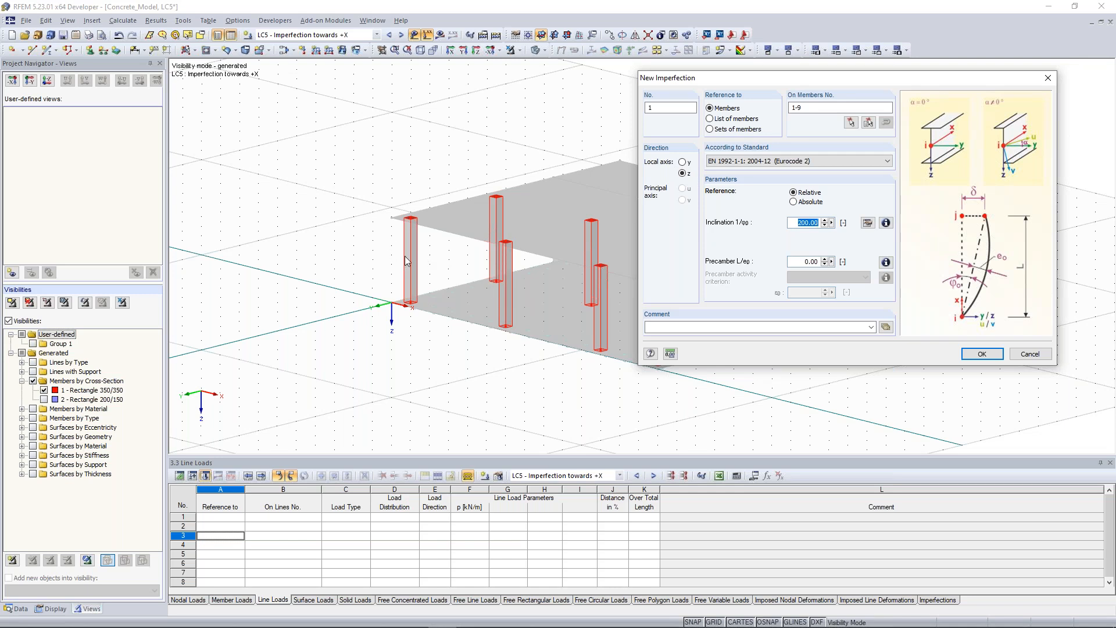
left_click(982, 355)
- Turn on the local axis systems of the members
middle_click_drag(498, 135, 561, 179, "ctrl")
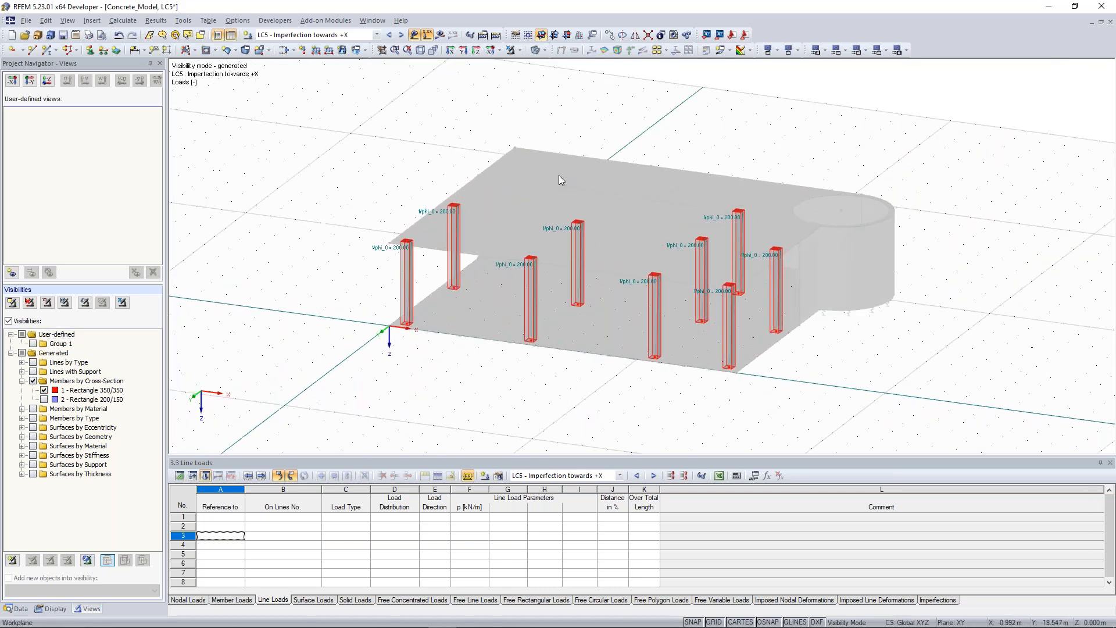
right_click(580, 259)
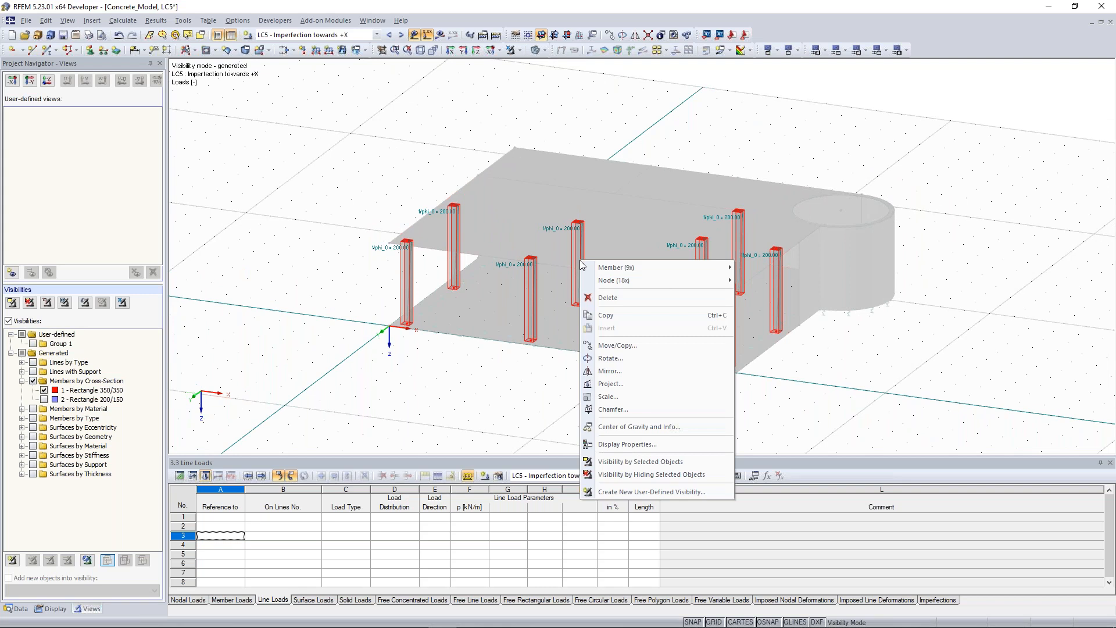
right_click(575, 283)
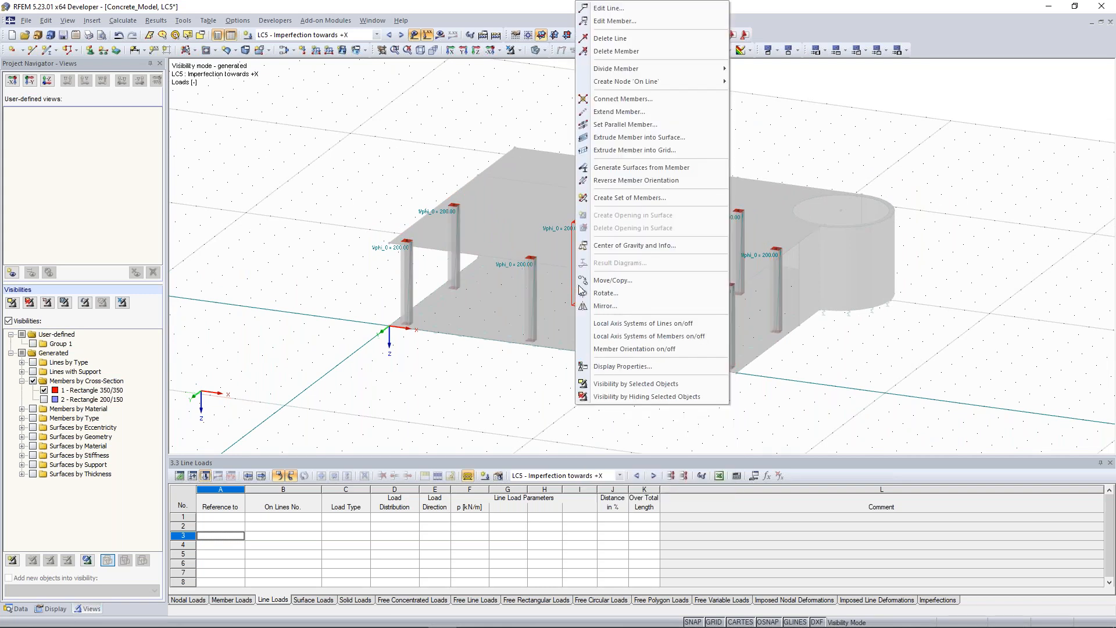
left_click(604, 337)
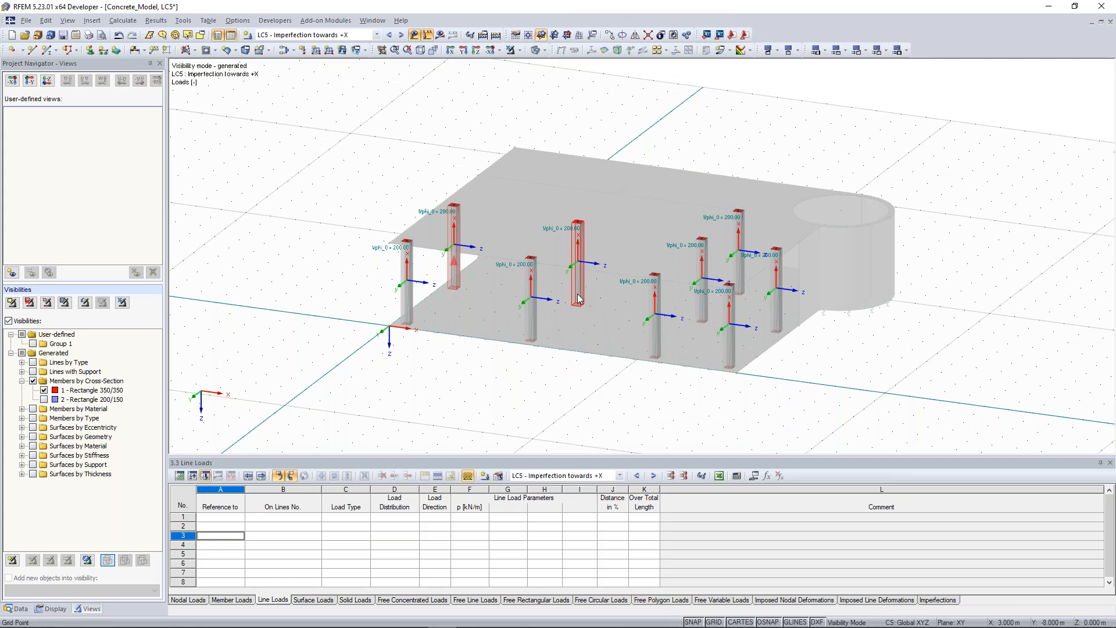
right_click(578, 298)
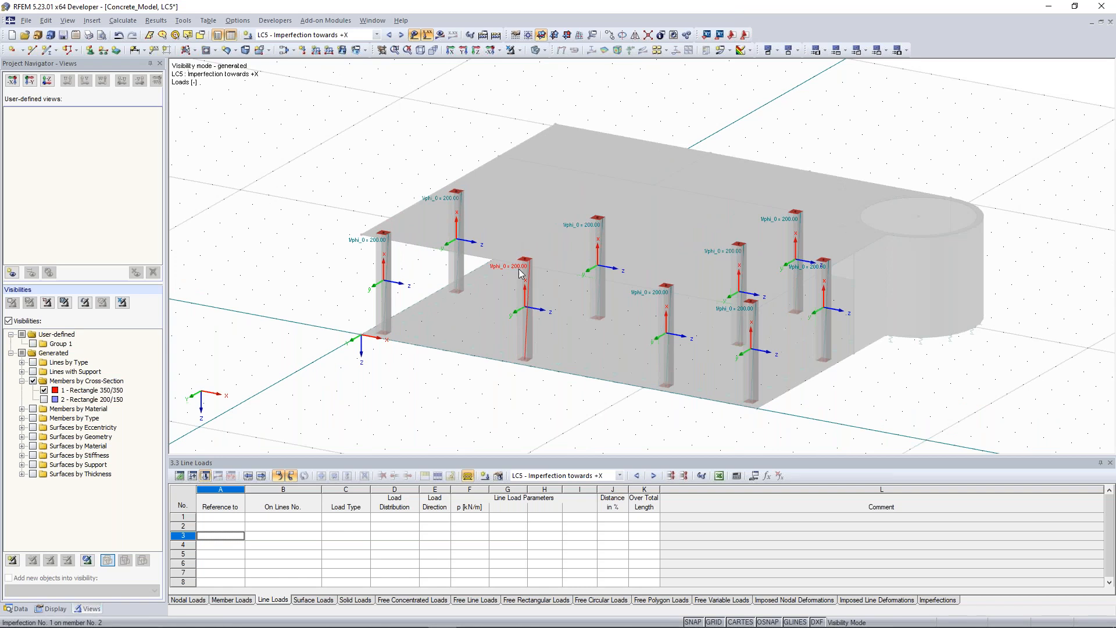
- Switch to the wireframe display model and examine the inclination direction of the column imperfections
left_click(536, 51)
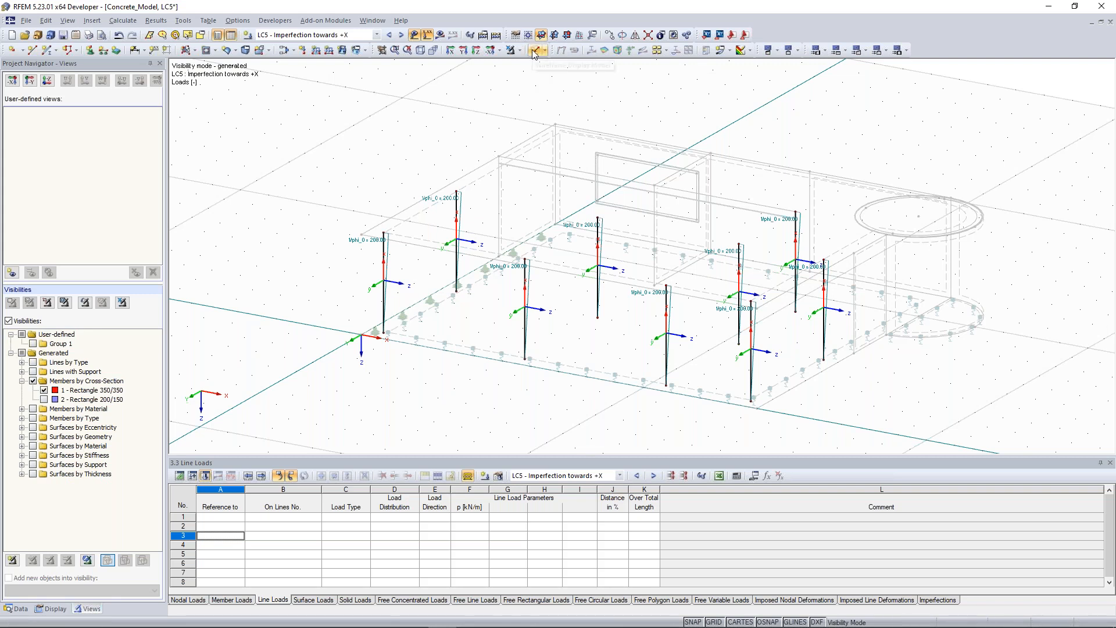
scroll(455, 200, "up", 1)
middle_click_drag(439, 209, 454, 199, "ctrl")
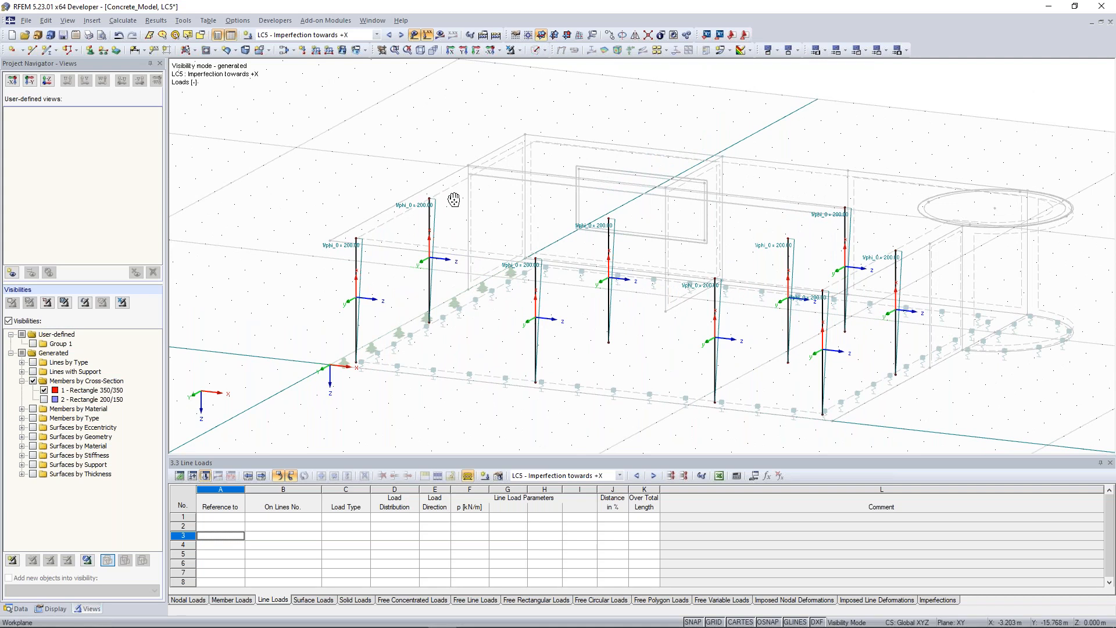
middle_click_drag(454, 200, 504, 198, "ctrl")
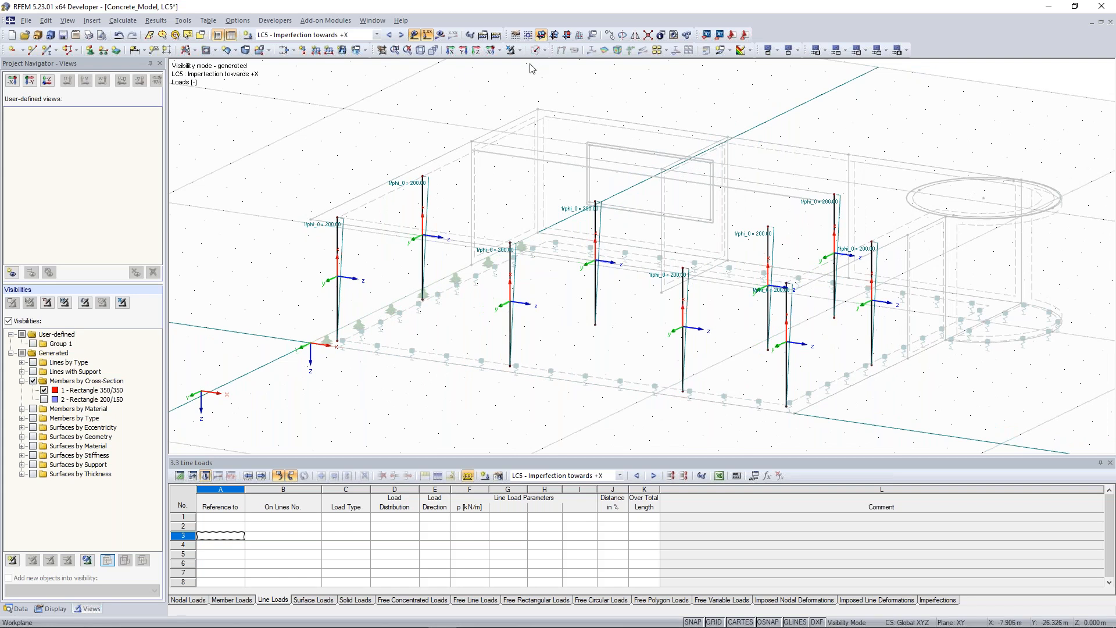
- In LC6 - Imperfection towards +Y, apply an imperfection to members 1-9 in local y with inclination 200 and precamber 0 per EN 1992-1-1
scroll(358, 36, "down", 1)
scroll(361, 141, "down", 2)
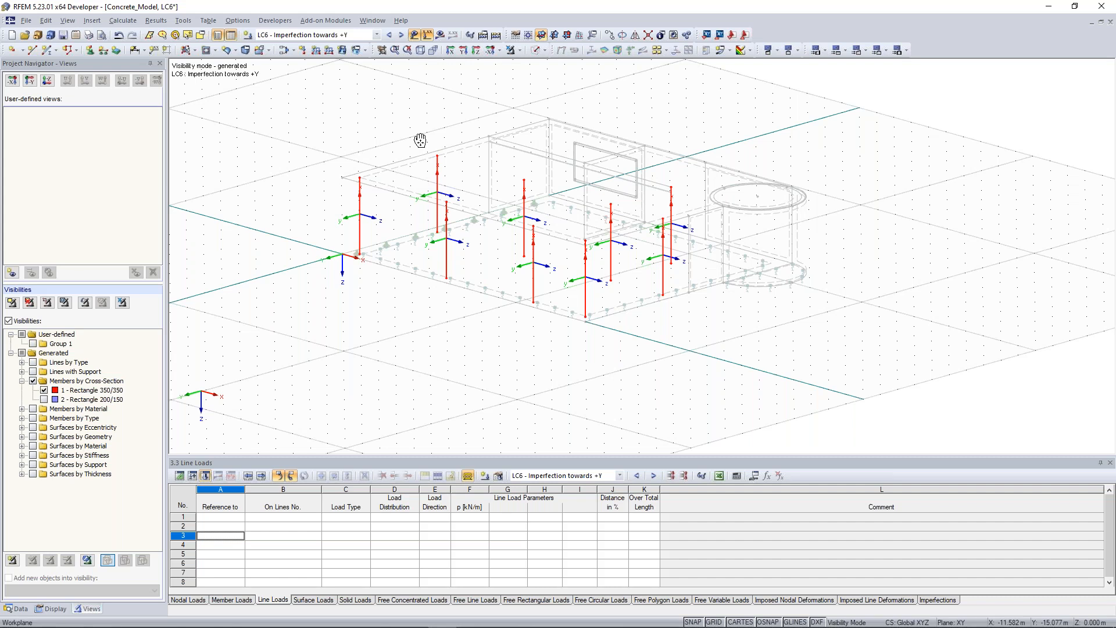
middle_click_drag(420, 140, 440, 153)
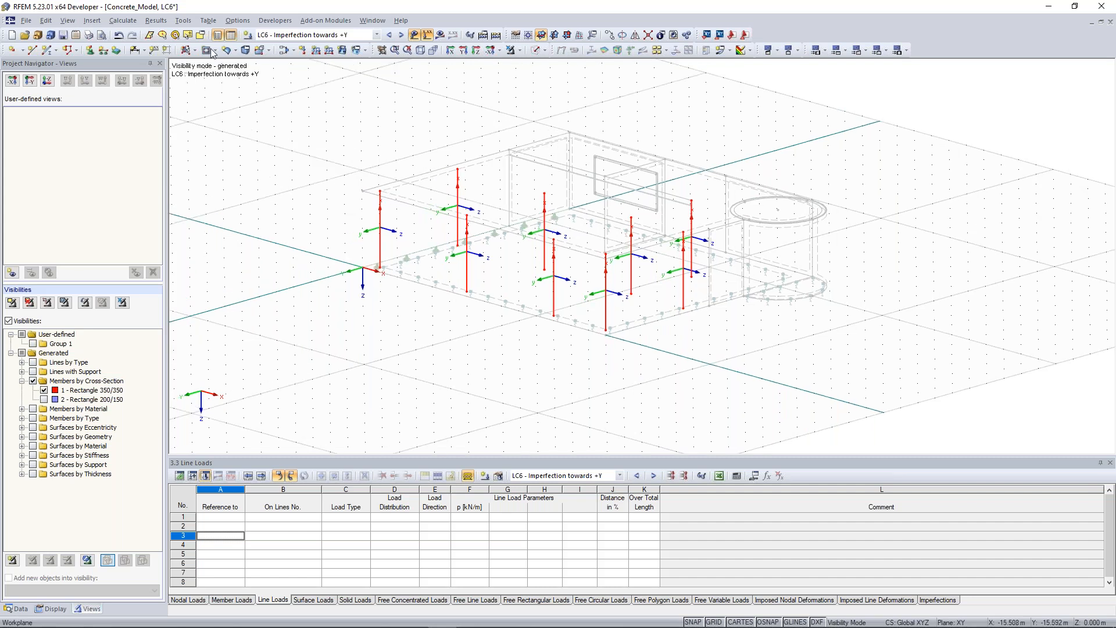
left_click(92, 20)
mouse_move(145, 46)
mouse_move(302, 245)
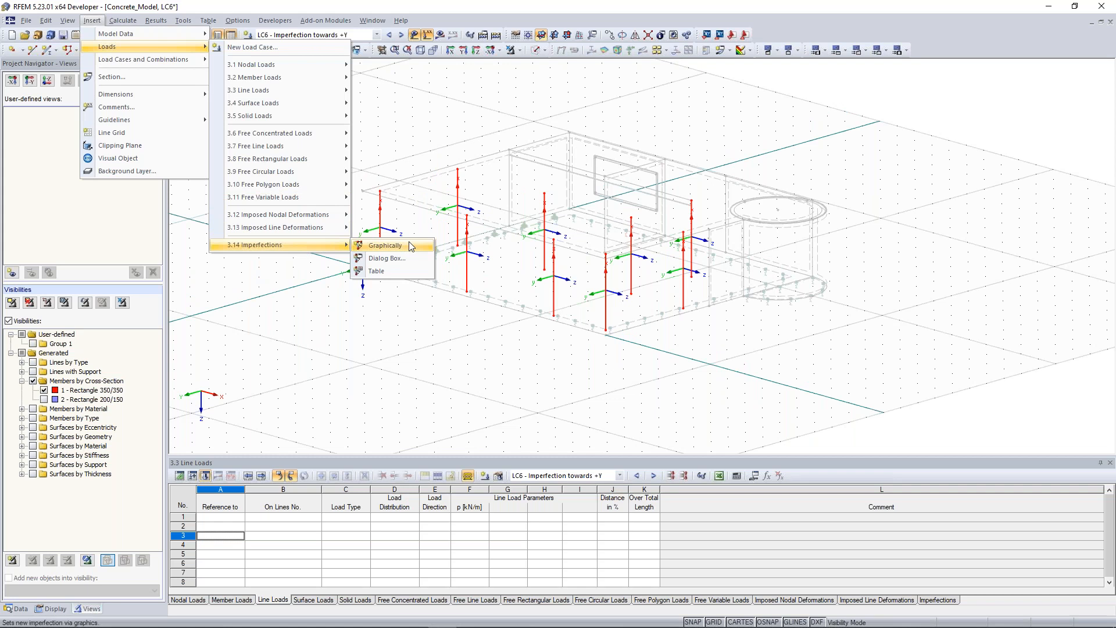
left_click(410, 245)
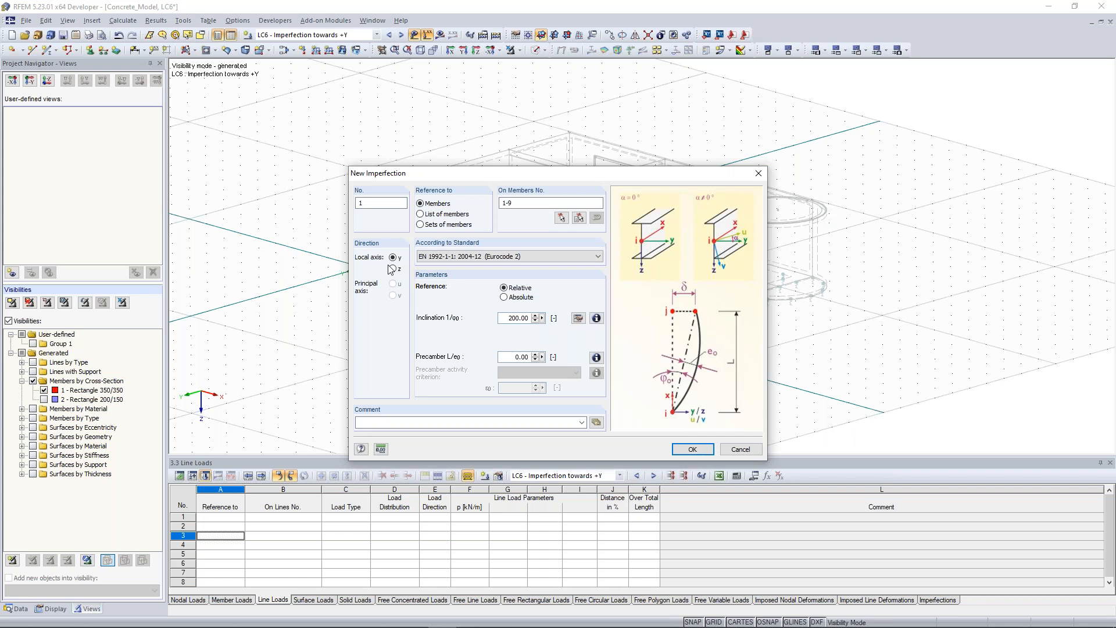
left_click(693, 449)
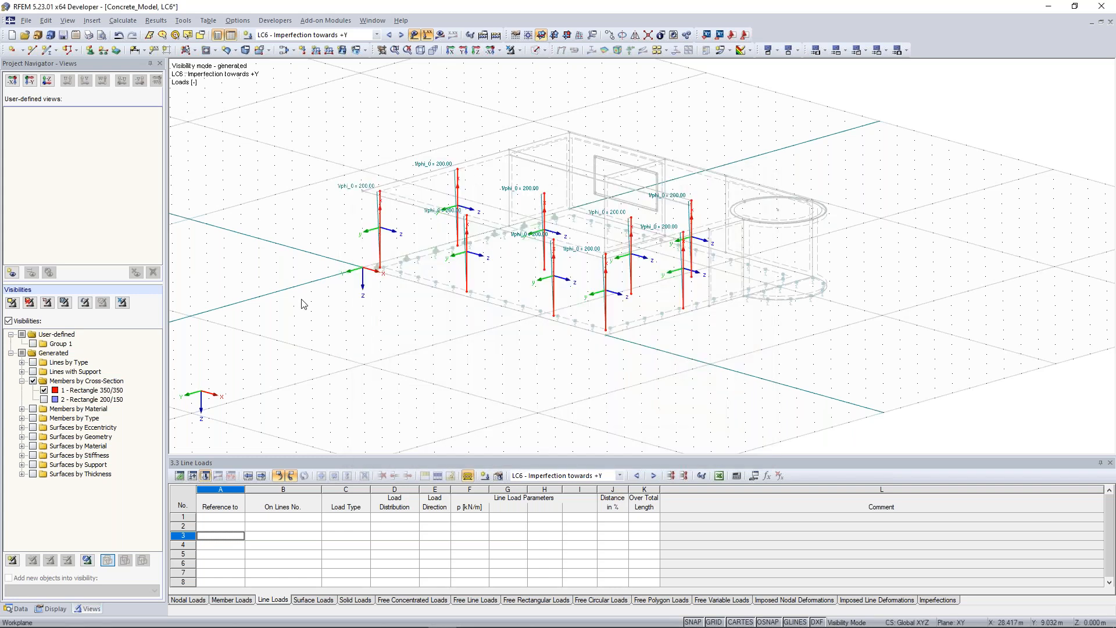
- Cancel the visibility mode to show the whole building, displayed as a solid transparent model
scroll(729, 150, "up", 1)
mouse_move(611, 145)
middle_mouse_down("ctrl")
mouse_move(601, 147)
mouse_move(618, 149)
middle_mouse_up("ctrl")
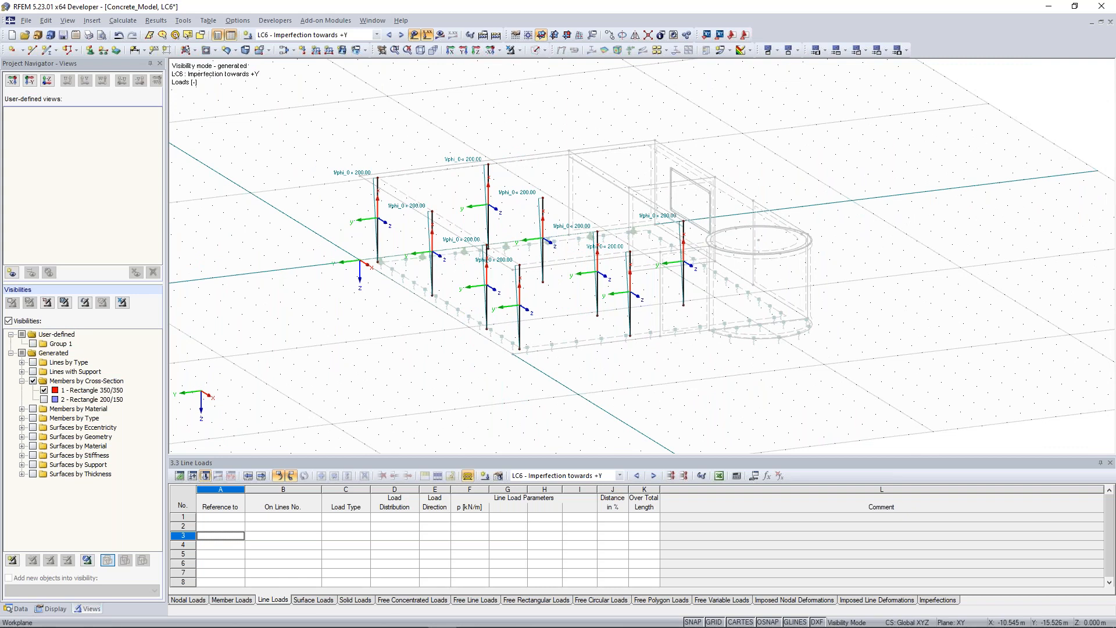
left_click(536, 51)
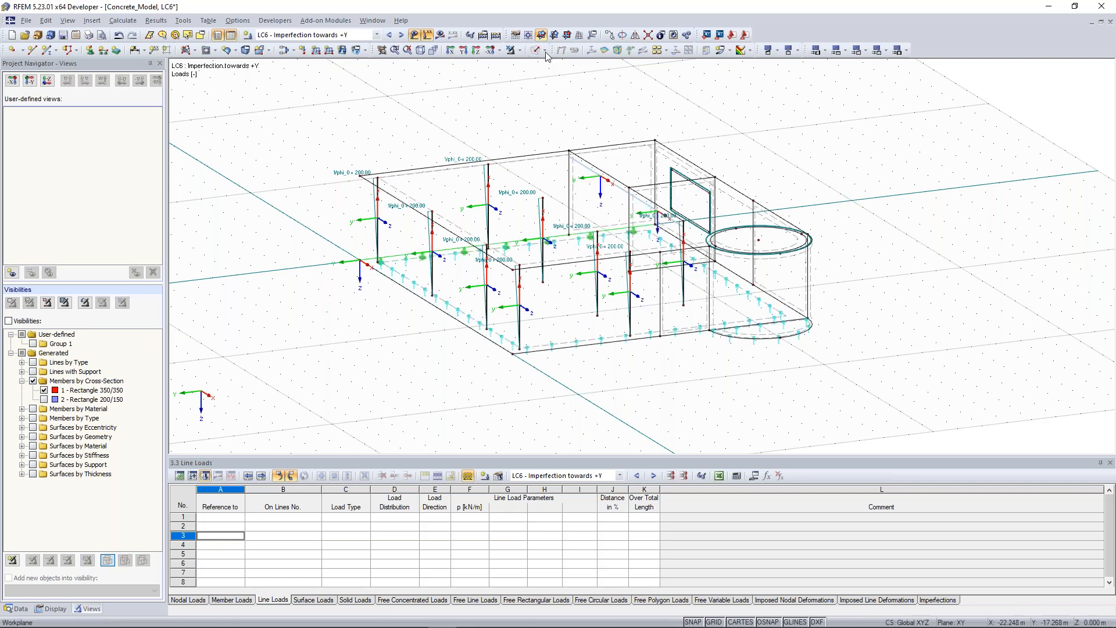
left_click(546, 51)
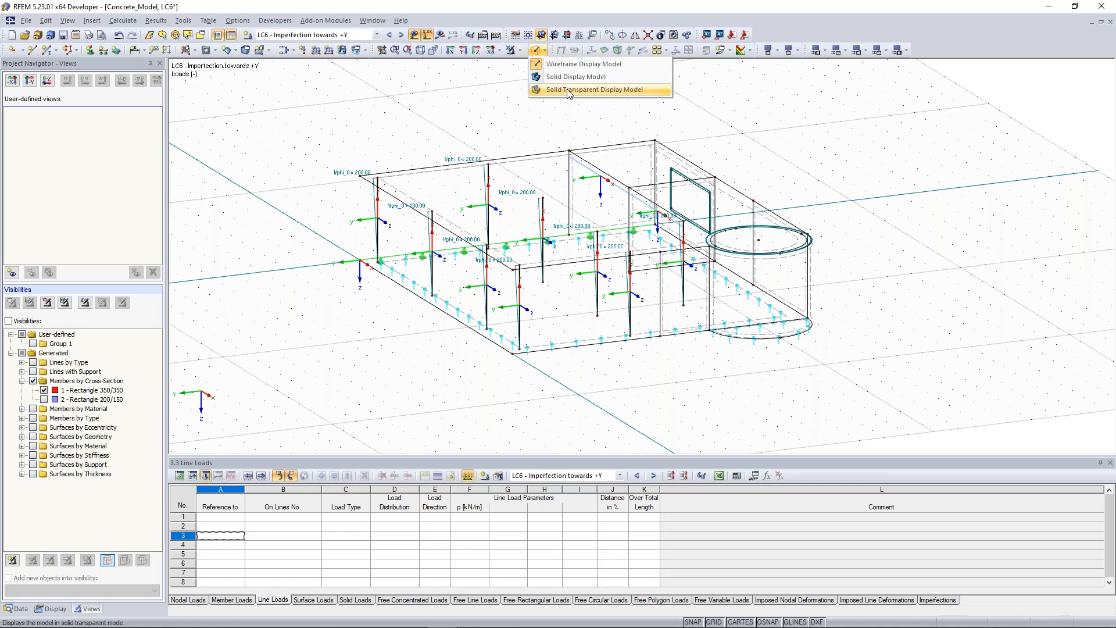
left_click(569, 93)
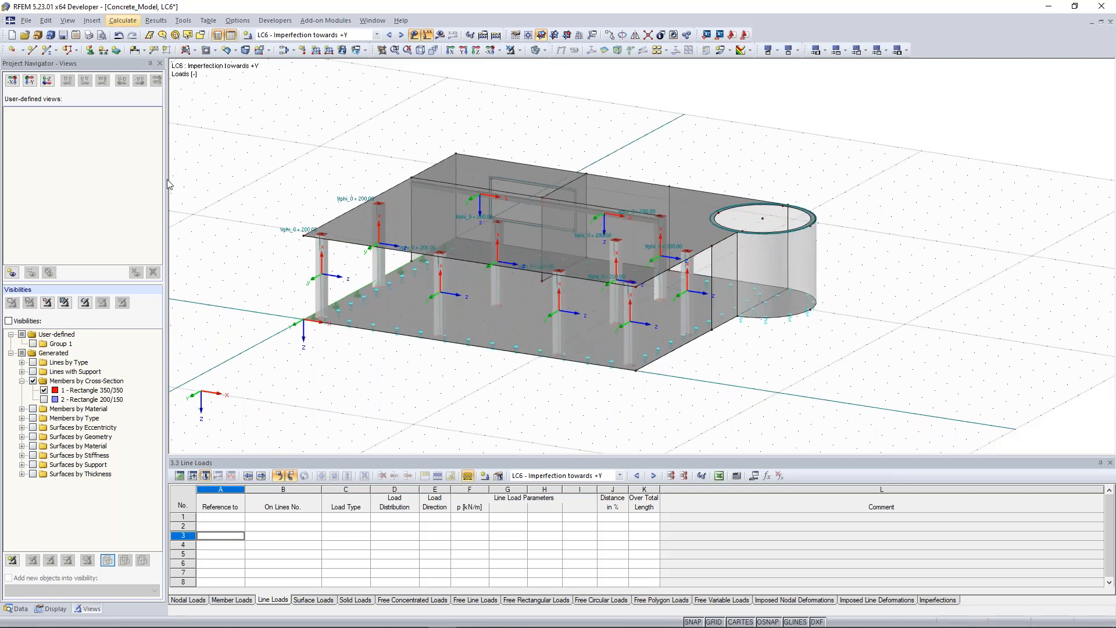
- Review the FE mesh settings and accept them with a target length of finite elements of 0.500 m
left_click(123, 20)
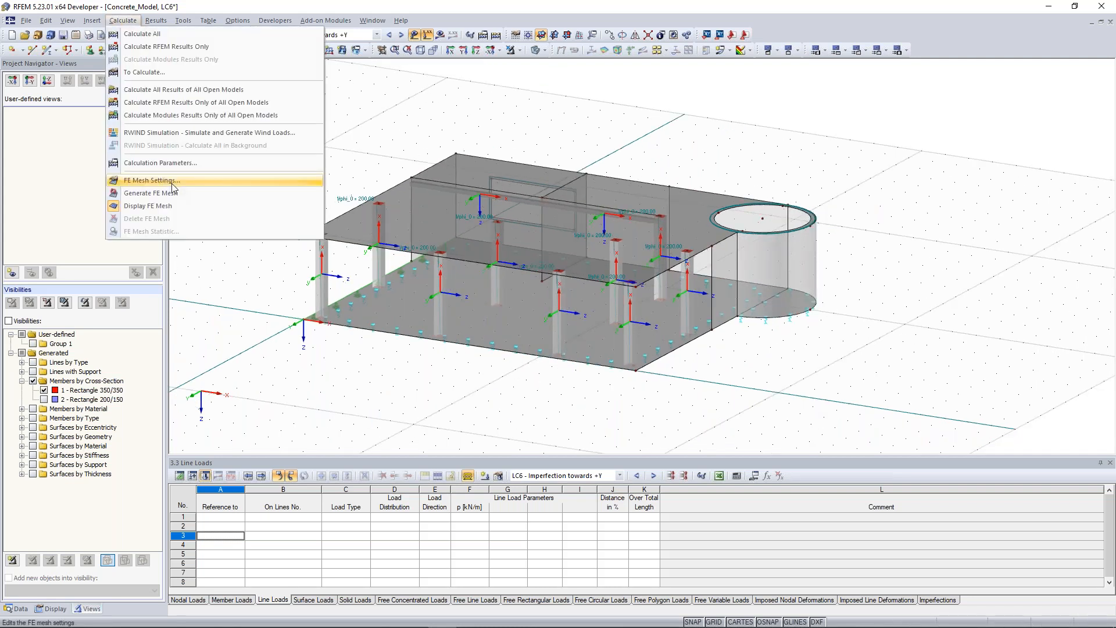
left_click(173, 182)
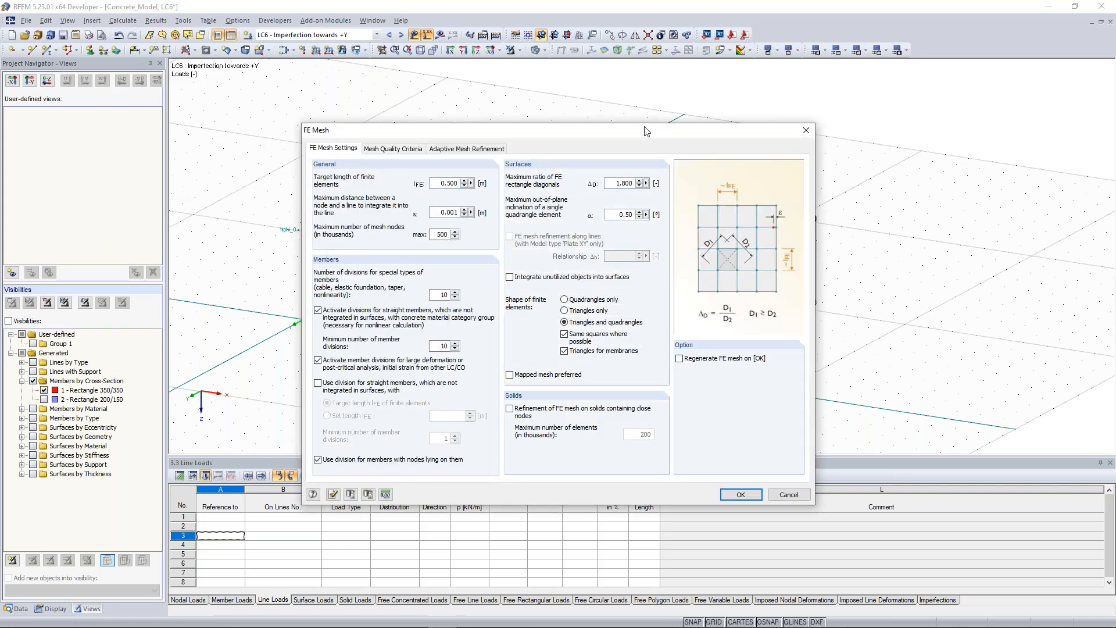
left_click_drag(634, 137, 579, 100)
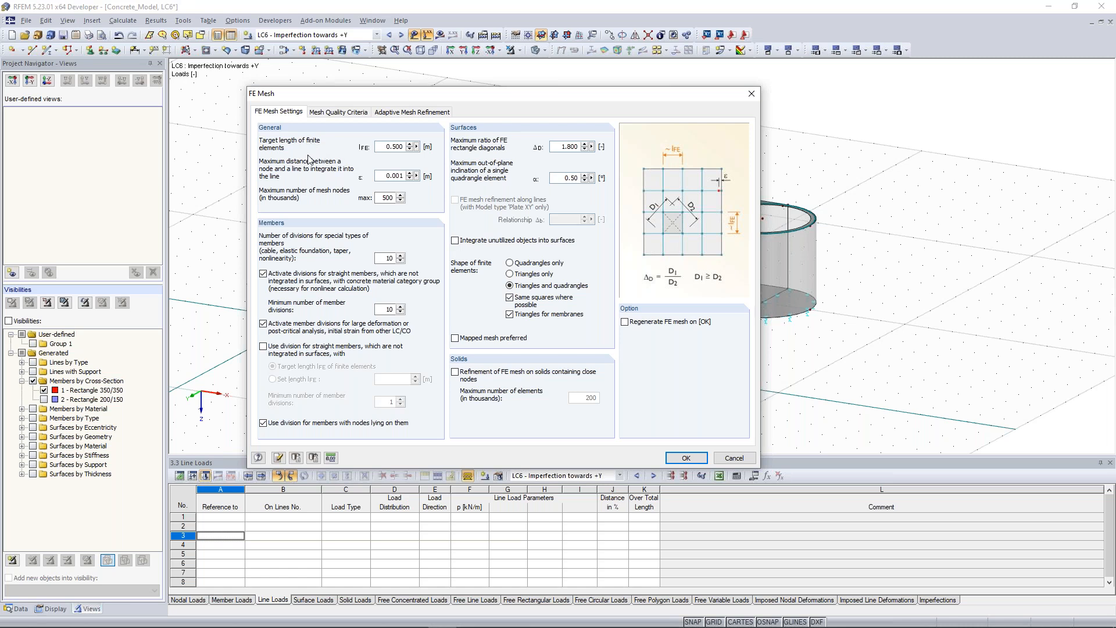
mouse_move(383, 146)
left_mouse_down()
mouse_move(411, 146)
mouse_move(400, 149)
left_mouse_up()
left_click(388, 148)
left_click_drag(530, 94, 494, 310)
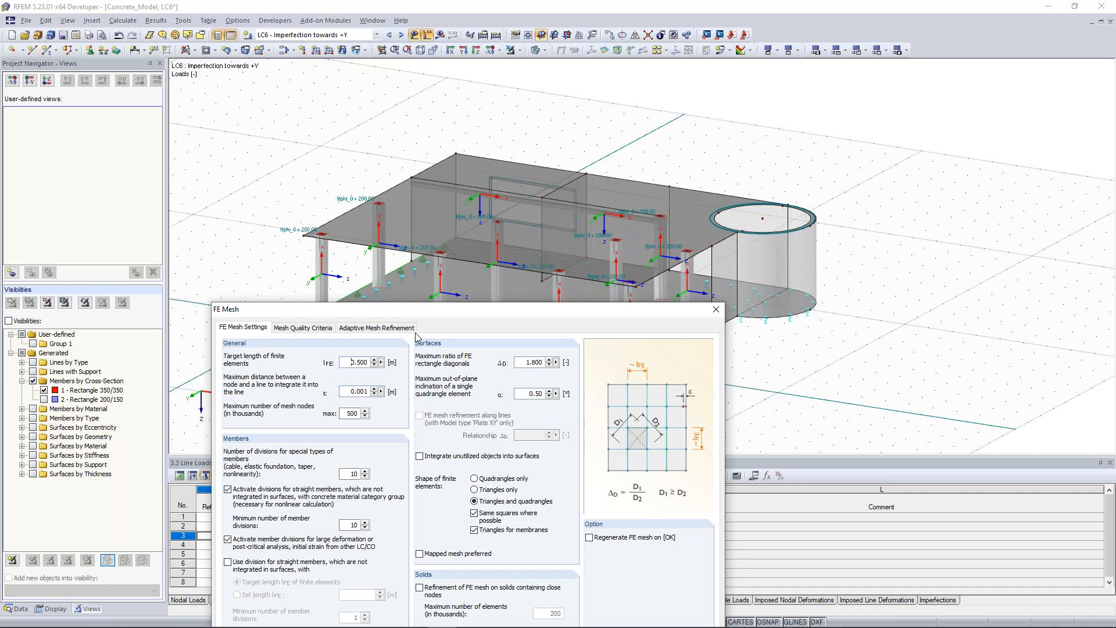
left_click_drag(347, 362, 365, 361)
left_click(349, 361)
double_click(351, 363)
left_click_drag(439, 315, 388, 115)
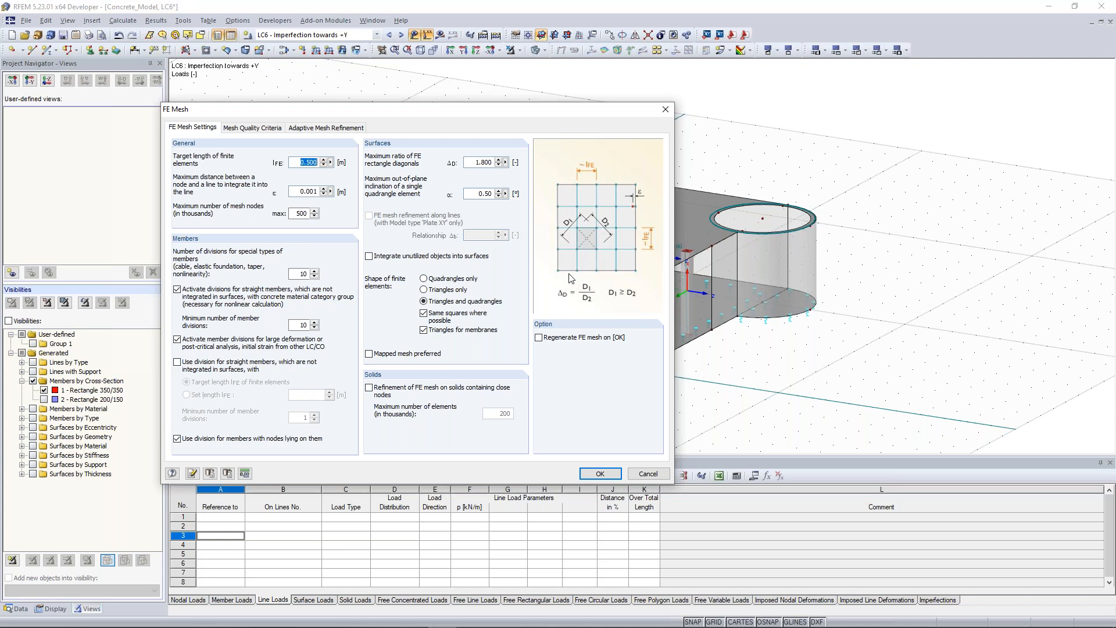
left_click(600, 474)
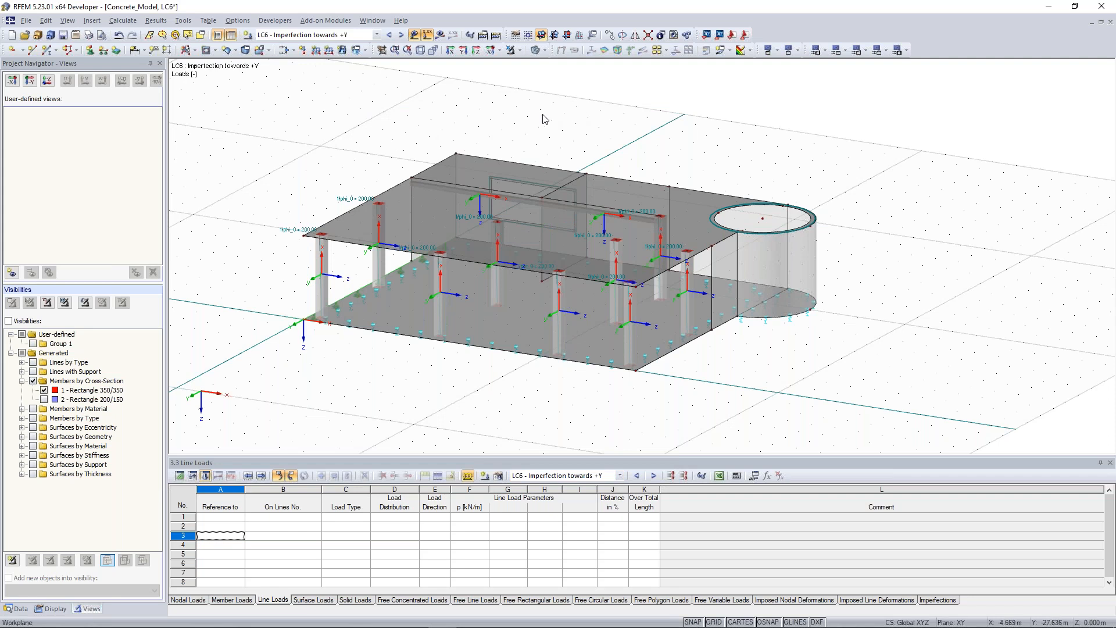
middle_click_drag(542, 115, 532, 142, "ctrl")
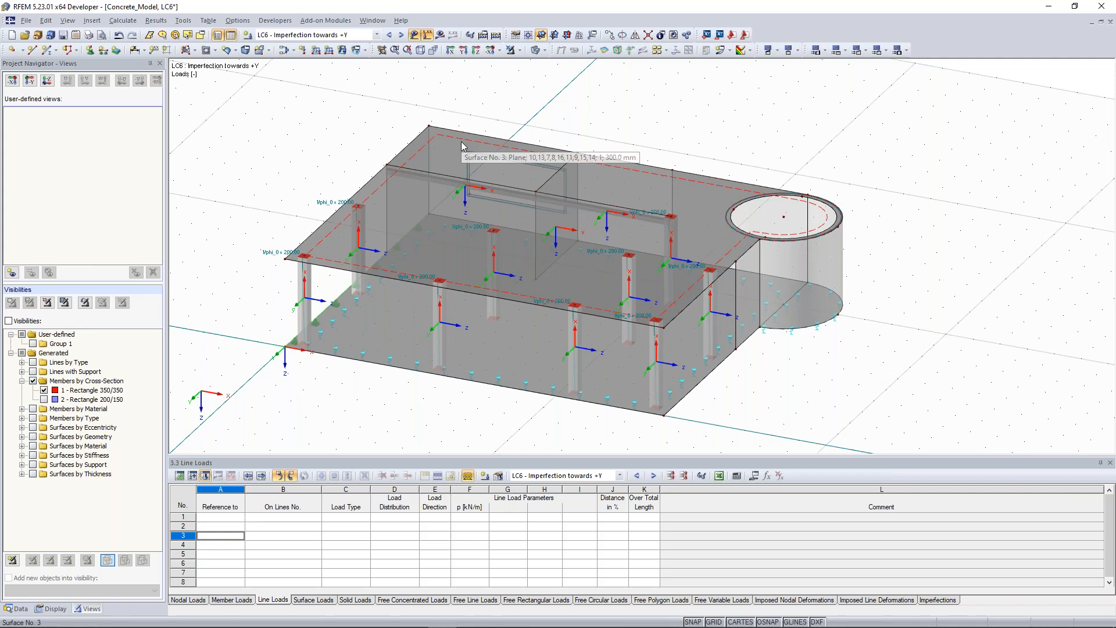
scroll(463, 145, "up", 4)
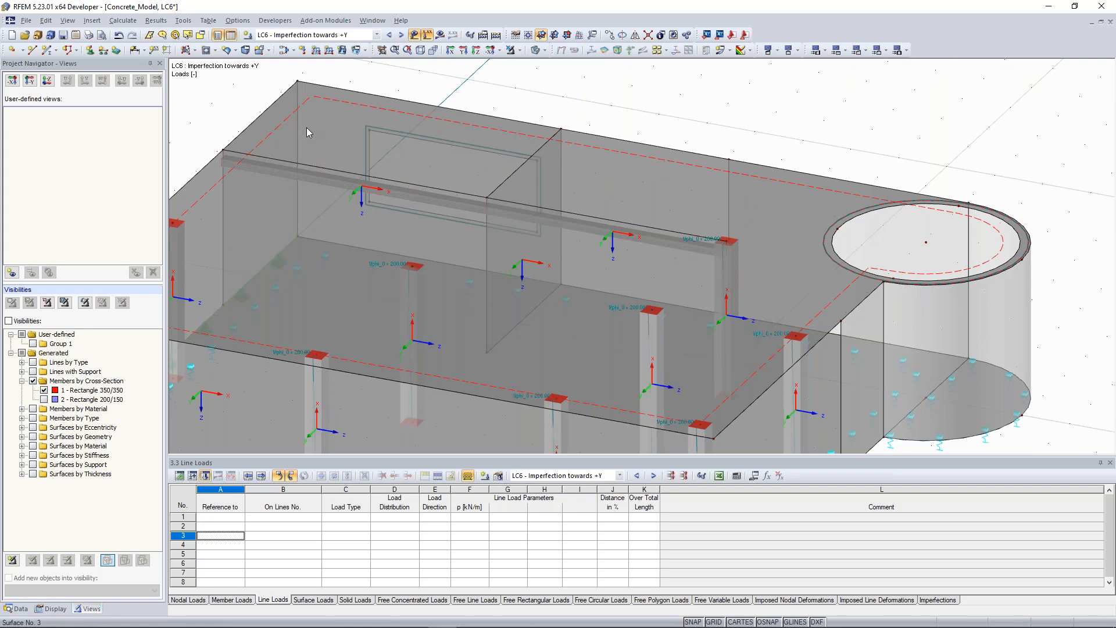
- Examine the building from both sides, checking the window wall, internal wall and upper slab as candidates for FE mesh refinement
middle_click_drag(773, 204, 349, 204, "ctrl")
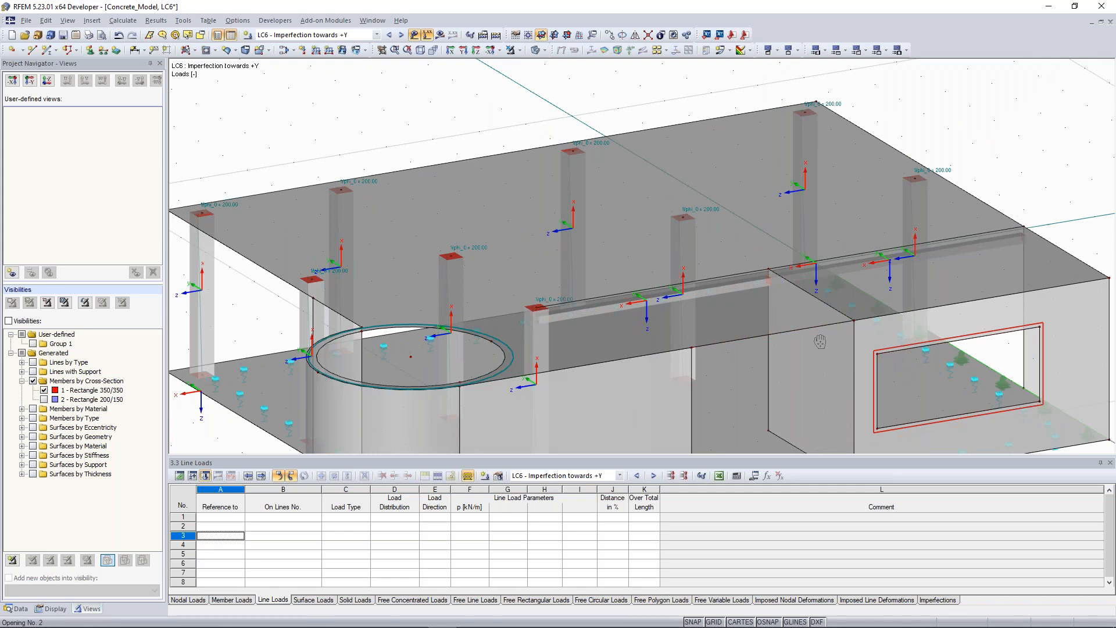
middle_click_drag(820, 342, 494, 341, "ctrl")
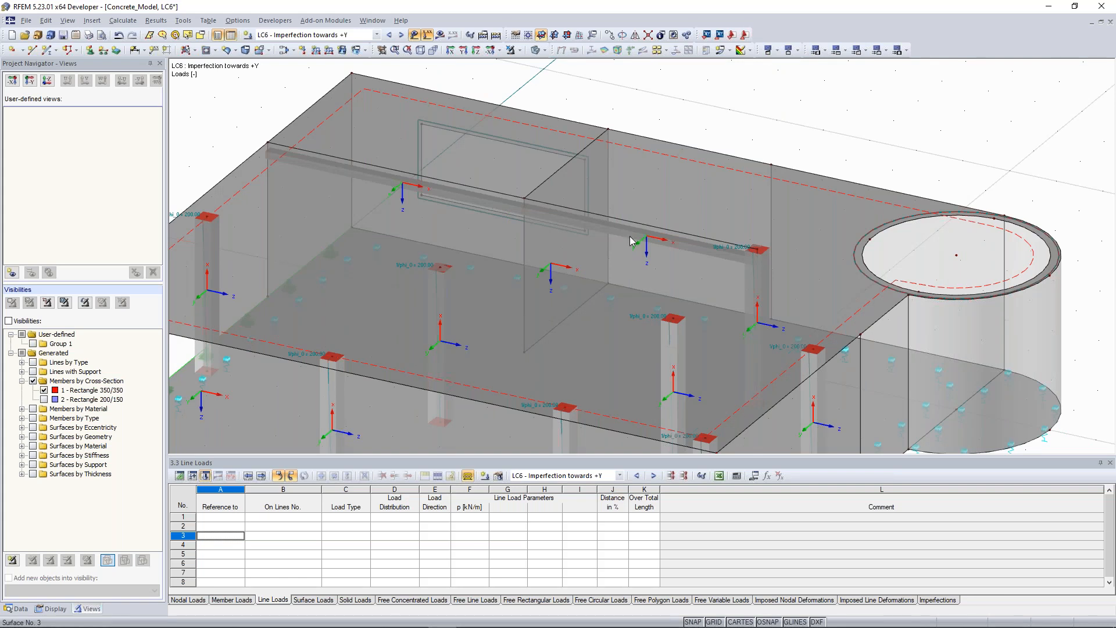
middle_click_drag(635, 127, 686, 166)
scroll(673, 218, "down", 3)
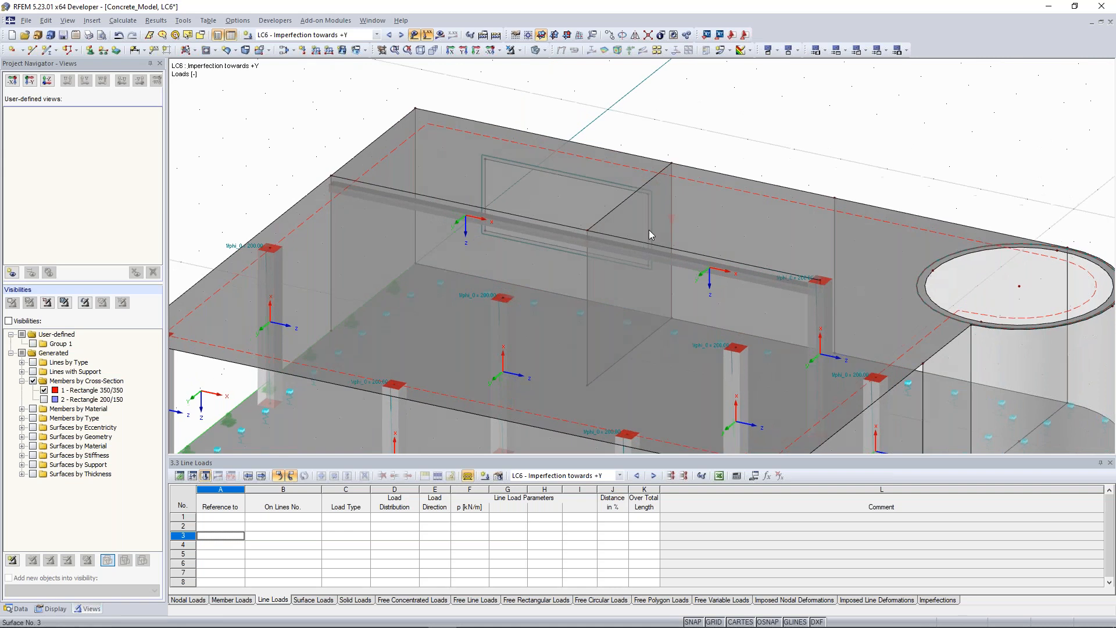
scroll(672, 217, "up", 2)
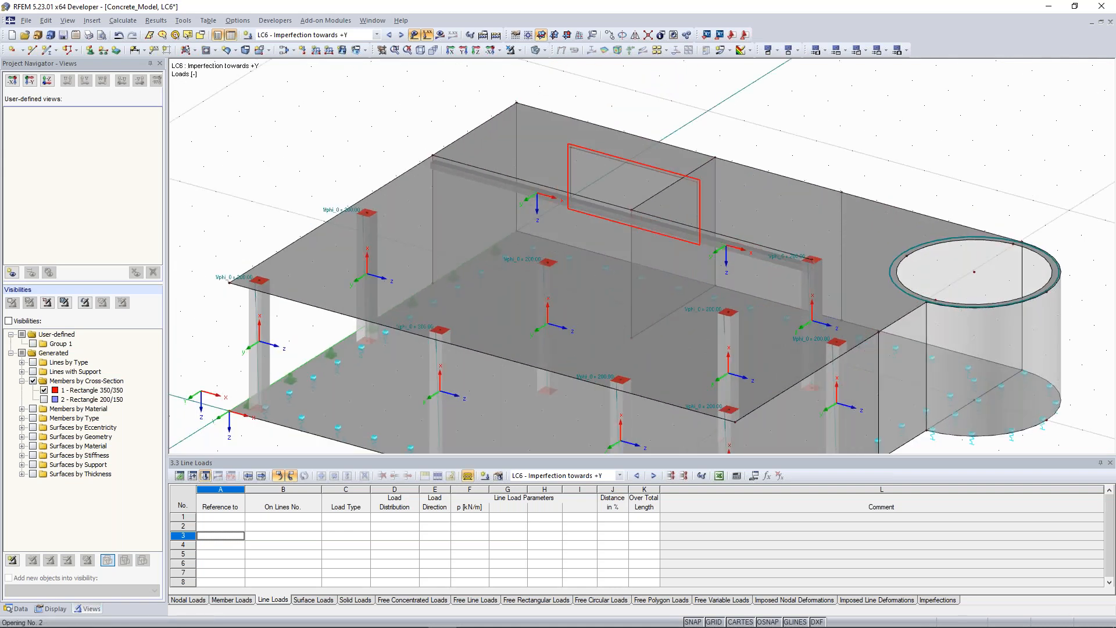
middle_click_drag(648, 215, 639, 224)
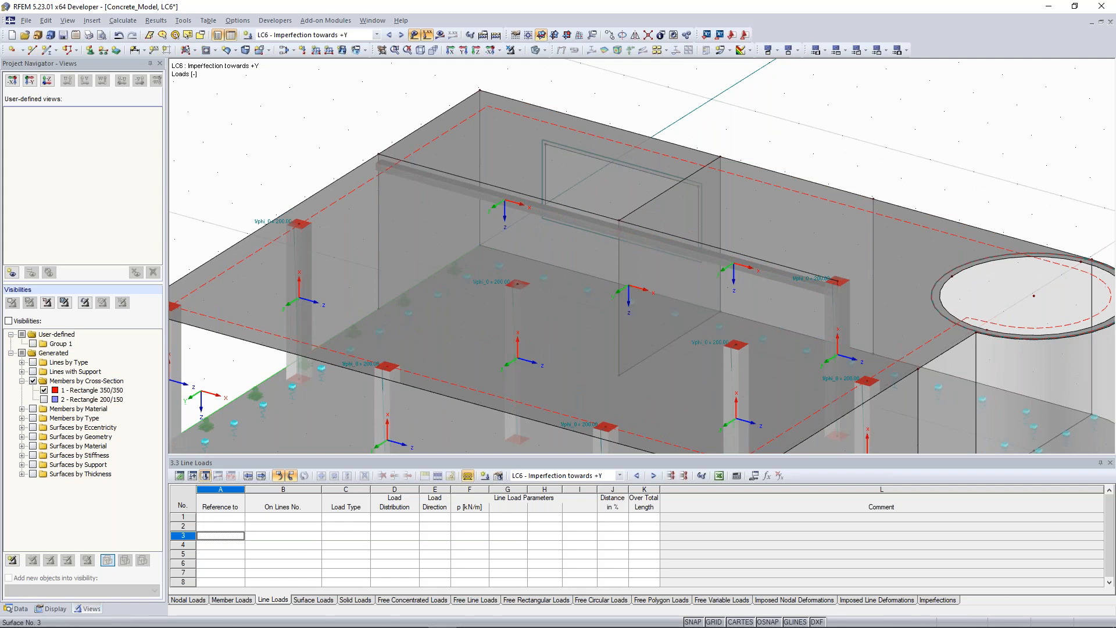
scroll(636, 220, "up", 1)
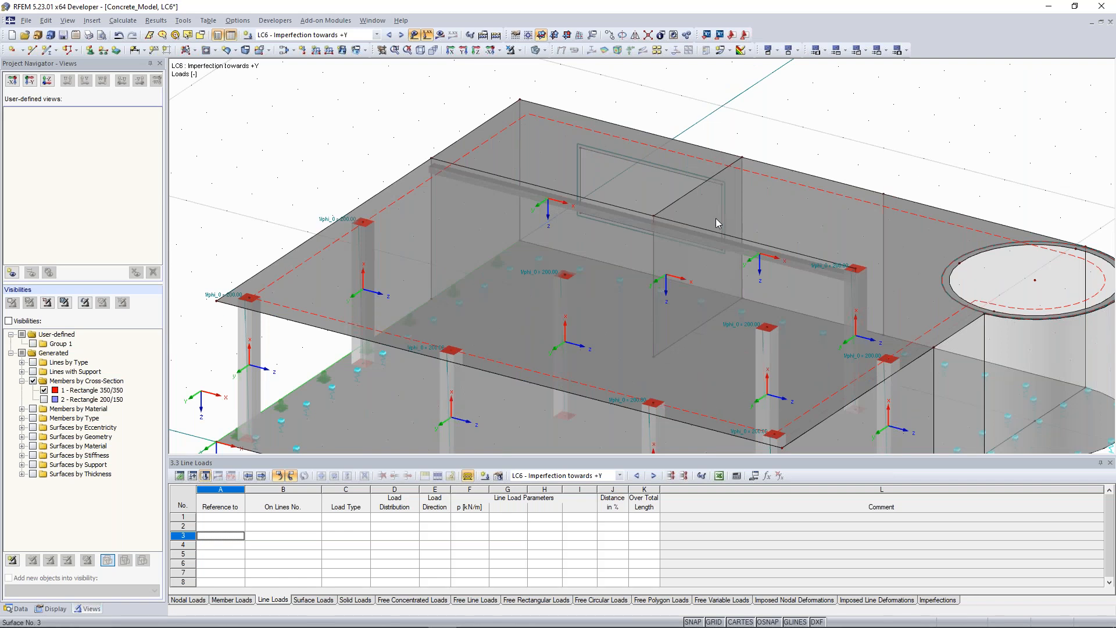
scroll(716, 218, "up", 2)
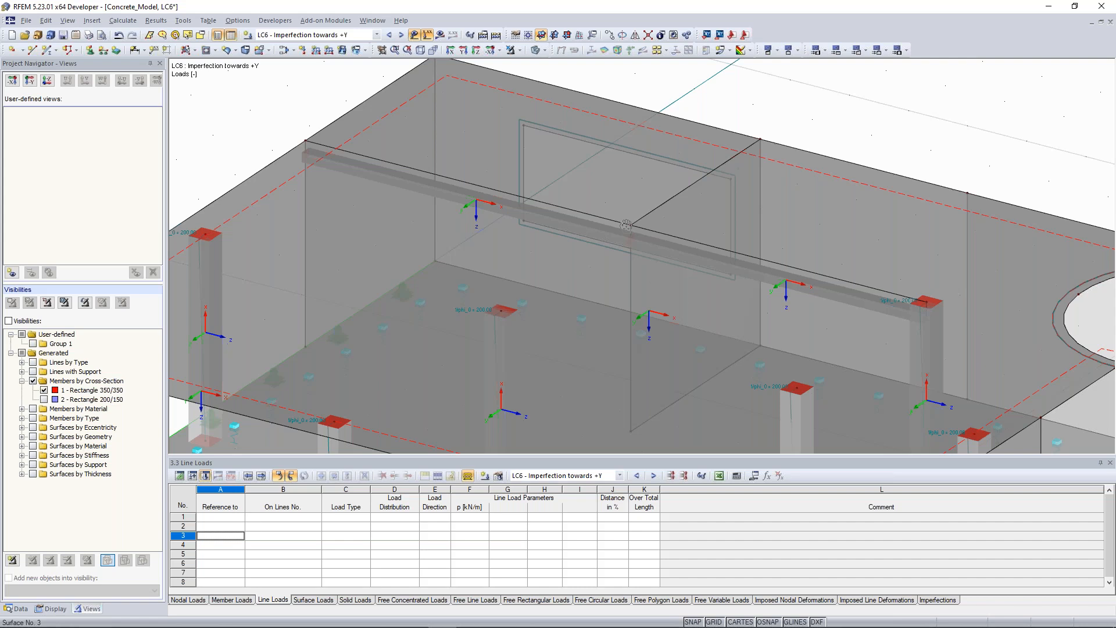
- Add a circular FE mesh refinement with a radius of 1.5 m at node 46, the upper end of the internal wall
middle_click_drag(626, 224, 635, 256)
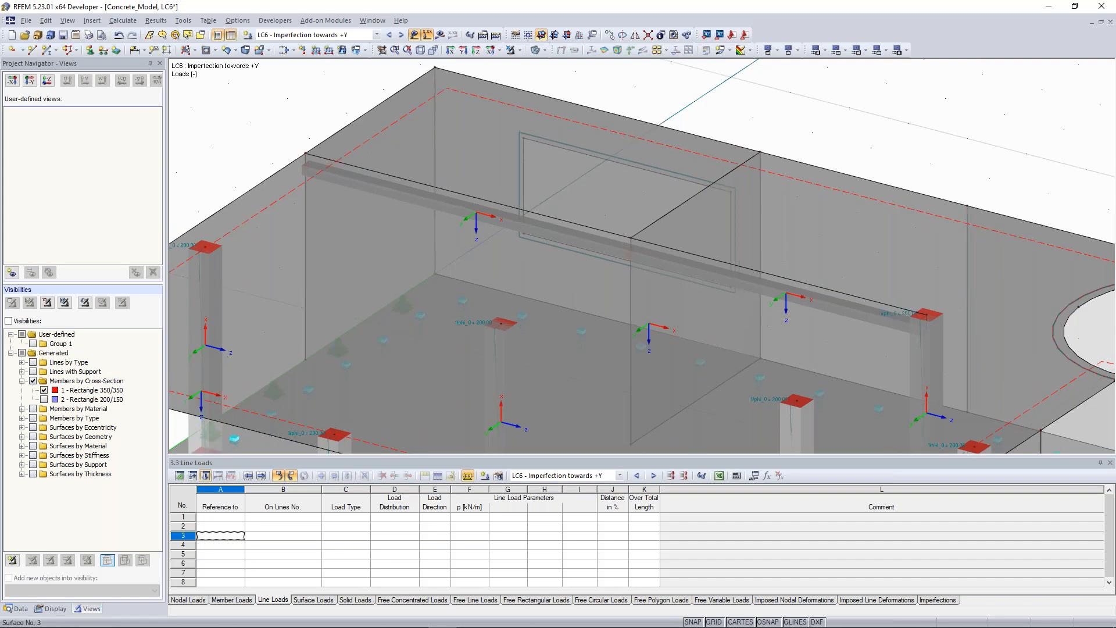
right_click(637, 255)
mouse_move(765, 288)
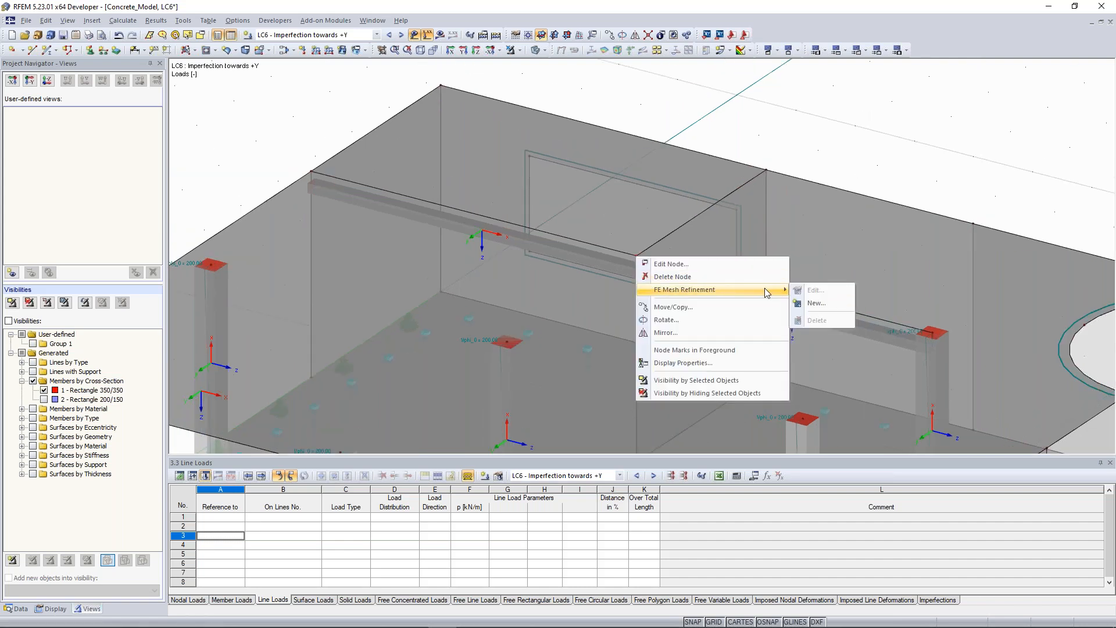
left_click(817, 302)
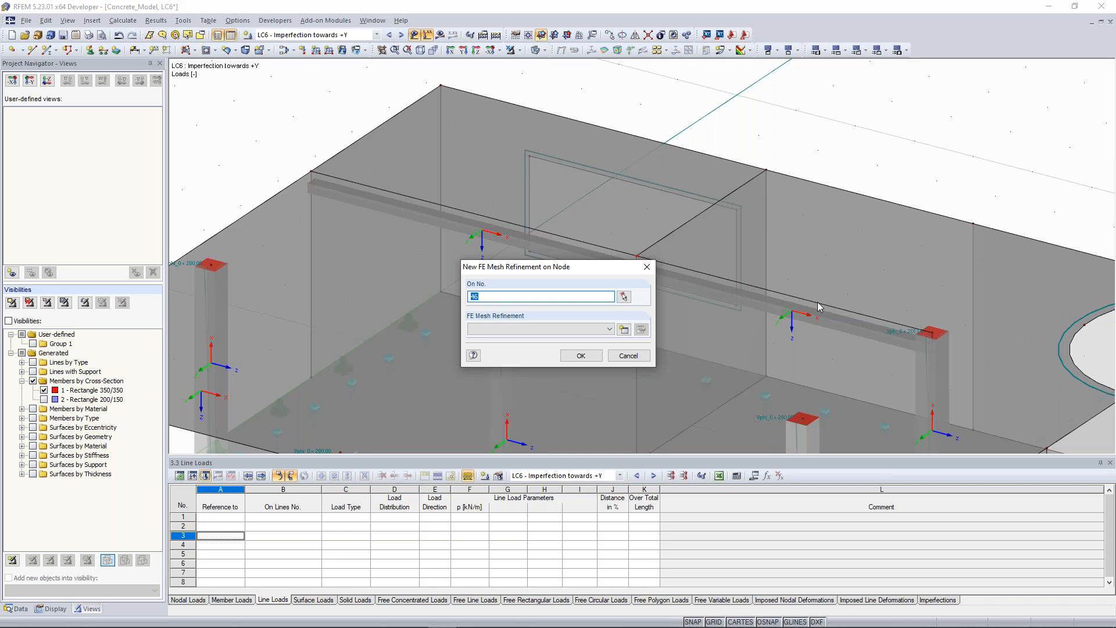
left_click(625, 329)
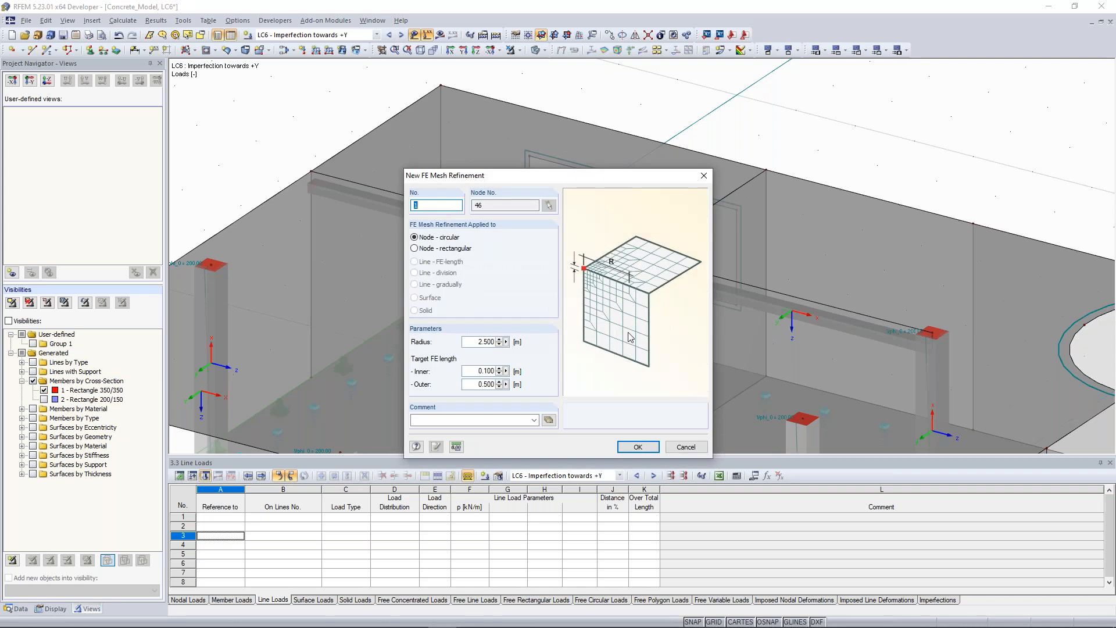
left_click_drag(525, 181, 862, 109)
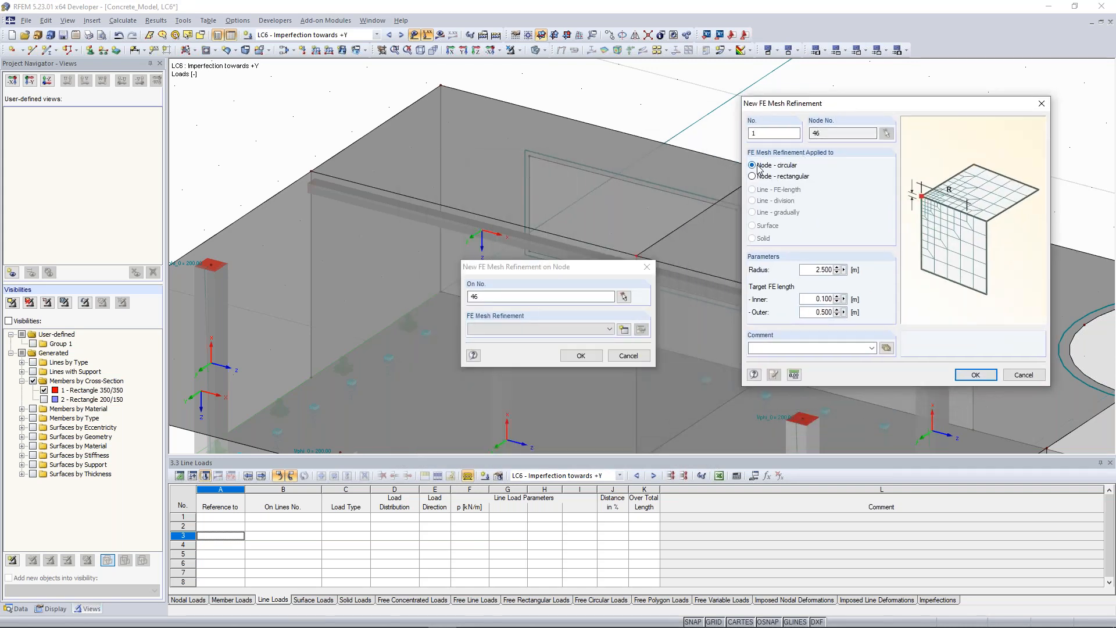
left_click(839, 269)
type("1,5")
left_click(815, 302)
left_click_drag(813, 314, 840, 312)
left_click(815, 300)
left_click(976, 375)
left_click(580, 356)
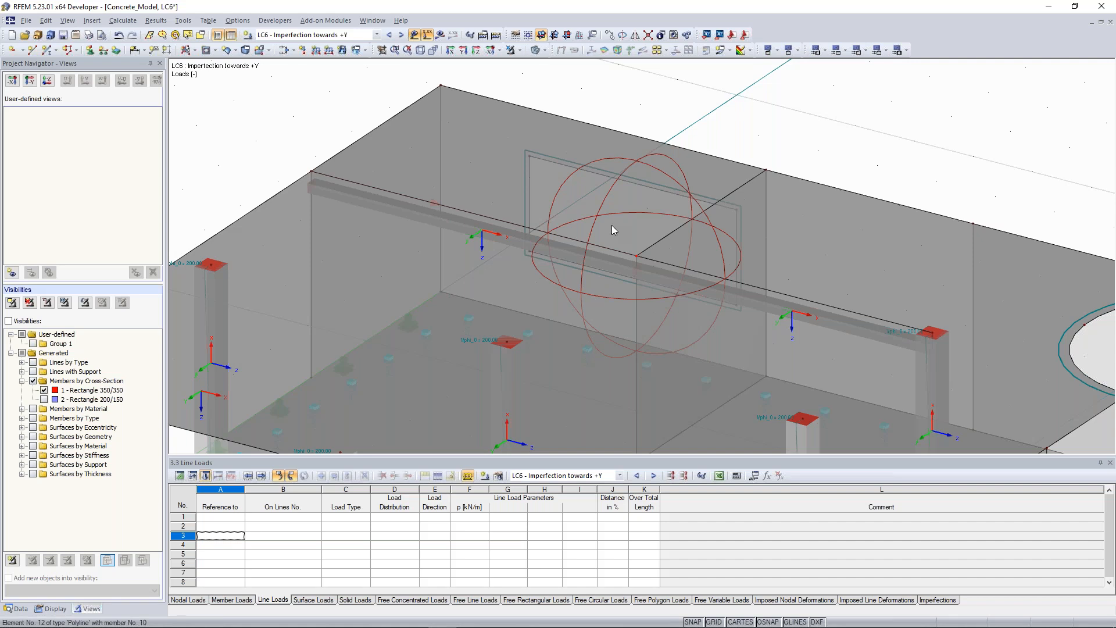
- Generate the FE mesh and examine the refined elements around node 46 at the end of the internal wall
left_click(123, 20)
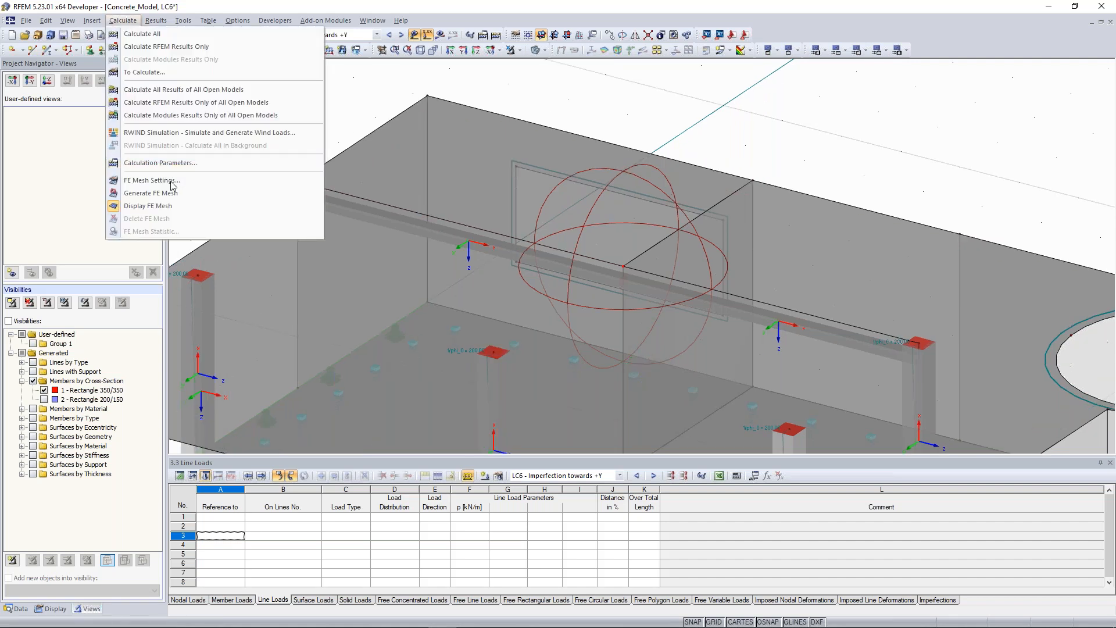
left_click(232, 195)
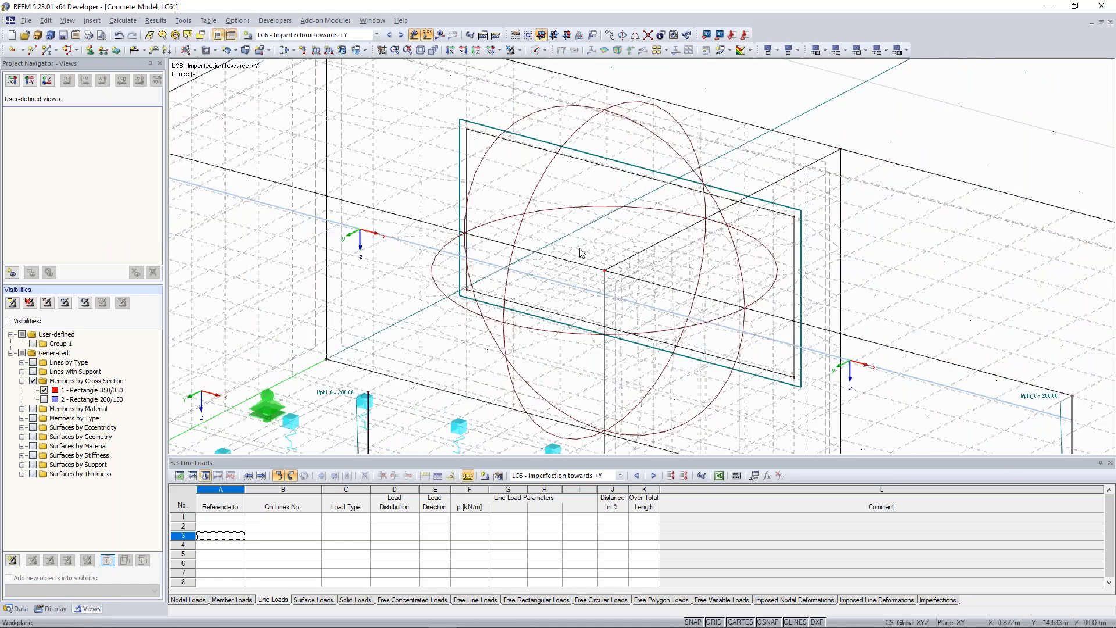
scroll(582, 248, "up", 1)
scroll(585, 256, "up", 1)
middle_click_drag(586, 260, 607, 237)
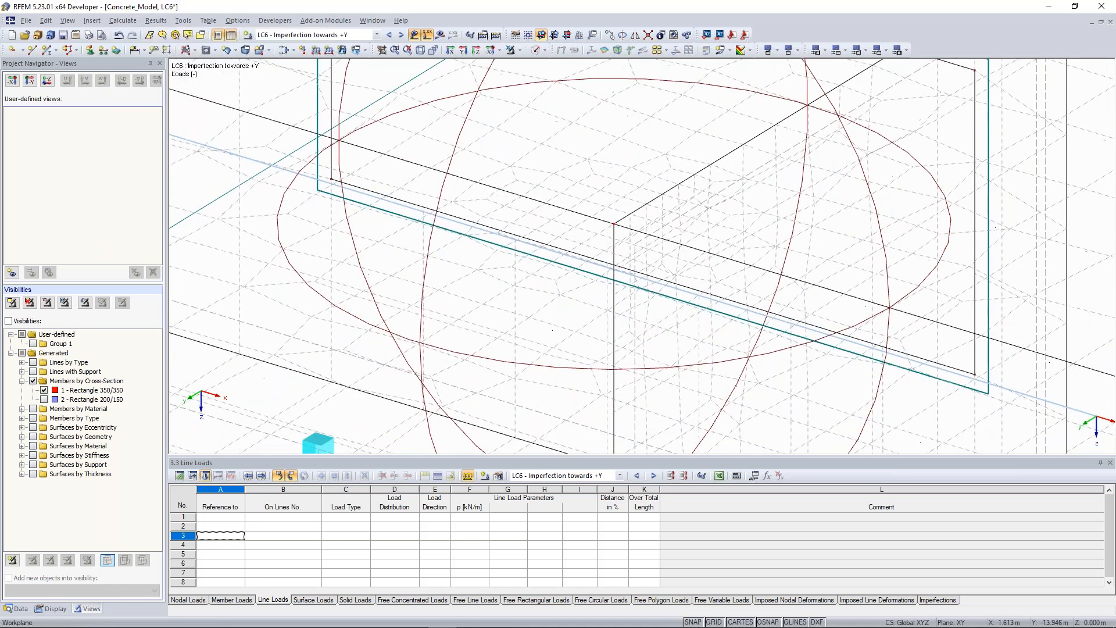
scroll(643, 293, "up", 3)
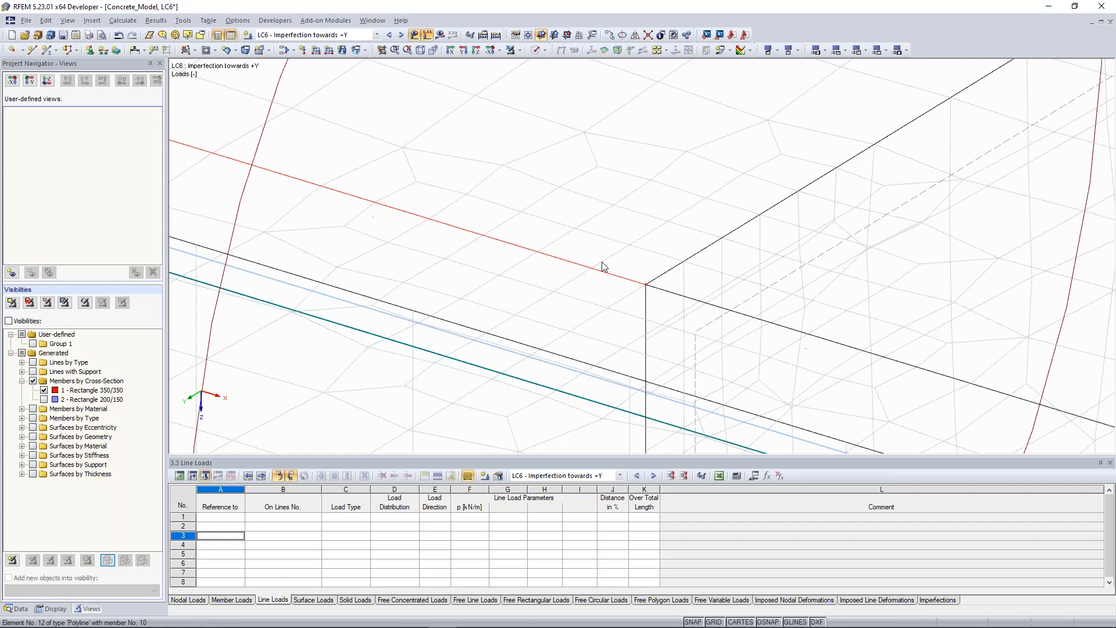
scroll(623, 277, "down", 3)
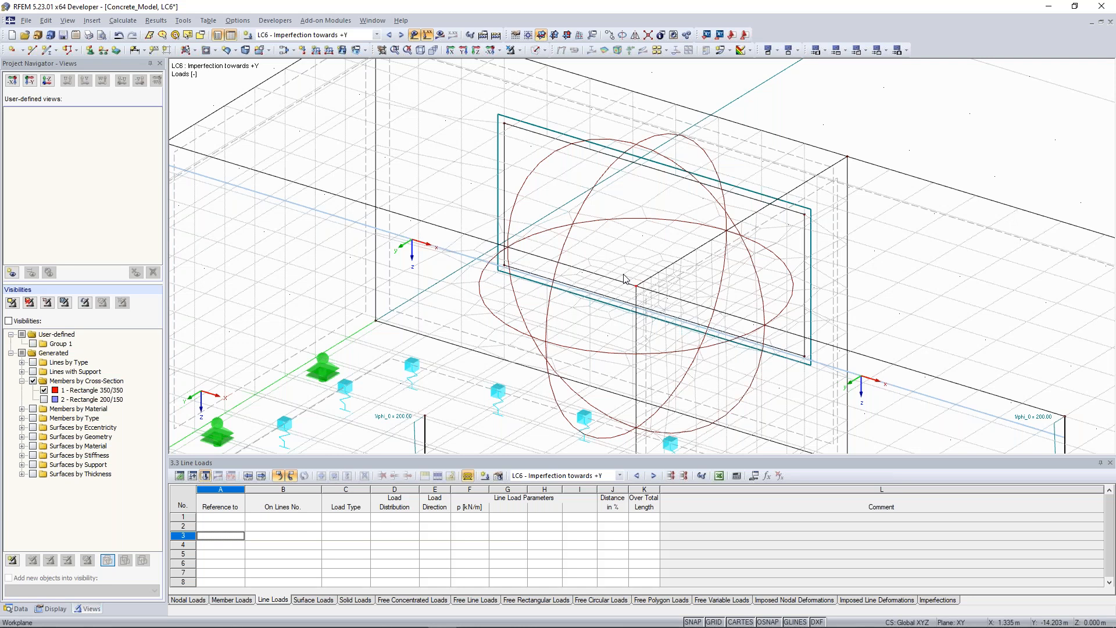
scroll(624, 278, "down", 1)
- Isolate the wall surface containing the window opening by limiting the visibility to selected objects
middle_click_drag(913, 243, 691, 265, "ctrl")
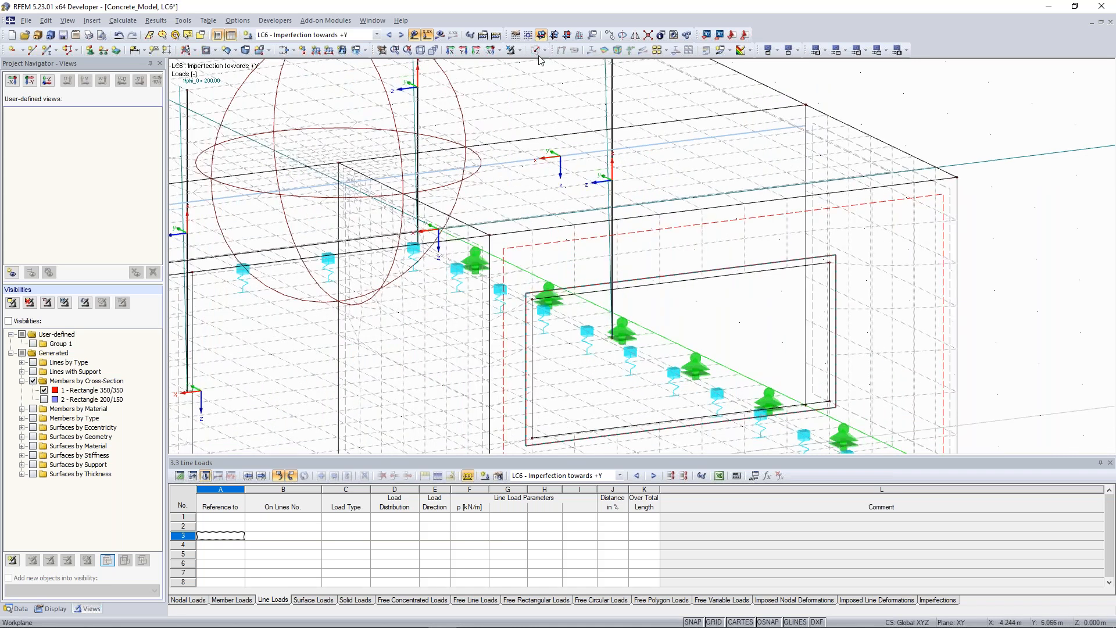
left_click(544, 50)
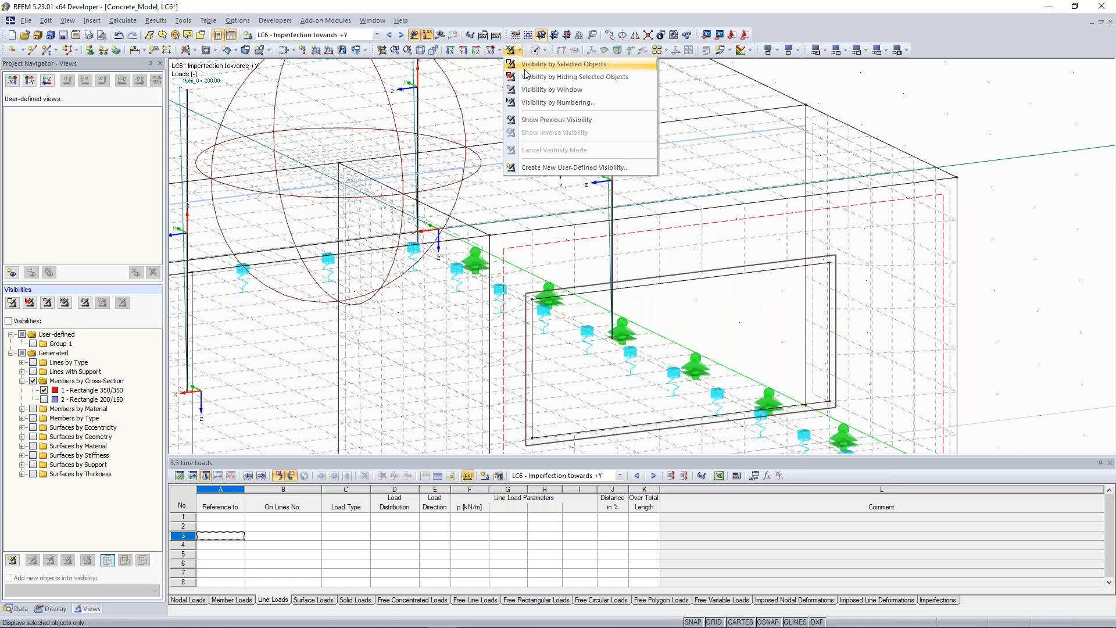
left_click(526, 71)
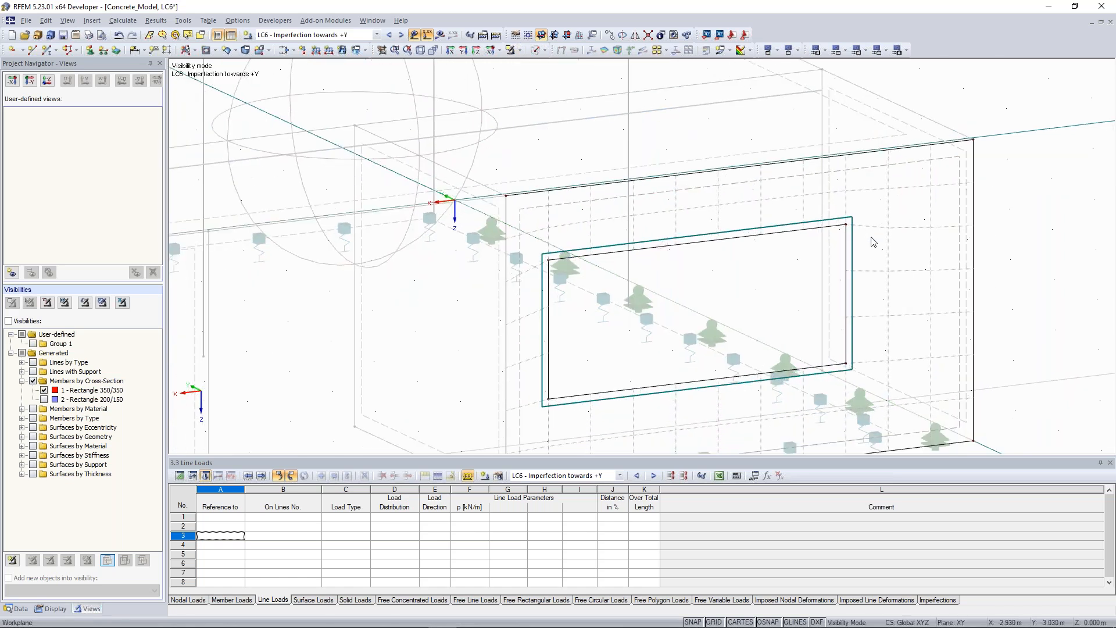
- Examine how the FE mesh runs around the window opening and its corners in the isolated wall
scroll(686, 247, "up", 1)
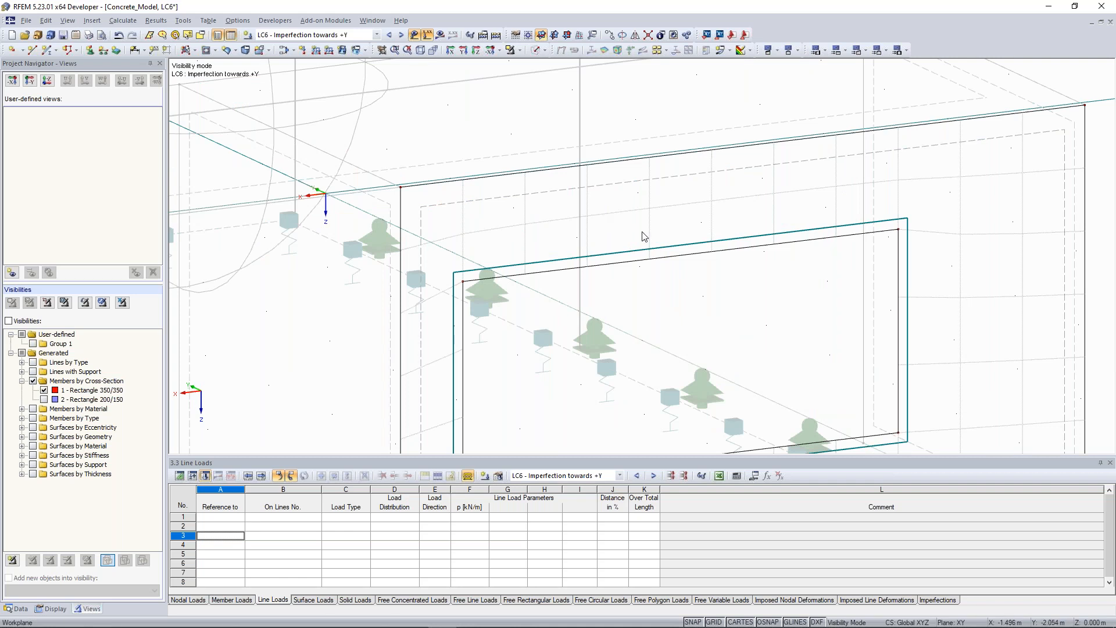
scroll(644, 236, "down", 1)
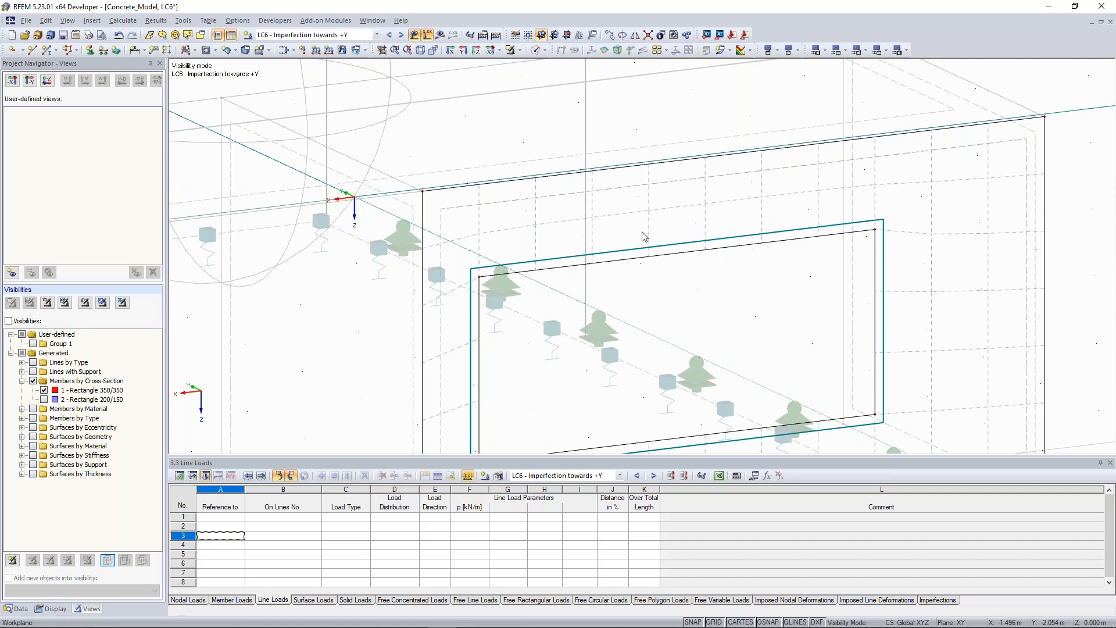
scroll(642, 232, "down", 5)
middle_click_drag(642, 232, 533, 165, "ctrl")
scroll(533, 165, "up", 2)
scroll(594, 164, "up", 4)
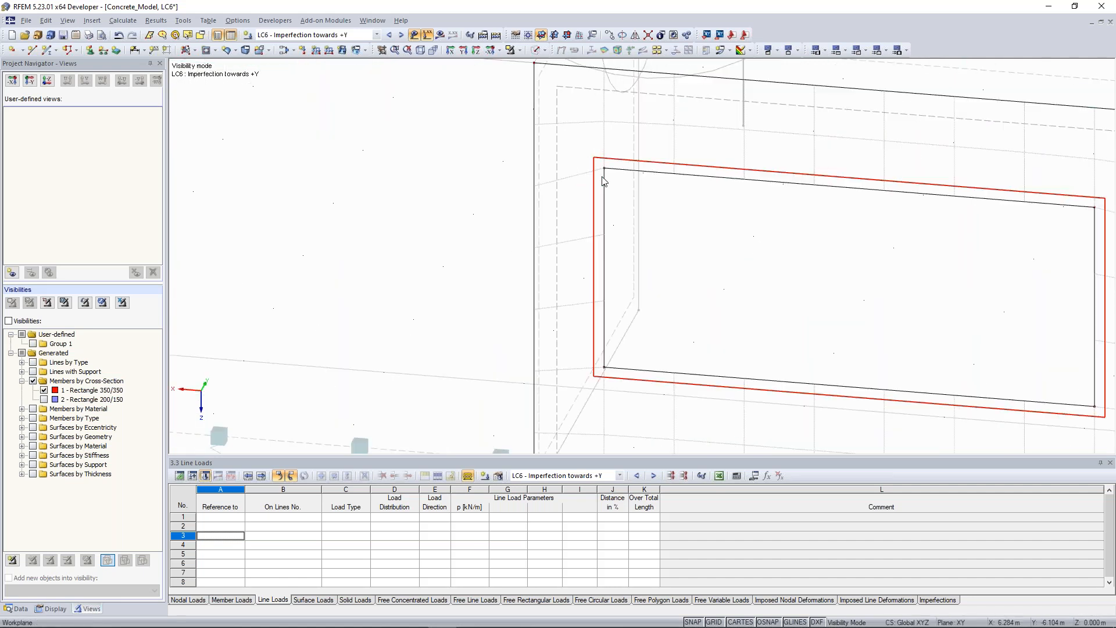
scroll(656, 180, "down", 1)
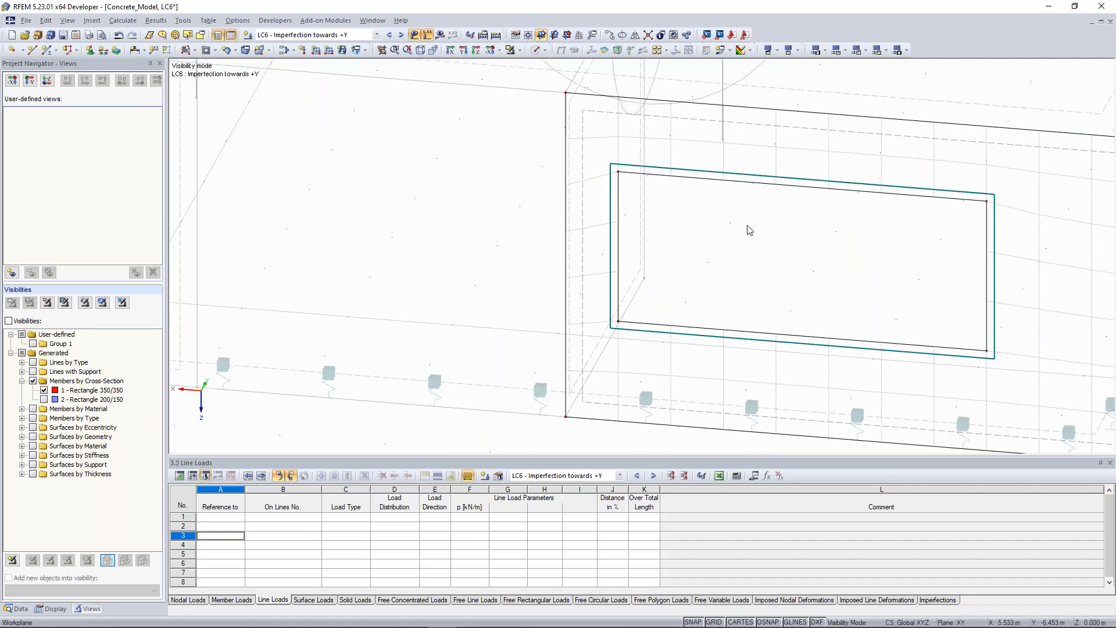
middle_click_drag(1012, 192, 834, 198)
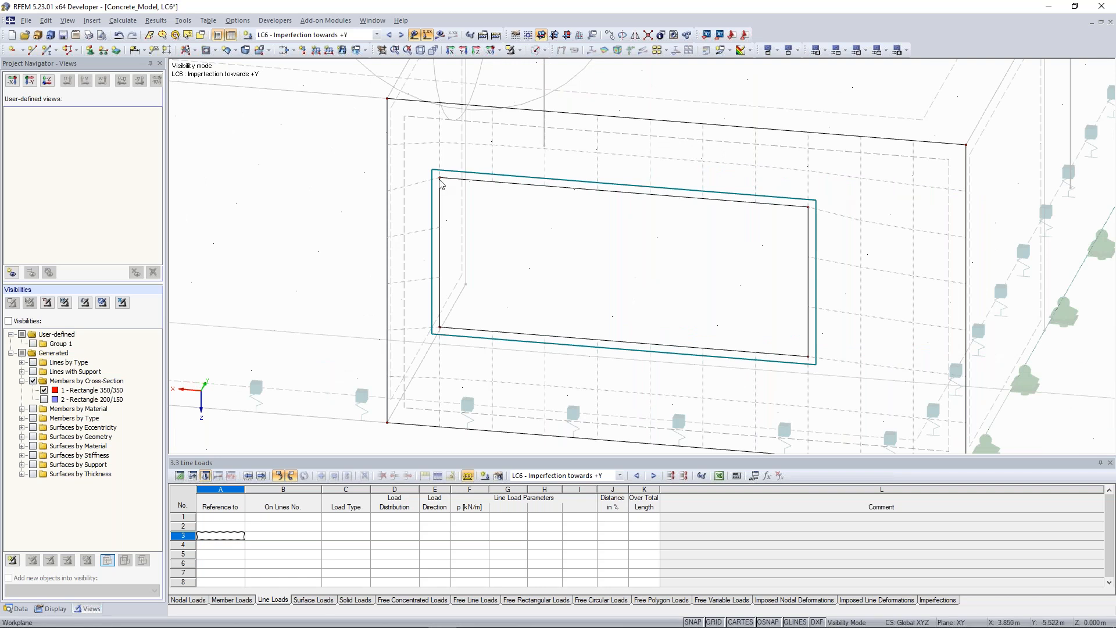
scroll(441, 183, "up", 1)
scroll(440, 201, "up", 2)
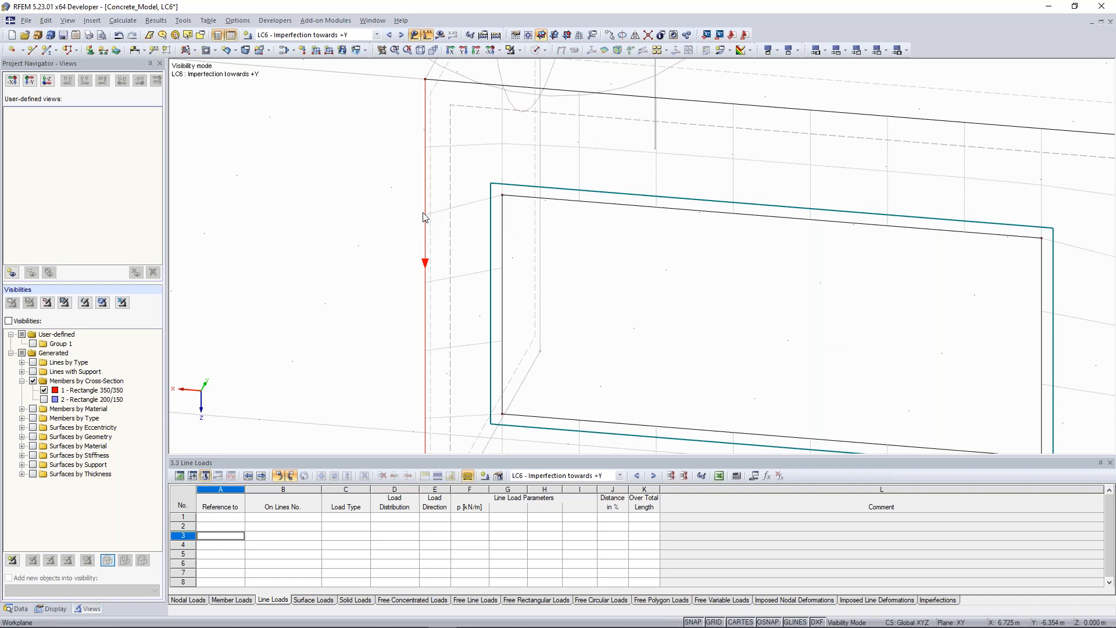
middle_click_drag(450, 179, 464, 187)
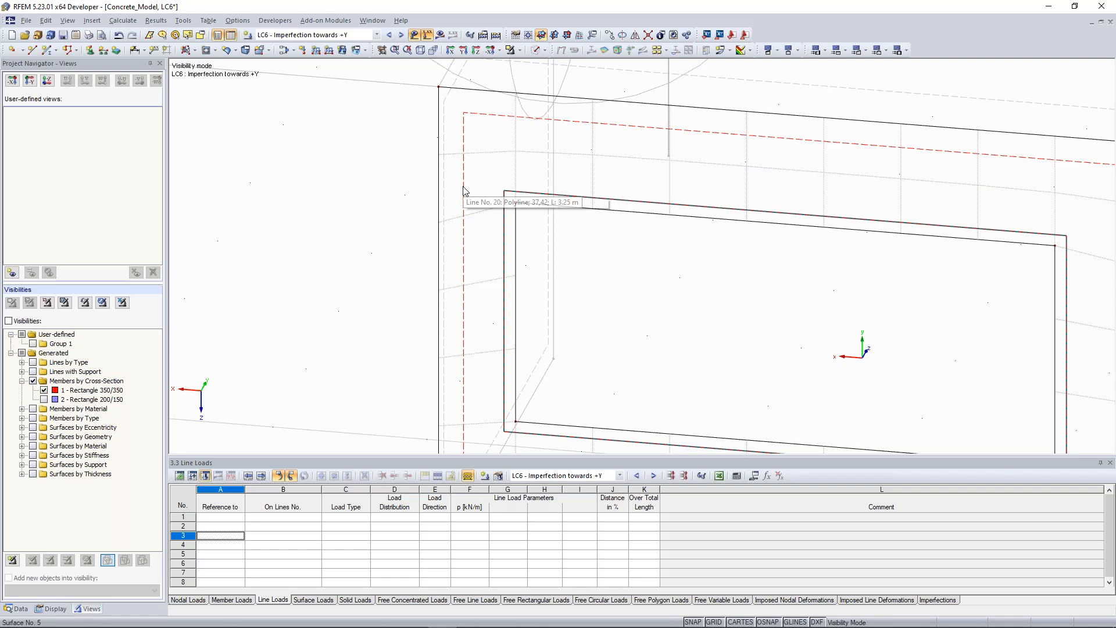
scroll(462, 129, "down", 3)
middle_click_drag(800, 186, 821, 195)
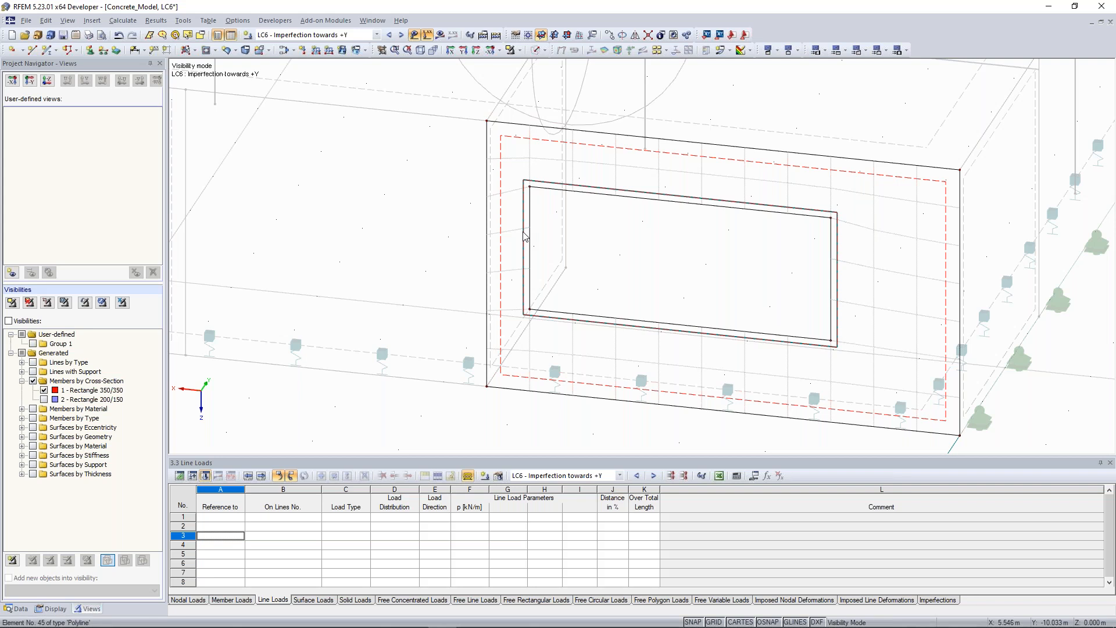
- Calculate only the result combination RC1, ULS (STR/GEO) - Permanent / transient - Eq. 6.10
scroll(655, 240, "down", 2)
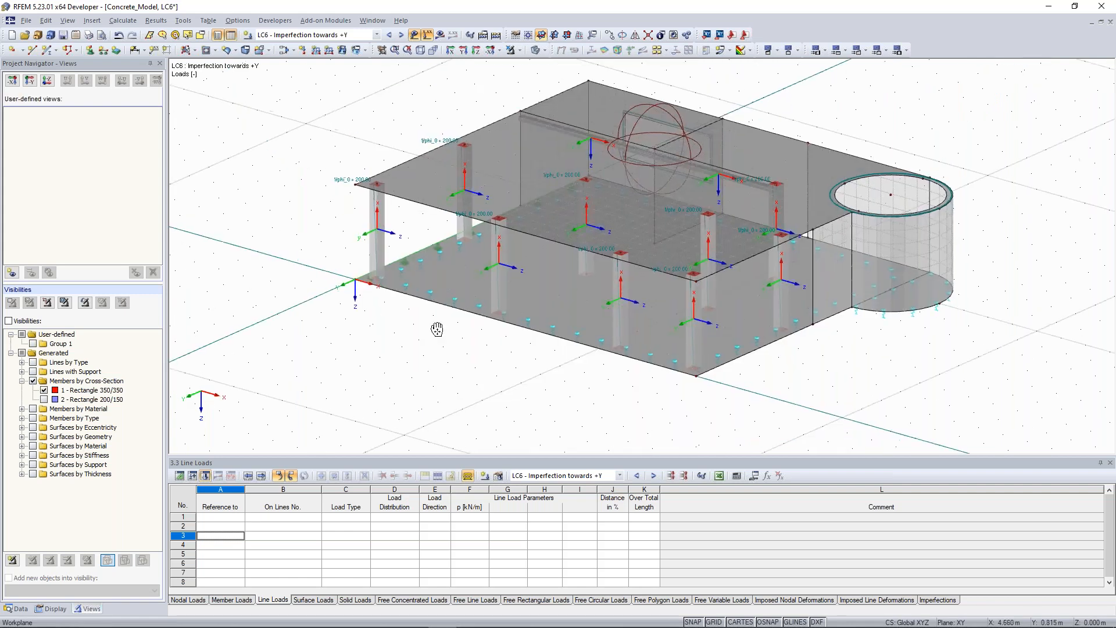
middle_click_drag(436, 327, 409, 339)
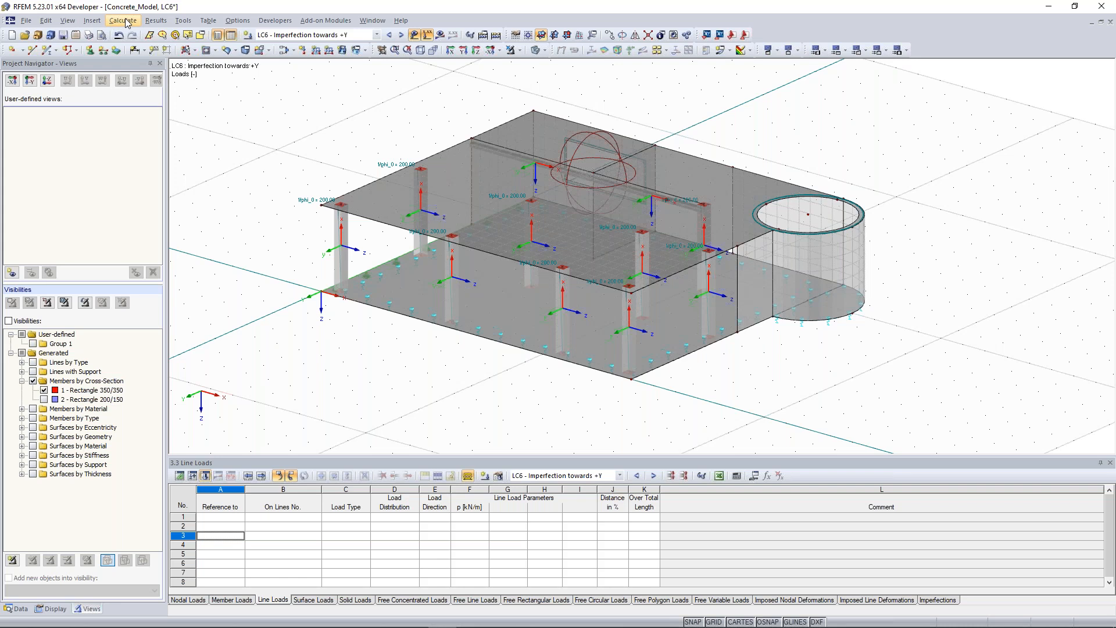
left_click(124, 21)
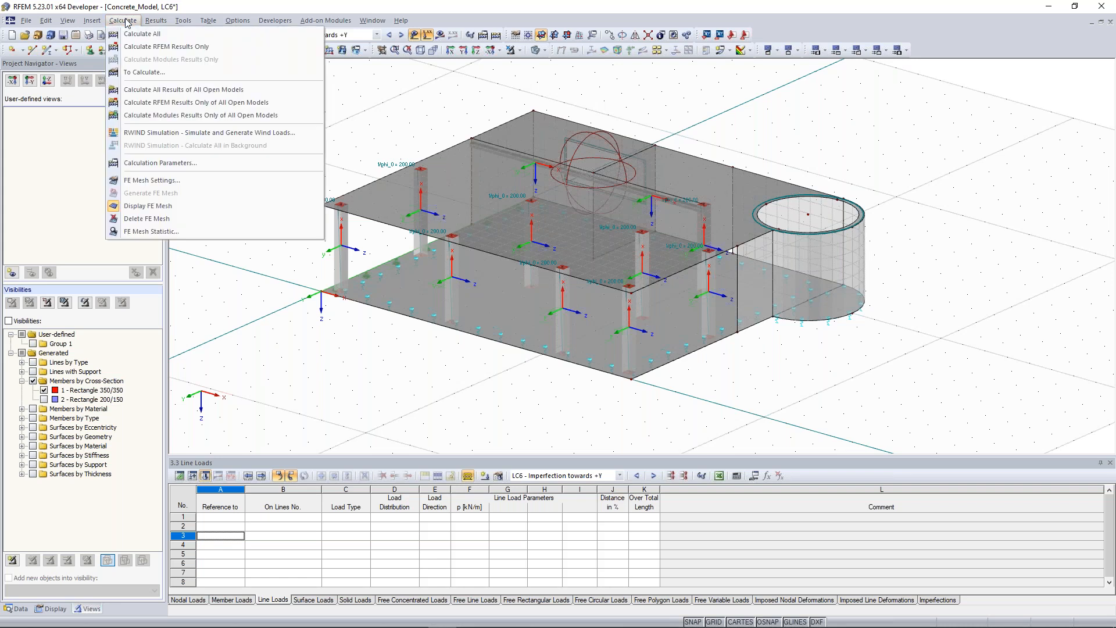
left_click(157, 73)
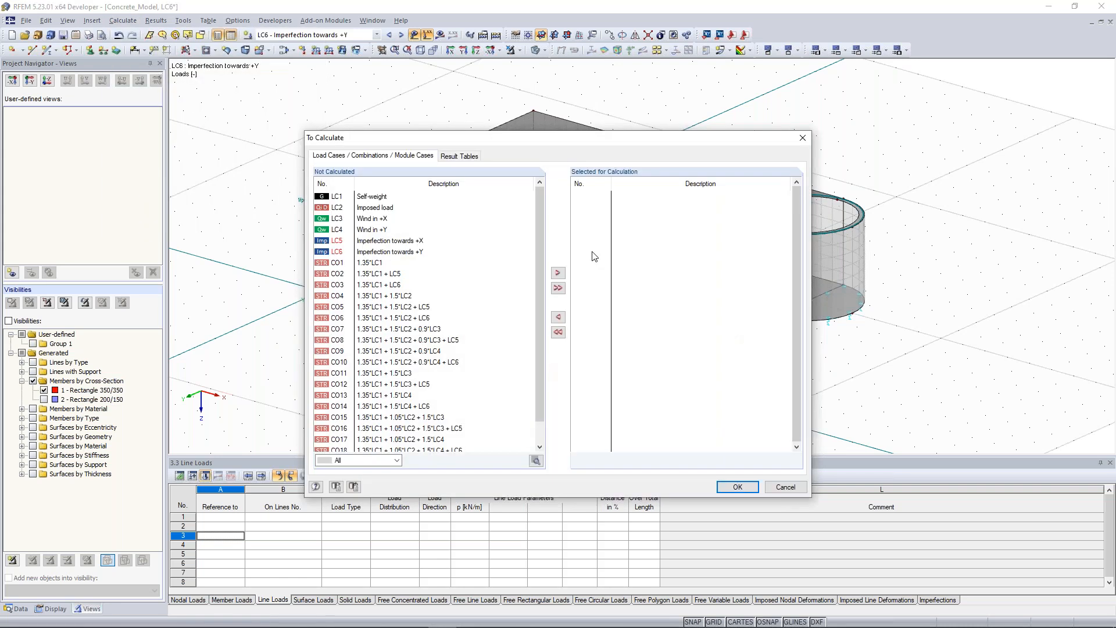
scroll(388, 434, "down", 1)
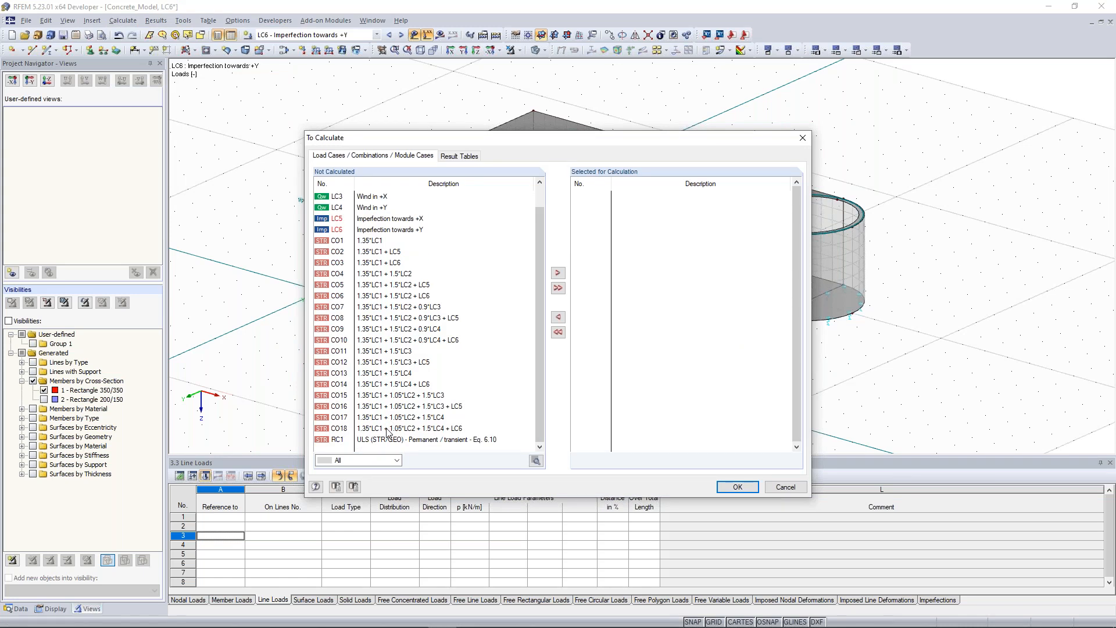
double_click(386, 439)
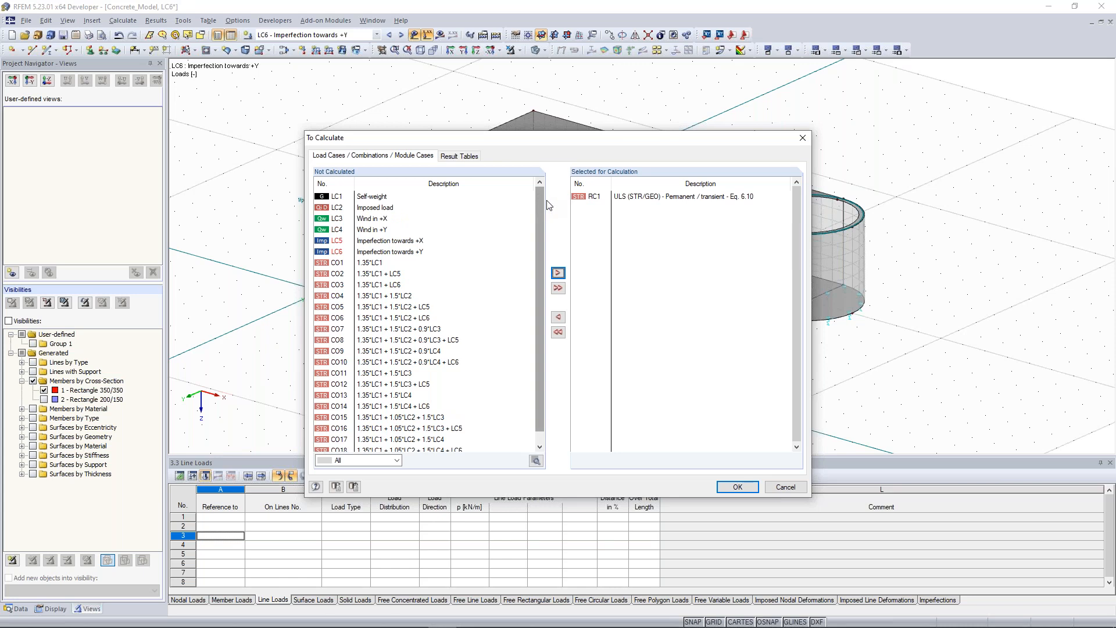
left_click(741, 492)
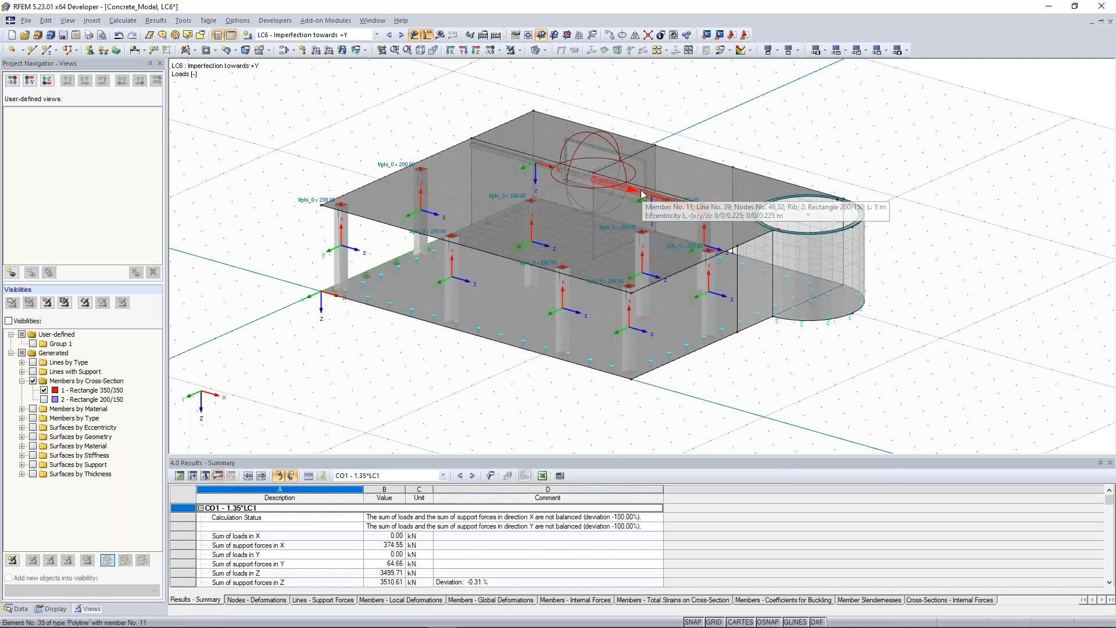
- Show the results of RC1 and examine the global deformations u of the slabs, walls and columns
left_click(429, 35)
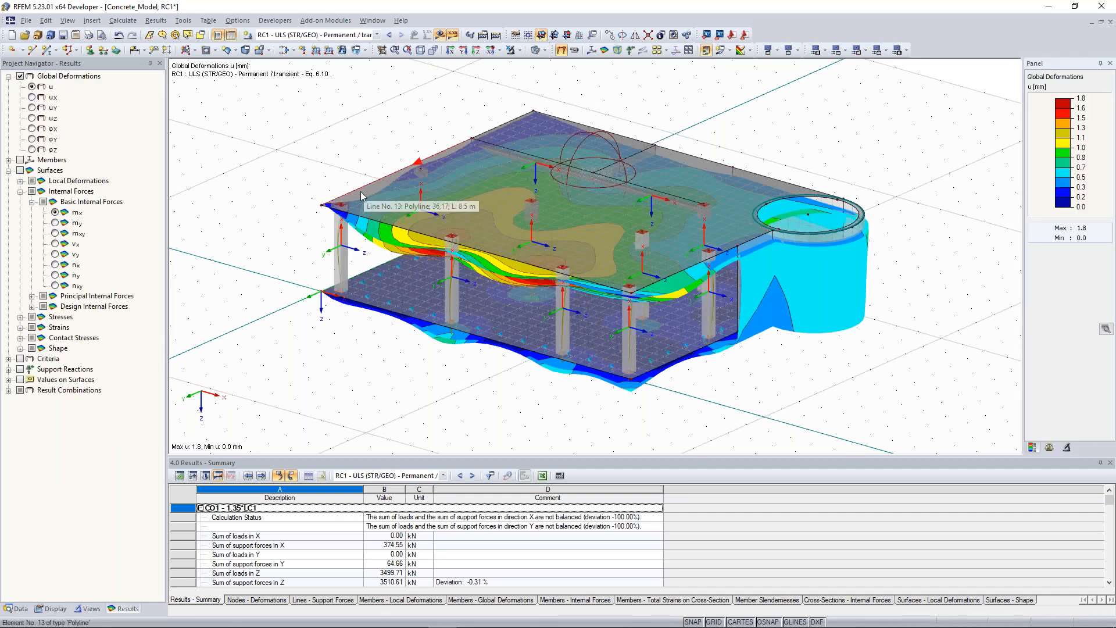
middle_click_drag(361, 197, 373, 171, "ctrl")
scroll(668, 208, "up", 1)
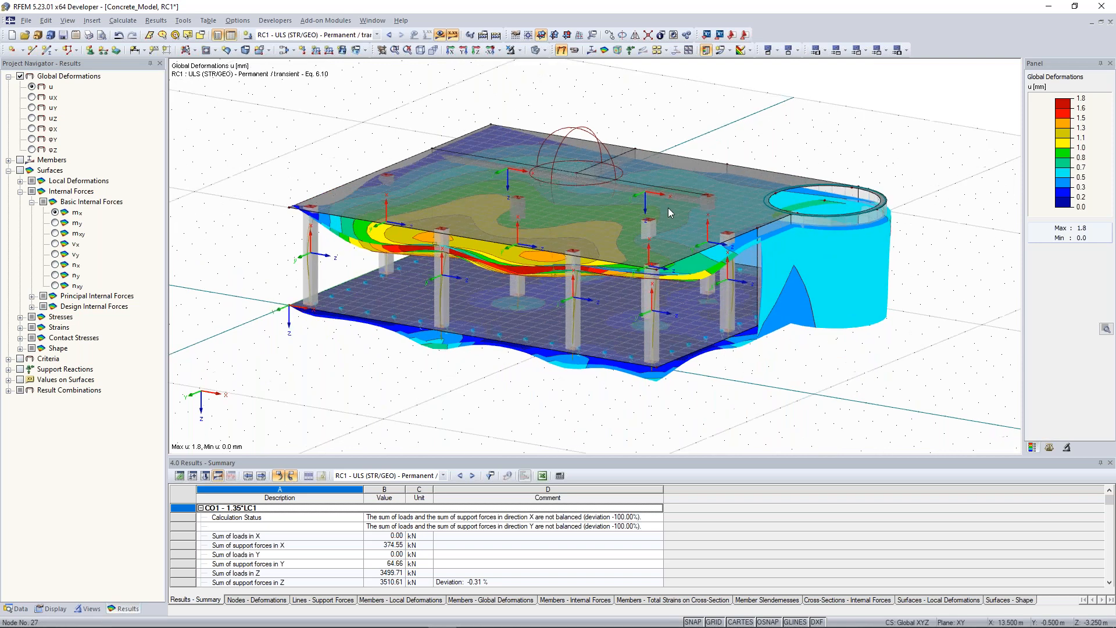
scroll(674, 187, "down", 2)
middle_click_drag(601, 205, 522, 151, "ctrl")
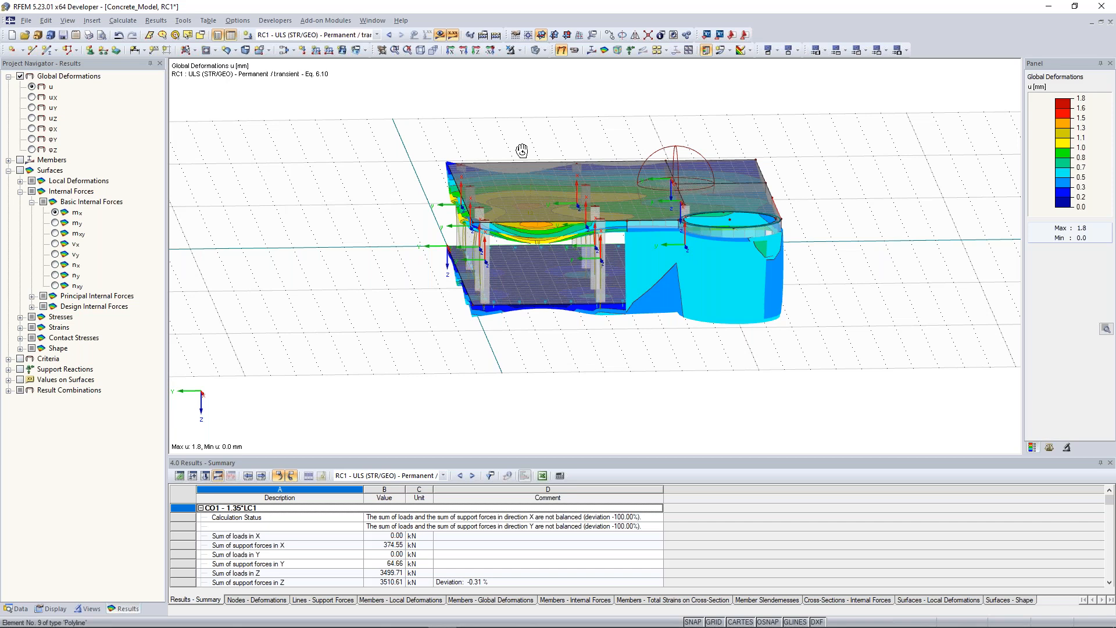
middle_click_drag(522, 151, 567, 157, "ctrl")
scroll(456, 216, "up", 4)
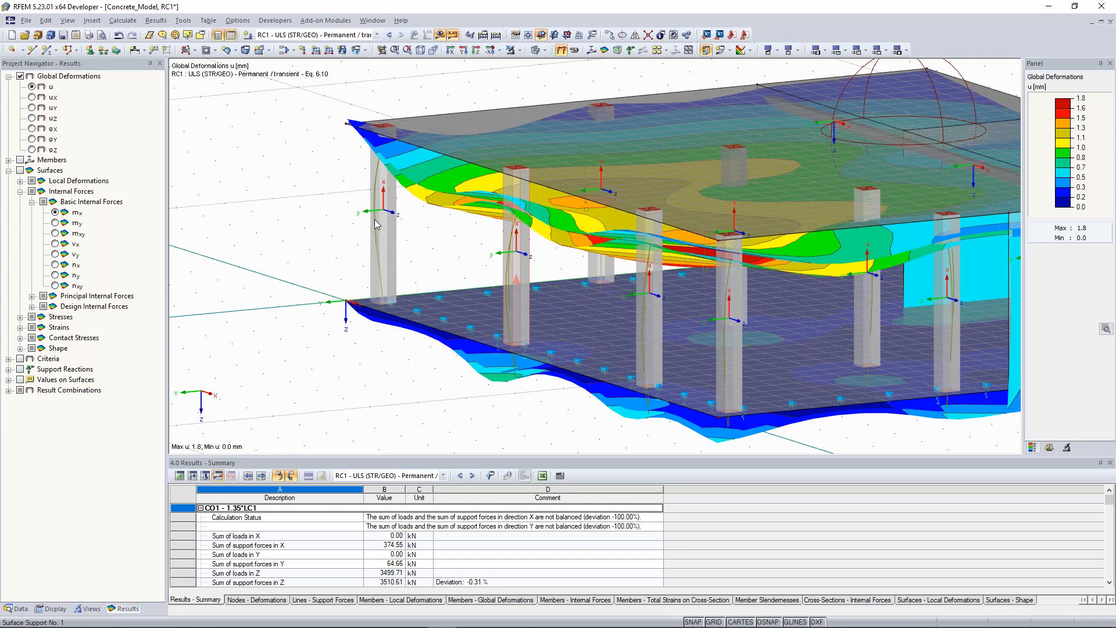
- Display the deformed columns with coloured cross-sections
left_click(51, 608)
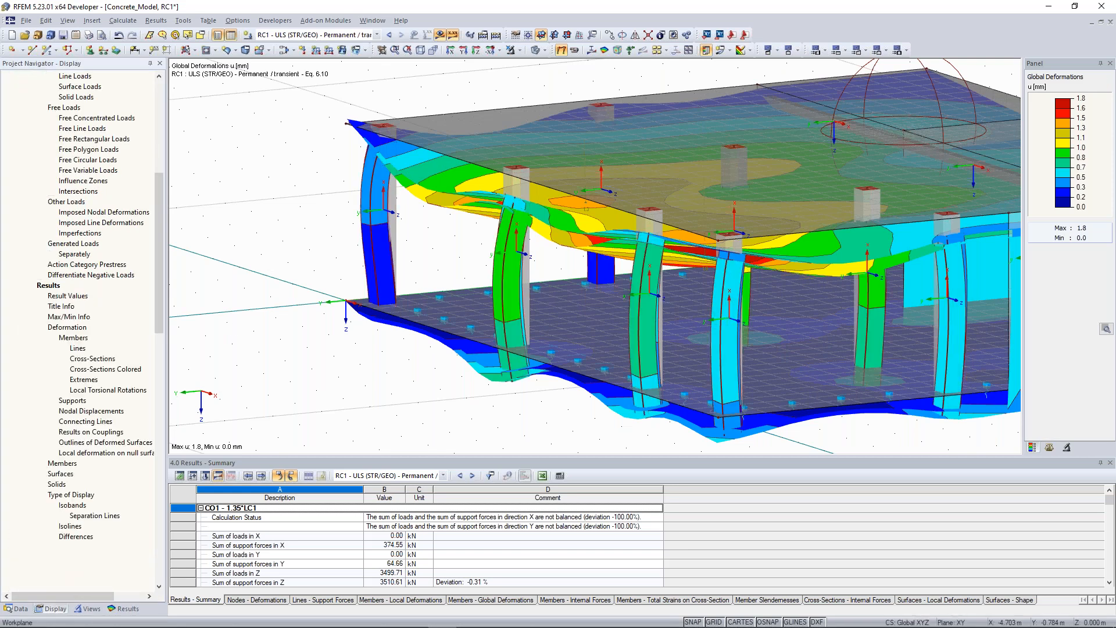
middle_click_drag(267, 267, 337, 289, "ctrl")
scroll(328, 284, "down", 2)
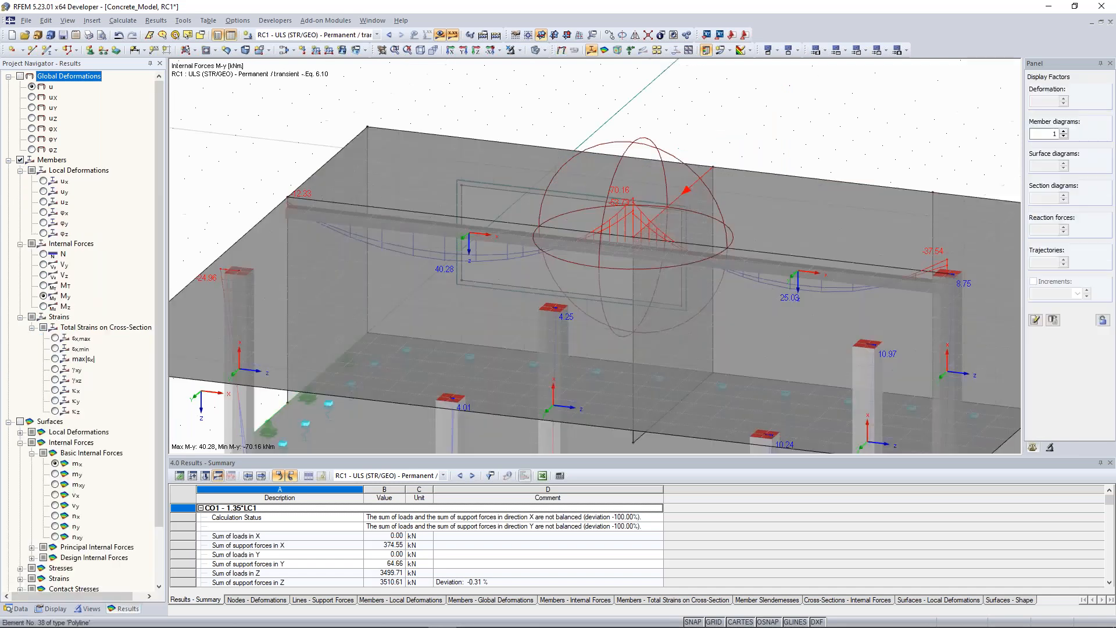
- Examine the member bending moments My along the two roof slab ribs near the internal wall
middle_click_drag(721, 326, 722, 291, "ctrl")
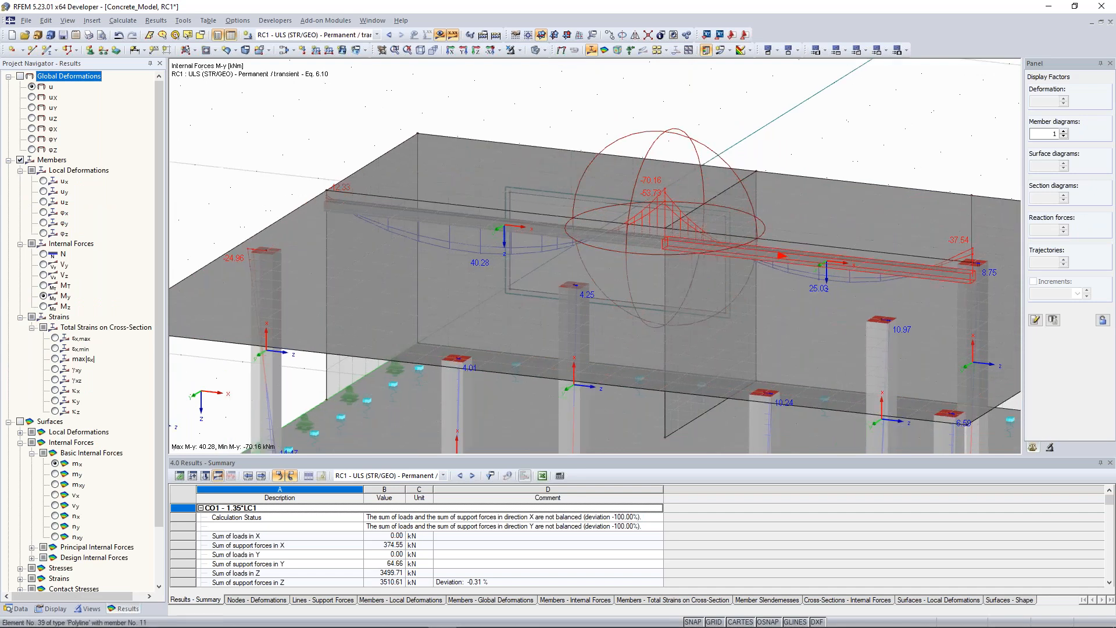
middle_click_drag(539, 177, 360, 110)
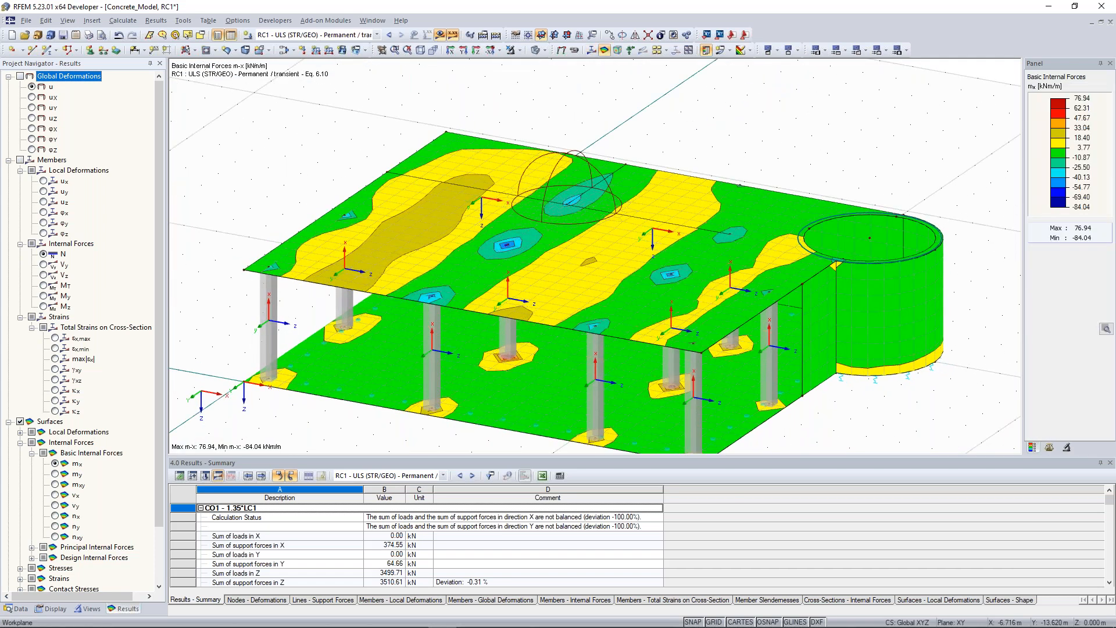
- Display the local axis systems of the surfaces on the mx moment plot of the model
middle_click_drag(588, 261, 595, 252, "ctrl")
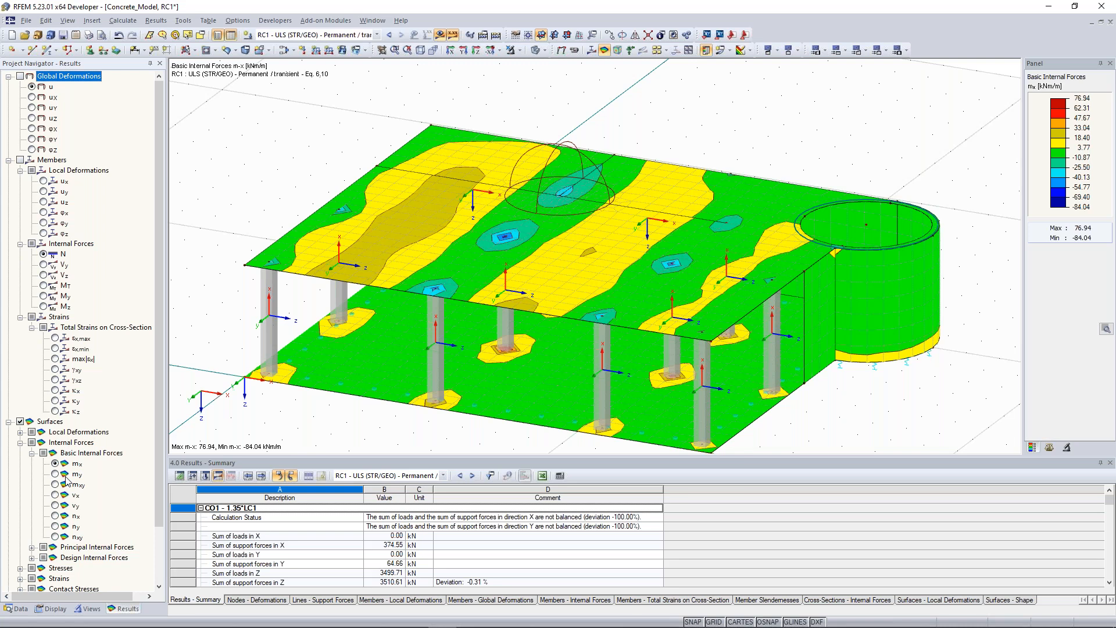
left_click(316, 238)
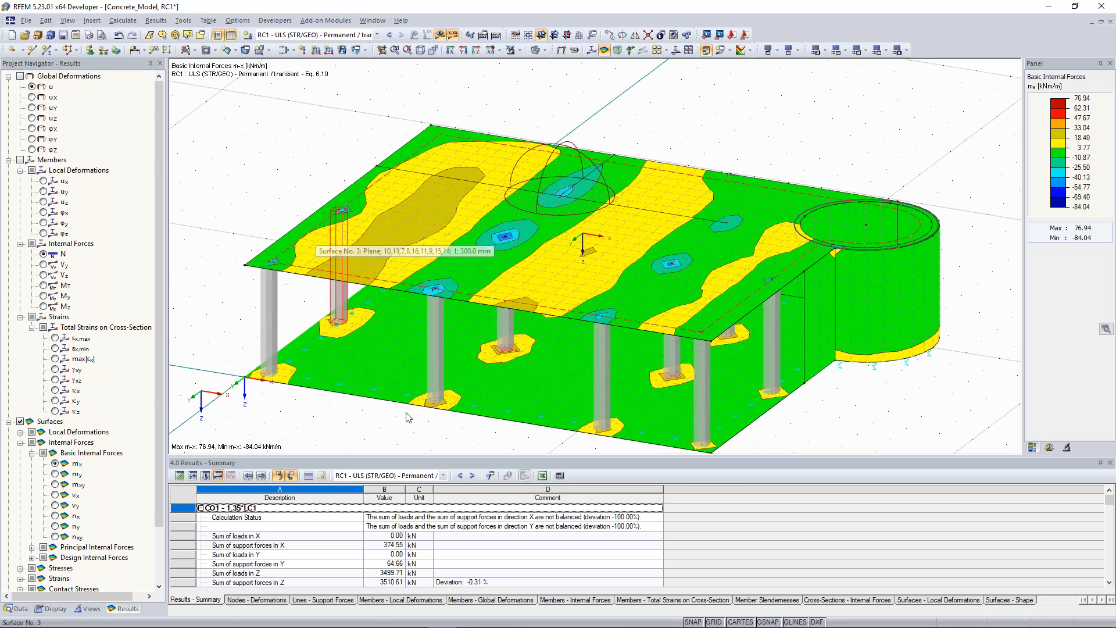
right_click(315, 232)
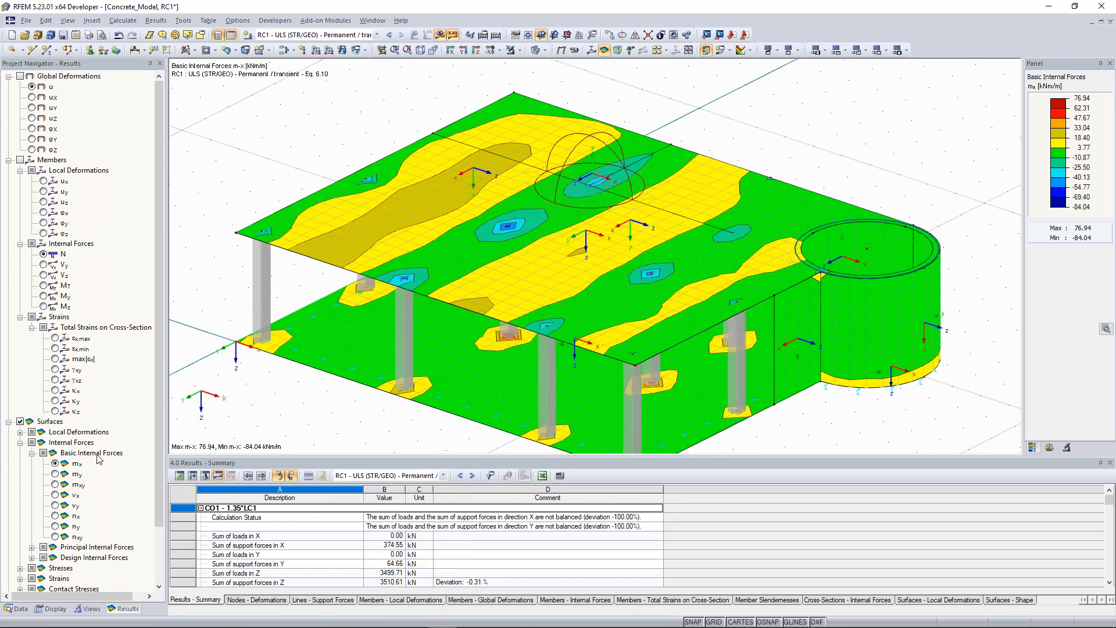
middle_click_drag(381, 197, 445, 237, "ctrl")
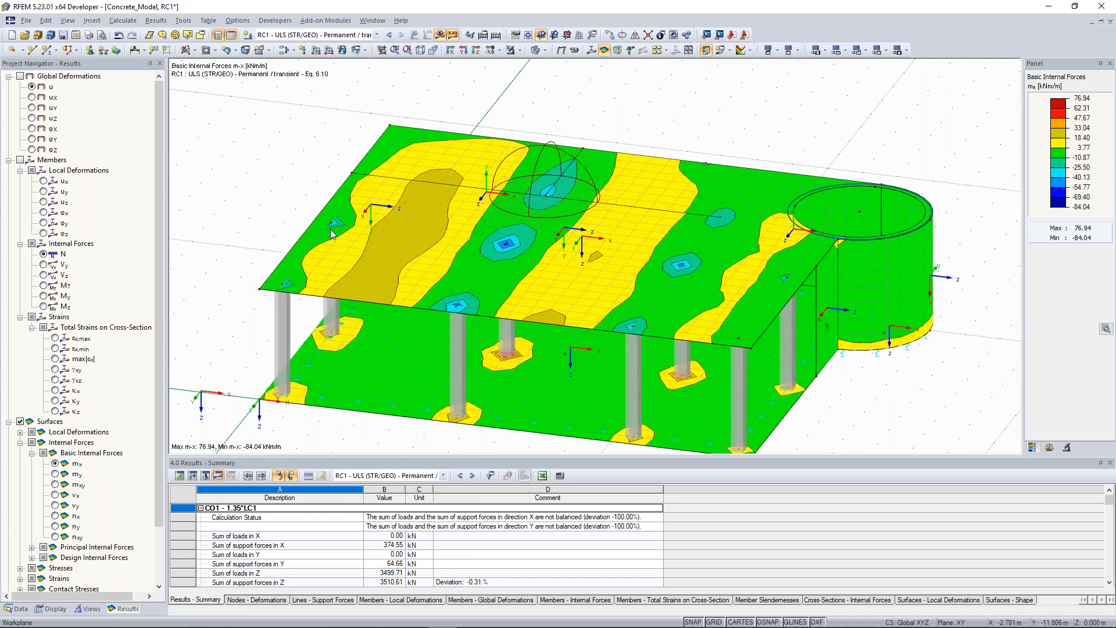
- Examine the basic internal forces mx on the roof slab relative to its local axes and around the column heads
middle_click_drag(605, 269, 586, 269, "ctrl")
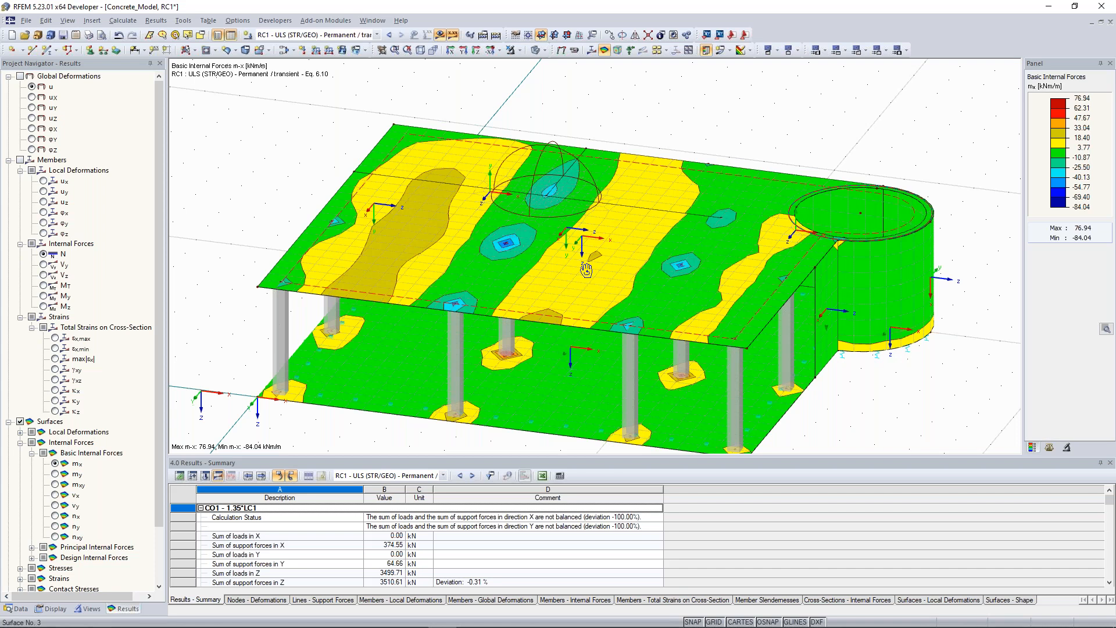
middle_click_drag(586, 269, 580, 269, "ctrl")
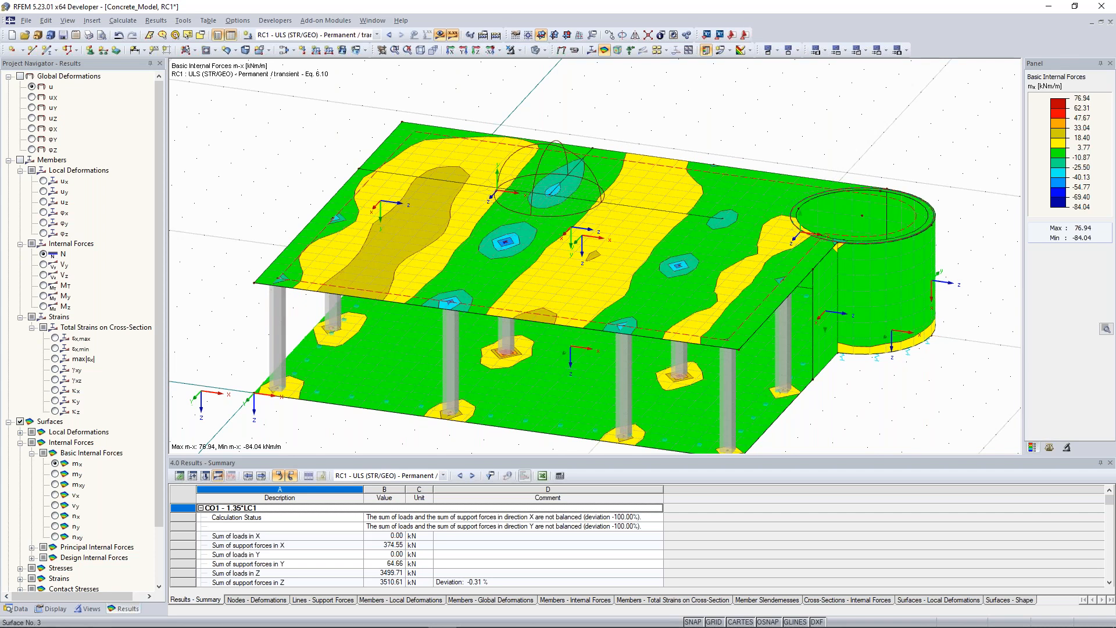
middle_click_drag(506, 242, 504, 249, "ctrl")
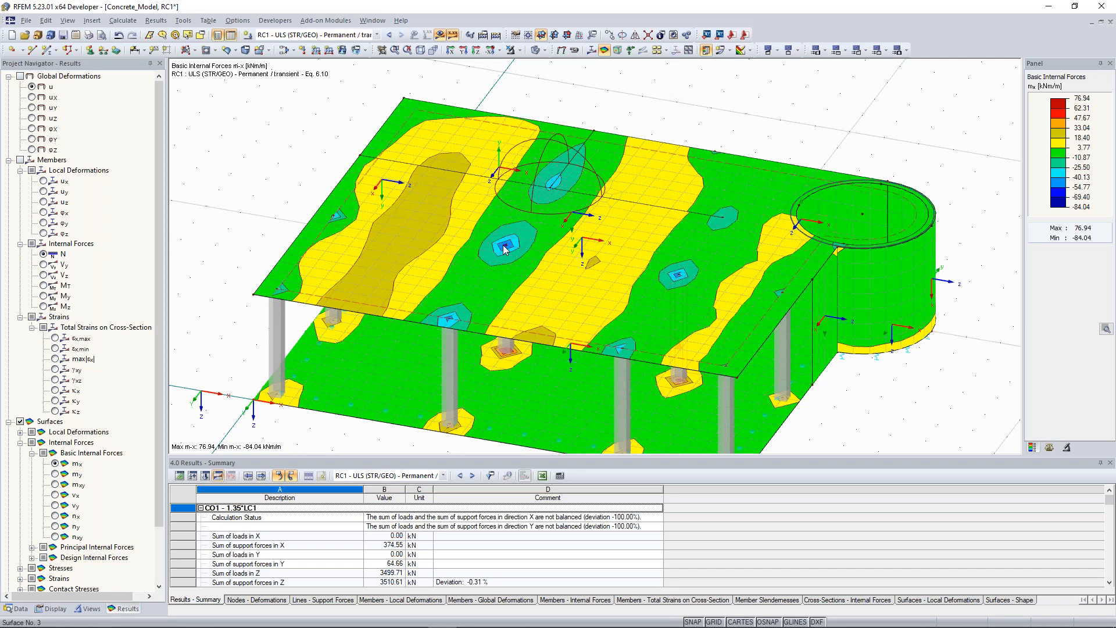
left_click(729, 50)
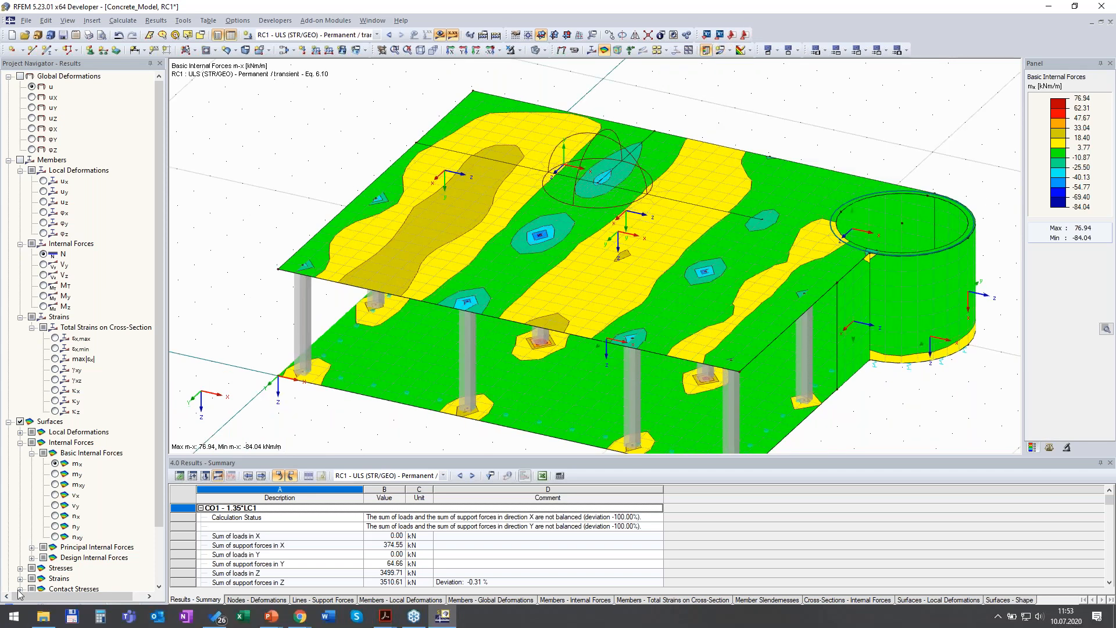
- Start a new section A-A through the surfaces from (0.500, -5.000, -3.250) to (10.805, -10.902, 0.000) m
left_click(18, 608)
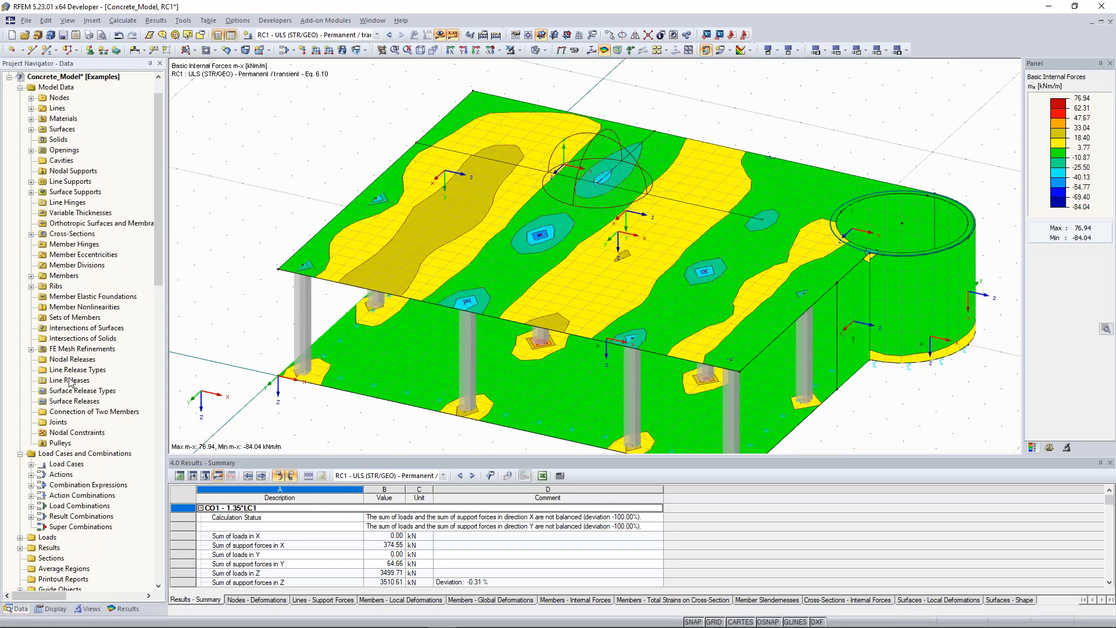
scroll(70, 364, "down", 7)
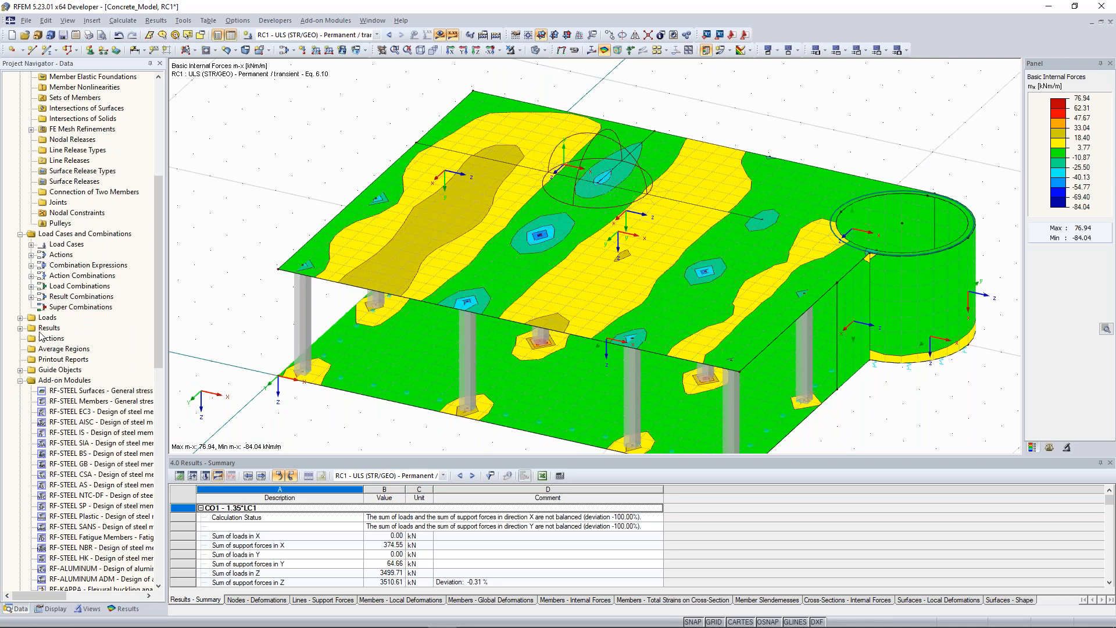
right_click(53, 340)
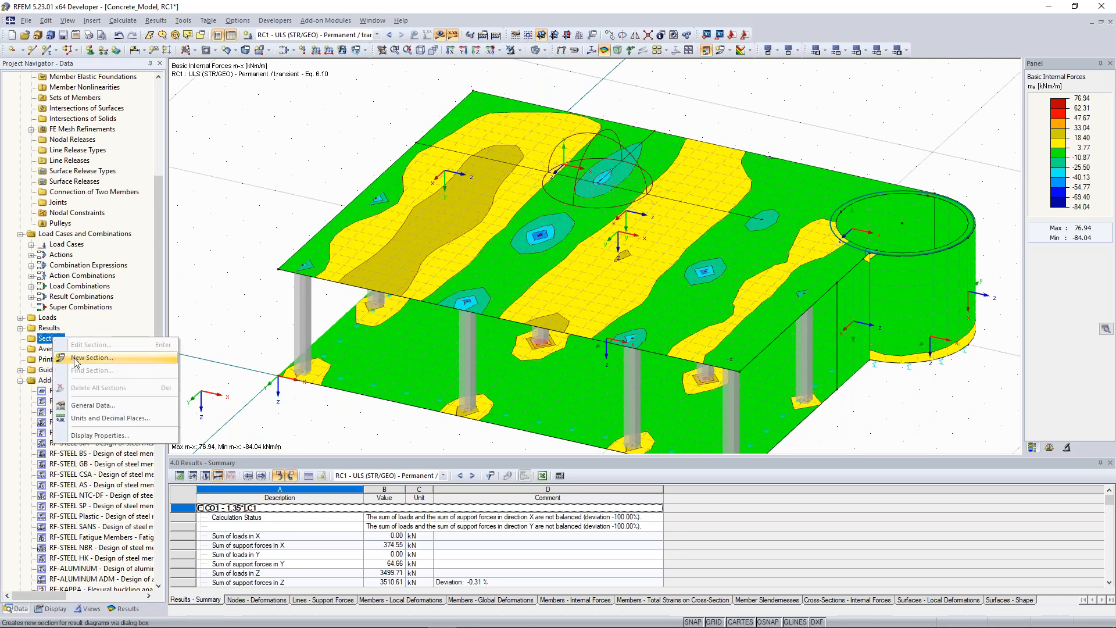
left_click(75, 359)
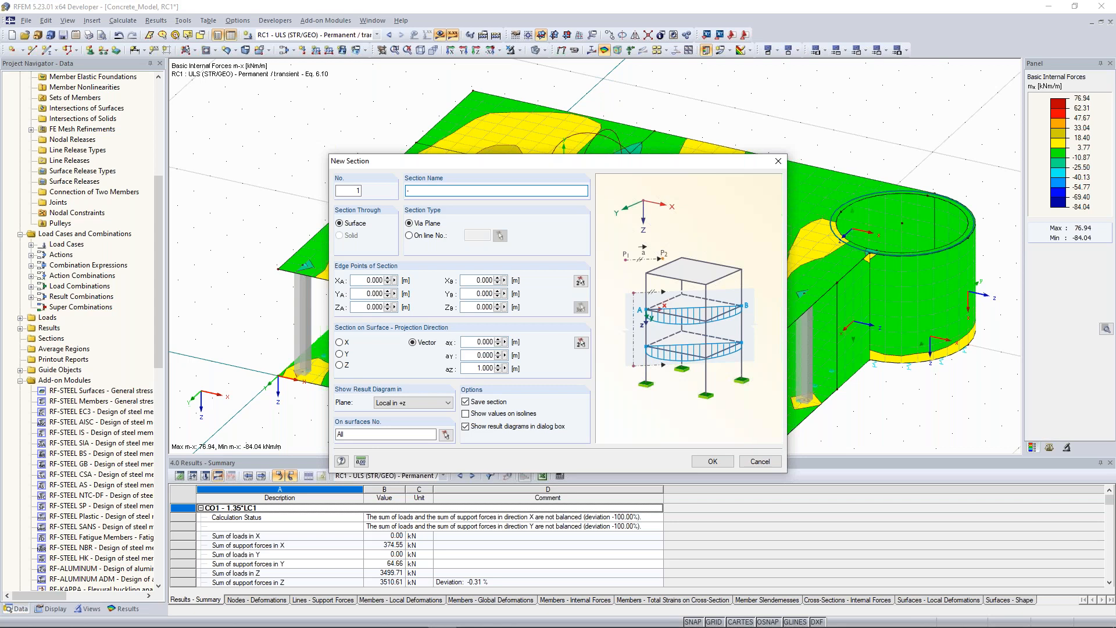
left_click(581, 281)
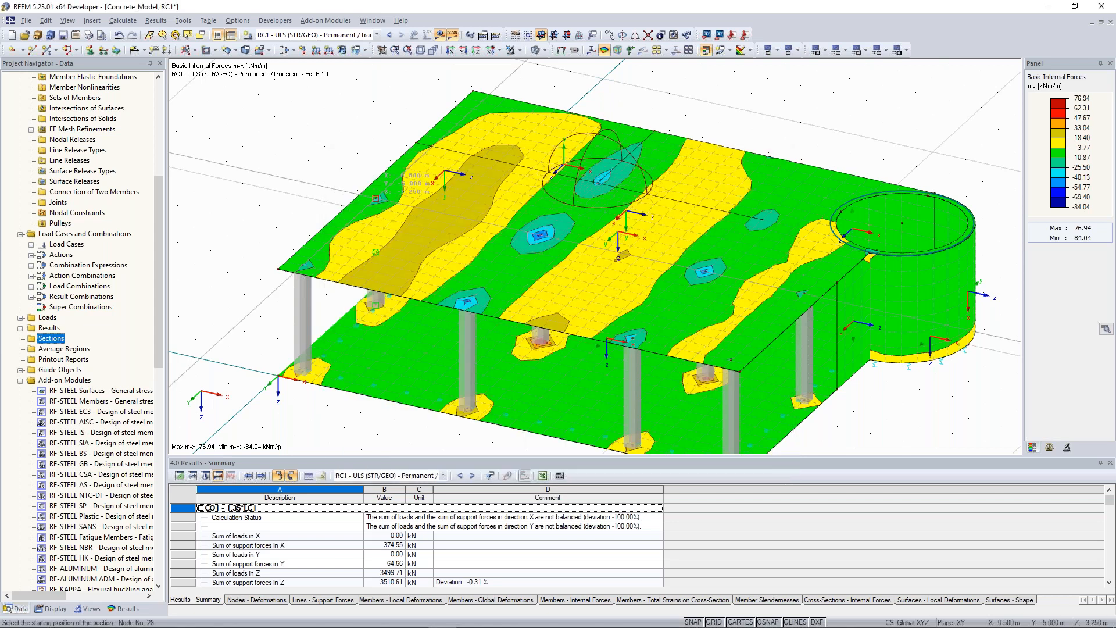
left_click(376, 199)
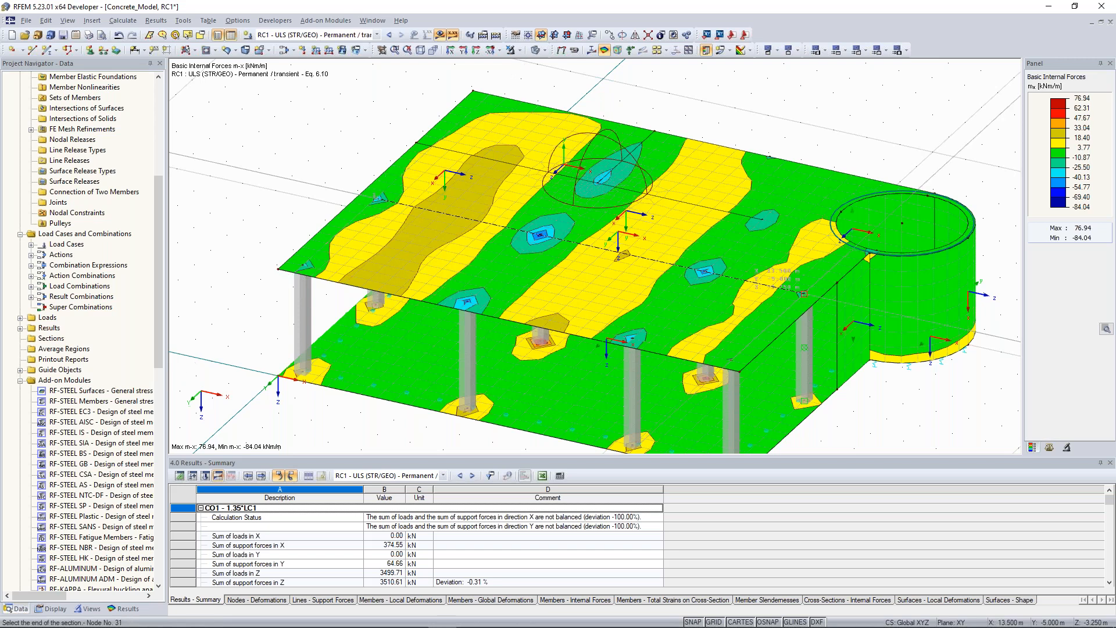
left_click(803, 294)
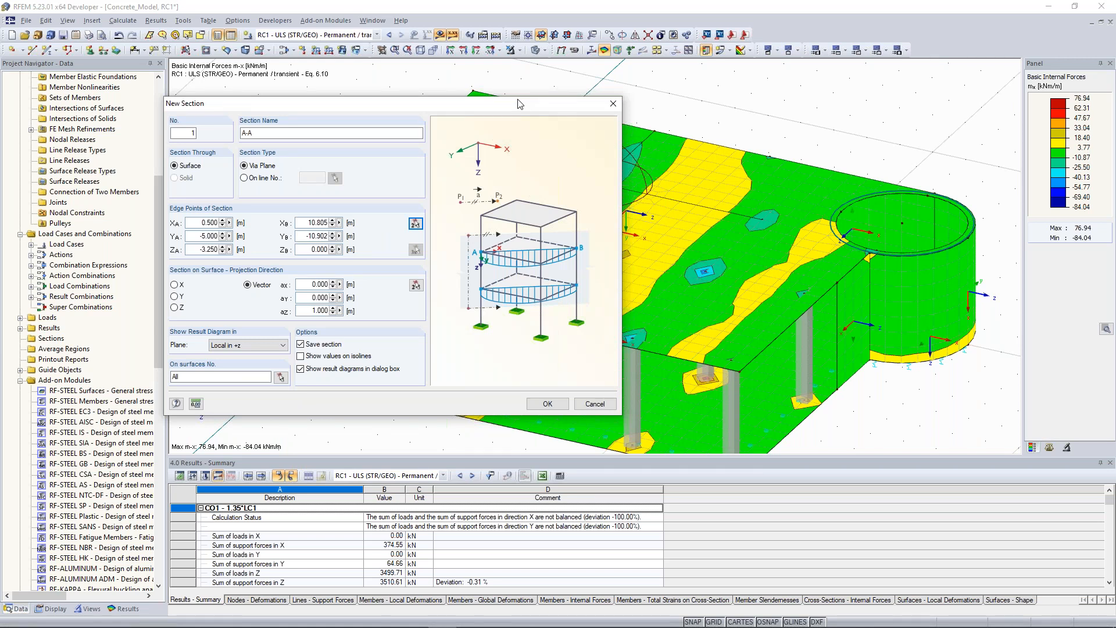
- Limit section A-A to surface 3, create it, and examine its mx diagram on the roof slab
left_click_drag(519, 104, 382, 90)
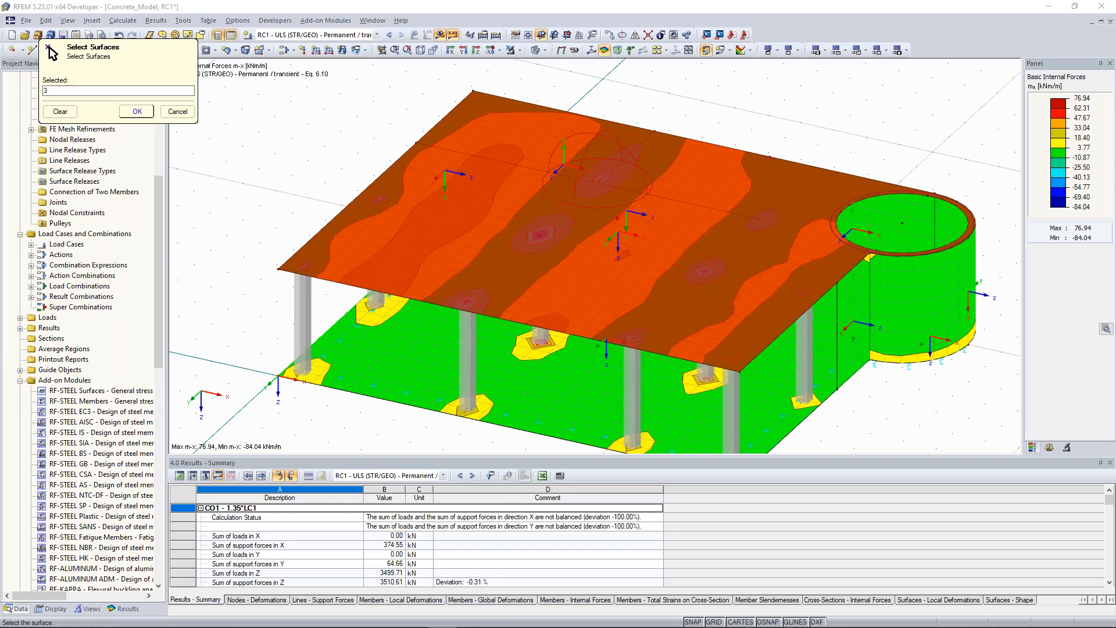
left_click(137, 111)
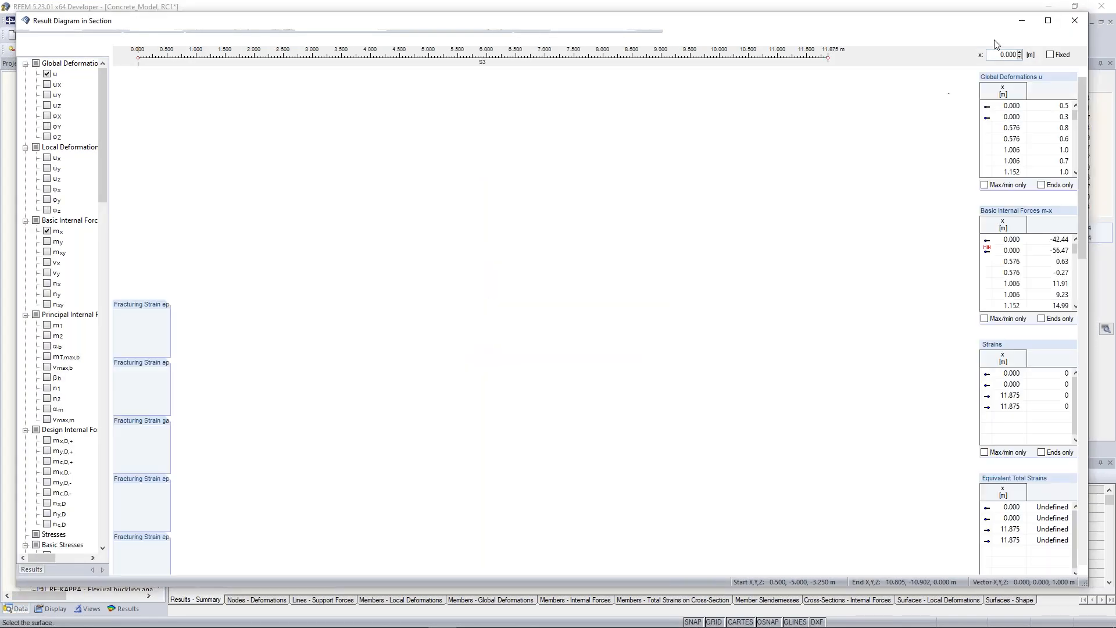
left_click(1072, 21)
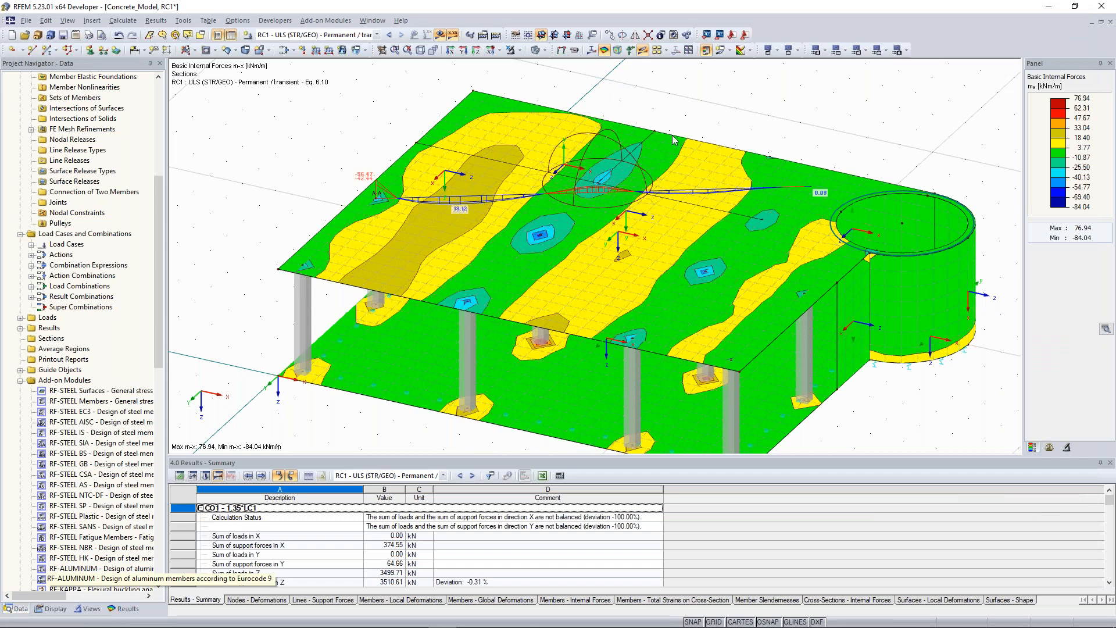
middle_click_drag(674, 139, 639, 119, "ctrl")
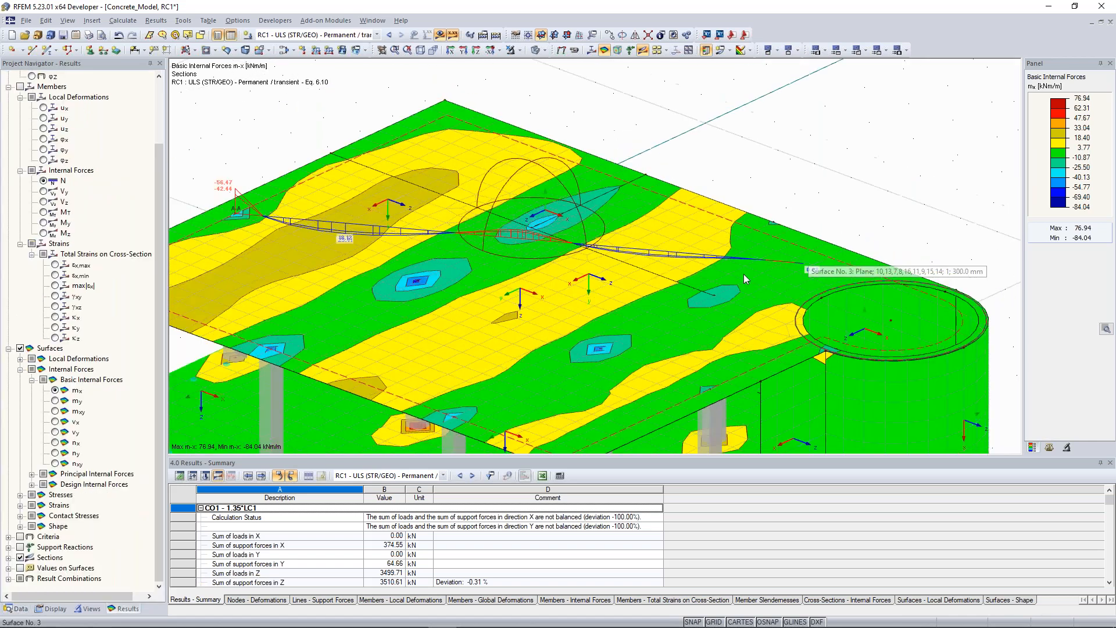
scroll(744, 274, "up", 2)
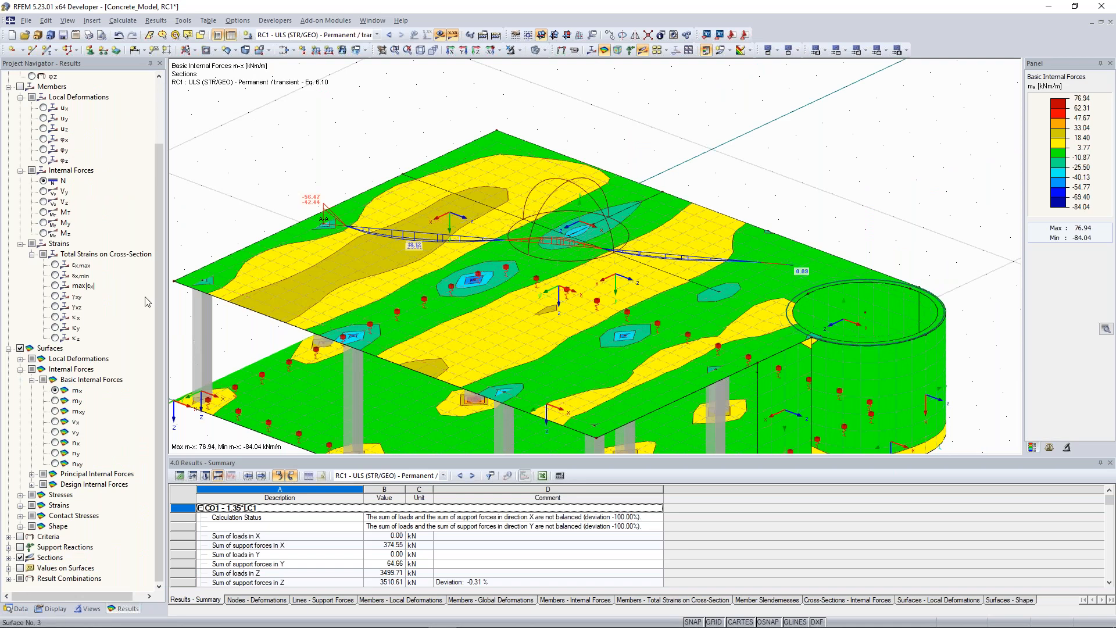
- Edit section A-A on surface 3 to run from (0.500, -5.000, -3.250) to (13.500, -5.000, -3.250) m
left_click(23, 610)
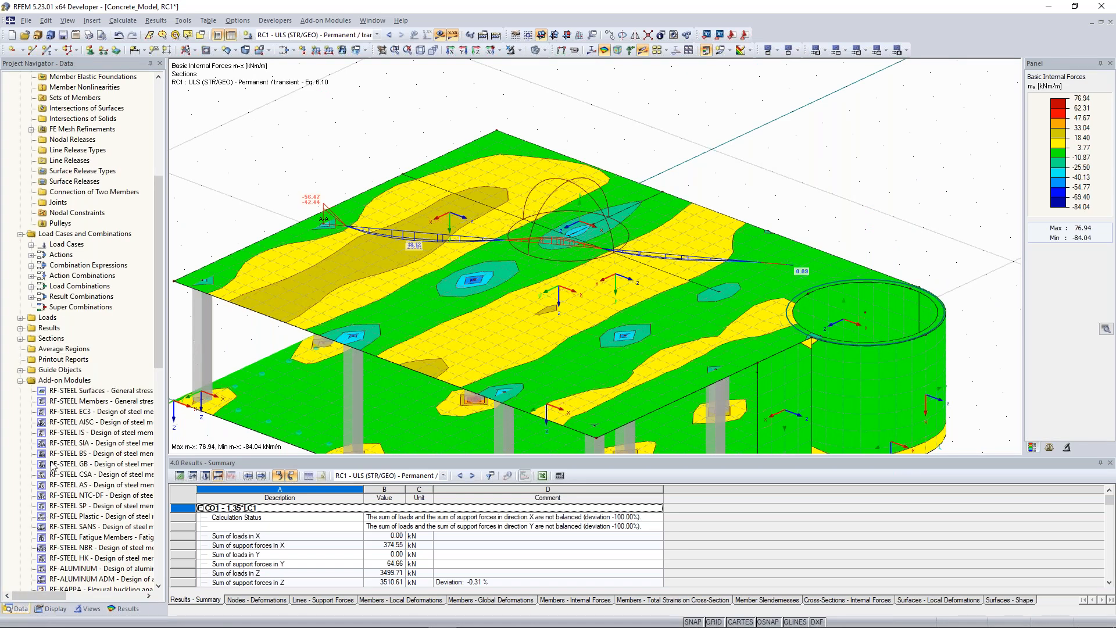
right_click(64, 350)
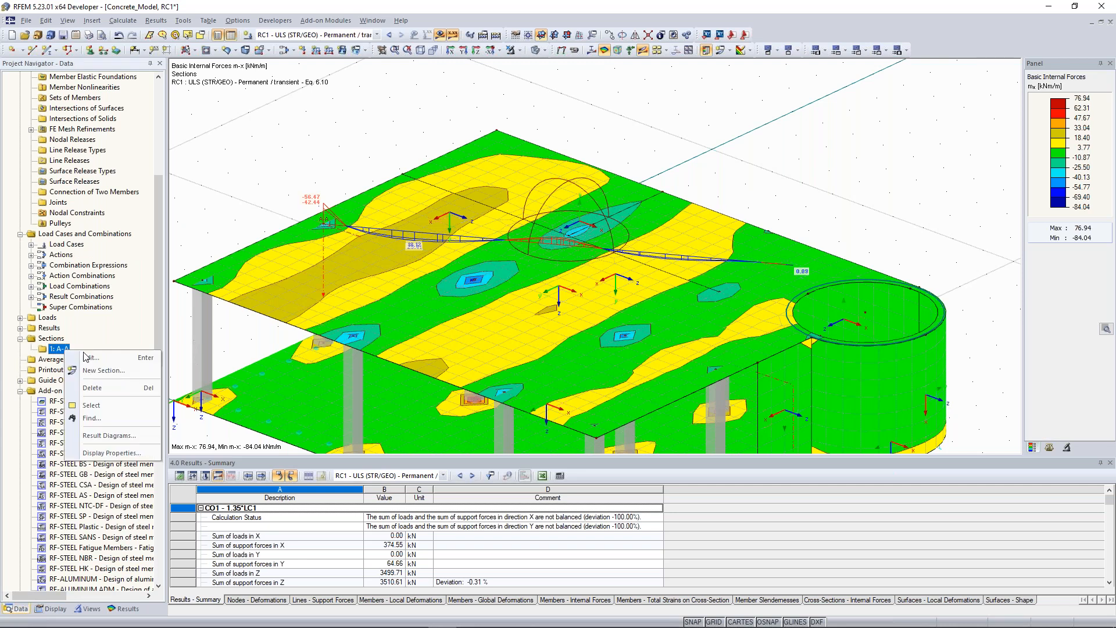
left_click(97, 358)
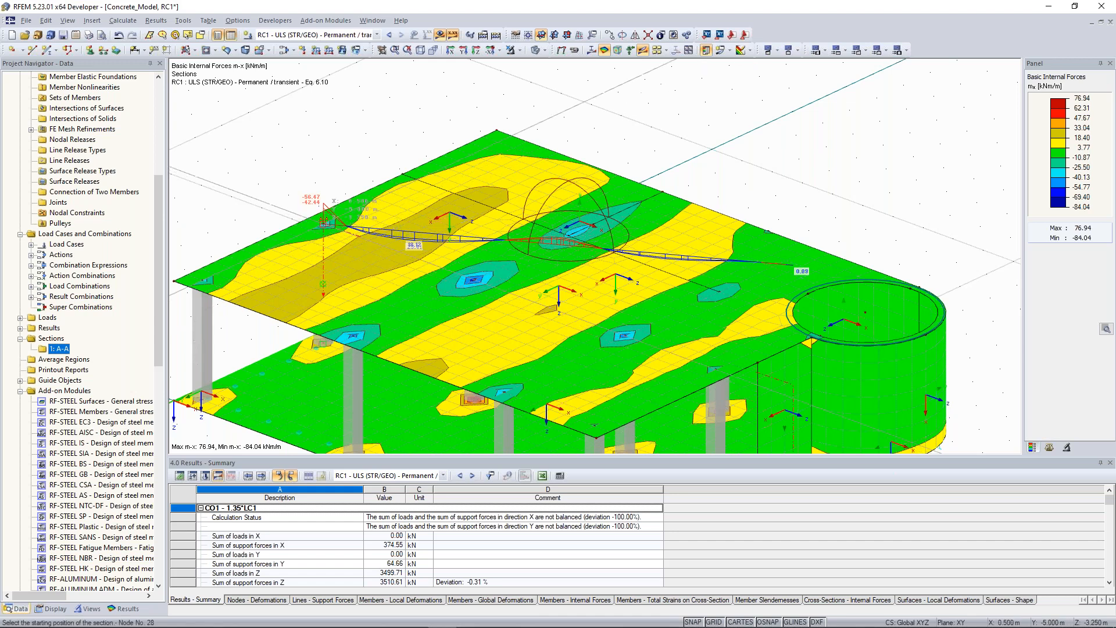
left_click(323, 222)
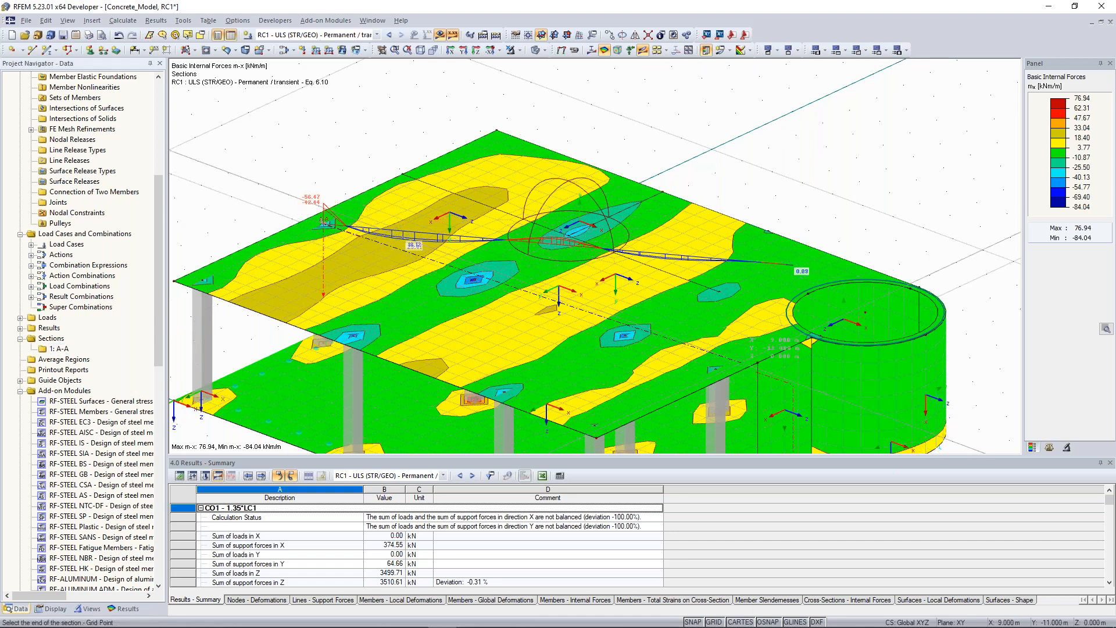
left_click(753, 339)
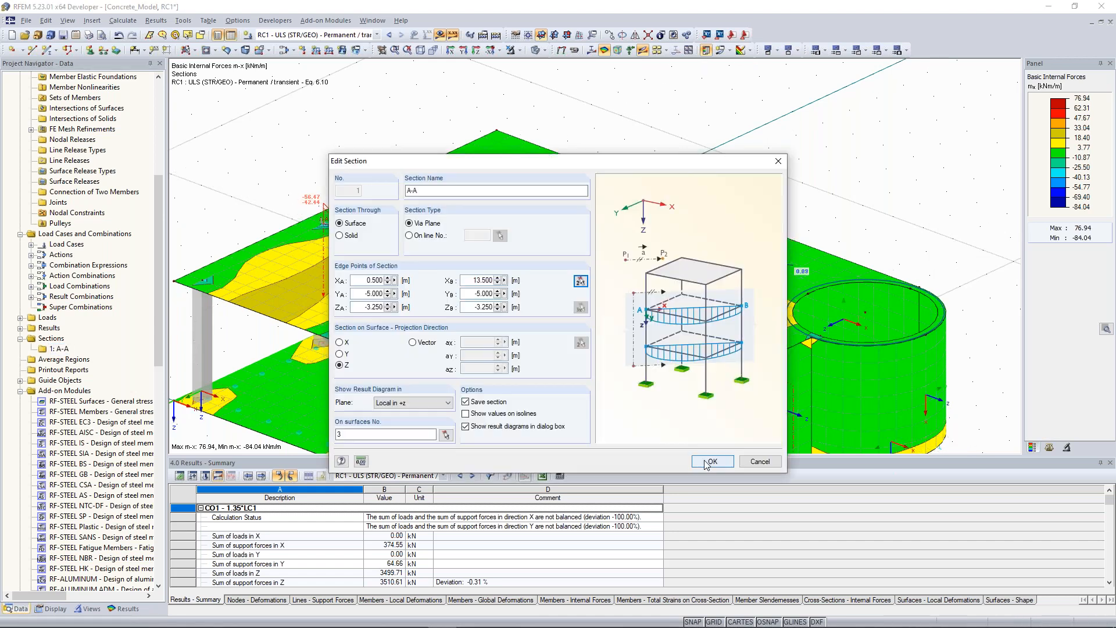
left_click(711, 462)
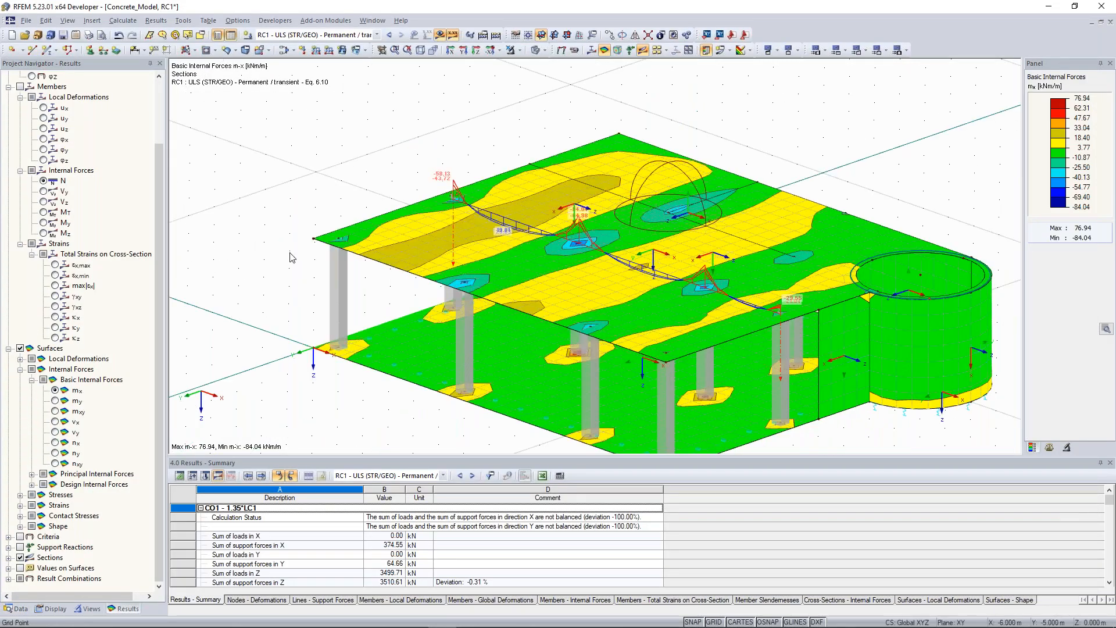
- Examine the basic internal forces my with the section A-A diagram on the roof slab, and expand the surface contact stress results
scroll(290, 257, "down", 3)
middle_click_drag(290, 257, 249, 238, "ctrl")
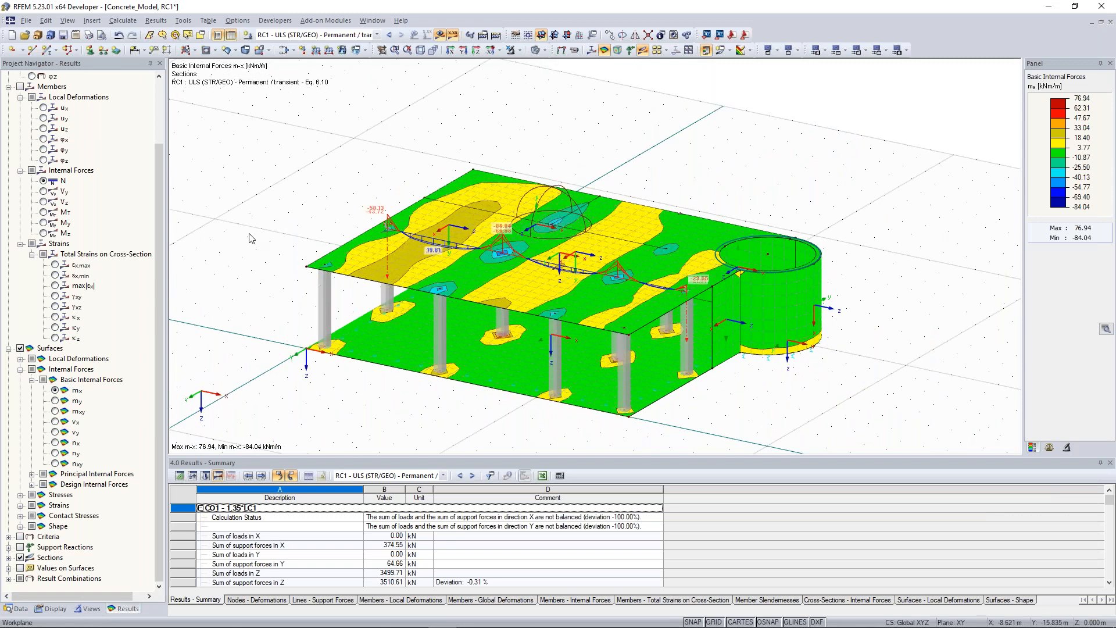
left_click(55, 401)
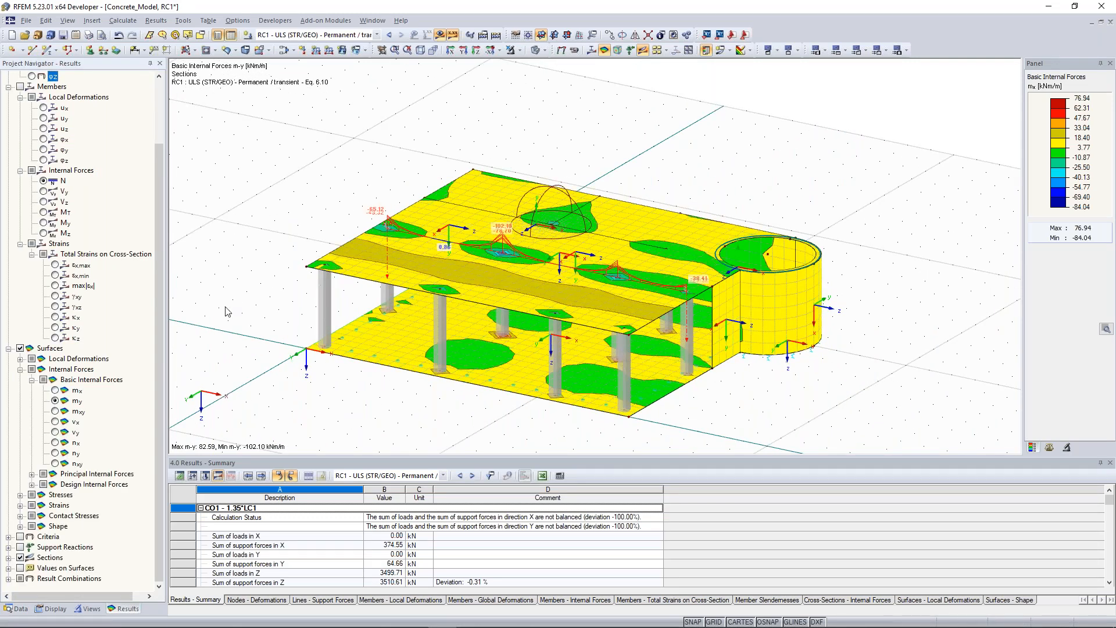
scroll(309, 232, "up", 3)
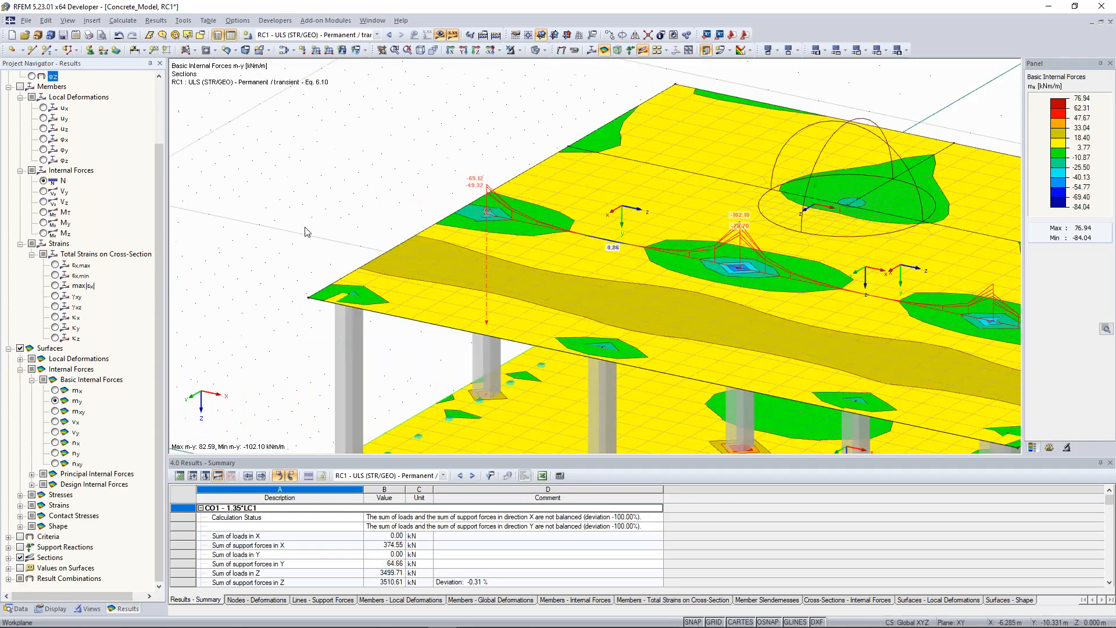
middle_click_drag(298, 231, 259, 205)
scroll(259, 211, "down", 8)
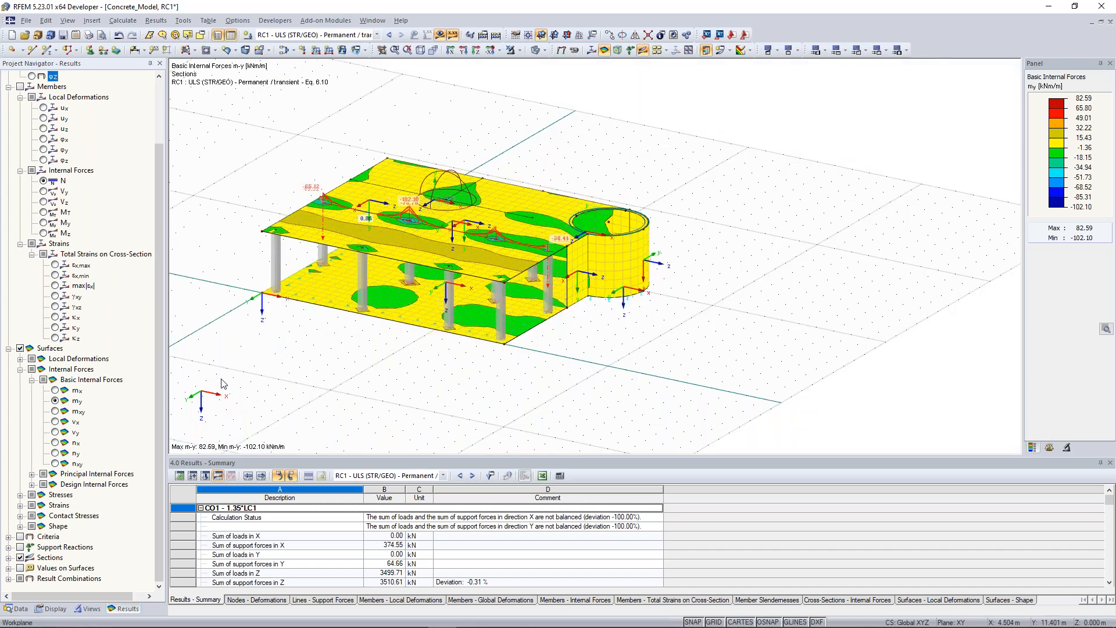
scroll(224, 382, "up", 1)
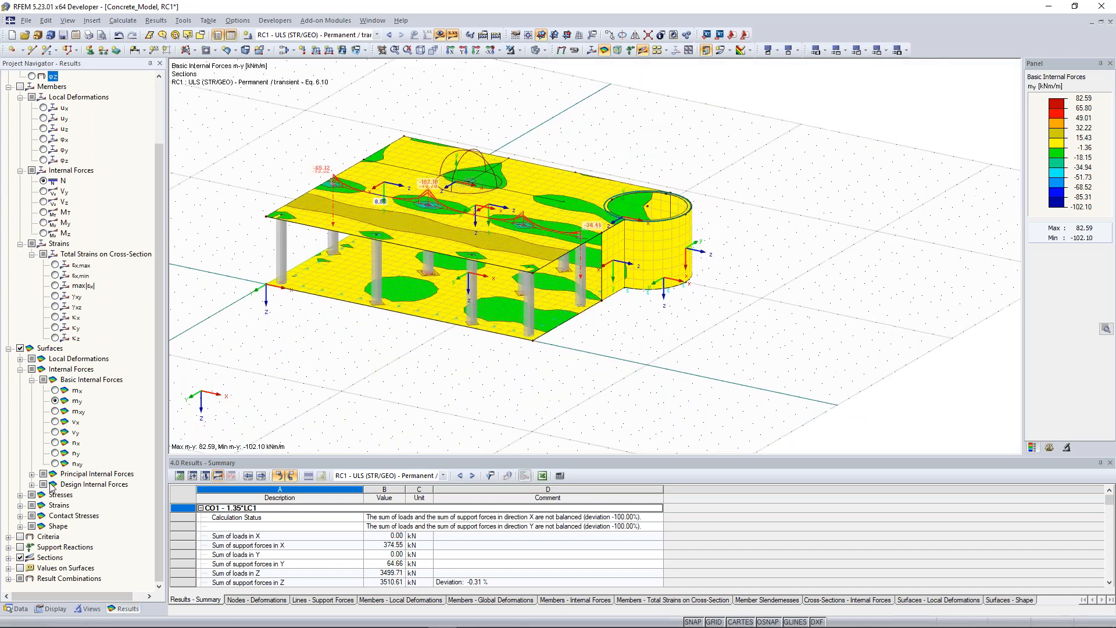
left_click(20, 516)
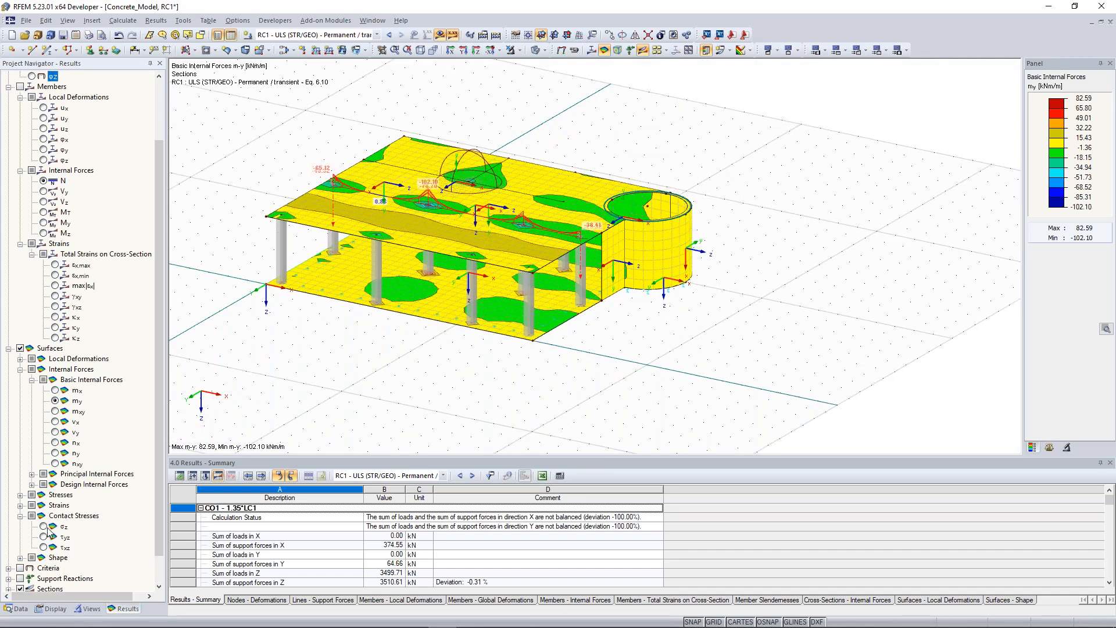
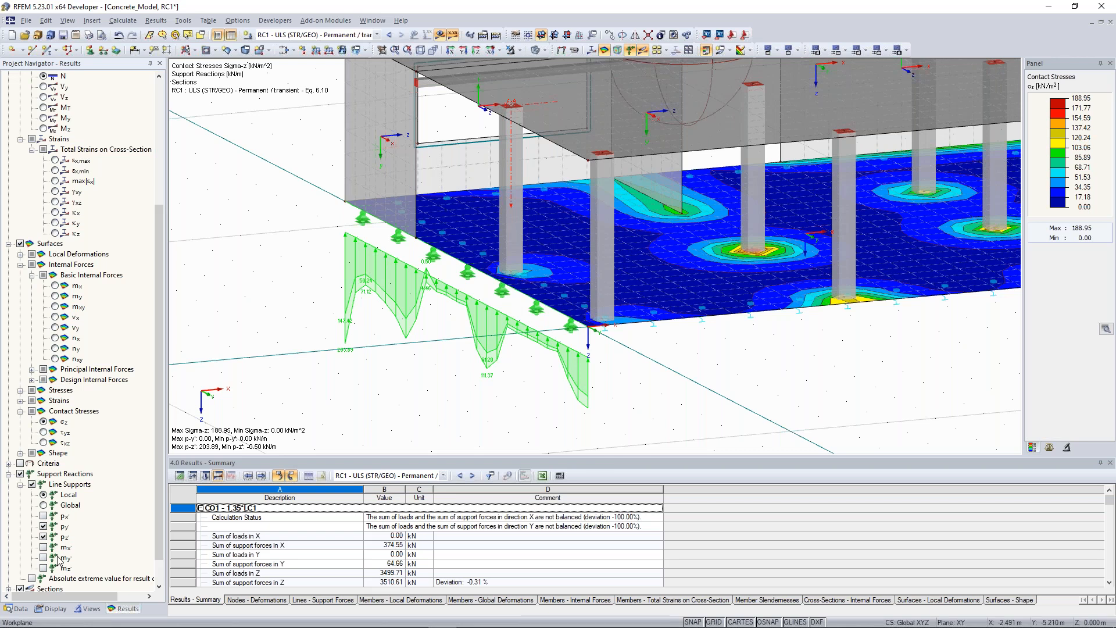
- Show the line support reactions as a smooth distribution instead of the actual one, and examine them along the wall base
left_click(51, 608)
scroll(55, 410, "down", 2)
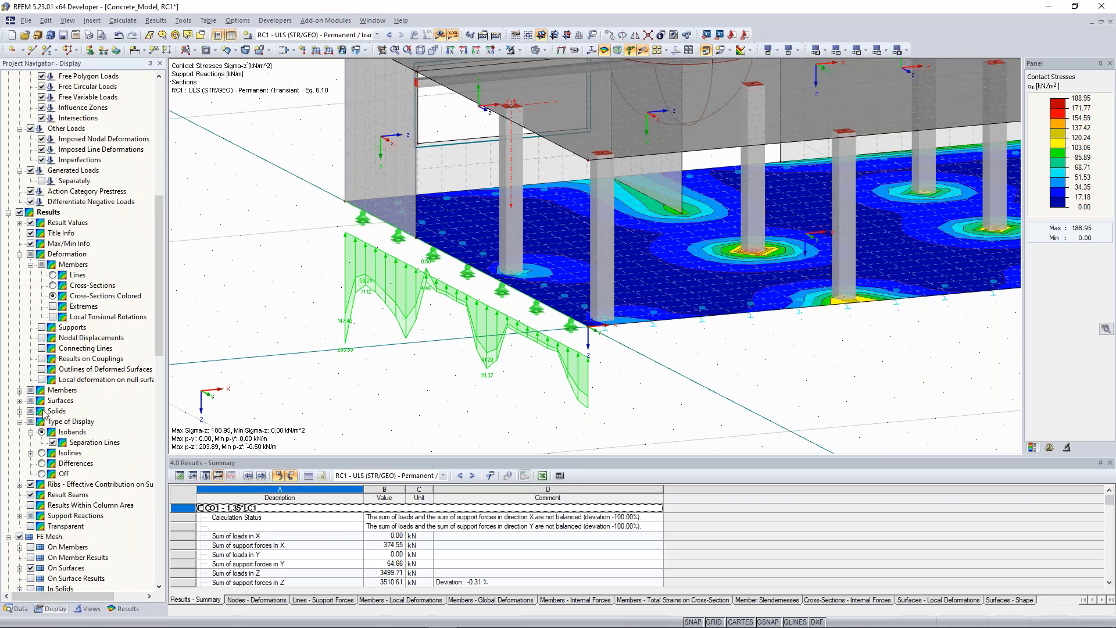
left_click(19, 516)
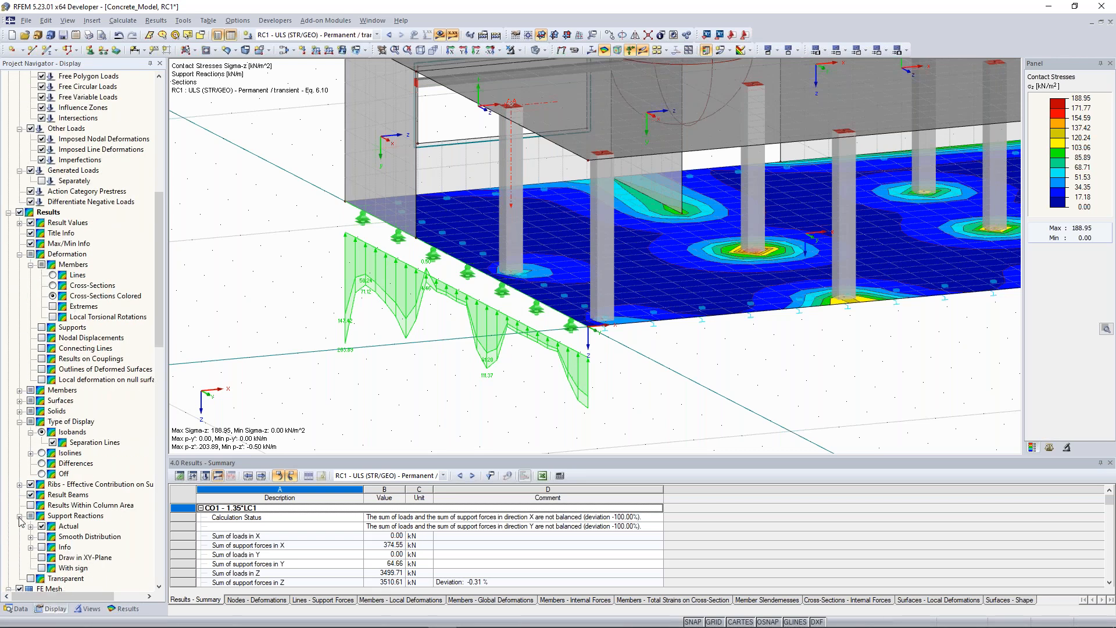
left_click(41, 535)
left_click(41, 536)
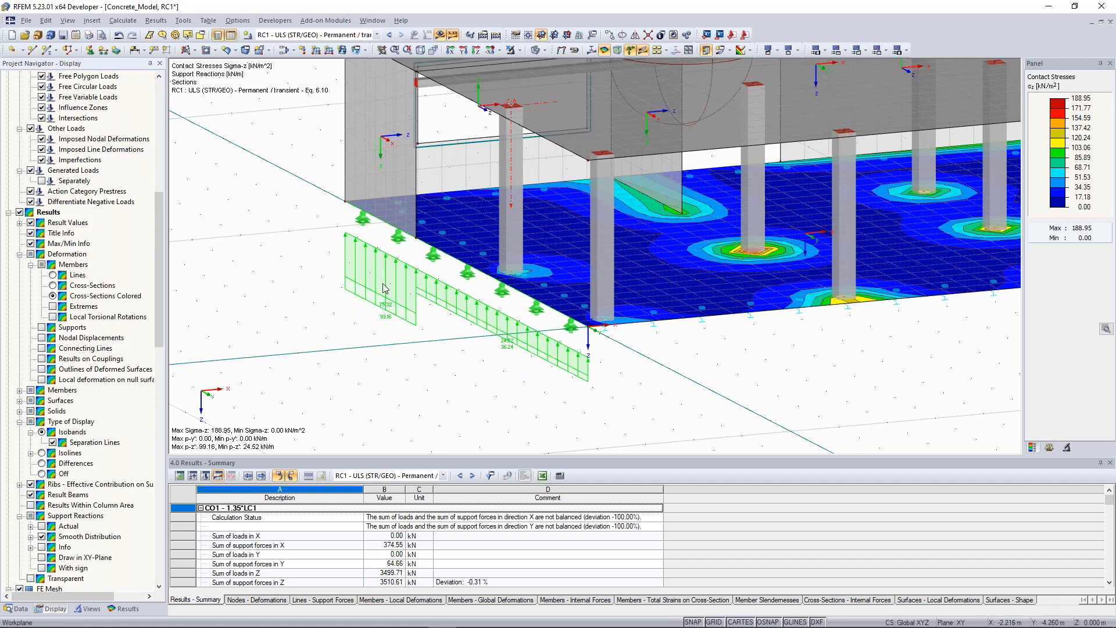
scroll(443, 314, "down", 2)
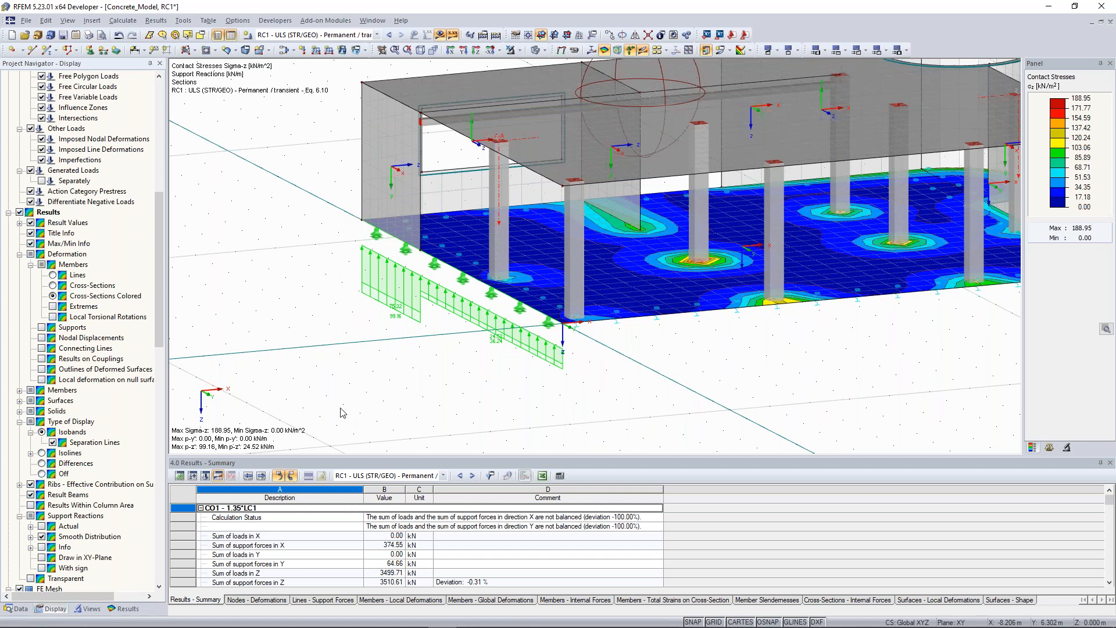
scroll(343, 413, "down", 1)
middle_click_drag(726, 390, 695, 395, "ctrl")
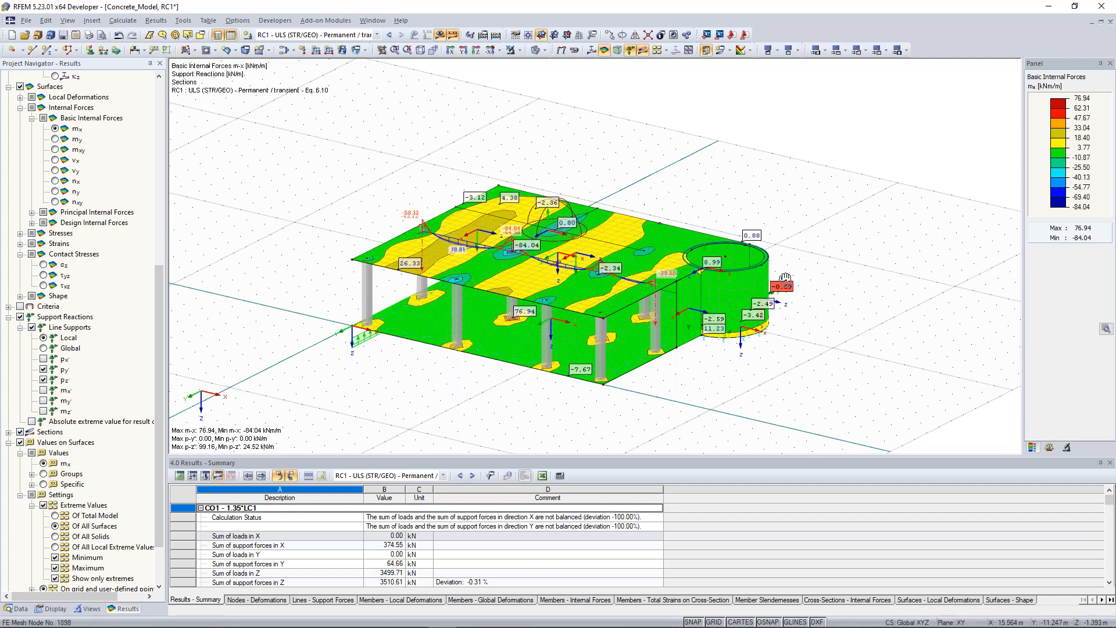
- Display the global deformations u of the model in place of the surface internal forces mx
middle_click_drag(785, 278, 768, 280, "ctrl")
scroll(523, 288, "up", 2)
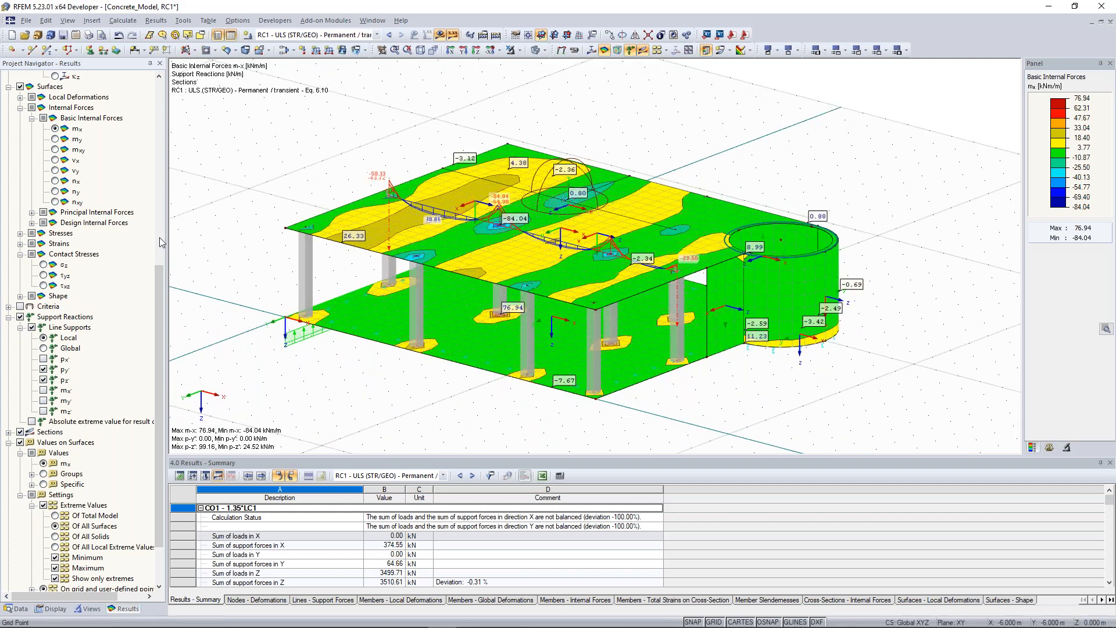
scroll(116, 246, "up", 10)
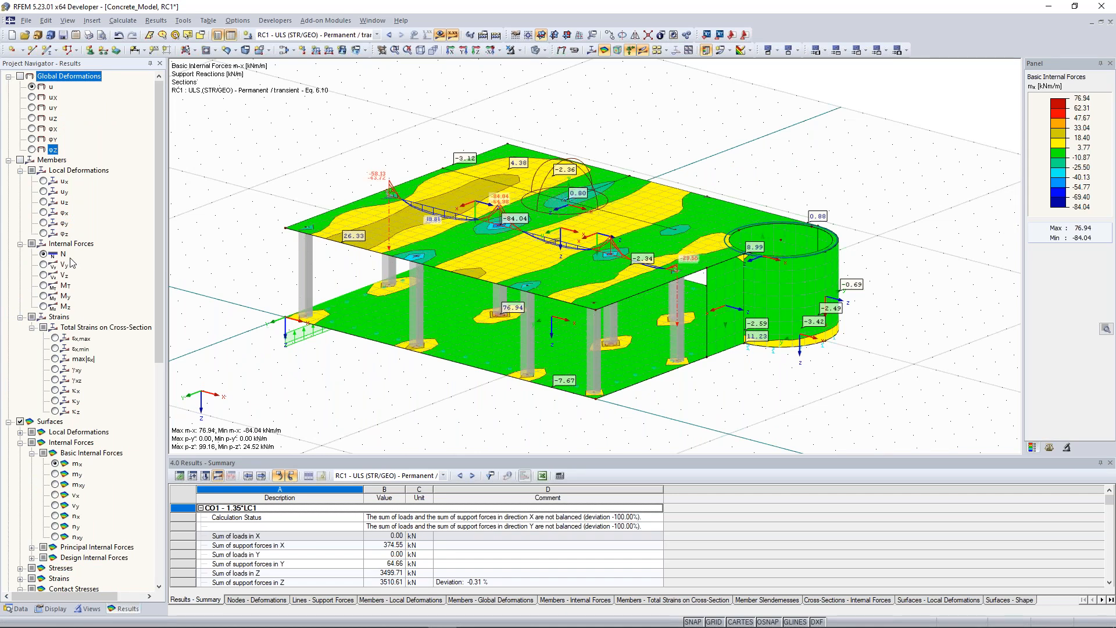
left_click(20, 76)
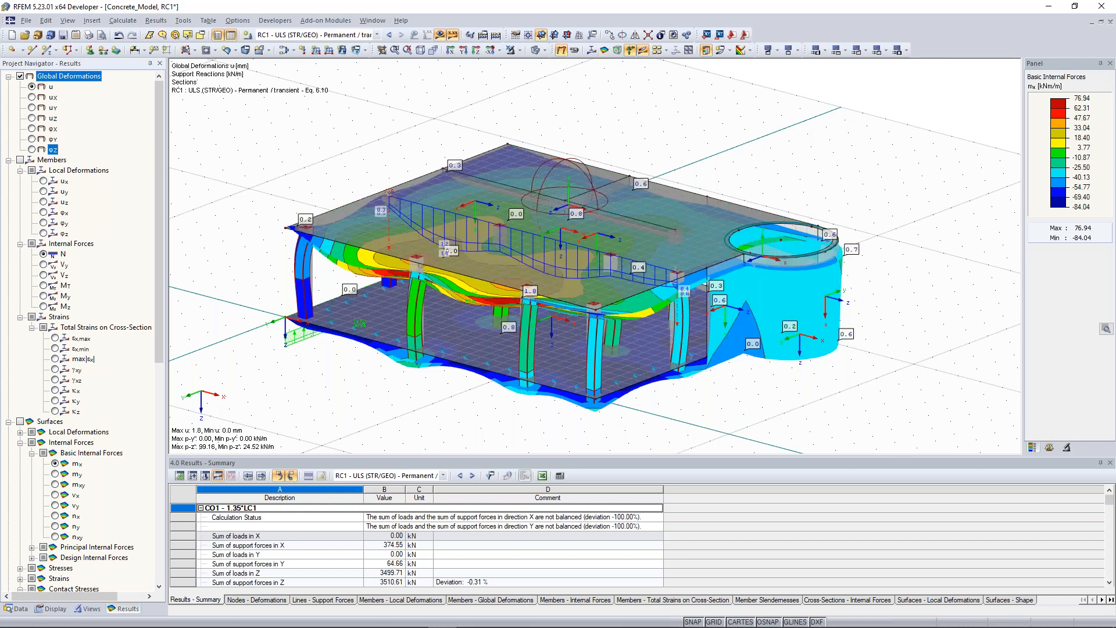
- Cut the deformed model with an X-Z clipping plane, stepping its offset up to 2.000 m and back down to -0.500 m
left_click(92, 20)
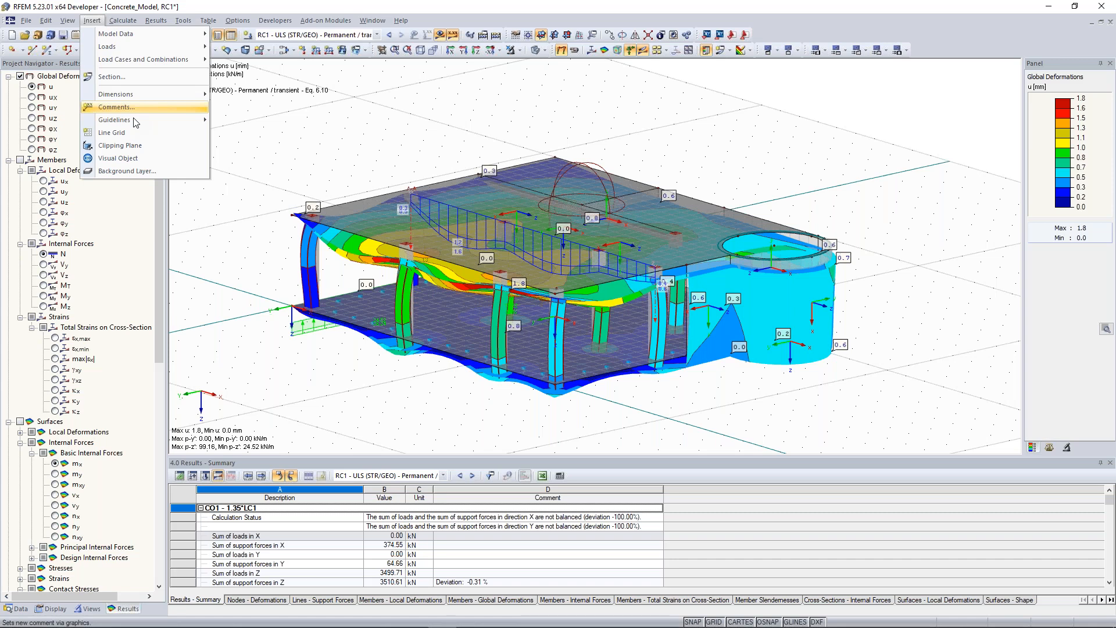
left_click(119, 146)
left_click(202, 51)
left_click(202, 51)
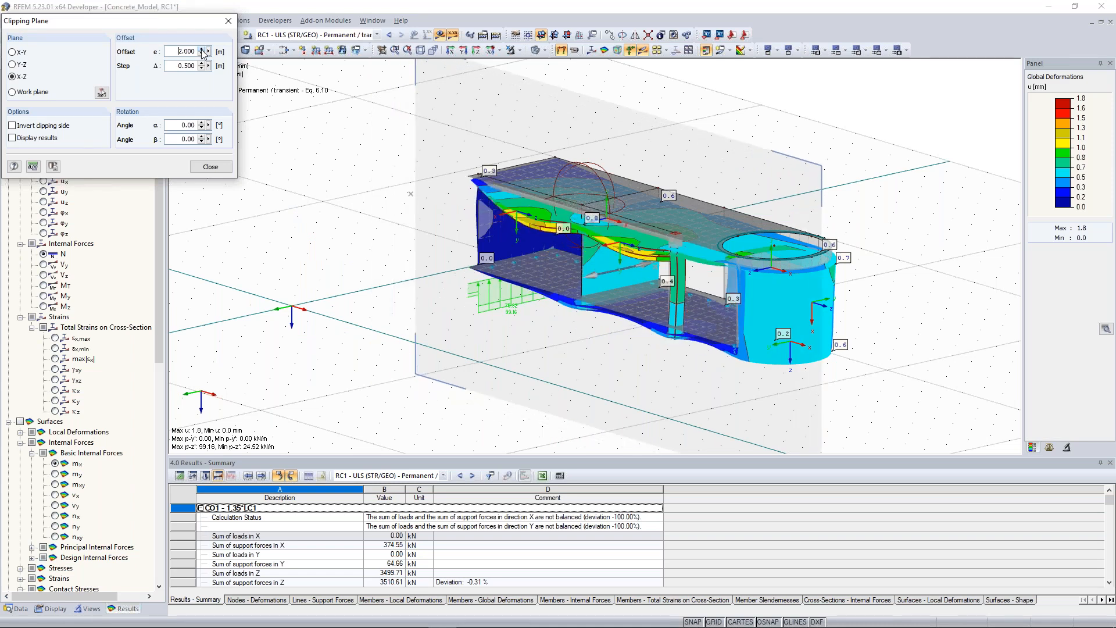
left_click(202, 54)
left_click(202, 54)
left_click(201, 54)
left_click(202, 54)
left_click(202, 54)
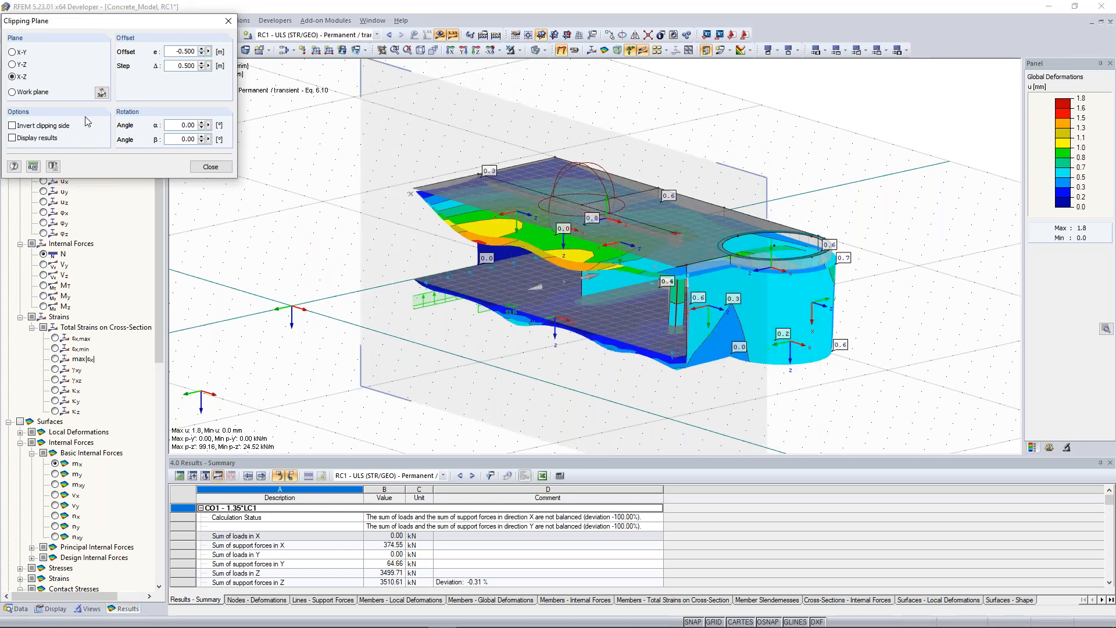
- Switch the clipping plane to X-Y and then Y-Z, step its offset to 2.500 m and back to -1.500 m, and inspect the cut model
left_click(20, 53)
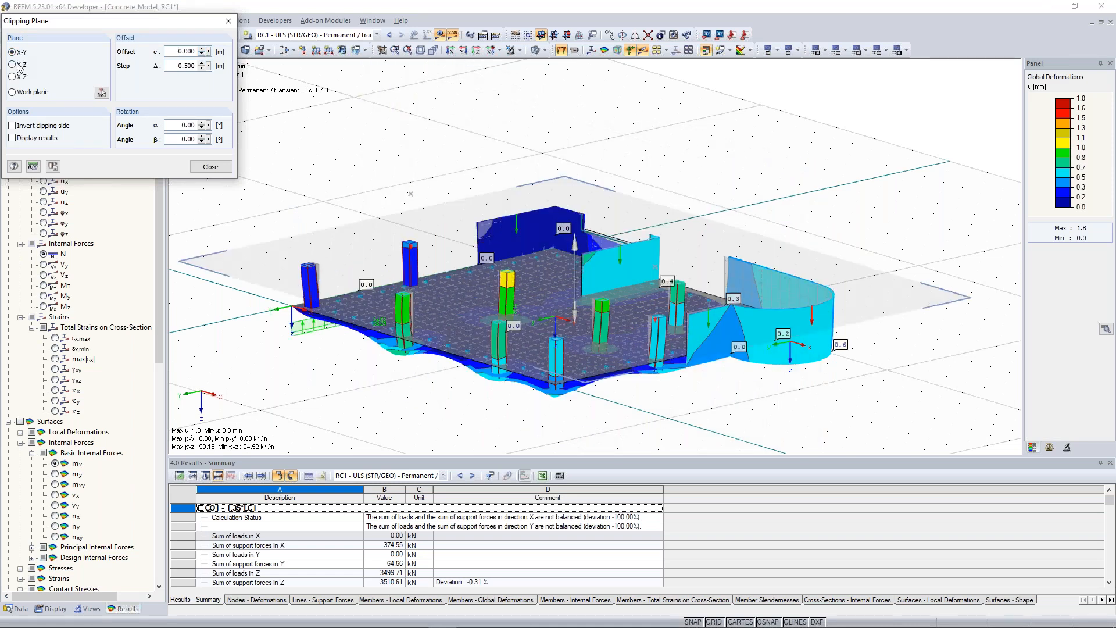
left_click(21, 65)
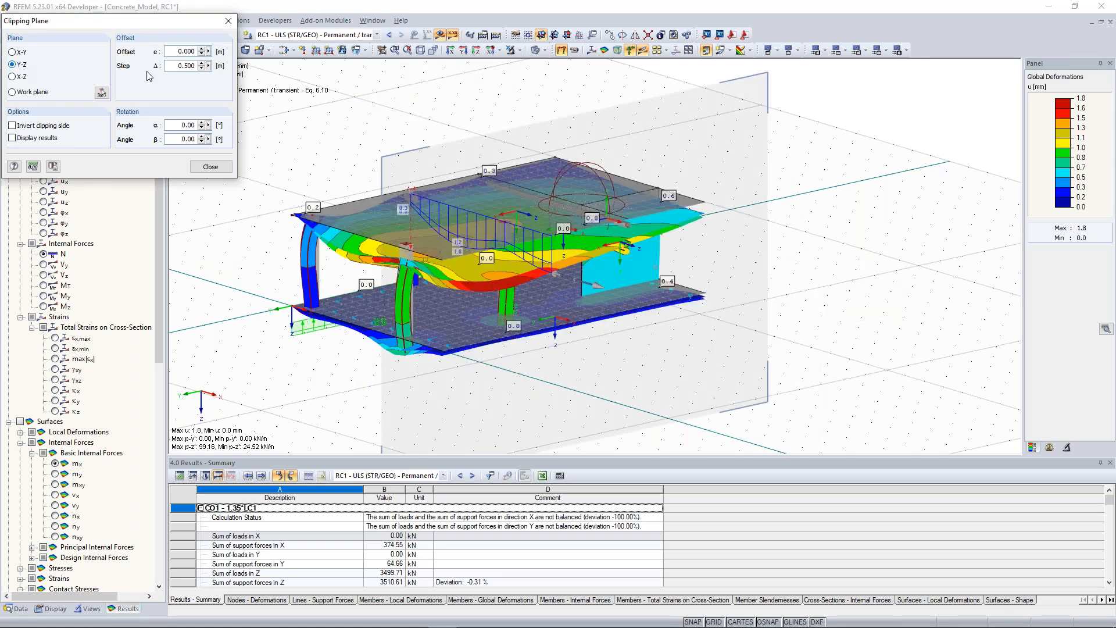
left_click(203, 50)
left_click(203, 50)
left_click(203, 50)
left_click(203, 50)
left_click(203, 50)
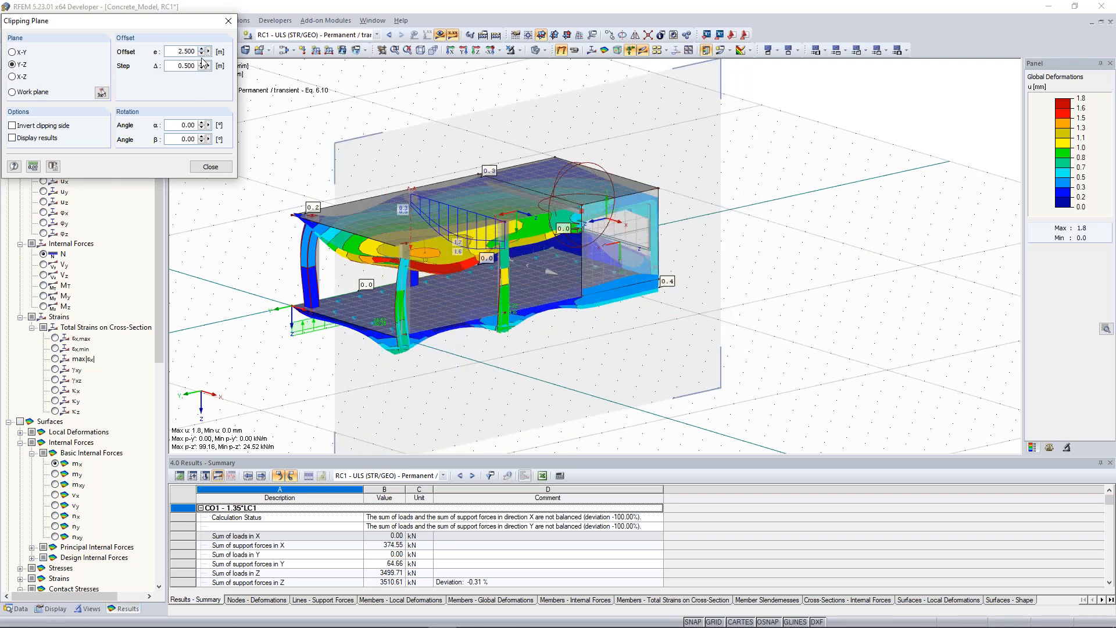
left_click(201, 55)
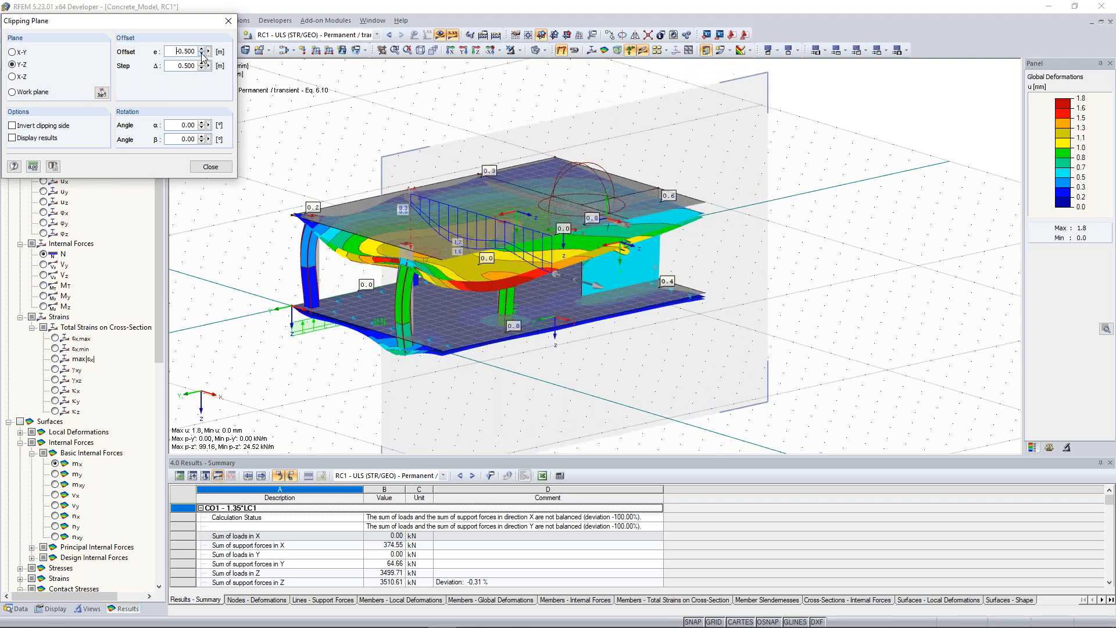
scroll(619, 325, "up", 3)
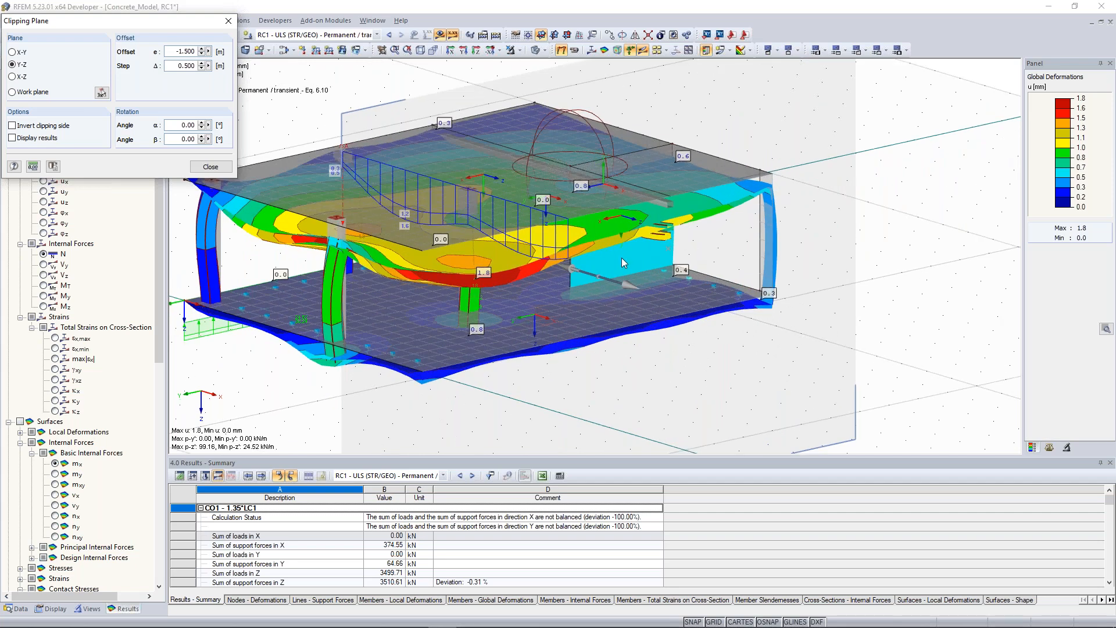
middle_click_drag(579, 230, 505, 219, "ctrl")
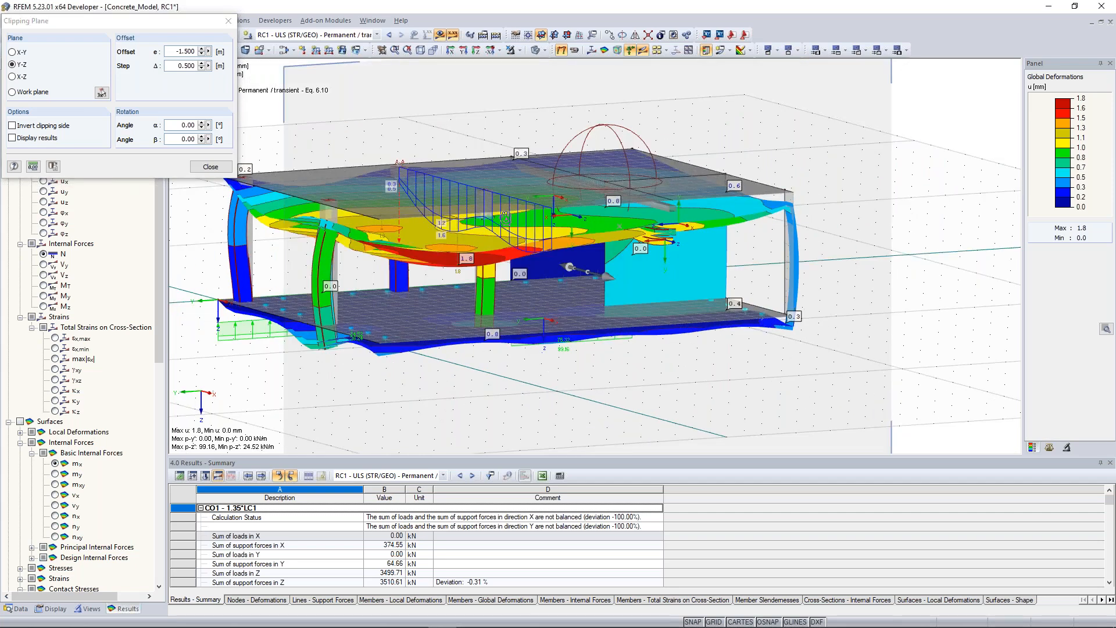
middle_click_drag(506, 219, 496, 218, "ctrl")
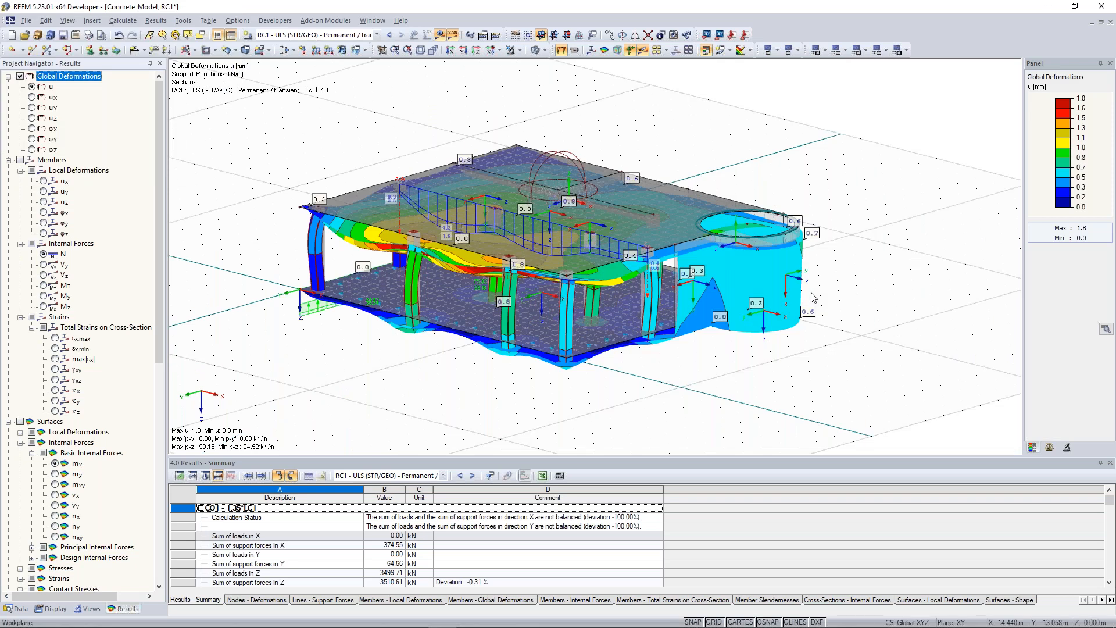
- Fly the camera through the deformed building in fly mode, inspecting the interior columns, slab underside and roof slab, and return to the normal view
middle_click_drag(552, 350, 504, 379, "ctrl")
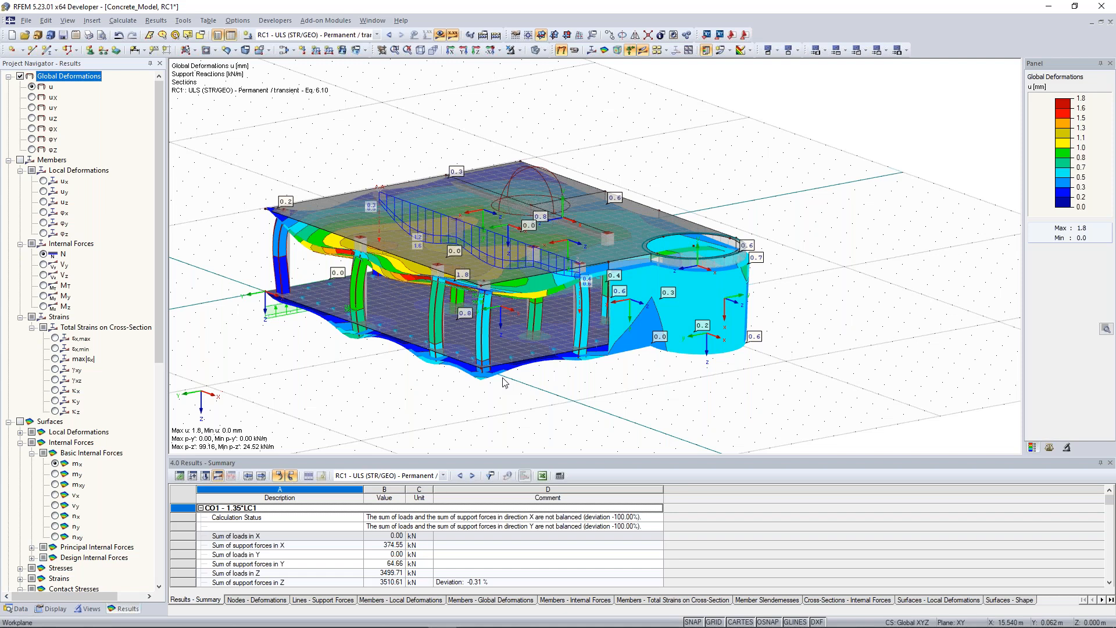
key("shift+f")
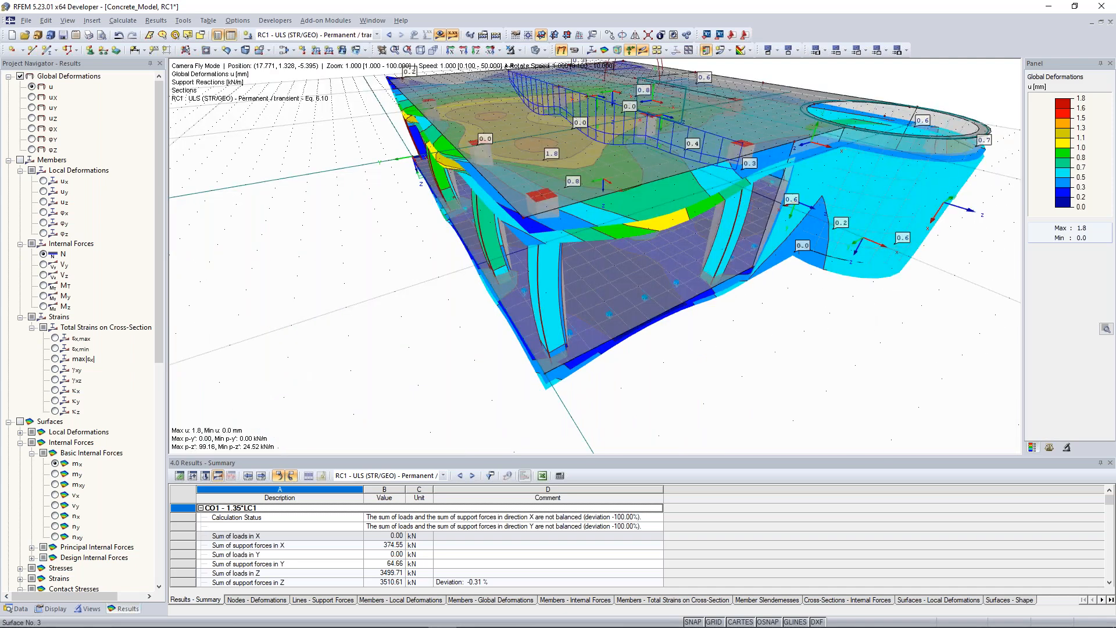
key("d")
key("s")
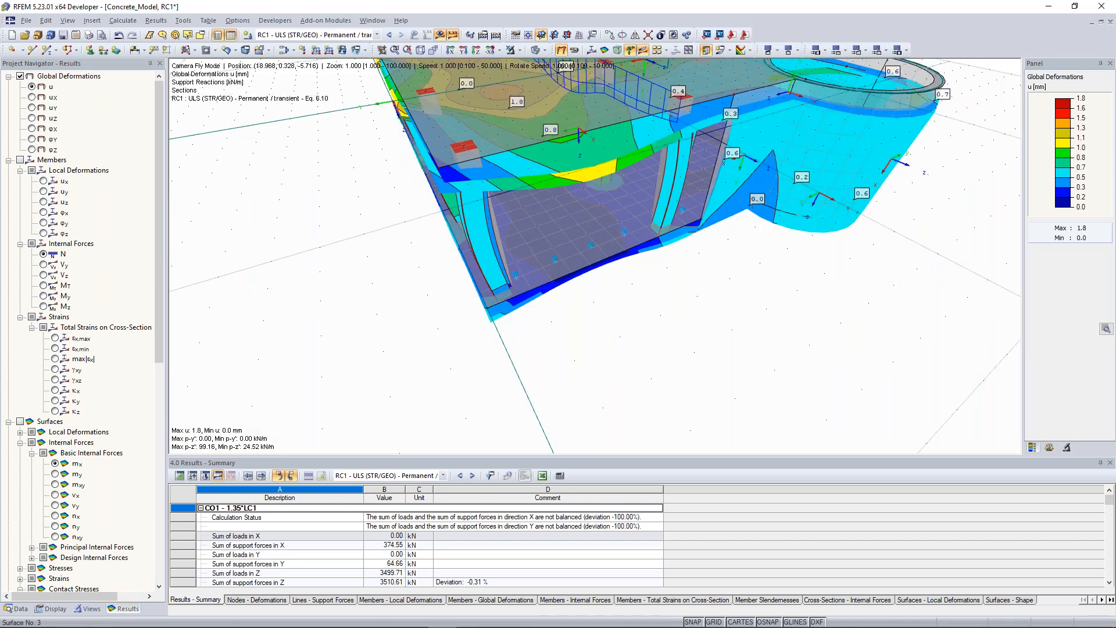
key("w")
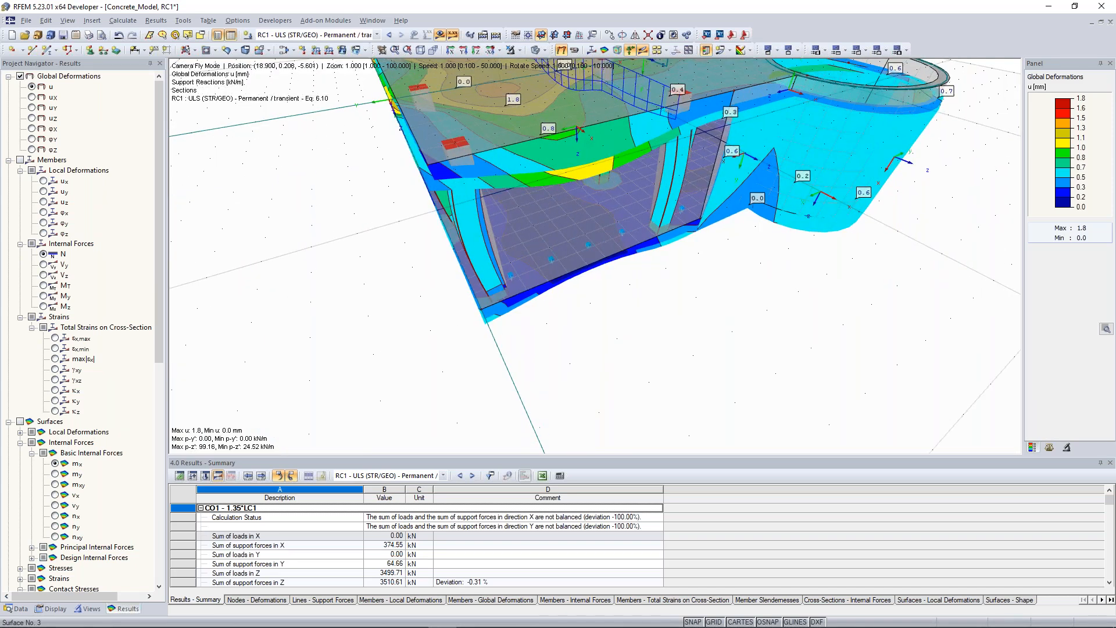
key("w")
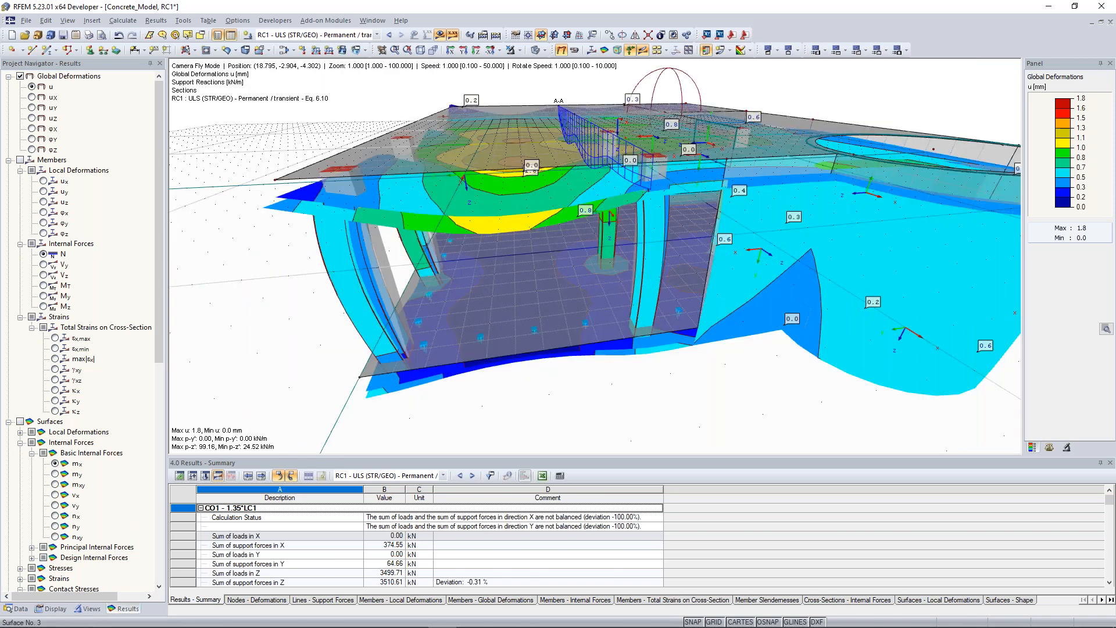
key("w")
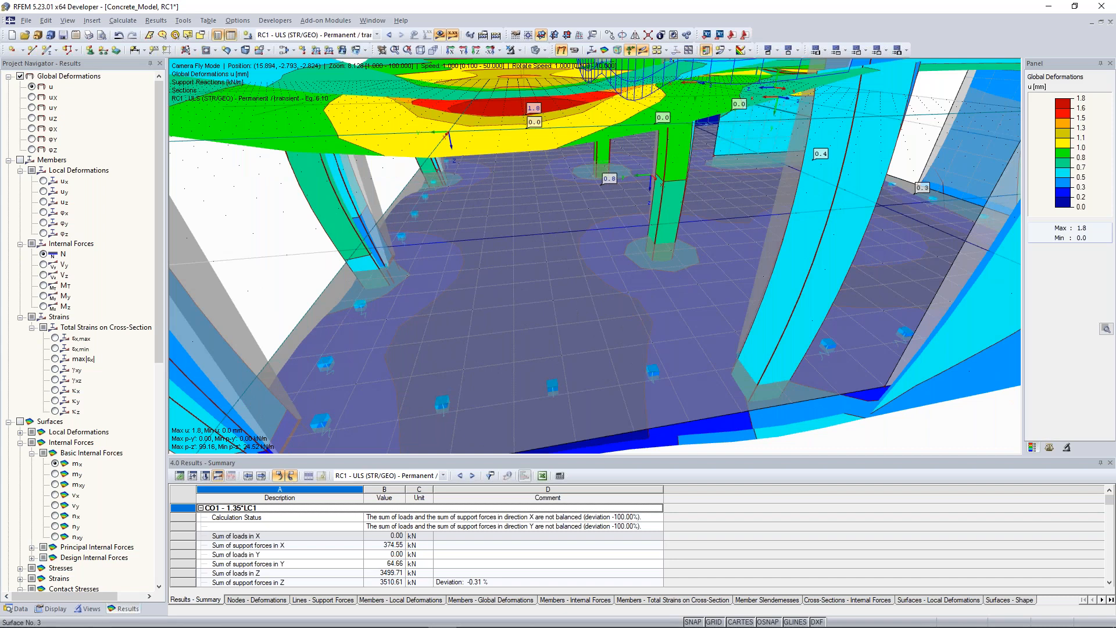
key("w")
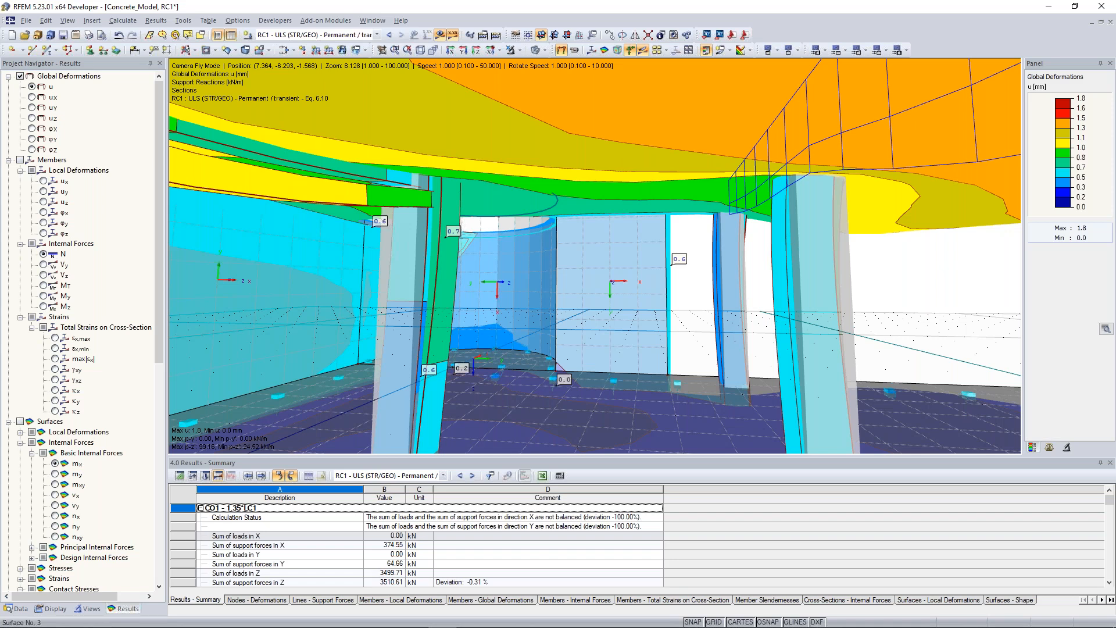
key("e")
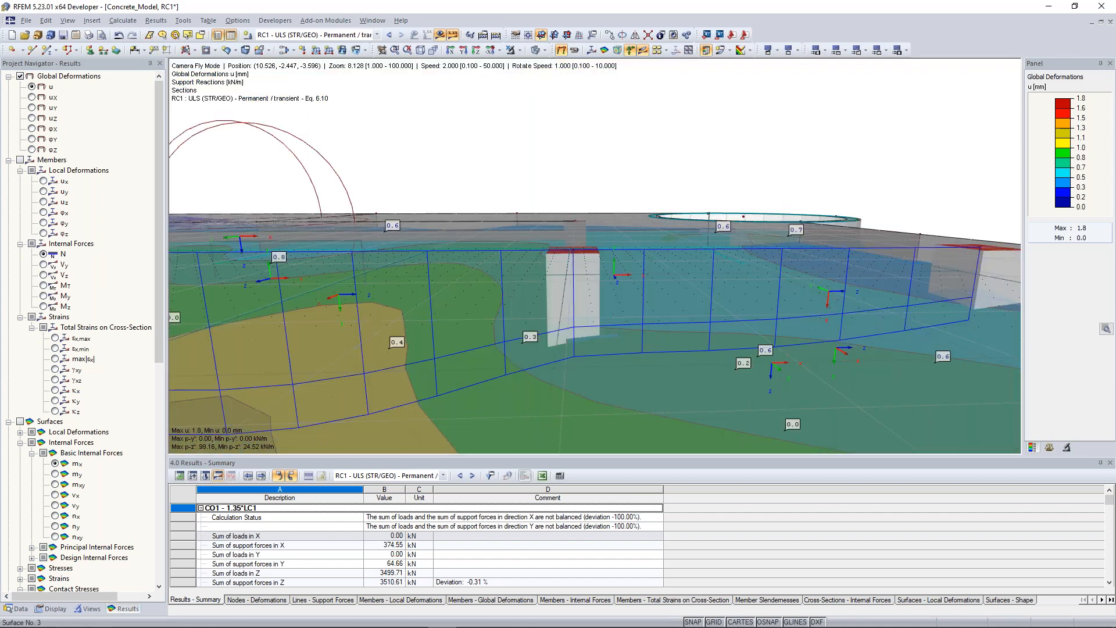
key("d")
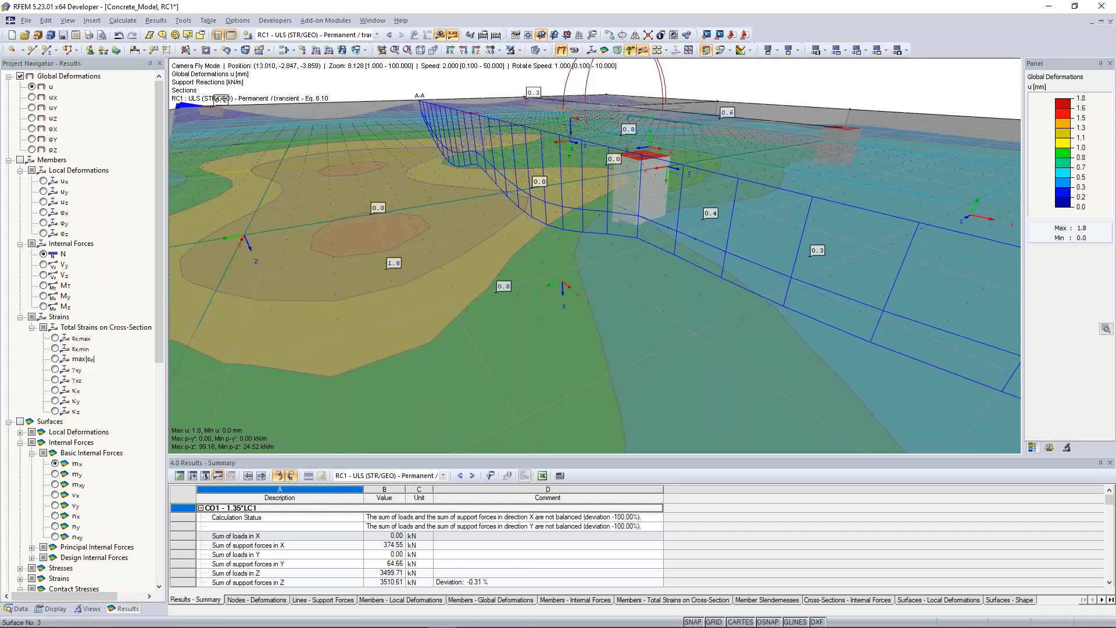
key("Escape")
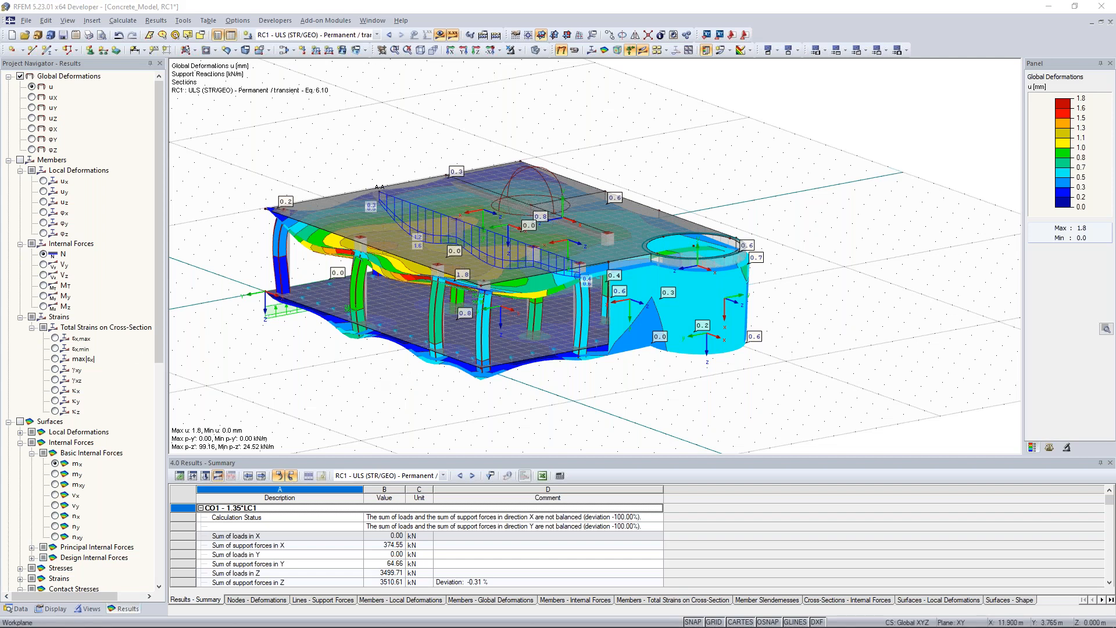
- Start a new user-defined coordinate system with roof corner node 17 as its origin and node 18 on the positive U-axis
middle_click_drag(365, 370, 767, 339, "ctrl")
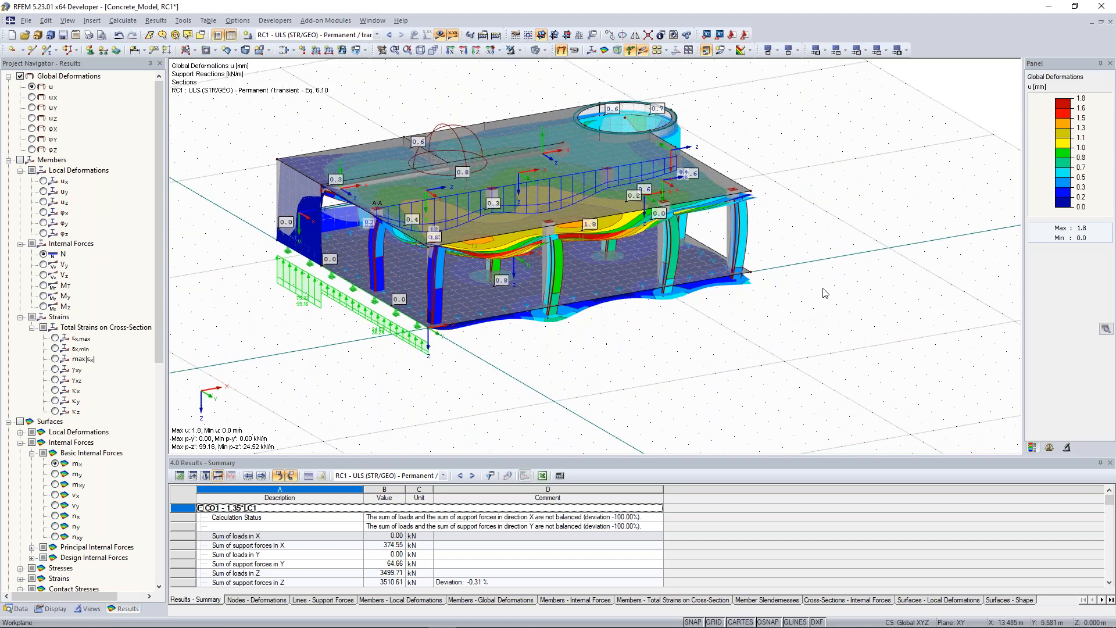
right_click(802, 141)
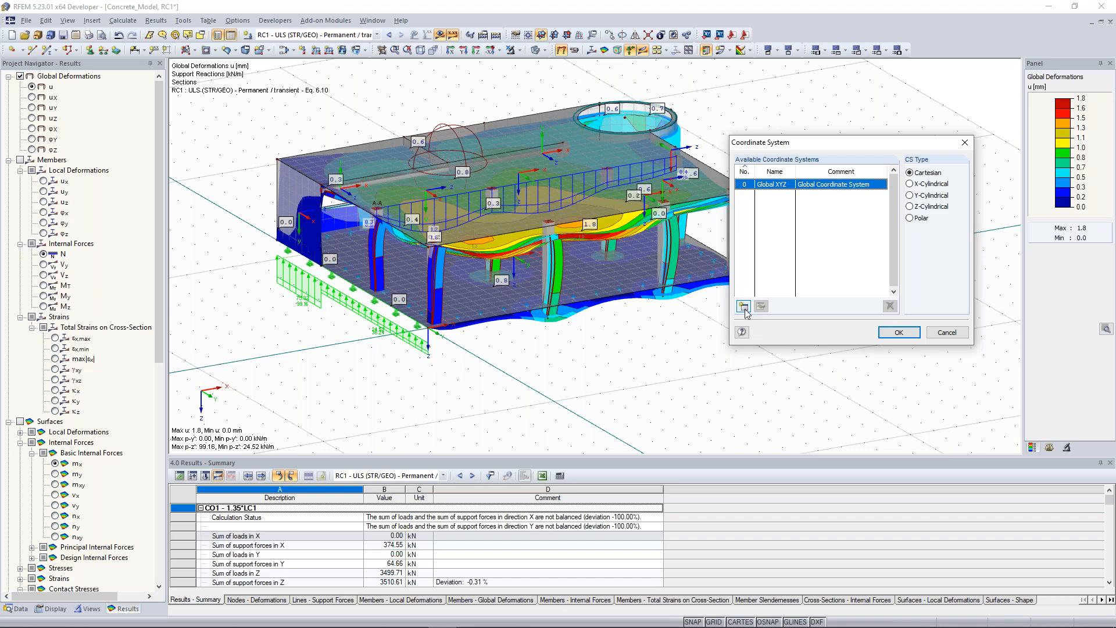
left_click(744, 306)
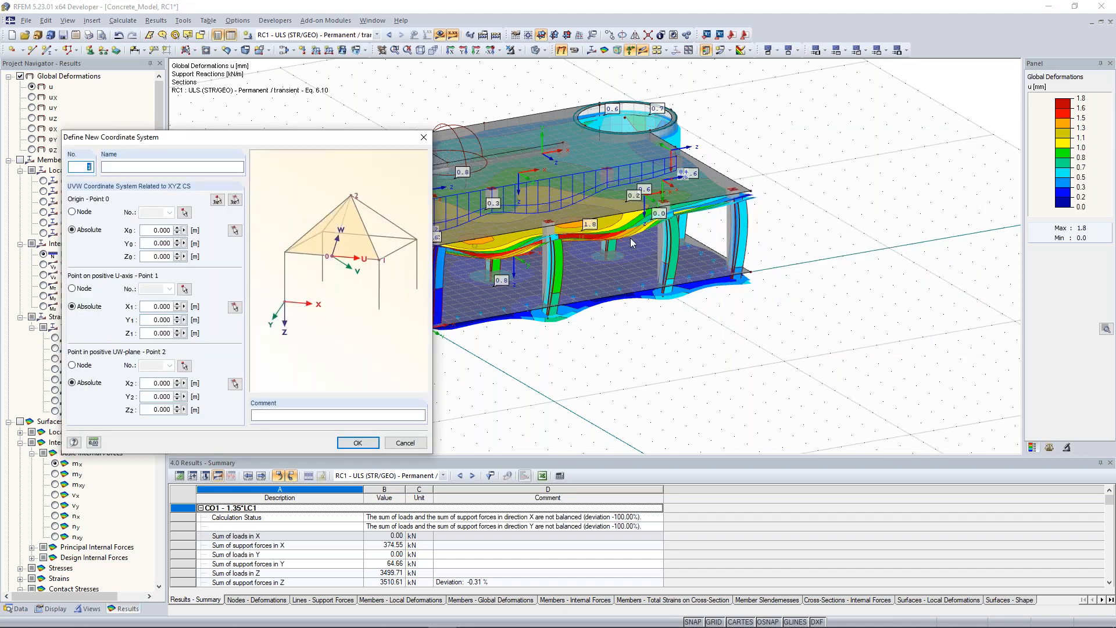
left_click_drag(343, 139, 253, 149)
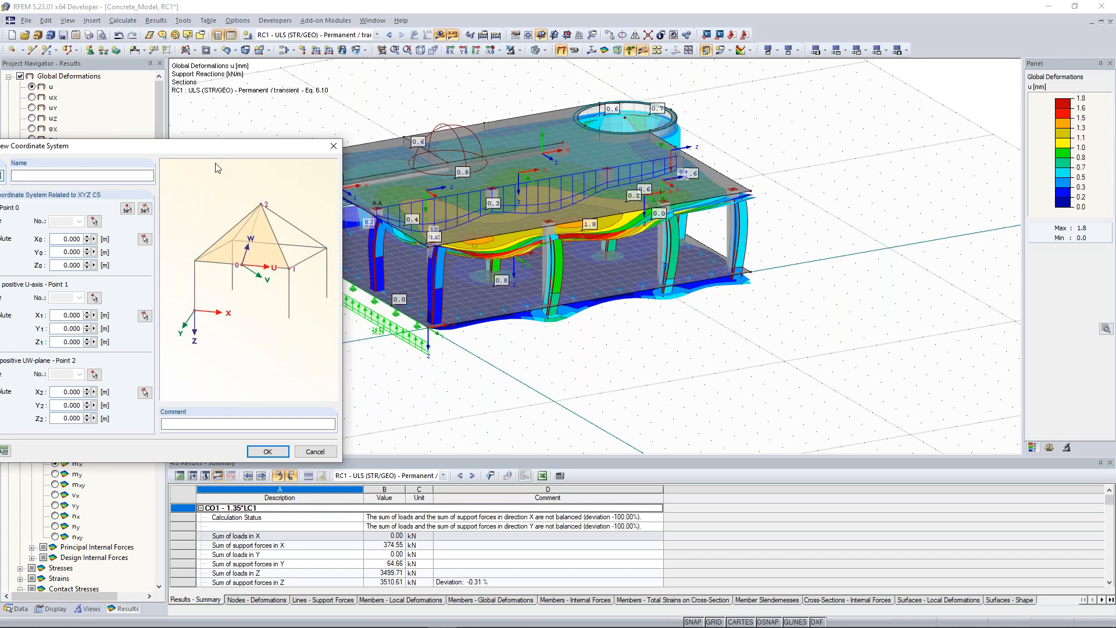
left_click_drag(211, 146, 896, 99)
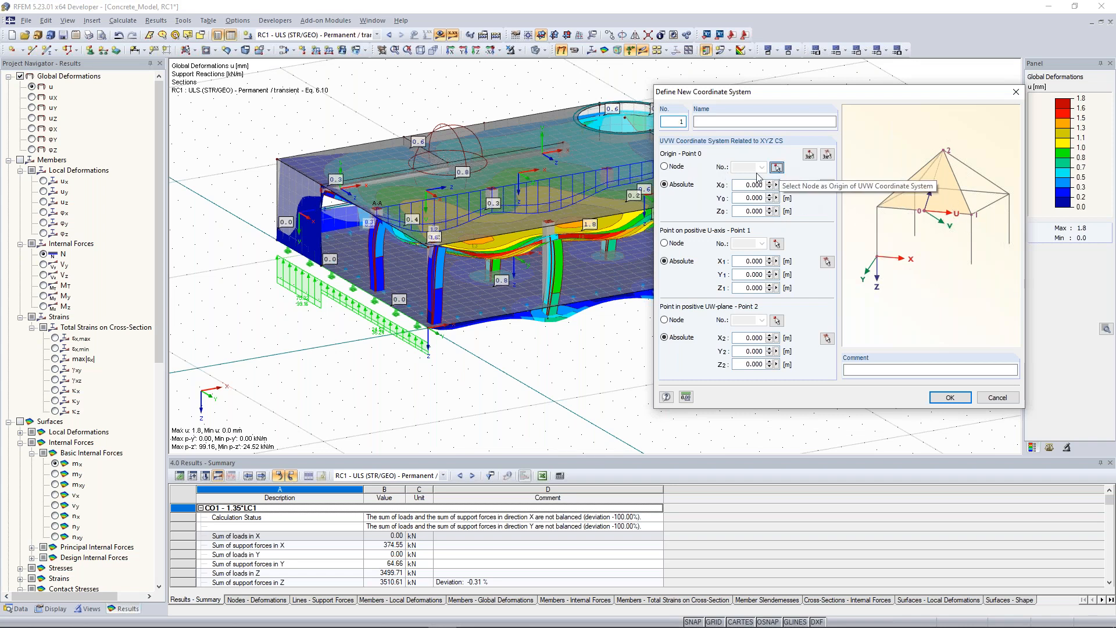
left_click(774, 172)
scroll(416, 243, "up", 5)
middle_click_drag(416, 243, 378, 282, "ctrl")
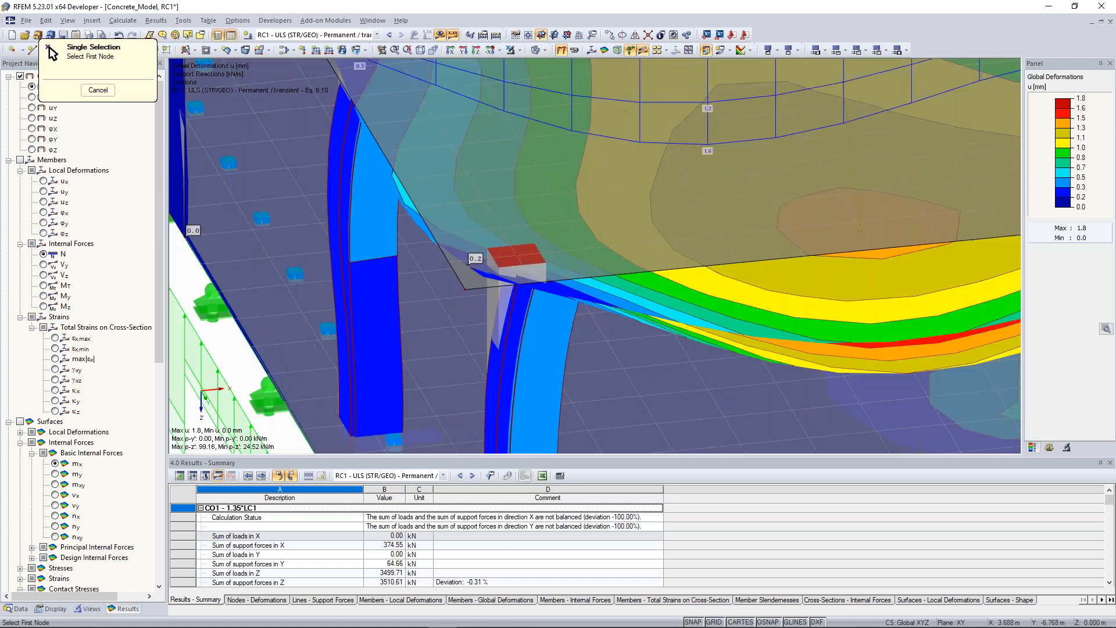
left_click(461, 291)
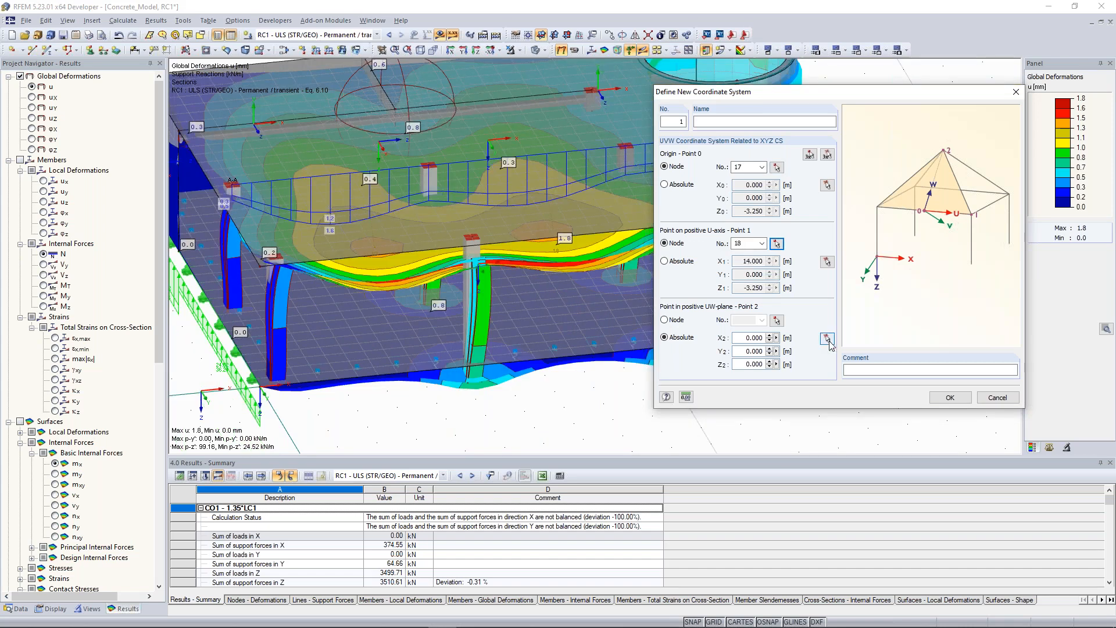
- Define the UW-plane point at 0.000, -12.000, -3.250 m, name the coordinate system Favorite COS and make it the active one
left_click(826, 338)
scroll(544, 252, "down", 3)
middle_click_drag(543, 252, 721, 316)
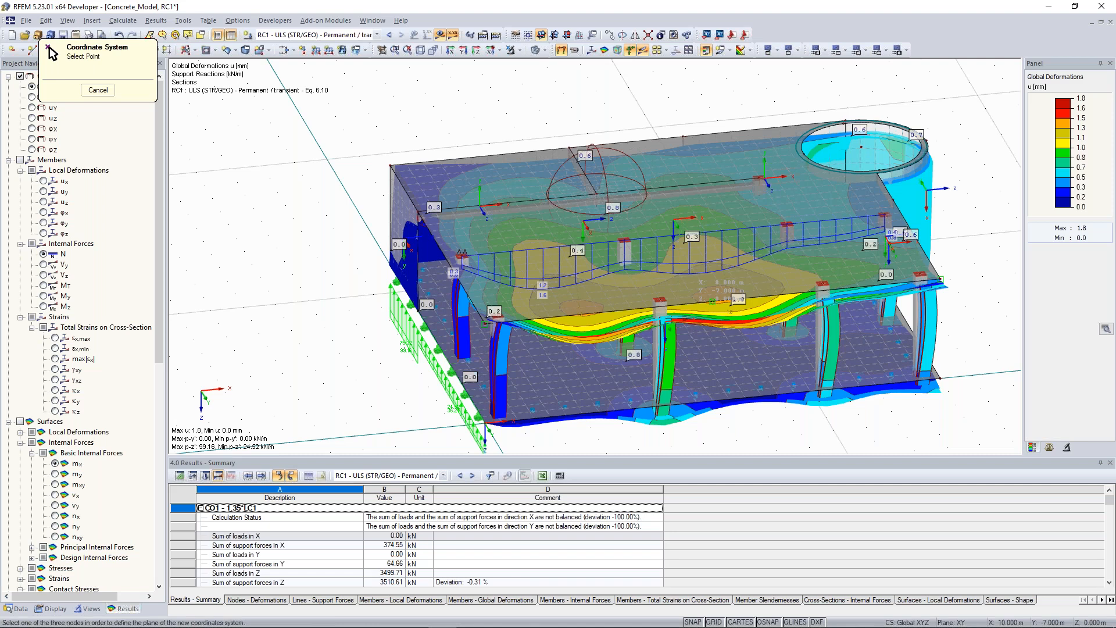
key("Escape")
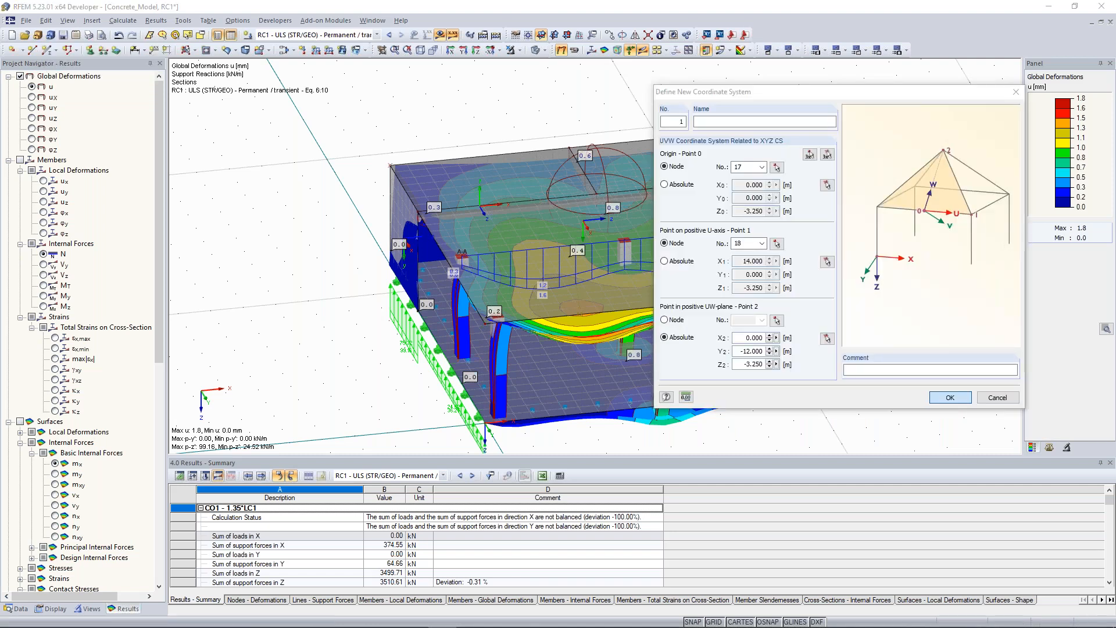
key("Escape")
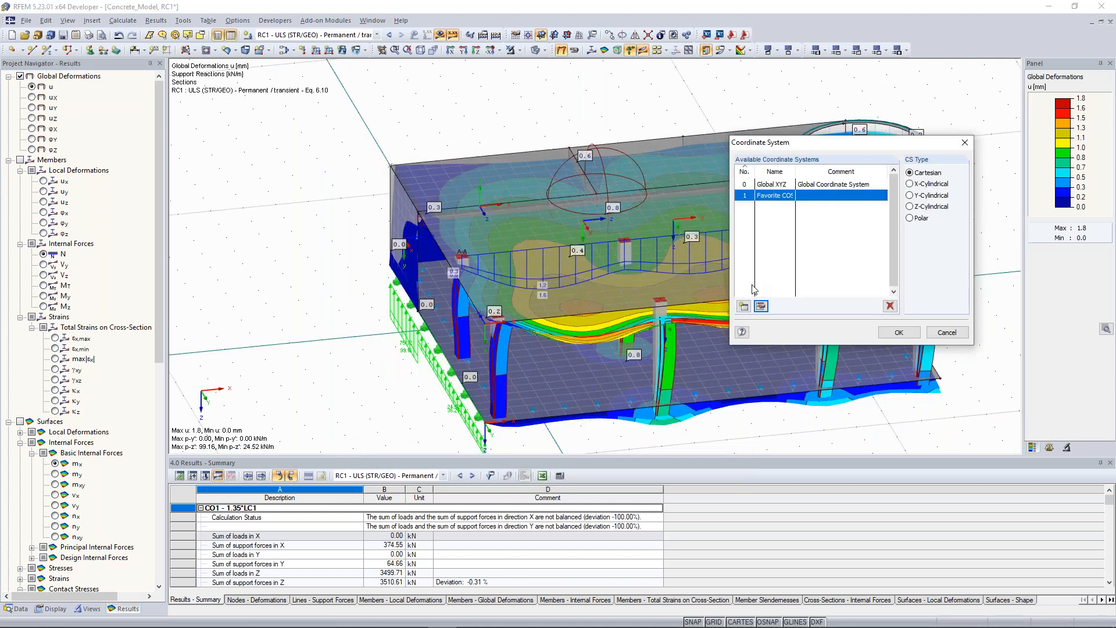
key("Escape")
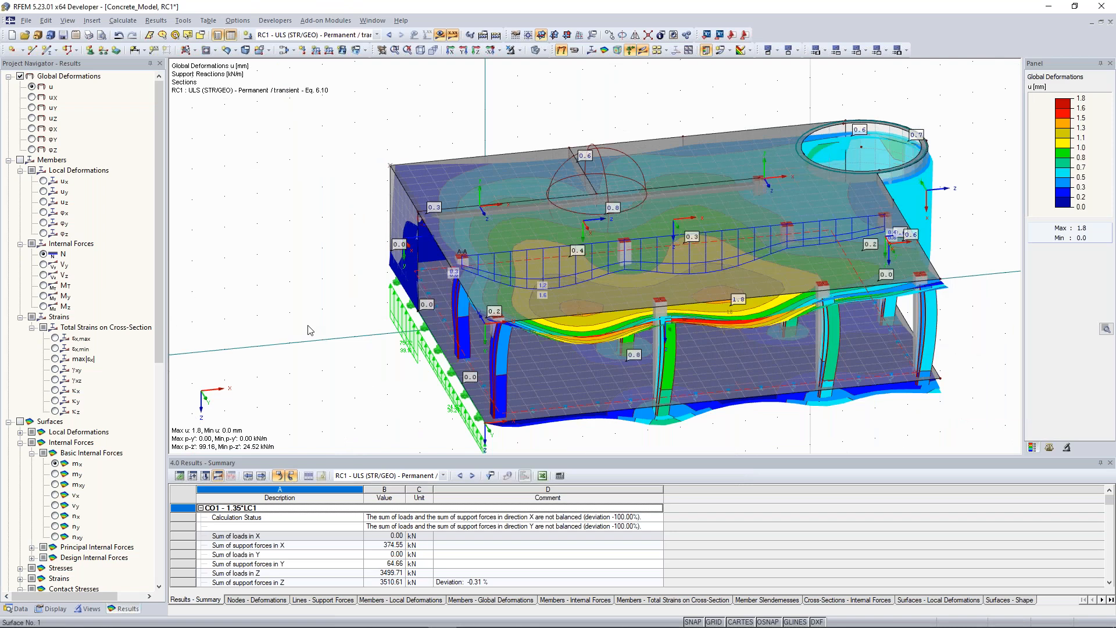
- Inspect the new coordinate system at the roof slab corner and turn off the results display to show the undeformed model
scroll(474, 357, "up", 5)
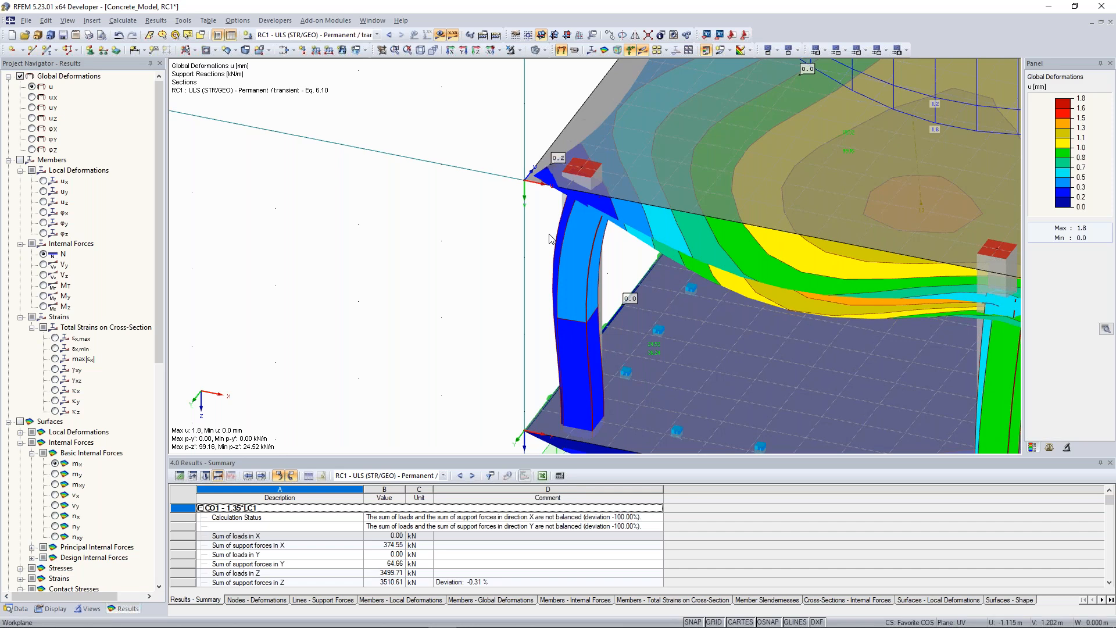
scroll(554, 263, "down", 5)
left_click(440, 35)
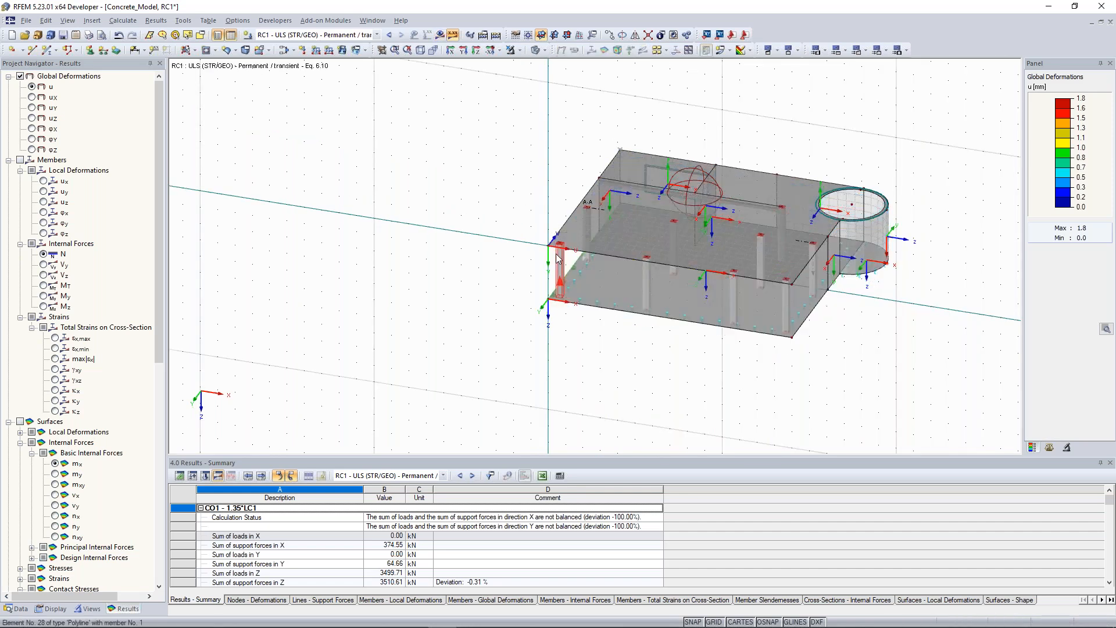
scroll(557, 259, "up", 2)
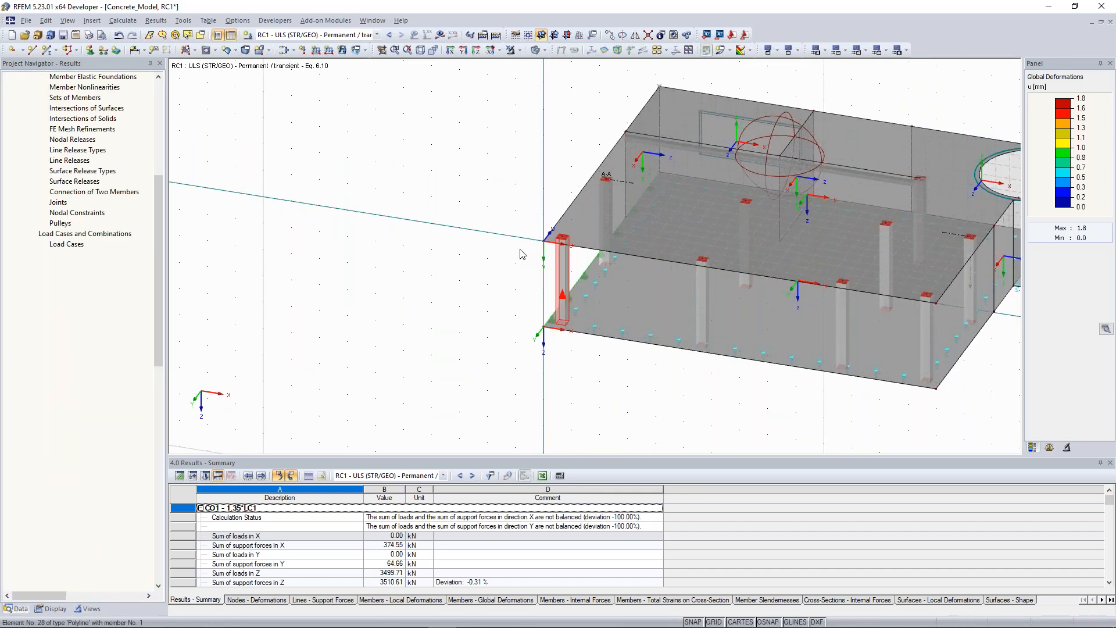
scroll(534, 244, "up", 1)
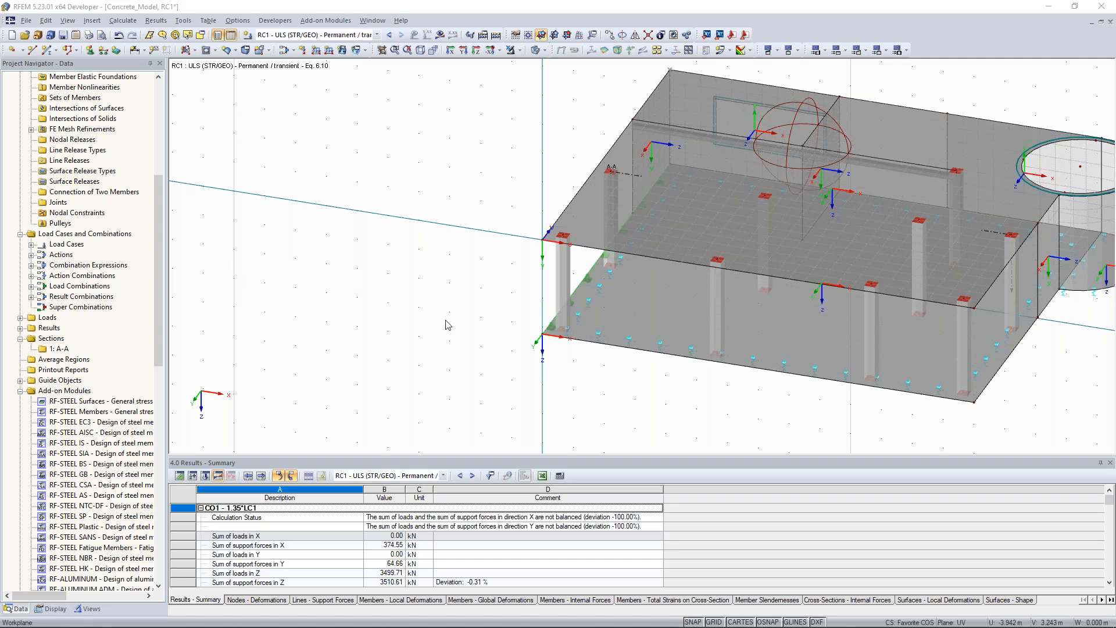
- Display load case LC5 - Imperfection towards +X instead of result combination RC1
middle_click_drag(396, 315, 223, 296)
left_click(377, 35)
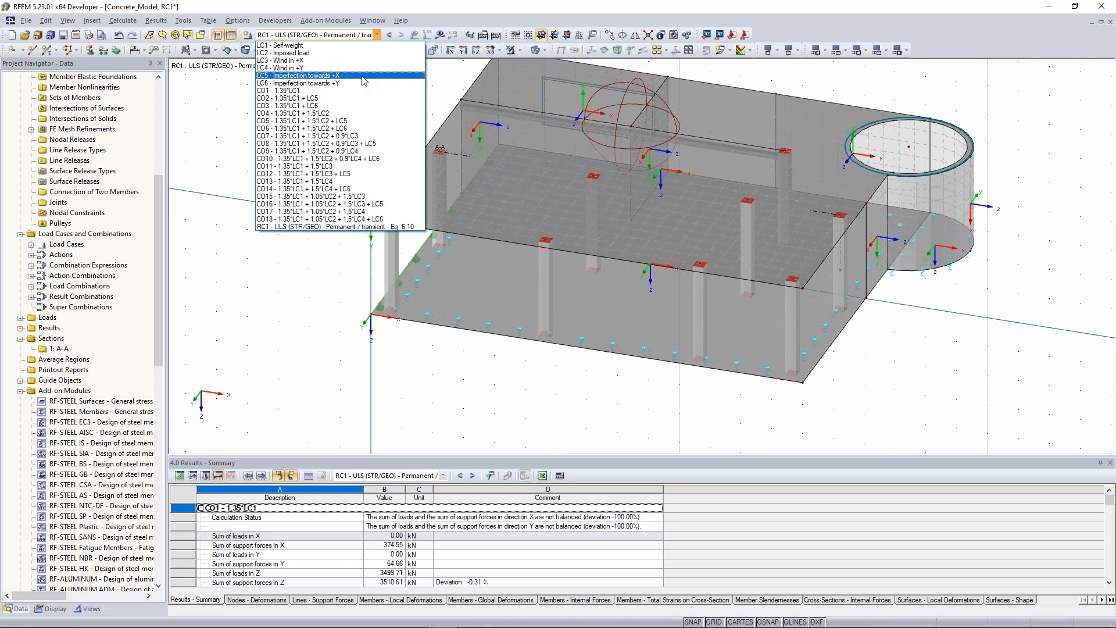
left_click(364, 81)
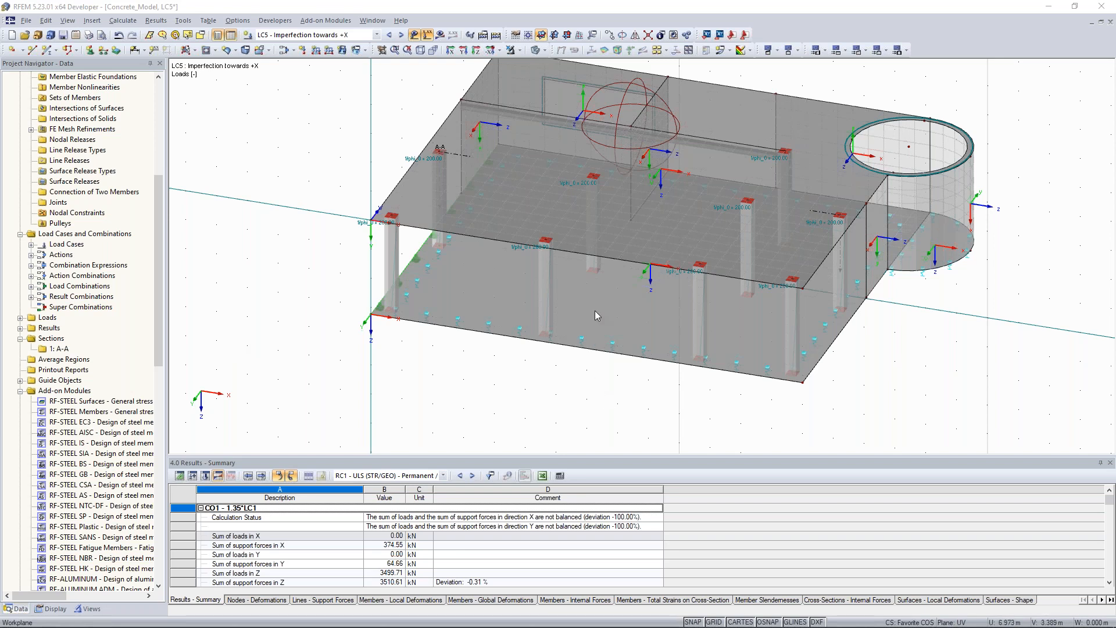
- Examine the column imperfections and the line supports around the base slab edge in load case LC5
middle_click_drag(588, 317, 509, 331, "ctrl")
scroll(657, 290, "up", 2)
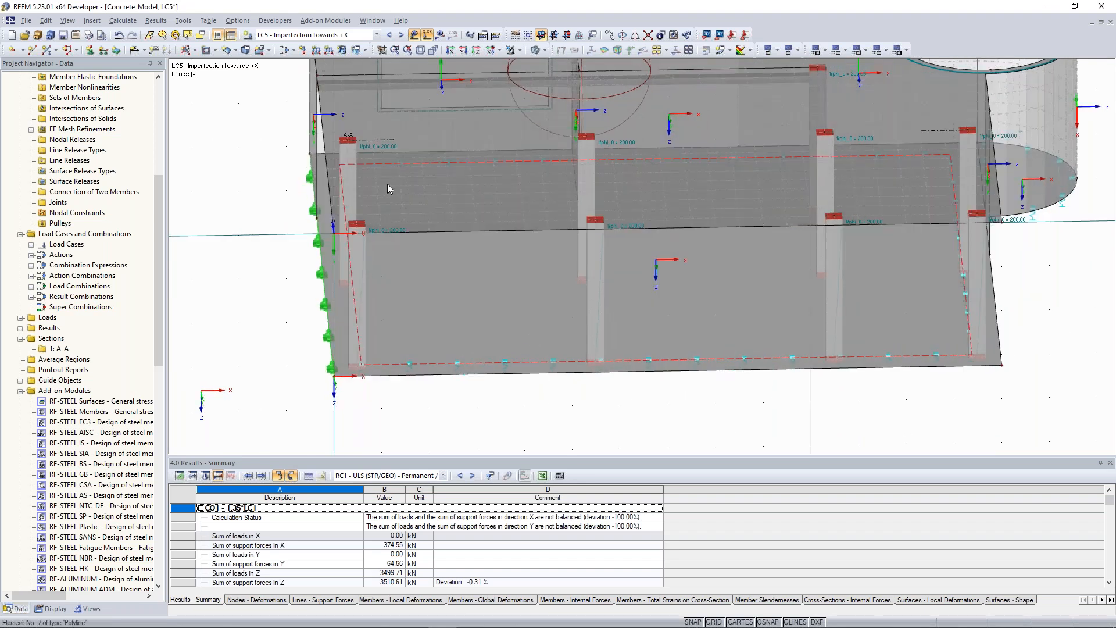
middle_click_drag(454, 273, 384, 287, "ctrl")
scroll(384, 287, "up", 3)
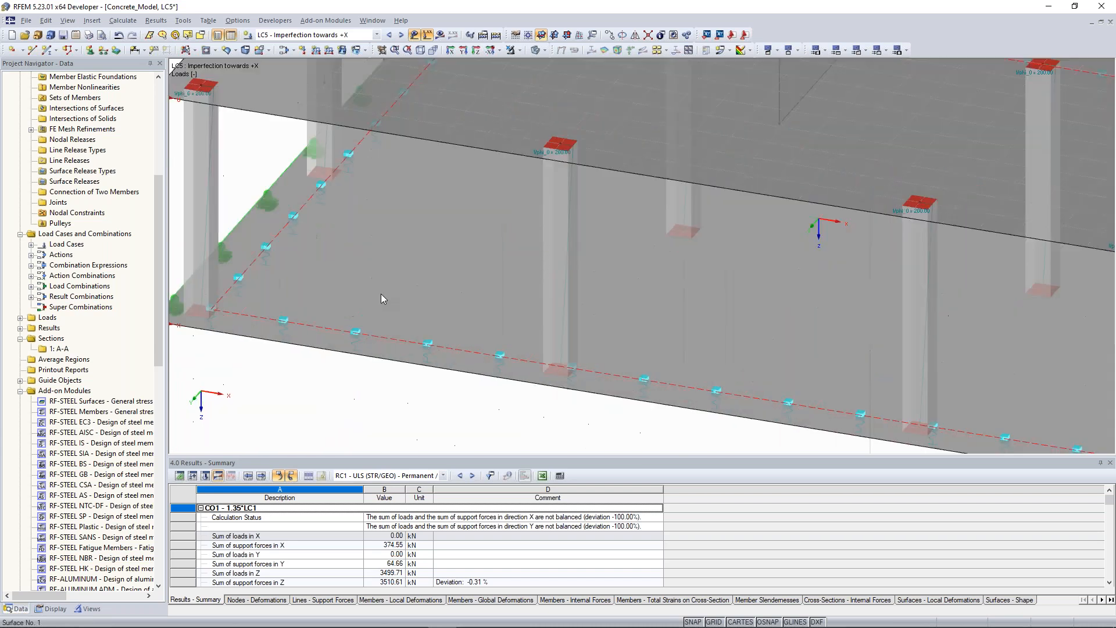
scroll(384, 287, "down", 2)
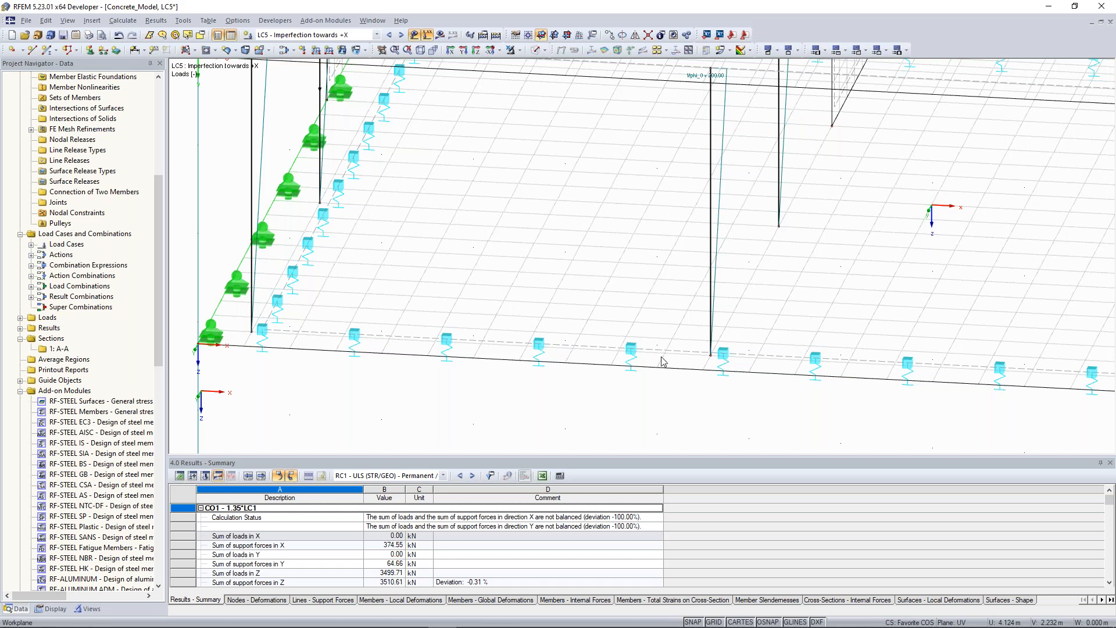
scroll(663, 361, "down", 1)
scroll(608, 351, "up", 2)
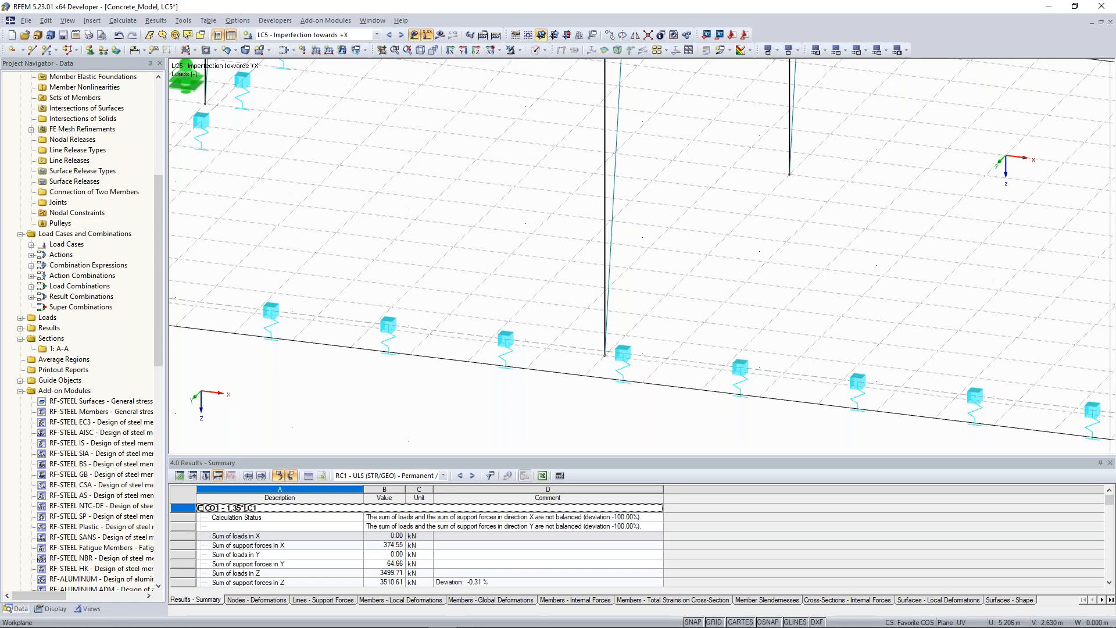
scroll(479, 274, "down", 3)
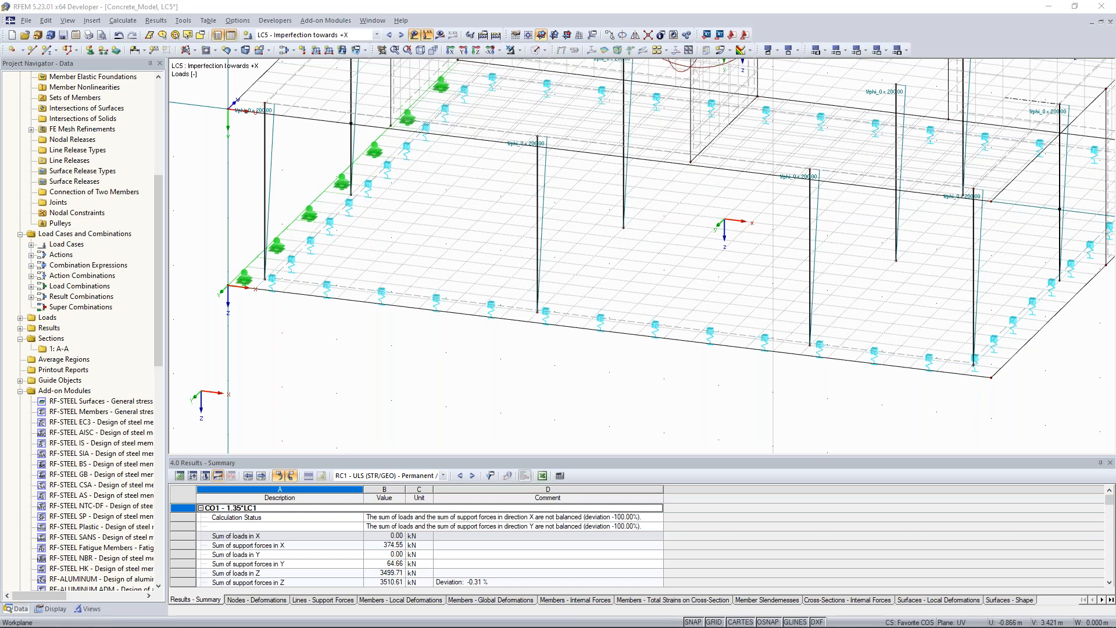
scroll(366, 337, "down", 4)
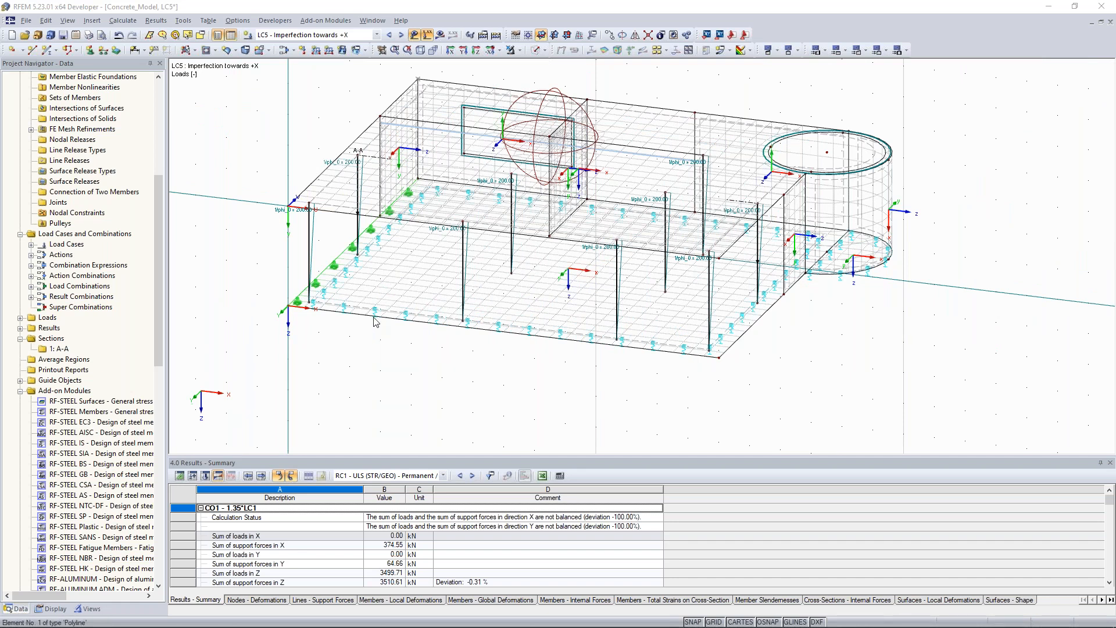
- Locate the RF-SOILIN soil-structure interaction analysis among the add-on modules
left_click_drag(158, 297, 158, 486)
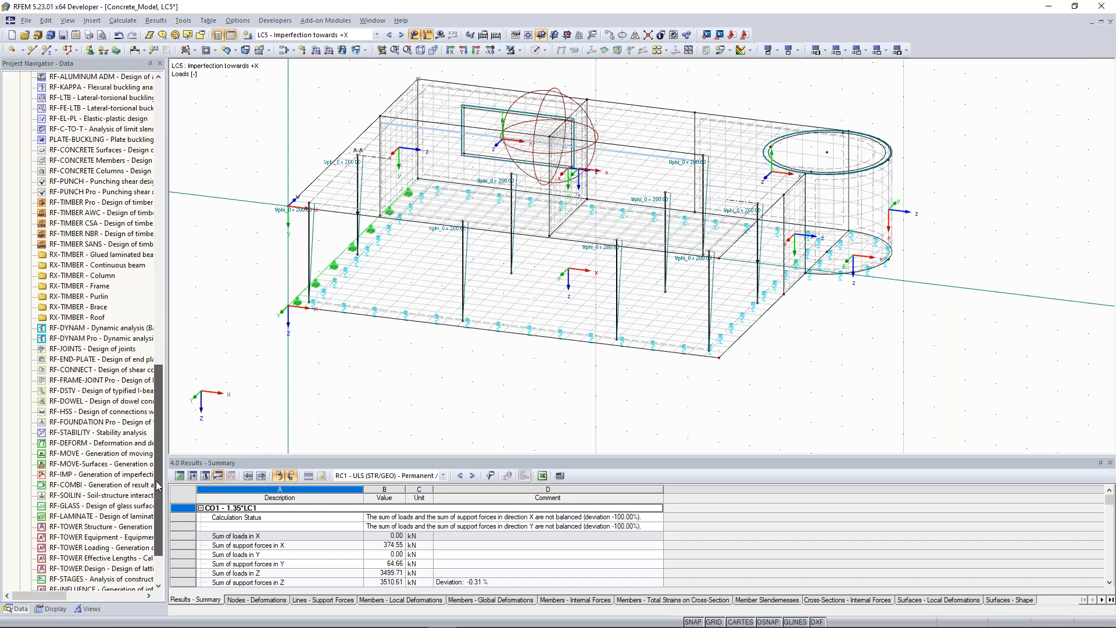
scroll(80, 462, "down", 1)
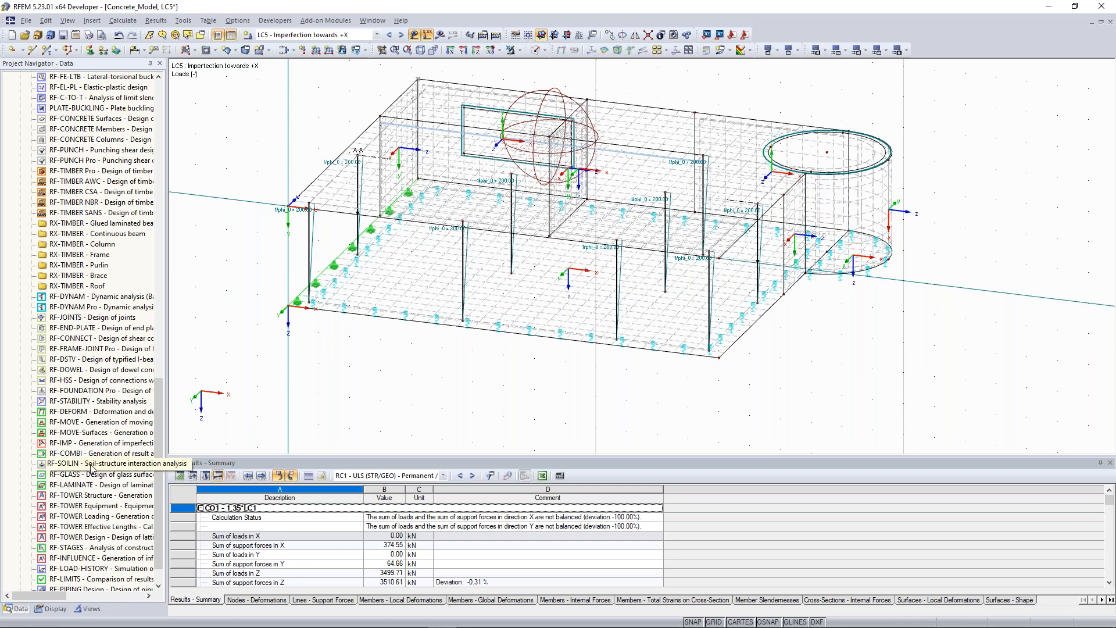
- Display the building as a transparent solid model and inspect it from the front and from the rear wall with the rectangular opening
left_click(92, 464)
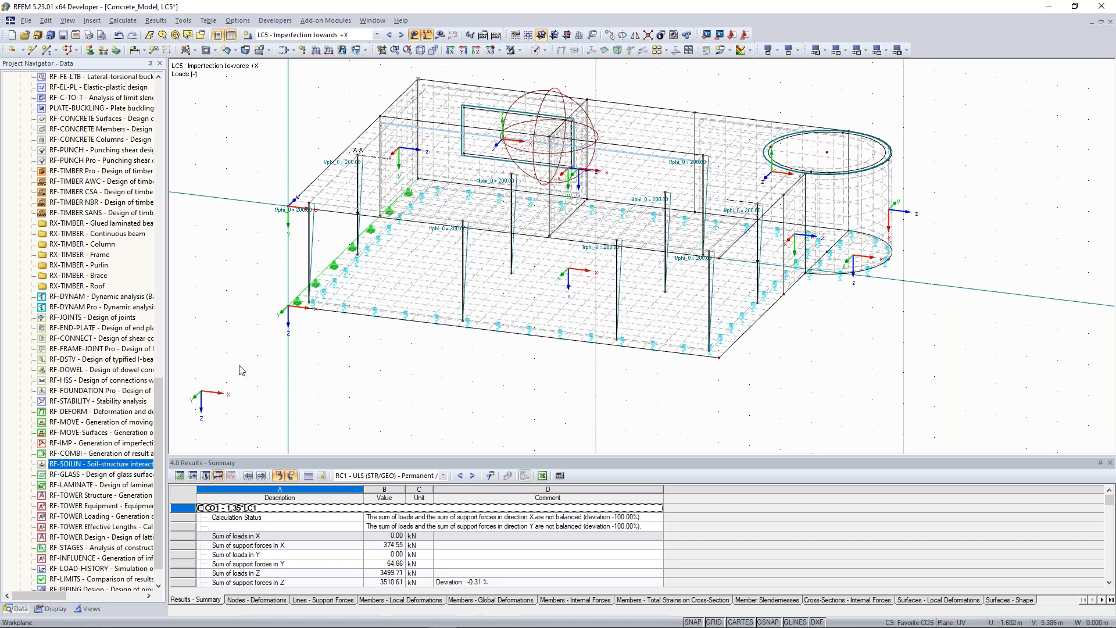
scroll(242, 370, "down", 2)
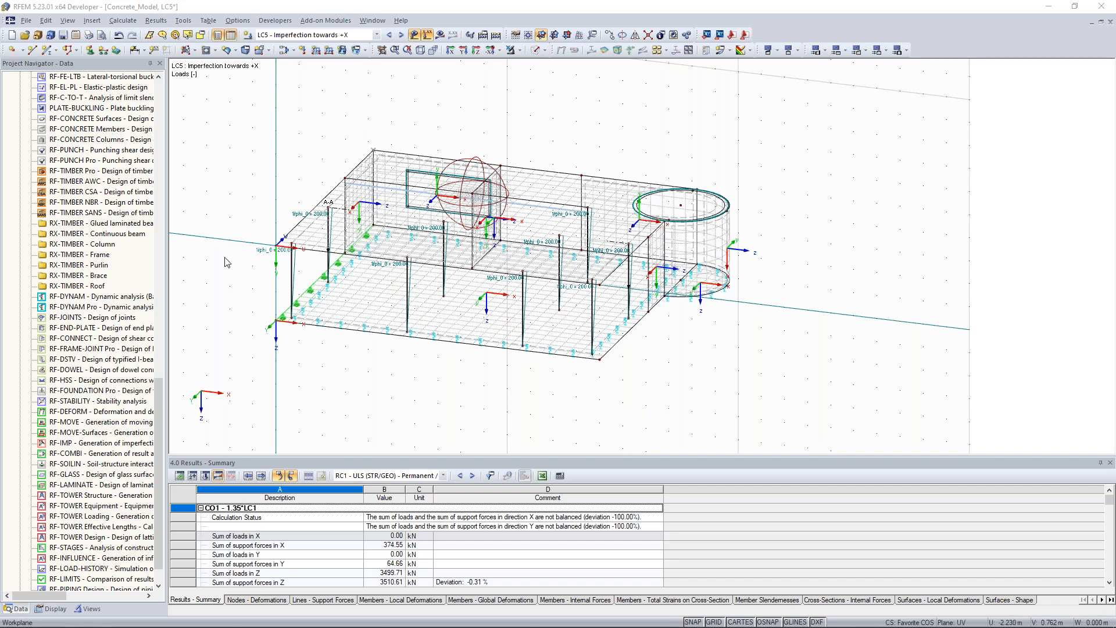
left_click(538, 50)
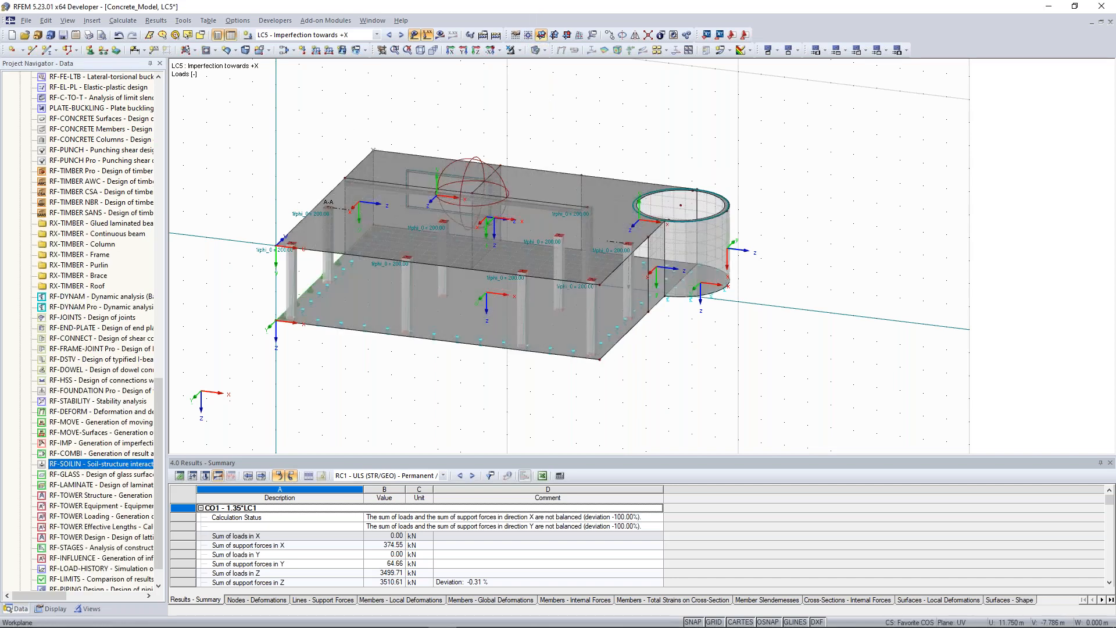
middle_click_drag(596, 148, 483, 151, "ctrl")
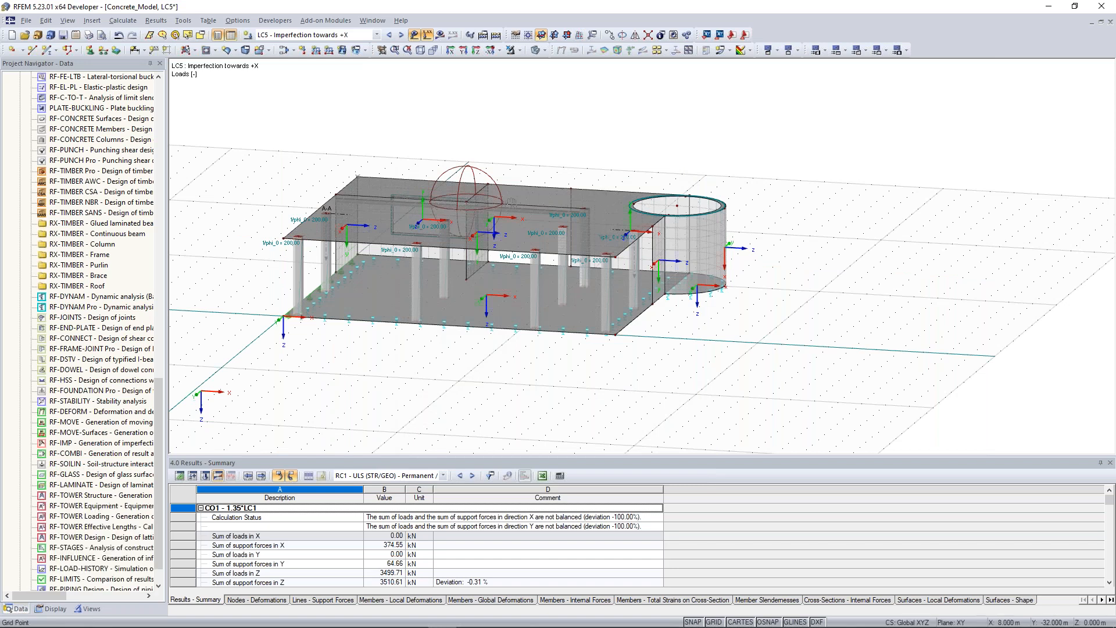
middle_click_drag(510, 203, 782, 296, "ctrl")
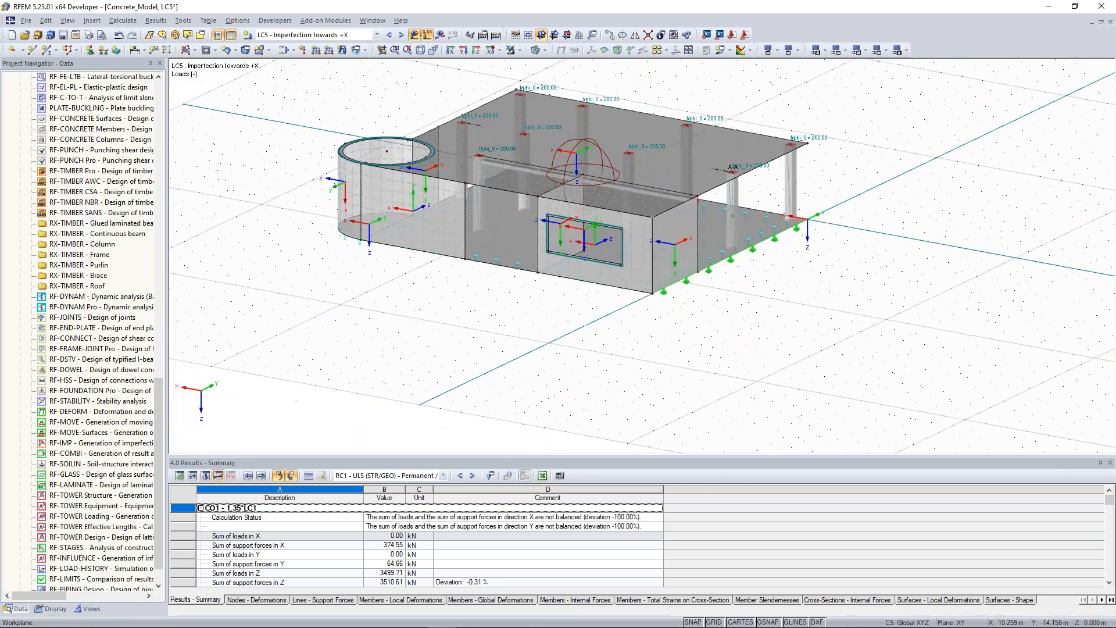
scroll(498, 233, "up", 3)
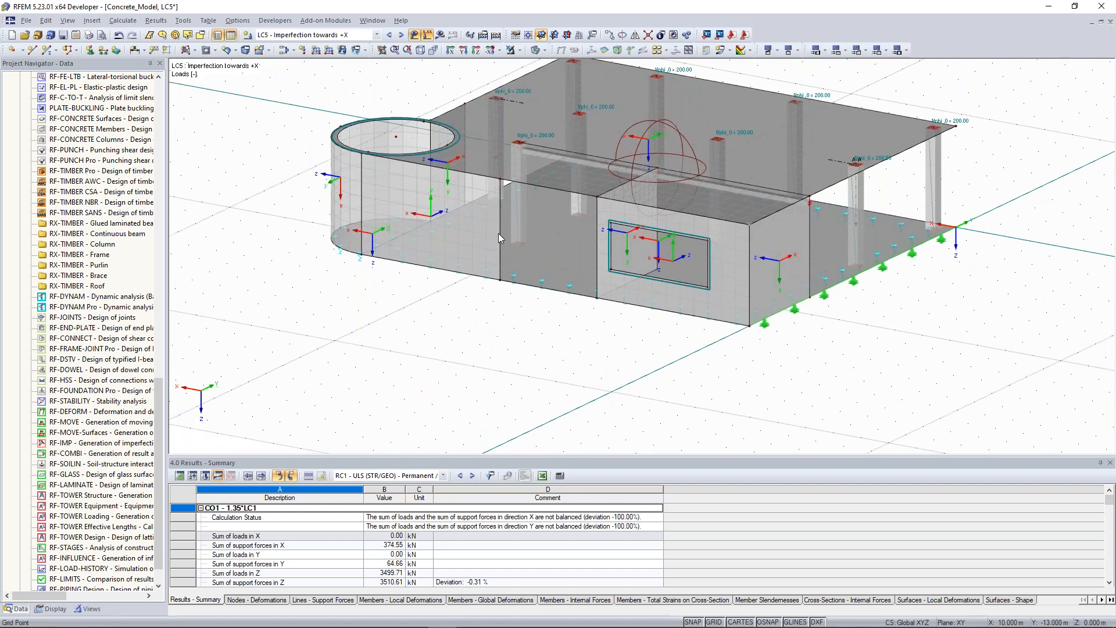
middle_click_drag(523, 304, 509, 285, "ctrl")
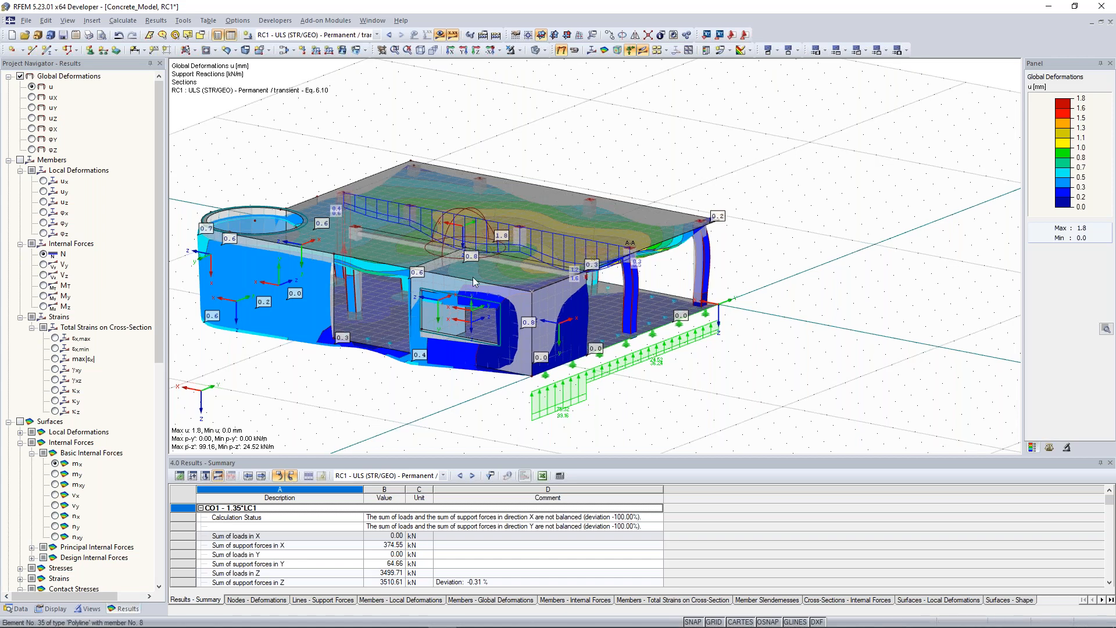
- Review the RC1 surface basic internal forces, displaying the axial force n-x followed by the bending moment m-x
scroll(472, 277, "up", 5)
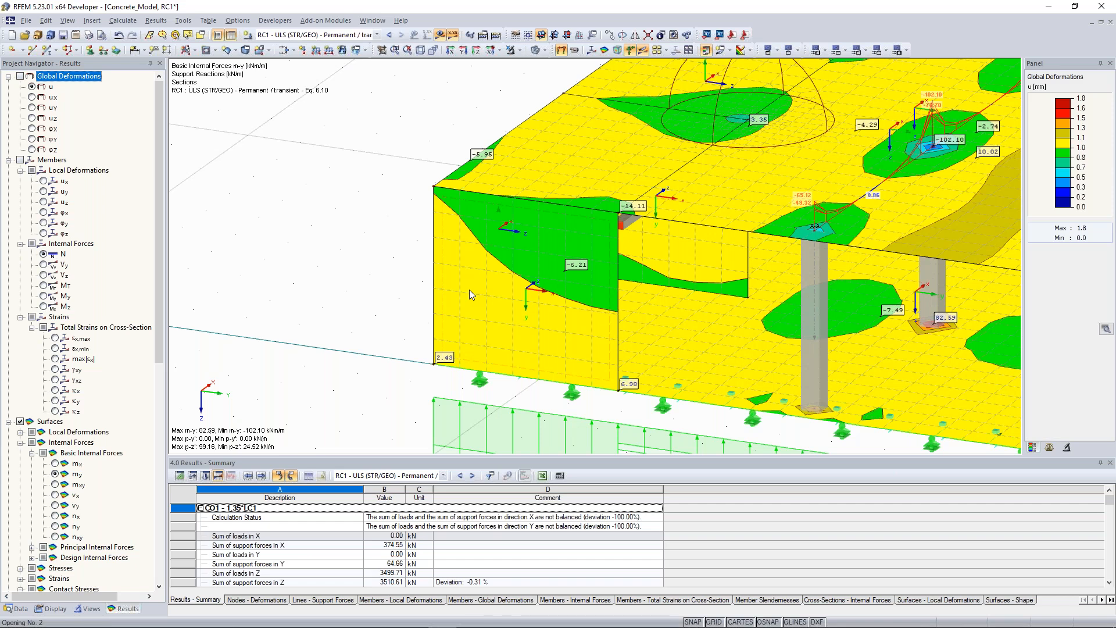
left_click(66, 496)
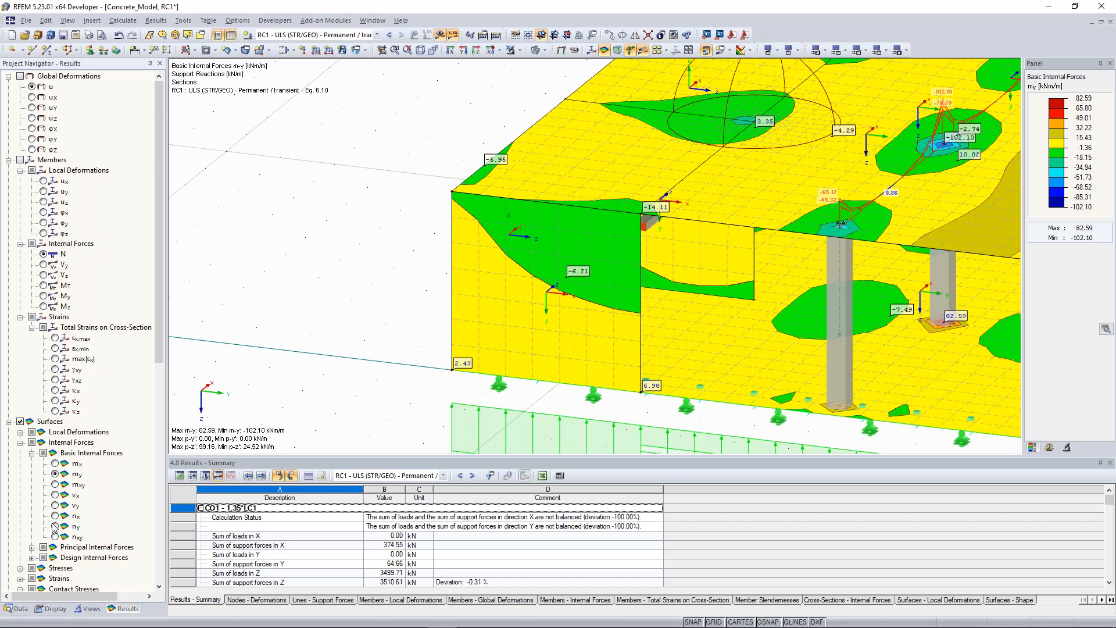
left_click(55, 516)
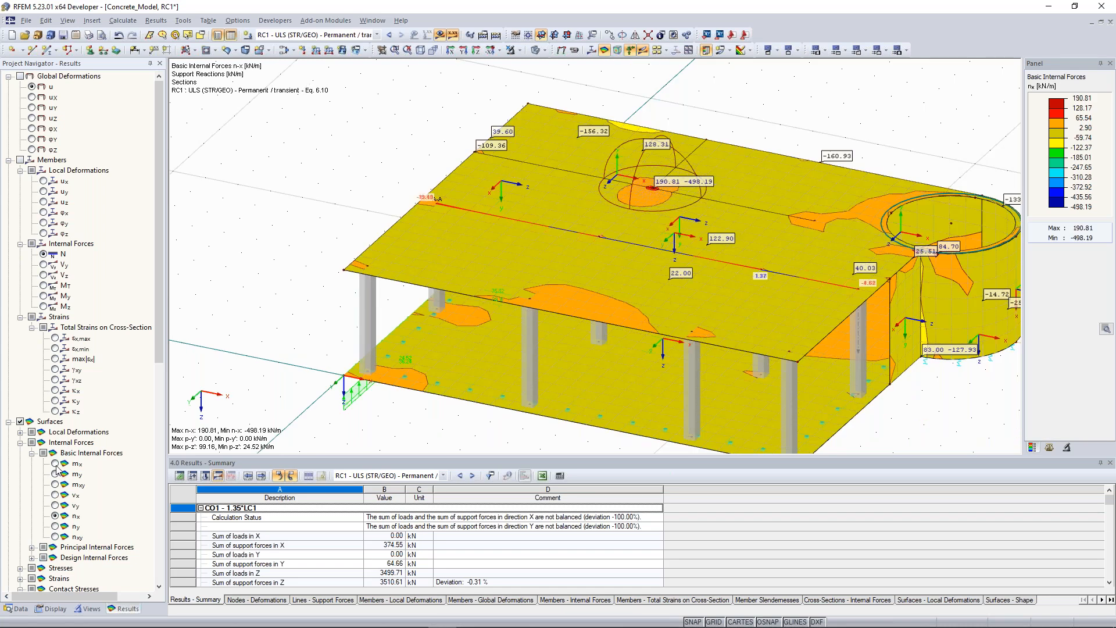
left_click(55, 464)
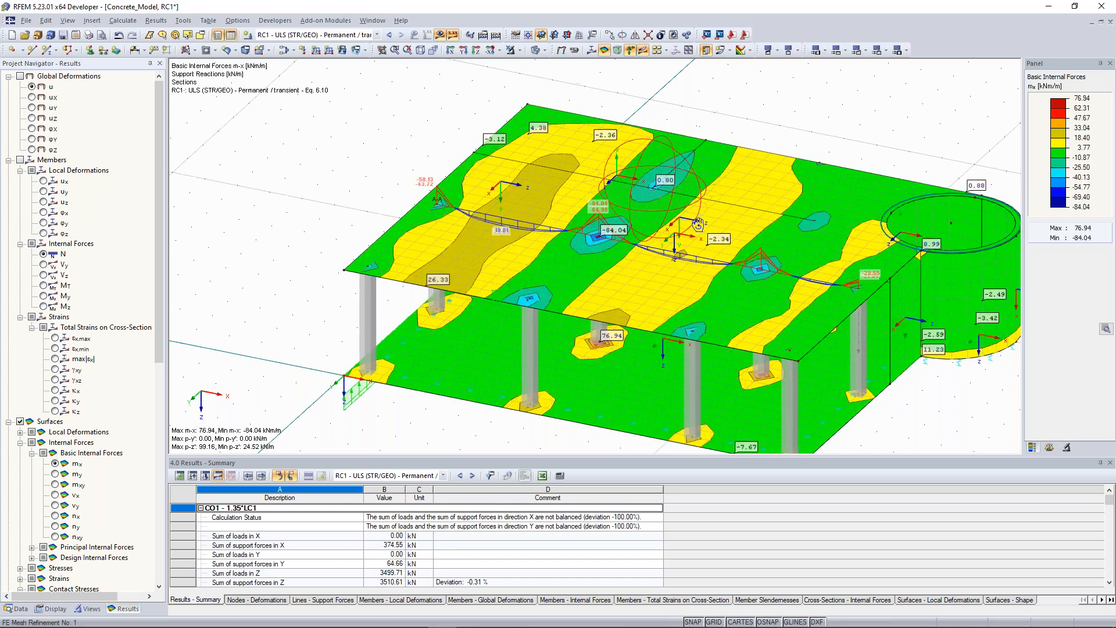
- Isolate the wall next to the cylindrical part in visibility mode and display the surface axial force n-y
mouse_move(698, 224)
middle_mouse_down("ctrl")
mouse_move(731, 254)
mouse_move(689, 231)
middle_mouse_up("ctrl")
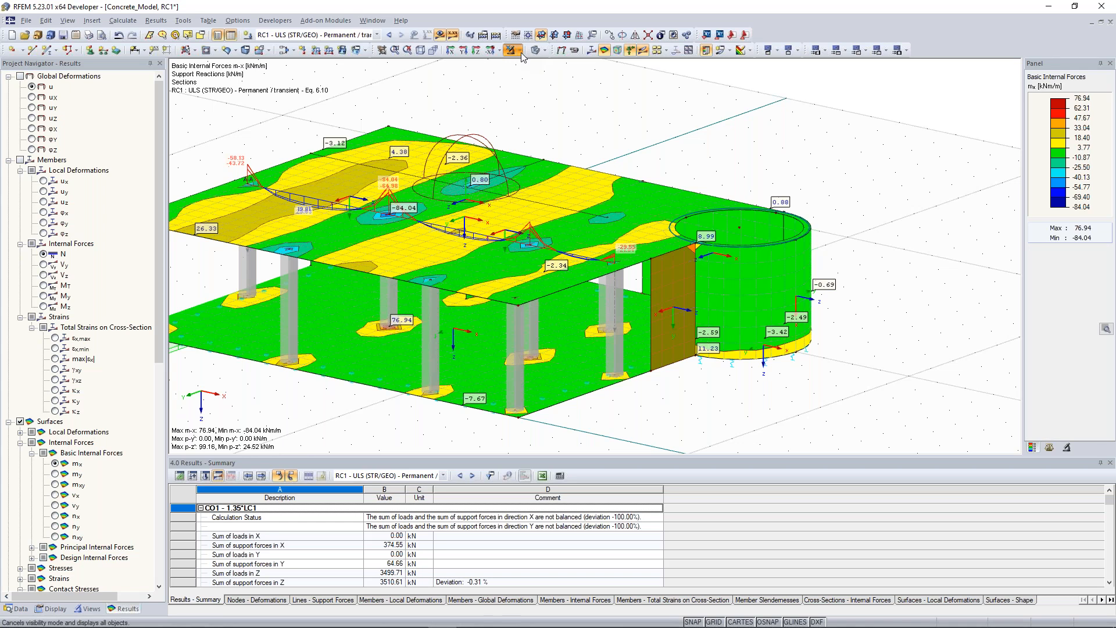
left_click(521, 53)
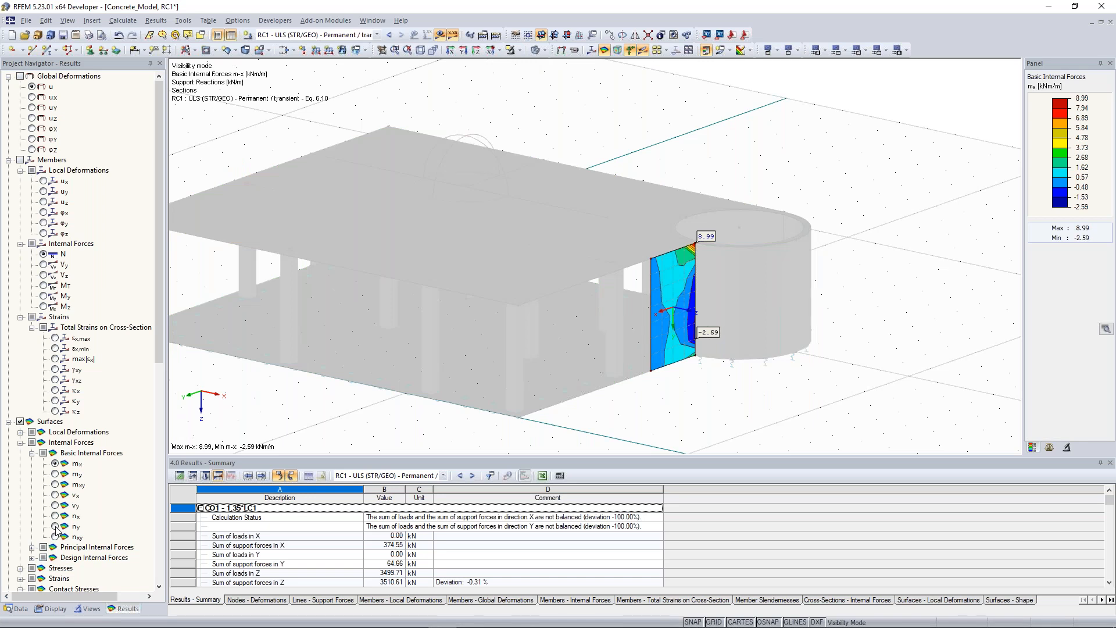
left_click(55, 527)
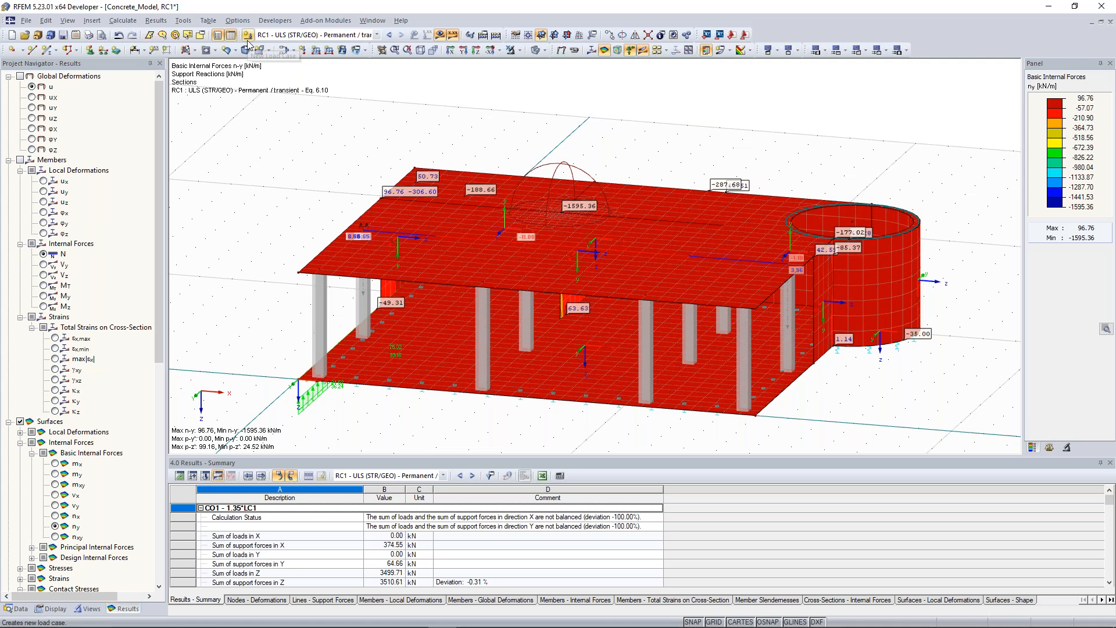
- Display load case LC3 - Wind in +X and review the settings of the line load on the roof slab edge
left_click(248, 38)
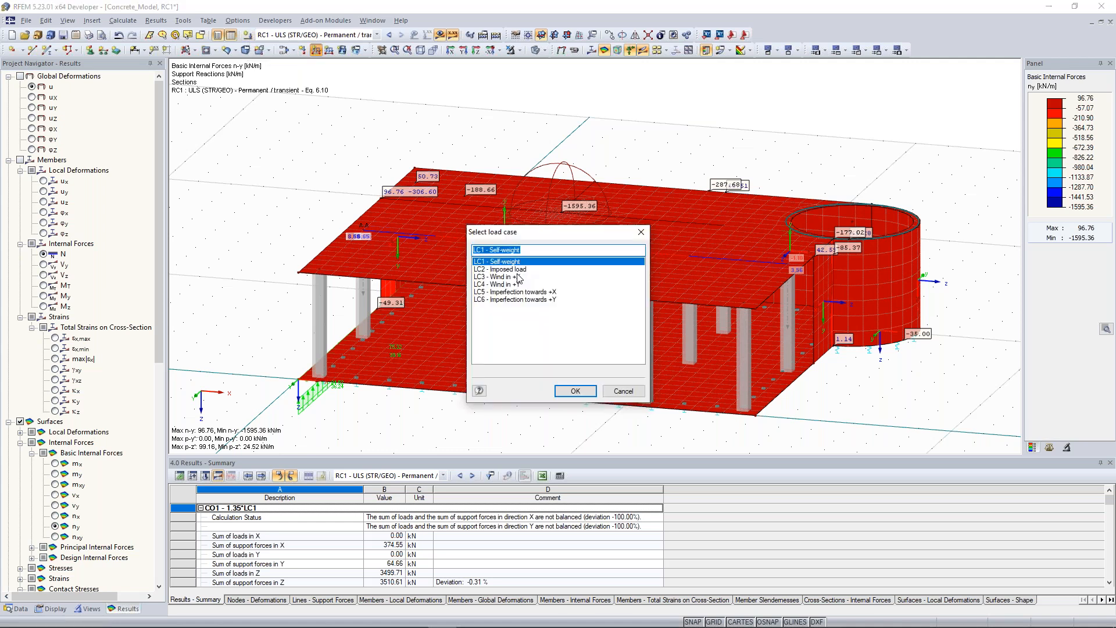
double_click(512, 277)
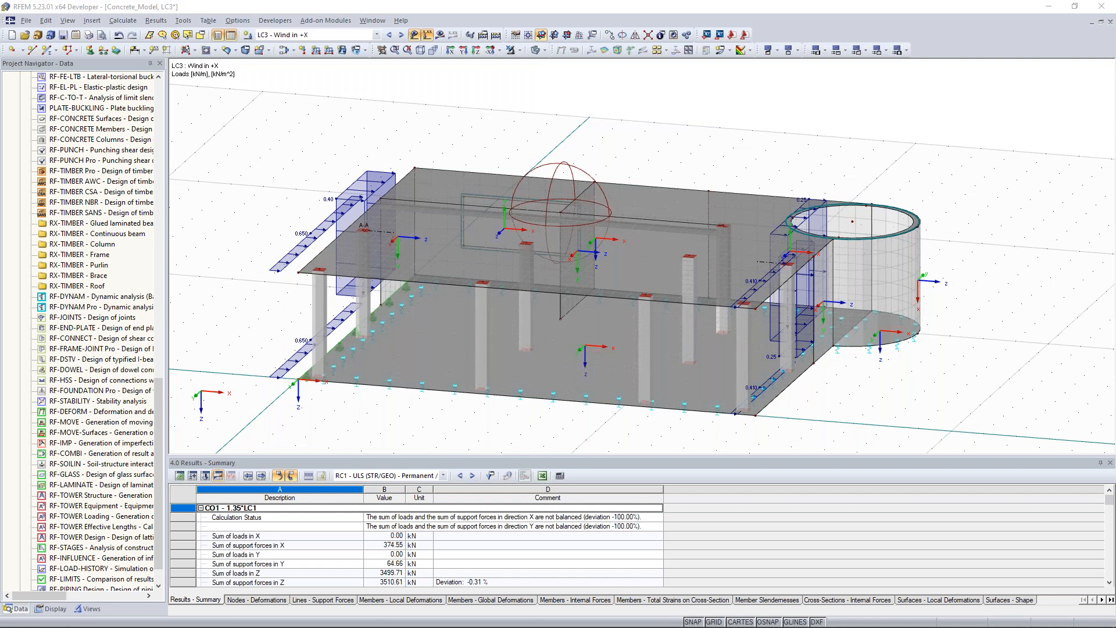
double_click(284, 271)
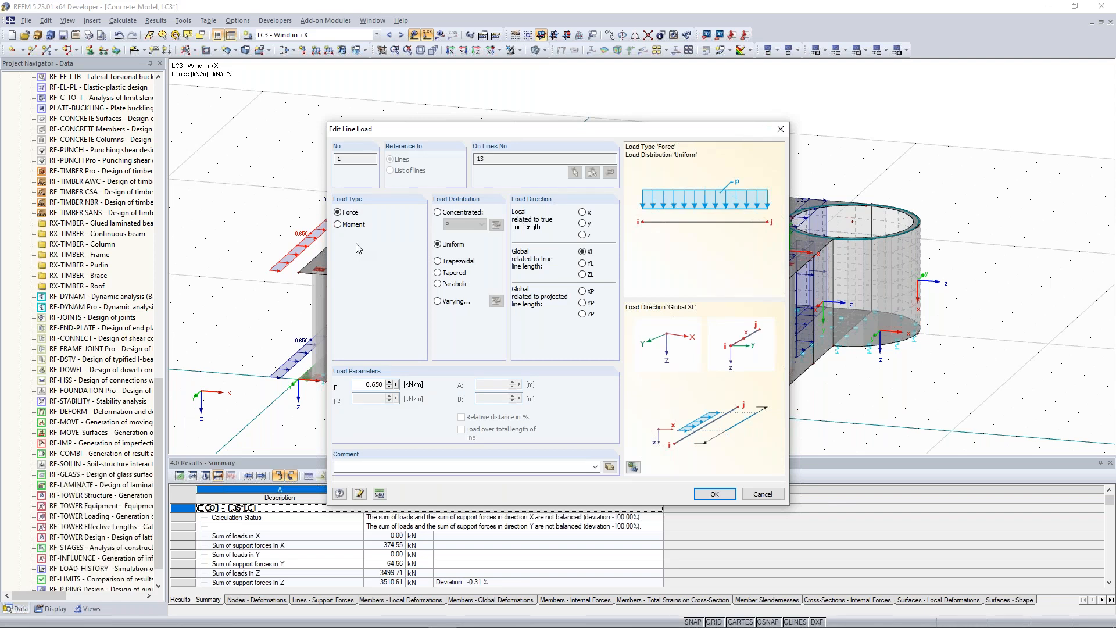
left_click(779, 130)
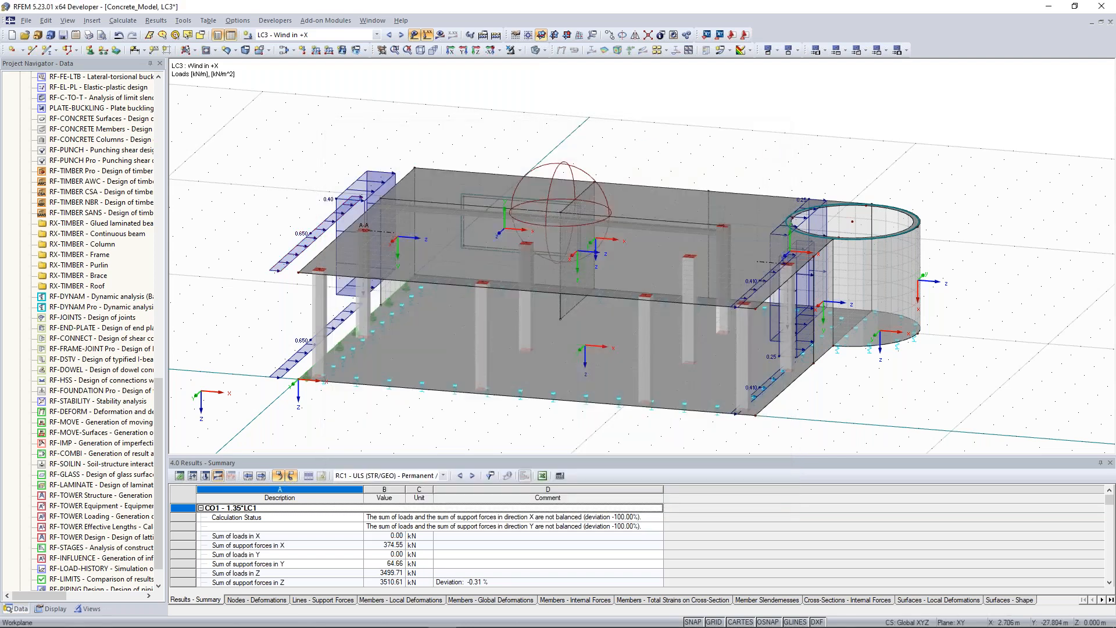
- Switch to the 2D-Frame2 model and display load case LC1 - Self-weight
left_click(372, 20)
left_click(409, 183)
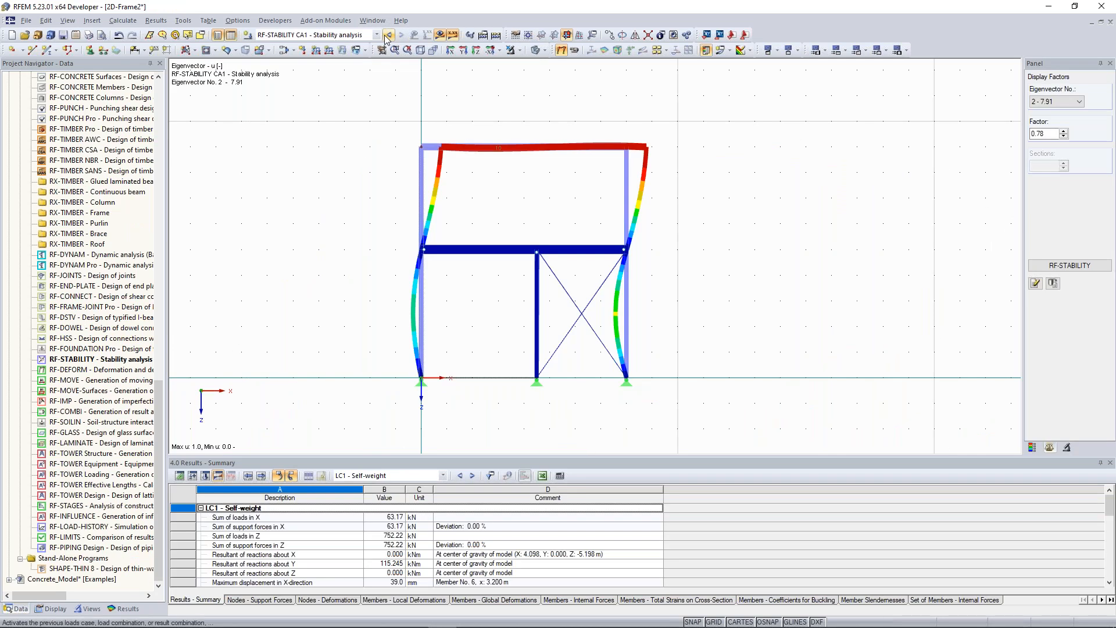
left_click(388, 35)
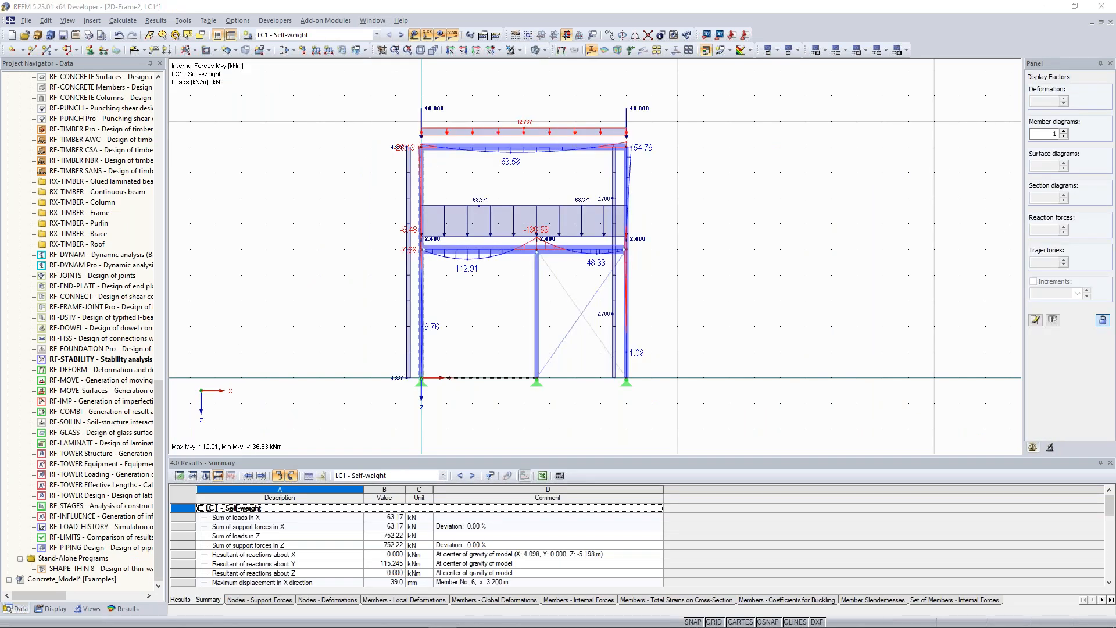
- Examine the load eccentricity options of the uniform member load on the frame's top beam, leaving the load unchanged
double_click(421, 129)
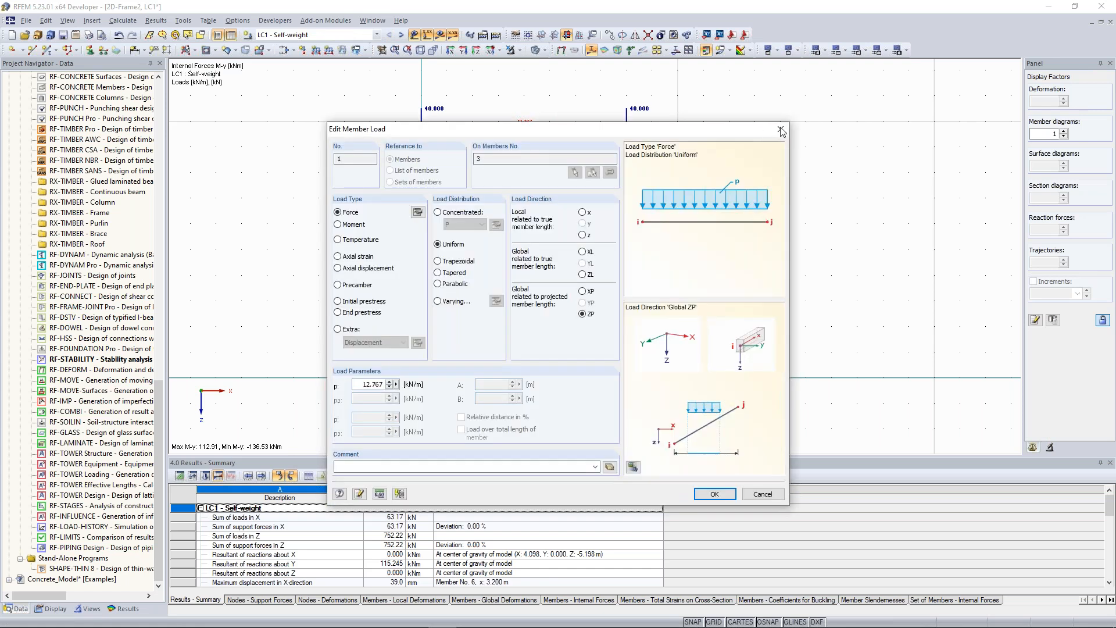
left_click(418, 213)
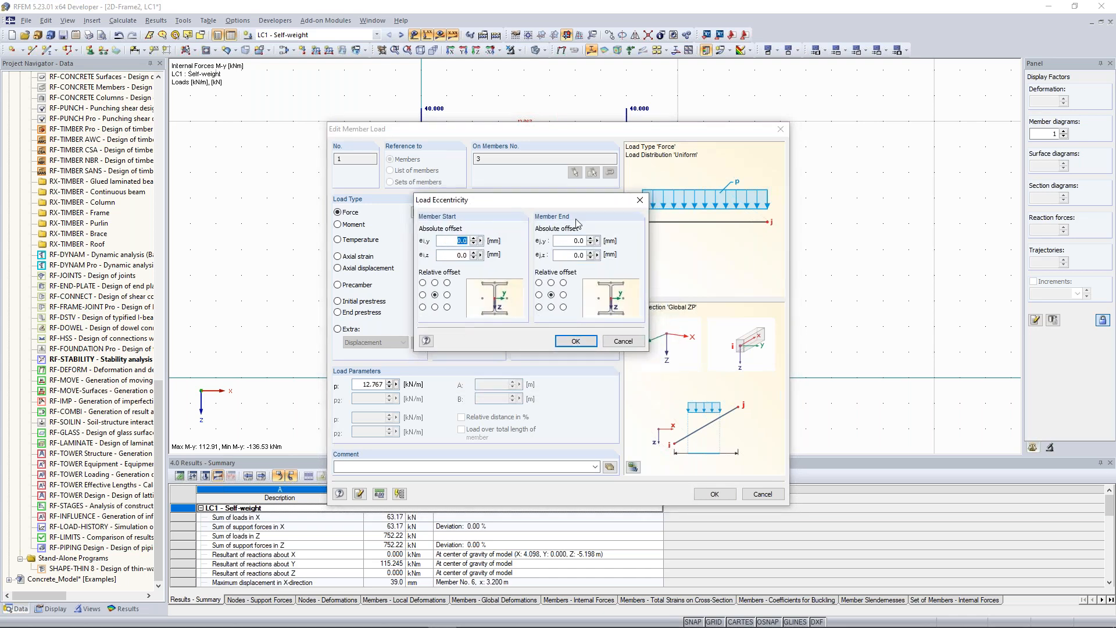
left_click(435, 283)
left_click(435, 295)
left_click(447, 295)
left_click(640, 200)
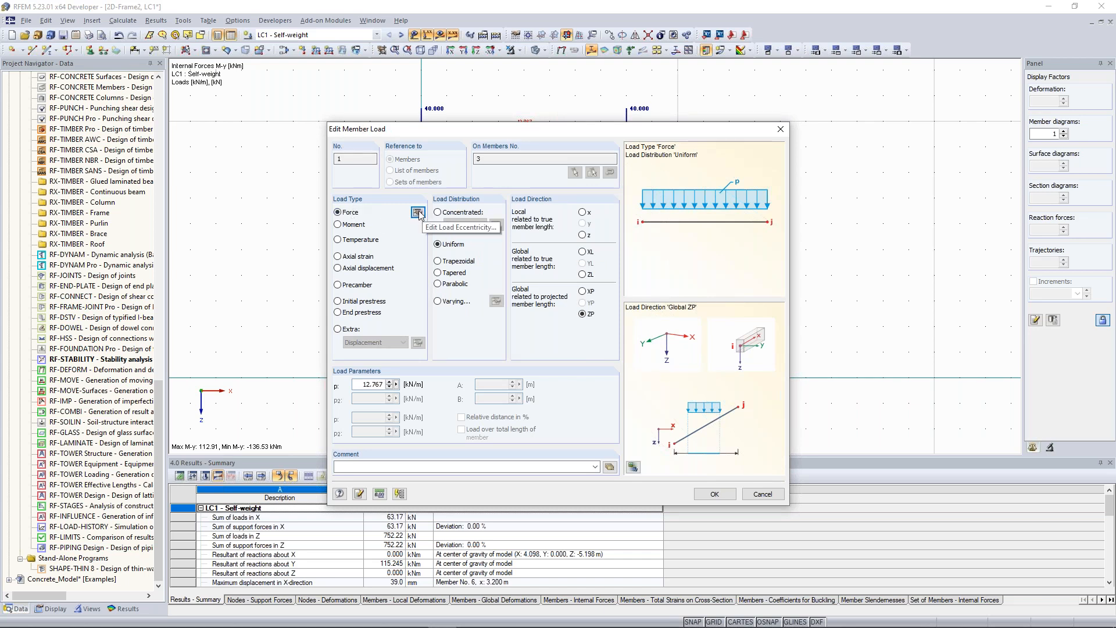
left_click(781, 129)
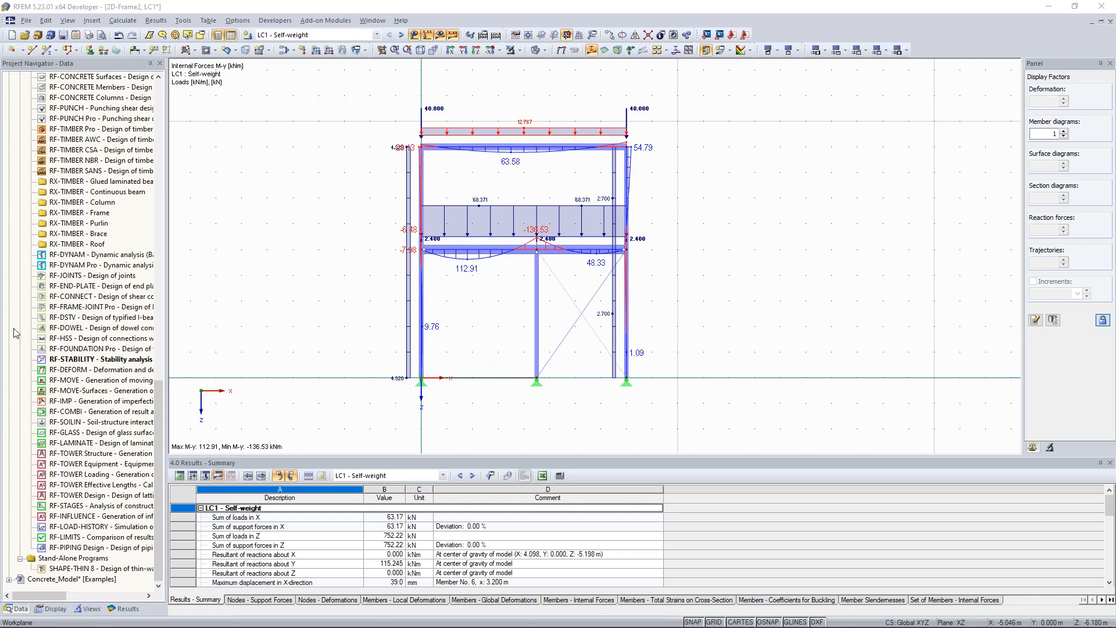
- Switch to Concrete_Model and view the imposed loads of LC2 on its slabs
left_click(373, 20)
left_click(398, 194)
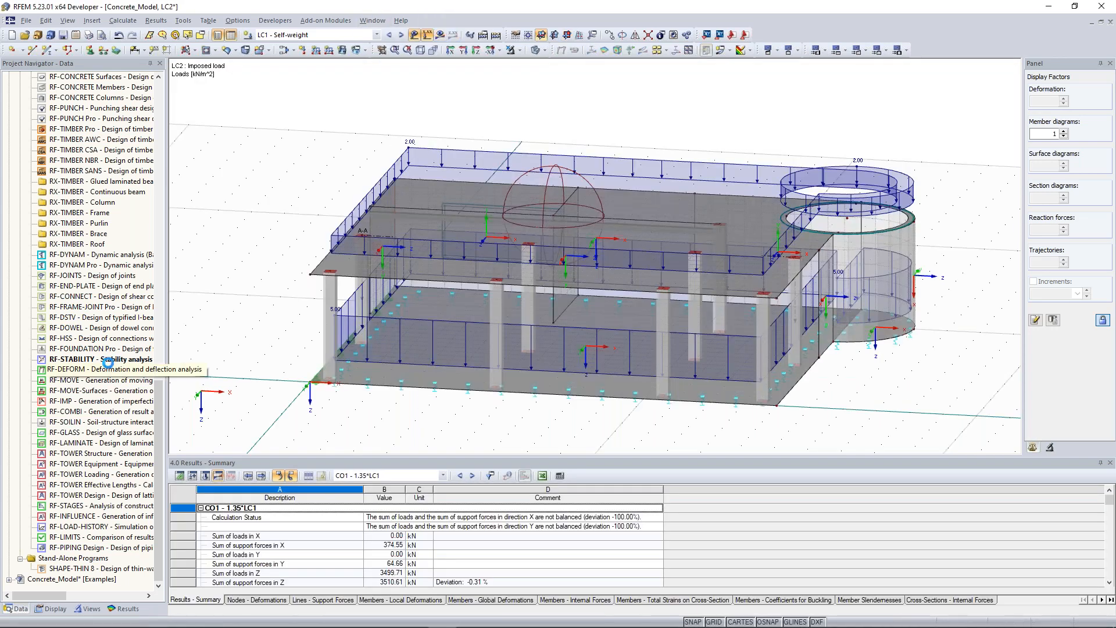
scroll(231, 289, "down", 2)
middle_click_drag(237, 180, 289, 232)
- Return to the 2D-Frame2 model and review the critical load factors in the RF-STABILITY module
left_click(372, 21)
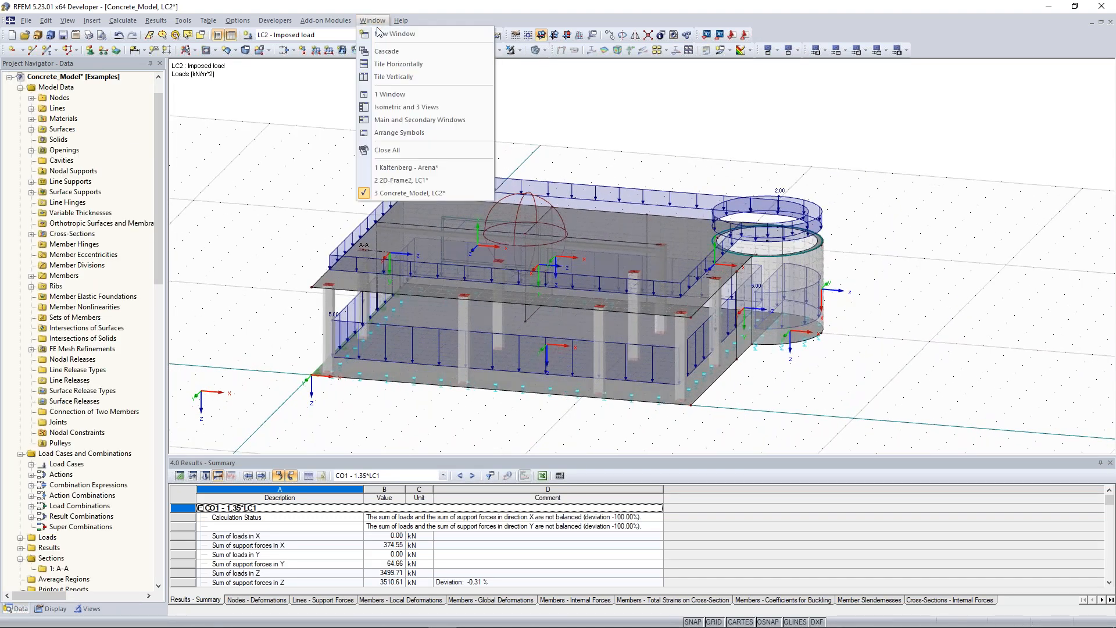
left_click(417, 190)
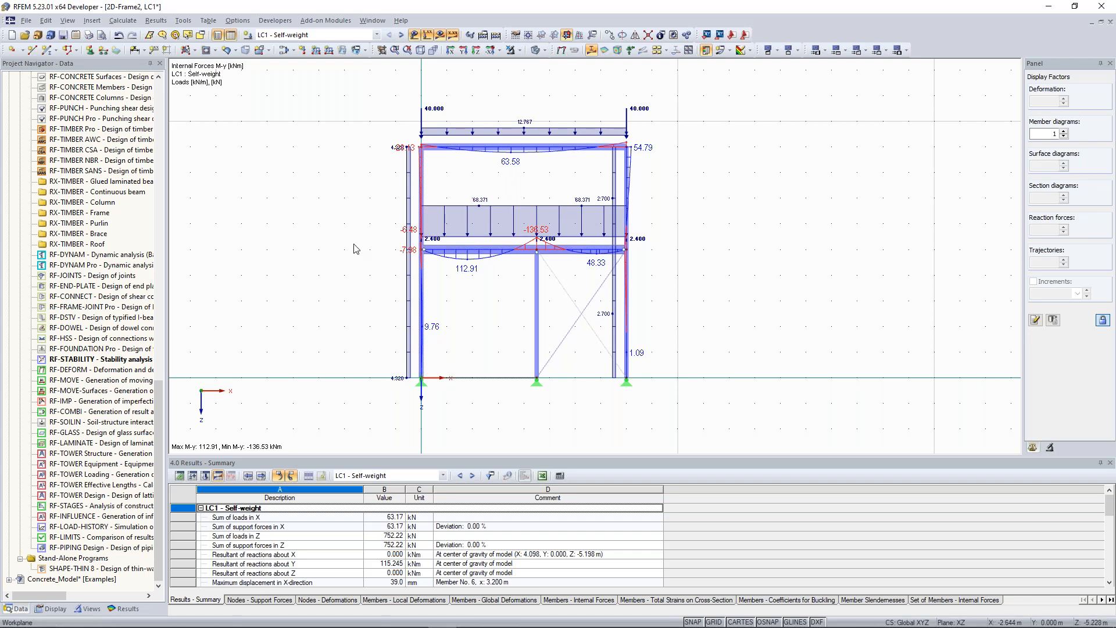
double_click(100, 360)
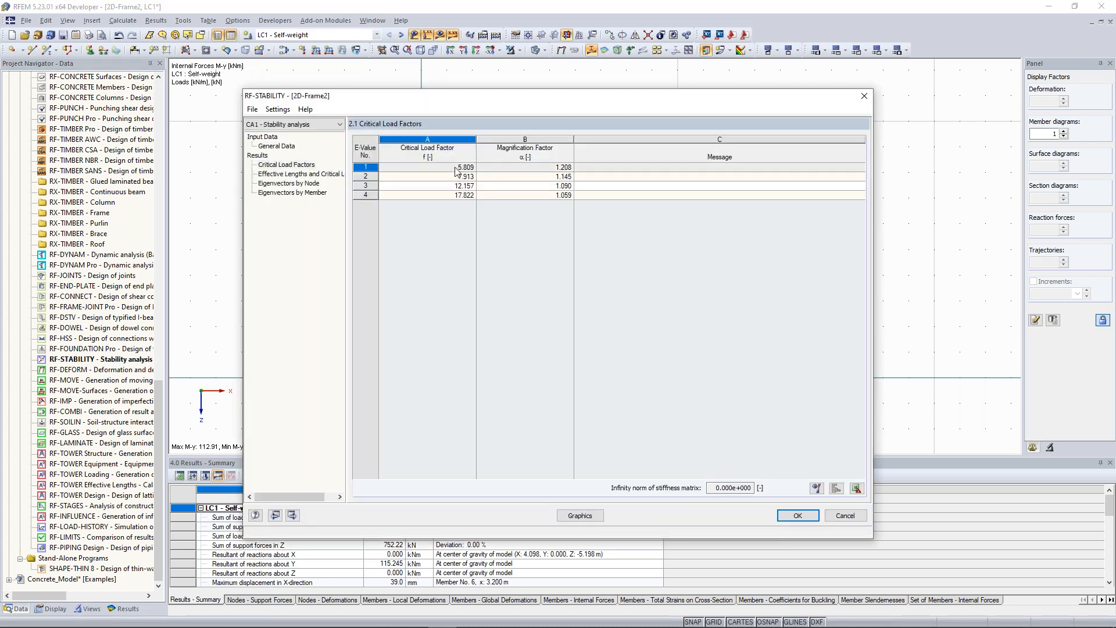
left_click(865, 95)
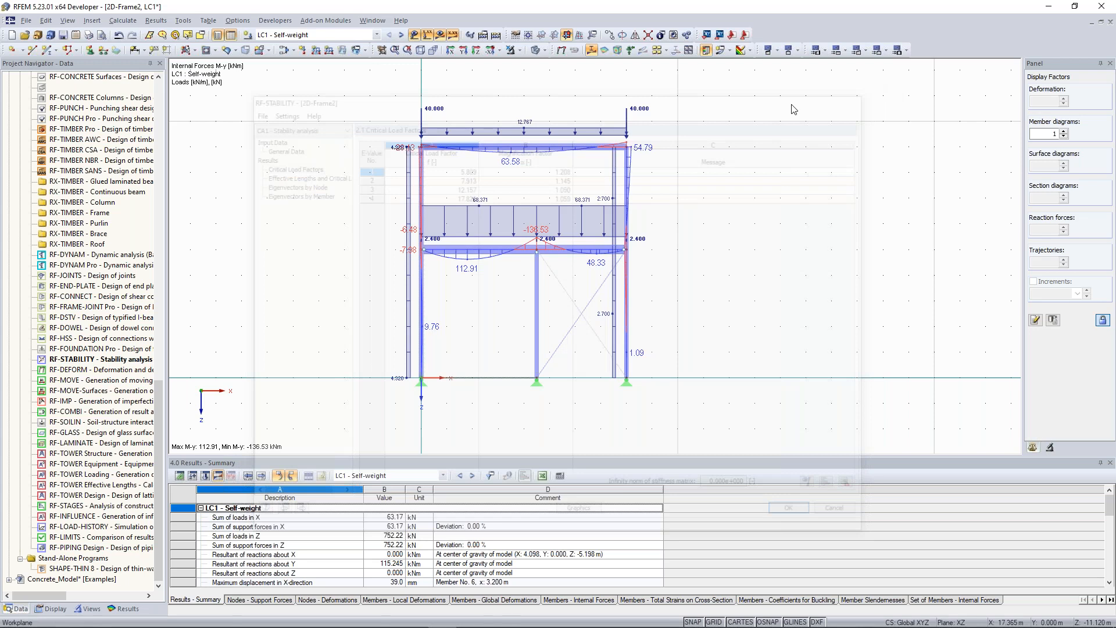
- Look through the LC1 results summary of the 2D frame, including the calculation summary and maximum displacements
scroll(396, 168, "up", 2)
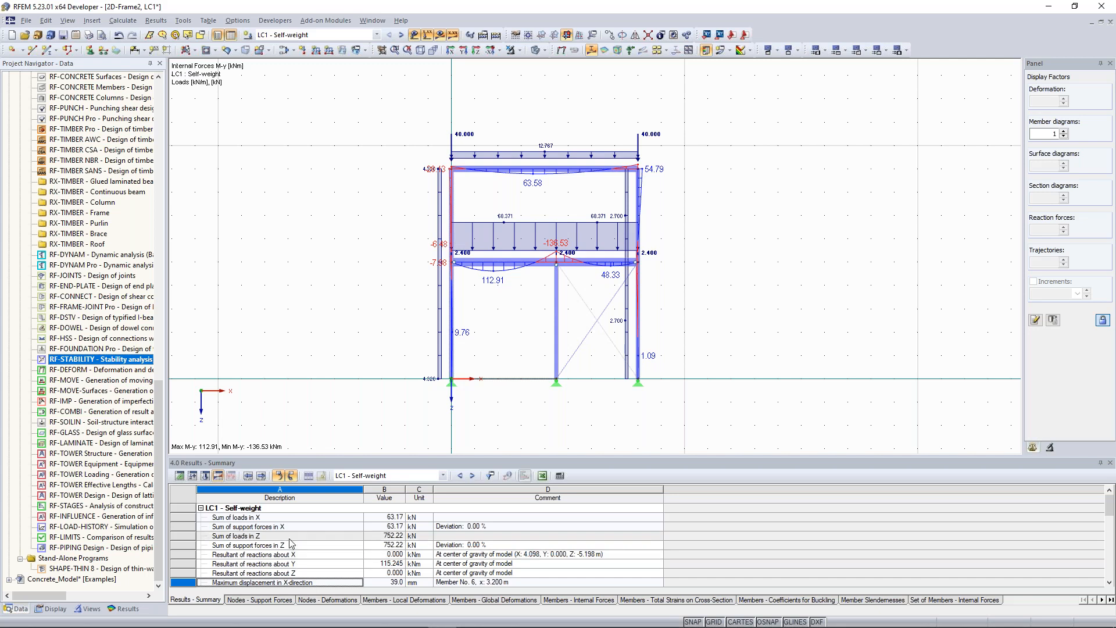
scroll(289, 539, "down", 6)
scroll(289, 539, "down", 3)
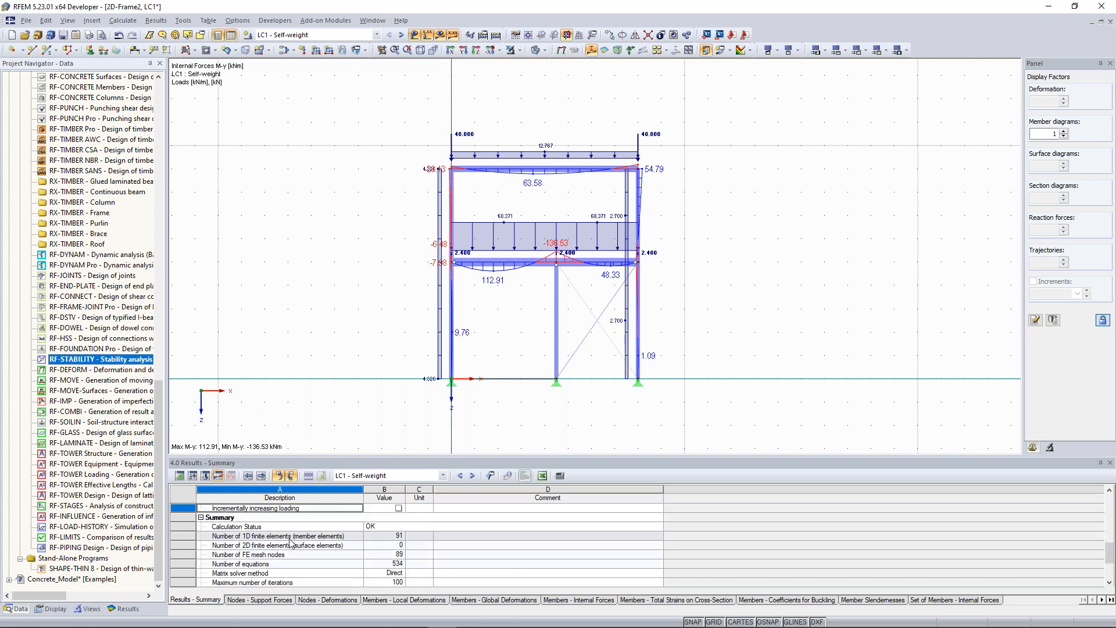
left_click_drag(1110, 557, 1110, 519)
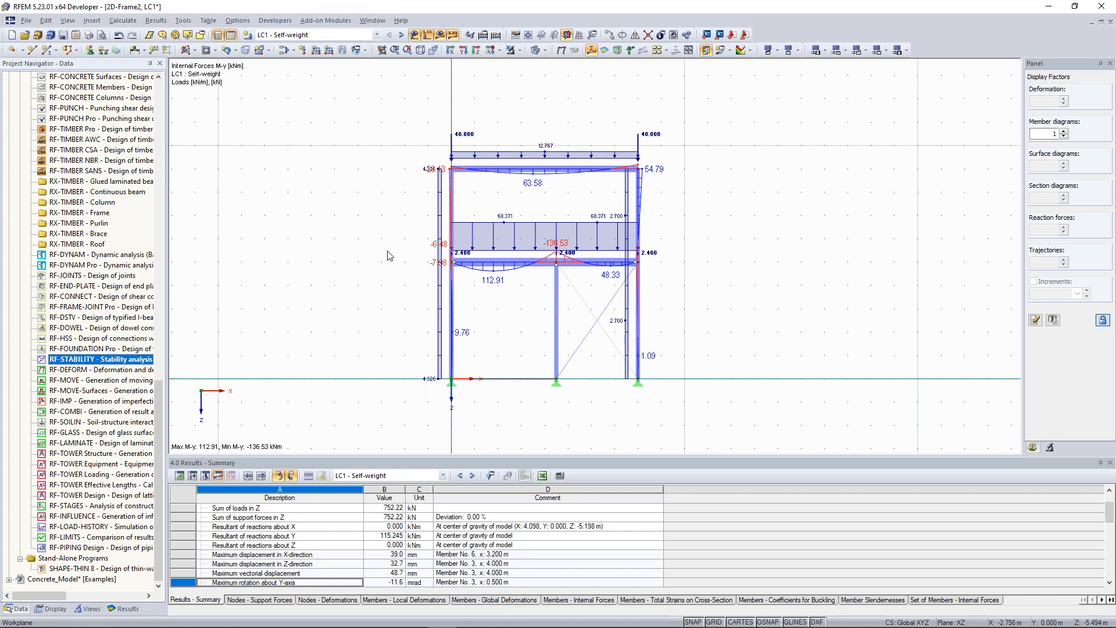
- Check the RF-STABILITY module for the 2D frame, and view the calculation parameters of load case LC1 Self-weight
double_click(92, 358)
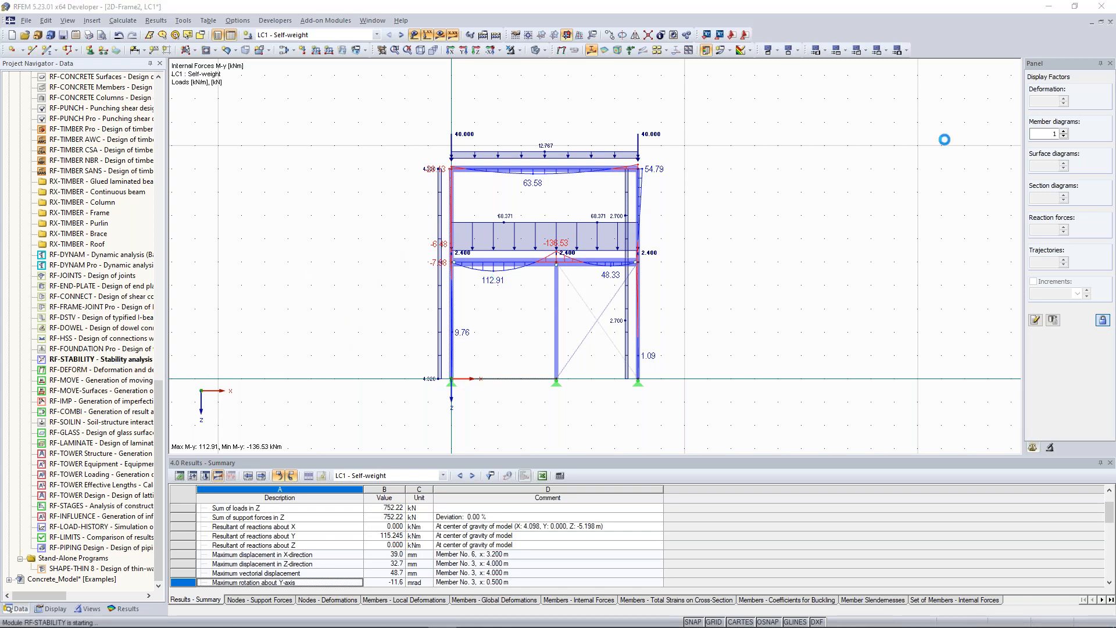
left_click(865, 96)
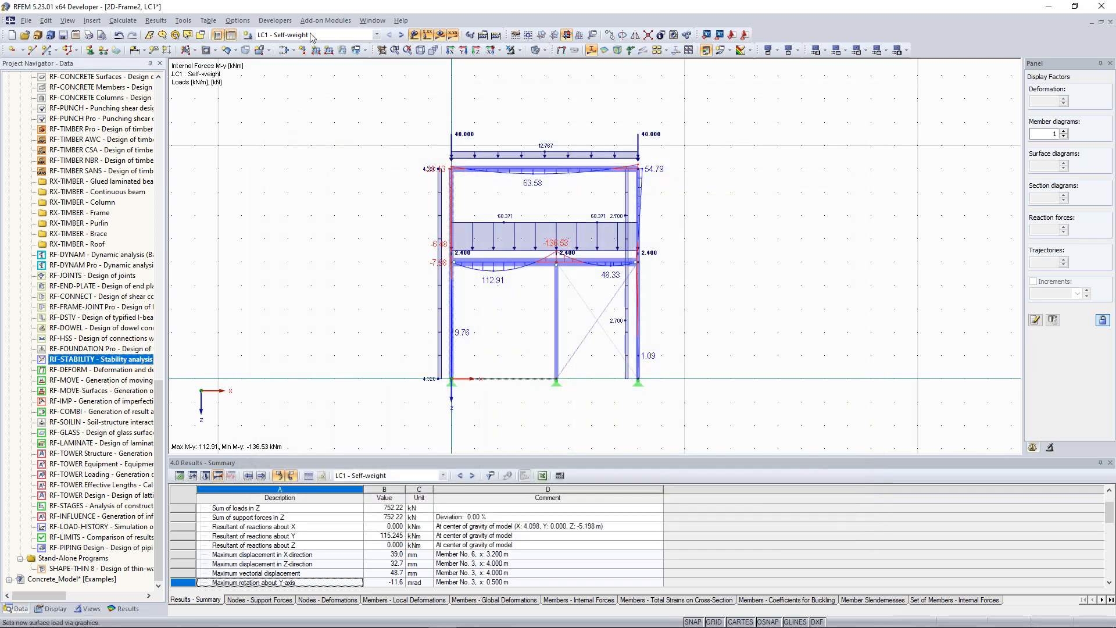
left_click(295, 52)
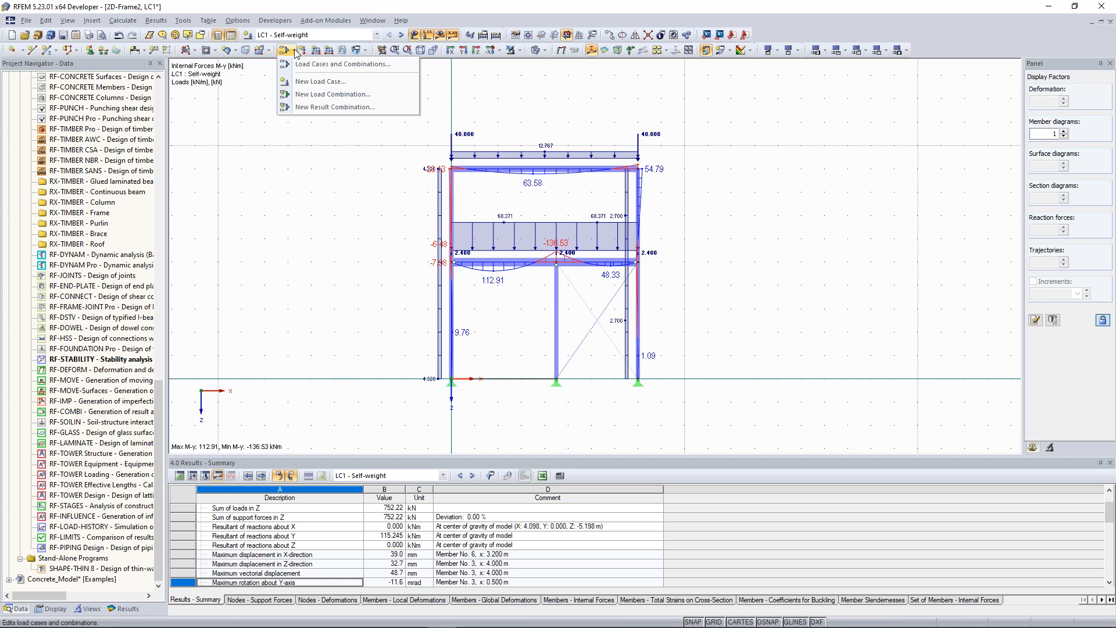
left_click(342, 64)
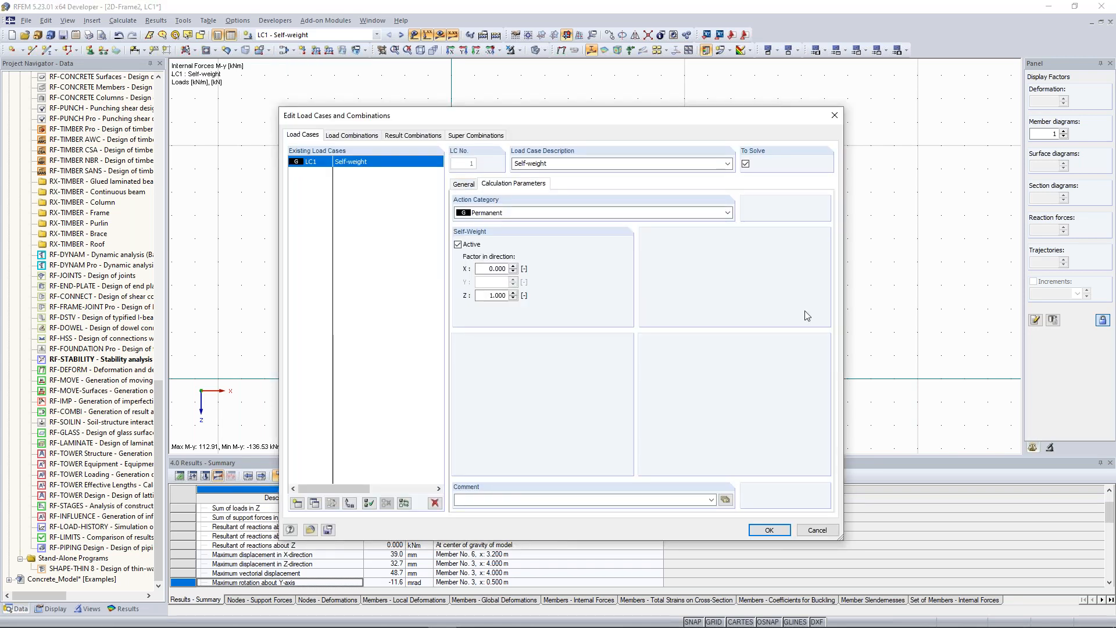
left_click(522, 184)
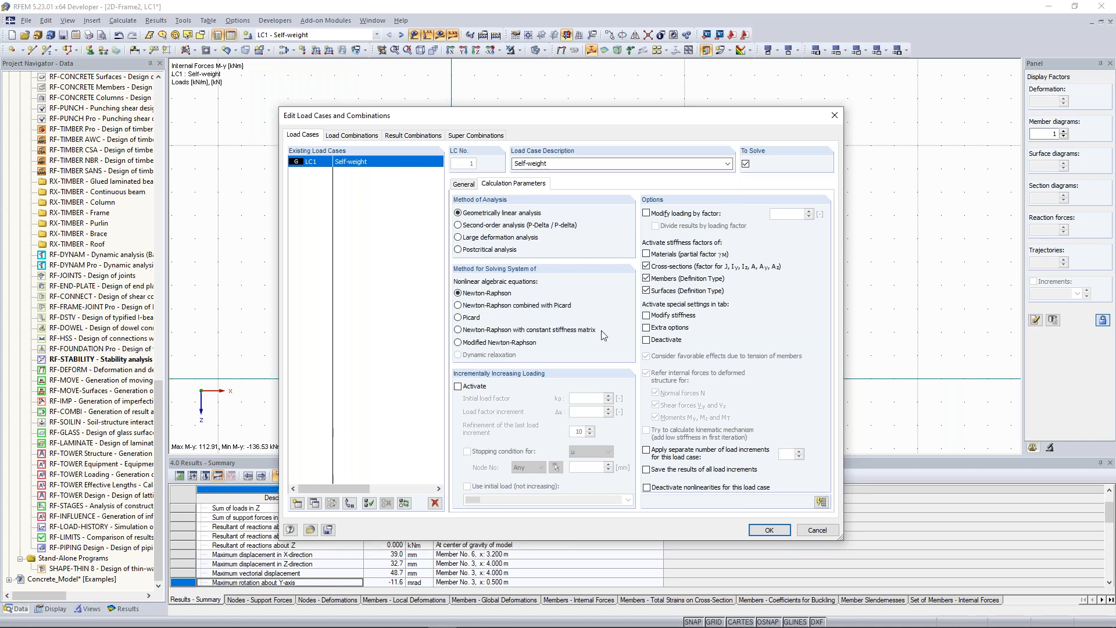
- Try the incrementally increasing loading option for LC1 to examine its load factor settings, leaving the load case unchanged
left_click(480, 386)
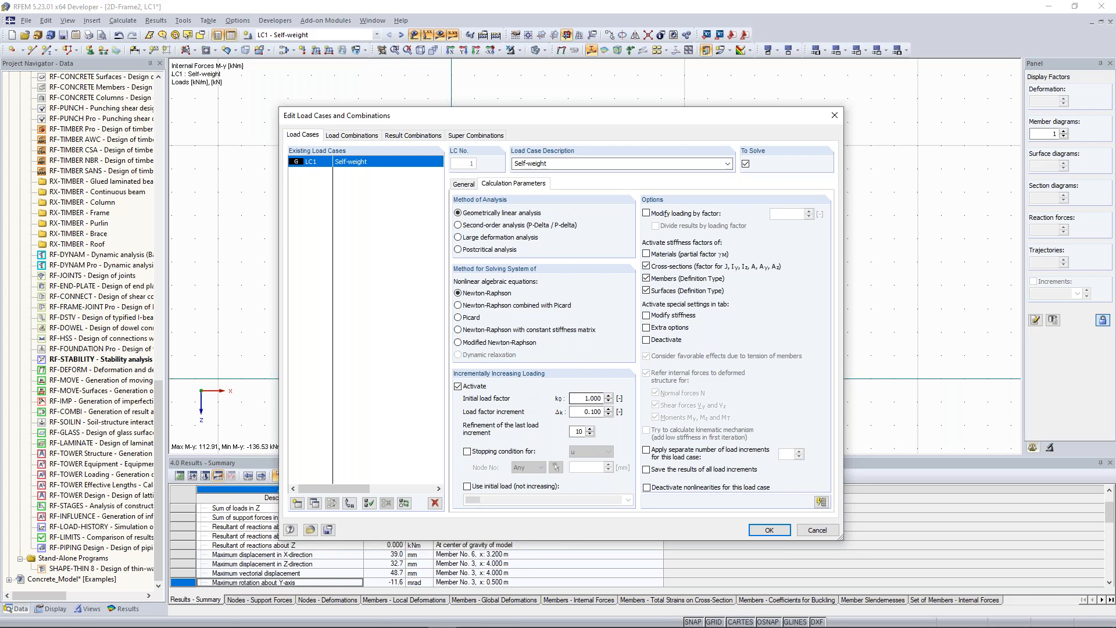
left_click(667, 480)
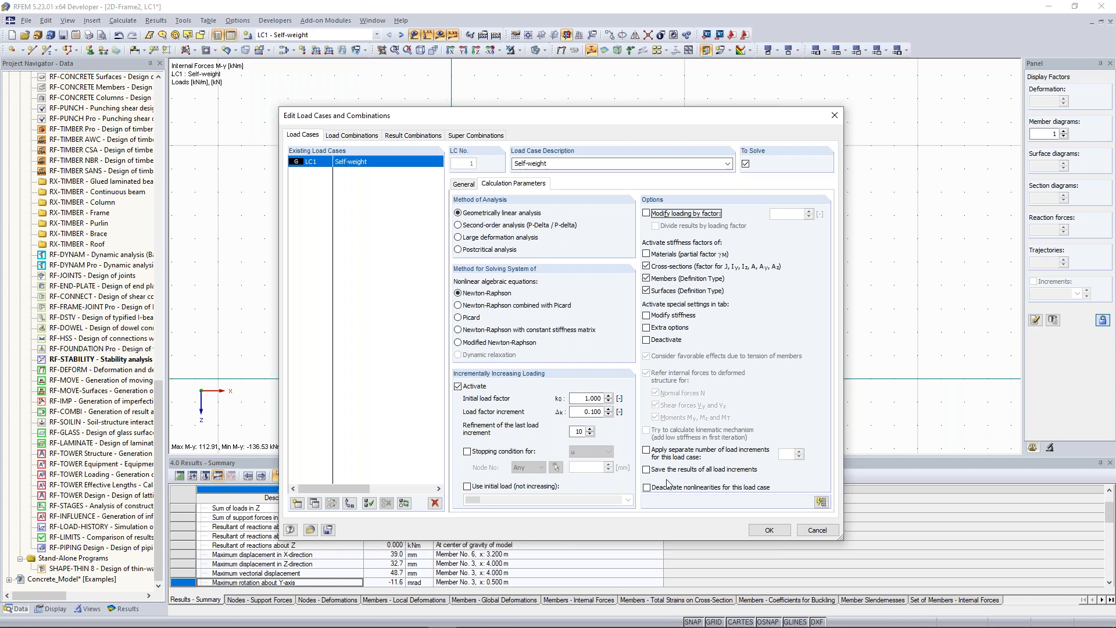
left_click(474, 386)
left_click(458, 386)
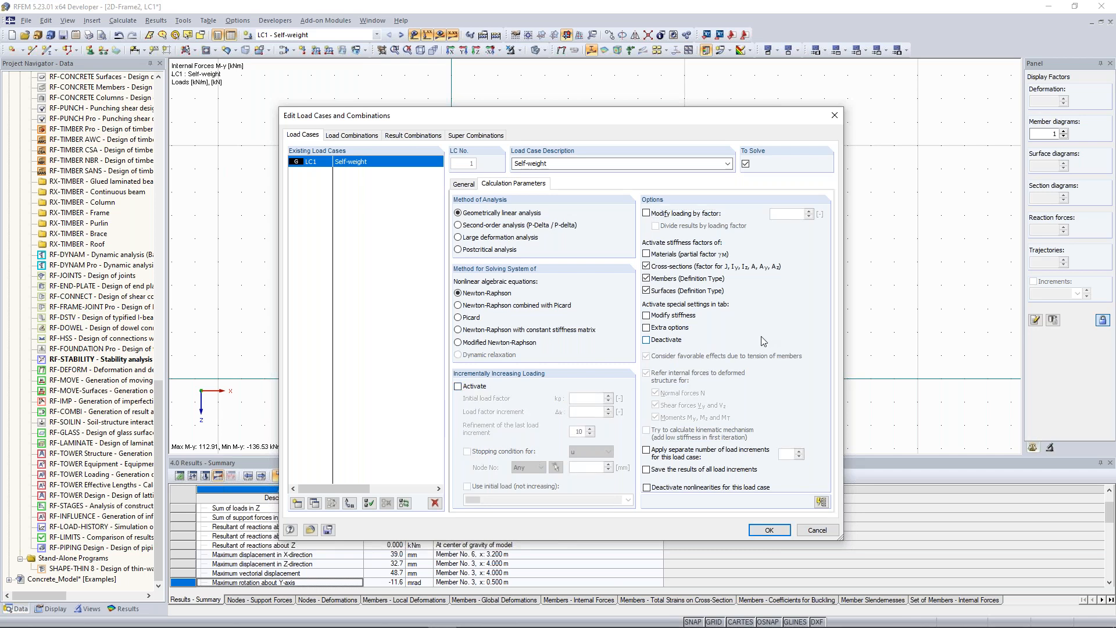
left_click(835, 115)
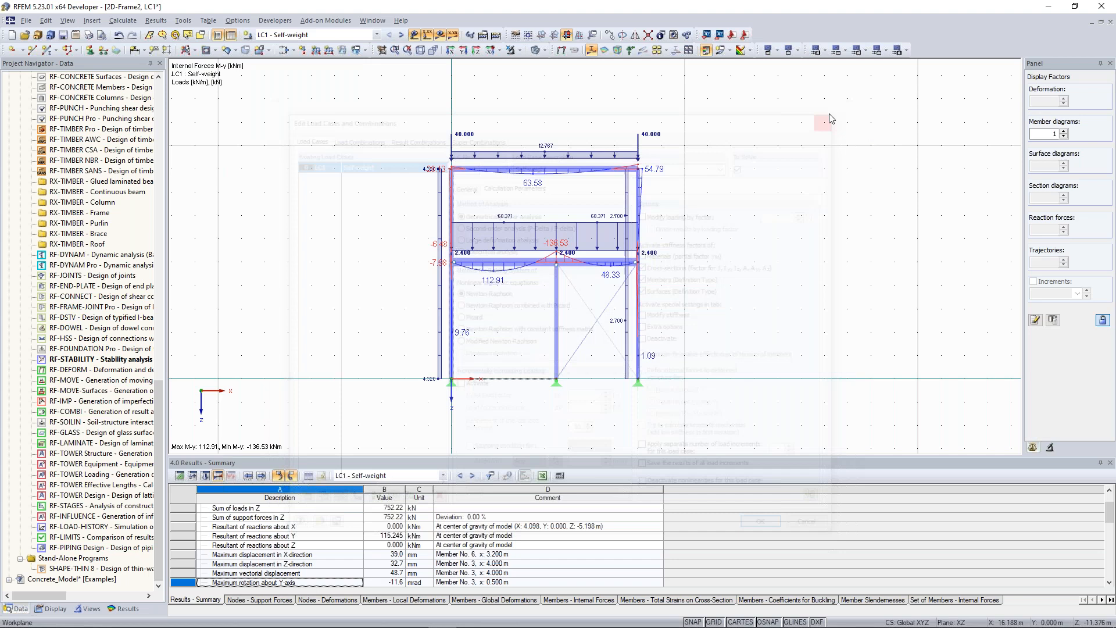
- Start defining a new member on the 2D frame and set its member type to Beam
left_click(388, 233)
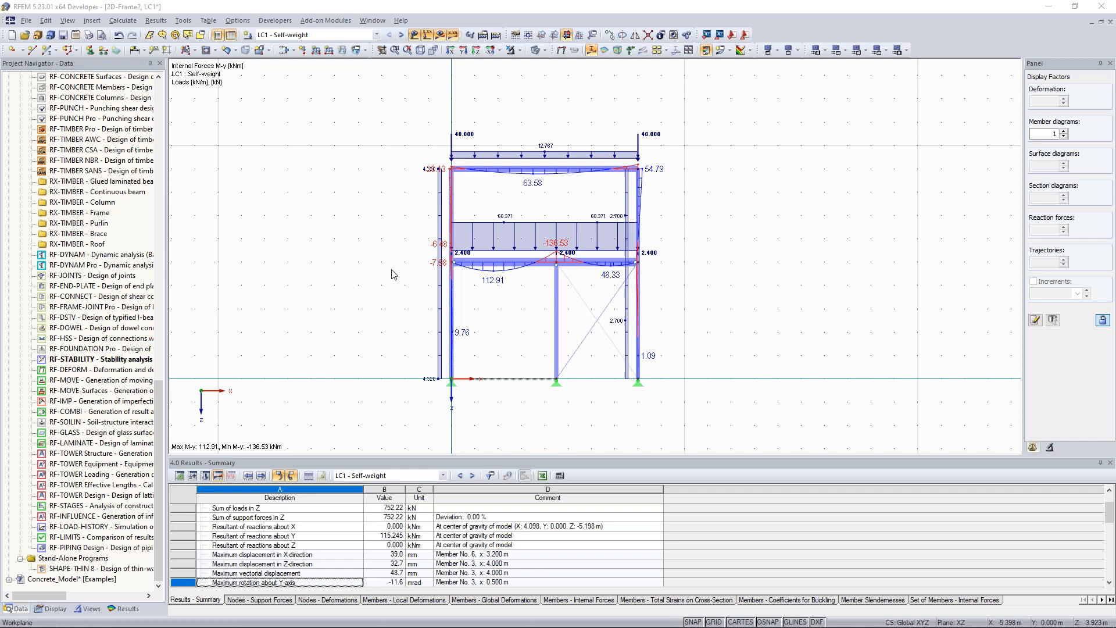
middle_click_drag(397, 277, 365, 258)
scroll(365, 258, "up", 2)
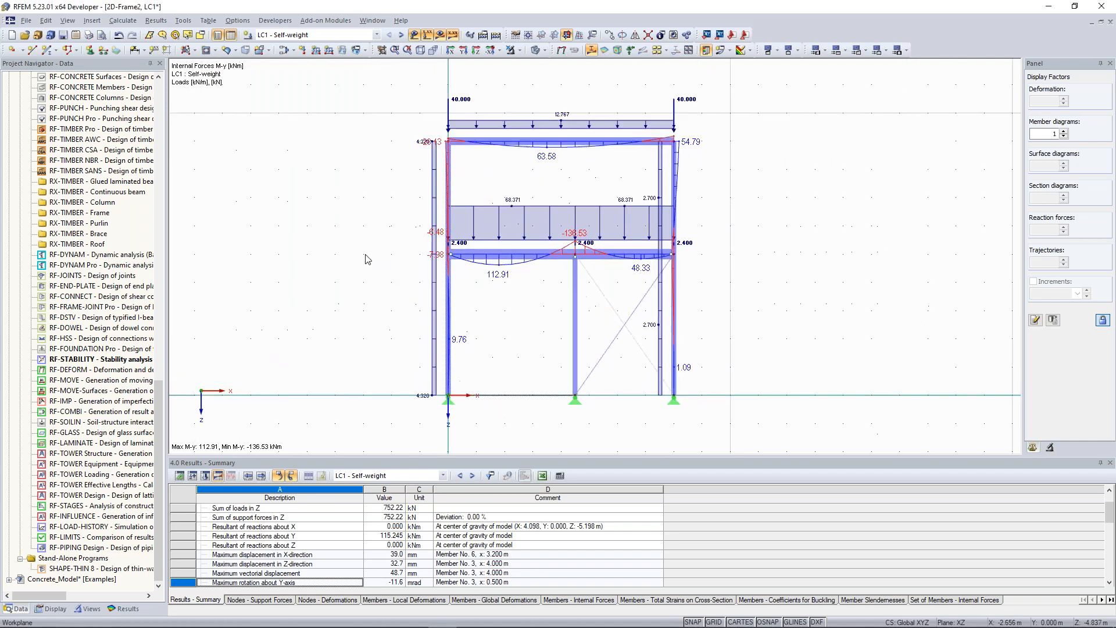
left_click(47, 53)
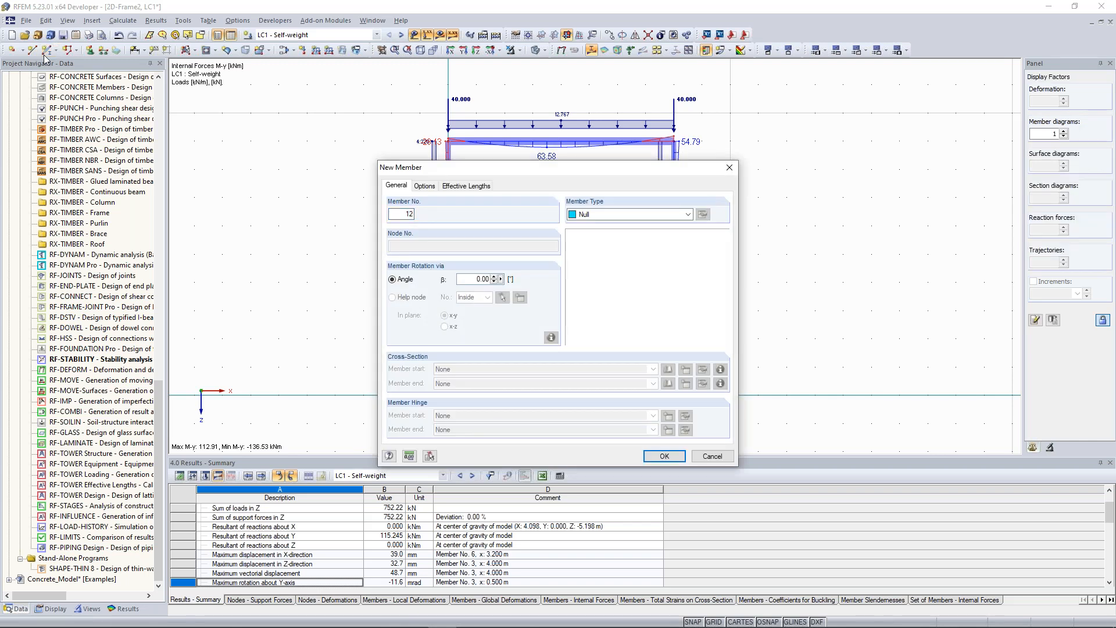
left_click(659, 214)
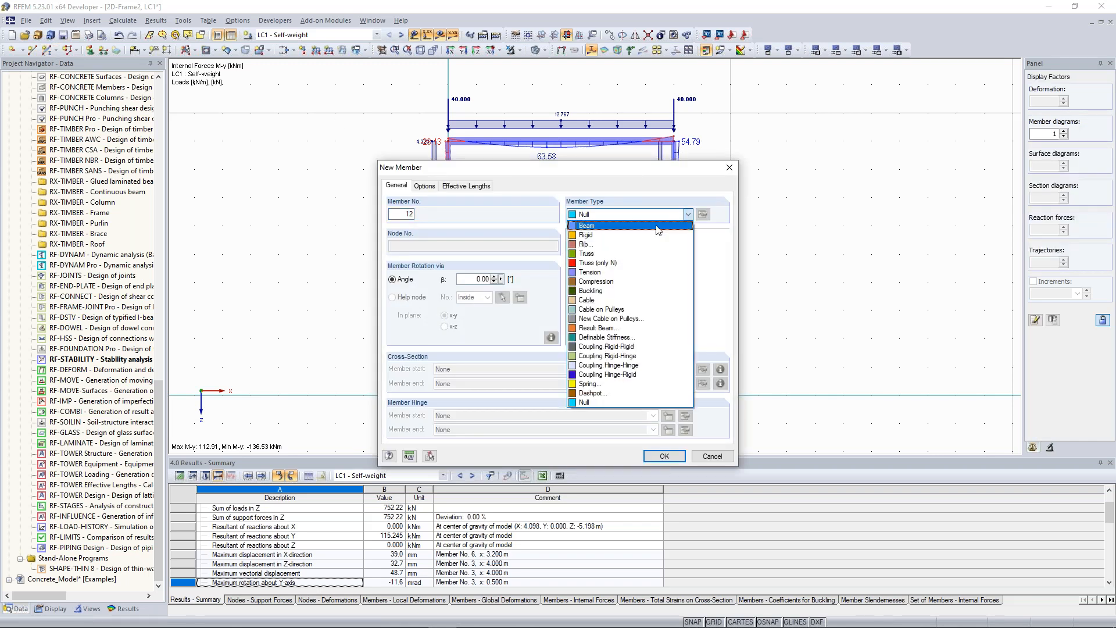
left_click(659, 235)
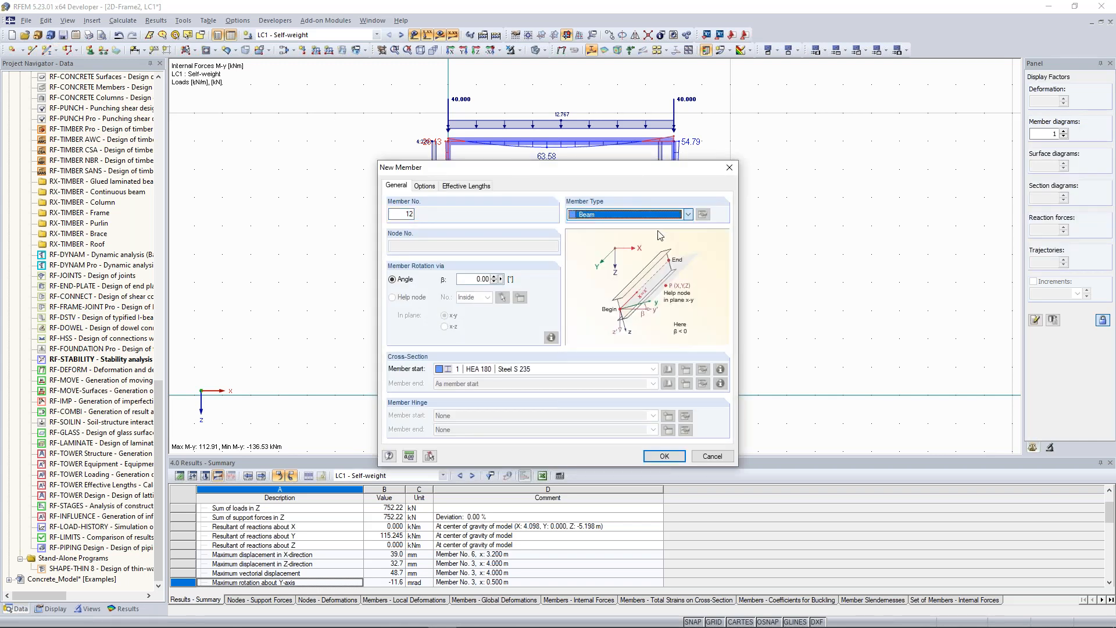
- Explore the cross-section library and the thin-walled trapezoidal hollow section's parameters for a new cross-section, discarding both section and member
left_click(687, 370)
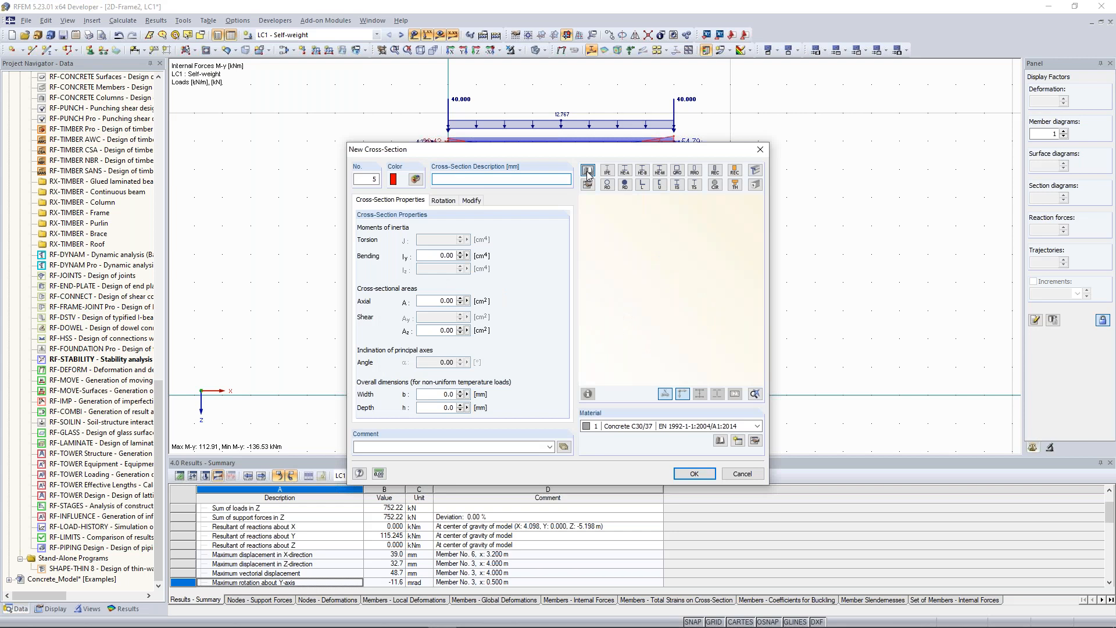
left_click(588, 171)
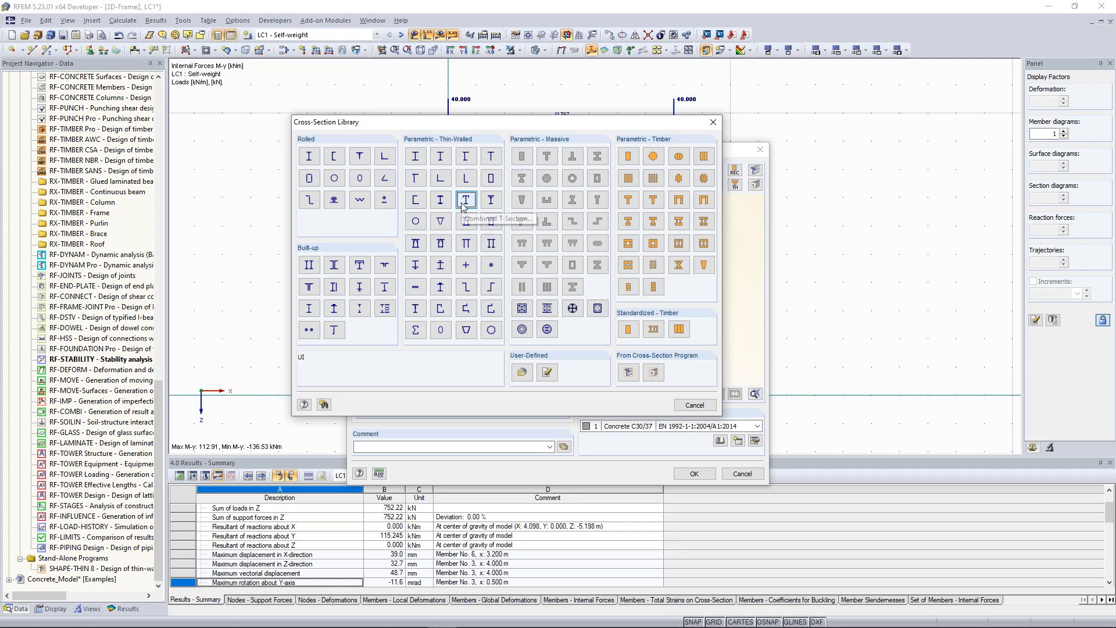
left_click(466, 331)
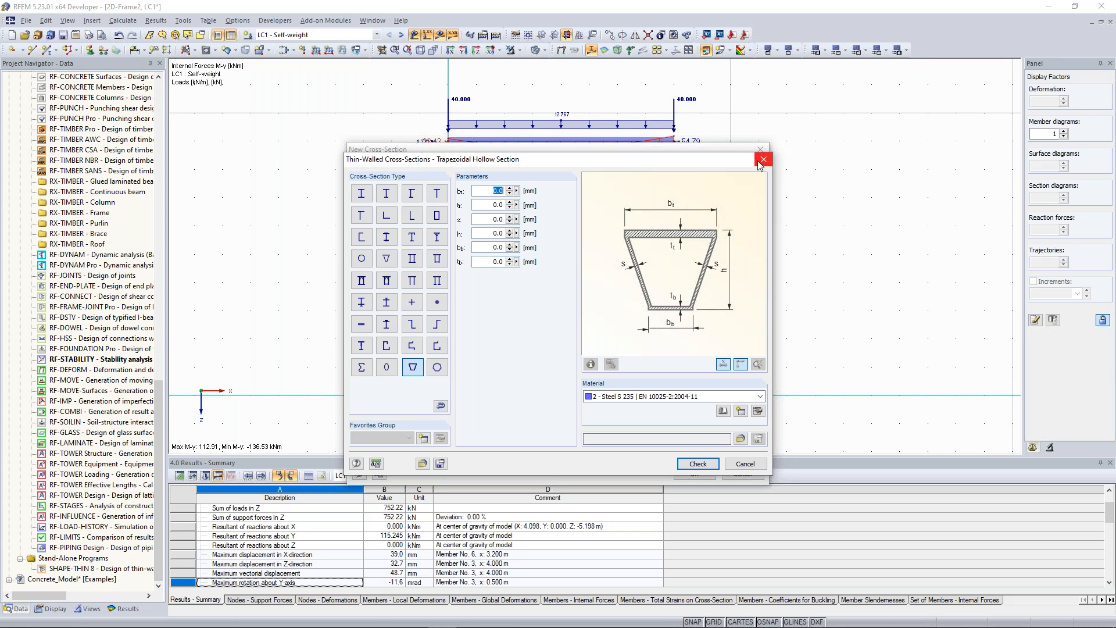
left_click(762, 161)
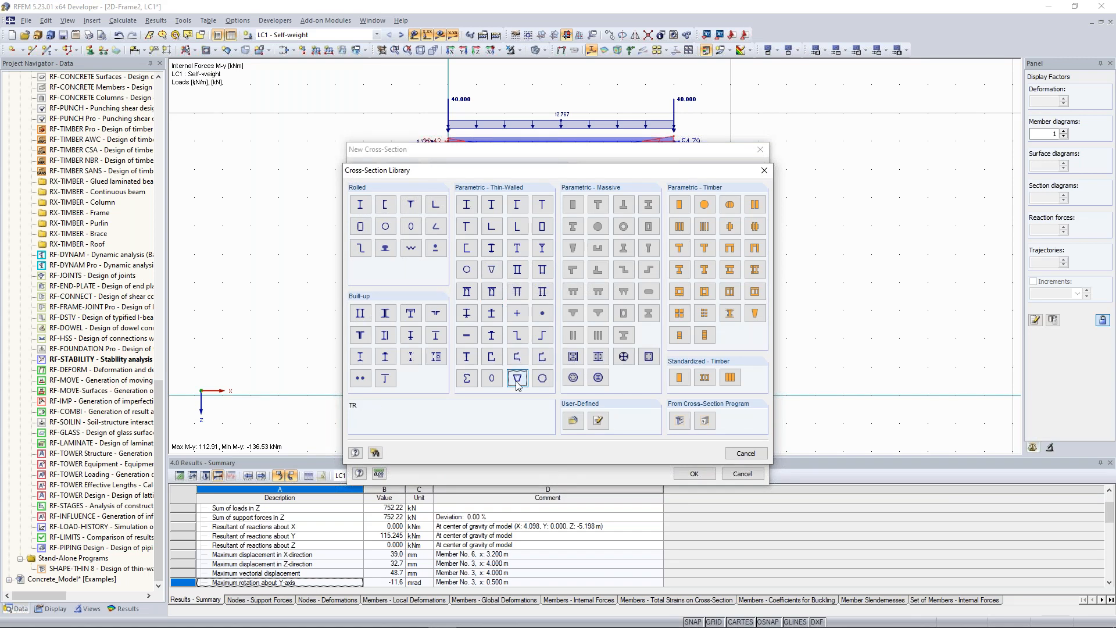
left_click(764, 170)
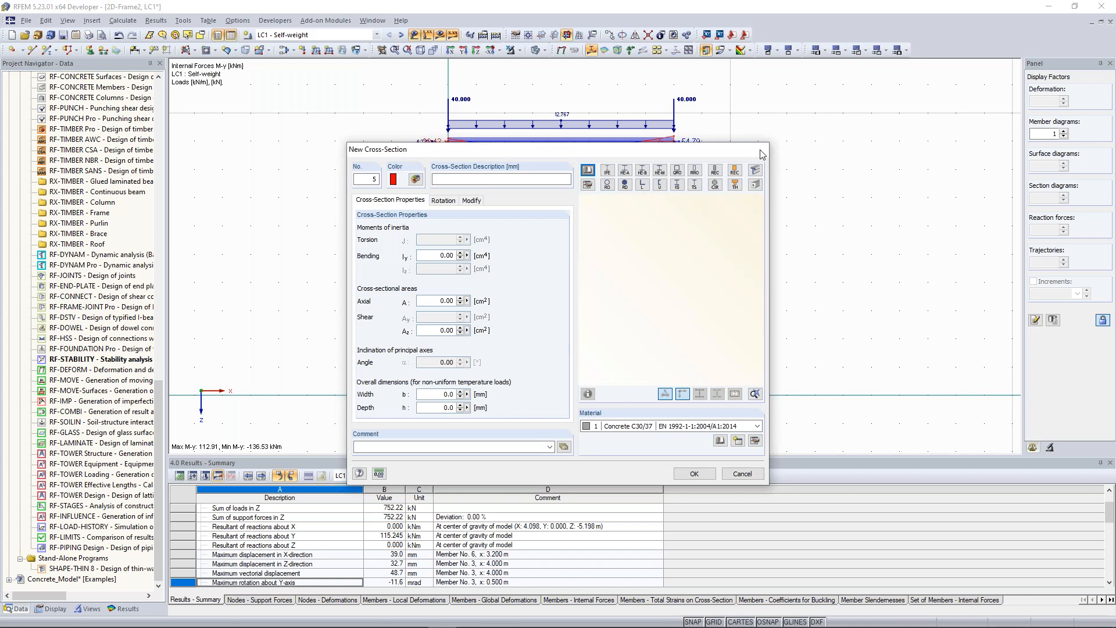
left_click(760, 150)
left_click(730, 168)
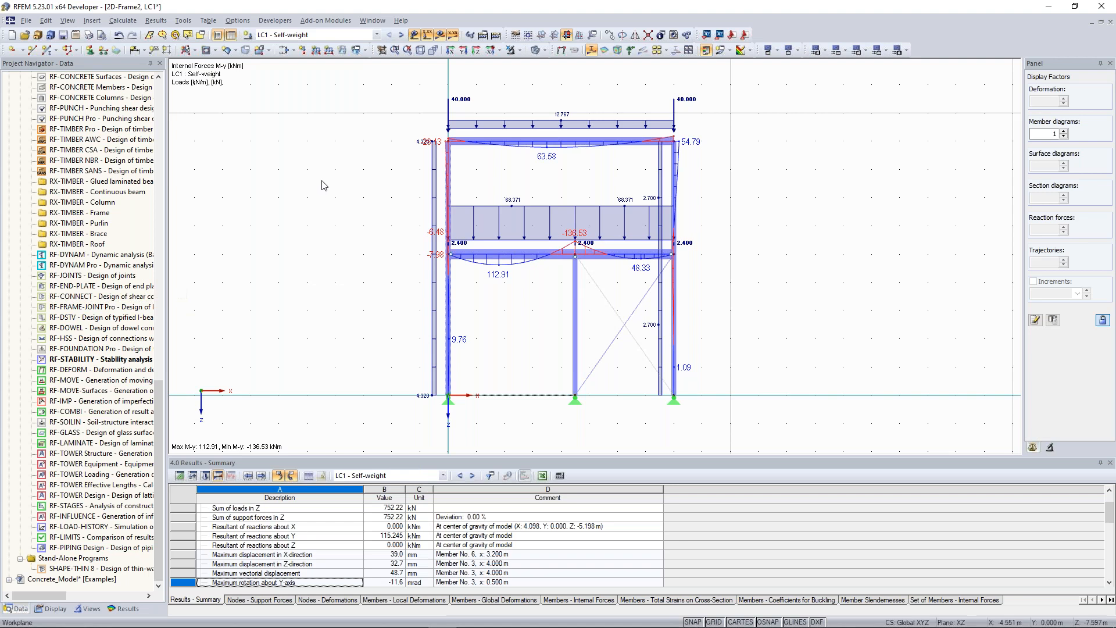
- Switch to Concrete_Model and display the results of result combination RC1 with its colour scale
left_click(366, 21)
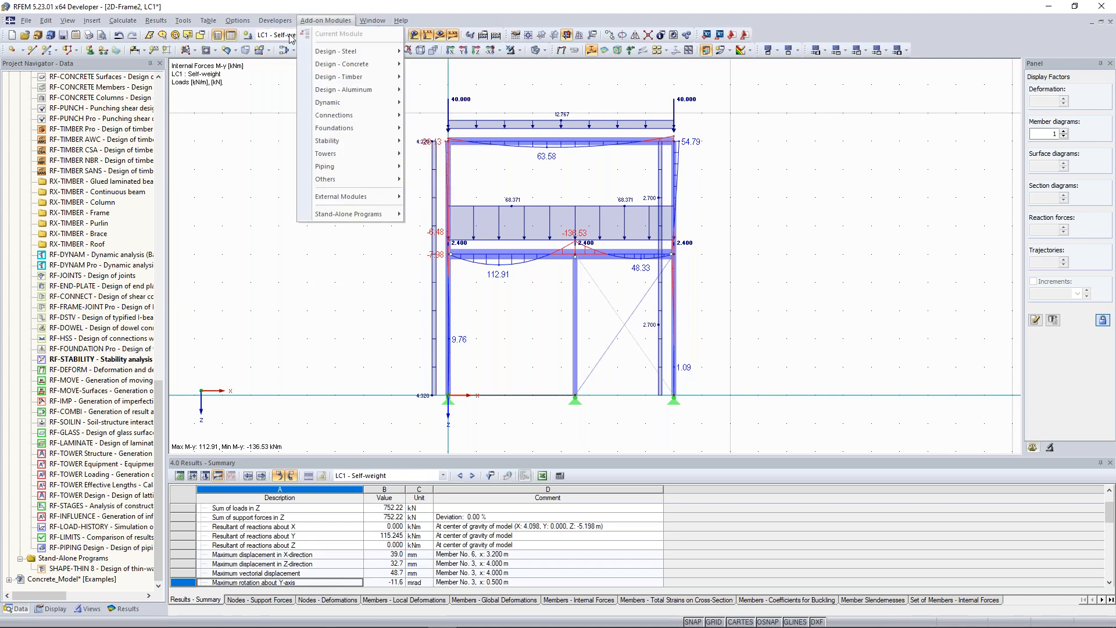
mouse_move(369, 25)
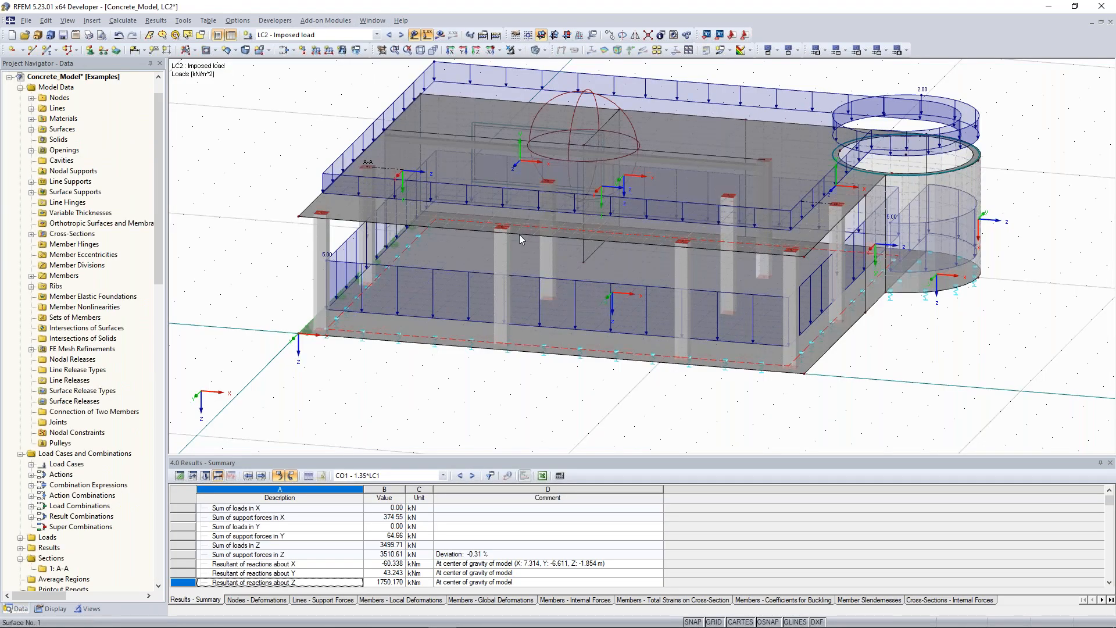
left_click(377, 34)
left_click(329, 227)
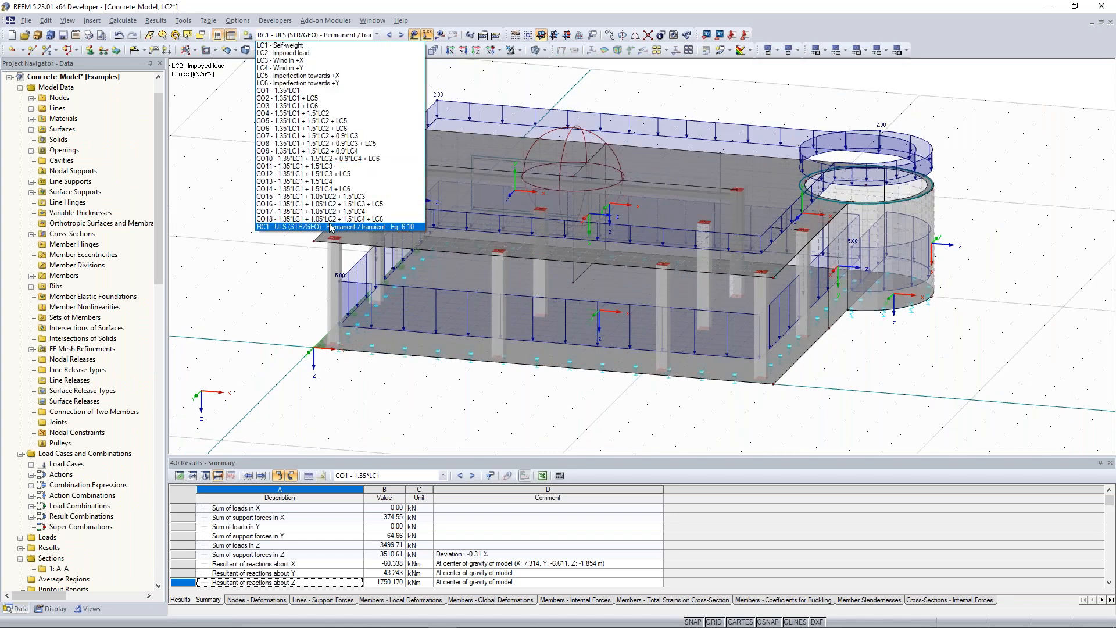
left_click(441, 36)
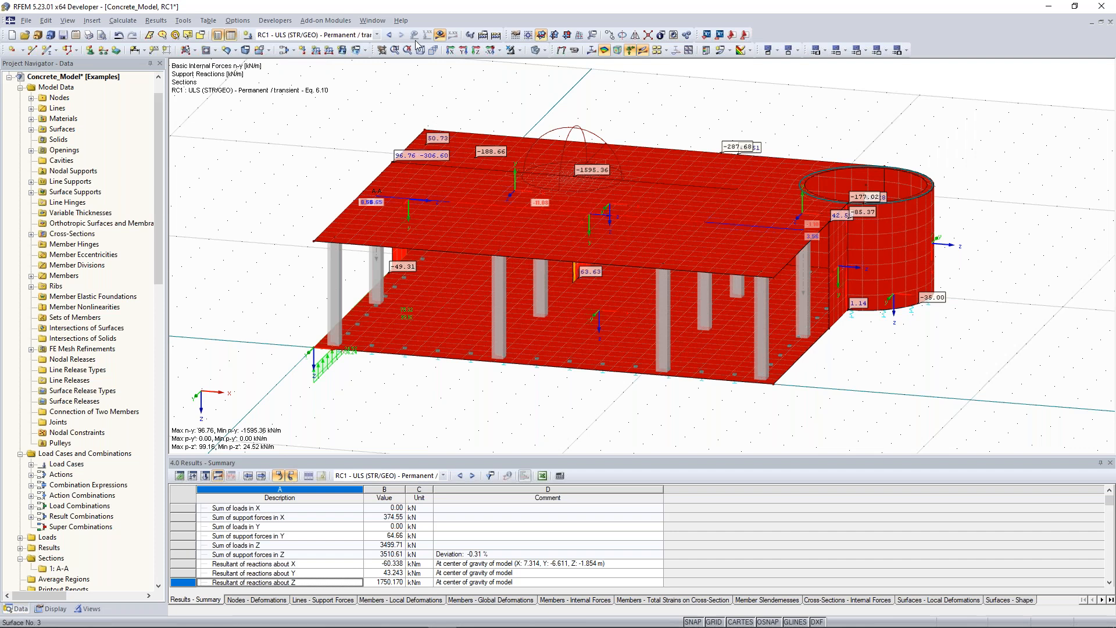
left_click(453, 35)
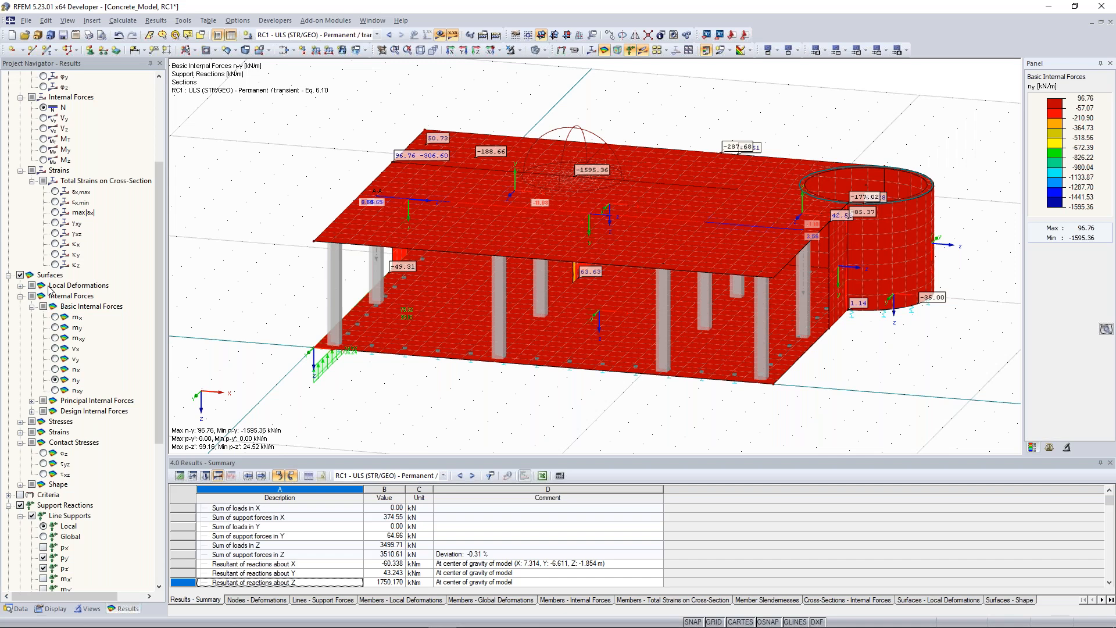
- Display the basic internal forces m-x on the building's surfaces and inspect their distribution over the roof and floor slabs
left_click(32, 286)
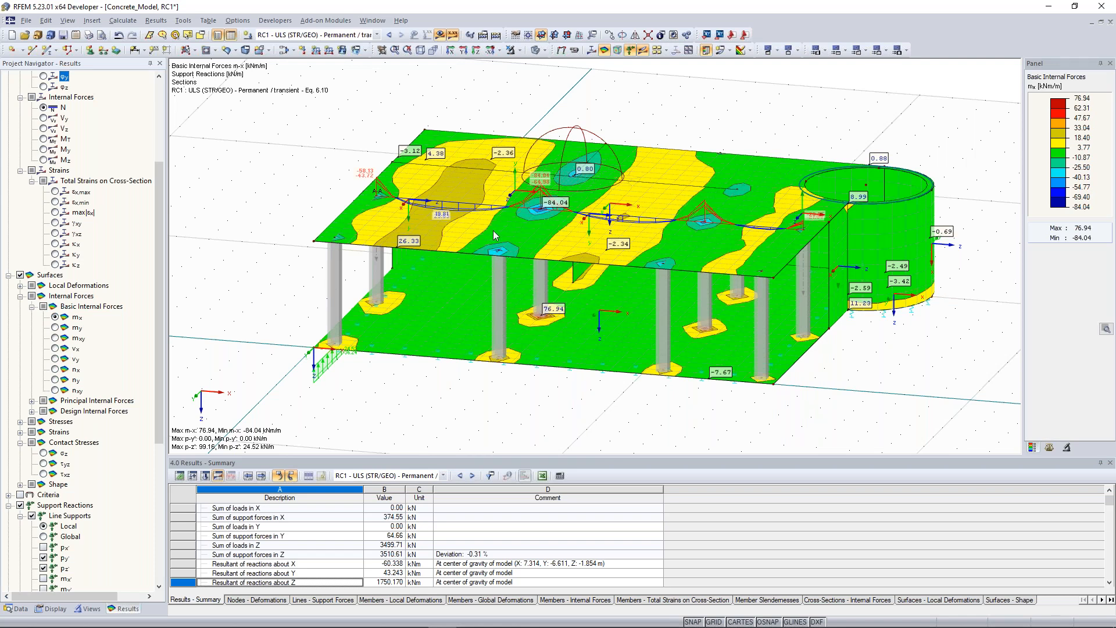
middle_click_drag(493, 232, 493, 230, "ctrl")
scroll(492, 231, "up", 1)
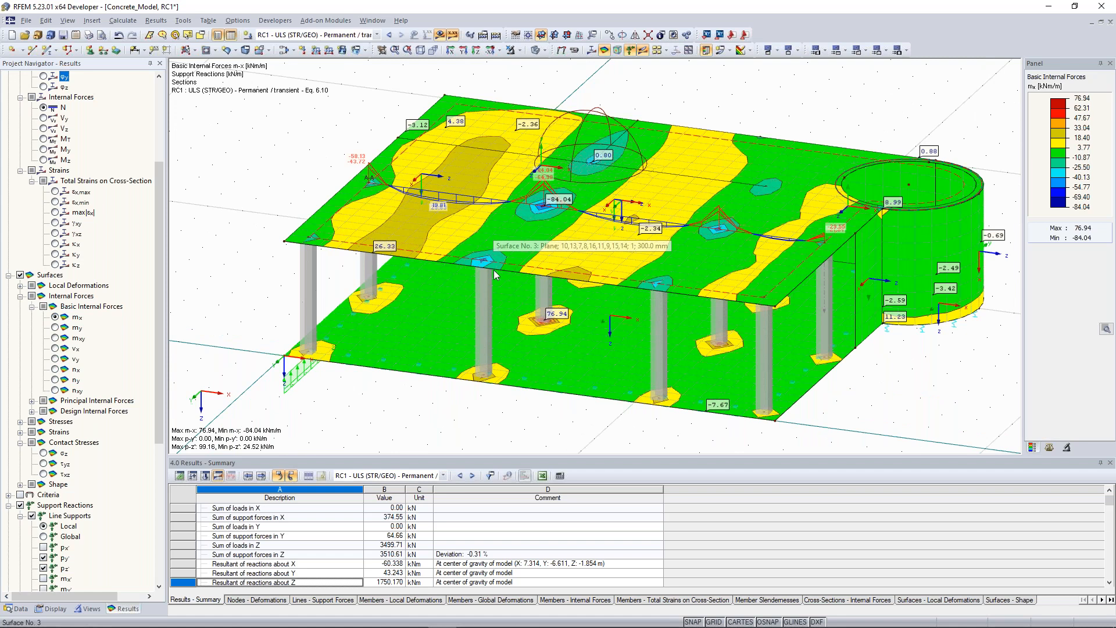
middle_click_drag(493, 270, 498, 285)
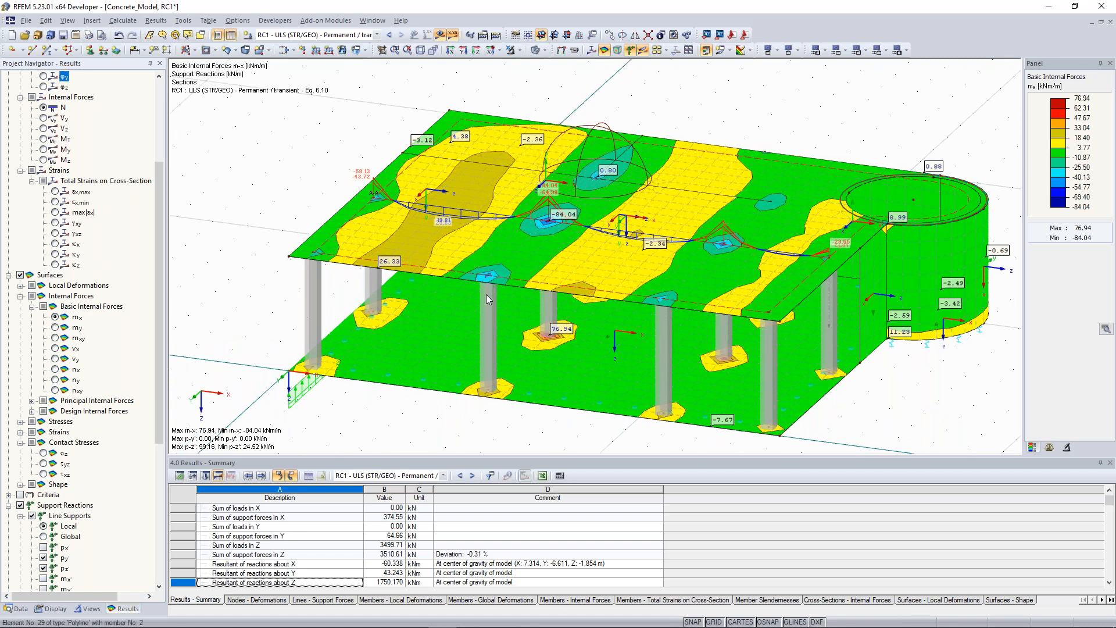
scroll(486, 294, "up", 1)
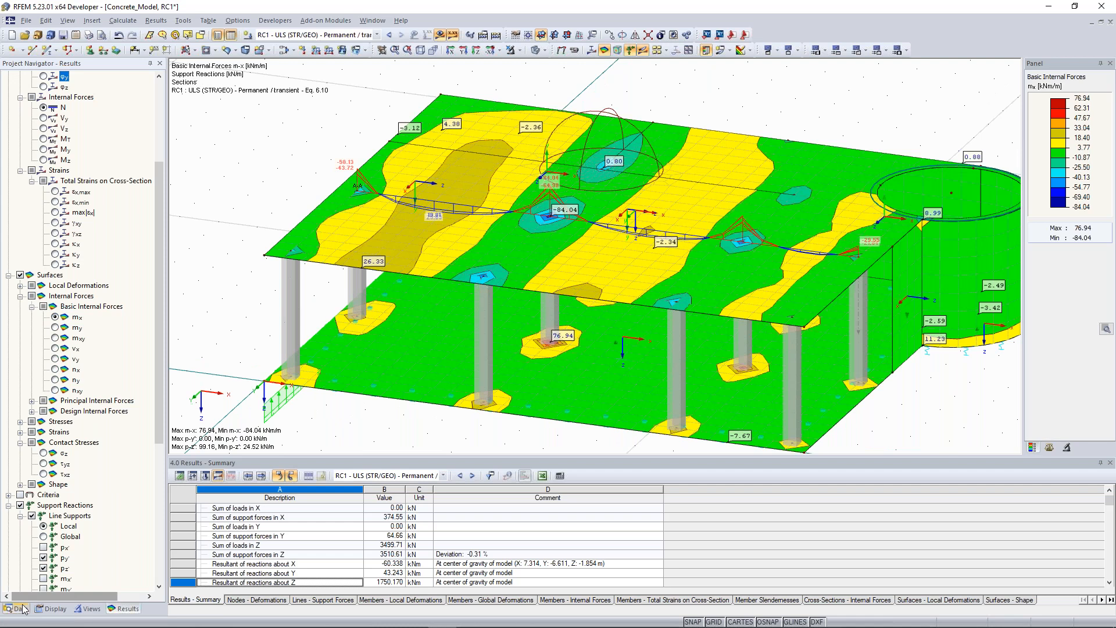
- Look through the add-on modules listed for the concrete building and hide the RC1 results to view the bare structure
left_click(22, 609)
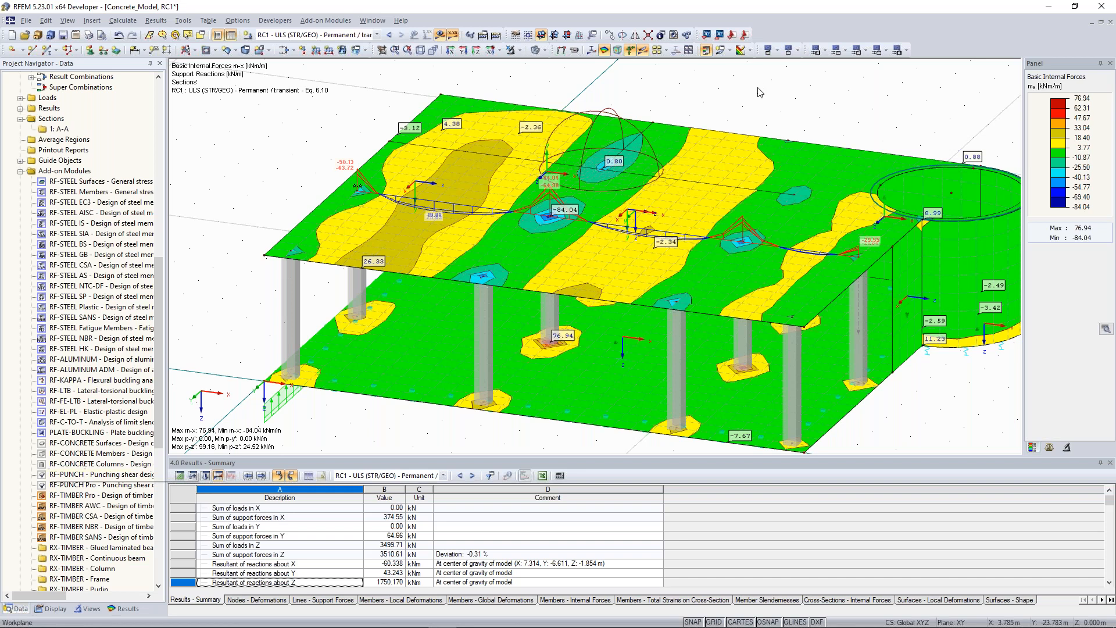
scroll(599, 238, "down", 3)
scroll(487, 256, "up", 2)
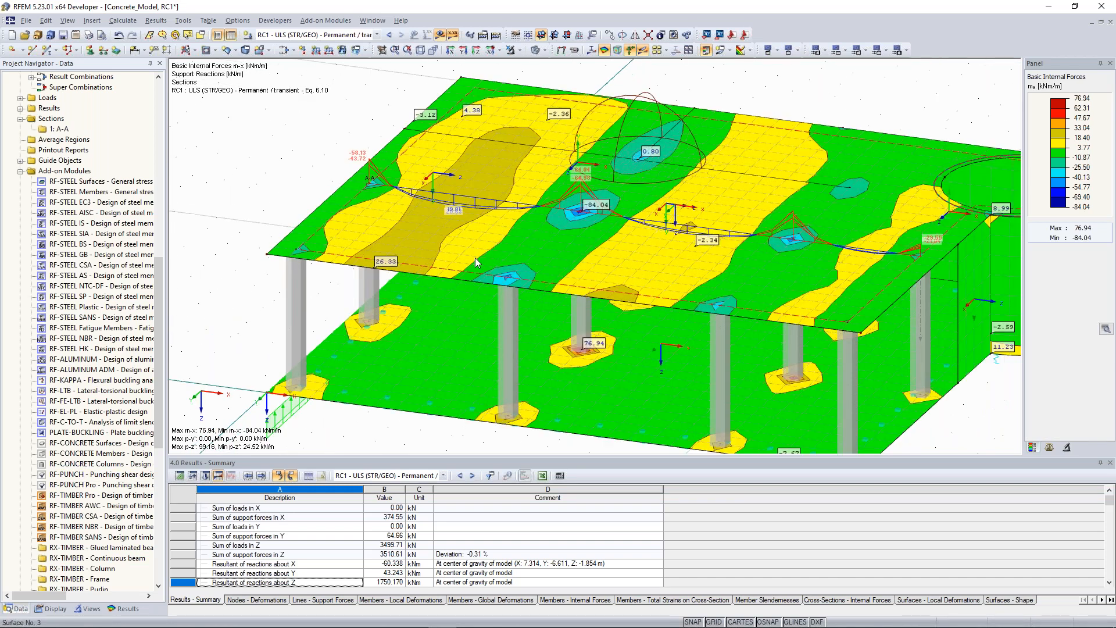
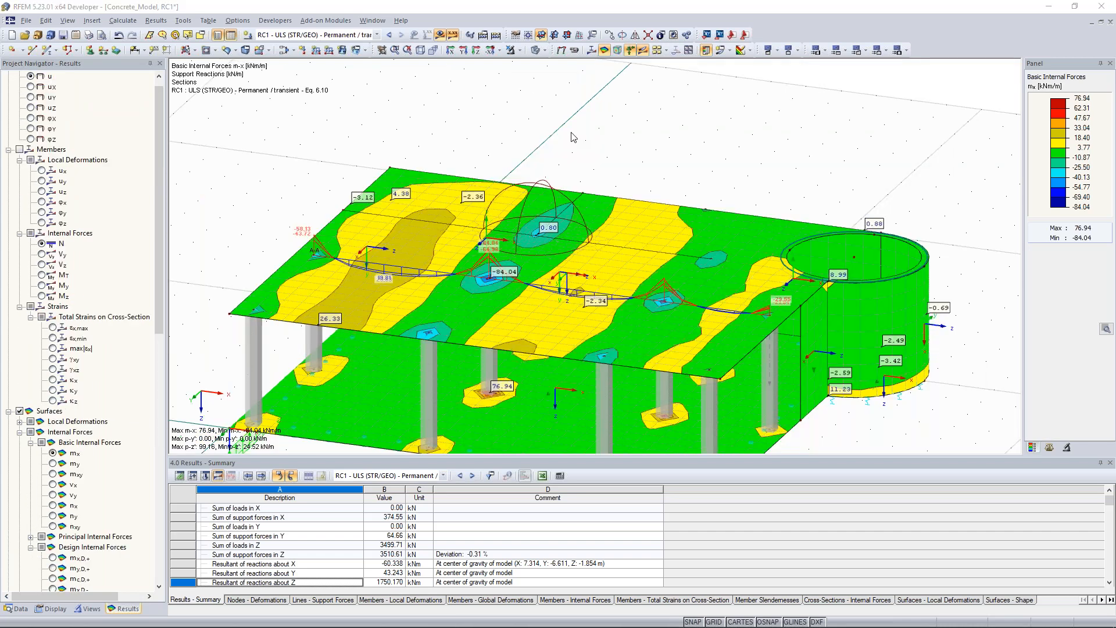
scroll(478, 183, "down", 2)
left_click(452, 35)
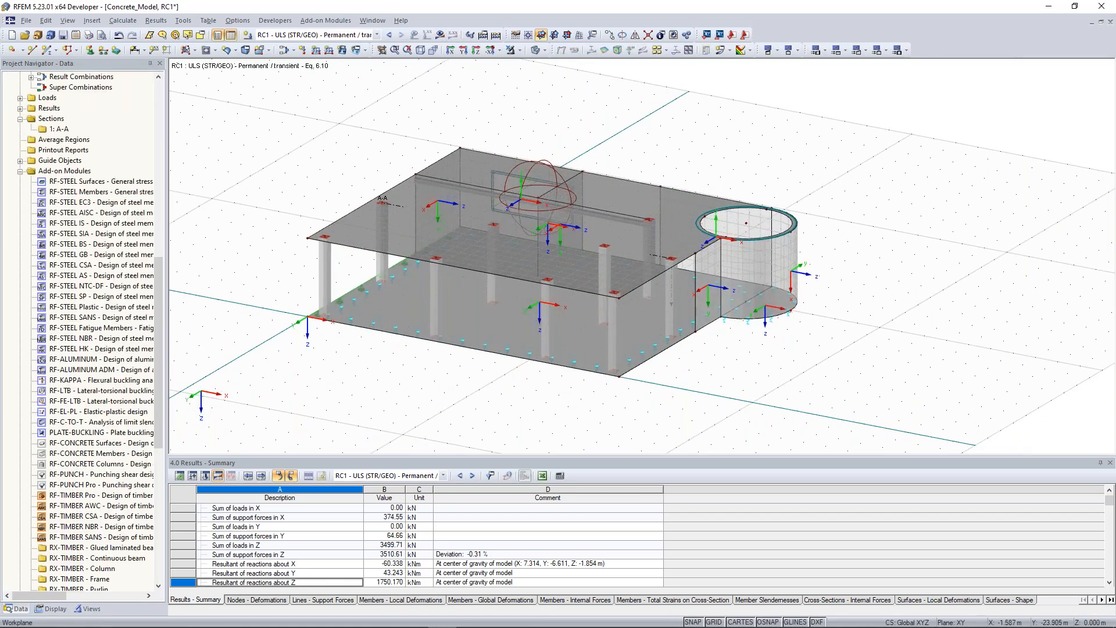
scroll(583, 173, "up", 1)
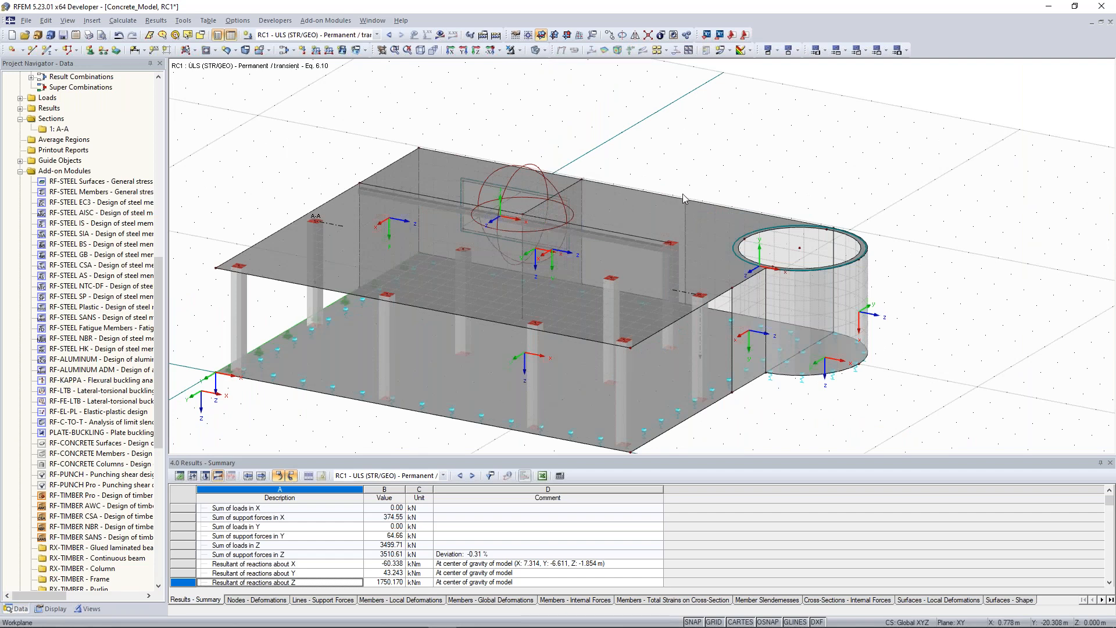
scroll(692, 195, "down", 1)
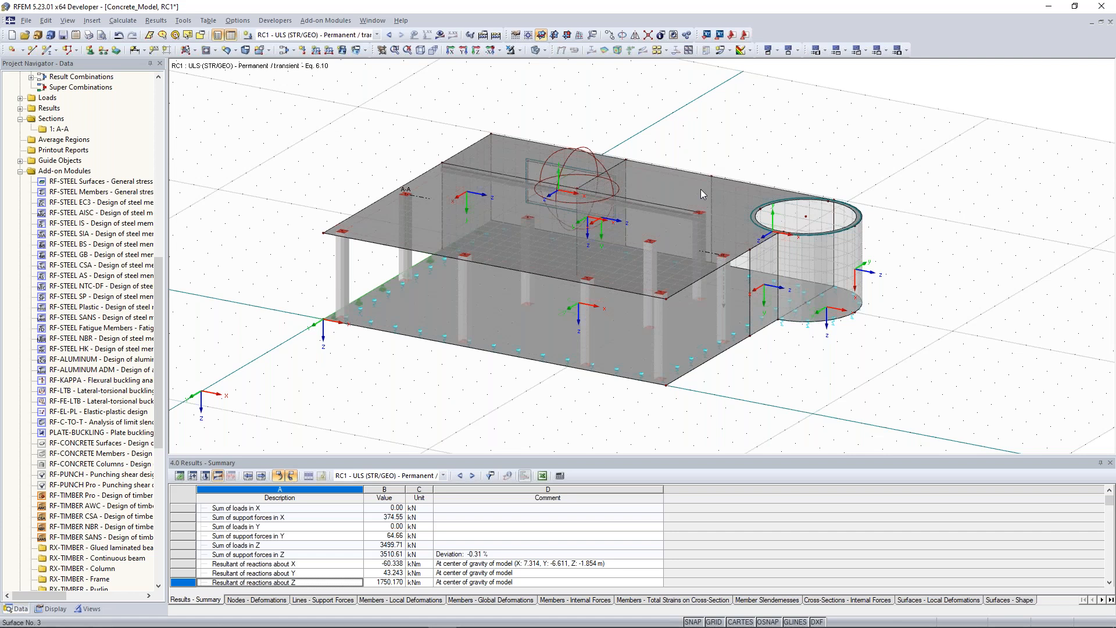
- Set up a mass print to the printout report with the isometric model and the loads of load cases LC1 to LC6
key("ctrl+p")
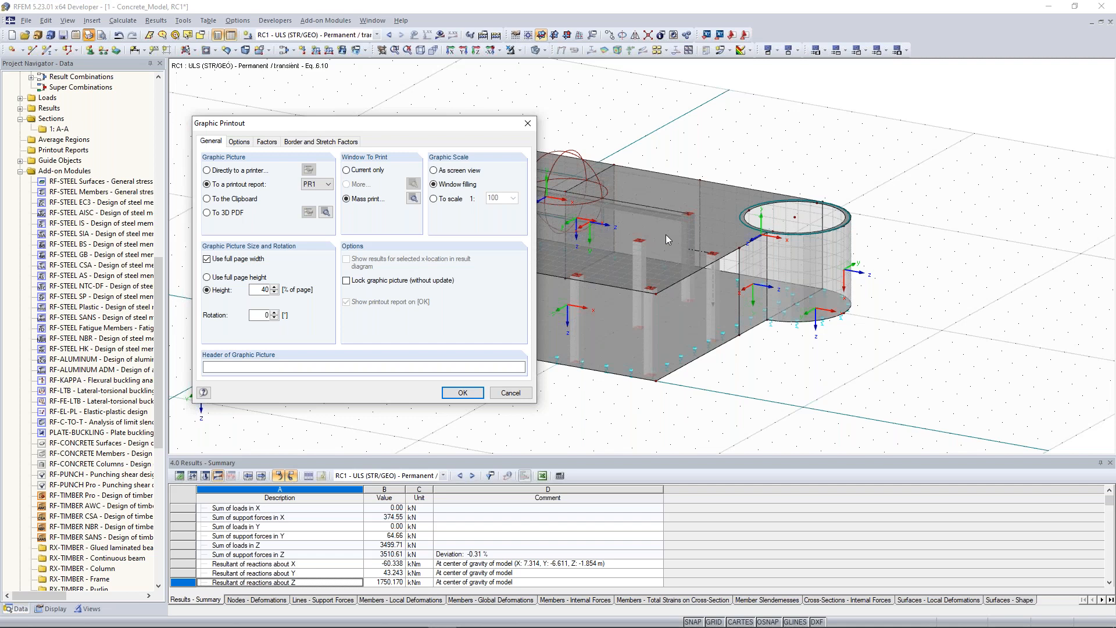
key("Return")
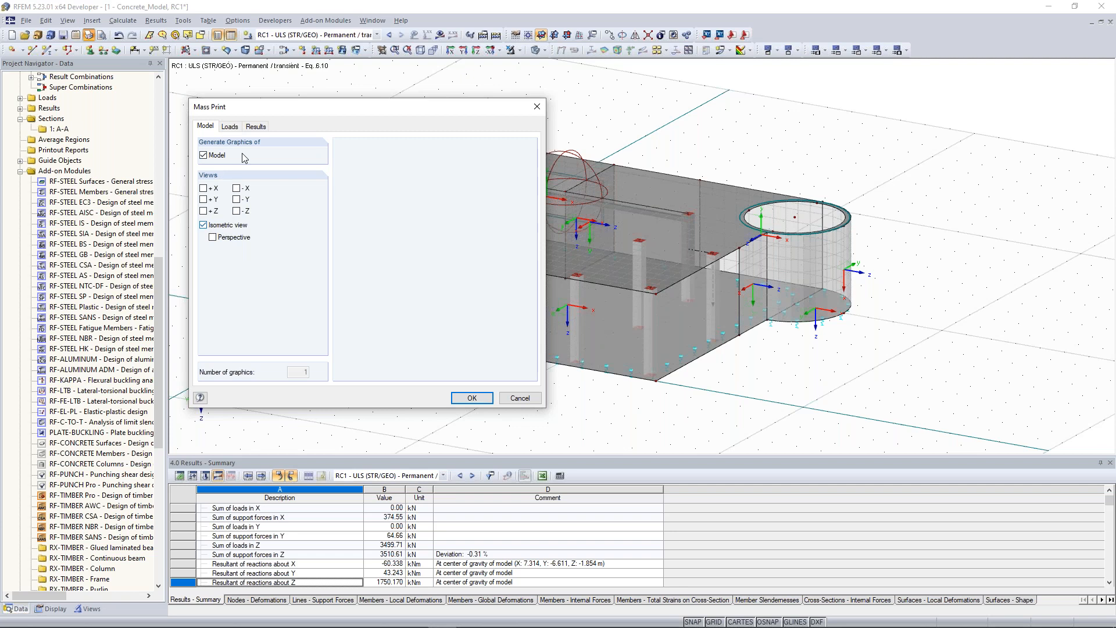
left_click(231, 128)
left_click(214, 155)
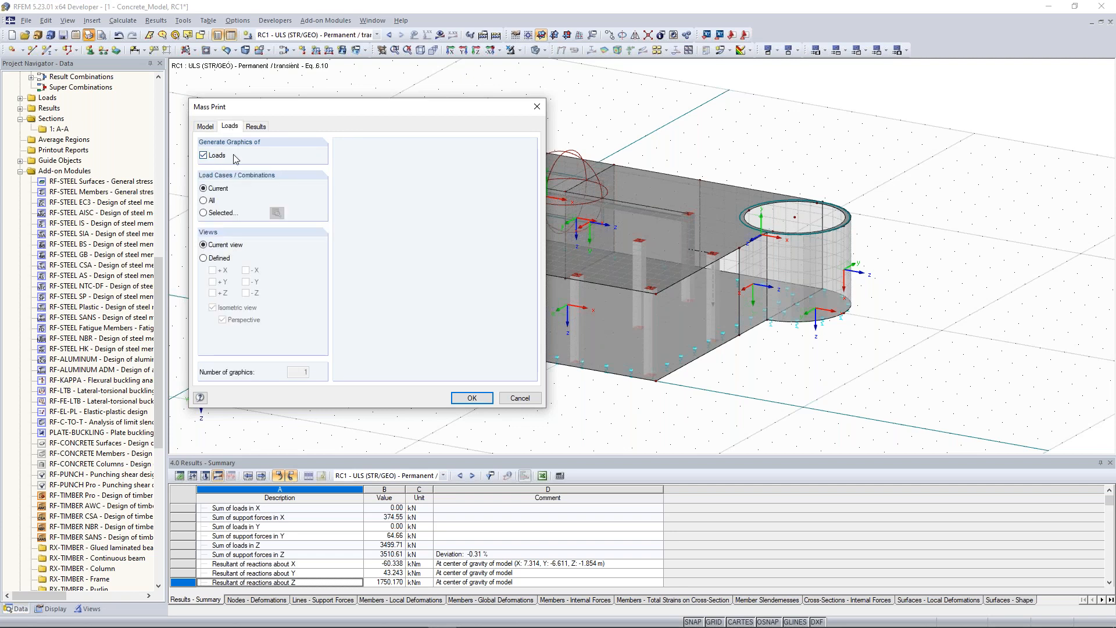
left_click(232, 213)
left_click(276, 213)
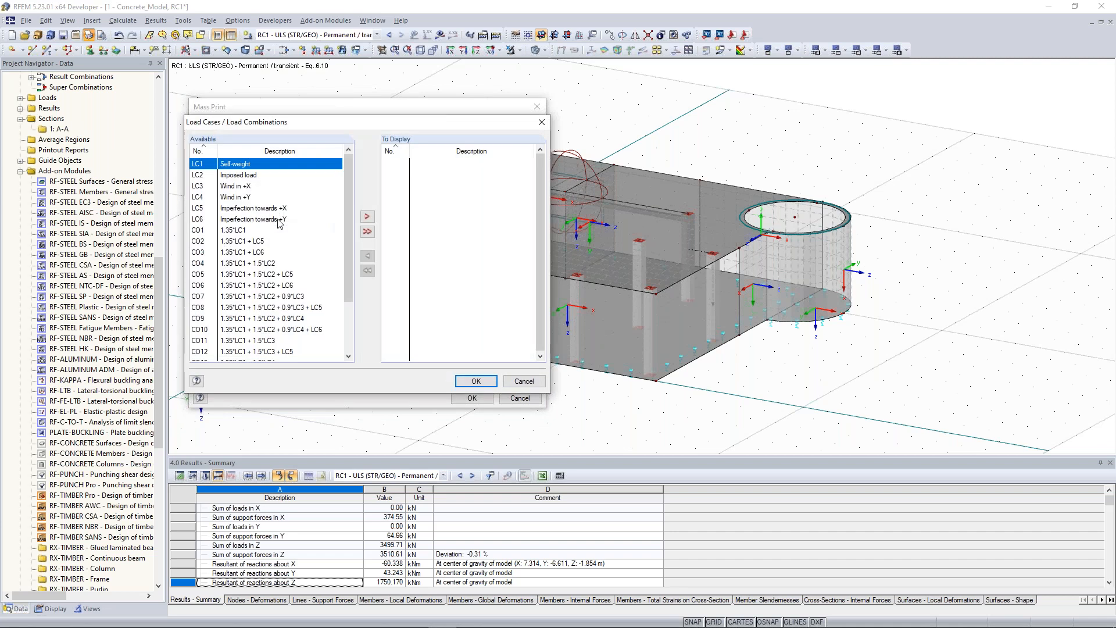
left_click(260, 219, "shift")
left_click(366, 217)
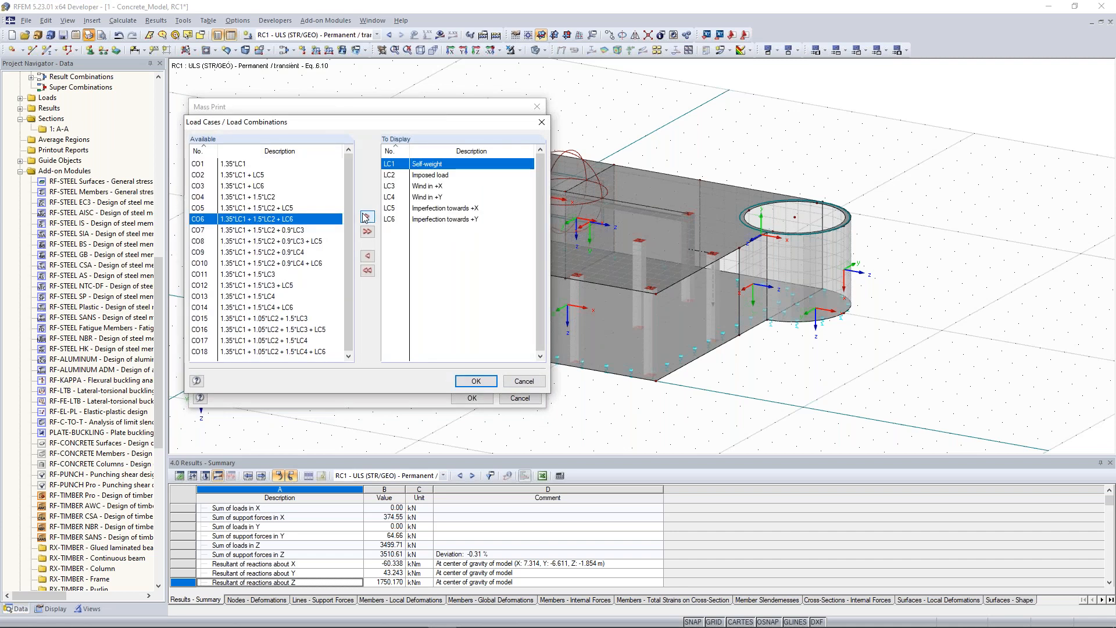
left_click(475, 381)
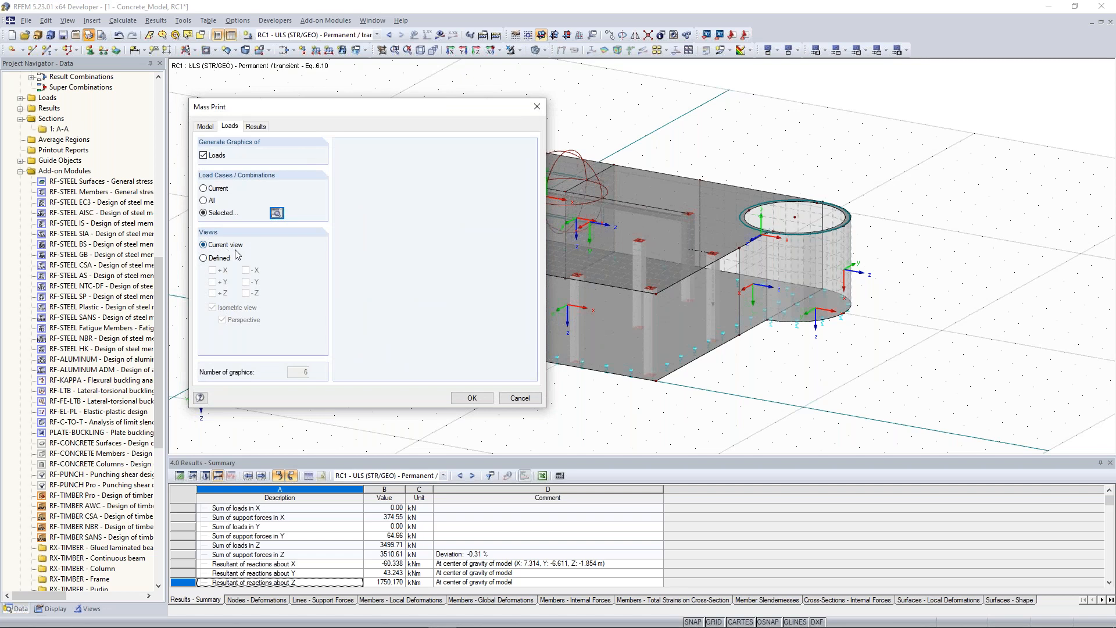
- Include result graphics for RC1 in the mass print: deformation u, surface moments mx and my, contact stress σz and support reactions
left_click(256, 126)
left_click(203, 155)
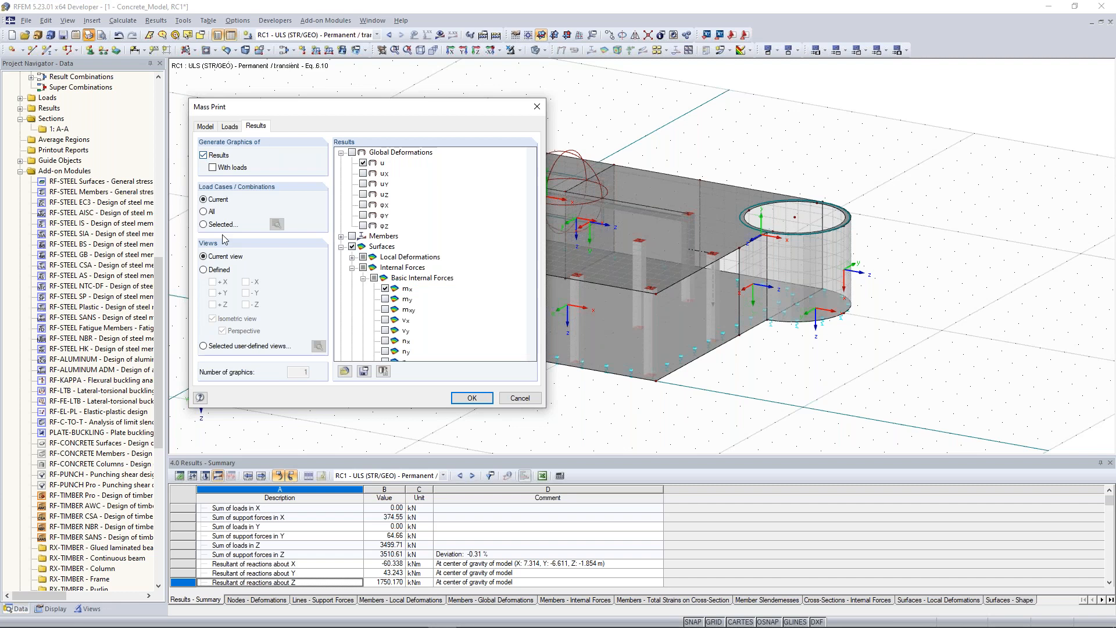
left_click(277, 223)
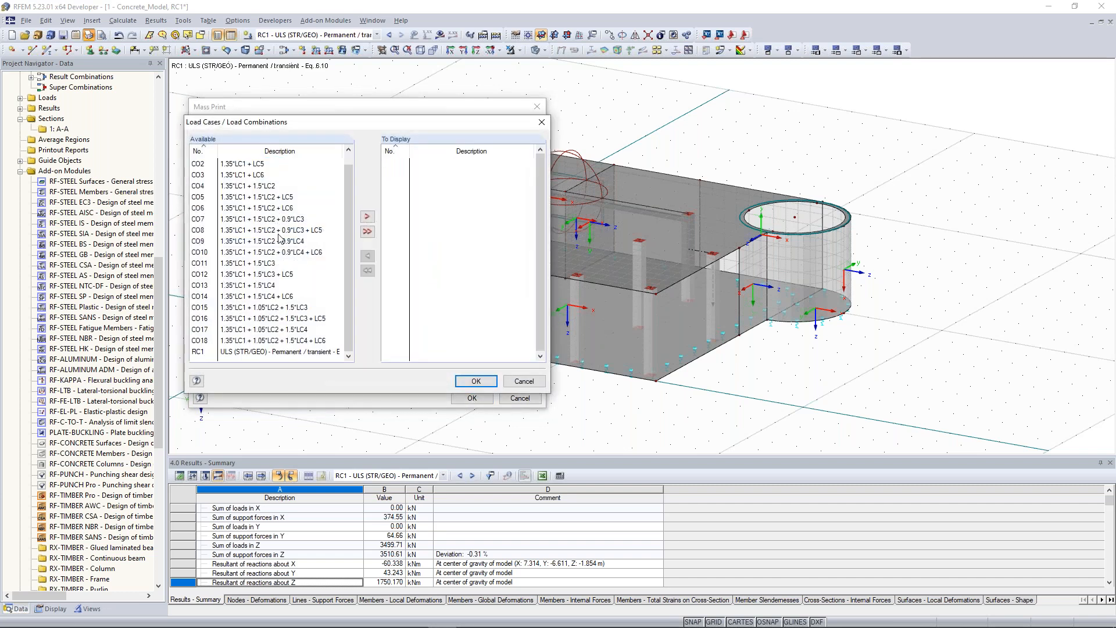
left_click(279, 352)
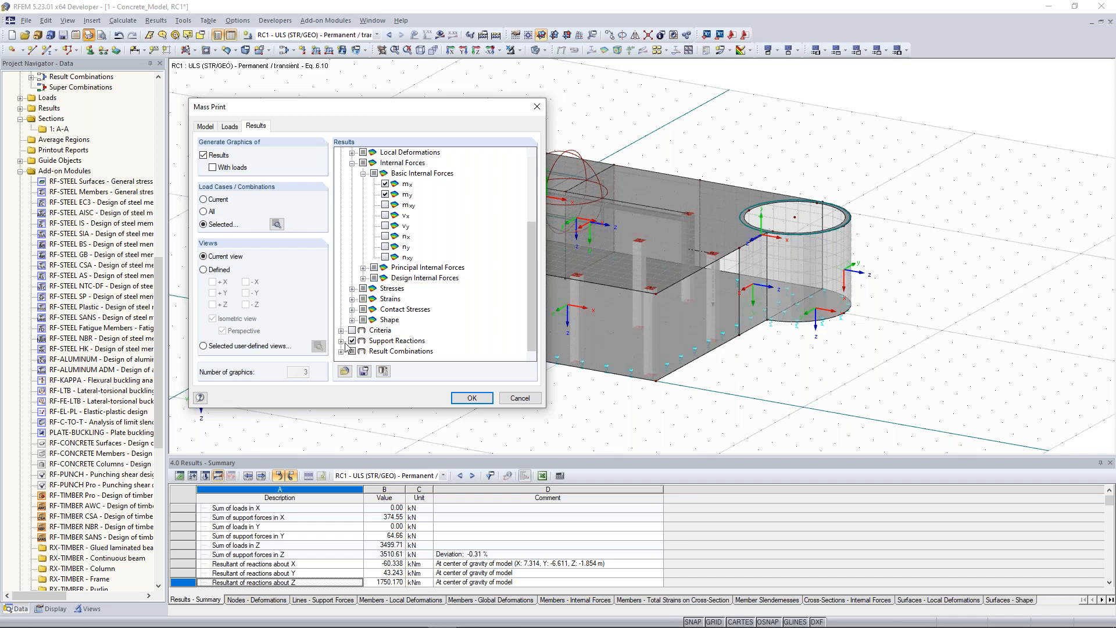
- Generate the new printout report from the template Input data and reduced results
left_click(473, 398)
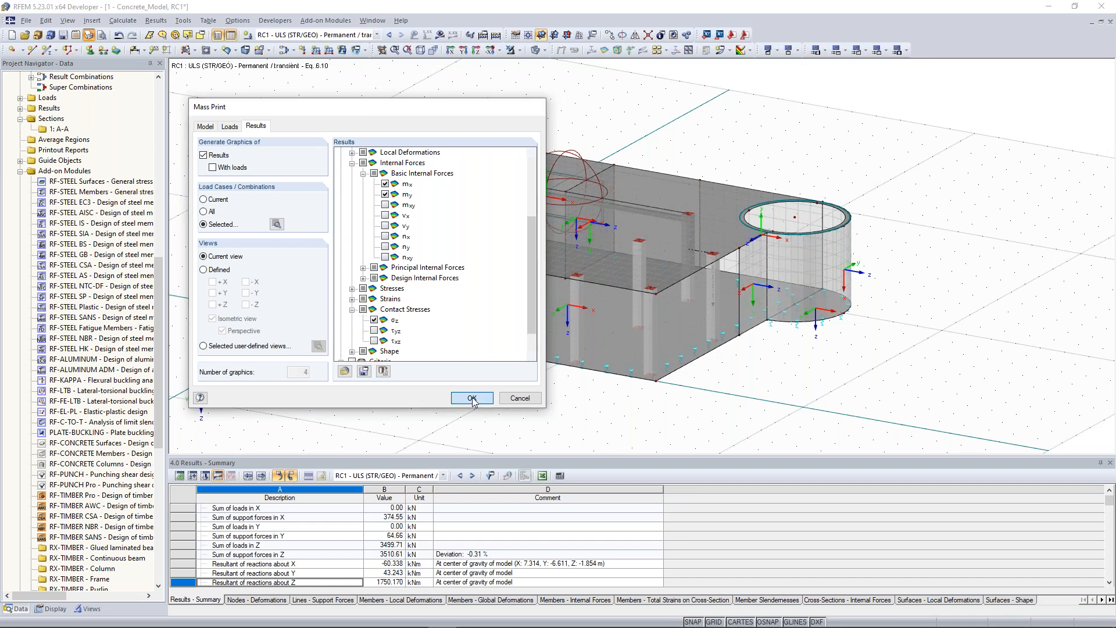
left_click(472, 399)
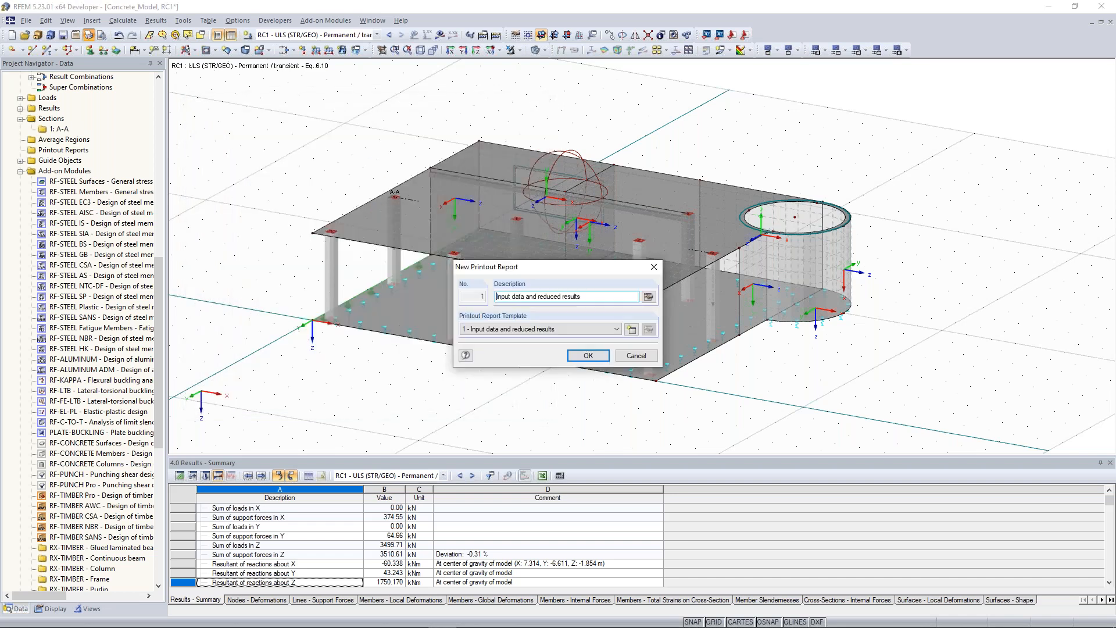
left_click(586, 356)
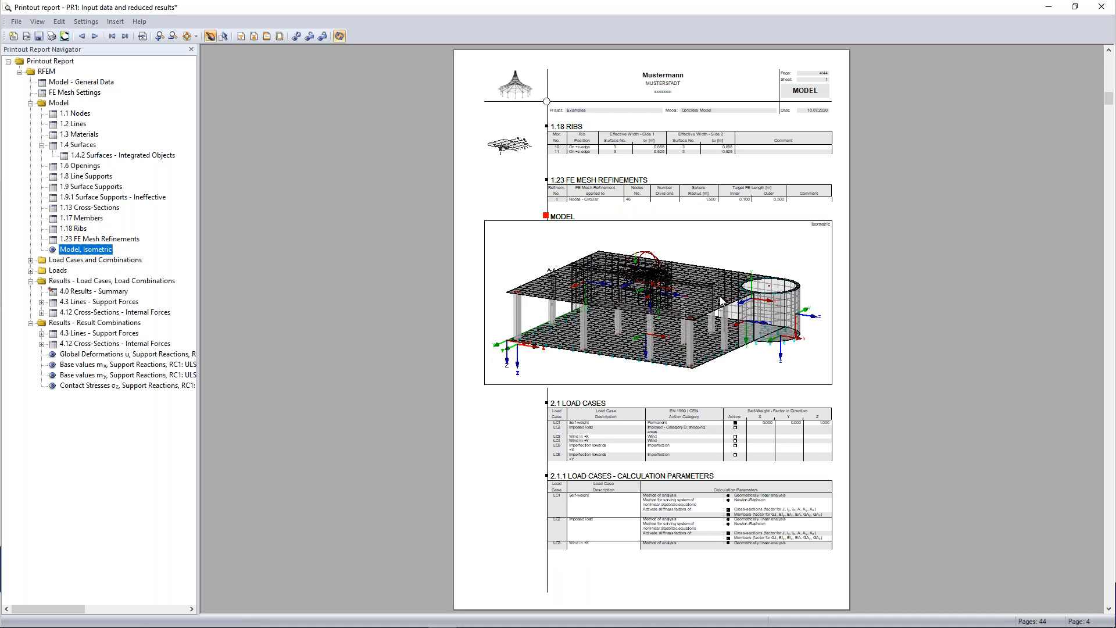
- Reopen the report's isometric model picture for editing, hide the FE mesh refinements and return to the printout report
left_click_drag(685, 303, 646, 303)
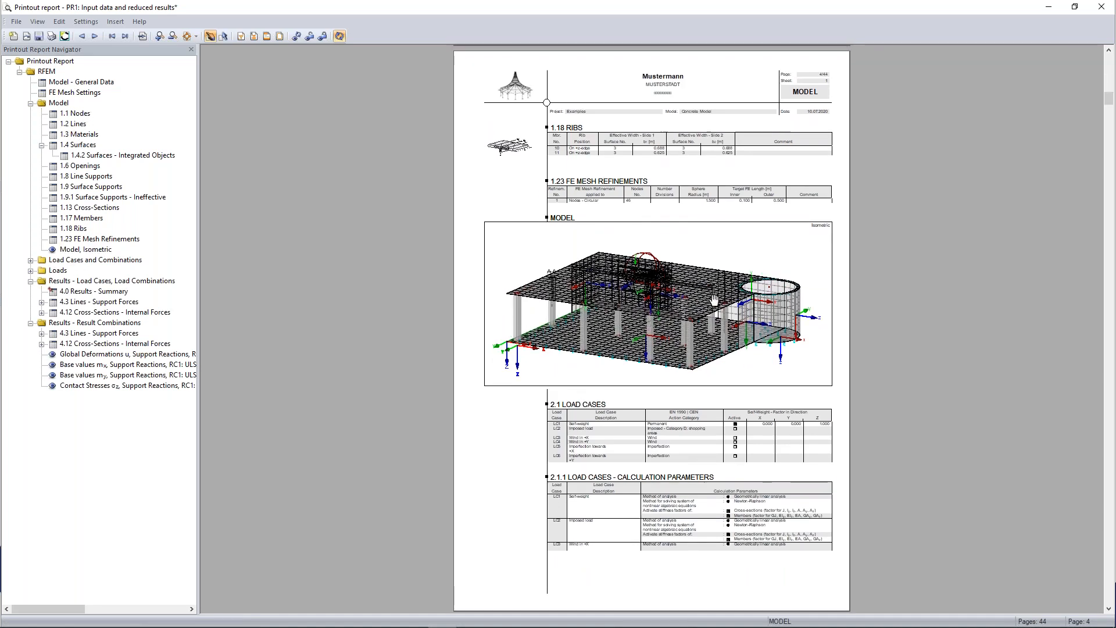
right_click(674, 268)
left_click(710, 348)
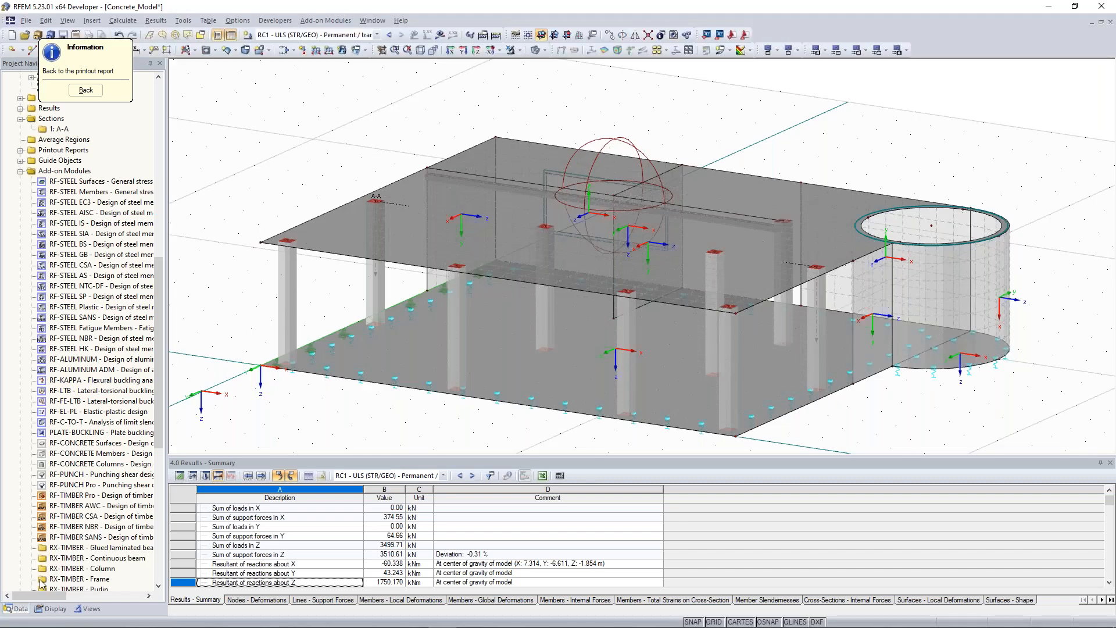
left_click(124, 21)
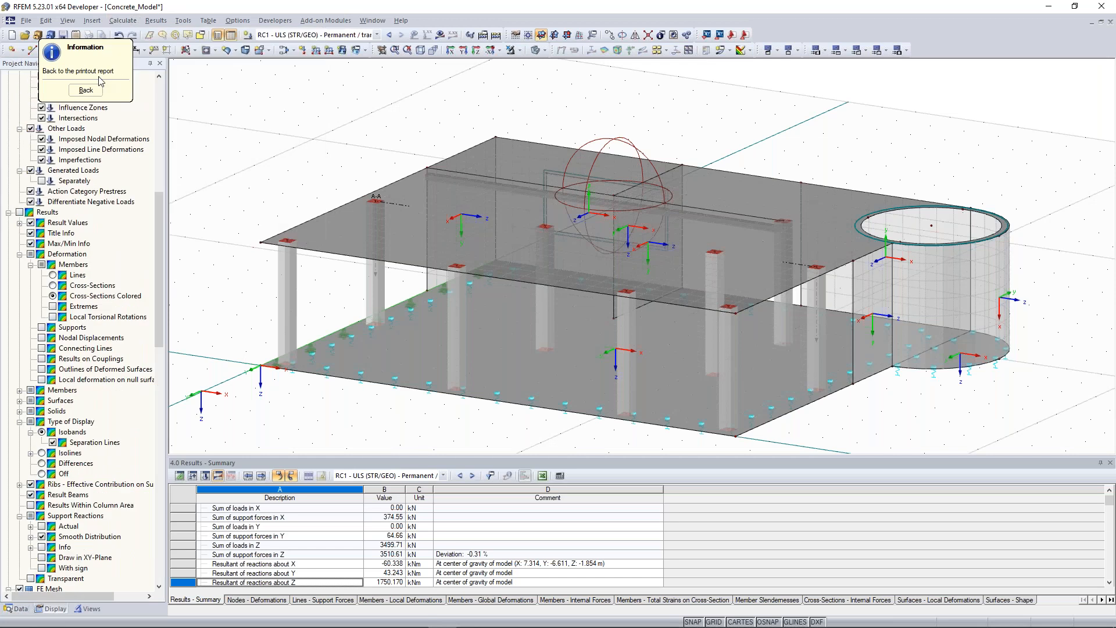
left_click_drag(94, 48, 272, 112)
scroll(110, 181, "up", 12)
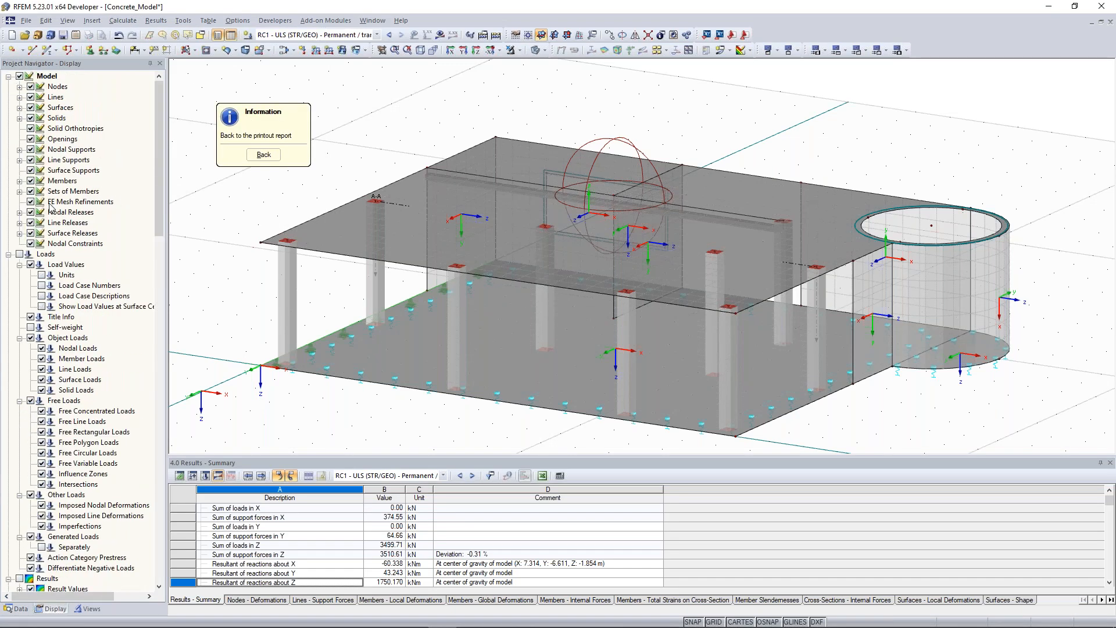
left_click(32, 202)
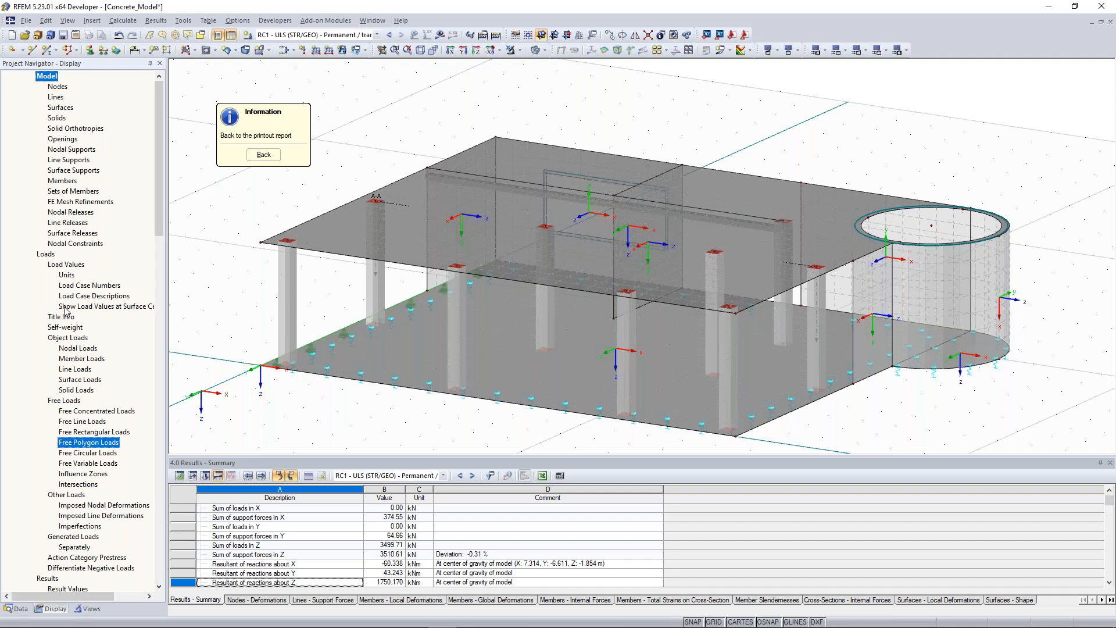
left_click(264, 154)
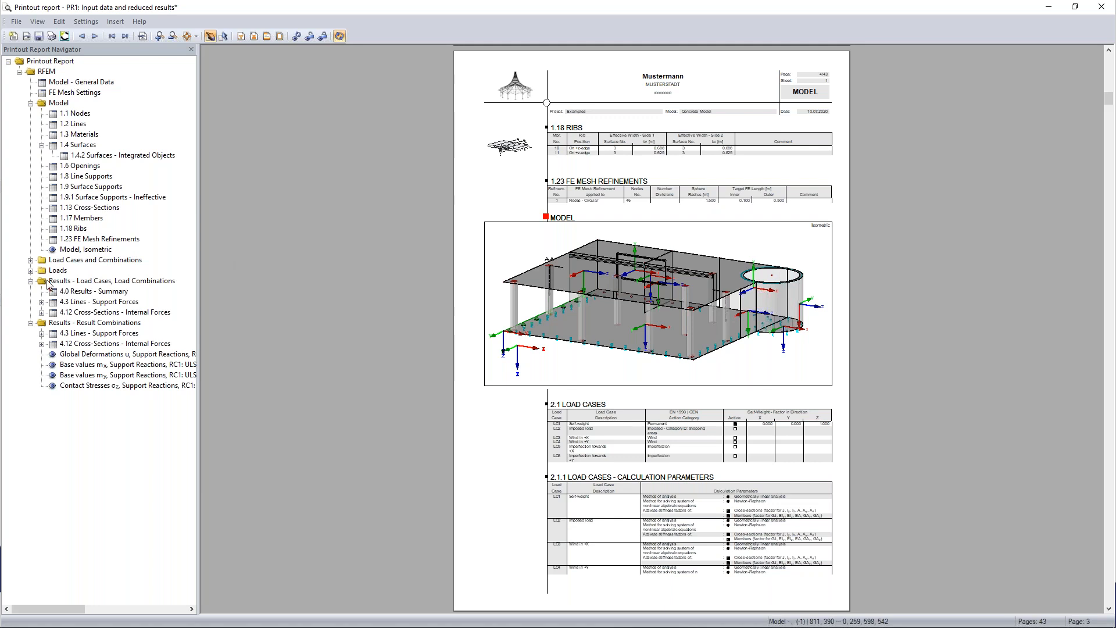
- Expand the report's Loads chapter and examine the graphics of the imposed load and wind load cases
left_click(30, 271)
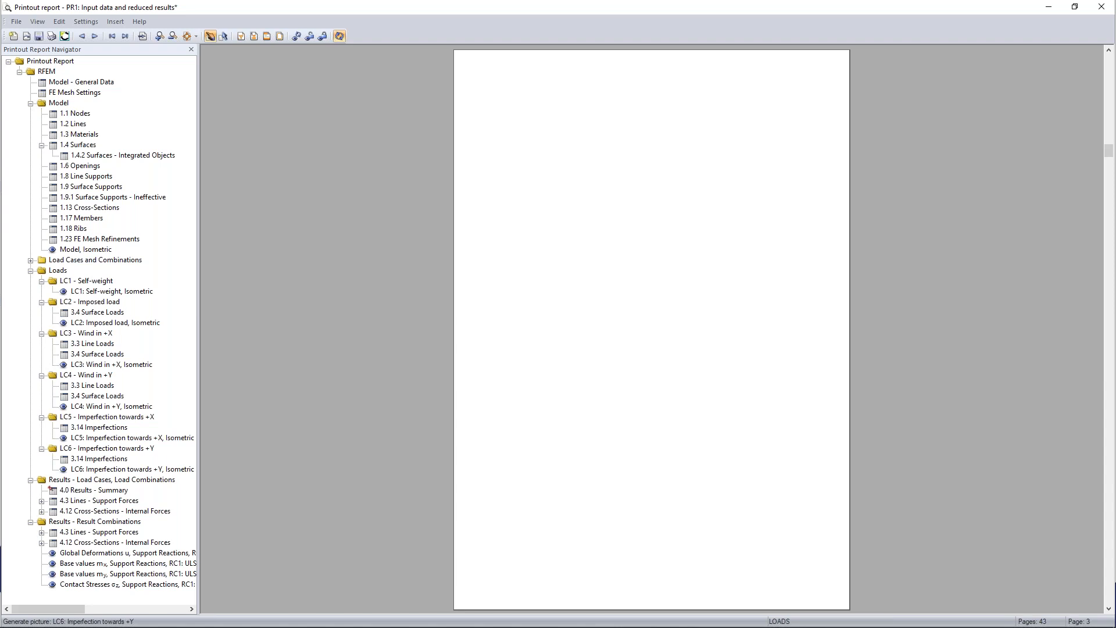
left_click(93, 323)
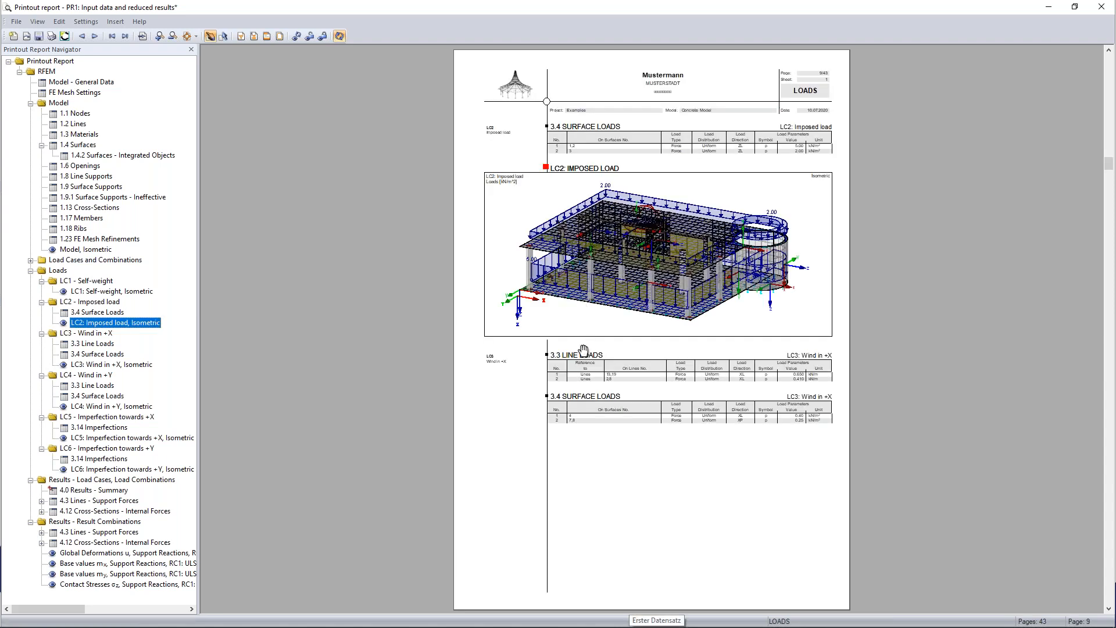
left_click_drag(578, 442, 586, 274)
scroll(587, 274, "down", 5)
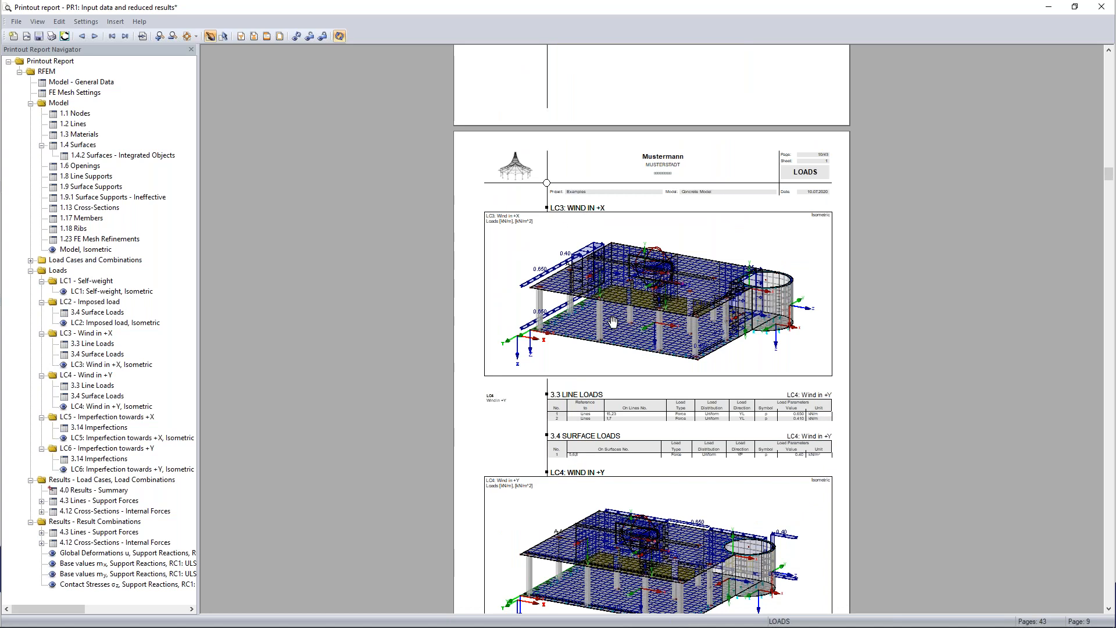
scroll(614, 321, "down", 3)
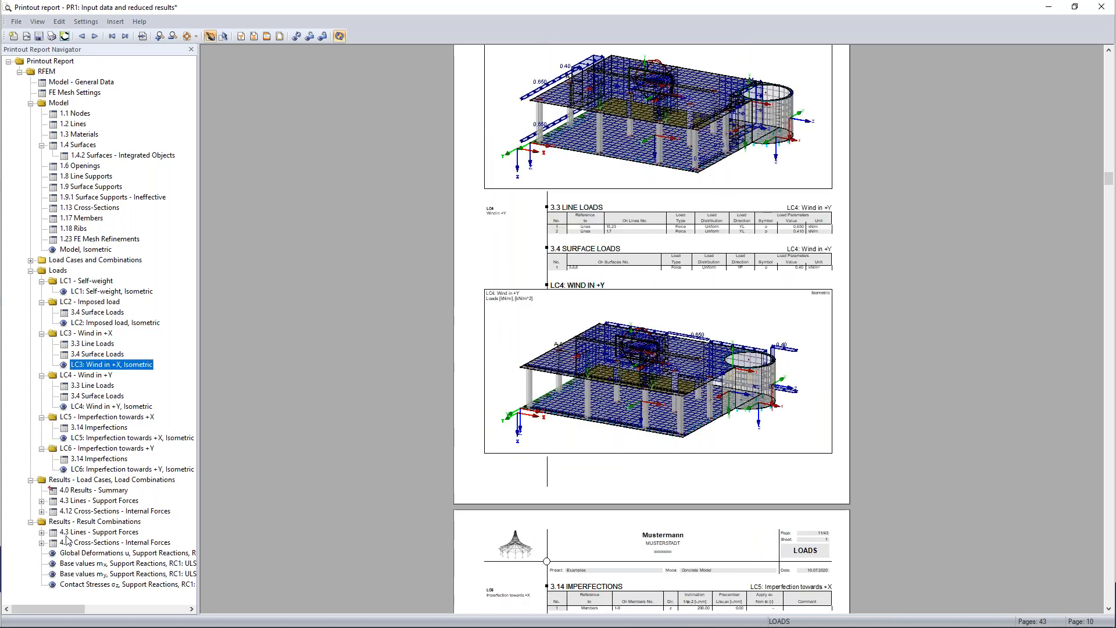
- Examine the RC1 global deformation and mx result graphics in the report and close the report
left_click(102, 567)
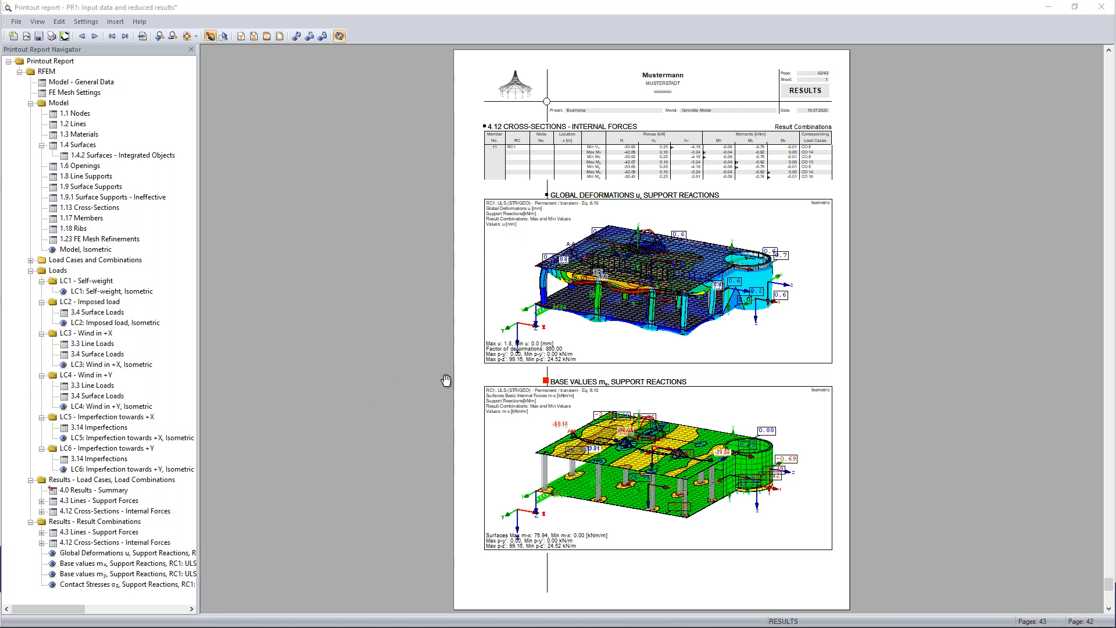
scroll(447, 380, "down", 3)
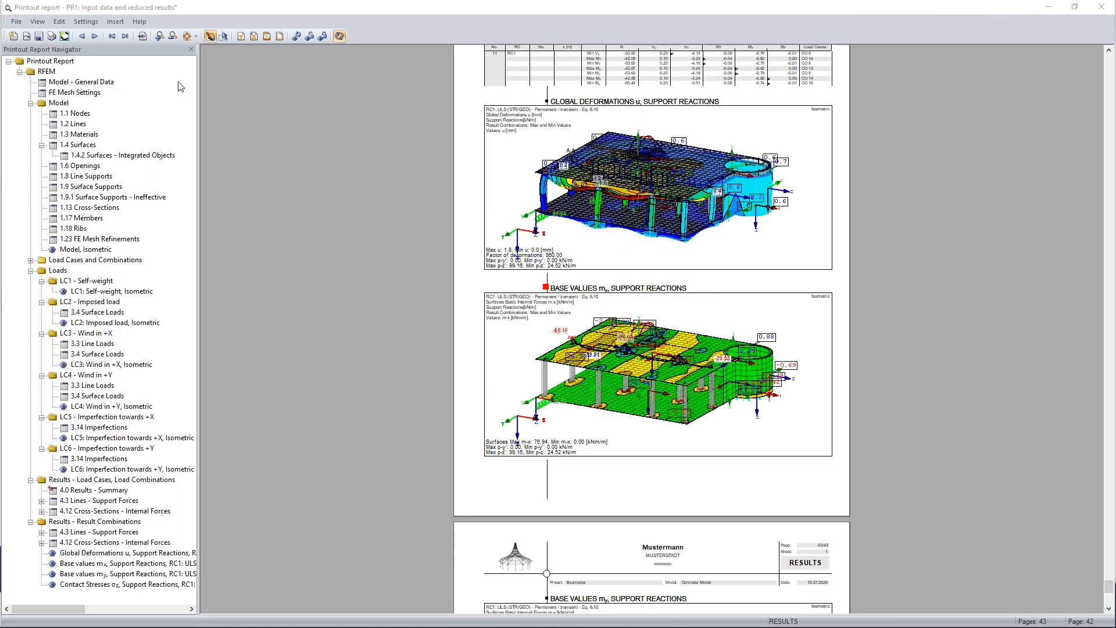
left_click(1106, 10)
left_click(518, 340)
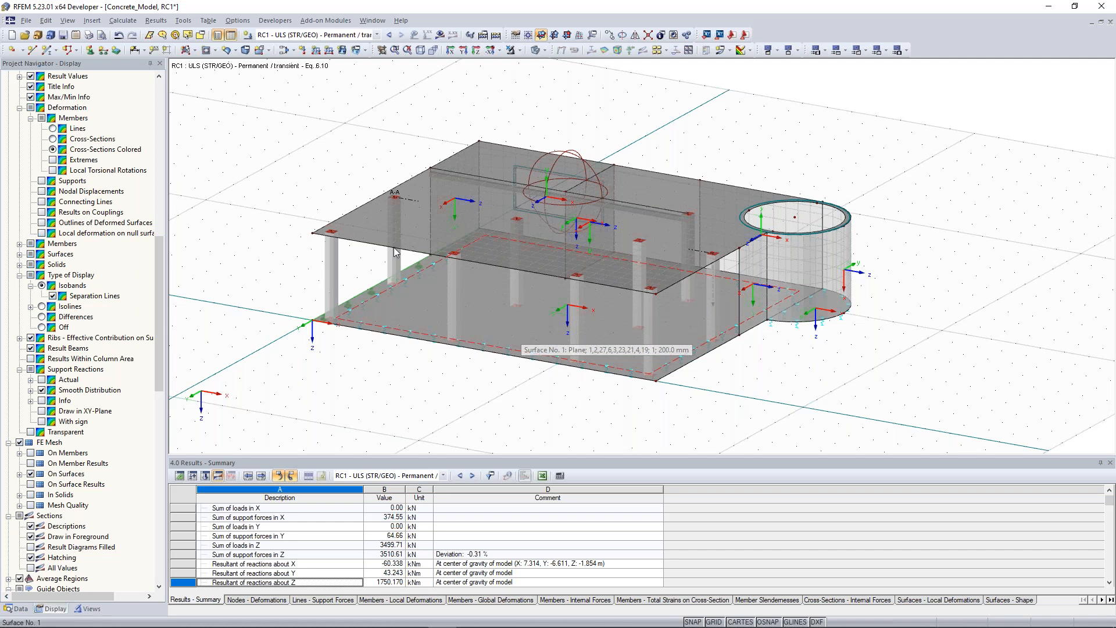
- Return to the project data with the add-on modules and inspect the building's columns and slabs from several angles
left_click(17, 608)
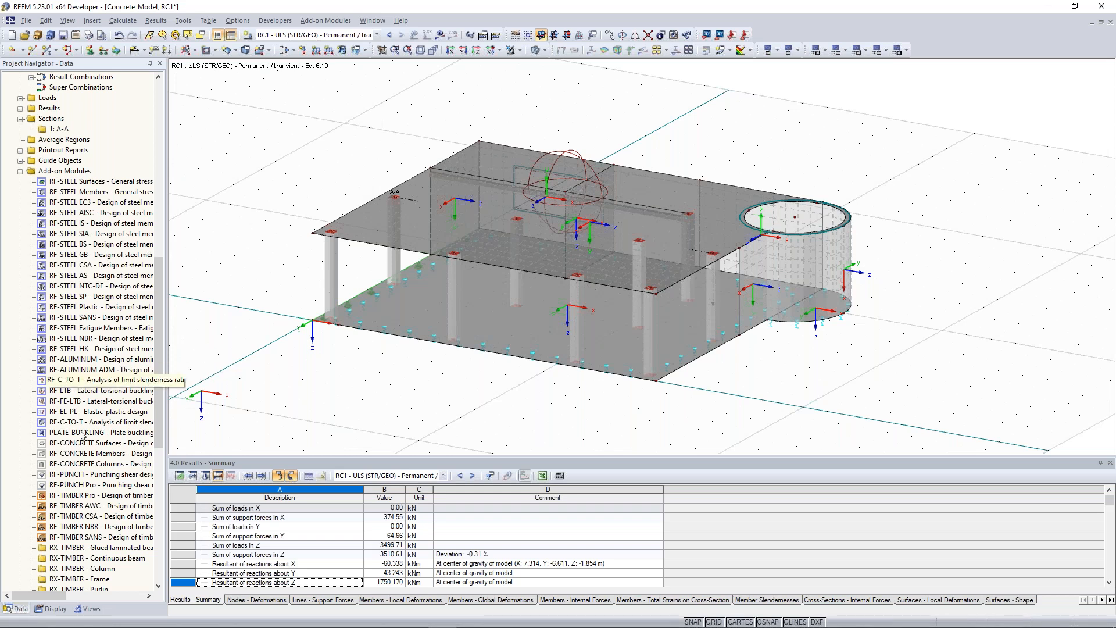
left_click(378, 215)
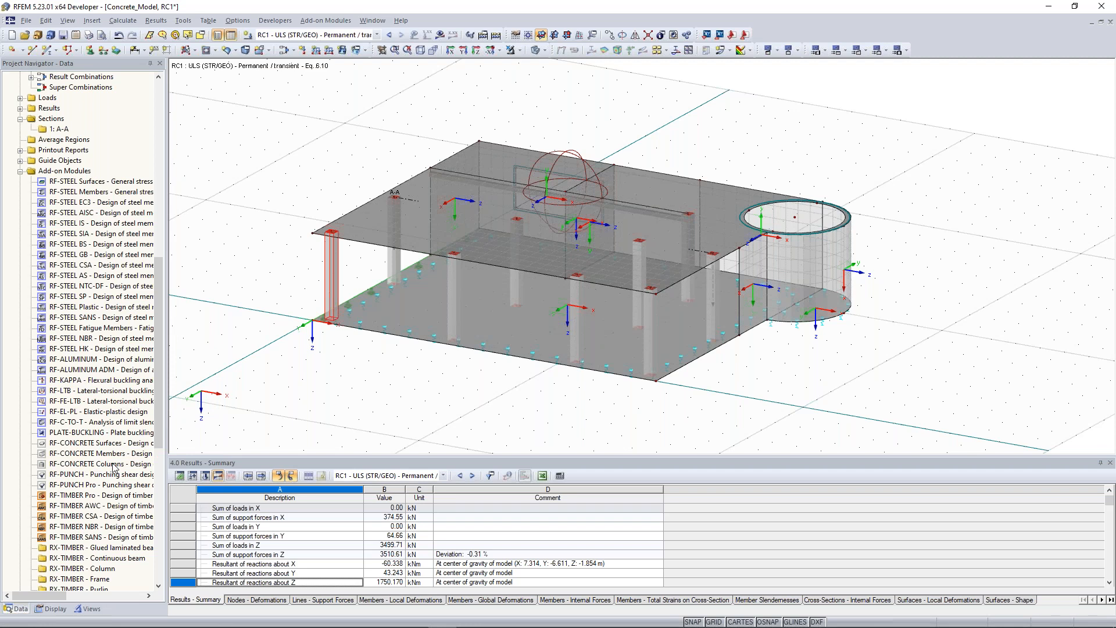
scroll(278, 266, "up", 1)
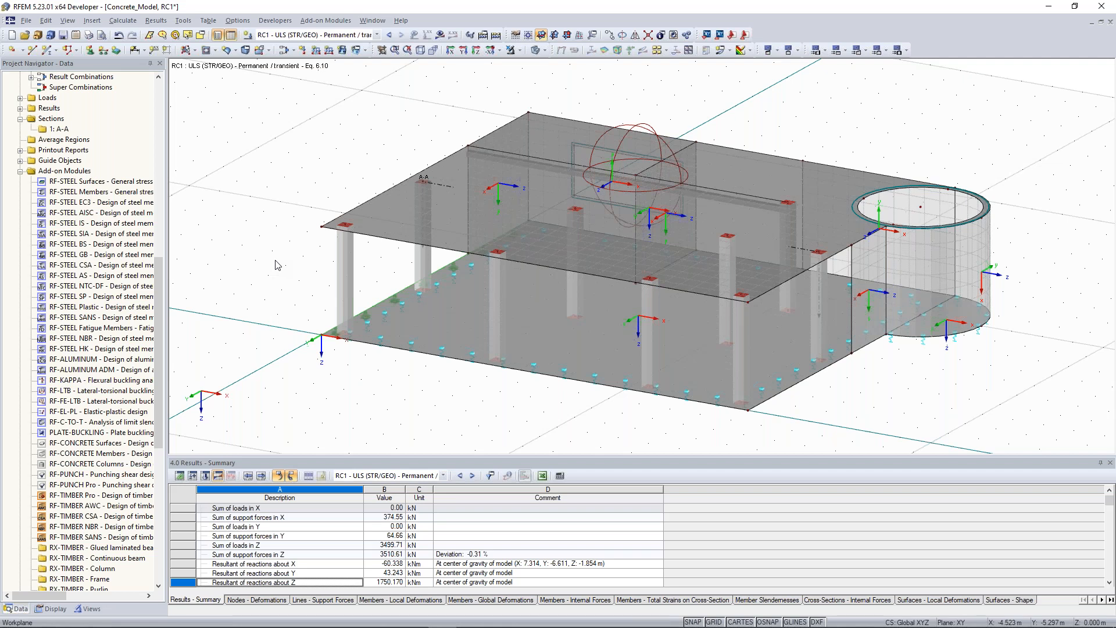
left_click_drag(385, 277, 318, 256)
key("Escape")
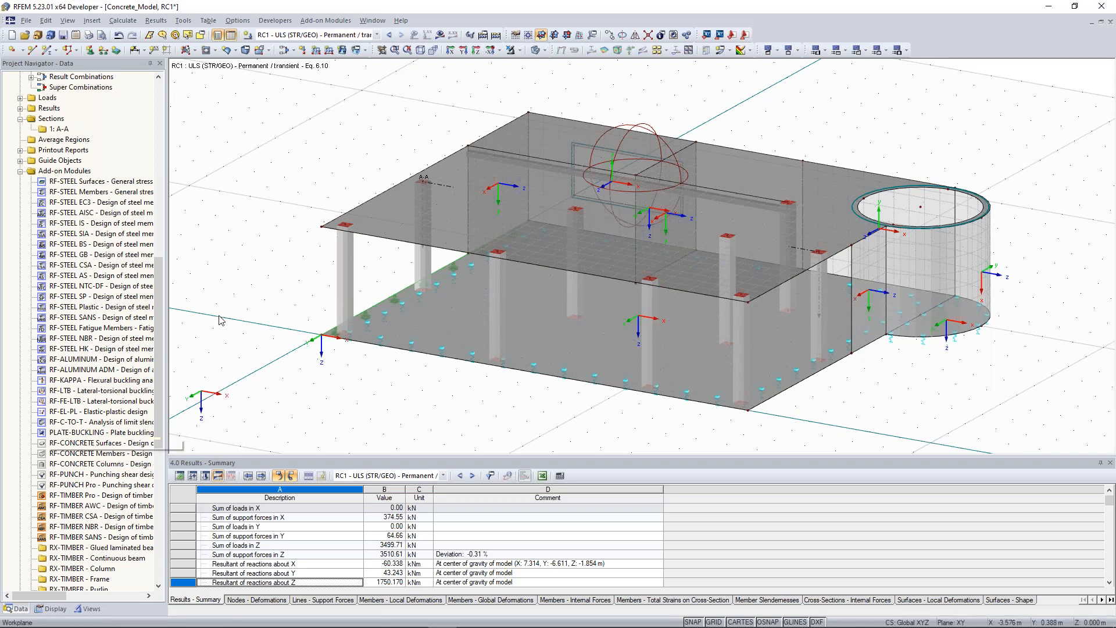
scroll(300, 299, "up", 3)
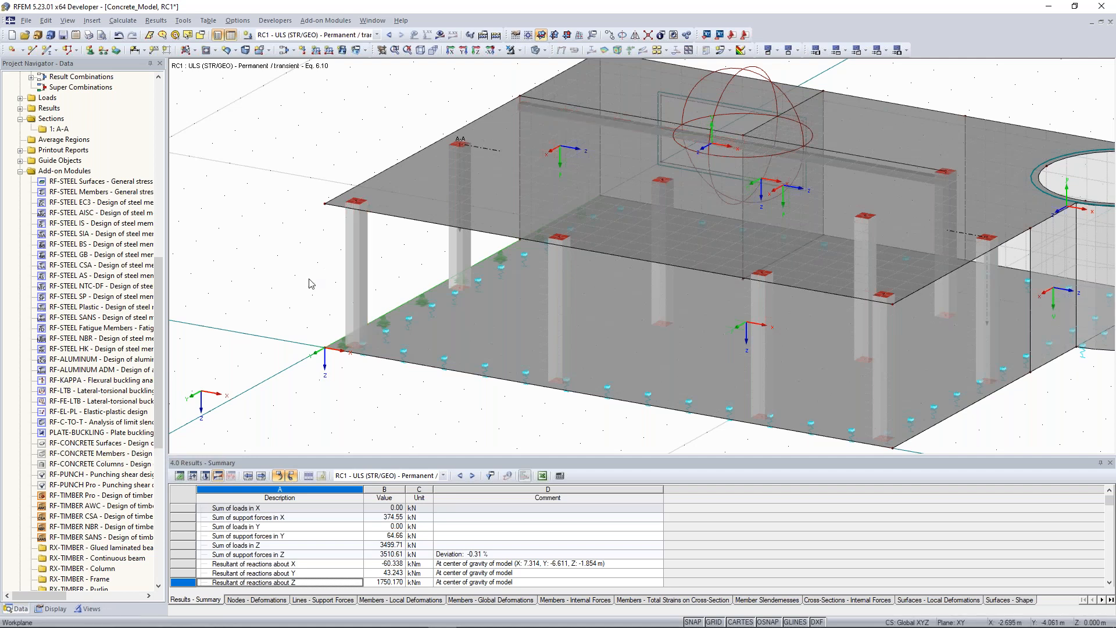
middle_click_drag(298, 176, 269, 201)
scroll(269, 202, "down", 1)
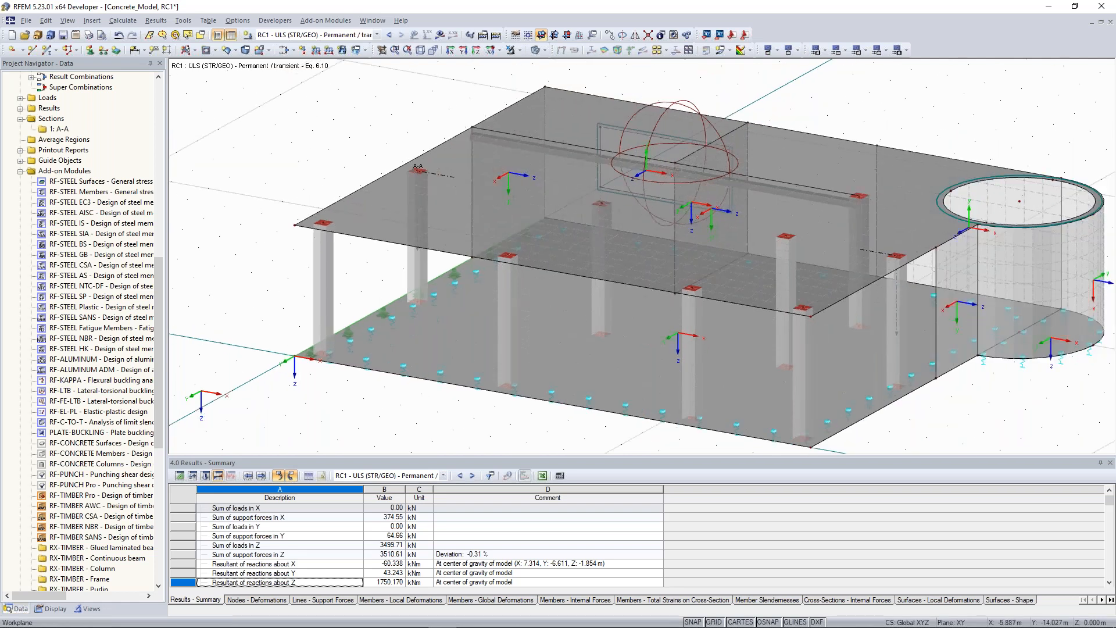
scroll(328, 168, "down", 1)
middle_click_drag(358, 153, 328, 167)
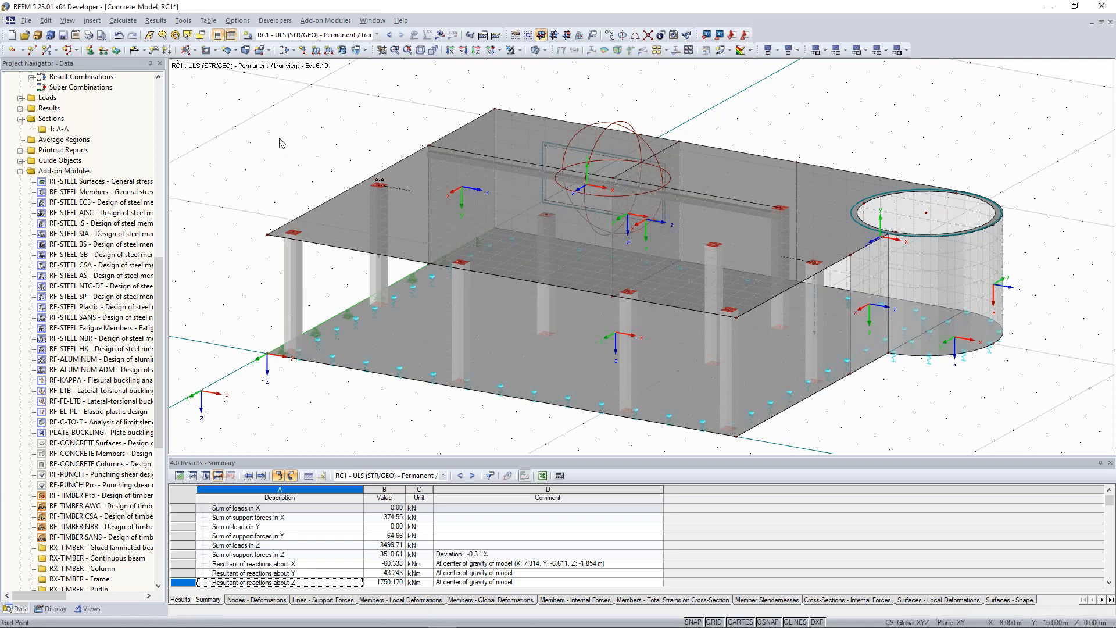
middle_click_drag(336, 142, 349, 232, "ctrl")
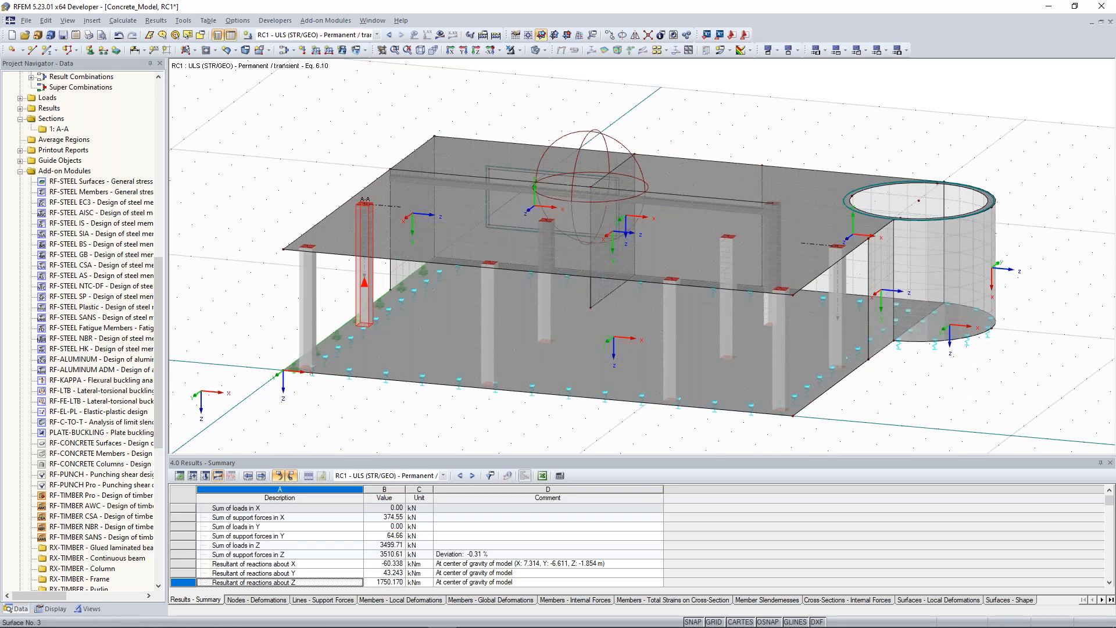
- Open the RF-CONCRETE Surfaces module and examine its reinforcement layout, longitudinal reinforcement, EN 1992-1-1 and design method settings
double_click(93, 442)
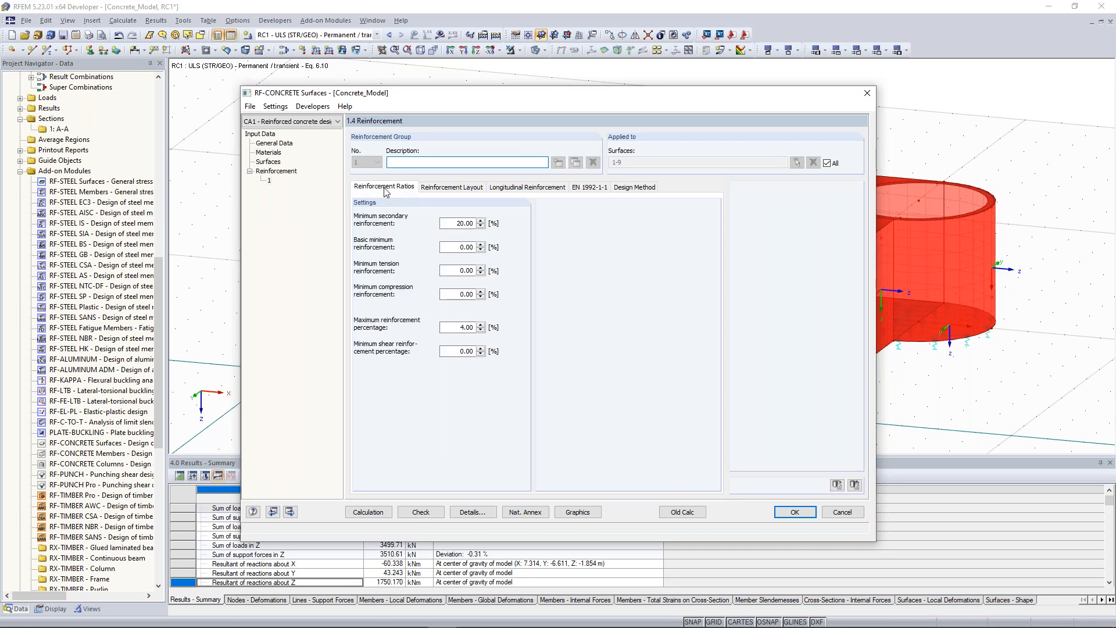
left_click(475, 188)
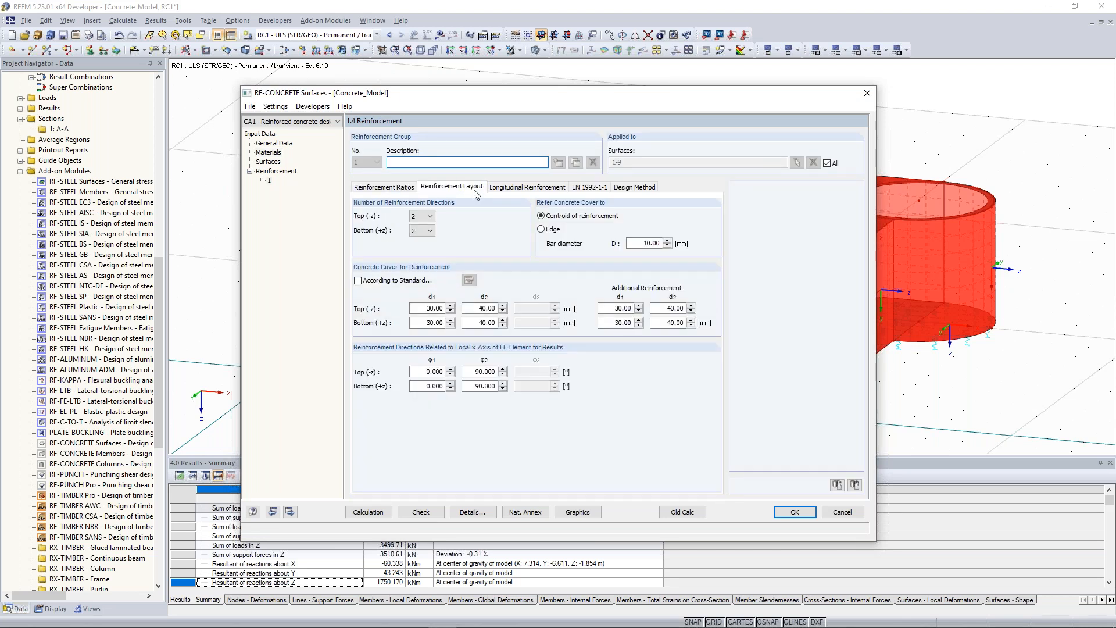
left_click(428, 216)
left_click(423, 226)
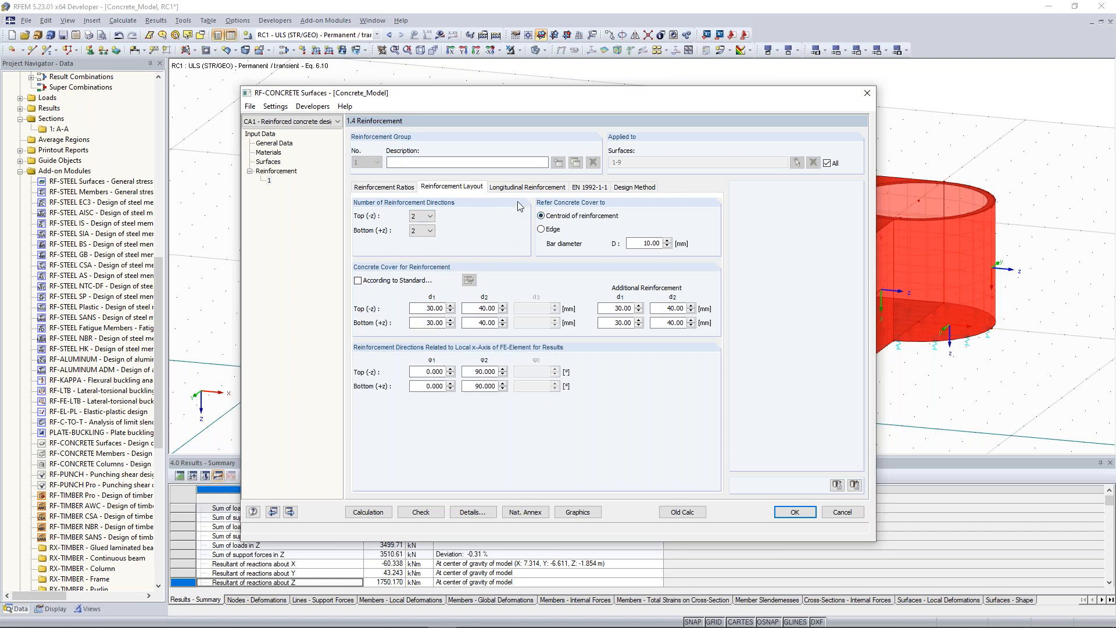
left_click(527, 188)
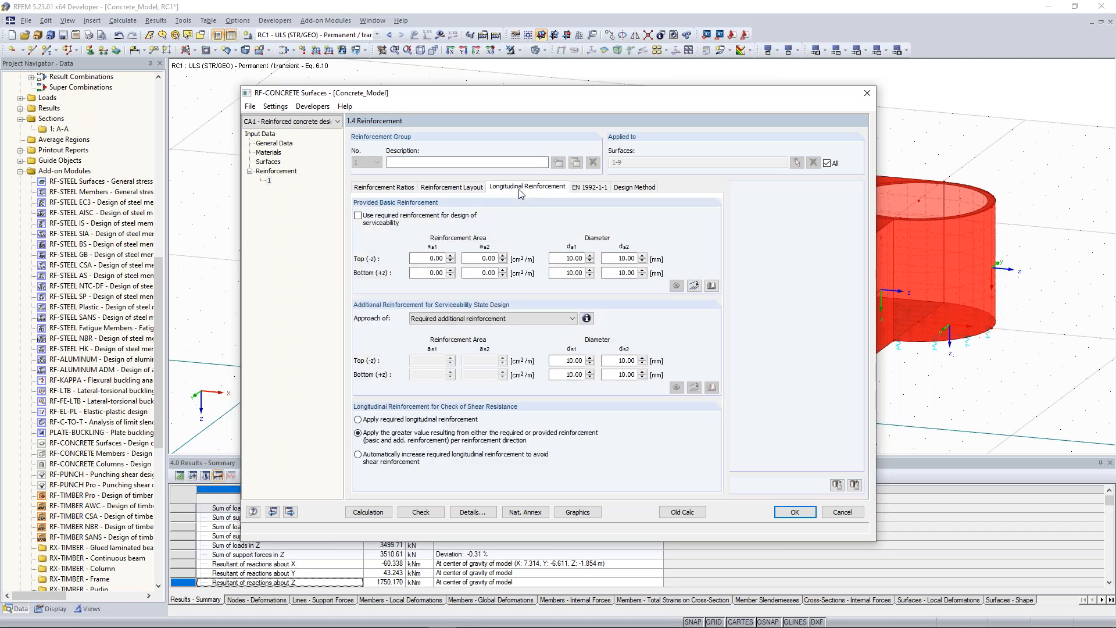
left_click(593, 187)
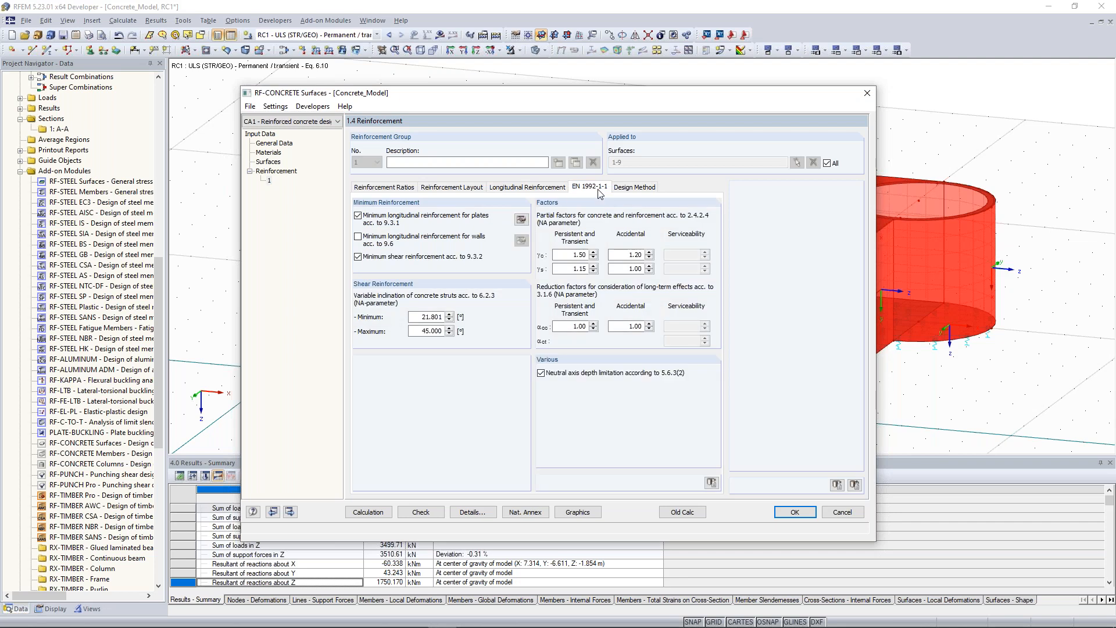
left_click(629, 188)
- Return to the longitudinal reinforcement settings and examine the diameters and approach of additional reinforcement for serviceability design
left_click(589, 187)
left_click(541, 189)
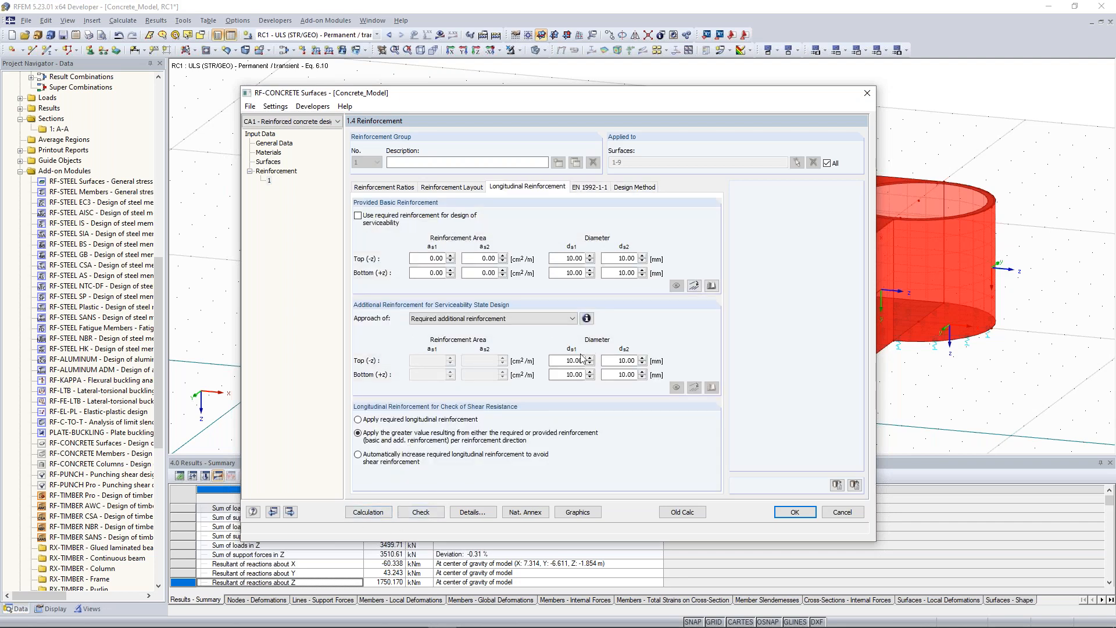
left_click(566, 361)
key("Tab")
left_click(536, 320)
left_click(536, 319)
- Start the RF-CONCRETE Surfaces calculation, cancel it and close the module without saving the changes to CA1
left_click(368, 511)
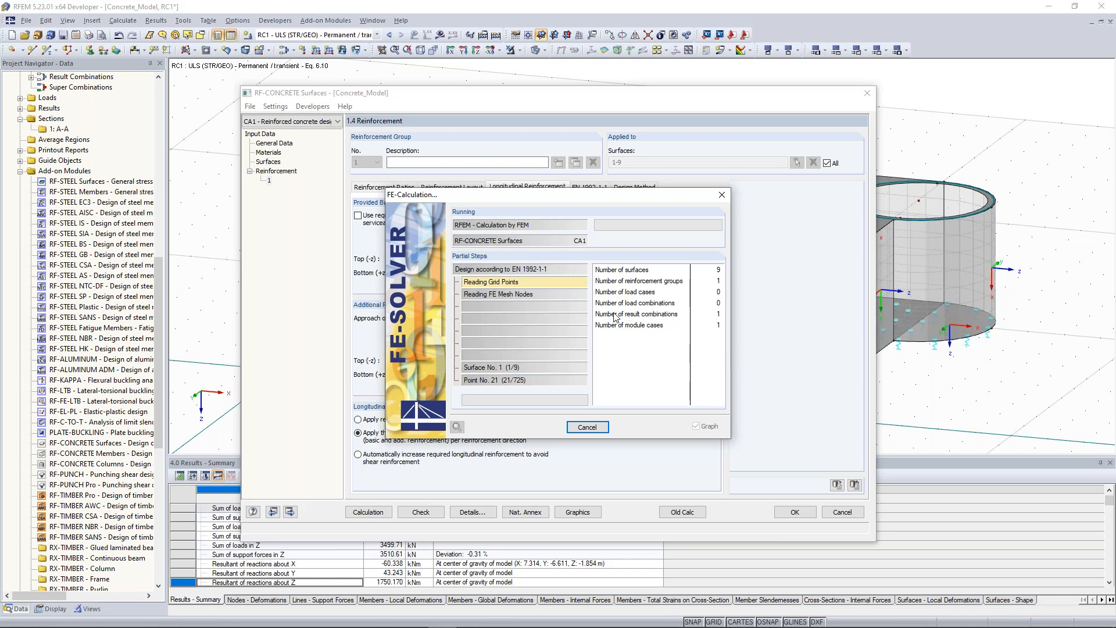
left_click(597, 424)
left_click(534, 336)
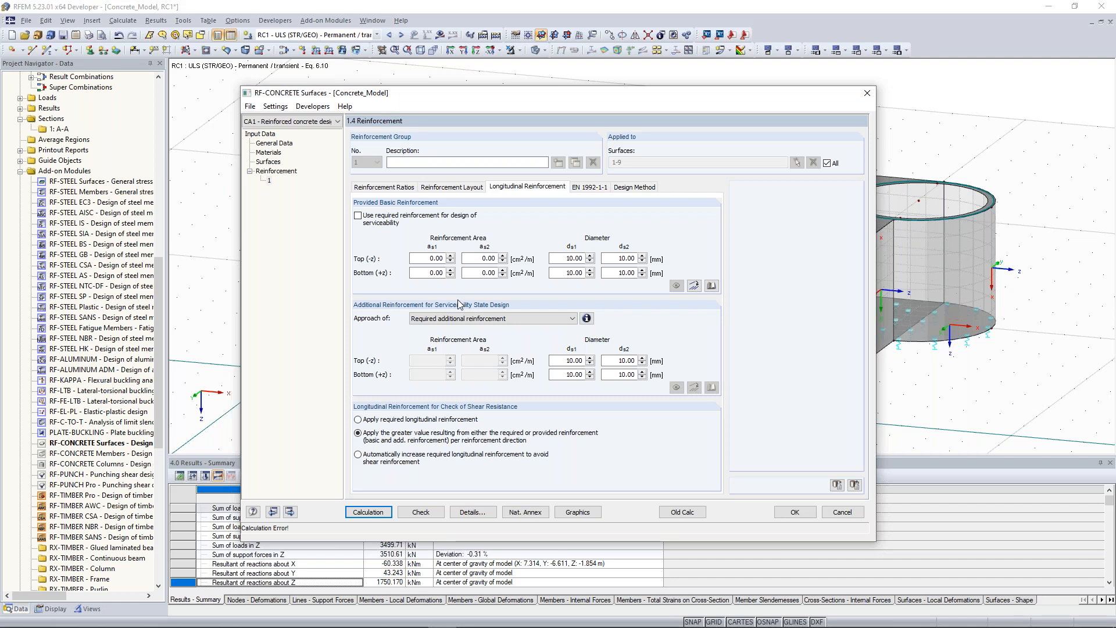
left_click(868, 93)
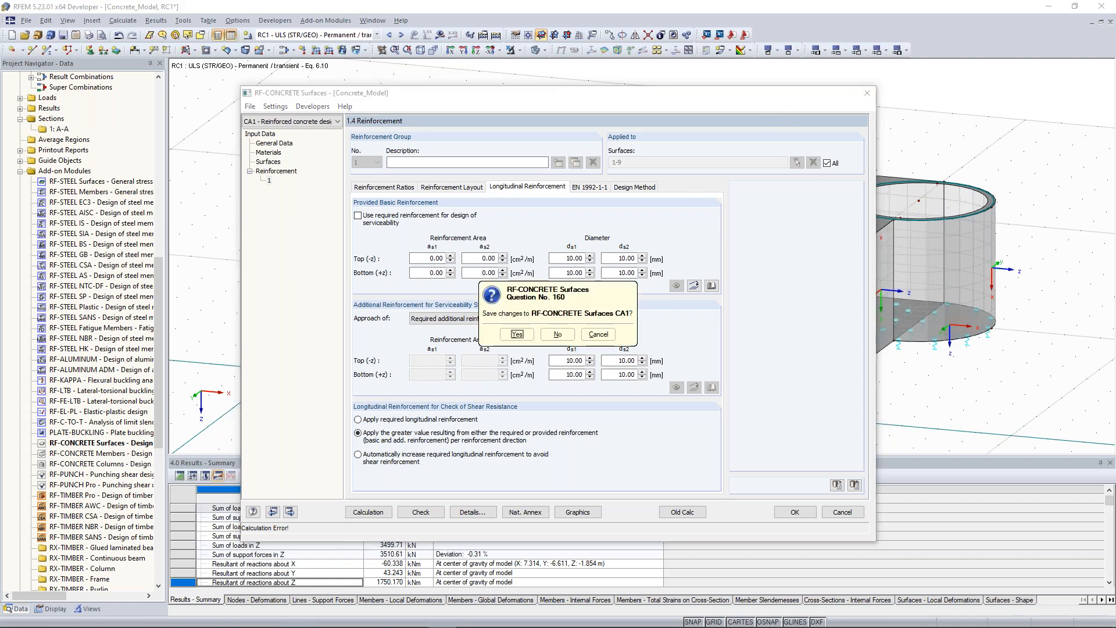
left_click(557, 334)
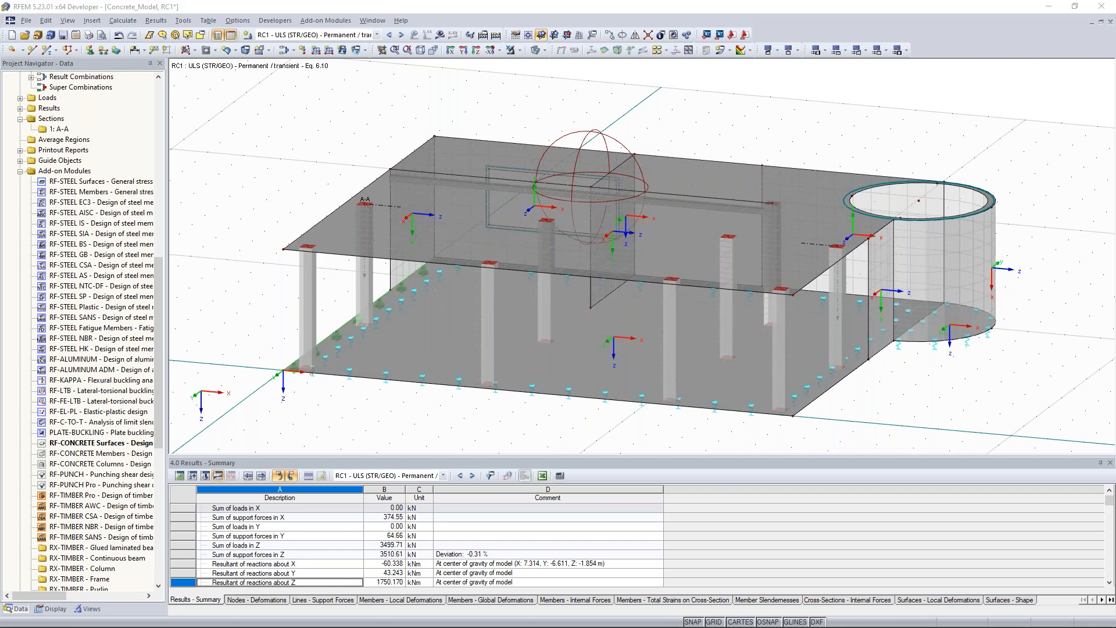
- Switch to the Dlubal website in the browser and change the site language to English
left_click_drag(347, 186, 523, 4)
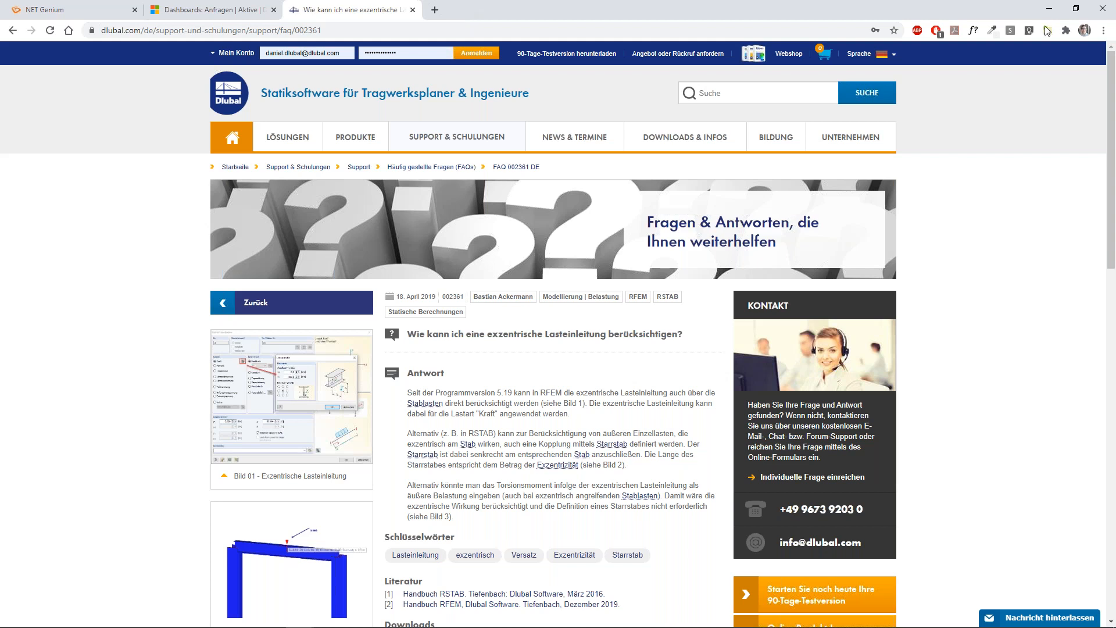
left_click(859, 53)
left_click(848, 92)
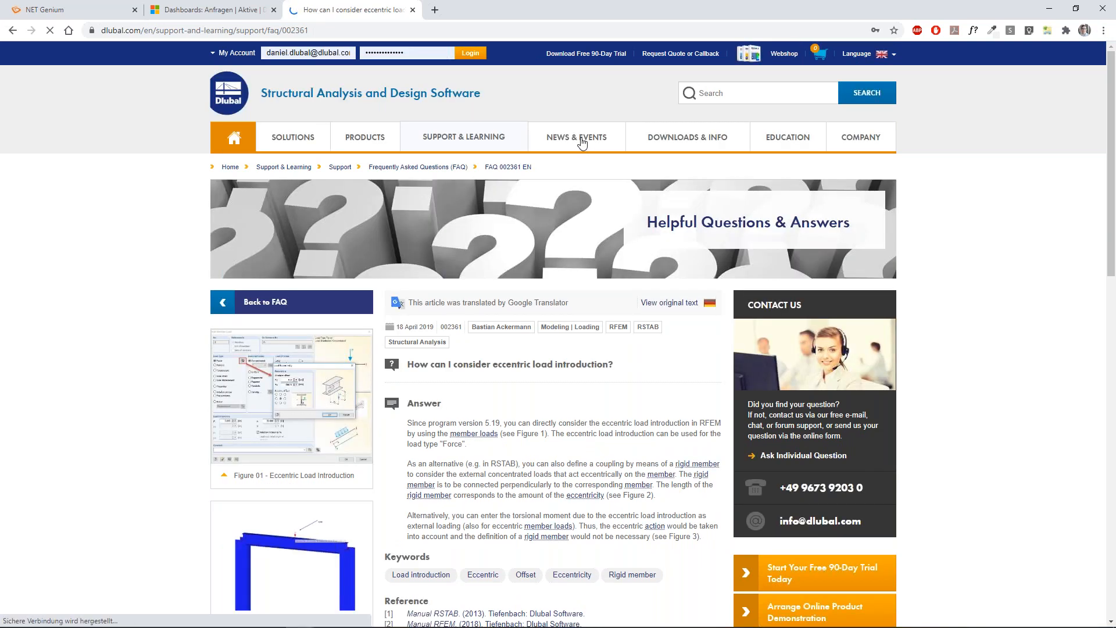
- Open the Online Training and Webinars learning pages in separate new tabs and bring the Online Training page forward
mouse_move(582, 141)
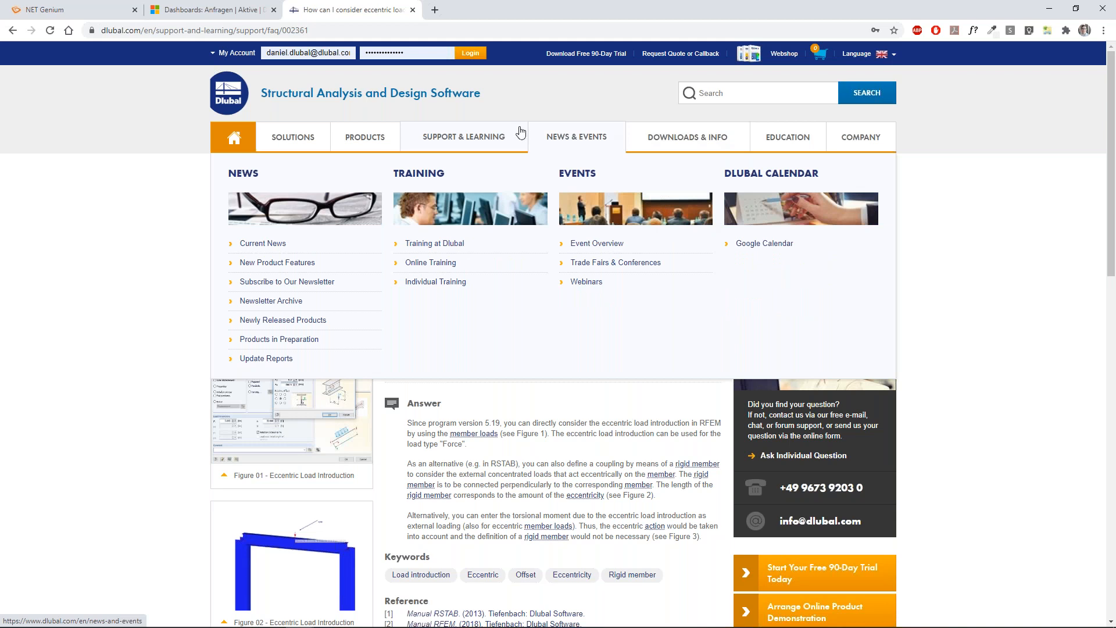
mouse_move(492, 139)
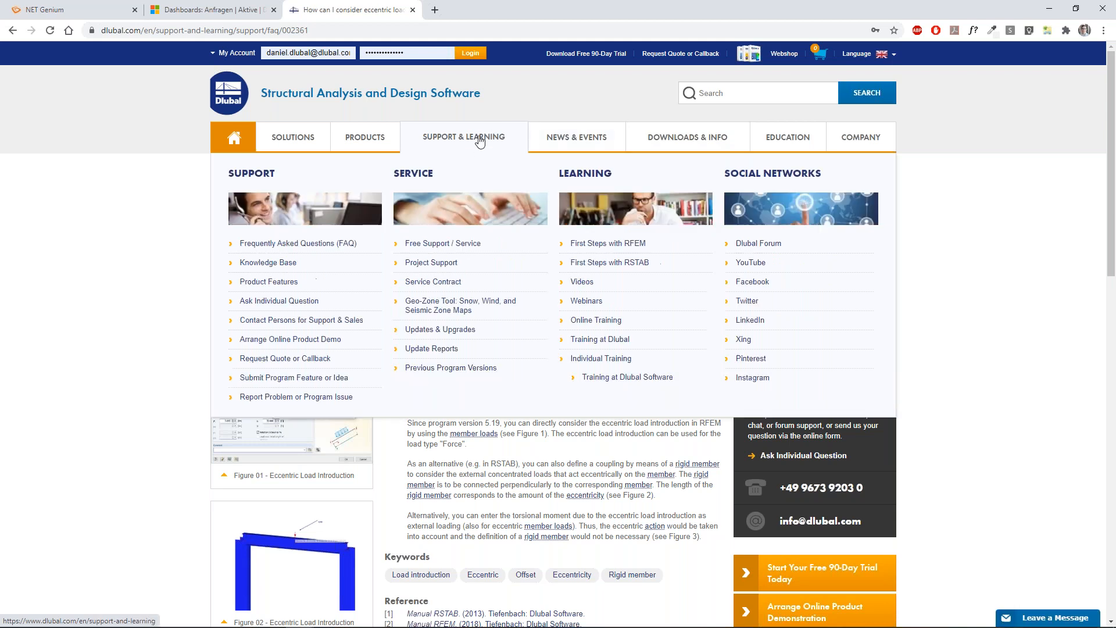
middle_click(592, 322)
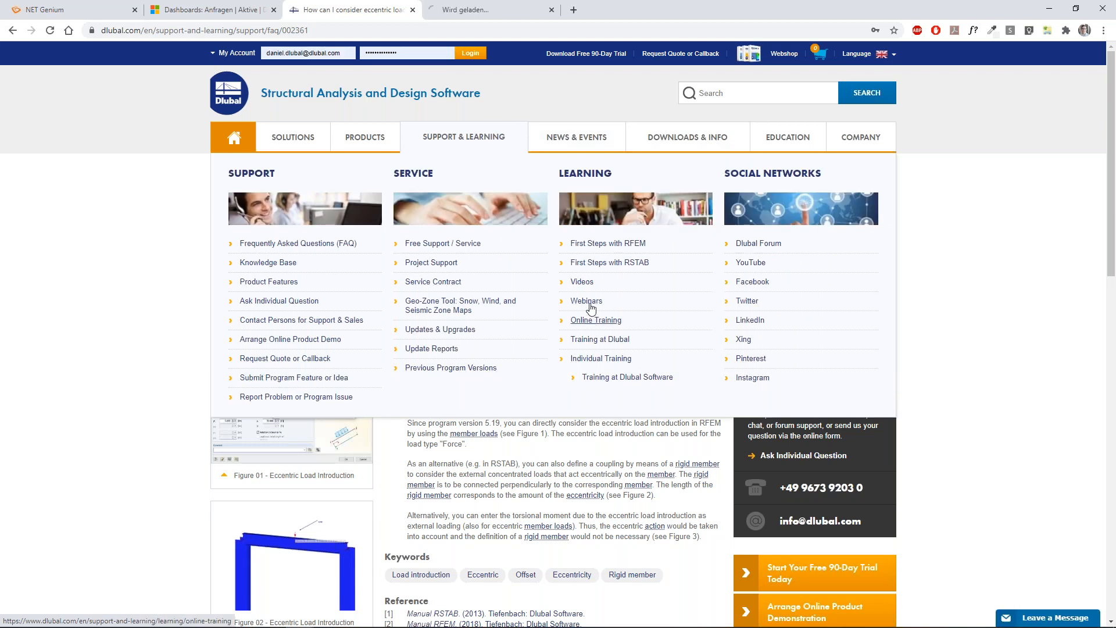
middle_click(587, 302)
left_click(491, 10)
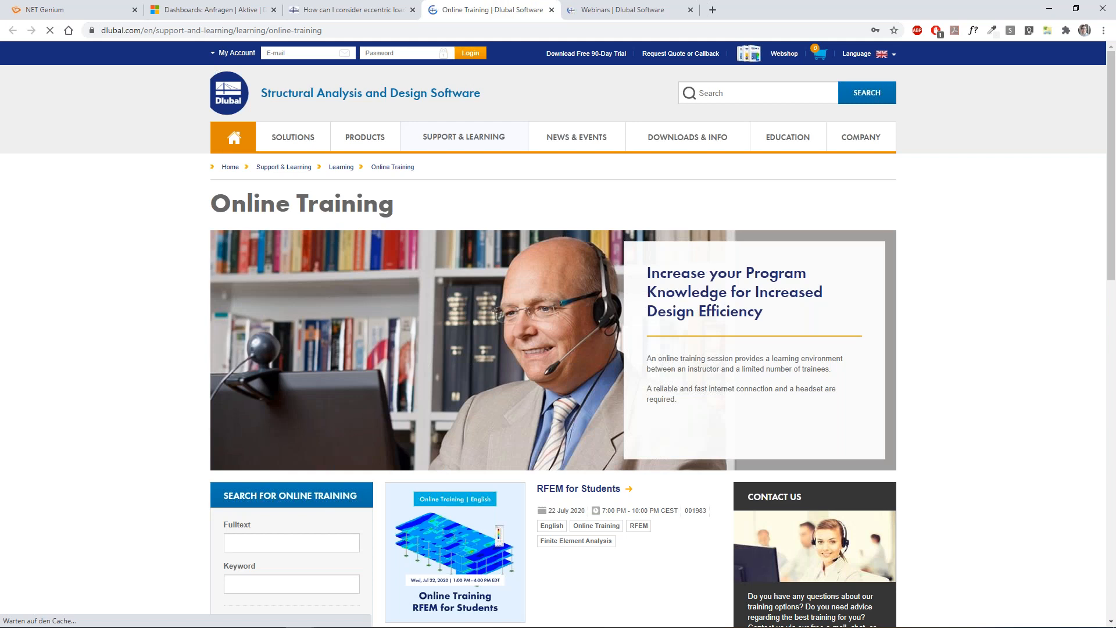
- Look through the upcoming online training courses, including RFEM for Students and the basic timber design course
scroll(197, 283, "down", 5)
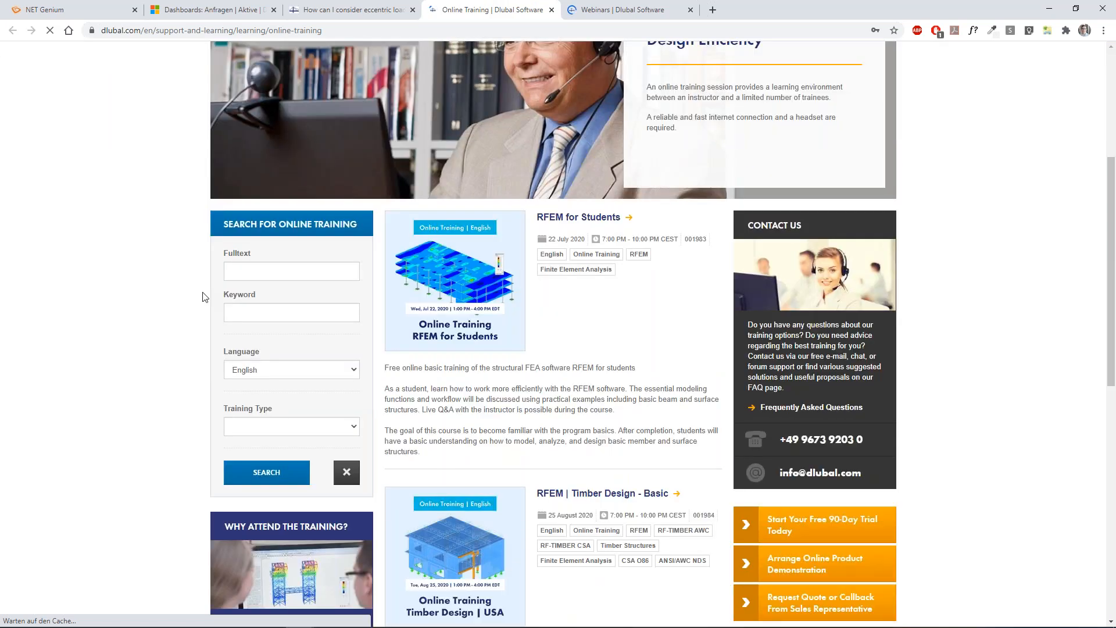
scroll(596, 185, "down", 6)
scroll(569, 216, "up", 1)
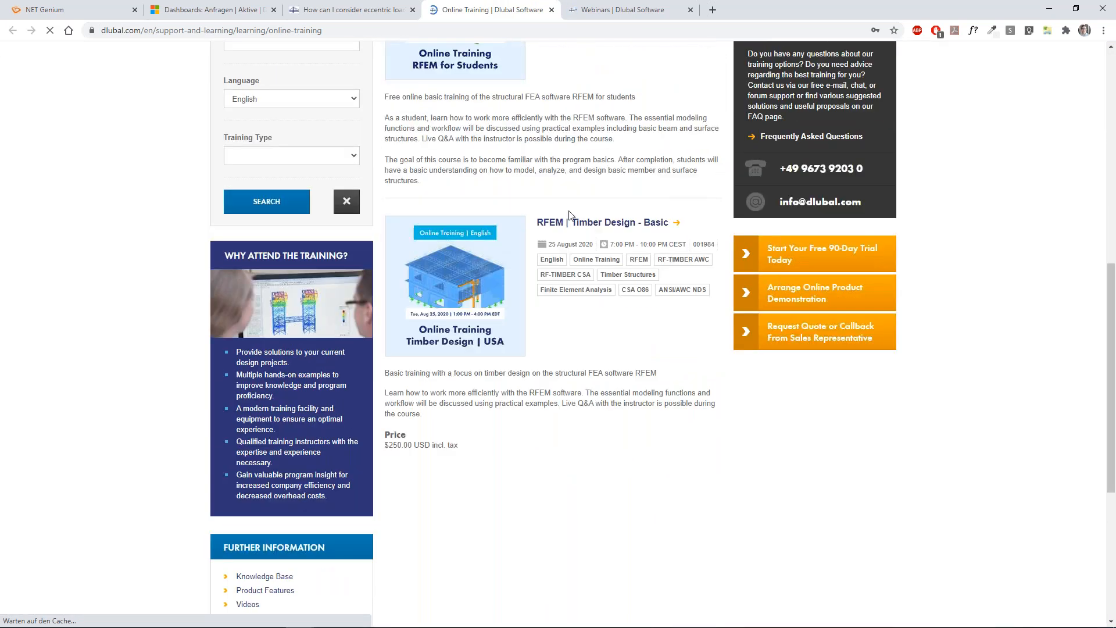
scroll(336, 233, "up", 2)
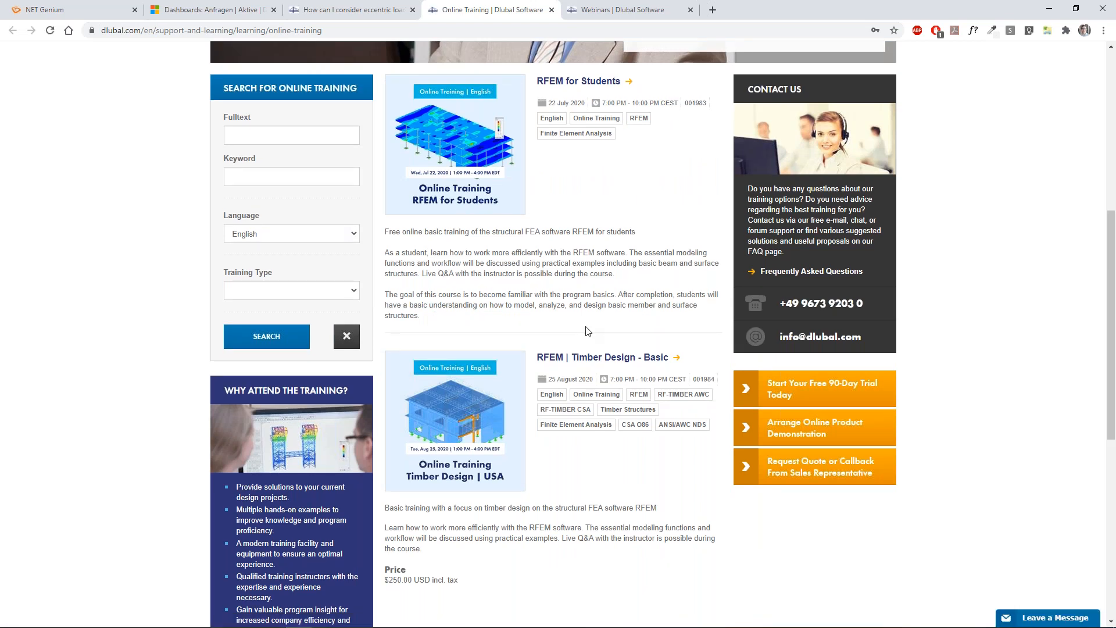
scroll(586, 327, "up", 1)
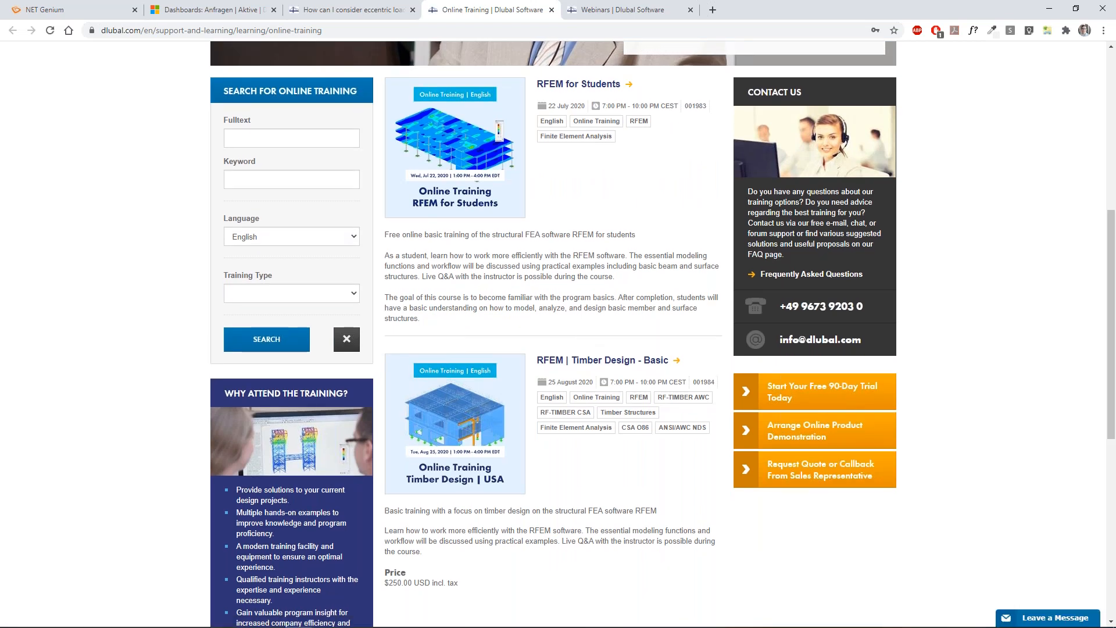
scroll(523, 179, "up", 7)
- Switch to the Webinars page and look through the list of upcoming and past webinars
key("ctrl+Tab")
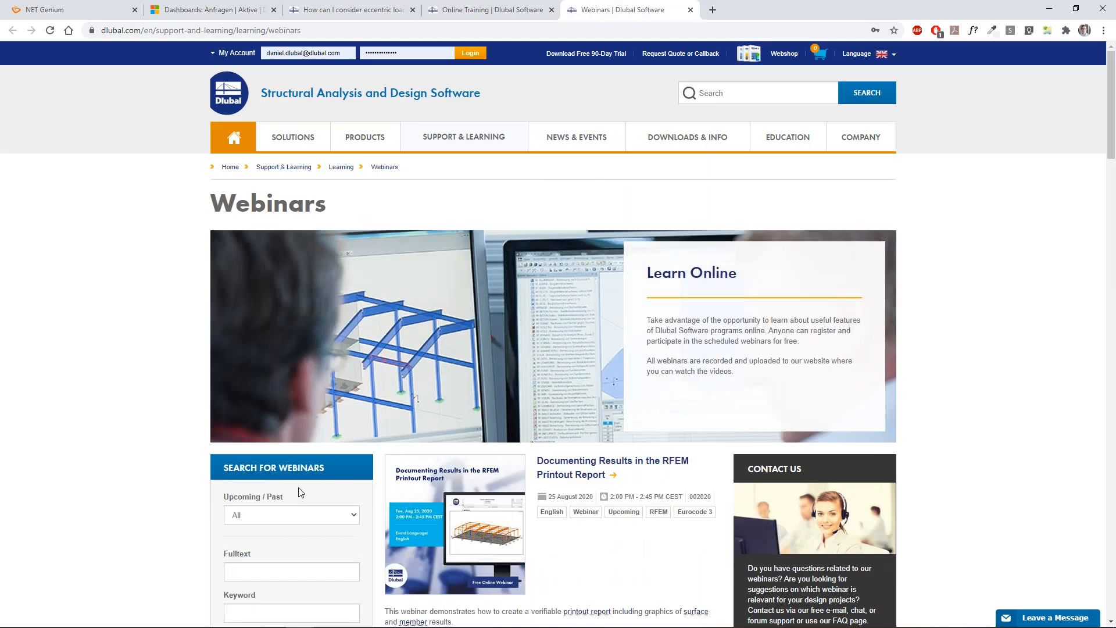
scroll(134, 392, "down", 7)
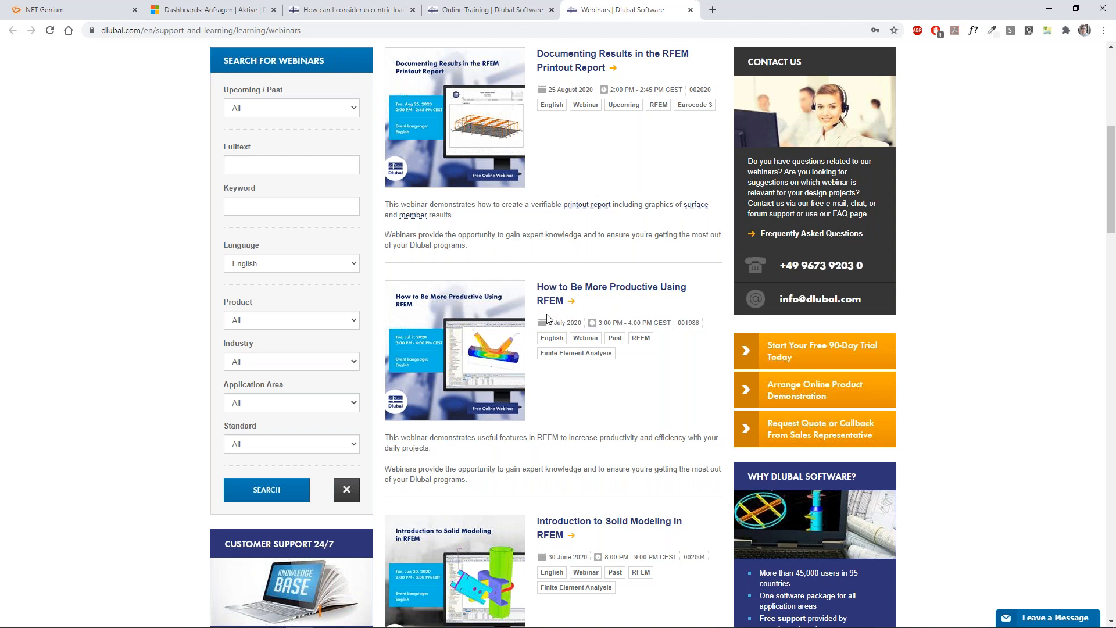
scroll(548, 320, "down", 9)
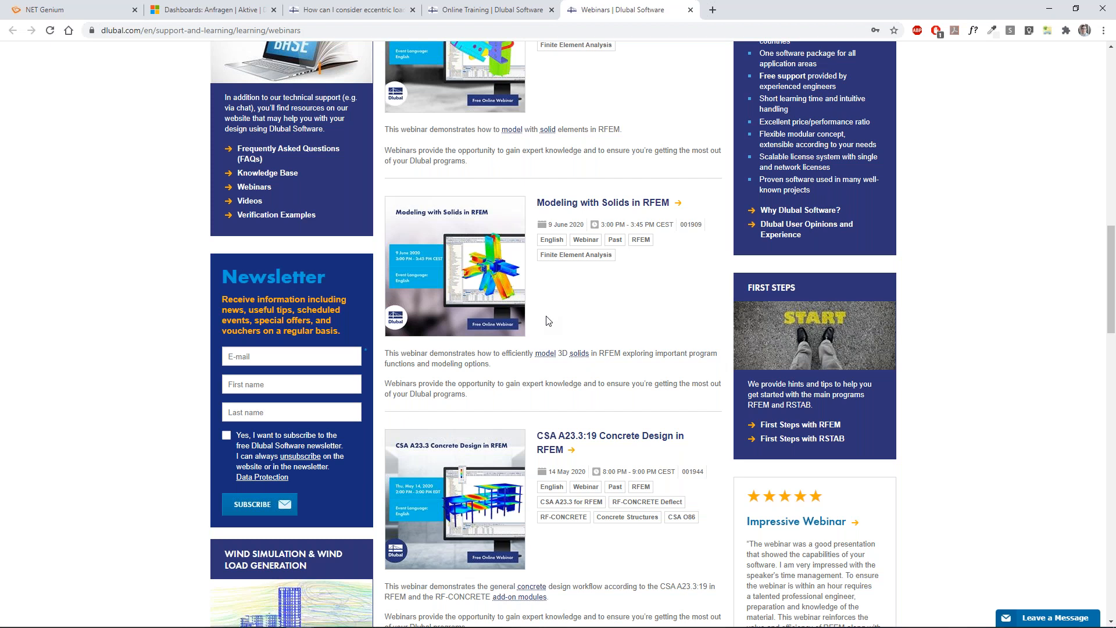
scroll(548, 320, "down", 2)
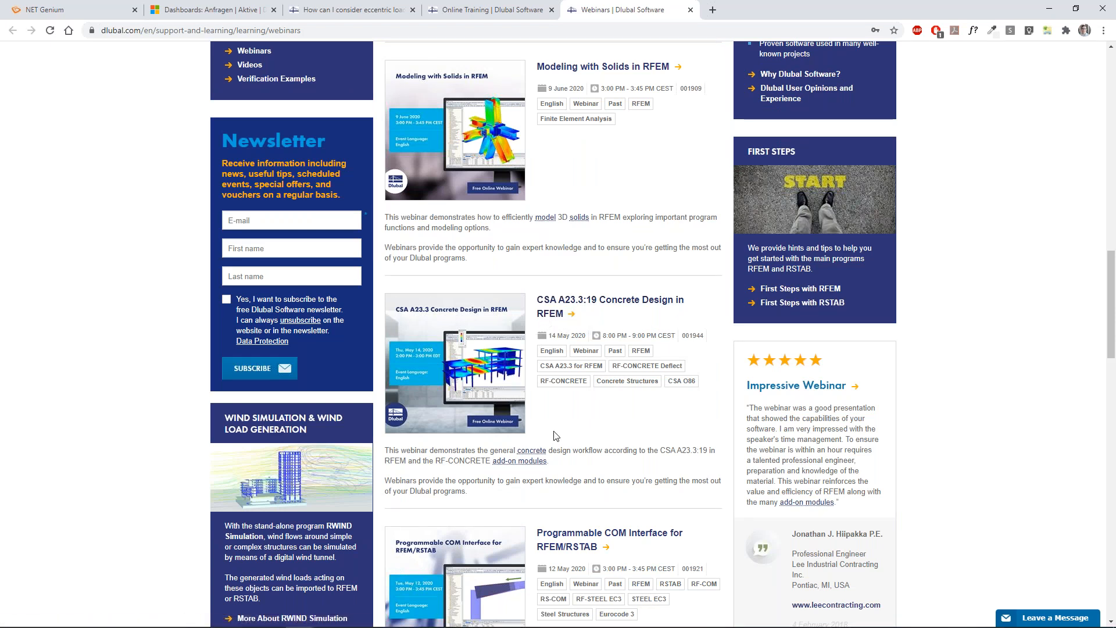
scroll(557, 436, "down", 4)
scroll(567, 403, "up", 9)
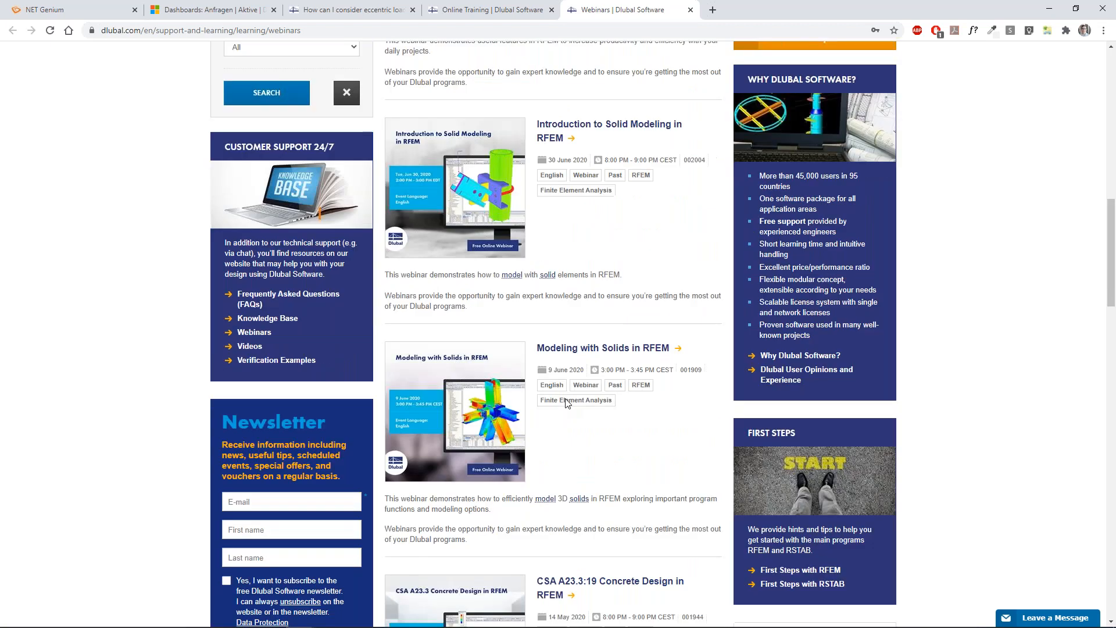
scroll(567, 403, "up", 13)
- Filter the webinars to past English events on concrete structures and run the search
mouse_move(478, 153)
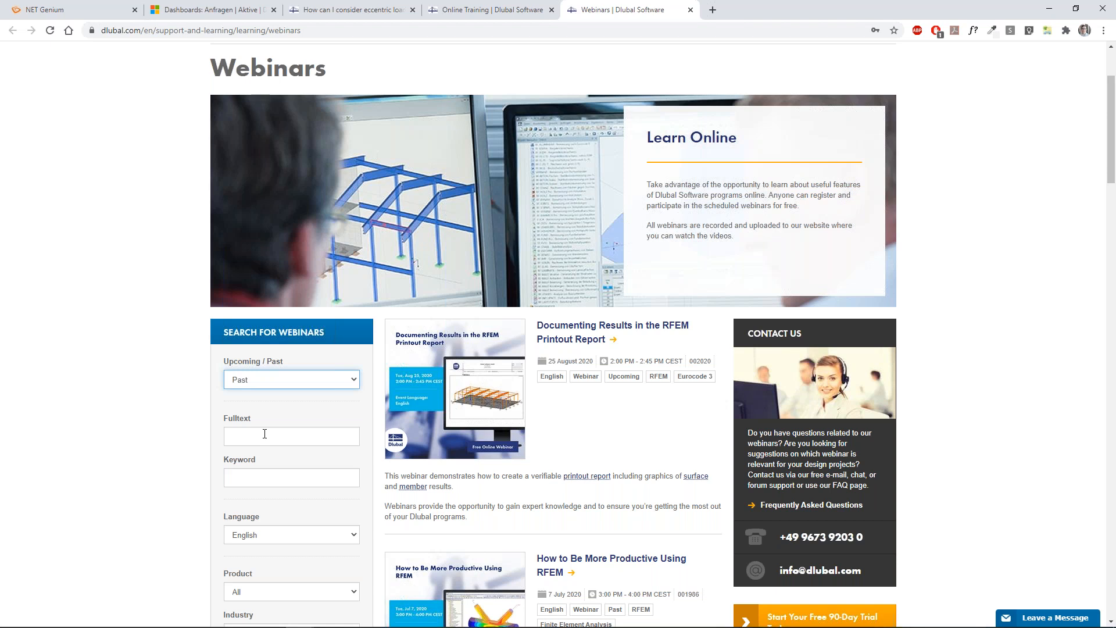
scroll(265, 433, "down", 5)
left_click(291, 362)
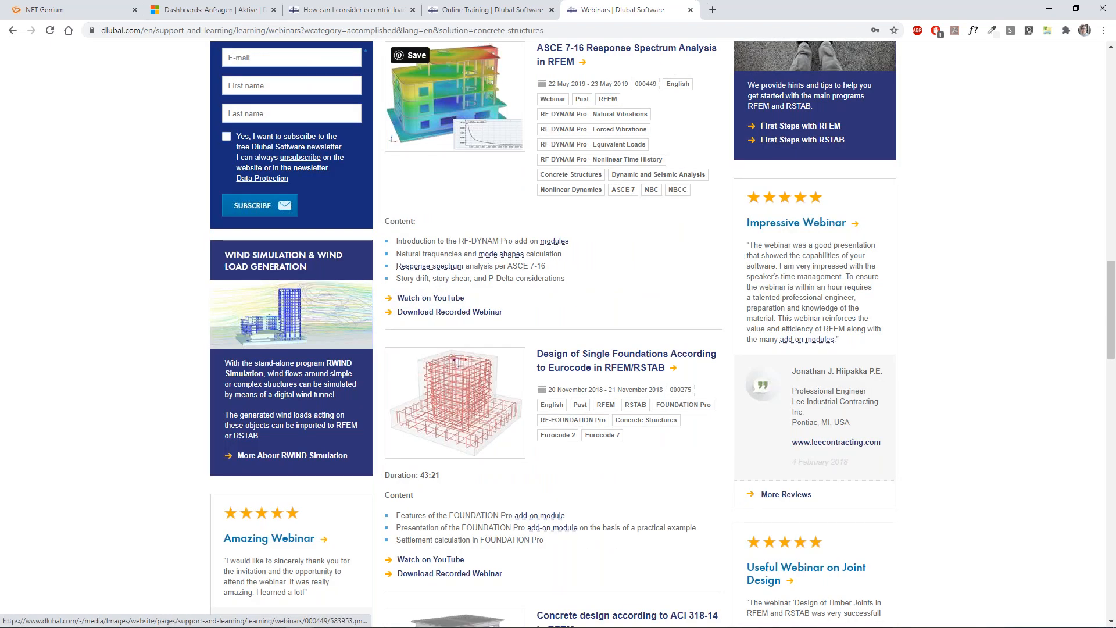
- Look through the recorded concrete webinars, covering ACI 318-14 design, concrete dome modeling and punching shear design
scroll(675, 384, "down", 4)
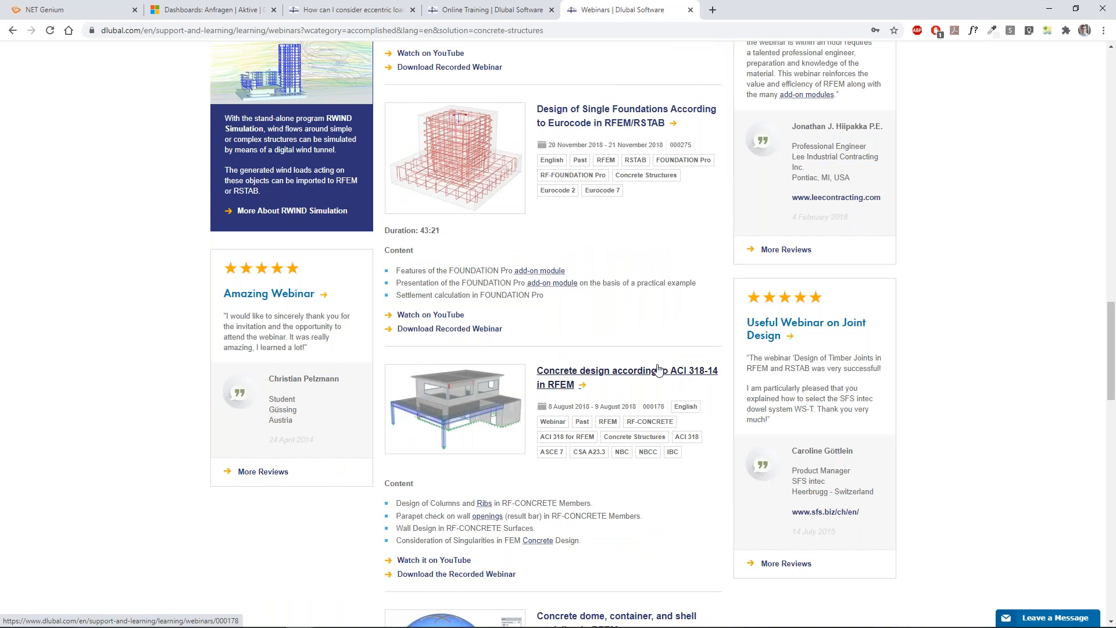
scroll(324, 404, "down", 7)
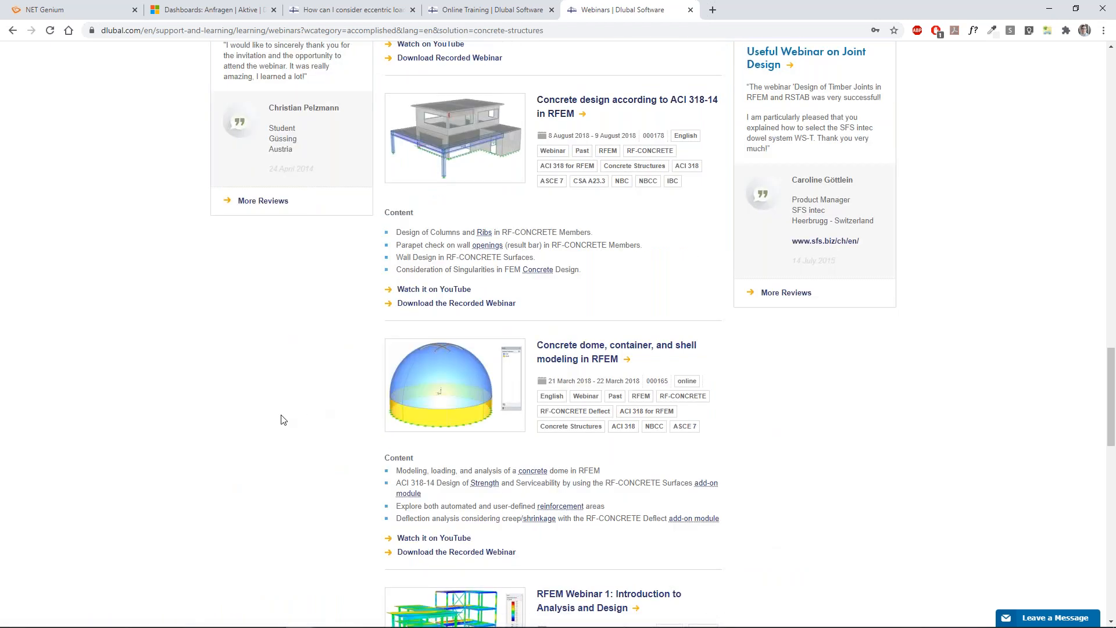
scroll(283, 419, "down", 5)
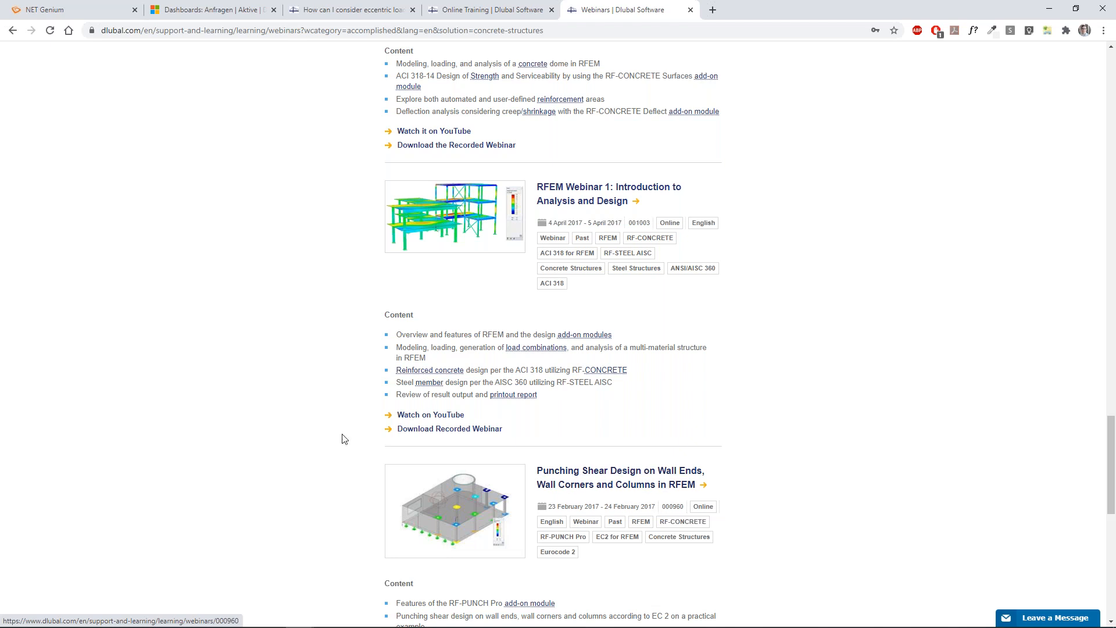
scroll(343, 439, "up", 20)
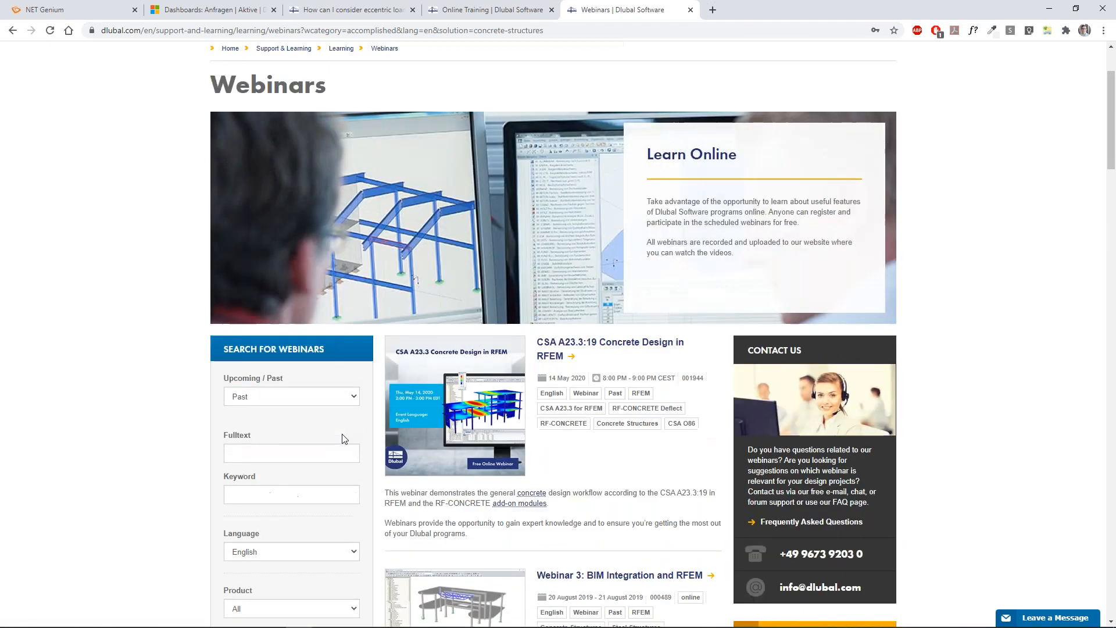
scroll(343, 439, "up", 2)
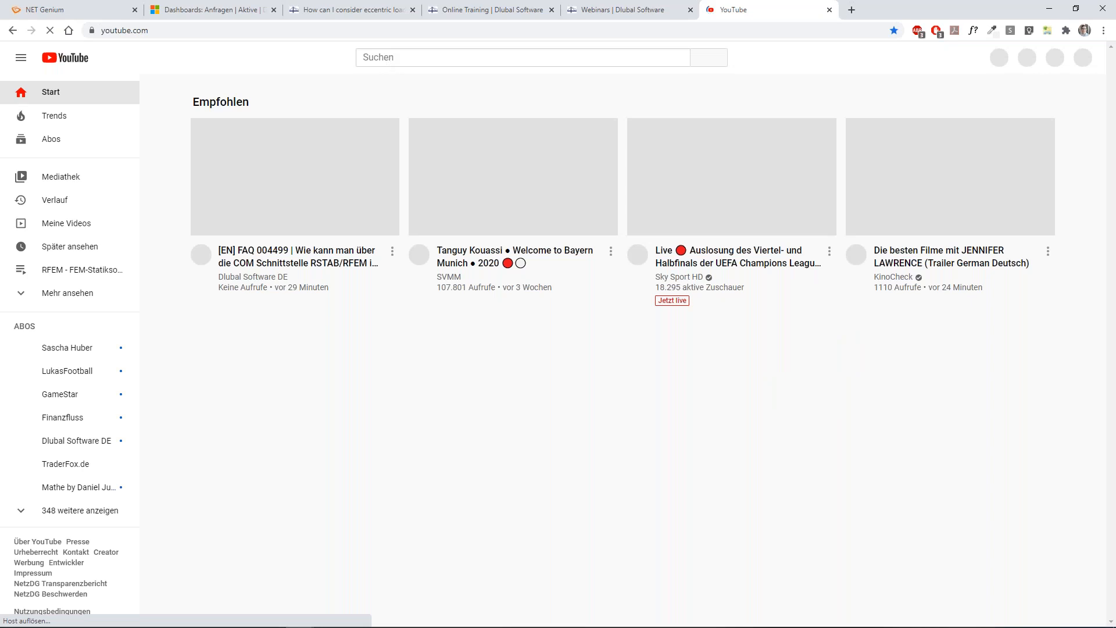
- Search YouTube for "dlubal timber" and browse the listed webinar videos
type("dlubal ")
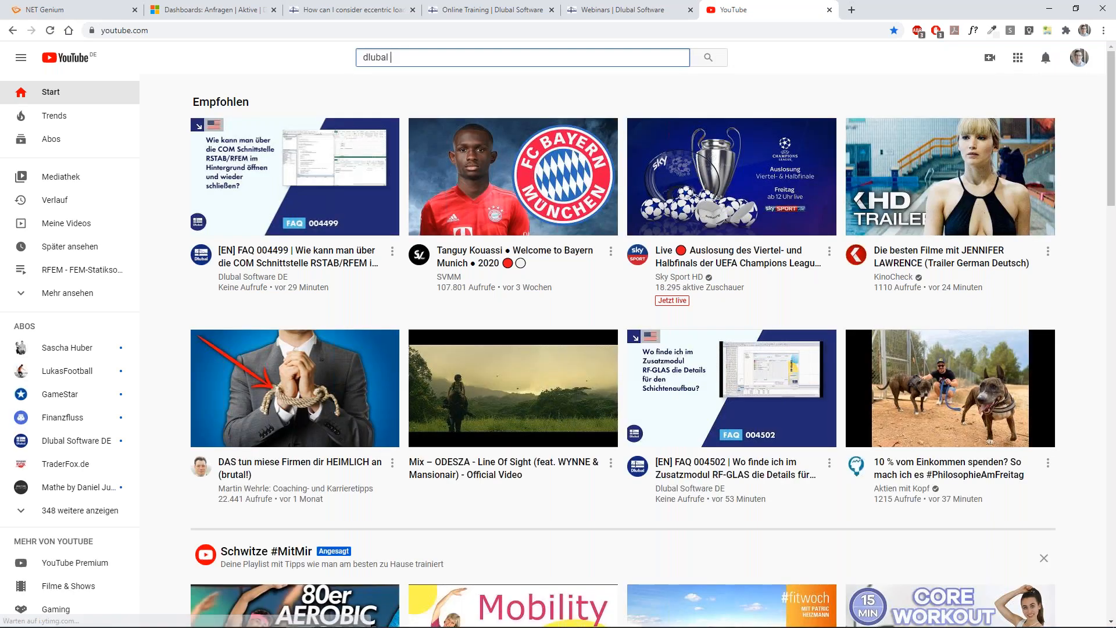
type("timber")
key("Return")
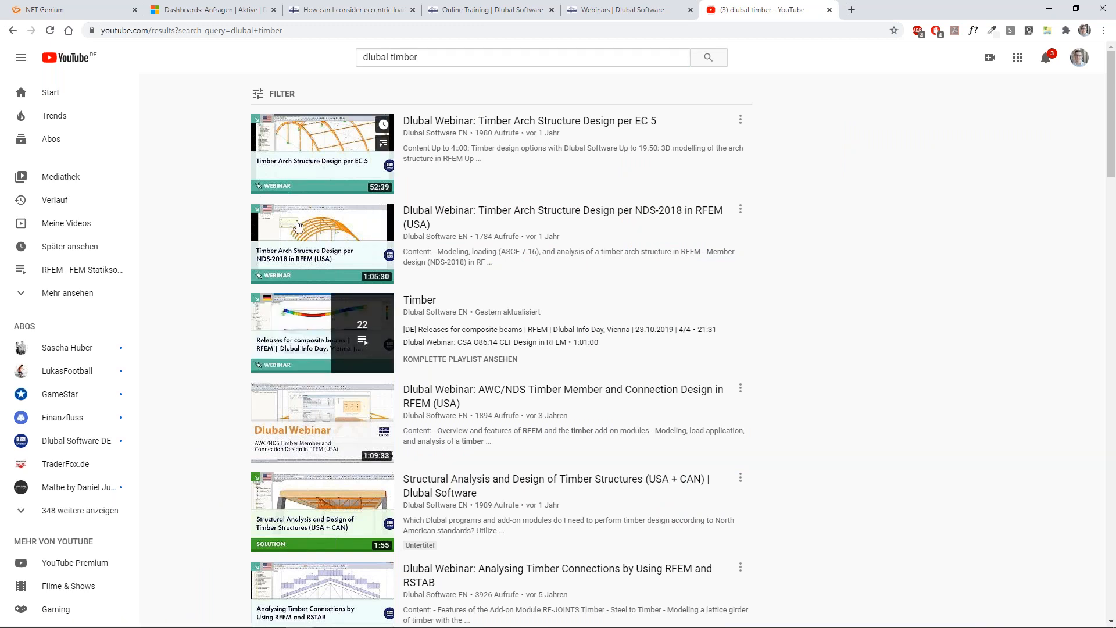
scroll(314, 395, "down", 2)
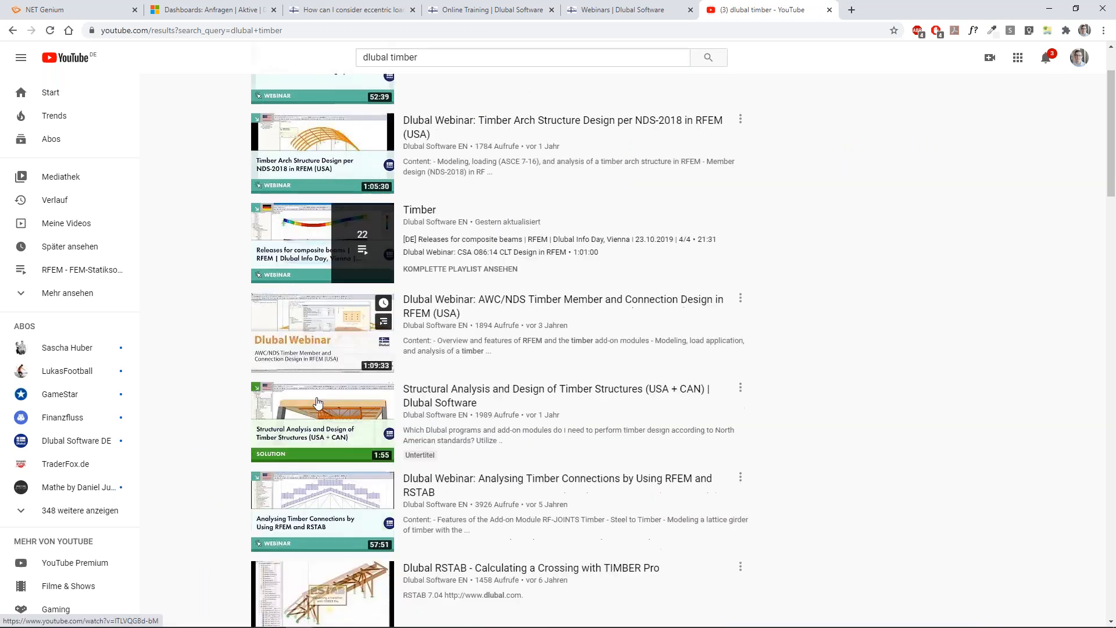
- Look further through the YouTube results for Dlubal's timber structure and connection design videos
scroll(285, 349, "up", 2)
scroll(280, 344, "down", 4)
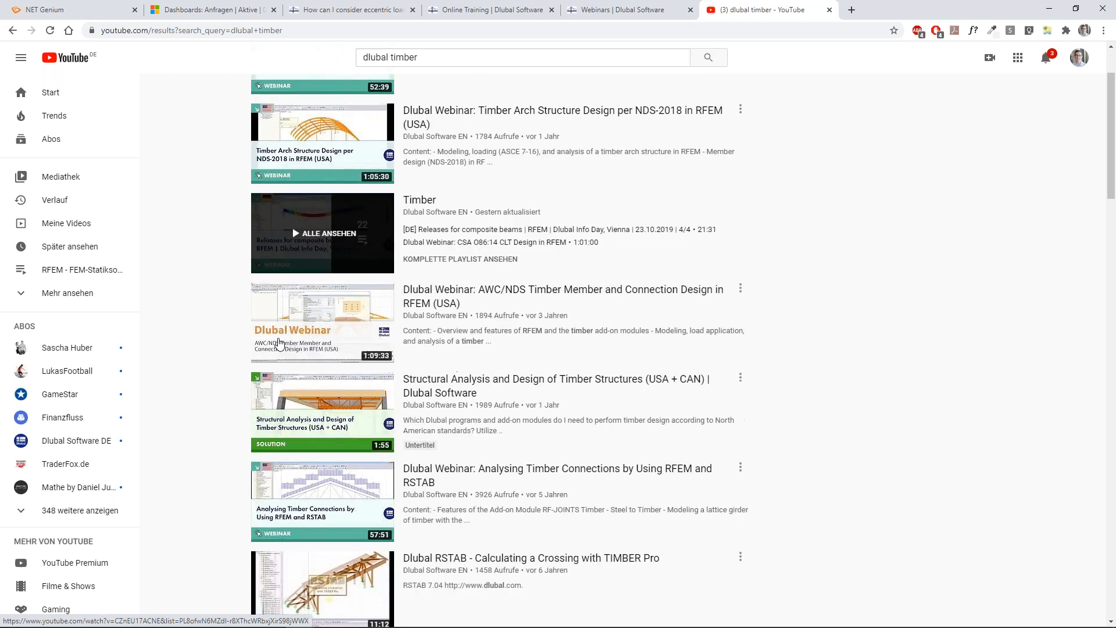
scroll(261, 337, "up", 2)
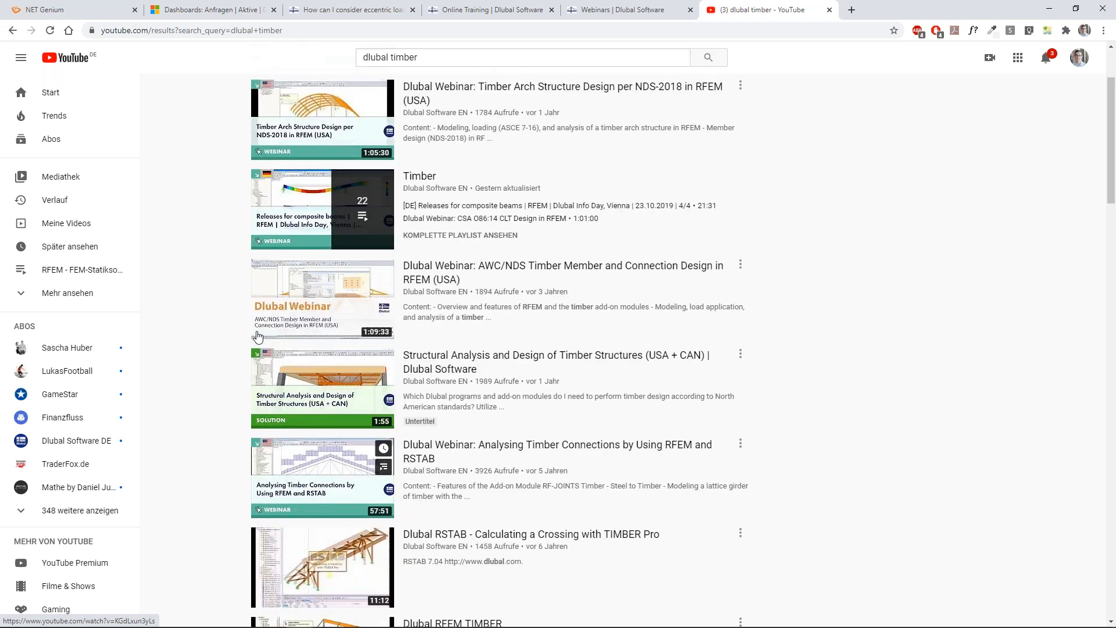
scroll(259, 337, "up", 2)
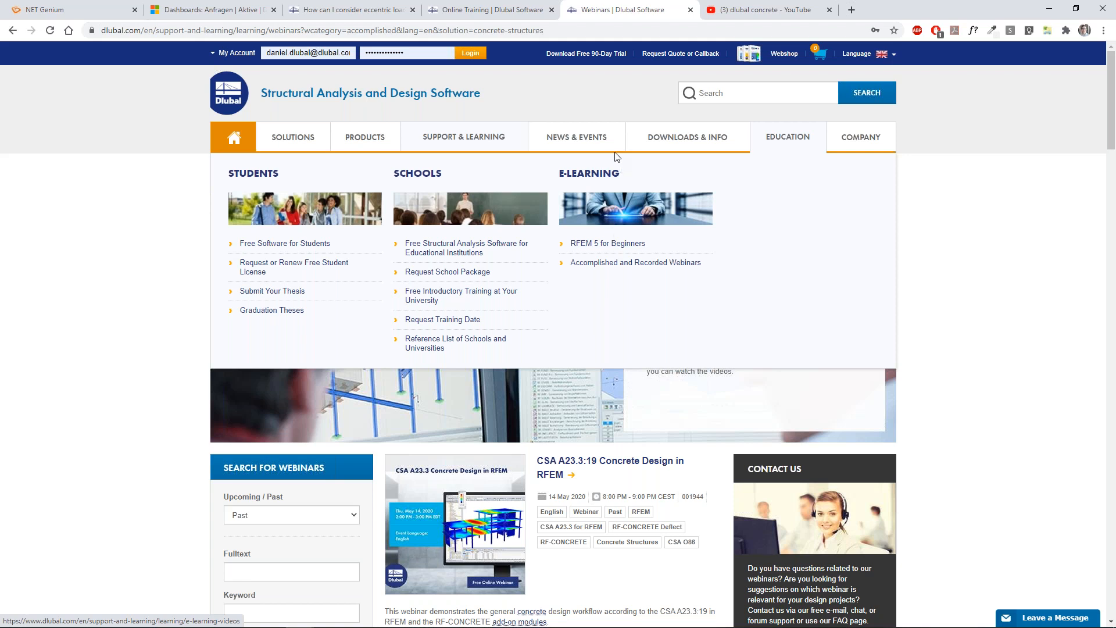
- Open the Models to Download page on the Dlubal website
mouse_move(583, 140)
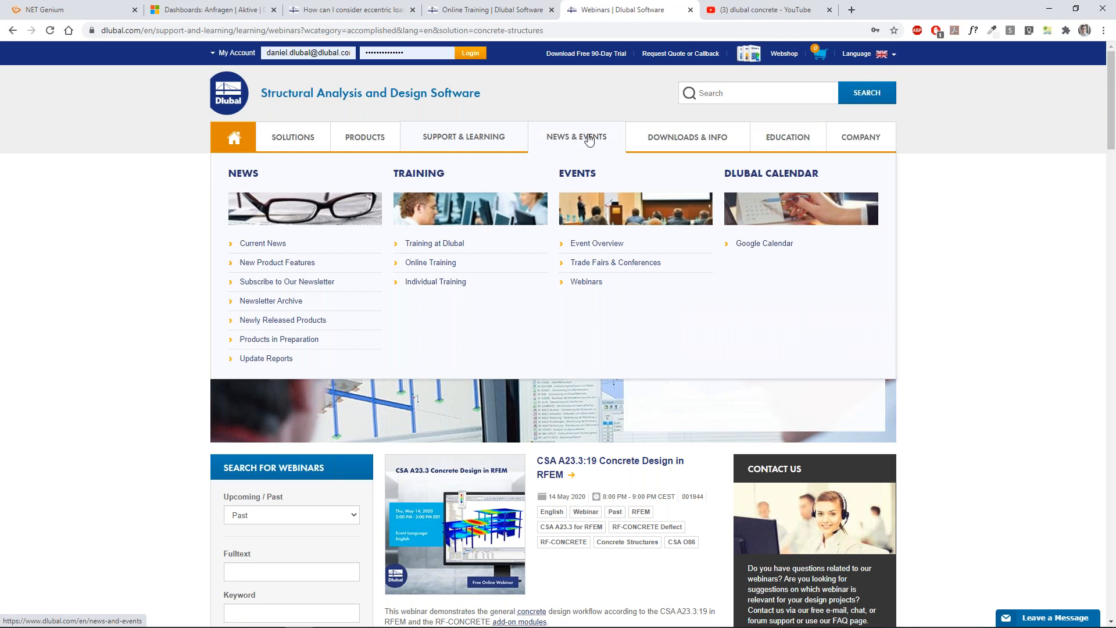
mouse_move(670, 142)
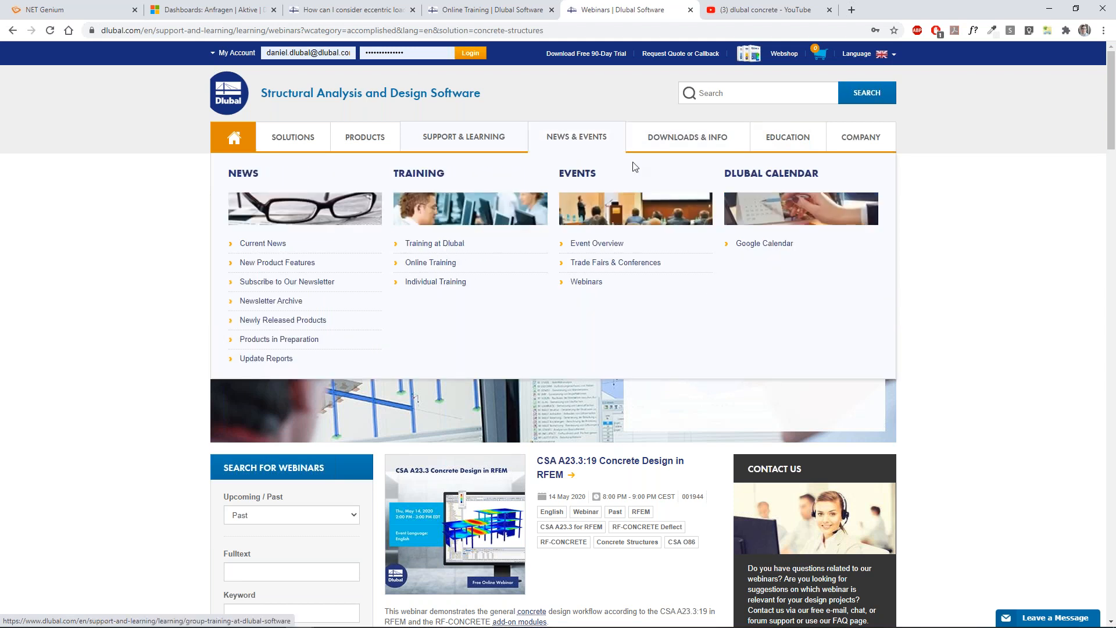
left_click(457, 244)
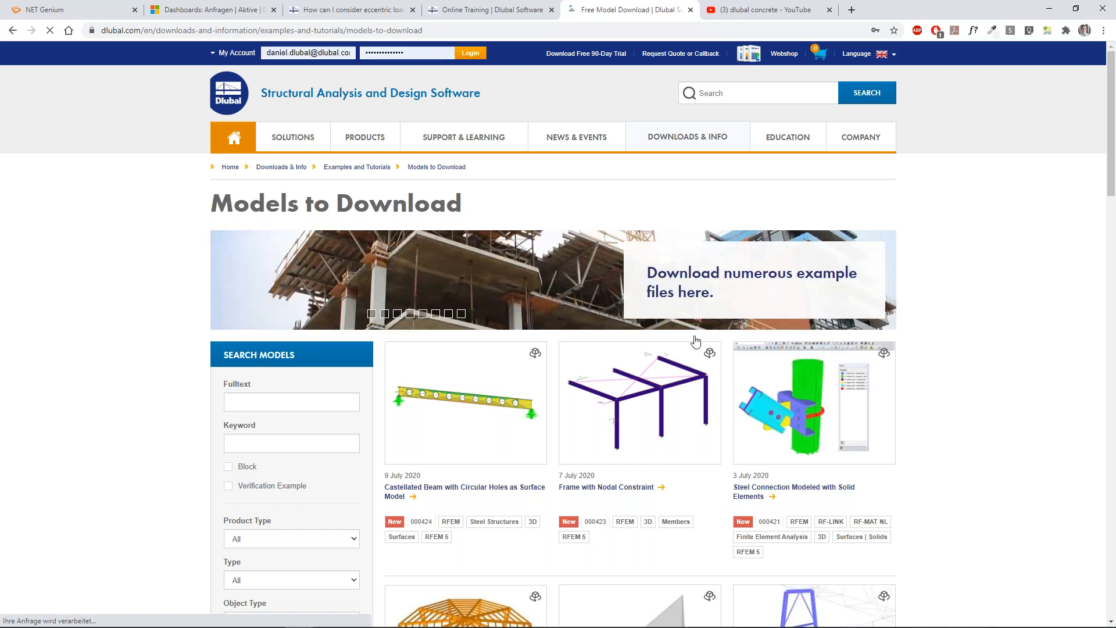
- Examine the Timber round hall example in its interactive 3D preview, up close and as a whole
scroll(694, 344, "down", 5)
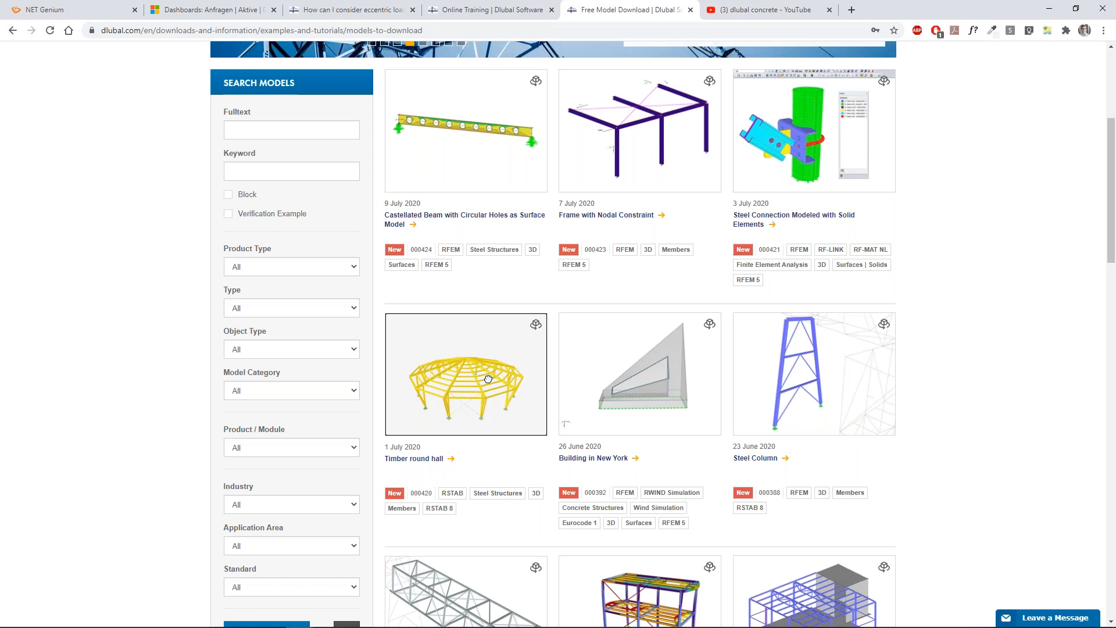
scroll(489, 379, "up", 5)
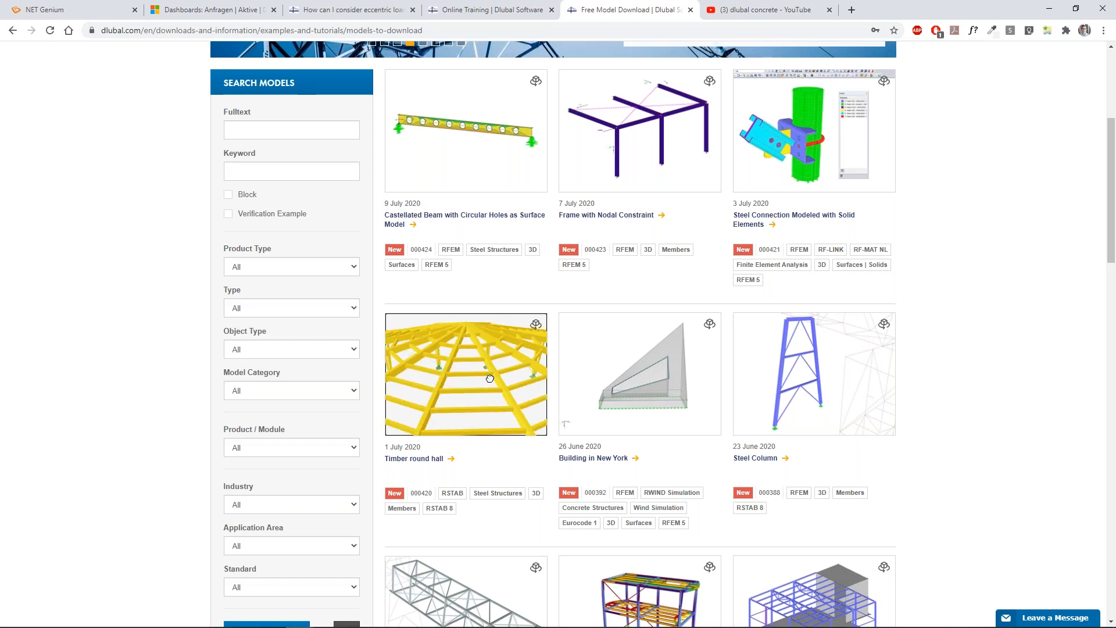
scroll(490, 379, "down", 5)
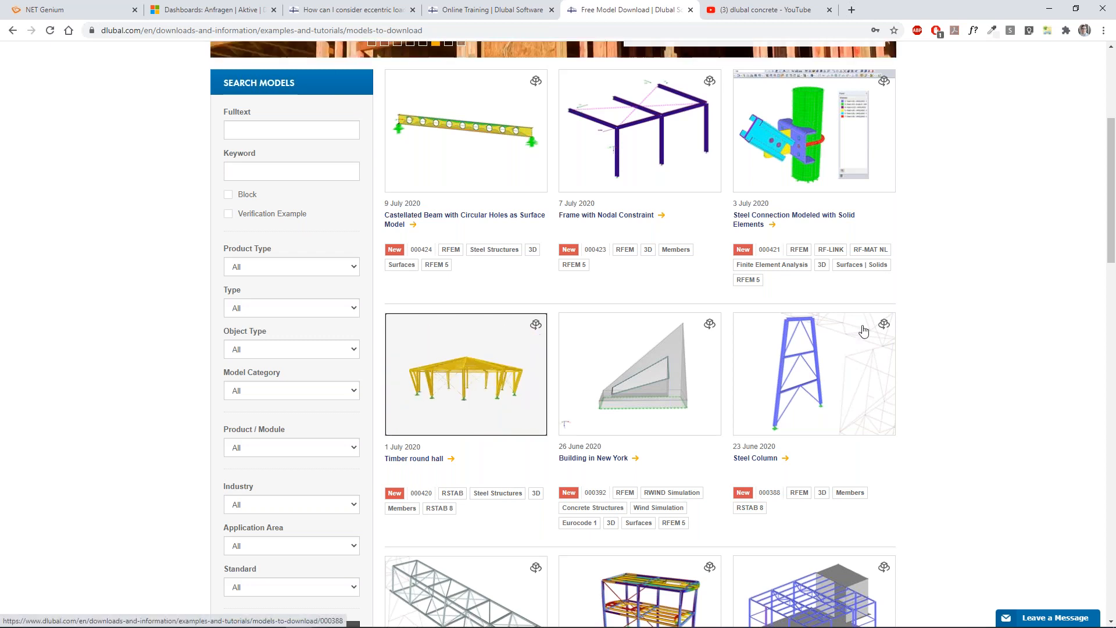
- Look through the downloadable example models, including the steel and concrete buildings, the parking garage and the timber structures
scroll(865, 331, "down", 5)
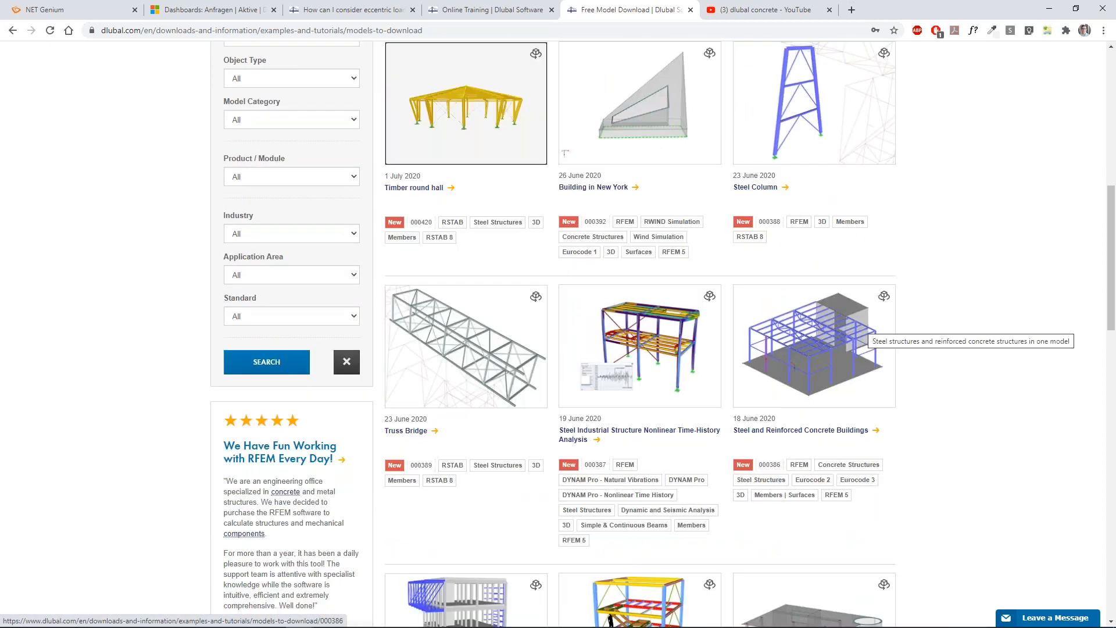
scroll(950, 355, "down", 9)
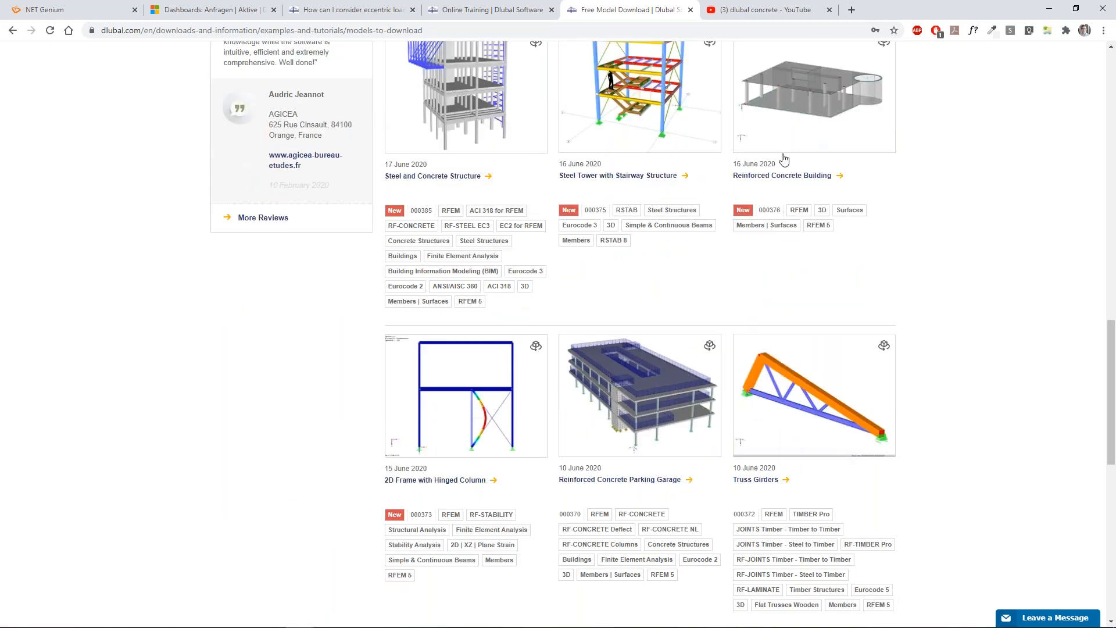
scroll(784, 159, "down", 3)
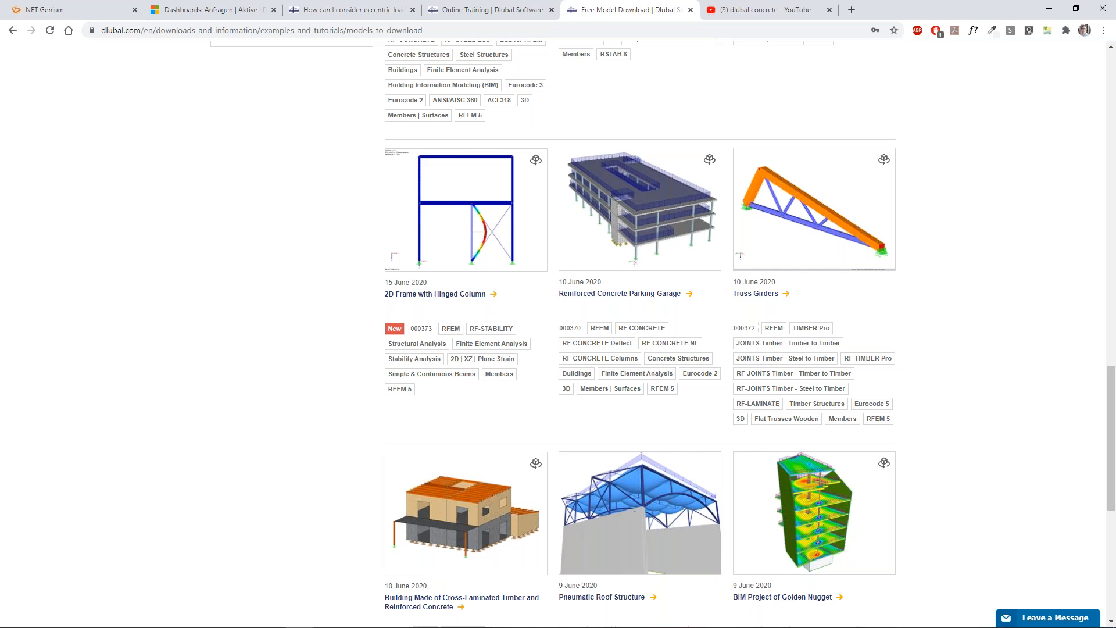
scroll(1053, 229, "down", 2)
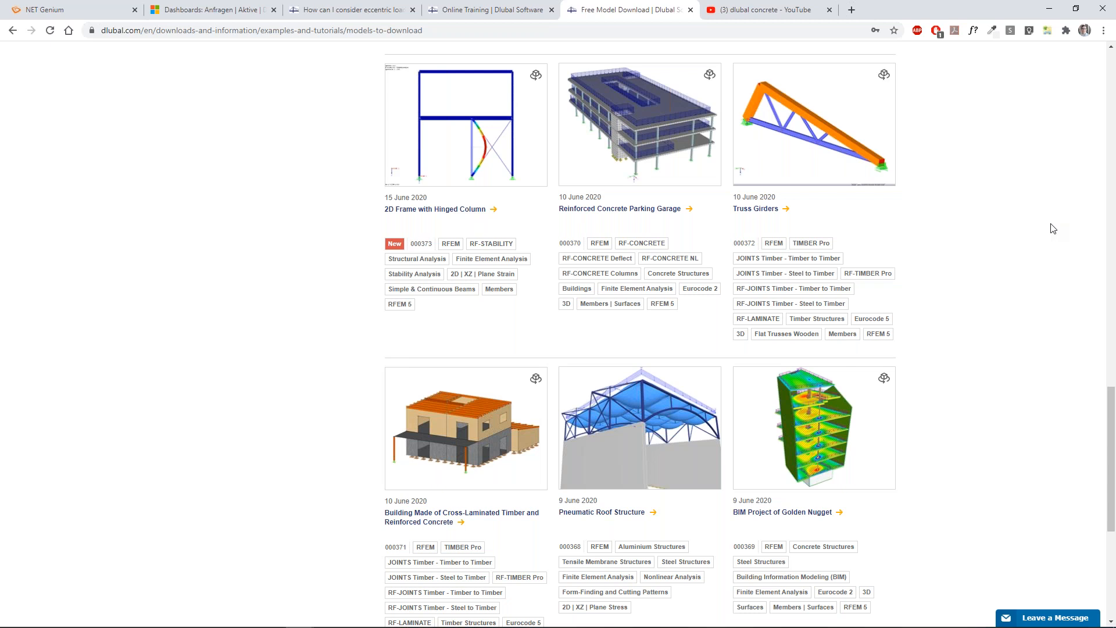
scroll(1054, 228, "up", 20)
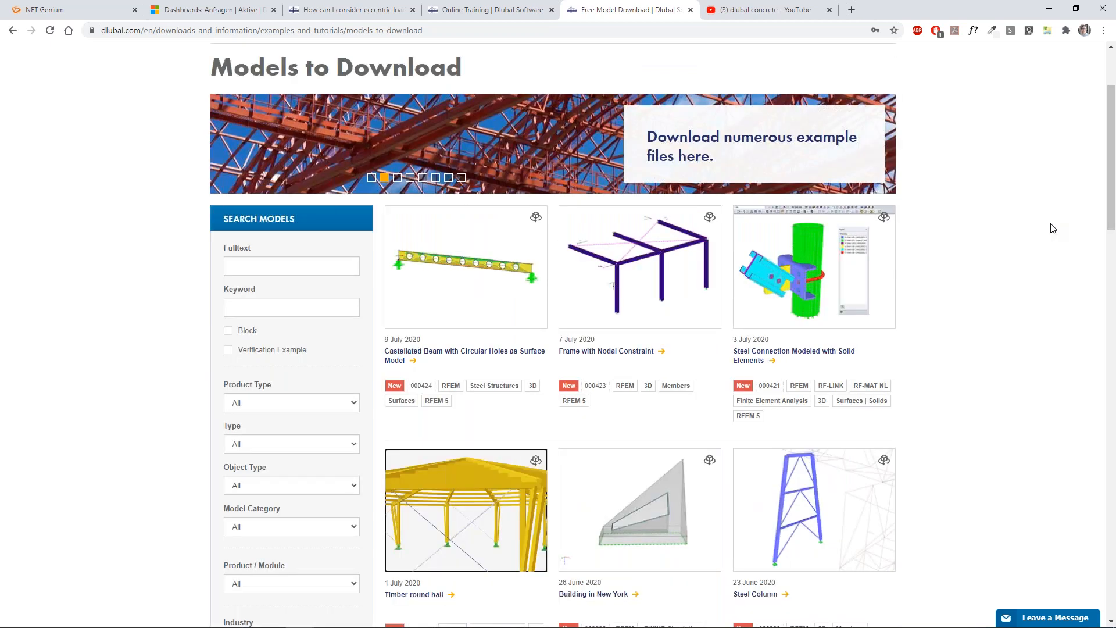